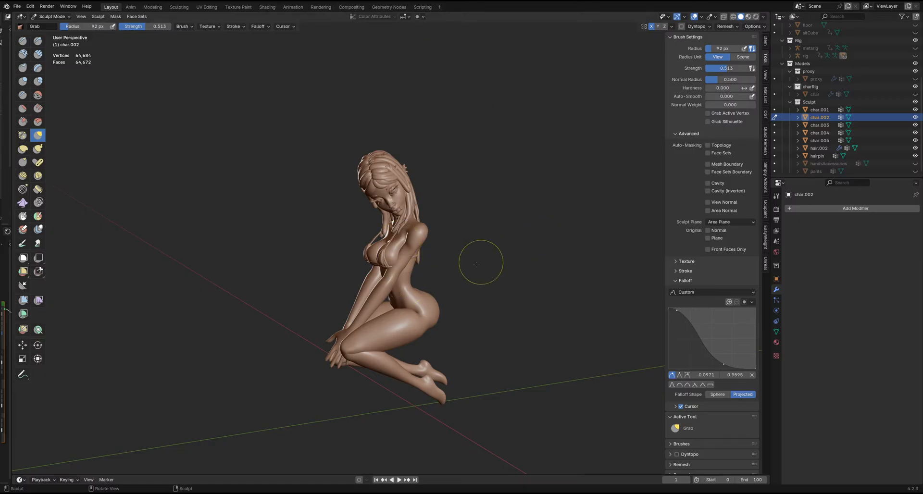
Step: Hide the face sets of both arms and the right leg on the character's body mesh
{"action": "mouse_move", "coordinate": [480, 261]}
{"action": "middle_mouse_down"}
{"action": "mouse_move", "coordinate": [462, 221]}
{"action": "mouse_move", "coordinate": [376, 264]}
{"action": "mouse_move", "coordinate": [360, 258]}
{"action": "middle_mouse_up"}
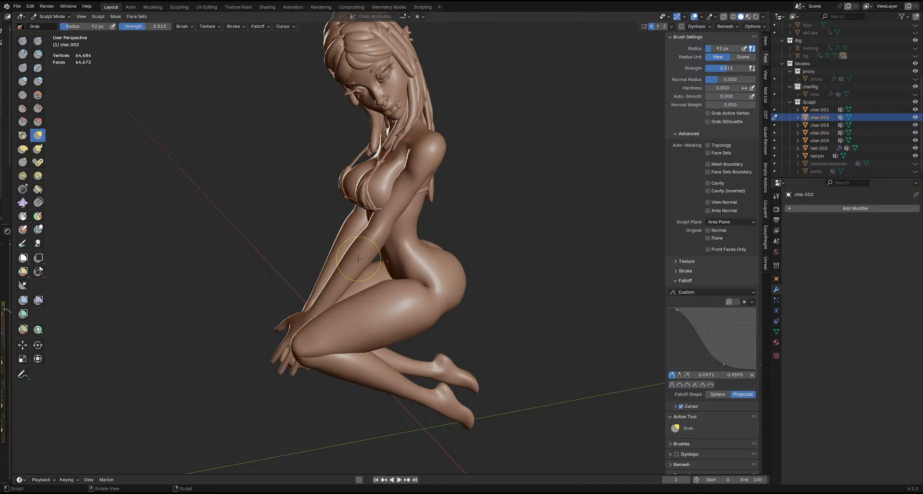
{"action": "key", "text": "shift+h"}
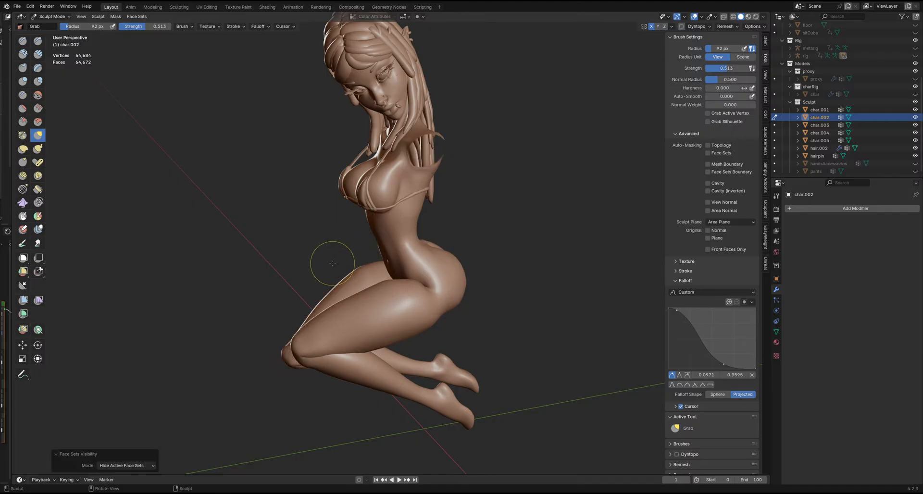
{"action": "mouse_move", "coordinate": [333, 264]}
{"action": "middle_mouse_down"}
{"action": "mouse_move", "coordinate": [397, 288]}
{"action": "mouse_move", "coordinate": [433, 289]}
{"action": "middle_mouse_up"}
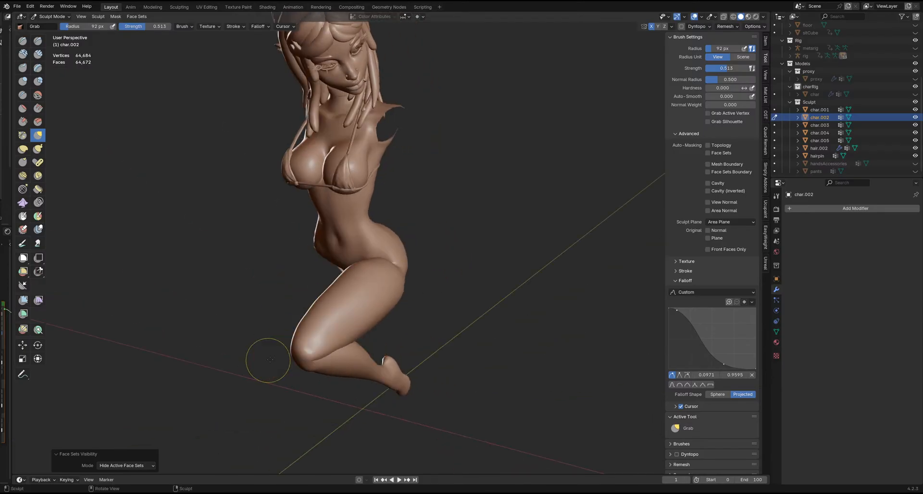
{"action": "middle_click_drag", "start_coordinate": [341, 356], "coordinate": [289, 345]}
{"action": "middle_click_drag", "start_coordinate": [480, 339], "coordinate": [360, 304], "text": "shift"}
{"action": "scroll", "coordinate": [406, 301], "scroll_direction": "up", "scroll_amount": 1}
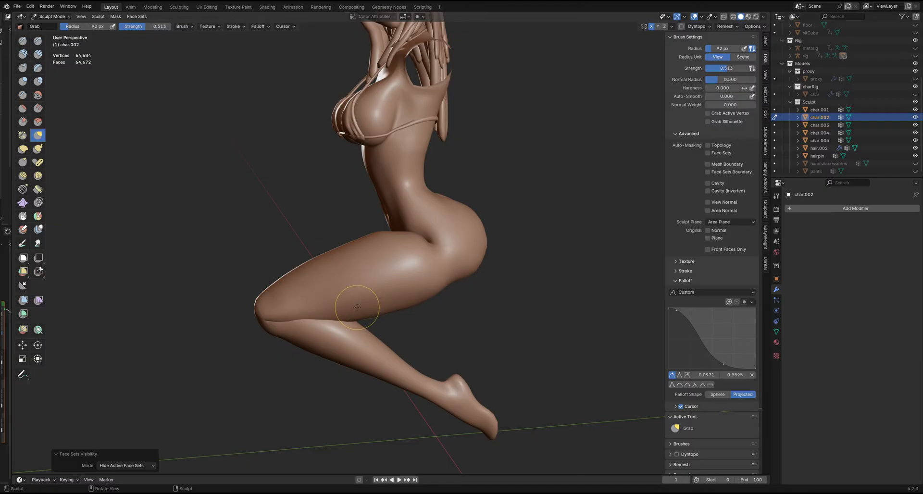
Step: Hide the face sets of the pelvis, torso and bikini top so the body mesh is isolated to its left leg
{"action": "key", "text": "h"}
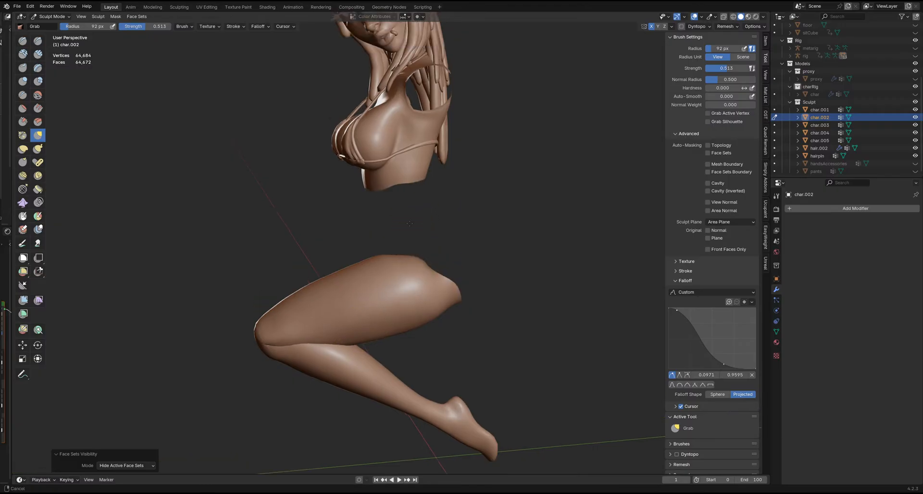
{"action": "middle_click_drag", "start_coordinate": [410, 223], "coordinate": [409, 271], "text": "shift"}
{"action": "key", "text": "h"}
{"action": "key", "text": "h"}
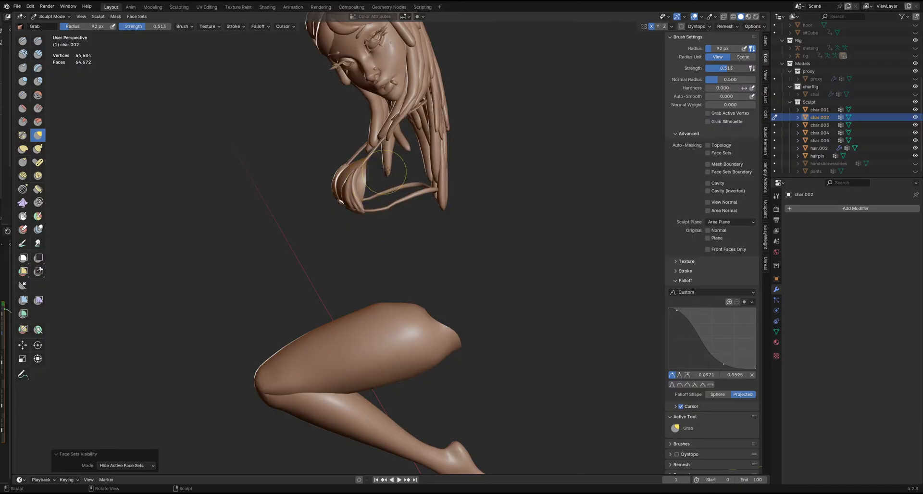
{"action": "middle_click_drag", "start_coordinate": [360, 217], "coordinate": [332, 274]}
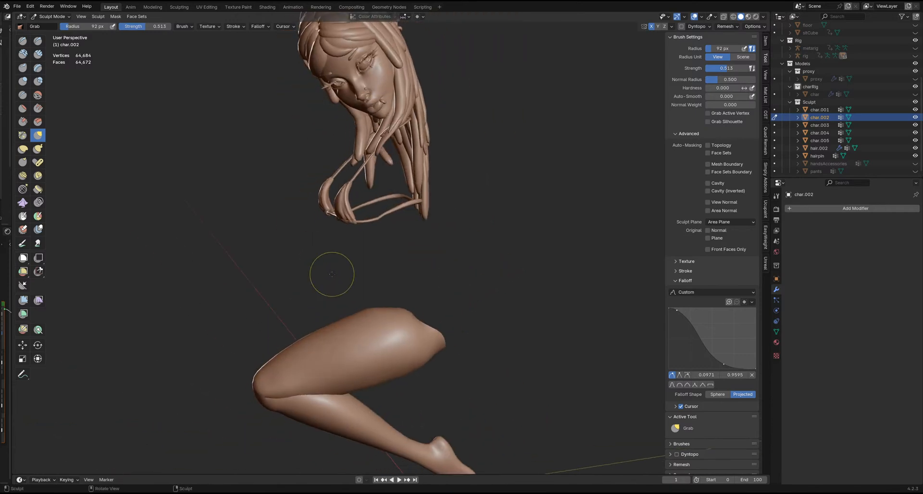
{"action": "key", "text": "h"}
{"action": "mouse_move", "coordinate": [342, 243]}
{"action": "middle_mouse_down"}
{"action": "mouse_move", "coordinate": [330, 251]}
{"action": "mouse_move", "coordinate": [330, 228]}
{"action": "middle_mouse_up"}
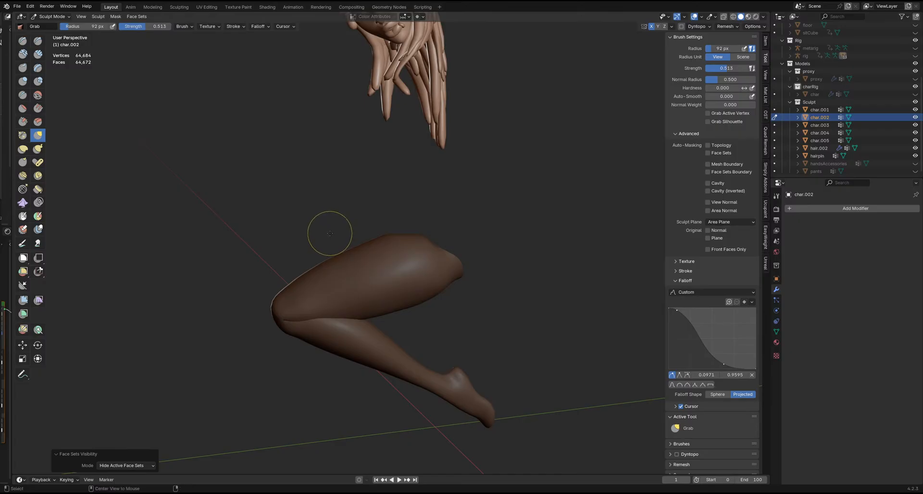
Step: Mask the whole body except the left leg by inverting the face set visibility, and reveal all face sets again
{"action": "key", "text": "alt+h"}
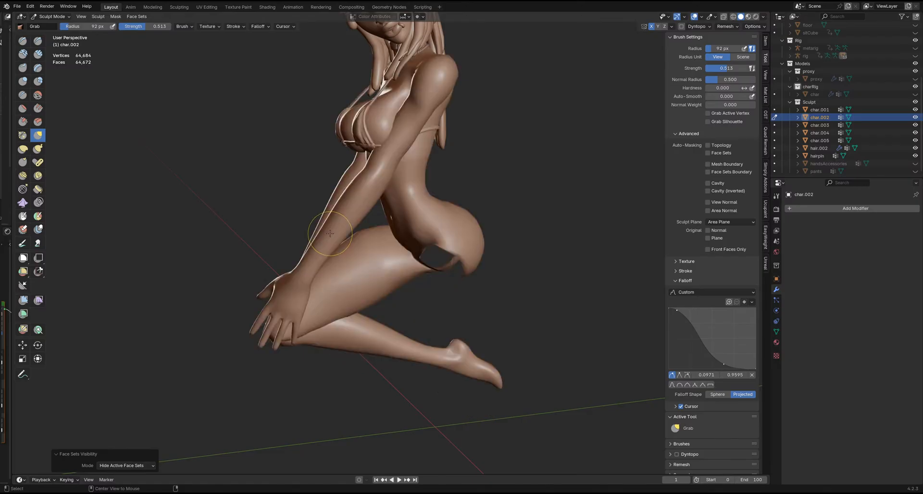
{"action": "key", "text": "shift+h"}
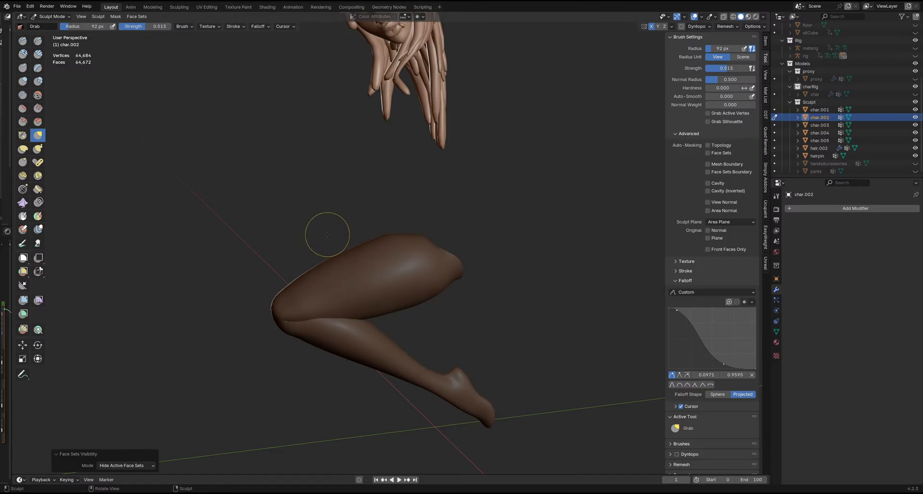
{"action": "key", "text": "alt+m"}
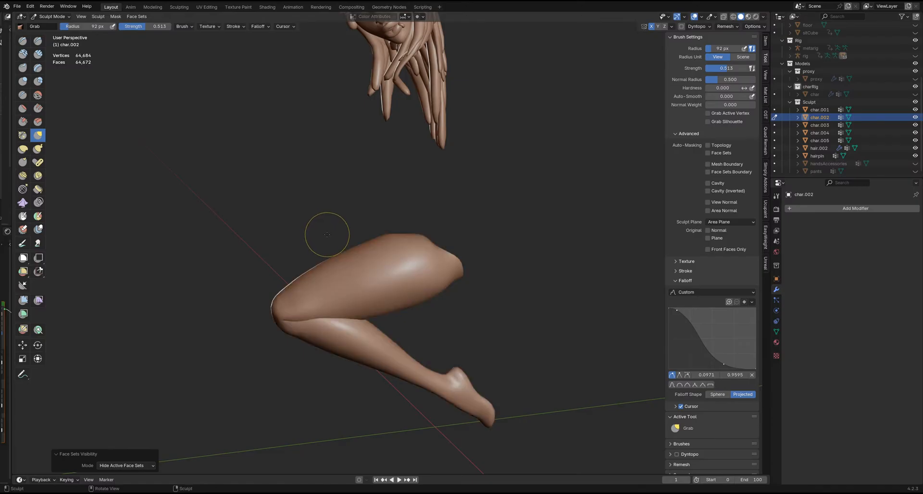
{"action": "key", "text": "alt+h"}
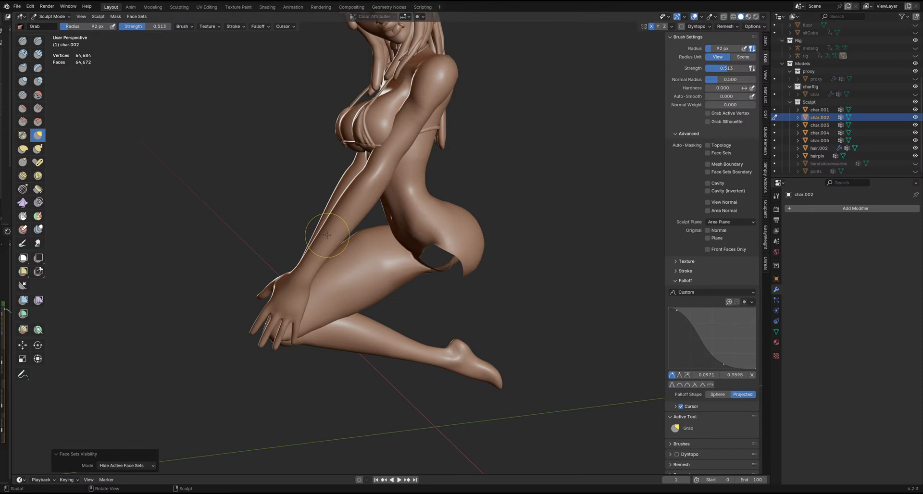
{"action": "key", "text": "ctrl+i"}
{"action": "key", "text": "shift+h"}
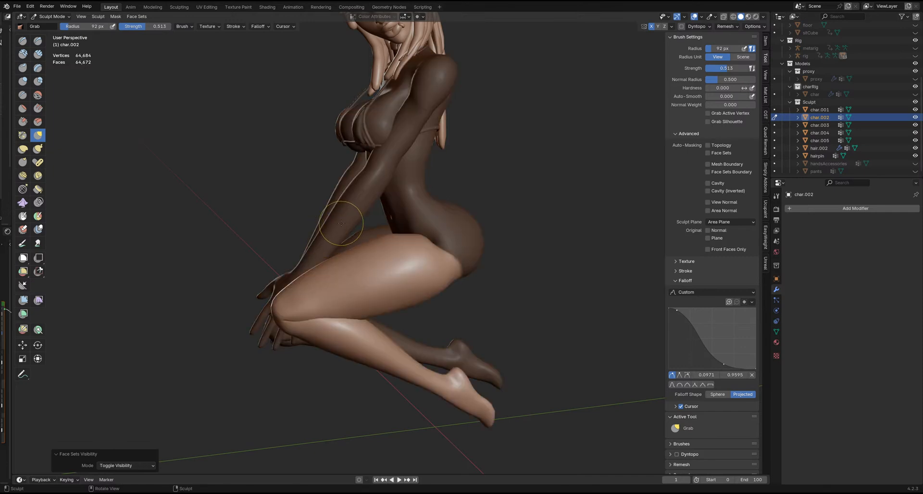
Step: Hide the masked arms and right leg, and enlarge the Grab brush radius to 345 px
{"action": "key", "text": "h"}
{"action": "mouse_move", "coordinate": [379, 229]}
{"action": "middle_mouse_down"}
{"action": "mouse_move", "coordinate": [242, 361]}
{"action": "mouse_move", "coordinate": [289, 327]}
{"action": "mouse_move", "coordinate": [329, 267]}
{"action": "mouse_move", "coordinate": [332, 291]}
{"action": "middle_mouse_up"}
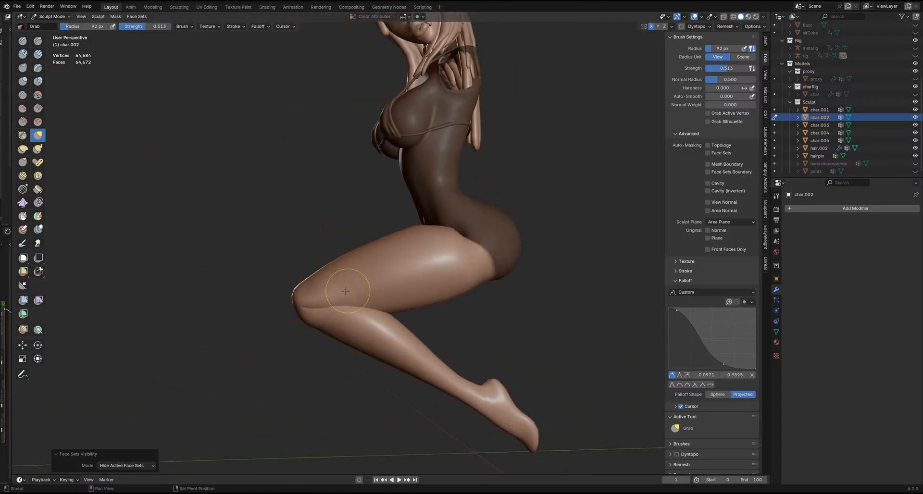
{"action": "key", "text": "f"}
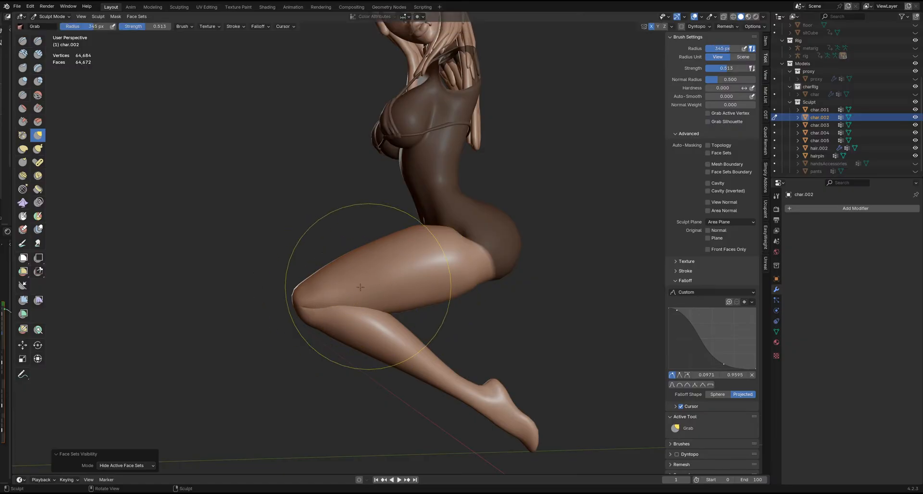
Step: Try to lift the left knee with the Grab brush
{"action": "left_click", "coordinate": [292, 304]}
{"action": "left_click_drag", "start_coordinate": [292, 304], "coordinate": [341, 268]}
{"action": "key", "text": "ctrl+z"}
{"action": "key", "text": "ctrl+z"}
{"action": "key", "text": "ctrl+z"}
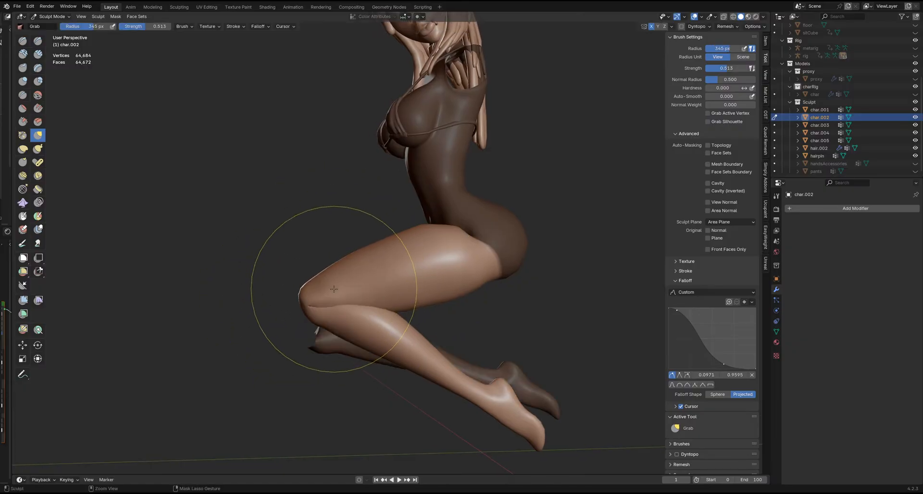
{"action": "key", "text": "ctrl+shift+z"}
Step: Activate the Transform tool and check where its gizmo sits relative to the left leg
{"action": "mouse_move", "coordinate": [334, 293]}
{"action": "middle_mouse_down"}
{"action": "mouse_move", "coordinate": [350, 313]}
{"action": "mouse_move", "coordinate": [369, 294]}
{"action": "middle_mouse_up"}
{"action": "mouse_move", "coordinate": [368, 288]}
{"action": "middle_mouse_down", "text": "shift"}
{"action": "mouse_move", "coordinate": [361, 324]}
{"action": "mouse_move", "coordinate": [335, 327]}
{"action": "mouse_move", "coordinate": [385, 321]}
{"action": "mouse_move", "coordinate": [336, 295]}
{"action": "mouse_move", "coordinate": [414, 296]}
{"action": "mouse_move", "coordinate": [454, 313]}
{"action": "mouse_move", "coordinate": [311, 317]}
{"action": "middle_mouse_up", "text": "shift"}
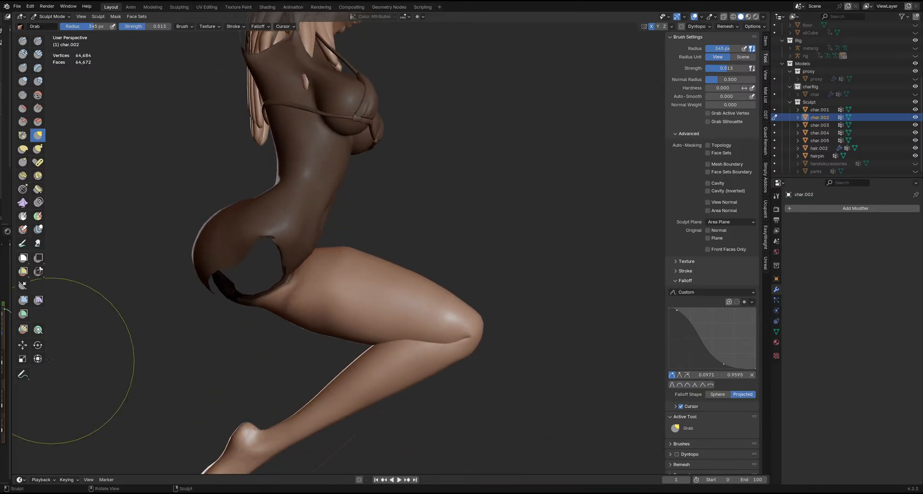
{"action": "left_click", "coordinate": [38, 359]}
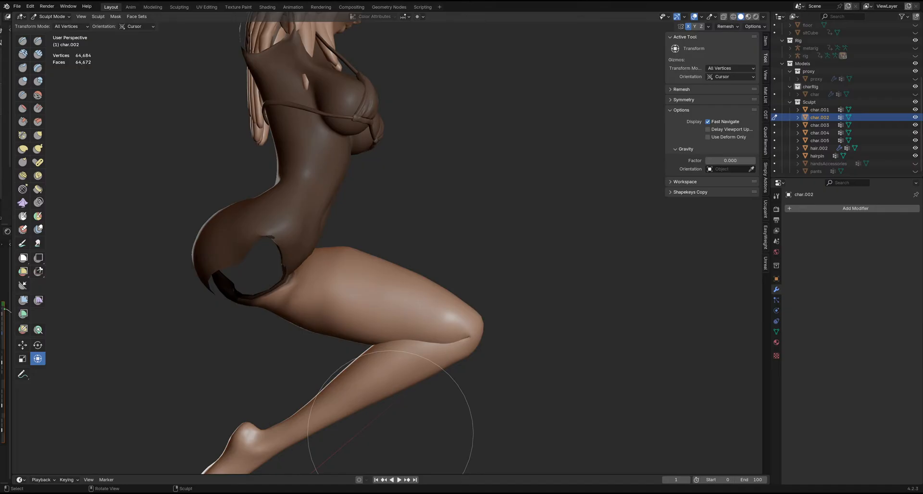
{"action": "mouse_move", "coordinate": [412, 165]}
{"action": "middle_mouse_down"}
{"action": "mouse_move", "coordinate": [507, 135]}
{"action": "mouse_move", "coordinate": [391, 299]}
{"action": "mouse_move", "coordinate": [374, 285]}
{"action": "middle_mouse_up"}
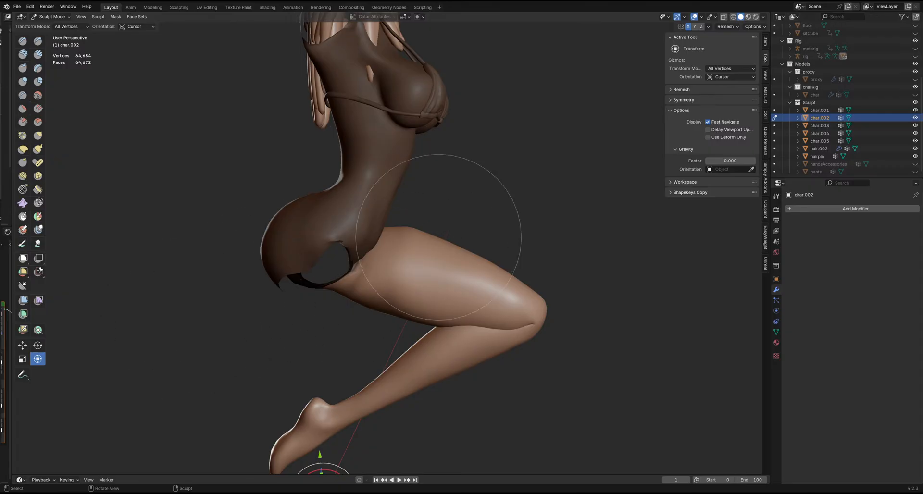
{"action": "left_click", "coordinate": [470, 214]}
{"action": "middle_click_drag", "start_coordinate": [375, 296], "coordinate": [342, 291], "text": "shift"}
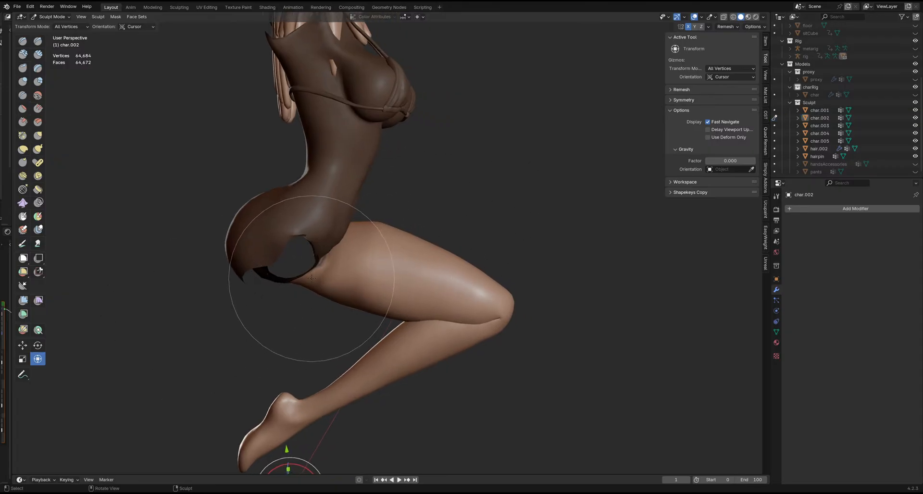
{"action": "scroll", "coordinate": [312, 279], "scroll_direction": "down", "scroll_amount": 4}
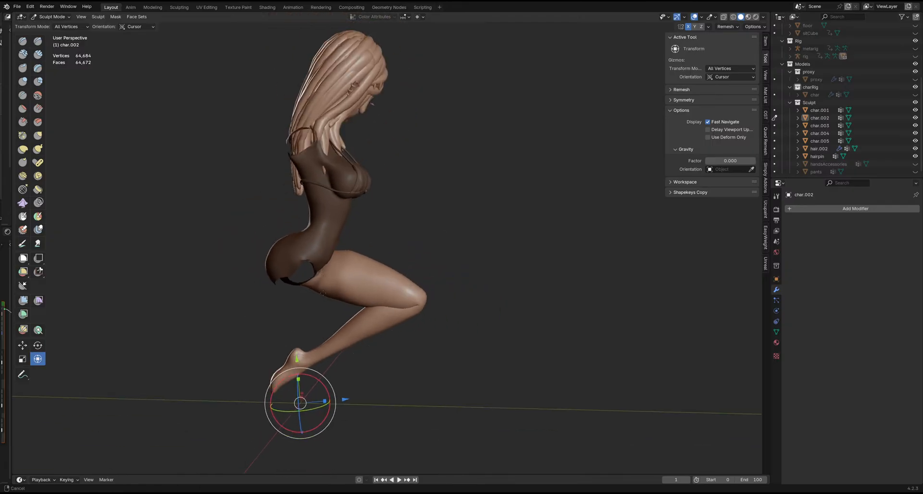
{"action": "scroll", "coordinate": [311, 297], "scroll_direction": "up", "scroll_amount": 2}
Step: Return to Object Mode, restrict transforms to origins only, and select the body mesh char.002
{"action": "key", "text": "ctrl+Tab"}
{"action": "left_click", "coordinate": [300, 268]}
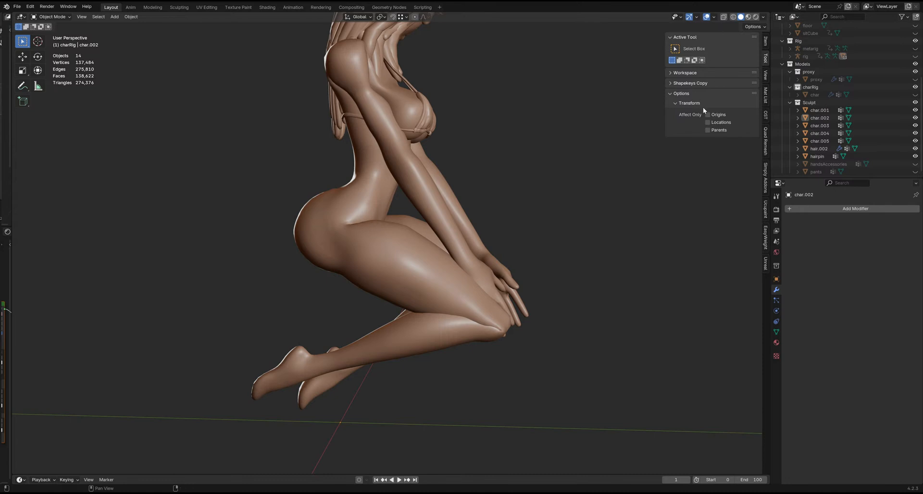
{"action": "middle_click_drag", "start_coordinate": [486, 216], "coordinate": [355, 305]}
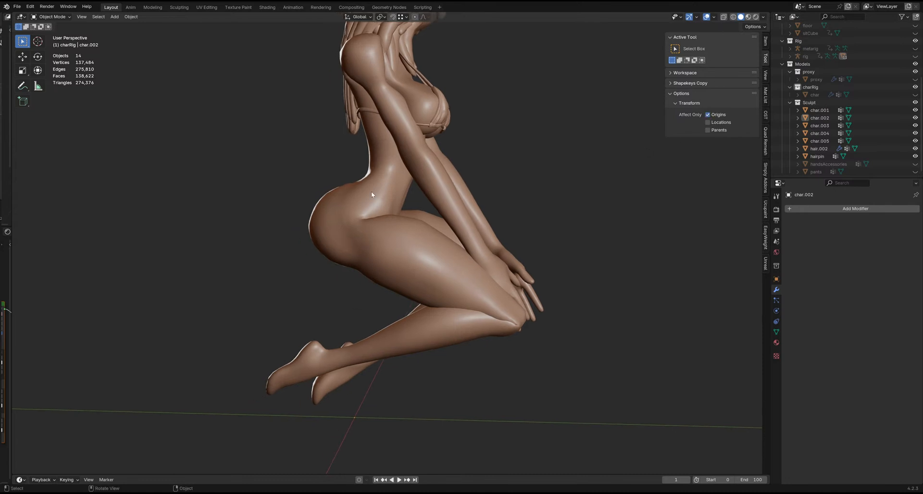
{"action": "left_click", "coordinate": [444, 240]}
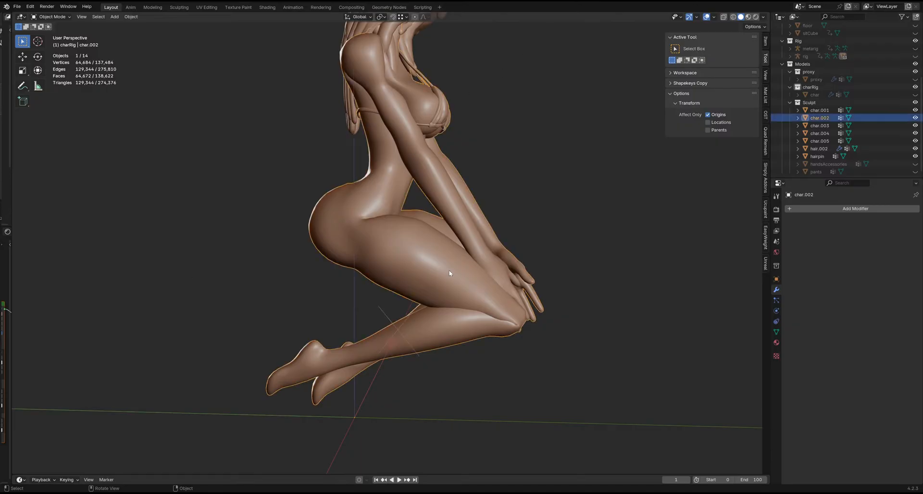
{"action": "middle_click_drag", "start_coordinate": [445, 241], "coordinate": [444, 240]}
Step: Move the body mesh's origin to the left hip joint and turn off the origins-only transform option
{"action": "key", "text": "g"}
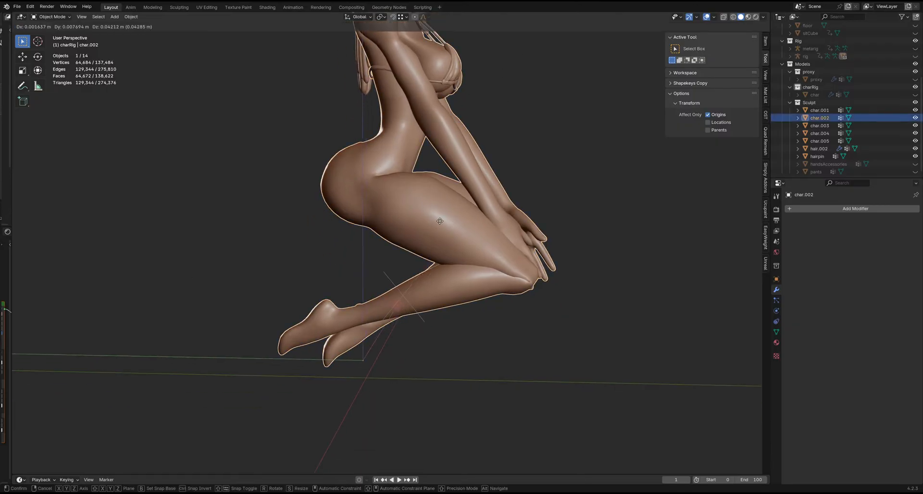
{"action": "left_click", "coordinate": [455, 52]}
{"action": "middle_click_drag", "start_coordinate": [508, 167], "coordinate": [505, 265]}
{"action": "key", "text": "g"}
{"action": "left_click", "coordinate": [503, 265]}
{"action": "scroll", "coordinate": [489, 176], "scroll_direction": "down", "scroll_amount": 6}
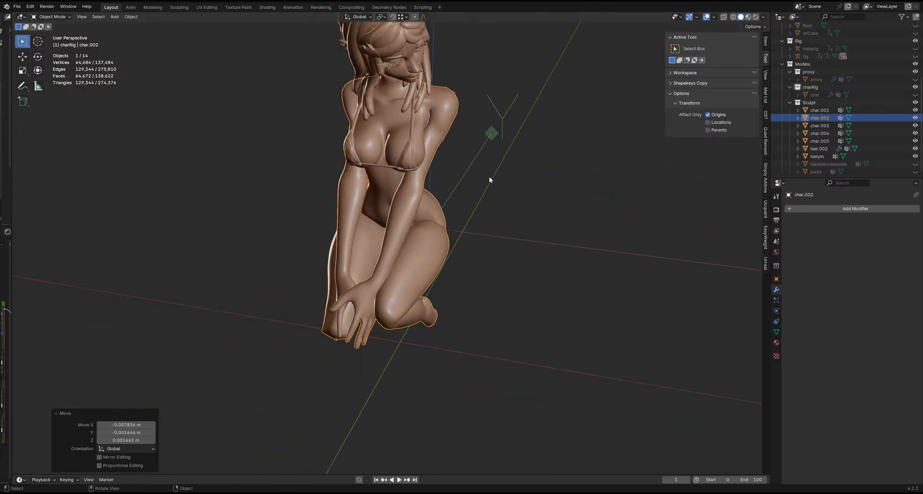
{"action": "scroll", "coordinate": [535, 177], "scroll_direction": "up", "scroll_amount": 3}
{"action": "left_click", "coordinate": [707, 114]}
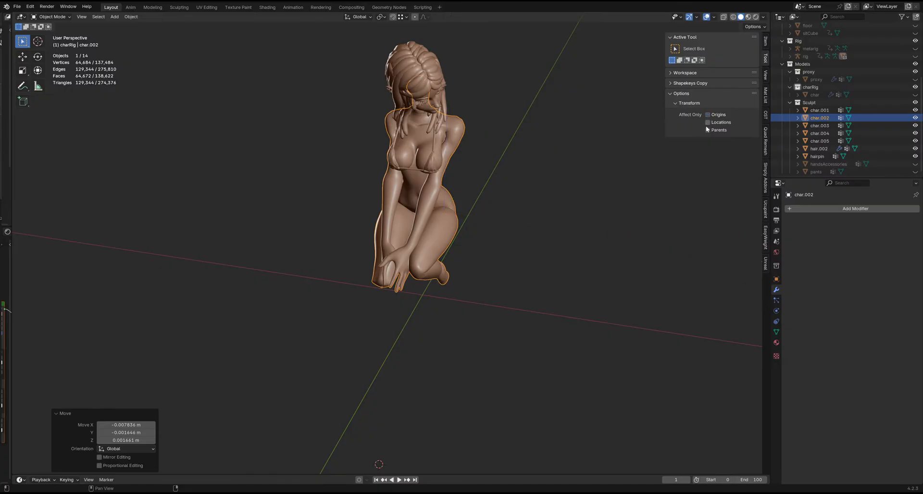
Step: Return to Sculpt Mode and rotate the unmasked left leg -16° around the hip in the side view
{"action": "mouse_move", "coordinate": [462, 250]}
{"action": "middle_mouse_down"}
{"action": "mouse_move", "coordinate": [429, 256]}
{"action": "mouse_move", "coordinate": [526, 243]}
{"action": "mouse_move", "coordinate": [430, 236]}
{"action": "middle_mouse_up"}
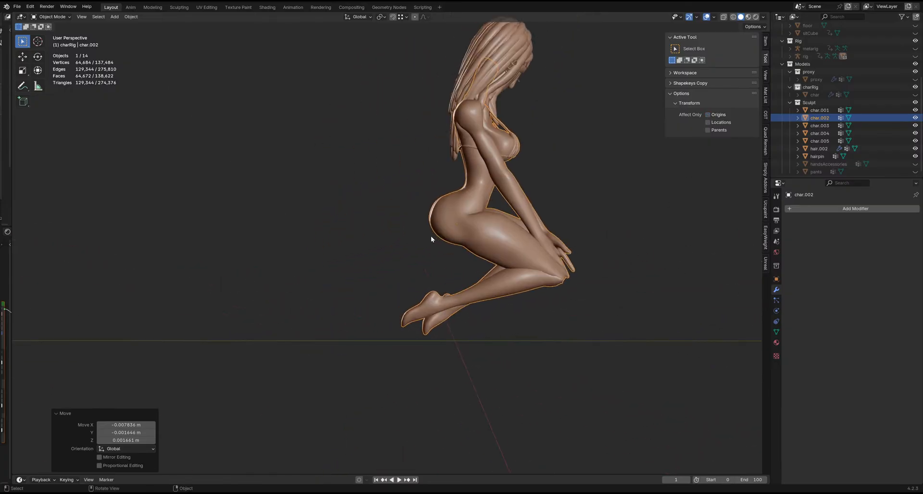
{"action": "key", "text": "ctrl+Tab"}
{"action": "left_click", "coordinate": [429, 280]}
{"action": "middle_click_drag", "start_coordinate": [553, 212], "coordinate": [487, 216], "text": "shift"}
{"action": "scroll", "coordinate": [384, 234], "scroll_direction": "up", "scroll_amount": 5}
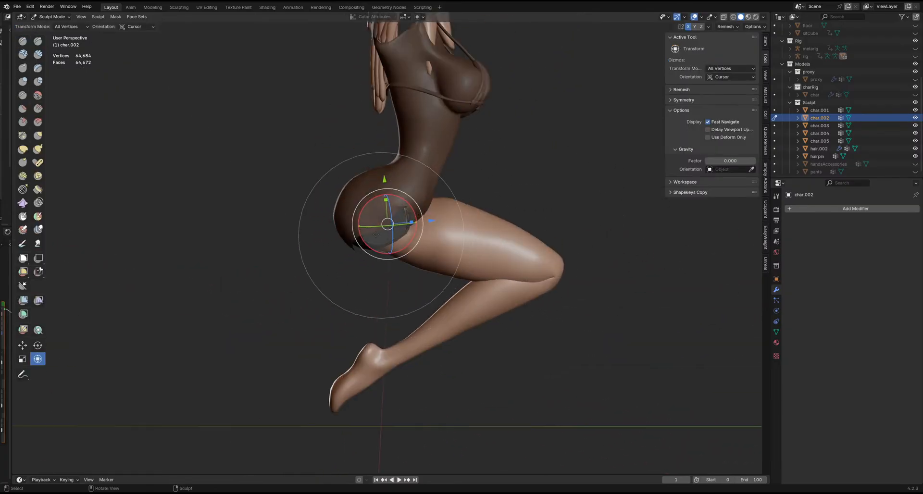
{"action": "left_click_drag", "start_coordinate": [406, 185], "coordinate": [398, 170]}
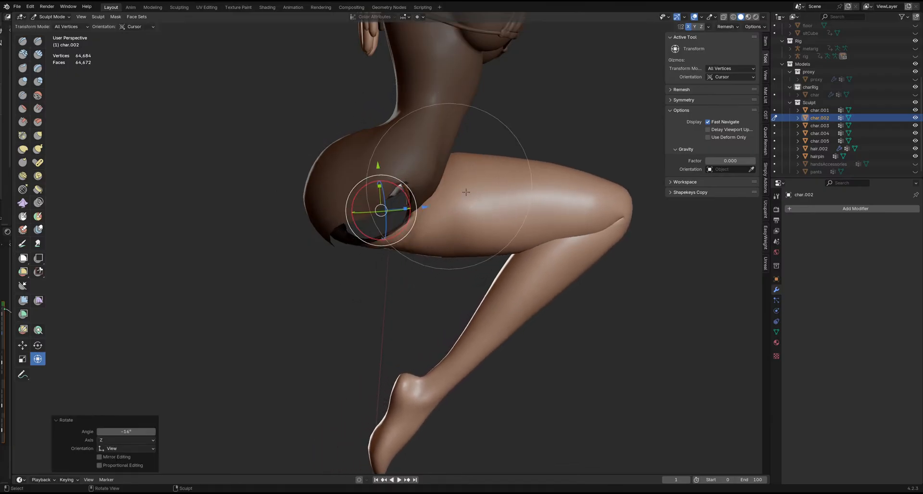
Step: Turn off X symmetry and rotate the left leg 4.25° about the cursor's Y axis from the front view
{"action": "scroll", "coordinate": [473, 190], "scroll_direction": "down", "scroll_amount": 3}
{"action": "middle_click_drag", "start_coordinate": [473, 189], "coordinate": [351, 235], "text": "shift"}
{"action": "middle_click_drag", "start_coordinate": [491, 233], "coordinate": [448, 234]}
{"action": "scroll", "coordinate": [427, 244], "scroll_direction": "up", "scroll_amount": 4}
{"action": "scroll", "coordinate": [489, 215], "scroll_direction": "down", "scroll_amount": 5}
{"action": "scroll", "coordinate": [435, 221], "scroll_direction": "up", "scroll_amount": 4}
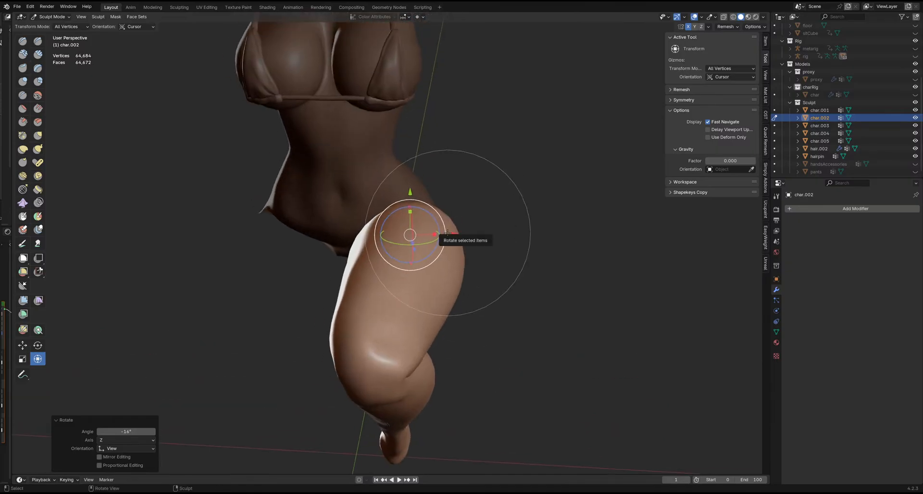
{"action": "left_click_drag", "start_coordinate": [432, 243], "coordinate": [436, 243]}
{"action": "key", "text": "ctrl+z"}
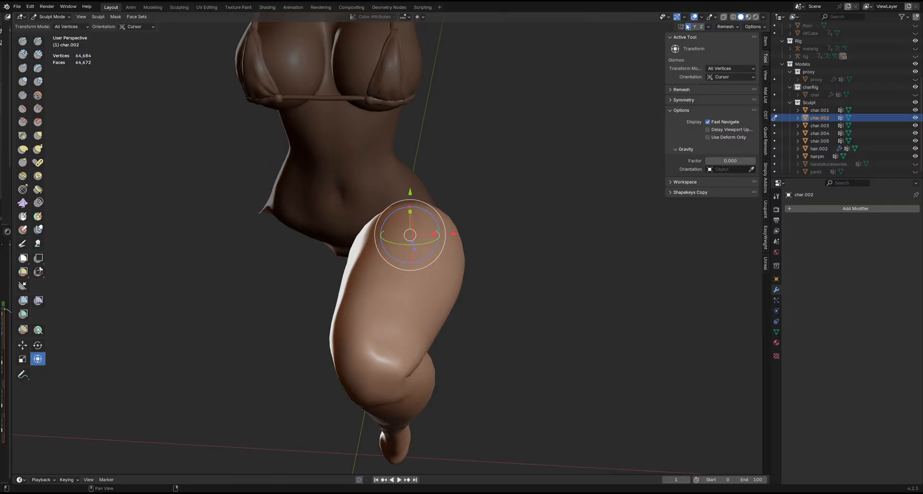
{"action": "left_click_drag", "start_coordinate": [423, 244], "coordinate": [428, 244]}
Step: Hide the viewport gizmos and view the rotated leg from the side
{"action": "middle_click_drag", "start_coordinate": [428, 244], "coordinate": [330, 227]}
{"action": "scroll", "coordinate": [420, 226], "scroll_direction": "down", "scroll_amount": 5}
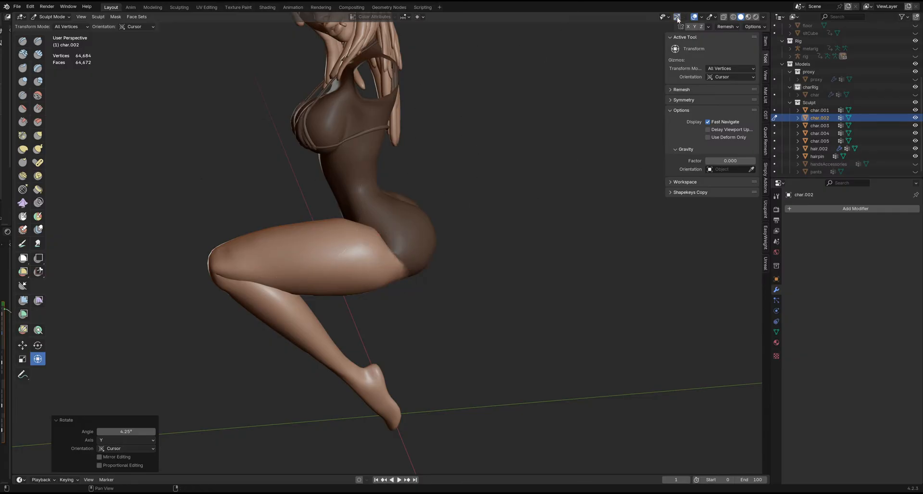
{"action": "middle_click_drag", "start_coordinate": [359, 272], "coordinate": [348, 256]}
{"action": "scroll", "coordinate": [459, 317], "scroll_direction": "down", "scroll_amount": 3}
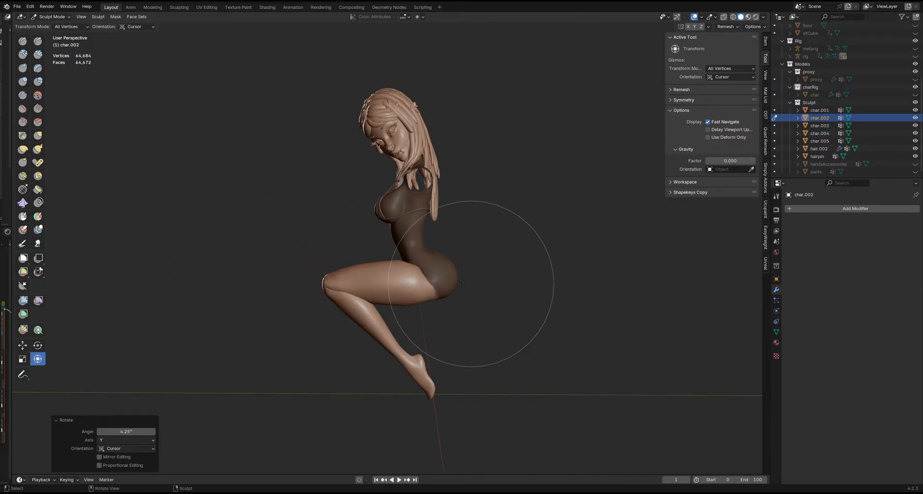
Step: Switch to the Grab brush, reduce its radius to 217 px, and reshape the left inner thigh near the groin opening
{"action": "mouse_move", "coordinate": [383, 284]}
{"action": "middle_mouse_down"}
{"action": "mouse_move", "coordinate": [408, 284]}
{"action": "mouse_move", "coordinate": [322, 232]}
{"action": "mouse_move", "coordinate": [311, 270]}
{"action": "mouse_move", "coordinate": [455, 268]}
{"action": "mouse_move", "coordinate": [421, 317]}
{"action": "mouse_move", "coordinate": [366, 292]}
{"action": "middle_mouse_up"}
{"action": "key", "text": "g"}
{"action": "key", "text": "f"}
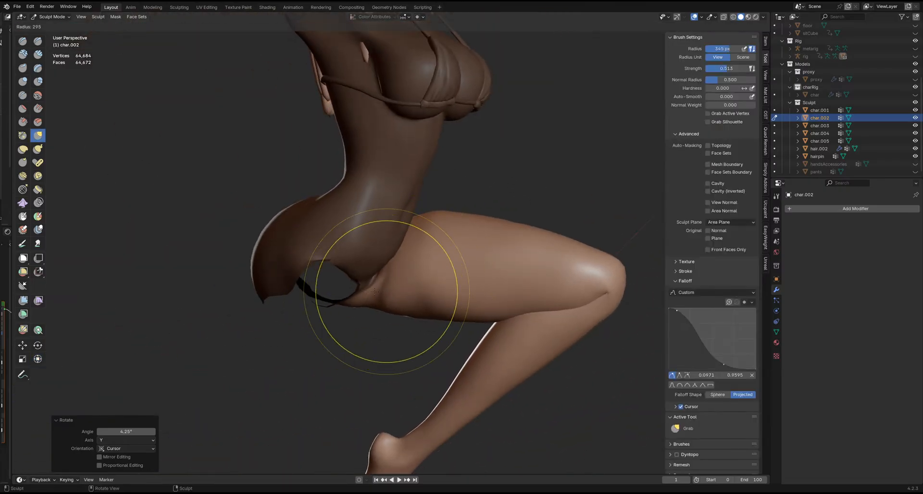
{"action": "left_click", "coordinate": [372, 292]}
{"action": "key", "text": "f"}
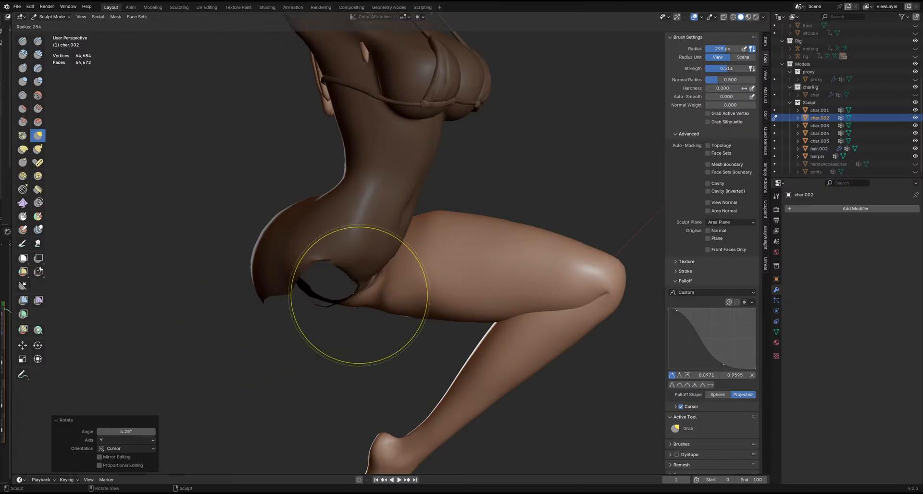
{"action": "left_click", "coordinate": [339, 298]}
{"action": "middle_click_drag", "start_coordinate": [389, 284], "coordinate": [571, 291]}
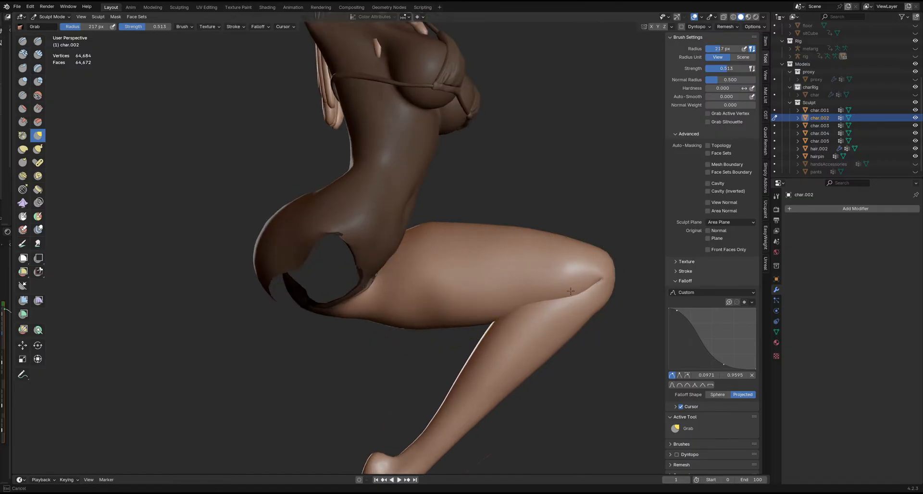
Step: Refine the left knee and its crease using the Grab brush at a radius of 151 px
{"action": "key", "text": "f"}
{"action": "left_click", "coordinate": [565, 291]}
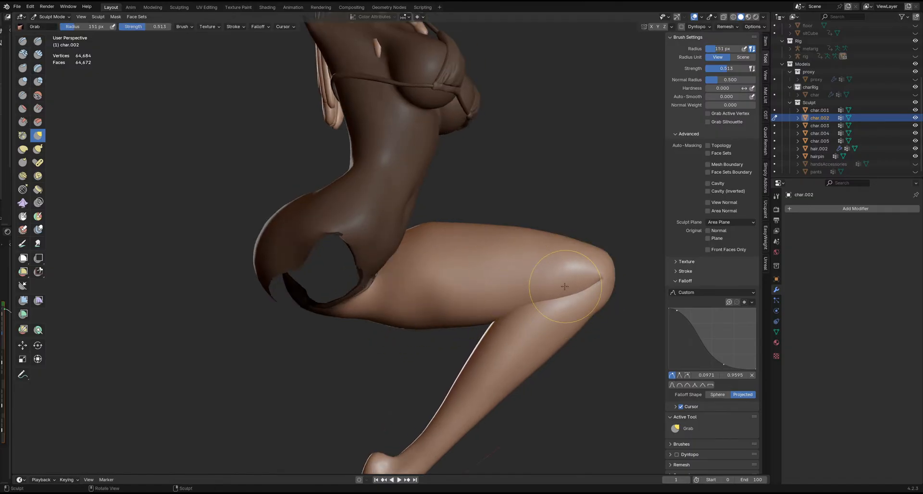
{"action": "key", "text": "f"}
{"action": "left_click", "coordinate": [558, 286]}
{"action": "mouse_move", "coordinate": [558, 286]}
{"action": "middle_mouse_down"}
{"action": "mouse_move", "coordinate": [429, 299]}
{"action": "mouse_move", "coordinate": [491, 311]}
{"action": "mouse_move", "coordinate": [334, 340]}
{"action": "mouse_move", "coordinate": [454, 311]}
{"action": "middle_mouse_up"}
Step: Even out the underside of the left thigh from several angles using the Grab brush at a radius of 245 px
{"action": "key", "text": "f"}
{"action": "left_click", "coordinate": [409, 303]}
{"action": "mouse_move", "coordinate": [350, 315]}
{"action": "left_mouse_down"}
{"action": "mouse_move", "coordinate": [354, 307]}
{"action": "mouse_move", "coordinate": [342, 313]}
{"action": "mouse_move", "coordinate": [389, 318]}
{"action": "left_mouse_up"}
{"action": "left_click_drag", "start_coordinate": [443, 309], "coordinate": [445, 304]}
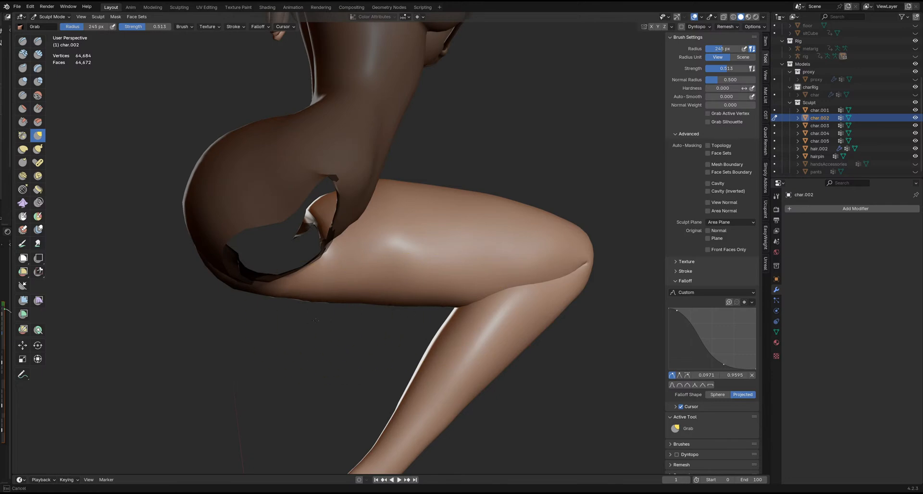
{"action": "middle_click_drag", "start_coordinate": [283, 315], "coordinate": [284, 314]}
{"action": "left_click_drag", "start_coordinate": [324, 314], "coordinate": [331, 308]}
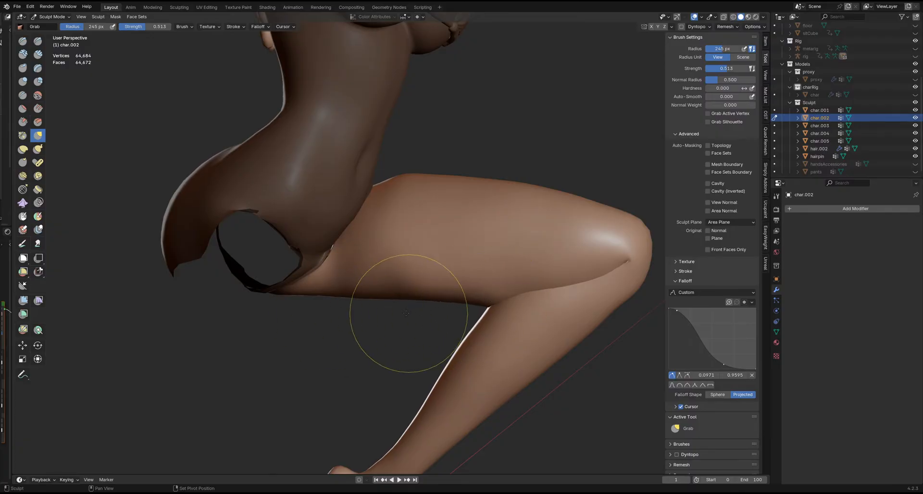
{"action": "middle_click_drag", "start_coordinate": [490, 305], "coordinate": [309, 306]}
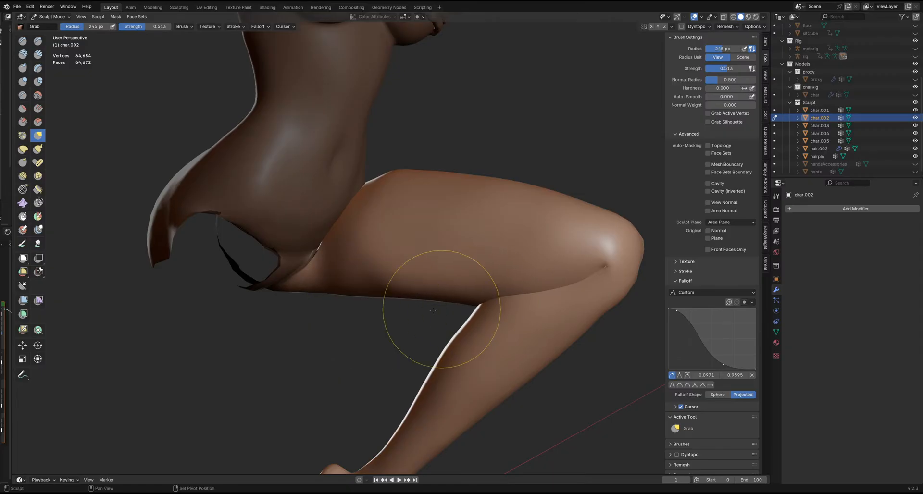
{"action": "middle_click_drag", "start_coordinate": [431, 314], "coordinate": [294, 319]}
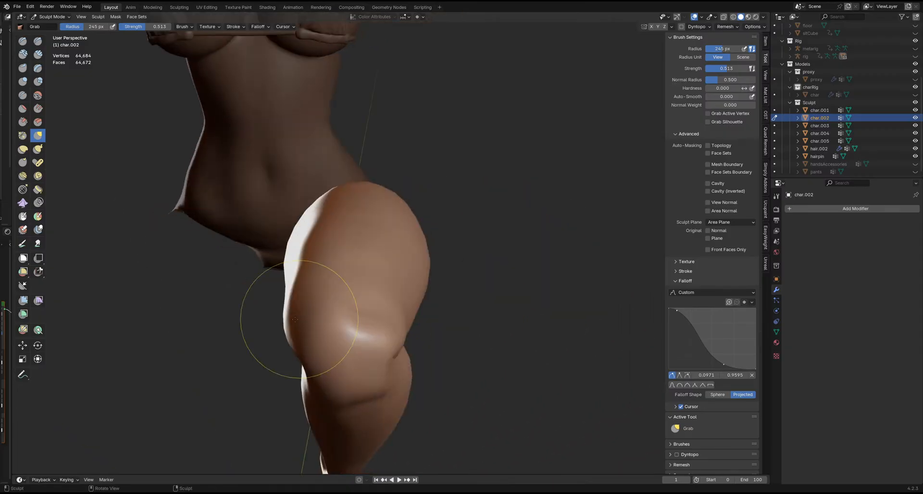
{"action": "mouse_move", "coordinate": [485, 266]}
{"action": "middle_mouse_down"}
{"action": "mouse_move", "coordinate": [474, 284]}
{"action": "mouse_move", "coordinate": [398, 290]}
{"action": "middle_mouse_up"}
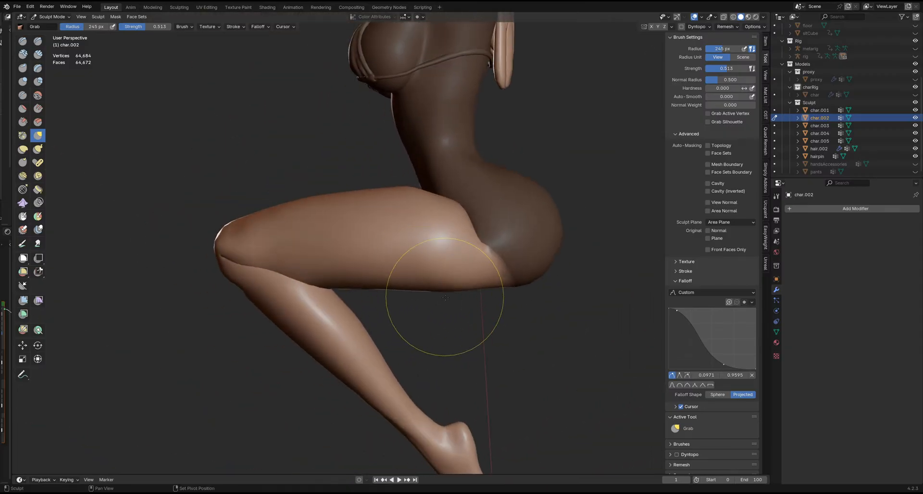
{"action": "middle_click_drag", "start_coordinate": [481, 304], "coordinate": [380, 308]}
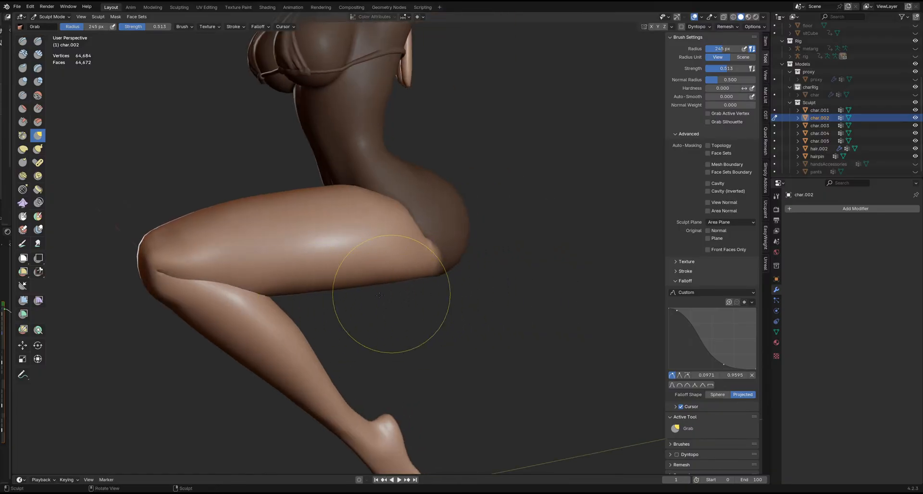
{"action": "mouse_move", "coordinate": [379, 295]}
{"action": "middle_mouse_down", "text": "shift"}
{"action": "mouse_move", "coordinate": [437, 295]}
{"action": "mouse_move", "coordinate": [418, 304]}
{"action": "mouse_move", "coordinate": [417, 295]}
{"action": "mouse_move", "coordinate": [323, 289]}
{"action": "mouse_move", "coordinate": [391, 300]}
{"action": "mouse_move", "coordinate": [383, 312]}
{"action": "middle_mouse_up", "text": "shift"}
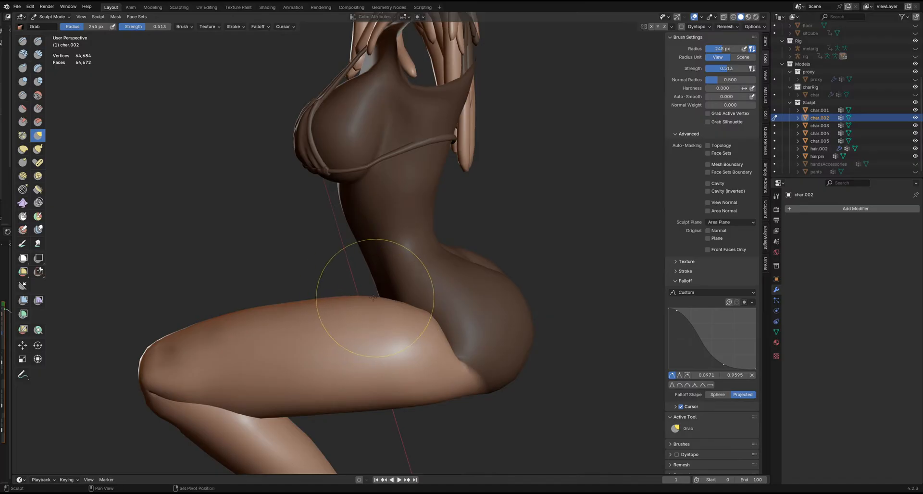
Step: Adjust the overall shape of the left thigh and knee with broader Grab strokes at radii of 336 px and 456 px
{"action": "mouse_move", "coordinate": [345, 299]}
{"action": "middle_mouse_down"}
{"action": "mouse_move", "coordinate": [379, 342]}
{"action": "mouse_move", "coordinate": [412, 309]}
{"action": "mouse_move", "coordinate": [381, 278]}
{"action": "mouse_move", "coordinate": [395, 292]}
{"action": "mouse_move", "coordinate": [392, 305]}
{"action": "mouse_move", "coordinate": [394, 280]}
{"action": "middle_mouse_up"}
{"action": "scroll", "coordinate": [391, 304], "scroll_direction": "down", "scroll_amount": 3}
{"action": "key", "text": "f"}
{"action": "left_click", "coordinate": [447, 293]}
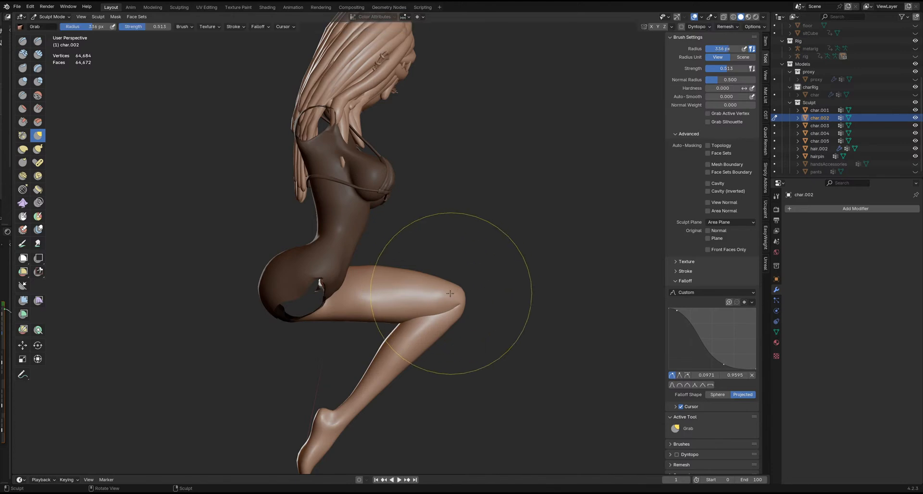
{"action": "middle_click_drag", "start_coordinate": [447, 294], "coordinate": [418, 305]}
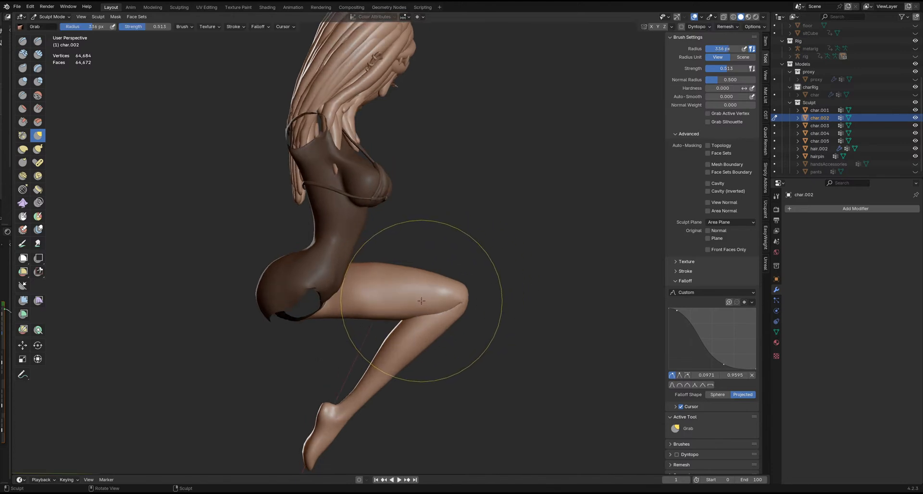
{"action": "key", "text": "f"}
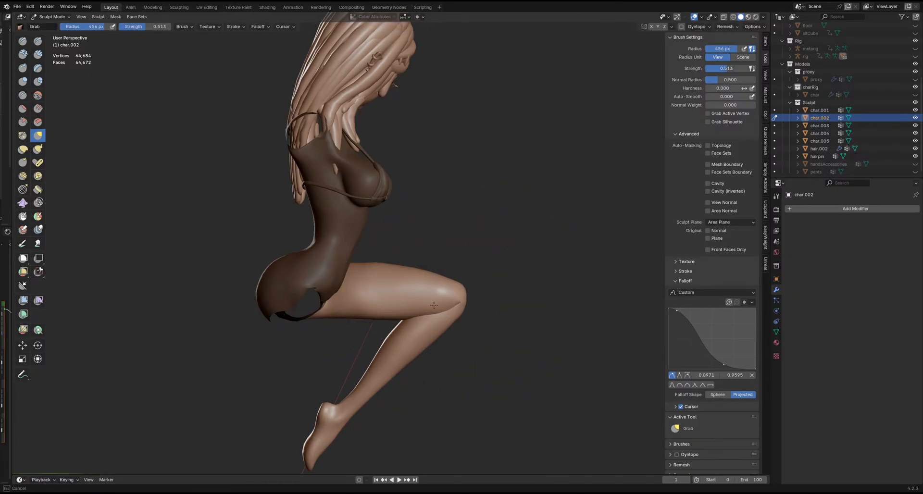
{"action": "left_click", "coordinate": [429, 305]}
{"action": "mouse_move", "coordinate": [429, 304]}
{"action": "middle_mouse_down"}
{"action": "mouse_move", "coordinate": [330, 309]}
{"action": "mouse_move", "coordinate": [448, 308]}
{"action": "mouse_move", "coordinate": [406, 311]}
{"action": "mouse_move", "coordinate": [421, 316]}
{"action": "middle_mouse_up"}
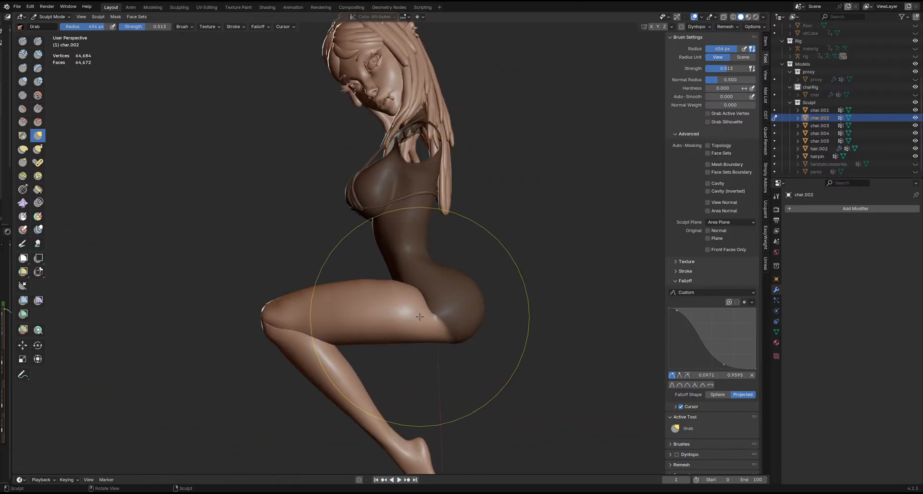
Step: Shape the left hip crease with the Grab brush at a 357 px radius, and switch to Sphere falloff at 214 px
{"action": "scroll", "coordinate": [423, 312], "scroll_direction": "up", "scroll_amount": 4}
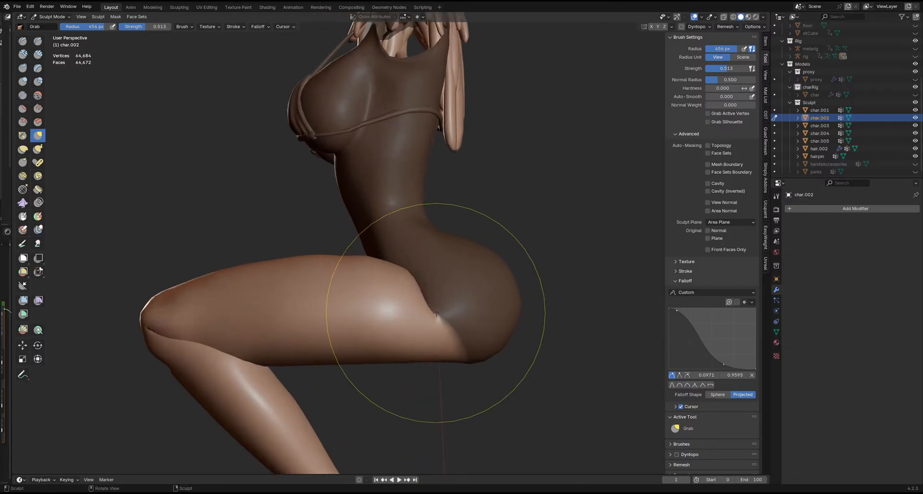
{"action": "key", "text": "f"}
{"action": "left_click", "coordinate": [408, 307]}
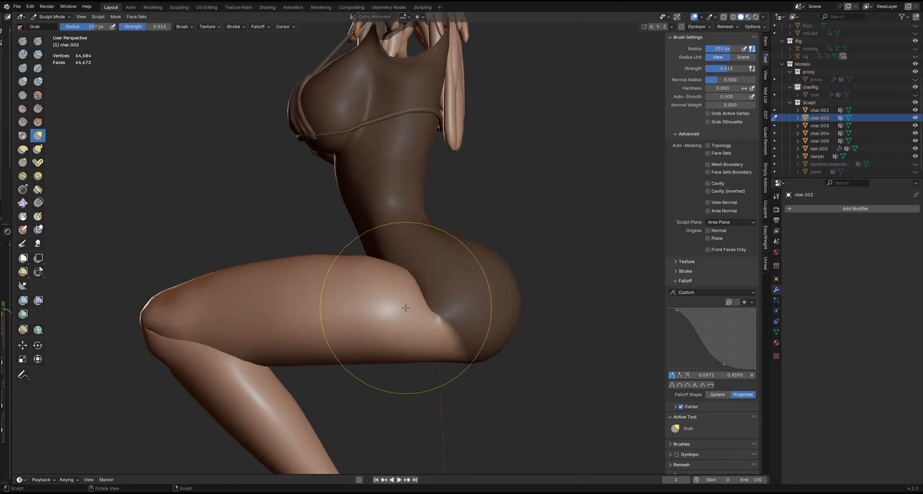
{"action": "key", "text": "f"}
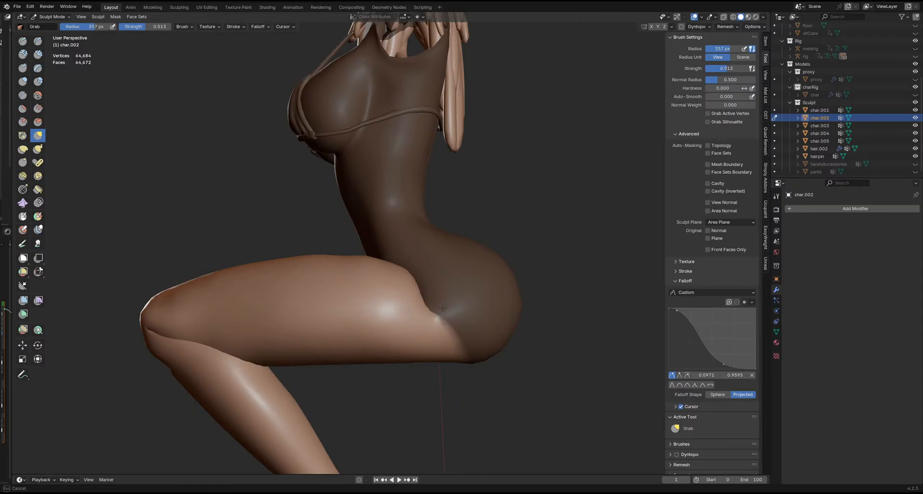
{"action": "left_click", "coordinate": [416, 306]}
{"action": "middle_click_drag", "start_coordinate": [417, 307], "coordinate": [429, 278]}
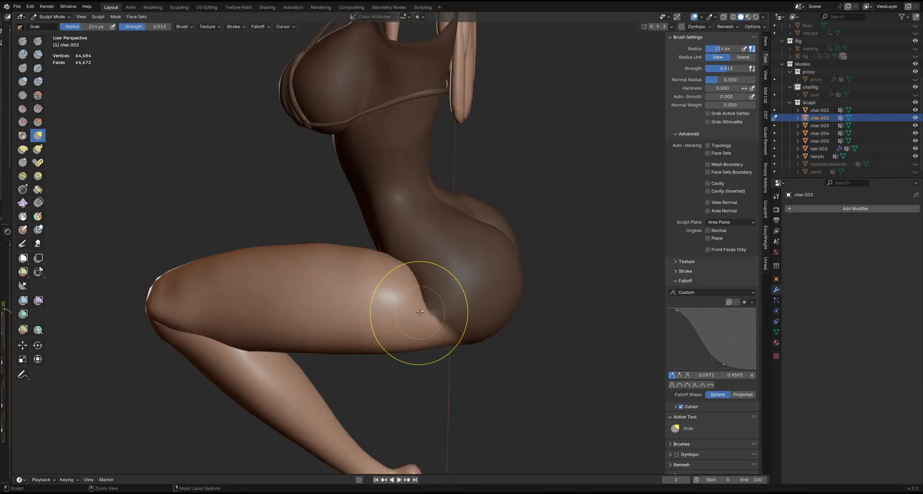
Step: Compare the hip before and after the last edit by undoing and redoing it, and set the Grab radius to 295 px
{"action": "key", "text": "ctrl+z"}
{"action": "key", "text": "ctrl+shift+z"}
{"action": "mouse_move", "coordinate": [420, 308]}
{"action": "middle_mouse_down"}
{"action": "mouse_move", "coordinate": [435, 295]}
{"action": "mouse_move", "coordinate": [424, 275]}
{"action": "mouse_move", "coordinate": [409, 290]}
{"action": "mouse_move", "coordinate": [422, 298]}
{"action": "mouse_move", "coordinate": [404, 283]}
{"action": "mouse_move", "coordinate": [402, 305]}
{"action": "mouse_move", "coordinate": [386, 315]}
{"action": "mouse_move", "coordinate": [387, 288]}
{"action": "mouse_move", "coordinate": [424, 289]}
{"action": "mouse_move", "coordinate": [410, 299]}
{"action": "mouse_move", "coordinate": [369, 294]}
{"action": "mouse_move", "coordinate": [392, 301]}
{"action": "mouse_move", "coordinate": [353, 317]}
{"action": "mouse_move", "coordinate": [385, 301]}
{"action": "middle_mouse_up"}
{"action": "key", "text": "f"}
{"action": "left_click", "coordinate": [438, 306]}
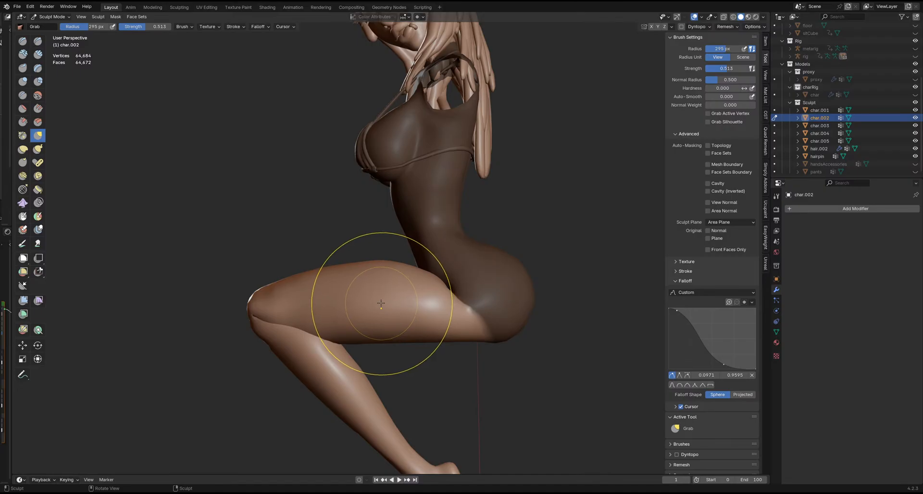
Step: Using the Transform tool with gizmos shown, rotate the left leg slightly about the hip and move it -0.011912 m along the cursor's Y axis
{"action": "left_click", "coordinate": [364, 333]}
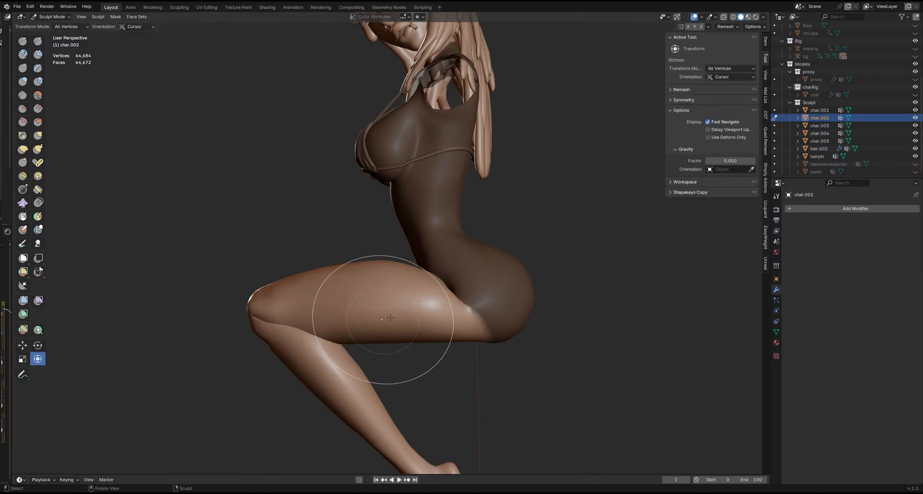
{"action": "left_click", "coordinate": [677, 17]}
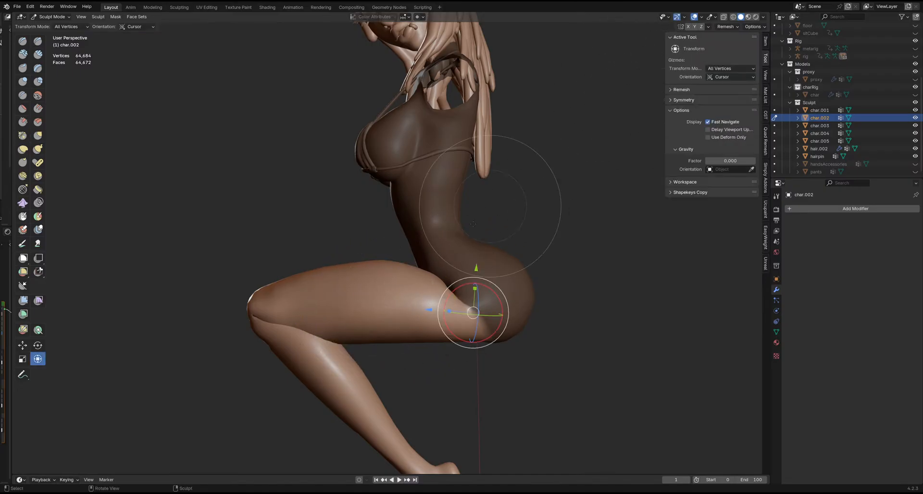
{"action": "middle_click_drag", "start_coordinate": [477, 216], "coordinate": [391, 285]}
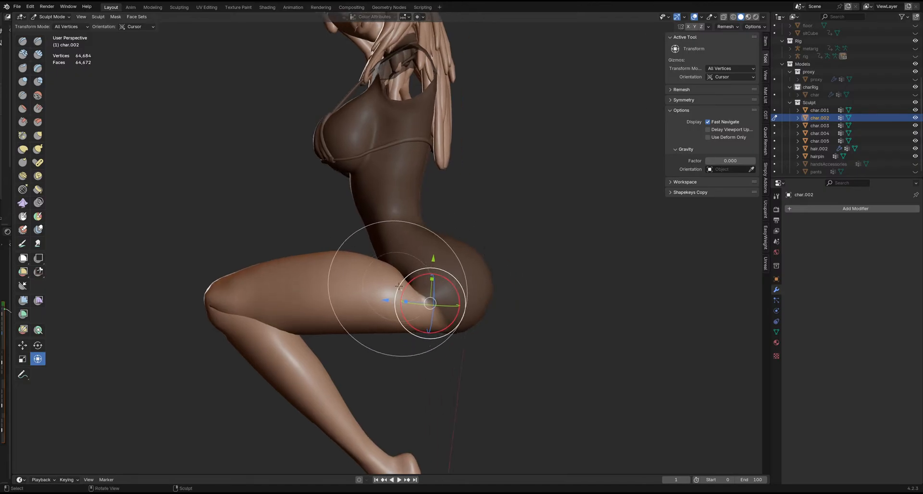
{"action": "key", "text": "r"}
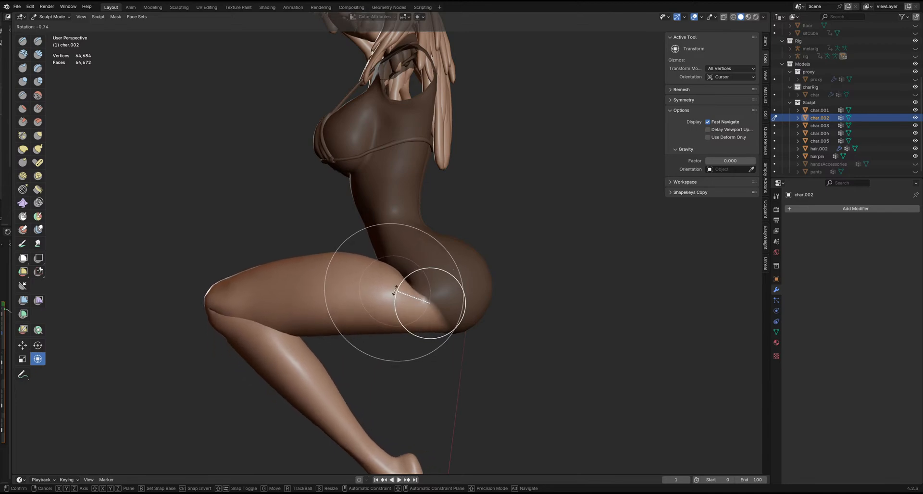
{"action": "left_click", "coordinate": [423, 281]}
{"action": "left_click_drag", "start_coordinate": [433, 262], "coordinate": [432, 274]}
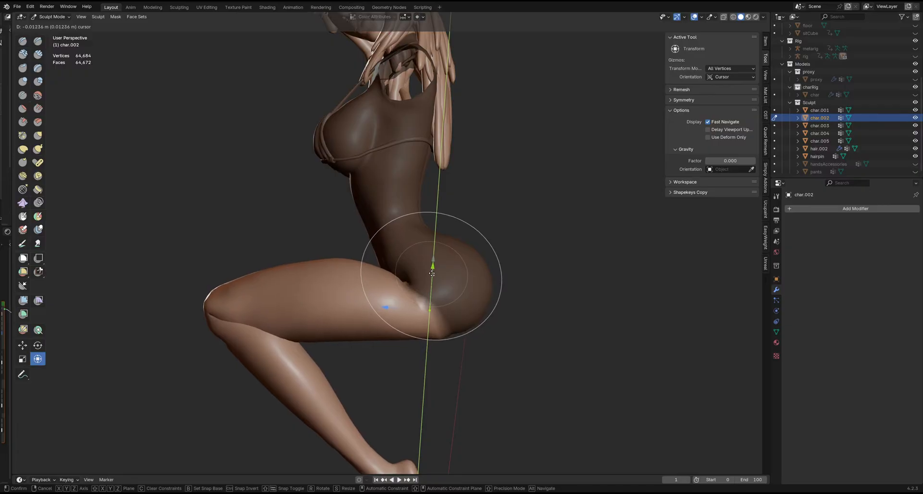
{"action": "left_click_drag", "start_coordinate": [432, 274], "coordinate": [432, 274]}
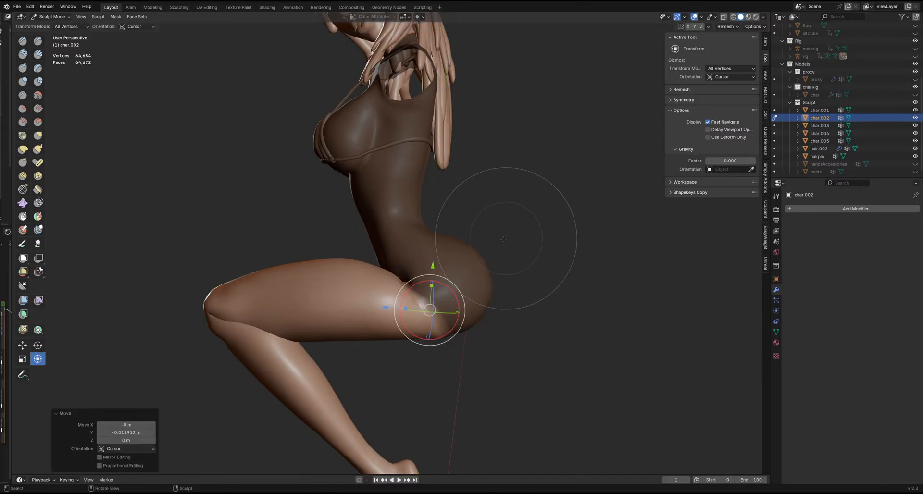
Step: Reshape the top contour of the left thigh using the Grab brush with radii of 222 px and 268 px
{"action": "middle_click_drag", "start_coordinate": [480, 207], "coordinate": [528, 250]}
{"action": "key", "text": "g"}
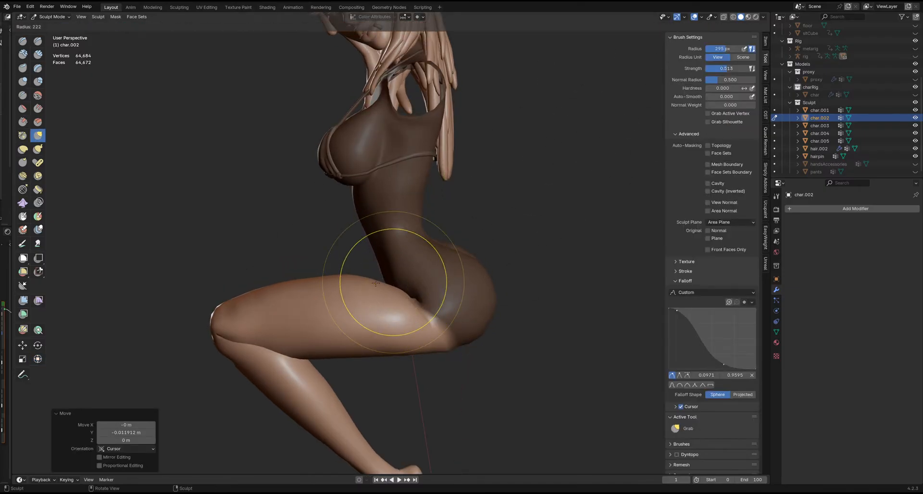
{"action": "key", "text": "f"}
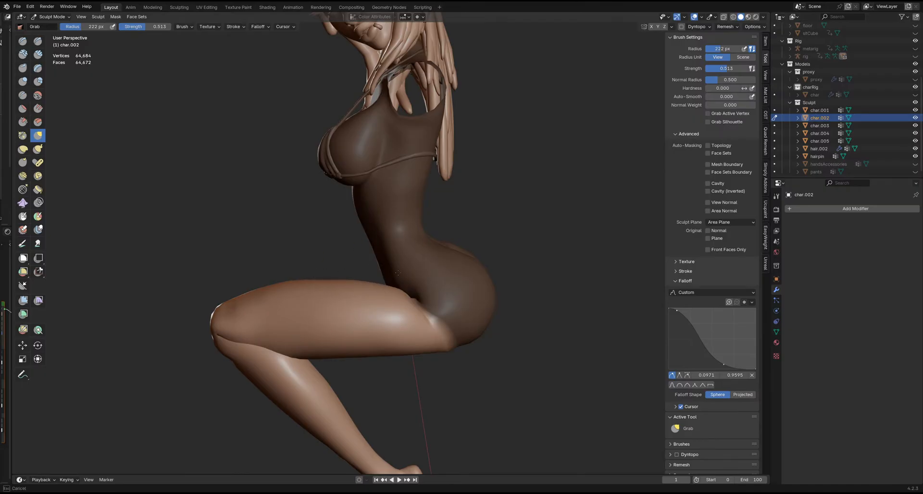
{"action": "left_click", "coordinate": [332, 274]}
{"action": "mouse_move", "coordinate": [391, 291]}
{"action": "middle_mouse_down"}
{"action": "mouse_move", "coordinate": [298, 266]}
{"action": "mouse_move", "coordinate": [316, 274]}
{"action": "mouse_move", "coordinate": [257, 279]}
{"action": "mouse_move", "coordinate": [368, 276]}
{"action": "middle_mouse_up"}
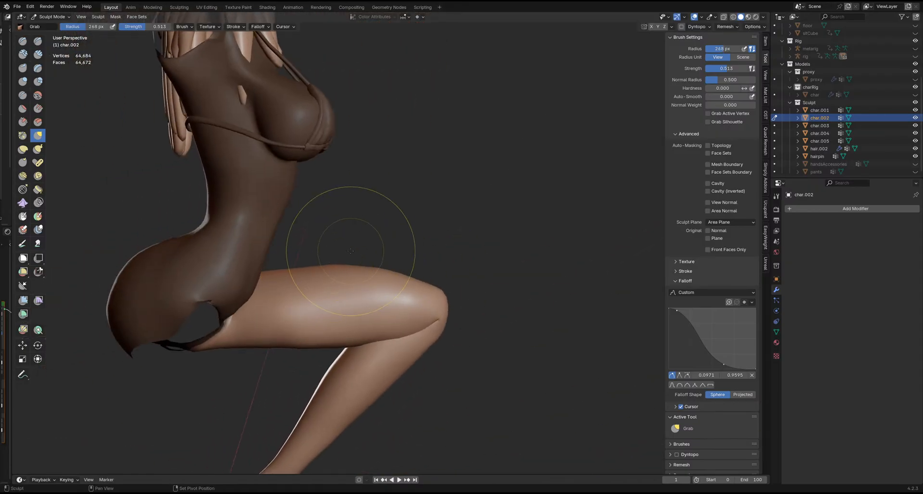
Step: Smooth the top of the left thigh using the Smooth brush with Projected falloff, a 268 px radius and 0.372 strength
{"action": "key", "text": "s"}
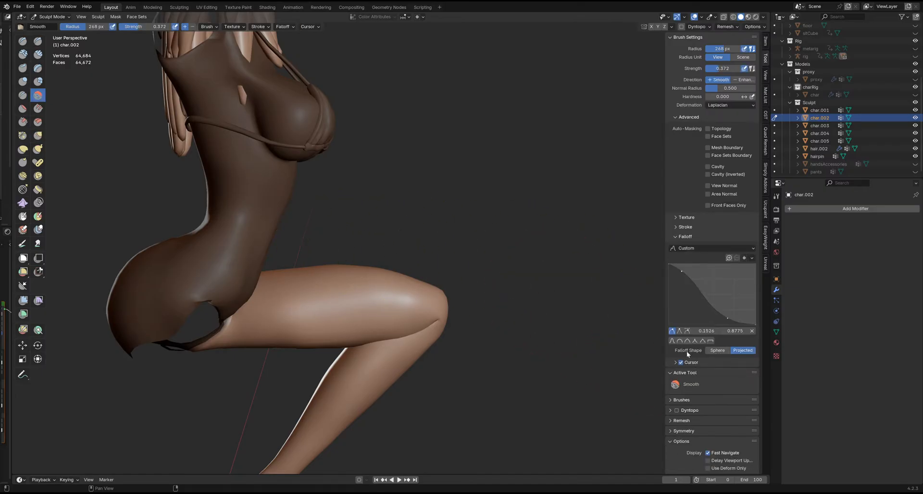
{"action": "middle_click_drag", "start_coordinate": [350, 247], "coordinate": [360, 243]}
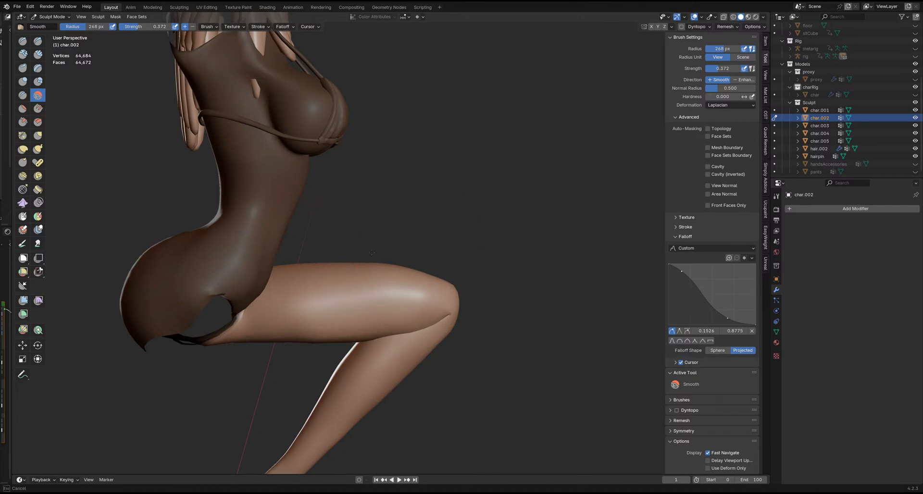
{"action": "mouse_move", "coordinate": [416, 255]}
{"action": "middle_mouse_down"}
{"action": "mouse_move", "coordinate": [342, 242]}
{"action": "mouse_move", "coordinate": [380, 229]}
{"action": "middle_mouse_up"}
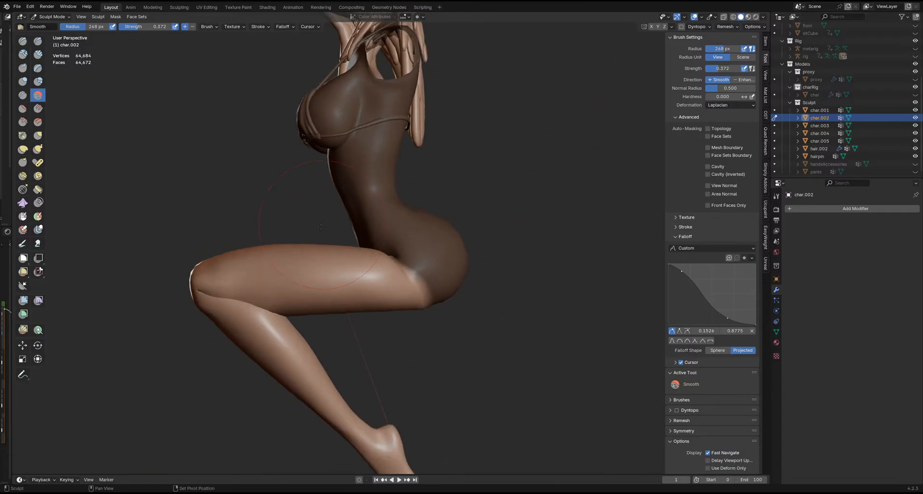
{"action": "middle_click_drag", "start_coordinate": [293, 226], "coordinate": [360, 240], "text": "shift"}
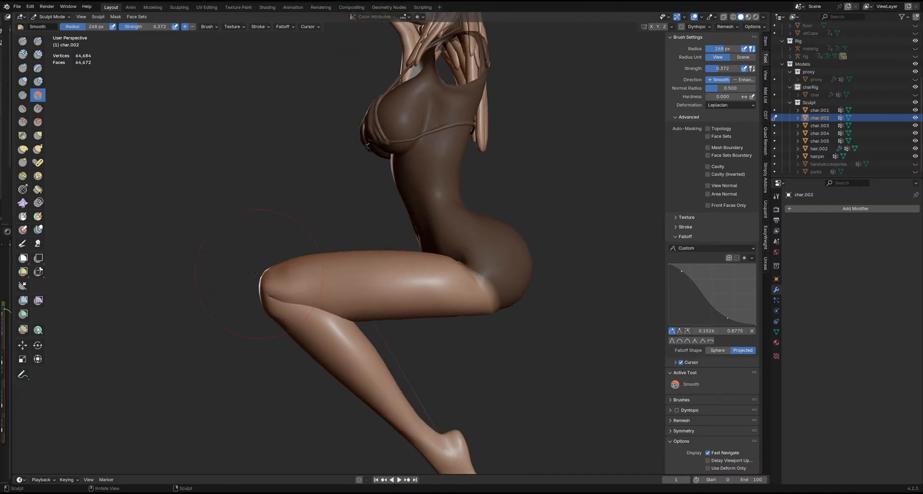
Step: Reshape the front of the left knee using the Grab brush with Projected falloff and a 500 px radius
{"action": "key", "text": "g"}
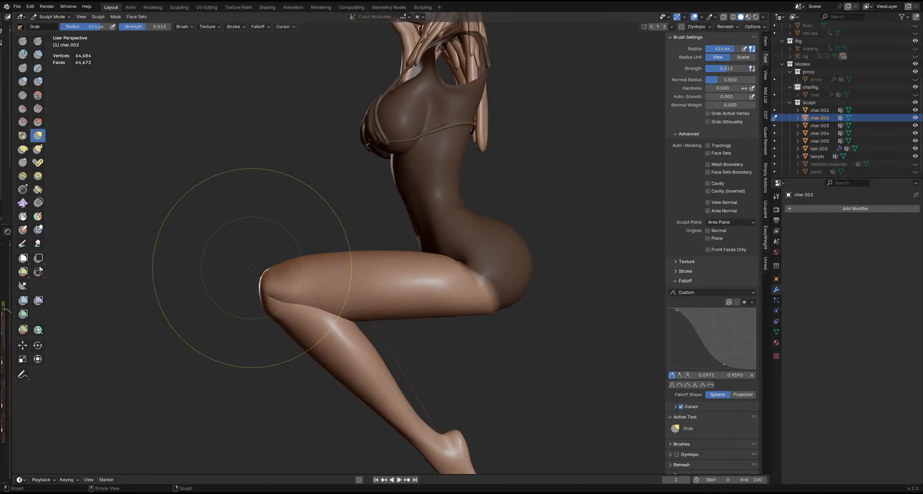
{"action": "key", "text": "f"}
{"action": "left_click", "coordinate": [272, 265]}
{"action": "middle_click_drag", "start_coordinate": [243, 279], "coordinate": [282, 263], "text": "shift"}
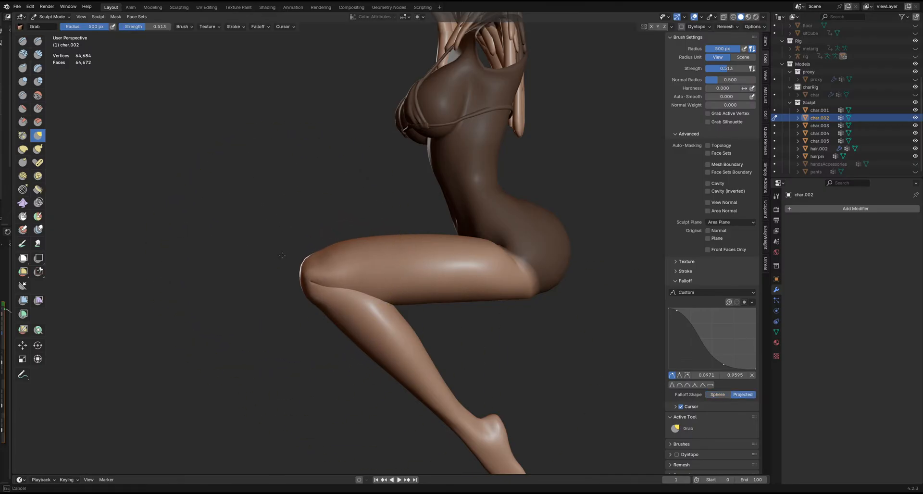
{"action": "key", "text": "f"}
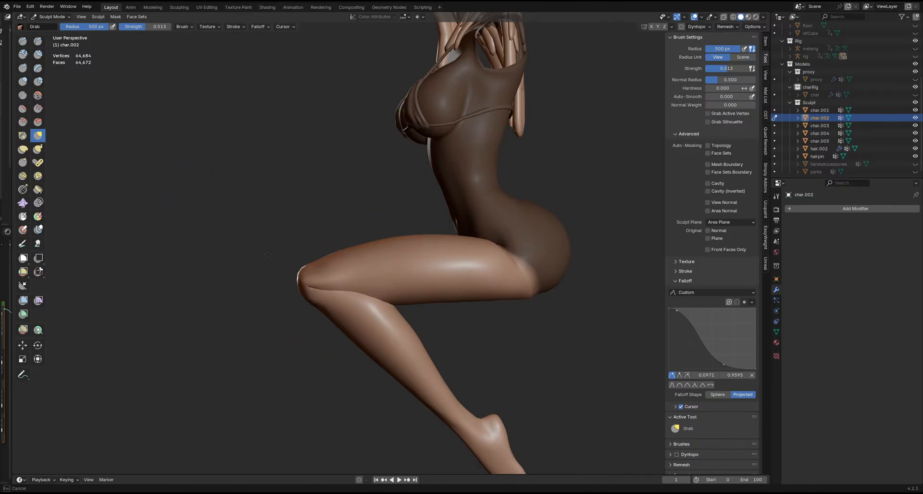
{"action": "middle_click_drag", "start_coordinate": [266, 257], "coordinate": [267, 253]}
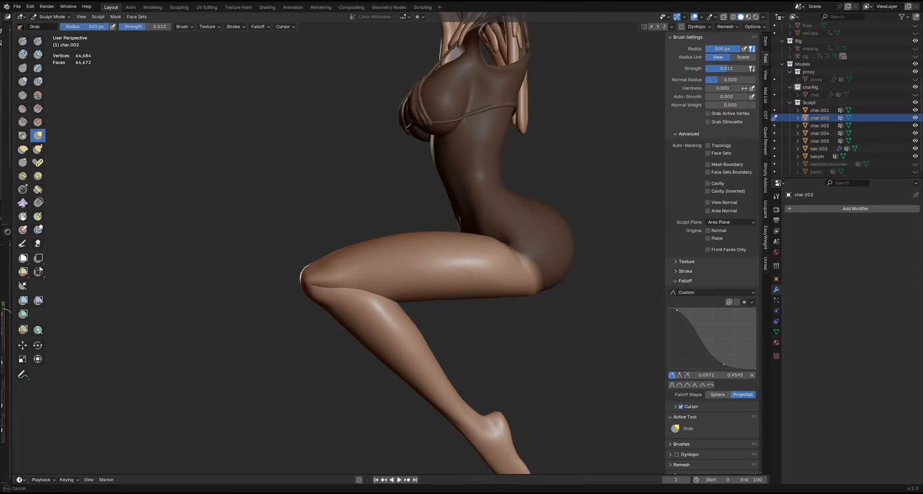
{"action": "mouse_move", "coordinate": [264, 265]}
{"action": "middle_mouse_down"}
{"action": "mouse_move", "coordinate": [367, 244]}
{"action": "mouse_move", "coordinate": [375, 263]}
{"action": "mouse_move", "coordinate": [387, 200]}
{"action": "middle_mouse_up"}
Step: Adjust the top contour of the left thigh near the knee from the inner side using the Grab brush with a 419 px radius
{"action": "key", "text": "f"}
{"action": "left_click", "coordinate": [391, 217]}
{"action": "key", "text": "f"}
{"action": "left_click", "coordinate": [391, 200]}
{"action": "key", "text": "f"}
{"action": "left_click", "coordinate": [403, 225]}
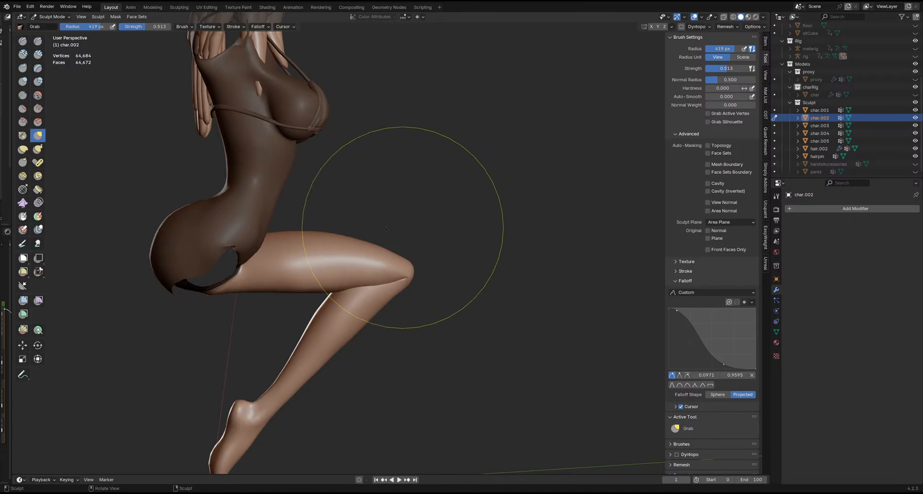
{"action": "mouse_move", "coordinate": [381, 226]}
{"action": "middle_mouse_down"}
{"action": "mouse_move", "coordinate": [252, 242]}
{"action": "mouse_move", "coordinate": [330, 277]}
{"action": "mouse_move", "coordinate": [366, 244]}
{"action": "mouse_move", "coordinate": [363, 257]}
{"action": "middle_mouse_up"}
Step: Reshape the back end of the left thigh where it meets the buttock using the Grab brush with radii of 193 px and 176 px
{"action": "key", "text": "f"}
{"action": "left_click", "coordinate": [359, 251]}
{"action": "key", "text": "f"}
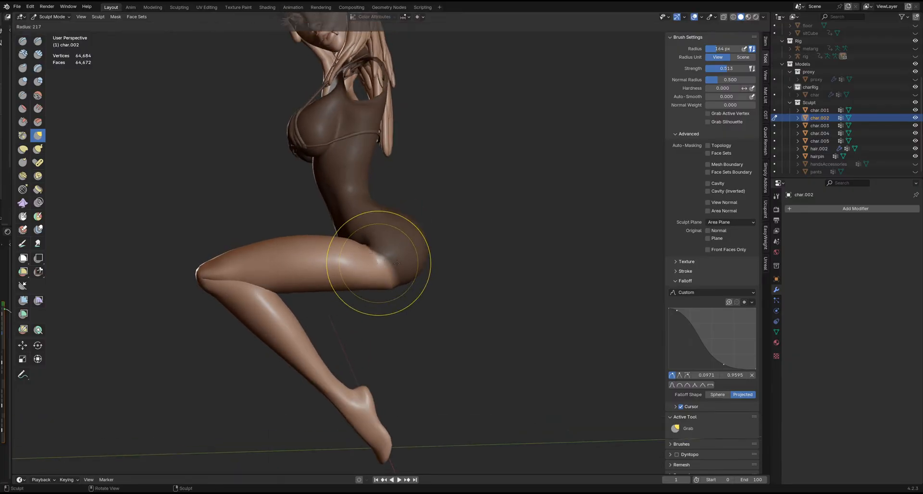
{"action": "left_click", "coordinate": [389, 283]}
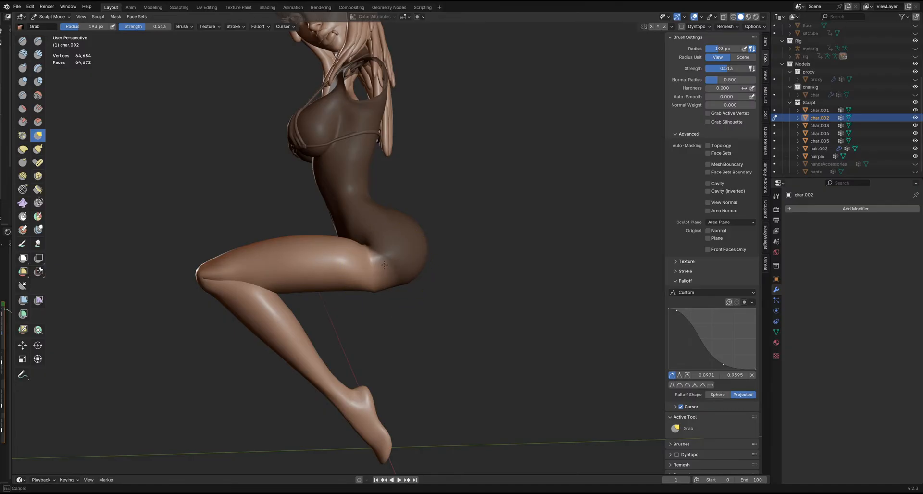
{"action": "mouse_move", "coordinate": [388, 272]}
{"action": "middle_mouse_down"}
{"action": "mouse_move", "coordinate": [378, 296]}
{"action": "mouse_move", "coordinate": [382, 269]}
{"action": "mouse_move", "coordinate": [370, 288]}
{"action": "mouse_move", "coordinate": [398, 296]}
{"action": "mouse_move", "coordinate": [411, 283]}
{"action": "mouse_move", "coordinate": [351, 298]}
{"action": "mouse_move", "coordinate": [364, 303]}
{"action": "middle_mouse_up"}
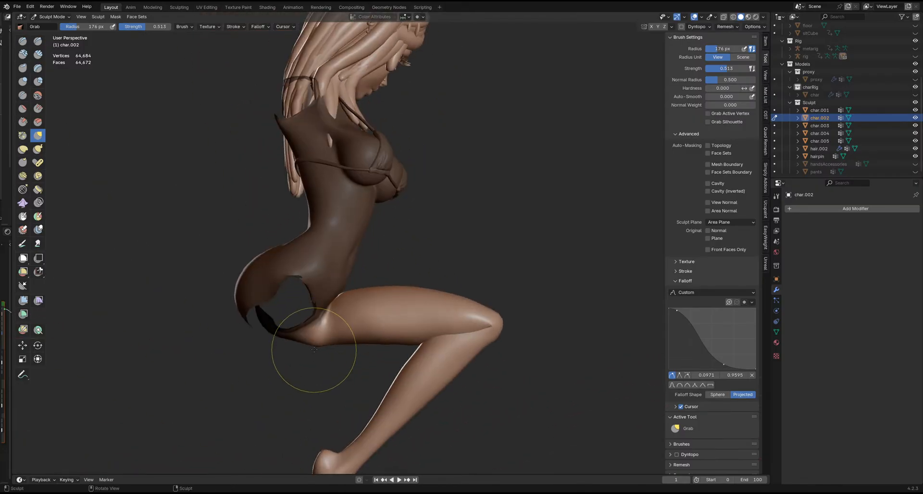
{"action": "mouse_move", "coordinate": [313, 346]}
{"action": "middle_mouse_down"}
{"action": "mouse_move", "coordinate": [267, 361]}
{"action": "mouse_move", "coordinate": [312, 346]}
{"action": "mouse_move", "coordinate": [321, 330]}
{"action": "mouse_move", "coordinate": [387, 339]}
{"action": "mouse_move", "coordinate": [389, 320]}
{"action": "mouse_move", "coordinate": [371, 335]}
{"action": "mouse_move", "coordinate": [390, 313]}
{"action": "middle_mouse_up"}
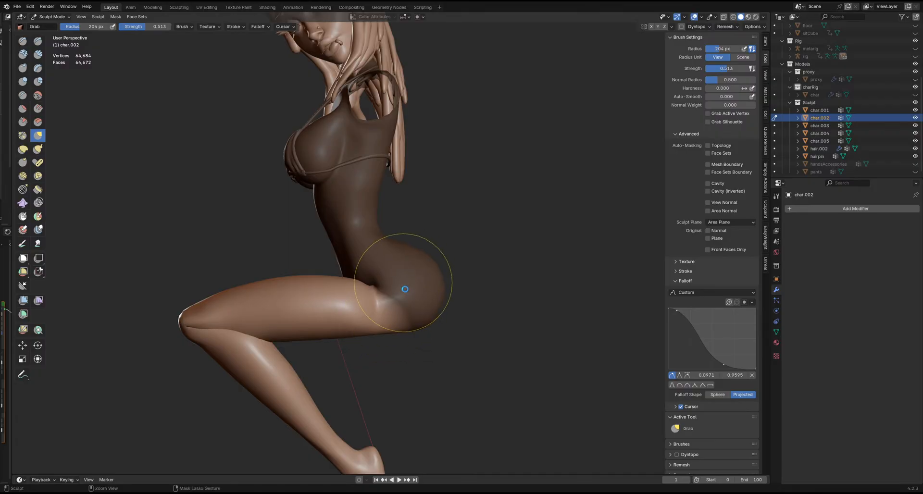
Step: Save the file and invert the mask so the left leg is protected and the torso can be sculpted
{"action": "key", "text": "ctrl+s"}
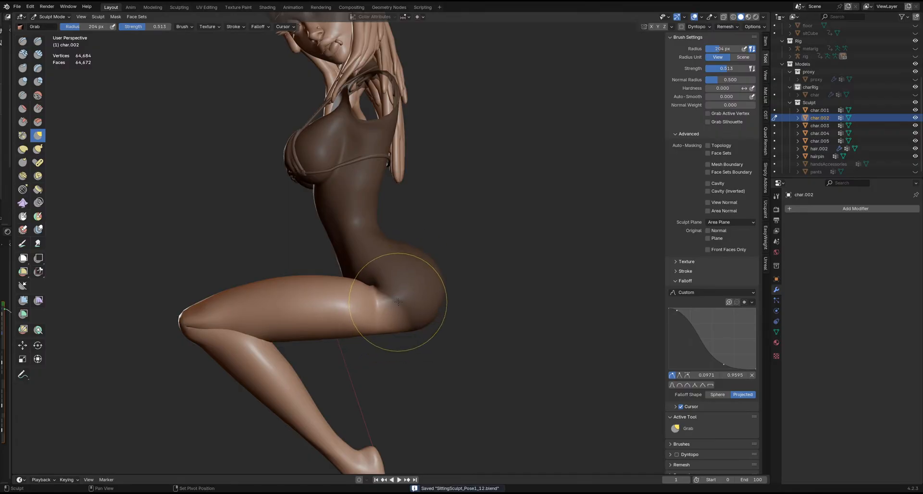
{"action": "mouse_move", "coordinate": [399, 302]}
{"action": "middle_mouse_down"}
{"action": "mouse_move", "coordinate": [422, 281]}
{"action": "mouse_move", "coordinate": [407, 288]}
{"action": "middle_mouse_up"}
{"action": "key", "text": "ctrl+i"}
Step: Pull the lower edge of the left buttock down over the back of the thigh using the Grab brush with a 295 px radius
{"action": "key", "text": "f"}
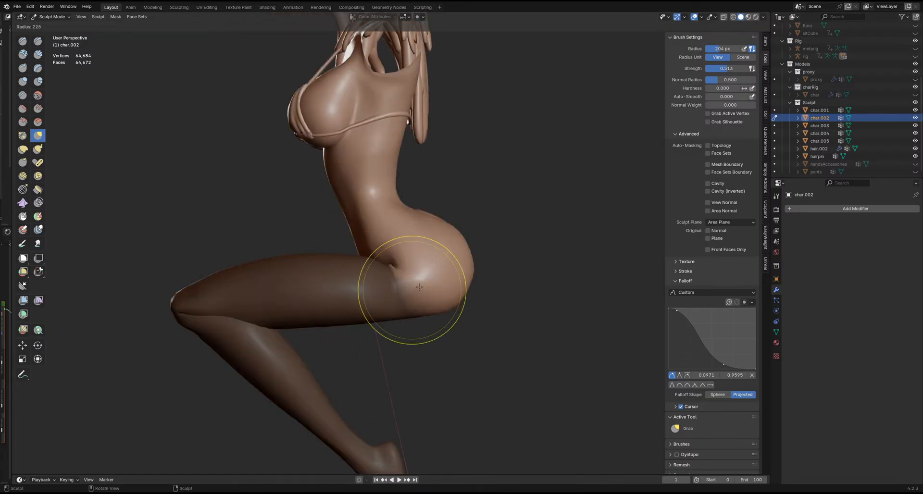
{"action": "left_click", "coordinate": [481, 287]}
{"action": "left_click_drag", "start_coordinate": [435, 300], "coordinate": [428, 304]}
{"action": "middle_click_drag", "start_coordinate": [450, 305], "coordinate": [434, 313]}
{"action": "left_click_drag", "start_coordinate": [434, 315], "coordinate": [434, 309]}
{"action": "middle_click_drag", "start_coordinate": [433, 309], "coordinate": [424, 310]}
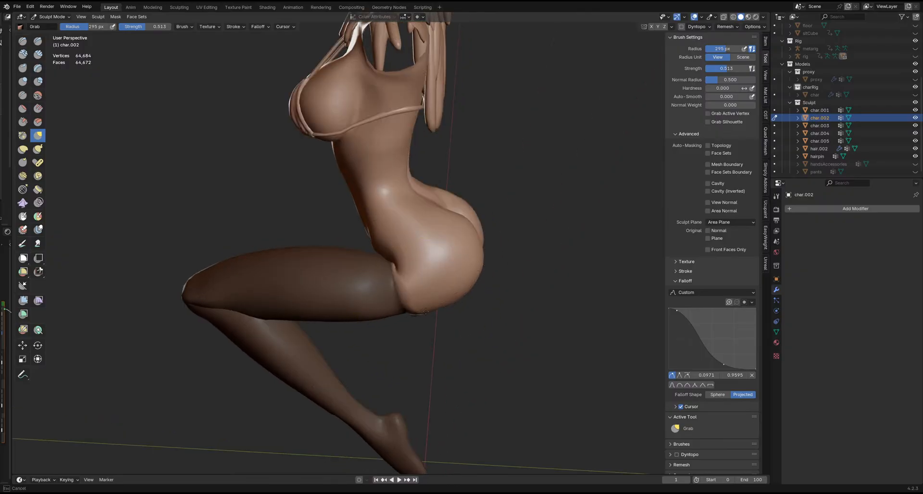
{"action": "mouse_move", "coordinate": [427, 310]}
{"action": "middle_mouse_down"}
{"action": "mouse_move", "coordinate": [406, 323]}
{"action": "mouse_move", "coordinate": [425, 328]}
{"action": "mouse_move", "coordinate": [412, 354]}
{"action": "mouse_move", "coordinate": [420, 351]}
{"action": "middle_mouse_up"}
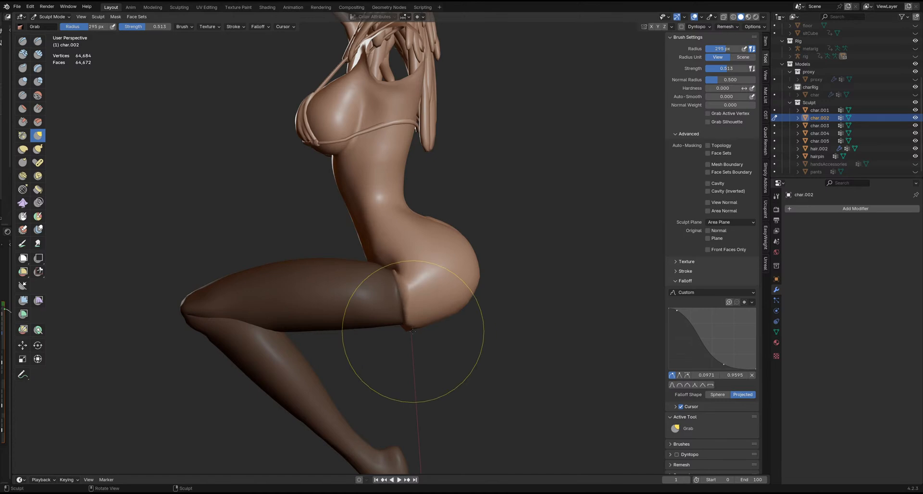
{"action": "middle_click_drag", "start_coordinate": [418, 310], "coordinate": [420, 302]}
{"action": "middle_click_drag", "start_coordinate": [417, 336], "coordinate": [434, 333]}
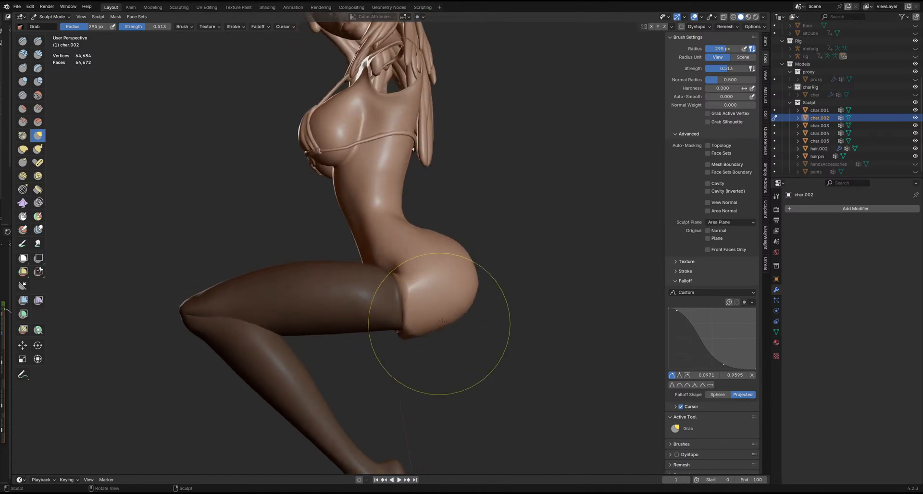
{"action": "mouse_move", "coordinate": [469, 288]}
{"action": "middle_mouse_down"}
{"action": "mouse_move", "coordinate": [429, 309]}
{"action": "mouse_move", "coordinate": [408, 350]}
{"action": "middle_mouse_up"}
Step: Refine the contour of the lower back and upper buttock using the Grab brush, starting with a 228 px radius
{"action": "key", "text": "f"}
{"action": "left_click", "coordinate": [435, 301]}
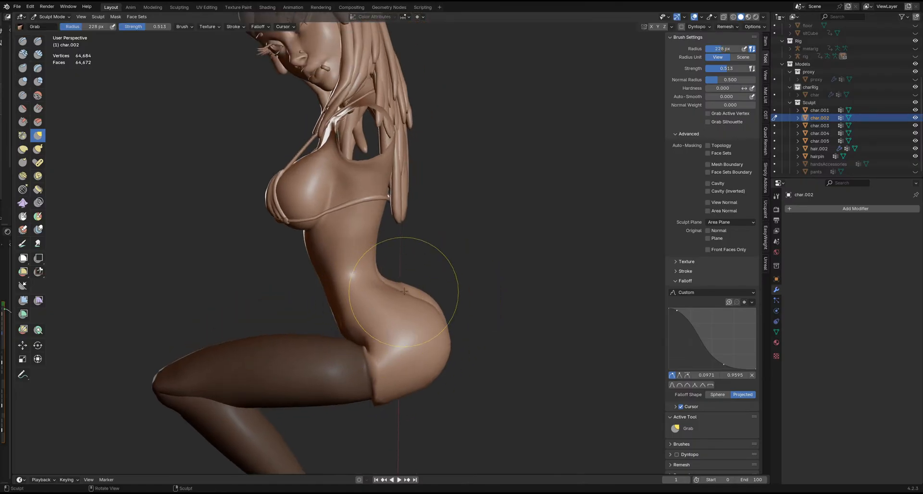
{"action": "mouse_move", "coordinate": [406, 290]}
{"action": "middle_mouse_down"}
{"action": "mouse_move", "coordinate": [407, 252]}
{"action": "mouse_move", "coordinate": [402, 287]}
{"action": "middle_mouse_up"}
{"action": "key", "text": "f"}
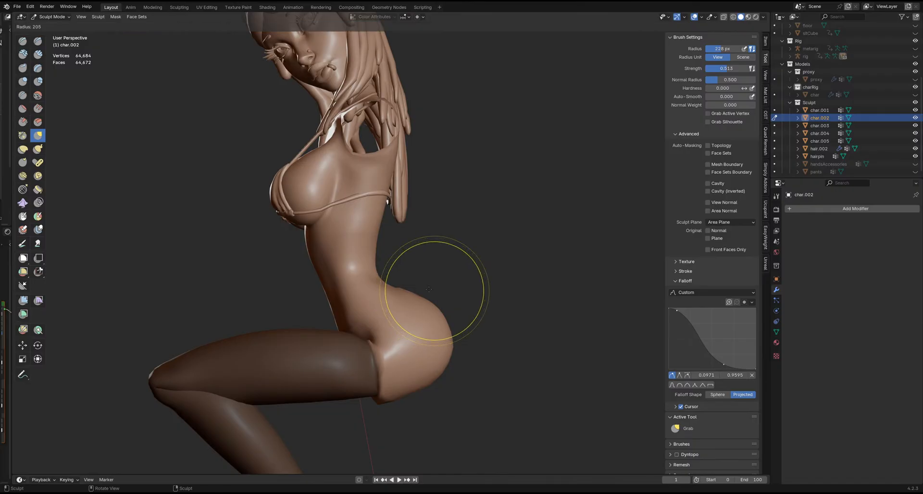
{"action": "left_click", "coordinate": [486, 290]}
{"action": "left_click_drag", "start_coordinate": [408, 302], "coordinate": [403, 292]}
Step: Reshape the front of the left hip along the thigh crease using the Grab brush with a 201 px radius
{"action": "mouse_move", "coordinate": [382, 324]}
{"action": "middle_mouse_down"}
{"action": "mouse_move", "coordinate": [366, 333]}
{"action": "mouse_move", "coordinate": [400, 298]}
{"action": "mouse_move", "coordinate": [393, 318]}
{"action": "mouse_move", "coordinate": [409, 321]}
{"action": "middle_mouse_up"}
{"action": "key", "text": "f"}
{"action": "left_click", "coordinate": [401, 304]}
{"action": "left_click_drag", "start_coordinate": [395, 323], "coordinate": [392, 317]}
{"action": "middle_click_drag", "start_coordinate": [375, 307], "coordinate": [395, 320]}
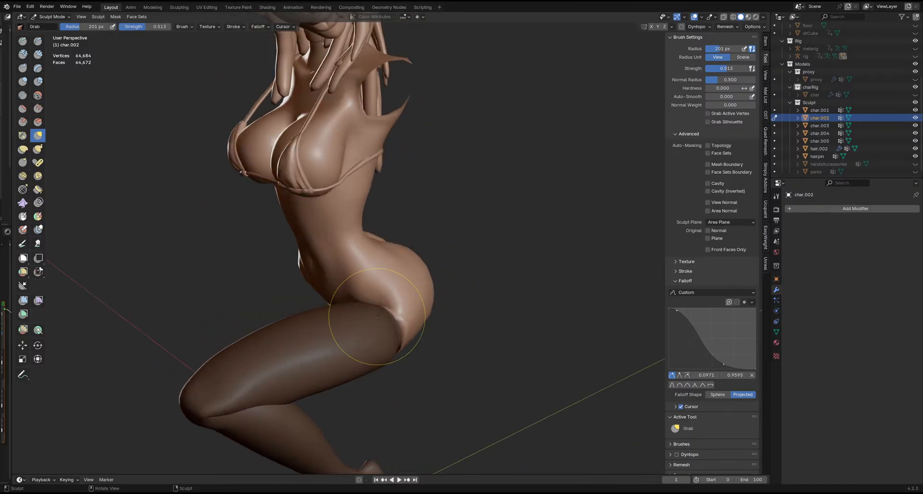
{"action": "left_click_drag", "start_coordinate": [379, 319], "coordinate": [376, 313]}
{"action": "middle_click_drag", "start_coordinate": [376, 313], "coordinate": [394, 327]}
{"action": "left_click_drag", "start_coordinate": [374, 311], "coordinate": [371, 306]}
{"action": "mouse_move", "coordinate": [371, 306]}
{"action": "middle_mouse_down"}
{"action": "mouse_move", "coordinate": [389, 324]}
{"action": "mouse_move", "coordinate": [392, 294]}
{"action": "mouse_move", "coordinate": [459, 296]}
{"action": "middle_mouse_up"}
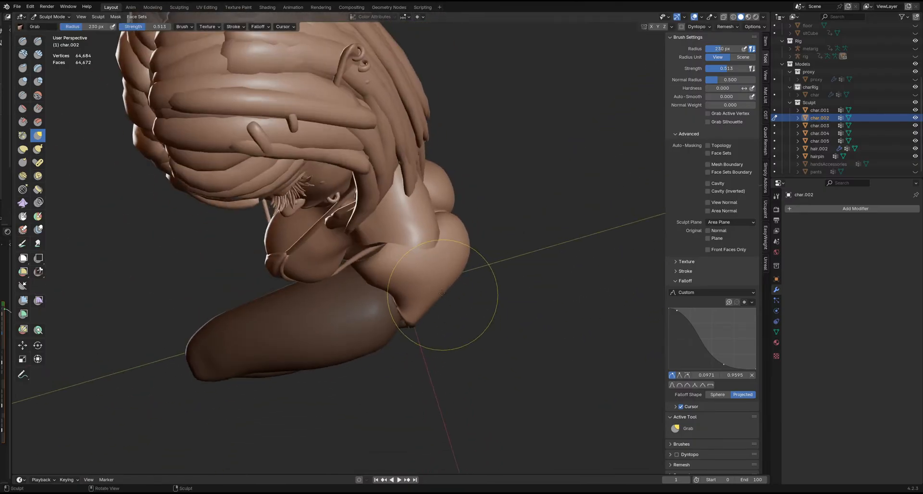
Step: Refine the outer contour of the left hip and buttock from above and from the side using Grab radii of 223 px and 277 px
{"action": "key", "text": "f"}
{"action": "left_click", "coordinate": [448, 298]}
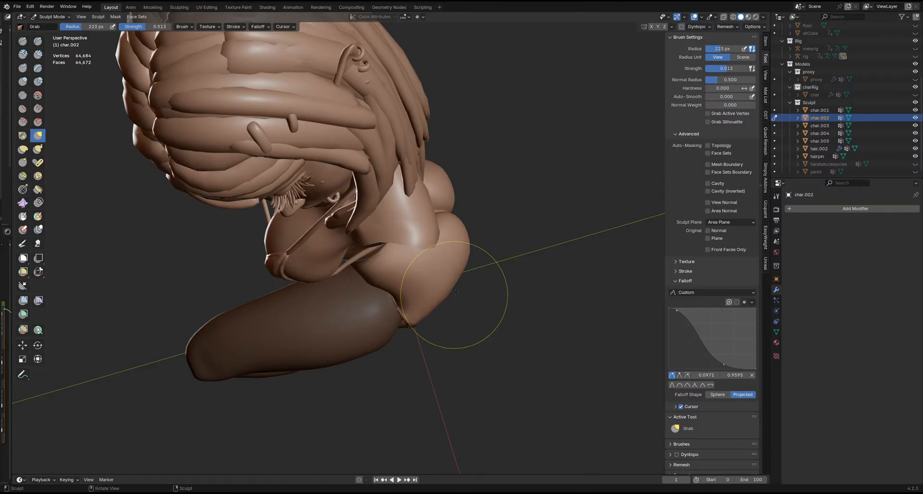
{"action": "middle_click_drag", "start_coordinate": [469, 287], "coordinate": [484, 206]}
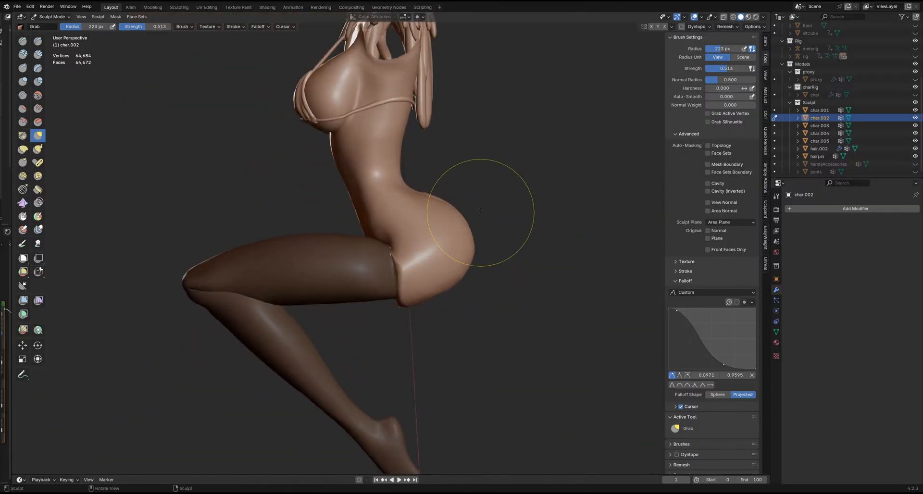
{"action": "key", "text": "f"}
{"action": "left_click", "coordinate": [417, 244]}
{"action": "mouse_move", "coordinate": [417, 243]}
{"action": "middle_mouse_down"}
{"action": "mouse_move", "coordinate": [434, 296]}
{"action": "mouse_move", "coordinate": [435, 342]}
{"action": "middle_mouse_up"}
{"action": "key", "text": "f"}
{"action": "left_click", "coordinate": [411, 365]}
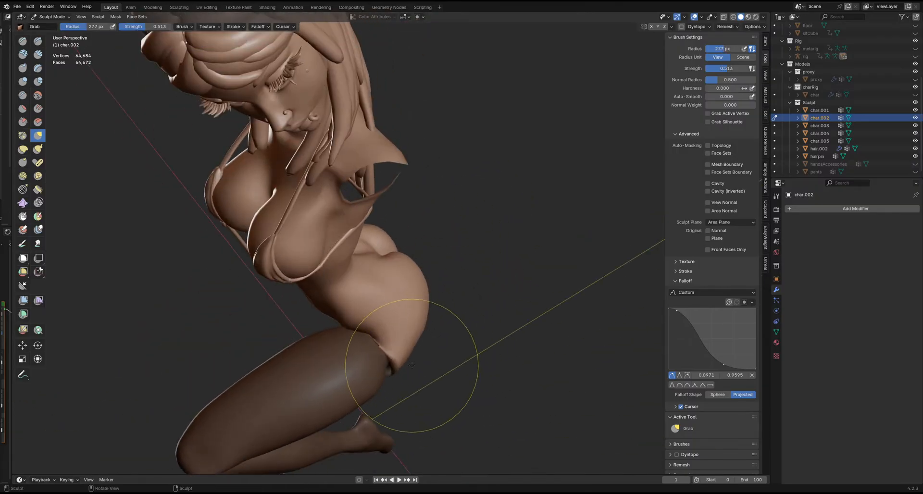
{"action": "middle_click_drag", "start_coordinate": [403, 373], "coordinate": [443, 237]}
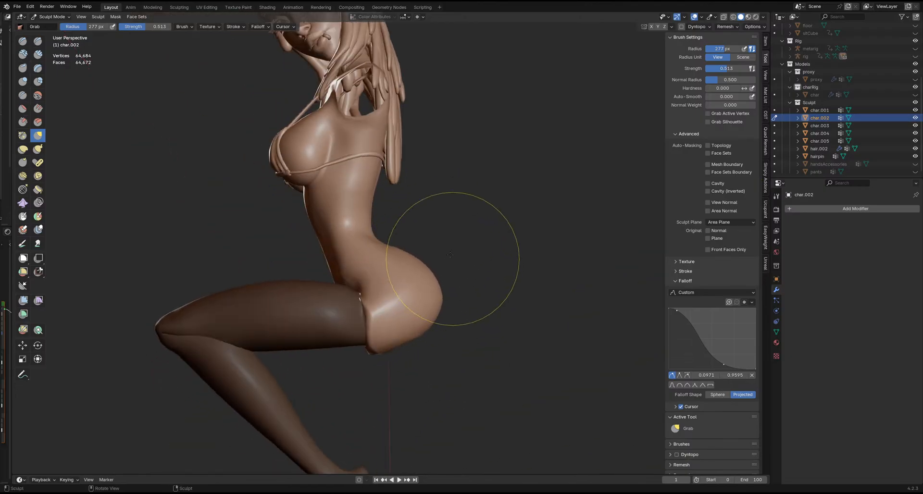
Step: Relax the mesh around the left hip crease using the Slide Relax brush with a 233 px radius and 0.720 strength
{"action": "mouse_move", "coordinate": [438, 245]}
{"action": "middle_mouse_down"}
{"action": "mouse_move", "coordinate": [466, 299]}
{"action": "mouse_move", "coordinate": [432, 391]}
{"action": "mouse_move", "coordinate": [440, 336]}
{"action": "mouse_move", "coordinate": [443, 363]}
{"action": "middle_mouse_up"}
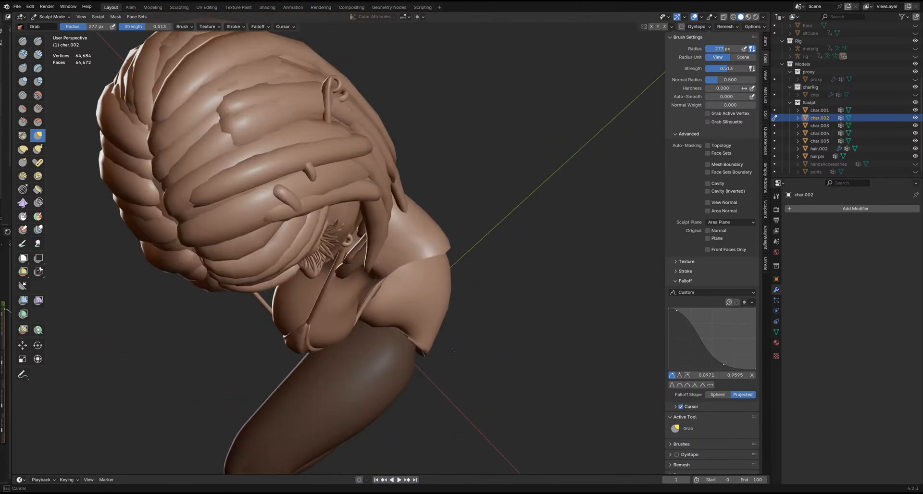
{"action": "mouse_move", "coordinate": [460, 333]}
{"action": "middle_mouse_down"}
{"action": "mouse_move", "coordinate": [372, 352]}
{"action": "mouse_move", "coordinate": [362, 305]}
{"action": "mouse_move", "coordinate": [413, 326]}
{"action": "mouse_move", "coordinate": [424, 368]}
{"action": "mouse_move", "coordinate": [391, 371]}
{"action": "mouse_move", "coordinate": [367, 317]}
{"action": "mouse_move", "coordinate": [361, 341]}
{"action": "mouse_move", "coordinate": [380, 354]}
{"action": "mouse_move", "coordinate": [357, 332]}
{"action": "mouse_move", "coordinate": [398, 354]}
{"action": "mouse_move", "coordinate": [421, 339]}
{"action": "mouse_move", "coordinate": [426, 396]}
{"action": "mouse_move", "coordinate": [373, 358]}
{"action": "mouse_move", "coordinate": [383, 376]}
{"action": "mouse_move", "coordinate": [391, 346]}
{"action": "mouse_move", "coordinate": [387, 355]}
{"action": "mouse_move", "coordinate": [369, 324]}
{"action": "mouse_move", "coordinate": [401, 330]}
{"action": "middle_mouse_up"}
{"action": "key", "text": "shift+r"}
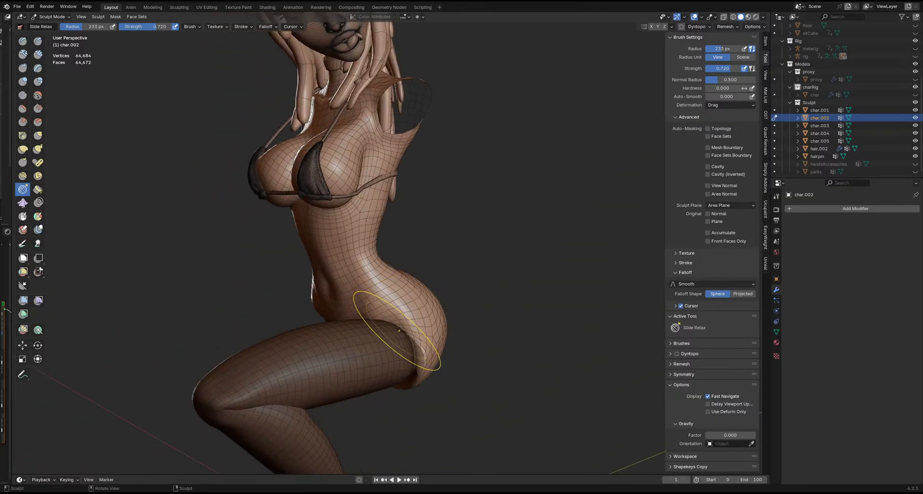
Step: Adjust the groin edge beside the left thigh using the Grab brush with Projected falloff and a 94 px radius
{"action": "key", "text": "g"}
{"action": "middle_click_drag", "start_coordinate": [377, 392], "coordinate": [370, 333]}
{"action": "key", "text": "f"}
{"action": "left_click", "coordinate": [341, 334]}
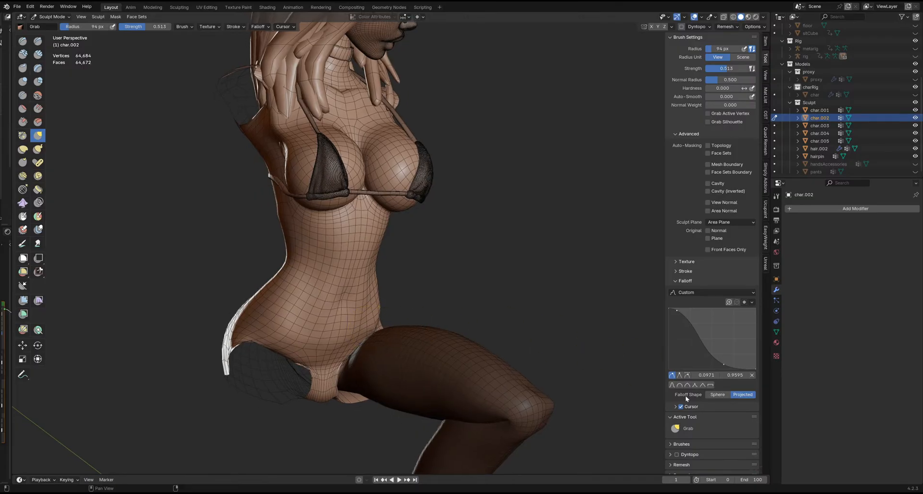
{"action": "mouse_move", "coordinate": [353, 310]}
{"action": "middle_mouse_down", "text": "shift"}
{"action": "mouse_move", "coordinate": [356, 330]}
{"action": "mouse_move", "coordinate": [383, 337]}
{"action": "mouse_move", "coordinate": [370, 352]}
{"action": "middle_mouse_up", "text": "shift"}
{"action": "key", "text": "f"}
{"action": "left_click", "coordinate": [363, 330]}
Step: Inflate the left hip edge along the thigh crease using the Inflate/Deflate brush with a 184 px radius and 0.457 strength
{"action": "key", "text": "i"}
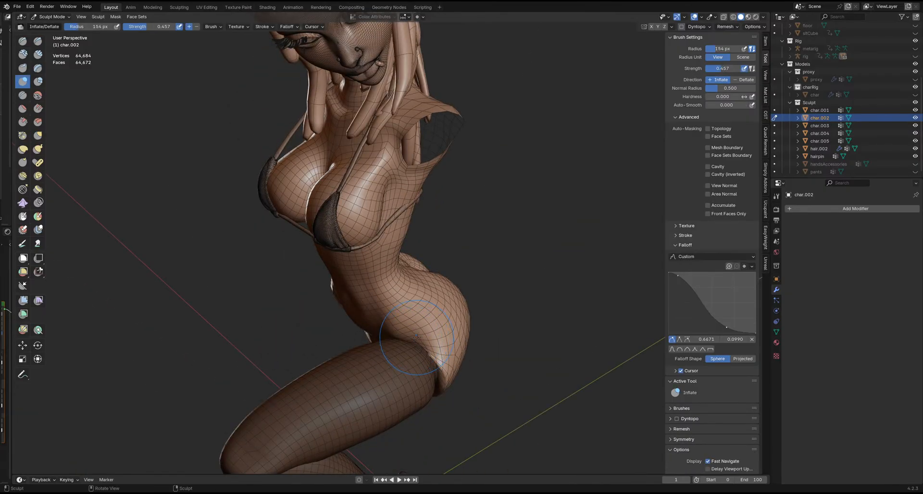
{"action": "middle_click_drag", "start_coordinate": [417, 341], "coordinate": [370, 344]}
{"action": "middle_click_drag", "start_coordinate": [432, 365], "coordinate": [374, 381]}
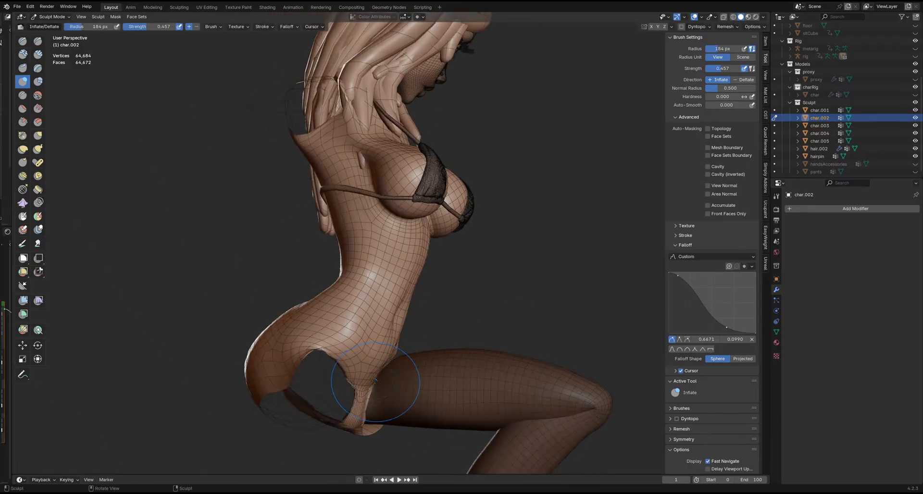
Step: Shape the groin strip beside the inner left thigh using the Grab brush with Sphere falloff and radii of 247 px and 297 px
{"action": "key", "text": "g"}
{"action": "left_click_drag", "start_coordinate": [374, 384], "coordinate": [378, 386]}
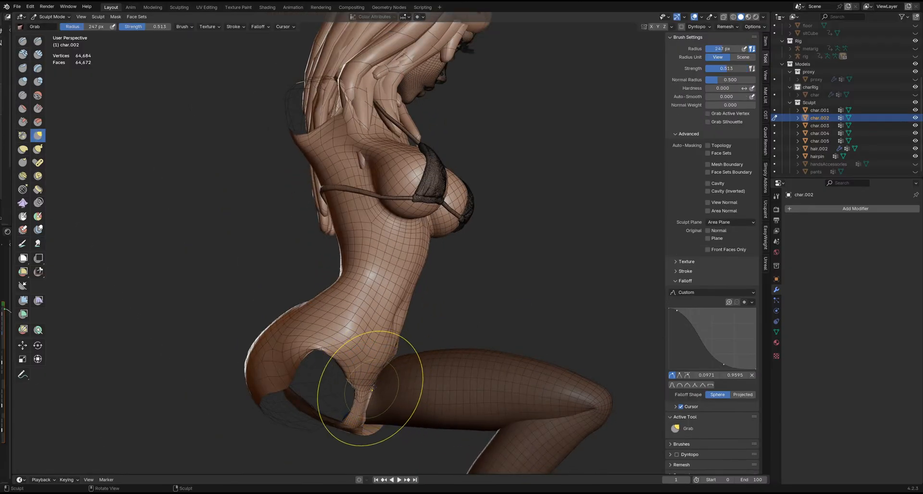
{"action": "middle_click_drag", "start_coordinate": [372, 387], "coordinate": [371, 391]}
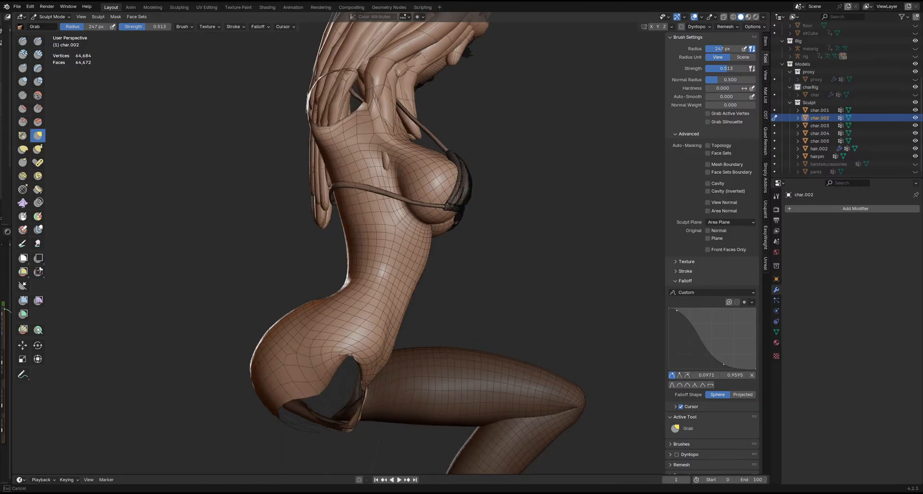
{"action": "key", "text": "f"}
{"action": "left_click", "coordinate": [397, 366]}
{"action": "left_click_drag", "start_coordinate": [391, 364], "coordinate": [388, 364]}
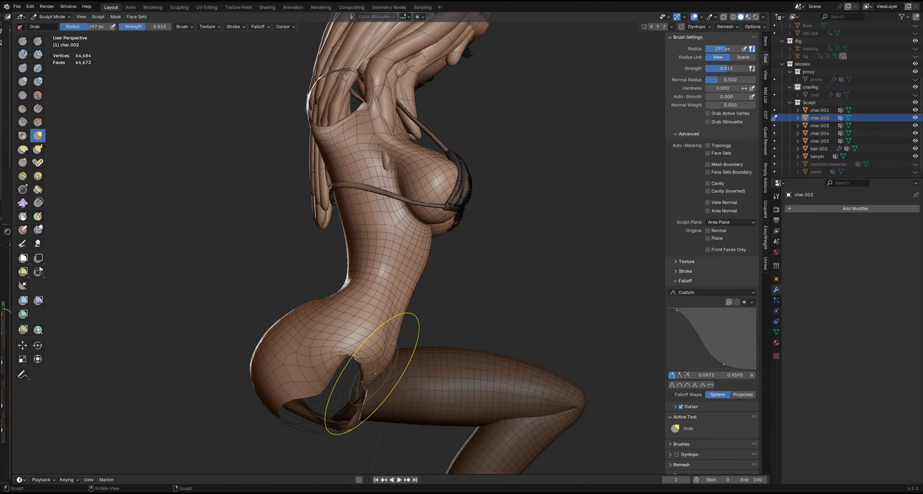
Step: Adjust the edge of the open leg hole above the groin strip using the Grab brush with a 300 px radius
{"action": "mouse_move", "coordinate": [380, 371]}
{"action": "middle_mouse_down"}
{"action": "mouse_move", "coordinate": [340, 351]}
{"action": "mouse_move", "coordinate": [347, 303]}
{"action": "middle_mouse_up"}
{"action": "scroll", "coordinate": [340, 350], "scroll_direction": "up", "scroll_amount": 6}
{"action": "scroll", "coordinate": [347, 303], "scroll_direction": "up", "scroll_amount": 5}
{"action": "left_click_drag", "start_coordinate": [341, 317], "coordinate": [343, 314]}
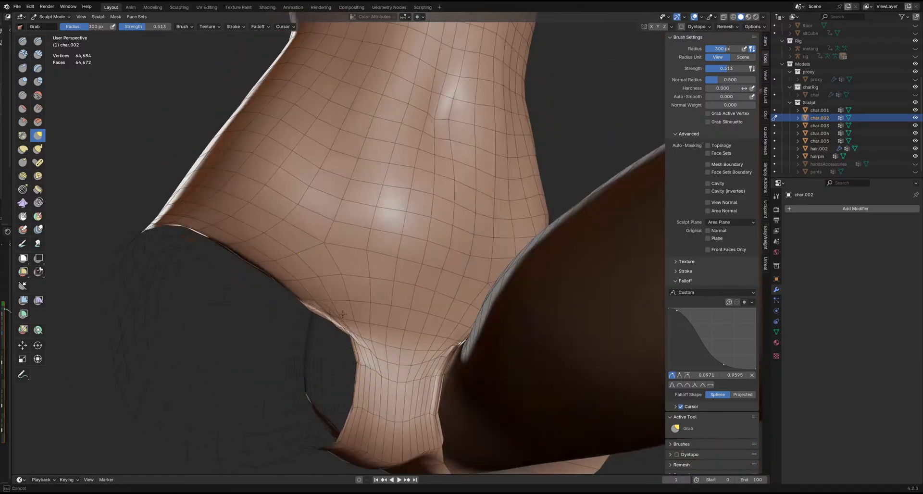
{"action": "mouse_move", "coordinate": [359, 313]}
{"action": "middle_mouse_down"}
{"action": "mouse_move", "coordinate": [337, 311]}
{"action": "mouse_move", "coordinate": [352, 305]}
{"action": "mouse_move", "coordinate": [406, 334]}
{"action": "mouse_move", "coordinate": [418, 288]}
{"action": "mouse_move", "coordinate": [392, 360]}
{"action": "mouse_move", "coordinate": [400, 340]}
{"action": "mouse_move", "coordinate": [415, 347]}
{"action": "mouse_move", "coordinate": [428, 336]}
{"action": "mouse_move", "coordinate": [374, 353]}
{"action": "mouse_move", "coordinate": [393, 384]}
{"action": "middle_mouse_up"}
Step: Invert the mask to free the left leg and set the Grab radius to 460 px for the inner thigh
{"action": "key", "text": "f"}
{"action": "left_click", "coordinate": [386, 342]}
{"action": "key", "text": "f"}
{"action": "left_click", "coordinate": [393, 379]}
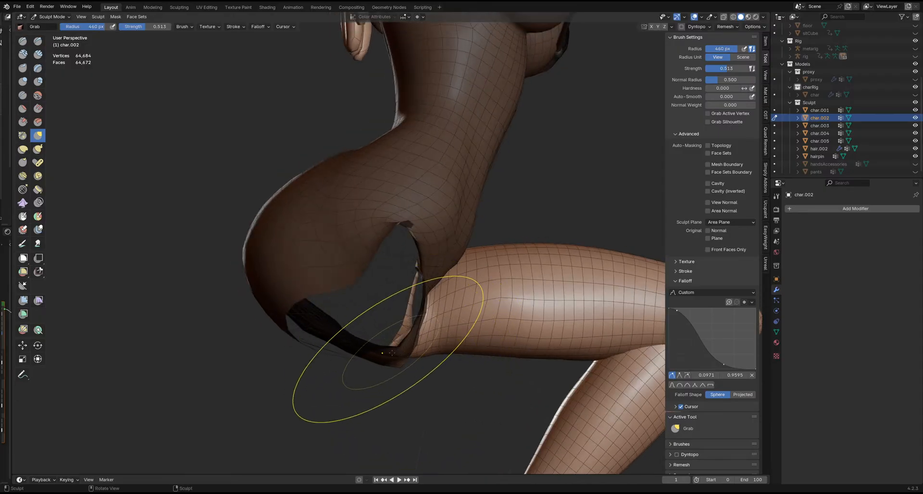
Step: Reshape the underside of the inner left thigh near the groin using Grab with Projected falloff and radii of 437, 417 and 309 px
{"action": "left_click", "coordinate": [743, 394]}
{"action": "middle_click_drag", "start_coordinate": [624, 376], "coordinate": [615, 366]}
{"action": "key", "text": "f"}
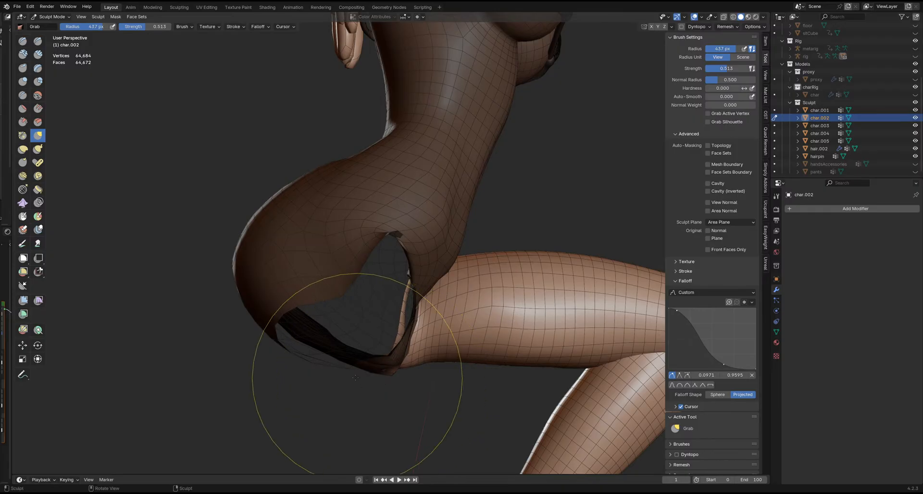
{"action": "middle_click_drag", "start_coordinate": [357, 391], "coordinate": [352, 365]}
{"action": "left_click_drag", "start_coordinate": [361, 367], "coordinate": [360, 369]}
{"action": "mouse_move", "coordinate": [360, 369]}
{"action": "middle_mouse_down"}
{"action": "mouse_move", "coordinate": [349, 369]}
{"action": "mouse_move", "coordinate": [362, 371]}
{"action": "middle_mouse_up"}
{"action": "key", "text": "f"}
{"action": "left_click", "coordinate": [357, 371]}
{"action": "left_click_drag", "start_coordinate": [358, 370], "coordinate": [356, 367]}
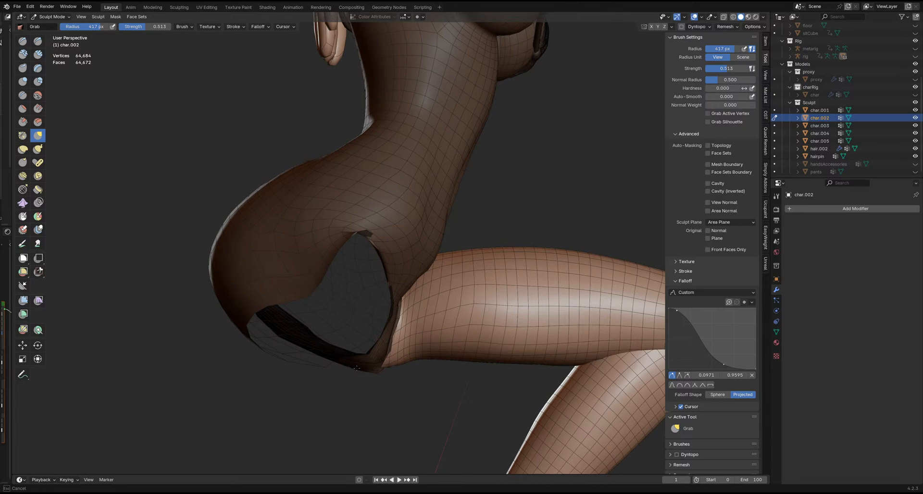
{"action": "key", "text": "f"}
{"action": "left_click", "coordinate": [384, 367]}
{"action": "middle_click_drag", "start_coordinate": [385, 368], "coordinate": [387, 365]}
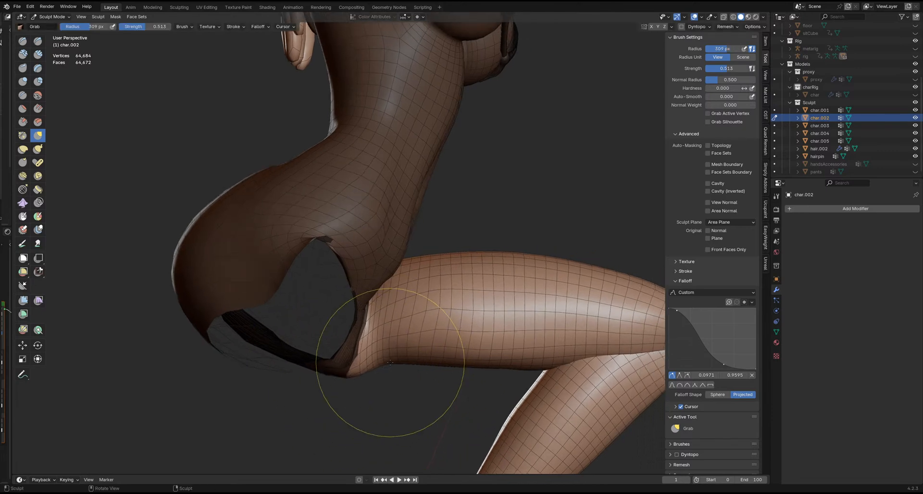
Step: Refine the underside of the inner left thigh near the groin using Grab with Projected falloff and radii of 256 px and 208 px
{"action": "key", "text": "f"}
{"action": "left_click", "coordinate": [385, 368]}
{"action": "left_click_drag", "start_coordinate": [390, 368], "coordinate": [416, 375]}
{"action": "middle_click_drag", "start_coordinate": [443, 392], "coordinate": [402, 365]}
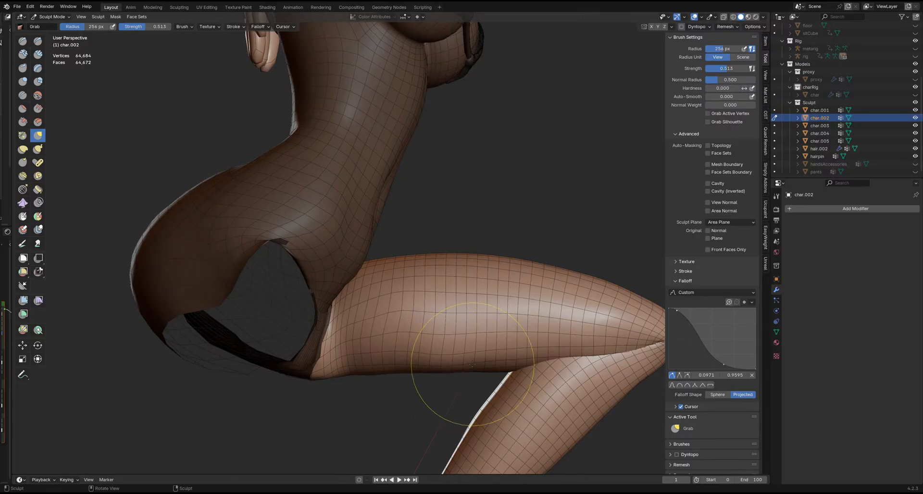
{"action": "key", "text": "bracketleft"}
{"action": "key", "text": "bracketleft"}
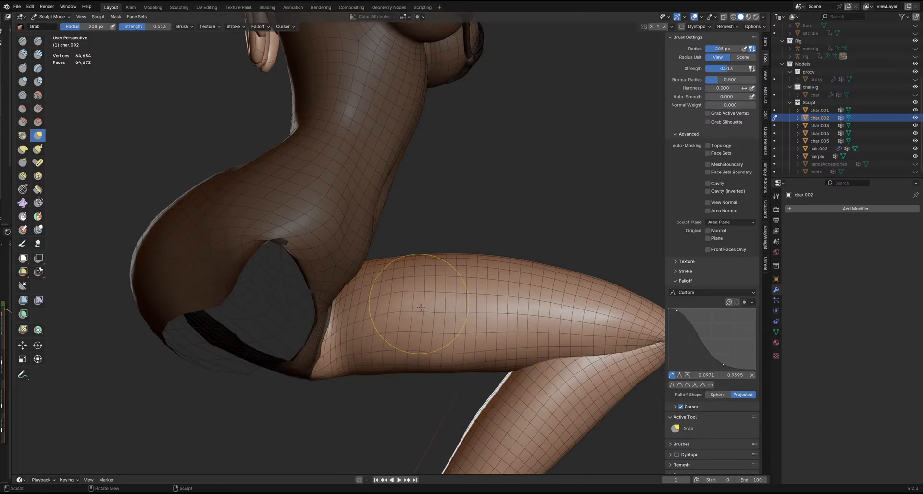
{"action": "middle_click_drag", "start_coordinate": [366, 353], "coordinate": [359, 345], "text": "shift"}
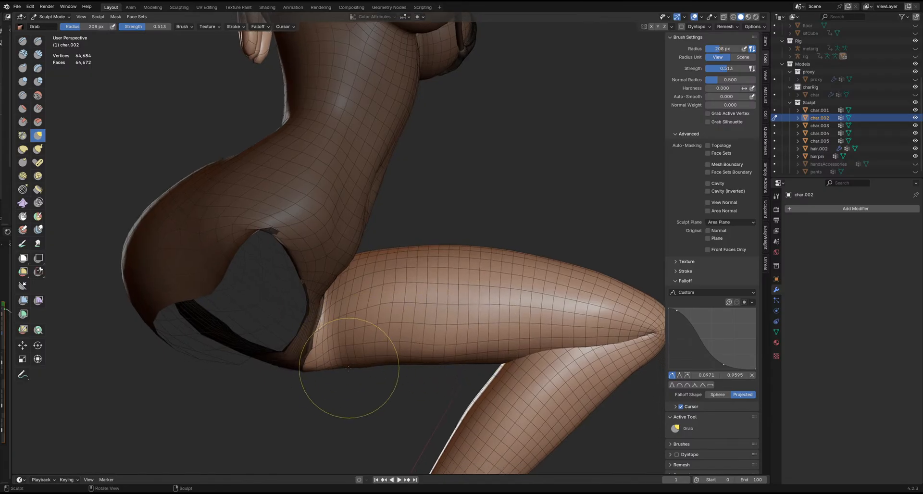
{"action": "middle_click_drag", "start_coordinate": [423, 351], "coordinate": [433, 360]}
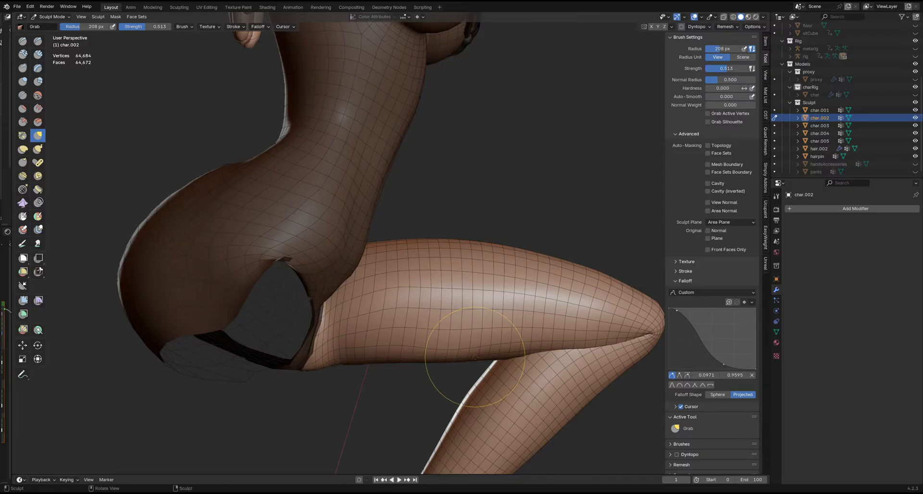
{"action": "mouse_move", "coordinate": [433, 399]}
{"action": "middle_mouse_down"}
{"action": "mouse_move", "coordinate": [340, 368]}
{"action": "mouse_move", "coordinate": [406, 398]}
{"action": "mouse_move", "coordinate": [303, 392]}
{"action": "mouse_move", "coordinate": [379, 372]}
{"action": "mouse_move", "coordinate": [340, 322]}
{"action": "mouse_move", "coordinate": [324, 368]}
{"action": "middle_mouse_up"}
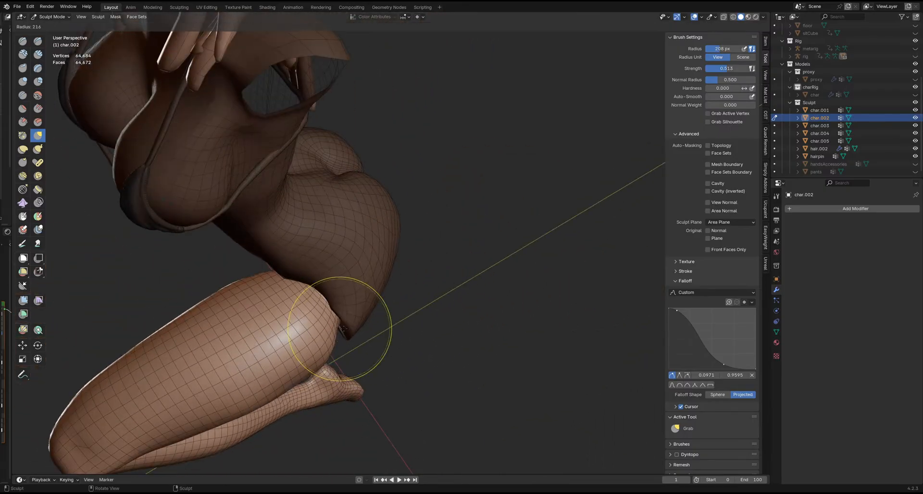
Step: Turn on X-ray and adjust the left thigh's open rim at the groin using Grab with radii of 235 px and 274 px
{"action": "key", "text": "alt+z"}
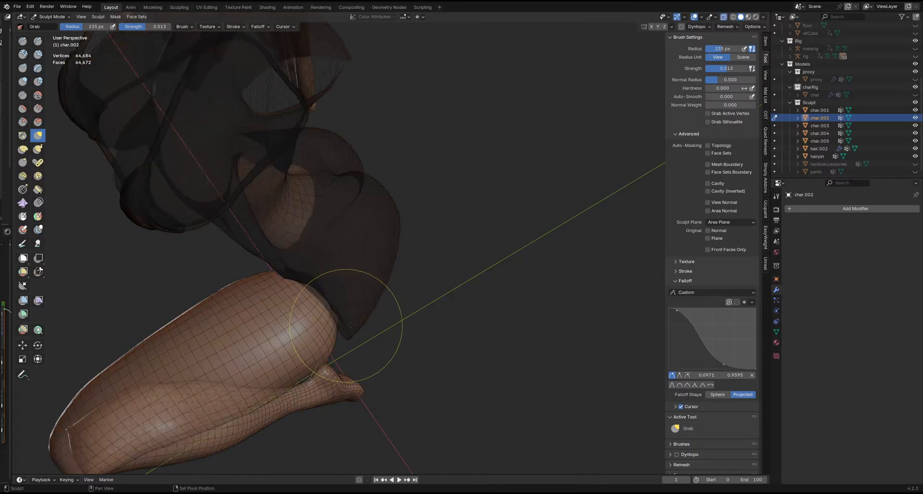
{"action": "mouse_move", "coordinate": [341, 303]}
{"action": "middle_mouse_down", "text": "ctrl"}
{"action": "mouse_move", "coordinate": [371, 318]}
{"action": "mouse_move", "coordinate": [347, 314]}
{"action": "mouse_move", "coordinate": [367, 355]}
{"action": "mouse_move", "coordinate": [405, 304]}
{"action": "mouse_move", "coordinate": [319, 303]}
{"action": "middle_mouse_up", "text": "ctrl"}
{"action": "mouse_move", "coordinate": [259, 303]}
{"action": "right_mouse_down", "text": "ctrl"}
{"action": "mouse_move", "coordinate": [486, 388]}
{"action": "mouse_move", "coordinate": [330, 441]}
{"action": "mouse_move", "coordinate": [358, 359]}
{"action": "right_mouse_up", "text": "ctrl"}
{"action": "middle_click_drag", "start_coordinate": [358, 359], "coordinate": [408, 302]}
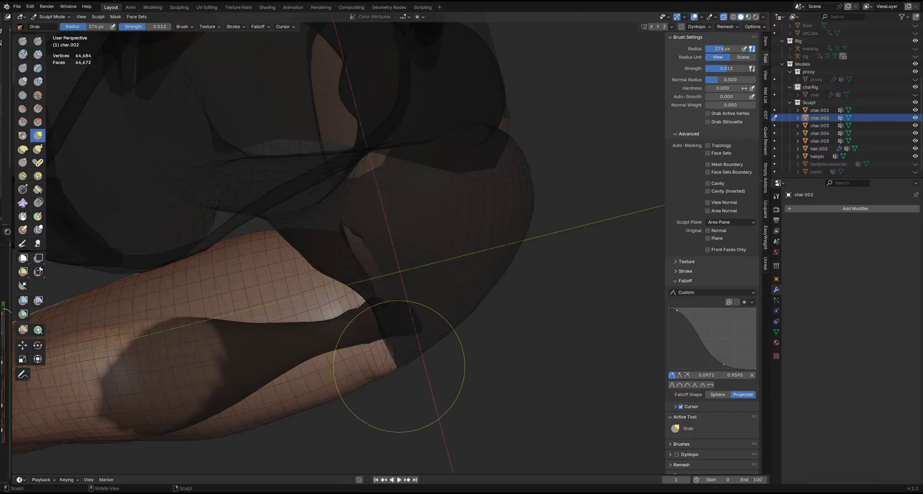
{"action": "middle_click_drag", "start_coordinate": [401, 358], "coordinate": [314, 371]}
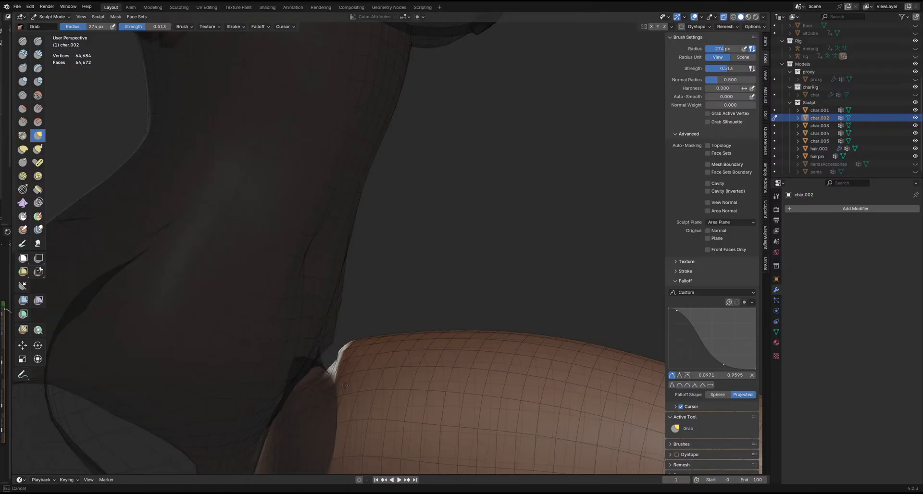
{"action": "mouse_move", "coordinate": [325, 375]}
{"action": "middle_mouse_down"}
{"action": "mouse_move", "coordinate": [309, 350]}
{"action": "mouse_move", "coordinate": [480, 381]}
{"action": "mouse_move", "coordinate": [422, 386]}
{"action": "mouse_move", "coordinate": [384, 351]}
{"action": "mouse_move", "coordinate": [397, 350]}
{"action": "mouse_move", "coordinate": [370, 360]}
{"action": "mouse_move", "coordinate": [391, 367]}
{"action": "mouse_move", "coordinate": [406, 336]}
{"action": "mouse_move", "coordinate": [420, 347]}
{"action": "mouse_move", "coordinate": [354, 361]}
{"action": "mouse_move", "coordinate": [373, 349]}
{"action": "mouse_move", "coordinate": [356, 375]}
{"action": "mouse_move", "coordinate": [306, 401]}
{"action": "mouse_move", "coordinate": [384, 371]}
{"action": "mouse_move", "coordinate": [388, 319]}
{"action": "mouse_move", "coordinate": [375, 325]}
{"action": "mouse_move", "coordinate": [382, 373]}
{"action": "middle_mouse_up"}
Step: Set the Grab radius to 211 px, invert the mask to work on the groin strip, and invert it back to free the left leg
{"action": "key", "text": "f"}
{"action": "left_click", "coordinate": [410, 332]}
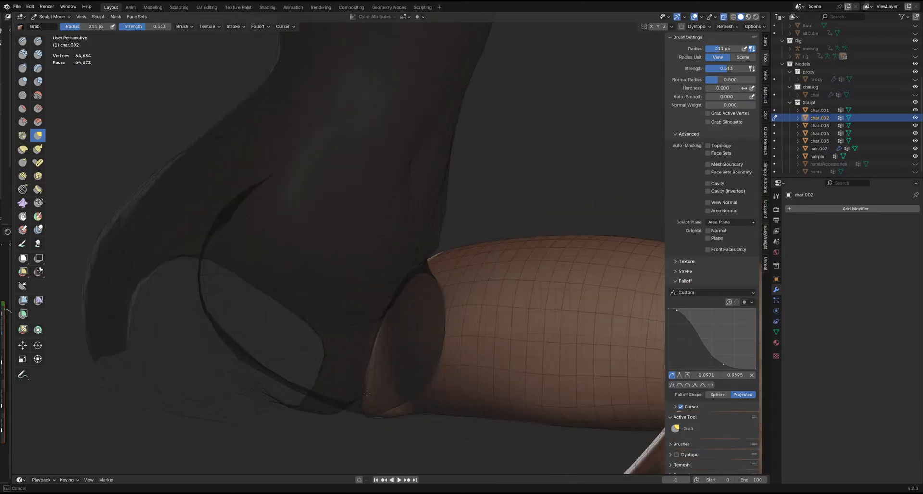
{"action": "key", "text": "ctrl+i"}
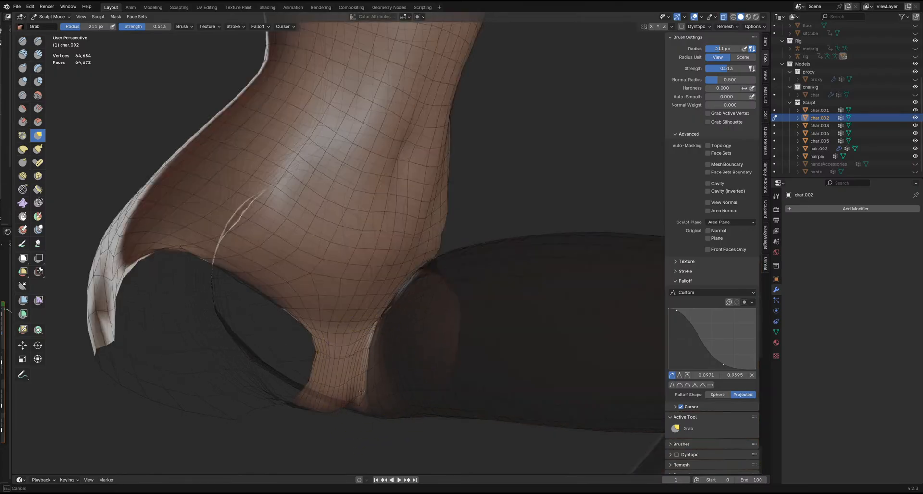
{"action": "mouse_move", "coordinate": [376, 343]}
{"action": "middle_mouse_down"}
{"action": "mouse_move", "coordinate": [380, 334]}
{"action": "mouse_move", "coordinate": [373, 391]}
{"action": "mouse_move", "coordinate": [371, 357]}
{"action": "mouse_move", "coordinate": [397, 354]}
{"action": "mouse_move", "coordinate": [391, 327]}
{"action": "mouse_move", "coordinate": [382, 330]}
{"action": "middle_mouse_up"}
{"action": "key", "text": "ctrl+i"}
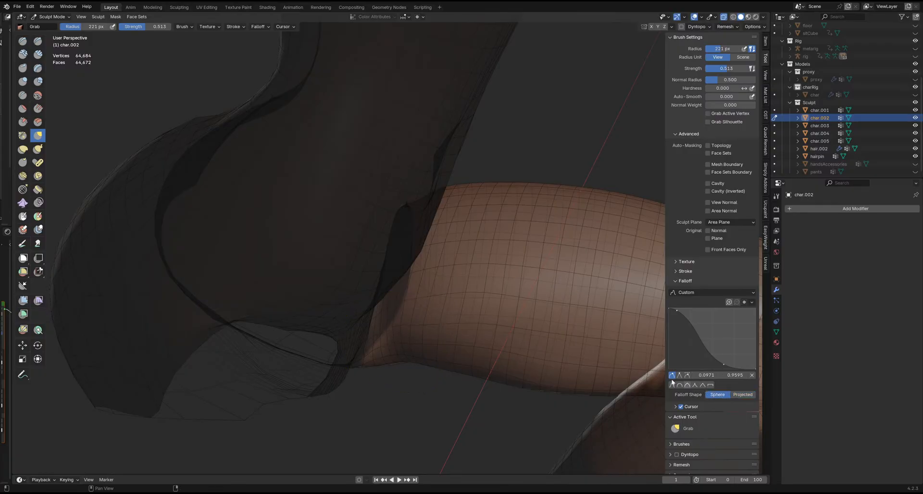
Step: Shape the inner thigh rim against the groin strip using Grab with Sphere falloff and radii of 240 px and 281 px
{"action": "middle_click_drag", "start_coordinate": [390, 339], "coordinate": [378, 339]}
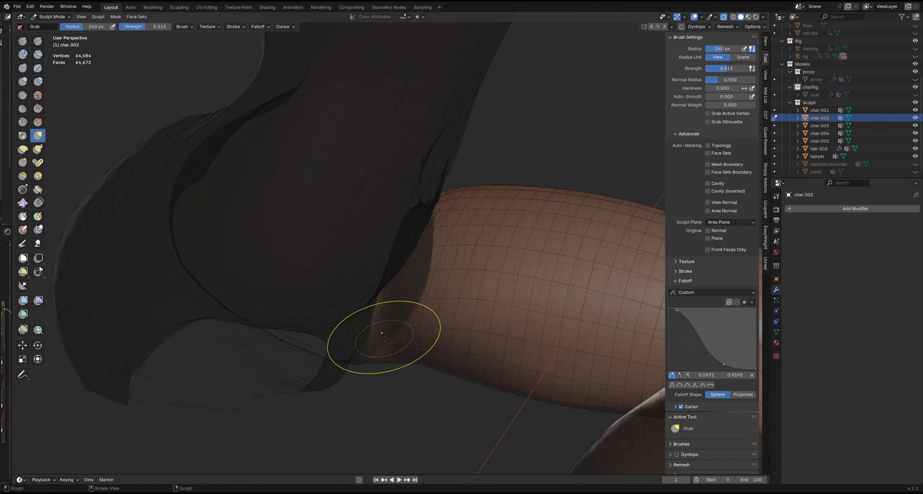
{"action": "middle_click_drag", "start_coordinate": [387, 347], "coordinate": [363, 340]}
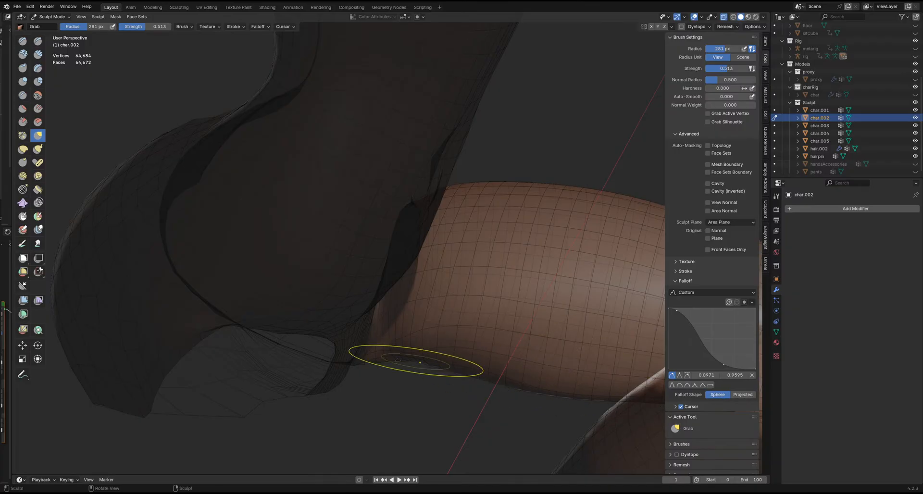
{"action": "mouse_move", "coordinate": [420, 362]}
{"action": "middle_mouse_down"}
{"action": "mouse_move", "coordinate": [385, 344]}
{"action": "mouse_move", "coordinate": [377, 350]}
{"action": "mouse_move", "coordinate": [377, 327]}
{"action": "middle_mouse_up"}
{"action": "key", "text": "bracketleft"}
{"action": "left_click_drag", "start_coordinate": [382, 313], "coordinate": [399, 320]}
{"action": "mouse_move", "coordinate": [400, 320]}
{"action": "middle_mouse_down"}
{"action": "mouse_move", "coordinate": [404, 312]}
{"action": "mouse_move", "coordinate": [386, 334]}
{"action": "mouse_move", "coordinate": [367, 334]}
{"action": "mouse_move", "coordinate": [377, 355]}
{"action": "mouse_move", "coordinate": [378, 328]}
{"action": "middle_mouse_up"}
Step: Even out the opening at the top of the inner left thigh using Grab with a 268 px radius
{"action": "key", "text": "f"}
{"action": "left_click", "coordinate": [380, 332]}
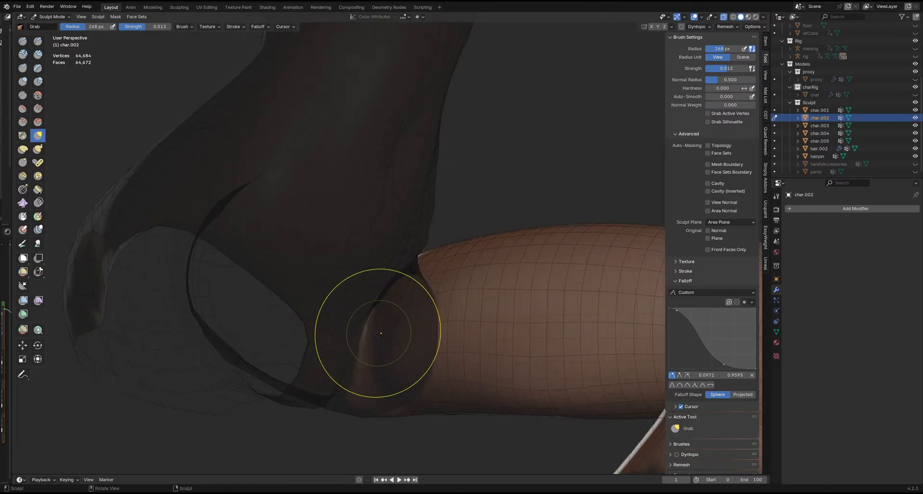
{"action": "mouse_move", "coordinate": [363, 370]}
{"action": "middle_mouse_down"}
{"action": "mouse_move", "coordinate": [377, 371]}
{"action": "mouse_move", "coordinate": [384, 400]}
{"action": "mouse_move", "coordinate": [399, 389]}
{"action": "middle_mouse_up"}
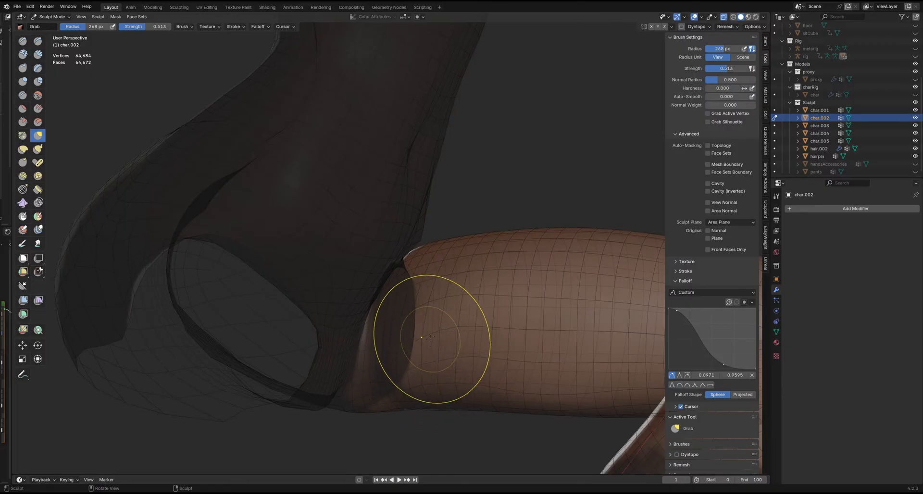
{"action": "mouse_move", "coordinate": [421, 343]}
{"action": "middle_mouse_down"}
{"action": "mouse_move", "coordinate": [405, 316]}
{"action": "mouse_move", "coordinate": [442, 314]}
{"action": "mouse_move", "coordinate": [387, 377]}
{"action": "mouse_move", "coordinate": [409, 344]}
{"action": "middle_mouse_up"}
{"action": "mouse_move", "coordinate": [449, 288]}
{"action": "middle_mouse_down"}
{"action": "mouse_move", "coordinate": [402, 355]}
{"action": "mouse_move", "coordinate": [390, 341]}
{"action": "mouse_move", "coordinate": [363, 381]}
{"action": "mouse_move", "coordinate": [371, 392]}
{"action": "middle_mouse_up"}
Step: Raise the lower corner of the inner thigh rim beneath the groin using Grab with radii of 296 px and 346 px
{"action": "key", "text": "f"}
{"action": "left_click", "coordinate": [402, 346]}
{"action": "key", "text": "f"}
{"action": "left_click", "coordinate": [399, 375]}
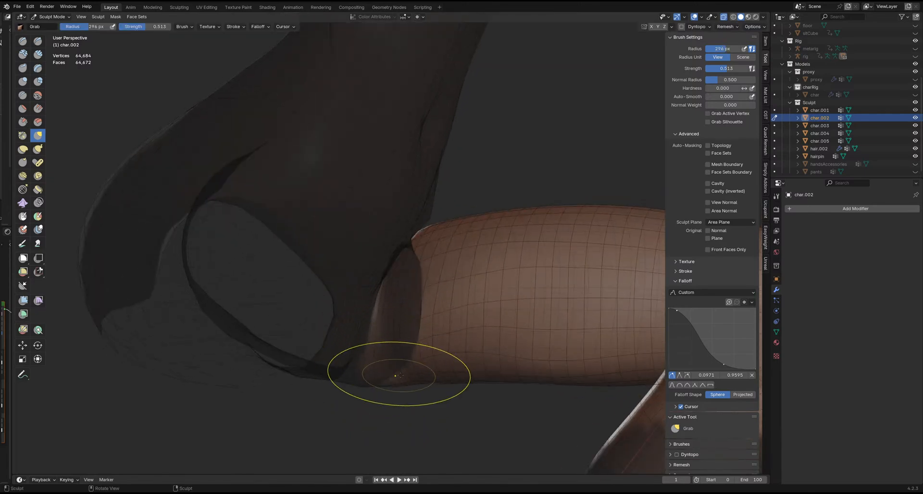
{"action": "left_click_drag", "start_coordinate": [401, 376], "coordinate": [403, 369]}
{"action": "middle_click_drag", "start_coordinate": [403, 369], "coordinate": [427, 370]}
{"action": "key", "text": "f"}
{"action": "left_click", "coordinate": [439, 369]}
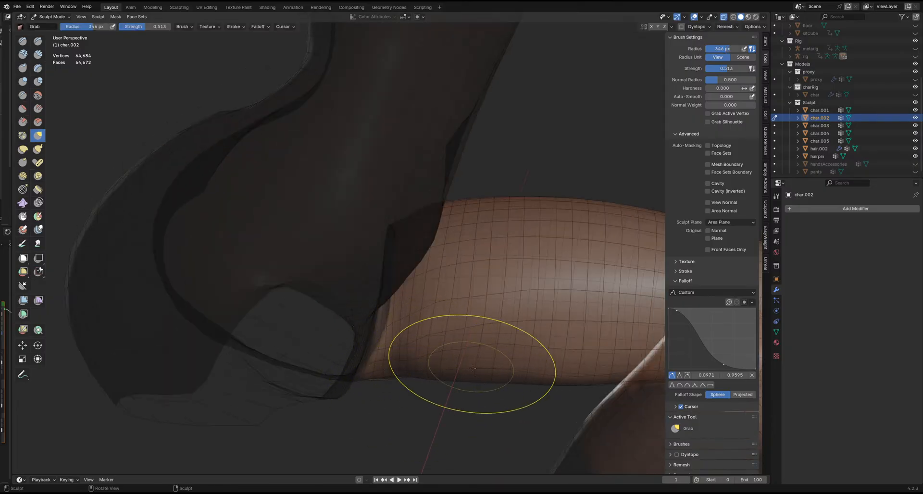
{"action": "mouse_move", "coordinate": [471, 359]}
{"action": "middle_mouse_down"}
{"action": "mouse_move", "coordinate": [496, 367]}
{"action": "mouse_move", "coordinate": [382, 384]}
{"action": "mouse_move", "coordinate": [403, 348]}
{"action": "mouse_move", "coordinate": [358, 362]}
{"action": "middle_mouse_up"}
Step: Smooth the inner thigh beside the groin using the Smooth brush with strength 0.413 and Sphere falloff
{"action": "key", "text": "shift+s"}
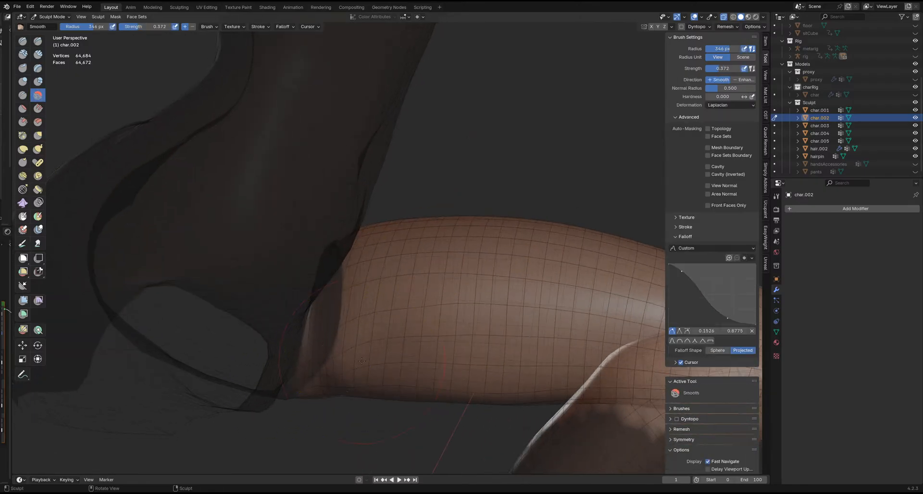
{"action": "key", "text": "shift+f"}
{"action": "left_click", "coordinate": [410, 364]}
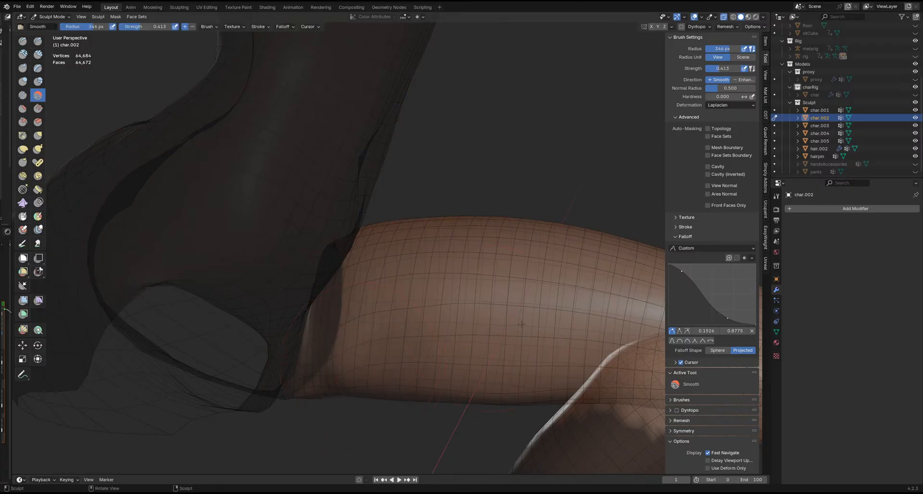
{"action": "left_click", "coordinate": [723, 353]}
{"action": "key", "text": "f"}
{"action": "left_click", "coordinate": [351, 354]}
{"action": "mouse_move", "coordinate": [361, 357]}
{"action": "middle_mouse_down"}
{"action": "mouse_move", "coordinate": [319, 340]}
{"action": "mouse_move", "coordinate": [346, 344]}
{"action": "mouse_move", "coordinate": [340, 338]}
{"action": "mouse_move", "coordinate": [353, 357]}
{"action": "middle_mouse_up"}
Step: Turn off X-ray and refine the lower inner thigh's bulge using Grab with radii of 336, 323 and 344 px
{"action": "key", "text": "g"}
{"action": "key", "text": "f"}
{"action": "left_click", "coordinate": [329, 343]}
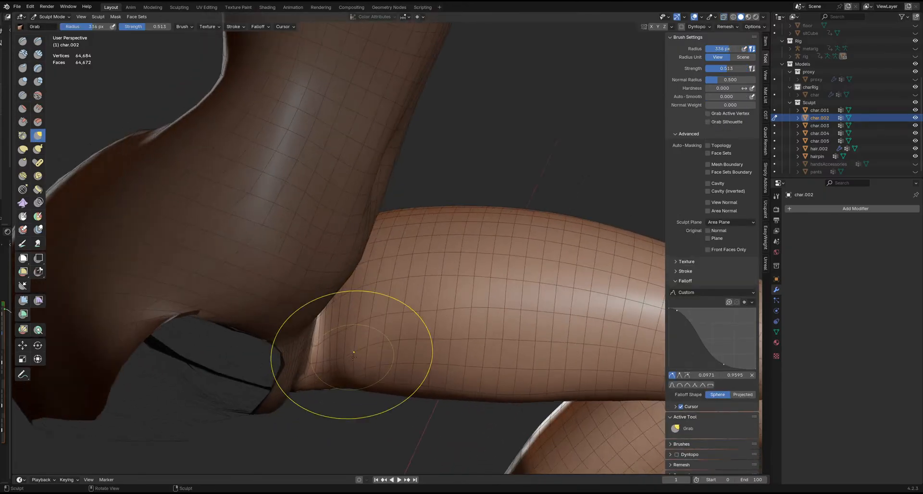
{"action": "key", "text": "f"}
{"action": "left_click", "coordinate": [353, 331]}
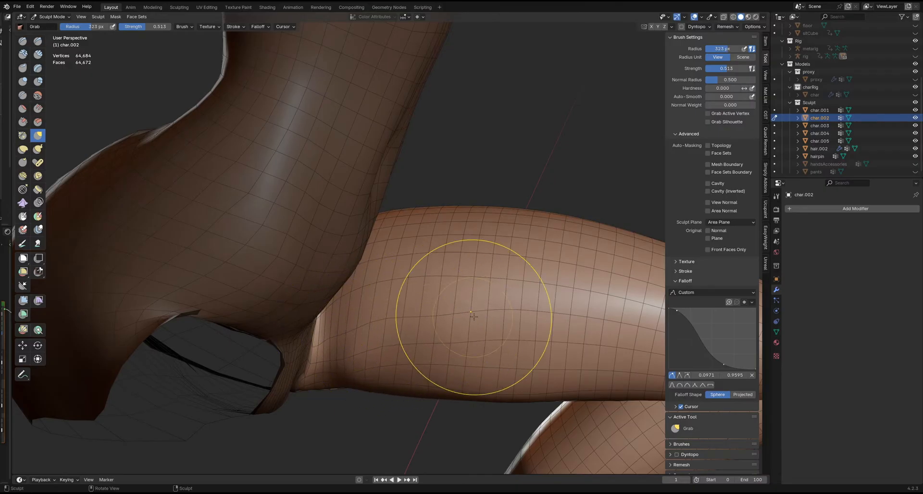
{"action": "mouse_move", "coordinate": [468, 319]}
{"action": "middle_mouse_down"}
{"action": "mouse_move", "coordinate": [350, 339]}
{"action": "mouse_move", "coordinate": [404, 343]}
{"action": "mouse_move", "coordinate": [458, 323]}
{"action": "middle_mouse_up"}
{"action": "key", "text": "f"}
{"action": "left_click", "coordinate": [365, 371]}
{"action": "left_click_drag", "start_coordinate": [457, 323], "coordinate": [474, 335]}
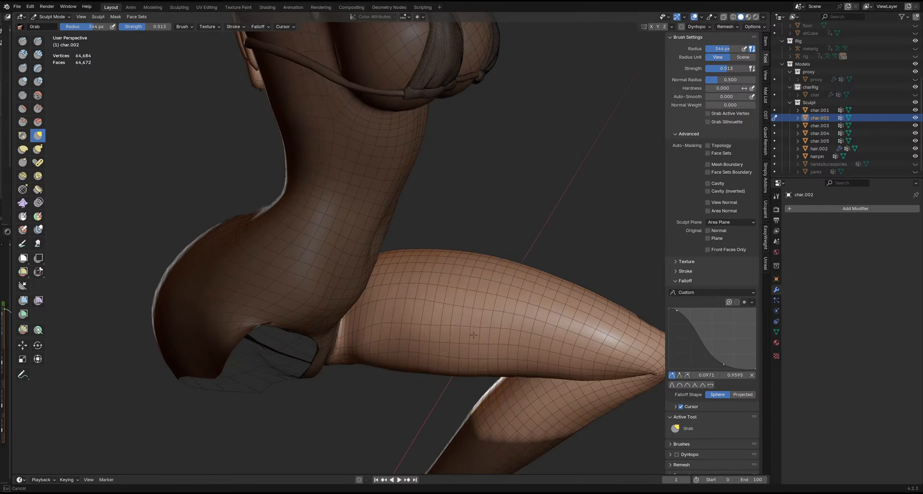
Step: Even out the mesh along the outer left thigh's hip seam using Slide Relax with radii of 330 px and 255 px
{"action": "middle_click_drag", "start_coordinate": [500, 340], "coordinate": [455, 346]}
{"action": "mouse_move", "coordinate": [400, 334]}
{"action": "middle_mouse_down"}
{"action": "mouse_move", "coordinate": [354, 330]}
{"action": "mouse_move", "coordinate": [554, 347]}
{"action": "mouse_move", "coordinate": [418, 344]}
{"action": "mouse_move", "coordinate": [404, 332]}
{"action": "mouse_move", "coordinate": [409, 390]}
{"action": "mouse_move", "coordinate": [424, 316]}
{"action": "mouse_move", "coordinate": [435, 388]}
{"action": "mouse_move", "coordinate": [421, 371]}
{"action": "mouse_move", "coordinate": [431, 366]}
{"action": "mouse_move", "coordinate": [415, 368]}
{"action": "middle_mouse_up"}
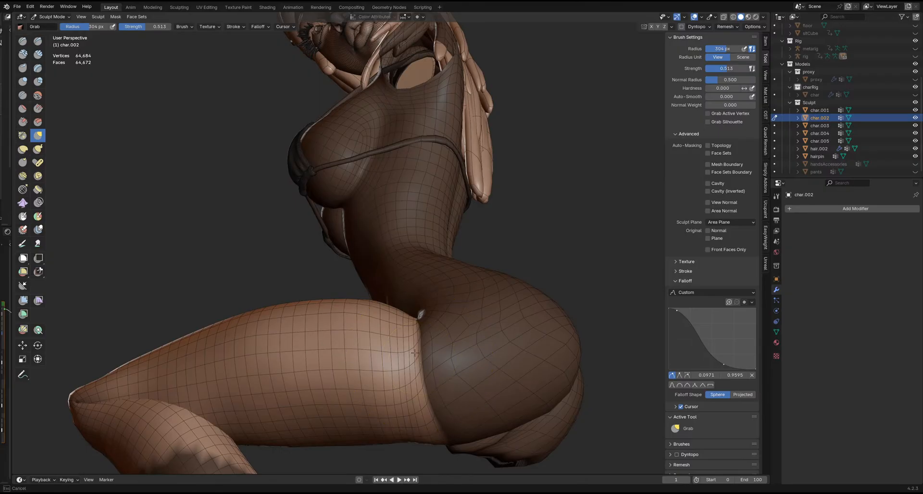
{"action": "middle_click_drag", "start_coordinate": [415, 377], "coordinate": [422, 389]}
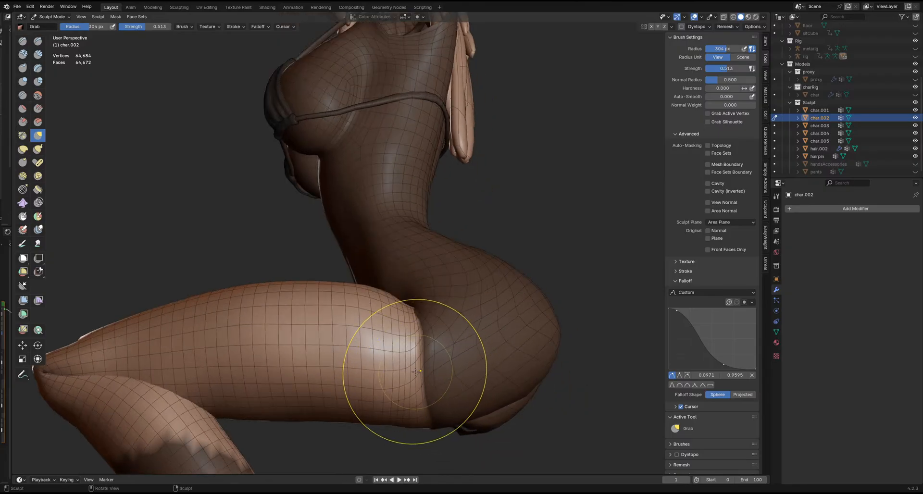
{"action": "key", "text": "shift+s"}
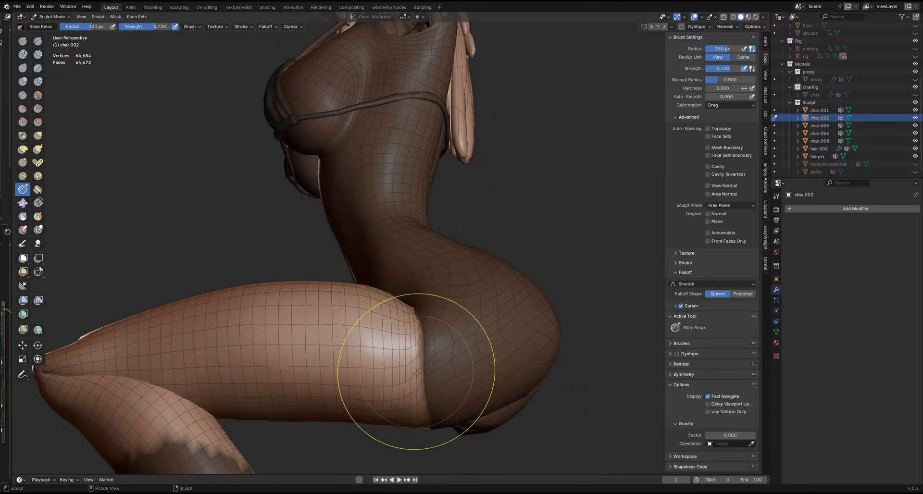
{"action": "middle_click_drag", "start_coordinate": [404, 362], "coordinate": [405, 341]}
{"action": "key", "text": "f"}
{"action": "left_click", "coordinate": [396, 339]}
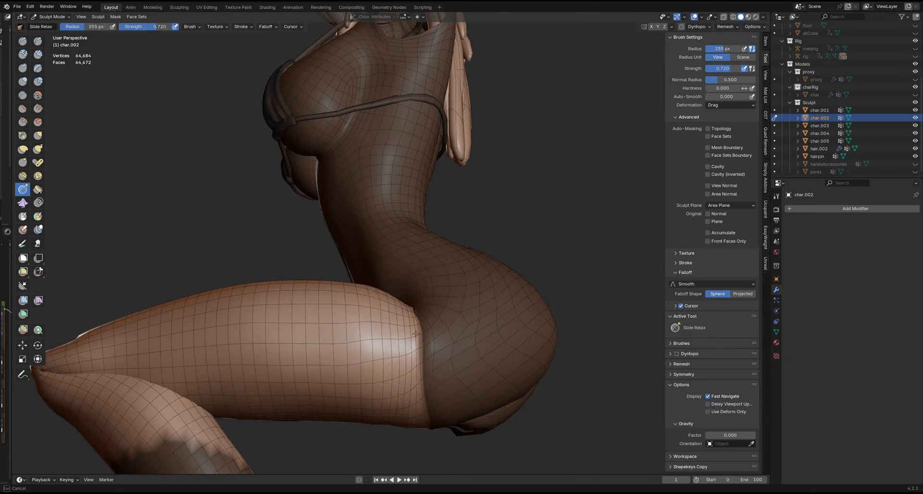
{"action": "middle_click_drag", "start_coordinate": [415, 334], "coordinate": [404, 346]}
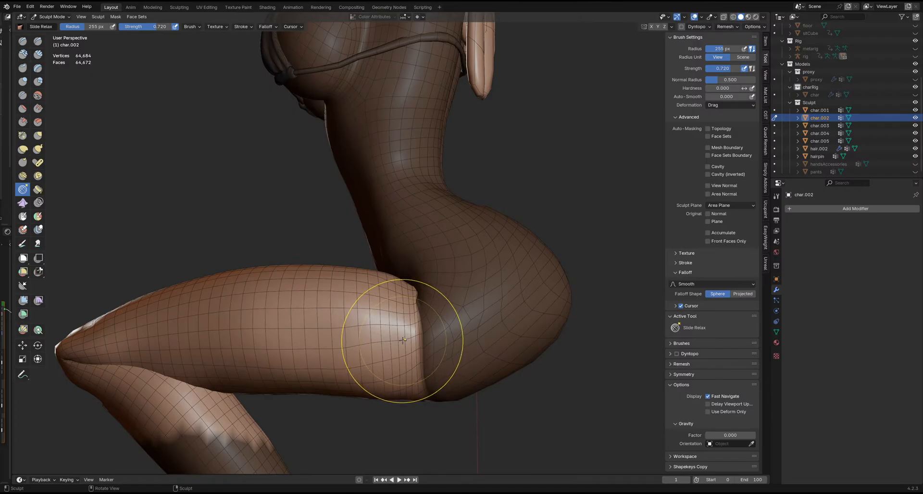
Step: Relax the outer thigh's edge loops at the hip seam using Slide Relax at strength 1.000 with radii of 301, 254 and 136 px
{"action": "key", "text": "f"}
{"action": "left_click", "coordinate": [415, 343]}
{"action": "key", "text": "shift+f"}
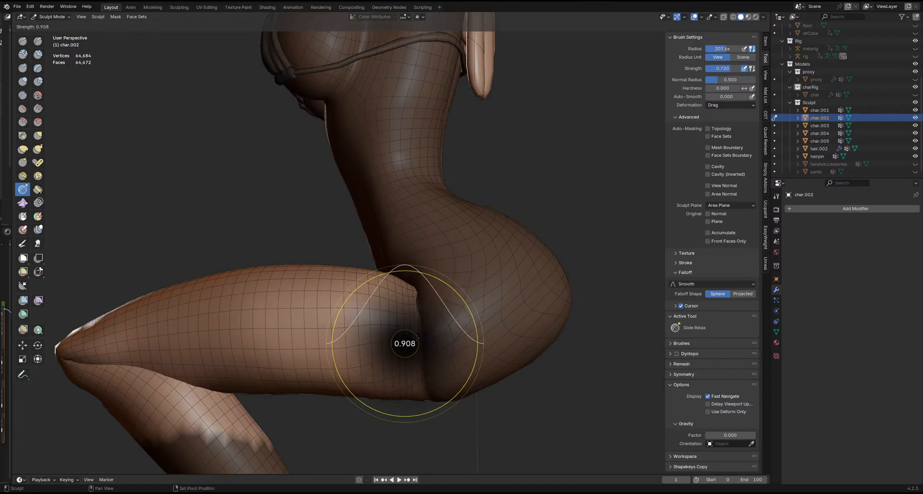
{"action": "left_click", "coordinate": [483, 343]}
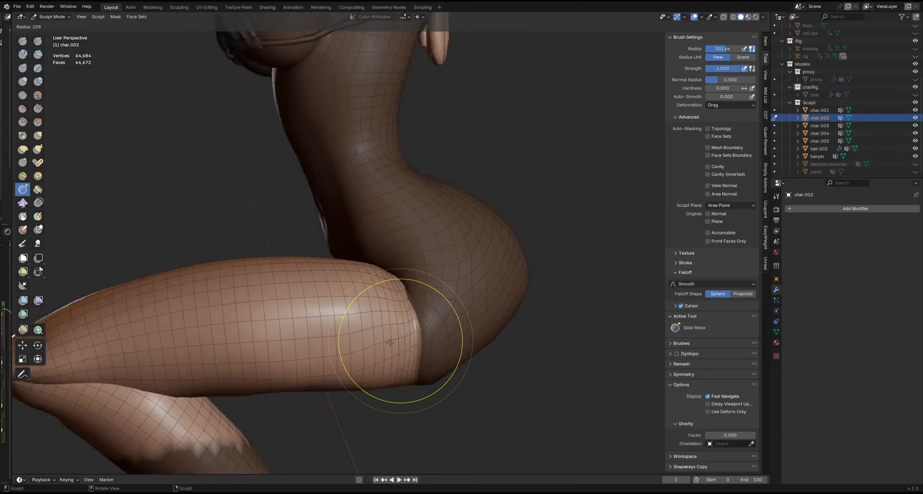
{"action": "key", "text": "f"}
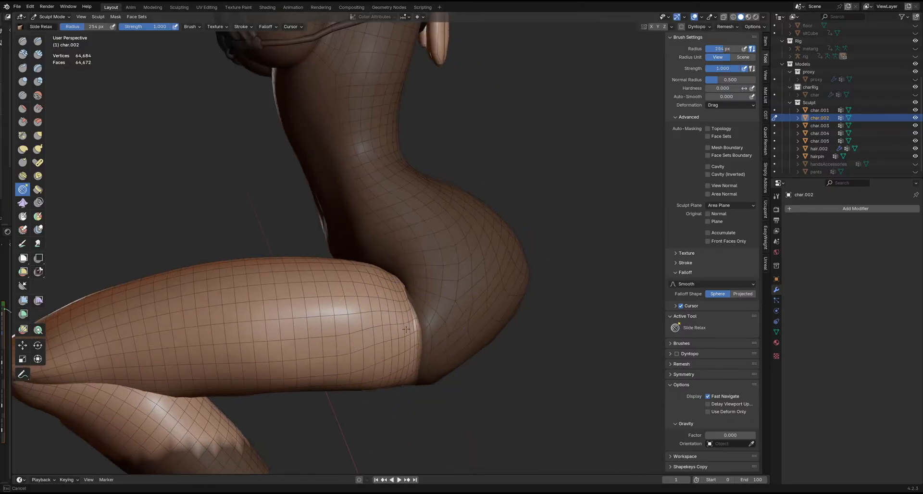
{"action": "left_click", "coordinate": [402, 360]}
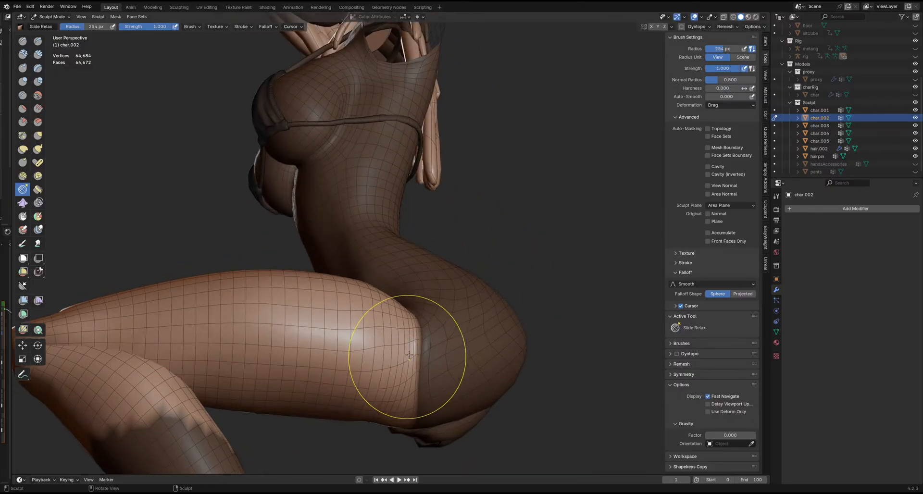
{"action": "key", "text": "f"}
{"action": "left_click", "coordinate": [412, 350]}
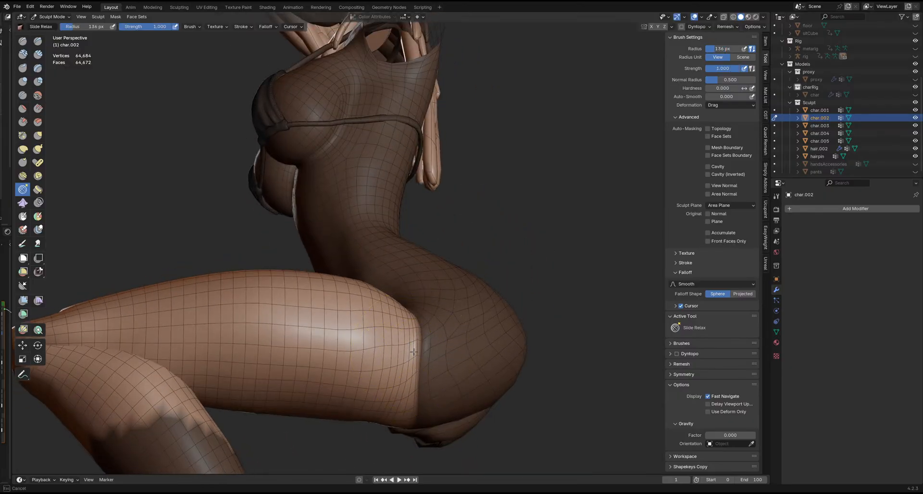
Step: Give Slide Relax a Custom falloff with the upper curve point at 0.2335, 0.8696, and set a 182 px radius for the hip seam
{"action": "left_click", "coordinate": [708, 284]}
{"action": "left_click", "coordinate": [695, 308]}
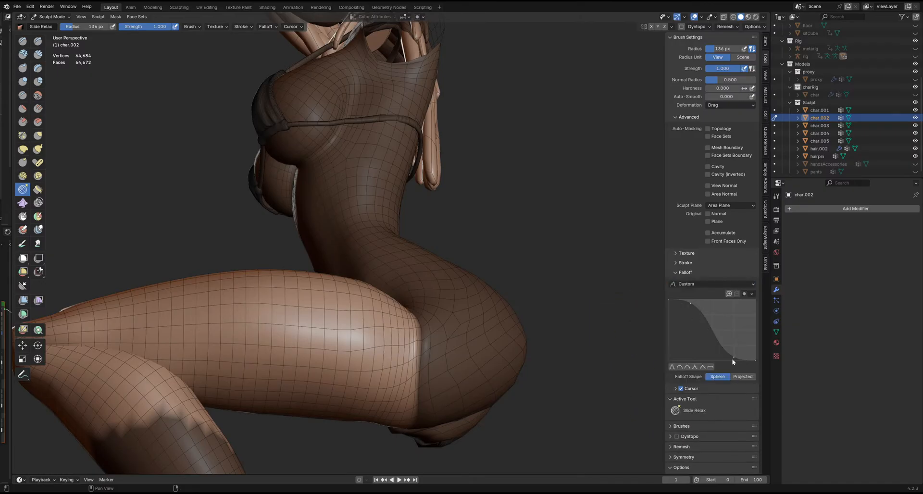
{"action": "left_click_drag", "start_coordinate": [690, 304], "coordinate": [688, 309]}
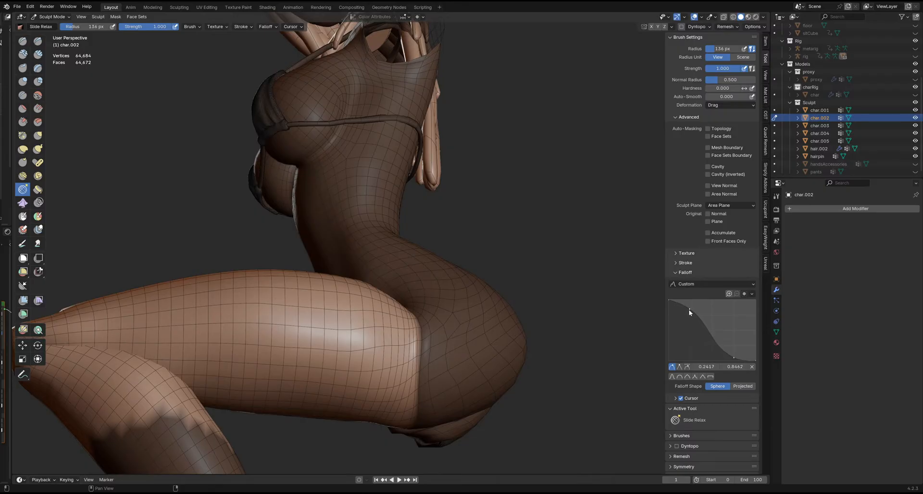
{"action": "left_click_drag", "start_coordinate": [690, 308], "coordinate": [688, 308]}
{"action": "key", "text": "f"}
{"action": "left_click", "coordinate": [408, 338]}
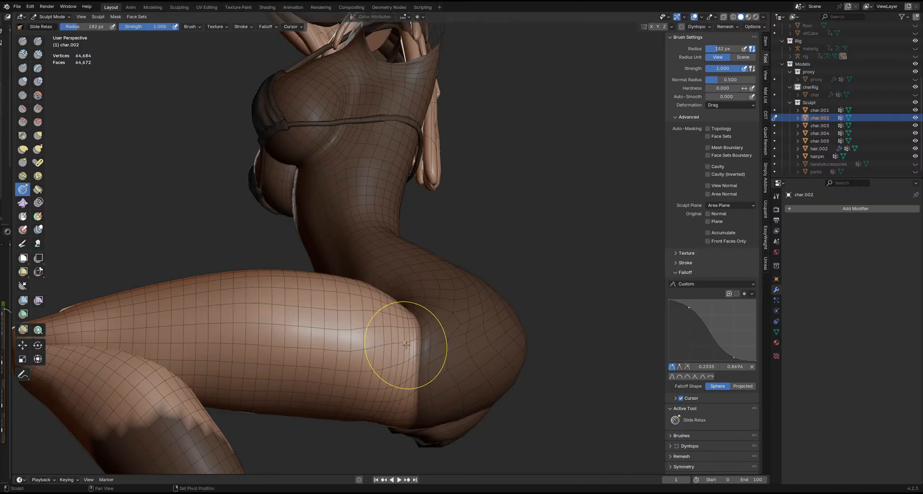
Step: Relax the mesh along the outer thigh's hip seam using Slide Relax at a 182 px radius, and save the file
{"action": "mouse_move", "coordinate": [402, 351]}
{"action": "middle_mouse_down"}
{"action": "mouse_move", "coordinate": [410, 354]}
{"action": "mouse_move", "coordinate": [404, 350]}
{"action": "middle_mouse_up"}
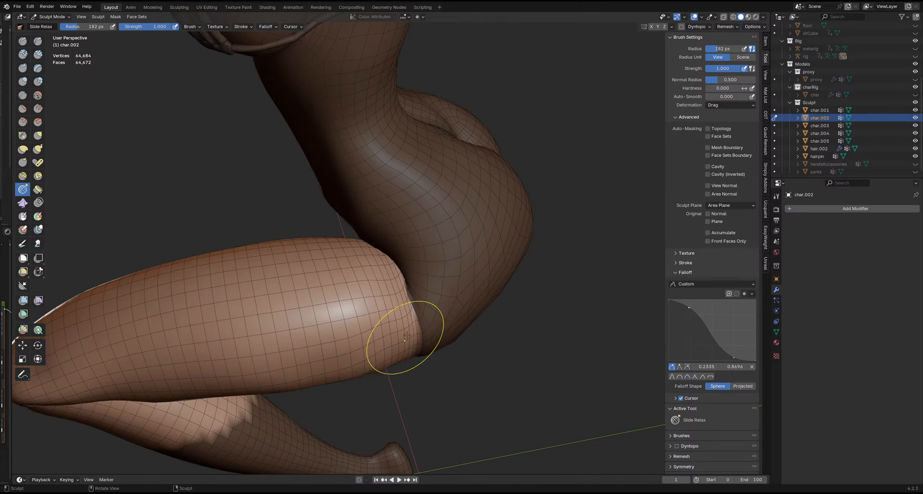
{"action": "middle_click_drag", "start_coordinate": [402, 344], "coordinate": [408, 267]}
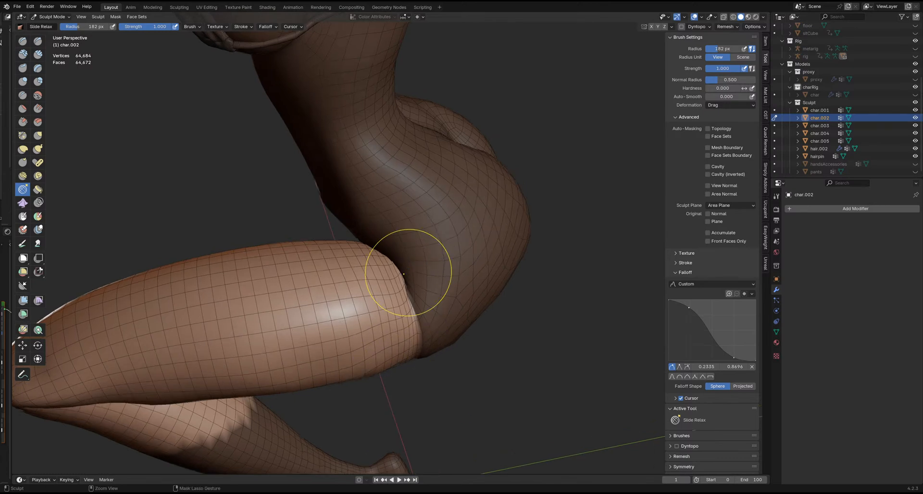
{"action": "key", "text": "ctrl+s"}
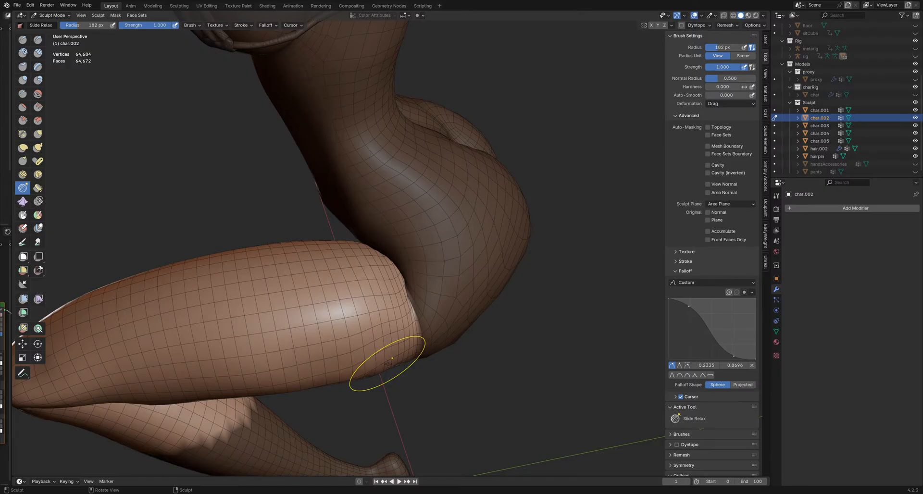
{"action": "mouse_move", "coordinate": [388, 364]}
{"action": "left_mouse_down"}
{"action": "mouse_move", "coordinate": [373, 280]}
{"action": "mouse_move", "coordinate": [428, 301]}
{"action": "mouse_move", "coordinate": [398, 284]}
{"action": "mouse_move", "coordinate": [423, 274]}
{"action": "left_mouse_up"}
{"action": "mouse_move", "coordinate": [423, 274]}
{"action": "middle_mouse_down"}
{"action": "mouse_move", "coordinate": [422, 299]}
{"action": "mouse_move", "coordinate": [406, 312]}
{"action": "mouse_move", "coordinate": [422, 325]}
{"action": "mouse_move", "coordinate": [415, 342]}
{"action": "mouse_move", "coordinate": [402, 319]}
{"action": "middle_mouse_up"}
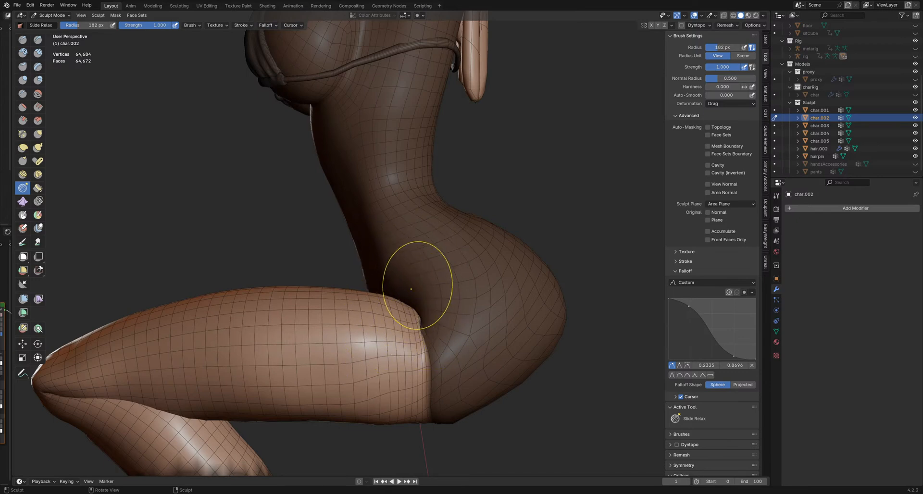
{"action": "mouse_move", "coordinate": [412, 319]}
{"action": "middle_mouse_down"}
{"action": "mouse_move", "coordinate": [428, 305]}
{"action": "mouse_move", "coordinate": [430, 325]}
{"action": "mouse_move", "coordinate": [412, 353]}
{"action": "mouse_move", "coordinate": [406, 347]}
{"action": "middle_mouse_up"}
Step: Relax and smooth the outer hip crease where the thigh meets the pelvis using Slide Relax radii of 238, 250 and 200 px
{"action": "key", "text": "f"}
{"action": "left_click", "coordinate": [448, 342]}
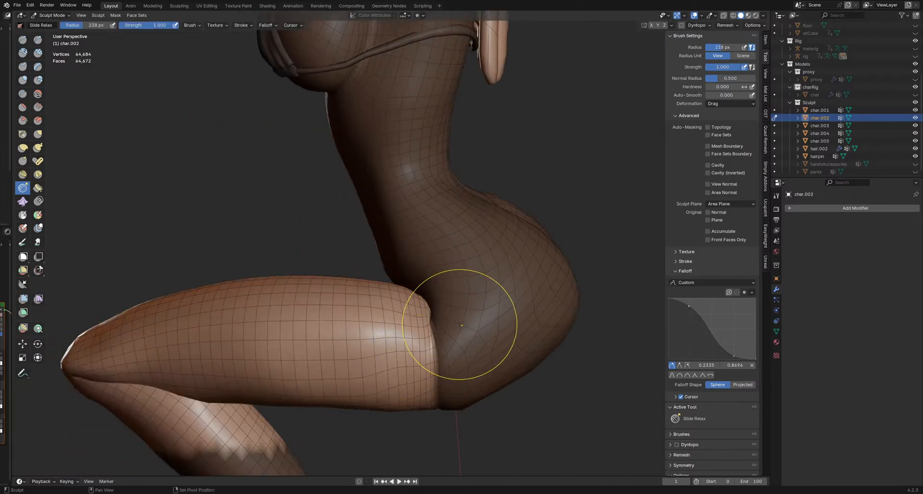
{"action": "mouse_move", "coordinate": [460, 324]}
{"action": "middle_mouse_down"}
{"action": "mouse_move", "coordinate": [406, 336]}
{"action": "mouse_move", "coordinate": [422, 311]}
{"action": "mouse_move", "coordinate": [406, 284]}
{"action": "mouse_move", "coordinate": [412, 266]}
{"action": "mouse_move", "coordinate": [404, 298]}
{"action": "middle_mouse_up"}
{"action": "key", "text": "f"}
{"action": "left_click", "coordinate": [415, 338]}
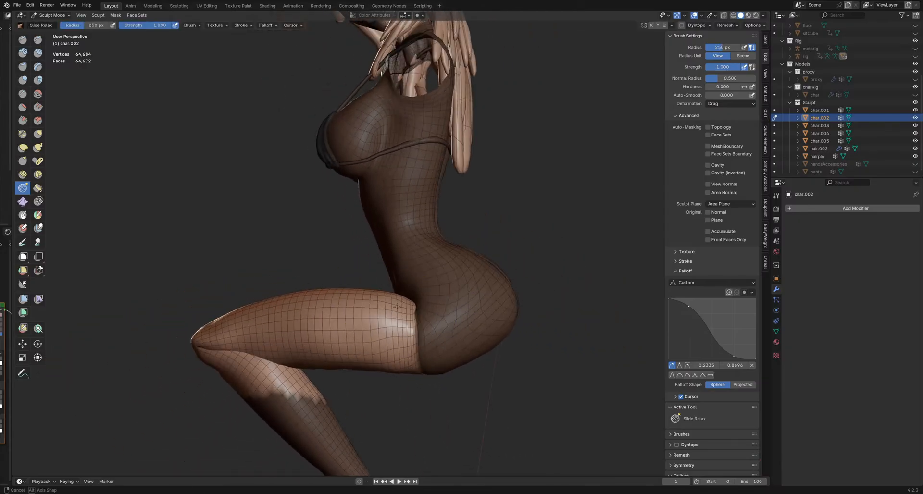
{"action": "key", "text": "f"}
{"action": "left_click", "coordinate": [402, 307]}
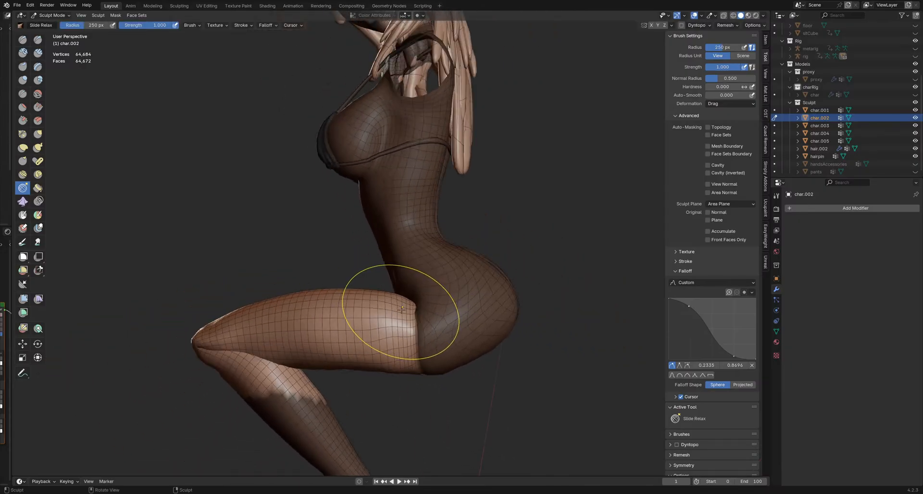
{"action": "key", "text": "f"}
{"action": "left_click", "coordinate": [397, 310]}
{"action": "middle_click_drag", "start_coordinate": [396, 313], "coordinate": [420, 327]}
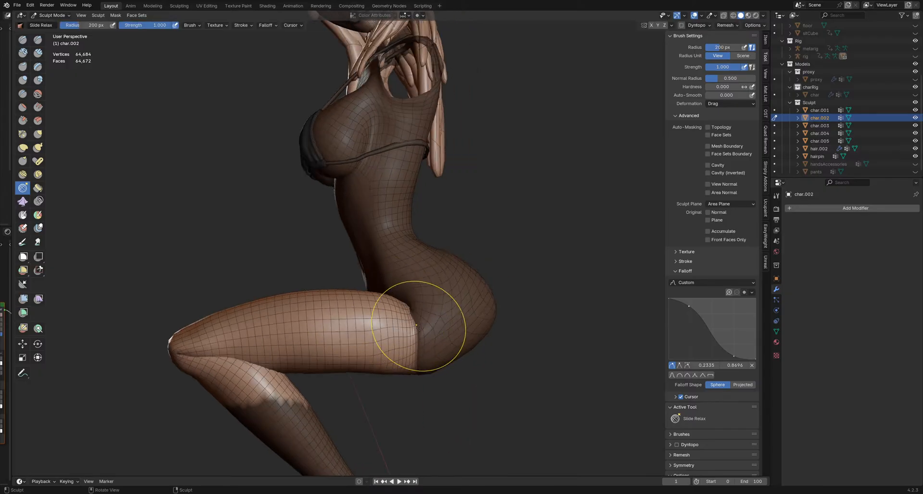
{"action": "left_click_drag", "start_coordinate": [419, 328], "coordinate": [418, 340], "text": "shift"}
Step: Check the hip crease without overlays, then invert the mask and relax the buttock side of the seam at a 200 px radius
{"action": "key", "text": "shift+alt+z"}
{"action": "mouse_move", "coordinate": [422, 336]}
{"action": "middle_mouse_down"}
{"action": "mouse_move", "coordinate": [423, 351]}
{"action": "mouse_move", "coordinate": [412, 342]}
{"action": "mouse_move", "coordinate": [402, 354]}
{"action": "mouse_move", "coordinate": [426, 369]}
{"action": "mouse_move", "coordinate": [423, 282]}
{"action": "middle_mouse_up"}
{"action": "key", "text": "shift+alt+z"}
{"action": "middle_click_drag", "start_coordinate": [422, 315], "coordinate": [422, 309]}
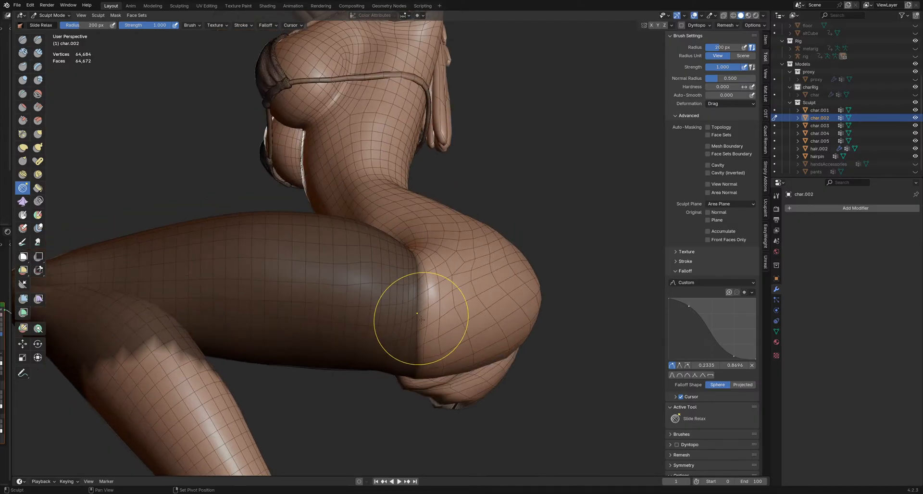
{"action": "middle_click_drag", "start_coordinate": [418, 351], "coordinate": [406, 340]}
{"action": "middle_click_drag", "start_coordinate": [421, 379], "coordinate": [409, 365]}
Step: Invert the mask back to expose the thigh, relax its hip edge at 200 px, and hide the overlays to check the shading
{"action": "mouse_move", "coordinate": [375, 329]}
{"action": "middle_mouse_down"}
{"action": "mouse_move", "coordinate": [398, 332]}
{"action": "mouse_move", "coordinate": [377, 286]}
{"action": "mouse_move", "coordinate": [370, 340]}
{"action": "mouse_move", "coordinate": [334, 268]}
{"action": "mouse_move", "coordinate": [378, 321]}
{"action": "mouse_move", "coordinate": [377, 303]}
{"action": "mouse_move", "coordinate": [373, 330]}
{"action": "mouse_move", "coordinate": [340, 342]}
{"action": "mouse_move", "coordinate": [366, 328]}
{"action": "mouse_move", "coordinate": [363, 304]}
{"action": "mouse_move", "coordinate": [423, 331]}
{"action": "mouse_move", "coordinate": [421, 320]}
{"action": "mouse_move", "coordinate": [446, 300]}
{"action": "mouse_move", "coordinate": [428, 250]}
{"action": "mouse_move", "coordinate": [442, 298]}
{"action": "mouse_move", "coordinate": [434, 294]}
{"action": "middle_mouse_up"}
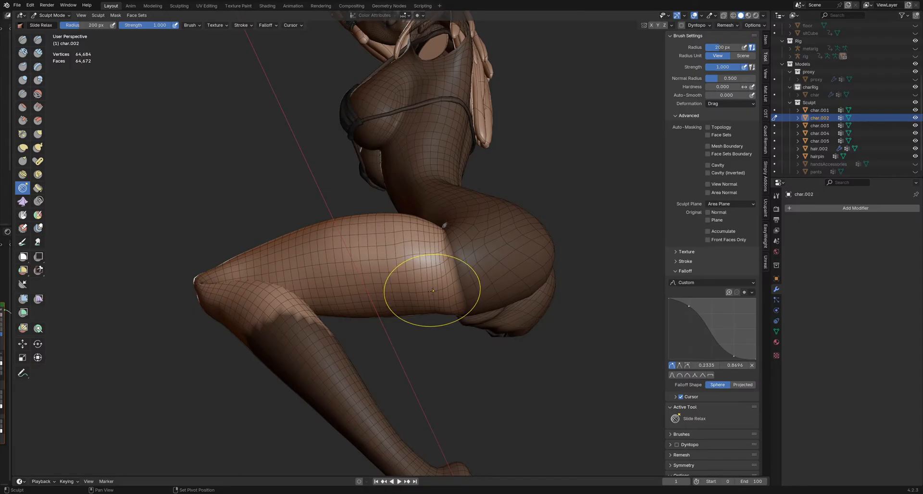
{"action": "mouse_move", "coordinate": [454, 289]}
{"action": "middle_mouse_down"}
{"action": "mouse_move", "coordinate": [469, 284]}
{"action": "mouse_move", "coordinate": [449, 275]}
{"action": "middle_mouse_up"}
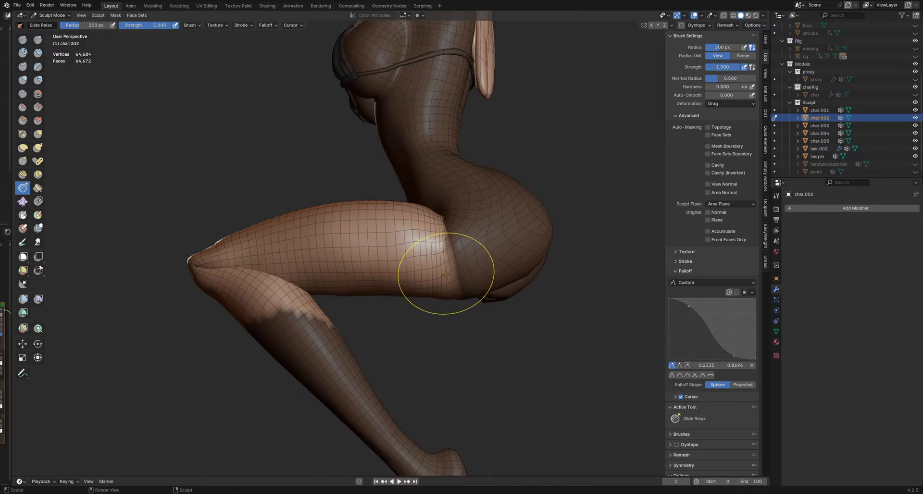
{"action": "middle_click_drag", "start_coordinate": [446, 274], "coordinate": [434, 286], "text": "shift"}
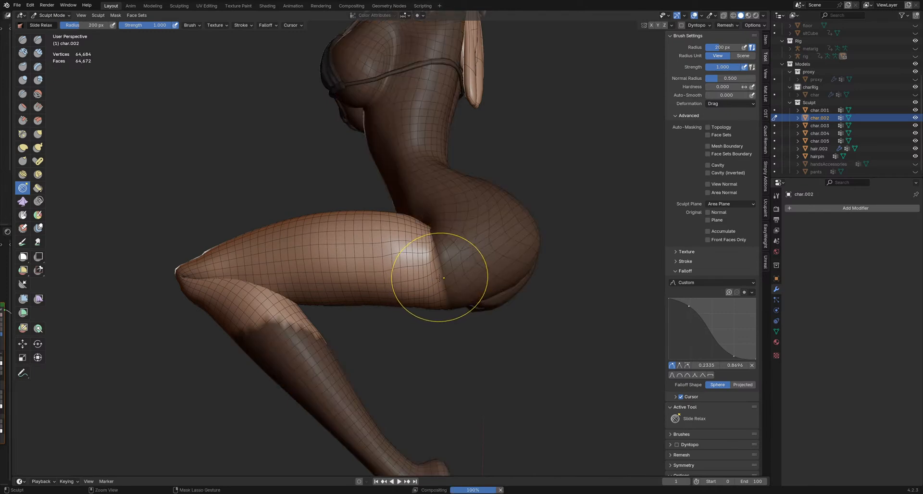
{"action": "mouse_move", "coordinate": [435, 281]}
{"action": "middle_mouse_down", "text": "shift"}
{"action": "mouse_move", "coordinate": [420, 287]}
{"action": "mouse_move", "coordinate": [440, 265]}
{"action": "middle_mouse_up", "text": "shift"}
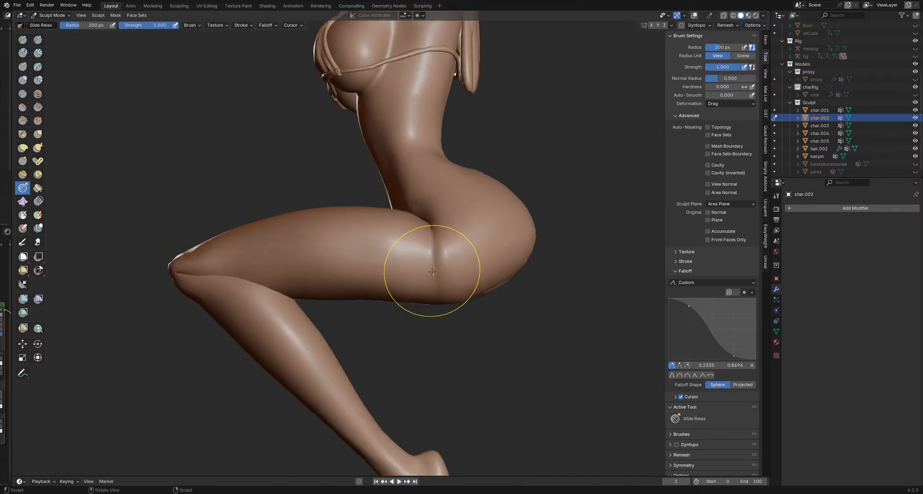
Step: Restore the overlays and relax the thigh's underside beside the buttock using Slide Relax at a 140 px radius
{"action": "mouse_move", "coordinate": [446, 270]}
{"action": "middle_mouse_down"}
{"action": "mouse_move", "coordinate": [432, 258]}
{"action": "mouse_move", "coordinate": [459, 243]}
{"action": "mouse_move", "coordinate": [433, 274]}
{"action": "mouse_move", "coordinate": [463, 330]}
{"action": "mouse_move", "coordinate": [442, 340]}
{"action": "mouse_move", "coordinate": [461, 351]}
{"action": "mouse_move", "coordinate": [442, 346]}
{"action": "mouse_move", "coordinate": [510, 312]}
{"action": "middle_mouse_up"}
{"action": "key", "text": "f"}
{"action": "left_click", "coordinate": [470, 329]}
{"action": "key", "text": "shift+alt+z"}
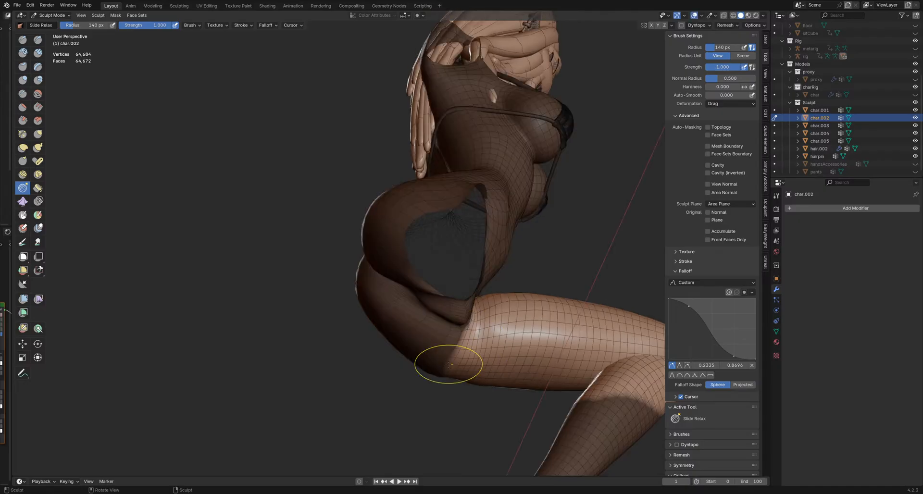
{"action": "mouse_move", "coordinate": [447, 363]}
{"action": "middle_mouse_down"}
{"action": "mouse_move", "coordinate": [538, 326]}
{"action": "mouse_move", "coordinate": [611, 358]}
{"action": "mouse_move", "coordinate": [435, 353]}
{"action": "mouse_move", "coordinate": [412, 340]}
{"action": "mouse_move", "coordinate": [422, 329]}
{"action": "mouse_move", "coordinate": [448, 357]}
{"action": "middle_mouse_up"}
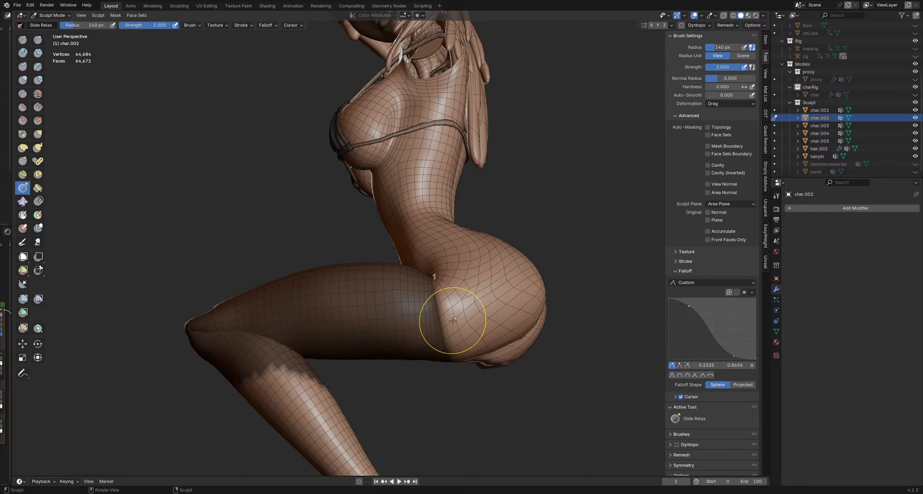
Step: With the mask inverted, smooth the buttock side of the outer hip seam, using a 146 px brush radius
{"action": "left_click_drag", "start_coordinate": [446, 326], "coordinate": [451, 310], "text": "shift"}
{"action": "key", "text": "shift+f"}
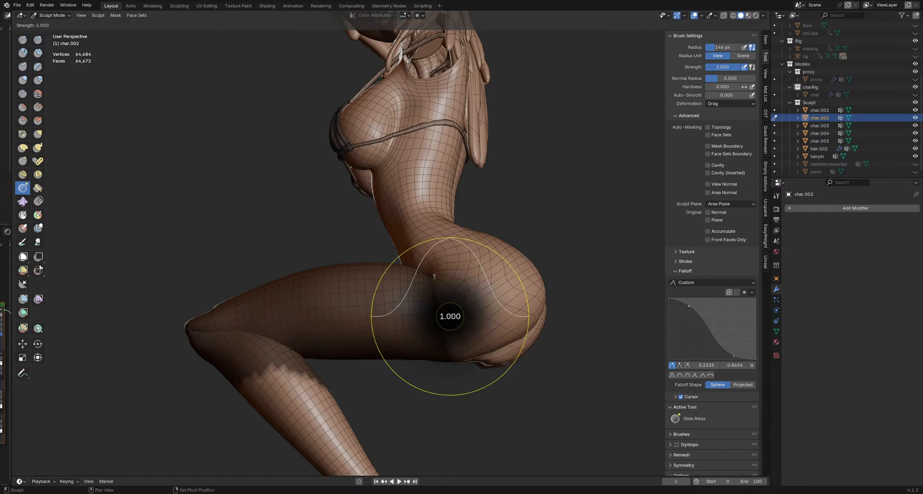
{"action": "key", "text": "Escape"}
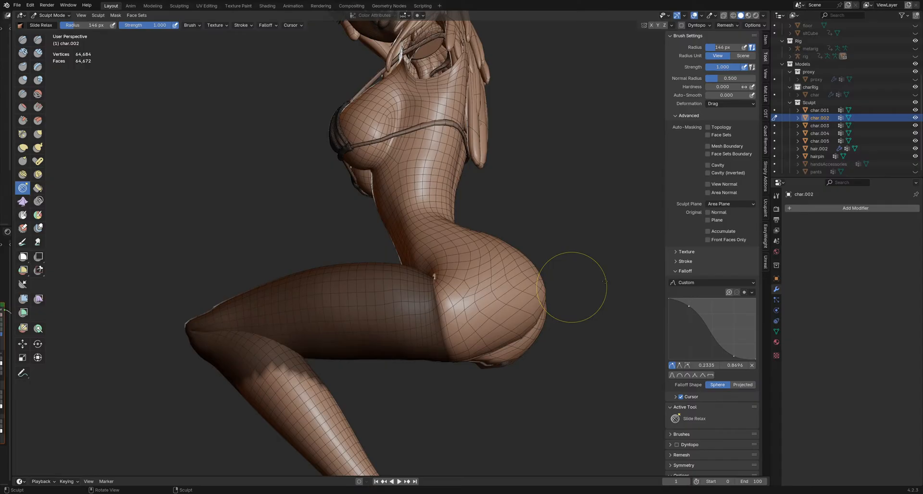
Step: Try a 1% stroke spacing for Slide Relax on the buttock side of the hip seam
{"action": "left_click", "coordinate": [685, 262]}
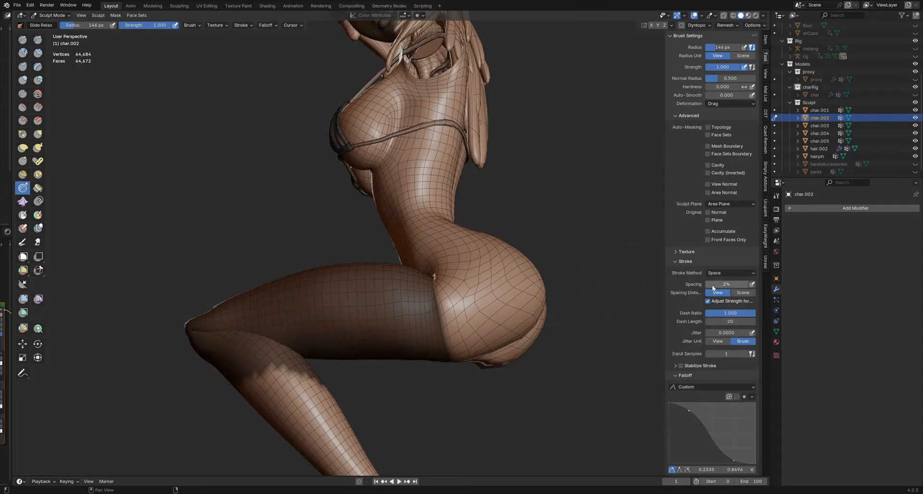
{"action": "left_click", "coordinate": [708, 301]}
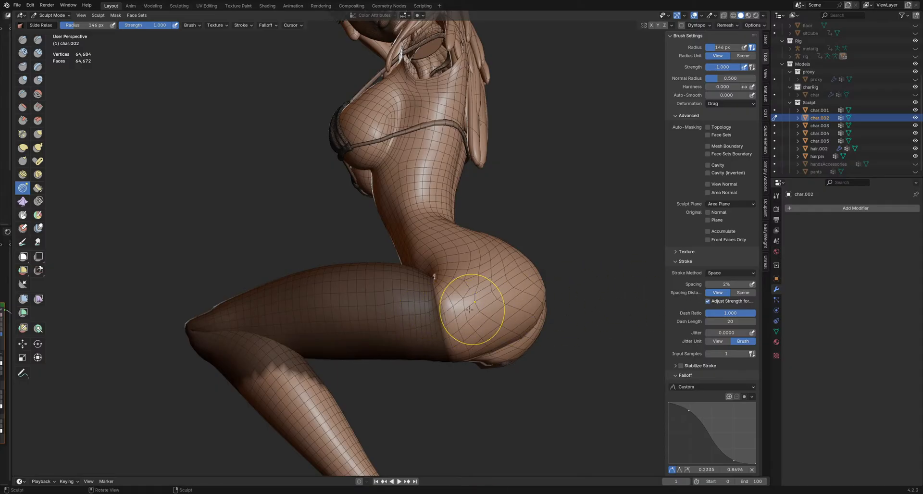
{"action": "left_click", "coordinate": [724, 288]}
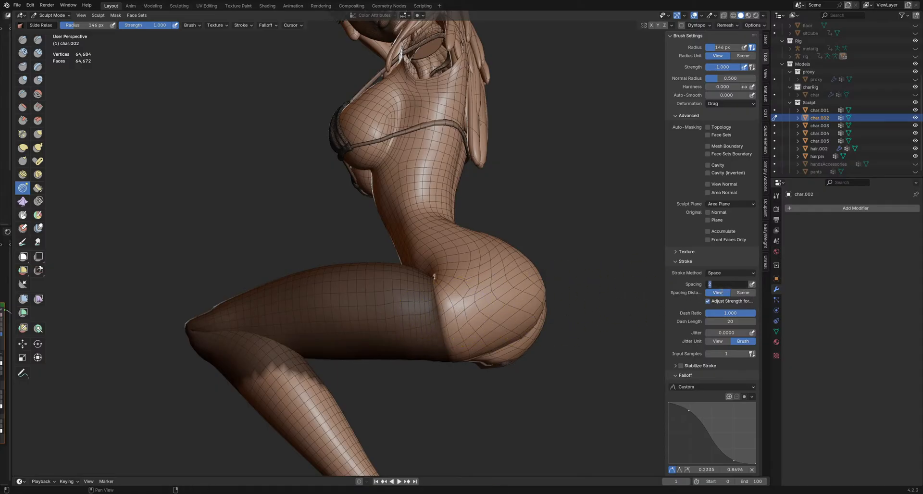
{"action": "type", "text": "1"}
{"action": "key", "text": "Return"}
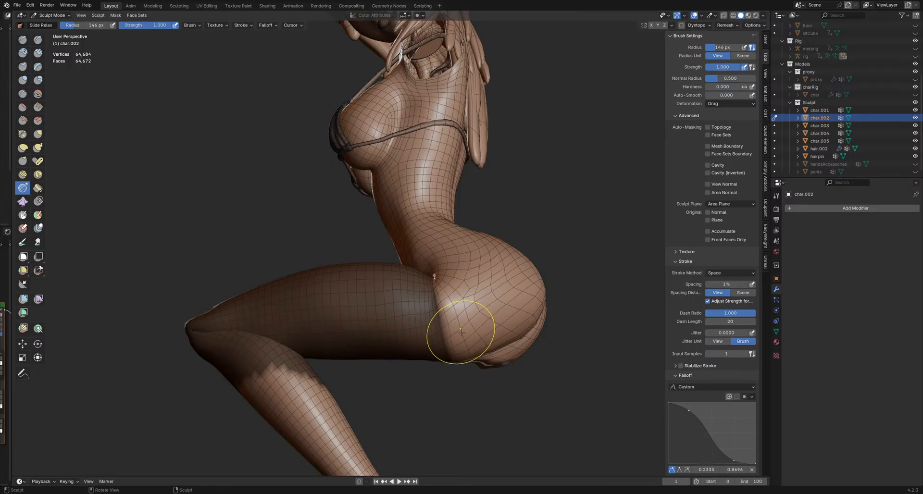
{"action": "middle_click_drag", "start_coordinate": [467, 327], "coordinate": [485, 323]}
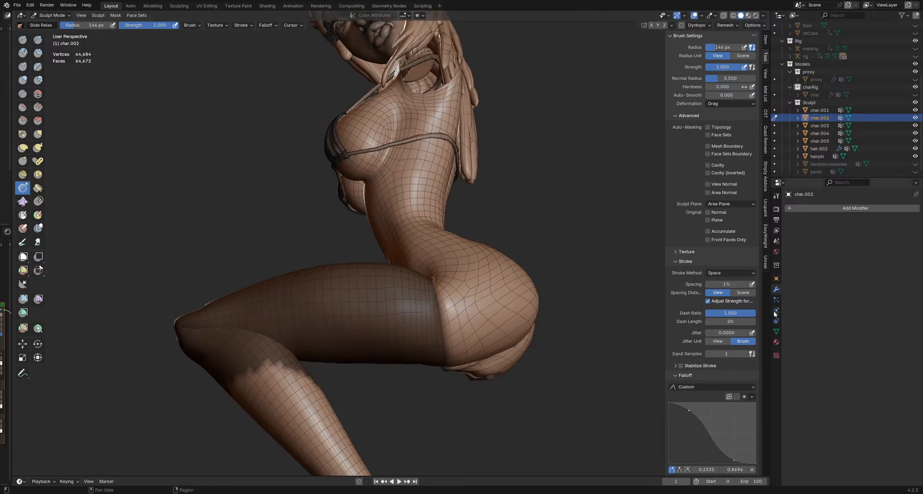
Step: Set the Slide Relax stroke spacing to 2% with pressure control and relax the buttock's edge along the hip seam
{"action": "left_click", "coordinate": [740, 285]}
{"action": "type", "text": "2"}
{"action": "key", "text": "Return"}
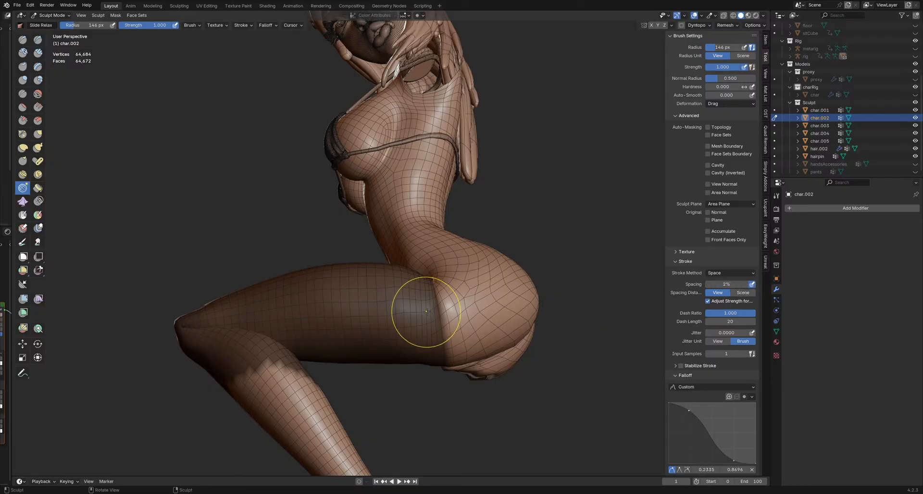
{"action": "left_click_drag", "start_coordinate": [442, 305], "coordinate": [468, 326]}
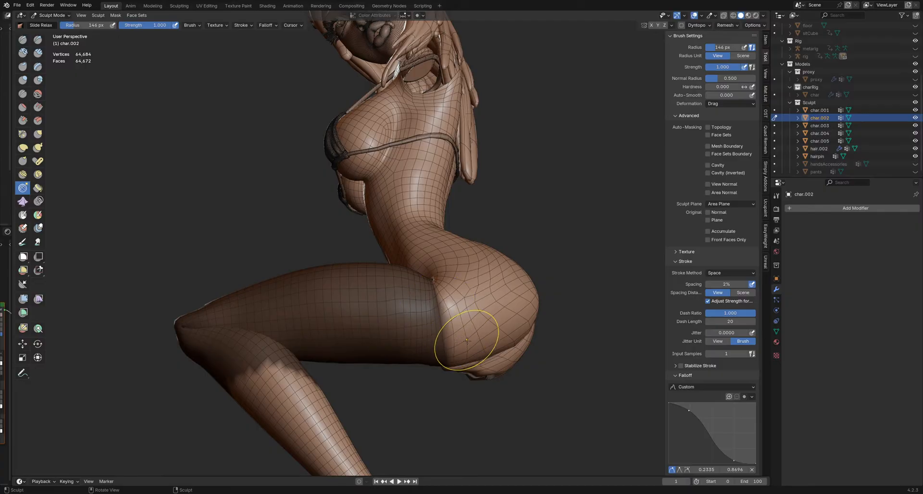
Step: Lower the Slide Relax strength to 0.590 and relax the buttock's mesh beside the thigh seam at a 146 px radius
{"action": "middle_click_drag", "start_coordinate": [460, 315], "coordinate": [455, 310]}
{"action": "key", "text": "shift+f"}
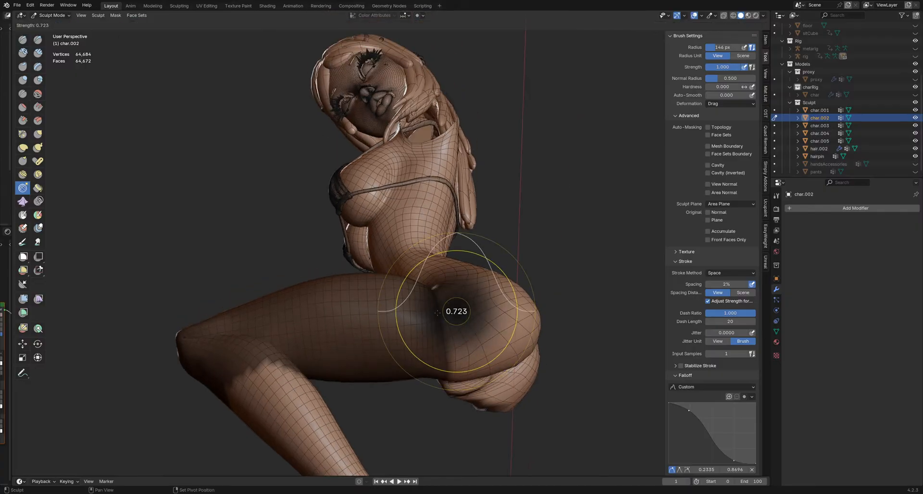
{"action": "left_click", "coordinate": [457, 307]}
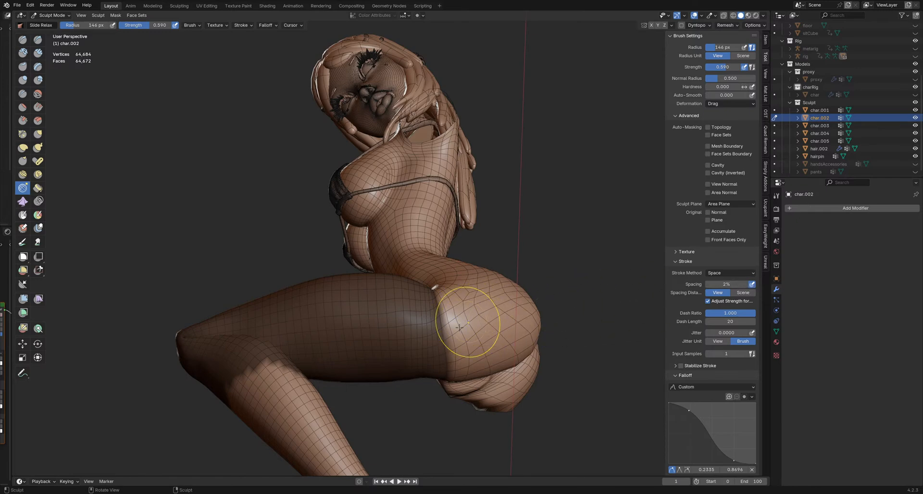
{"action": "mouse_move", "coordinate": [469, 371]}
{"action": "middle_mouse_down"}
{"action": "mouse_move", "coordinate": [449, 346]}
{"action": "mouse_move", "coordinate": [433, 374]}
{"action": "mouse_move", "coordinate": [453, 356]}
{"action": "mouse_move", "coordinate": [461, 310]}
{"action": "middle_mouse_up"}
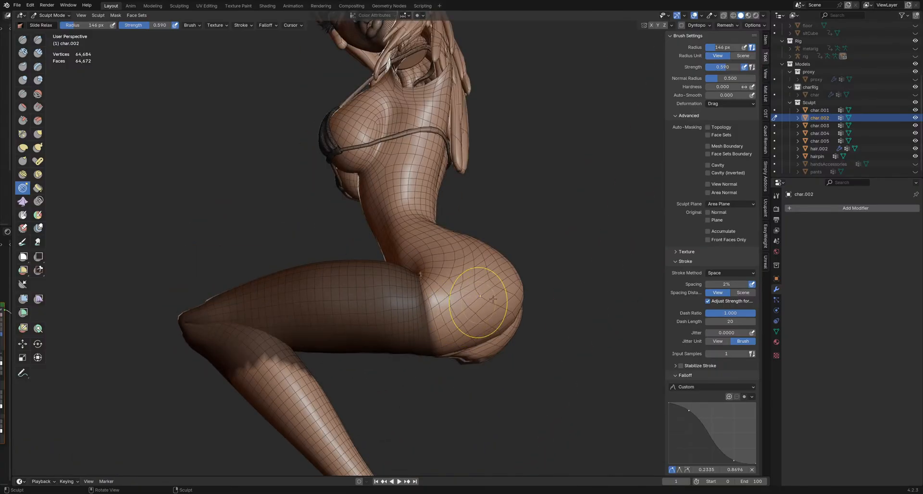
{"action": "left_click", "coordinate": [710, 262]}
{"action": "middle_click_drag", "start_coordinate": [540, 305], "coordinate": [439, 304]}
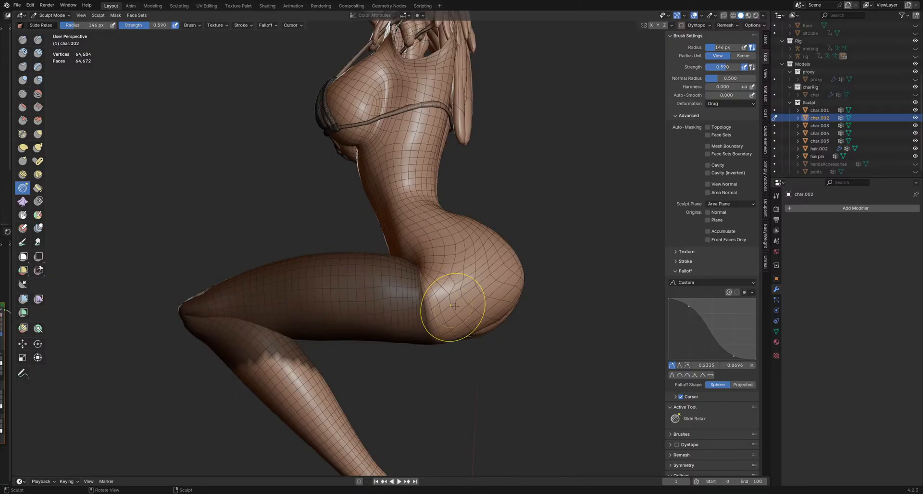
{"action": "mouse_move", "coordinate": [454, 307]}
{"action": "left_mouse_down"}
{"action": "mouse_move", "coordinate": [466, 292]}
{"action": "mouse_move", "coordinate": [431, 295]}
{"action": "mouse_move", "coordinate": [448, 315]}
{"action": "mouse_move", "coordinate": [442, 324]}
{"action": "mouse_move", "coordinate": [454, 319]}
{"action": "left_mouse_up"}
{"action": "mouse_move", "coordinate": [459, 317]}
{"action": "middle_mouse_down"}
{"action": "mouse_move", "coordinate": [481, 320]}
{"action": "mouse_move", "coordinate": [483, 338]}
{"action": "mouse_move", "coordinate": [413, 319]}
{"action": "mouse_move", "coordinate": [464, 358]}
{"action": "middle_mouse_up"}
Step: Invert the mask to expose the thigh, set a 204 px radius, and inflate the inner upper thigh near the groin at strength 0.457
{"action": "mouse_move", "coordinate": [440, 319]}
{"action": "middle_mouse_down"}
{"action": "mouse_move", "coordinate": [449, 294]}
{"action": "mouse_move", "coordinate": [393, 309]}
{"action": "mouse_move", "coordinate": [411, 301]}
{"action": "mouse_move", "coordinate": [397, 323]}
{"action": "mouse_move", "coordinate": [421, 311]}
{"action": "mouse_move", "coordinate": [413, 351]}
{"action": "mouse_move", "coordinate": [402, 338]}
{"action": "mouse_move", "coordinate": [402, 346]}
{"action": "mouse_move", "coordinate": [403, 336]}
{"action": "mouse_move", "coordinate": [511, 334]}
{"action": "mouse_move", "coordinate": [474, 350]}
{"action": "mouse_move", "coordinate": [391, 319]}
{"action": "mouse_move", "coordinate": [380, 337]}
{"action": "middle_mouse_up"}
{"action": "key", "text": "f"}
{"action": "left_click", "coordinate": [434, 314]}
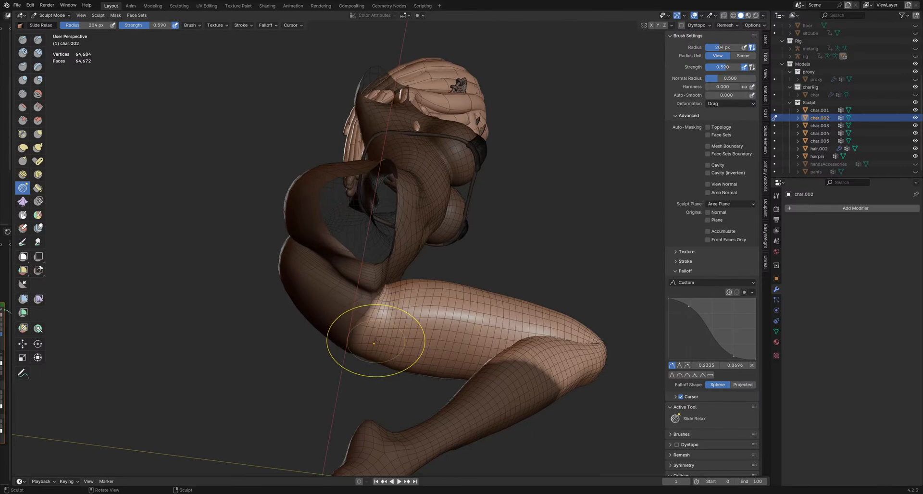
{"action": "key", "text": "i"}
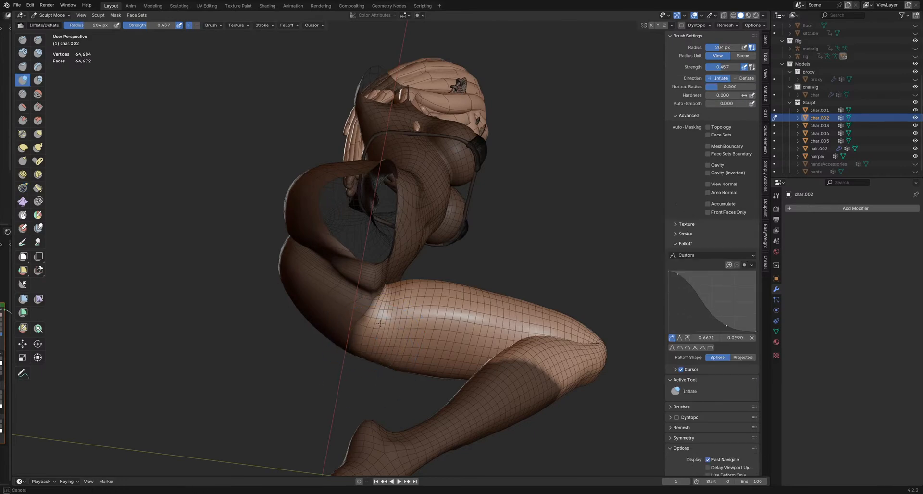
{"action": "mouse_move", "coordinate": [380, 324]}
{"action": "middle_mouse_down"}
{"action": "mouse_move", "coordinate": [408, 331]}
{"action": "mouse_move", "coordinate": [400, 329]}
{"action": "middle_mouse_up"}
Step: Smooth the inner upper thigh at strength 0.324, moving the Smooth falloff's upper curve point to 0.2895, 0.8853 and finally to 0.1827, 0.7798
{"action": "key", "text": "s"}
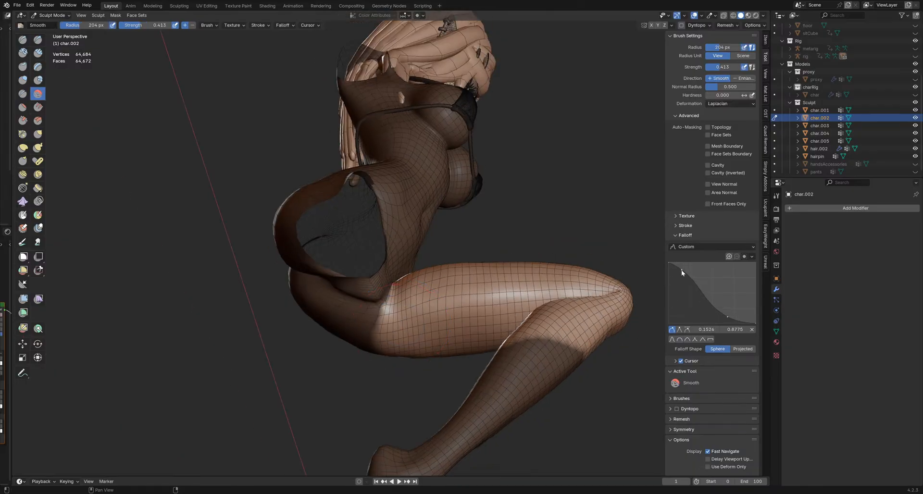
{"action": "left_click_drag", "start_coordinate": [681, 268], "coordinate": [692, 269]}
{"action": "left_click_drag", "start_coordinate": [380, 325], "coordinate": [408, 332]}
{"action": "key", "text": "shift+f"}
{"action": "left_click", "coordinate": [462, 320]}
{"action": "middle_click_drag", "start_coordinate": [461, 320], "coordinate": [397, 316]}
{"action": "left_click_drag", "start_coordinate": [397, 316], "coordinate": [393, 332]}
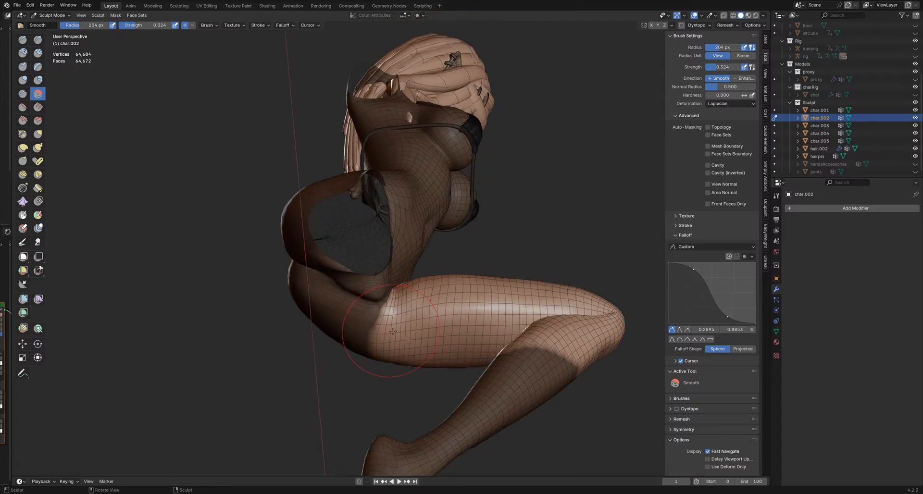
{"action": "left_click_drag", "start_coordinate": [694, 271], "coordinate": [684, 278]}
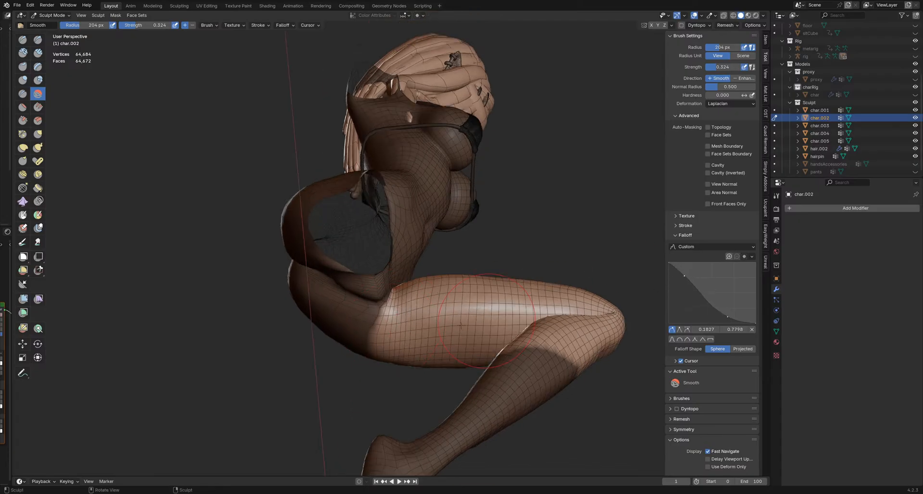
Step: Smooth the outer upper thigh beside the hip seam with the Smooth brush at strength 0.184
{"action": "key", "text": "i"}
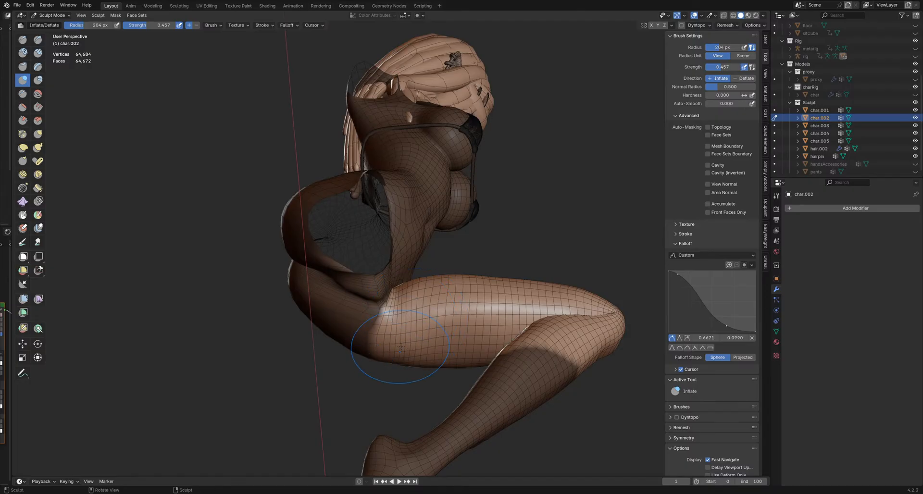
{"action": "middle_click_drag", "start_coordinate": [394, 351], "coordinate": [388, 328]}
{"action": "key", "text": "s"}
{"action": "key", "text": "shift+f"}
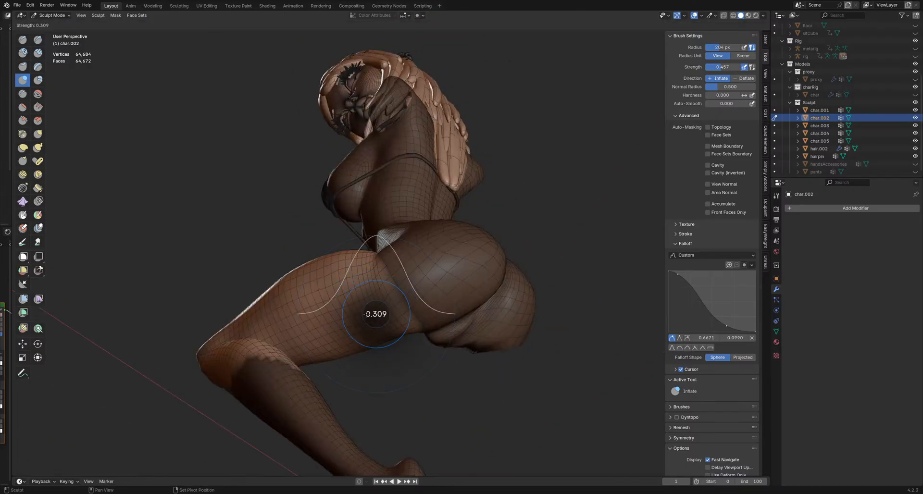
{"action": "left_click", "coordinate": [358, 281]}
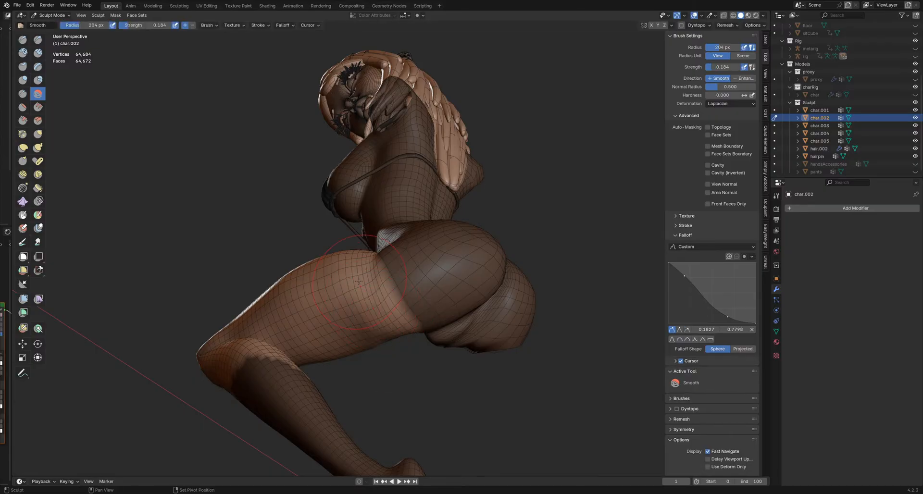
{"action": "middle_click_drag", "start_coordinate": [359, 304], "coordinate": [362, 287]}
Step: Inflate the outer upper thigh near the hip at strength 0.442 with a 204 px radius
{"action": "key", "text": "i"}
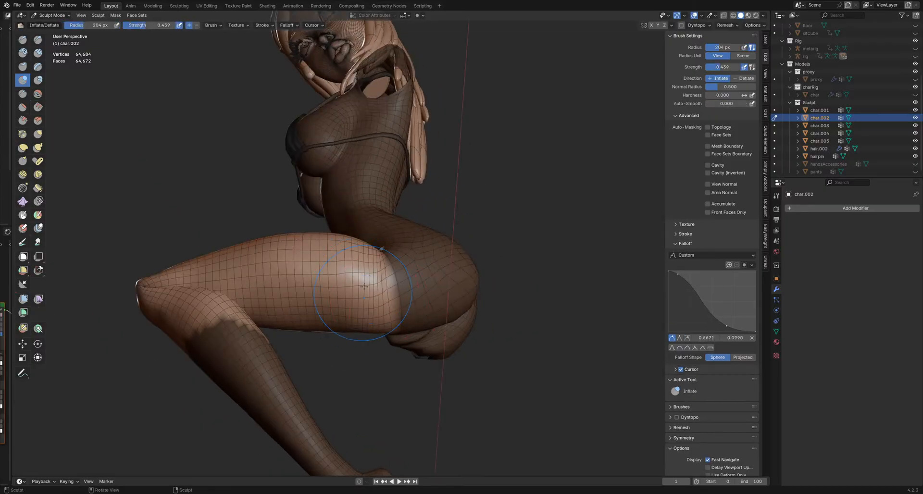
{"action": "scroll", "coordinate": [375, 327], "scroll_direction": "up", "scroll_amount": 2}
{"action": "mouse_move", "coordinate": [376, 327]}
{"action": "middle_mouse_down"}
{"action": "mouse_move", "coordinate": [324, 282]}
{"action": "mouse_move", "coordinate": [288, 283]}
{"action": "mouse_move", "coordinate": [331, 270]}
{"action": "mouse_move", "coordinate": [363, 293]}
{"action": "middle_mouse_up"}
{"action": "key", "text": "shift+f"}
{"action": "left_click", "coordinate": [336, 261]}
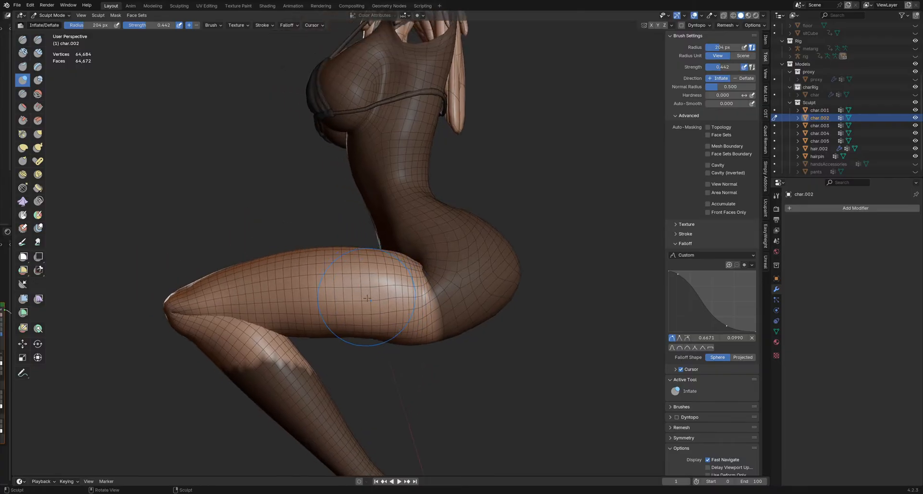
Step: Relax the mesh along the outer thigh with Slide Relax at a 204 px radius and strength 0.590
{"action": "key", "text": "shift+r"}
{"action": "left_click_drag", "start_coordinate": [366, 303], "coordinate": [356, 300], "text": "shift"}
{"action": "left_click_drag", "start_coordinate": [374, 298], "coordinate": [361, 297], "text": "shift"}
{"action": "left_click_drag", "start_coordinate": [372, 296], "coordinate": [342, 300], "text": "shift"}
{"action": "left_click_drag", "start_coordinate": [340, 301], "coordinate": [333, 299]}
{"action": "left_click_drag", "start_coordinate": [396, 291], "coordinate": [388, 294]}
{"action": "left_click_drag", "start_coordinate": [388, 295], "coordinate": [354, 299]}
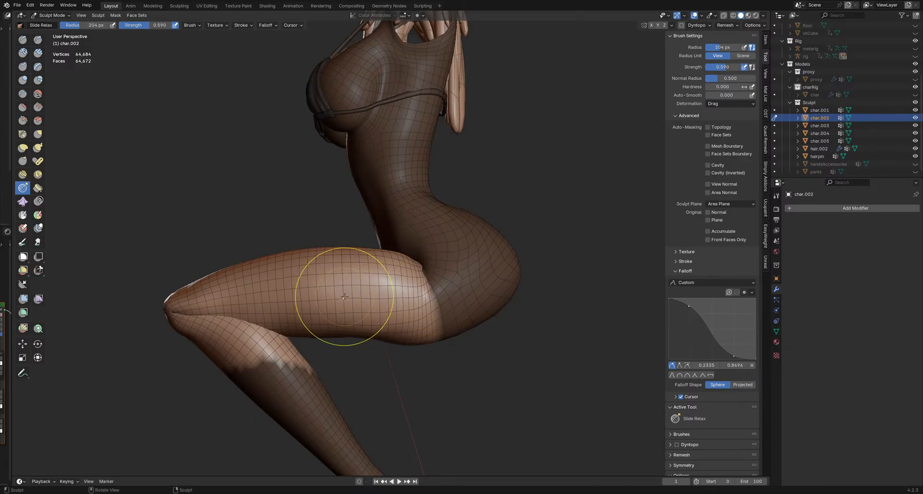
Step: Reduce the Slide Relax radius to 153 px and strength to 0.350, and relax the outer thigh's middle
{"action": "key", "text": "f"}
{"action": "left_click", "coordinate": [356, 283]}
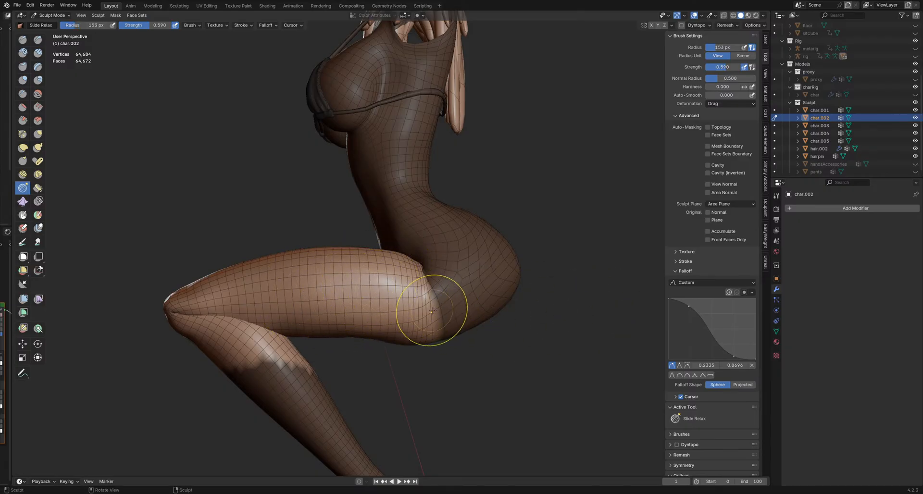
{"action": "key", "text": "shift+f"}
{"action": "left_click", "coordinate": [379, 280]}
{"action": "mouse_move", "coordinate": [379, 279]}
{"action": "left_mouse_down"}
{"action": "mouse_move", "coordinate": [399, 291]}
{"action": "mouse_move", "coordinate": [365, 296]}
{"action": "left_mouse_up"}
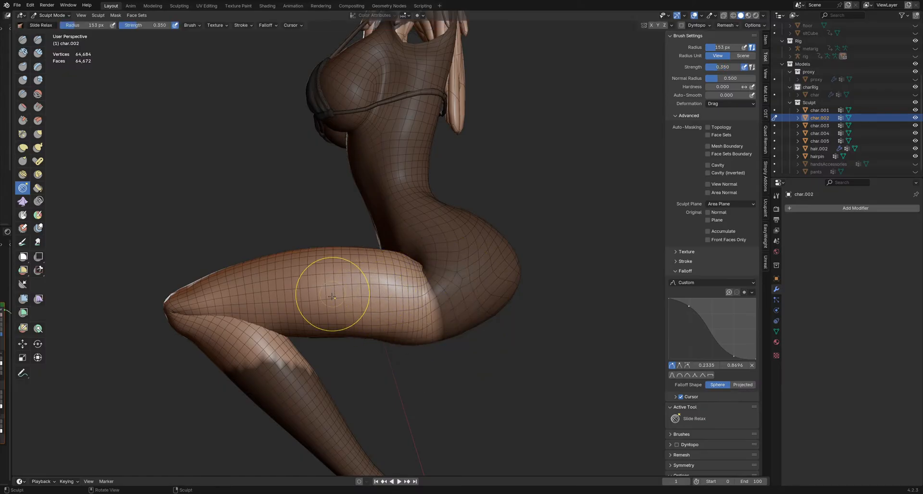
Step: Try Slide Relax strength 0.295, check its stroke spacing, and relax the outer thigh at strength 0.605
{"action": "key", "text": "shift+f"}
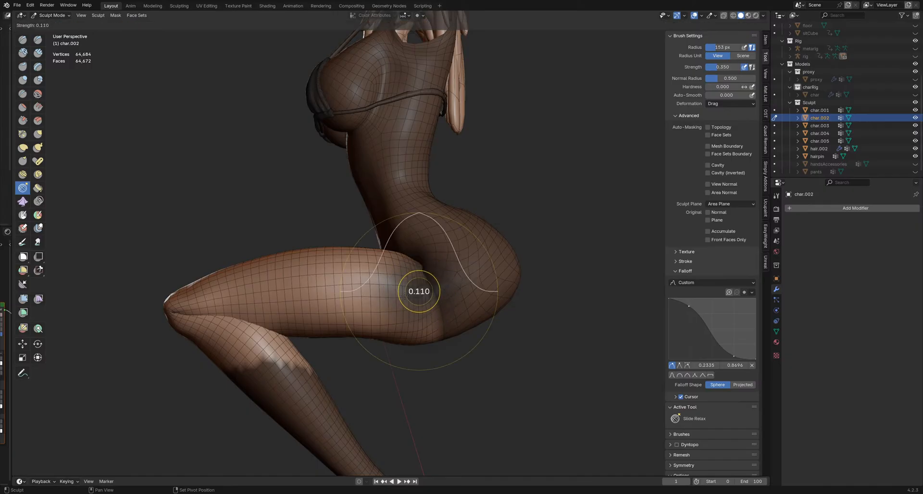
{"action": "left_click", "coordinate": [451, 291]}
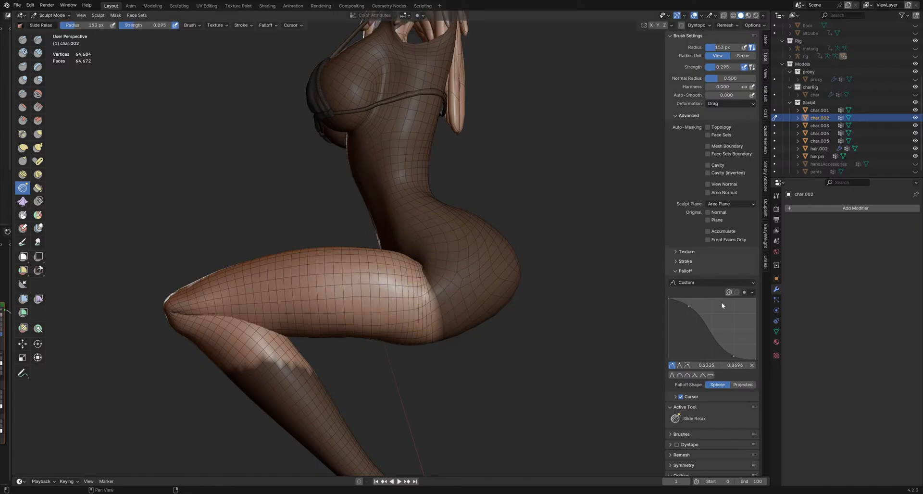
{"action": "left_click", "coordinate": [695, 264]}
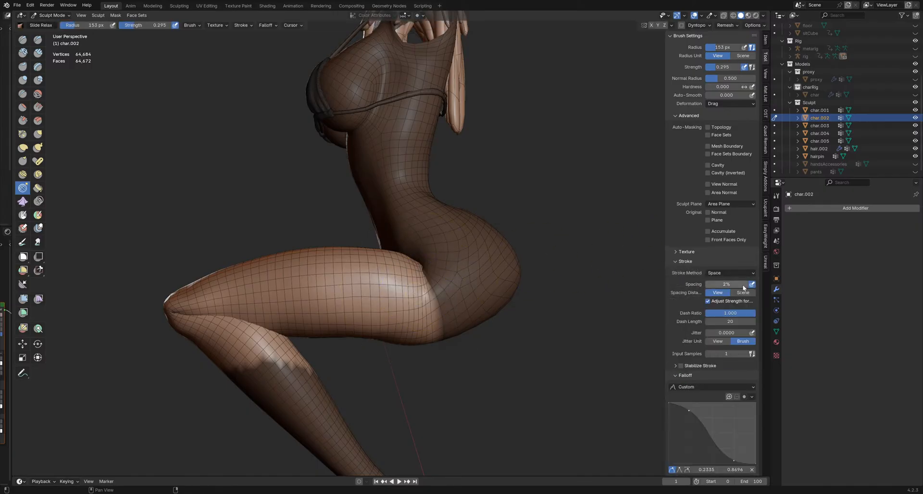
{"action": "left_click", "coordinate": [685, 261]}
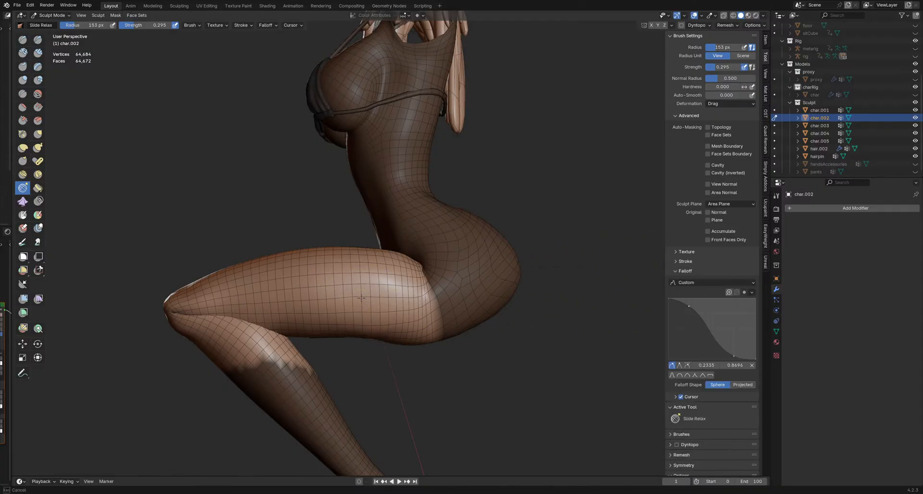
{"action": "key", "text": "shift+f"}
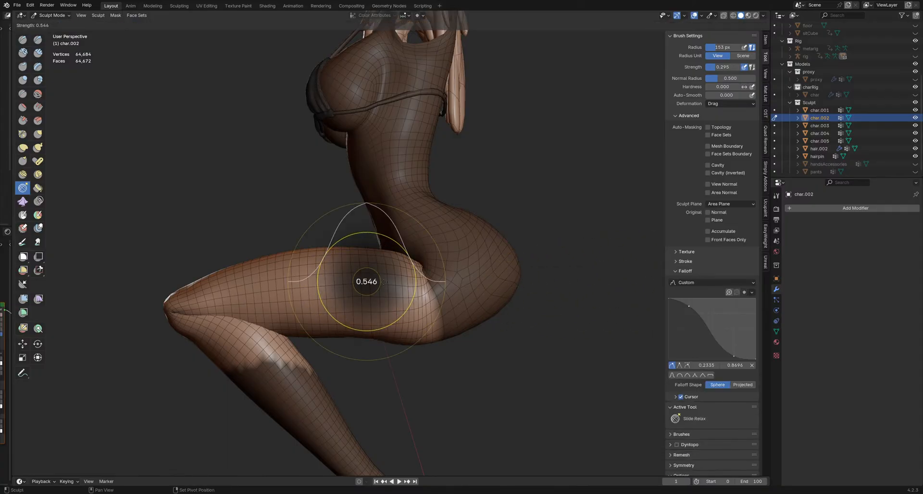
{"action": "left_click", "coordinate": [339, 293]}
{"action": "mouse_move", "coordinate": [342, 294]}
{"action": "left_mouse_down"}
{"action": "mouse_move", "coordinate": [426, 299]}
{"action": "mouse_move", "coordinate": [357, 287]}
{"action": "left_mouse_up"}
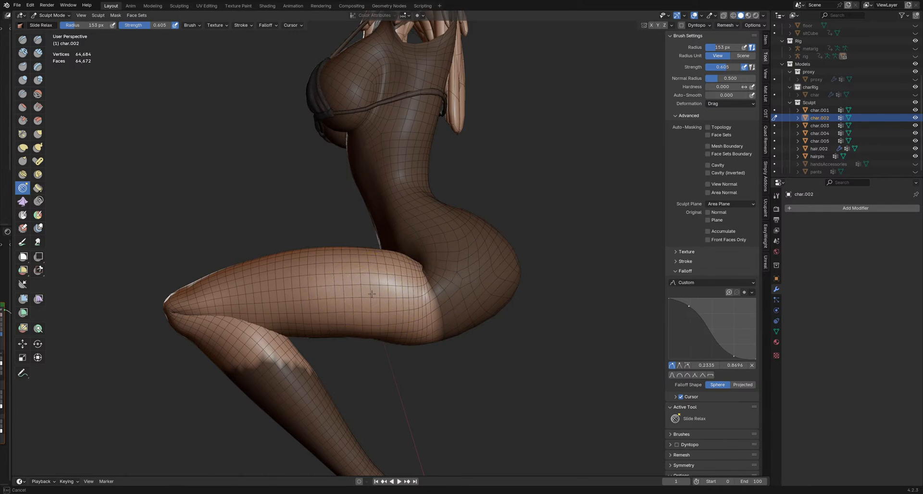
Step: Set the Slide Relax strength to 0.624 and relax the outer upper thigh beside the hip seam
{"action": "mouse_move", "coordinate": [356, 287]}
{"action": "middle_mouse_down"}
{"action": "mouse_move", "coordinate": [457, 299]}
{"action": "mouse_move", "coordinate": [272, 305]}
{"action": "mouse_move", "coordinate": [448, 314]}
{"action": "mouse_move", "coordinate": [377, 315]}
{"action": "mouse_move", "coordinate": [449, 306]}
{"action": "middle_mouse_up"}
{"action": "key", "text": "shift+f"}
{"action": "left_click", "coordinate": [410, 297]}
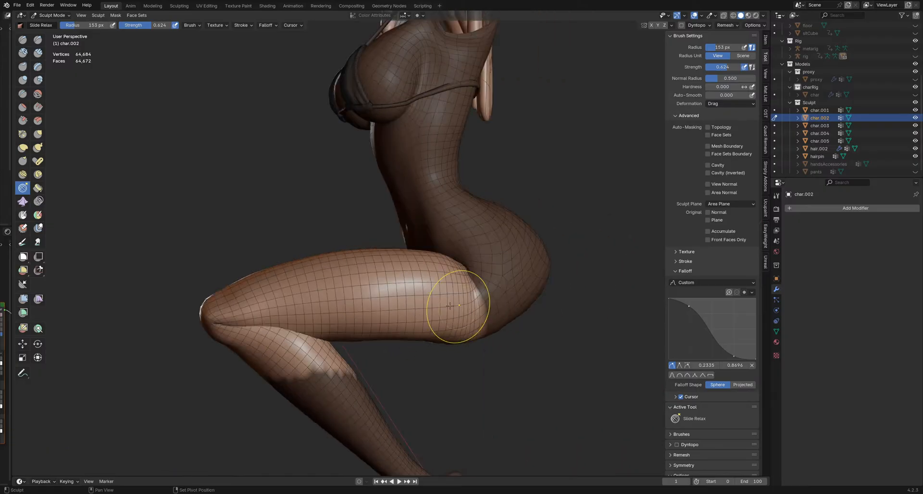
{"action": "middle_click_drag", "start_coordinate": [426, 277], "coordinate": [332, 310]}
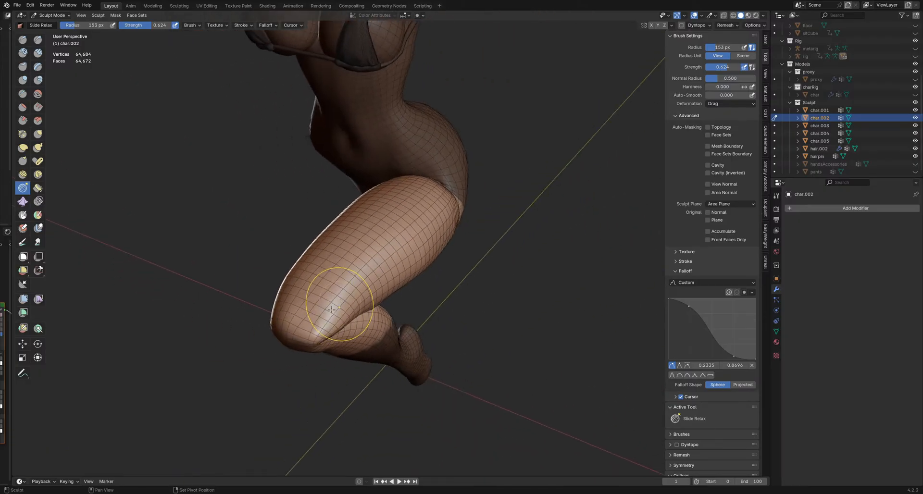
Step: Set the Slide Relax radius to 131 px and relax the outer thigh from the hip towards the knee
{"action": "key", "text": "f"}
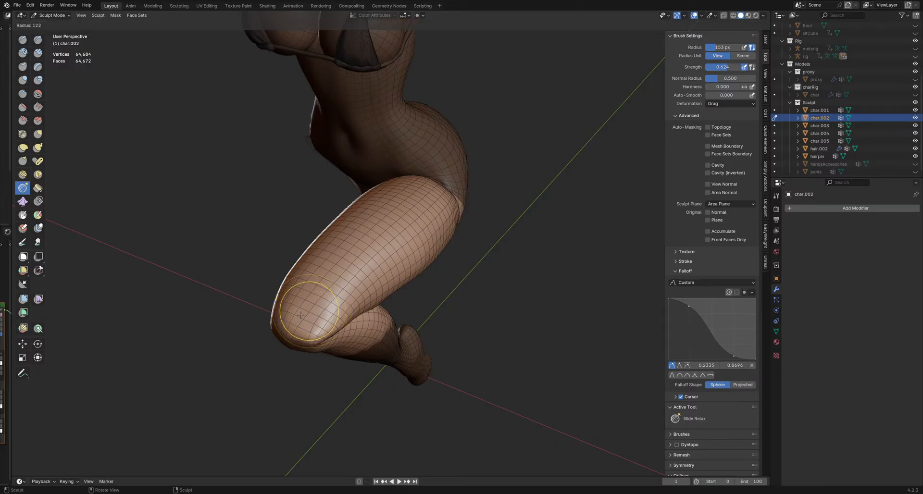
{"action": "middle_click_drag", "start_coordinate": [324, 289], "coordinate": [483, 296]}
{"action": "key", "text": "f"}
{"action": "left_click", "coordinate": [474, 294]}
{"action": "left_click_drag", "start_coordinate": [459, 297], "coordinate": [420, 300]}
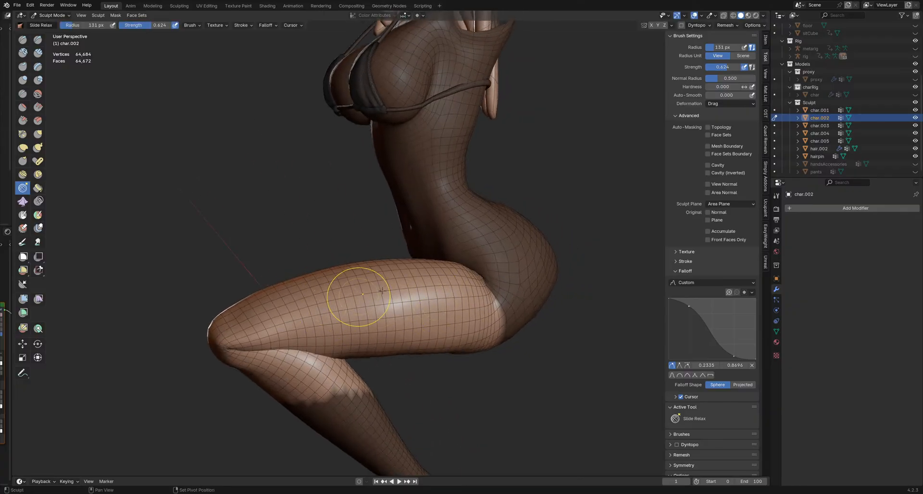
Step: Relax the inner thigh's mesh from the groin to the knee with Slide Relax at a 183 px radius and strength 0.624
{"action": "mouse_move", "coordinate": [305, 371]}
{"action": "middle_mouse_down"}
{"action": "mouse_move", "coordinate": [439, 336]}
{"action": "mouse_move", "coordinate": [414, 315]}
{"action": "mouse_move", "coordinate": [400, 328]}
{"action": "mouse_move", "coordinate": [395, 308]}
{"action": "mouse_move", "coordinate": [433, 295]}
{"action": "middle_mouse_up"}
{"action": "key", "text": "g"}
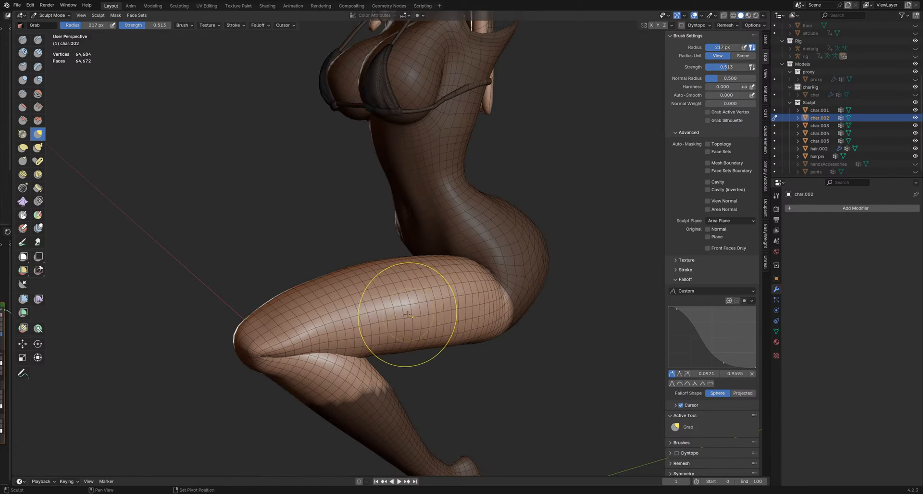
{"action": "key", "text": "shift+r"}
{"action": "mouse_move", "coordinate": [420, 317]}
{"action": "middle_mouse_down"}
{"action": "mouse_move", "coordinate": [442, 310]}
{"action": "mouse_move", "coordinate": [451, 327]}
{"action": "mouse_move", "coordinate": [486, 324]}
{"action": "mouse_move", "coordinate": [457, 308]}
{"action": "mouse_move", "coordinate": [367, 361]}
{"action": "mouse_move", "coordinate": [354, 332]}
{"action": "middle_mouse_up"}
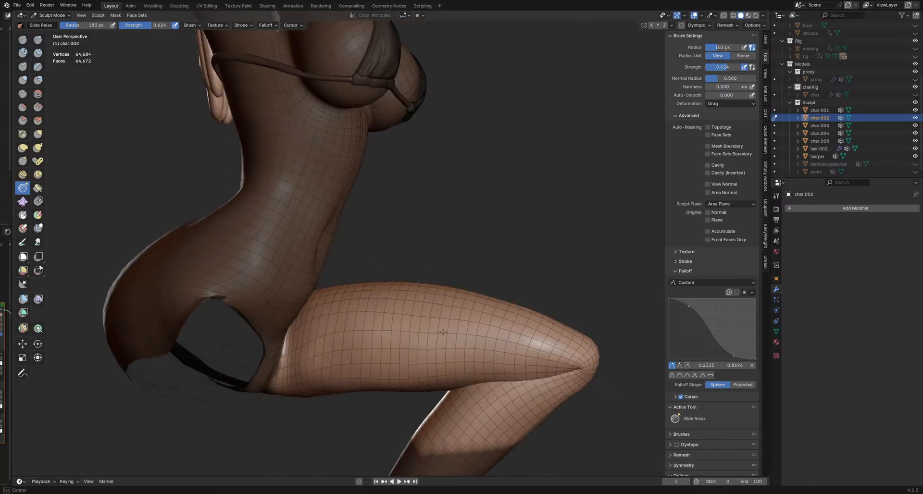
{"action": "middle_click_drag", "start_coordinate": [439, 327], "coordinate": [419, 337]}
{"action": "mouse_move", "coordinate": [399, 329]}
{"action": "left_mouse_down", "text": "shift"}
{"action": "mouse_move", "coordinate": [342, 323]}
{"action": "mouse_move", "coordinate": [288, 353]}
{"action": "mouse_move", "coordinate": [482, 342]}
{"action": "left_mouse_up", "text": "shift"}
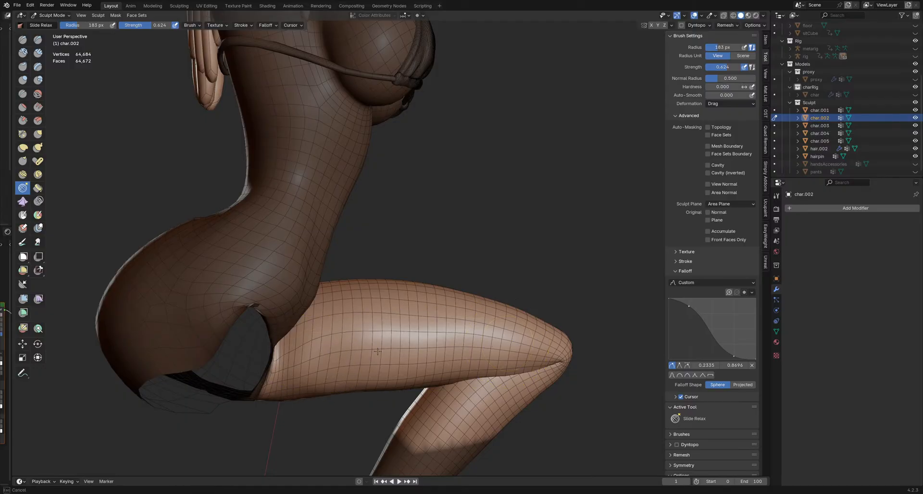
{"action": "middle_click_drag", "start_coordinate": [492, 344], "coordinate": [457, 350]}
{"action": "mouse_move", "coordinate": [307, 349]}
{"action": "left_mouse_down", "text": "shift"}
{"action": "mouse_move", "coordinate": [422, 347]}
{"action": "mouse_move", "coordinate": [419, 368]}
{"action": "mouse_move", "coordinate": [471, 367]}
{"action": "left_mouse_up", "text": "shift"}
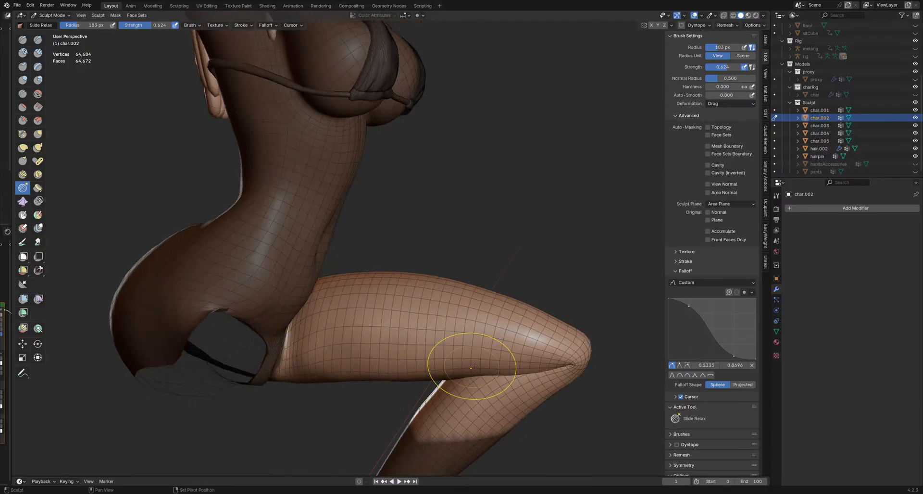
{"action": "mouse_move", "coordinate": [426, 371]}
{"action": "middle_mouse_down"}
{"action": "mouse_move", "coordinate": [449, 350]}
{"action": "mouse_move", "coordinate": [443, 366]}
{"action": "middle_mouse_up"}
Step: Inflate the inner thigh near the knee at a 183 px radius and strength 0.442, and save the file
{"action": "key", "text": "i"}
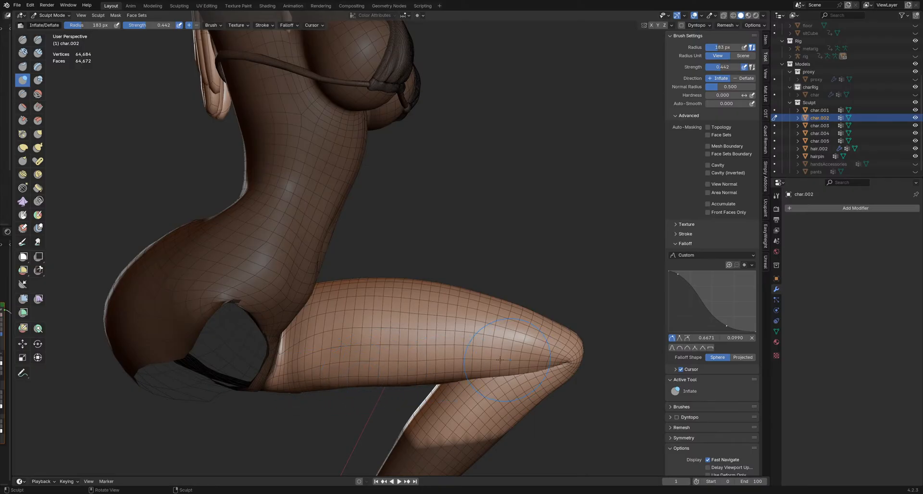
{"action": "mouse_move", "coordinate": [500, 360]}
{"action": "middle_mouse_down"}
{"action": "mouse_move", "coordinate": [440, 375]}
{"action": "mouse_move", "coordinate": [449, 336]}
{"action": "mouse_move", "coordinate": [429, 302]}
{"action": "mouse_move", "coordinate": [411, 342]}
{"action": "mouse_move", "coordinate": [409, 307]}
{"action": "middle_mouse_up"}
{"action": "key", "text": "ctrl+s"}
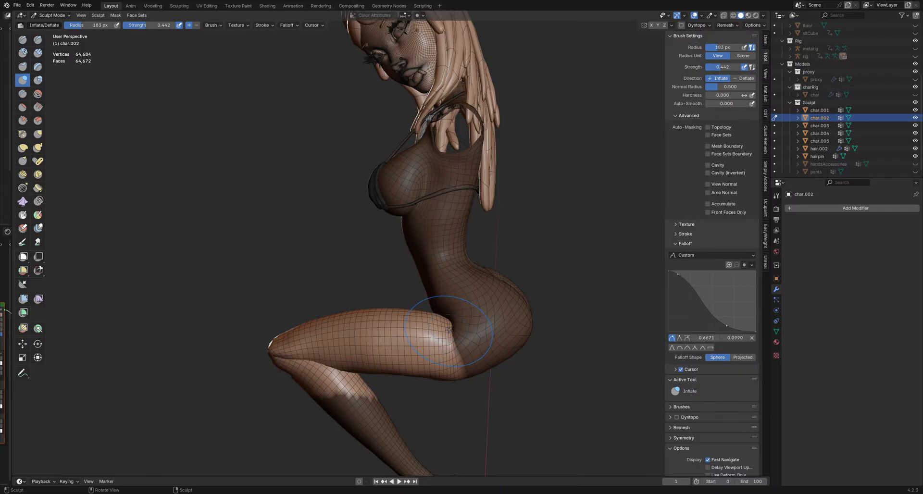
Step: Save the file with the mask cleared and the viewport overlays hidden
{"action": "mouse_move", "coordinate": [449, 331]}
{"action": "middle_mouse_down"}
{"action": "mouse_move", "coordinate": [513, 336]}
{"action": "mouse_move", "coordinate": [296, 381]}
{"action": "mouse_move", "coordinate": [428, 349]}
{"action": "middle_mouse_up"}
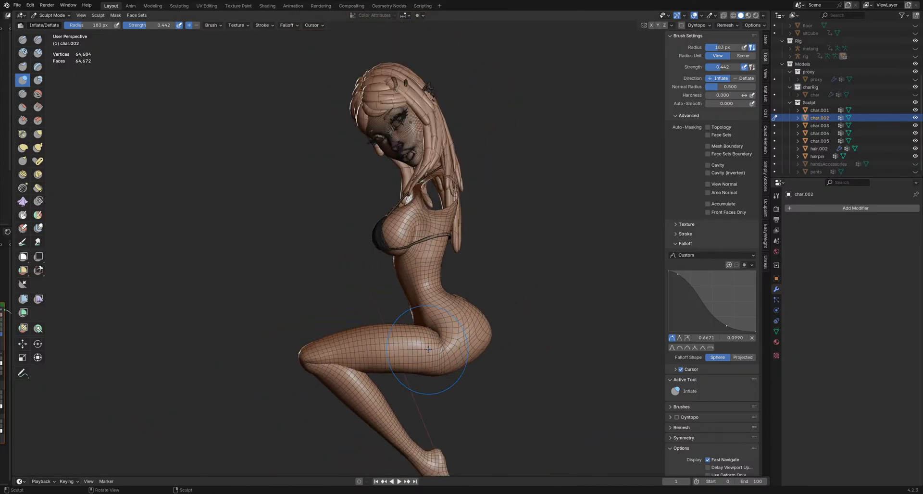
{"action": "key", "text": "shift+alt+z"}
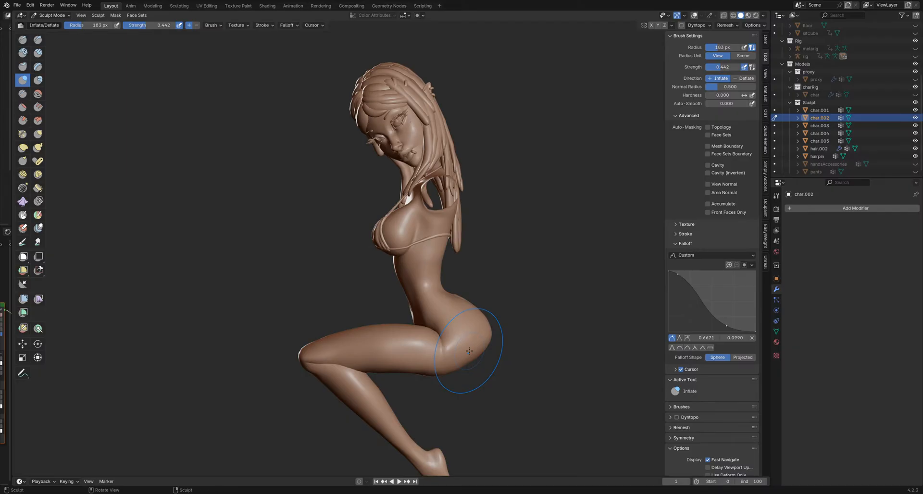
{"action": "key", "text": "ctrl+s"}
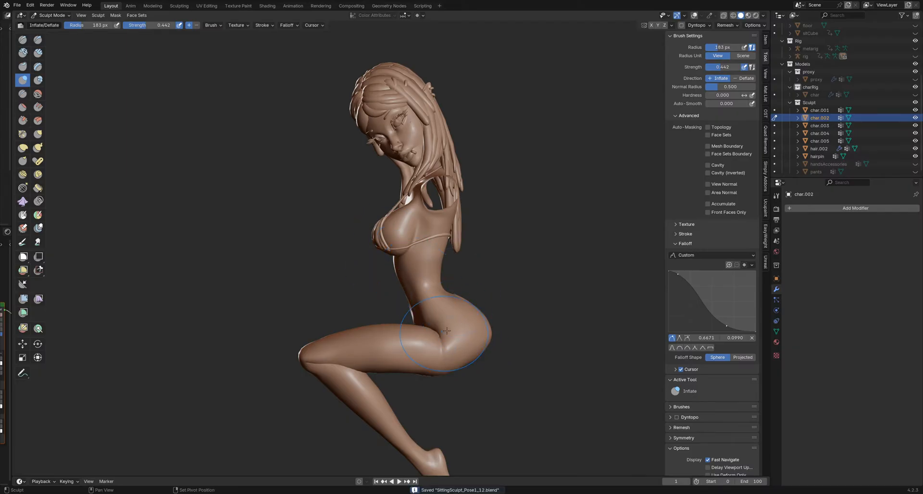
Step: Adjust the buttock's lower contour with Grab at a 199 px radius and strength 0.513, and save the file
{"action": "middle_click_drag", "start_coordinate": [446, 330], "coordinate": [435, 334]}
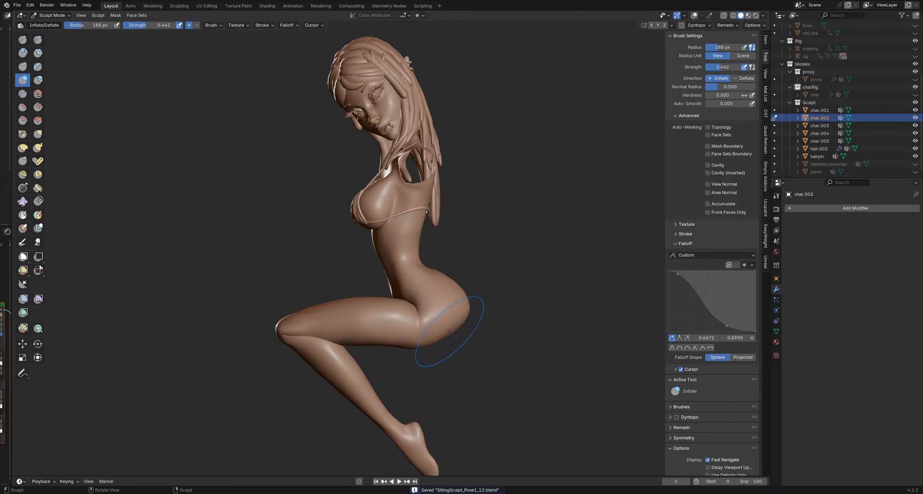
{"action": "key", "text": "g"}
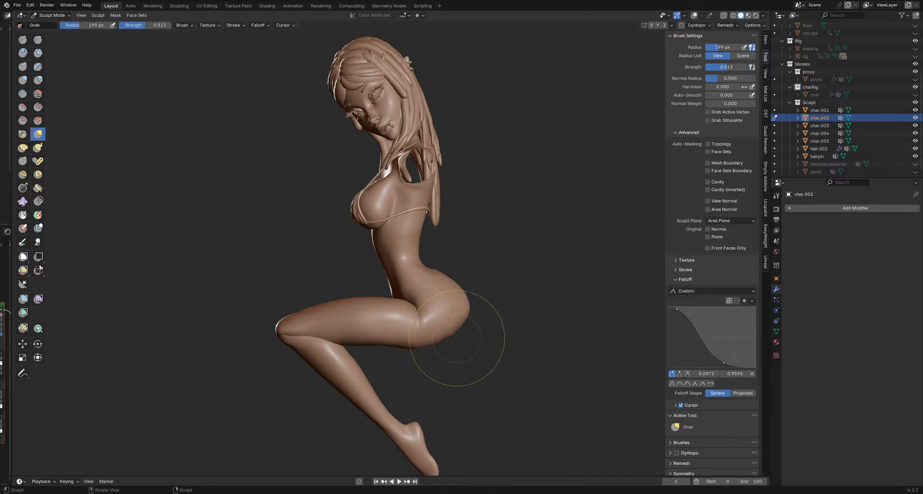
{"action": "middle_click_drag", "start_coordinate": [518, 334], "coordinate": [511, 326], "text": "shift"}
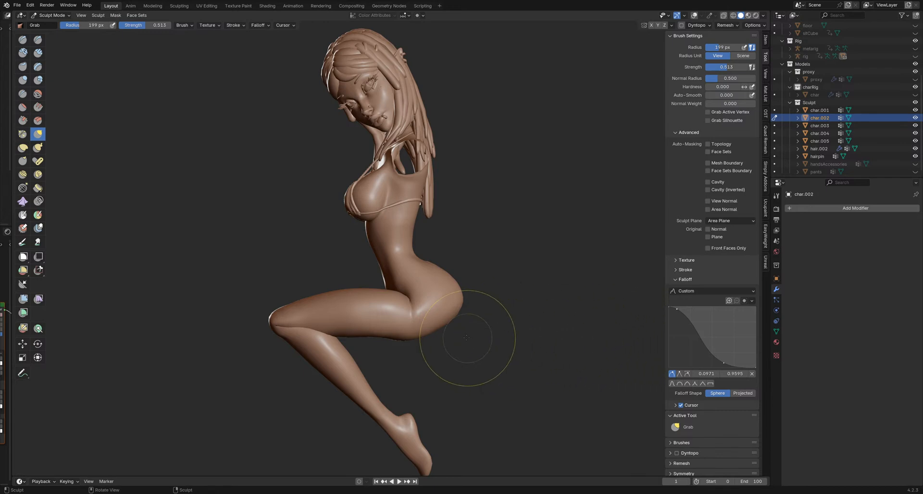
{"action": "mouse_move", "coordinate": [438, 329]}
{"action": "middle_mouse_down"}
{"action": "mouse_move", "coordinate": [444, 338]}
{"action": "mouse_move", "coordinate": [449, 330]}
{"action": "middle_mouse_up"}
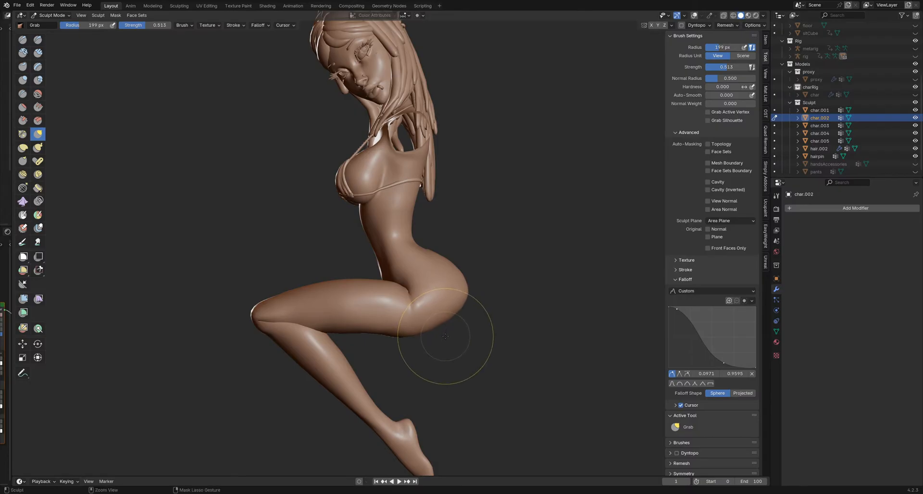
{"action": "key", "text": "ctrl+s"}
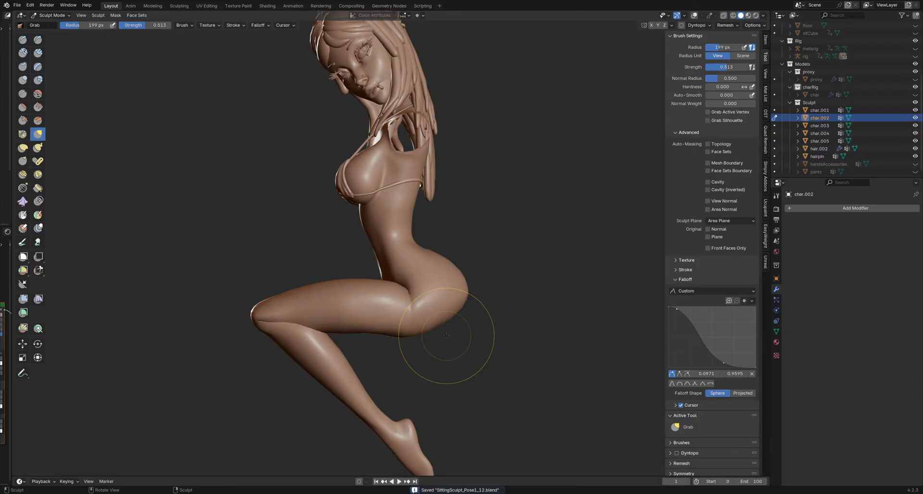
Step: Refine the buttock's lower contour with Grab at radii between 217 and 194 px and strength 0.513
{"action": "middle_click_drag", "start_coordinate": [440, 327], "coordinate": [441, 328]}
{"action": "key", "text": "f"}
{"action": "left_click", "coordinate": [445, 327]}
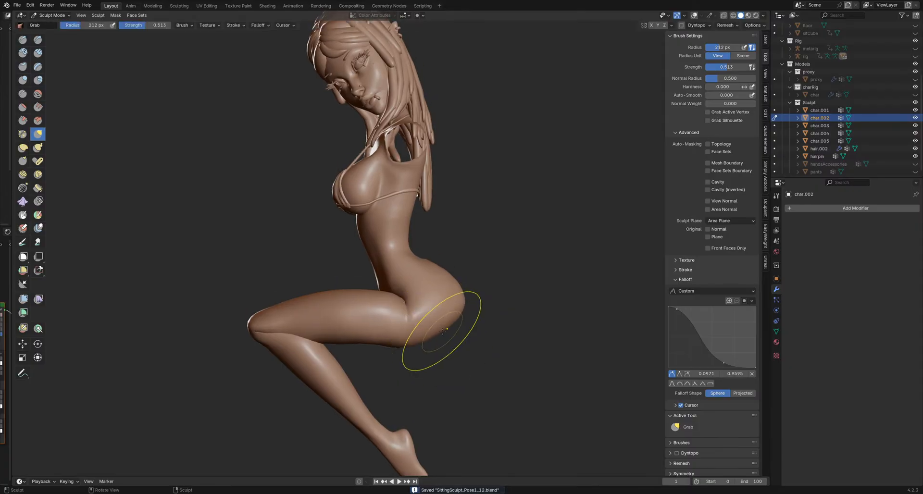
{"action": "middle_click_drag", "start_coordinate": [443, 330], "coordinate": [438, 335]}
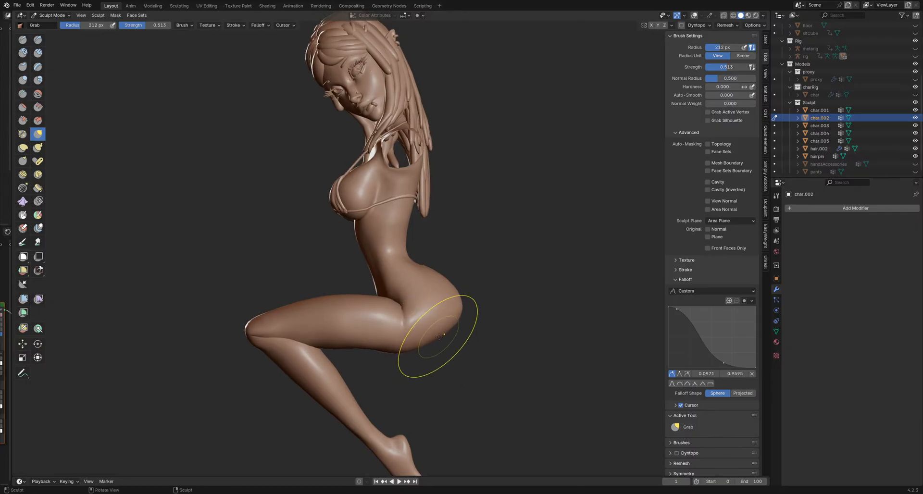
{"action": "key", "text": "f"}
{"action": "left_click", "coordinate": [440, 336]}
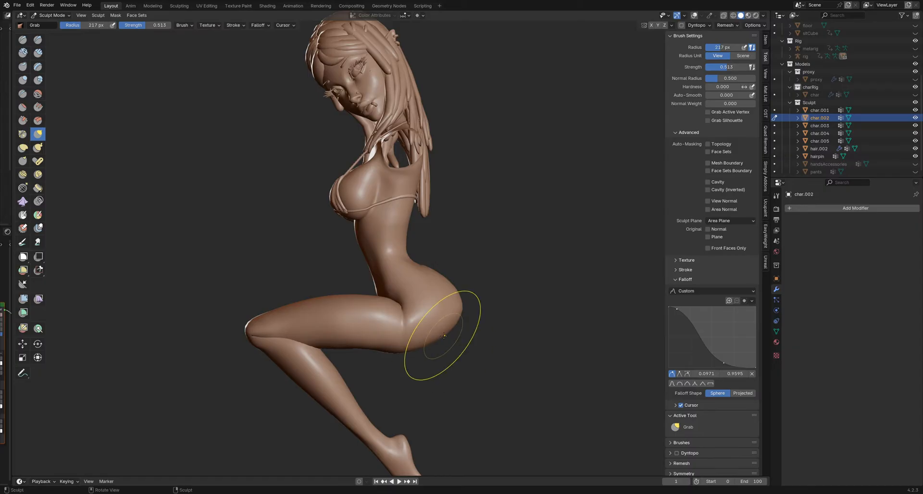
{"action": "key", "text": "f"}
{"action": "left_click", "coordinate": [439, 336]}
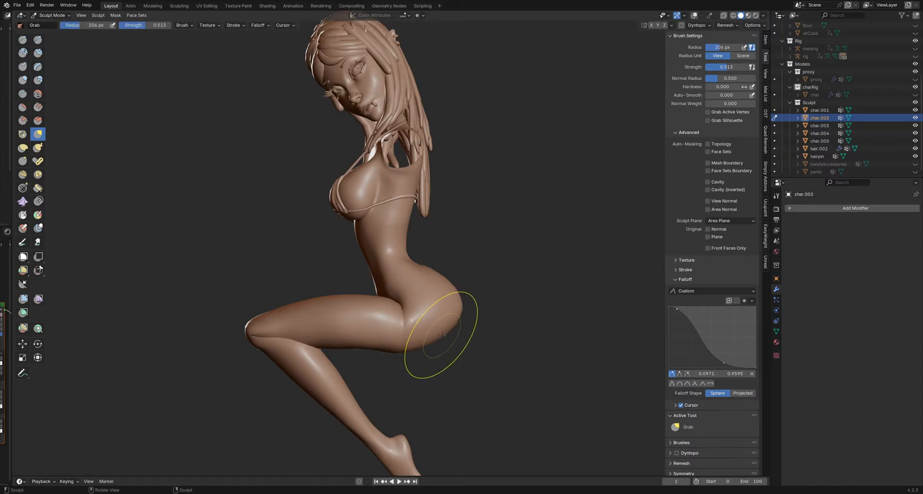
{"action": "key", "text": "f"}
{"action": "left_click", "coordinate": [451, 328]}
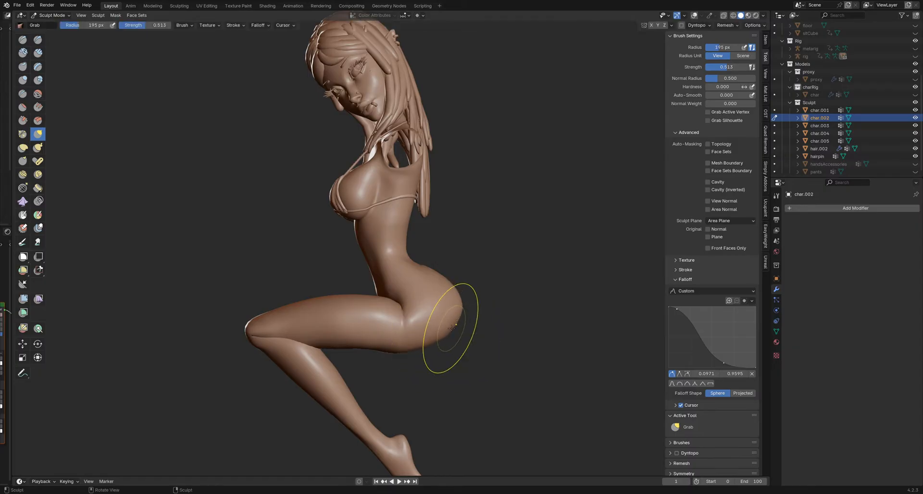
{"action": "left_click_drag", "start_coordinate": [453, 327], "coordinate": [454, 330]}
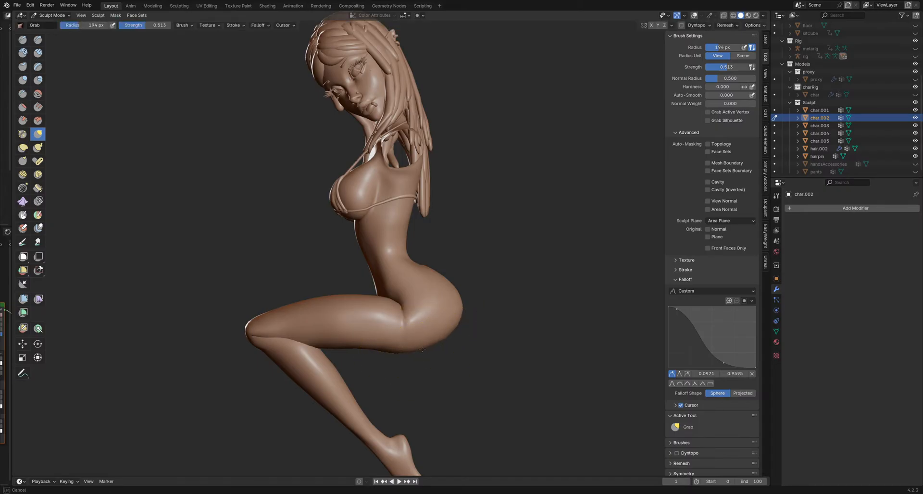
Step: Adjust the thigh's underside with Grab, changing the falloff shape to Projected and the radius to between 173 and 190 px
{"action": "middle_click_drag", "start_coordinate": [400, 352], "coordinate": [360, 355]}
{"action": "key", "text": "f"}
{"action": "left_click", "coordinate": [360, 354]}
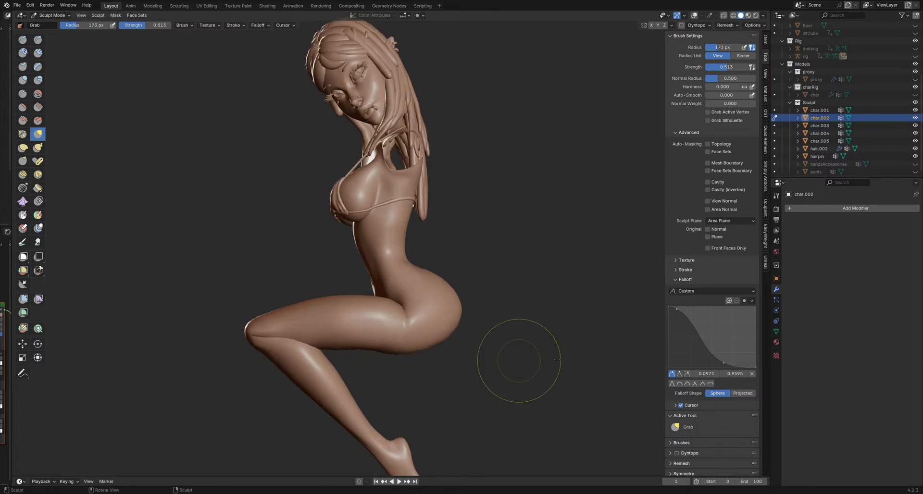
{"action": "left_click", "coordinate": [743, 393]}
{"action": "key", "text": "f"}
{"action": "left_click", "coordinate": [371, 357]}
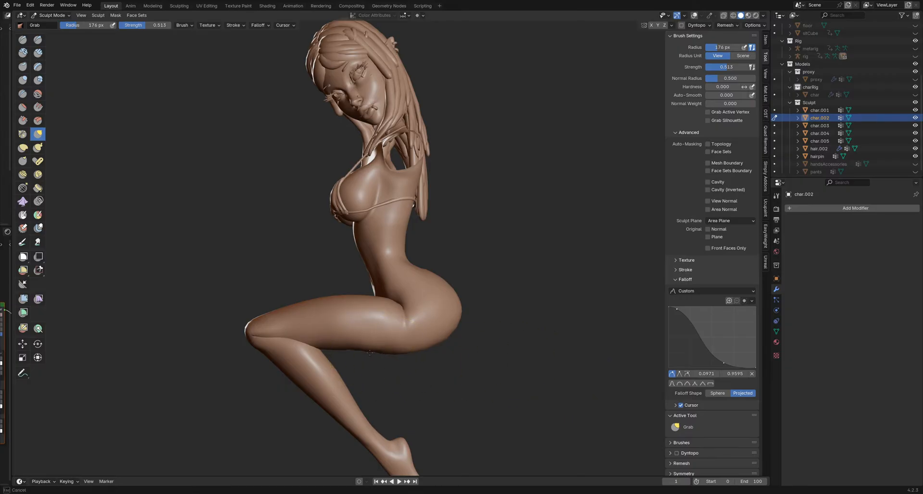
{"action": "key", "text": "f"}
{"action": "left_click", "coordinate": [367, 354]}
{"action": "left_click", "coordinate": [354, 350]}
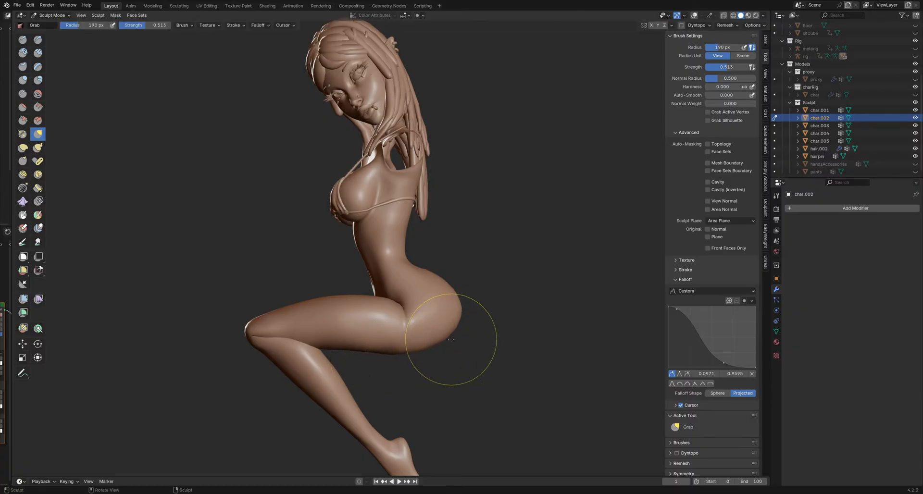
Step: Reshape the buttock's rear and lower silhouette with projected Grab at radii of 261, 228 and 265 px
{"action": "middle_click_drag", "start_coordinate": [450, 342], "coordinate": [478, 322]}
{"action": "key", "text": "f"}
{"action": "left_click", "coordinate": [497, 312]}
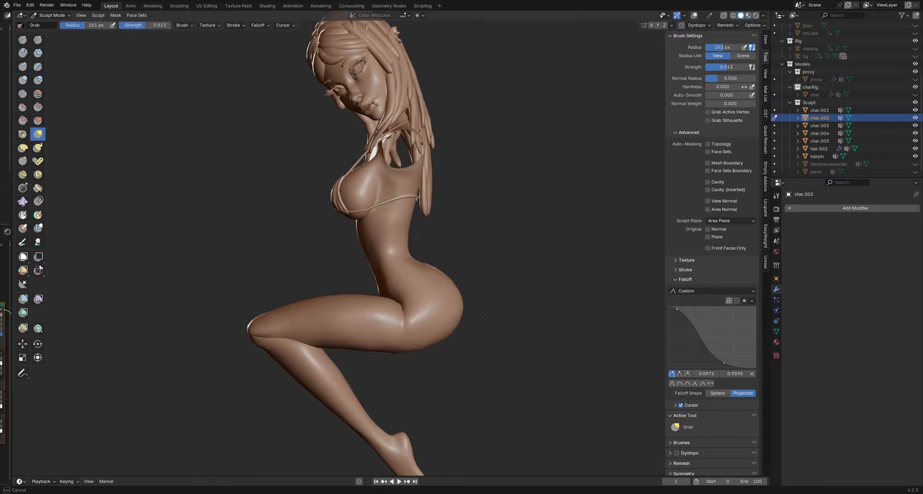
{"action": "middle_click_drag", "start_coordinate": [482, 315], "coordinate": [436, 354]}
{"action": "key", "text": "f"}
{"action": "left_click", "coordinate": [425, 360]}
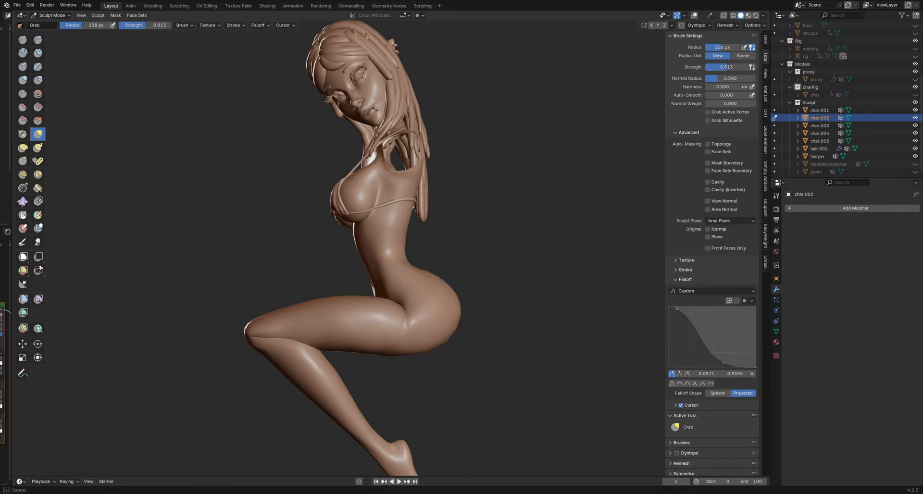
{"action": "middle_click_drag", "start_coordinate": [467, 331], "coordinate": [484, 301]}
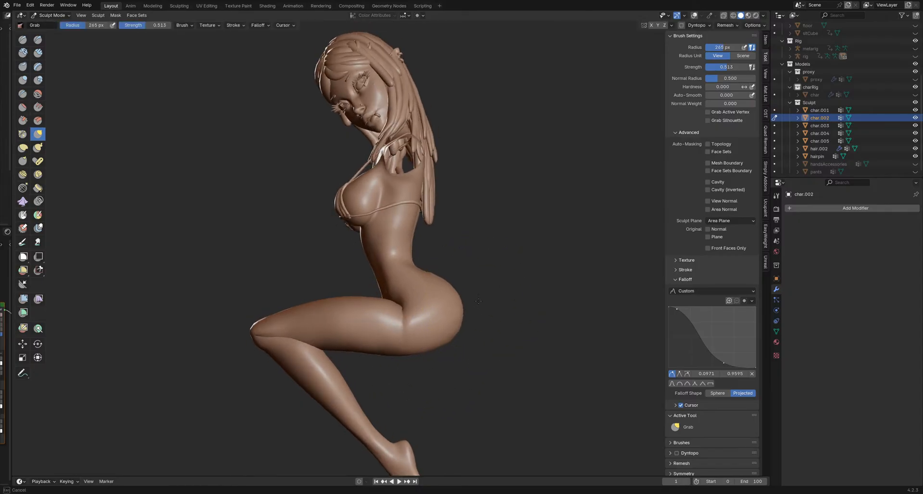
Step: Restore Grab's Sphere falloff and adjust the groin fold below the open hip at a 162 px radius
{"action": "mouse_move", "coordinate": [483, 327]}
{"action": "middle_mouse_down"}
{"action": "mouse_move", "coordinate": [433, 349]}
{"action": "mouse_move", "coordinate": [390, 335]}
{"action": "mouse_move", "coordinate": [395, 351]}
{"action": "mouse_move", "coordinate": [426, 330]}
{"action": "mouse_move", "coordinate": [358, 328]}
{"action": "middle_mouse_up"}
{"action": "key", "text": "f"}
{"action": "left_click", "coordinate": [380, 332]}
{"action": "scroll", "coordinate": [358, 328], "scroll_direction": "up", "scroll_amount": 5}
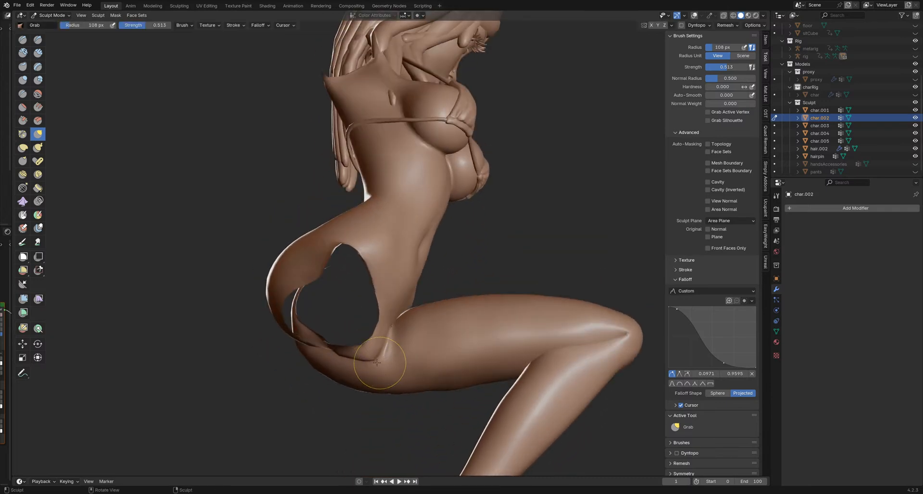
{"action": "middle_click_drag", "start_coordinate": [435, 369], "coordinate": [444, 369], "text": "shift"}
{"action": "key", "text": "f"}
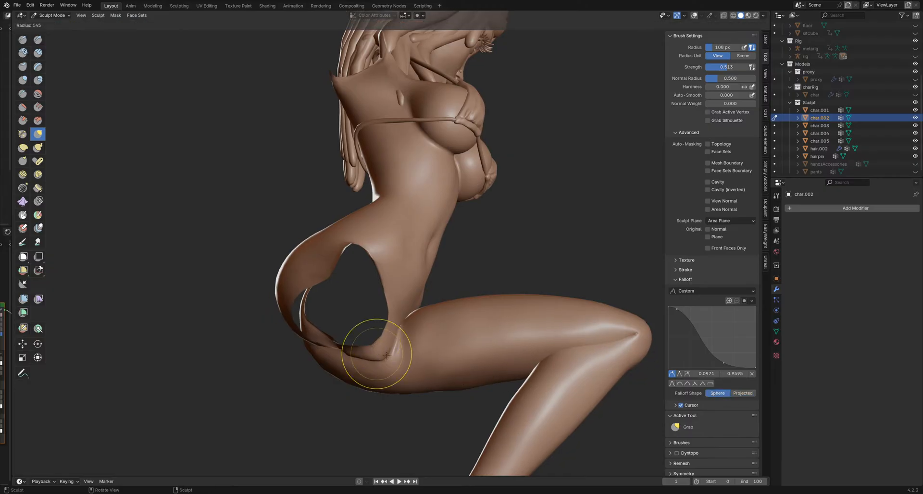
{"action": "left_click", "coordinate": [380, 363]}
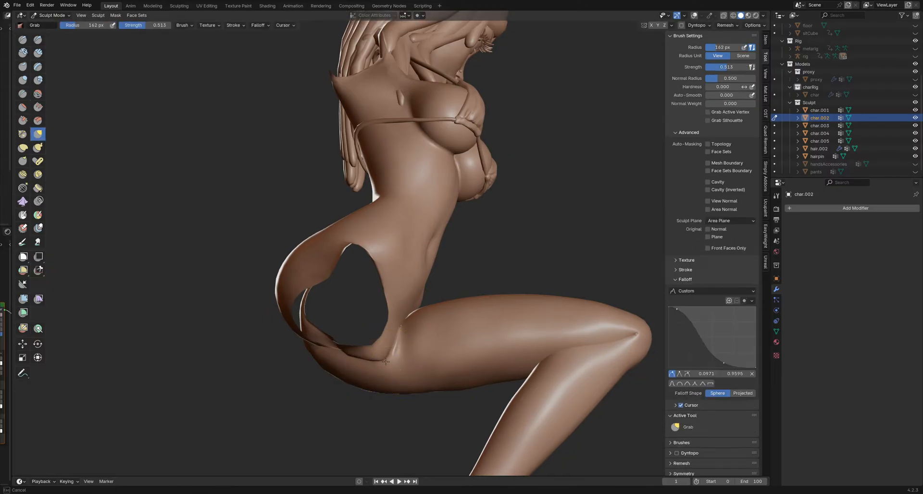
Step: Refine the mesh edge between the groin and the buttock's underside with Grab, reducing the radius to 130 px and below
{"action": "mouse_move", "coordinate": [385, 362]}
{"action": "middle_mouse_down"}
{"action": "mouse_move", "coordinate": [388, 353]}
{"action": "mouse_move", "coordinate": [406, 375]}
{"action": "mouse_move", "coordinate": [423, 367]}
{"action": "mouse_move", "coordinate": [412, 353]}
{"action": "mouse_move", "coordinate": [418, 360]}
{"action": "middle_mouse_up"}
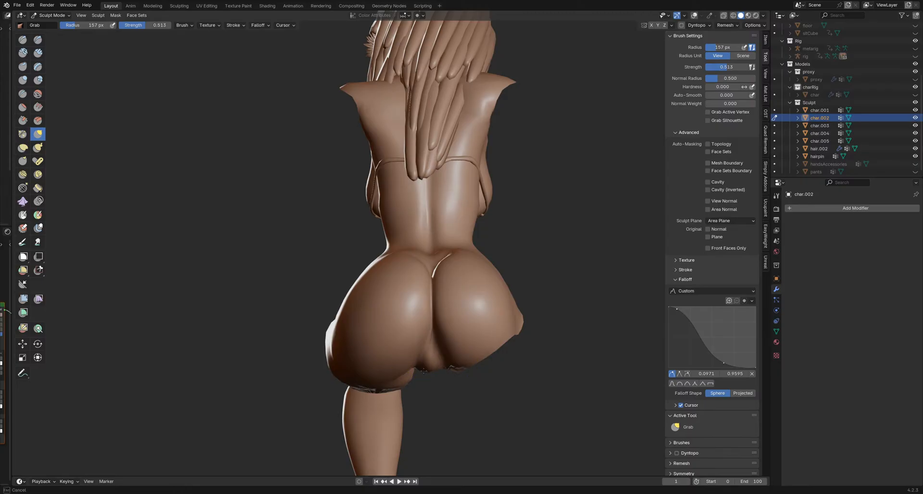
{"action": "mouse_move", "coordinate": [442, 366]}
{"action": "middle_mouse_down"}
{"action": "mouse_move", "coordinate": [503, 351]}
{"action": "mouse_move", "coordinate": [486, 362]}
{"action": "mouse_move", "coordinate": [492, 332]}
{"action": "mouse_move", "coordinate": [453, 347]}
{"action": "middle_mouse_up"}
{"action": "scroll", "coordinate": [457, 365], "scroll_direction": "up", "scroll_amount": 4}
{"action": "key", "text": "f"}
{"action": "left_click", "coordinate": [488, 352]}
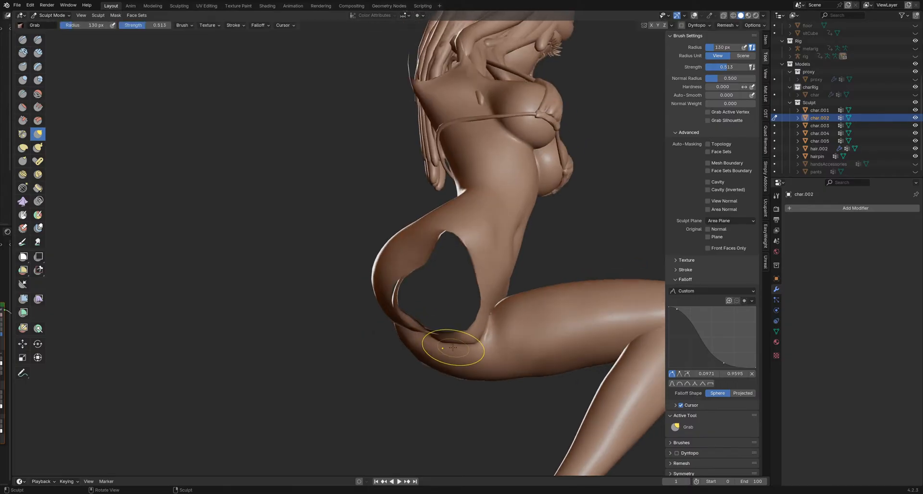
{"action": "key", "text": "f"}
{"action": "left_click", "coordinate": [460, 343]}
{"action": "key", "text": "f"}
{"action": "left_click", "coordinate": [457, 344]}
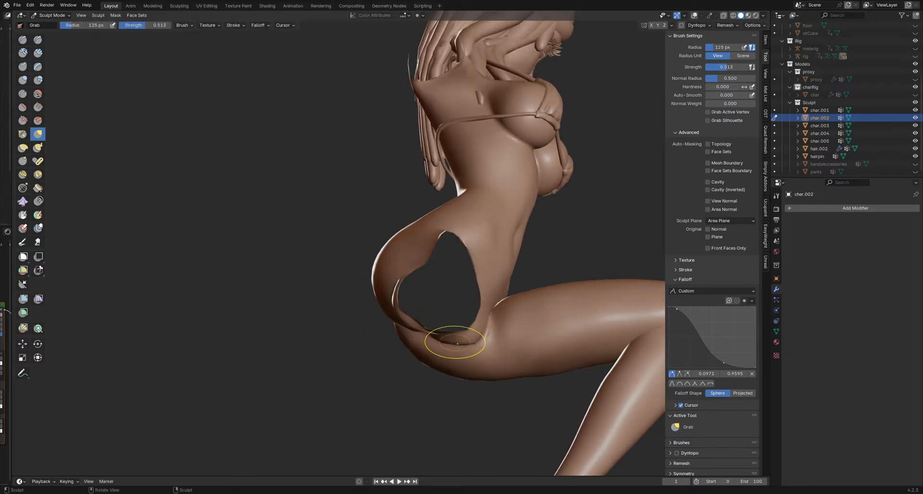
Step: Shape the inner buttock beside the crease from underneath with Grab at a 251 px radius and strength 0.513
{"action": "mouse_move", "coordinate": [475, 342]}
{"action": "middle_mouse_down"}
{"action": "mouse_move", "coordinate": [441, 341]}
{"action": "mouse_move", "coordinate": [455, 349]}
{"action": "mouse_move", "coordinate": [443, 330]}
{"action": "mouse_move", "coordinate": [446, 352]}
{"action": "mouse_move", "coordinate": [439, 340]}
{"action": "mouse_move", "coordinate": [474, 320]}
{"action": "mouse_move", "coordinate": [461, 289]}
{"action": "middle_mouse_up"}
{"action": "key", "text": "f"}
{"action": "left_click", "coordinate": [485, 319]}
{"action": "key", "text": "f"}
{"action": "left_click", "coordinate": [467, 293]}
{"action": "key", "text": "f"}
{"action": "left_click", "coordinate": [467, 289]}
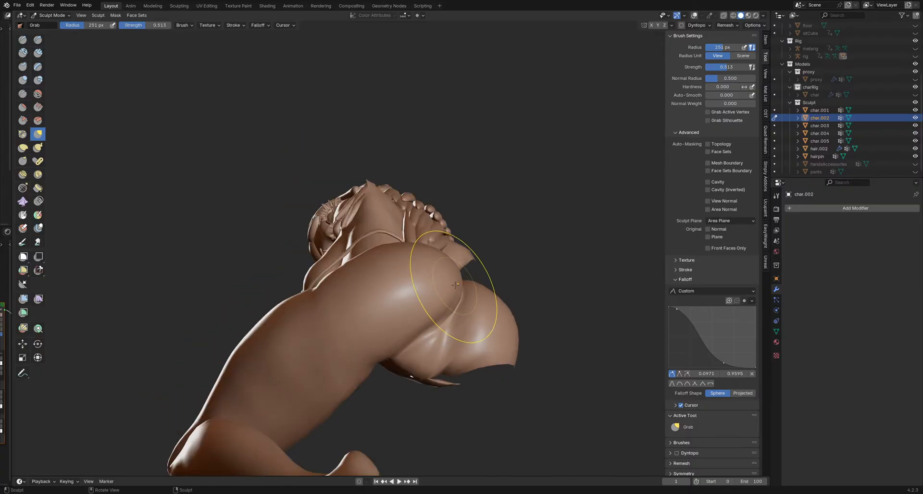
Step: Adjust the buttock's curve along the central crease with Grab at a 305 px radius, and save the file
{"action": "mouse_move", "coordinate": [461, 360]}
{"action": "middle_mouse_down"}
{"action": "mouse_move", "coordinate": [442, 312]}
{"action": "mouse_move", "coordinate": [431, 330]}
{"action": "mouse_move", "coordinate": [391, 340]}
{"action": "mouse_move", "coordinate": [406, 329]}
{"action": "mouse_move", "coordinate": [408, 346]}
{"action": "middle_mouse_up"}
{"action": "key", "text": "f"}
{"action": "left_click", "coordinate": [401, 337]}
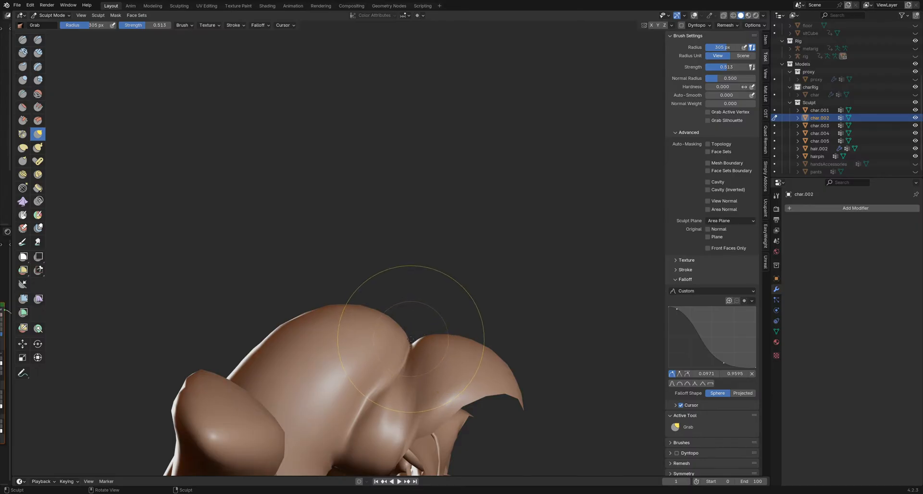
{"action": "mouse_move", "coordinate": [410, 340]}
{"action": "middle_mouse_down"}
{"action": "mouse_move", "coordinate": [430, 345]}
{"action": "mouse_move", "coordinate": [408, 332]}
{"action": "middle_mouse_up"}
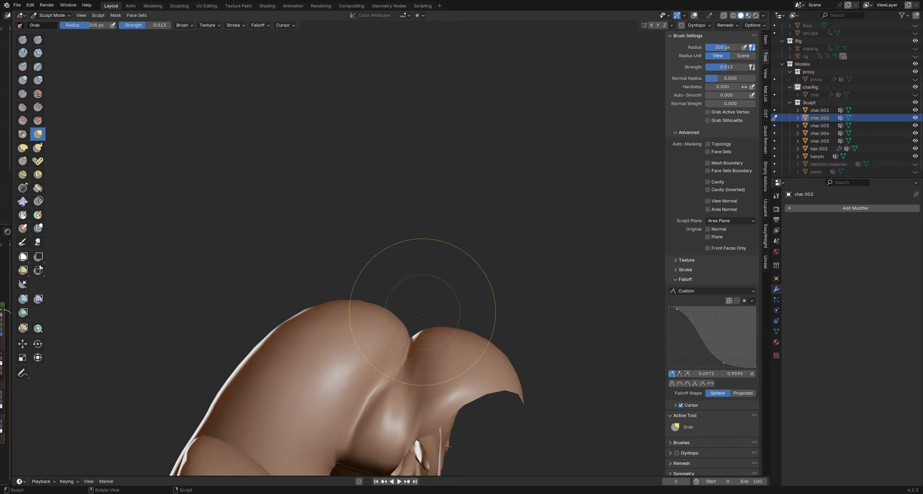
{"action": "middle_click_drag", "start_coordinate": [422, 307], "coordinate": [404, 320]}
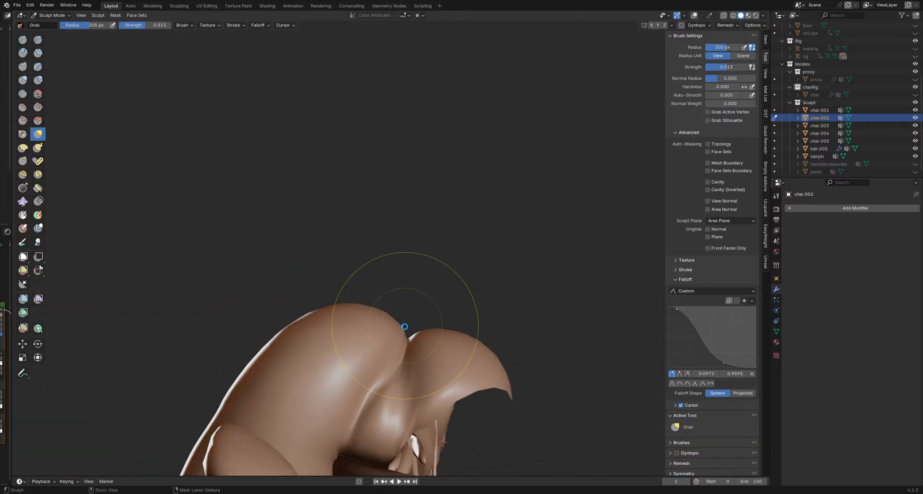
{"action": "key", "text": "ctrl+s"}
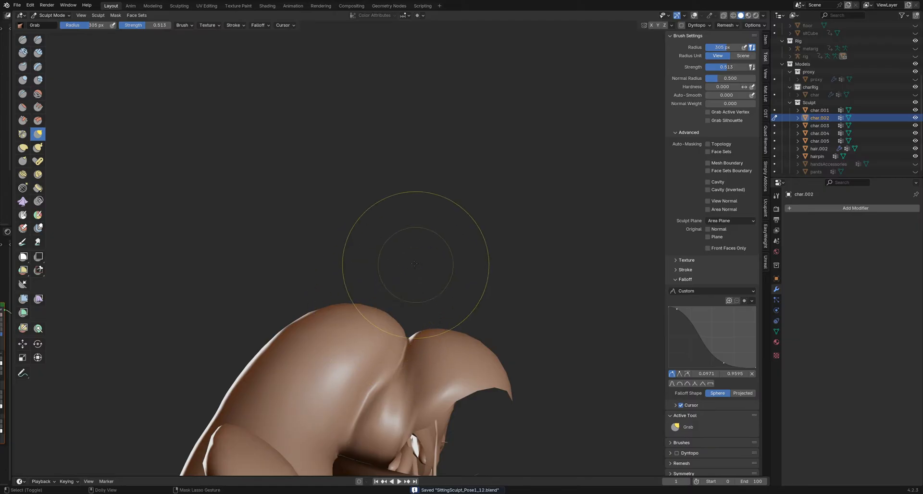
Step: Turn on X-ray and examine the hip, thigh and buttock mesh with and without the wireframe overlays
{"action": "middle_click_drag", "start_coordinate": [399, 287], "coordinate": [398, 323]}
{"action": "middle_click_drag", "start_coordinate": [258, 309], "coordinate": [401, 224]}
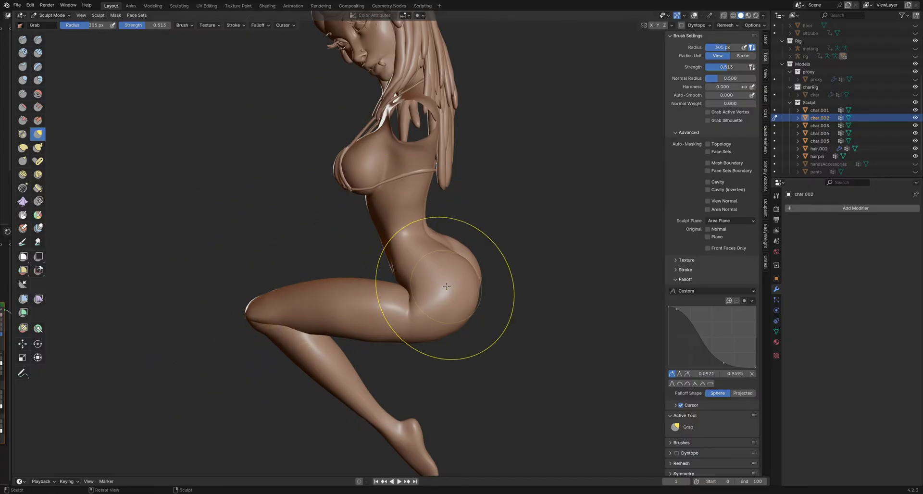
{"action": "key", "text": "shift+alt+z"}
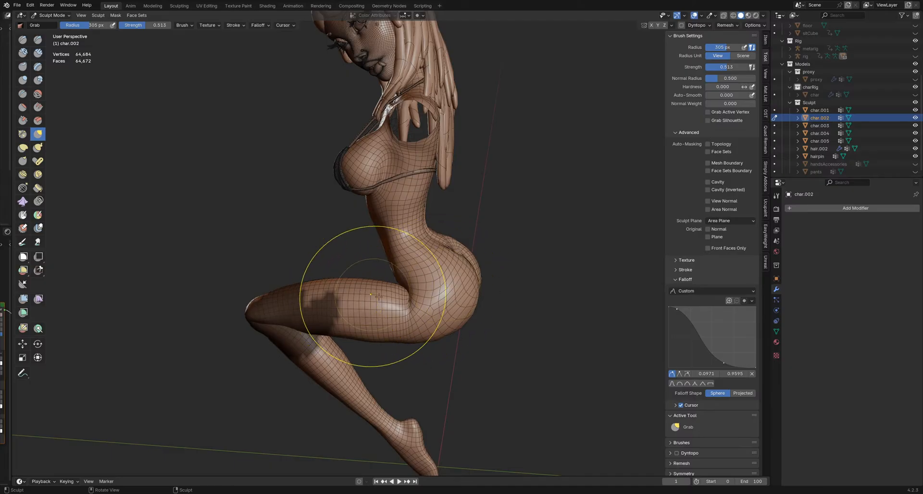
{"action": "middle_click_drag", "start_coordinate": [350, 289], "coordinate": [416, 309]}
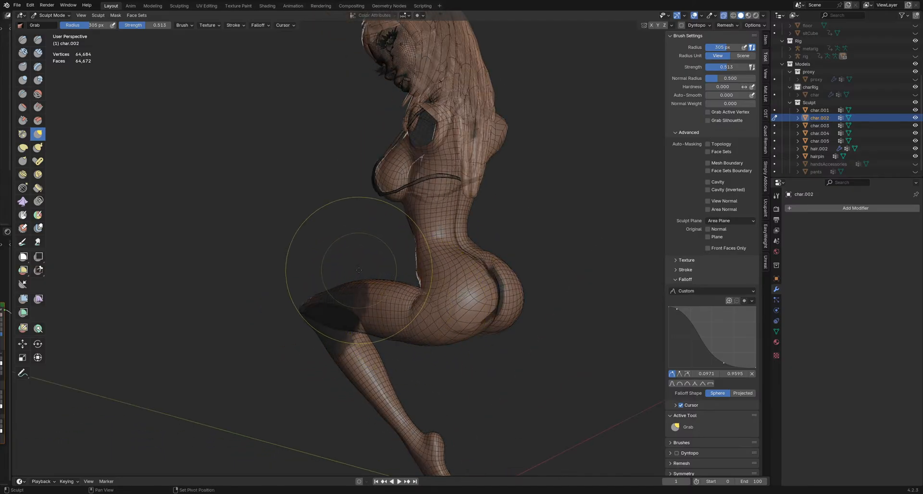
{"action": "scroll", "coordinate": [370, 289], "scroll_direction": "up", "scroll_amount": 4}
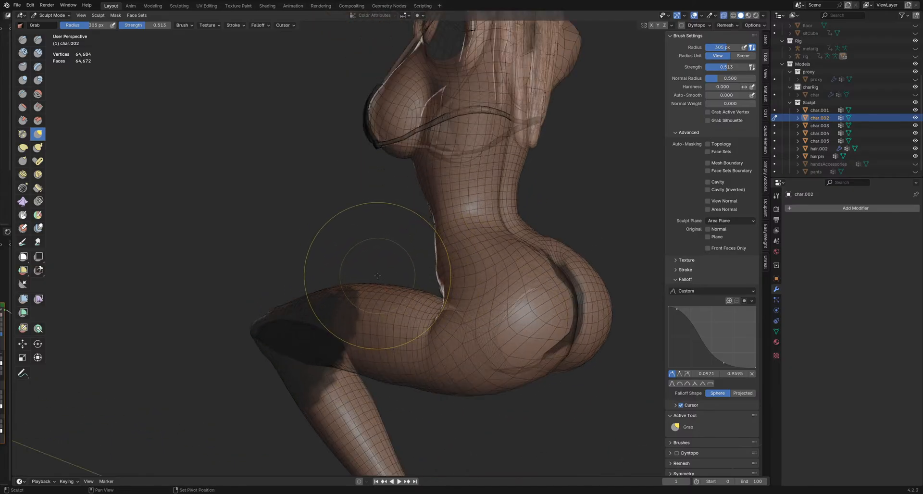
{"action": "scroll", "coordinate": [377, 288], "scroll_direction": "down", "scroll_amount": 1}
{"action": "scroll", "coordinate": [372, 308], "scroll_direction": "down", "scroll_amount": 3}
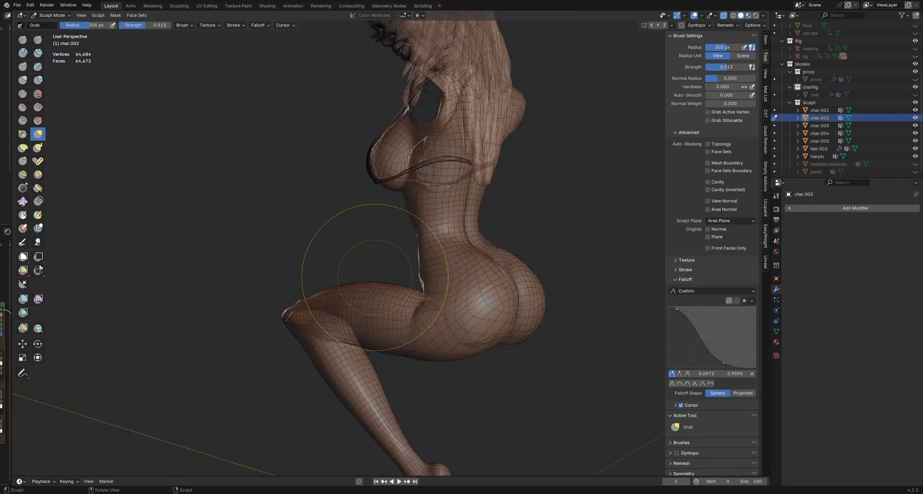
{"action": "key", "text": "shift+alt+z"}
{"action": "middle_click_drag", "start_coordinate": [483, 334], "coordinate": [410, 312]}
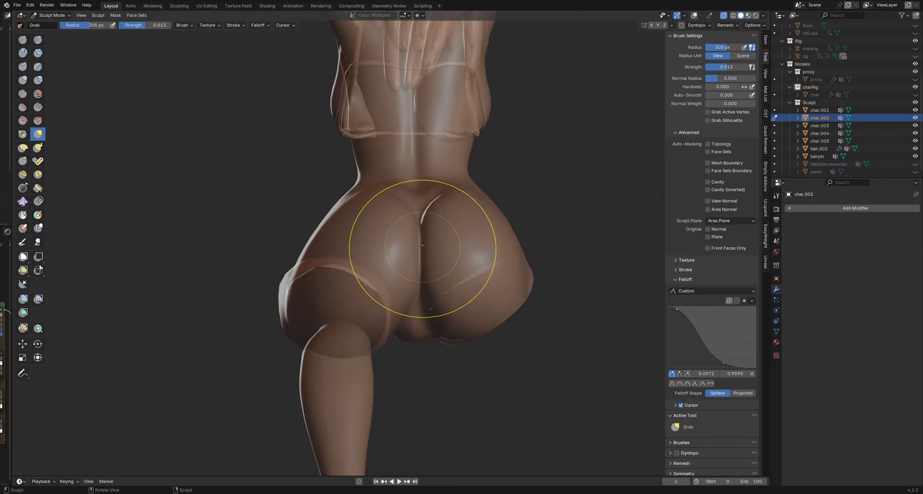
Step: Show the overlays and mask the whole body except the narrow strip at the crease between the buttocks
{"action": "key", "text": "shift+alt+z"}
{"action": "middle_click_drag", "start_coordinate": [423, 237], "coordinate": [385, 173]}
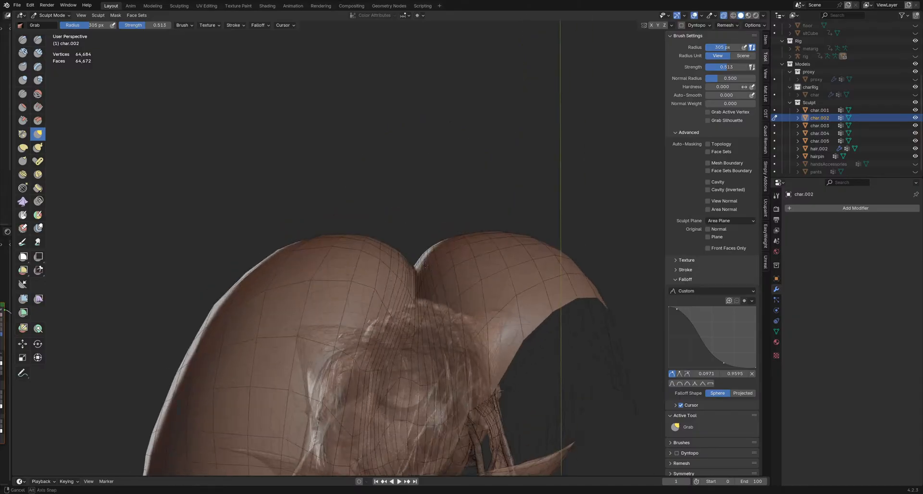
{"action": "middle_click_drag", "start_coordinate": [426, 266], "coordinate": [441, 279]}
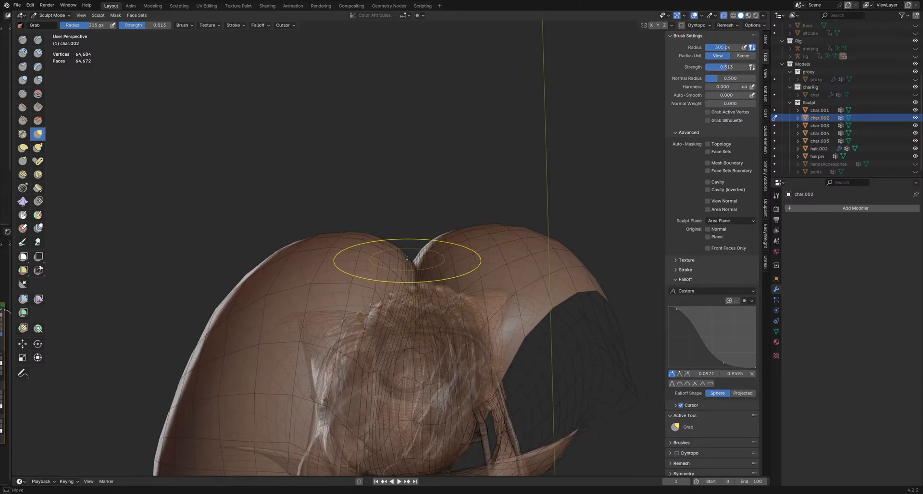
{"action": "mouse_move", "coordinate": [410, 271]}
{"action": "left_mouse_down"}
{"action": "mouse_move", "coordinate": [408, 311]}
{"action": "mouse_move", "coordinate": [422, 262]}
{"action": "mouse_move", "coordinate": [412, 196]}
{"action": "left_mouse_up"}
{"action": "middle_click_drag", "start_coordinate": [412, 196], "coordinate": [413, 219]}
{"action": "middle_click_drag", "start_coordinate": [402, 181], "coordinate": [401, 268]}
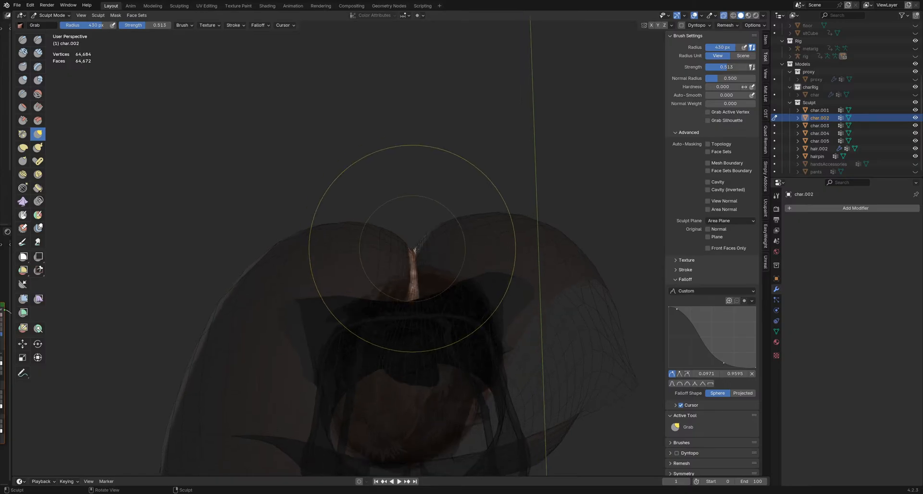
Step: Try to shift the unmasked crease strip using Grab with a 500 px radius and Projected falloff
{"action": "key", "text": "f"}
{"action": "left_click", "coordinate": [458, 251]}
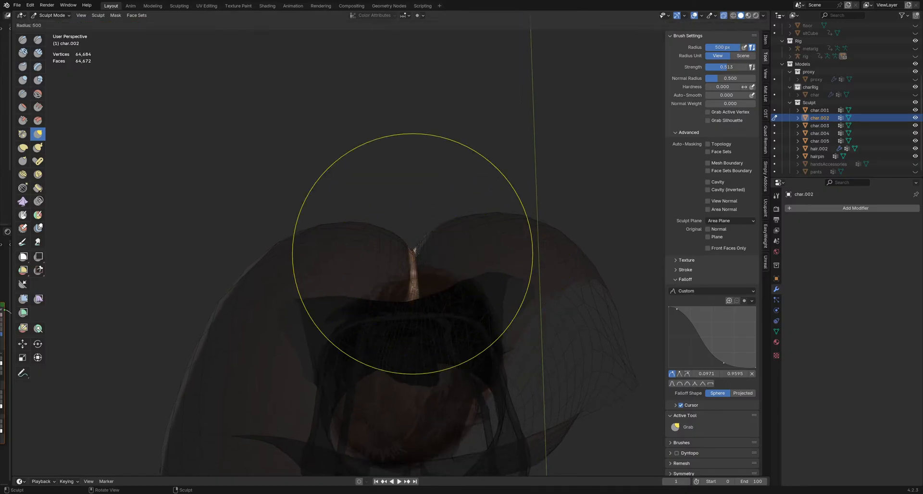
{"action": "left_click", "coordinate": [742, 393]}
{"action": "left_click_drag", "start_coordinate": [413, 257], "coordinate": [413, 257]}
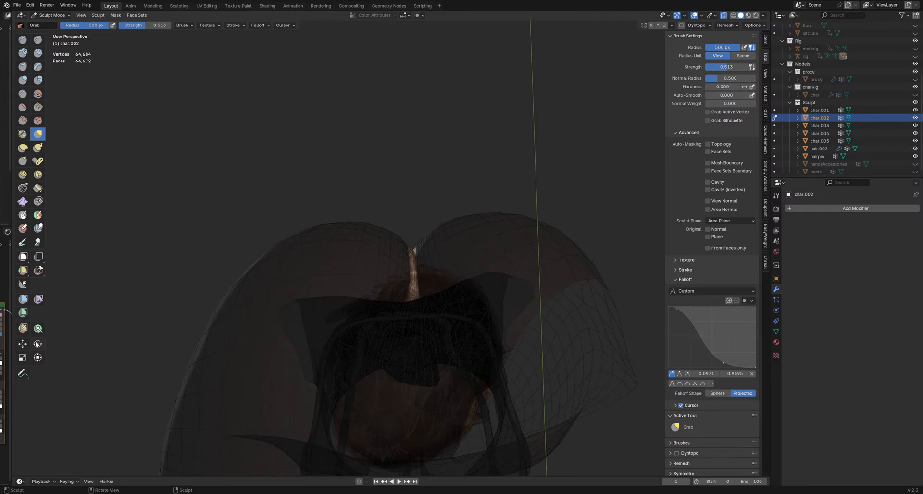
Step: Move the unmasked crease strip about -0.013 m along Y with the Transform tool
{"action": "left_click", "coordinate": [37, 358]}
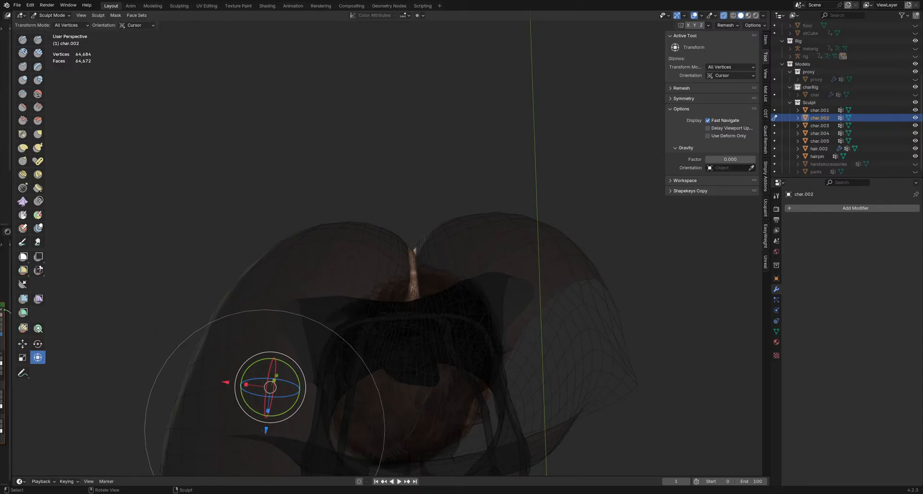
{"action": "key", "text": "g"}
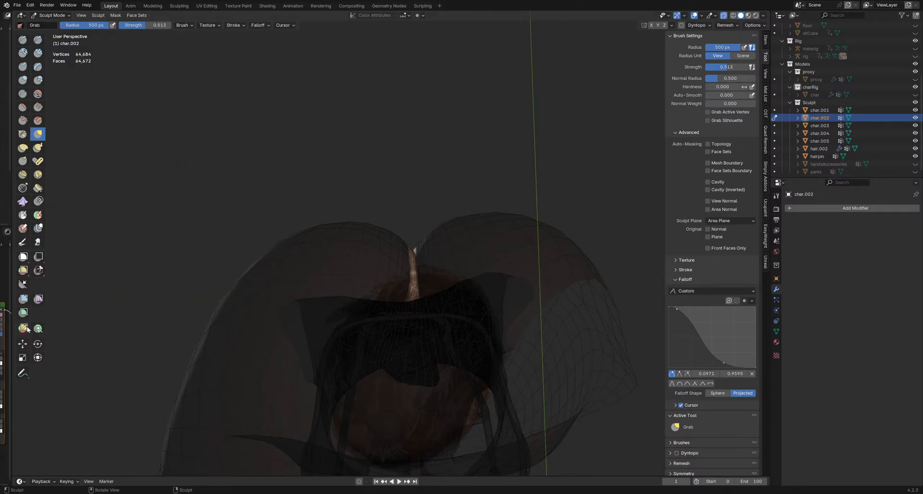
{"action": "left_click", "coordinate": [37, 359]}
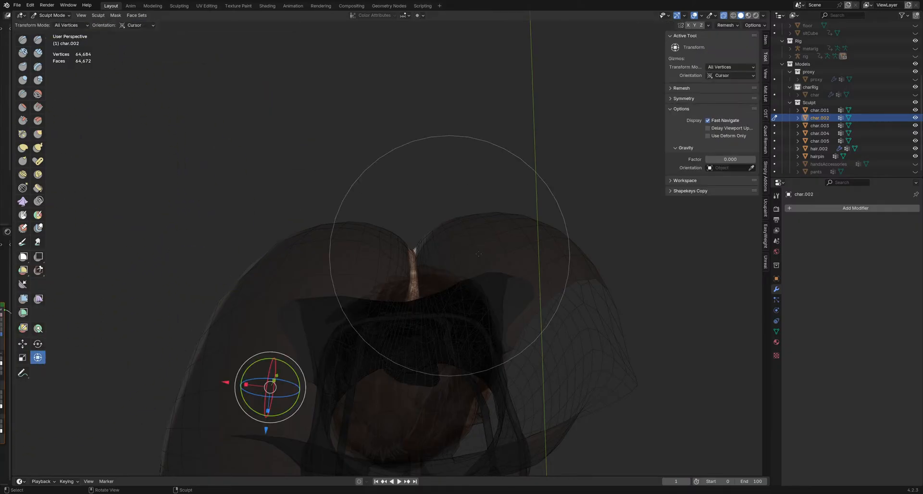
{"action": "left_click_drag", "start_coordinate": [452, 176], "coordinate": [458, 324]}
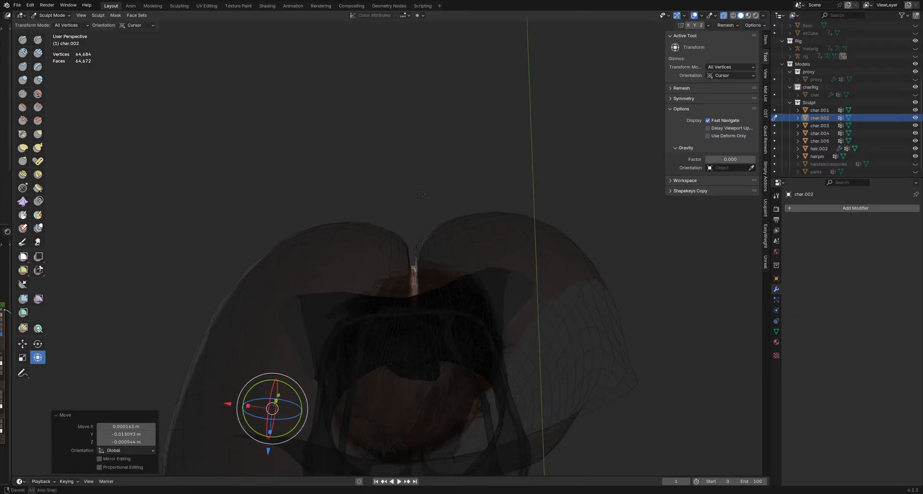
{"action": "mouse_move", "coordinate": [422, 193]}
{"action": "middle_mouse_down"}
{"action": "mouse_move", "coordinate": [442, 304]}
{"action": "mouse_move", "coordinate": [353, 256]}
{"action": "middle_mouse_up"}
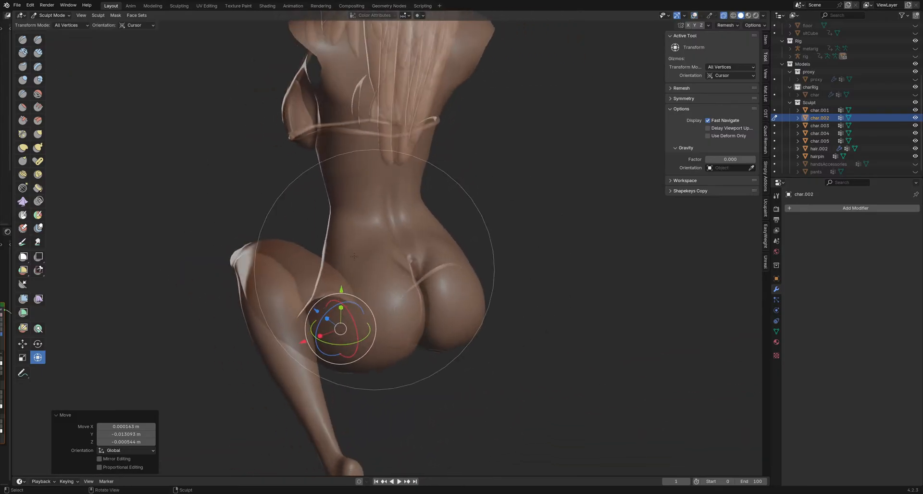
Step: Switch to the Draw brush, set its radius to 273 px and smooth the skin around the top of the buttock crease
{"action": "left_click", "coordinate": [23, 40]}
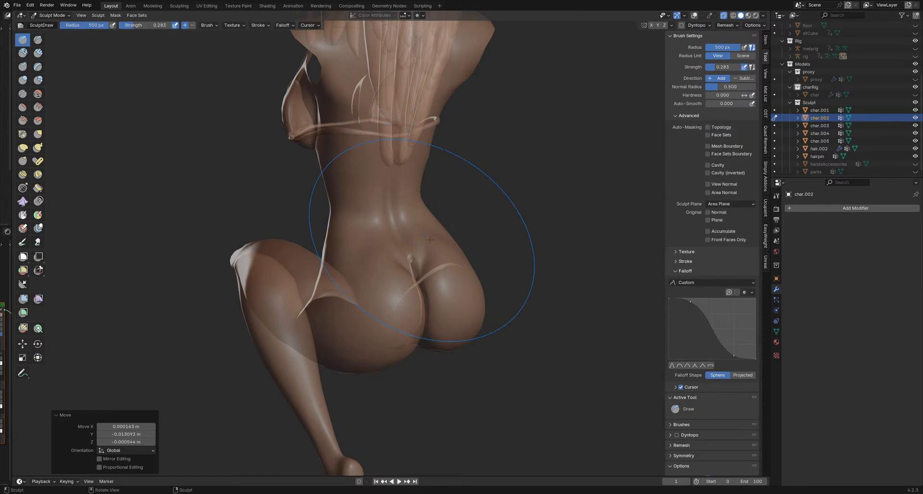
{"action": "mouse_move", "coordinate": [424, 292]}
{"action": "middle_mouse_down"}
{"action": "mouse_move", "coordinate": [412, 298]}
{"action": "mouse_move", "coordinate": [424, 298]}
{"action": "mouse_move", "coordinate": [419, 277]}
{"action": "middle_mouse_up"}
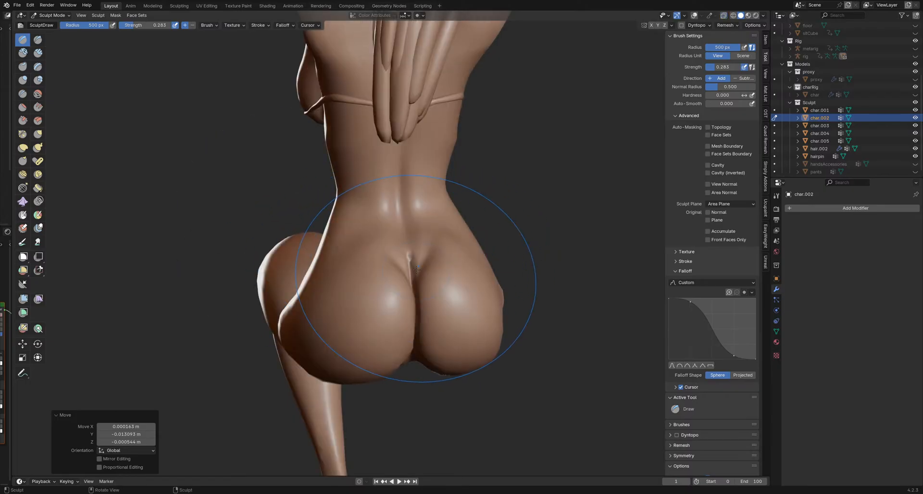
{"action": "middle_click_drag", "start_coordinate": [416, 269], "coordinate": [430, 272]}
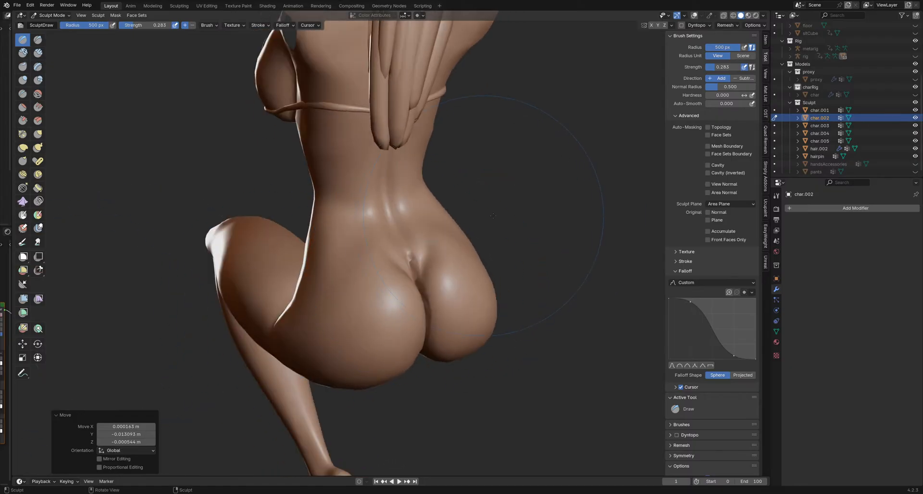
{"action": "middle_click_drag", "start_coordinate": [284, 309], "coordinate": [444, 224]}
{"action": "key", "text": "f"}
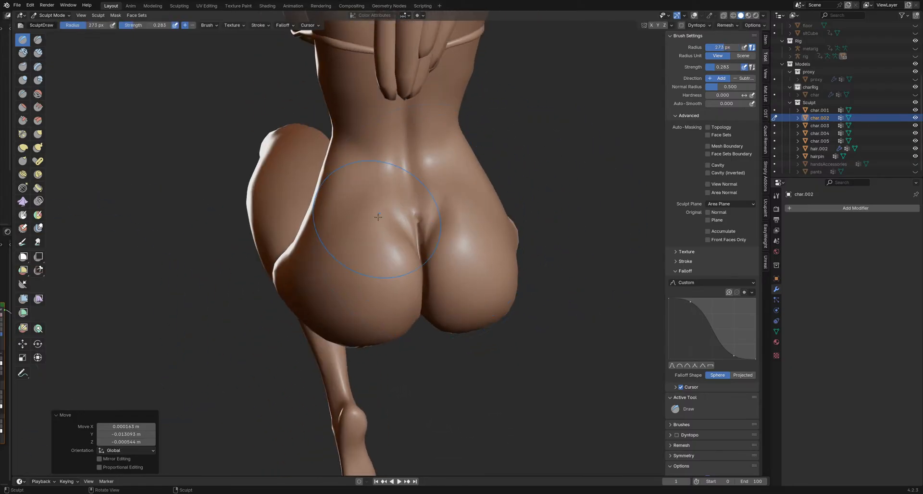
{"action": "left_click", "coordinate": [380, 217]}
{"action": "left_click_drag", "start_coordinate": [400, 218], "coordinate": [419, 215], "text": "shift"}
{"action": "middle_click_drag", "start_coordinate": [423, 247], "coordinate": [429, 249]}
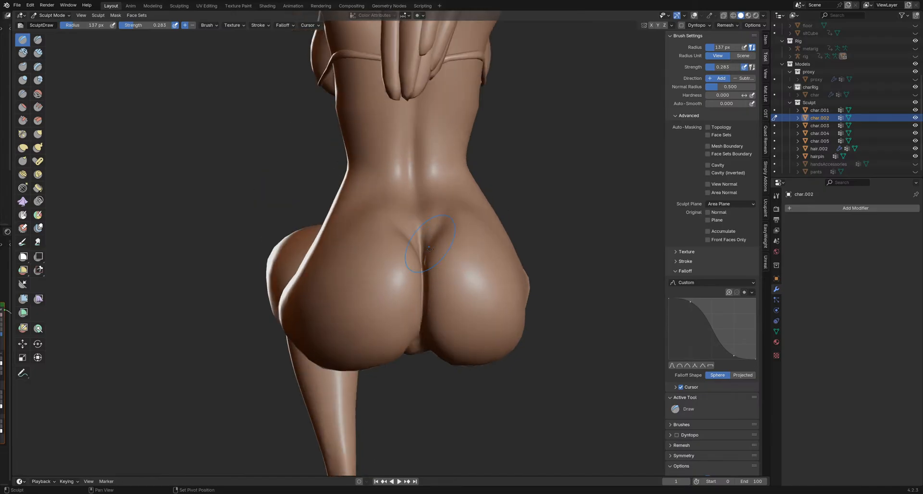
{"action": "mouse_move", "coordinate": [422, 345]}
{"action": "middle_mouse_down"}
{"action": "mouse_move", "coordinate": [423, 292]}
{"action": "mouse_move", "coordinate": [411, 300]}
{"action": "mouse_move", "coordinate": [399, 250]}
{"action": "mouse_move", "coordinate": [443, 227]}
{"action": "mouse_move", "coordinate": [430, 210]}
{"action": "middle_mouse_up"}
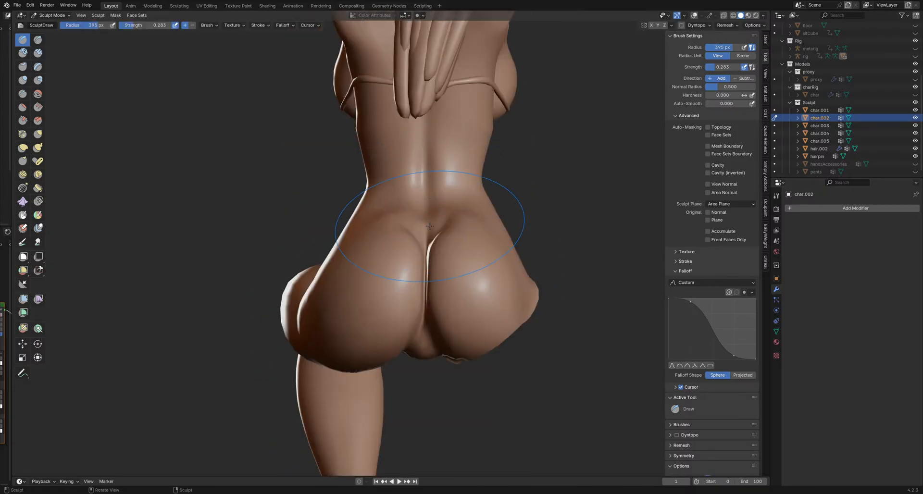
Step: Set Grab's falloff to Sphere and reshape the top of the crease and the lower buttocks at strength 0.513
{"action": "key", "text": "f"}
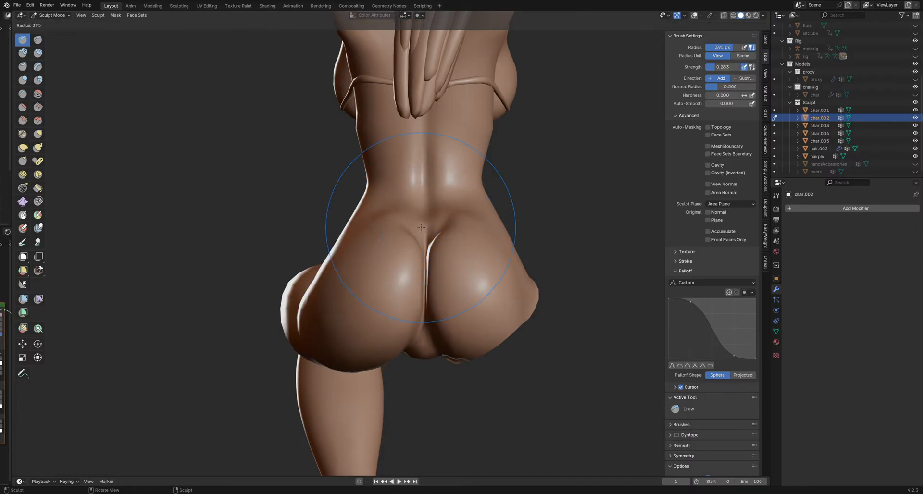
{"action": "left_click", "coordinate": [424, 223]}
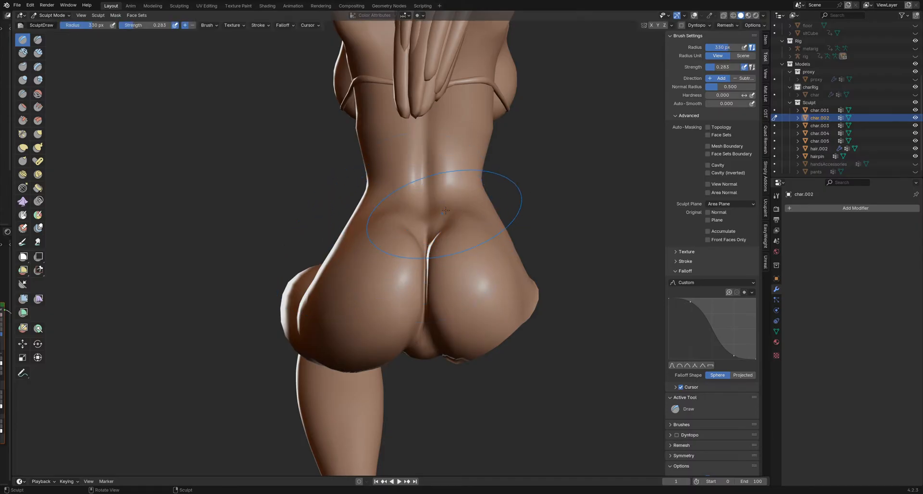
{"action": "key", "text": "g"}
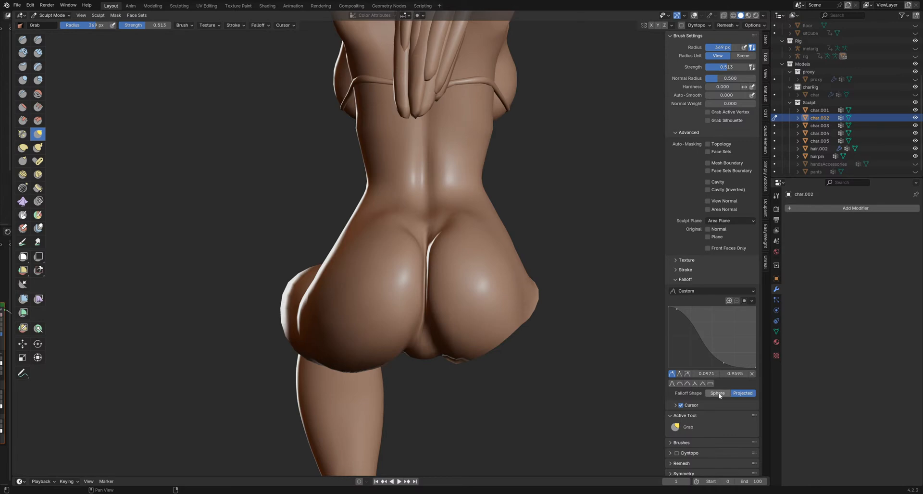
{"action": "left_click", "coordinate": [718, 393]}
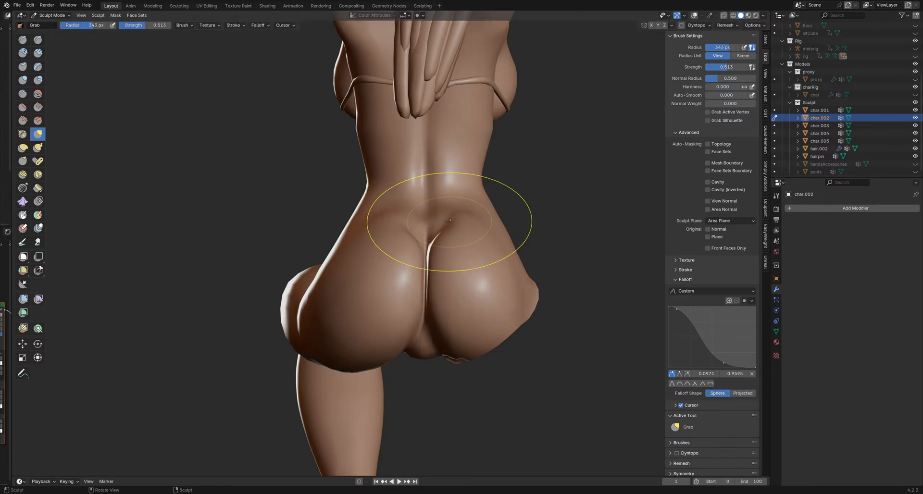
{"action": "mouse_move", "coordinate": [450, 222]}
{"action": "left_mouse_down"}
{"action": "mouse_move", "coordinate": [433, 235]}
{"action": "mouse_move", "coordinate": [464, 226]}
{"action": "mouse_move", "coordinate": [446, 252]}
{"action": "mouse_move", "coordinate": [408, 241]}
{"action": "mouse_move", "coordinate": [426, 249]}
{"action": "left_mouse_up"}
{"action": "key", "text": "f"}
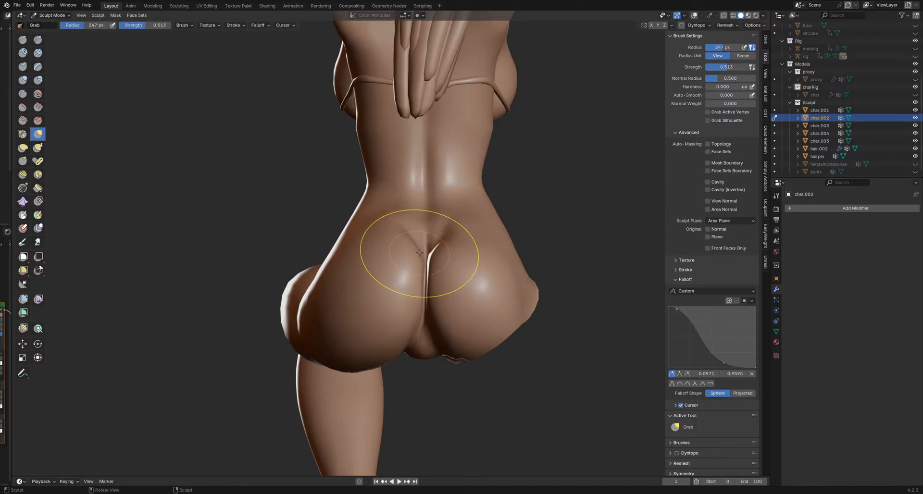
{"action": "mouse_move", "coordinate": [391, 340]}
{"action": "left_mouse_down"}
{"action": "mouse_move", "coordinate": [426, 321]}
{"action": "mouse_move", "coordinate": [461, 352]}
{"action": "left_mouse_up"}
{"action": "key", "text": "f"}
{"action": "left_click", "coordinate": [469, 351]}
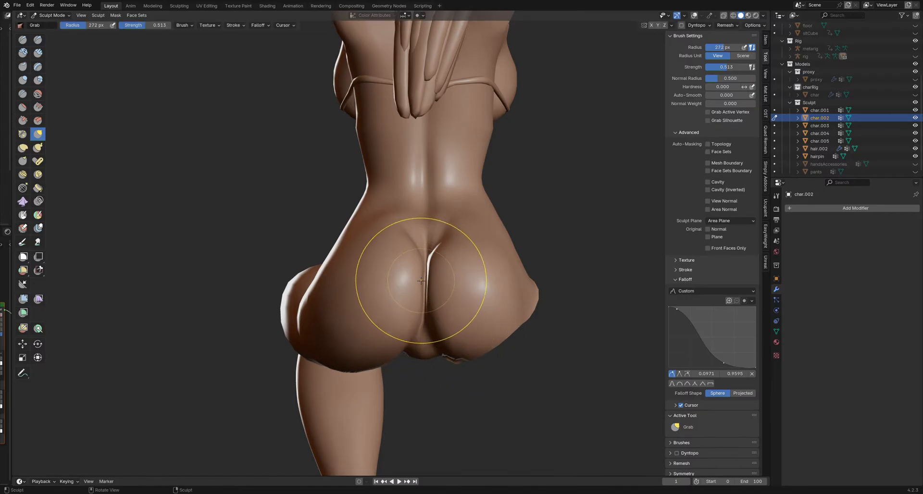
Step: Adjust the area between the buttocks with Inflate at strength 0.442, and nudge the top of the crease with Grab
{"action": "key", "text": "i"}
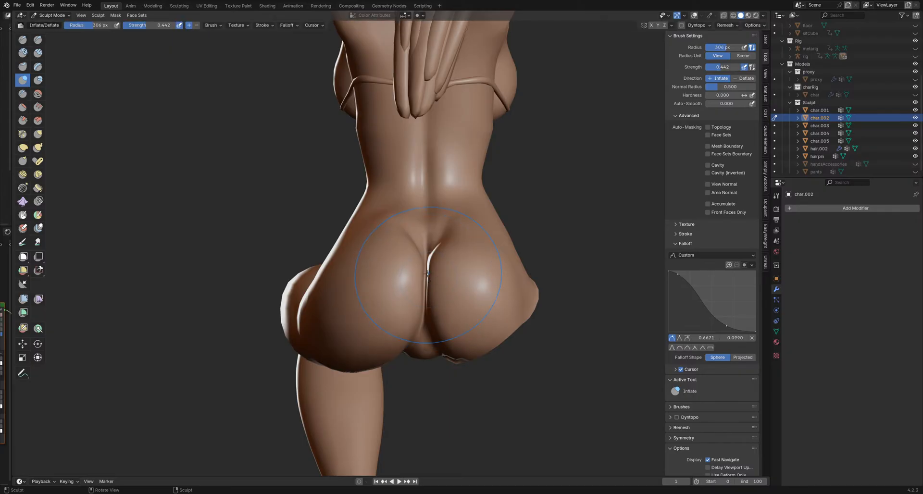
{"action": "mouse_move", "coordinate": [413, 358]}
{"action": "middle_mouse_down"}
{"action": "mouse_move", "coordinate": [435, 289]}
{"action": "mouse_move", "coordinate": [415, 332]}
{"action": "middle_mouse_up"}
{"action": "key", "text": "f"}
{"action": "left_click", "coordinate": [425, 319]}
{"action": "scroll", "coordinate": [425, 341], "scroll_direction": "up", "scroll_amount": 1}
{"action": "mouse_move", "coordinate": [407, 293]}
{"action": "middle_mouse_down"}
{"action": "mouse_move", "coordinate": [396, 322]}
{"action": "mouse_move", "coordinate": [425, 251]}
{"action": "mouse_move", "coordinate": [391, 298]}
{"action": "mouse_move", "coordinate": [380, 262]}
{"action": "mouse_move", "coordinate": [422, 263]}
{"action": "mouse_move", "coordinate": [395, 256]}
{"action": "middle_mouse_up"}
{"action": "key", "text": "g"}
{"action": "left_click_drag", "start_coordinate": [395, 256], "coordinate": [403, 260]}
Step: Fill out the top of the crease with Inflate at a 233 px radius
{"action": "key", "text": "i"}
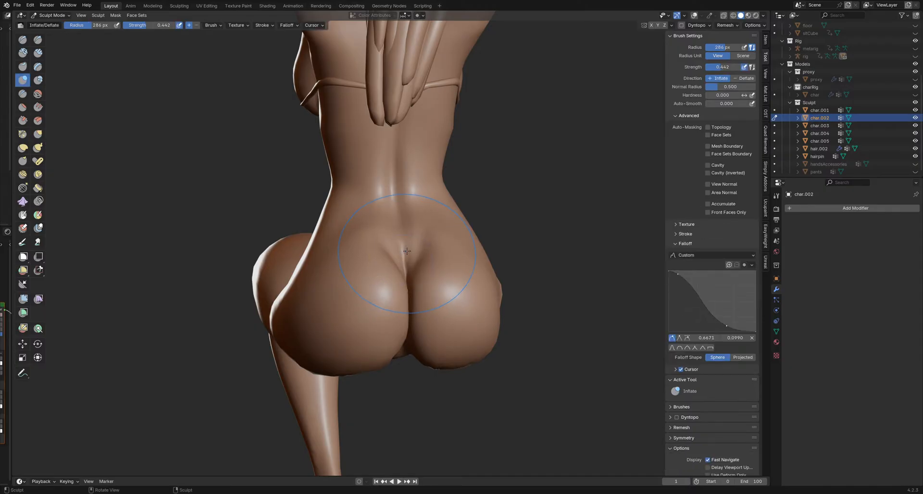
{"action": "key", "text": "f"}
{"action": "left_click", "coordinate": [397, 253]}
{"action": "middle_click_drag", "start_coordinate": [405, 266], "coordinate": [409, 260]}
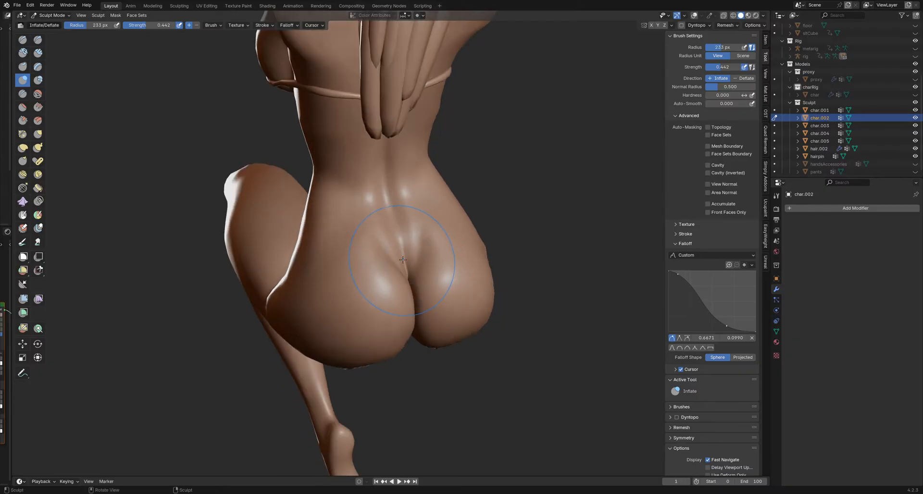
Step: Refine the base of the spine above the crease with Clay Strips at strength 0.102
{"action": "key", "text": "c"}
{"action": "key", "text": "f"}
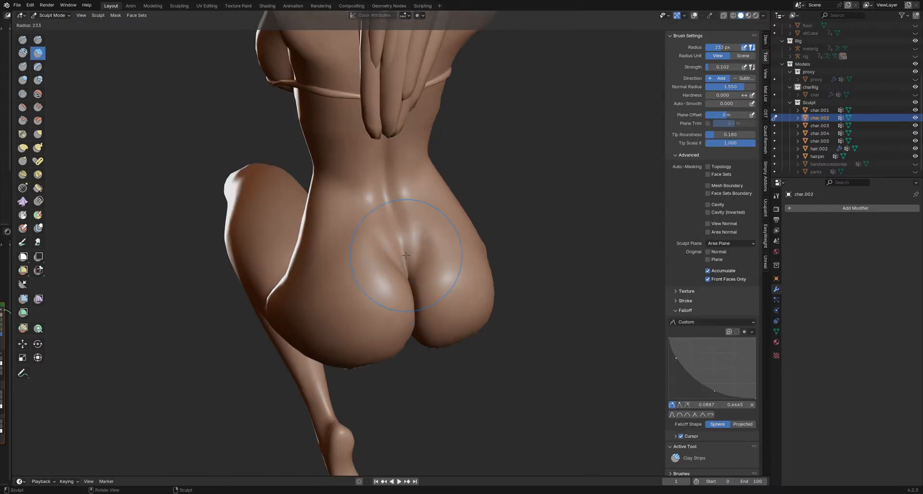
{"action": "left_click", "coordinate": [405, 250]}
{"action": "mouse_move", "coordinate": [406, 267]}
{"action": "middle_mouse_down"}
{"action": "mouse_move", "coordinate": [404, 254]}
{"action": "mouse_move", "coordinate": [406, 281]}
{"action": "mouse_move", "coordinate": [415, 252]}
{"action": "mouse_move", "coordinate": [410, 289]}
{"action": "mouse_move", "coordinate": [475, 295]}
{"action": "middle_mouse_up"}
{"action": "key", "text": "f"}
{"action": "left_click", "coordinate": [405, 272]}
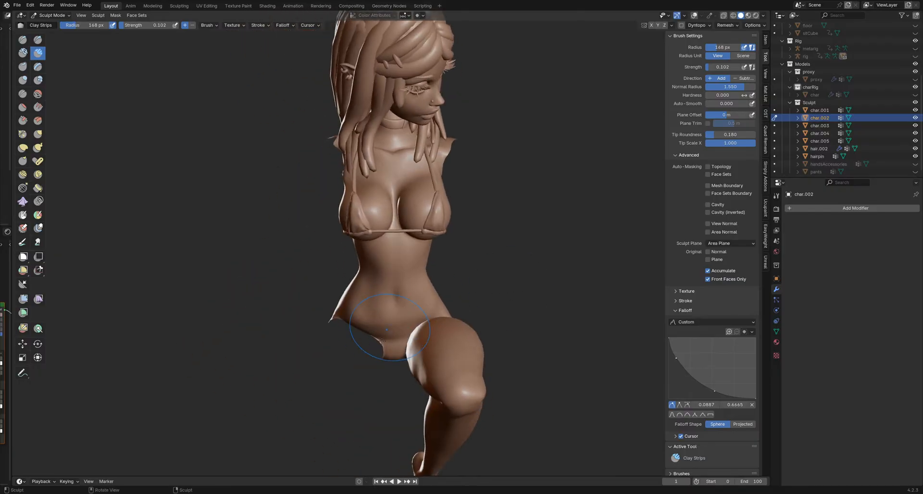
Step: Reduce the Clay Strips radius to 99 px, check the figure from the front and side, and save the file
{"action": "mouse_move", "coordinate": [387, 330]}
{"action": "middle_mouse_down"}
{"action": "mouse_move", "coordinate": [391, 287]}
{"action": "mouse_move", "coordinate": [403, 282]}
{"action": "mouse_move", "coordinate": [388, 287]}
{"action": "mouse_move", "coordinate": [412, 277]}
{"action": "middle_mouse_up"}
{"action": "key", "text": "bracketleft"}
{"action": "key", "text": "bracketleft"}
{"action": "key", "text": "bracketleft"}
{"action": "key", "text": "bracketleft"}
{"action": "key", "text": "bracketleft"}
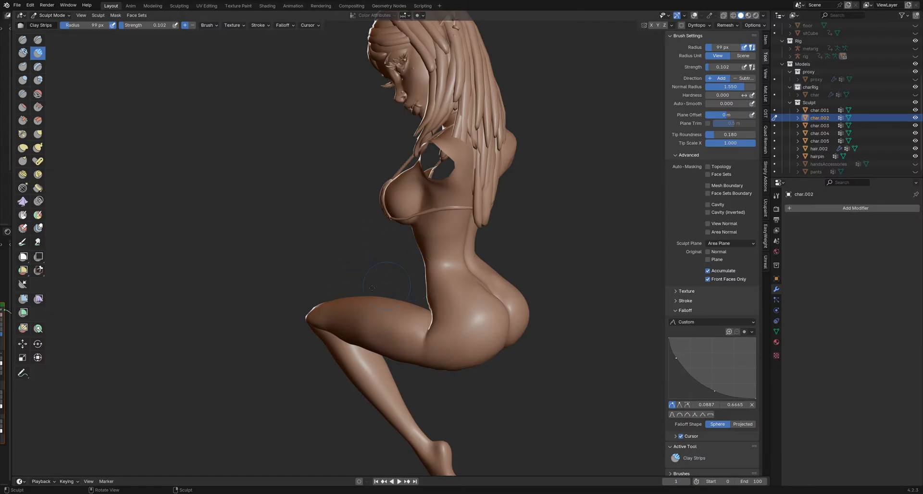
{"action": "middle_click_drag", "start_coordinate": [372, 288], "coordinate": [7, 38]}
{"action": "left_click", "coordinate": [17, 5]}
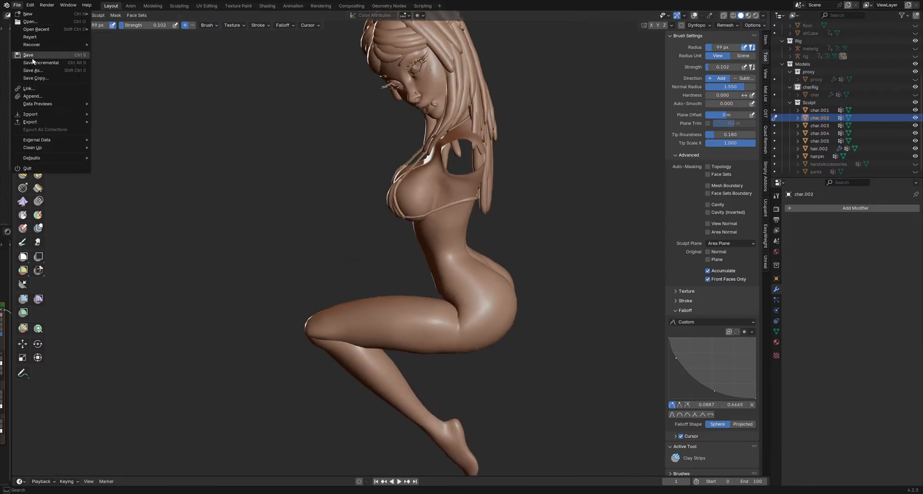
{"action": "left_click", "coordinate": [28, 55]}
Step: Return to Object Mode with the whole character shown, and inspect the hair.002 object's modifier
{"action": "middle_click_drag", "start_coordinate": [365, 231], "coordinate": [466, 235]}
{"action": "key", "text": "ctrl+Tab"}
{"action": "left_click", "coordinate": [351, 258]}
{"action": "left_click", "coordinate": [488, 253]}
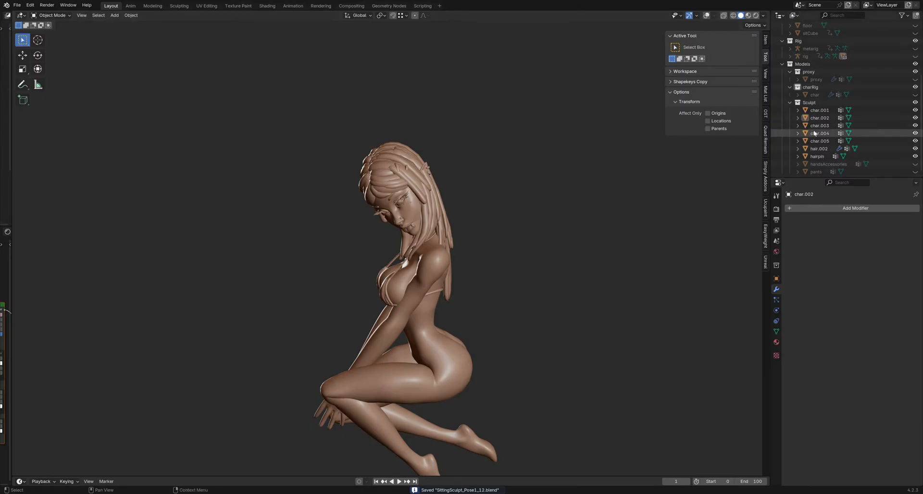
{"action": "left_click", "coordinate": [823, 150]}
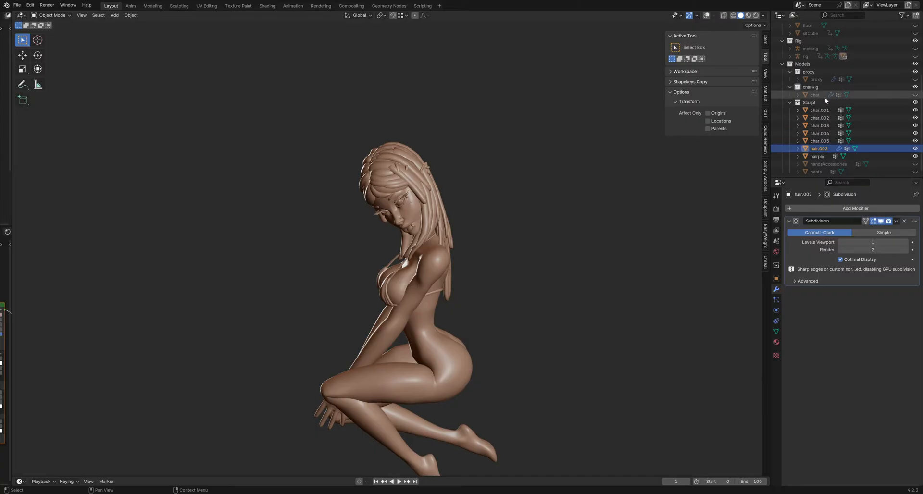
{"action": "left_click", "coordinate": [520, 180]}
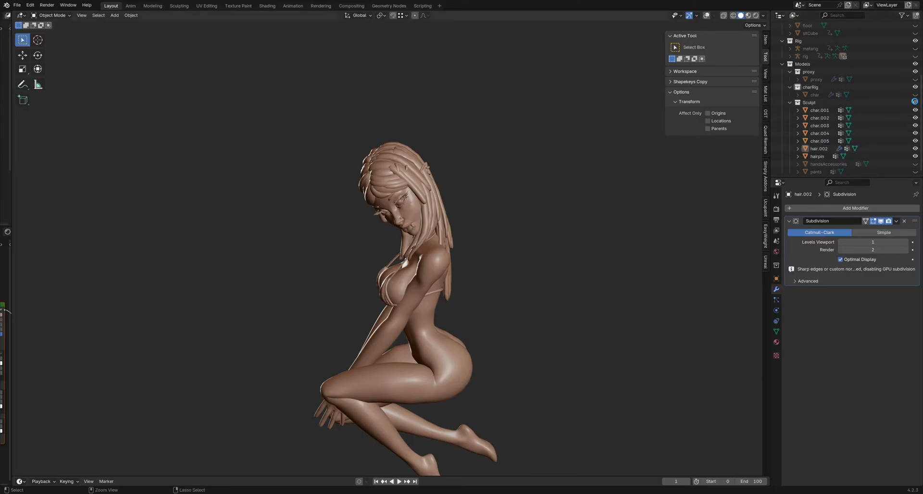
Step: Hide the Sculpt collection, and show the rigged char object for comparison before hiding it again
{"action": "left_click", "coordinate": [915, 102]}
{"action": "left_click", "coordinate": [915, 94]}
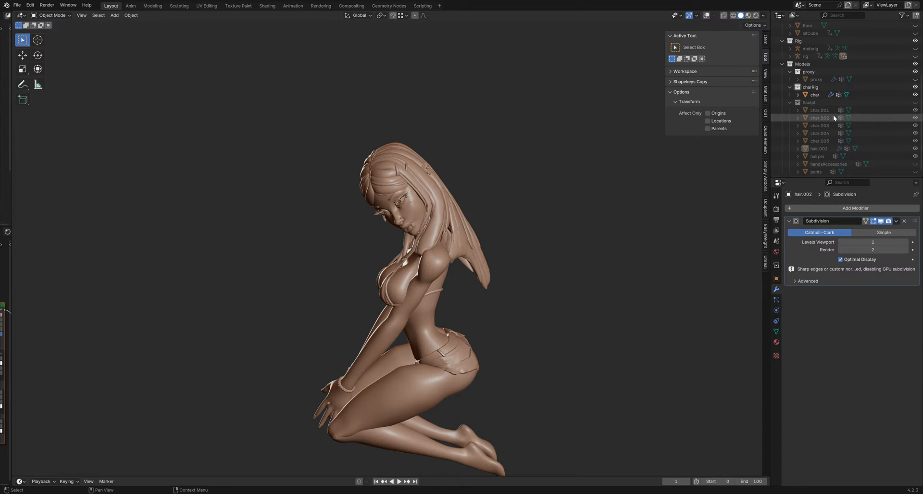
{"action": "left_click", "coordinate": [915, 95]}
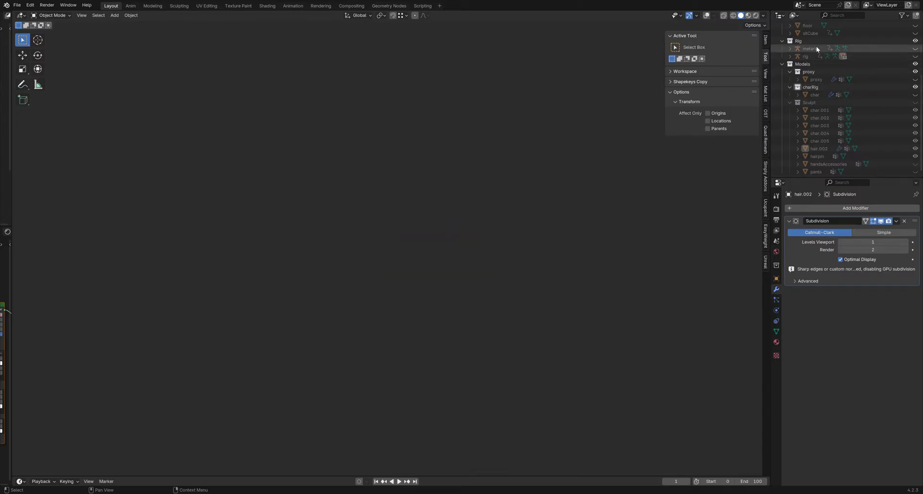
Step: Show the char.001 backup collection and select the T-posed character's hair
{"action": "scroll", "coordinate": [815, 48], "scroll_direction": "up", "scroll_amount": 3}
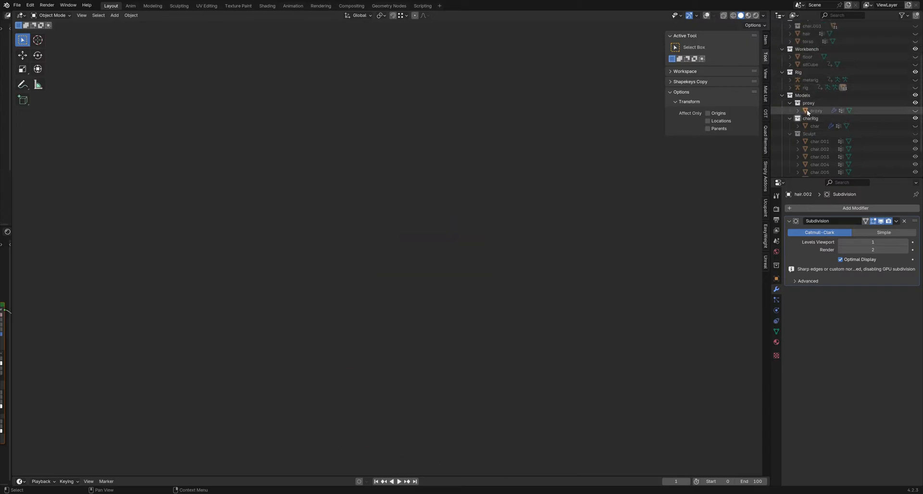
{"action": "scroll", "coordinate": [805, 75], "scroll_direction": "up", "scroll_amount": 3}
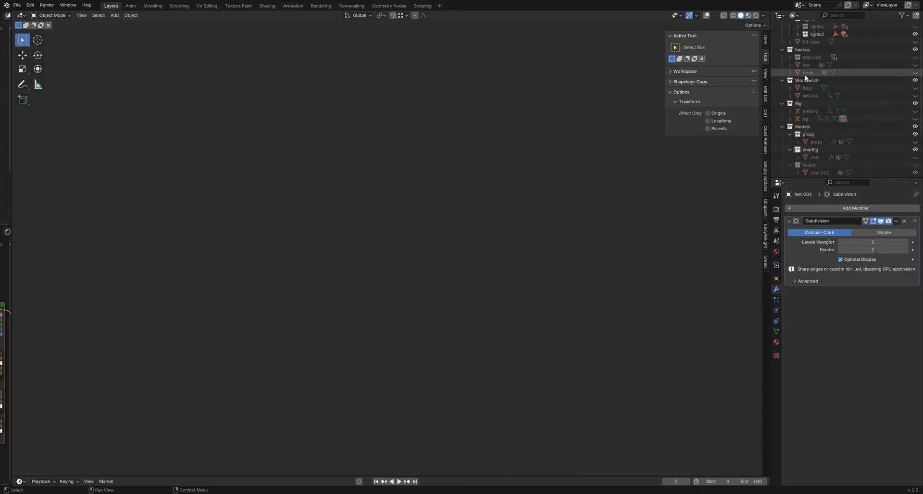
{"action": "left_click", "coordinate": [915, 57]}
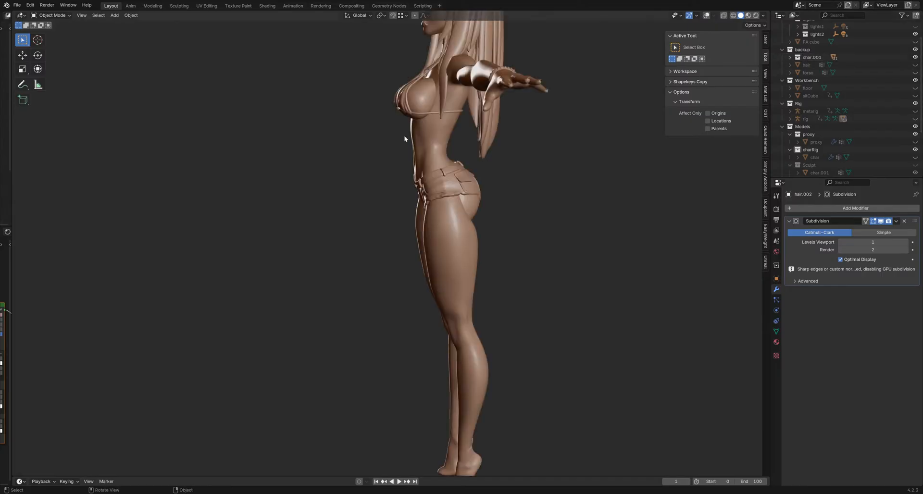
{"action": "middle_click_drag", "start_coordinate": [413, 288], "coordinate": [475, 177]}
{"action": "left_click", "coordinate": [475, 177]}
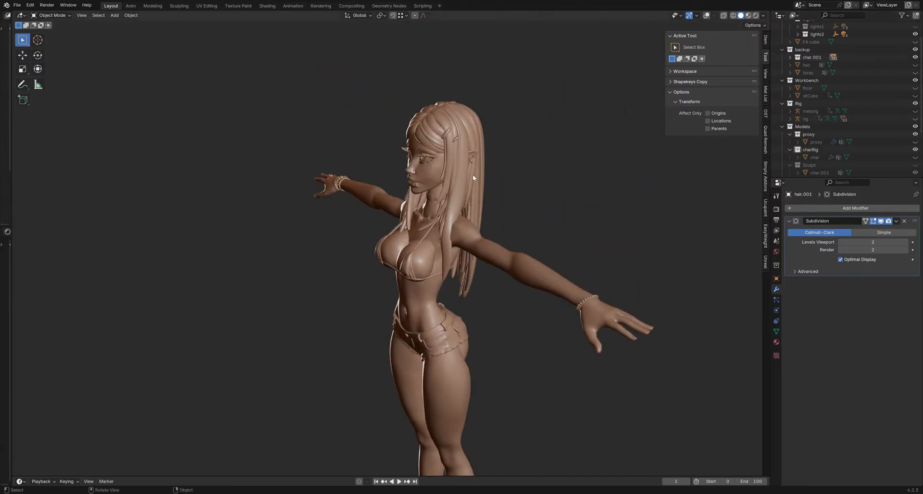
Step: Turn the viewport overlays on and locate the T-posed character's selected hair among the objects of the char.001 collection
{"action": "left_click", "coordinate": [790, 56]}
{"action": "key", "text": "shift+alt+z"}
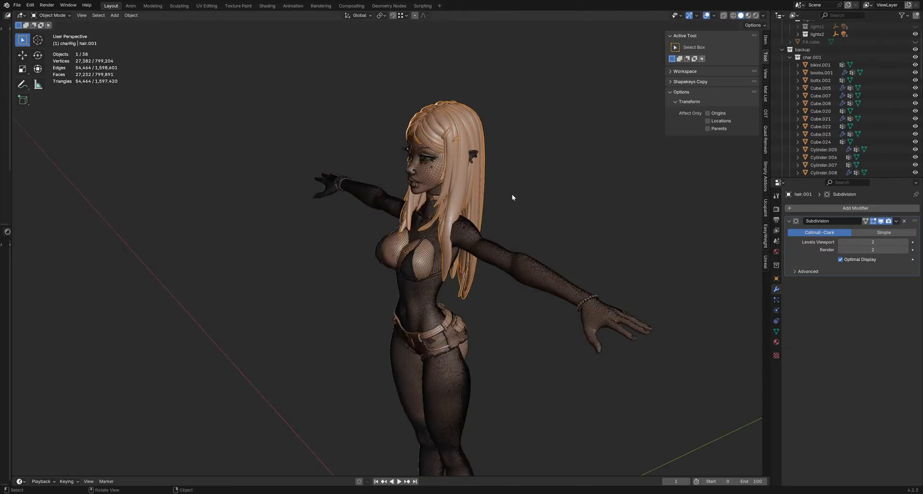
{"action": "scroll", "coordinate": [512, 197], "scroll_direction": "up", "scroll_amount": 10}
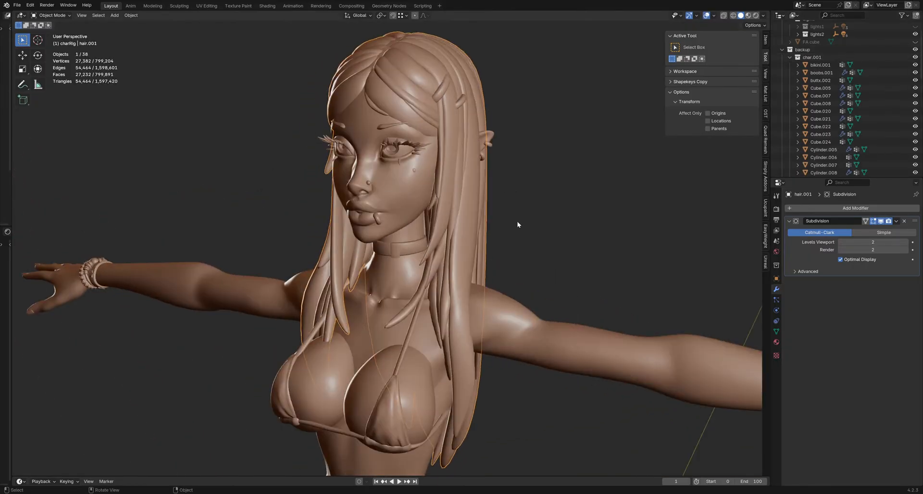
{"action": "left_click", "coordinate": [517, 224]}
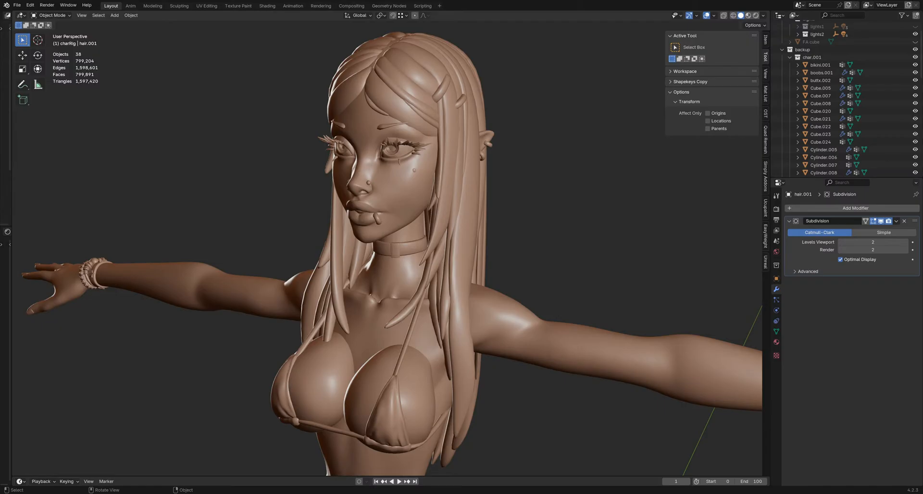
{"action": "left_click", "coordinate": [480, 96]}
{"action": "middle_click_drag", "start_coordinate": [481, 96], "coordinate": [625, 149]}
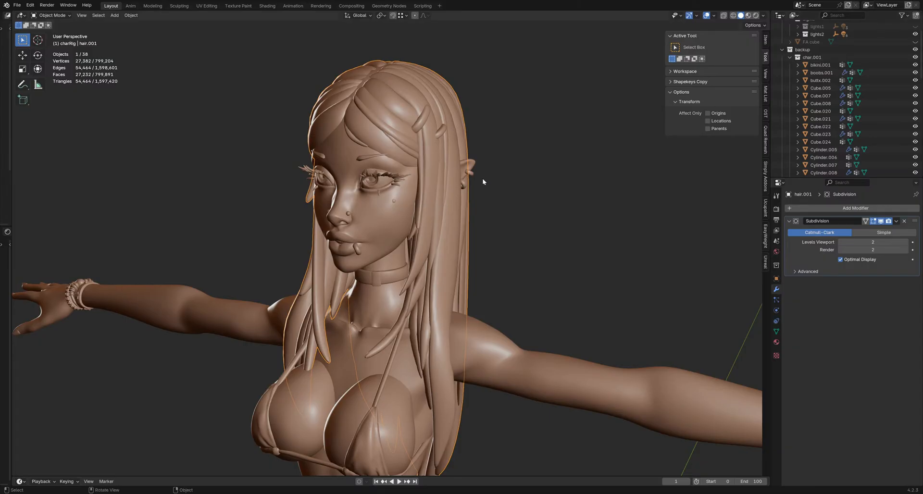
{"action": "scroll", "coordinate": [827, 103], "scroll_direction": "down", "scroll_amount": 5}
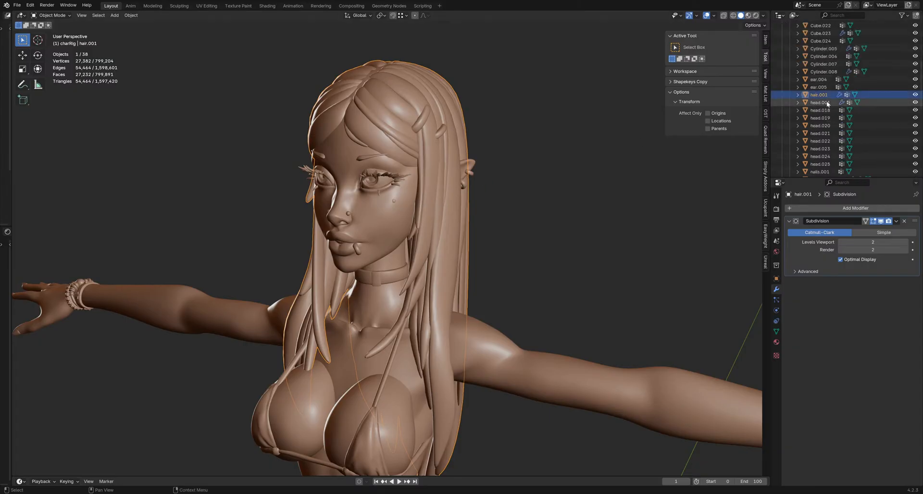
{"action": "scroll", "coordinate": [827, 104], "scroll_direction": "up", "scroll_amount": 5}
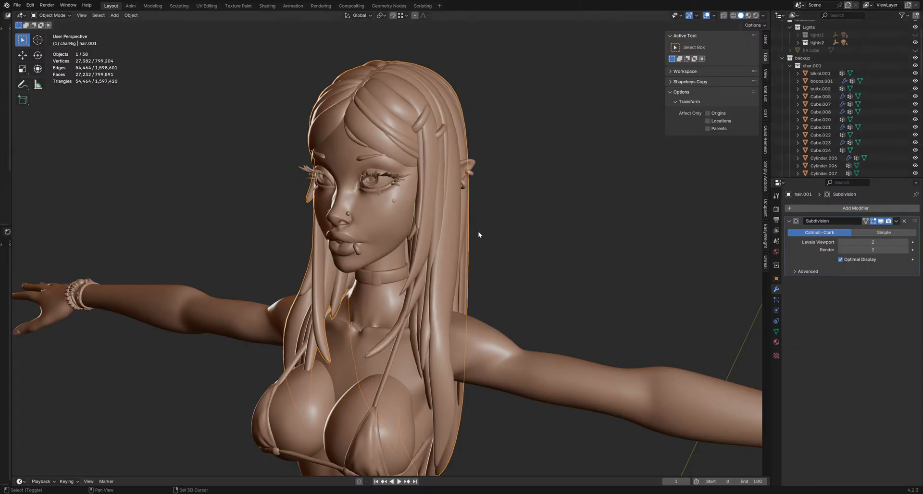
Step: Duplicate the T-posed character's hair about 0.33 m along X, 0.23 m along Y and 0.16 m up, and move the copy to the Sculpt collection
{"action": "scroll", "coordinate": [477, 233], "scroll_direction": "down", "scroll_amount": 4}
{"action": "middle_click_drag", "start_coordinate": [470, 216], "coordinate": [483, 215]}
{"action": "key", "text": "shift+d"}
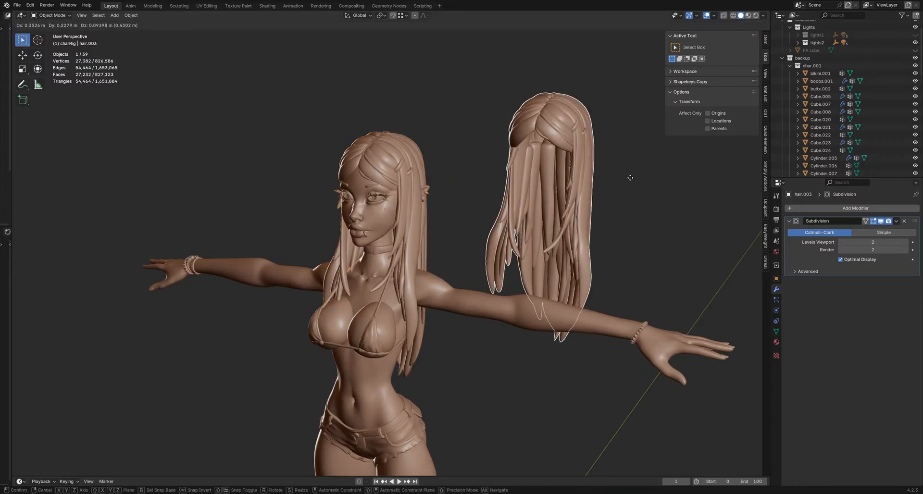
{"action": "left_click", "coordinate": [636, 181]}
{"action": "key", "text": "m"}
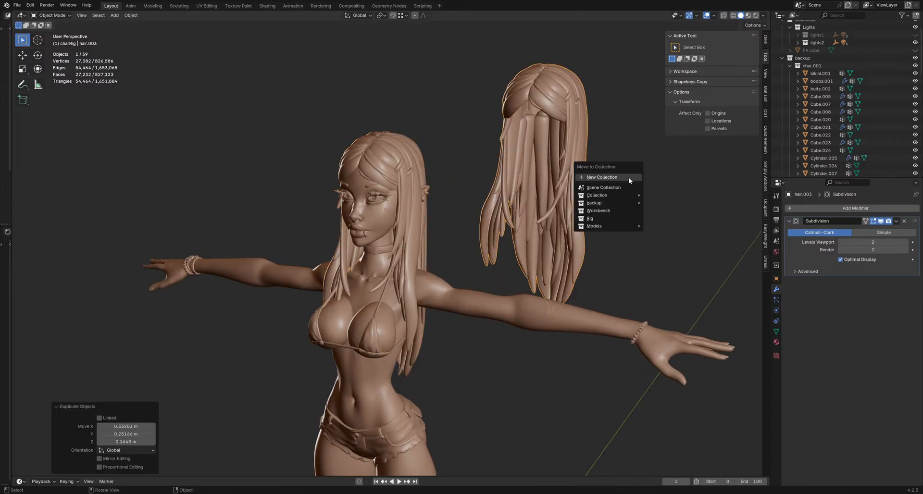
{"action": "mouse_move", "coordinate": [625, 229]}
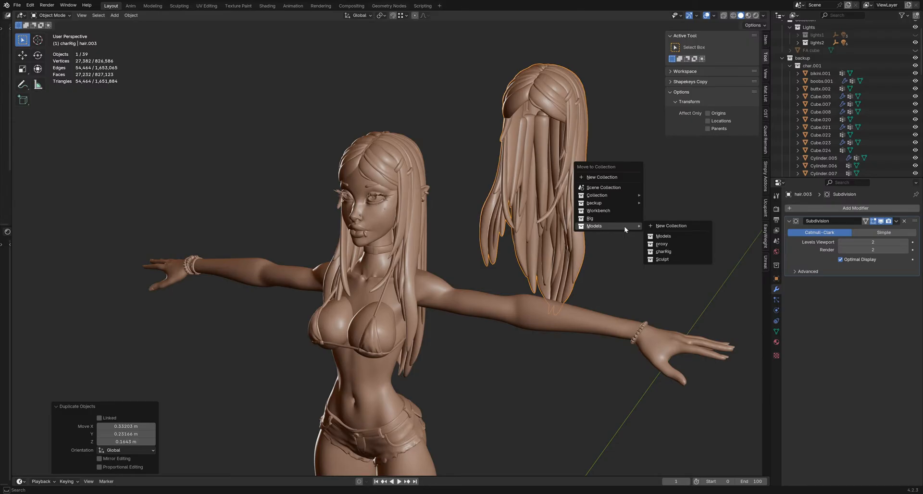
{"action": "left_click", "coordinate": [662, 259]}
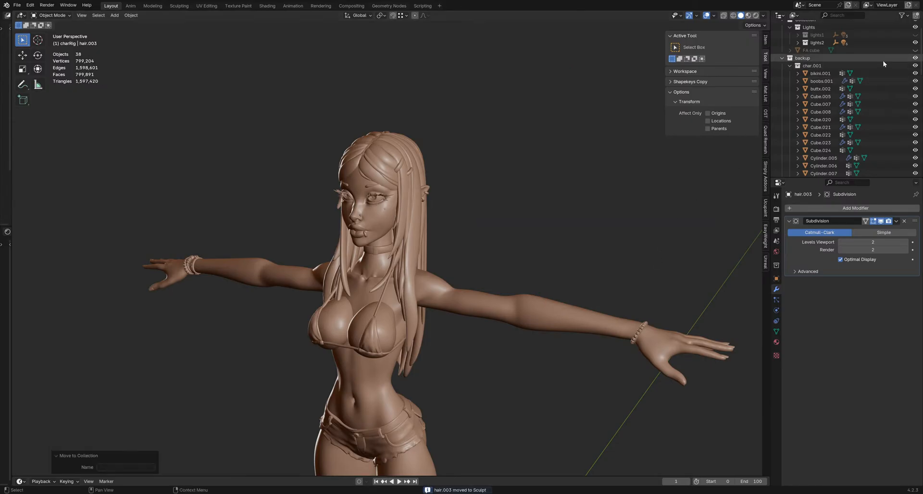
Step: Hide and collapse the char.001 backup collection, and show the Sculpt collection with the sitting character
{"action": "left_click", "coordinate": [915, 66]}
{"action": "left_click", "coordinate": [790, 65]}
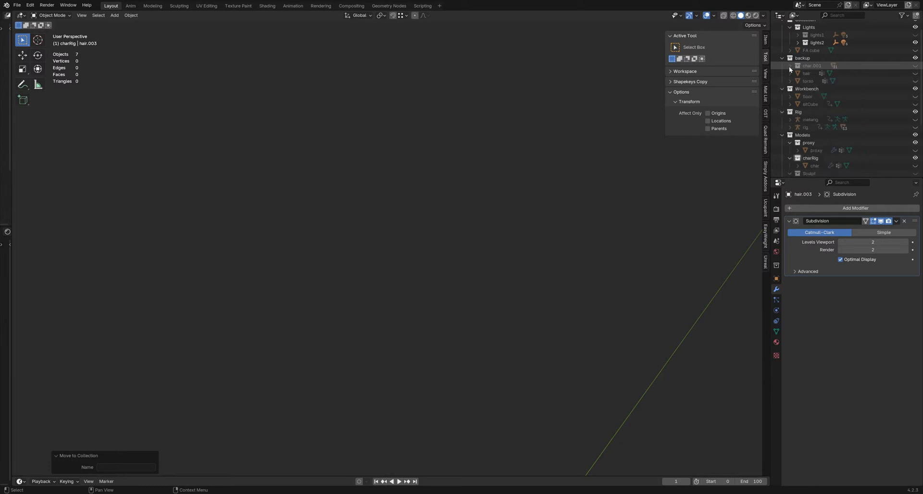
{"action": "scroll", "coordinate": [856, 125], "scroll_direction": "down", "scroll_amount": 4}
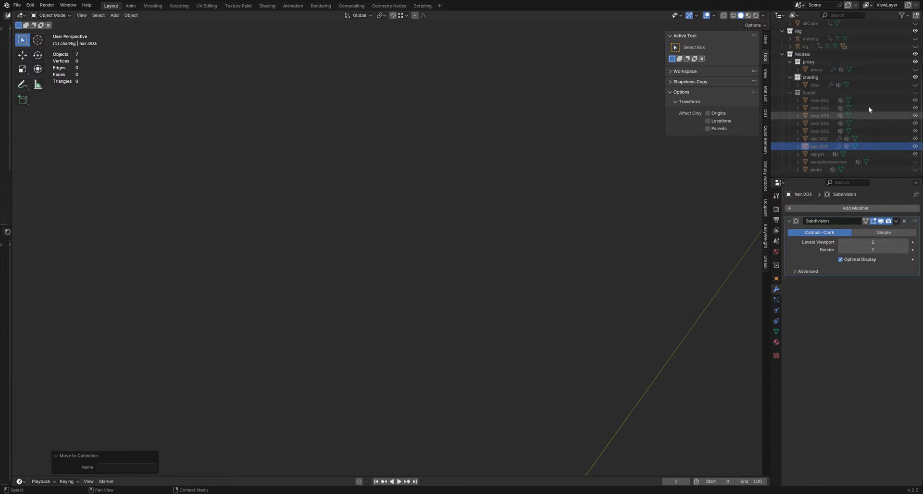
{"action": "left_click", "coordinate": [915, 92]}
{"action": "scroll", "coordinate": [517, 191], "scroll_direction": "down", "scroll_amount": 4}
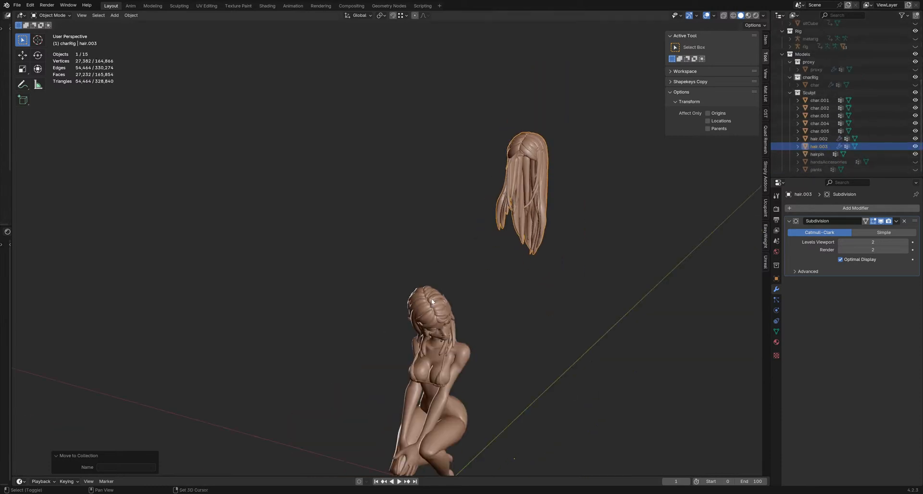
Step: Move the duplicated hair about 0.77 m down and 0.38 m along negative Y, beside the sitting character's head
{"action": "left_click", "coordinate": [452, 200]}
{"action": "left_click", "coordinate": [513, 185]}
{"action": "middle_click_drag", "start_coordinate": [513, 186], "coordinate": [455, 201]}
{"action": "key", "text": "g"}
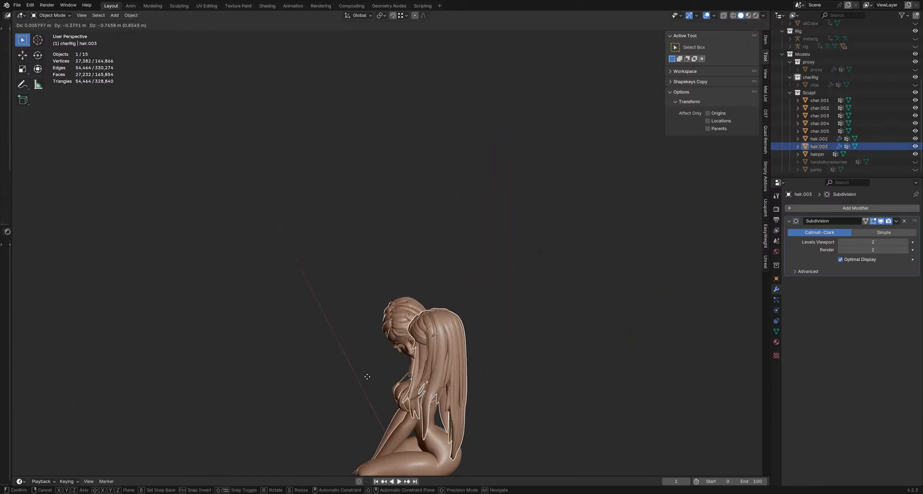
{"action": "left_click", "coordinate": [367, 376]}
Step: Set the duplicated hair's origin to its geometry so it rotates about its own centre
{"action": "middle_click_drag", "start_coordinate": [367, 376], "coordinate": [603, 271]}
{"action": "key", "text": "r"}
{"action": "right_click", "coordinate": [499, 247]}
{"action": "key", "text": "q"}
{"action": "left_click", "coordinate": [492, 246]}
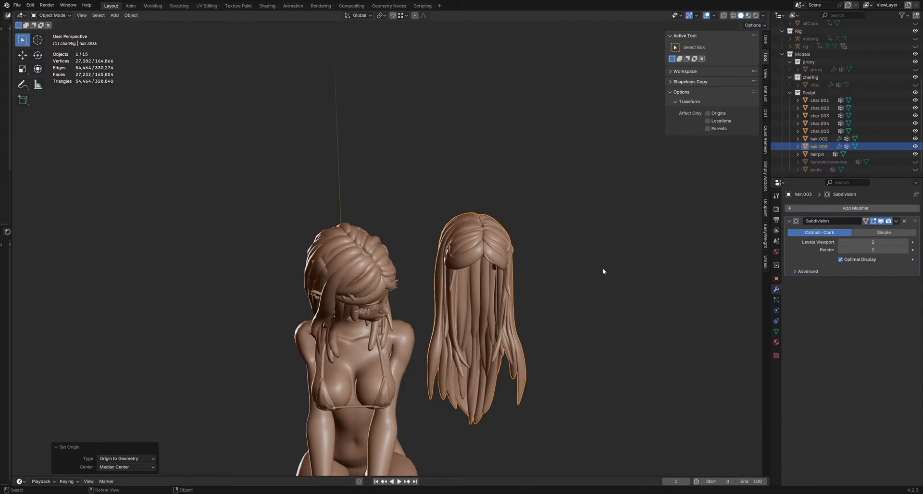
Step: Tilt the duplicated hair to follow the bent head and shift it about 0.27 m along negative X and 0.10 m along negative Y
{"action": "key", "text": "r"}
{"action": "left_click", "coordinate": [546, 255]}
{"action": "middle_click_drag", "start_coordinate": [546, 255], "coordinate": [575, 255]}
{"action": "key", "text": "r"}
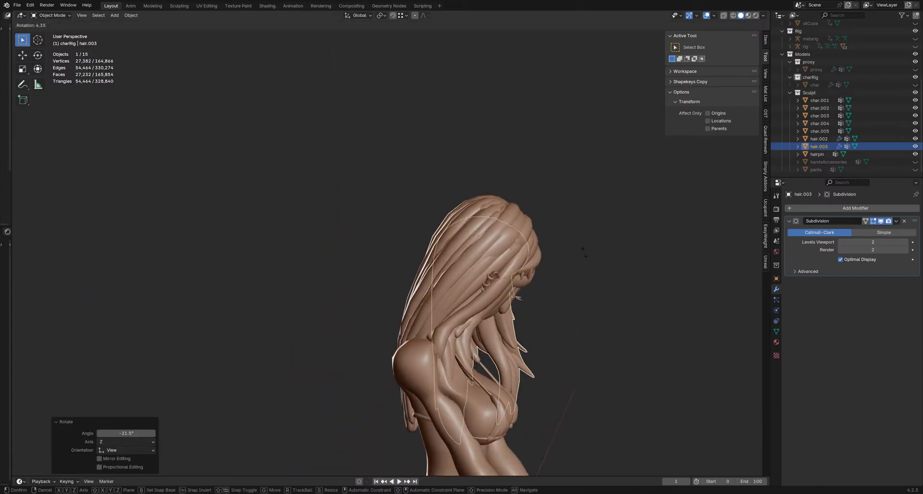
{"action": "left_click", "coordinate": [593, 310]}
{"action": "middle_click_drag", "start_coordinate": [593, 309], "coordinate": [493, 323]}
{"action": "key", "text": "g"}
{"action": "left_click", "coordinate": [406, 319]}
{"action": "middle_click_drag", "start_coordinate": [572, 216], "coordinate": [587, 284]}
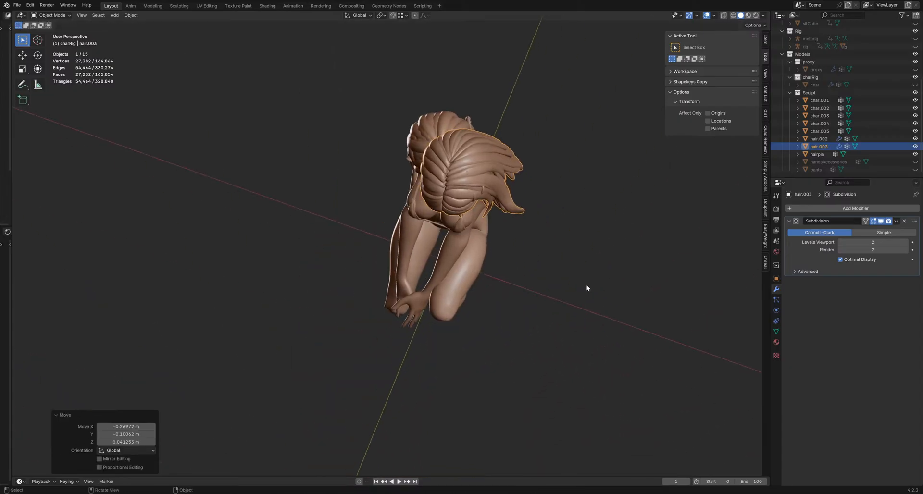
Step: Rotate and move the duplicated hair from several viewing angles until it fits over the sitting character's tilted head
{"action": "key", "text": "r"}
{"action": "left_click", "coordinate": [561, 191]}
{"action": "middle_click_drag", "start_coordinate": [561, 192], "coordinate": [529, 204]}
{"action": "key", "text": "g"}
{"action": "left_click", "coordinate": [546, 225]}
{"action": "key", "text": "r"}
{"action": "left_click", "coordinate": [531, 257]}
{"action": "key", "text": "g"}
{"action": "left_click", "coordinate": [544, 265]}
{"action": "key", "text": "r"}
{"action": "left_click", "coordinate": [518, 302]}
{"action": "key", "text": "g"}
{"action": "left_click", "coordinate": [459, 222]}
{"action": "key", "text": "r"}
{"action": "left_click", "coordinate": [579, 196]}
{"action": "key", "text": "g"}
{"action": "left_click", "coordinate": [548, 177]}
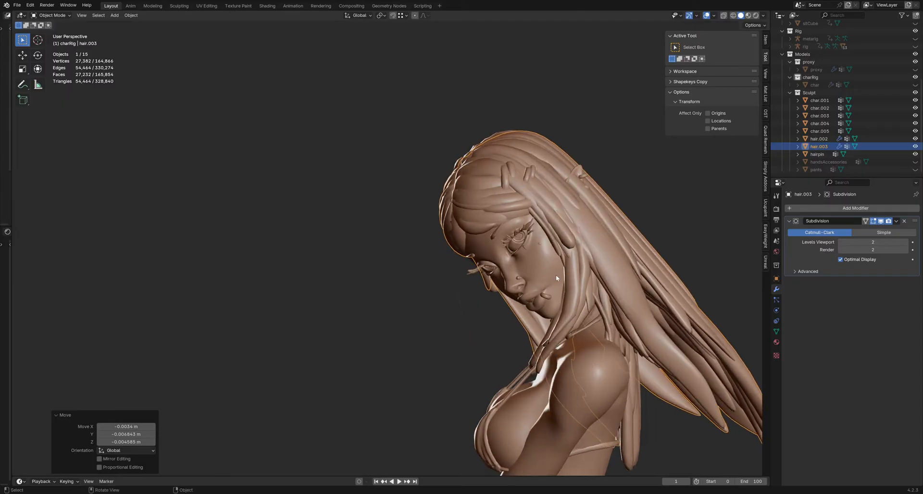
Step: Fine-tune the position of the duplicated hair on the head, try further rotation, and undo the last adjustment
{"action": "middle_click_drag", "start_coordinate": [556, 278], "coordinate": [592, 260]}
{"action": "key", "text": "g"}
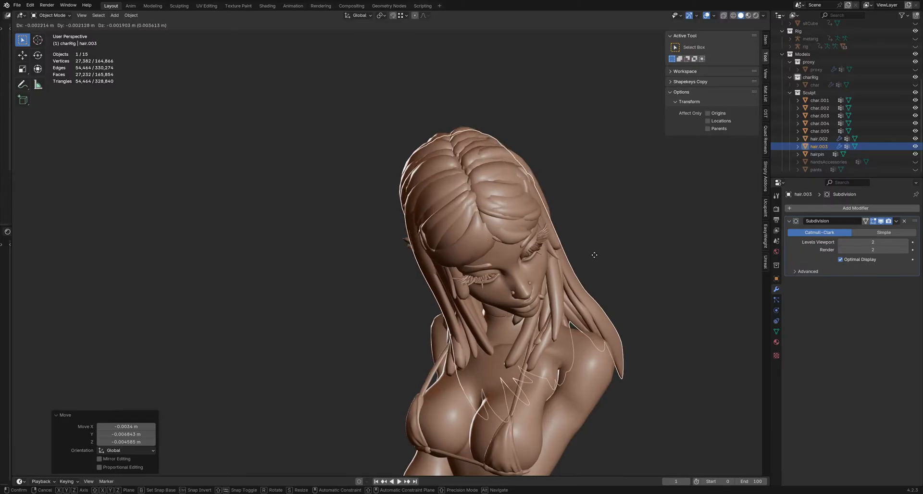
{"action": "left_click", "coordinate": [594, 255]}
{"action": "key", "text": "r"}
{"action": "left_click", "coordinate": [613, 224]}
{"action": "middle_click_drag", "start_coordinate": [612, 223], "coordinate": [561, 196]}
{"action": "key", "text": "r"}
{"action": "right_click", "coordinate": [589, 230]}
{"action": "key", "text": "ctrl+z"}
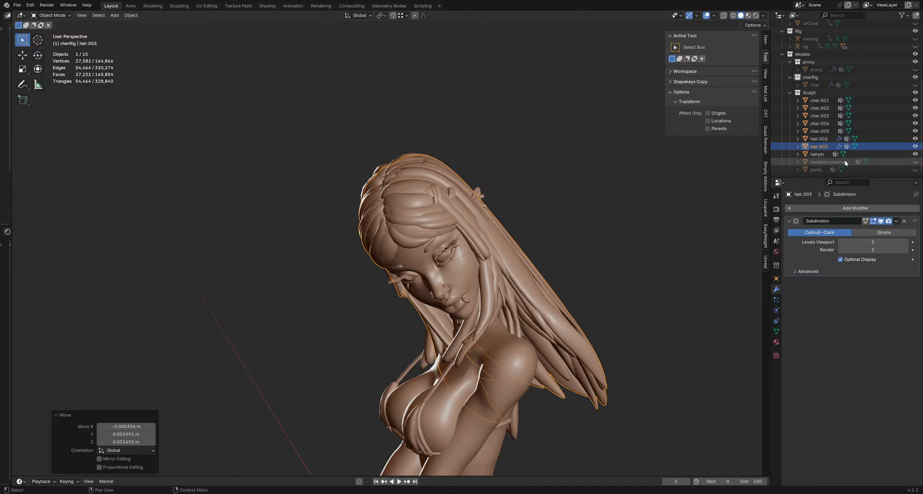
Step: Toggle the visibility of hair.003 repeatedly to compare it with the original sculpted hair, ending with both shown
{"action": "left_click", "coordinate": [916, 146]}
{"action": "left_click", "coordinate": [916, 147]}
{"action": "left_click", "coordinate": [916, 147]}
{"action": "left_click", "coordinate": [915, 147]}
{"action": "left_click", "coordinate": [916, 147]}
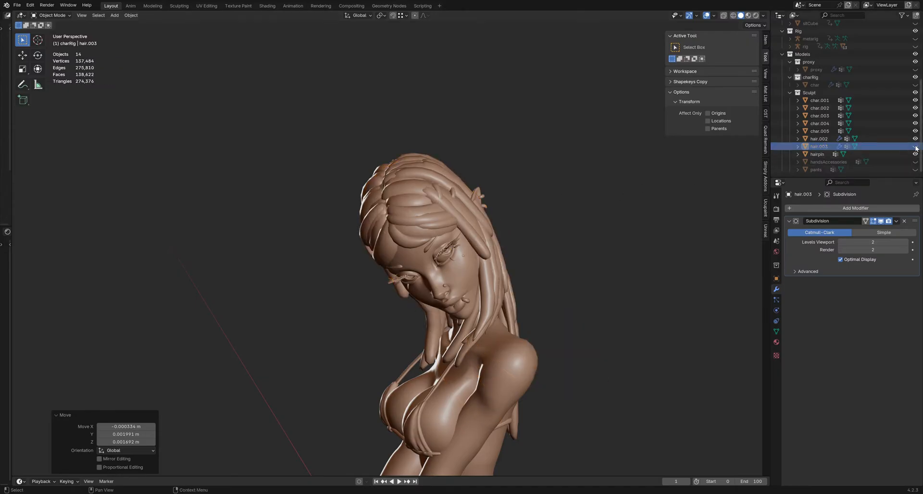
{"action": "left_click", "coordinate": [915, 147]}
{"action": "left_click", "coordinate": [916, 146]}
{"action": "left_click", "coordinate": [915, 147]}
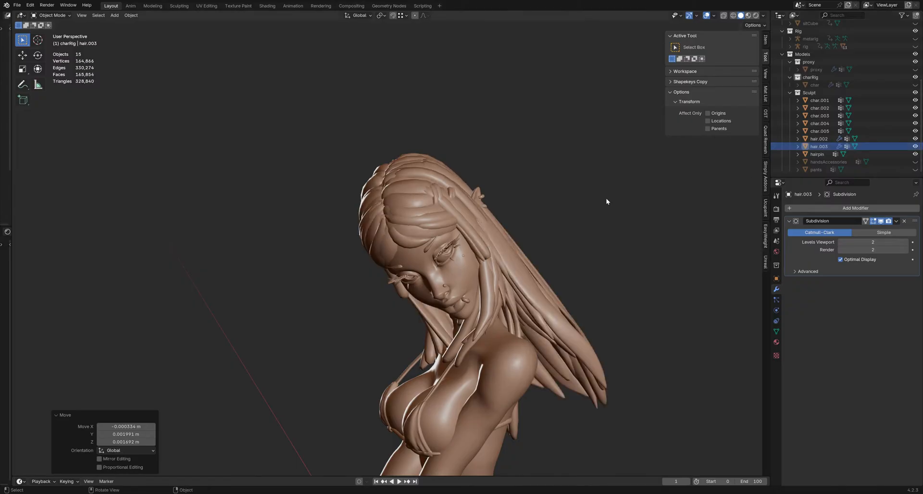
{"action": "middle_click_drag", "start_coordinate": [606, 200], "coordinate": [462, 224]}
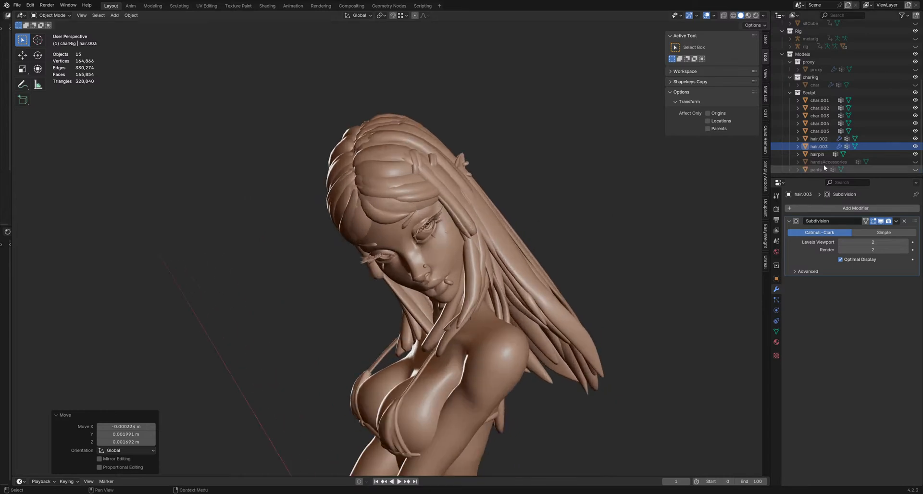
Step: Hide hair.002, frame hair.003, and nudge it about 2 mm along negative Y and 1 mm up on the head
{"action": "left_click", "coordinate": [915, 139]}
{"action": "middle_click_drag", "start_coordinate": [510, 226], "coordinate": [425, 191]}
{"action": "middle_click_drag", "start_coordinate": [499, 257], "coordinate": [526, 224]}
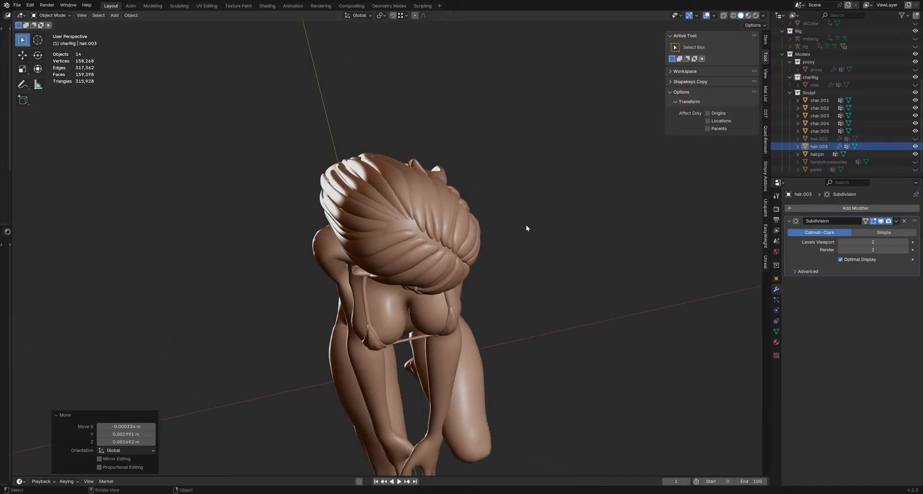
{"action": "left_click", "coordinate": [435, 228]}
{"action": "key", "text": "KP_Decimal"}
{"action": "key", "text": "g"}
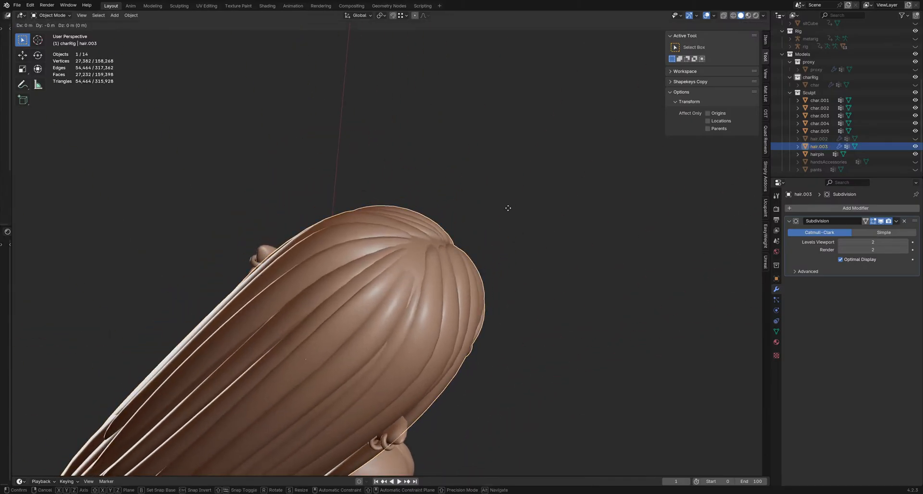
{"action": "left_click", "coordinate": [510, 207]}
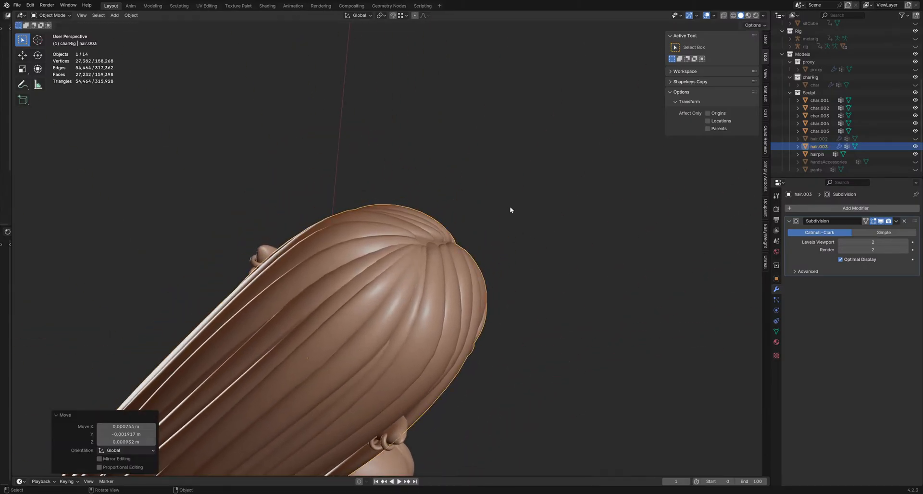
Step: Show hair.002 again and move it about 0.33 m along negative Y, away from the sitting character
{"action": "middle_click_drag", "start_coordinate": [510, 207], "coordinate": [387, 272]}
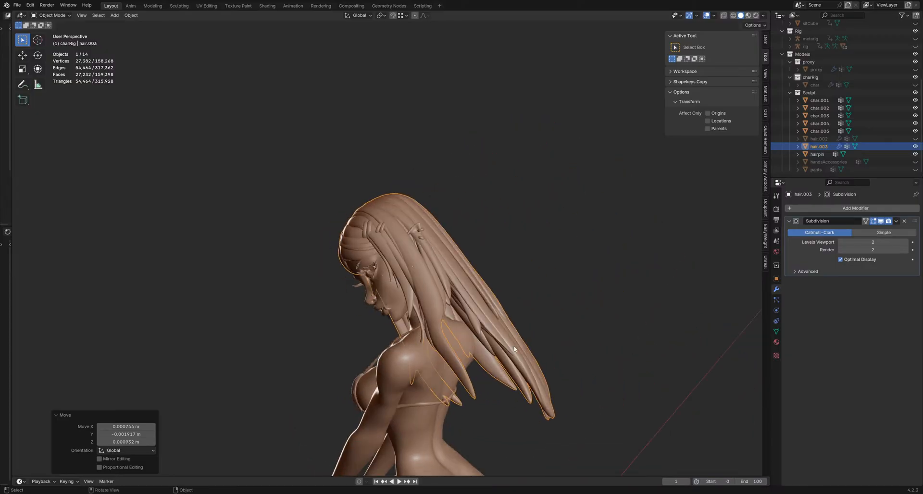
{"action": "middle_click_drag", "start_coordinate": [514, 349], "coordinate": [495, 259]}
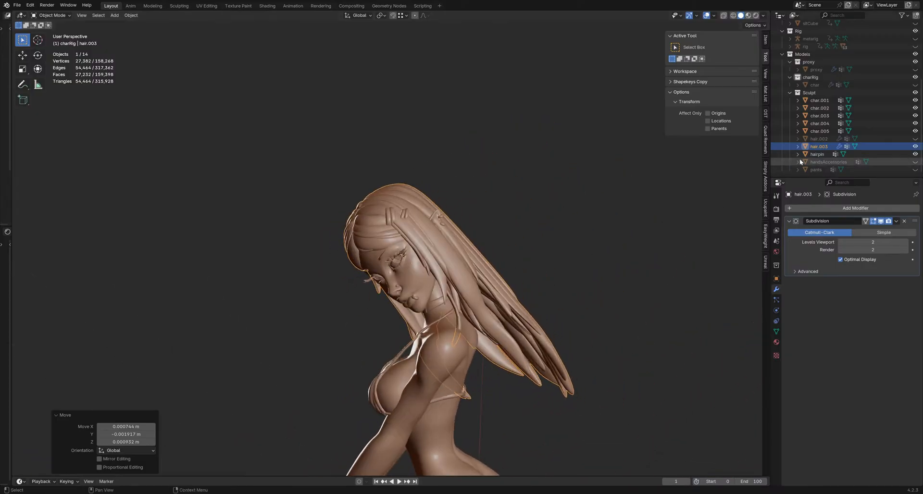
{"action": "middle_click_drag", "start_coordinate": [513, 223], "coordinate": [510, 202]}
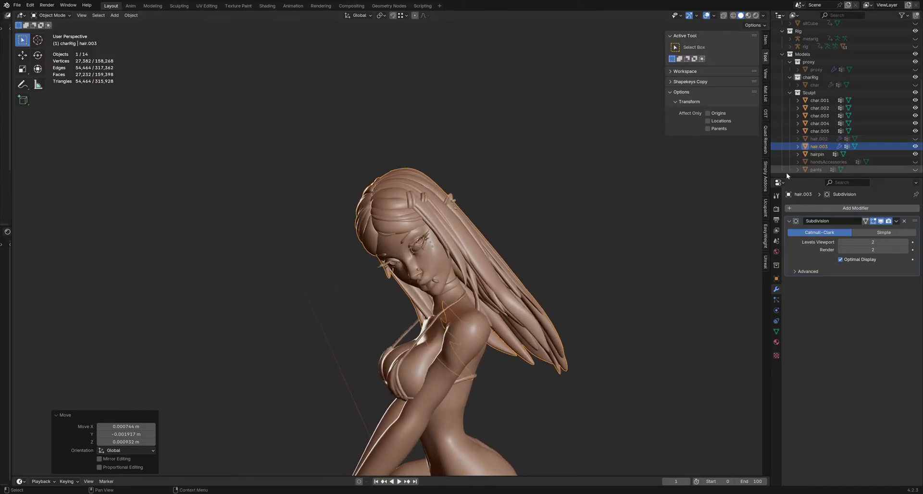
{"action": "left_click", "coordinate": [915, 139]}
{"action": "left_click", "coordinate": [831, 139]}
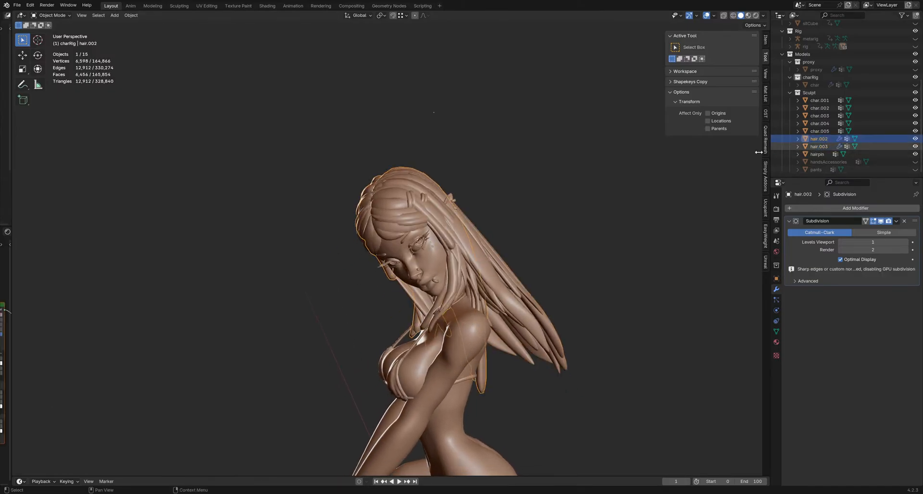
{"action": "key", "text": "g"}
{"action": "mouse_move", "coordinate": [461, 212]}
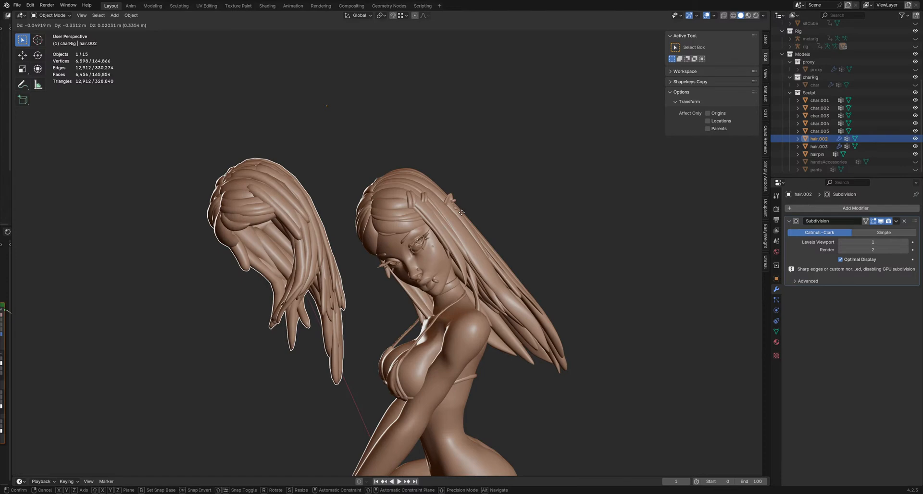
{"action": "left_click", "coordinate": [460, 215]}
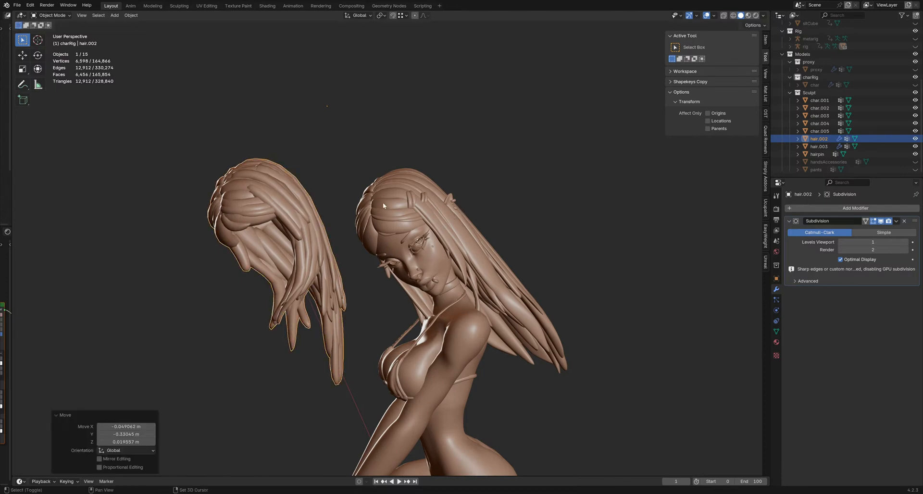
Step: Move hair.002 a further 0.07 m or so along negative Y and 0.08 m up, and set its origin to its geometry
{"action": "middle_click_drag", "start_coordinate": [383, 204], "coordinate": [418, 196], "text": "shift"}
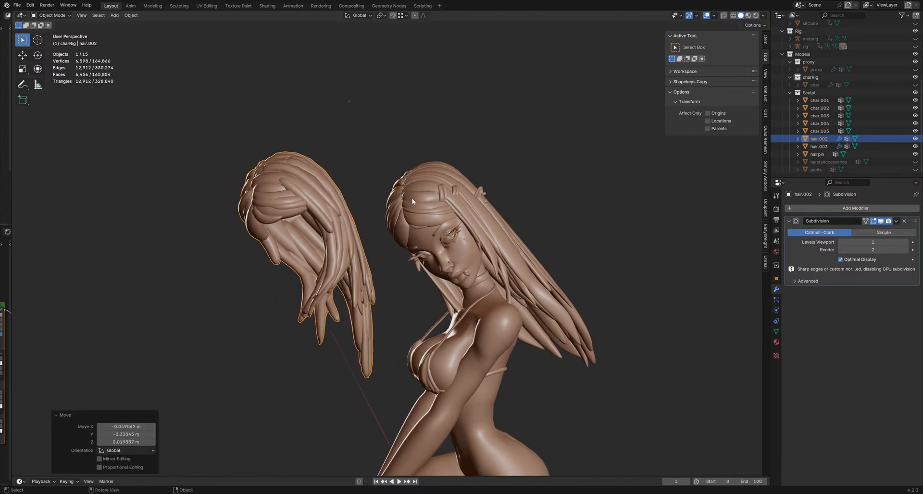
{"action": "middle_click_drag", "start_coordinate": [445, 214], "coordinate": [461, 211], "text": "shift"}
{"action": "left_click", "coordinate": [361, 172]}
{"action": "left_click", "coordinate": [351, 205]}
{"action": "key", "text": "g"}
{"action": "left_click", "coordinate": [320, 171]}
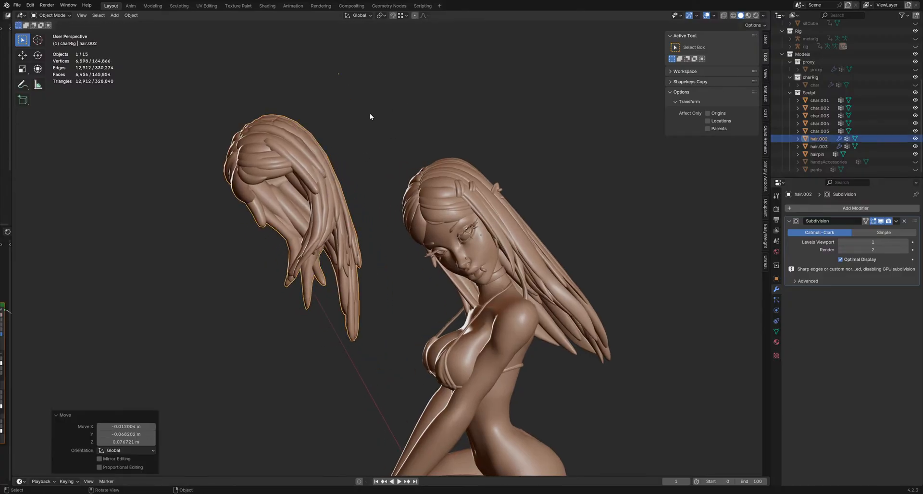
{"action": "middle_click_drag", "start_coordinate": [370, 114], "coordinate": [342, 136]}
{"action": "key", "text": "q"}
{"action": "left_click", "coordinate": [342, 137]}
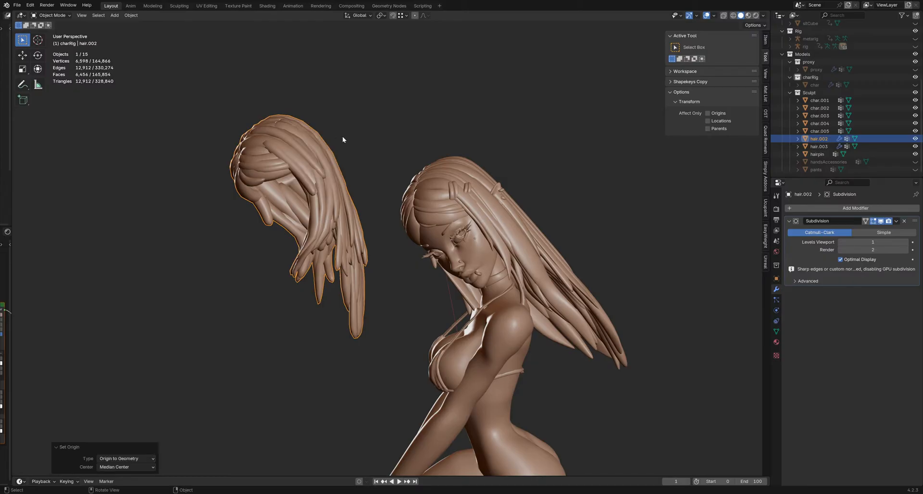
Step: Move hair.002 about 6 cm along negative X and 2 cm along negative Y, away from the character
{"action": "left_click", "coordinate": [348, 133]}
{"action": "middle_click_drag", "start_coordinate": [340, 169], "coordinate": [423, 178]}
{"action": "left_click", "coordinate": [342, 166]}
{"action": "scroll", "coordinate": [339, 152], "scroll_direction": "up", "scroll_amount": 6}
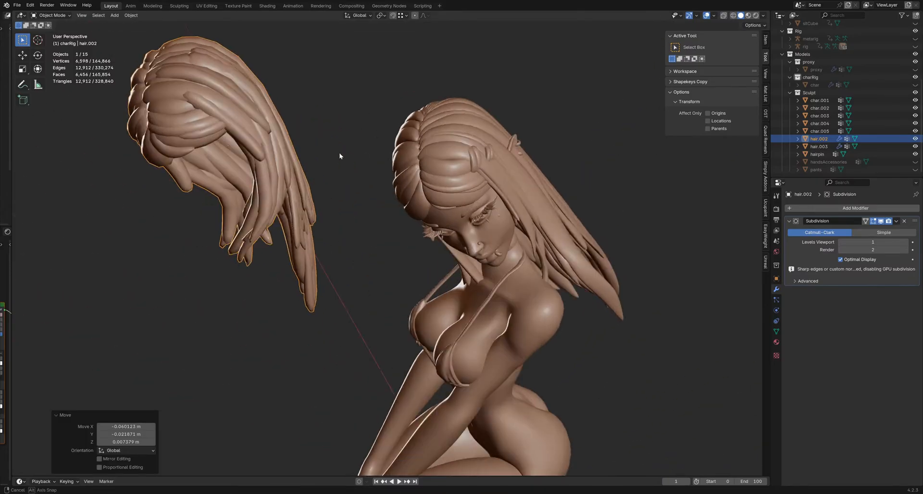
Step: Select the separate hairpin object and move it up off the head to compare it with the pins on hair.003
{"action": "left_click", "coordinate": [404, 175]}
{"action": "scroll", "coordinate": [404, 175], "scroll_direction": "up", "scroll_amount": 4}
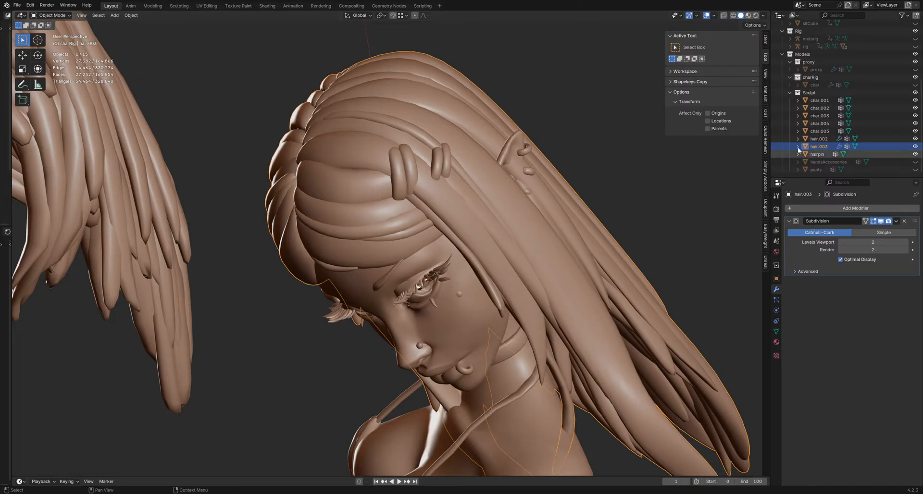
{"action": "left_click", "coordinate": [863, 158]}
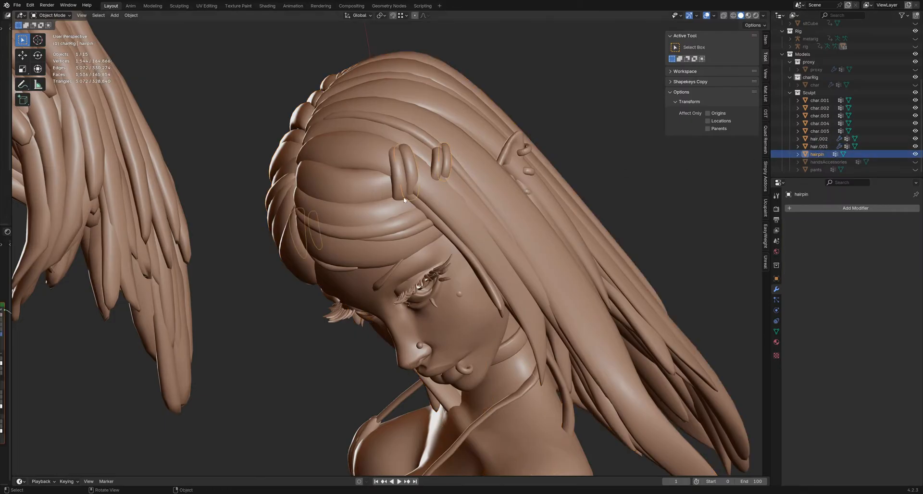
{"action": "middle_click_drag", "start_coordinate": [414, 173], "coordinate": [399, 159]}
{"action": "key", "text": "g"}
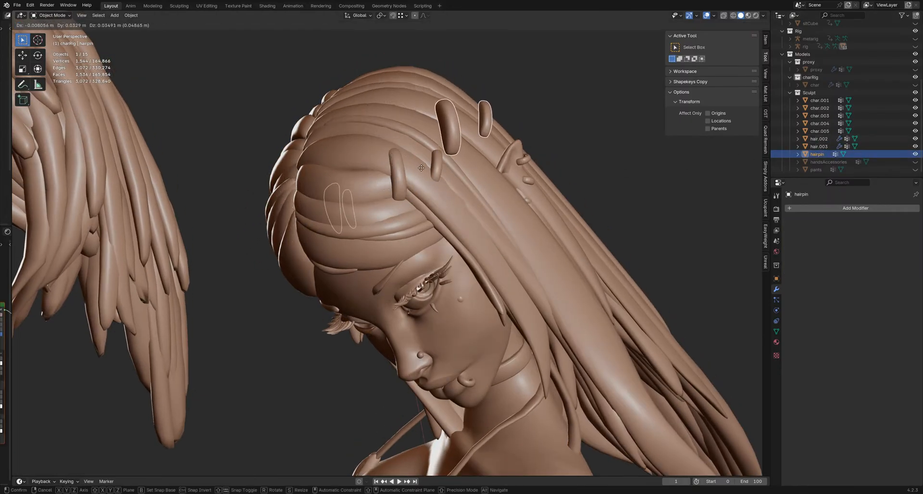
{"action": "left_click", "coordinate": [456, 188]}
{"action": "left_click", "coordinate": [401, 176]}
{"action": "middle_click_drag", "start_coordinate": [397, 174], "coordinate": [404, 183]}
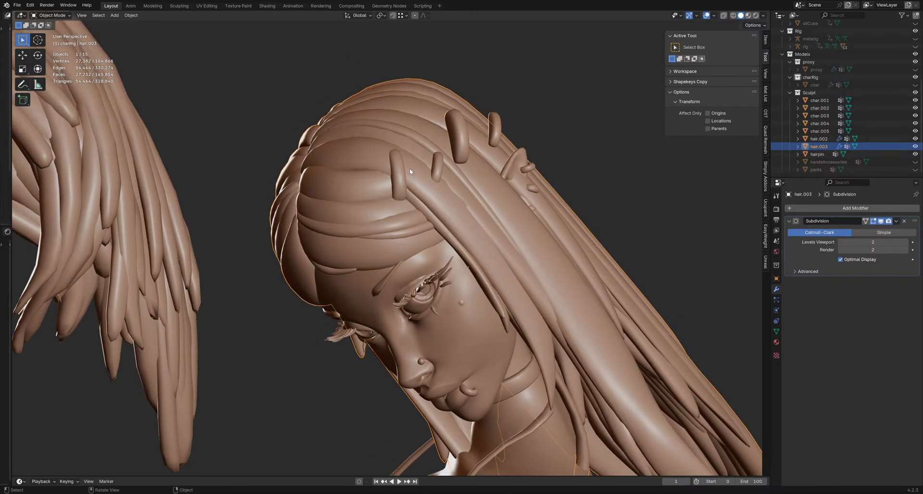
{"action": "middle_click_drag", "start_coordinate": [466, 138], "coordinate": [455, 163]}
Step: Delete the separate hairpin object displaced above the head
{"action": "left_click", "coordinate": [461, 132]}
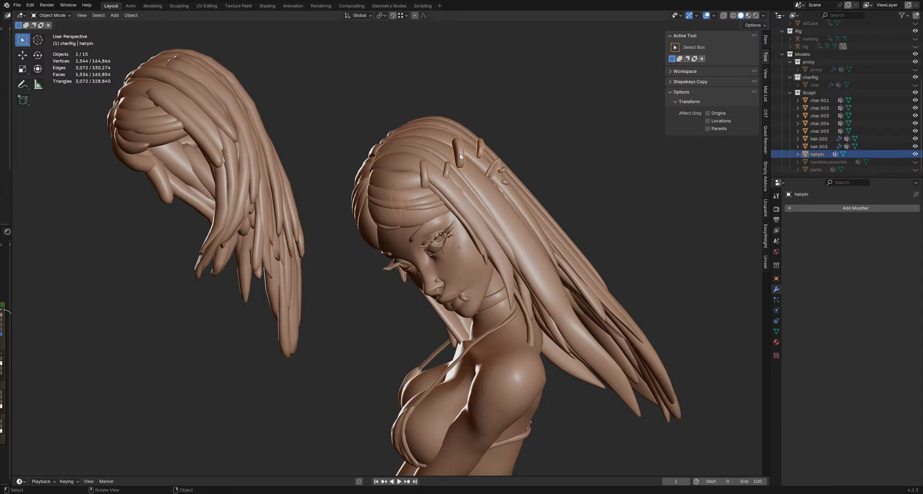
{"action": "key", "text": "x"}
{"action": "left_click", "coordinate": [460, 154]}
{"action": "middle_click_drag", "start_coordinate": [460, 156], "coordinate": [408, 164]}
{"action": "scroll", "coordinate": [380, 176], "scroll_direction": "down", "scroll_amount": 3}
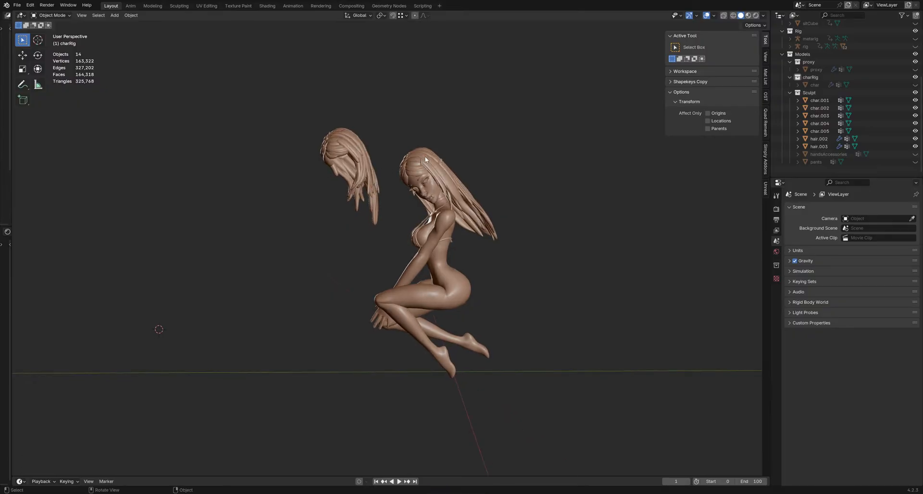
{"action": "scroll", "coordinate": [425, 168], "scroll_direction": "up", "scroll_amount": 5}
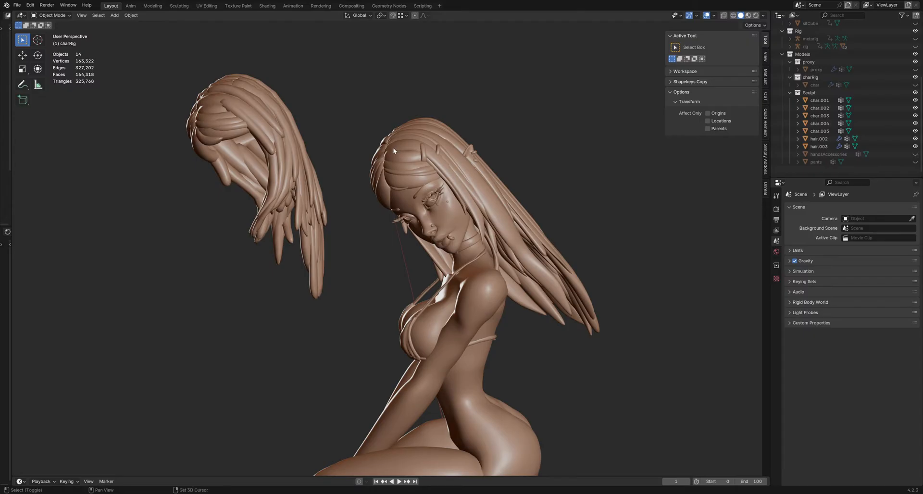
{"action": "middle_click_drag", "start_coordinate": [394, 149], "coordinate": [467, 176], "text": "shift"}
Step: Select the old sculpted hair, hair.002, beside the character and delete it
{"action": "left_click", "coordinate": [391, 169]}
{"action": "middle_click_drag", "start_coordinate": [390, 169], "coordinate": [394, 212]}
{"action": "left_click", "coordinate": [493, 193]}
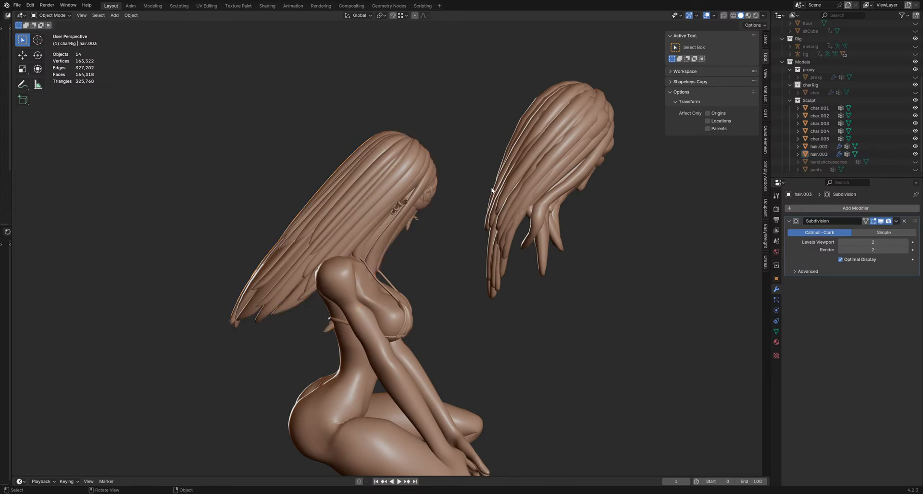
{"action": "key", "text": "alt+a"}
{"action": "left_click", "coordinate": [505, 183]}
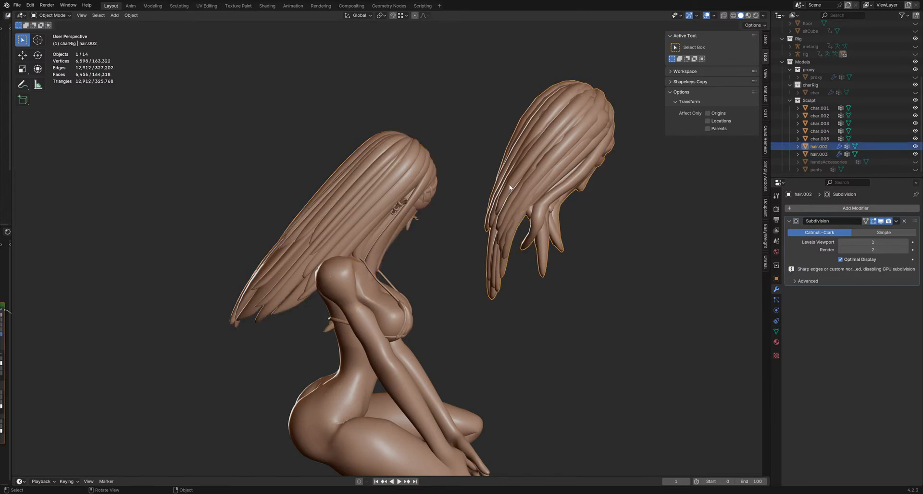
{"action": "middle_click_drag", "start_coordinate": [510, 187], "coordinate": [422, 196]}
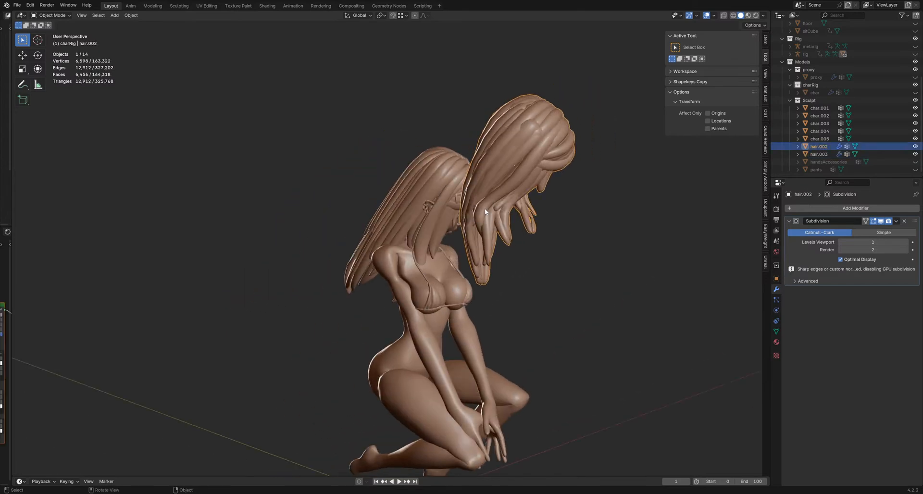
{"action": "middle_click_drag", "start_coordinate": [500, 227], "coordinate": [344, 236]}
{"action": "scroll", "coordinate": [415, 211], "scroll_direction": "up", "scroll_amount": 2}
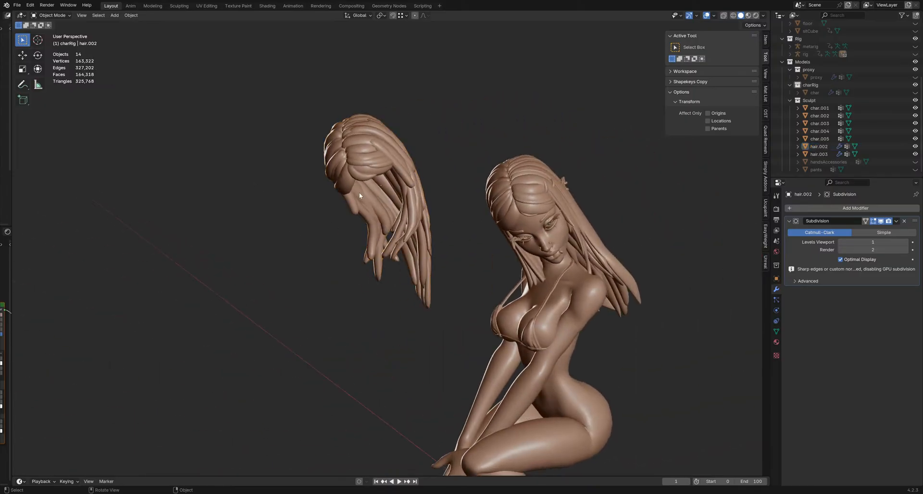
{"action": "key", "text": "x"}
{"action": "left_click", "coordinate": [346, 192]}
Step: Put hair.003 in Edit Mode and rename it hair.002
{"action": "middle_click_drag", "start_coordinate": [427, 219], "coordinate": [386, 211]}
{"action": "scroll", "coordinate": [405, 209], "scroll_direction": "up", "scroll_amount": 2}
{"action": "scroll", "coordinate": [386, 212], "scroll_direction": "down", "scroll_amount": 1}
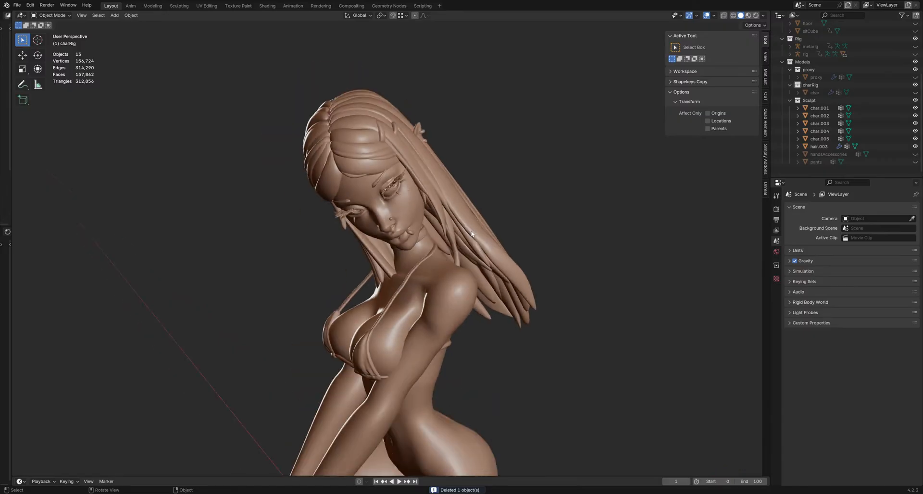
{"action": "left_click", "coordinate": [465, 207]}
{"action": "scroll", "coordinate": [473, 211], "scroll_direction": "up", "scroll_amount": 1}
{"action": "middle_click_drag", "start_coordinate": [480, 216], "coordinate": [423, 274]}
{"action": "key", "text": "Tab"}
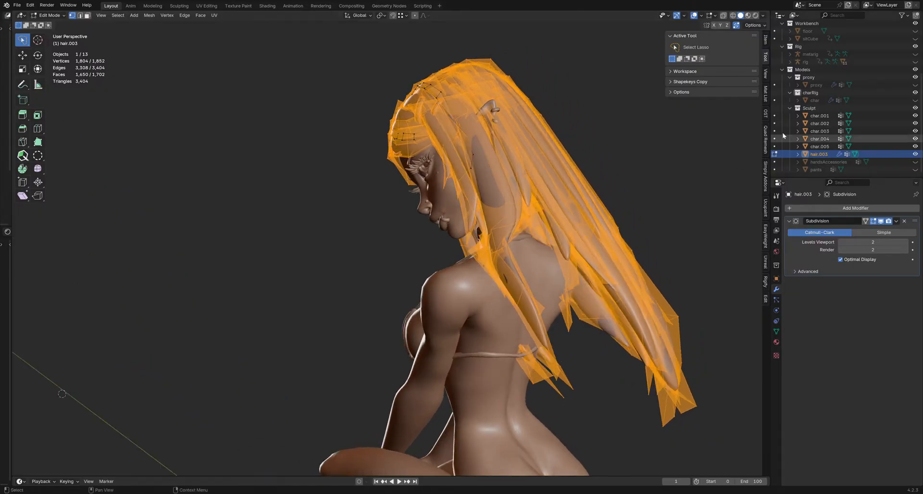
{"action": "double_click", "coordinate": [816, 155]}
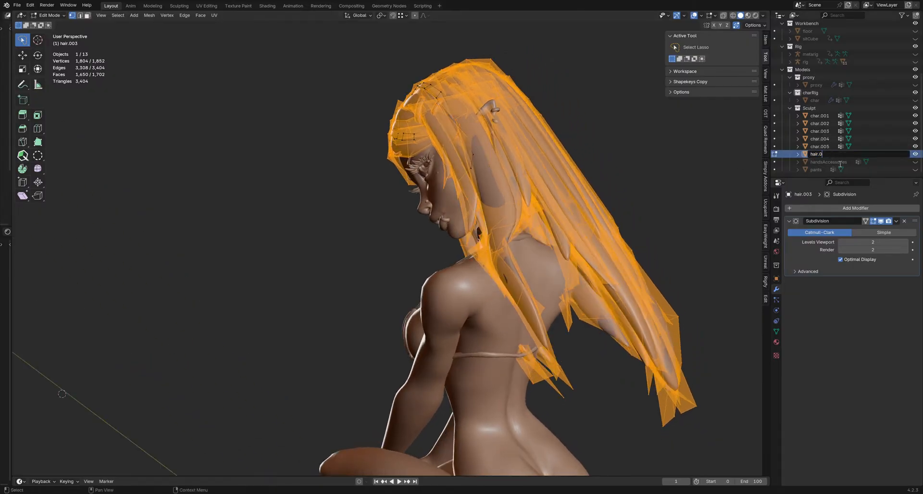
{"action": "type", "text": ".002"}
{"action": "key", "text": "Return"}
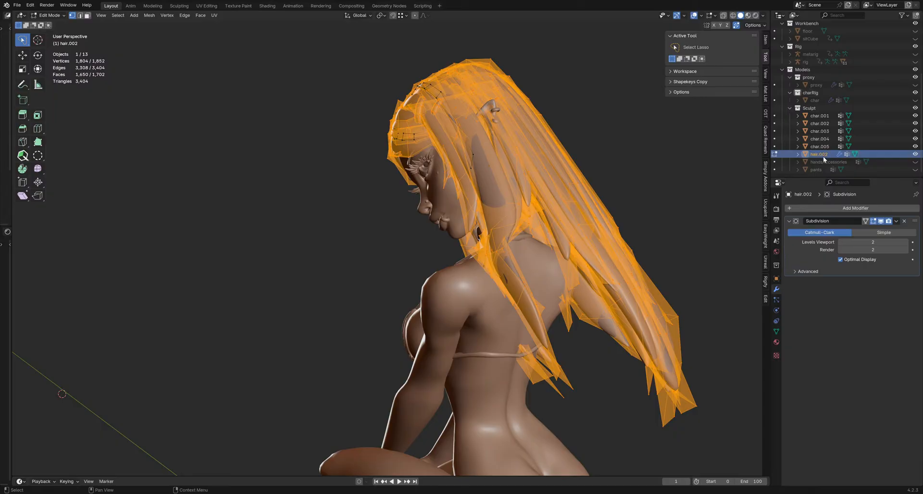
Step: Return the hair to Object Mode and save SittingSculpt_Pose1_12.blend
{"action": "middle_click_drag", "start_coordinate": [583, 144], "coordinate": [469, 154]}
{"action": "key", "text": "ctrl+Tab"}
{"action": "left_click", "coordinate": [399, 153]}
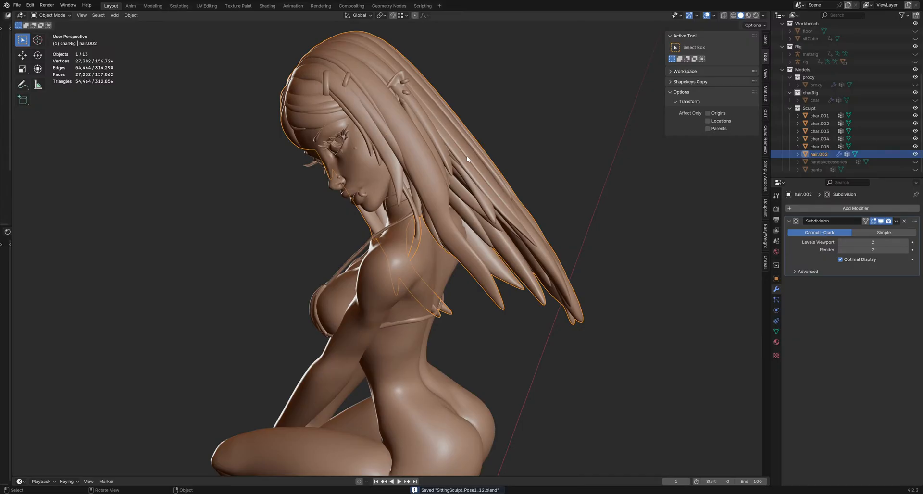
Step: Separate all of hair.002's geometry into individual strands by loose parts and return to Object Mode
{"action": "key", "text": "Tab"}
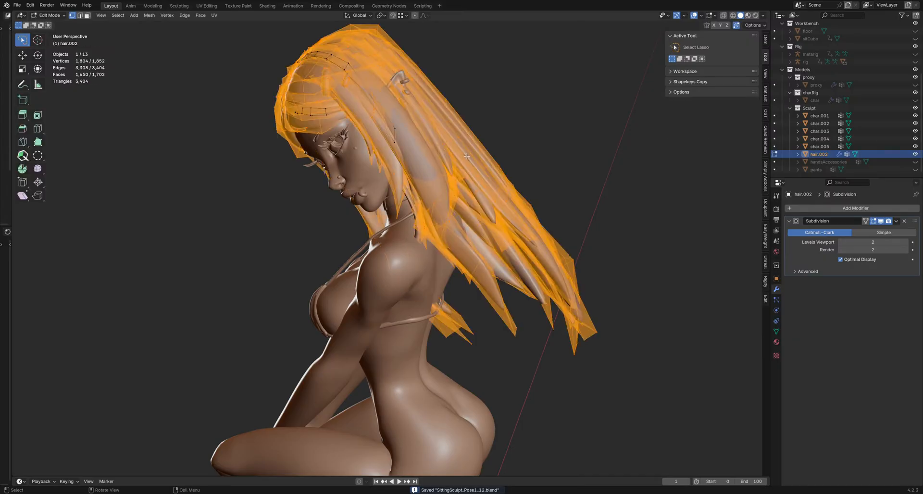
{"action": "key", "text": "p"}
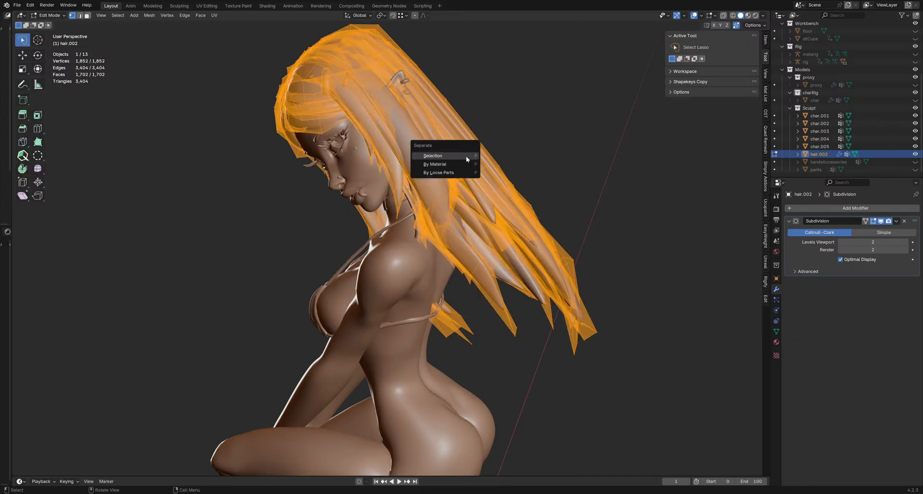
{"action": "left_click", "coordinate": [462, 172]}
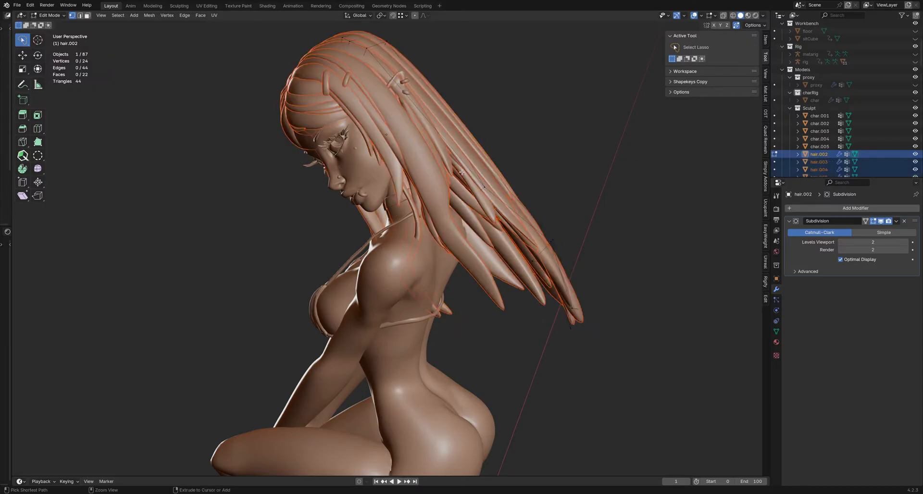
{"action": "key", "text": "Tab"}
{"action": "left_click", "coordinate": [497, 143]}
{"action": "middle_click_drag", "start_coordinate": [497, 143], "coordinate": [461, 231]}
Step: Select strand hair.050, which runs from the side of the neck into the shoulder, and edit its mesh with X-ray on
{"action": "left_click", "coordinate": [414, 221]}
{"action": "mouse_move", "coordinate": [484, 260]}
{"action": "middle_mouse_down"}
{"action": "mouse_move", "coordinate": [481, 251]}
{"action": "mouse_move", "coordinate": [498, 251]}
{"action": "mouse_move", "coordinate": [449, 260]}
{"action": "mouse_move", "coordinate": [492, 270]}
{"action": "mouse_move", "coordinate": [492, 258]}
{"action": "middle_mouse_up"}
{"action": "scroll", "coordinate": [492, 258], "scroll_direction": "up", "scroll_amount": 3}
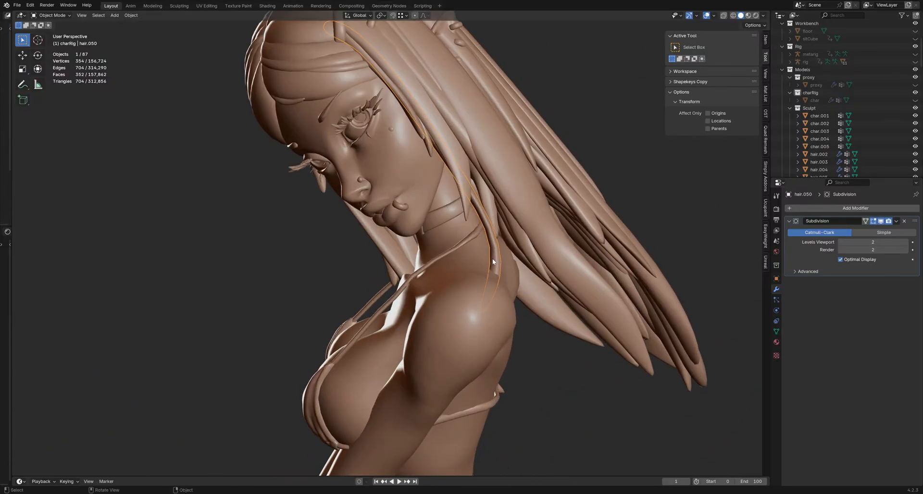
{"action": "key", "text": "ctrl+Tab"}
{"action": "left_click", "coordinate": [490, 303]}
{"action": "left_click", "coordinate": [522, 281]}
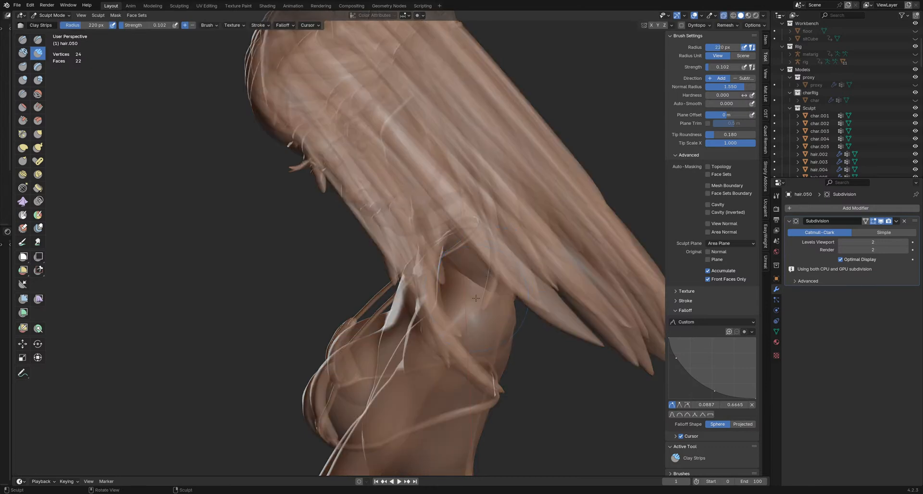
{"action": "middle_click_drag", "start_coordinate": [476, 299], "coordinate": [471, 320]}
{"action": "key", "text": "Tab"}
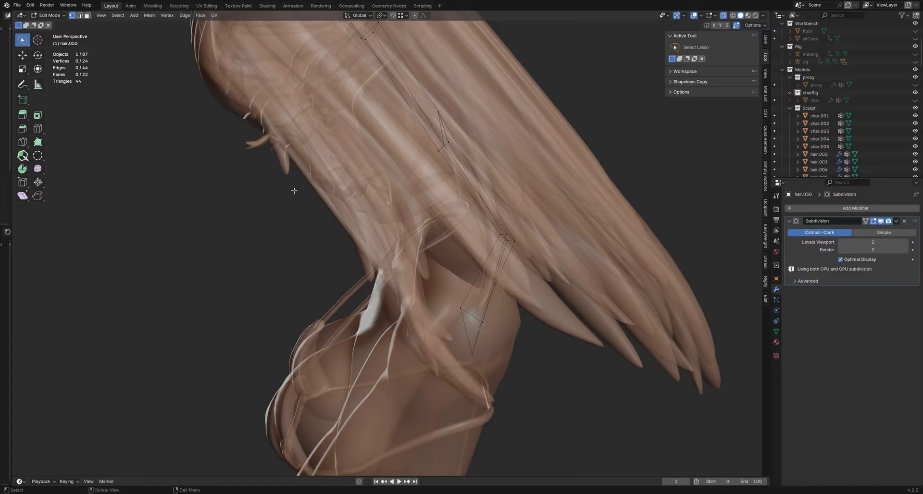
Step: Box-select the eight vertices at hair.050's lower end, move them about 6 cm along negative Y, and turn off X-ray
{"action": "key", "text": "w"}
{"action": "left_click_drag", "start_coordinate": [463, 283], "coordinate": [495, 339]}
{"action": "middle_click_drag", "start_coordinate": [486, 327], "coordinate": [479, 279]}
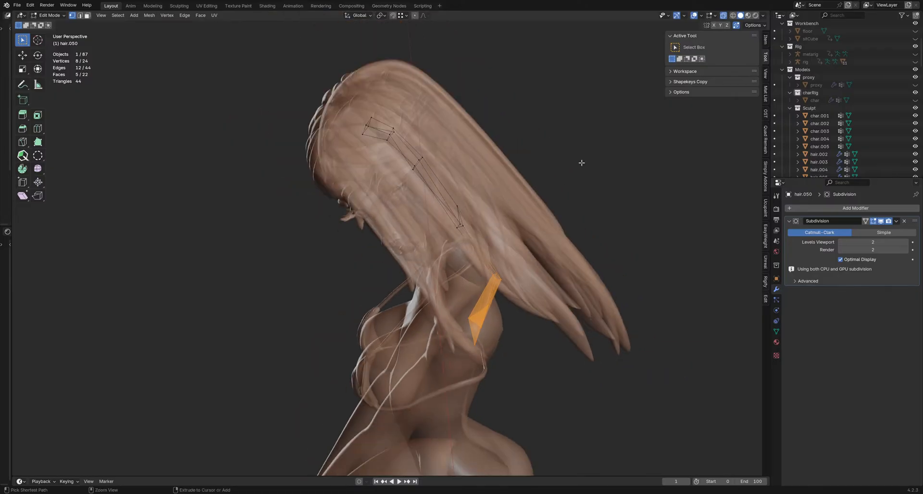
{"action": "scroll", "coordinate": [476, 281], "scroll_direction": "up", "scroll_amount": 3}
{"action": "middle_click_drag", "start_coordinate": [458, 289], "coordinate": [468, 264], "text": "shift"}
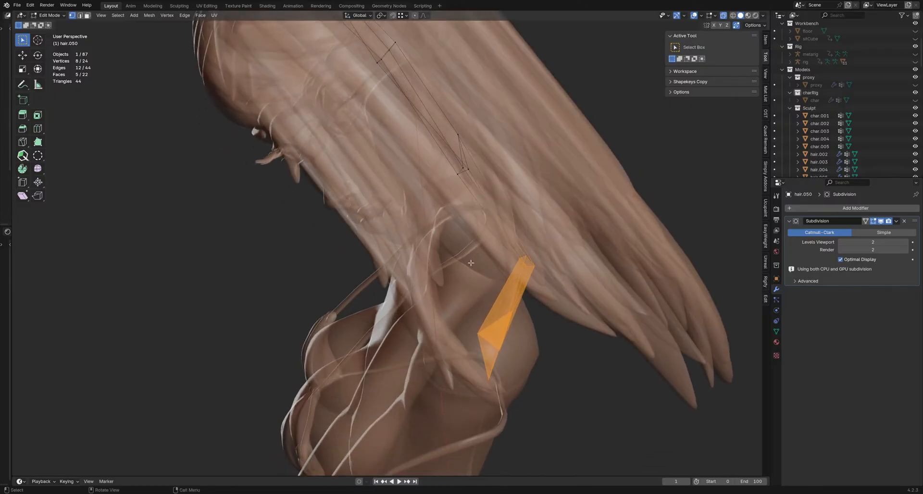
{"action": "scroll", "coordinate": [473, 276], "scroll_direction": "down", "scroll_amount": 1}
{"action": "key", "text": "g"}
{"action": "left_click", "coordinate": [428, 285]}
{"action": "key", "text": "alt+z"}
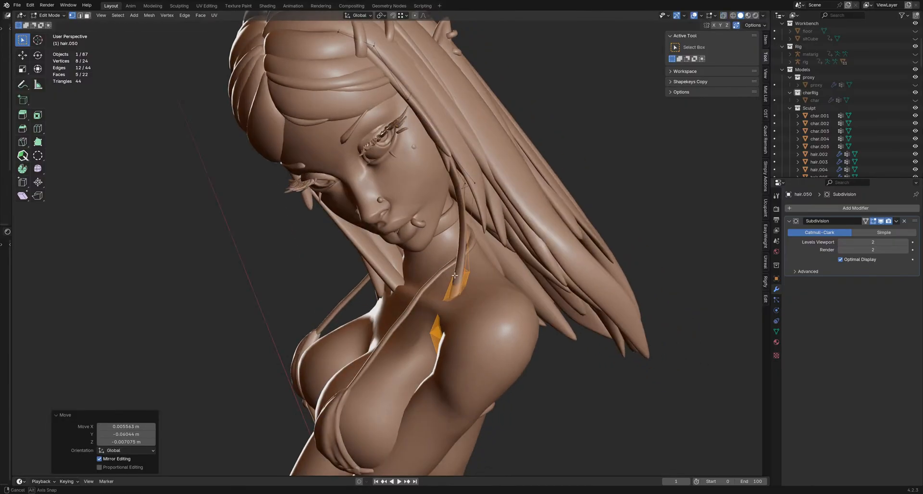
Step: Rotate the strand's lower end and shift it toward the chest, including a move of about 15 mm along negative X
{"action": "key", "text": "g"}
{"action": "left_click", "coordinate": [430, 279]}
{"action": "middle_click_drag", "start_coordinate": [431, 279], "coordinate": [447, 289]}
{"action": "key", "text": "r"}
{"action": "left_click", "coordinate": [548, 296]}
{"action": "key", "text": "g"}
{"action": "left_click", "coordinate": [495, 296]}
Step: Fine-tune the lower end's position and rotation so the strand drapes over the front of the collarbone
{"action": "key", "text": "g"}
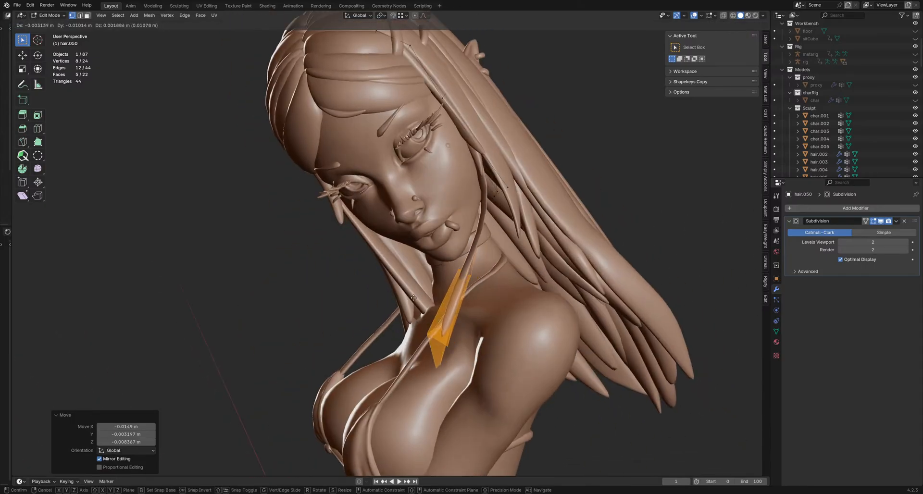
{"action": "left_click", "coordinate": [502, 290]}
{"action": "key", "text": "r"}
{"action": "left_click", "coordinate": [512, 310]}
{"action": "scroll", "coordinate": [512, 310], "scroll_direction": "up", "scroll_amount": 3}
{"action": "middle_click_drag", "start_coordinate": [512, 311], "coordinate": [465, 224]}
{"action": "key", "text": "g"}
{"action": "left_click", "coordinate": [423, 283]}
Step: Box-select hair.050's middle vertices beside the jaw through the mesh and reposition them to smooth the bend
{"action": "key", "text": "alt+z"}
{"action": "key", "text": "b"}
{"action": "left_click", "coordinate": [465, 221]}
{"action": "left_click_drag", "start_coordinate": [457, 178], "coordinate": [602, 290]}
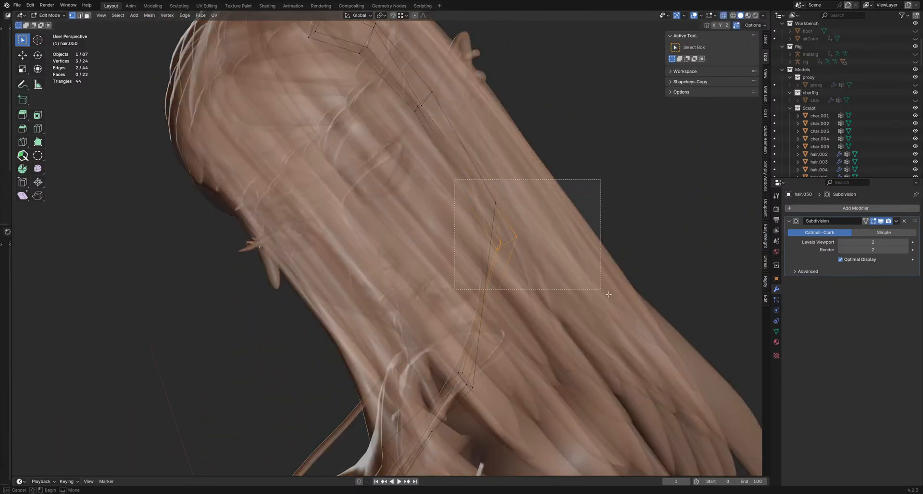
{"action": "middle_click_drag", "start_coordinate": [601, 290], "coordinate": [510, 260]}
{"action": "key", "text": "alt+z"}
{"action": "key", "text": "g"}
{"action": "left_click", "coordinate": [536, 287]}
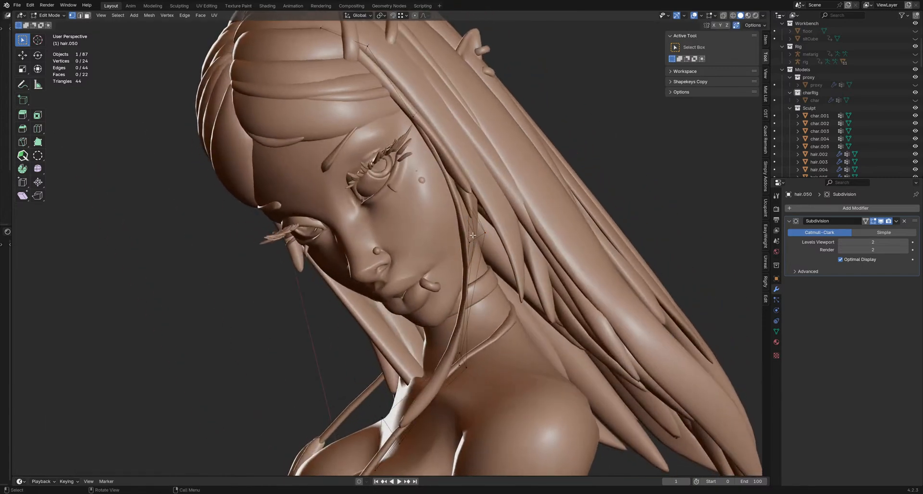
Step: Nudge one strand vertex beside the neck by about 4 mm and switch the viewport to Rendered shading
{"action": "key", "text": "alt+z"}
{"action": "key", "text": "alt+z"}
{"action": "key", "text": "g"}
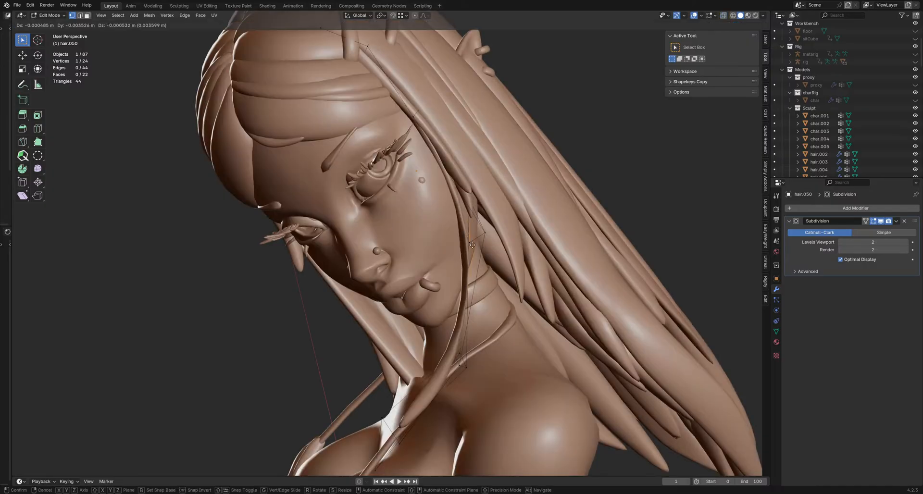
{"action": "left_click", "coordinate": [471, 246]}
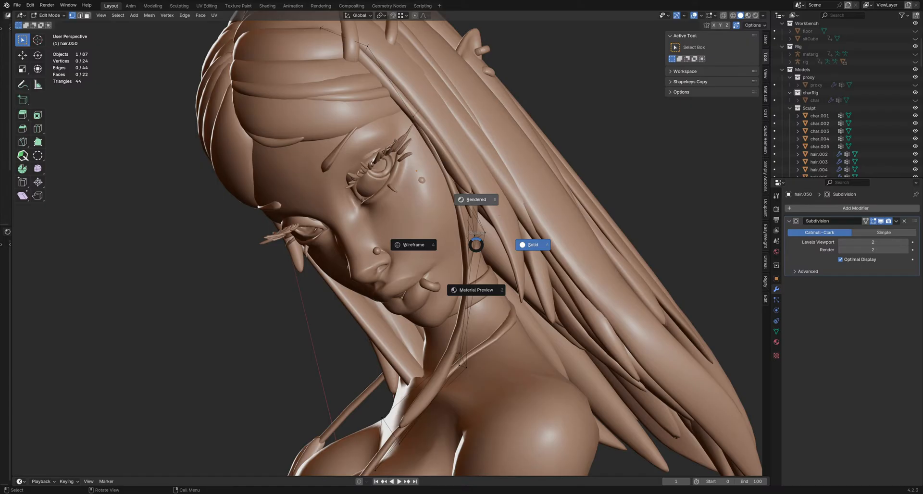
{"action": "left_click", "coordinate": [493, 209]}
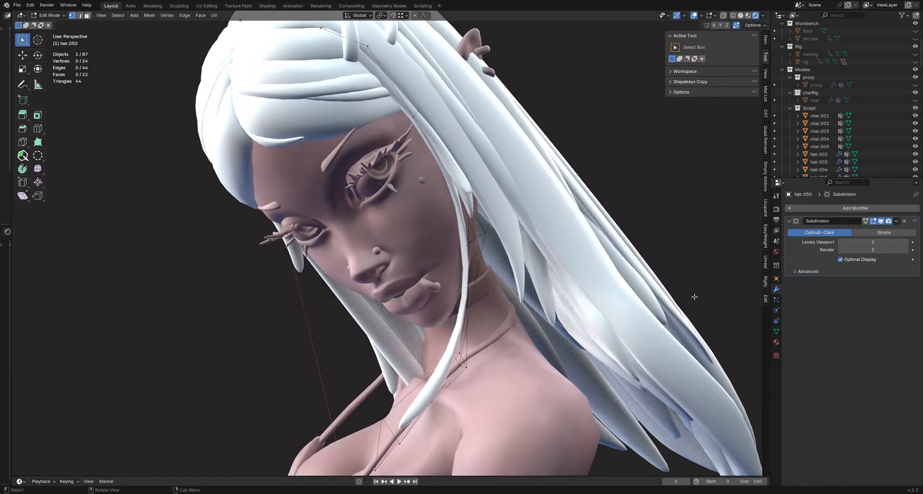
Step: Select a single hair.050 vertex beside the neck and move it about 8 mm along Y
{"action": "middle_click_drag", "start_coordinate": [454, 230], "coordinate": [466, 226], "text": "shift"}
{"action": "left_click", "coordinate": [17, 5]}
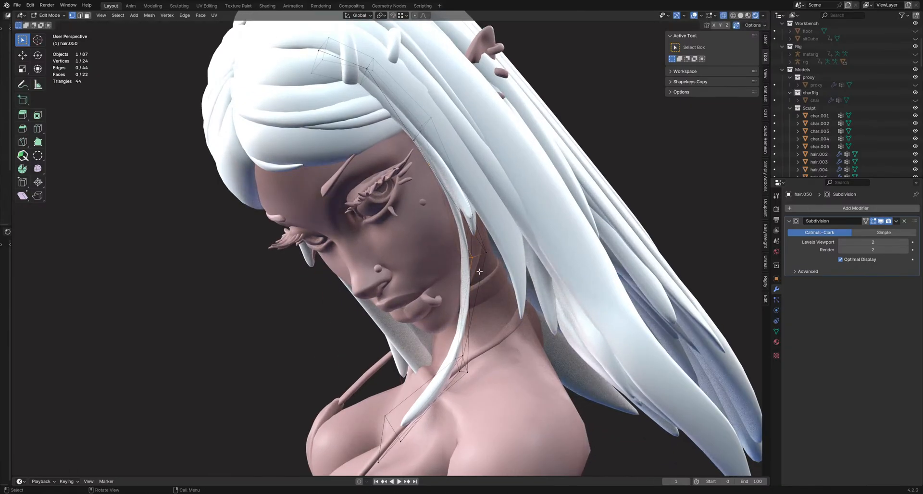
{"action": "middle_click_drag", "start_coordinate": [490, 243], "coordinate": [343, 236]}
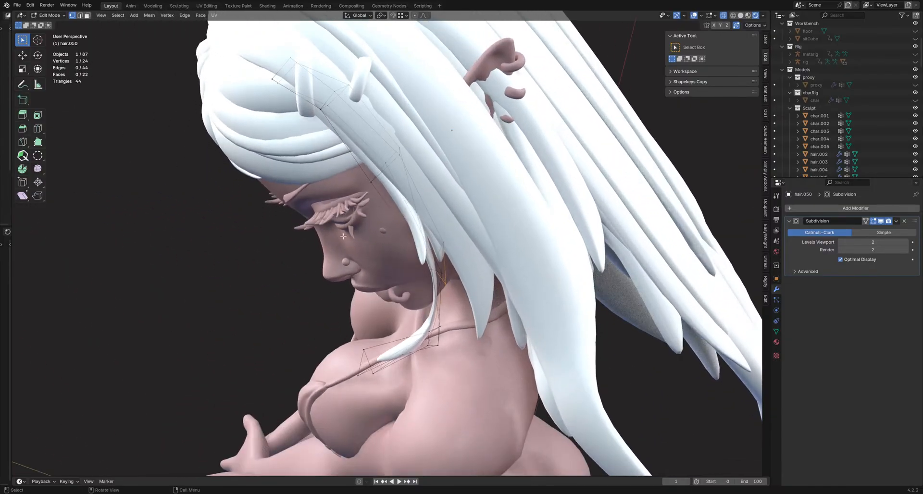
{"action": "middle_click_drag", "start_coordinate": [440, 278], "coordinate": [448, 262]}
{"action": "key", "text": "g"}
{"action": "left_click", "coordinate": [443, 270]}
Step: Switch the viewport shading to Material Preview
{"action": "key", "text": "z"}
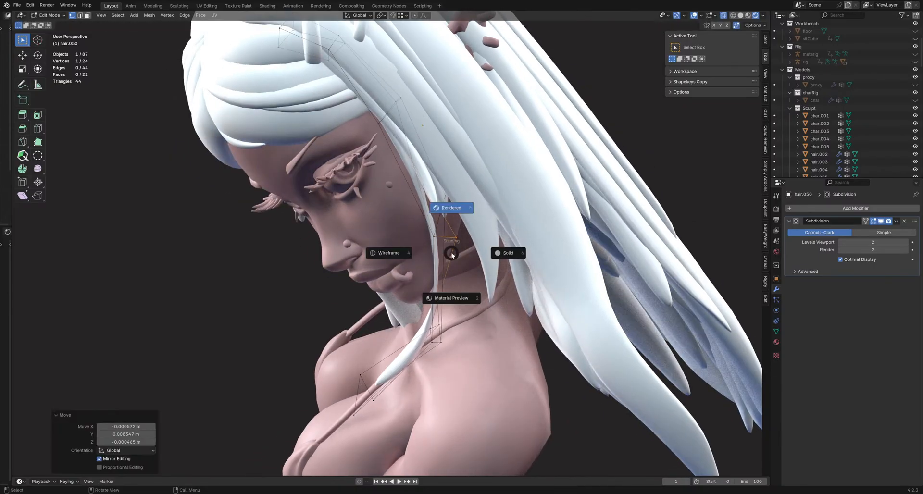
{"action": "left_click", "coordinate": [497, 255]}
{"action": "key", "text": "z"}
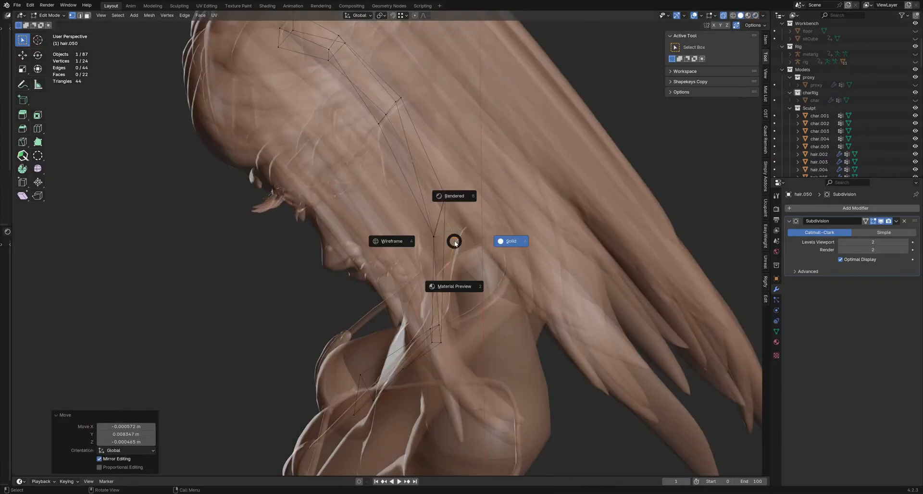
{"action": "left_click", "coordinate": [461, 288]}
Step: Reposition individual hair.050 vertices beside the jaw and neck to refine how the strand frames the face
{"action": "middle_click_drag", "start_coordinate": [449, 255], "coordinate": [448, 274]}
{"action": "key", "text": "g"}
{"action": "left_click", "coordinate": [484, 211]}
{"action": "scroll", "coordinate": [408, 208], "scroll_direction": "up", "scroll_amount": 4}
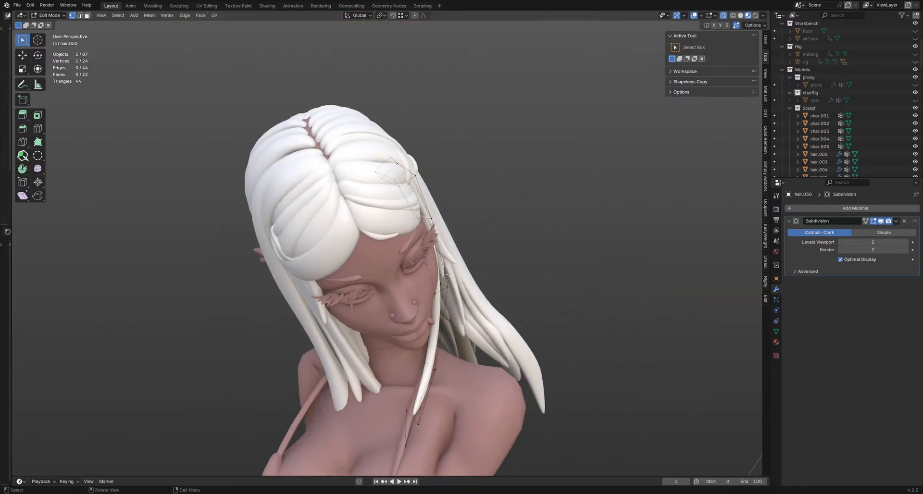
{"action": "key", "text": "g"}
{"action": "left_click", "coordinate": [495, 295]}
{"action": "scroll", "coordinate": [496, 295], "scroll_direction": "up", "scroll_amount": 2}
{"action": "middle_click_drag", "start_coordinate": [495, 294], "coordinate": [448, 237]}
{"action": "key", "text": "g"}
{"action": "left_click", "coordinate": [413, 211]}
{"action": "scroll", "coordinate": [504, 287], "scroll_direction": "down", "scroll_amount": 2}
{"action": "scroll", "coordinate": [474, 269], "scroll_direction": "up", "scroll_amount": 2}
Step: Switch editing to hair.009 and move its lower tip about 26 mm along negative Y and 16 mm along negative Z
{"action": "key", "text": "alt+q"}
{"action": "scroll", "coordinate": [478, 264], "scroll_direction": "up", "scroll_amount": 2}
{"action": "scroll", "coordinate": [447, 237], "scroll_direction": "down", "scroll_amount": 3}
{"action": "middle_click_drag", "start_coordinate": [538, 341], "coordinate": [452, 284]}
{"action": "key", "text": "g"}
{"action": "left_click", "coordinate": [448, 282]}
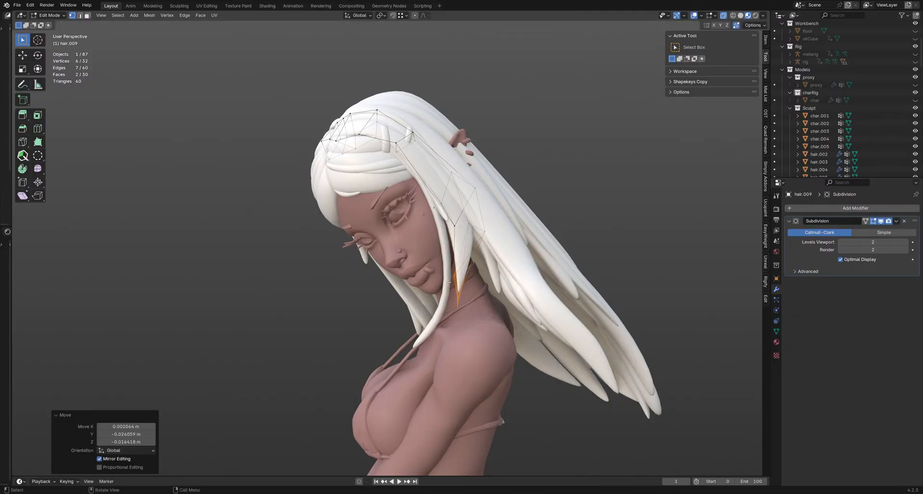
Step: Move two vertex pairs above hair.009's tip forward and down by about 25 mm and 29 mm
{"action": "left_click_drag", "start_coordinate": [461, 213], "coordinate": [495, 244]}
{"action": "key", "text": "g"}
{"action": "left_click", "coordinate": [481, 251]}
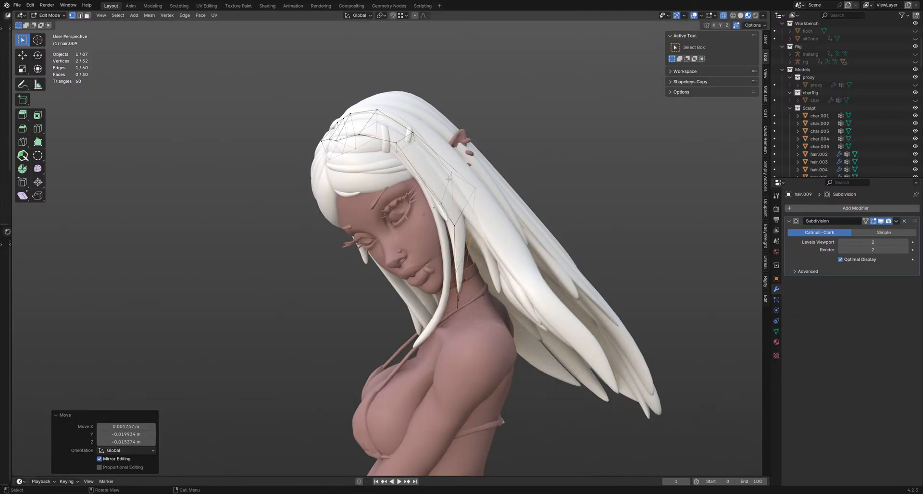
{"action": "left_click_drag", "start_coordinate": [502, 195], "coordinate": [501, 196]}
{"action": "key", "text": "g"}
{"action": "left_click", "coordinate": [477, 222]}
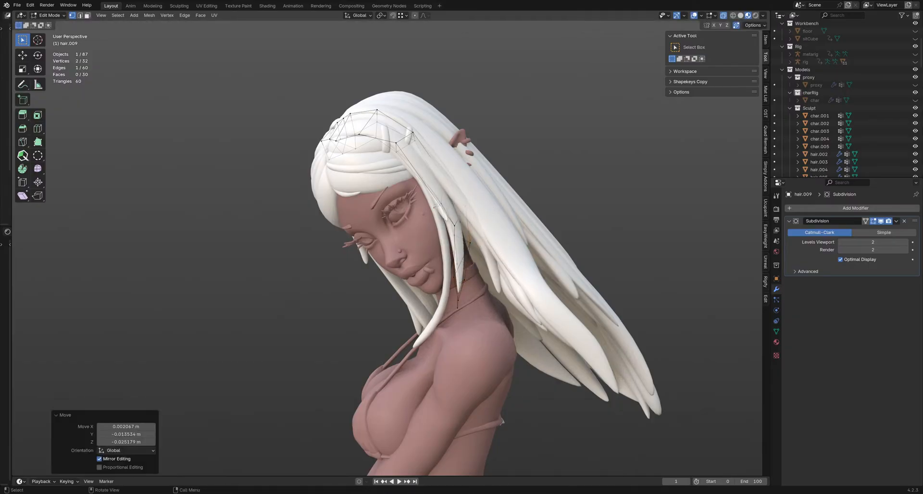
Step: Box-select hair.009's lower section and move and rotate it to hang beside the jaw behind the front strand
{"action": "left_click_drag", "start_coordinate": [436, 205], "coordinate": [510, 313]}
{"action": "key", "text": "g"}
{"action": "left_click", "coordinate": [490, 208]}
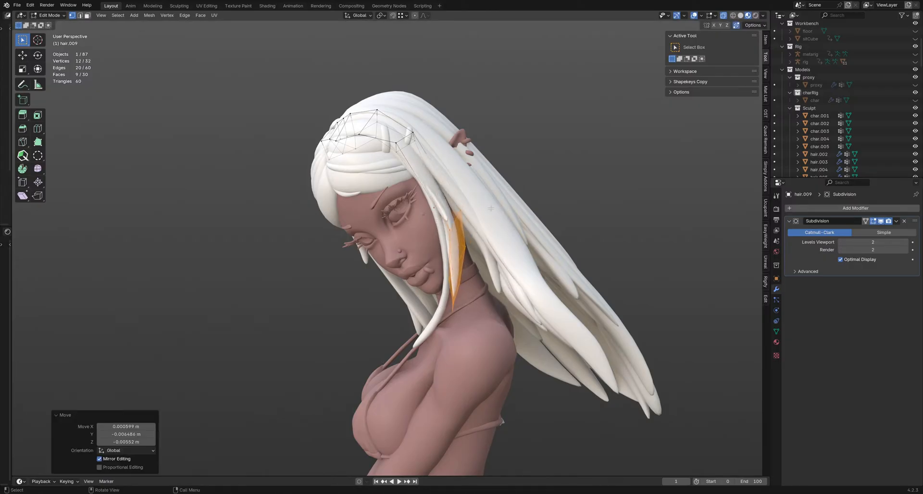
{"action": "key", "text": "r"}
{"action": "left_click", "coordinate": [495, 216]}
{"action": "key", "text": "g"}
{"action": "left_click", "coordinate": [481, 217]}
{"action": "scroll", "coordinate": [482, 218], "scroll_direction": "up", "scroll_amount": 2}
{"action": "middle_click_drag", "start_coordinate": [477, 219], "coordinate": [422, 194]}
{"action": "key", "text": "r"}
{"action": "left_click", "coordinate": [517, 240]}
{"action": "key", "text": "g"}
{"action": "left_click", "coordinate": [516, 244]}
Step: Switch editing to hair.034 and move two vertex pairs near the temple outward by about 17 mm and 16 mm
{"action": "key", "text": "alt+q"}
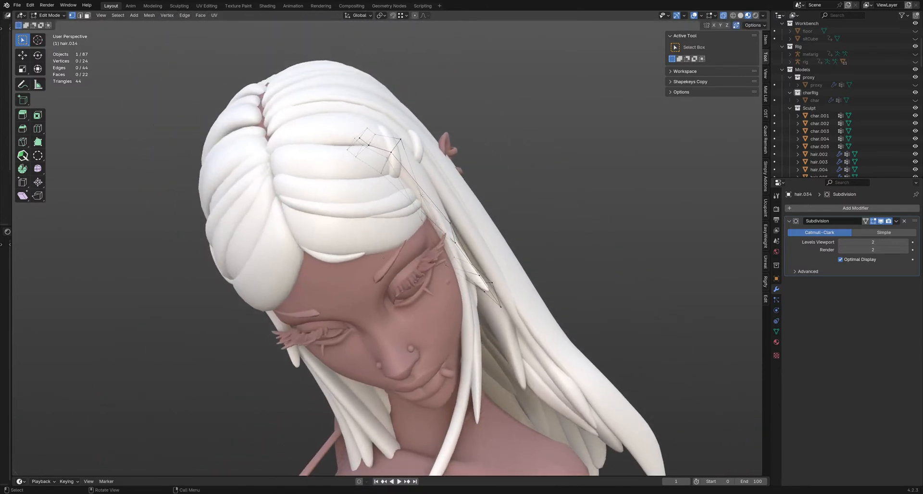
{"action": "middle_click_drag", "start_coordinate": [434, 225], "coordinate": [440, 212]}
{"action": "key", "text": "g"}
{"action": "left_click", "coordinate": [459, 178]}
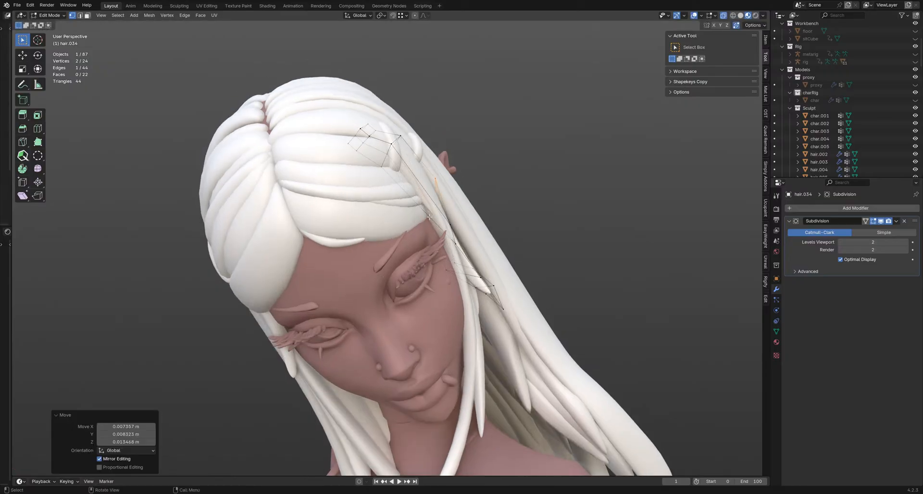
{"action": "middle_click_drag", "start_coordinate": [459, 178], "coordinate": [500, 229]}
{"action": "key", "text": "g"}
{"action": "key", "text": "Escape"}
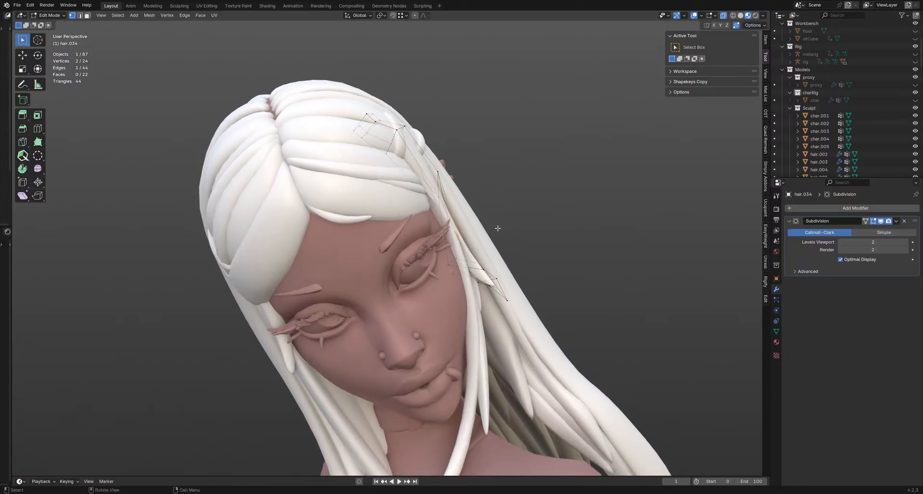
{"action": "key", "text": "g"}
{"action": "left_click", "coordinate": [483, 258]}
Step: Move individual hair.034 vertices beside the outer eye to widen and smooth the strand, including shifts of about 13 mm and 12 mm
{"action": "scroll", "coordinate": [495, 274], "scroll_direction": "up", "scroll_amount": 6}
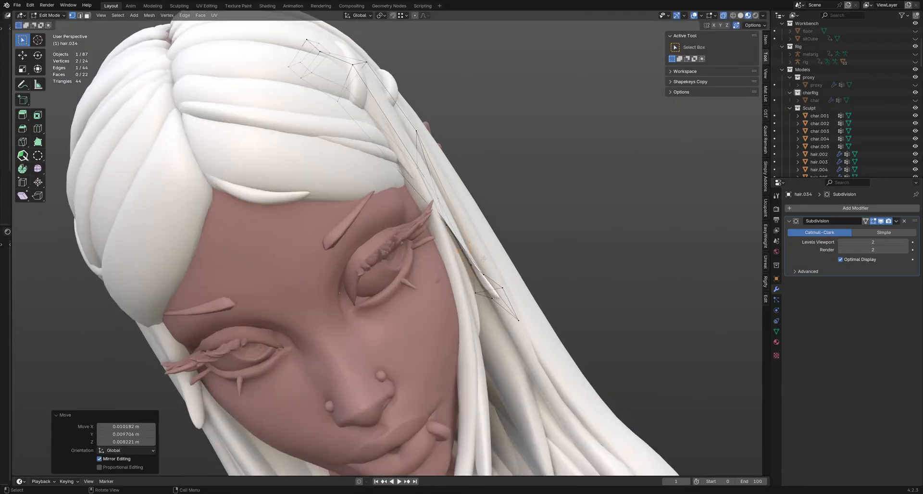
{"action": "key", "text": "g"}
{"action": "left_click", "coordinate": [511, 290]}
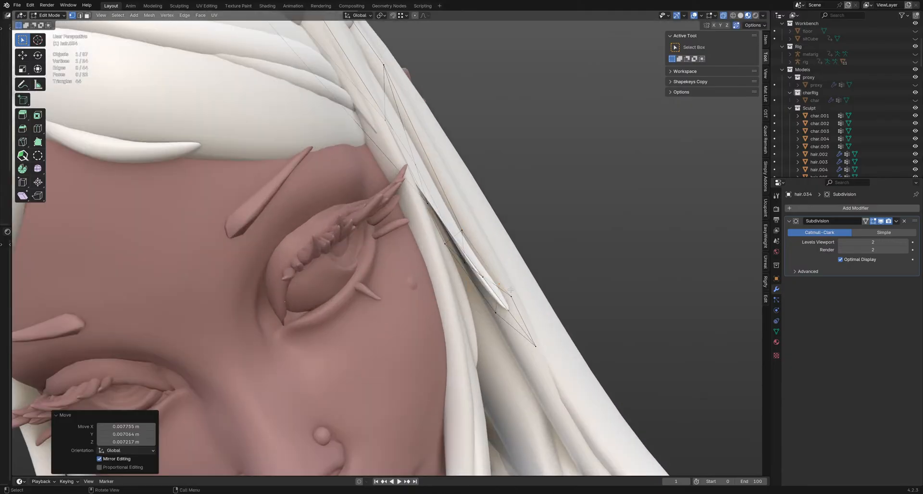
{"action": "key", "text": "g"}
{"action": "left_click", "coordinate": [454, 237]}
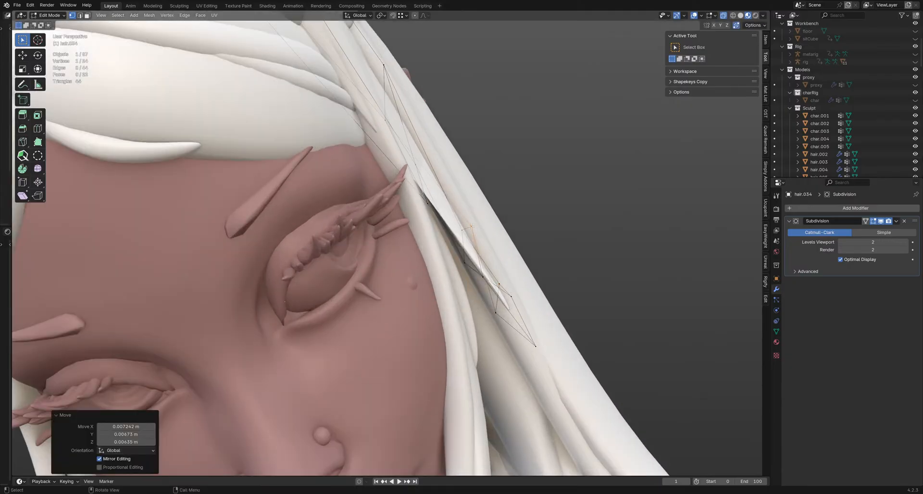
{"action": "middle_click_drag", "start_coordinate": [454, 238], "coordinate": [437, 257]}
{"action": "key", "text": "g"}
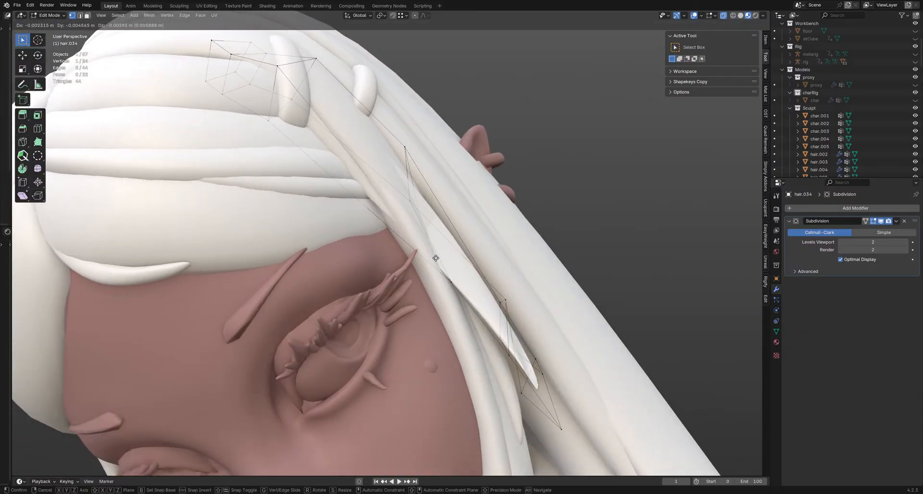
{"action": "left_click", "coordinate": [457, 236]}
{"action": "middle_click_drag", "start_coordinate": [457, 236], "coordinate": [420, 281]}
{"action": "key", "text": "g"}
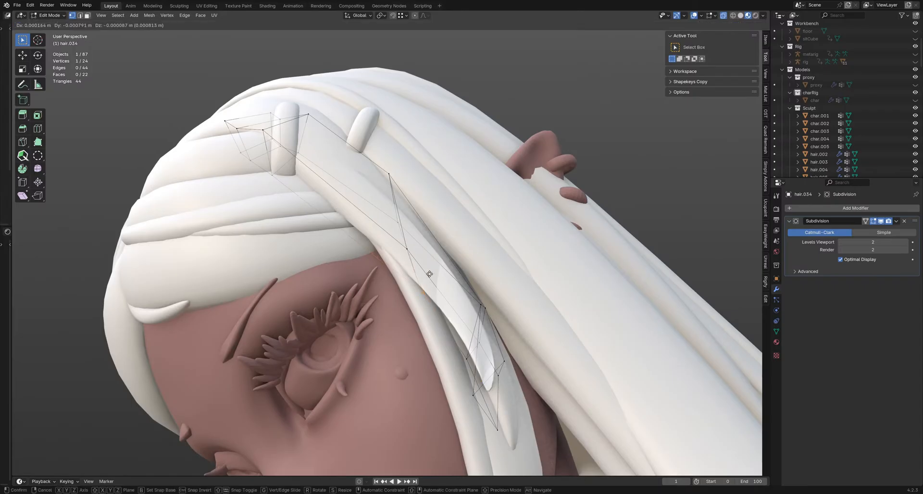
Step: Move individual vertices along the lower half of the temple hair strand to reshape it against the neighbouring lock
{"action": "left_click", "coordinate": [413, 268]}
{"action": "left_click_drag", "start_coordinate": [412, 197], "coordinate": [414, 199]}
{"action": "middle_click_drag", "start_coordinate": [414, 199], "coordinate": [478, 358]}
{"action": "key", "text": "g"}
{"action": "left_click", "coordinate": [461, 262]}
{"action": "key", "text": "g"}
{"action": "left_click", "coordinate": [479, 346]}
{"action": "middle_click_drag", "start_coordinate": [483, 288], "coordinate": [510, 279]}
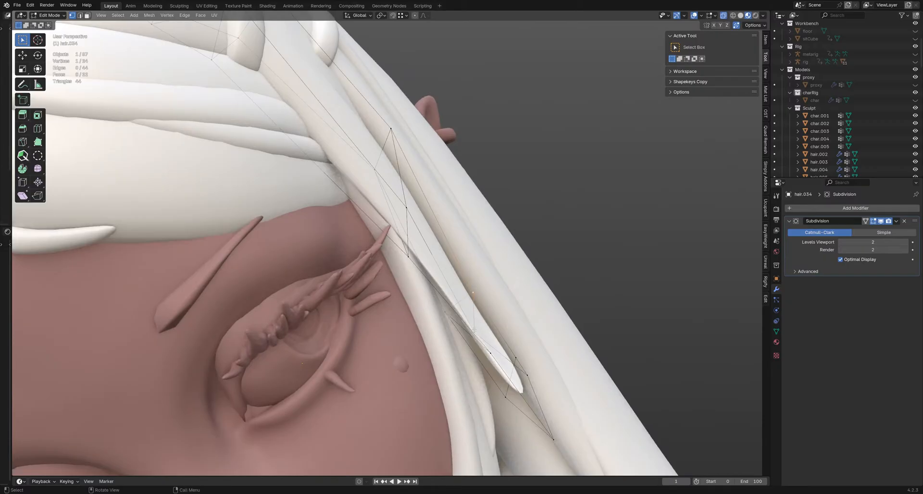
Step: Reposition the vertices just above the temple strand's tip to broaden its tapered end
{"action": "middle_click_drag", "start_coordinate": [474, 330], "coordinate": [522, 291]}
{"action": "key", "text": "g"}
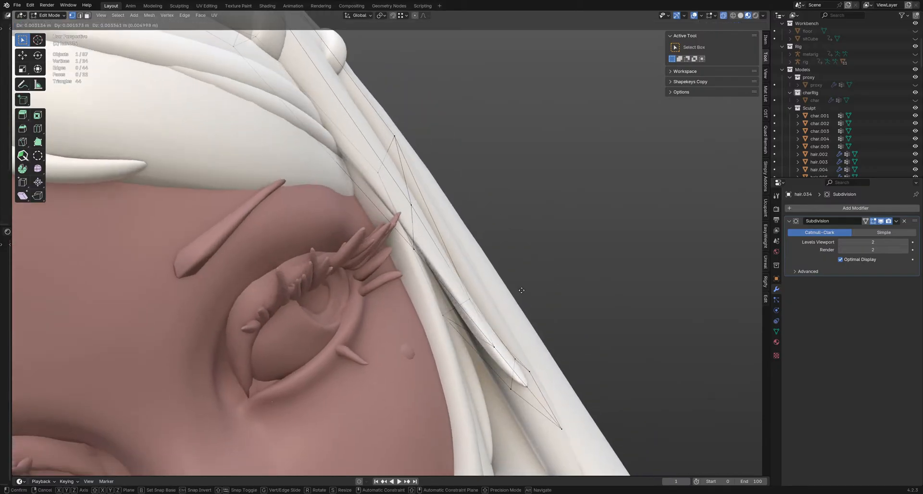
{"action": "left_click", "coordinate": [527, 272]}
{"action": "key", "text": "g"}
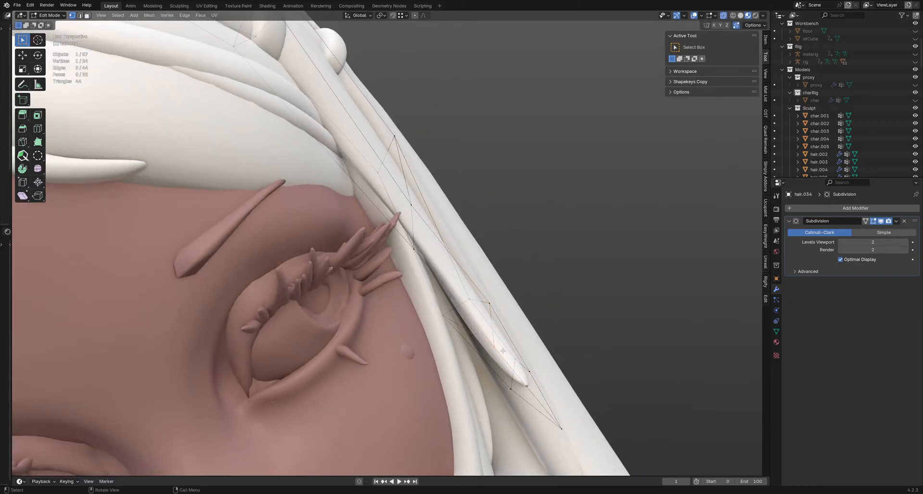
{"action": "left_click", "coordinate": [504, 346]}
{"action": "middle_click_drag", "start_coordinate": [504, 346], "coordinate": [533, 394]}
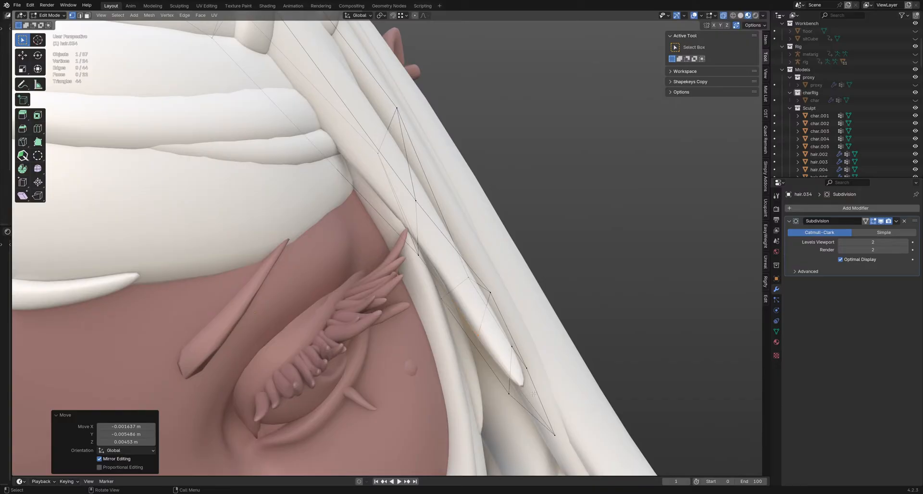
{"action": "key", "text": "g"}
{"action": "left_click", "coordinate": [507, 346]}
Step: Rotate the temple strand's tip vertices about 29.2°, and rotate the vertices just above them to follow its curve
{"action": "middle_click_drag", "start_coordinate": [507, 346], "coordinate": [482, 348]}
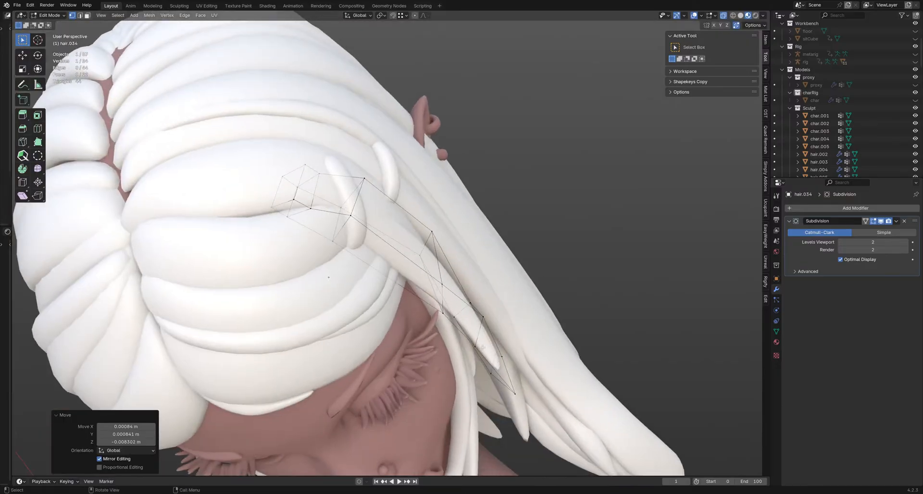
{"action": "key", "text": "r"}
{"action": "left_click", "coordinate": [533, 426]}
{"action": "key", "text": "r"}
{"action": "left_click", "coordinate": [509, 340]}
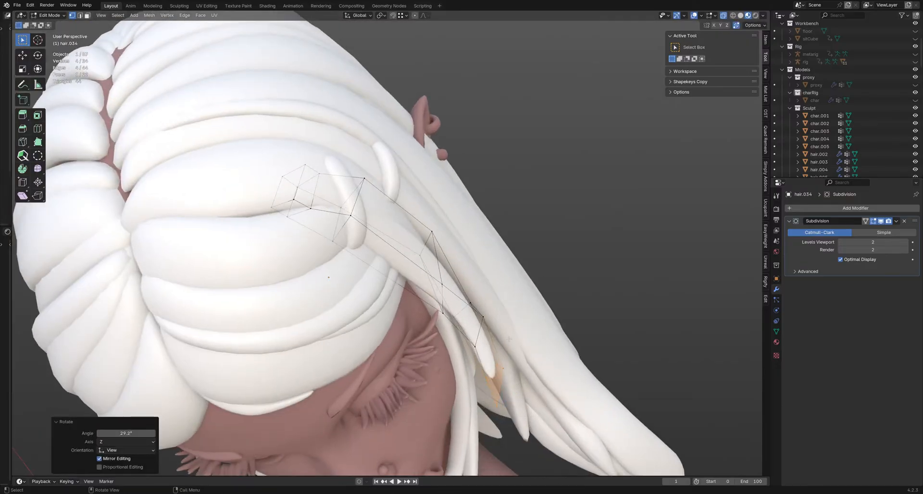
{"action": "left_click_drag", "start_coordinate": [479, 313], "coordinate": [479, 313]}
{"action": "middle_click_drag", "start_coordinate": [479, 313], "coordinate": [459, 294]}
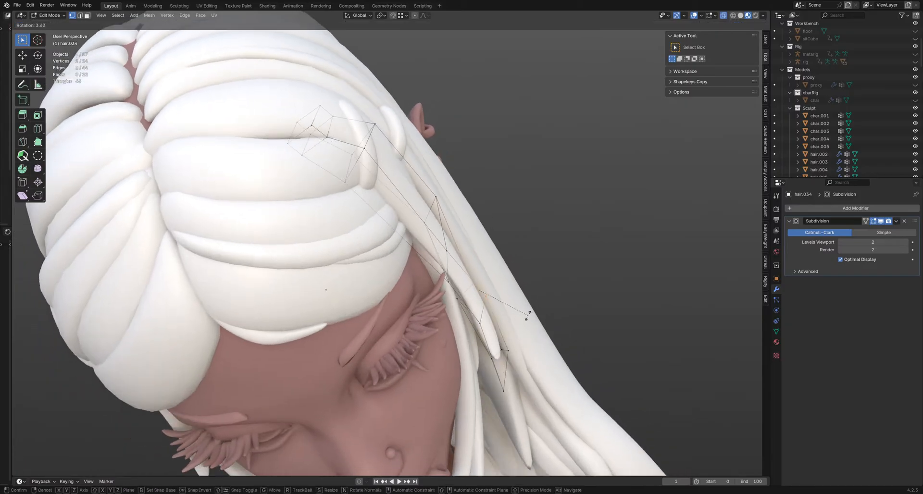
{"action": "key", "text": "r"}
{"action": "left_click", "coordinate": [456, 292]}
Step: Move the vertex group near the temple strand's lower end to settle it beside the hair framing the face
{"action": "key", "text": "g"}
{"action": "left_click", "coordinate": [465, 311]}
{"action": "key", "text": "g"}
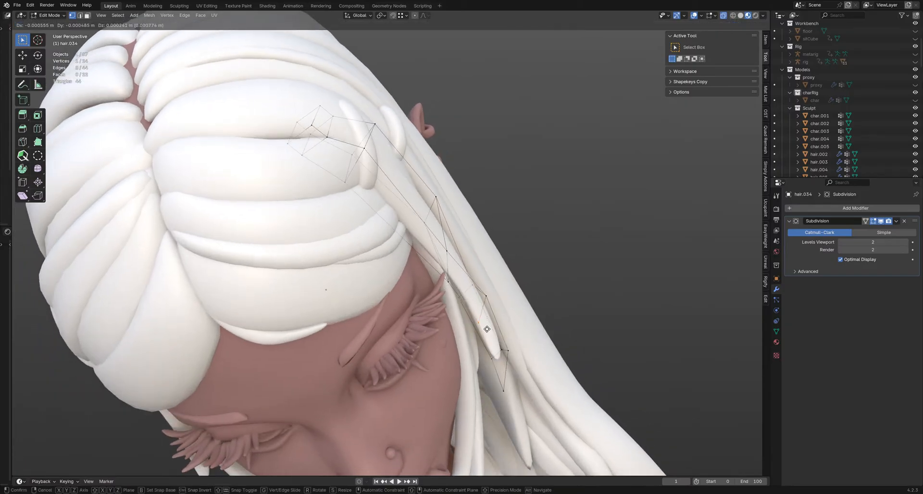
{"action": "left_click", "coordinate": [474, 331]}
{"action": "key", "text": "g"}
{"action": "left_click", "coordinate": [476, 333]}
{"action": "middle_click_drag", "start_coordinate": [475, 333], "coordinate": [528, 300]}
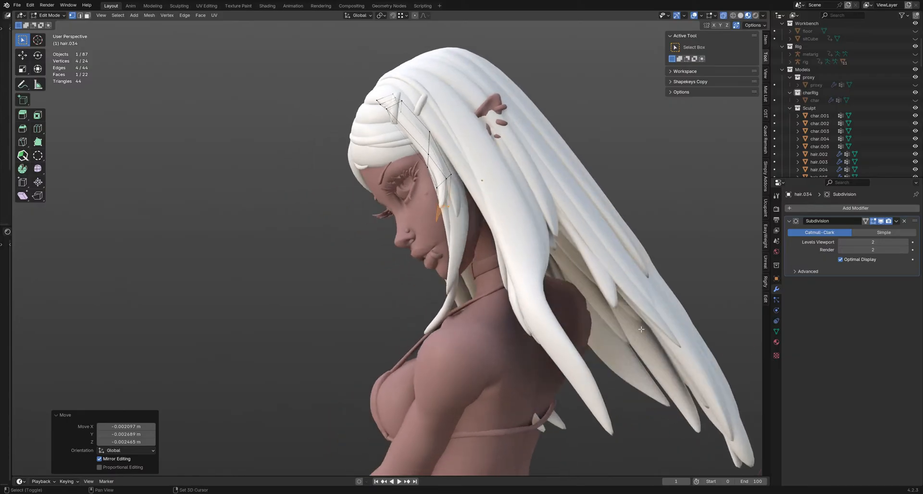
Step: Leave mesh editing, select the five hair strands behind the ear and join them into one object
{"action": "middle_click_drag", "start_coordinate": [641, 330], "coordinate": [520, 187], "text": "shift"}
{"action": "middle_click_drag", "start_coordinate": [471, 227], "coordinate": [439, 220]}
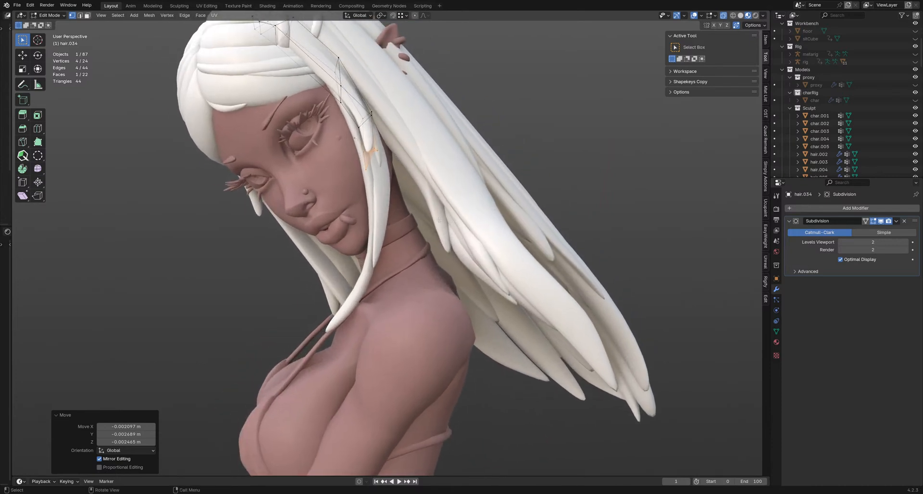
{"action": "middle_click_drag", "start_coordinate": [494, 236], "coordinate": [468, 251]}
{"action": "scroll", "coordinate": [478, 241], "scroll_direction": "up", "scroll_amount": 1}
{"action": "key", "text": "ctrl+Tab"}
{"action": "left_click", "coordinate": [462, 241]}
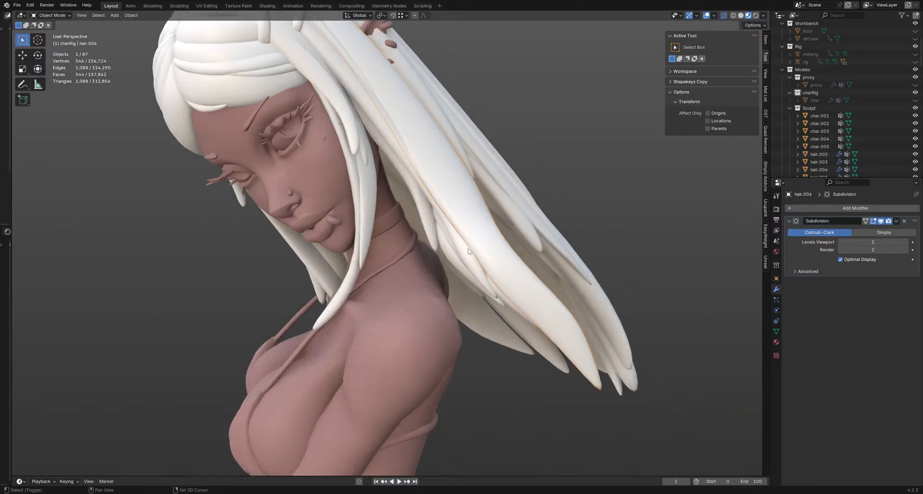
{"action": "scroll", "coordinate": [459, 252], "scroll_direction": "up", "scroll_amount": 2}
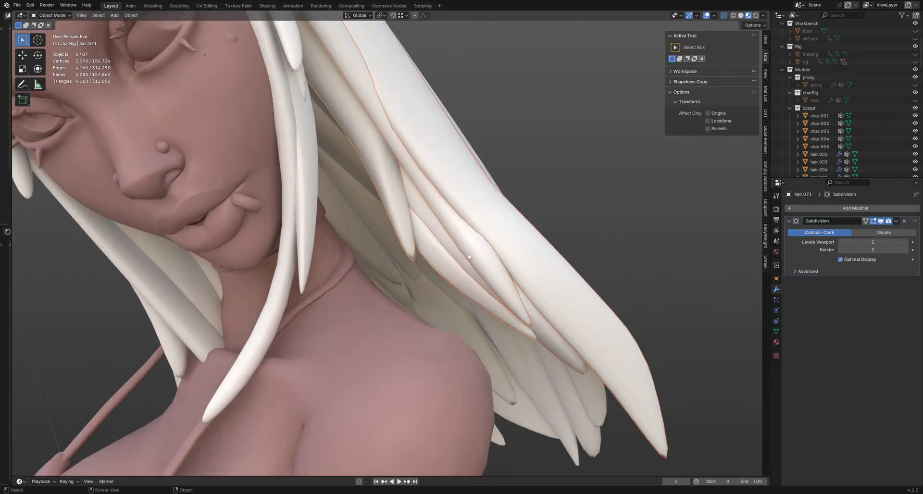
{"action": "scroll", "coordinate": [468, 257], "scroll_direction": "down", "scroll_amount": 3}
{"action": "middle_click_drag", "start_coordinate": [468, 256], "coordinate": [452, 247]}
Step: Rotate the lower ends of the joined strands about 42° and move them so they hang down behind the shoulder
{"action": "key", "text": "Tab"}
{"action": "left_click_drag", "start_coordinate": [619, 430], "coordinate": [419, 211]}
{"action": "key", "text": "r"}
{"action": "left_click", "coordinate": [519, 303]}
{"action": "key", "text": "g"}
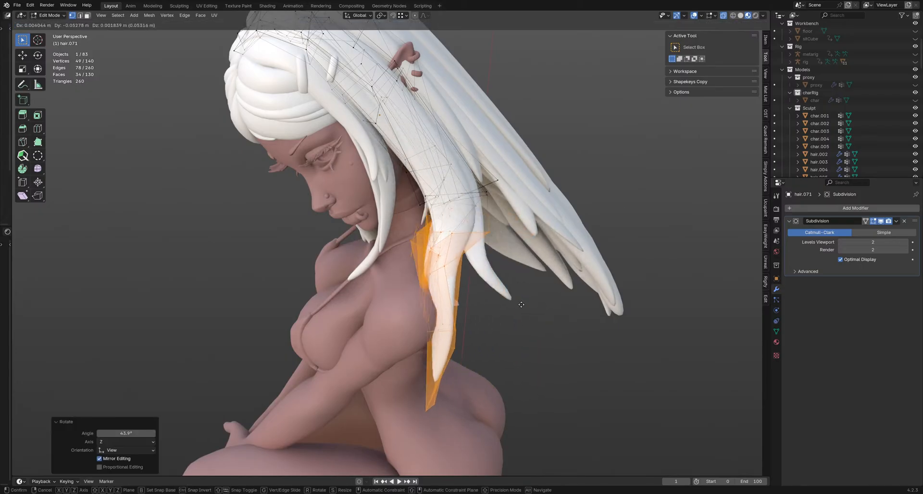
{"action": "left_click", "coordinate": [577, 307]}
{"action": "middle_click_drag", "start_coordinate": [577, 308], "coordinate": [512, 266]}
Step: Return to object mode and join one more underlying strand to the hanging side hair
{"action": "key", "text": "ctrl+Tab"}
{"action": "left_click", "coordinate": [431, 265]}
{"action": "scroll", "coordinate": [529, 289], "scroll_direction": "up", "scroll_amount": 3}
{"action": "left_click", "coordinate": [486, 295]}
{"action": "left_click", "coordinate": [472, 280], "text": "shift"}
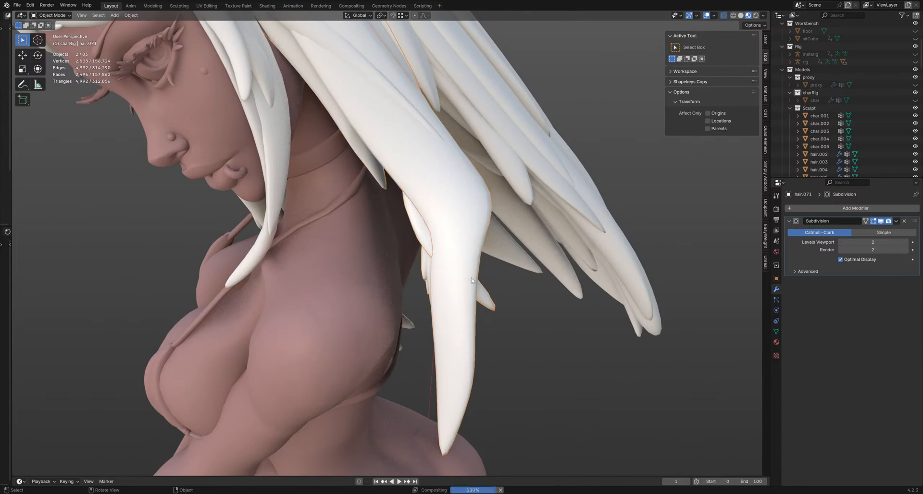
{"action": "scroll", "coordinate": [477, 278], "scroll_direction": "down", "scroll_amount": 6}
Step: Select the lower ends of the joined hair in its mesh and rotate them 34.6° toward the shoulder
{"action": "key", "text": "Tab"}
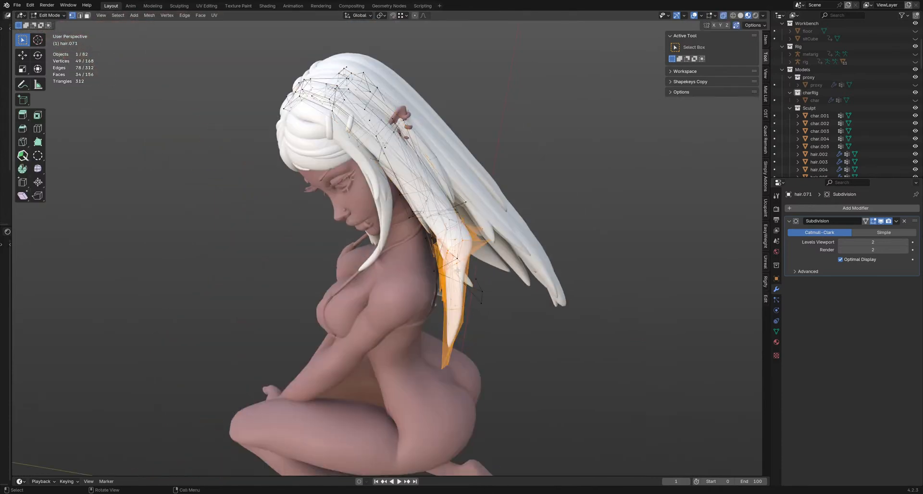
{"action": "middle_click_drag", "start_coordinate": [457, 270], "coordinate": [481, 298]}
{"action": "left_click_drag", "start_coordinate": [509, 399], "coordinate": [406, 238]}
{"action": "middle_click_drag", "start_coordinate": [413, 240], "coordinate": [488, 252]}
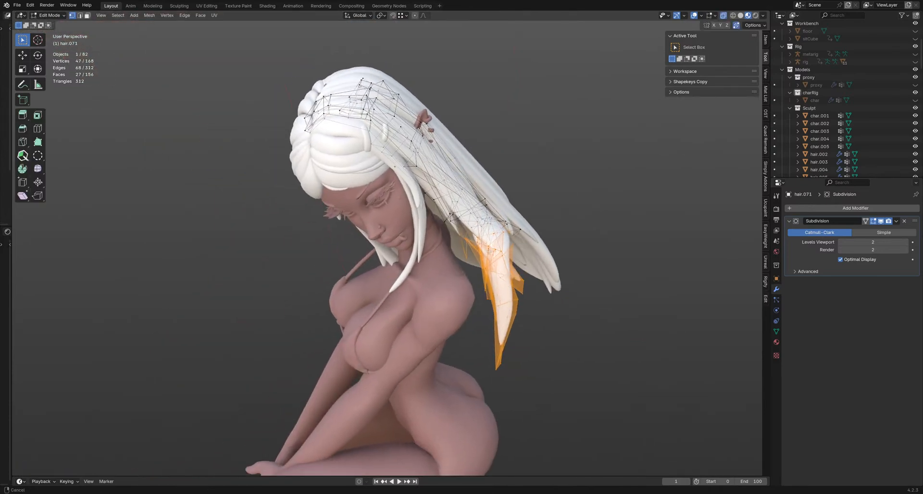
{"action": "key", "text": "r"}
{"action": "left_click", "coordinate": [618, 324]}
{"action": "key", "text": "g"}
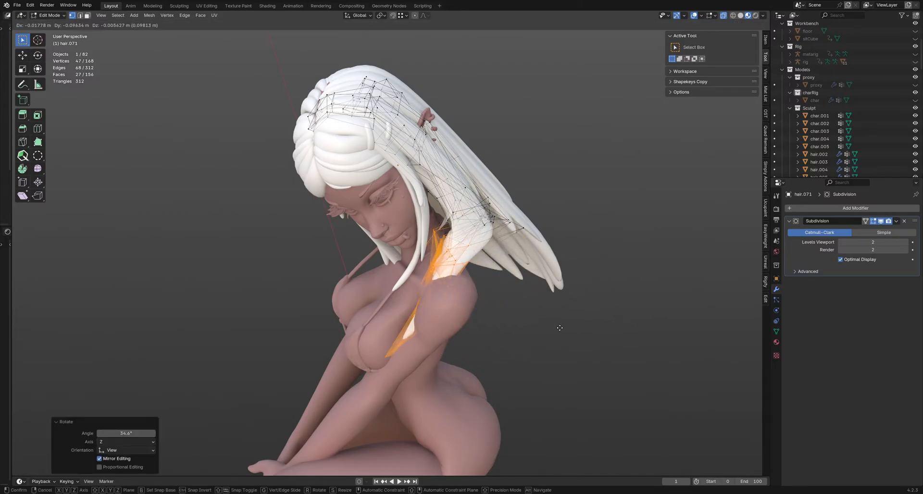
{"action": "right_click", "coordinate": [560, 327]}
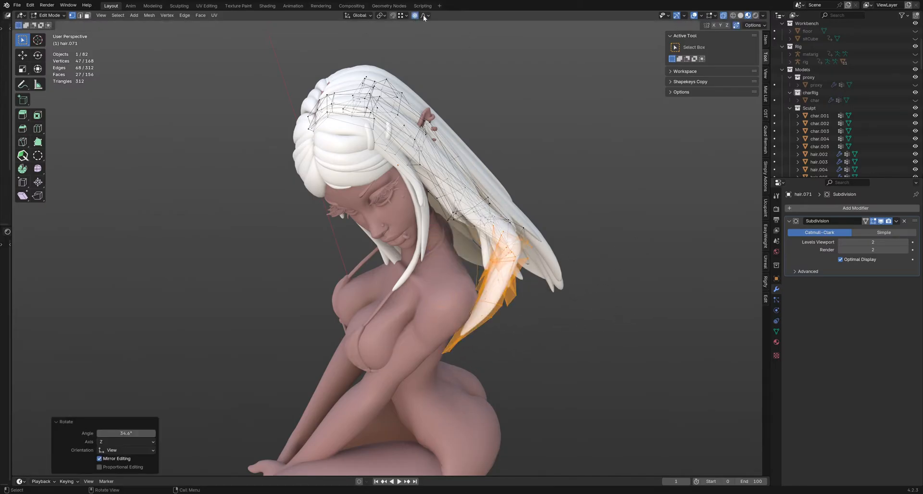
Step: Try to move the strand ends toward the shoulder using proportional editing with an influence radius of about 0.22 m
{"action": "key", "text": "g"}
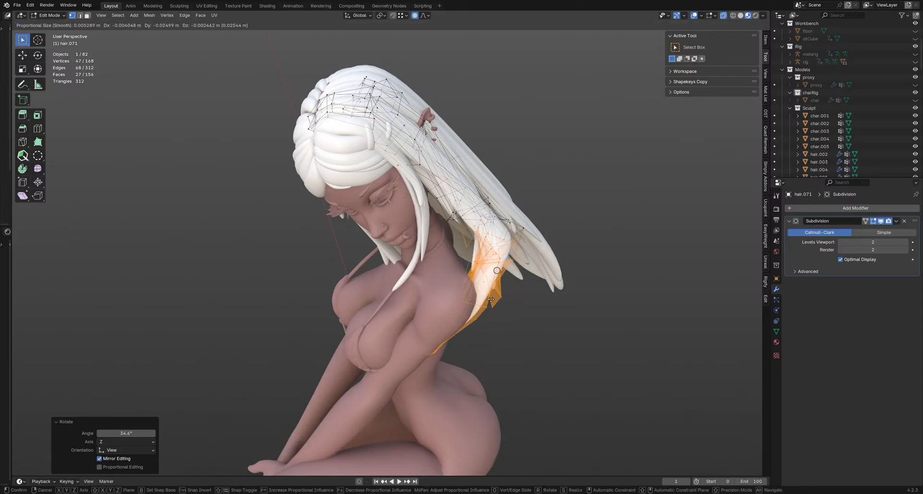
{"action": "right_click", "coordinate": [502, 297]}
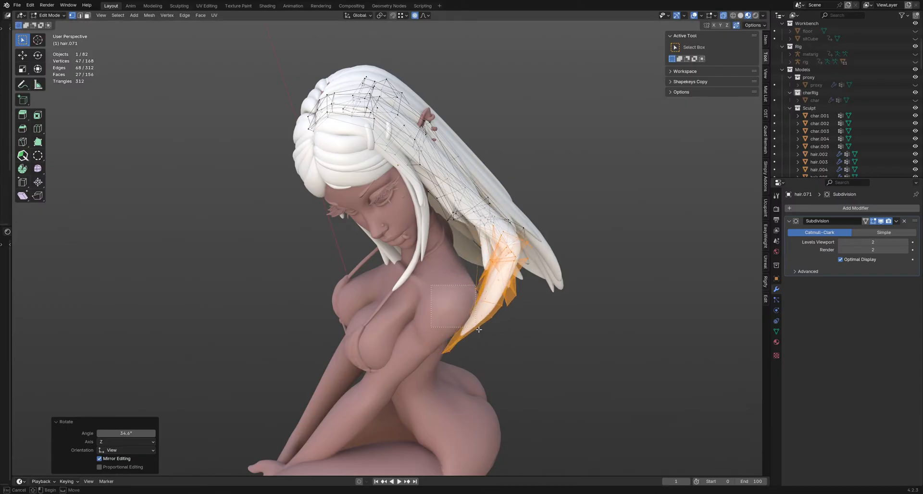
{"action": "left_click_drag", "start_coordinate": [431, 285], "coordinate": [478, 329]}
{"action": "middle_click_drag", "start_coordinate": [474, 318], "coordinate": [555, 336]}
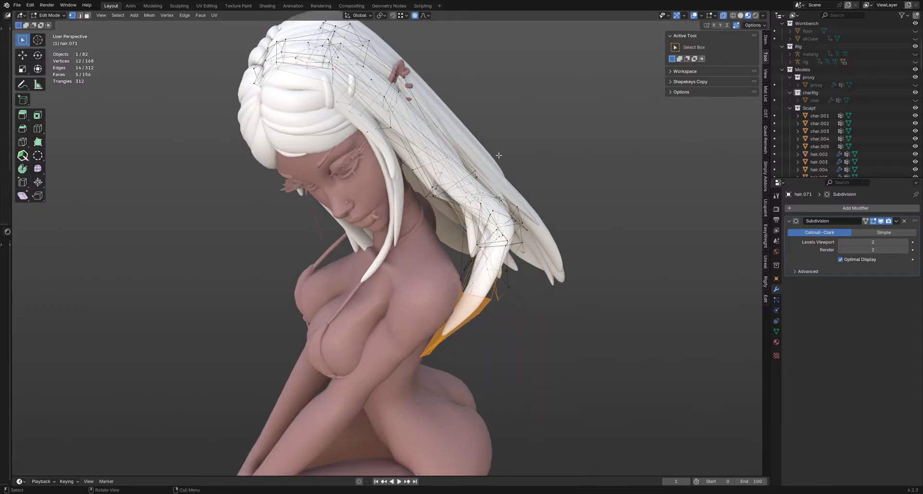
{"action": "key", "text": "g"}
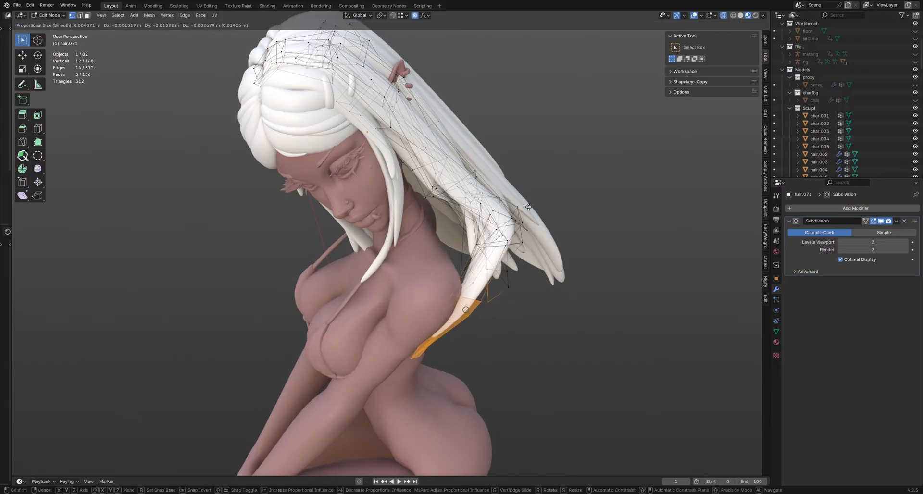
{"action": "scroll", "coordinate": [529, 210], "scroll_direction": "down", "scroll_amount": 8}
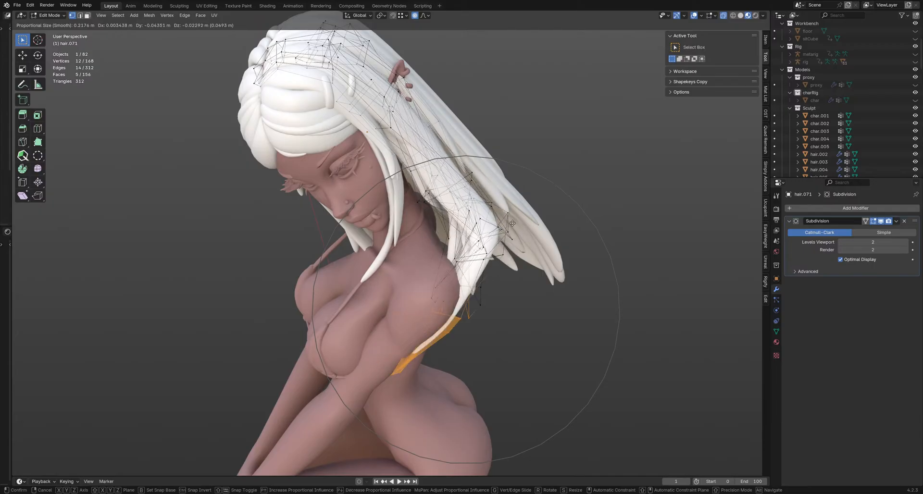
{"action": "left_click", "coordinate": [483, 226]}
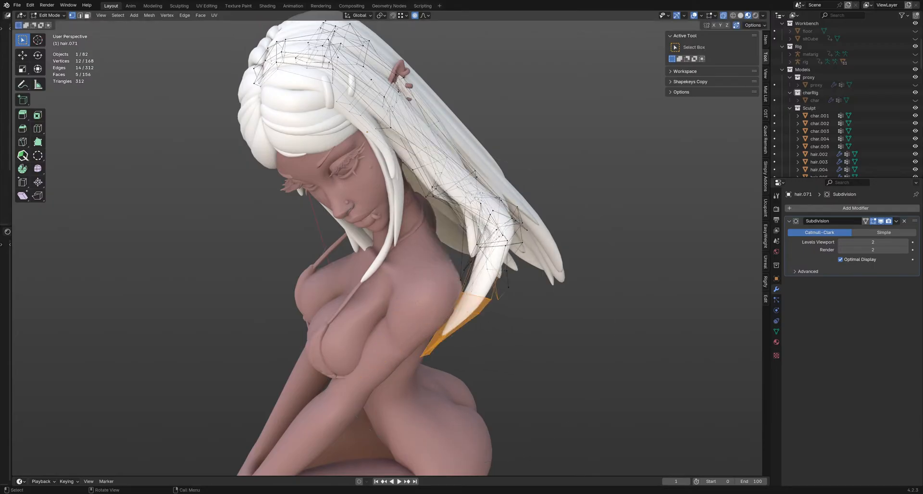
{"action": "scroll", "coordinate": [500, 231], "scroll_direction": "up", "scroll_amount": 3}
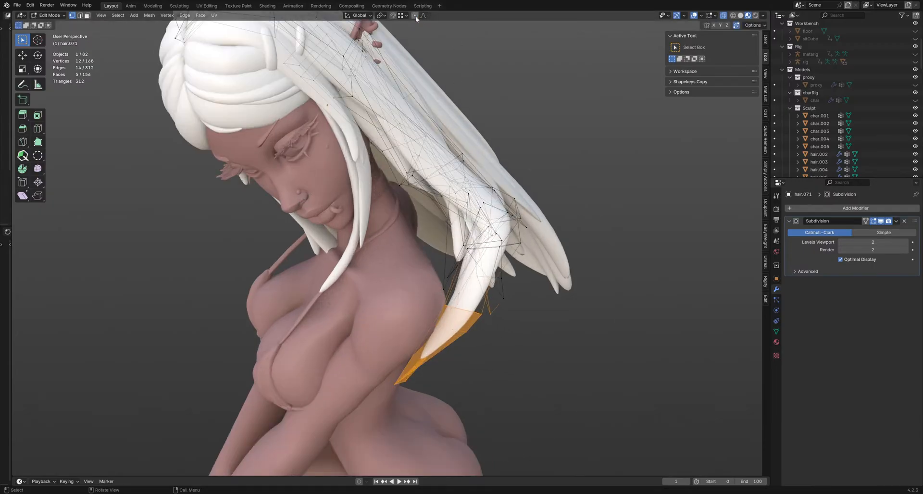
Step: Switch the joined hair to sculpt mode, set the brush radius to 249 px and choose the Grab brush
{"action": "middle_click_drag", "start_coordinate": [522, 264], "coordinate": [491, 244]}
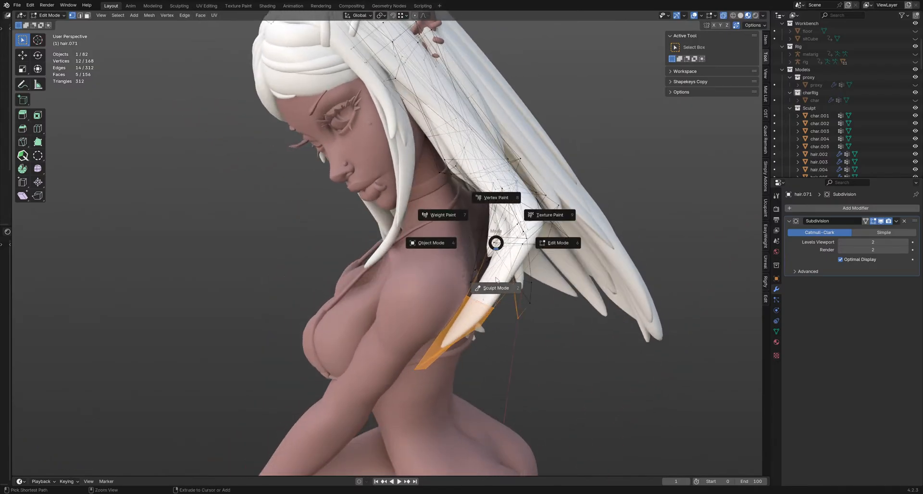
{"action": "left_click", "coordinate": [496, 280]}
{"action": "mouse_move", "coordinate": [496, 279]}
{"action": "middle_mouse_down"}
{"action": "mouse_move", "coordinate": [502, 262]}
{"action": "mouse_move", "coordinate": [488, 261]}
{"action": "middle_mouse_up"}
{"action": "key", "text": "f"}
{"action": "left_click", "coordinate": [501, 251]}
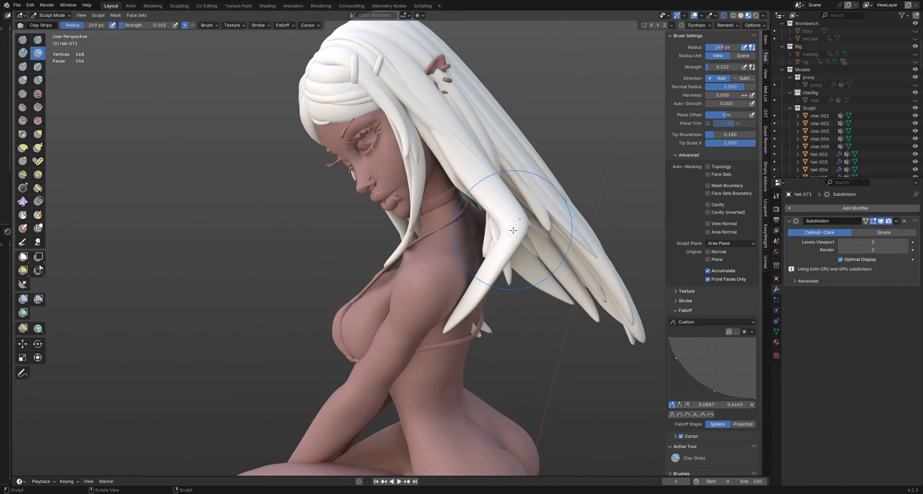
{"action": "key", "text": "g"}
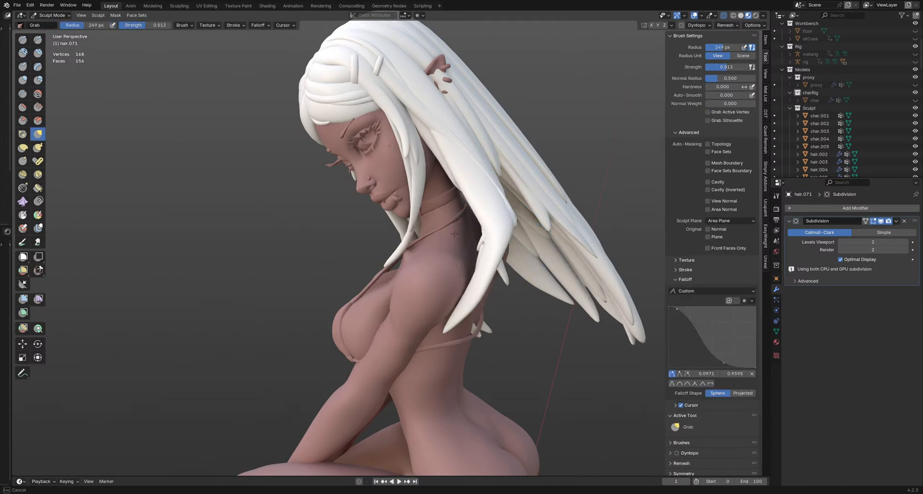
Step: Try to pull the hanging strands forward over the shoulder with a 431 px Grab brush
{"action": "mouse_move", "coordinate": [423, 240]}
{"action": "middle_mouse_down"}
{"action": "mouse_move", "coordinate": [500, 243]}
{"action": "mouse_move", "coordinate": [458, 246]}
{"action": "middle_mouse_up"}
{"action": "key", "text": "f"}
{"action": "left_click", "coordinate": [502, 250]}
{"action": "middle_click_drag", "start_coordinate": [522, 271], "coordinate": [441, 281]}
{"action": "left_click_drag", "start_coordinate": [441, 280], "coordinate": [414, 270]}
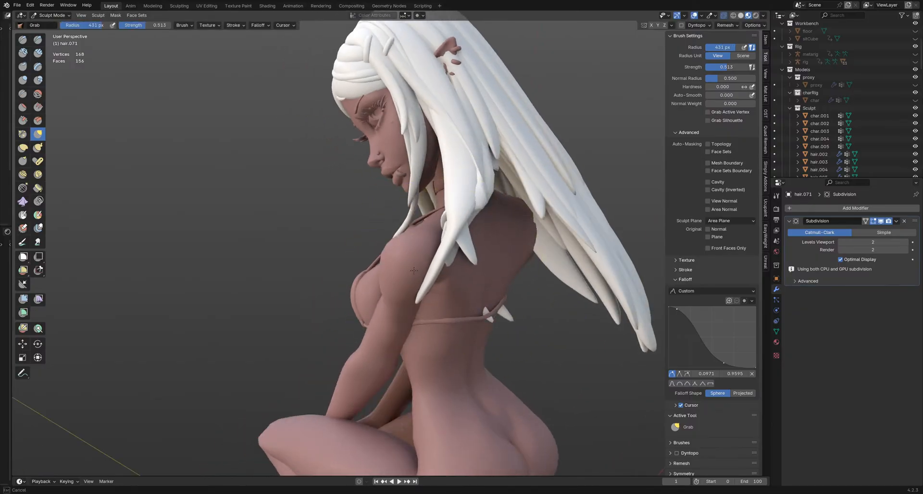
Step: Change the Grab brush's falloff shape to Projected and set its radius to 394 px
{"action": "left_click", "coordinate": [742, 393]}
{"action": "middle_click_drag", "start_coordinate": [529, 269], "coordinate": [485, 268]}
{"action": "key", "text": "f"}
{"action": "left_click", "coordinate": [506, 202]}
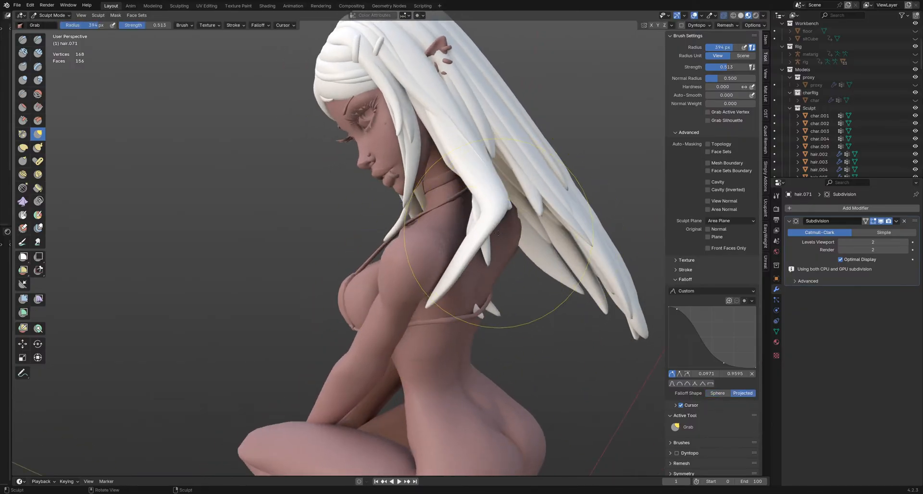
Step: Smooth the sharp bend in the hanging hair with Grab strokes, reducing the brush radius to 293 px and 179 px
{"action": "scroll", "coordinate": [507, 202], "scroll_direction": "up", "scroll_amount": 2}
{"action": "key", "text": "f"}
{"action": "left_click", "coordinate": [458, 222]}
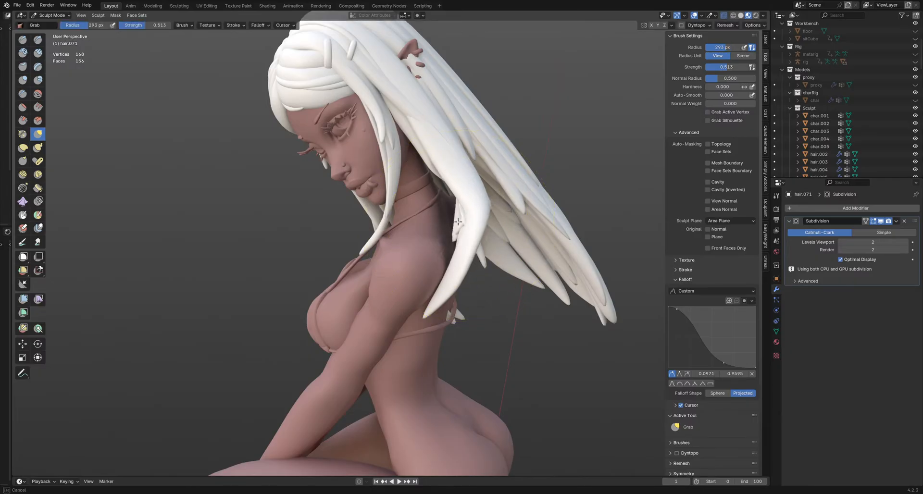
{"action": "middle_click_drag", "start_coordinate": [437, 224], "coordinate": [459, 224]}
{"action": "key", "text": "f"}
{"action": "left_click", "coordinate": [459, 225]}
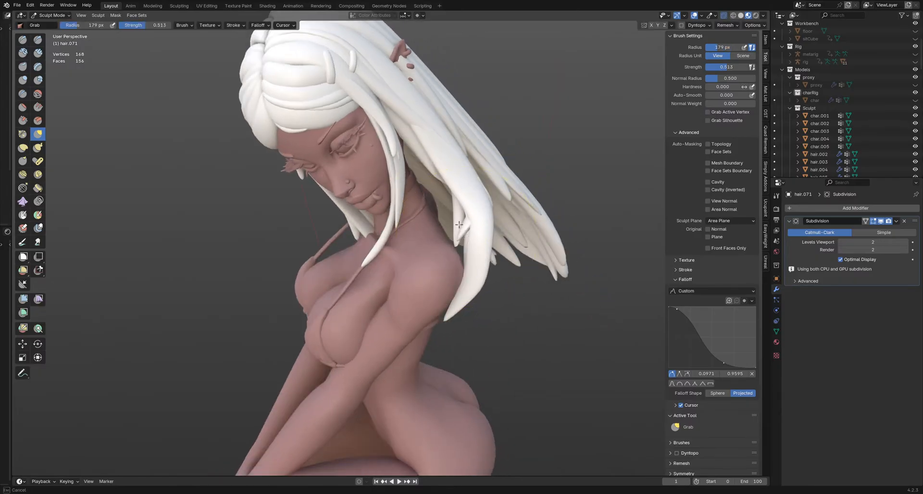
Step: Set the Grab radius to 391 px and pull the hanging strands forward over the shoulder
{"action": "middle_click_drag", "start_coordinate": [477, 288], "coordinate": [466, 301]}
{"action": "key", "text": "f"}
{"action": "left_click", "coordinate": [469, 298]}
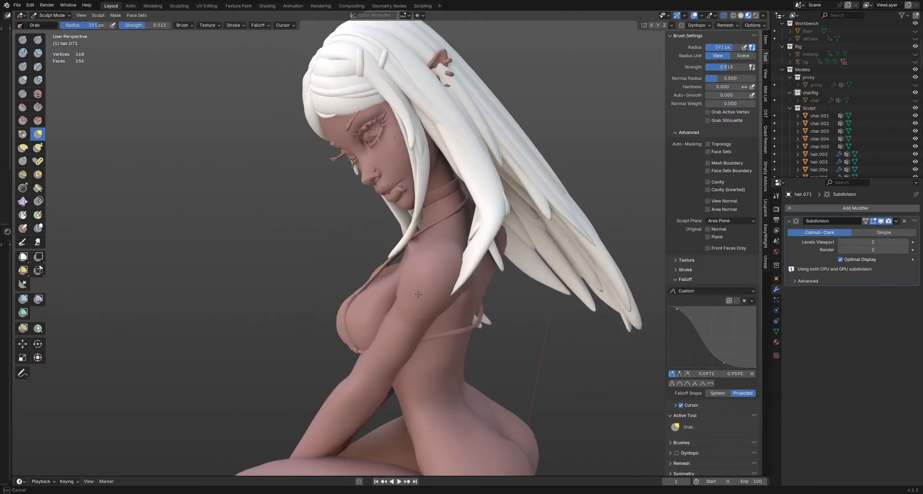
{"action": "middle_click_drag", "start_coordinate": [442, 223], "coordinate": [424, 273]}
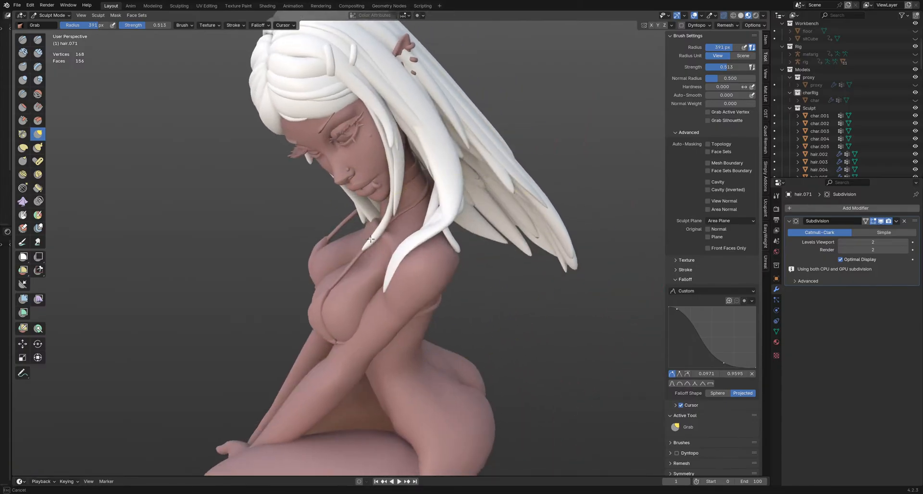
Step: Refine the hanging strand's drape over the front of the shoulder with Grab strokes, setting the radius to 142, 318 and 241 px
{"action": "mouse_move", "coordinate": [371, 239]}
{"action": "middle_mouse_down"}
{"action": "mouse_move", "coordinate": [430, 211]}
{"action": "mouse_move", "coordinate": [417, 198]}
{"action": "mouse_move", "coordinate": [408, 206]}
{"action": "mouse_move", "coordinate": [413, 222]}
{"action": "mouse_move", "coordinate": [430, 221]}
{"action": "mouse_move", "coordinate": [398, 301]}
{"action": "mouse_move", "coordinate": [451, 247]}
{"action": "mouse_move", "coordinate": [433, 308]}
{"action": "middle_mouse_up"}
{"action": "key", "text": "f"}
{"action": "left_click", "coordinate": [409, 224]}
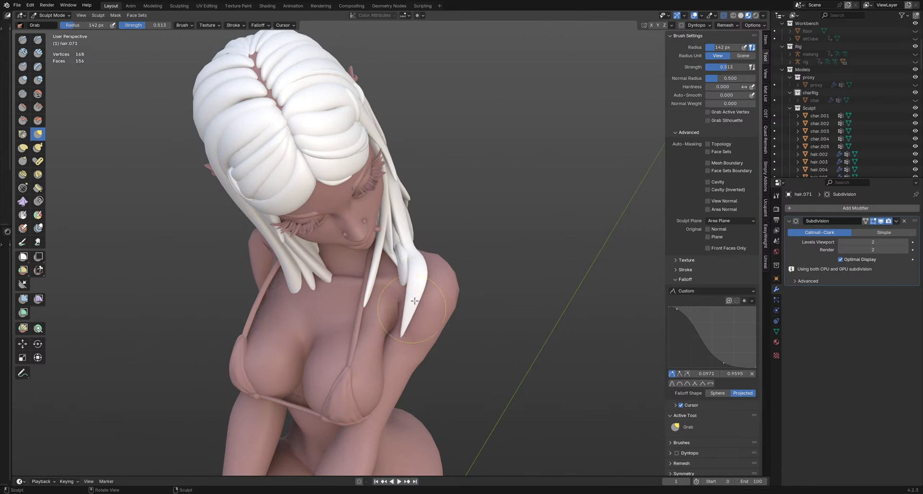
{"action": "mouse_move", "coordinate": [422, 279]}
{"action": "middle_mouse_down"}
{"action": "mouse_move", "coordinate": [342, 256]}
{"action": "mouse_move", "coordinate": [438, 262]}
{"action": "mouse_move", "coordinate": [450, 290]}
{"action": "mouse_move", "coordinate": [433, 288]}
{"action": "mouse_move", "coordinate": [451, 290]}
{"action": "middle_mouse_up"}
{"action": "key", "text": "f"}
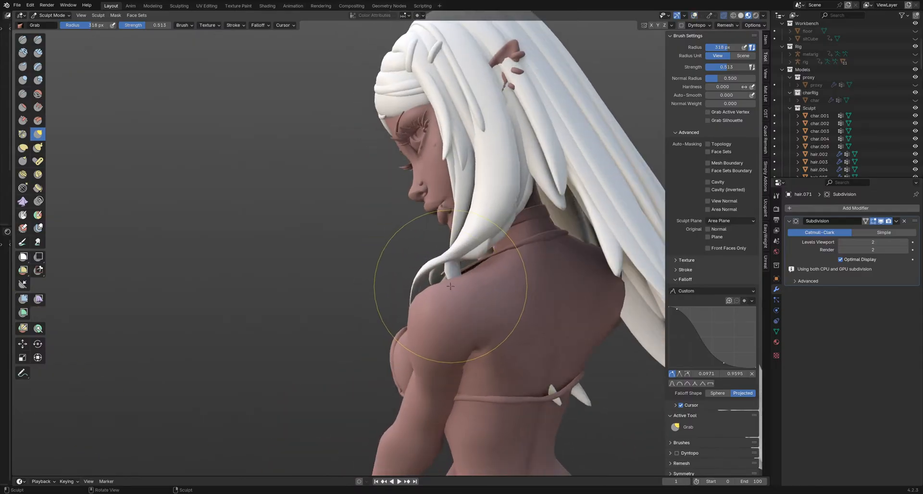
{"action": "middle_click_drag", "start_coordinate": [390, 250], "coordinate": [461, 132]}
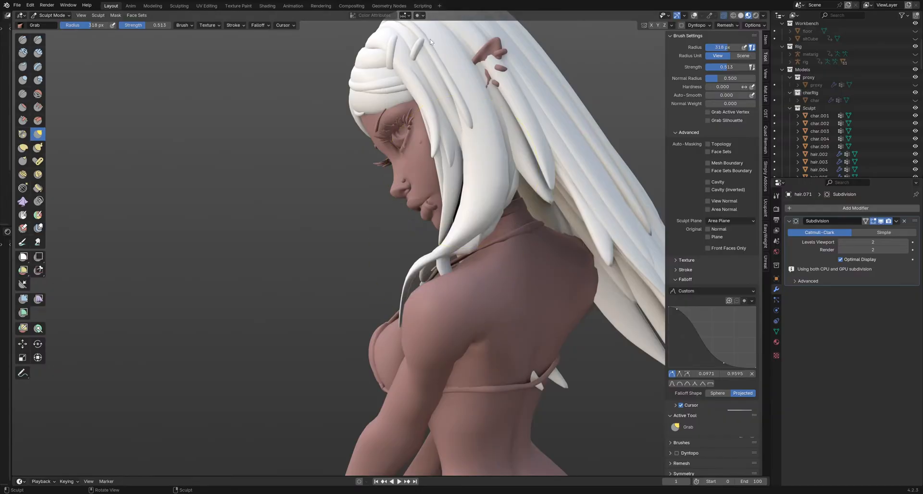
{"action": "middle_click_drag", "start_coordinate": [431, 42], "coordinate": [165, 134]}
{"action": "key", "text": "f"}
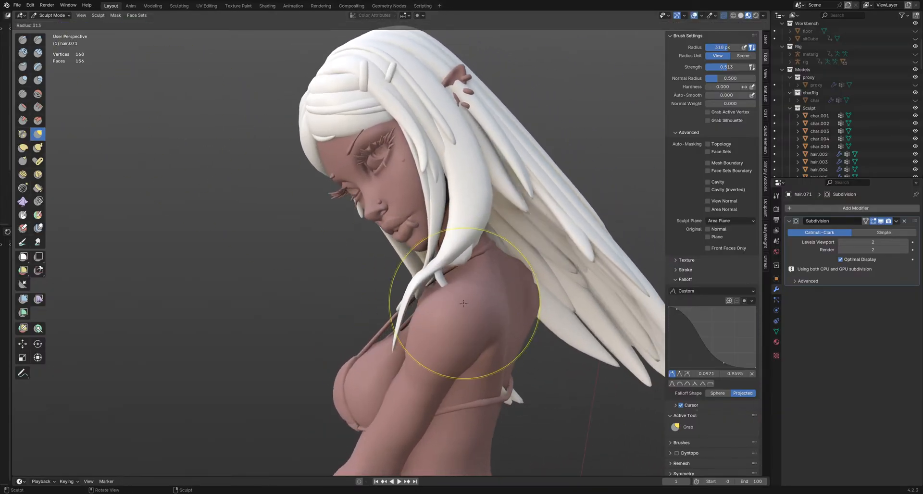
{"action": "left_click", "coordinate": [452, 296]}
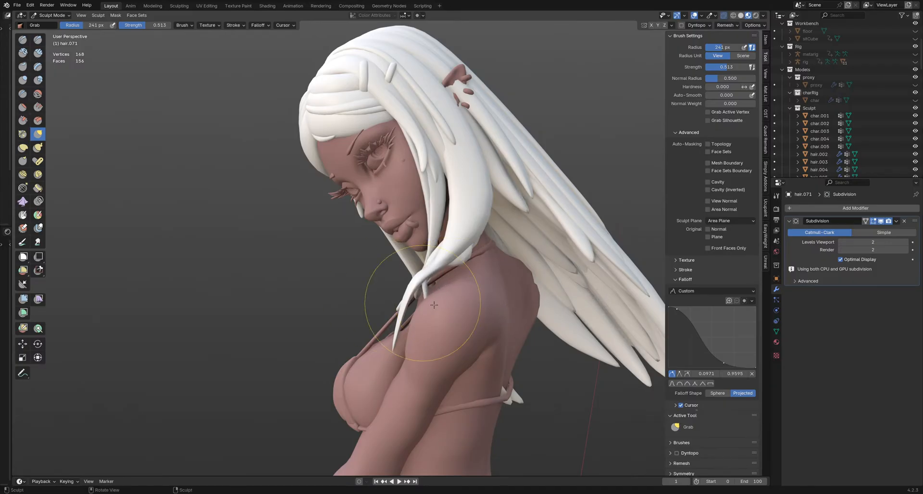
Step: Overlay wireframes on the meshes and inspect the hanging strands through the body in see-through wireframe shading
{"action": "key", "text": "shift+z"}
{"action": "scroll", "coordinate": [422, 298], "scroll_direction": "up", "scroll_amount": 2}
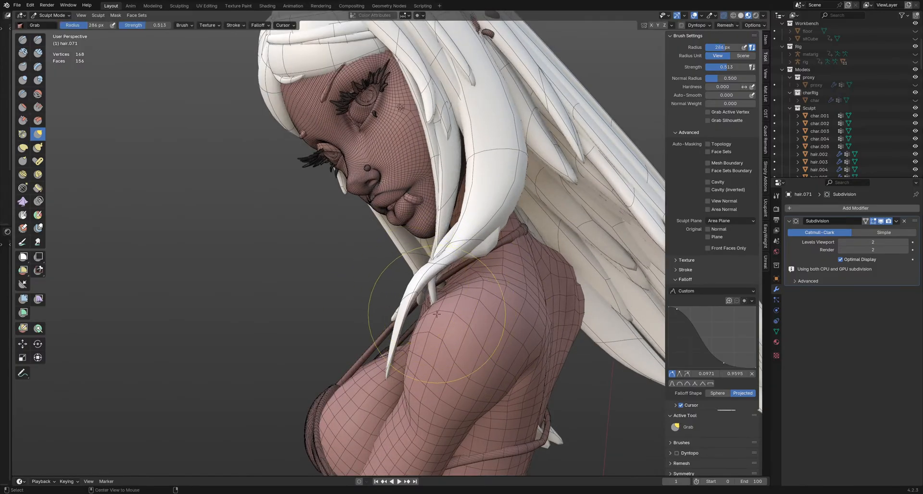
{"action": "key", "text": "z"}
{"action": "left_click", "coordinate": [511, 302]}
{"action": "key", "text": "alt+z"}
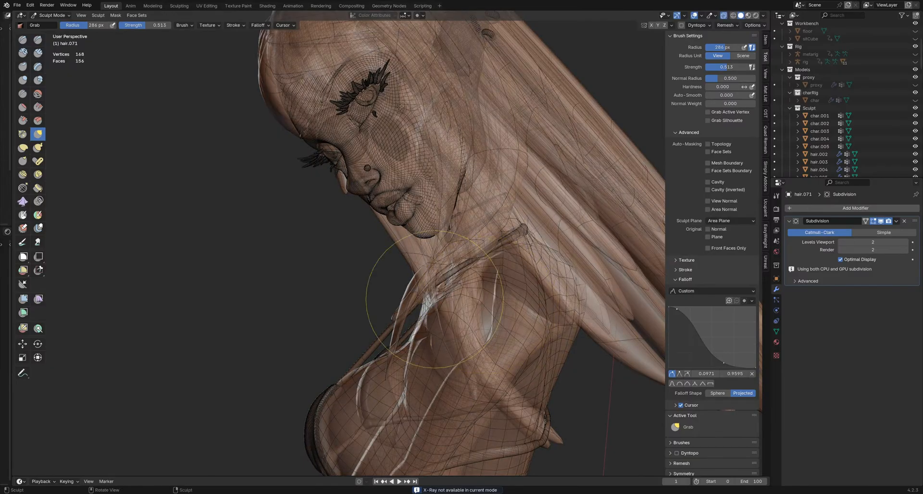
{"action": "mouse_move", "coordinate": [435, 299]}
{"action": "middle_mouse_down"}
{"action": "mouse_move", "coordinate": [442, 317]}
{"action": "mouse_move", "coordinate": [479, 319]}
{"action": "mouse_move", "coordinate": [510, 303]}
{"action": "mouse_move", "coordinate": [529, 317]}
{"action": "mouse_move", "coordinate": [420, 284]}
{"action": "mouse_move", "coordinate": [442, 299]}
{"action": "mouse_move", "coordinate": [473, 298]}
{"action": "middle_mouse_up"}
{"action": "key", "text": "f"}
{"action": "left_click", "coordinate": [415, 313]}
{"action": "key", "text": "alt+z"}
{"action": "key", "text": "z"}
{"action": "left_click", "coordinate": [419, 330]}
Step: Set the Grab radius to 205 px, reduce it further, and nudge the strand's bend inward above the shoulder
{"action": "scroll", "coordinate": [433, 303], "scroll_direction": "up", "scroll_amount": 1}
{"action": "key", "text": "f"}
{"action": "left_click", "coordinate": [453, 294]}
{"action": "key", "text": "f"}
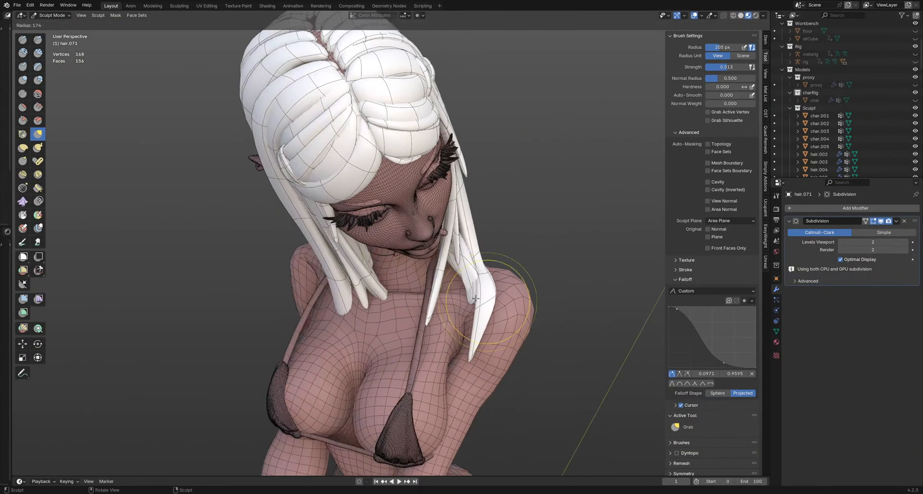
{"action": "left_click", "coordinate": [475, 299]}
{"action": "left_click_drag", "start_coordinate": [486, 272], "coordinate": [468, 281]}
Step: Refine the hanging strand's curve beside the neck with a 279 px Grab brush and hide the wireframe overlay
{"action": "scroll", "coordinate": [469, 293], "scroll_direction": "up", "scroll_amount": 1}
{"action": "mouse_move", "coordinate": [470, 310]}
{"action": "middle_mouse_down"}
{"action": "mouse_move", "coordinate": [475, 273]}
{"action": "mouse_move", "coordinate": [435, 295]}
{"action": "mouse_move", "coordinate": [459, 305]}
{"action": "mouse_move", "coordinate": [445, 309]}
{"action": "mouse_move", "coordinate": [503, 307]}
{"action": "mouse_move", "coordinate": [455, 295]}
{"action": "mouse_move", "coordinate": [447, 303]}
{"action": "mouse_move", "coordinate": [387, 298]}
{"action": "mouse_move", "coordinate": [513, 298]}
{"action": "mouse_move", "coordinate": [500, 242]}
{"action": "middle_mouse_up"}
{"action": "key", "text": "f"}
{"action": "left_click", "coordinate": [462, 305]}
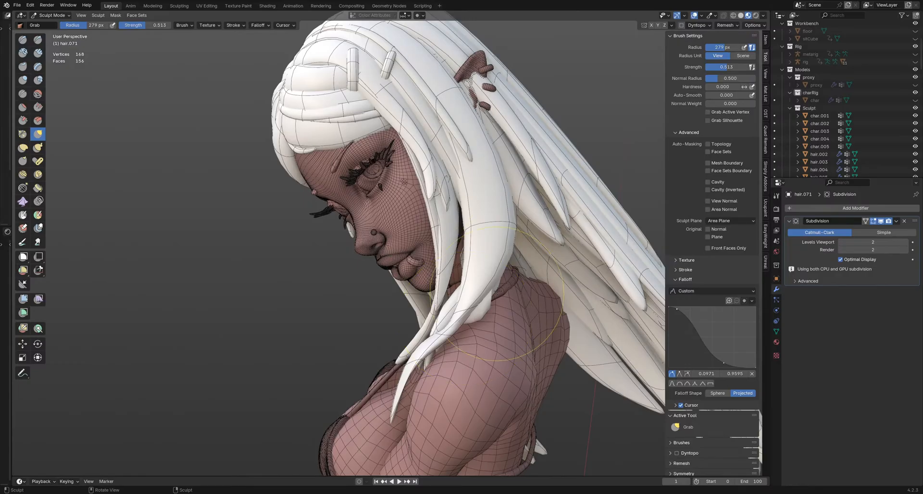
{"action": "mouse_move", "coordinate": [498, 294]}
{"action": "middle_mouse_down"}
{"action": "mouse_move", "coordinate": [473, 282]}
{"action": "mouse_move", "coordinate": [458, 317]}
{"action": "mouse_move", "coordinate": [426, 317]}
{"action": "mouse_move", "coordinate": [429, 297]}
{"action": "middle_mouse_up"}
{"action": "scroll", "coordinate": [426, 318], "scroll_direction": "up", "scroll_amount": 7}
Step: Return hair.071 from Sculpt Mode to Object Mode and save the file
{"action": "key", "text": "ctrl+Tab"}
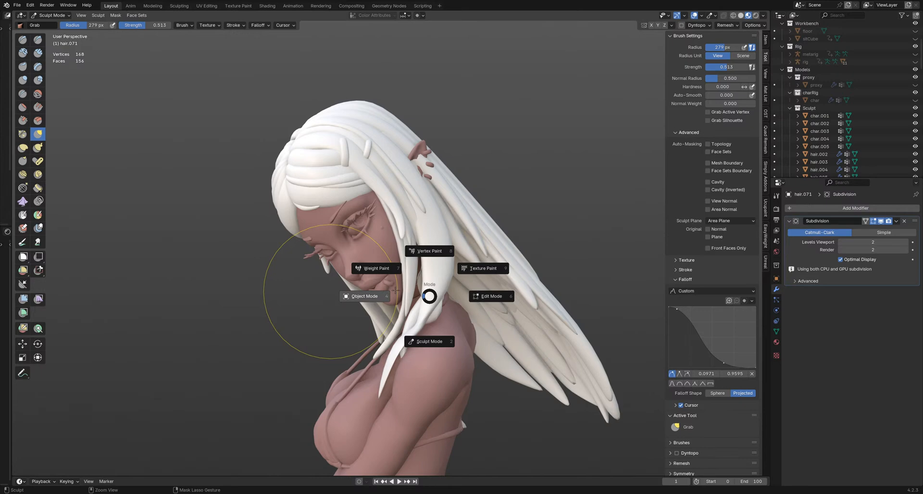
{"action": "left_click", "coordinate": [394, 290]}
{"action": "middle_click_drag", "start_coordinate": [395, 290], "coordinate": [452, 287]}
{"action": "scroll", "coordinate": [448, 290], "scroll_direction": "up", "scroll_amount": 2}
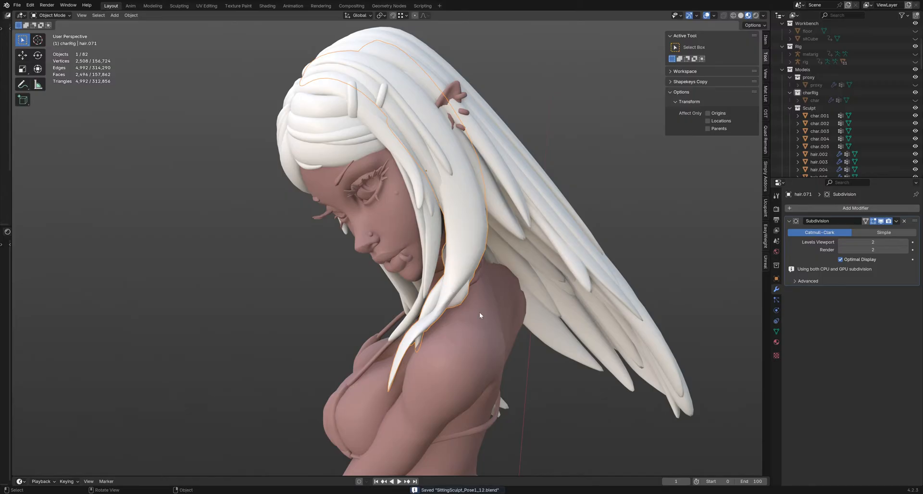
{"action": "middle_click_drag", "start_coordinate": [446, 291], "coordinate": [469, 281], "text": "shift"}
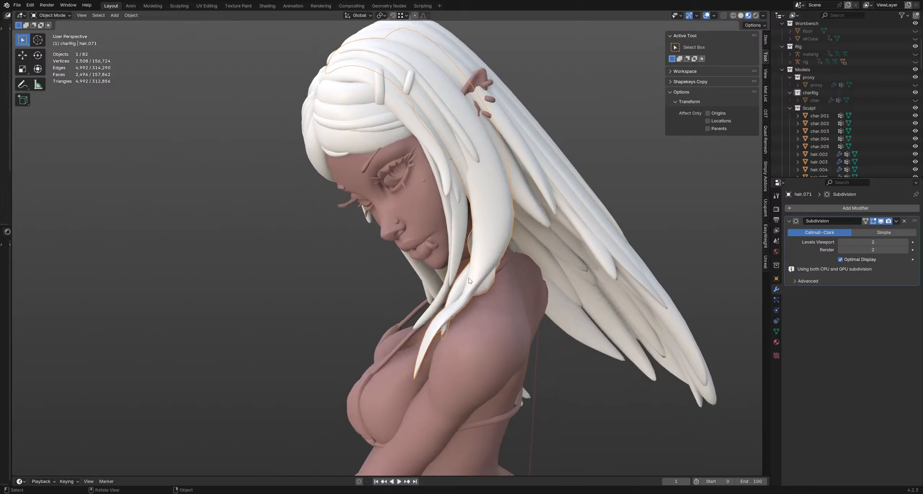
{"action": "key", "text": "Tab"}
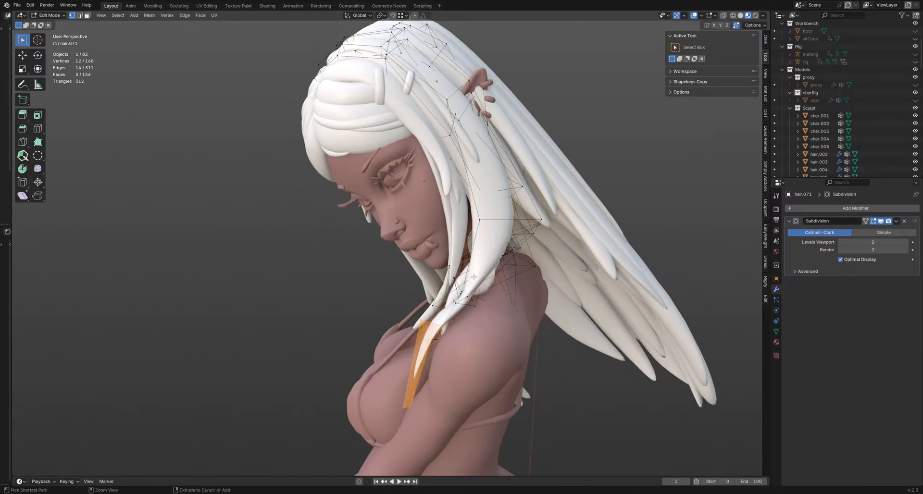
{"action": "key", "text": "Tab"}
{"action": "key", "text": "ctrl+s"}
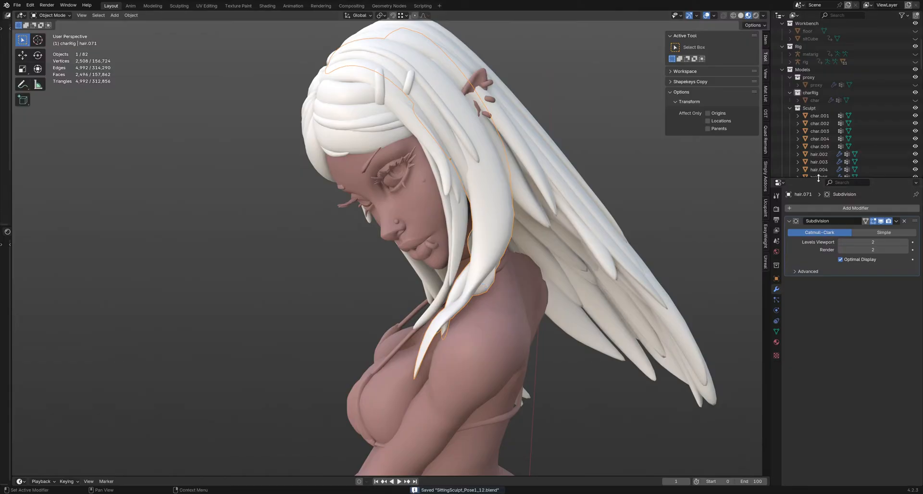
Step: Enlarge the Outliner and locate hair.071 in the object list, keeping that object selected
{"action": "left_click_drag", "start_coordinate": [818, 178], "coordinate": [809, 288]}
{"action": "scroll", "coordinate": [856, 194], "scroll_direction": "down", "scroll_amount": 8}
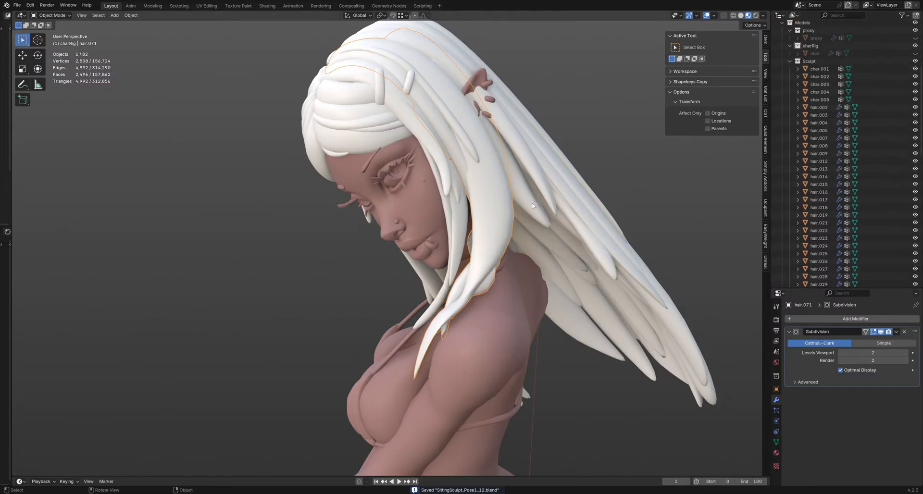
{"action": "scroll", "coordinate": [832, 189], "scroll_direction": "down", "scroll_amount": 12}
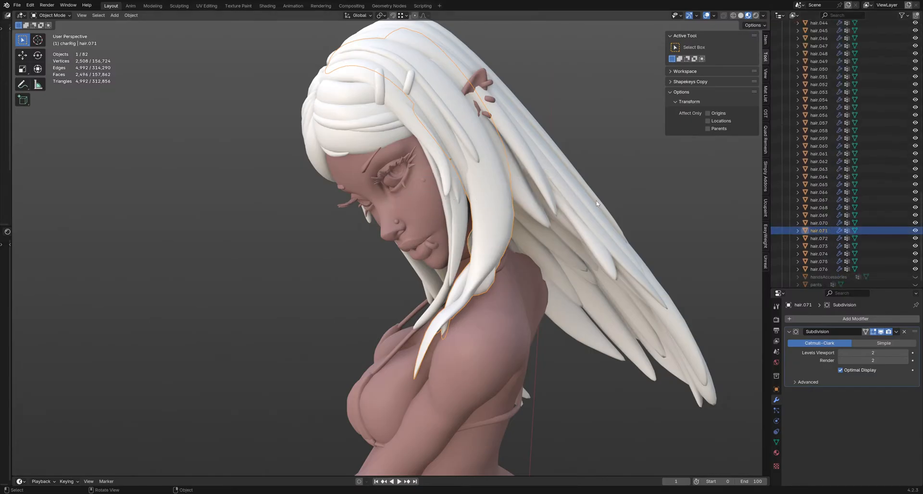
{"action": "middle_click_drag", "start_coordinate": [597, 204], "coordinate": [549, 187]}
{"action": "key", "text": "alt+a"}
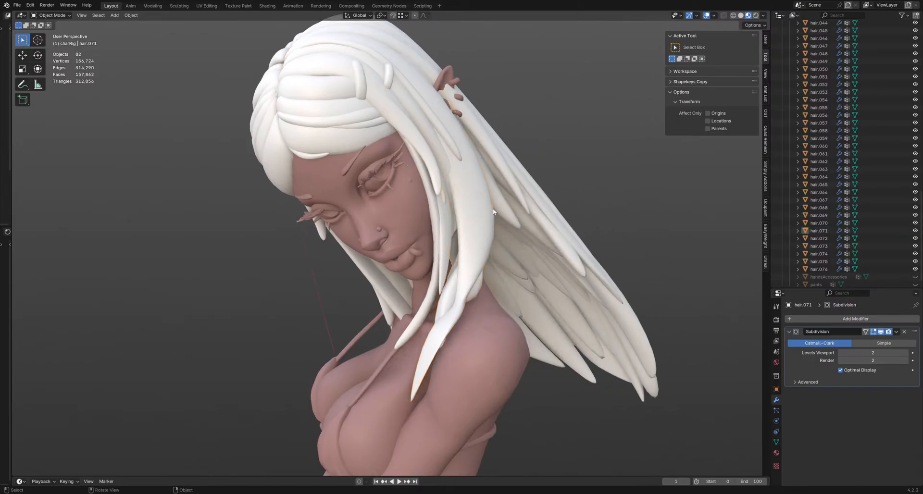
{"action": "key", "text": "ctrl+z"}
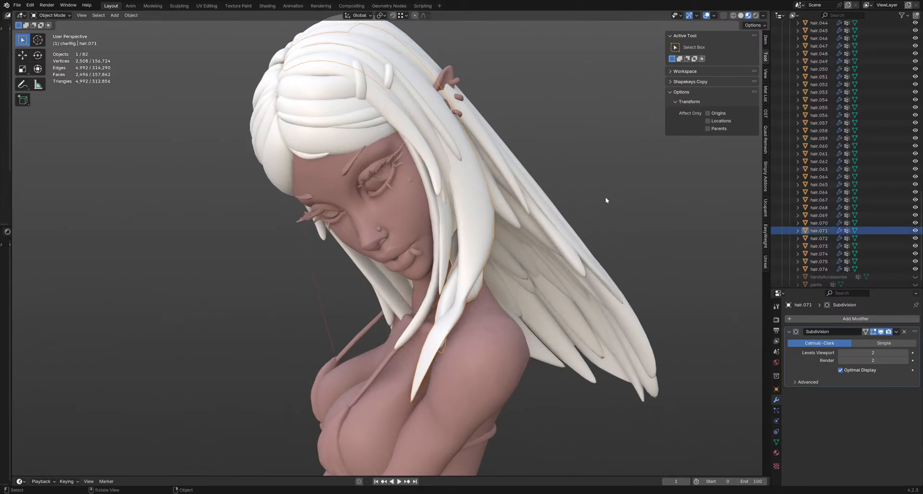
Step: Separate the hair.071 mesh by loose parts and return to Object Mode
{"action": "key", "text": "Tab"}
{"action": "key", "text": "p"}
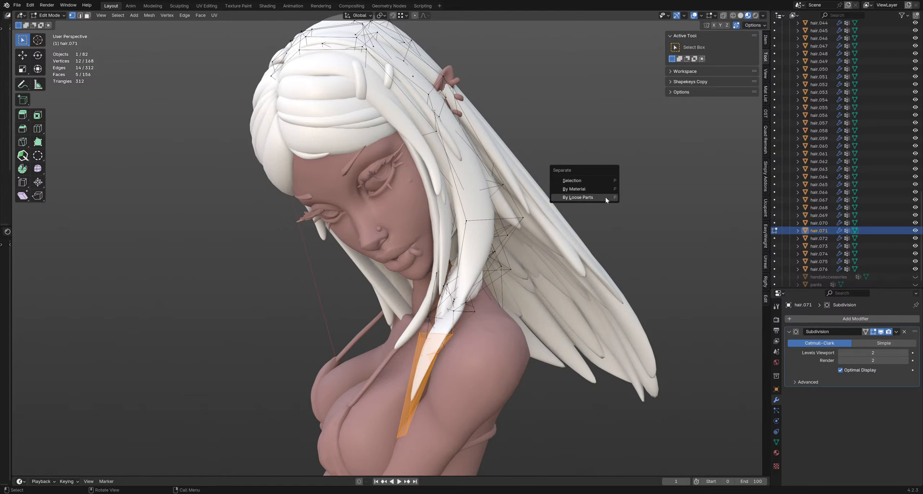
{"action": "left_click", "coordinate": [604, 197]}
{"action": "key", "text": "Tab"}
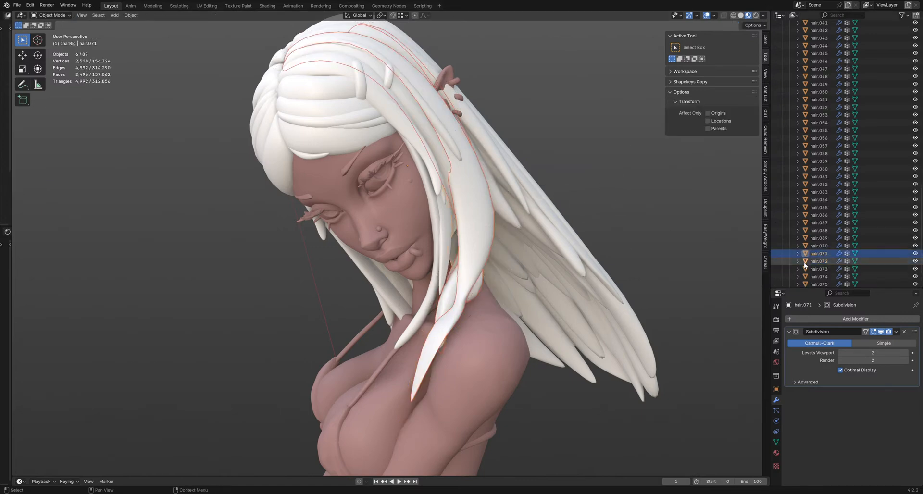
Step: Select the inner hanging strand hair.032 and review the separated hair objects in the Outliner
{"action": "scroll", "coordinate": [808, 261], "scroll_direction": "up", "scroll_amount": 1}
{"action": "scroll", "coordinate": [811, 258], "scroll_direction": "down", "scroll_amount": 3}
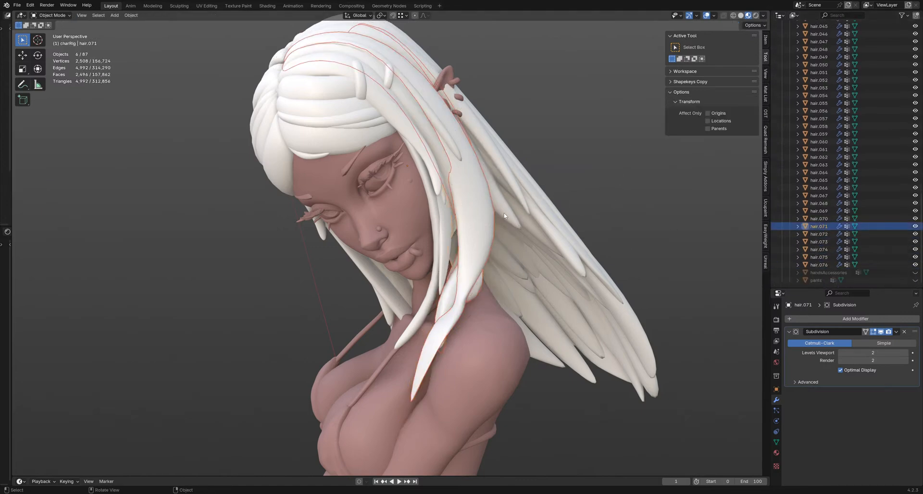
{"action": "left_click", "coordinate": [475, 292]}
{"action": "left_click", "coordinate": [451, 286]}
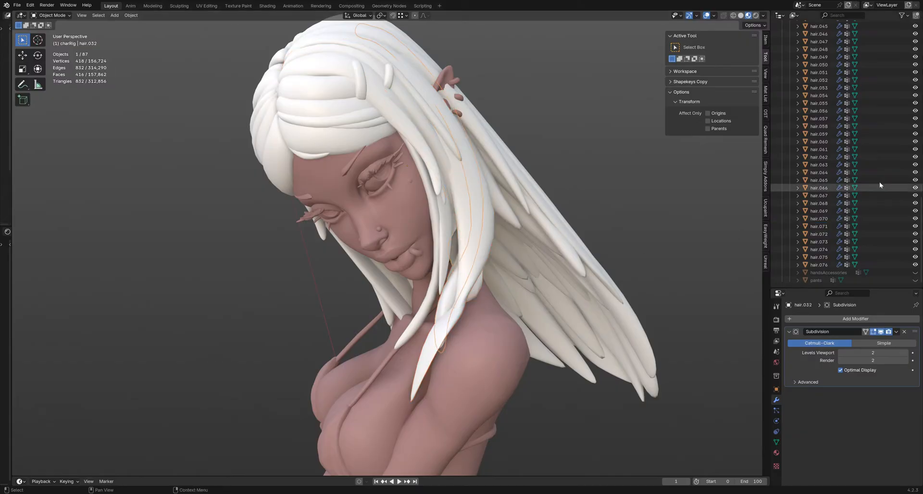
{"action": "scroll", "coordinate": [876, 166], "scroll_direction": "up", "scroll_amount": 12}
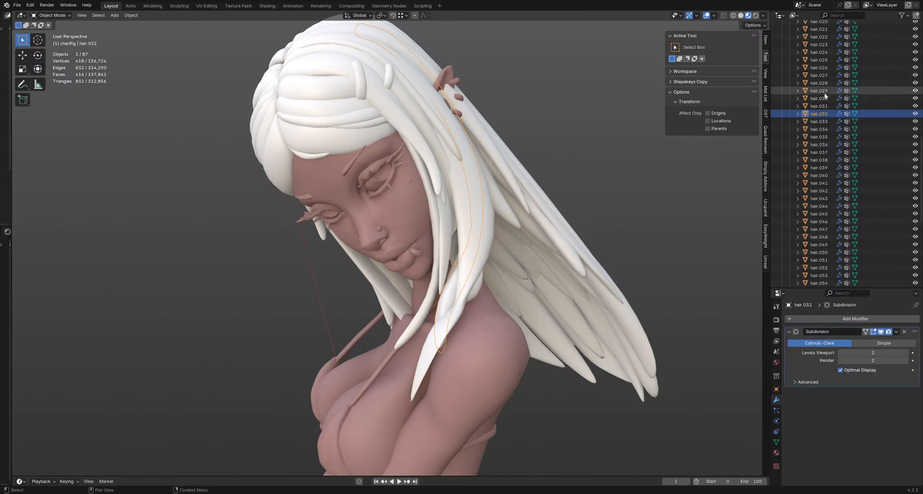
{"action": "scroll", "coordinate": [813, 72], "scroll_direction": "up", "scroll_amount": 7}
{"action": "scroll", "coordinate": [817, 96], "scroll_direction": "up", "scroll_amount": 1}
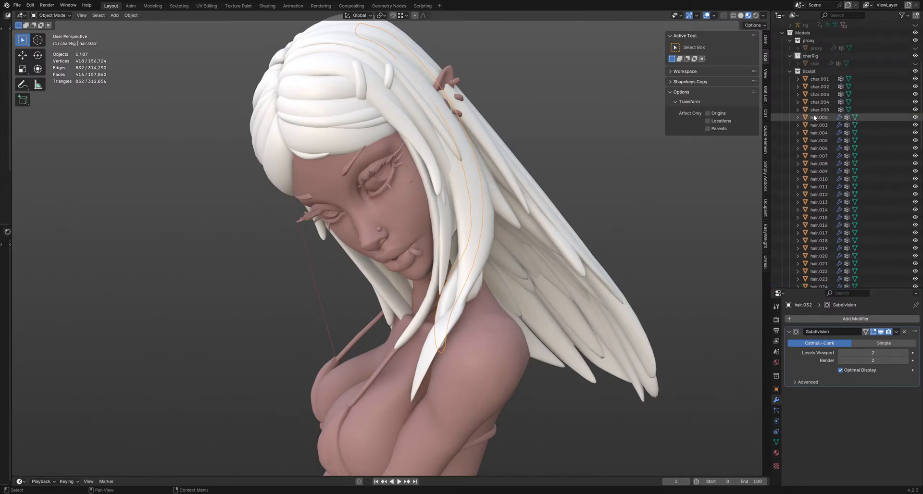
{"action": "scroll", "coordinate": [818, 234], "scroll_direction": "down", "scroll_amount": 14}
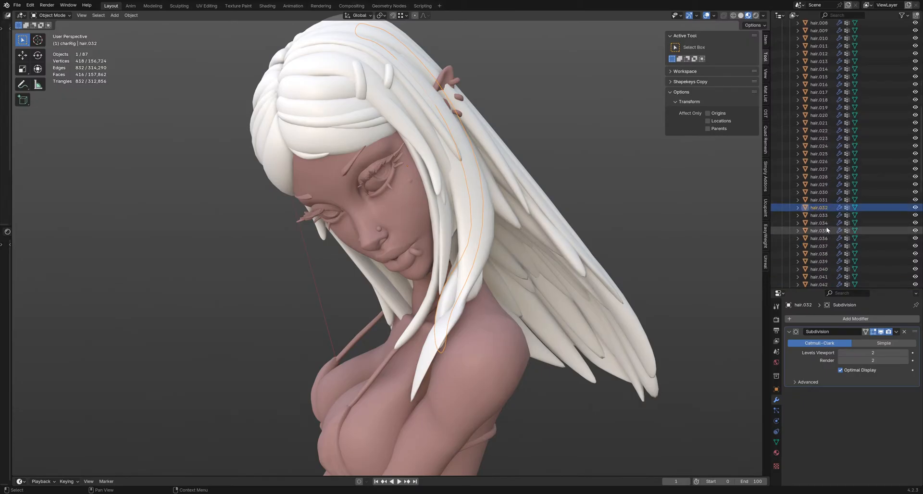
{"action": "scroll", "coordinate": [819, 226], "scroll_direction": "down", "scroll_amount": 6}
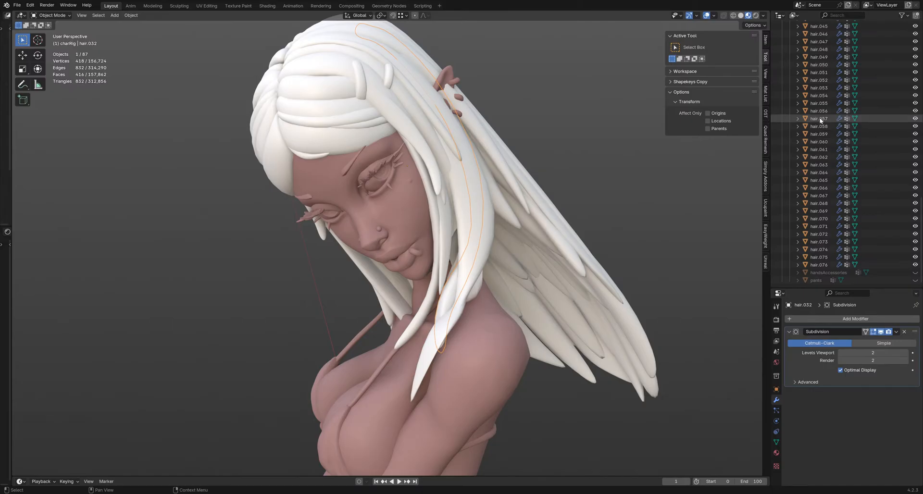
{"action": "scroll", "coordinate": [817, 177], "scroll_direction": "up", "scroll_amount": 2}
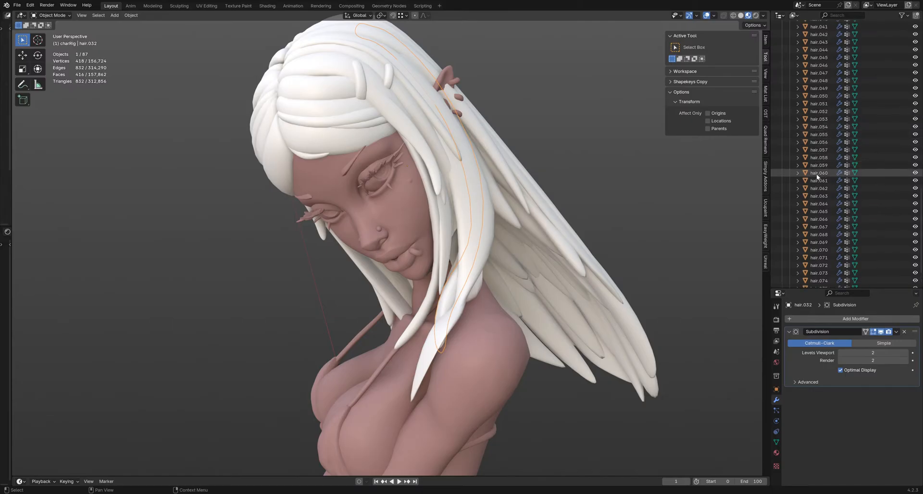
Step: Save the file and put the inner hanging strand hair.032 into Sculpt Mode
{"action": "left_click", "coordinate": [612, 235]}
{"action": "middle_click_drag", "start_coordinate": [488, 274], "coordinate": [480, 302]}
{"action": "key", "text": "ctrl+s"}
{"action": "left_click", "coordinate": [454, 295]}
{"action": "scroll", "coordinate": [478, 296], "scroll_direction": "up", "scroll_amount": 4}
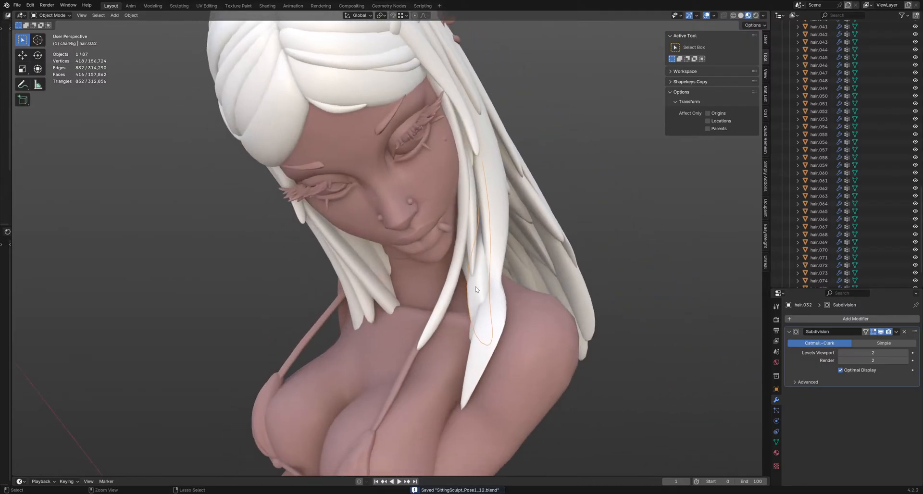
{"action": "key", "text": "ctrl+Tab"}
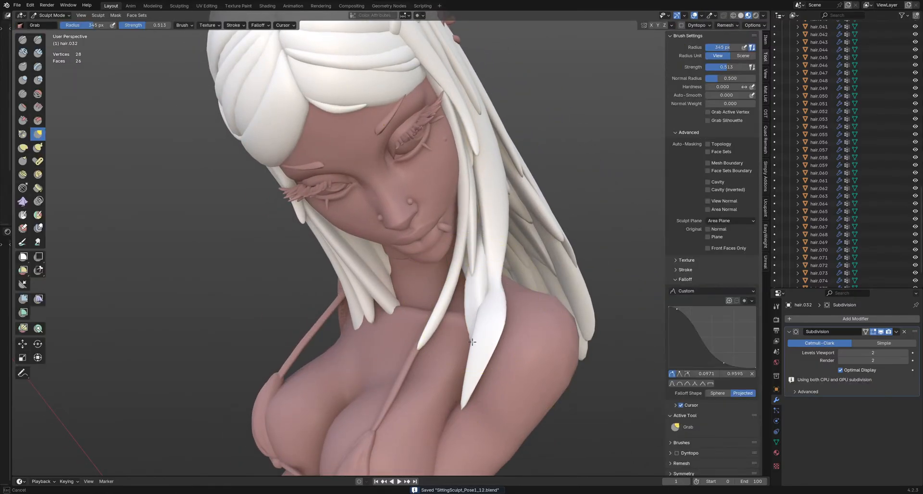
Step: Reposition the inner strand's tip beside the outer lock with the Grab brush, setting its radius to 261 px
{"action": "key", "text": "f"}
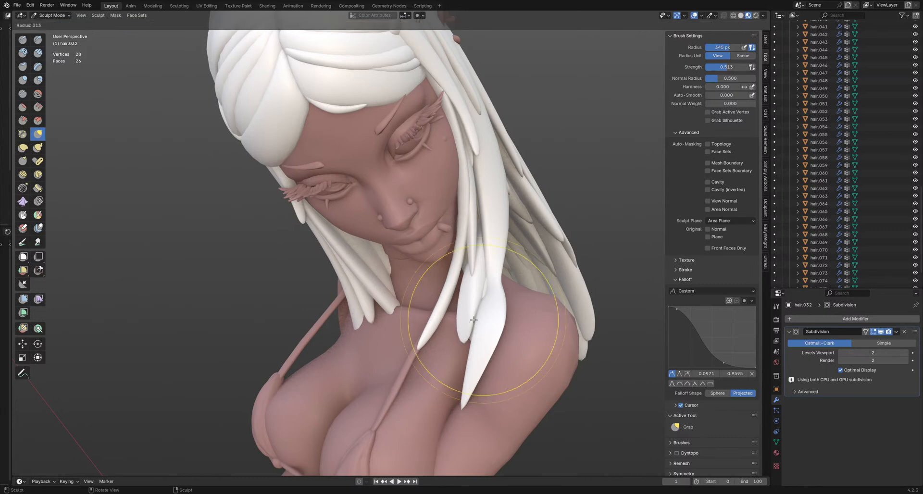
{"action": "left_click", "coordinate": [476, 337]}
{"action": "mouse_move", "coordinate": [476, 337]}
{"action": "middle_mouse_down"}
{"action": "mouse_move", "coordinate": [499, 312]}
{"action": "mouse_move", "coordinate": [491, 298]}
{"action": "mouse_move", "coordinate": [444, 337]}
{"action": "mouse_move", "coordinate": [488, 339]}
{"action": "middle_mouse_up"}
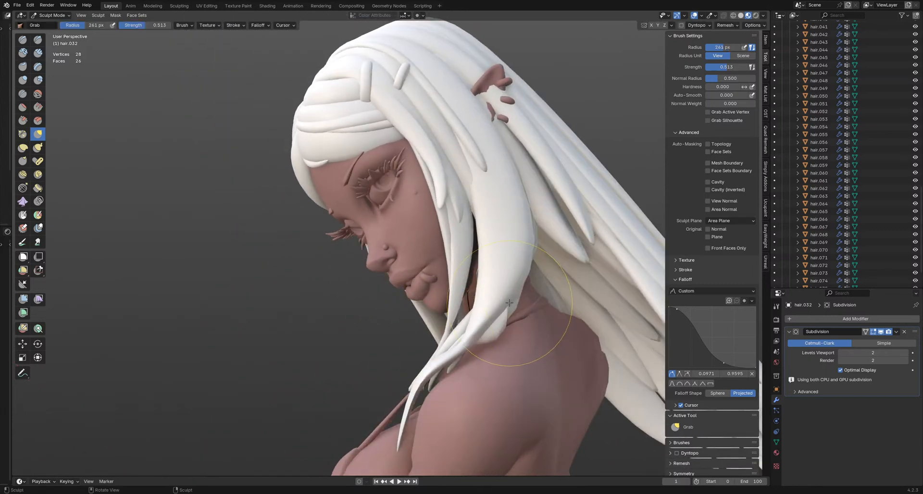
{"action": "mouse_move", "coordinate": [464, 280]}
{"action": "middle_mouse_down"}
{"action": "mouse_move", "coordinate": [441, 393]}
{"action": "mouse_move", "coordinate": [509, 281]}
{"action": "middle_mouse_up"}
{"action": "mouse_move", "coordinate": [480, 345]}
{"action": "middle_mouse_down"}
{"action": "mouse_move", "coordinate": [456, 380]}
{"action": "mouse_move", "coordinate": [445, 377]}
{"action": "middle_mouse_up"}
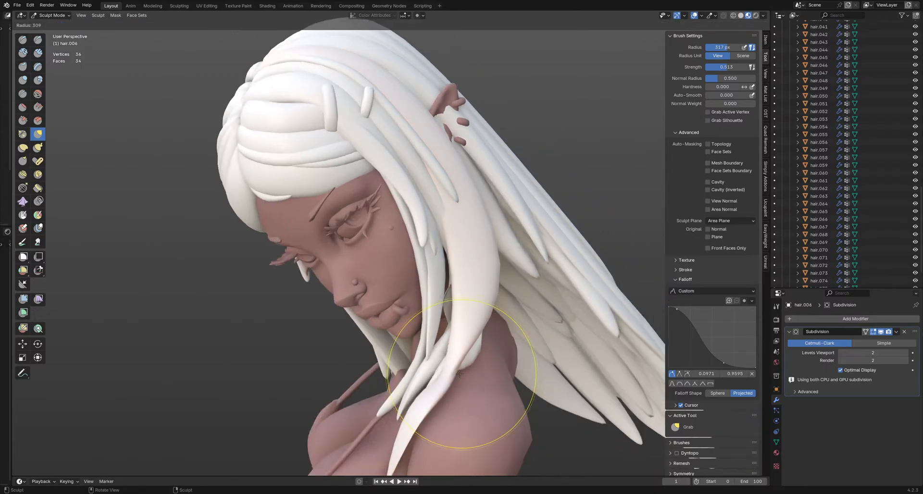
Step: Thicken strand hair.006 above the shoulder with the Inflate/Deflate brush at 275 px, and adjust it with a 226 px Grab brush
{"action": "key", "text": "i"}
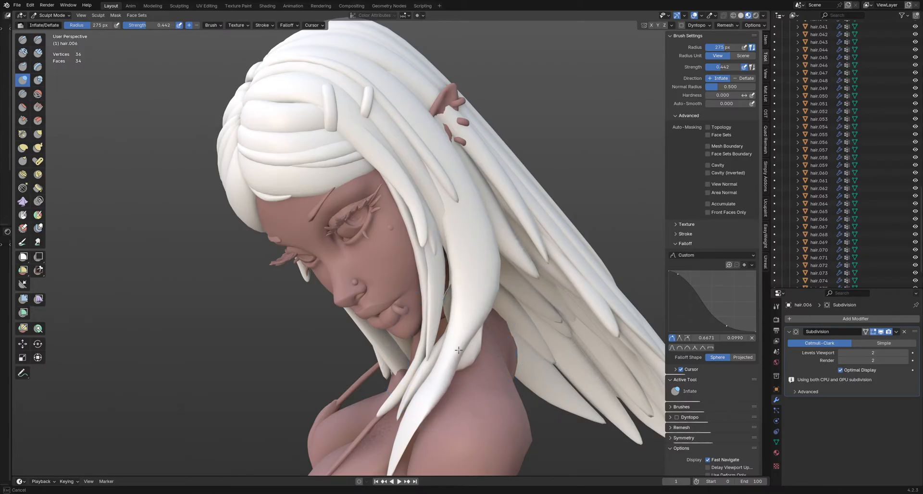
{"action": "key", "text": "g"}
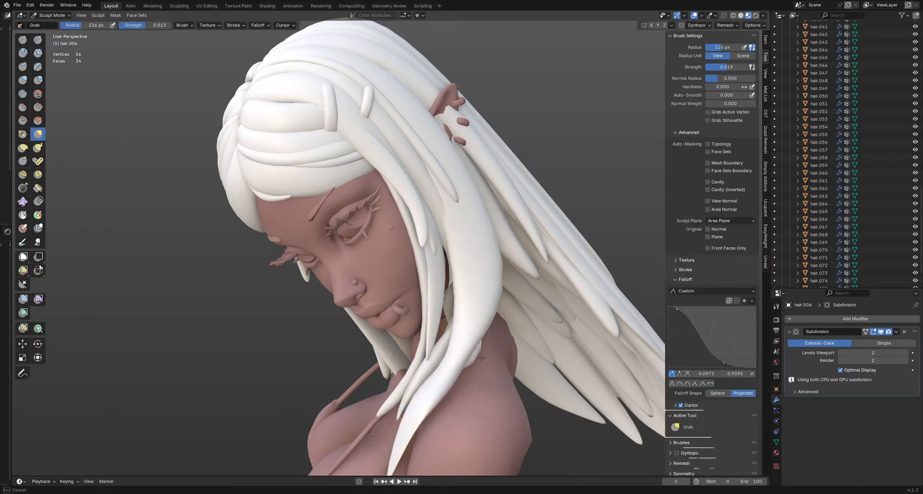
{"action": "mouse_move", "coordinate": [481, 357]}
{"action": "middle_mouse_down"}
{"action": "mouse_move", "coordinate": [457, 404]}
{"action": "mouse_move", "coordinate": [422, 319]}
{"action": "mouse_move", "coordinate": [435, 292]}
{"action": "mouse_move", "coordinate": [529, 269]}
{"action": "mouse_move", "coordinate": [470, 309]}
{"action": "mouse_move", "coordinate": [466, 220]}
{"action": "mouse_move", "coordinate": [444, 301]}
{"action": "mouse_move", "coordinate": [424, 284]}
{"action": "middle_mouse_up"}
{"action": "key", "text": "f"}
Step: Switch sculpting to the inner hanging strand hair.032 and adjust it with the Grab brush at a 401 px radius
{"action": "key", "text": "alt+q"}
{"action": "scroll", "coordinate": [452, 274], "scroll_direction": "up", "scroll_amount": 2}
{"action": "key", "text": "f"}
{"action": "key", "text": "f"}
{"action": "left_click", "coordinate": [444, 301]}
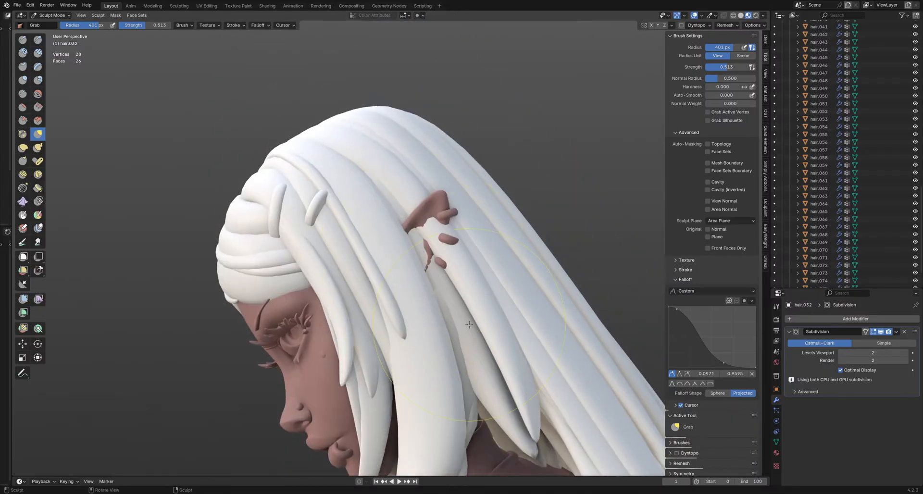
Step: Switch sculpting to strand hair.065 beside the ear and reshape it with the Grab brush, enlarging its radius to 475 px
{"action": "key", "text": "alt+q"}
{"action": "key", "text": "f"}
{"action": "left_click", "coordinate": [422, 249]}
{"action": "key", "text": "alt+m"}
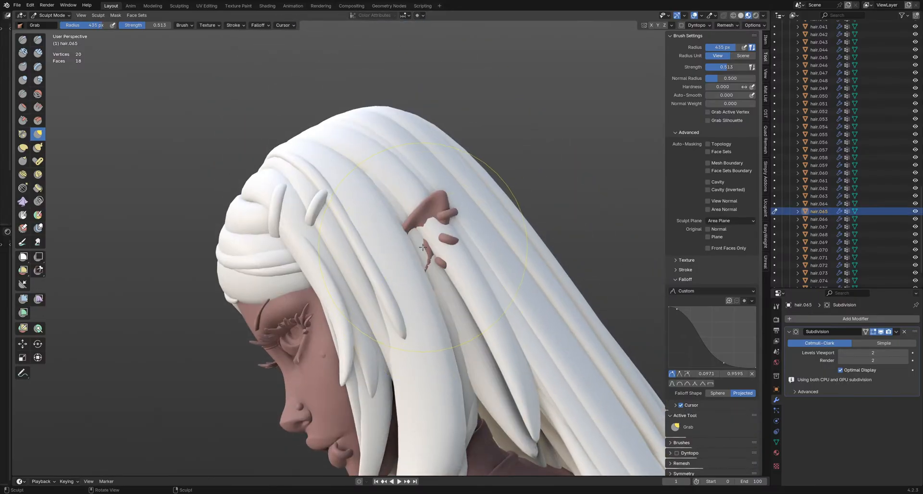
{"action": "key", "text": "f"}
{"action": "left_click", "coordinate": [420, 246]}
{"action": "middle_click_drag", "start_coordinate": [427, 246], "coordinate": [407, 250]}
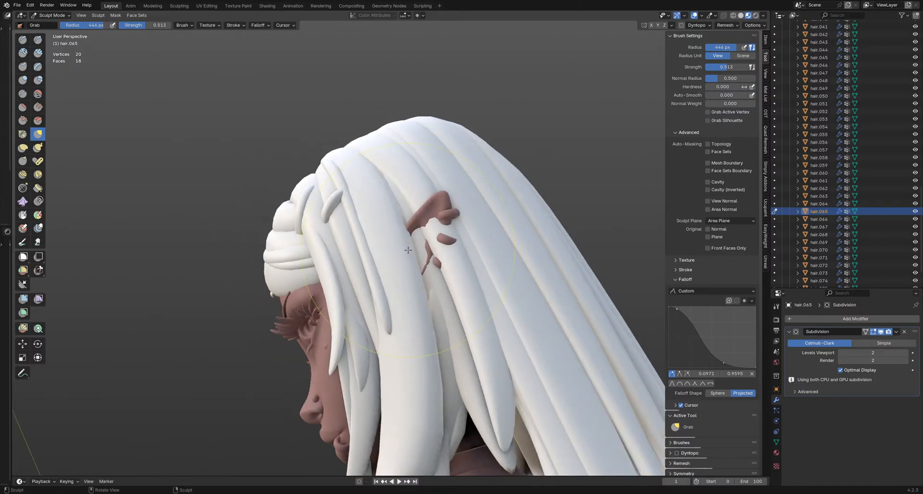
{"action": "mouse_move", "coordinate": [380, 189]}
{"action": "middle_mouse_down"}
{"action": "mouse_move", "coordinate": [394, 227]}
{"action": "mouse_move", "coordinate": [389, 217]}
{"action": "mouse_move", "coordinate": [405, 222]}
{"action": "middle_mouse_up"}
{"action": "key", "text": "f"}
{"action": "left_click", "coordinate": [401, 226]}
Step: Undo the switch to hair.029 and continue shaping hair.065 beside the ear with the Grab brush, enlarging its radius to 500 px
{"action": "key", "text": "alt+q"}
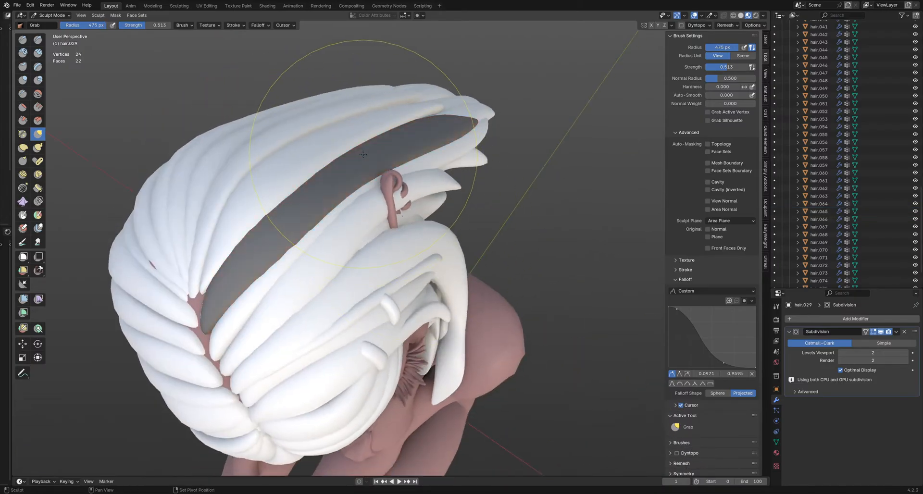
{"action": "key", "text": "ctrl+z"}
{"action": "mouse_move", "coordinate": [363, 154]}
{"action": "middle_mouse_down"}
{"action": "mouse_move", "coordinate": [437, 240]}
{"action": "mouse_move", "coordinate": [467, 244]}
{"action": "middle_mouse_up"}
{"action": "key", "text": "f"}
{"action": "left_click", "coordinate": [451, 237]}
{"action": "key", "text": "f"}
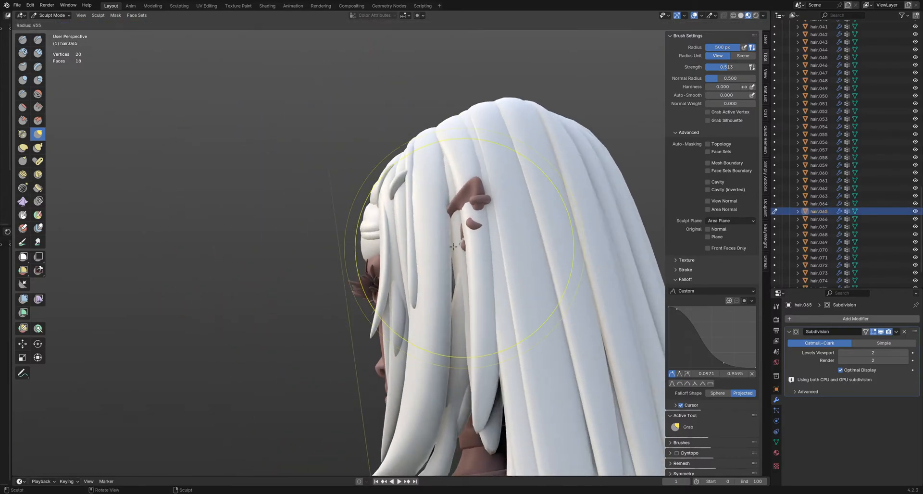
{"action": "left_click", "coordinate": [454, 244]}
{"action": "mouse_move", "coordinate": [495, 267]}
{"action": "middle_mouse_down"}
{"action": "mouse_move", "coordinate": [462, 237]}
{"action": "mouse_move", "coordinate": [471, 247]}
{"action": "mouse_move", "coordinate": [433, 244]}
{"action": "mouse_move", "coordinate": [462, 198]}
{"action": "mouse_move", "coordinate": [450, 195]}
{"action": "middle_mouse_up"}
Step: Switch sculpting to strand hair.026 at the back of the parting and adjust its root with a smaller Grab brush
{"action": "key", "text": "alt+q"}
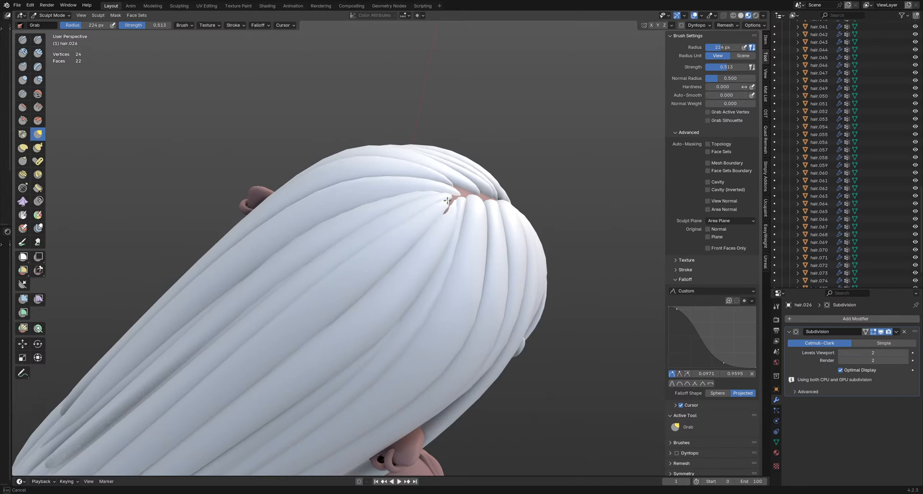
{"action": "key", "text": "bracketleft"}
{"action": "key", "text": "bracketleft"}
{"action": "mouse_move", "coordinate": [458, 232]}
{"action": "middle_mouse_down"}
{"action": "mouse_move", "coordinate": [474, 236]}
{"action": "mouse_move", "coordinate": [423, 237]}
{"action": "mouse_move", "coordinate": [439, 272]}
{"action": "mouse_move", "coordinate": [412, 226]}
{"action": "mouse_move", "coordinate": [472, 282]}
{"action": "mouse_move", "coordinate": [418, 287]}
{"action": "mouse_move", "coordinate": [444, 269]}
{"action": "middle_mouse_up"}
{"action": "key", "text": "bracketright"}
Step: Switch sculpting to strand hair.022 and pull its root toward the parting with the Grab brush at about 167 px
{"action": "key", "text": "alt+q"}
{"action": "key", "text": "alt+q"}
{"action": "scroll", "coordinate": [445, 270], "scroll_direction": "up", "scroll_amount": 2}
{"action": "key", "text": "f"}
{"action": "left_click", "coordinate": [430, 279]}
{"action": "left_click_drag", "start_coordinate": [435, 281], "coordinate": [446, 286]}
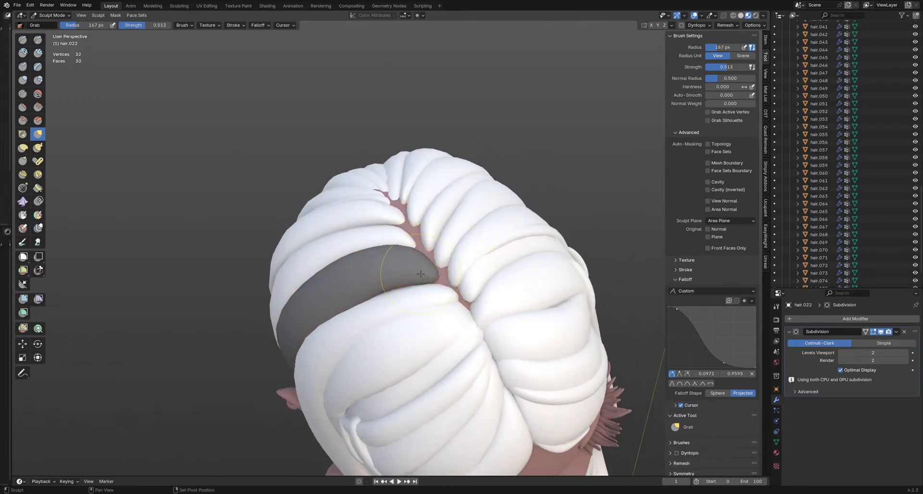
{"action": "middle_click_drag", "start_coordinate": [420, 274], "coordinate": [442, 275]}
{"action": "key", "text": "f"}
{"action": "left_click", "coordinate": [439, 274]}
{"action": "left_click_drag", "start_coordinate": [433, 275], "coordinate": [441, 278]}
Step: Reshape the upper part of strand hair.022 across the crown, enlarging the Grab brush radius to 231 px
{"action": "middle_click_drag", "start_coordinate": [414, 274], "coordinate": [462, 262]}
{"action": "key", "text": "f"}
{"action": "left_click", "coordinate": [393, 261]}
{"action": "left_click_drag", "start_coordinate": [392, 261], "coordinate": [397, 263]}
{"action": "mouse_move", "coordinate": [397, 263]}
{"action": "middle_mouse_down"}
{"action": "mouse_move", "coordinate": [418, 277]}
{"action": "mouse_move", "coordinate": [394, 289]}
{"action": "mouse_move", "coordinate": [363, 286]}
{"action": "middle_mouse_up"}
{"action": "key", "text": "f"}
{"action": "left_click", "coordinate": [425, 283]}
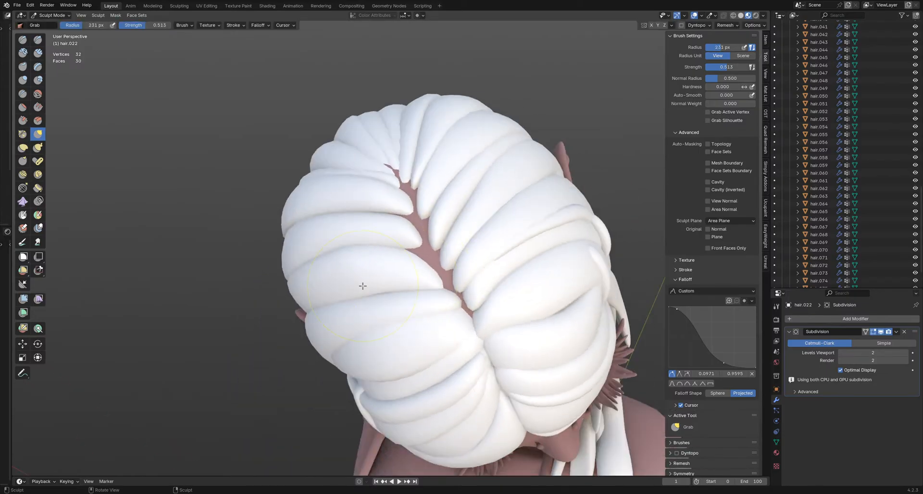
Step: Reposition strand hair.022 against its front neighbour with the Grab brush at 197 px, checking the scalp gap from several angles
{"action": "mouse_move", "coordinate": [325, 254]}
{"action": "middle_mouse_down"}
{"action": "mouse_move", "coordinate": [371, 227]}
{"action": "mouse_move", "coordinate": [435, 226]}
{"action": "mouse_move", "coordinate": [396, 229]}
{"action": "middle_mouse_up"}
{"action": "key", "text": "f"}
{"action": "left_click", "coordinate": [442, 226]}
{"action": "key", "text": "f"}
{"action": "left_click", "coordinate": [397, 229]}
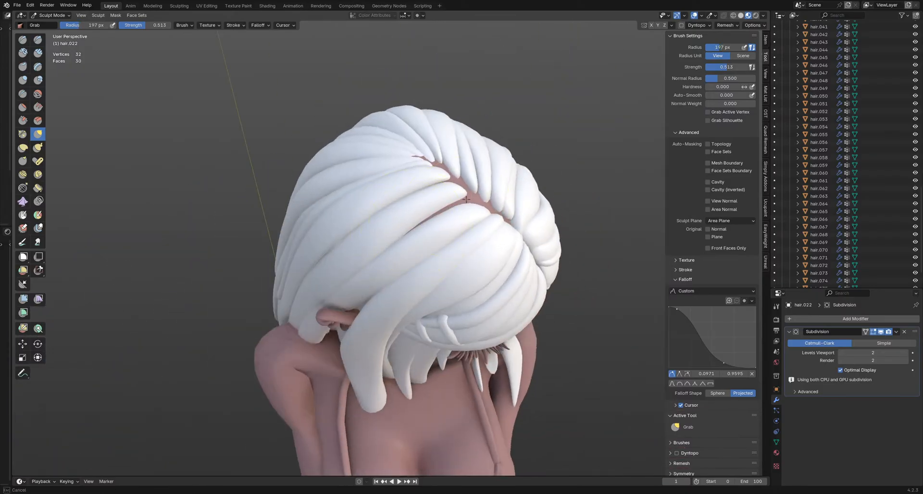
{"action": "middle_click_drag", "start_coordinate": [467, 199], "coordinate": [415, 211]}
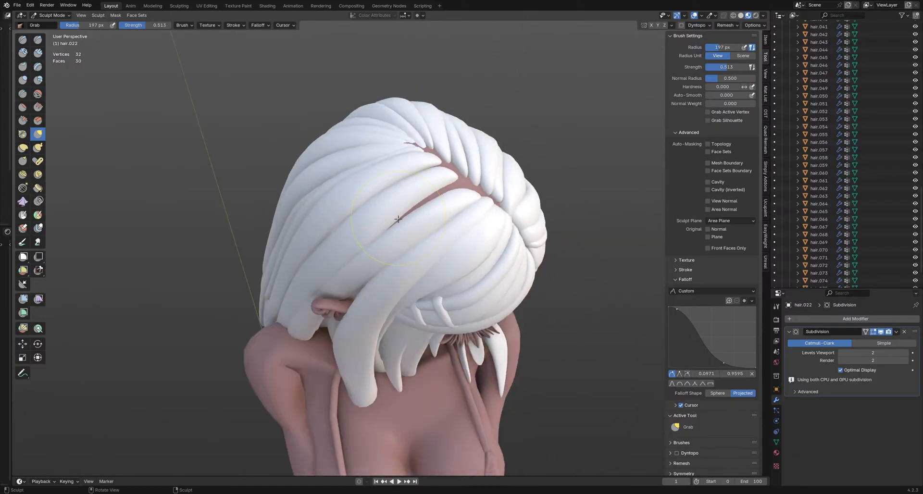
{"action": "middle_click_drag", "start_coordinate": [356, 244], "coordinate": [368, 247]}
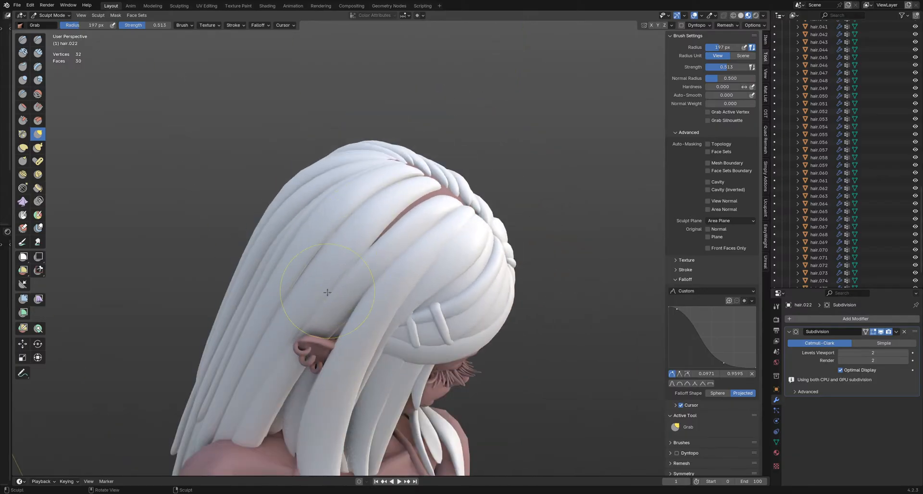
{"action": "middle_click_drag", "start_coordinate": [305, 320], "coordinate": [326, 255]}
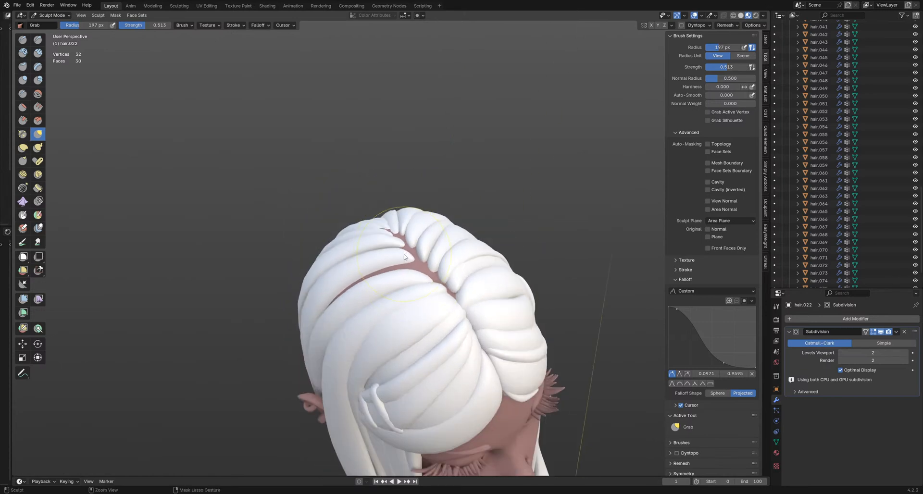
Step: Return to Object Mode, deselect the strand and save the file
{"action": "key", "text": "ctrl+Tab"}
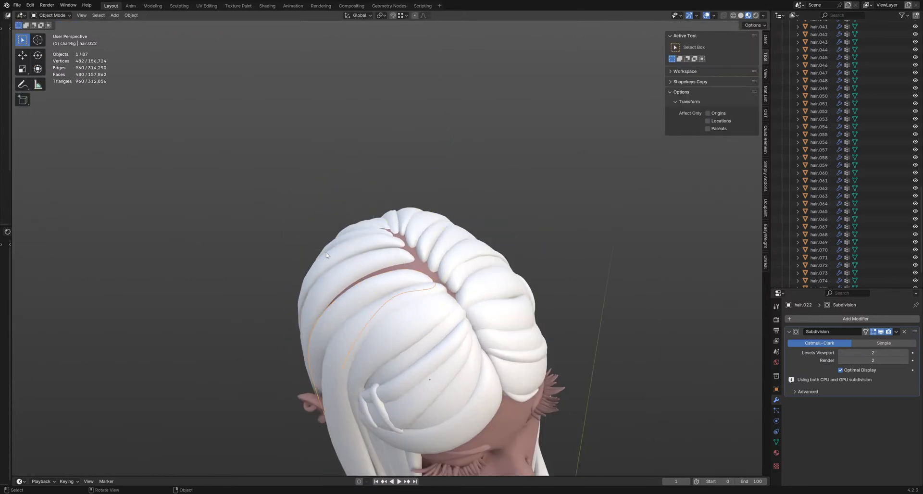
{"action": "left_click", "coordinate": [478, 196]}
{"action": "middle_click_drag", "start_coordinate": [457, 224], "coordinate": [441, 215]}
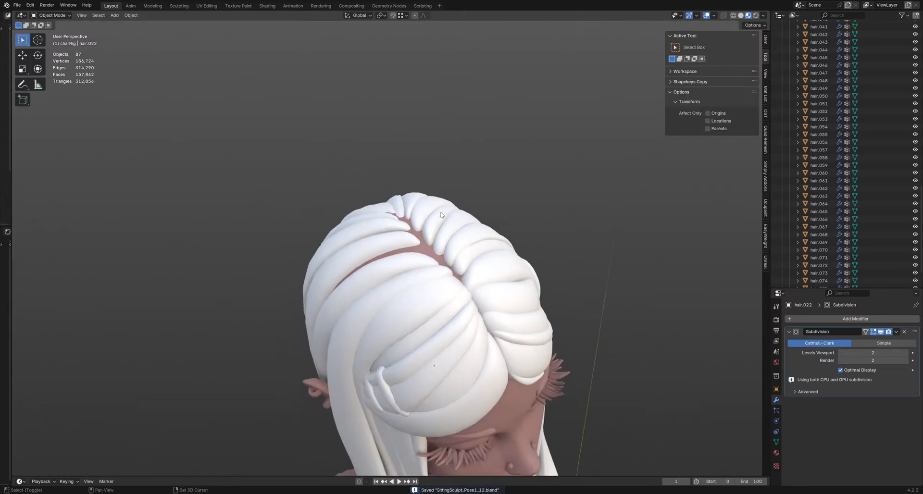
Step: Add a cube at the scalp gap beside the parting and scale it down to a small block
{"action": "middle_click_drag", "start_coordinate": [420, 255], "coordinate": [481, 267]}
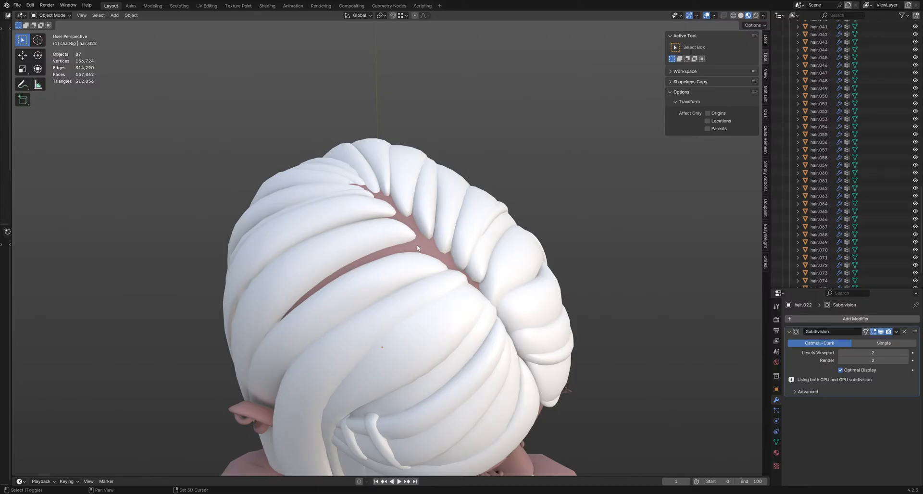
{"action": "key", "text": "shift+a"}
{"action": "mouse_move", "coordinate": [413, 259]}
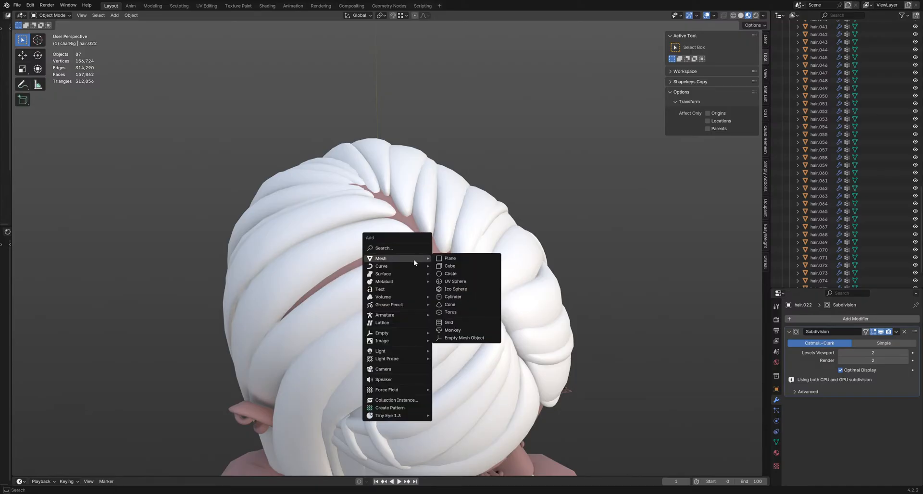
{"action": "left_click", "coordinate": [444, 266]}
{"action": "key", "text": "s"}
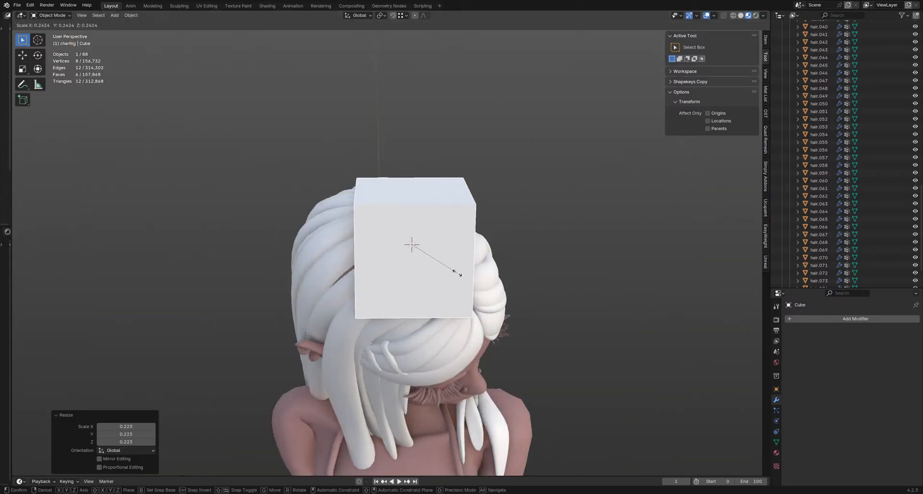
{"action": "left_click", "coordinate": [428, 266]}
Step: Rotate the cube from two viewing angles so it lines up with the slope of the head
{"action": "middle_click_drag", "start_coordinate": [428, 266], "coordinate": [546, 301]}
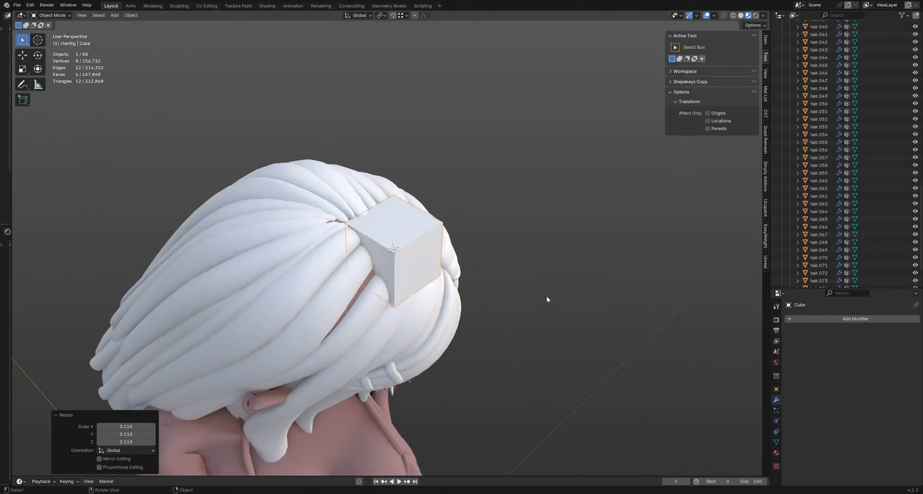
{"action": "key", "text": "r"}
{"action": "left_click", "coordinate": [478, 287]}
{"action": "middle_click_drag", "start_coordinate": [478, 287], "coordinate": [475, 243]}
{"action": "key", "text": "r"}
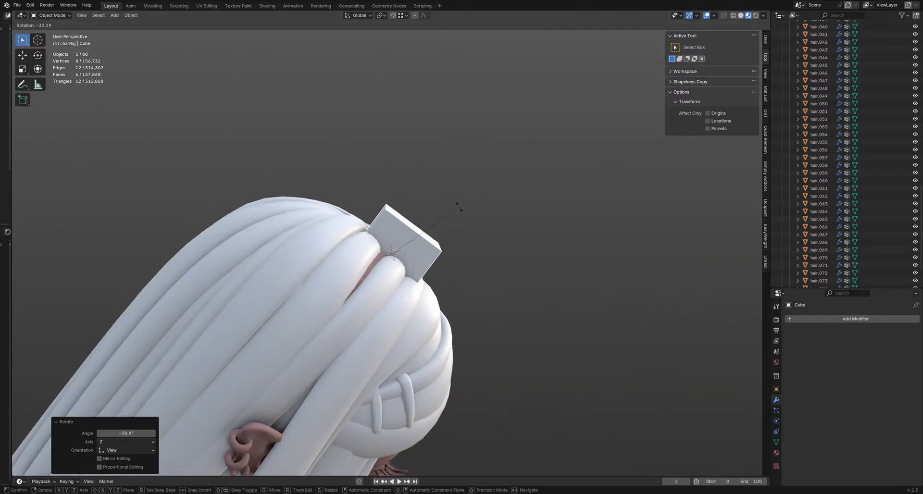
{"action": "left_click", "coordinate": [460, 207]}
Step: Move the cube onto the root of the scalp gap, shrinking and rotating it to match the neighbouring strands
{"action": "middle_click_drag", "start_coordinate": [481, 273], "coordinate": [495, 287]}
{"action": "key", "text": "g"}
{"action": "left_click", "coordinate": [482, 276]}
{"action": "key", "text": "s"}
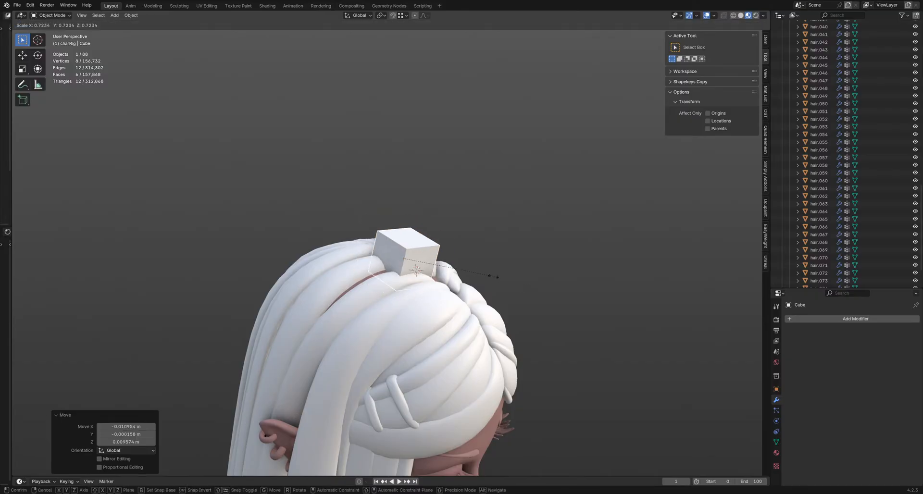
{"action": "left_click", "coordinate": [440, 269]}
{"action": "scroll", "coordinate": [441, 270], "scroll_direction": "up", "scroll_amount": 5}
{"action": "middle_click_drag", "start_coordinate": [442, 271], "coordinate": [330, 226]}
{"action": "key", "text": "r"}
{"action": "left_click", "coordinate": [528, 257]}
{"action": "scroll", "coordinate": [499, 266], "scroll_direction": "up", "scroll_amount": 2}
Step: Extrude the cube's outer face about 0.062 m over the scalp gap in Edit Mode, then angle and shift it along Y
{"action": "key", "text": "Tab"}
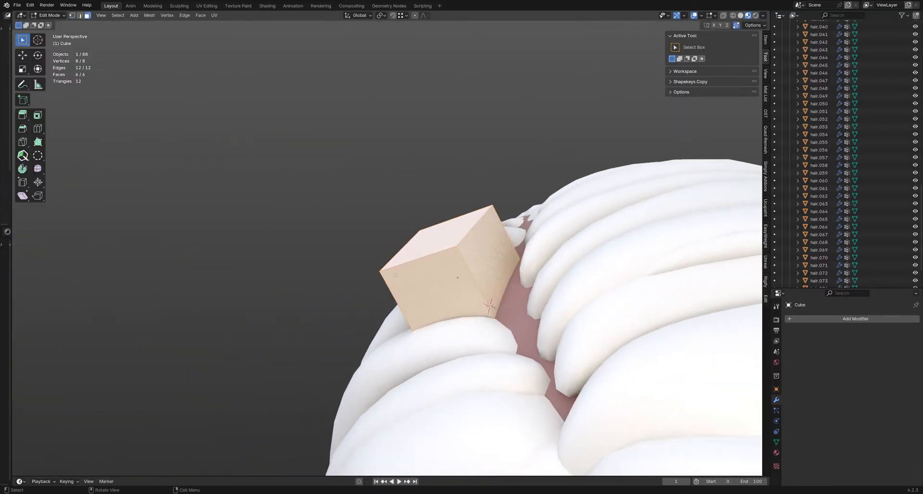
{"action": "middle_click_drag", "start_coordinate": [498, 266], "coordinate": [449, 273]}
{"action": "scroll", "coordinate": [374, 287], "scroll_direction": "down", "scroll_amount": 4}
{"action": "middle_click_drag", "start_coordinate": [374, 287], "coordinate": [481, 269]}
{"action": "key", "text": "e"}
{"action": "left_click", "coordinate": [428, 301]}
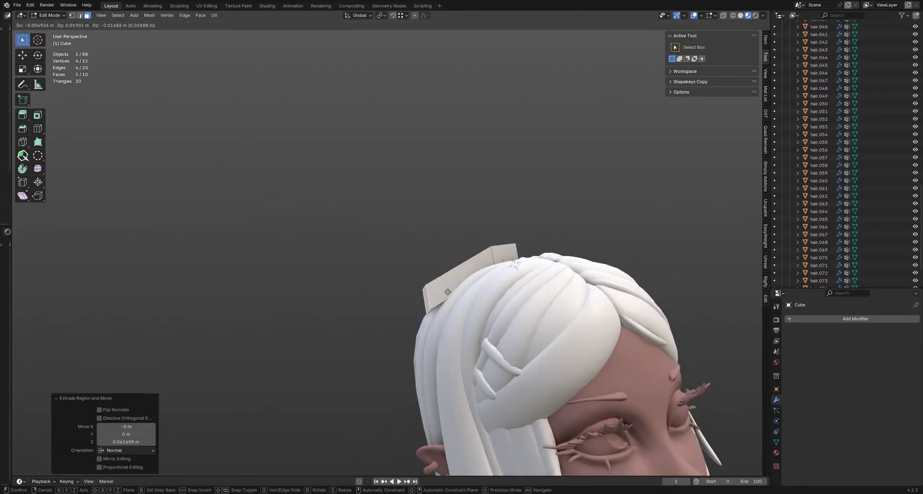
{"action": "key", "text": "r"}
{"action": "left_click", "coordinate": [495, 227]}
{"action": "key", "text": "g"}
{"action": "key", "text": "y"}
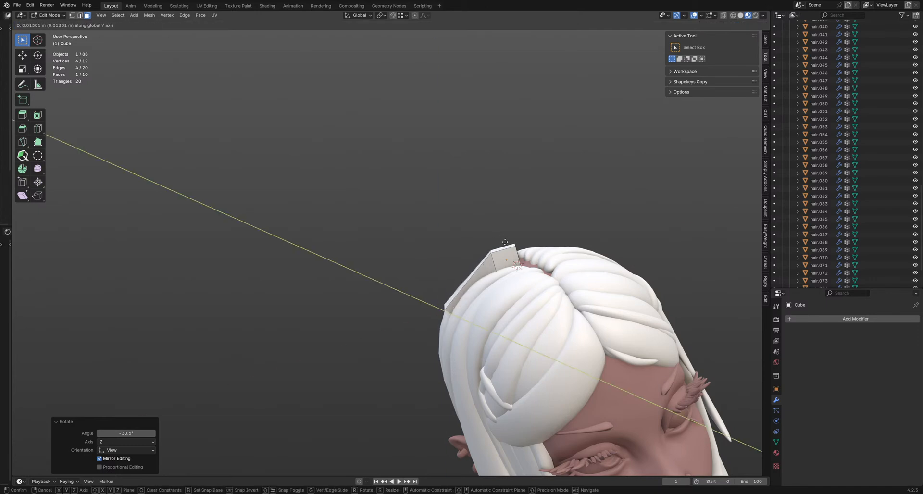
{"action": "left_click", "coordinate": [498, 238]}
Step: Rotate the end face and extrude a second segment about 0.068 m down the side of the head, moving its end into place
{"action": "middle_click_drag", "start_coordinate": [497, 238], "coordinate": [511, 281]}
{"action": "scroll", "coordinate": [529, 294], "scroll_direction": "up", "scroll_amount": 4}
{"action": "key", "text": "r"}
{"action": "left_click", "coordinate": [531, 313]}
{"action": "key", "text": "e"}
{"action": "left_click", "coordinate": [515, 329]}
{"action": "middle_click_drag", "start_coordinate": [515, 329], "coordinate": [510, 346]}
{"action": "key", "text": "g"}
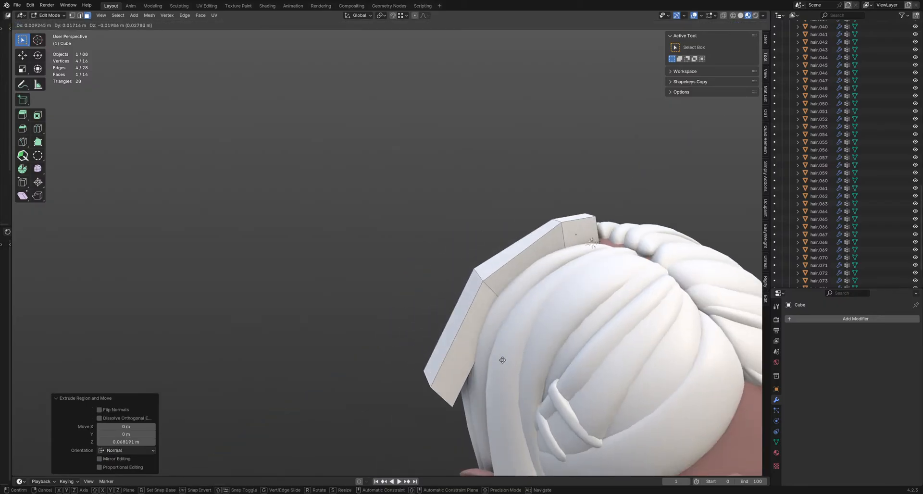
{"action": "left_click", "coordinate": [503, 358]}
Step: Angle the end face and extrude another segment down past the ear, positioning its end against the hair
{"action": "key", "text": "r"}
{"action": "left_click", "coordinate": [469, 281]}
{"action": "middle_click_drag", "start_coordinate": [469, 282], "coordinate": [531, 304]}
{"action": "key", "text": "e"}
{"action": "left_click", "coordinate": [399, 360]}
{"action": "middle_click_drag", "start_coordinate": [398, 360], "coordinate": [491, 285]}
{"action": "key", "text": "g"}
{"action": "left_click", "coordinate": [440, 348]}
{"action": "key", "text": "g"}
{"action": "left_click", "coordinate": [448, 271]}
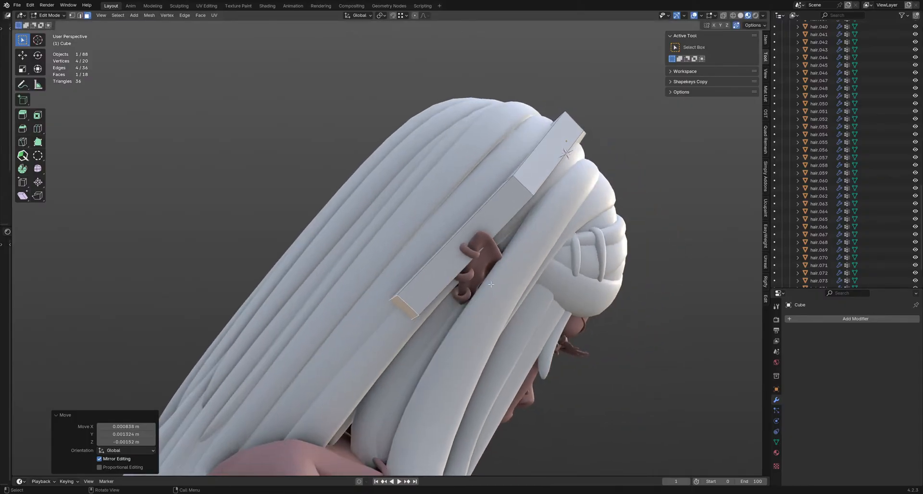
Step: Move and rotate edges of the extruded strip in edge select mode so it follows the curve of the surrounding hair
{"action": "middle_click_drag", "start_coordinate": [518, 197], "coordinate": [487, 263], "text": "shift"}
{"action": "key", "text": "2"}
{"action": "key", "text": "g"}
{"action": "left_click", "coordinate": [529, 274]}
{"action": "key", "text": "g"}
{"action": "left_click", "coordinate": [565, 272]}
{"action": "key", "text": "g"}
{"action": "left_click", "coordinate": [538, 261]}
{"action": "scroll", "coordinate": [539, 260], "scroll_direction": "up", "scroll_amount": 1}
{"action": "key", "text": "g"}
{"action": "left_click", "coordinate": [525, 288]}
{"action": "key", "text": "r"}
{"action": "left_click", "coordinate": [577, 244]}
Step: Add a level 2 Subdivision modifier to the new strand in Object Mode and shade it smooth
{"action": "scroll", "coordinate": [548, 252], "scroll_direction": "down", "scroll_amount": 2}
{"action": "key", "text": "Tab"}
{"action": "key", "text": "ctrl+1"}
{"action": "key", "text": "ctrl+2"}
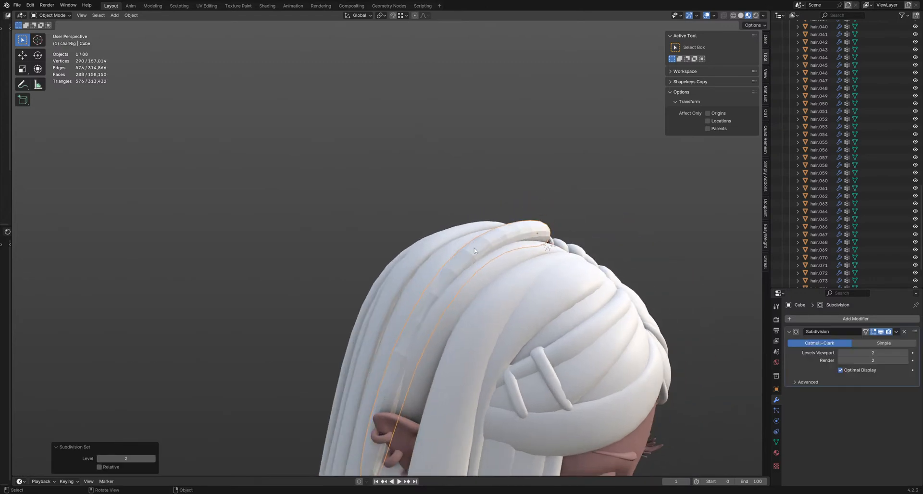
{"action": "right_click", "coordinate": [505, 236]}
{"action": "left_click", "coordinate": [506, 237]}
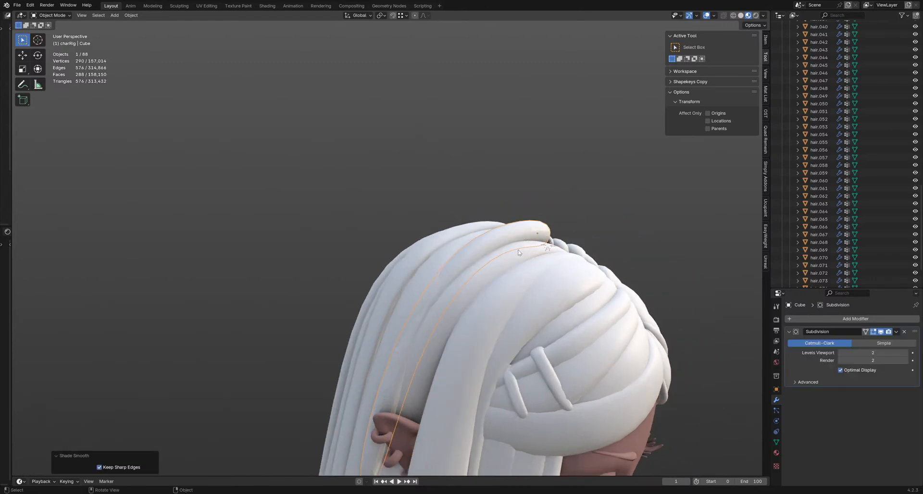
Step: Put the new strand into Sculpt Mode and fit its root into the scalp gap with the Grab brush at 310 px
{"action": "middle_click_drag", "start_coordinate": [506, 236], "coordinate": [501, 262]}
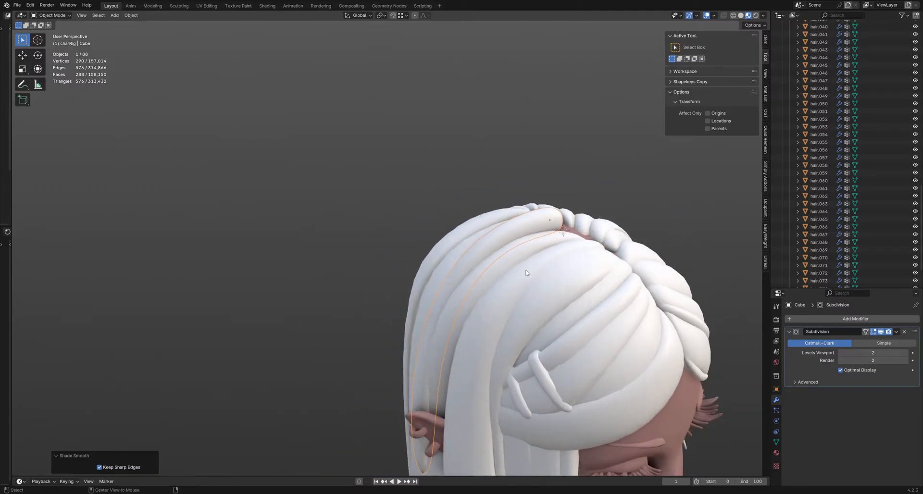
{"action": "left_click", "coordinate": [501, 280]}
{"action": "middle_click_drag", "start_coordinate": [519, 234], "coordinate": [495, 284]}
{"action": "key", "text": "ctrl+Tab"}
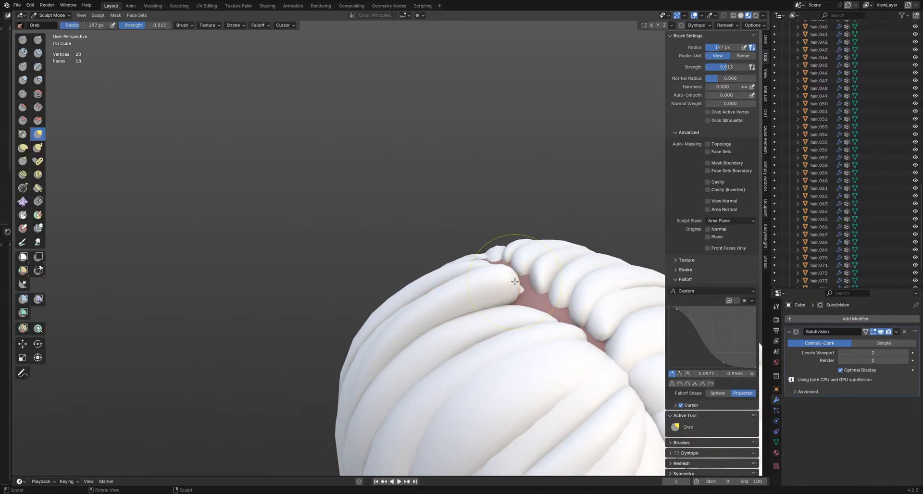
{"action": "middle_click_drag", "start_coordinate": [534, 296], "coordinate": [483, 344]}
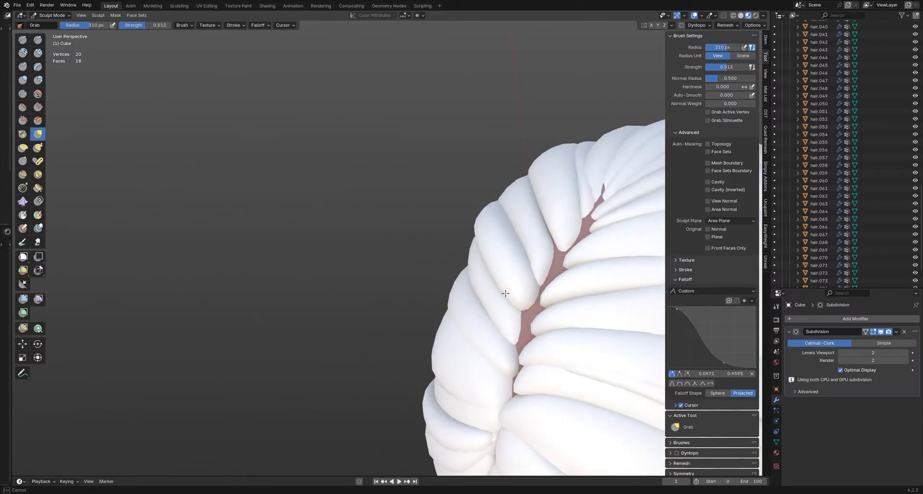
{"action": "mouse_move", "coordinate": [505, 293]}
{"action": "middle_mouse_down"}
{"action": "mouse_move", "coordinate": [549, 302]}
{"action": "mouse_move", "coordinate": [291, 266]}
{"action": "mouse_move", "coordinate": [437, 264]}
{"action": "middle_mouse_up"}
Step: Switch the viewport to Solid shading and refine the new strand's root with the Grab brush at 248 px
{"action": "key", "text": "bracketleft"}
{"action": "key", "text": "bracketleft"}
{"action": "key", "text": "bracketleft"}
{"action": "key", "text": "bracketleft"}
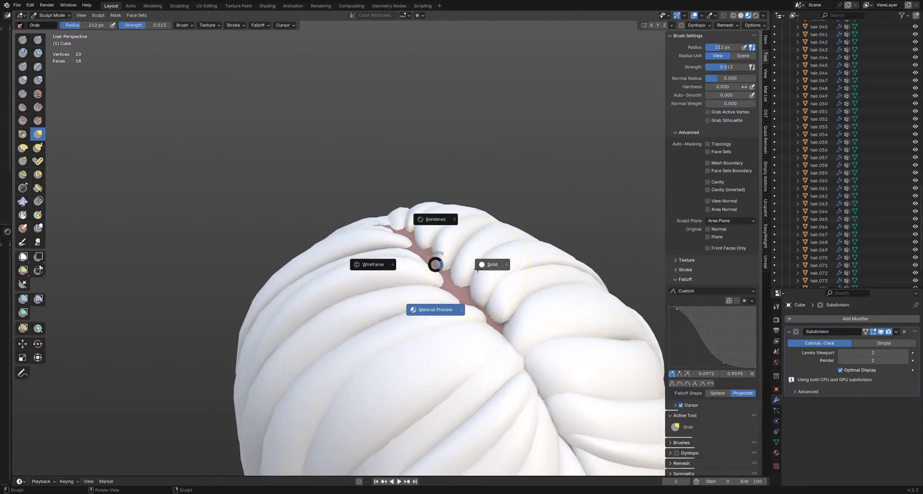
{"action": "left_click", "coordinate": [411, 301]}
{"action": "mouse_move", "coordinate": [411, 301]}
{"action": "middle_mouse_down"}
{"action": "mouse_move", "coordinate": [432, 270]}
{"action": "mouse_move", "coordinate": [426, 301]}
{"action": "mouse_move", "coordinate": [426, 238]}
{"action": "middle_mouse_up"}
{"action": "key", "text": "f"}
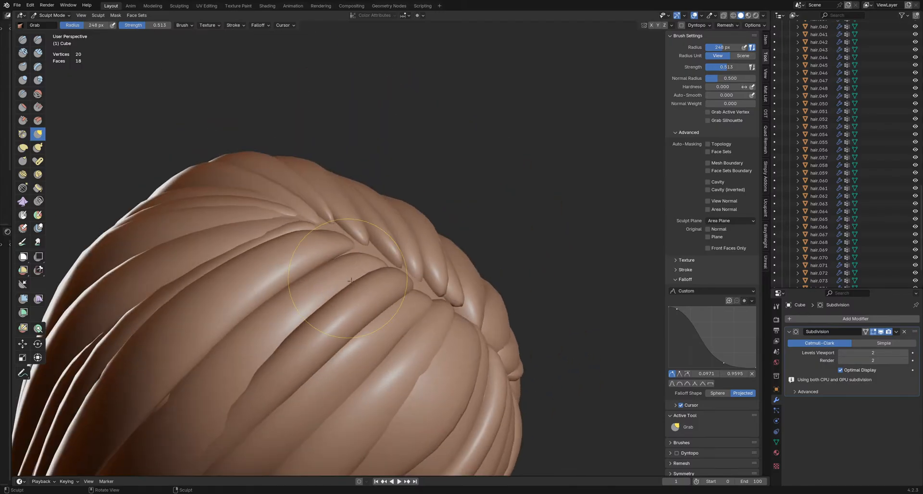
Step: Reshape the length of the new strand down toward the ear with the Grab brush at 271 px
{"action": "mouse_move", "coordinate": [357, 217]}
{"action": "middle_mouse_down"}
{"action": "mouse_move", "coordinate": [330, 330]}
{"action": "mouse_move", "coordinate": [473, 263]}
{"action": "mouse_move", "coordinate": [364, 311]}
{"action": "mouse_move", "coordinate": [384, 293]}
{"action": "mouse_move", "coordinate": [372, 262]}
{"action": "mouse_move", "coordinate": [429, 243]}
{"action": "mouse_move", "coordinate": [393, 270]}
{"action": "middle_mouse_up"}
{"action": "key", "text": "f"}
{"action": "key", "text": "f"}
{"action": "left_click", "coordinate": [403, 242]}
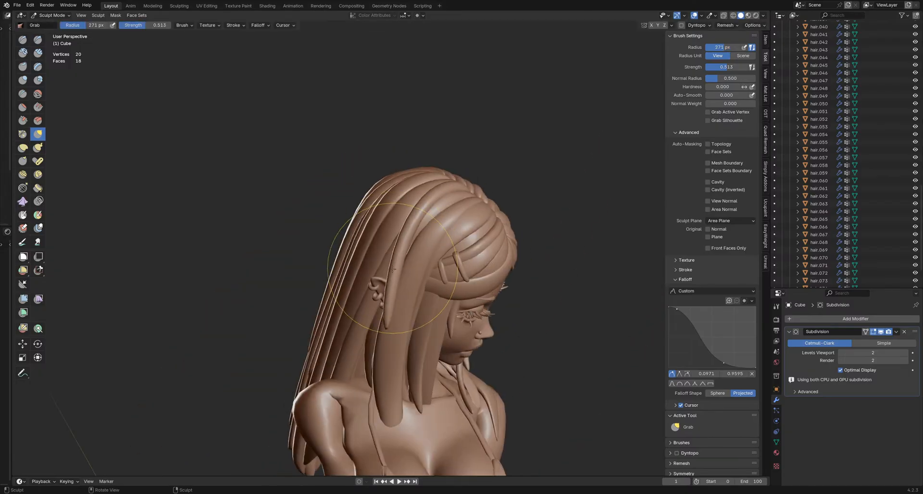
Step: Put the new strand into Edit Mode with vertex selection and move its tip vertices down about 0.139 m along Z
{"action": "middle_click_drag", "start_coordinate": [402, 328], "coordinate": [446, 232], "text": "alt"}
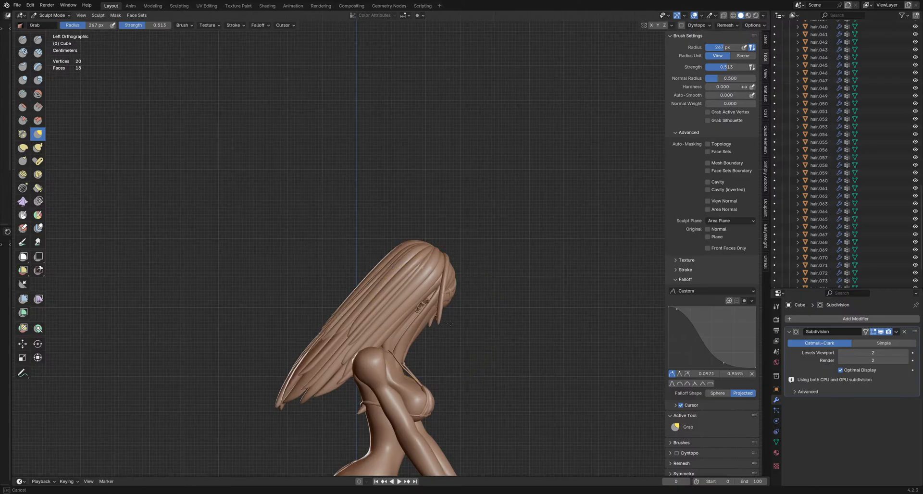
{"action": "mouse_move", "coordinate": [445, 289]}
{"action": "middle_mouse_down"}
{"action": "mouse_move", "coordinate": [402, 268]}
{"action": "mouse_move", "coordinate": [414, 317]}
{"action": "mouse_move", "coordinate": [465, 284]}
{"action": "mouse_move", "coordinate": [451, 268]}
{"action": "middle_mouse_up"}
{"action": "scroll", "coordinate": [464, 285], "scroll_direction": "down", "scroll_amount": 5}
{"action": "key", "text": "p"}
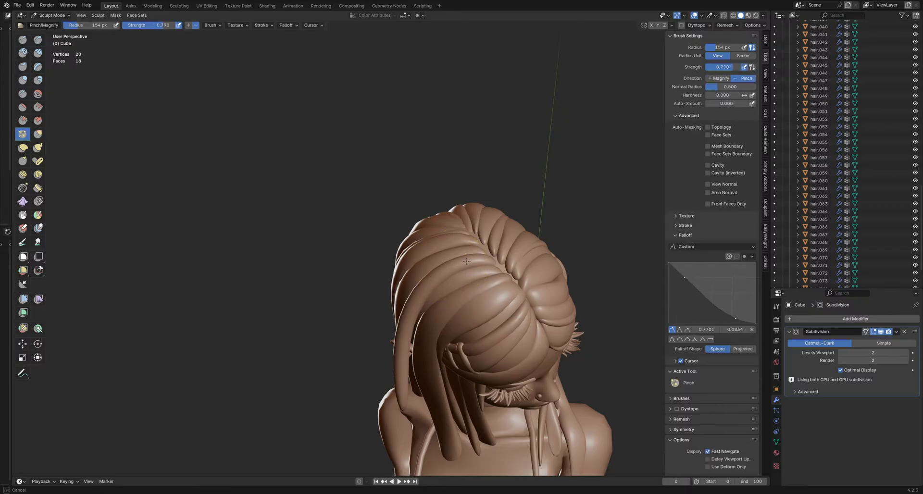
{"action": "mouse_move", "coordinate": [399, 337]}
{"action": "middle_mouse_down"}
{"action": "mouse_move", "coordinate": [461, 269]}
{"action": "mouse_move", "coordinate": [475, 267]}
{"action": "mouse_move", "coordinate": [450, 263]}
{"action": "middle_mouse_up"}
{"action": "mouse_move", "coordinate": [416, 305]}
{"action": "middle_mouse_down"}
{"action": "mouse_move", "coordinate": [443, 345]}
{"action": "mouse_move", "coordinate": [450, 342]}
{"action": "middle_mouse_up"}
{"action": "key", "text": "Tab"}
{"action": "key", "text": "1"}
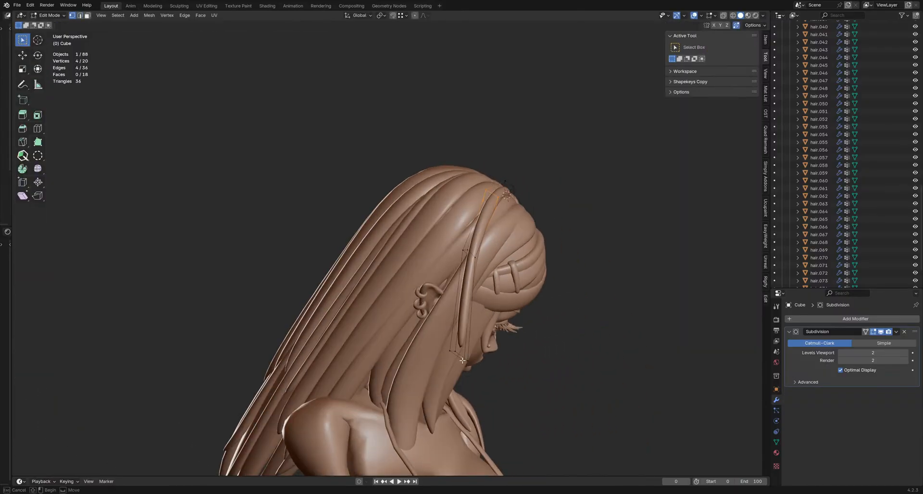
{"action": "left_click_drag", "start_coordinate": [459, 347], "coordinate": [485, 374]}
{"action": "middle_click_drag", "start_coordinate": [502, 389], "coordinate": [482, 317], "text": "shift"}
{"action": "left_click", "coordinate": [479, 401]}
Step: Reposition the new strand's lower vertices from several angles so its lower end tapers beside the face
{"action": "middle_click_drag", "start_coordinate": [479, 401], "coordinate": [347, 331]}
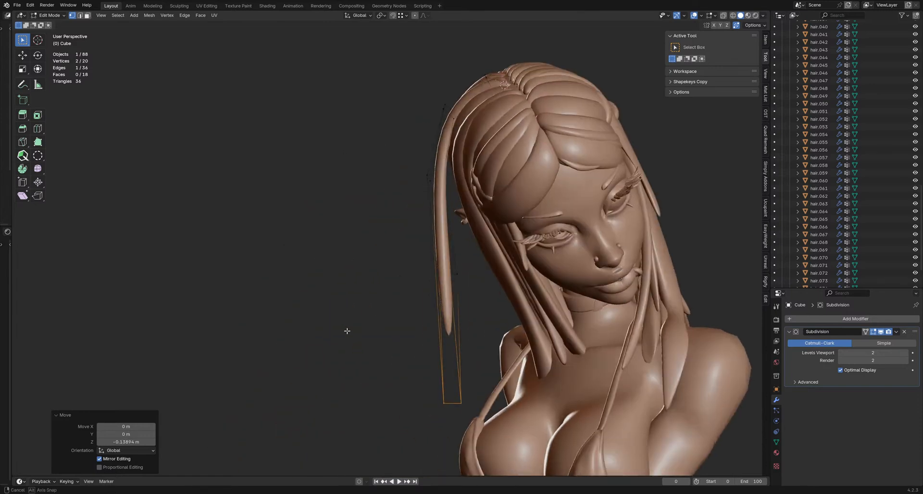
{"action": "middle_click_drag", "start_coordinate": [431, 354], "coordinate": [480, 348]}
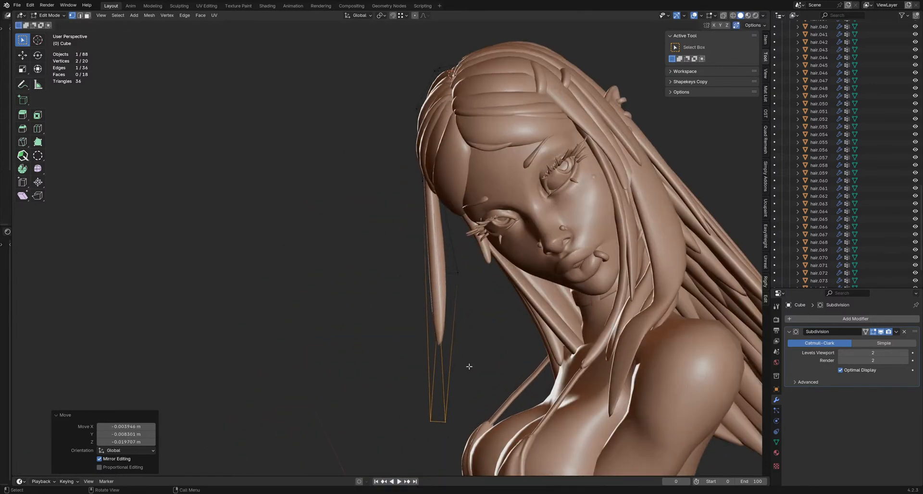
{"action": "left_click", "coordinate": [482, 298]}
{"action": "left_click", "coordinate": [469, 306]}
{"action": "middle_click_drag", "start_coordinate": [469, 306], "coordinate": [553, 311]}
{"action": "left_click", "coordinate": [454, 417], "text": "shift"}
{"action": "left_click", "coordinate": [484, 266]}
Step: Select a vertex partway down the outer side of the new strand and move it slightly to adjust the contour
{"action": "mouse_move", "coordinate": [484, 266]}
{"action": "middle_mouse_down"}
{"action": "mouse_move", "coordinate": [505, 260]}
{"action": "mouse_move", "coordinate": [477, 254]}
{"action": "middle_mouse_up"}
{"action": "scroll", "coordinate": [478, 254], "scroll_direction": "up", "scroll_amount": 2}
{"action": "scroll", "coordinate": [460, 257], "scroll_direction": "up", "scroll_amount": 1}
{"action": "left_click_drag", "start_coordinate": [449, 237], "coordinate": [464, 269]}
{"action": "key", "text": "g"}
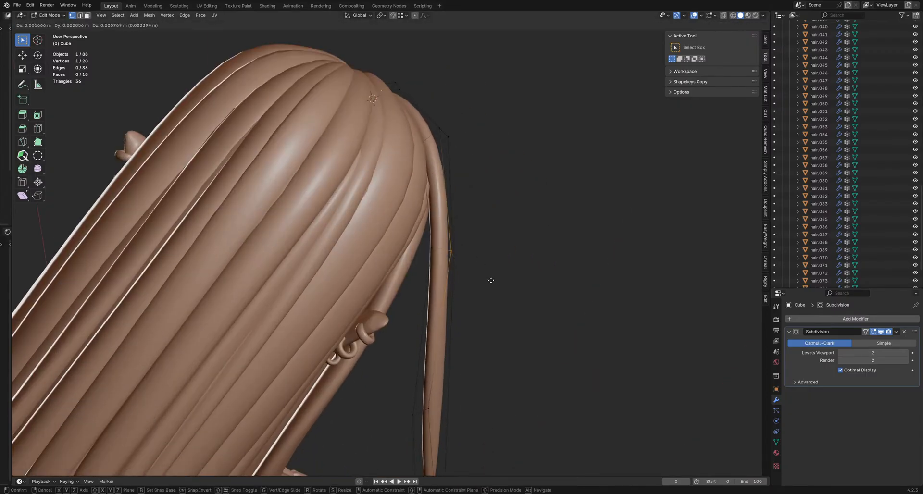
{"action": "left_click", "coordinate": [489, 280]}
Step: Move the new strand's vertices on the upper bend and near the root to follow the curve of the head
{"action": "middle_click_drag", "start_coordinate": [429, 115], "coordinate": [424, 200], "text": "shift"}
{"action": "scroll", "coordinate": [424, 200], "scroll_direction": "up", "scroll_amount": 1}
{"action": "left_click", "coordinate": [442, 230], "text": "shift"}
{"action": "key", "text": "g"}
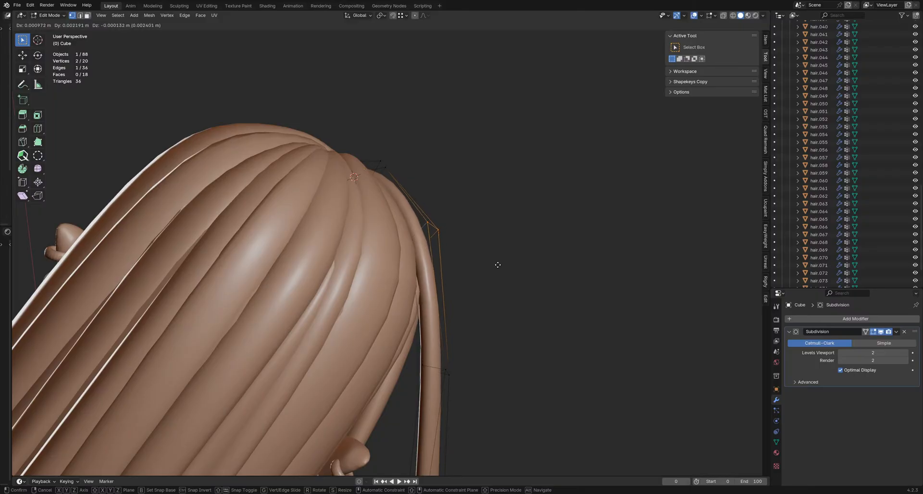
{"action": "left_click", "coordinate": [498, 265]}
{"action": "left_click_drag", "start_coordinate": [372, 151], "coordinate": [396, 166]}
{"action": "key", "text": "g"}
{"action": "left_click", "coordinate": [413, 177]}
Step: Select the new strand's hidden root vertices through X-ray and move them down into the parting
{"action": "middle_click_drag", "start_coordinate": [414, 178], "coordinate": [341, 174]}
{"action": "mouse_move", "coordinate": [341, 174]}
{"action": "middle_mouse_down", "text": "shift"}
{"action": "mouse_move", "coordinate": [518, 193]}
{"action": "mouse_move", "coordinate": [472, 233]}
{"action": "middle_mouse_up", "text": "shift"}
{"action": "key", "text": "alt+z"}
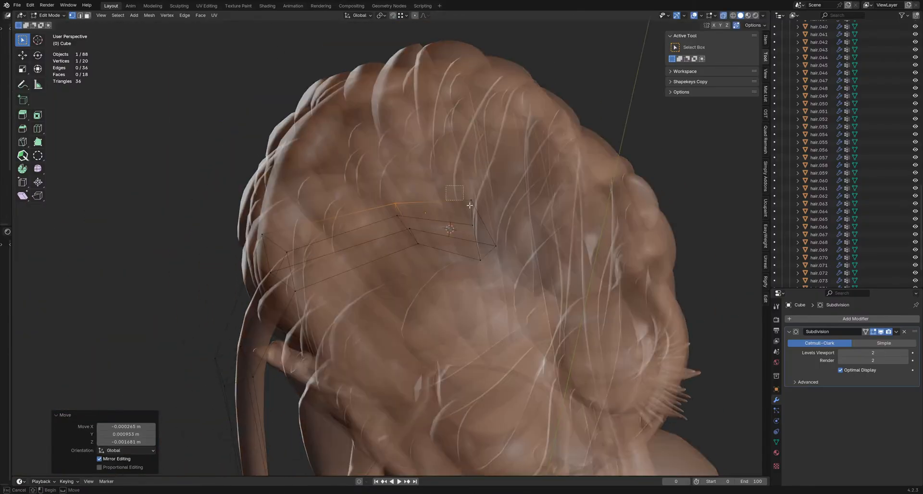
{"action": "left_click_drag", "start_coordinate": [470, 205], "coordinate": [478, 227]}
{"action": "key", "text": "alt+z"}
{"action": "mouse_move", "coordinate": [478, 227]}
{"action": "middle_mouse_down"}
{"action": "mouse_move", "coordinate": [512, 195]}
{"action": "mouse_move", "coordinate": [459, 252]}
{"action": "middle_mouse_up"}
{"action": "left_click", "coordinate": [513, 209]}
Step: Return to Object Mode, deselect the new strand and save the file
{"action": "key", "text": "ctrl+Tab"}
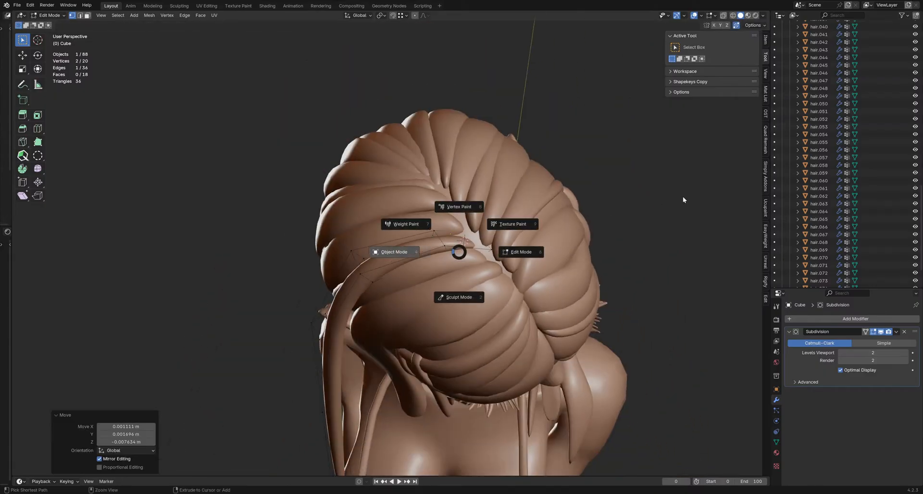
{"action": "left_click", "coordinate": [682, 196]}
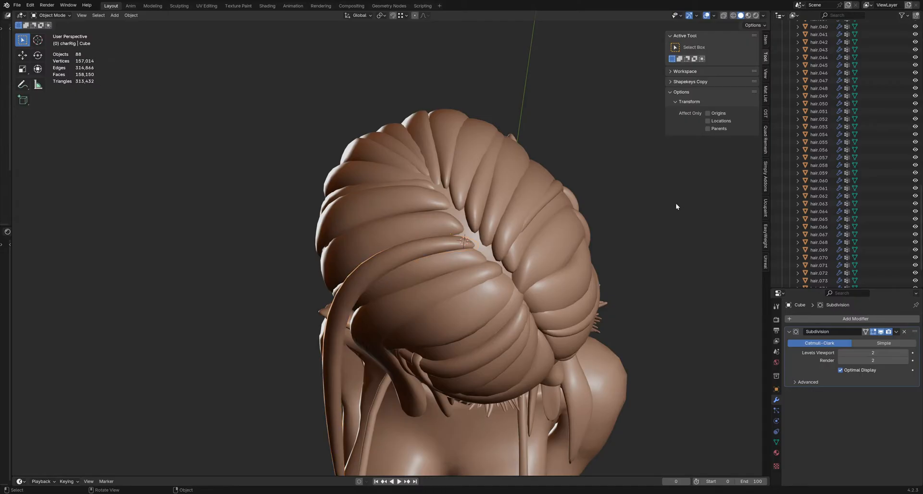
{"action": "middle_click_drag", "start_coordinate": [676, 203], "coordinate": [503, 219]}
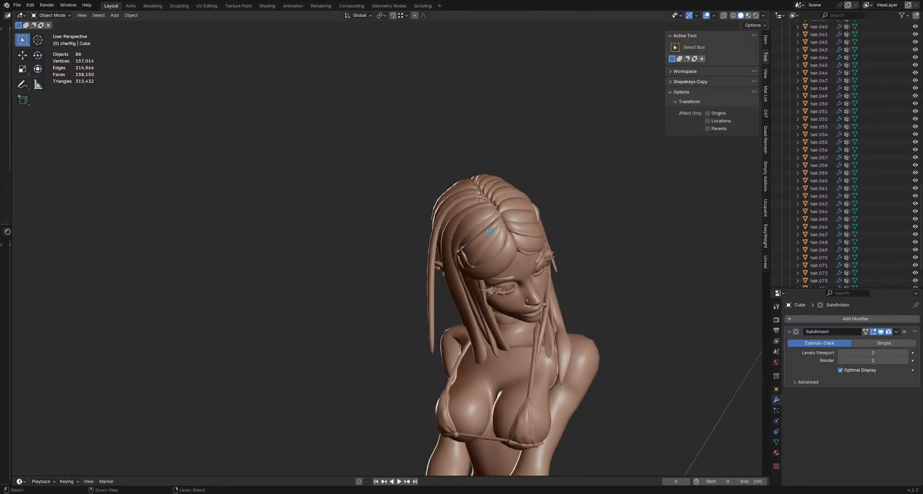
{"action": "middle_click_drag", "start_coordinate": [446, 235], "coordinate": [458, 250]}
{"action": "key", "text": "ctrl+s"}
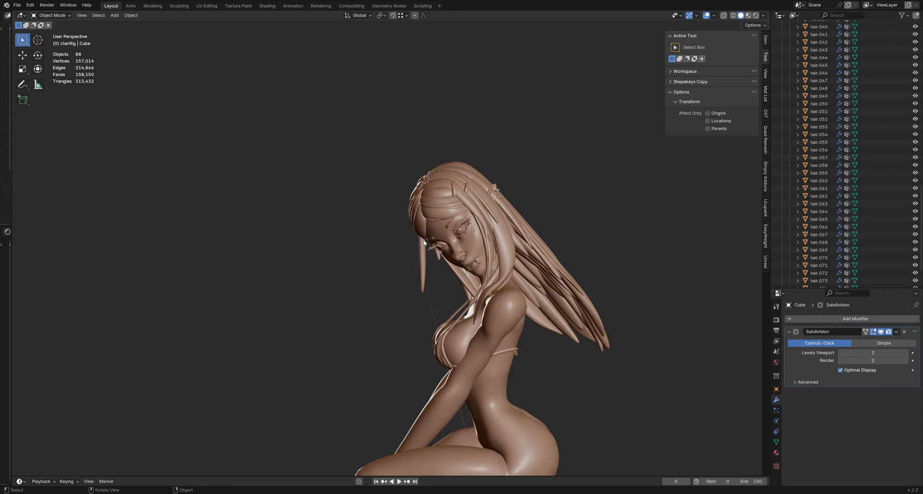
Step: Select the long strands at the back of the head and join them into one object with hair.015 active
{"action": "middle_click_drag", "start_coordinate": [416, 242], "coordinate": [424, 265]}
{"action": "scroll", "coordinate": [396, 295], "scroll_direction": "up", "scroll_amount": 2}
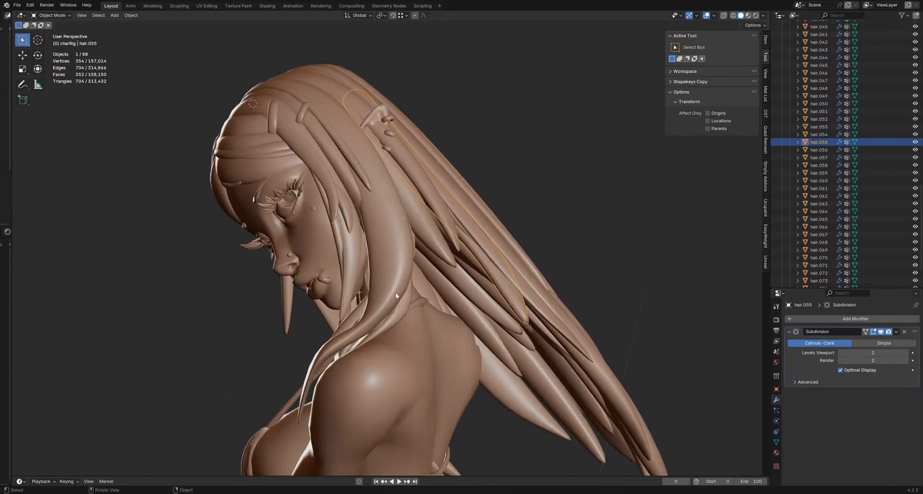
{"action": "middle_click_drag", "start_coordinate": [395, 322], "coordinate": [442, 277], "text": "shift"}
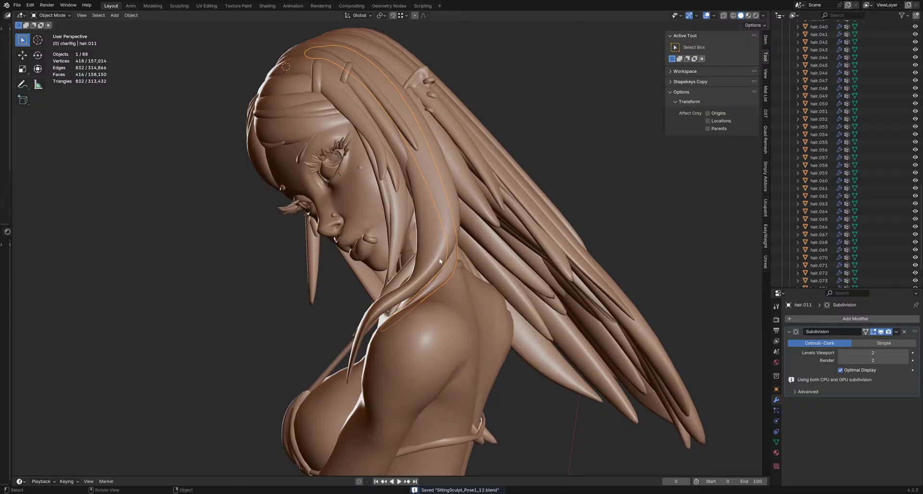
{"action": "mouse_move", "coordinate": [426, 295]}
{"action": "middle_mouse_down"}
{"action": "mouse_move", "coordinate": [521, 308]}
{"action": "mouse_move", "coordinate": [469, 313]}
{"action": "mouse_move", "coordinate": [350, 296]}
{"action": "mouse_move", "coordinate": [436, 299]}
{"action": "mouse_move", "coordinate": [486, 278]}
{"action": "mouse_move", "coordinate": [474, 278]}
{"action": "middle_mouse_up"}
{"action": "left_click", "coordinate": [487, 276]}
{"action": "left_click_drag", "start_coordinate": [695, 414], "coordinate": [472, 158]}
{"action": "key", "text": "g"}
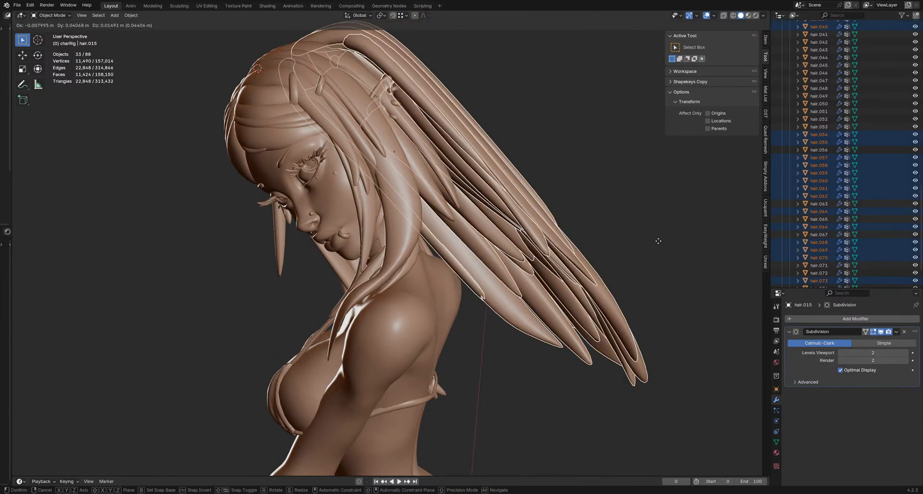
{"action": "key", "text": "Escape"}
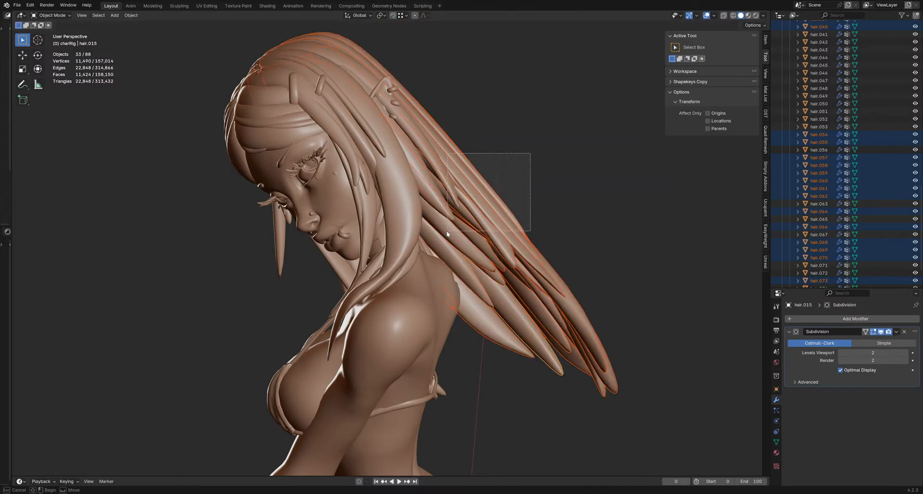
{"action": "left_click_drag", "start_coordinate": [447, 234], "coordinate": [447, 234], "text": "shift"}
{"action": "key", "text": "g"}
{"action": "key", "text": "Escape"}
{"action": "middle_click_drag", "start_coordinate": [494, 200], "coordinate": [691, 187]}
{"action": "key", "text": "ctrl+j"}
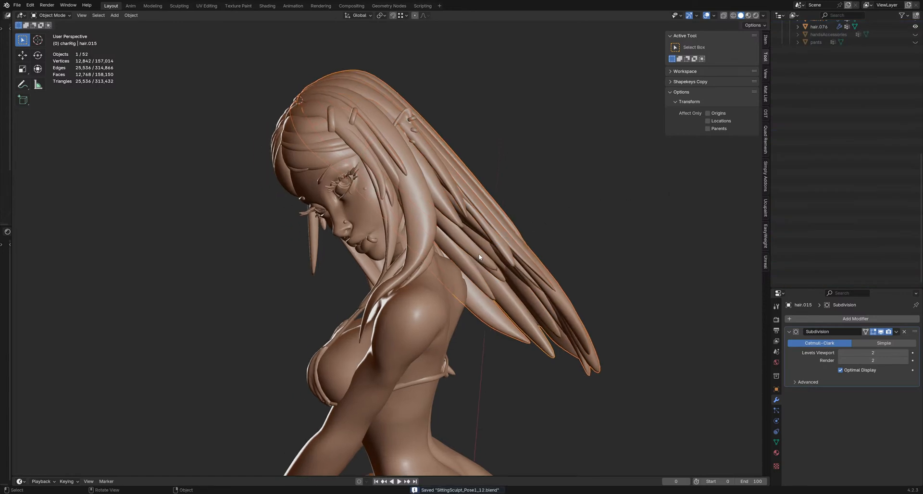
Step: Put the joined back hair into Sculpt Mode and choose the Grab brush with a 500 px radius
{"action": "left_click", "coordinate": [479, 311]}
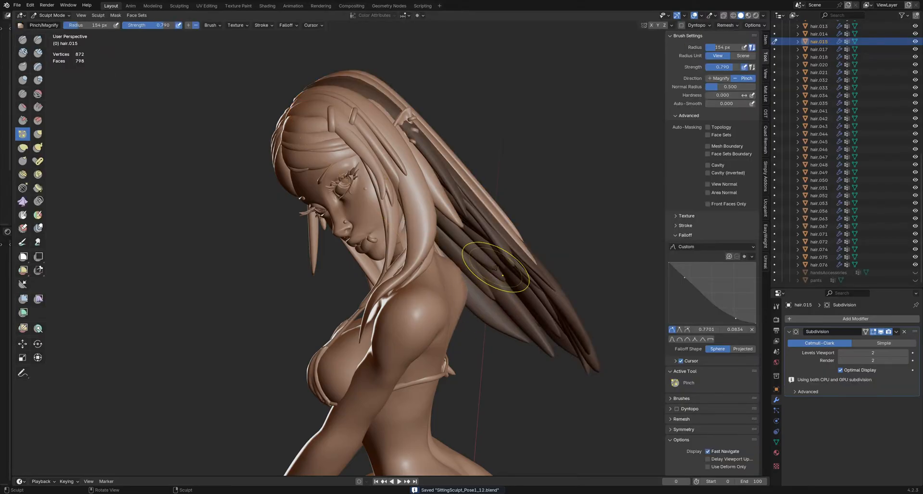
{"action": "middle_click_drag", "start_coordinate": [497, 266], "coordinate": [529, 268]}
{"action": "key", "text": "f"}
{"action": "left_click", "coordinate": [597, 268]}
{"action": "middle_click_drag", "start_coordinate": [598, 268], "coordinate": [564, 312]}
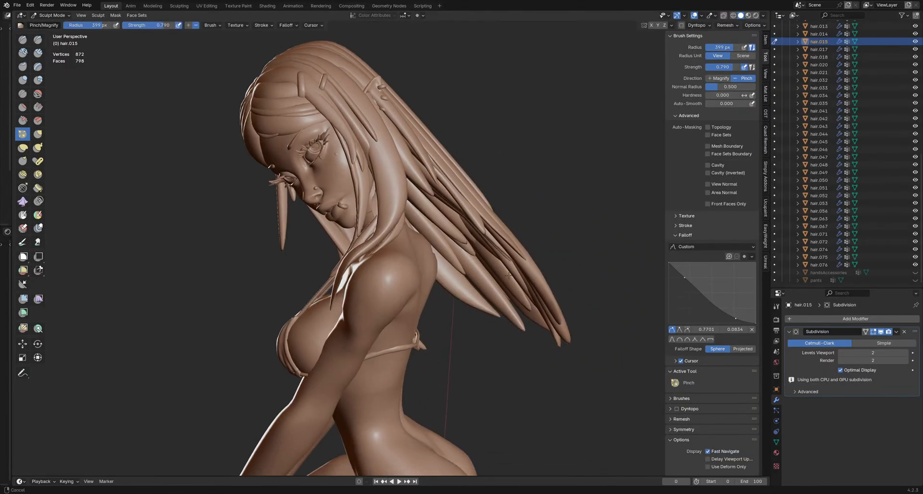
{"action": "type", "text": "f500"}
{"action": "key", "text": "Return"}
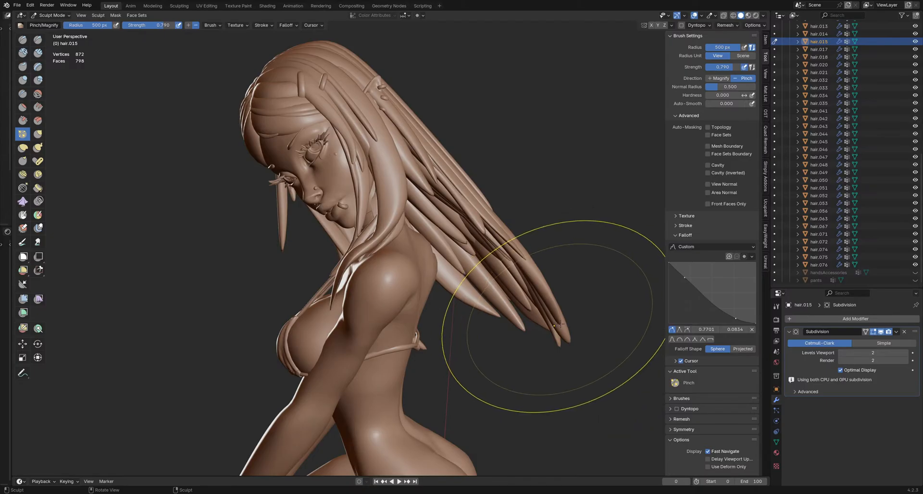
{"action": "middle_click_drag", "start_coordinate": [526, 391], "coordinate": [524, 313]}
{"action": "scroll", "coordinate": [527, 268], "scroll_direction": "down", "scroll_amount": 2}
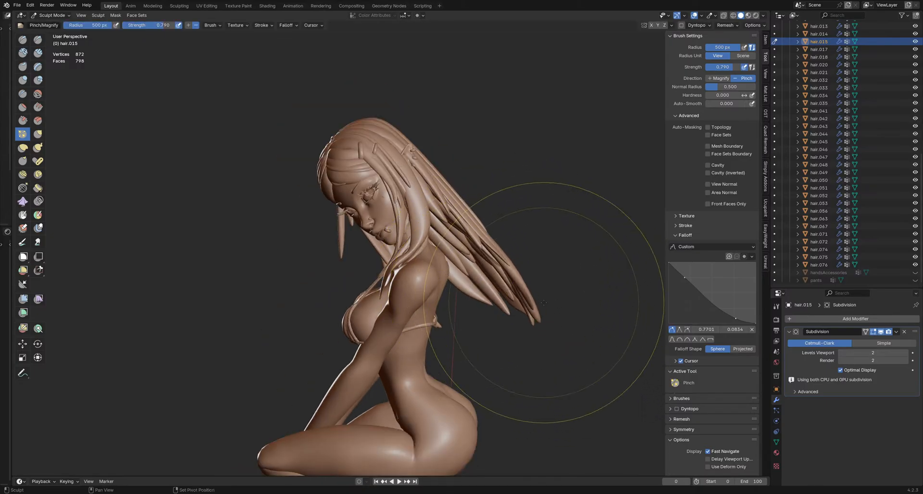
{"action": "middle_click_drag", "start_coordinate": [540, 342], "coordinate": [521, 332], "text": "shift"}
{"action": "key", "text": "g"}
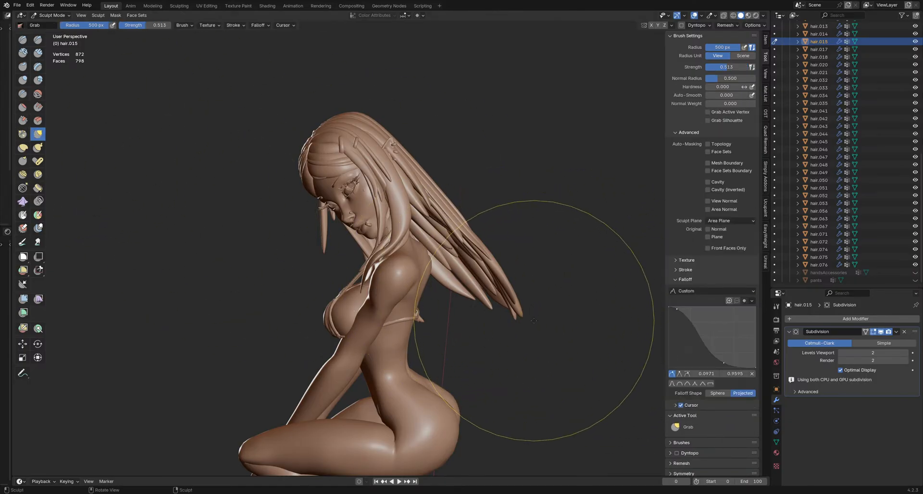
Step: Try to bend the tips of the joined back hair down toward the body with the Grab brush, and undo the changes
{"action": "left_click_drag", "start_coordinate": [521, 319], "coordinate": [521, 329]}
{"action": "mouse_move", "coordinate": [468, 279]}
{"action": "left_mouse_down"}
{"action": "mouse_move", "coordinate": [484, 278]}
{"action": "mouse_move", "coordinate": [510, 337]}
{"action": "left_mouse_up"}
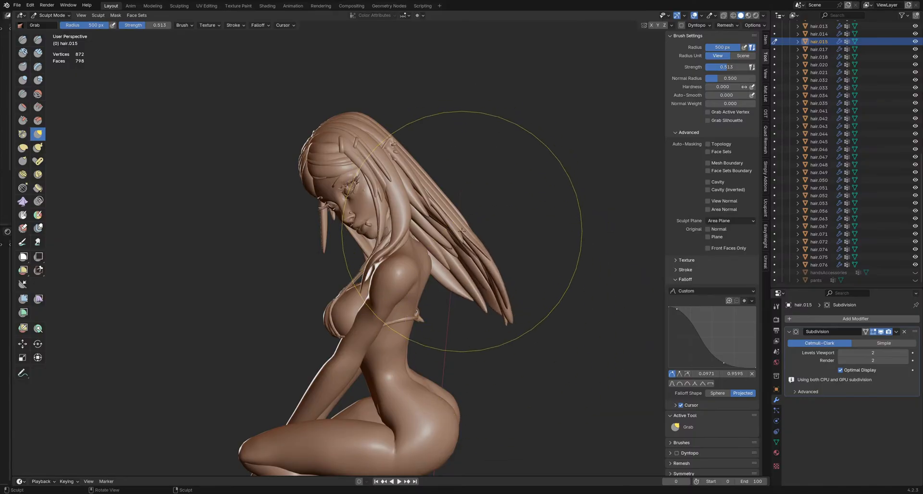
{"action": "key", "text": "ctrl+z"}
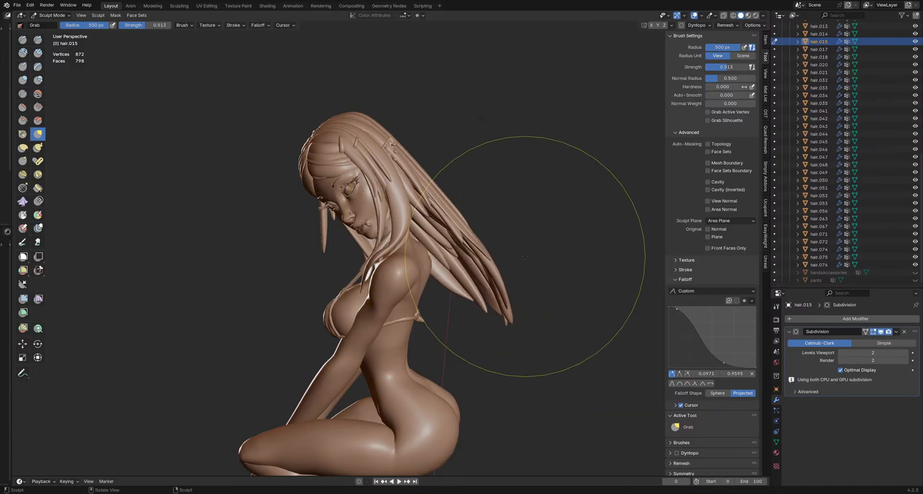
{"action": "left_click_drag", "start_coordinate": [498, 295], "coordinate": [510, 354]}
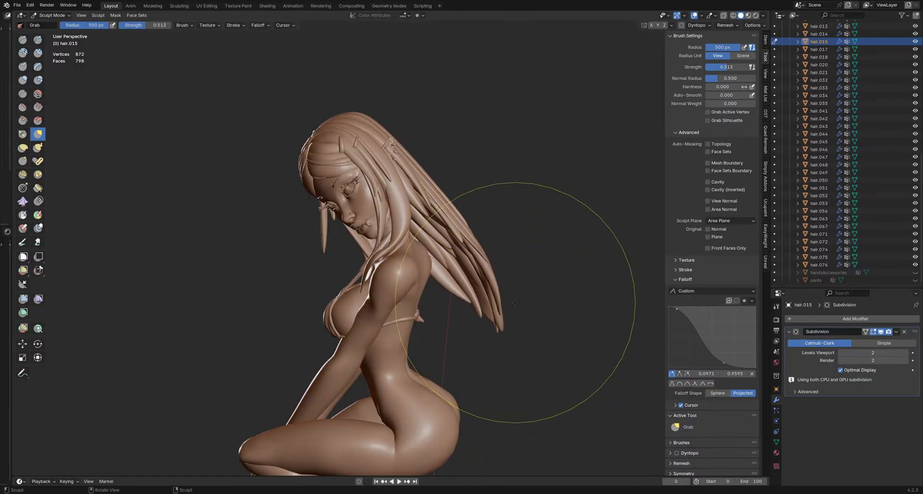
{"action": "mouse_move", "coordinate": [526, 306]}
{"action": "middle_mouse_down"}
{"action": "mouse_move", "coordinate": [474, 305]}
{"action": "mouse_move", "coordinate": [524, 305]}
{"action": "middle_mouse_up"}
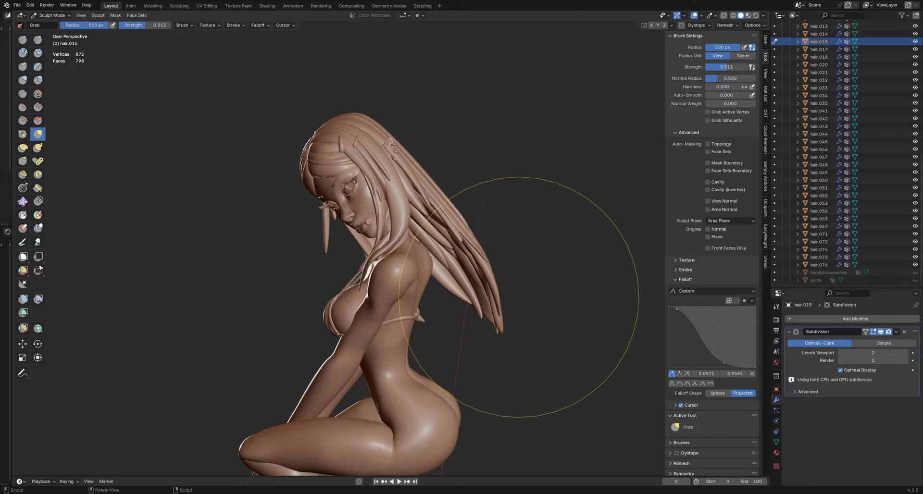
{"action": "middle_click_drag", "start_coordinate": [502, 178], "coordinate": [503, 234]}
{"action": "left_click_drag", "start_coordinate": [505, 235], "coordinate": [517, 234]}
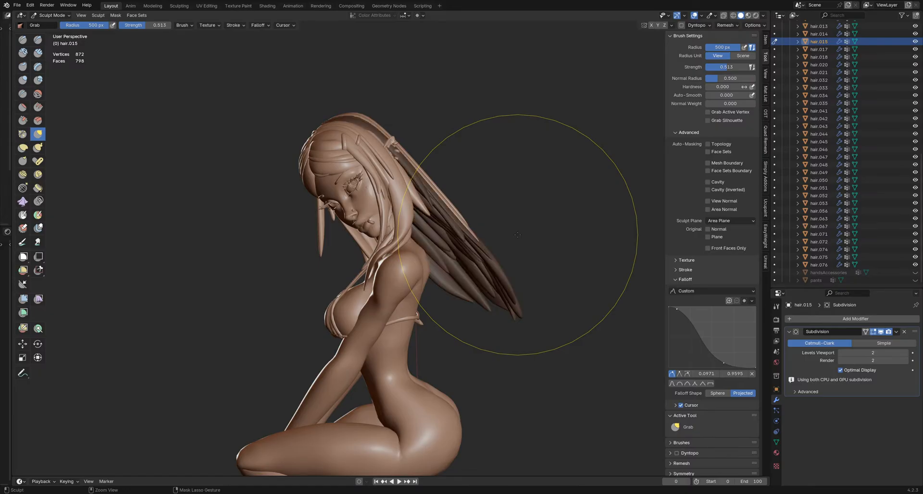
{"action": "key", "text": "ctrl+z"}
Step: Lasso-mask the crown end of the joined back hair, smooth the mask and switch the viewport to Rendered shading
{"action": "middle_click_drag", "start_coordinate": [418, 147], "coordinate": [433, 154], "text": "shift"}
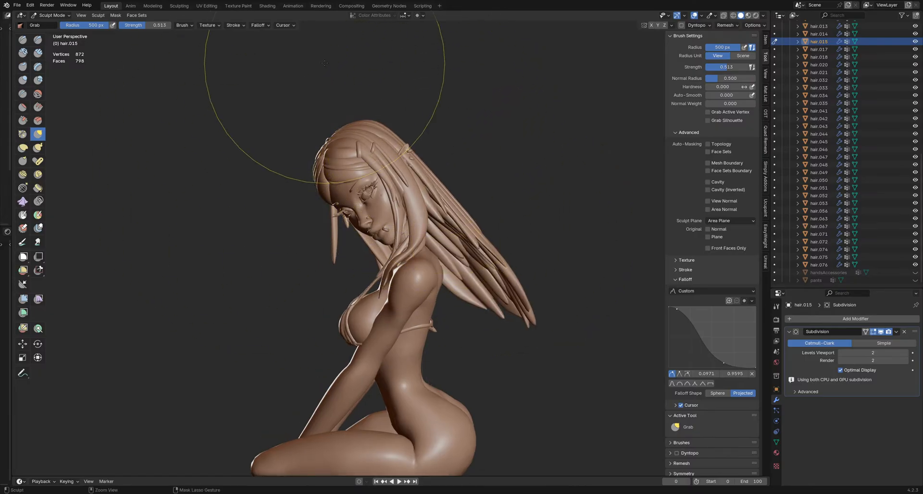
{"action": "mouse_move", "coordinate": [469, 122]}
{"action": "left_mouse_down"}
{"action": "mouse_move", "coordinate": [346, 67]}
{"action": "mouse_move", "coordinate": [426, 66]}
{"action": "left_mouse_up"}
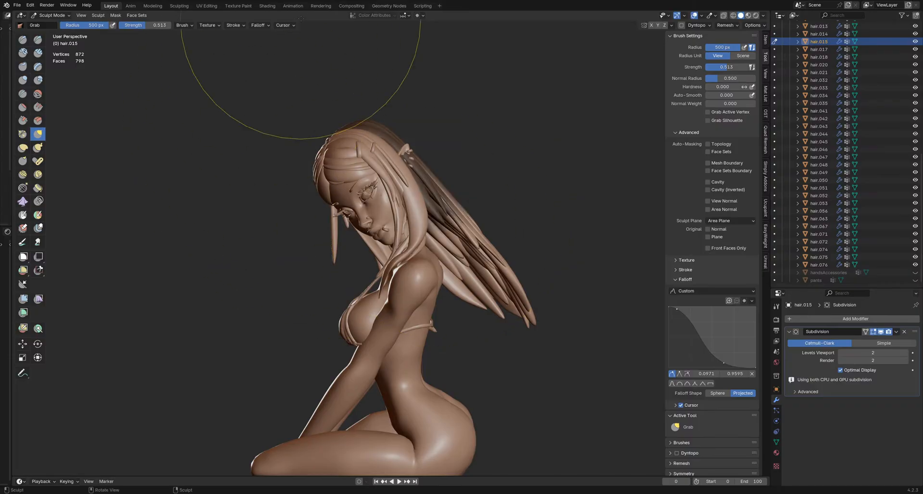
{"action": "key", "text": "a"}
{"action": "left_click", "coordinate": [429, 219]}
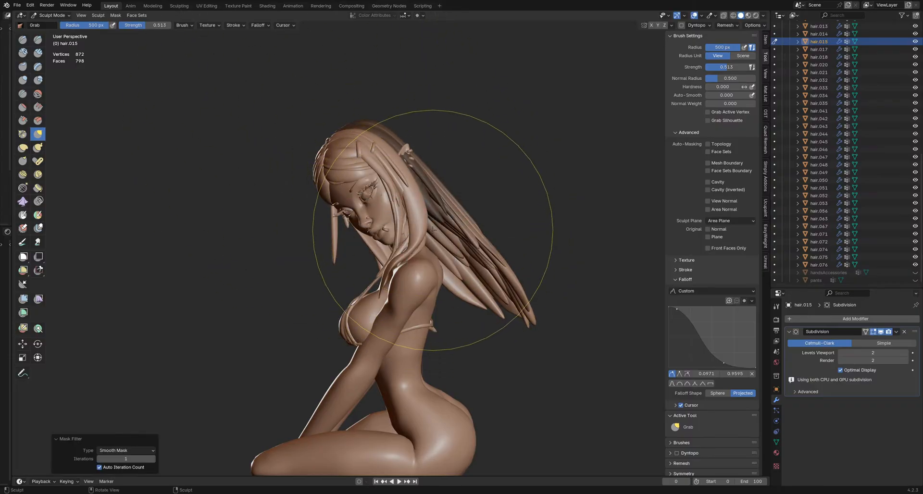
{"action": "mouse_move", "coordinate": [546, 309]}
{"action": "left_mouse_down"}
{"action": "mouse_move", "coordinate": [460, 372]}
{"action": "mouse_move", "coordinate": [453, 359]}
{"action": "left_mouse_up"}
{"action": "key", "text": "ctrl+z"}
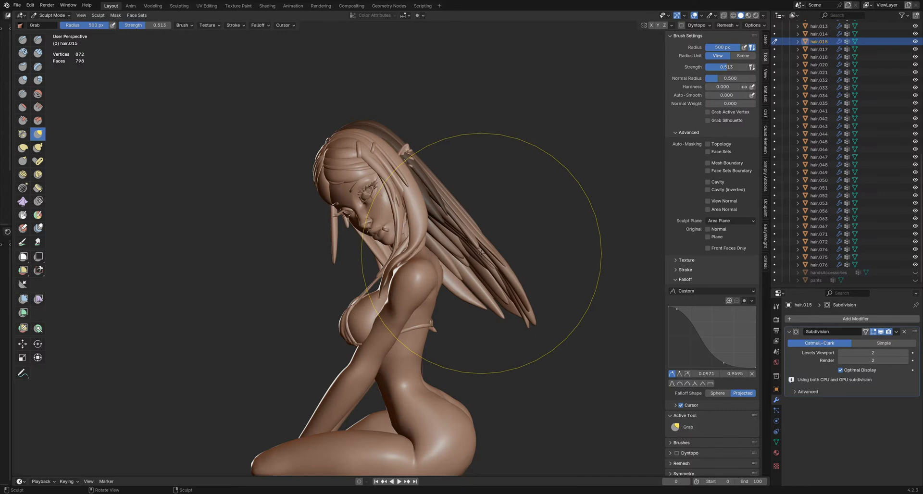
{"action": "key", "text": "a"}
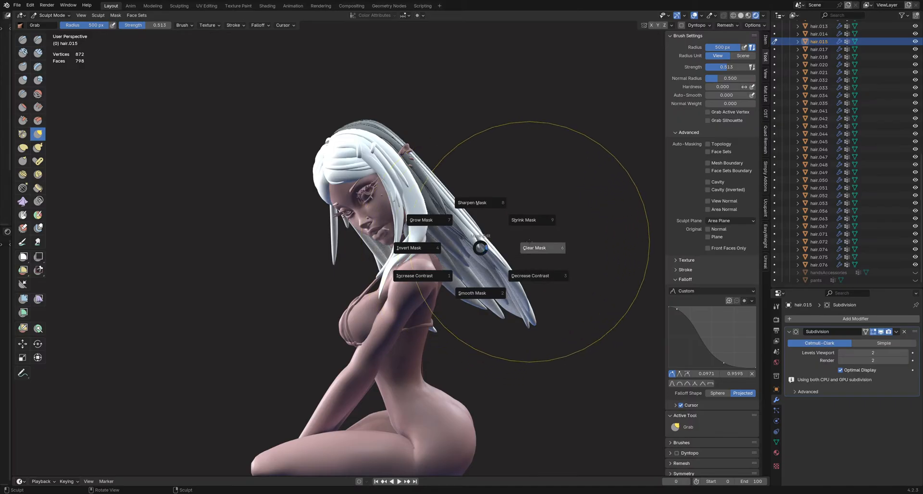
{"action": "left_click", "coordinate": [526, 221]}
Step: Try to pull the unmasked lengths of the back hair down along the back with the Grab brush
{"action": "left_click_drag", "start_coordinate": [487, 332], "coordinate": [449, 347]}
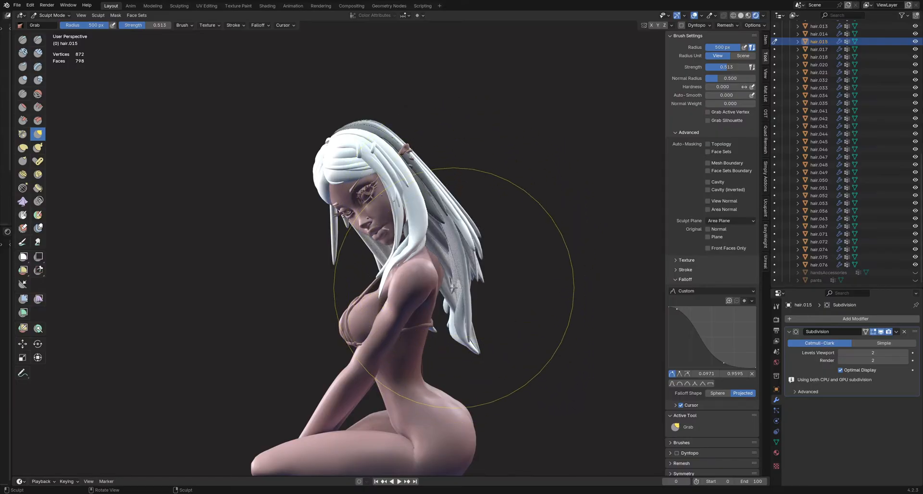
{"action": "mouse_move", "coordinate": [453, 319]}
{"action": "middle_mouse_down"}
{"action": "mouse_move", "coordinate": [423, 296]}
{"action": "mouse_move", "coordinate": [430, 285]}
{"action": "mouse_move", "coordinate": [445, 291]}
{"action": "middle_mouse_up"}
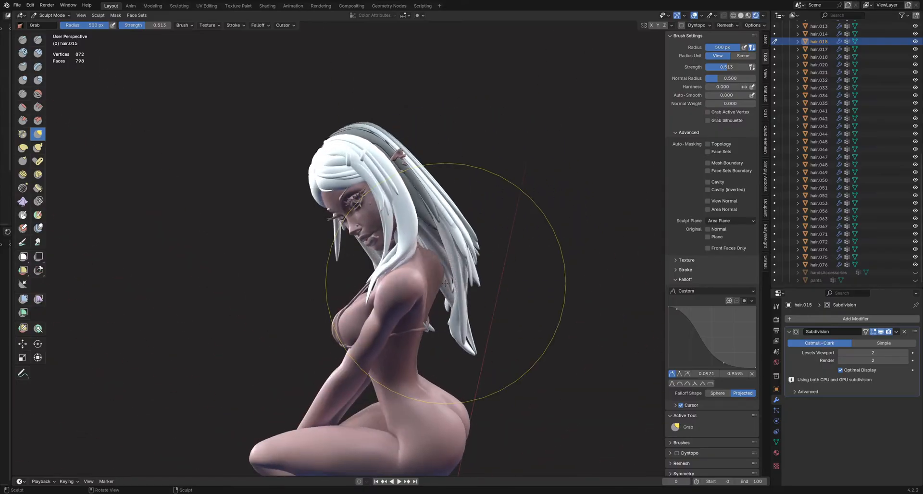
{"action": "left_click_drag", "start_coordinate": [445, 291], "coordinate": [500, 295]}
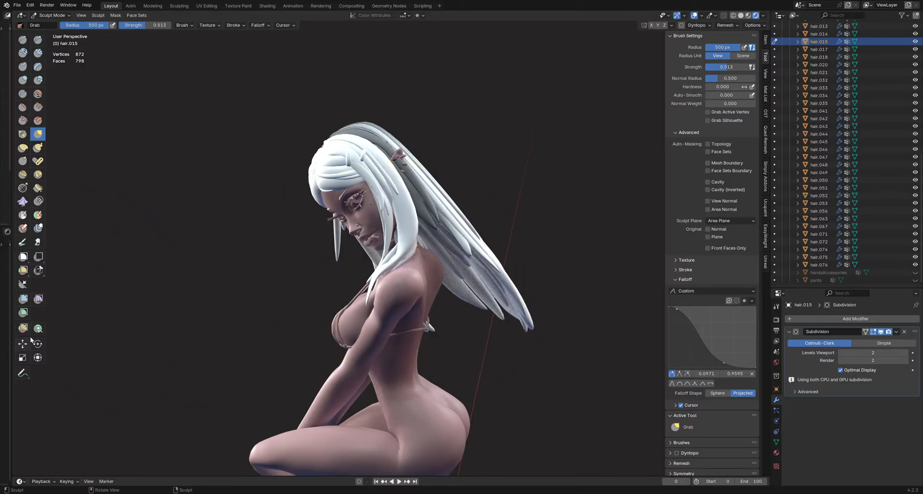
Step: Rotate the unmasked lengths of the back hair about 12.1° toward the body in the view plane and nudge them with the Transform tool
{"action": "left_click", "coordinate": [38, 358]}
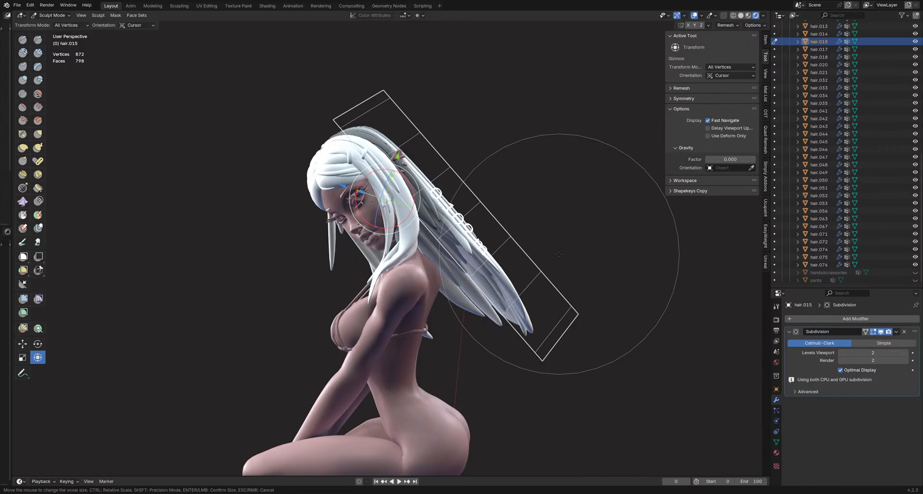
{"action": "middle_click_drag", "start_coordinate": [508, 241], "coordinate": [514, 238]}
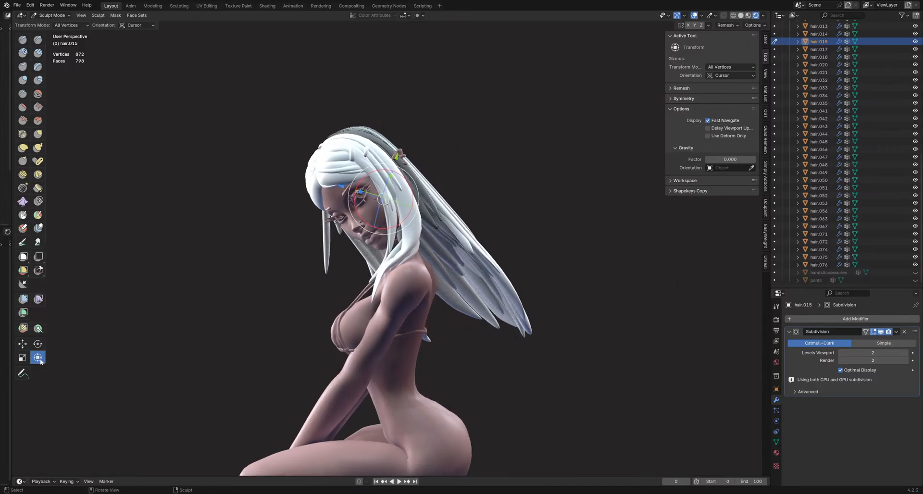
{"action": "left_click", "coordinate": [38, 343]}
{"action": "left_click_drag", "start_coordinate": [548, 238], "coordinate": [535, 261]}
{"action": "middle_click_drag", "start_coordinate": [535, 260], "coordinate": [638, 275]}
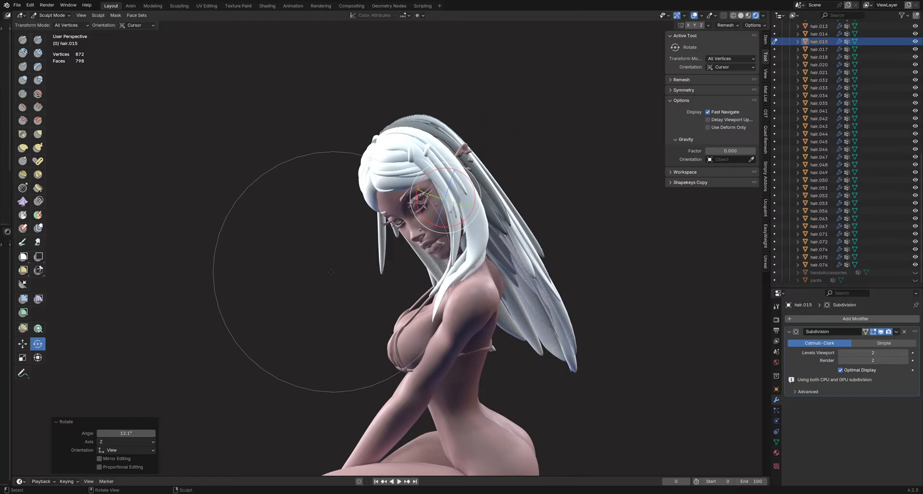
{"action": "left_click", "coordinate": [37, 360]}
{"action": "left_click_drag", "start_coordinate": [463, 179], "coordinate": [459, 158]}
{"action": "middle_click_drag", "start_coordinate": [556, 196], "coordinate": [478, 287]}
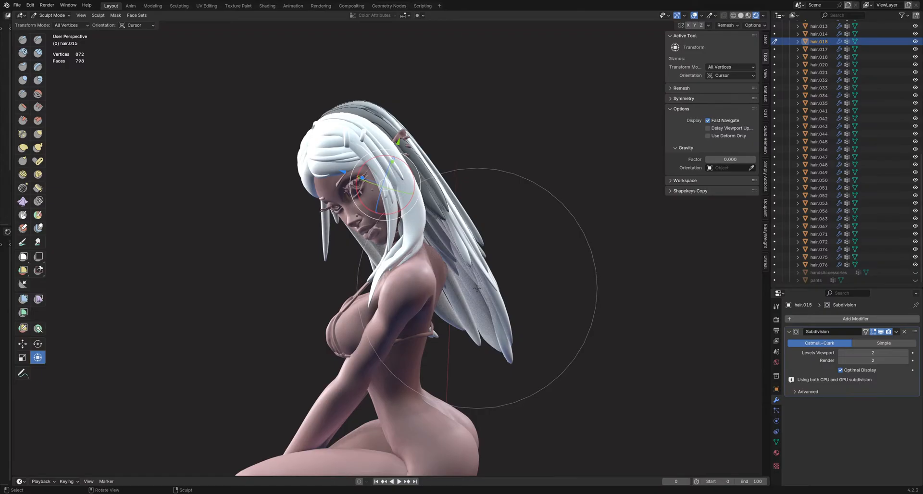
Step: In Object Mode, move the back hair's origin to behind the neck, about 0.107 m in Y and -0.088 m in Z, and return to Sculpt Mode
{"action": "key", "text": "ctrl+Tab"}
{"action": "left_click", "coordinate": [542, 175]}
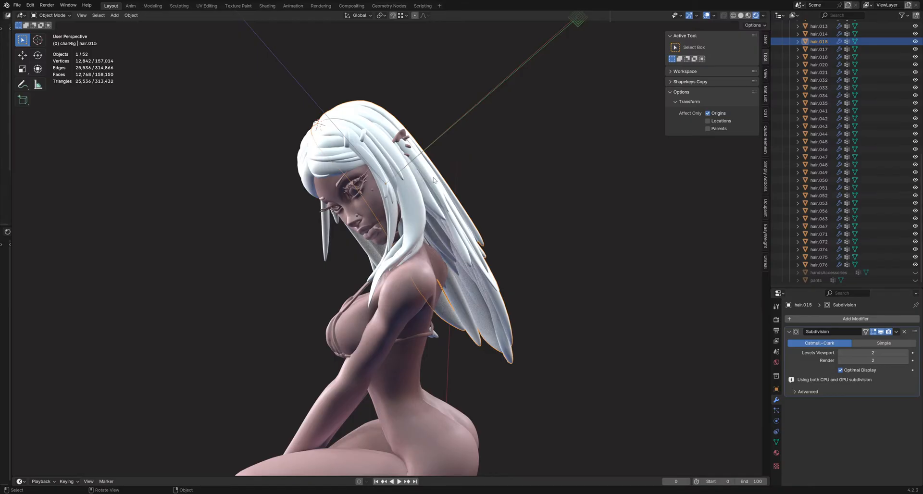
{"action": "key", "text": "g"}
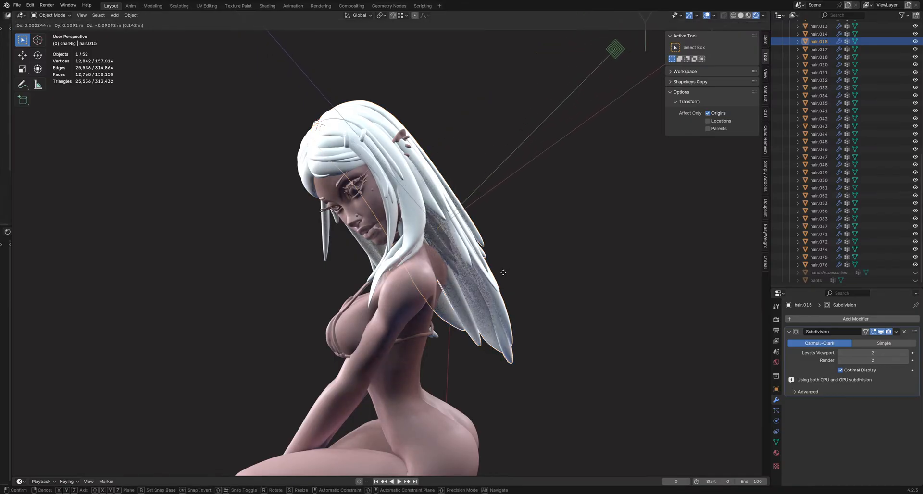
{"action": "left_click", "coordinate": [503, 271]}
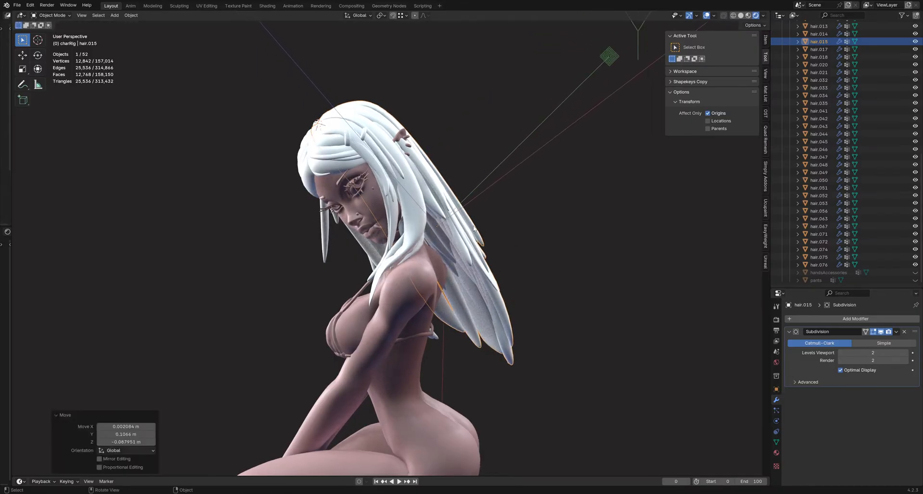
{"action": "key", "text": "ctrl+Tab"}
{"action": "left_click", "coordinate": [423, 283]}
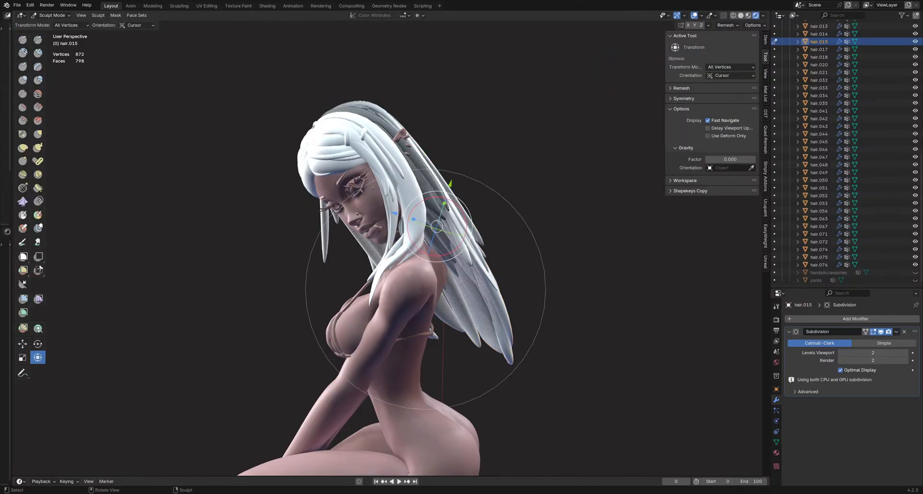
Step: Try twice to rotate the unmasked back hair about 12.7° toward the back around its relocated origin, undoing each rotation
{"action": "key", "text": "r"}
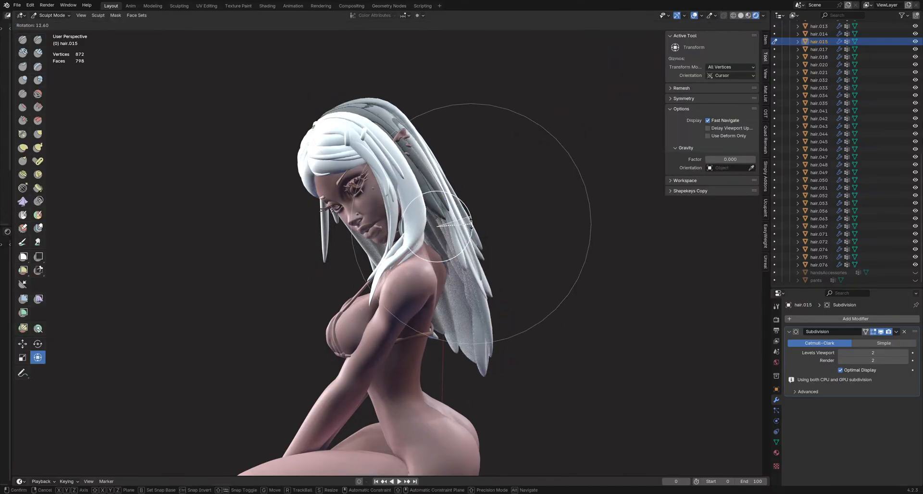
{"action": "left_click", "coordinate": [394, 20]}
{"action": "key", "text": "ctrl+z"}
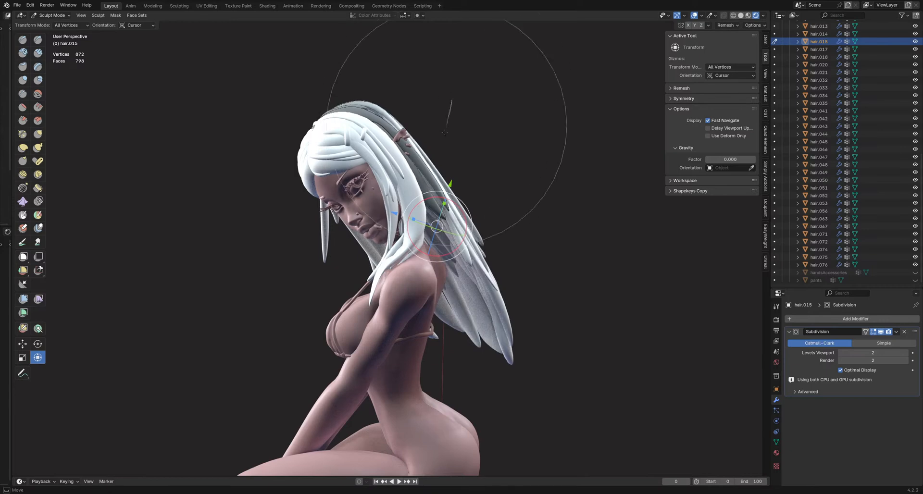
{"action": "mouse_move", "coordinate": [428, 84]}
{"action": "right_mouse_down", "text": "ctrl"}
{"action": "mouse_move", "coordinate": [189, 89]}
{"action": "mouse_move", "coordinate": [197, 85]}
{"action": "right_mouse_up", "text": "ctrl"}
{"action": "key", "text": "r"}
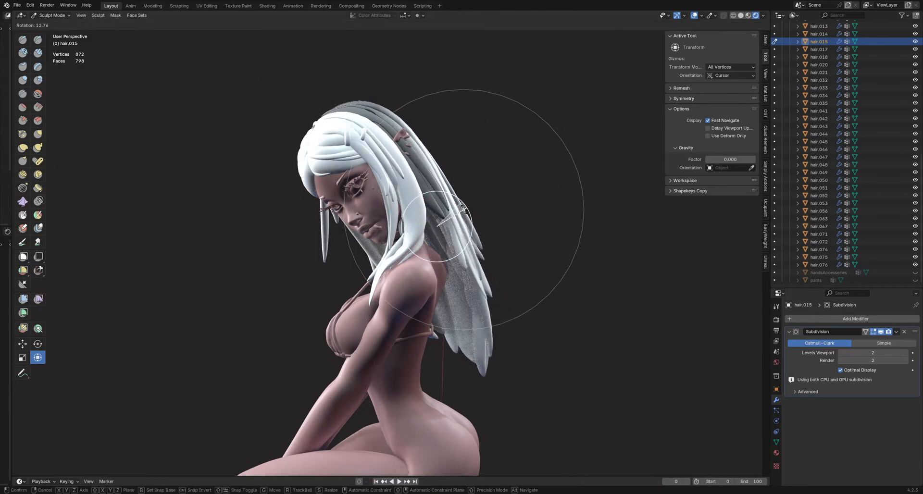
{"action": "left_click", "coordinate": [464, 205]}
{"action": "key", "text": "ctrl+z"}
Step: Rotate the unmasked back hair 8.76° toward the body and a further 10.4° with the crown mask kept
{"action": "key", "text": "r"}
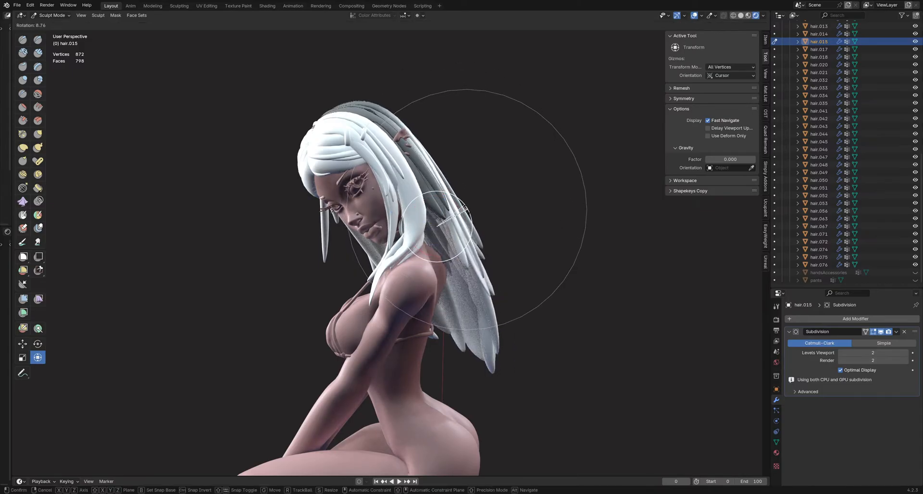
{"action": "left_click", "coordinate": [389, 74]}
{"action": "key", "text": "alt+m"}
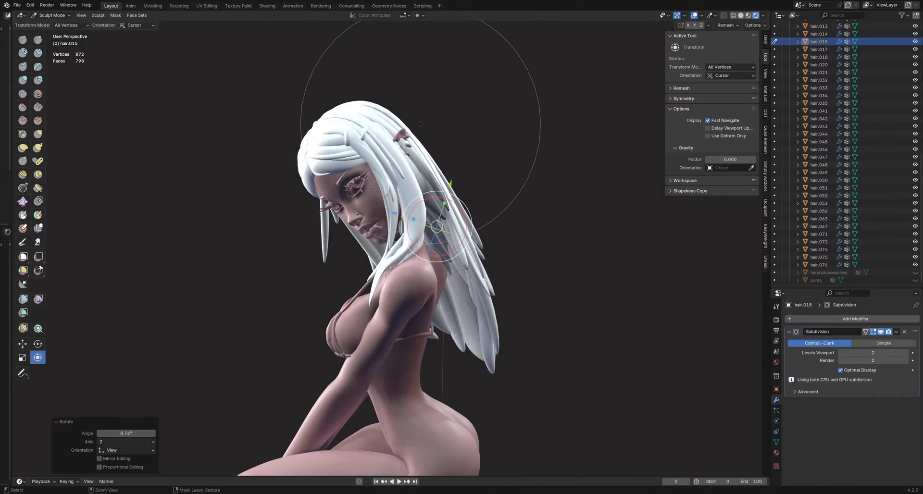
{"action": "key", "text": "ctrl+z"}
{"action": "left_click_drag", "start_coordinate": [471, 209], "coordinate": [469, 220]}
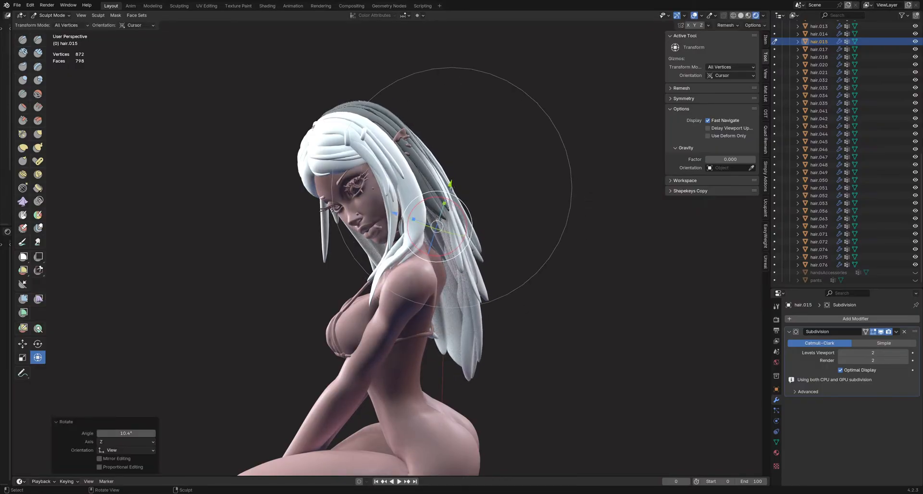
Step: Move the unmasked back hair down the back by about 0.078 m along the gizmo's Y axis
{"action": "left_click_drag", "start_coordinate": [450, 185], "coordinate": [448, 188]}
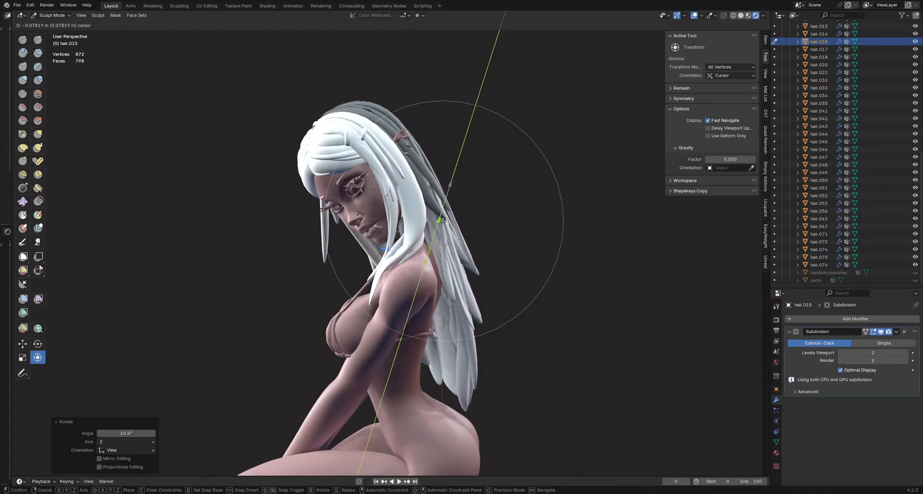
{"action": "left_click_drag", "start_coordinate": [442, 220], "coordinate": [443, 221]}
{"action": "mouse_move", "coordinate": [474, 235]}
{"action": "middle_mouse_down"}
{"action": "mouse_move", "coordinate": [477, 214]}
{"action": "mouse_move", "coordinate": [368, 210]}
{"action": "mouse_move", "coordinate": [560, 232]}
{"action": "mouse_move", "coordinate": [612, 280]}
{"action": "middle_mouse_up"}
{"action": "middle_click_drag", "start_coordinate": [592, 248], "coordinate": [707, 254]}
{"action": "scroll", "coordinate": [486, 195], "scroll_direction": "up", "scroll_amount": 5}
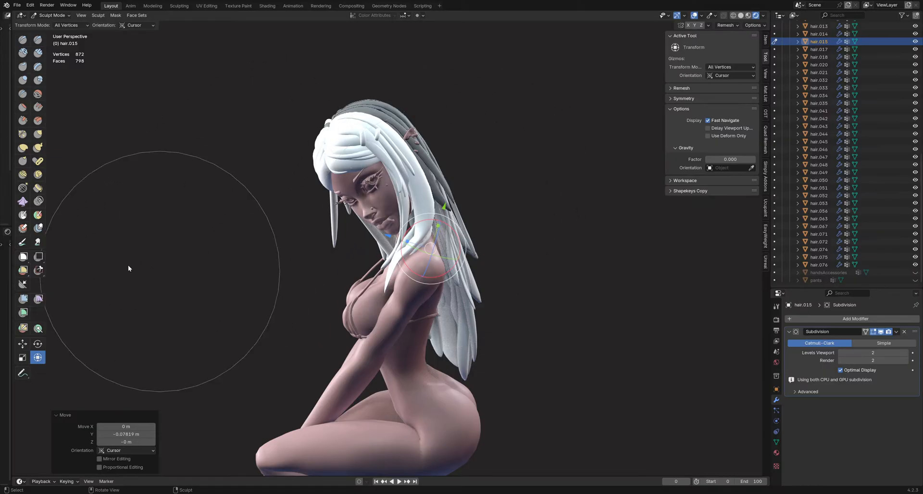
Step: Return to the Grab brush and examine the reshaped back hair from the side, front and above
{"action": "left_click", "coordinate": [27, 346]}
{"action": "key", "text": "g"}
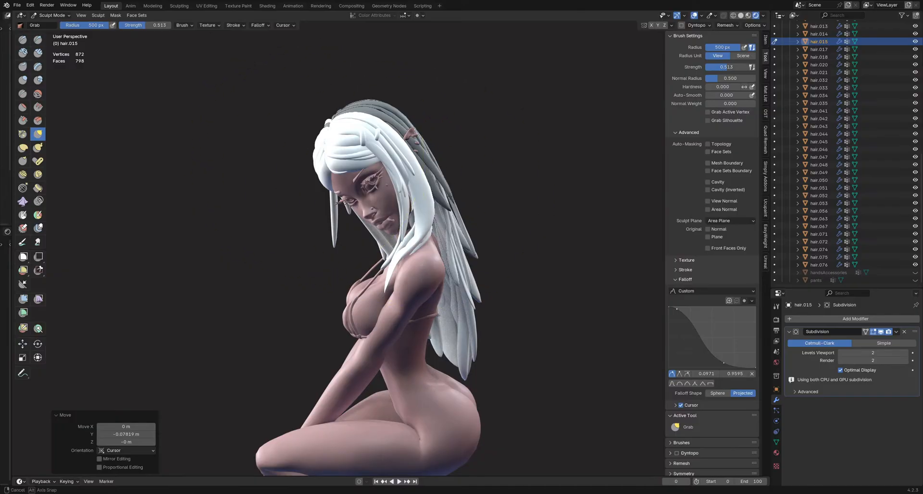
{"action": "mouse_move", "coordinate": [280, 160]}
{"action": "middle_mouse_down"}
{"action": "mouse_move", "coordinate": [443, 199]}
{"action": "mouse_move", "coordinate": [344, 195]}
{"action": "mouse_move", "coordinate": [374, 195]}
{"action": "mouse_move", "coordinate": [344, 228]}
{"action": "mouse_move", "coordinate": [409, 241]}
{"action": "middle_mouse_up"}
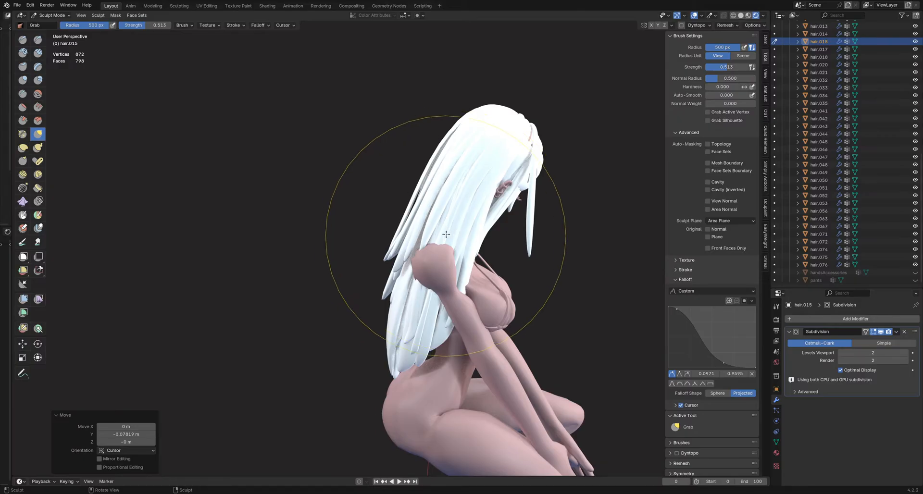
{"action": "middle_click_drag", "start_coordinate": [508, 250], "coordinate": [533, 253]}
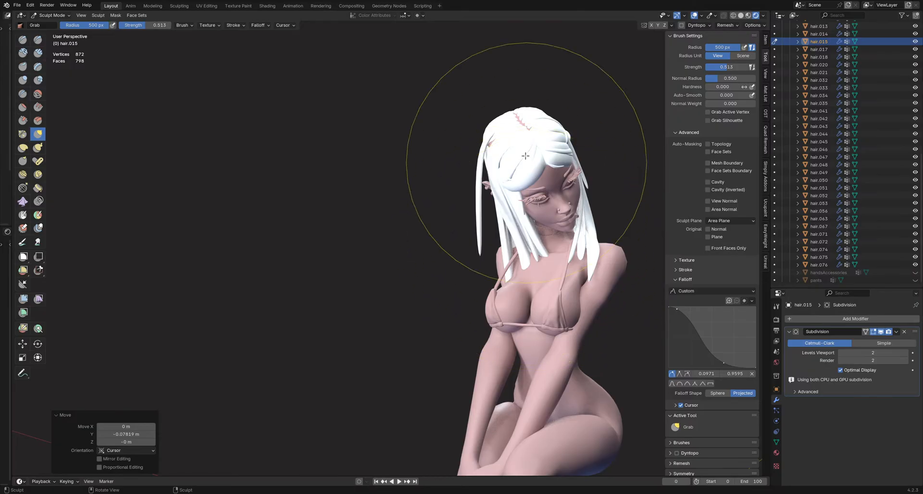
{"action": "middle_click_drag", "start_coordinate": [526, 156], "coordinate": [502, 285]}
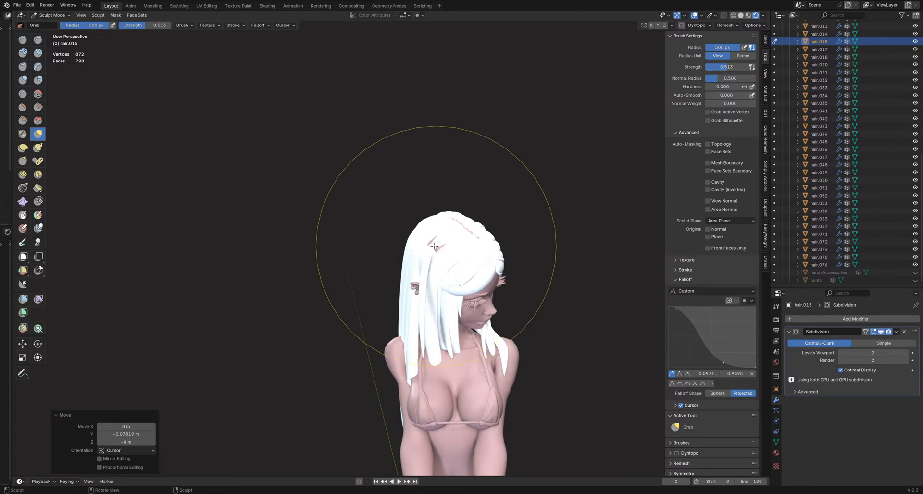
{"action": "middle_click_drag", "start_coordinate": [450, 244], "coordinate": [437, 251]}
Step: Try the Wireframe and Solid shading modes and switch the viewport to Material Preview
{"action": "key", "text": "z"}
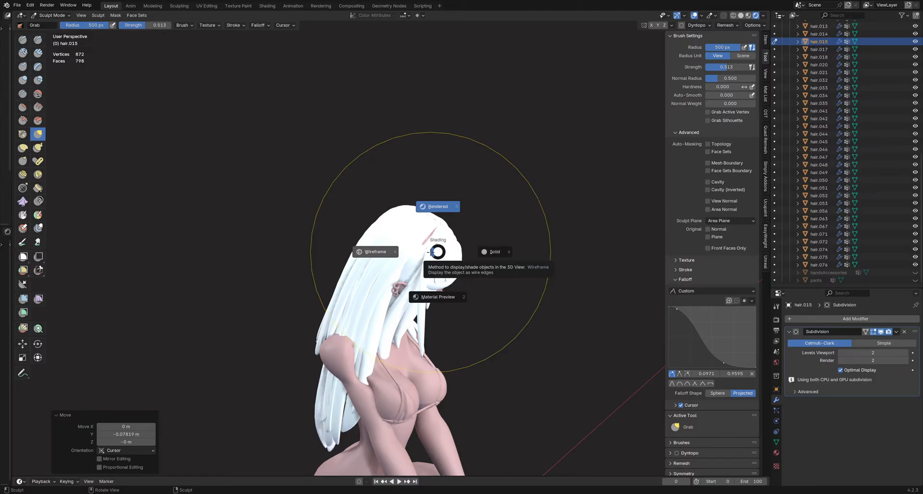
{"action": "left_click", "coordinate": [436, 252]}
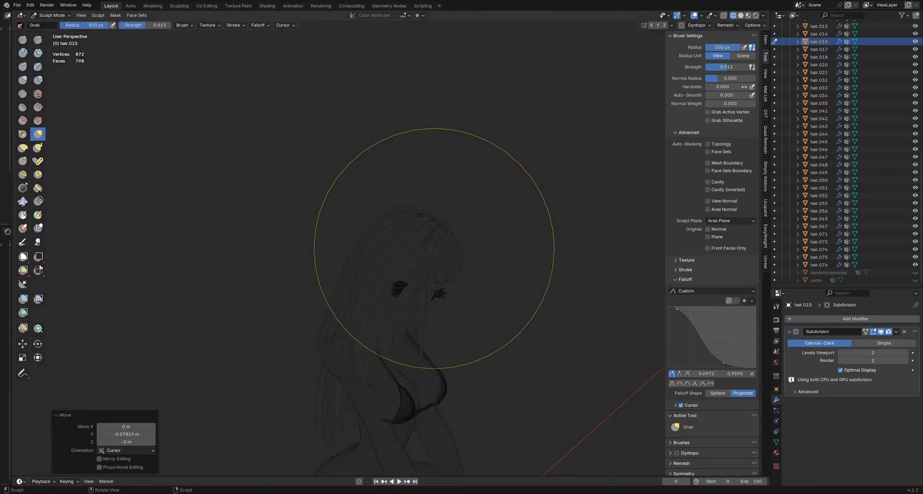
{"action": "key", "text": "z"}
{"action": "left_click", "coordinate": [445, 247]}
{"action": "key", "text": "z"}
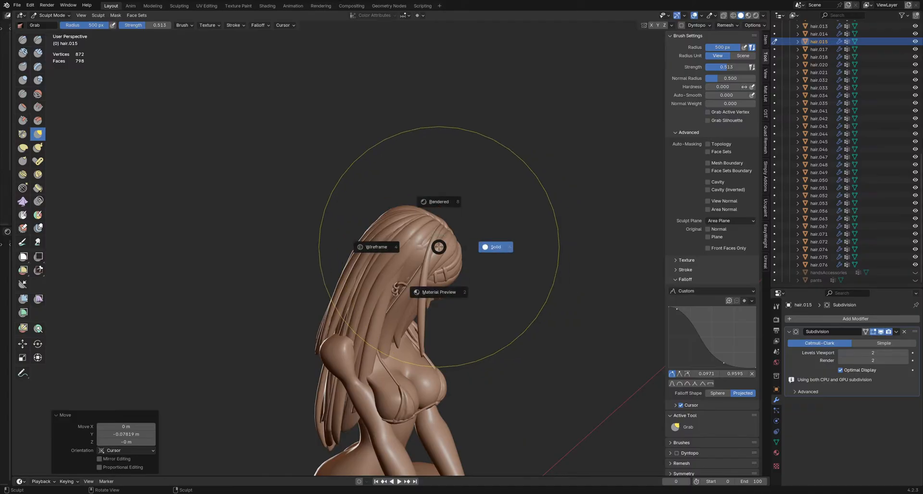
{"action": "left_click", "coordinate": [442, 268]}
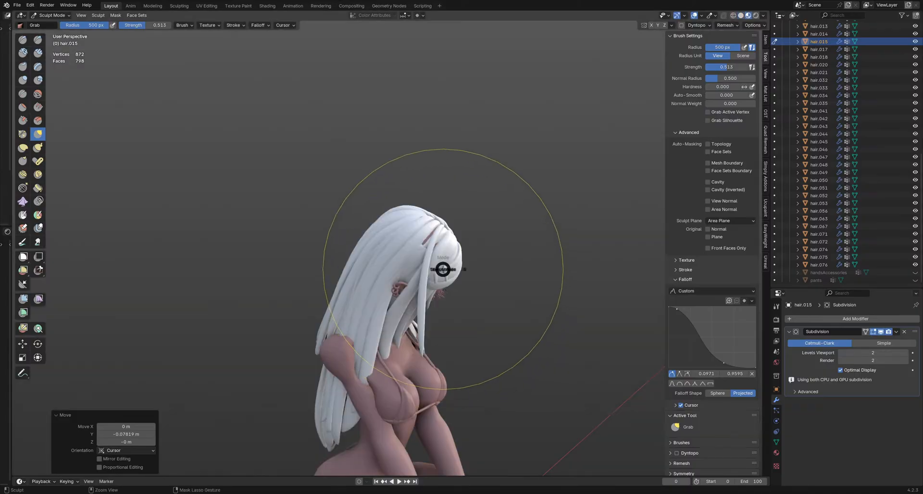
Step: Return to Object Mode, turn off Affect Only Origins, and save the file with the hair deselected
{"action": "key", "text": "ctrl+Tab"}
{"action": "key", "text": "4"}
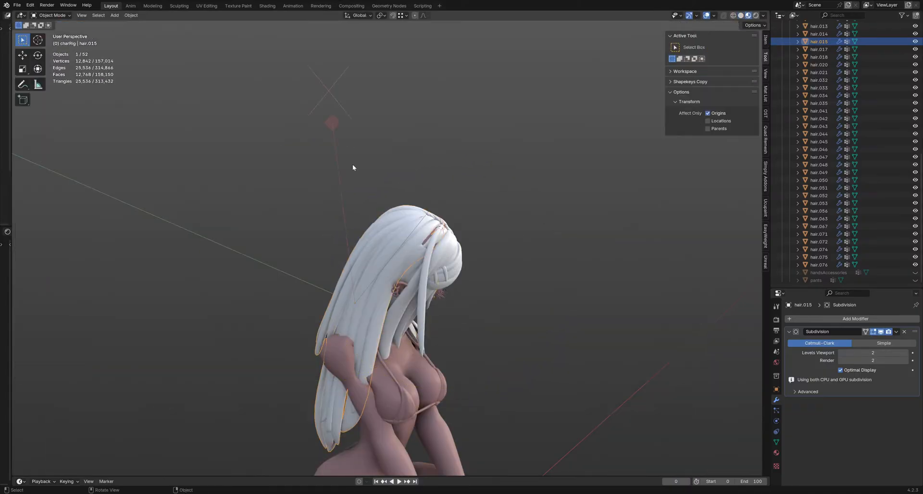
{"action": "left_click", "coordinate": [706, 112]}
{"action": "key", "text": "ctrl+s"}
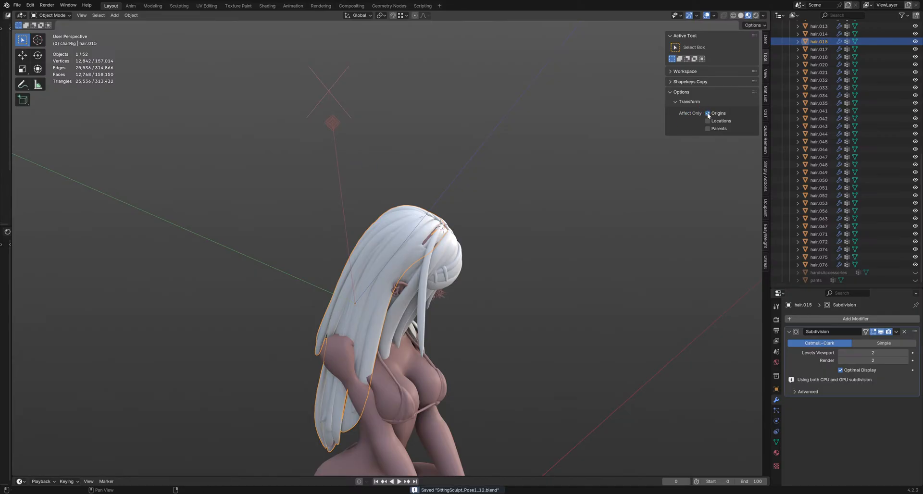
{"action": "left_click", "coordinate": [564, 190]}
Step: Expand the Workbench collection in the outliner and enable the Extras overlay to display the scene lights
{"action": "middle_click_drag", "start_coordinate": [564, 190], "coordinate": [570, 198]}
{"action": "scroll", "coordinate": [783, 83], "scroll_direction": "up", "scroll_amount": 10}
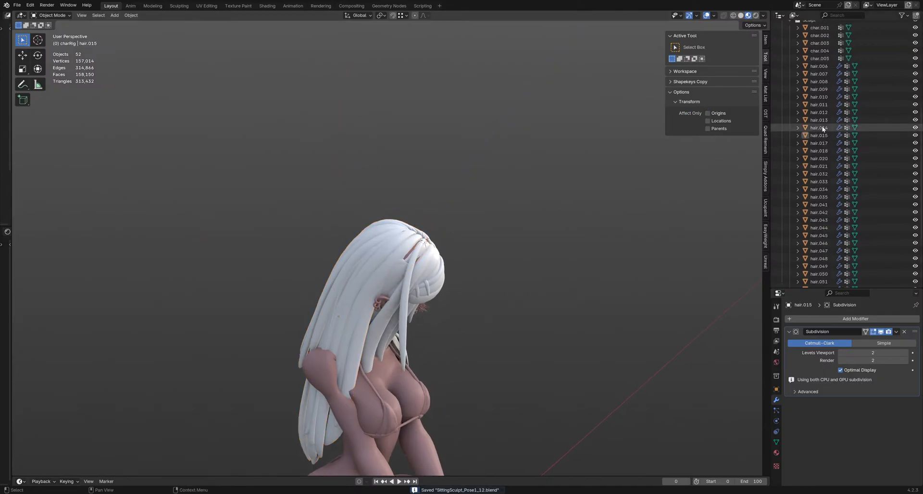
{"action": "left_click", "coordinate": [781, 103]}
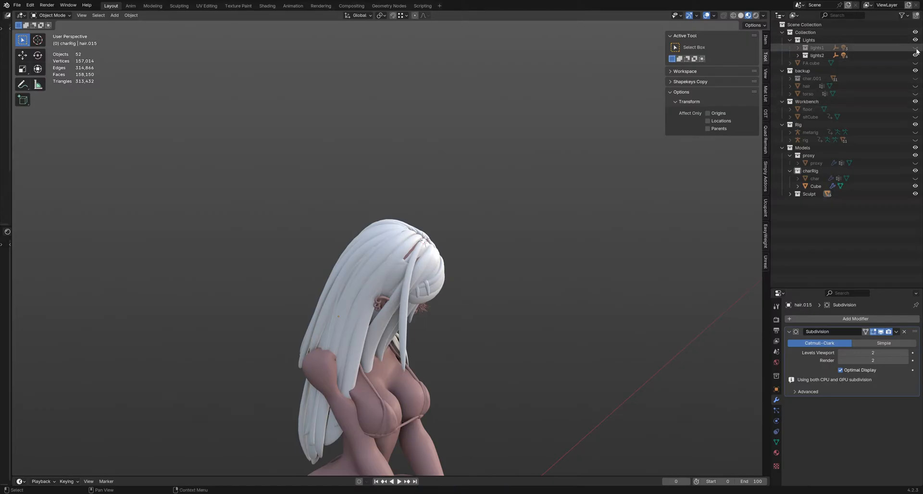
{"action": "left_click", "coordinate": [696, 16]}
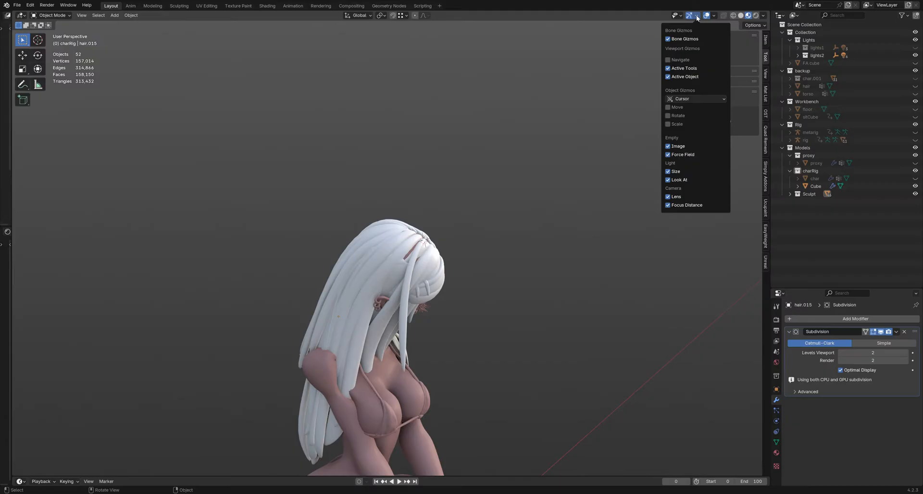
{"action": "left_click", "coordinate": [716, 17]}
{"action": "left_click", "coordinate": [693, 53]}
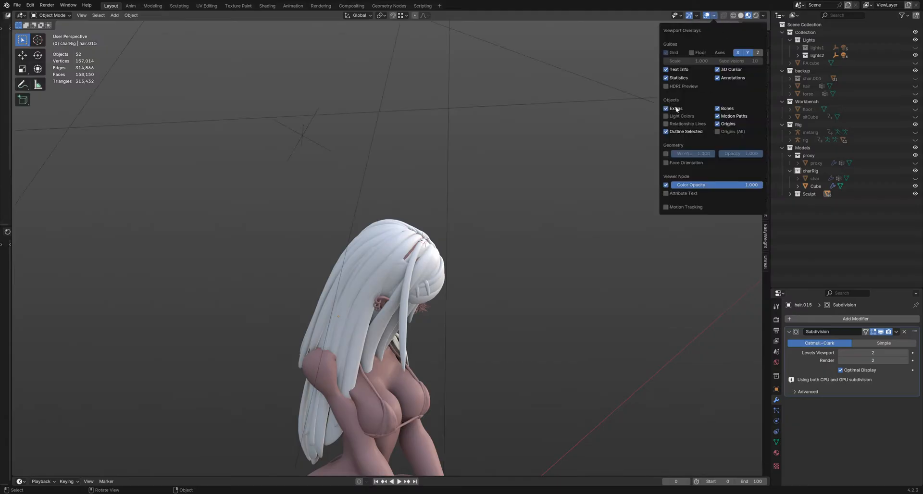
Step: Save the file and switch the viewport to Rendered shading with the whole figure in view
{"action": "middle_click_drag", "start_coordinate": [538, 175], "coordinate": [463, 202]}
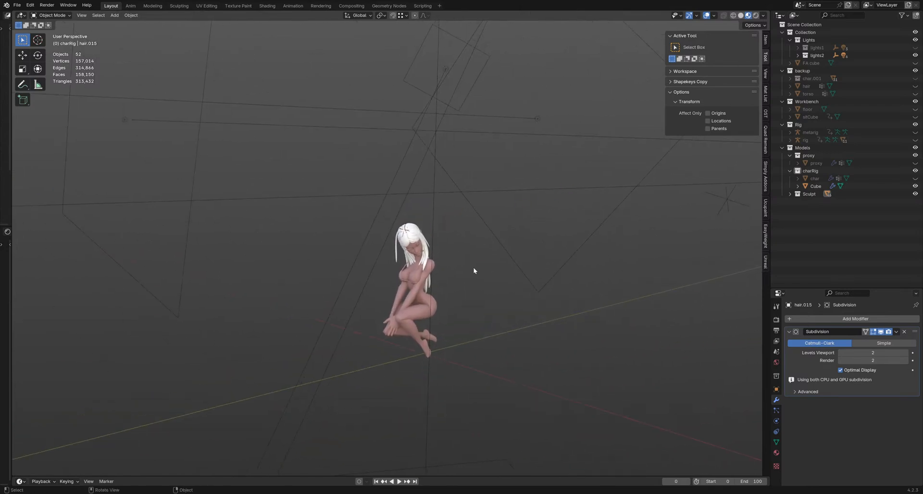
{"action": "key", "text": "ctrl+s"}
{"action": "key", "text": "z"}
{"action": "left_click", "coordinate": [472, 220]}
{"action": "middle_click_drag", "start_coordinate": [461, 231], "coordinate": [437, 252]}
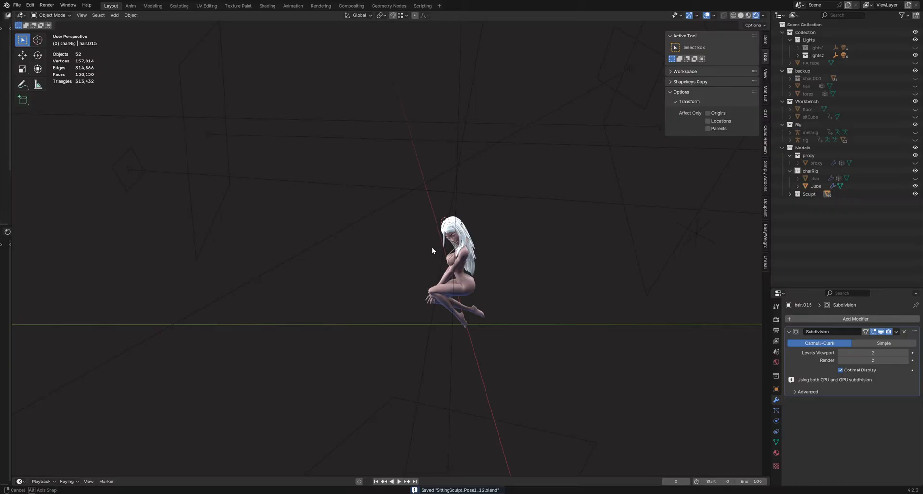
Step: Unhide the floor object in the Workbench collection and open the material properties
{"action": "left_click", "coordinate": [915, 109]}
{"action": "middle_click_drag", "start_coordinate": [482, 268], "coordinate": [536, 267]}
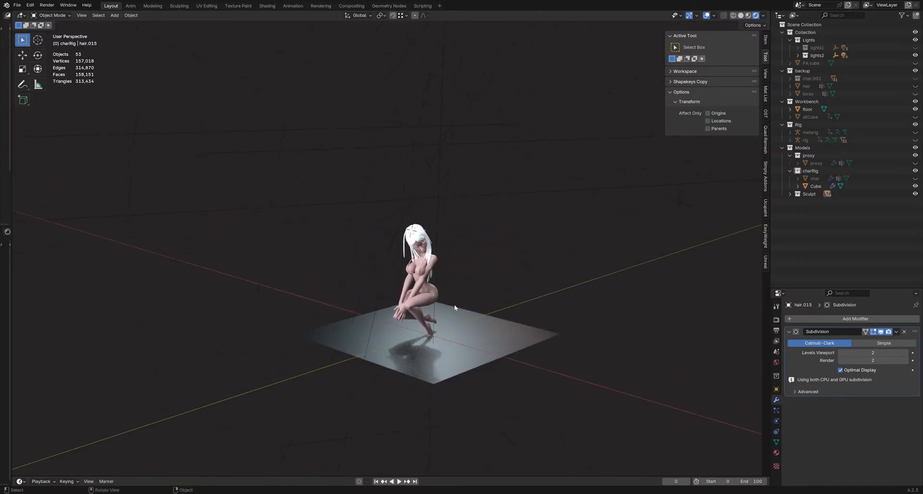
{"action": "scroll", "coordinate": [455, 307], "scroll_direction": "up", "scroll_amount": 4}
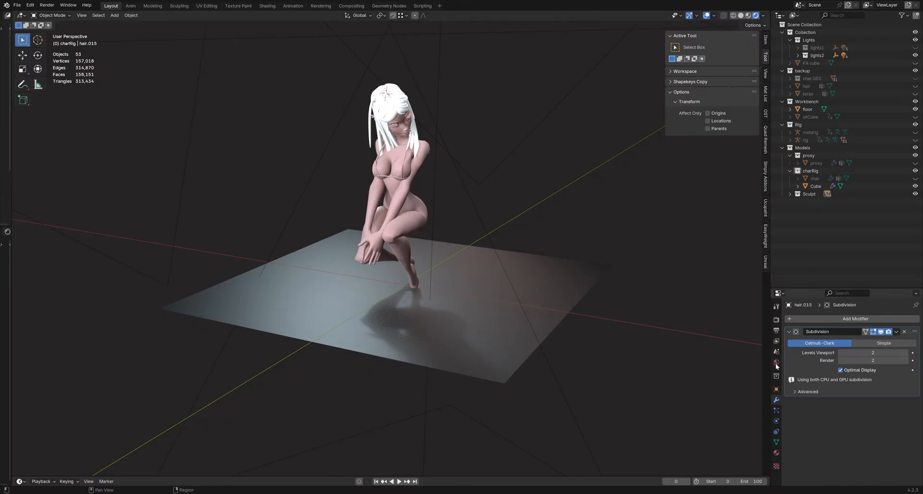
{"action": "left_click", "coordinate": [775, 453]}
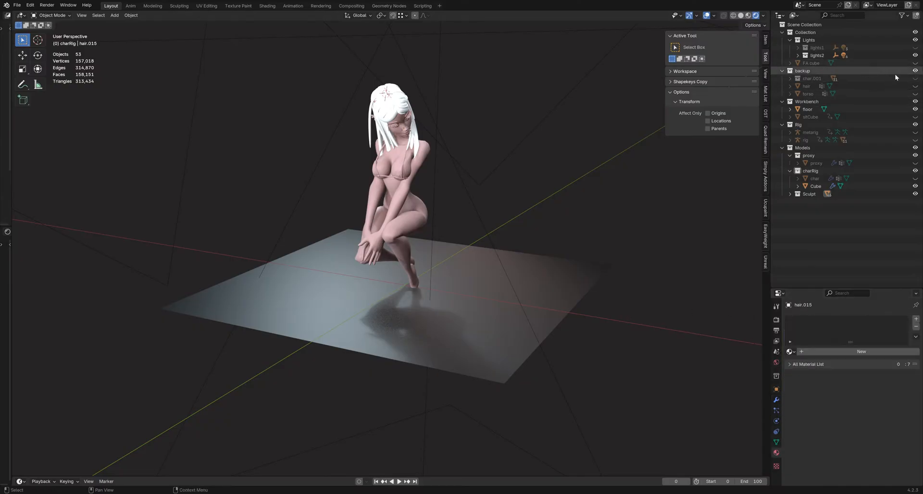
Step: Display the selectability toggles in the outliner and select the floor object
{"action": "left_click", "coordinate": [907, 16]}
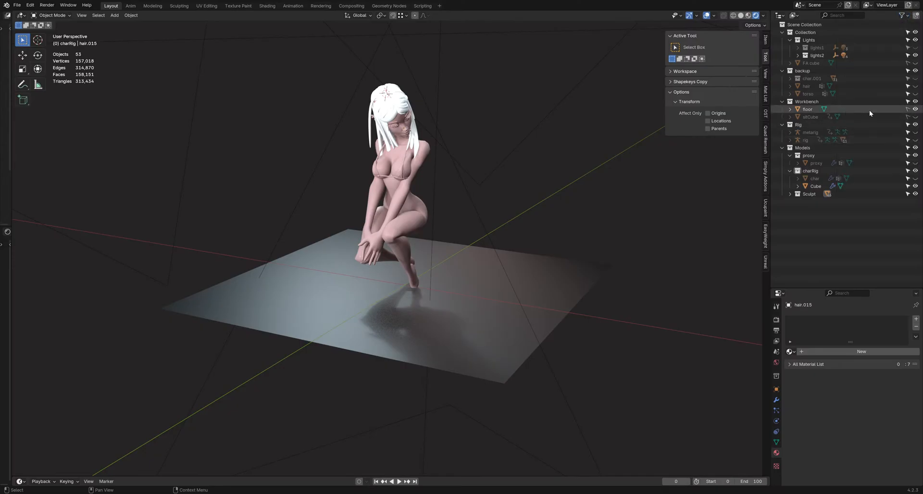
{"action": "left_click", "coordinate": [869, 111]}
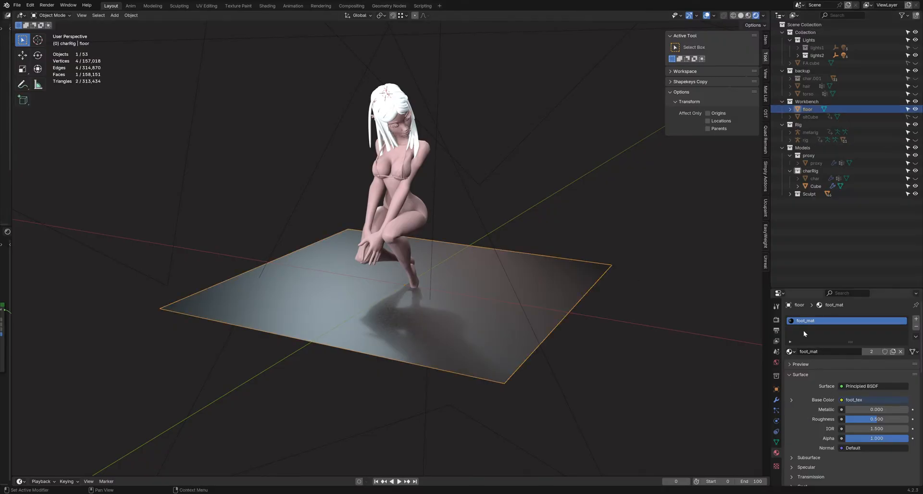
Step: Replace the timeline with an enlarged Shader Editor showing the floor's object material nodes instead of the world nodes
{"action": "left_click_drag", "start_coordinate": [542, 476], "coordinate": [503, 287]}
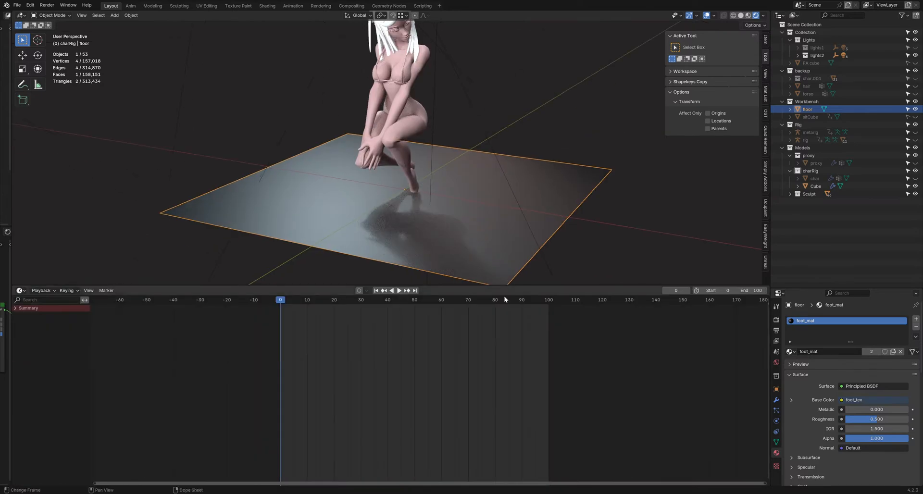
{"action": "left_click", "coordinate": [20, 290]}
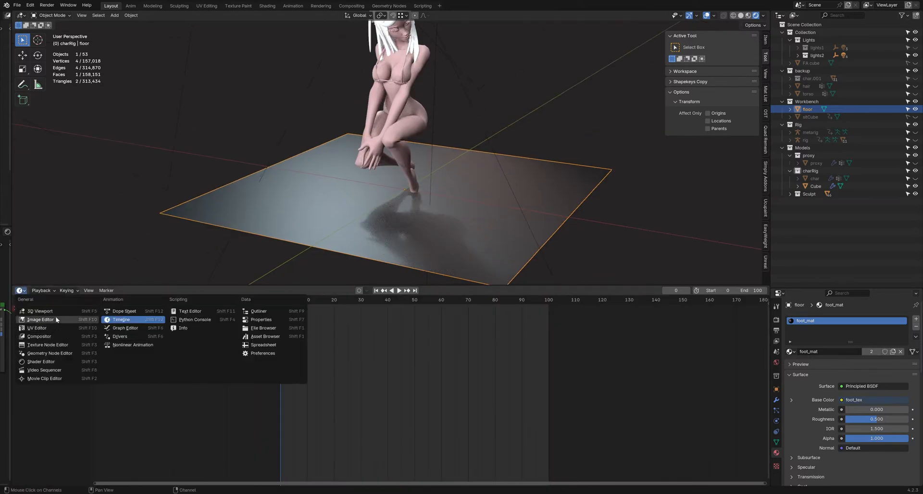
{"action": "left_click", "coordinate": [41, 362]}
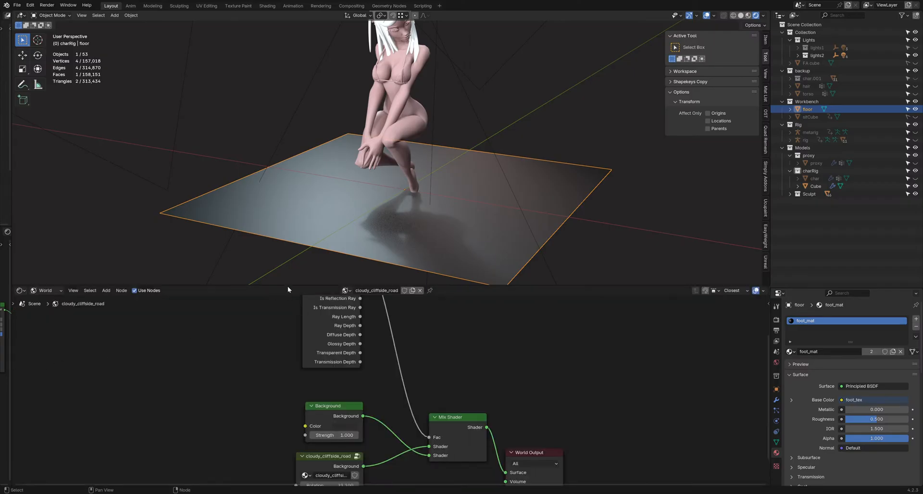
{"action": "left_click_drag", "start_coordinate": [288, 287], "coordinate": [288, 232]}
{"action": "middle_click_drag", "start_coordinate": [249, 301], "coordinate": [299, 324]}
{"action": "left_click", "coordinate": [61, 236]}
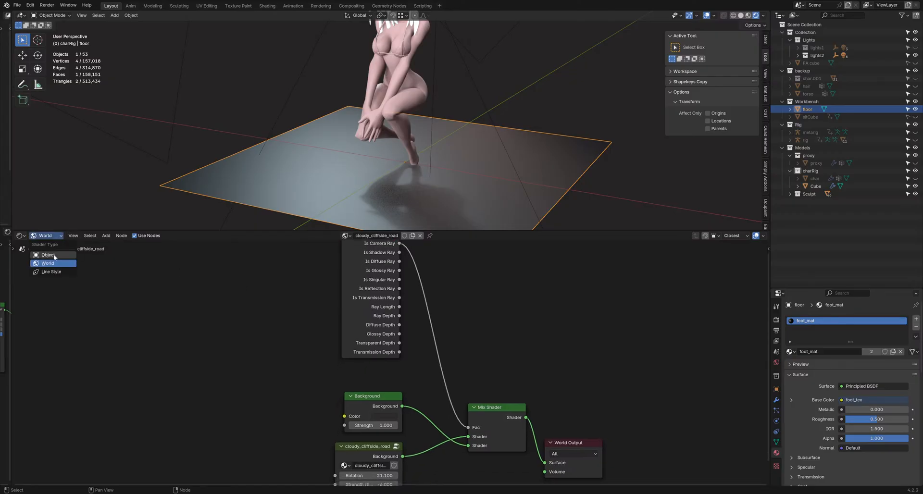
{"action": "left_click", "coordinate": [47, 254]}
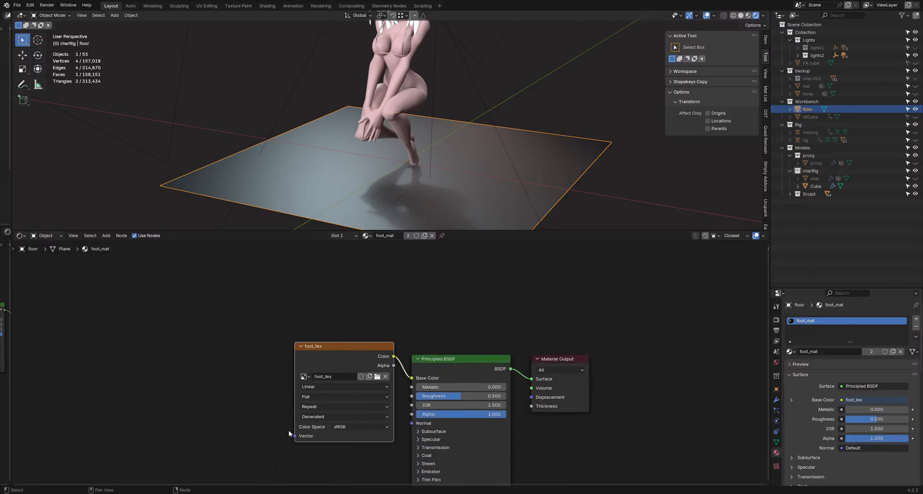
Step: Look through the Subsurface, Coat, Sheen and Transmission settings of the floor material's Principled BSDF node
{"action": "middle_click_drag", "start_coordinate": [289, 431], "coordinate": [270, 373]}
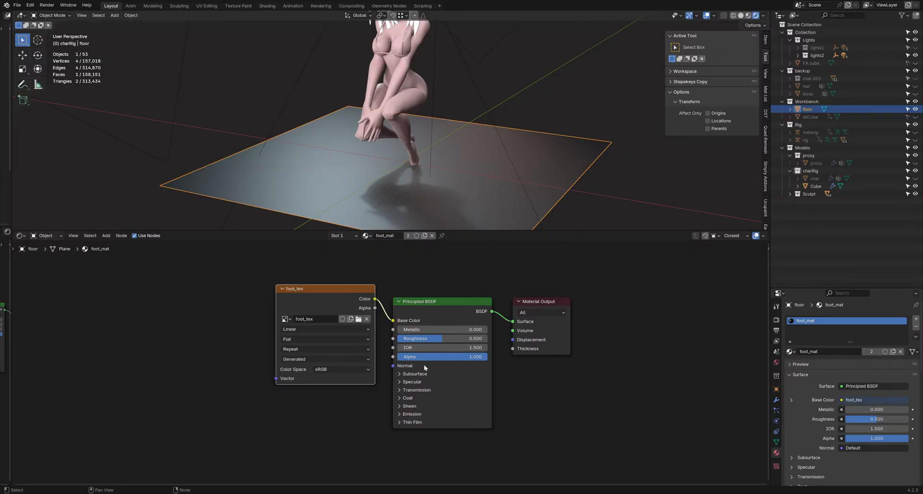
{"action": "left_click", "coordinate": [412, 374]}
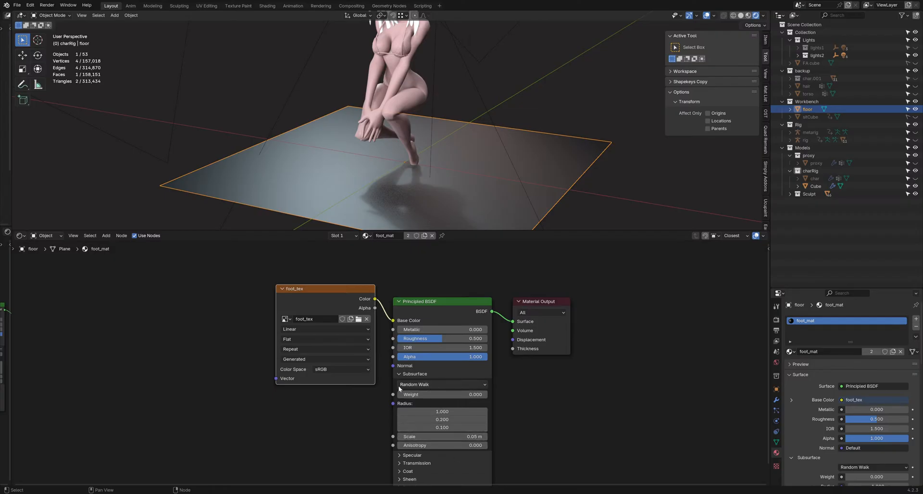
{"action": "left_click", "coordinate": [406, 374]}
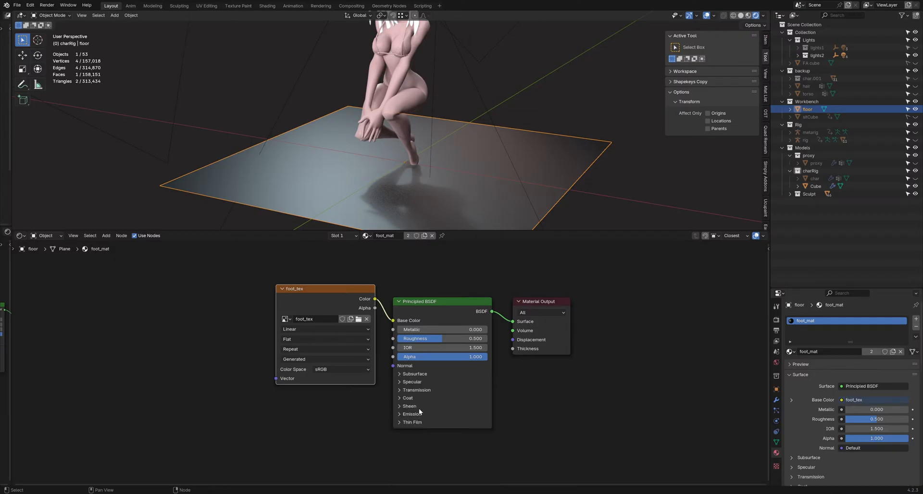
{"action": "left_click", "coordinate": [401, 398]}
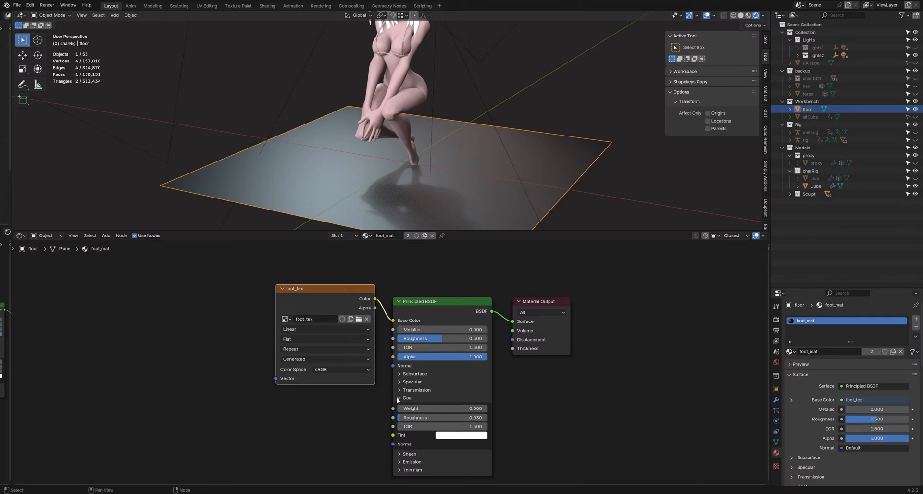
{"action": "left_click", "coordinate": [398, 398]}
{"action": "left_click", "coordinate": [397, 405]}
{"action": "left_click", "coordinate": [397, 406]}
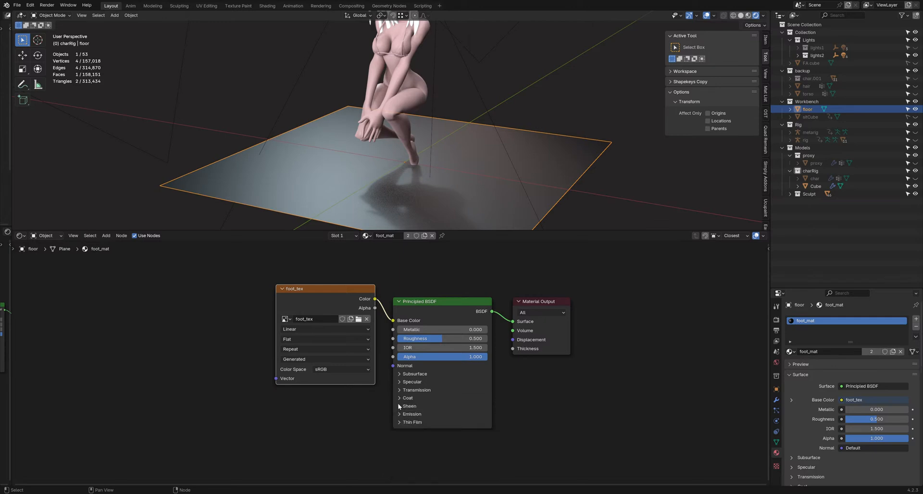
{"action": "left_click", "coordinate": [401, 390]}
{"action": "left_click", "coordinate": [400, 390]}
Step: Move the foot_tex node farther from the Principled BSDF node and shrink the Shader Editor to enlarge the viewport
{"action": "left_click_drag", "start_coordinate": [343, 287], "coordinate": [305, 290]}
{"action": "middle_click_drag", "start_coordinate": [385, 164], "coordinate": [452, 185]}
{"action": "left_click_drag", "start_coordinate": [318, 233], "coordinate": [318, 310]}
{"action": "middle_click_drag", "start_coordinate": [374, 264], "coordinate": [356, 229]}
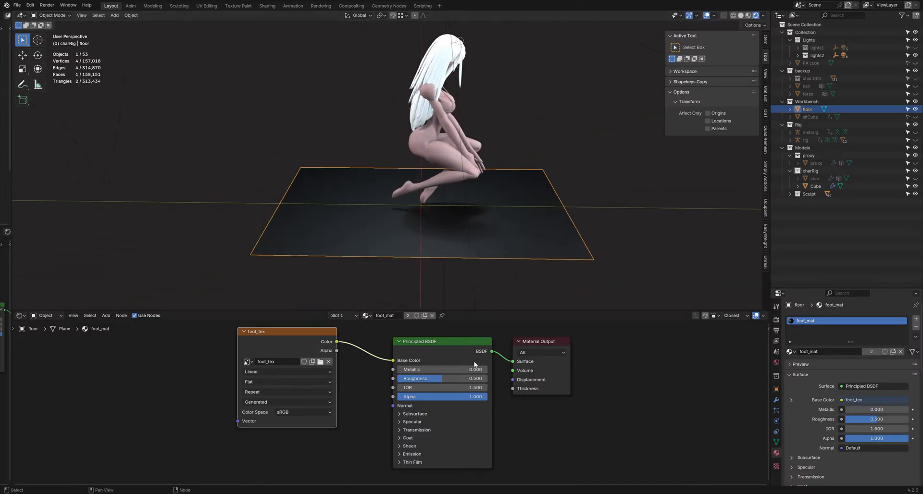
Step: Try the floor without its texture by cutting the foot_tex link to Base Color, and reconnect it
{"action": "right_click_drag", "start_coordinate": [364, 342], "coordinate": [380, 364], "text": "ctrl"}
{"action": "mouse_move", "coordinate": [365, 260]}
{"action": "middle_mouse_down"}
{"action": "mouse_move", "coordinate": [342, 212]}
{"action": "mouse_move", "coordinate": [358, 255]}
{"action": "middle_mouse_up"}
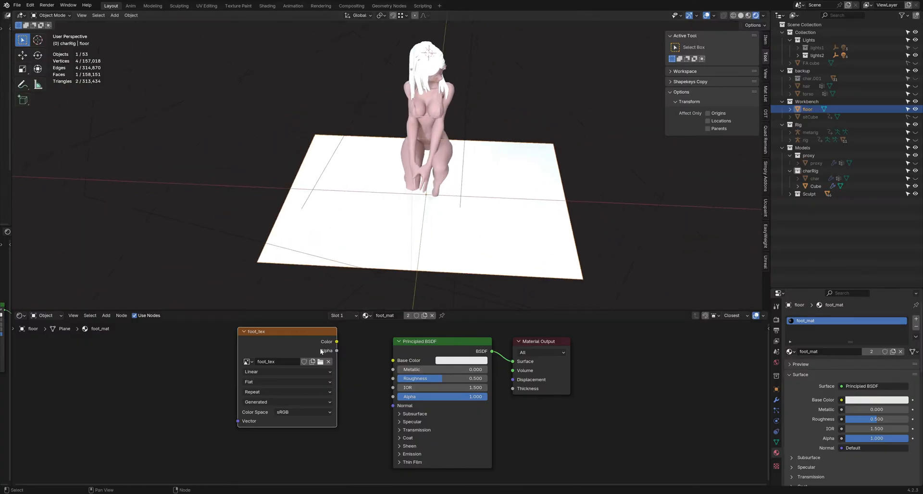
{"action": "left_click_drag", "start_coordinate": [337, 341], "coordinate": [393, 361]}
{"action": "key", "text": "Escape"}
{"action": "middle_click_drag", "start_coordinate": [411, 289], "coordinate": [400, 244]}
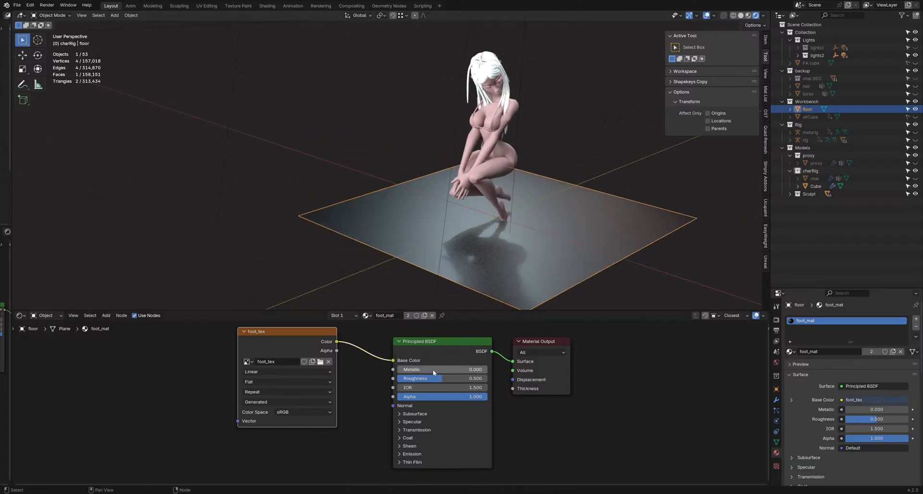
Step: Try a higher Metallic value on the floor material and return it to 0
{"action": "left_click_drag", "start_coordinate": [440, 370], "coordinate": [476, 369]}
{"action": "middle_click_drag", "start_coordinate": [402, 263], "coordinate": [524, 255]}
{"action": "left_click_drag", "start_coordinate": [440, 370], "coordinate": [399, 370]}
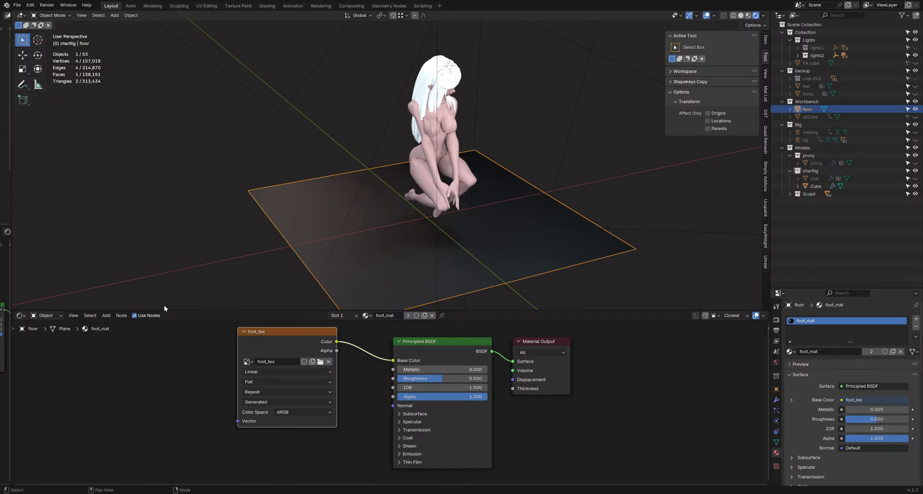
Step: Display the foot_tex image in an Image Editor in place of the Compositor, and collapse the side and node editor areas
{"action": "left_click_drag", "start_coordinate": [10, 132], "coordinate": [84, 137]}
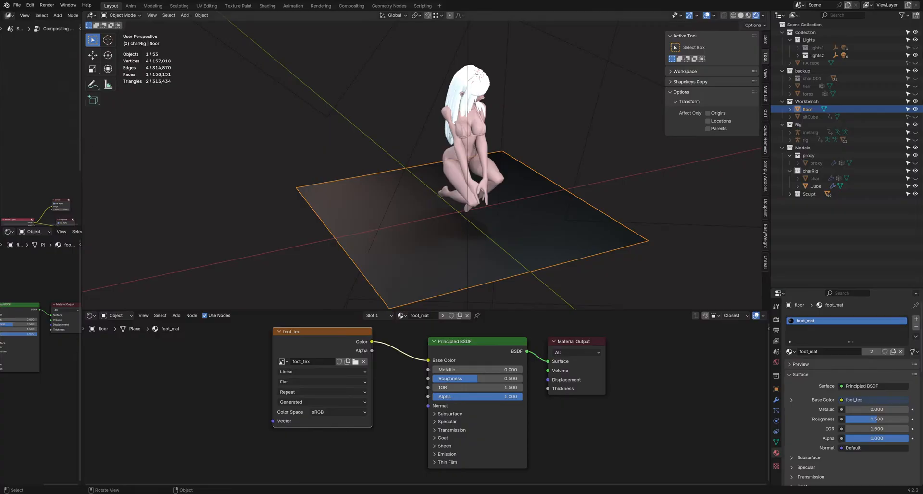
{"action": "left_click_drag", "start_coordinate": [82, 173], "coordinate": [193, 183]}
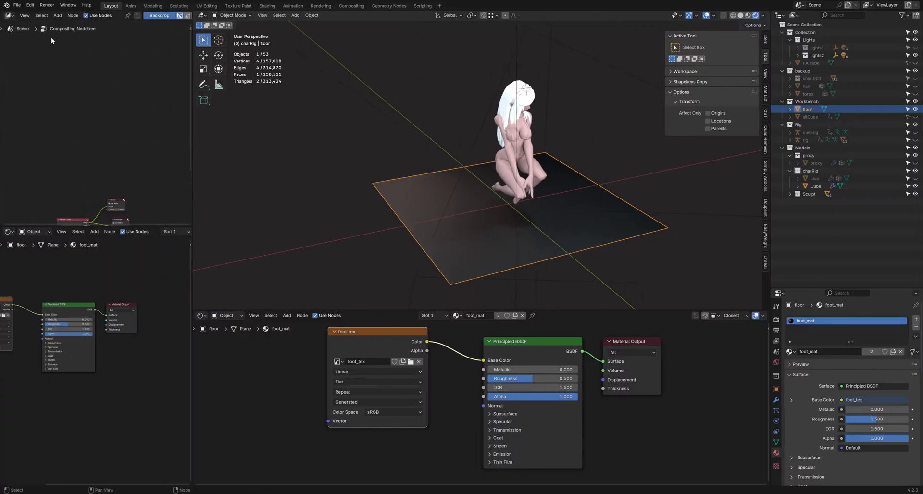
{"action": "left_click", "coordinate": [8, 16]}
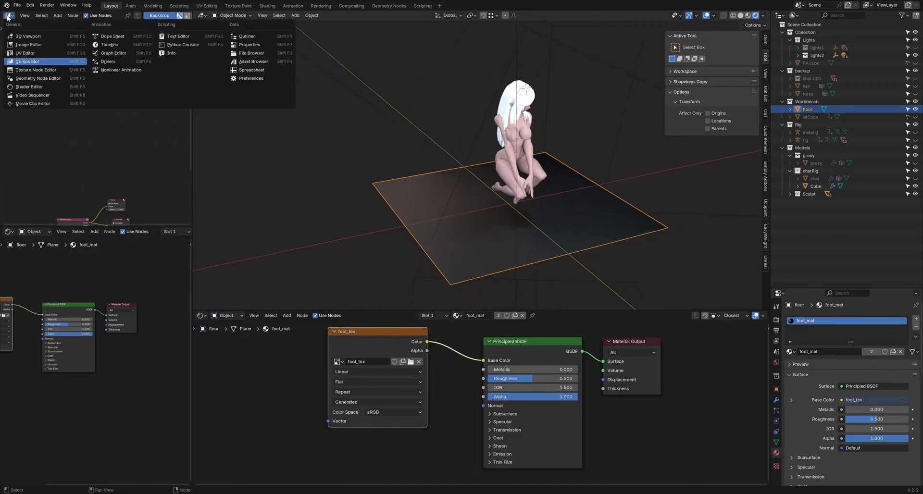
{"action": "left_click", "coordinate": [22, 44]}
{"action": "left_click", "coordinate": [8, 16]}
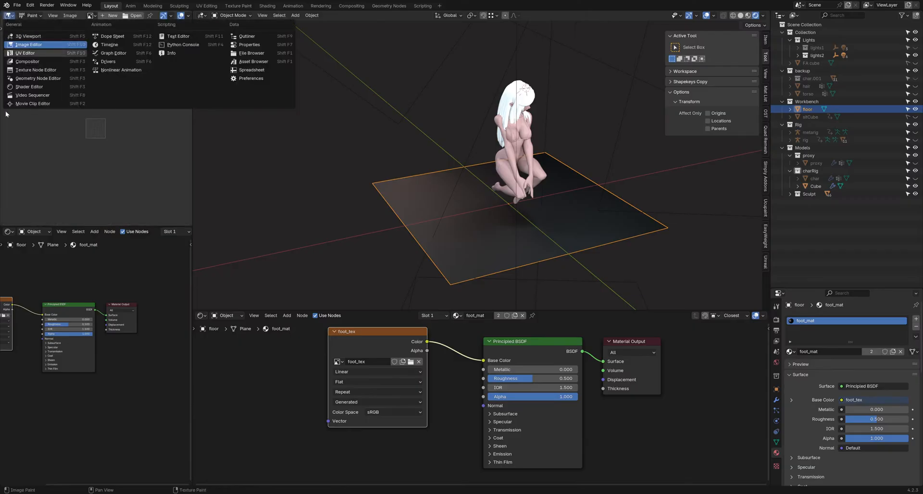
{"action": "left_click", "coordinate": [90, 15]}
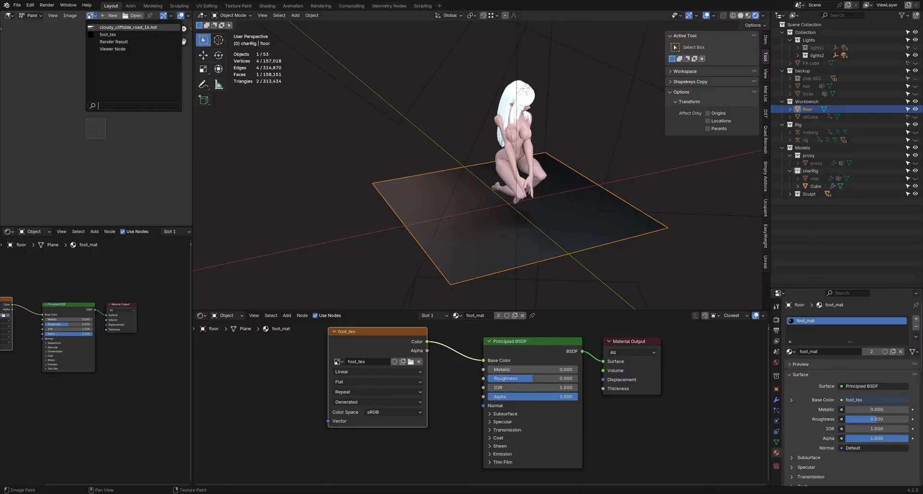
{"action": "left_click", "coordinate": [108, 34]}
{"action": "left_click_drag", "start_coordinate": [193, 113], "coordinate": [4, 120]}
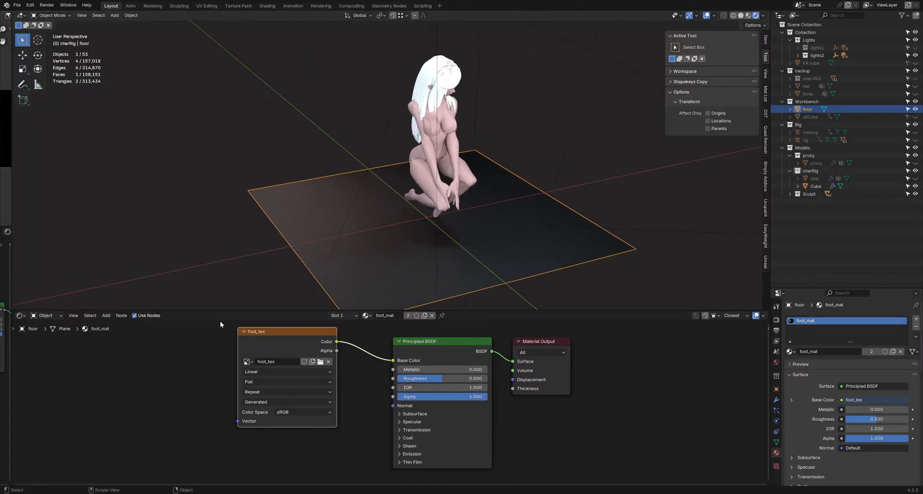
{"action": "left_click_drag", "start_coordinate": [200, 311], "coordinate": [202, 475]}
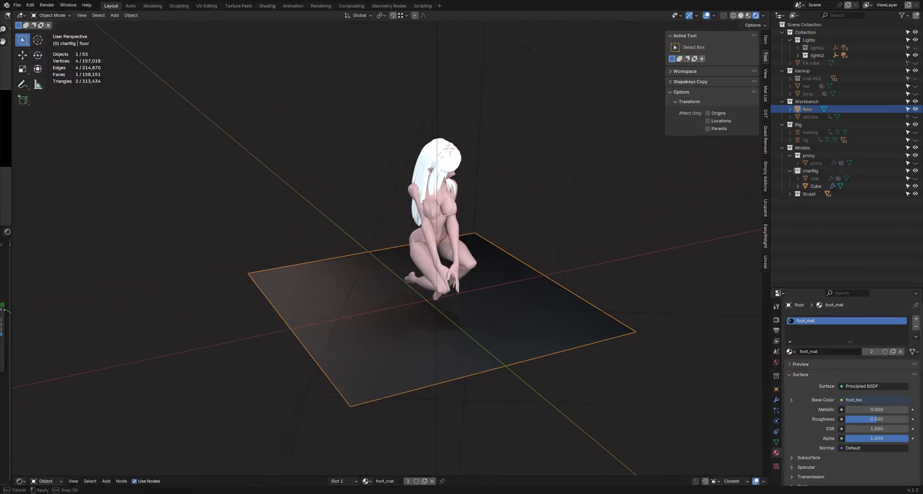
Step: Deselect the floor and make it unselectable, hiding the outliner's selectability toggles again
{"action": "left_click", "coordinate": [604, 220]}
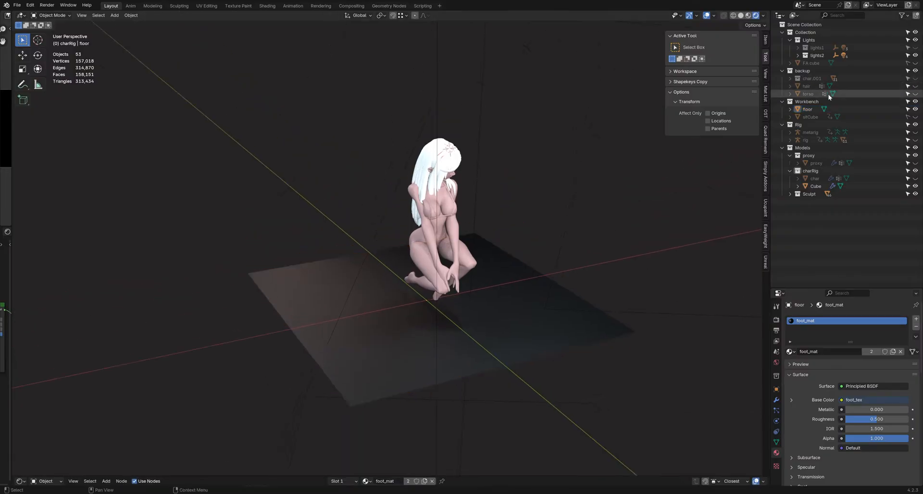
{"action": "left_click", "coordinate": [907, 109]}
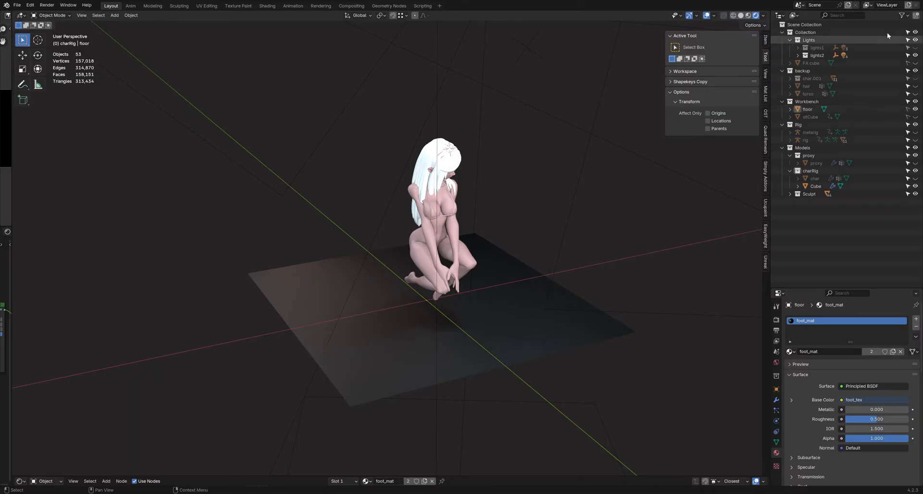
{"action": "left_click", "coordinate": [901, 15]}
{"action": "left_click", "coordinate": [852, 41]}
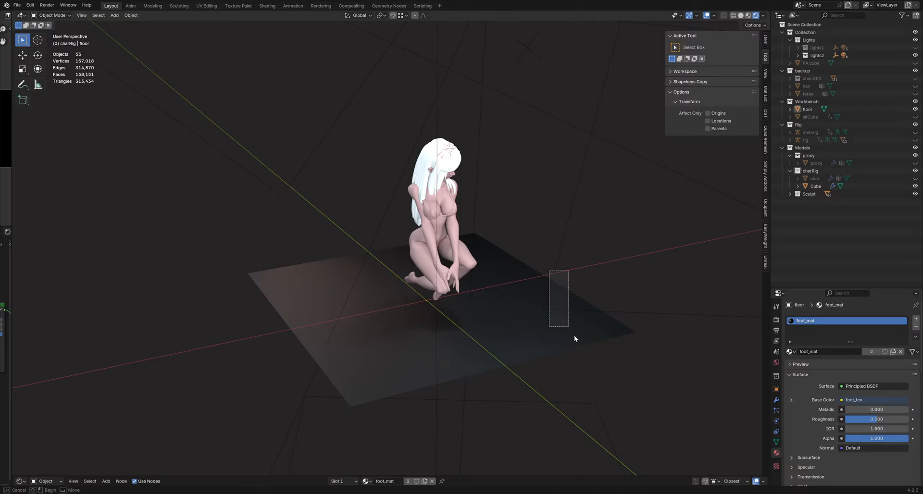
Step: Test picking the floor in the viewport and save the file
{"action": "left_click", "coordinate": [514, 283]}
{"action": "left_click", "coordinate": [585, 362]}
{"action": "middle_click_drag", "start_coordinate": [586, 361], "coordinate": [369, 155]}
{"action": "scroll", "coordinate": [384, 156], "scroll_direction": "down", "scroll_amount": 6}
{"action": "middle_click_drag", "start_coordinate": [417, 207], "coordinate": [468, 239]}
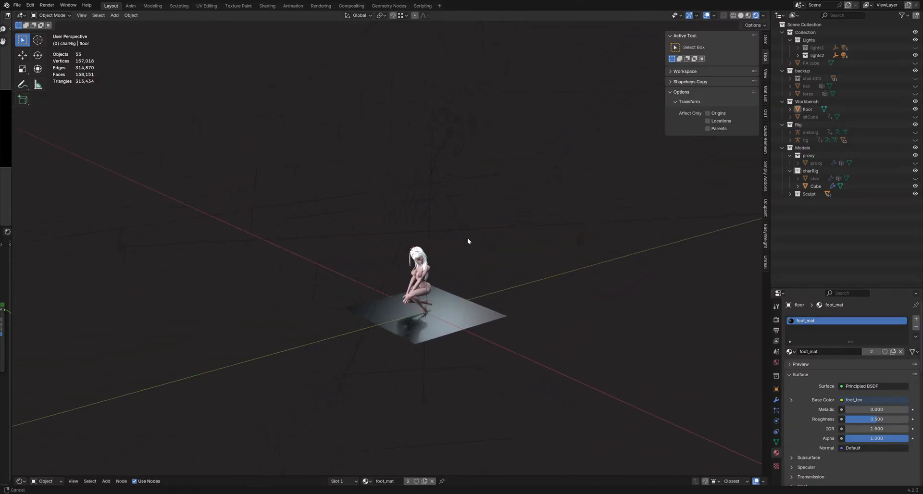
{"action": "middle_click_drag", "start_coordinate": [555, 218], "coordinate": [481, 299]}
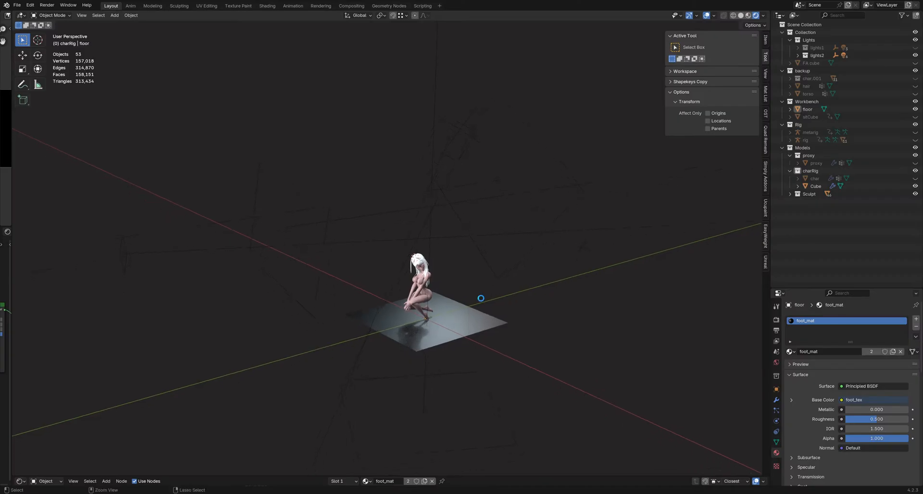
{"action": "key", "text": "ctrl+s"}
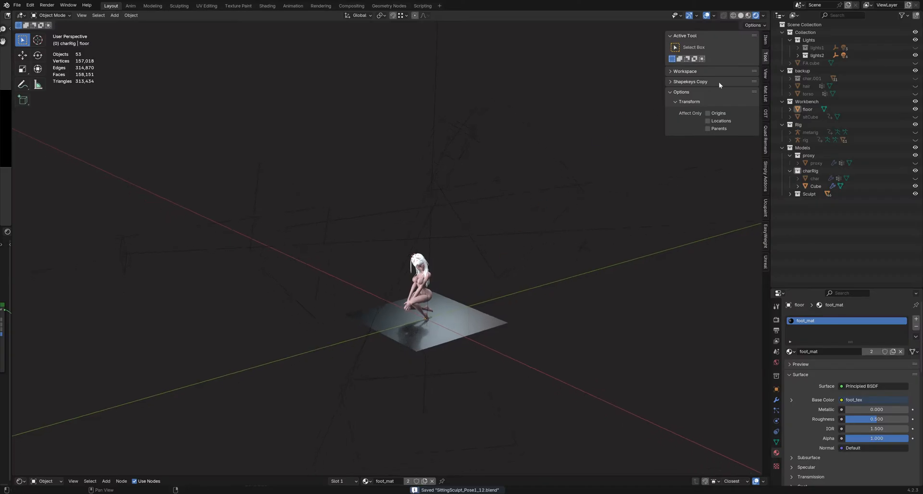
Step: Compare the lights1 setup with lights2 on the figure and floor, and return to lights2
{"action": "left_click", "coordinate": [915, 55]}
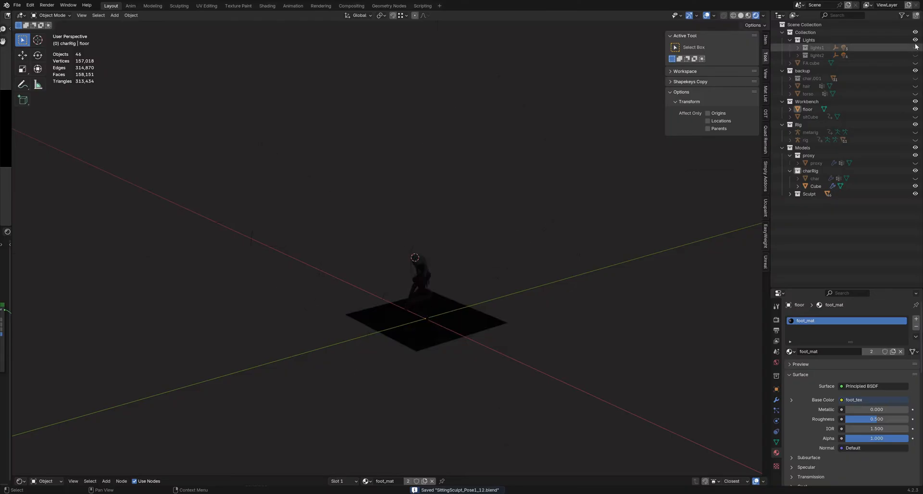
{"action": "left_click", "coordinate": [915, 47]}
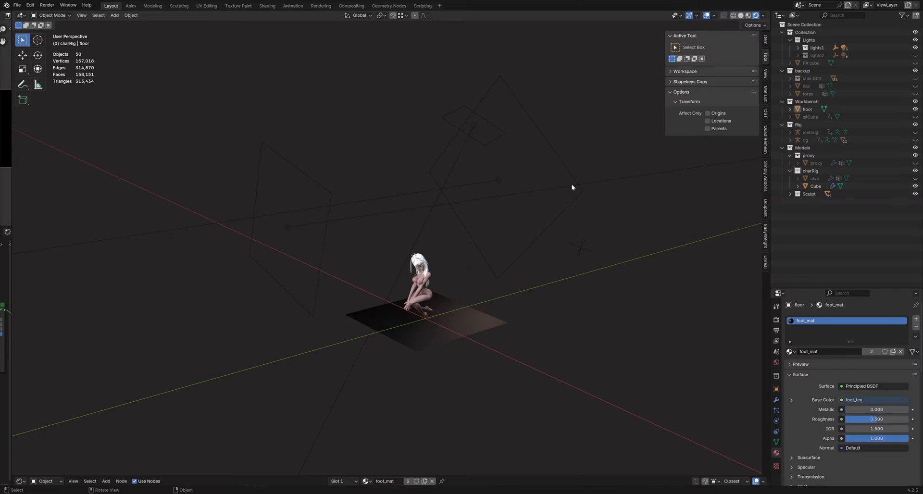
{"action": "scroll", "coordinate": [432, 298], "scroll_direction": "up", "scroll_amount": 6}
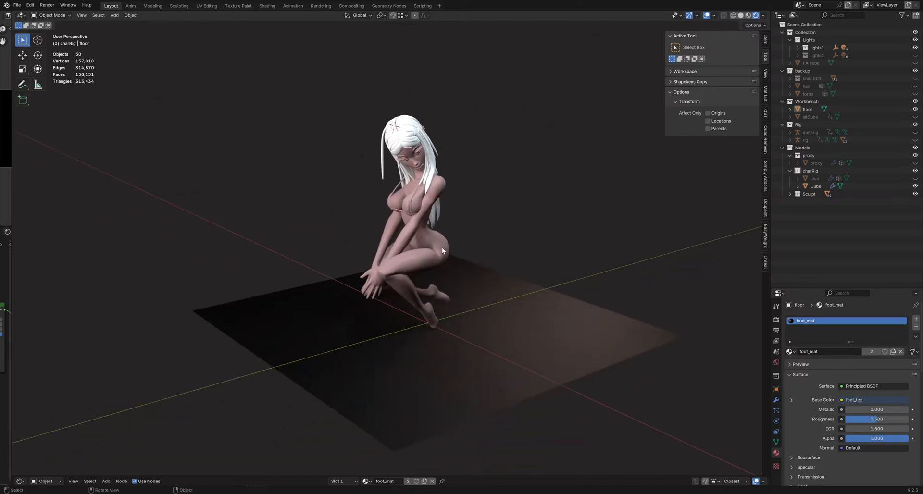
{"action": "middle_click_drag", "start_coordinate": [442, 247], "coordinate": [509, 229]}
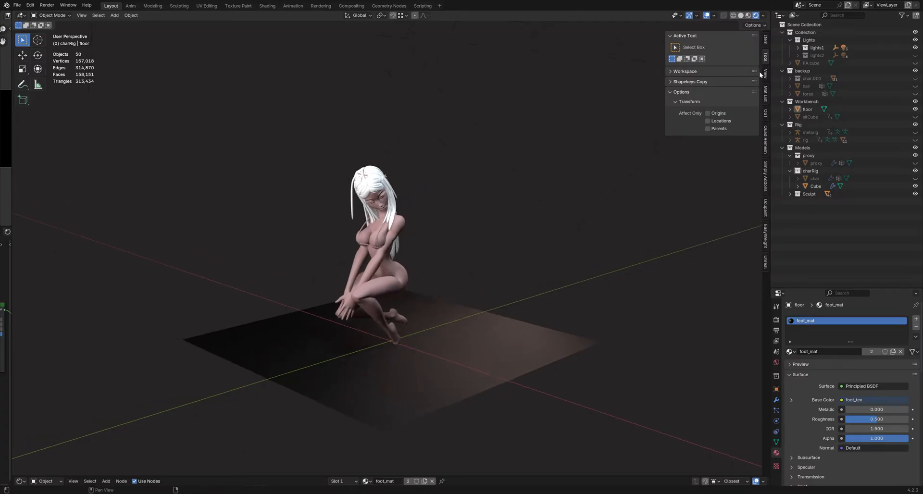
{"action": "left_click", "coordinate": [915, 48]}
{"action": "left_click", "coordinate": [916, 56]}
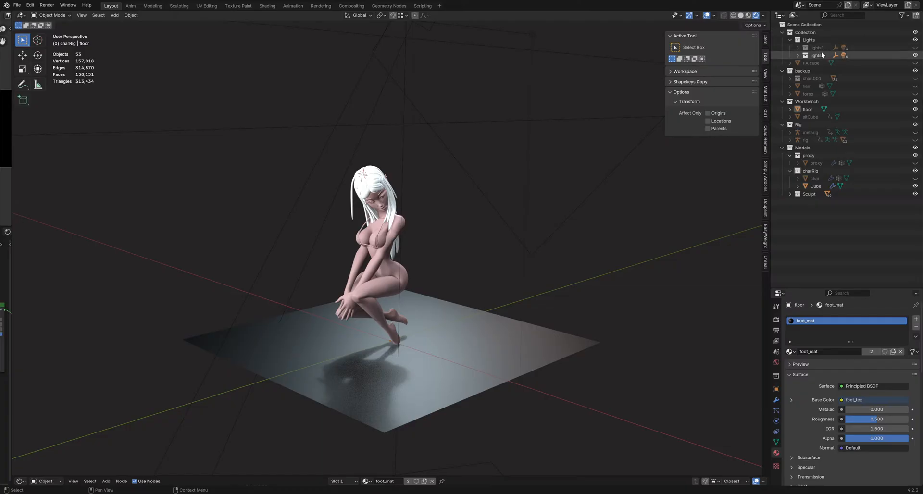
Step: Select the character's body and reveal the flat_mat shader nodes beneath the viewport
{"action": "left_click", "coordinate": [403, 286]}
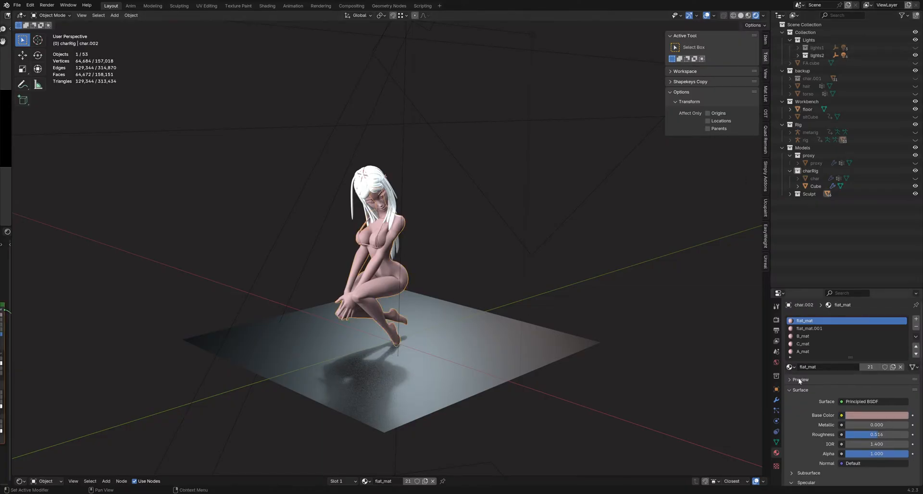
{"action": "left_click_drag", "start_coordinate": [507, 475], "coordinate": [495, 398]}
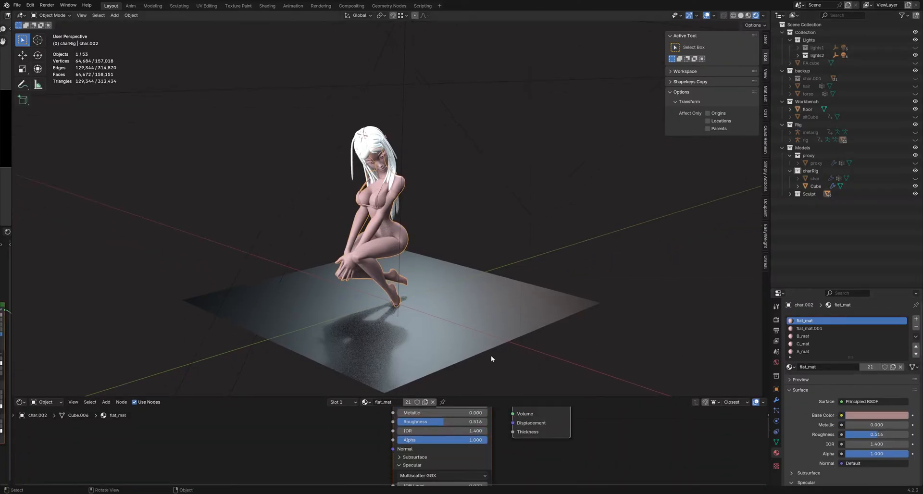
{"action": "scroll", "coordinate": [348, 250], "scroll_direction": "up", "scroll_amount": 5}
{"action": "scroll", "coordinate": [348, 251], "scroll_direction": "up", "scroll_amount": 3}
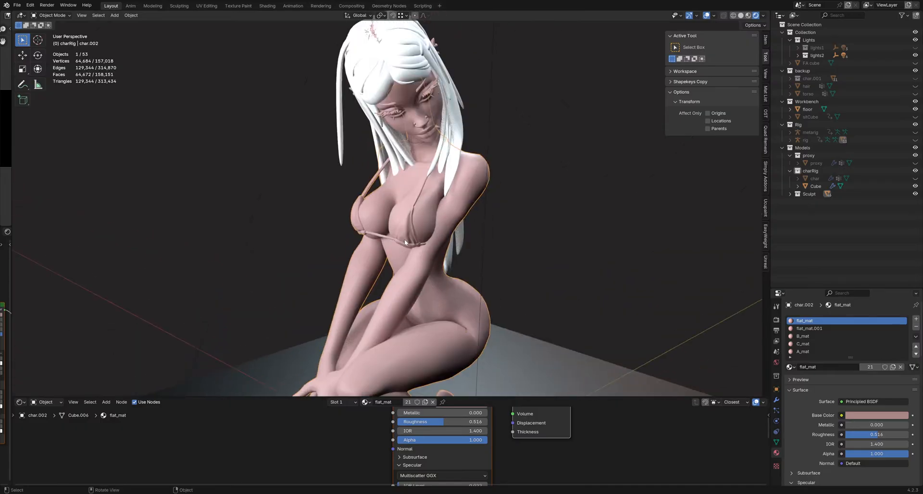
Step: Select the face mesh and enlarge the node editor to expose flat_mat's Principled BSDF settings
{"action": "left_click", "coordinate": [425, 129]}
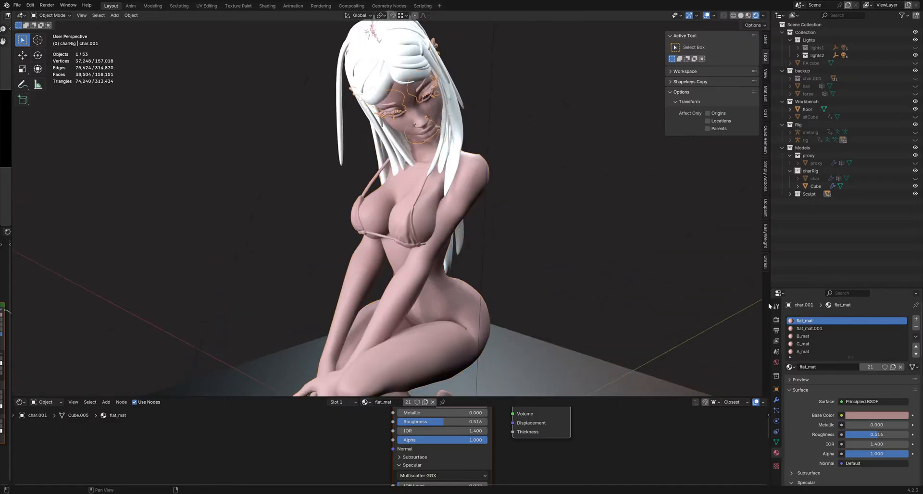
{"action": "scroll", "coordinate": [491, 219], "scroll_direction": "down", "scroll_amount": 4}
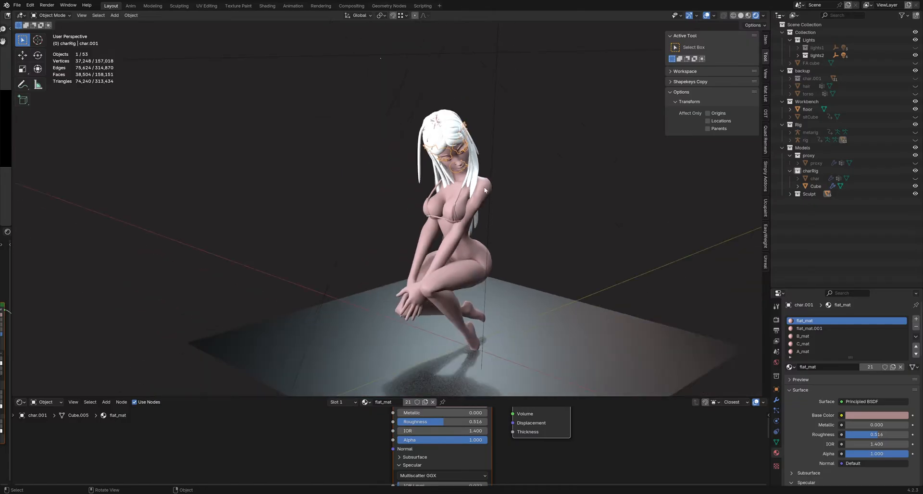
{"action": "scroll", "coordinate": [491, 218], "scroll_direction": "up", "scroll_amount": 2}
{"action": "middle_click_drag", "start_coordinate": [526, 274], "coordinate": [473, 218], "text": "shift"}
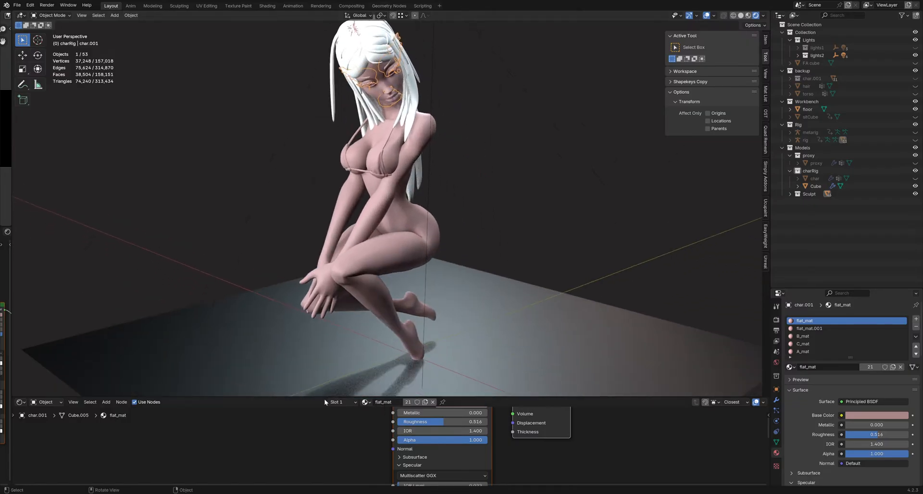
{"action": "left_click_drag", "start_coordinate": [324, 397], "coordinate": [323, 281]}
{"action": "middle_click_drag", "start_coordinate": [475, 206], "coordinate": [419, 202]}
{"action": "left_click_drag", "start_coordinate": [458, 280], "coordinate": [457, 267]}
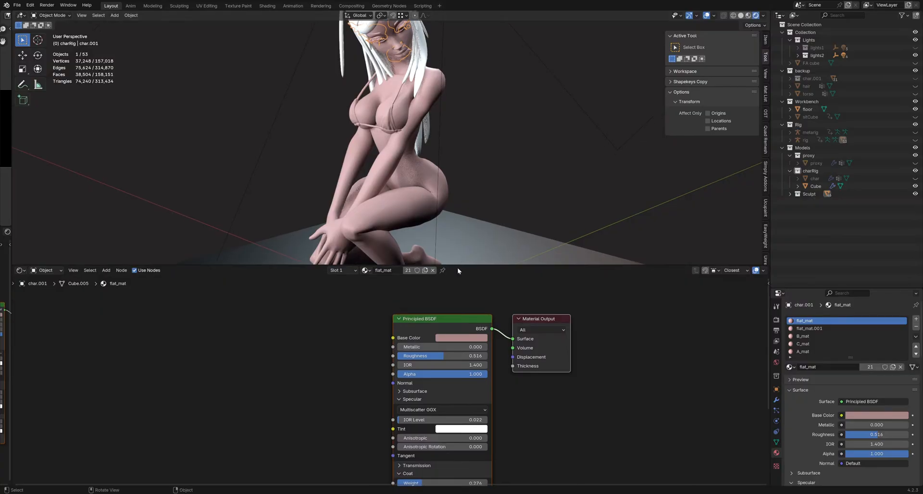
{"action": "middle_click_drag", "start_coordinate": [338, 364], "coordinate": [336, 345]}
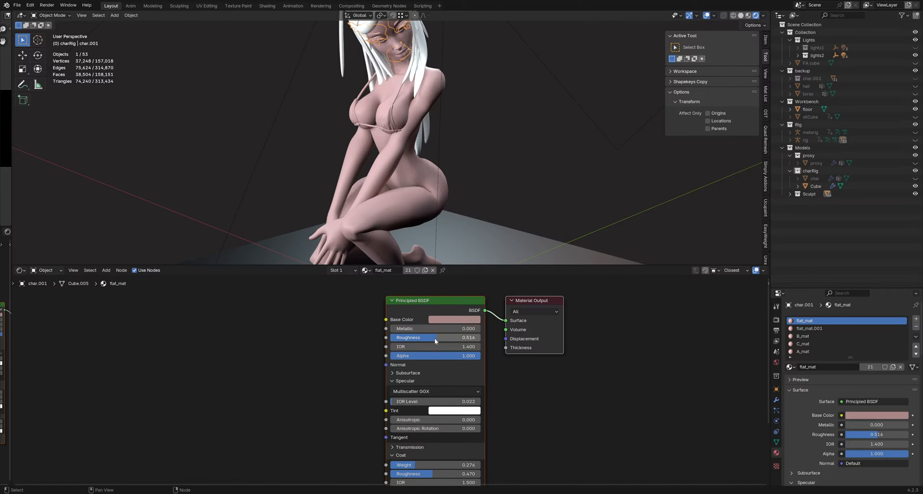
Step: Raise flat_mat's specular IOR Level, collapse the Specular settings, and set the Coat Weight to 0.511
{"action": "mouse_move", "coordinate": [414, 403]}
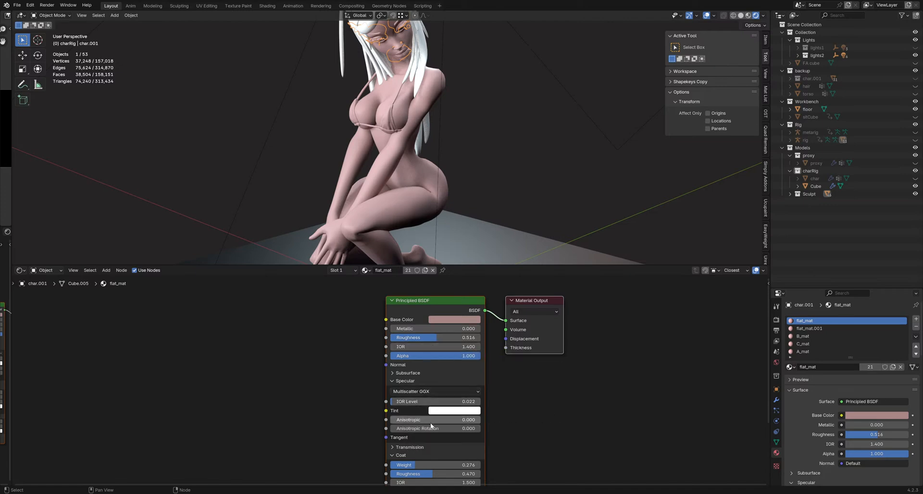
{"action": "mouse_move", "coordinate": [431, 425]}
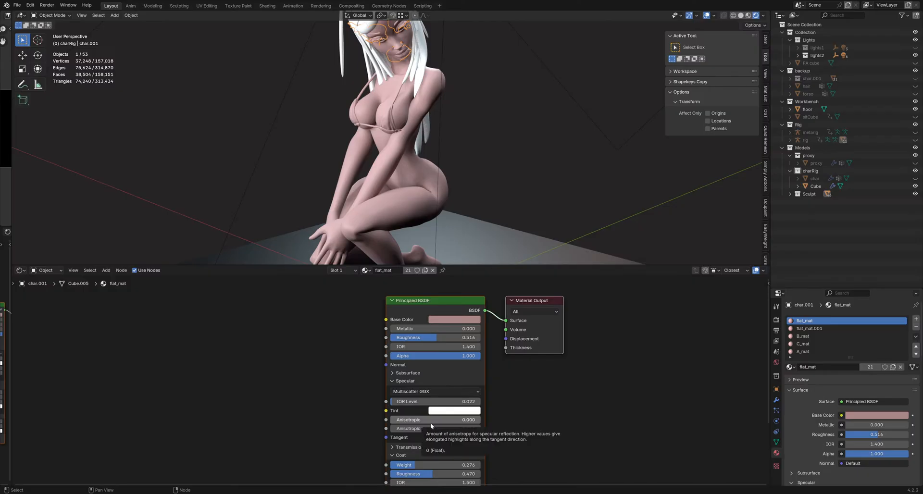
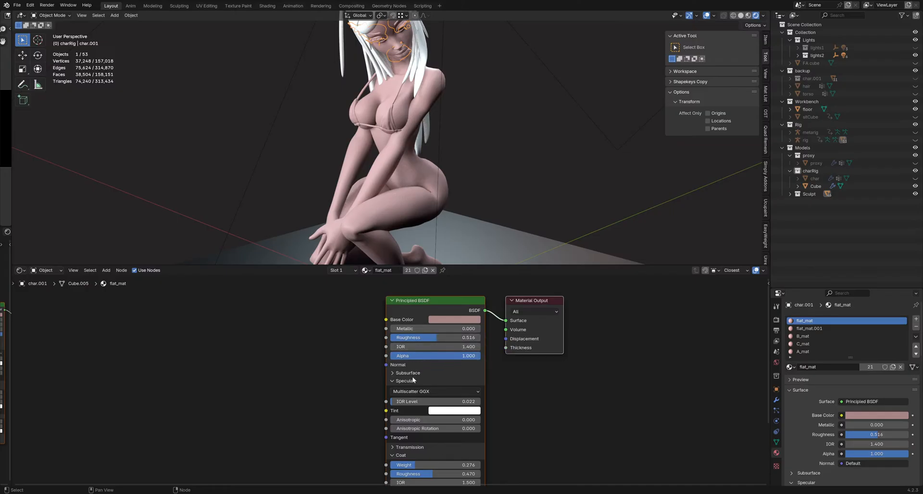
{"action": "left_click_drag", "start_coordinate": [418, 401], "coordinate": [452, 401]}
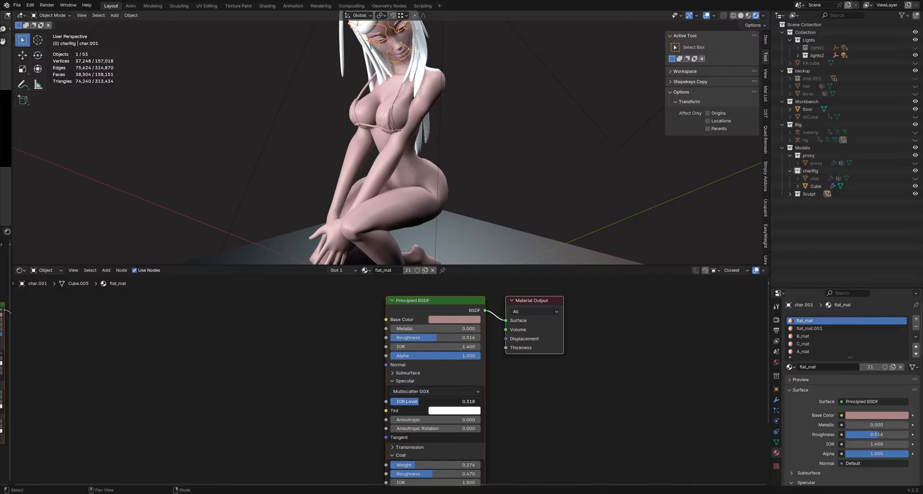
{"action": "left_click", "coordinate": [419, 382]}
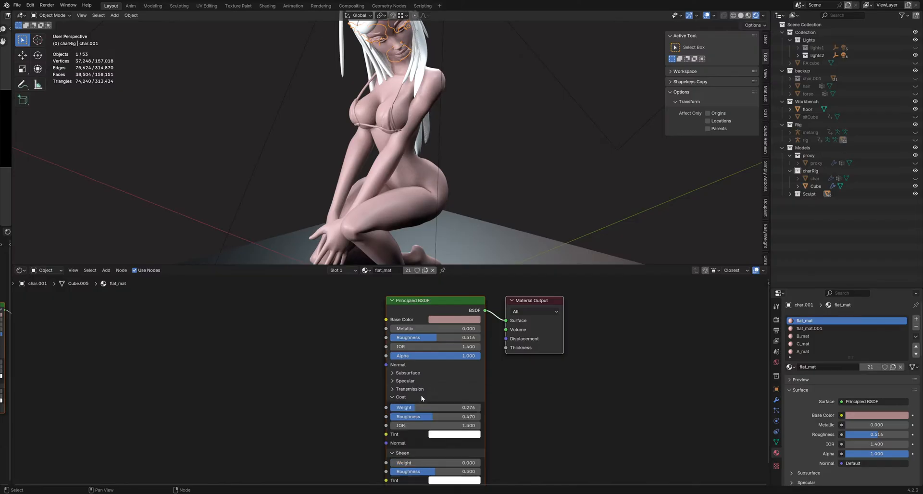
{"action": "mouse_move", "coordinate": [423, 407]}
{"action": "left_mouse_down"}
{"action": "mouse_move", "coordinate": [474, 407]}
{"action": "mouse_move", "coordinate": [404, 407]}
{"action": "mouse_move", "coordinate": [454, 408]}
{"action": "mouse_move", "coordinate": [417, 403]}
{"action": "left_mouse_up"}
Step: Change flat_mat's base color to a darker, less saturated greyish pink
{"action": "left_click", "coordinate": [477, 321]}
{"action": "mouse_move", "coordinate": [515, 218]}
{"action": "left_mouse_down"}
{"action": "mouse_move", "coordinate": [511, 232]}
{"action": "mouse_move", "coordinate": [468, 234]}
{"action": "left_mouse_up"}
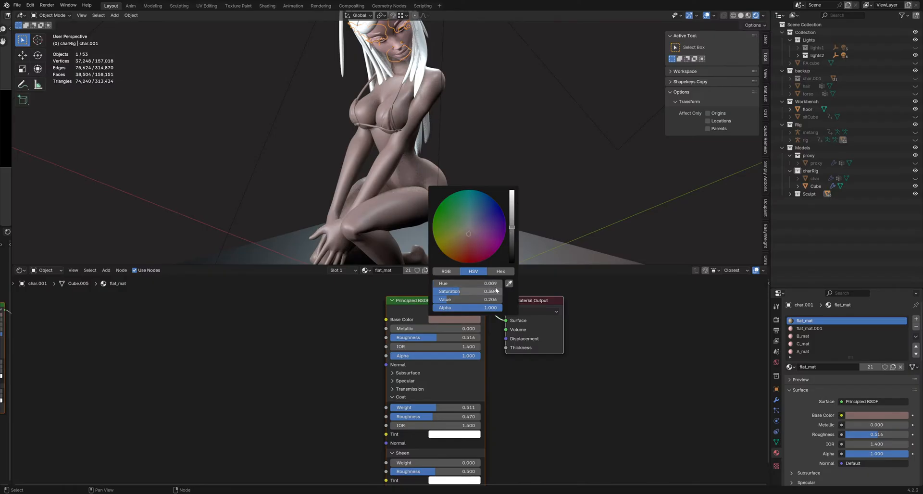
{"action": "mouse_move", "coordinate": [460, 290]}
{"action": "left_mouse_down"}
{"action": "mouse_move", "coordinate": [476, 284]}
{"action": "mouse_move", "coordinate": [451, 284]}
{"action": "left_mouse_up"}
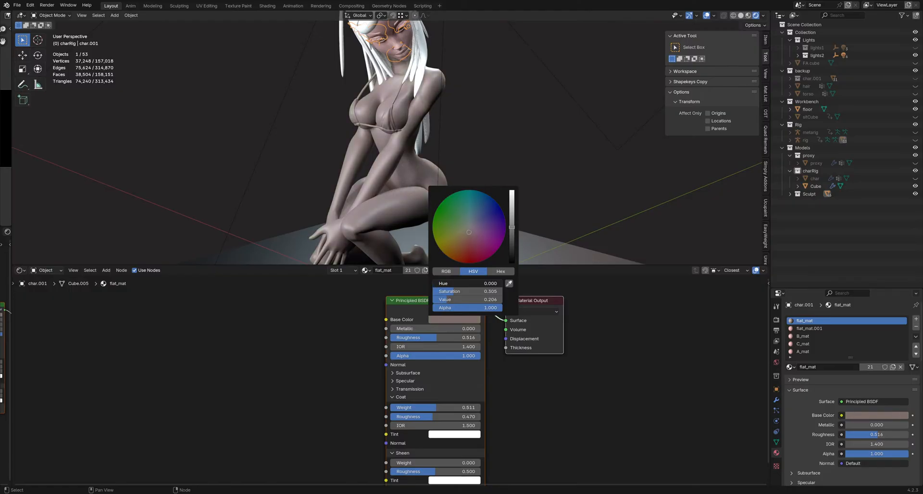
{"action": "left_click_drag", "start_coordinate": [512, 227], "coordinate": [512, 204]}
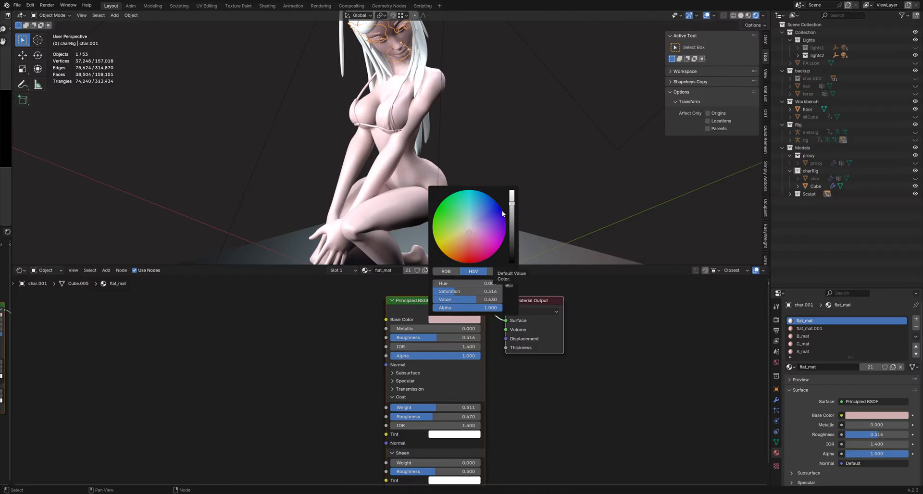
{"action": "left_click_drag", "start_coordinate": [511, 214], "coordinate": [511, 221]}
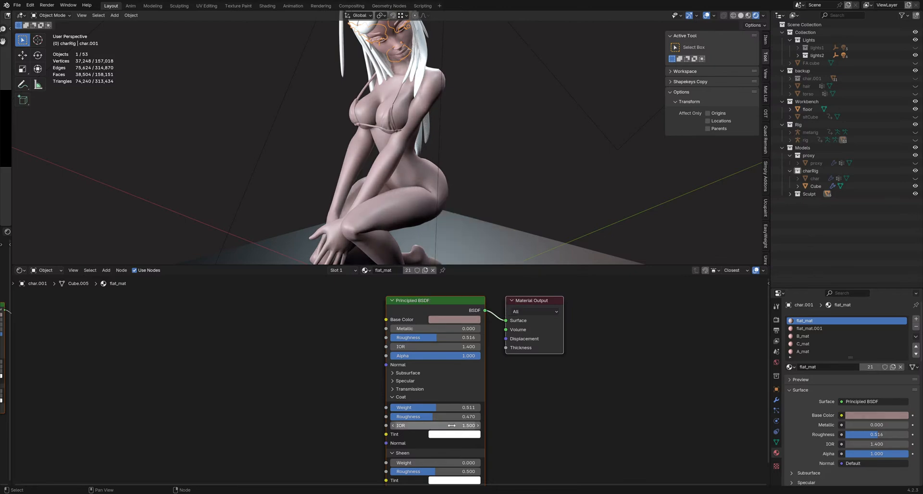
Step: Set flat_mat's Sheen Weight to 0.427 and its Sheen Roughness to 0.126
{"action": "scroll", "coordinate": [414, 444], "scroll_direction": "down", "scroll_amount": 2}
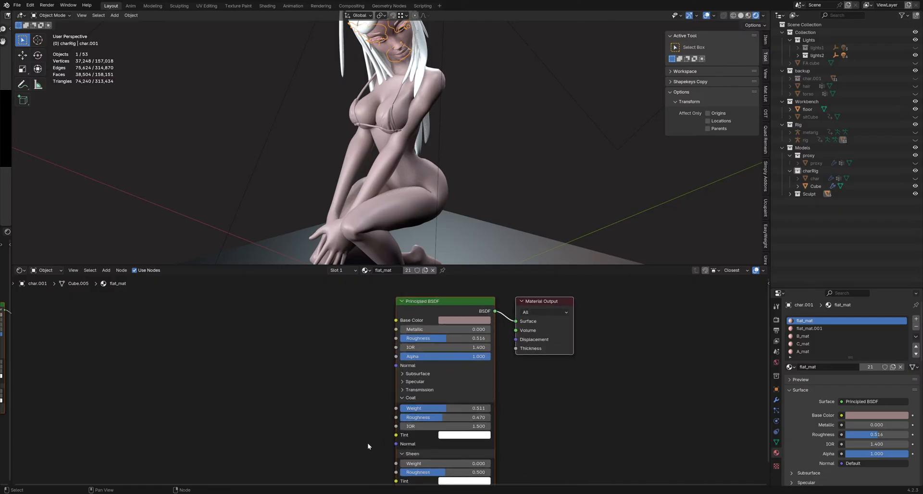
{"action": "left_click_drag", "start_coordinate": [421, 465], "coordinate": [445, 462]}
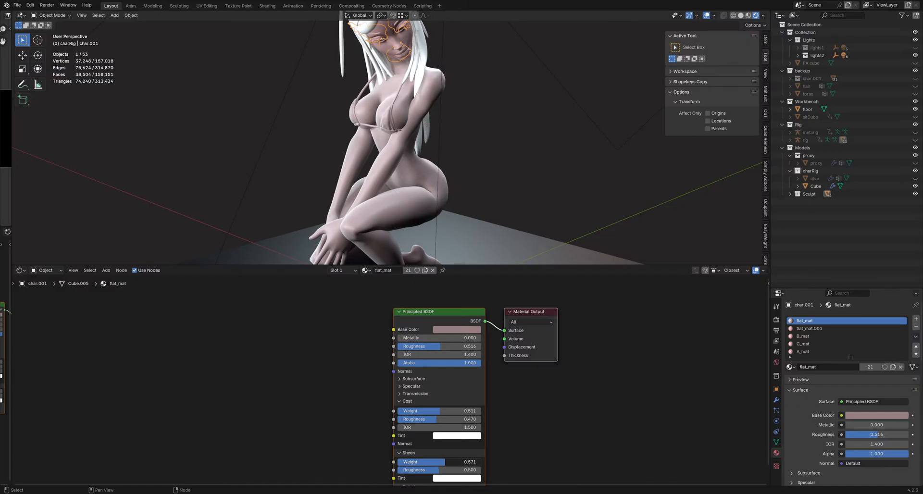
{"action": "left_click_drag", "start_coordinate": [444, 462], "coordinate": [440, 462]}
{"action": "scroll", "coordinate": [351, 421], "scroll_direction": "down", "scroll_amount": 1}
{"action": "scroll", "coordinate": [353, 420], "scroll_direction": "up", "scroll_amount": 2}
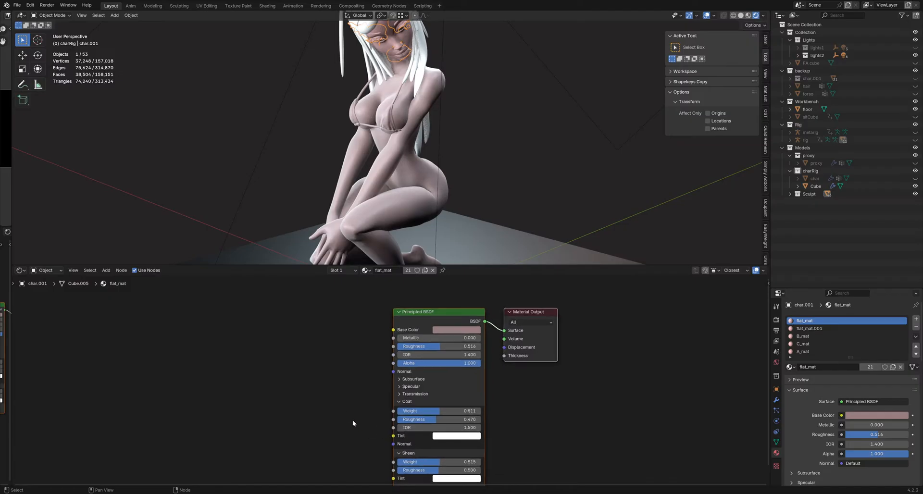
{"action": "middle_click_drag", "start_coordinate": [353, 418], "coordinate": [331, 325]}
{"action": "scroll", "coordinate": [354, 360], "scroll_direction": "up", "scroll_amount": 2}
{"action": "mouse_move", "coordinate": [433, 386]}
{"action": "left_mouse_down"}
{"action": "mouse_move", "coordinate": [382, 376]}
{"action": "mouse_move", "coordinate": [487, 376]}
{"action": "mouse_move", "coordinate": [427, 375]}
{"action": "left_mouse_up"}
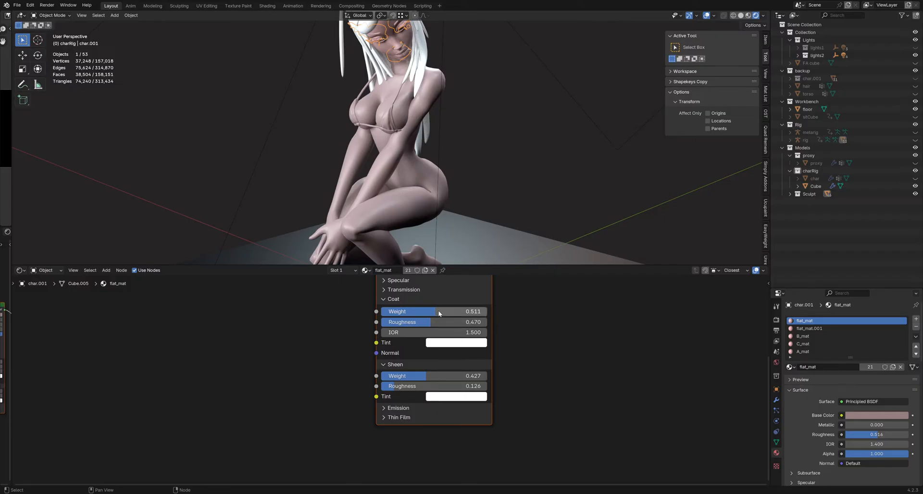
Step: Set flat_mat's Coat Weight to 0.196 and Coat Roughness to 0.328
{"action": "left_click_drag", "start_coordinate": [439, 321], "coordinate": [414, 322]}
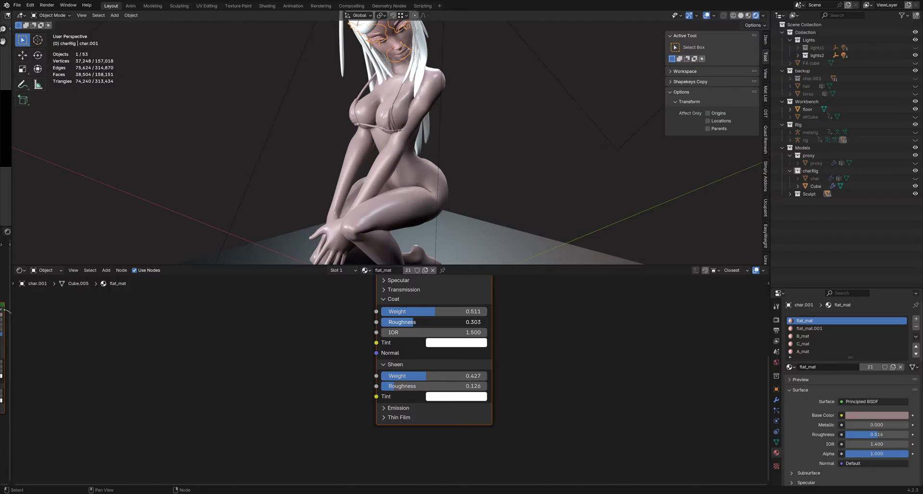
{"action": "mouse_move", "coordinate": [413, 322]}
{"action": "left_mouse_down"}
{"action": "mouse_move", "coordinate": [461, 312]}
{"action": "mouse_move", "coordinate": [402, 312]}
{"action": "mouse_move", "coordinate": [416, 322]}
{"action": "mouse_move", "coordinate": [393, 312]}
{"action": "mouse_move", "coordinate": [402, 311]}
{"action": "left_mouse_up"}
{"action": "left_click_drag", "start_coordinate": [419, 322], "coordinate": [416, 322]}
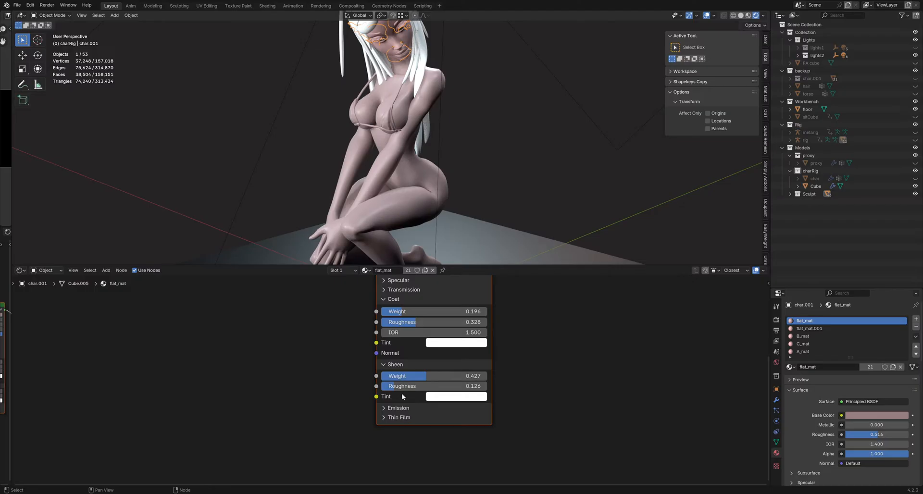
Step: Switch flat_mat's subsurface method to Random Walk (Skin), try a weight of 0.158, lower it again, and collapse the Subsurface settings
{"action": "scroll", "coordinate": [337, 364], "scroll_direction": "up", "scroll_amount": 1}
{"action": "scroll", "coordinate": [338, 362], "scroll_direction": "down", "scroll_amount": 1}
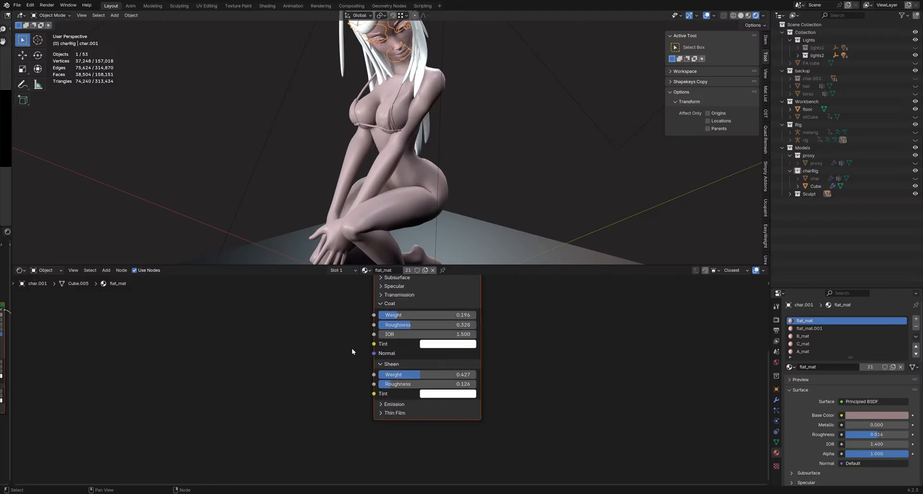
{"action": "middle_click_drag", "start_coordinate": [352, 349], "coordinate": [356, 402]}
{"action": "left_click", "coordinate": [401, 331]}
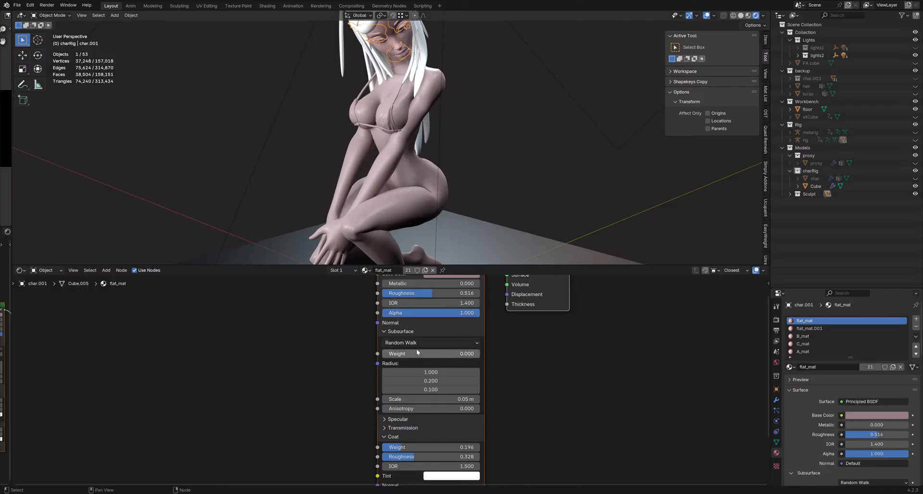
{"action": "left_click_drag", "start_coordinate": [417, 354], "coordinate": [429, 353]}
{"action": "left_click", "coordinate": [424, 343]}
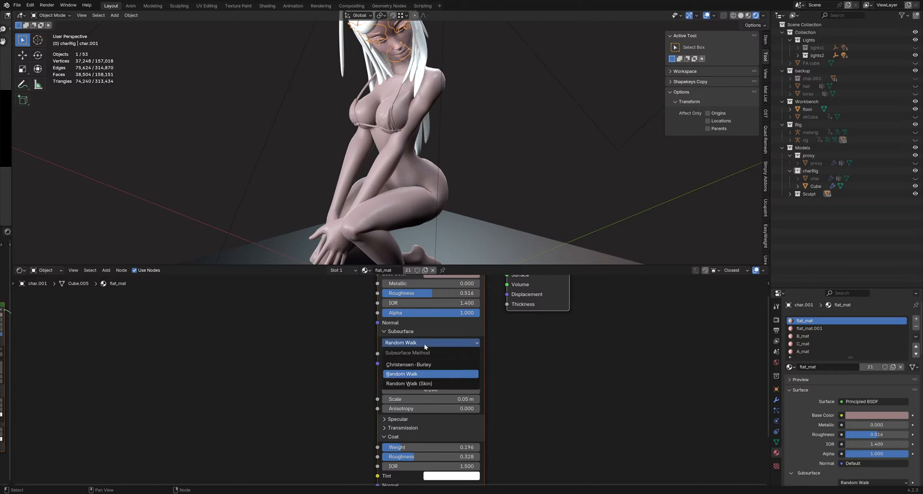
{"action": "left_click", "coordinate": [414, 385]}
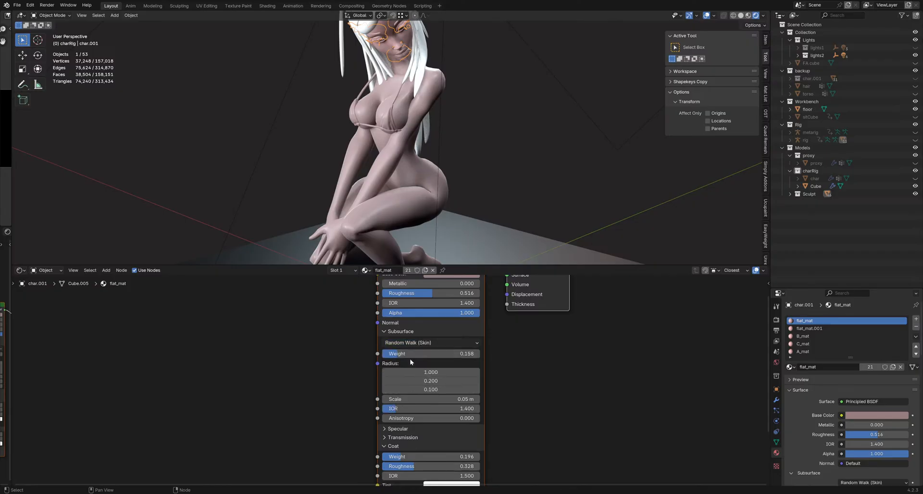
{"action": "left_click_drag", "start_coordinate": [406, 353], "coordinate": [383, 354]}
{"action": "left_click", "coordinate": [407, 332]}
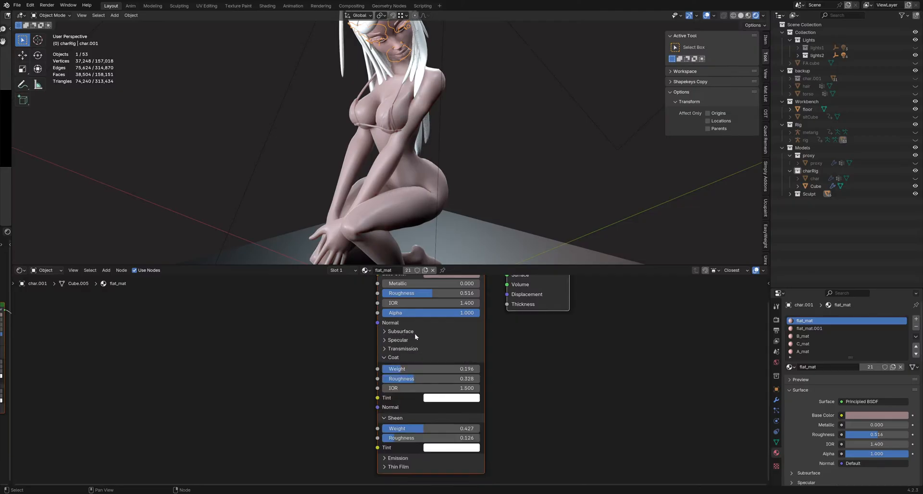
{"action": "left_click", "coordinate": [414, 331]}
{"action": "left_click", "coordinate": [417, 332]}
Step: Set flat_mat's Roughness to 0.513 and Metallic to 0.028, and save the file
{"action": "middle_click_drag", "start_coordinate": [336, 339], "coordinate": [331, 383]}
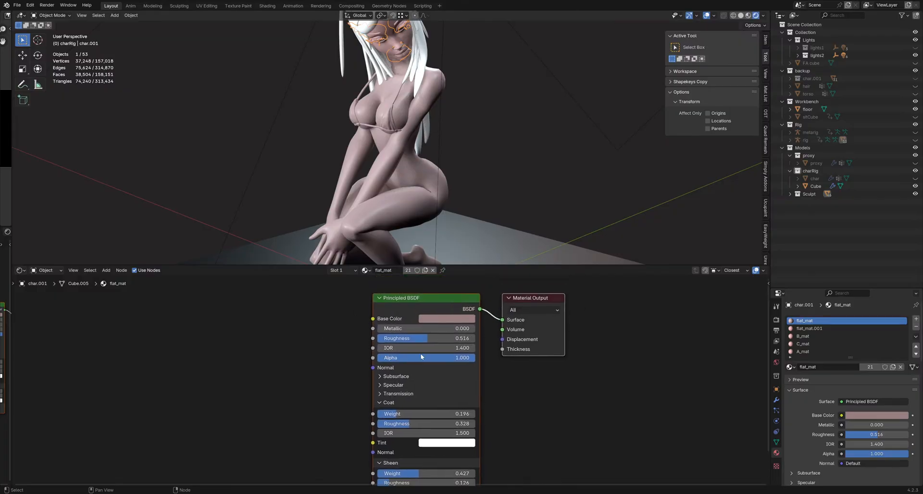
{"action": "left_click_drag", "start_coordinate": [427, 338], "coordinate": [412, 328]}
{"action": "mouse_move", "coordinate": [446, 318]}
{"action": "left_click", "coordinate": [17, 5]}
{"action": "left_click", "coordinate": [27, 55]}
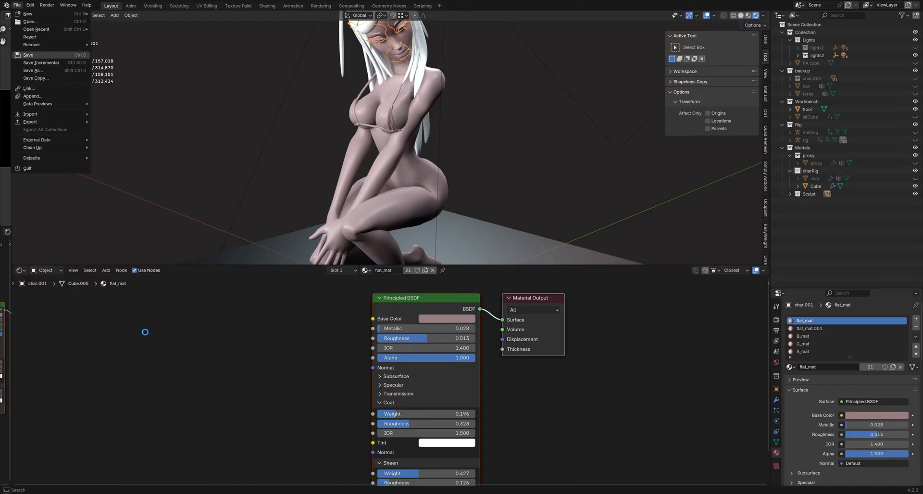
Step: Switch the shader nodes to the World and examine how cloudy_cliffside_road and the plain Background feed the Mix Shader
{"action": "left_click", "coordinate": [45, 270]}
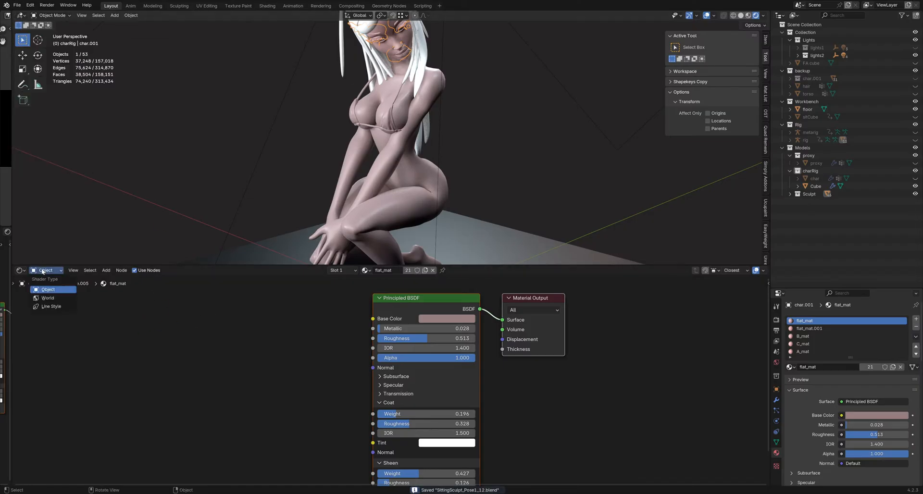
{"action": "left_click", "coordinate": [46, 298]}
{"action": "middle_click_drag", "start_coordinate": [285, 396], "coordinate": [280, 426]}
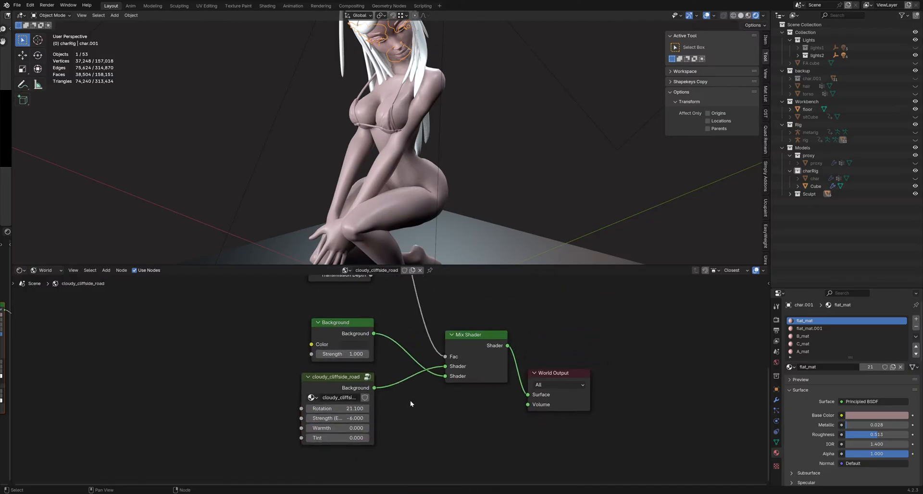
{"action": "middle_click_drag", "start_coordinate": [411, 400], "coordinate": [413, 305]}
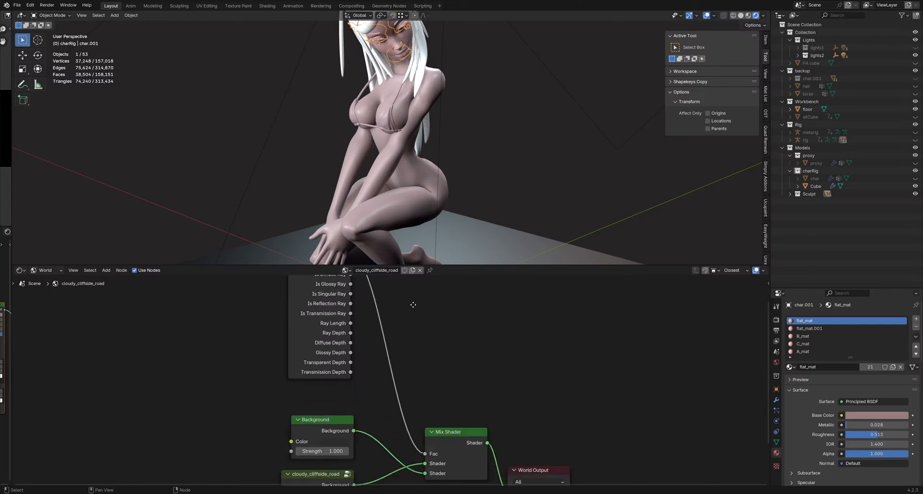
{"action": "middle_click_drag", "start_coordinate": [447, 373], "coordinate": [437, 357]}
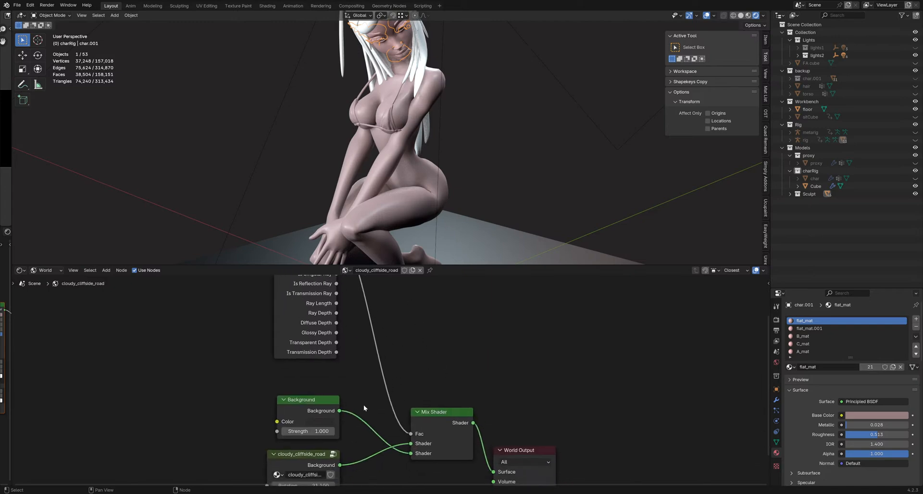
{"action": "middle_click_drag", "start_coordinate": [367, 465], "coordinate": [333, 368]}
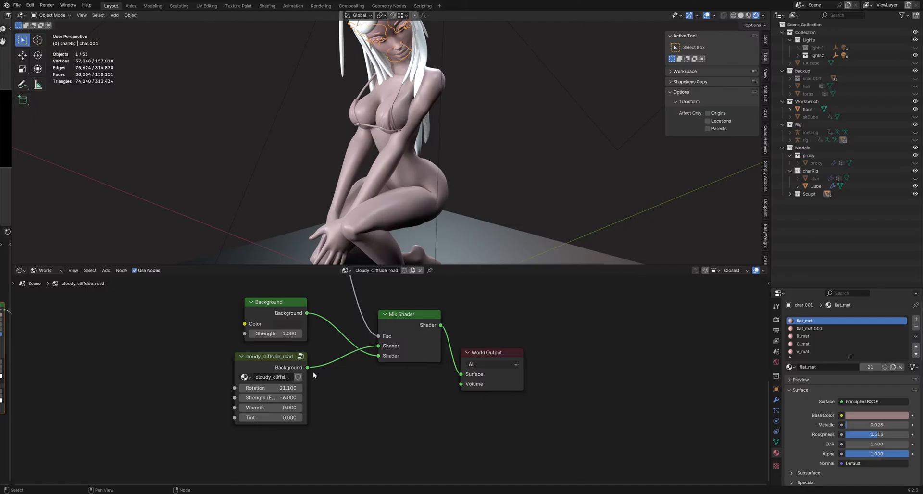
Step: Link cloudy_cliffside_road's Background output directly to the World Output's Surface, bypassing the Mix Shader
{"action": "left_click_drag", "start_coordinate": [307, 367], "coordinate": [460, 374]}
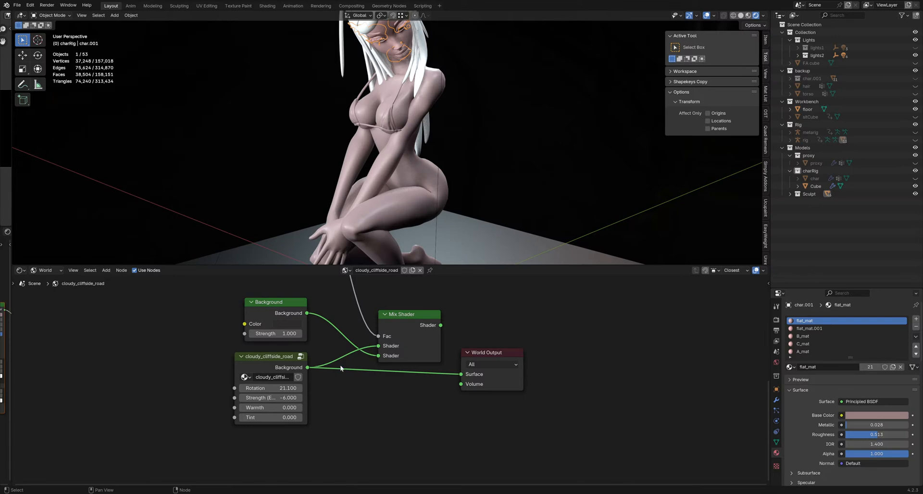
{"action": "middle_click_drag", "start_coordinate": [340, 369], "coordinate": [372, 362]}
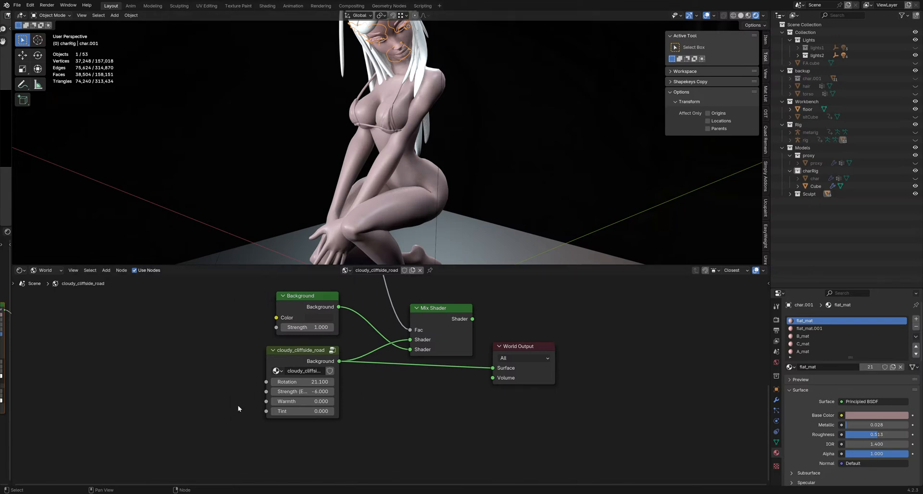
Step: Split the shader node area horizontally and turn the lower half into an Asset Browser
{"action": "right_click", "coordinate": [249, 483]}
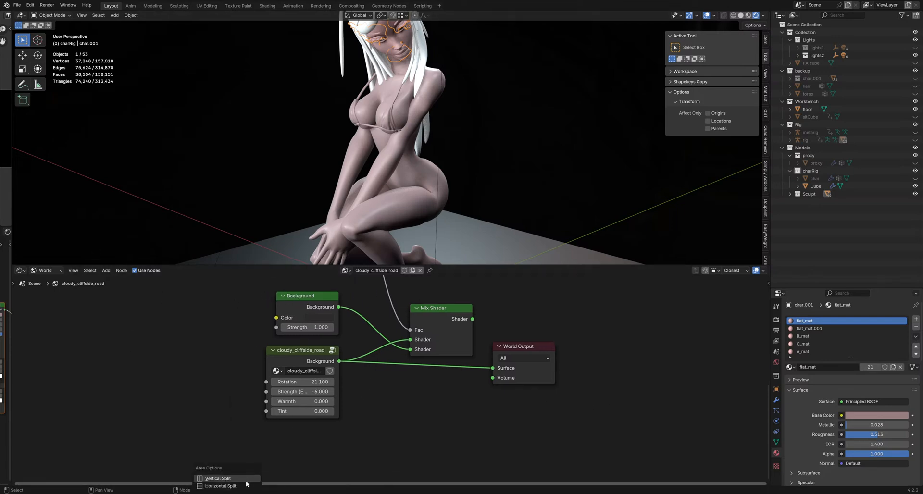
{"action": "left_click", "coordinate": [246, 484]}
{"action": "left_click", "coordinate": [261, 374]}
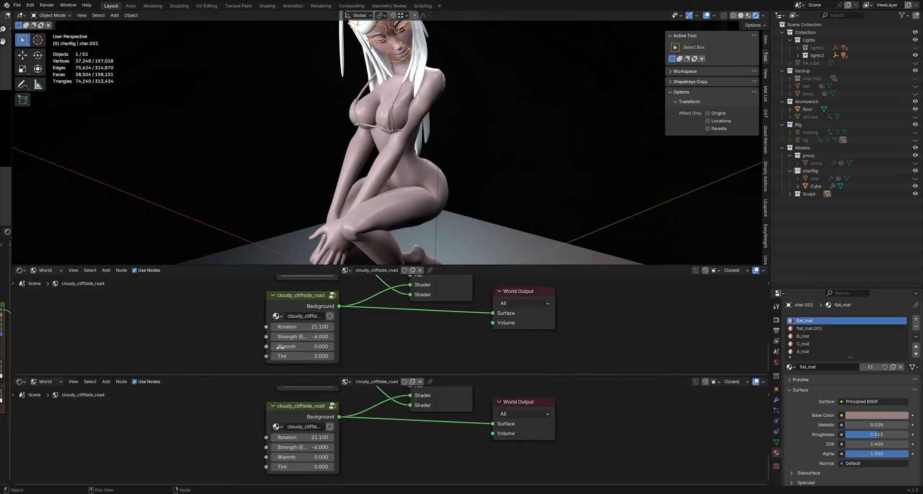
{"action": "left_click", "coordinate": [19, 382]}
{"action": "left_click", "coordinate": [254, 419]}
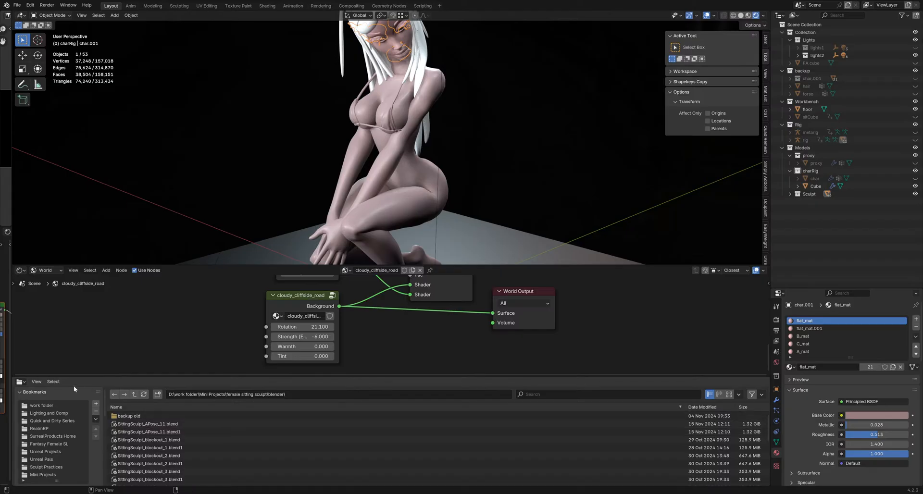
{"action": "left_click", "coordinate": [21, 382]}
{"action": "left_click", "coordinate": [22, 382]}
{"action": "left_click", "coordinate": [22, 382]}
{"action": "left_click", "coordinate": [22, 382]}
{"action": "left_click", "coordinate": [21, 383]}
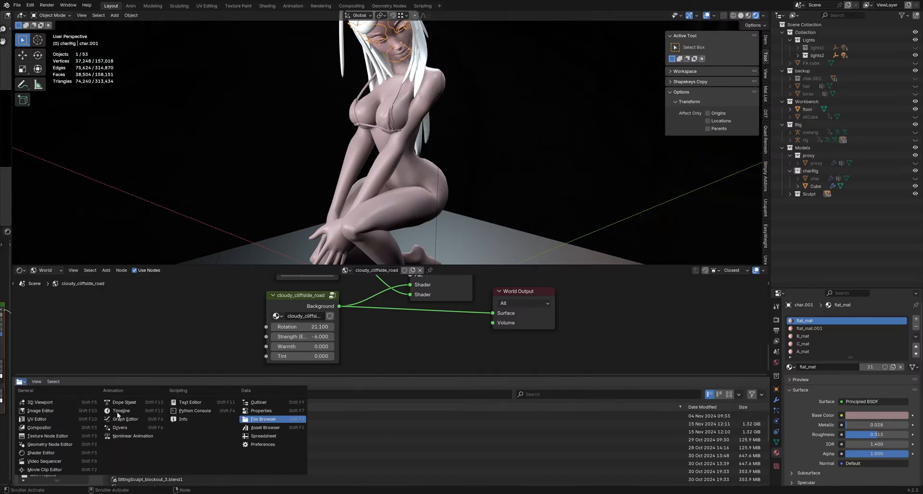
{"action": "left_click", "coordinate": [253, 431]}
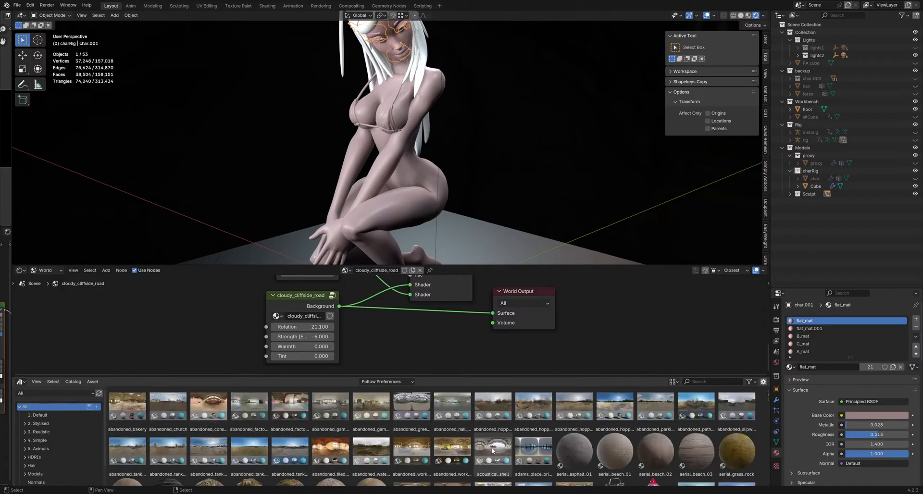
Step: Try acoustical_shell, adams_place_bridge, abandoned_pathway and abandoned_tank_farm_05 from the asset library as the scene's world
{"action": "left_click_drag", "start_coordinate": [492, 451], "coordinate": [243, 244]}
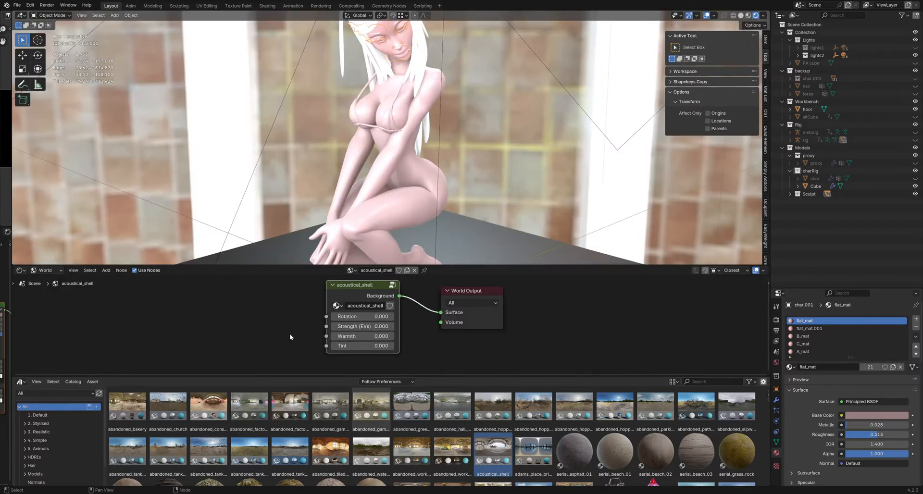
{"action": "scroll", "coordinate": [290, 334], "scroll_direction": "down", "scroll_amount": 2}
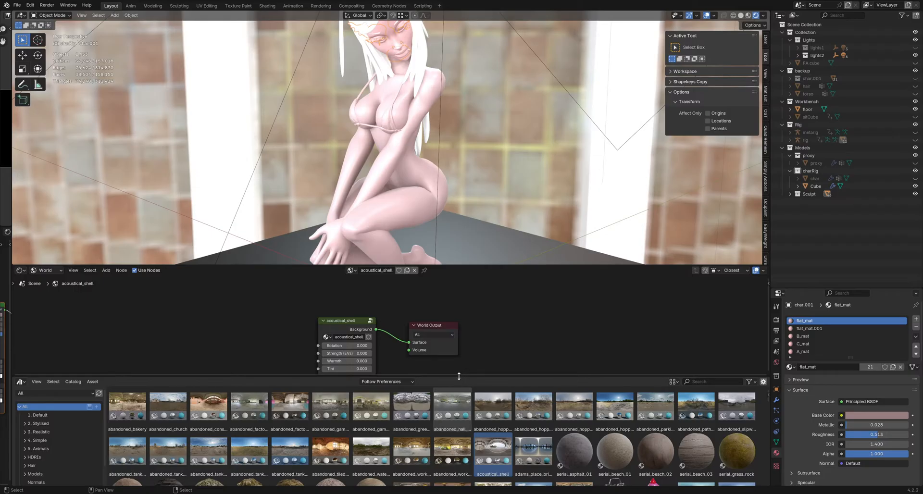
{"action": "left_click_drag", "start_coordinate": [533, 452], "coordinate": [459, 231]}
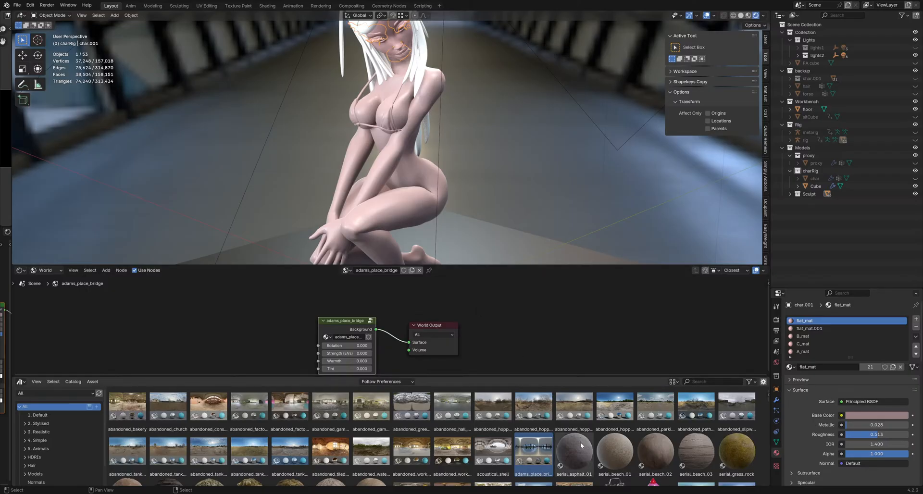
{"action": "left_click_drag", "start_coordinate": [696, 406], "coordinate": [538, 211]}
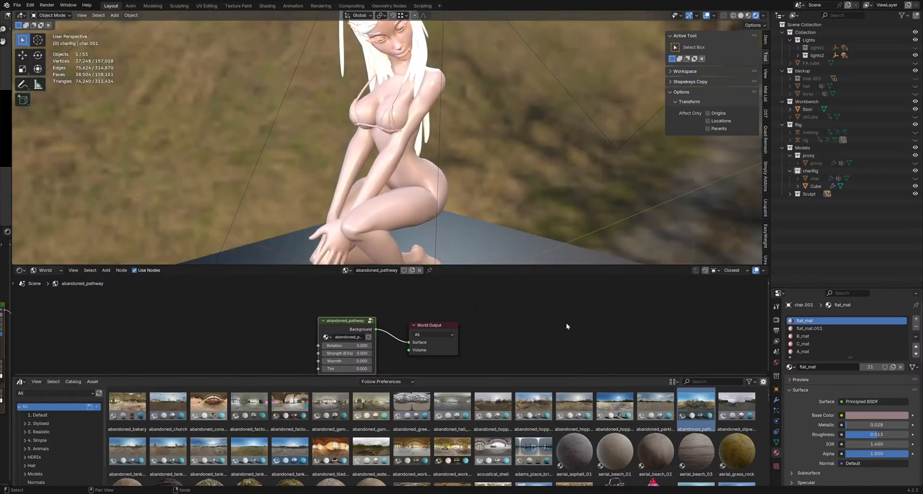
{"action": "left_click", "coordinate": [249, 450]}
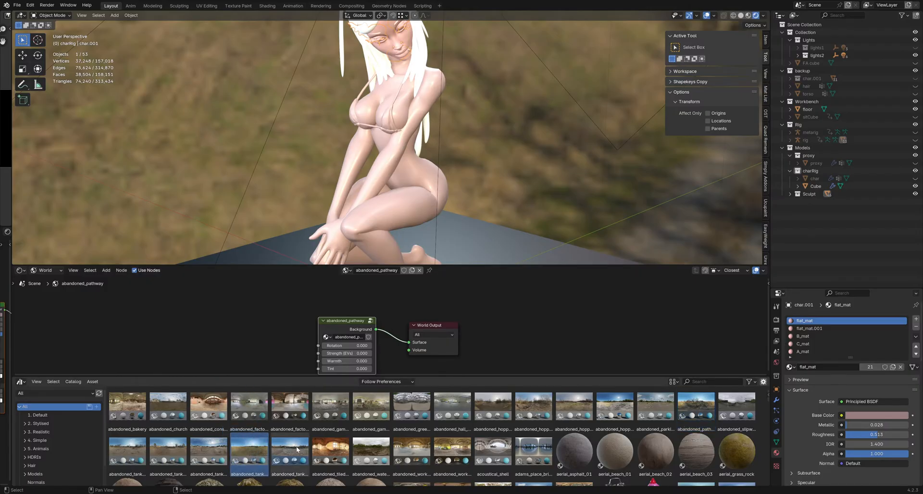
{"action": "left_click_drag", "start_coordinate": [297, 449], "coordinate": [238, 156]}
Step: Browse further through the asset library and try brown_photostudio_07 as the scene's world
{"action": "scroll", "coordinate": [182, 435], "scroll_direction": "down", "scroll_amount": 3}
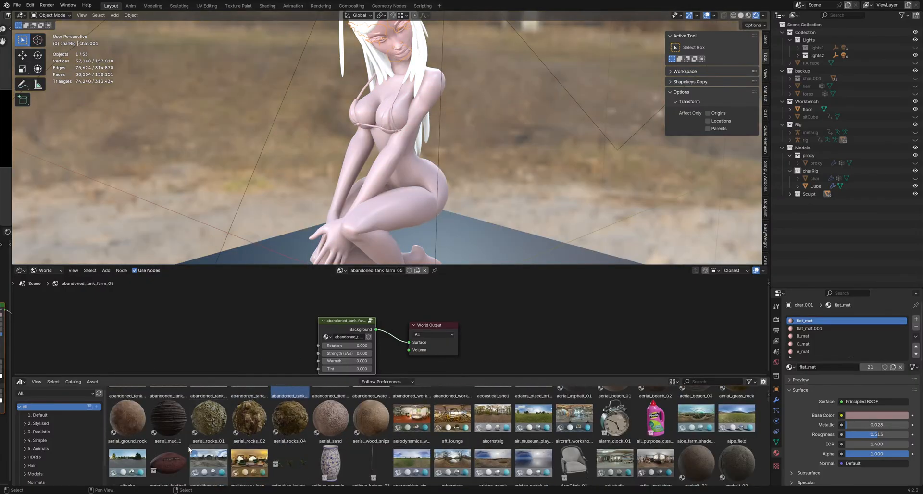
{"action": "scroll", "coordinate": [186, 450], "scroll_direction": "down", "scroll_amount": 5}
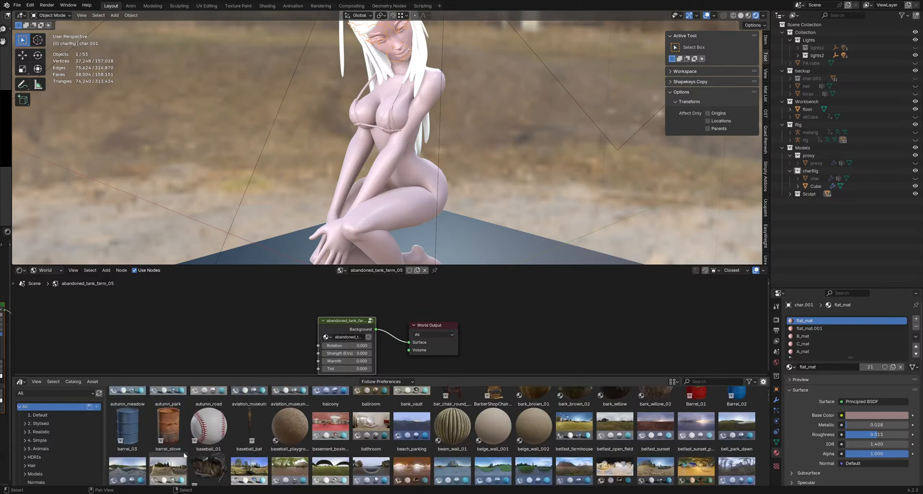
{"action": "scroll", "coordinate": [202, 462], "scroll_direction": "down", "scroll_amount": 4}
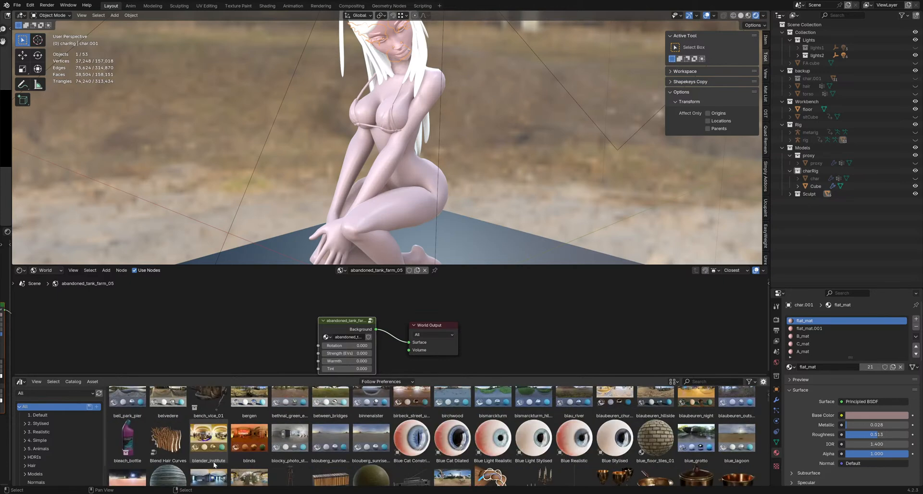
{"action": "scroll", "coordinate": [215, 465], "scroll_direction": "down", "scroll_amount": 1}
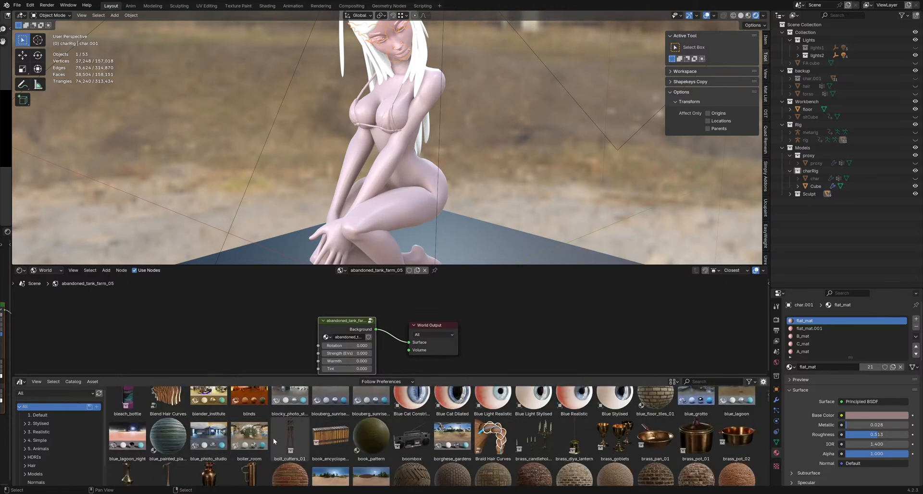
{"action": "scroll", "coordinate": [279, 437], "scroll_direction": "down", "scroll_amount": 1}
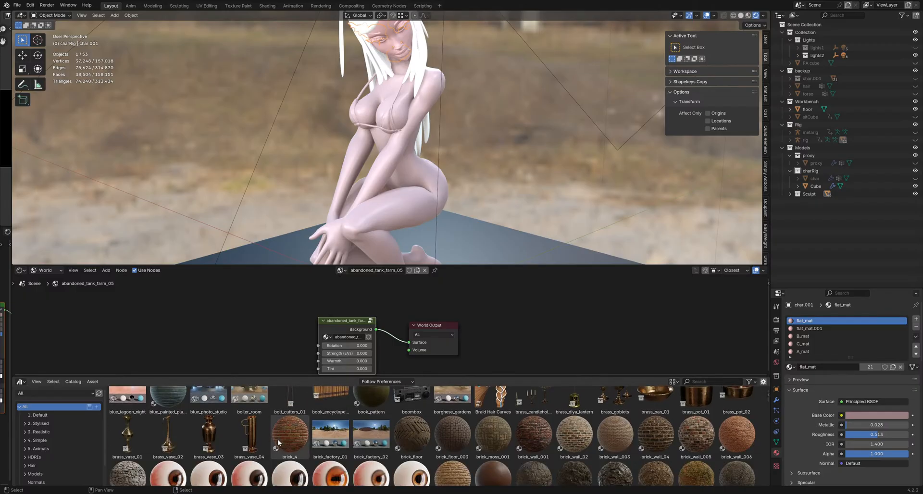
{"action": "scroll", "coordinate": [258, 437], "scroll_direction": "down", "scroll_amount": 1}
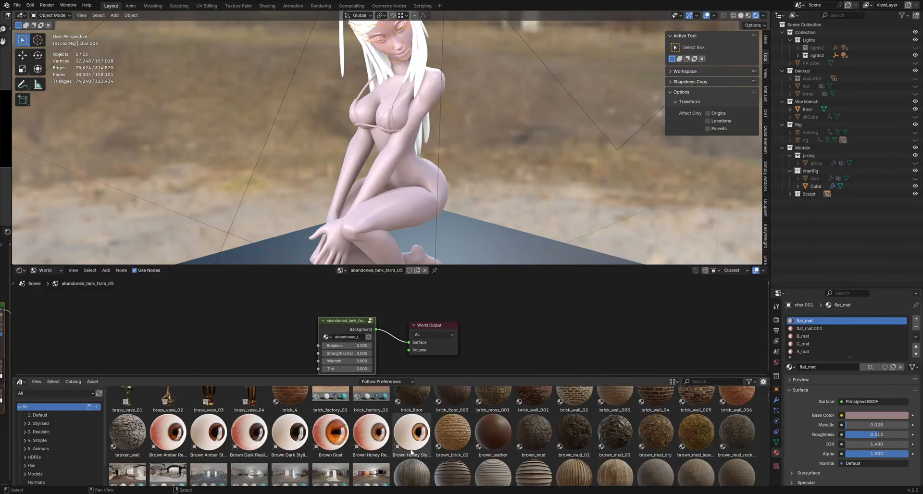
{"action": "scroll", "coordinate": [269, 435], "scroll_direction": "down", "scroll_amount": 2}
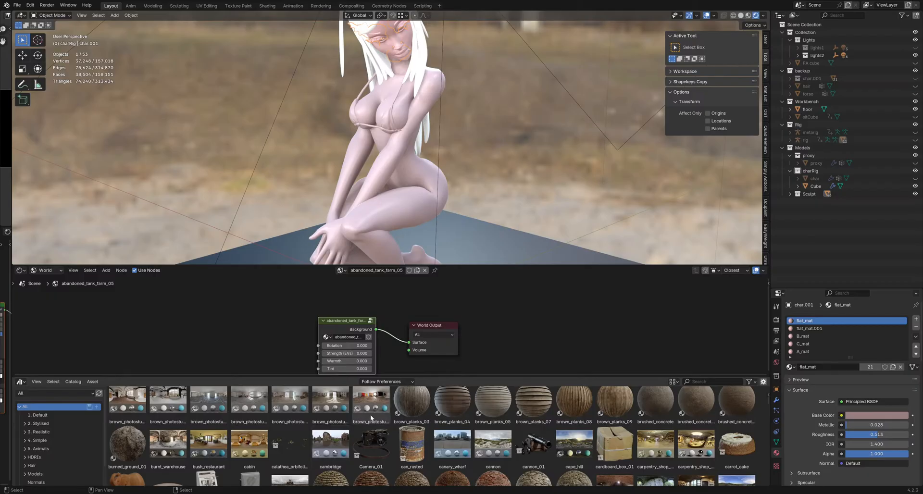
{"action": "left_click_drag", "start_coordinate": [371, 400], "coordinate": [197, 192]}
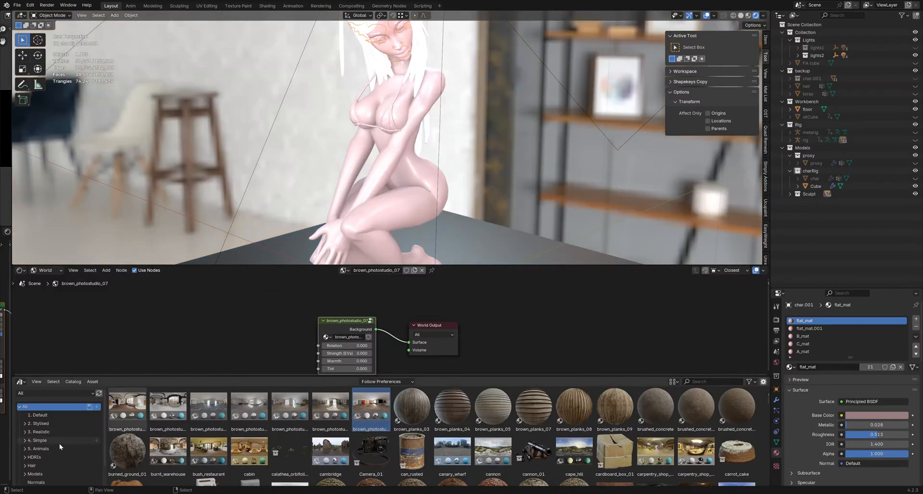
Step: Limit the asset library to the HDRIs catalog, try flower_road as the world, and check it around the character
{"action": "left_click", "coordinate": [48, 457]}
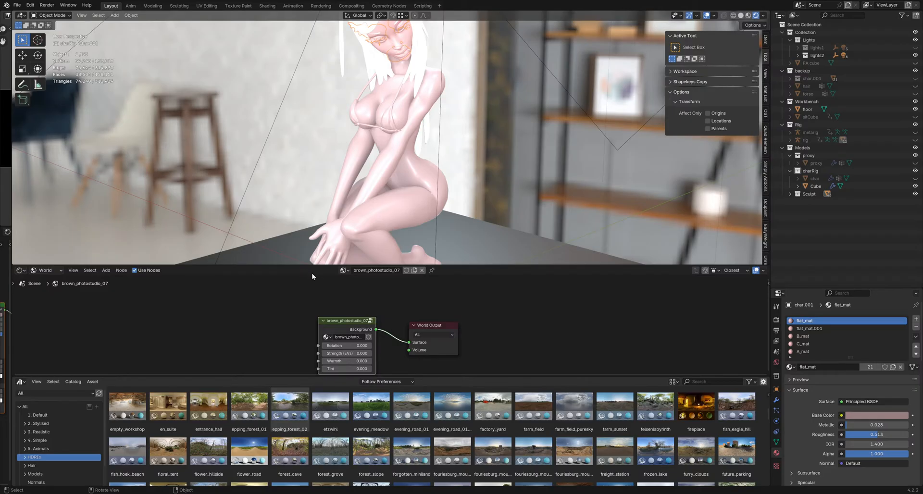
{"action": "middle_click_drag", "start_coordinate": [399, 160], "coordinate": [289, 381]}
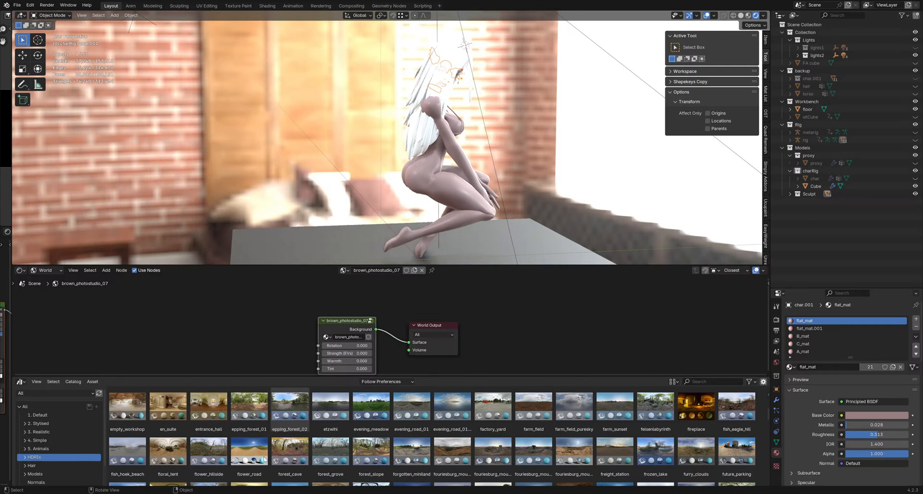
{"action": "left_click_drag", "start_coordinate": [264, 460], "coordinate": [315, 215]}
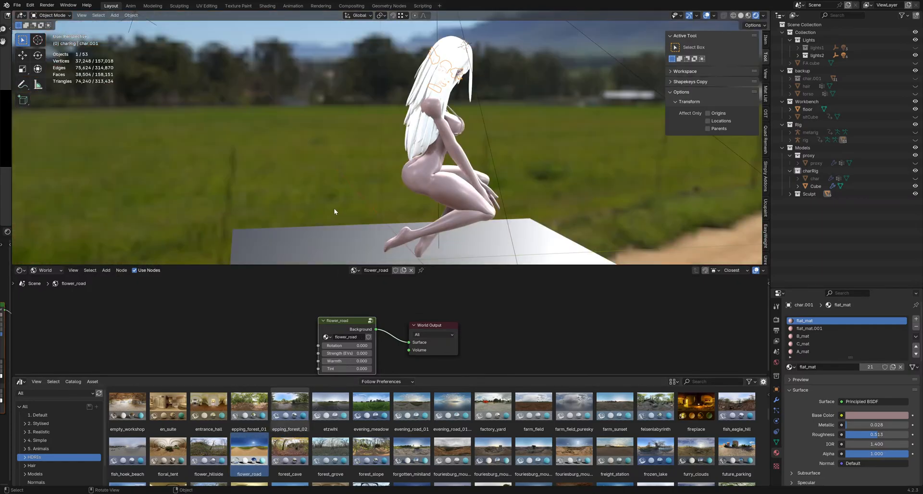
{"action": "mouse_move", "coordinate": [335, 212]}
{"action": "middle_mouse_down"}
{"action": "mouse_move", "coordinate": [248, 212]}
{"action": "mouse_move", "coordinate": [317, 210]}
{"action": "middle_mouse_up"}
{"action": "middle_click_drag", "start_coordinate": [343, 210], "coordinate": [308, 212]}
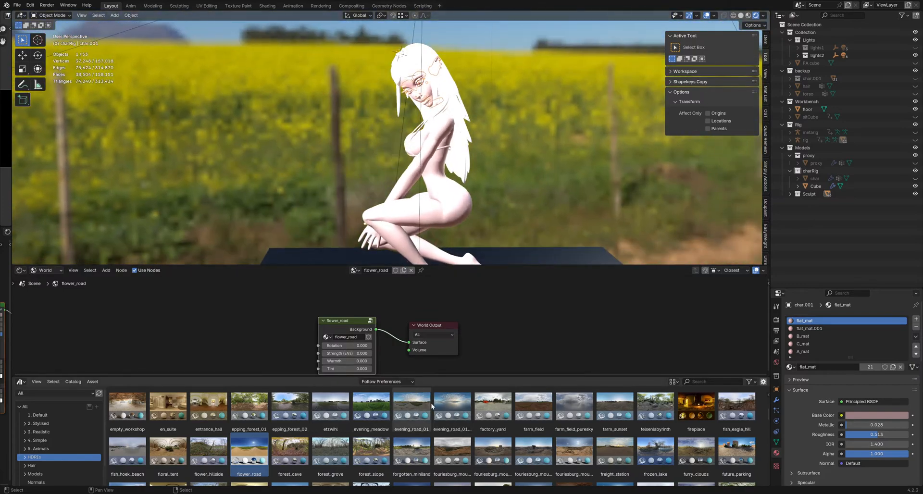
Step: Try the evening_road_01_puresky and fireplace HDRIs as the world around the character
{"action": "left_click_drag", "start_coordinate": [452, 406], "coordinate": [353, 282]}
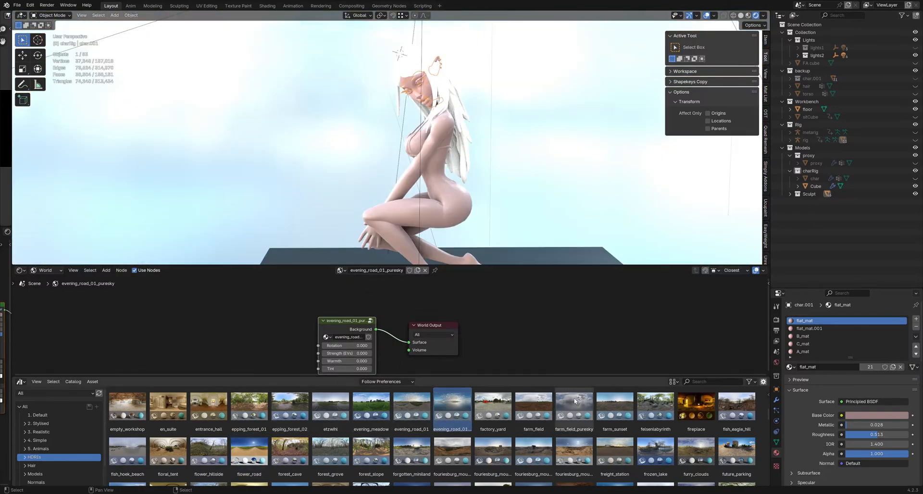
{"action": "left_click_drag", "start_coordinate": [696, 406], "coordinate": [296, 149]}
{"action": "middle_click_drag", "start_coordinate": [297, 153], "coordinate": [376, 169]}
Step: Apply the floral_tent HDRI as the scene's world and check it around the character
{"action": "scroll", "coordinate": [172, 434], "scroll_direction": "down", "scroll_amount": 2}
{"action": "left_click_drag", "start_coordinate": [173, 434], "coordinate": [278, 205]}
{"action": "middle_click_drag", "start_coordinate": [278, 205], "coordinate": [365, 207]}
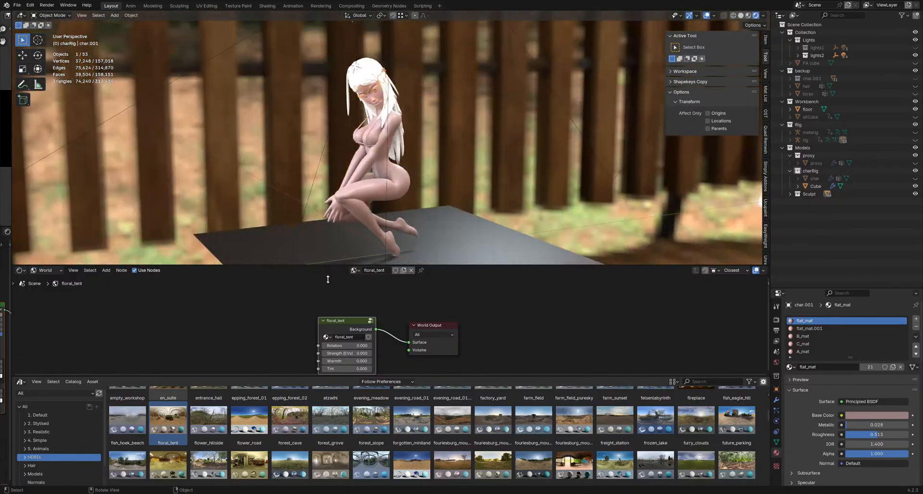
Step: Shrink the Asset Browser to enlarge the node area, and add a Background node above the floral_tent node
{"action": "left_click_drag", "start_coordinate": [265, 377], "coordinate": [265, 475]}
{"action": "middle_click_drag", "start_coordinate": [347, 332], "coordinate": [337, 358]}
{"action": "key", "text": "shift+a"}
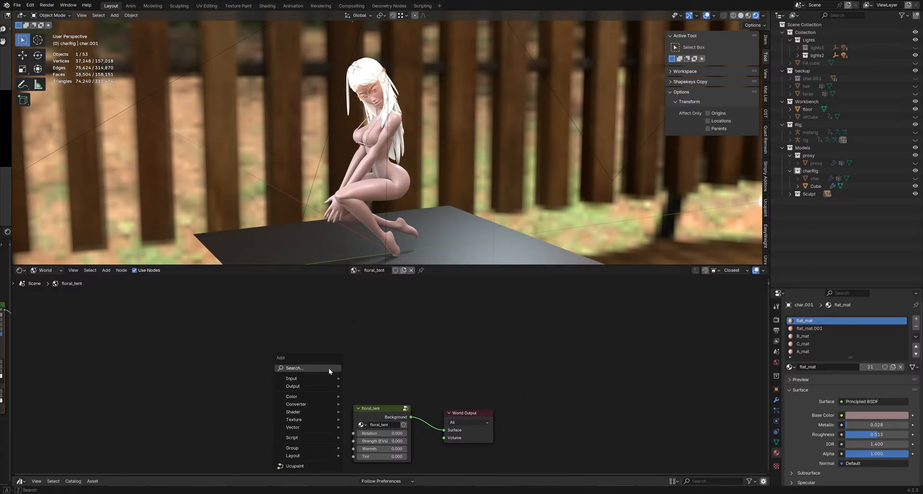
{"action": "left_click", "coordinate": [298, 378]}
{"action": "left_click", "coordinate": [359, 406]}
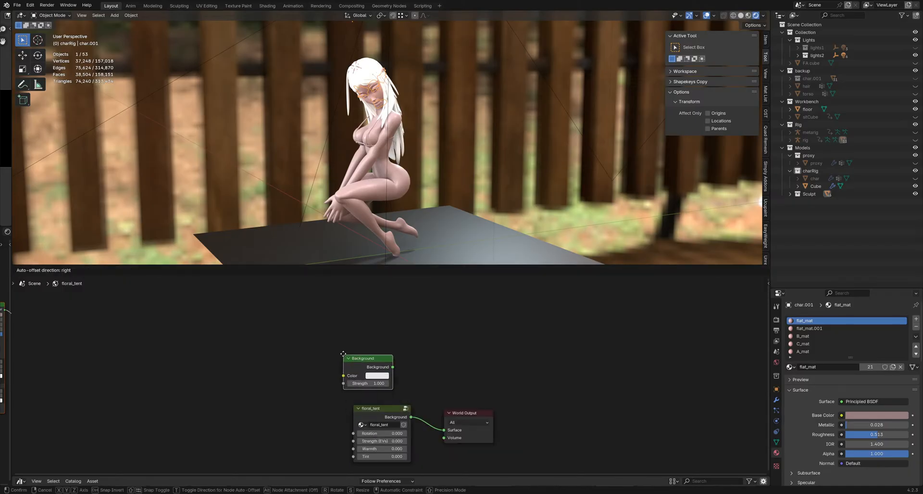
{"action": "left_click", "coordinate": [361, 353]}
Step: Connect the new Background node's output to a newly added Mix Shader
{"action": "left_click_drag", "start_coordinate": [376, 350], "coordinate": [432, 338]}
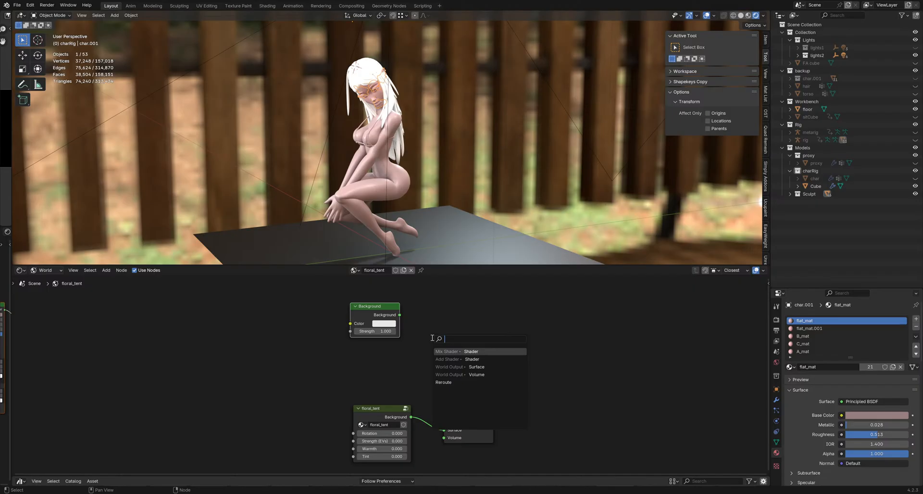
{"action": "key", "text": "Return"}
{"action": "left_click", "coordinate": [432, 338]}
{"action": "middle_click_drag", "start_coordinate": [375, 250], "coordinate": [385, 339]}
{"action": "key", "text": "shift+a"}
{"action": "left_click", "coordinate": [387, 339]}
{"action": "type", "text": "iscam"}
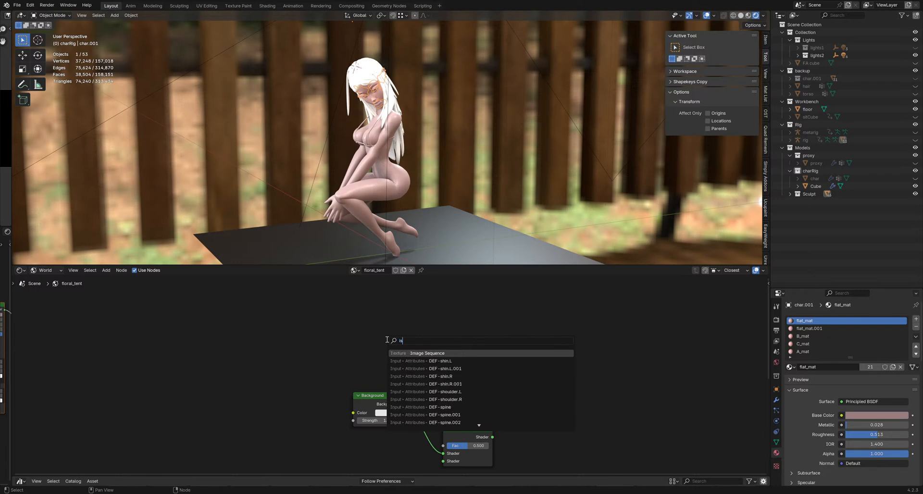
{"action": "key", "text": "BackSpace"}
{"action": "key", "text": "BackSpace"}
{"action": "key", "text": "BackSpace"}
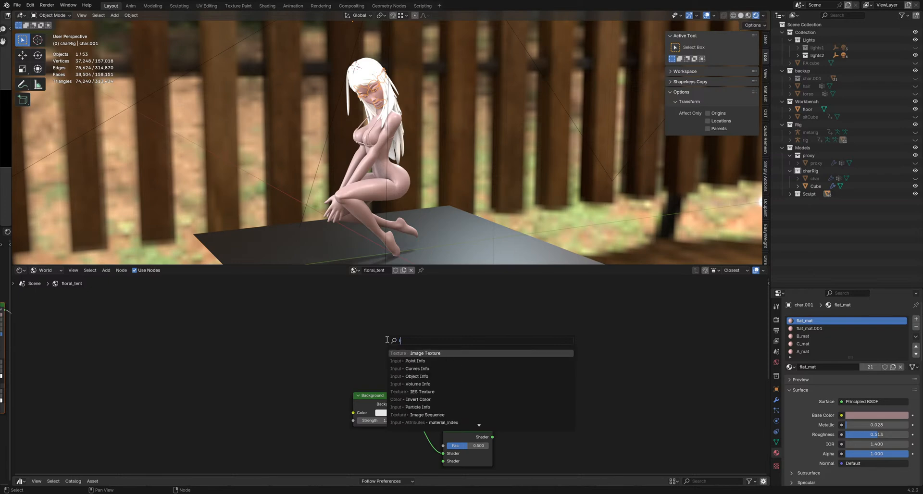
{"action": "key", "text": "BackSpace"}
{"action": "key", "text": "BackSpace"}
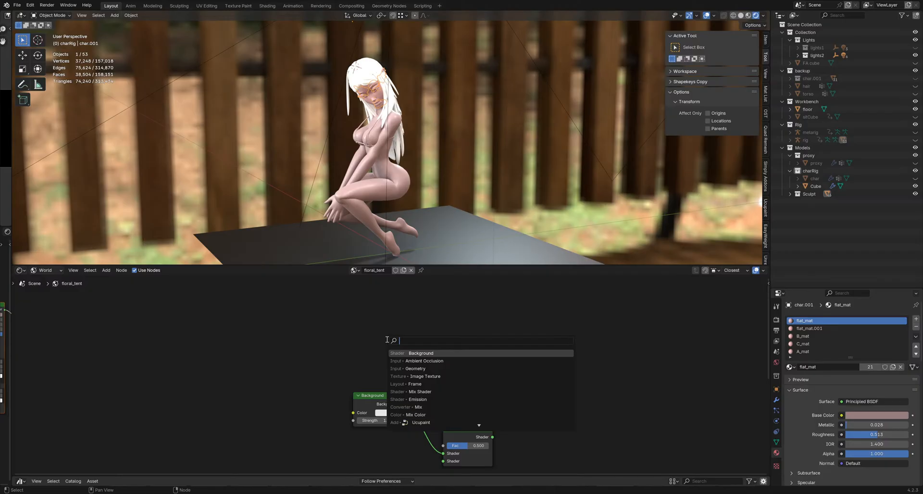
{"action": "type", "text": "camera"}
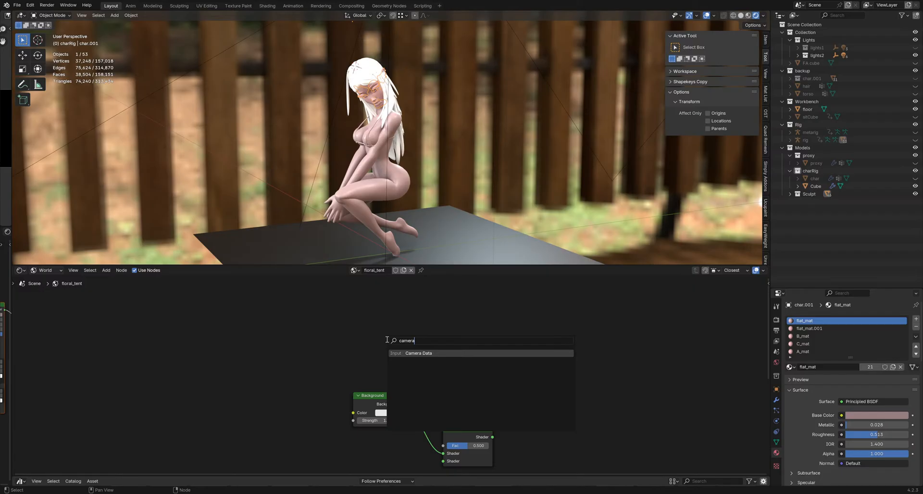
{"action": "left_click", "coordinate": [406, 353]}
{"action": "left_click", "coordinate": [340, 319]}
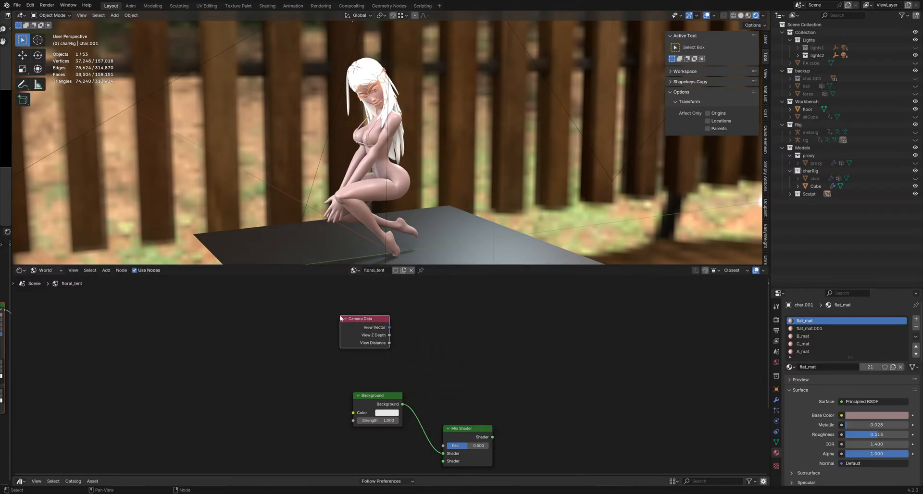
{"action": "key", "text": "x"}
Step: Replace the Camera Data node with a Light Path node and connect its Is Camera Ray output to the Mix Shader's Fac
{"action": "left_click", "coordinate": [106, 270]}
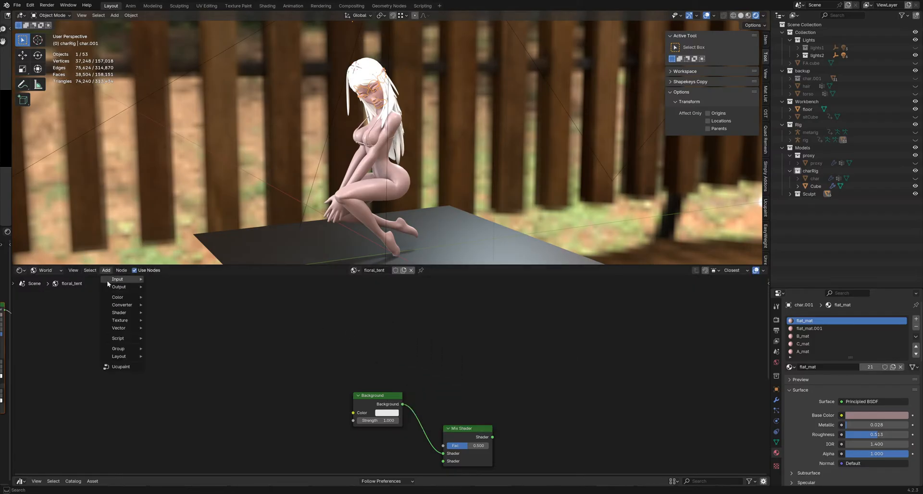
{"action": "mouse_move", "coordinate": [108, 282]}
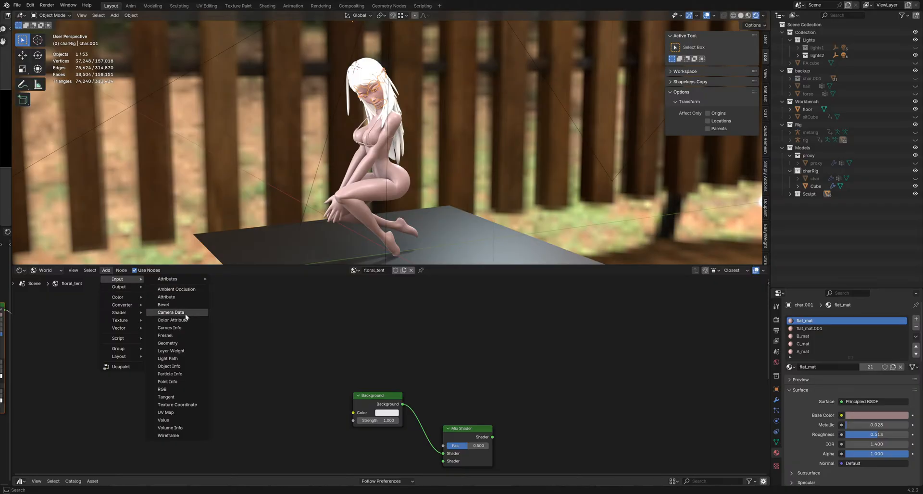
{"action": "left_click", "coordinate": [180, 359]}
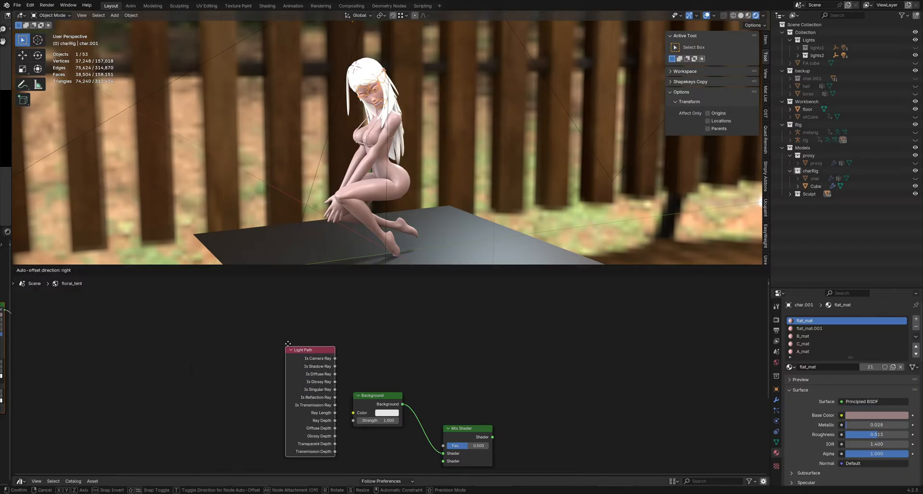
{"action": "left_click", "coordinate": [288, 304]}
{"action": "middle_click_drag", "start_coordinate": [391, 370], "coordinate": [357, 359]}
{"action": "scroll", "coordinate": [390, 406], "scroll_direction": "down", "scroll_amount": 1}
{"action": "left_click_drag", "start_coordinate": [297, 306], "coordinate": [398, 422]}
Step: Move the Background node closer to the floral_tent node and set its color to magenta
{"action": "left_click_drag", "start_coordinate": [345, 377], "coordinate": [337, 415]}
{"action": "middle_click_drag", "start_coordinate": [337, 414], "coordinate": [329, 341]}
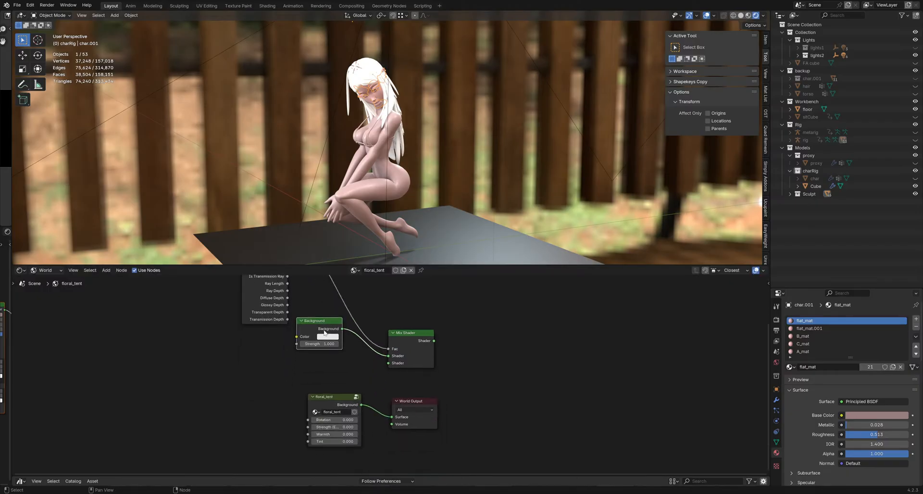
{"action": "left_click", "coordinate": [332, 356]}
{"action": "left_click", "coordinate": [366, 297]}
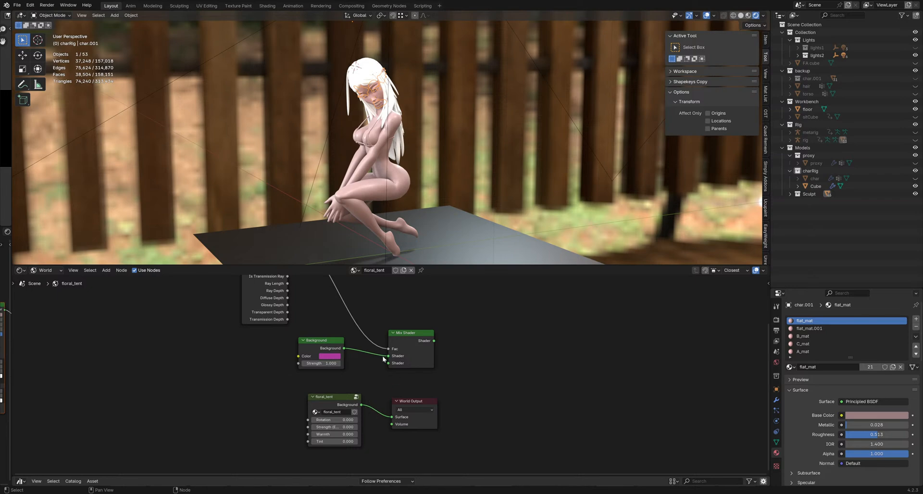
Step: Connect floral_tent to the Mix Shader's second Shader input and the Mix Shader's output to the World Output's Surface
{"action": "left_click_drag", "start_coordinate": [362, 404], "coordinate": [388, 363]}
{"action": "left_click_drag", "start_coordinate": [417, 400], "coordinate": [510, 366]}
{"action": "left_click_drag", "start_coordinate": [433, 340], "coordinate": [485, 383]}
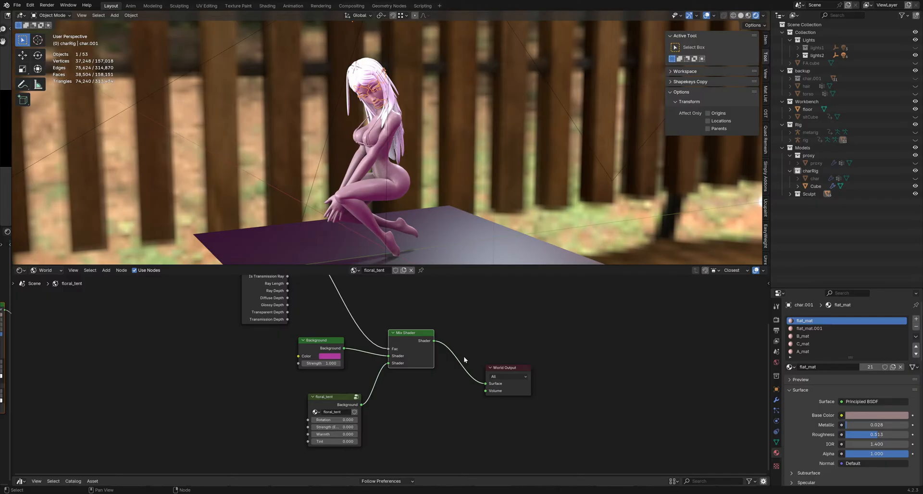
Step: Swap the Mix Shader's inputs so floral_tent feeds the first Shader socket and Background the second
{"action": "mouse_move", "coordinate": [395, 361]}
{"action": "right_mouse_down", "text": "ctrl"}
{"action": "mouse_move", "coordinate": [392, 390]}
{"action": "mouse_move", "coordinate": [346, 349]}
{"action": "right_mouse_up", "text": "ctrl"}
{"action": "left_click_drag", "start_coordinate": [361, 405], "coordinate": [389, 363]}
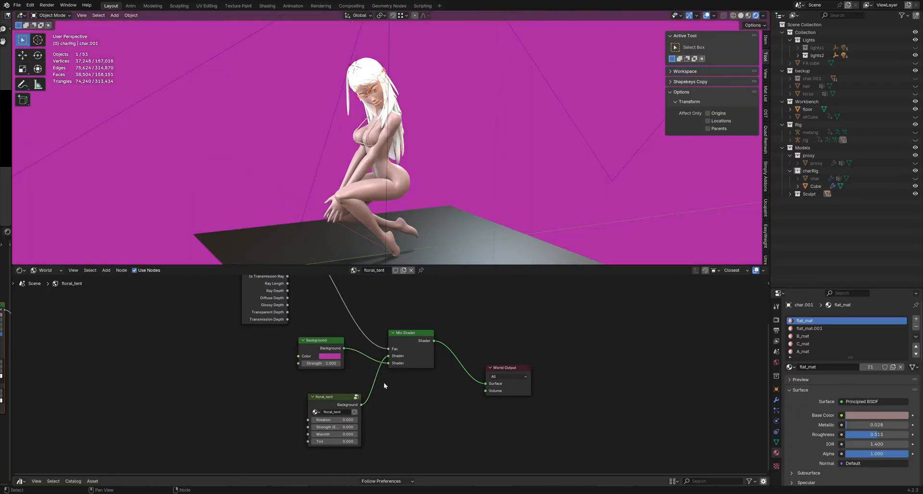
{"action": "middle_click_drag", "start_coordinate": [384, 383], "coordinate": [393, 398]}
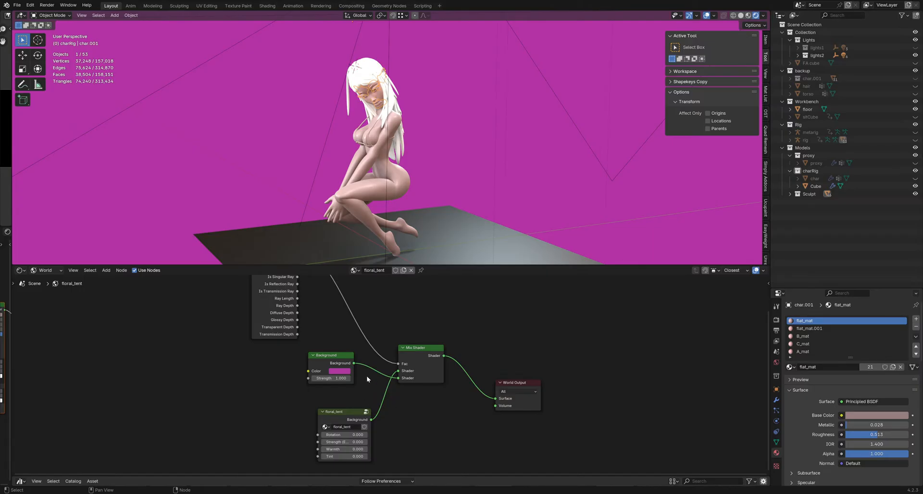
Step: Compare the world with floral_tent linked straight to the World Output against the Mix Shader linked to it
{"action": "left_click_drag", "start_coordinate": [371, 419], "coordinate": [495, 400]}
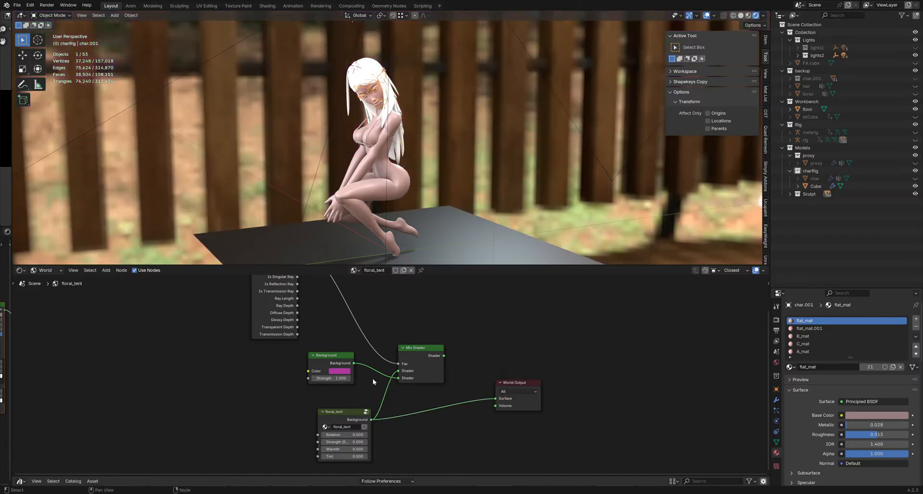
{"action": "left_click_drag", "start_coordinate": [443, 357], "coordinate": [495, 399]}
{"action": "middle_click_drag", "start_coordinate": [304, 317], "coordinate": [315, 341]}
{"action": "left_click_drag", "start_coordinate": [422, 371], "coordinate": [444, 396]}
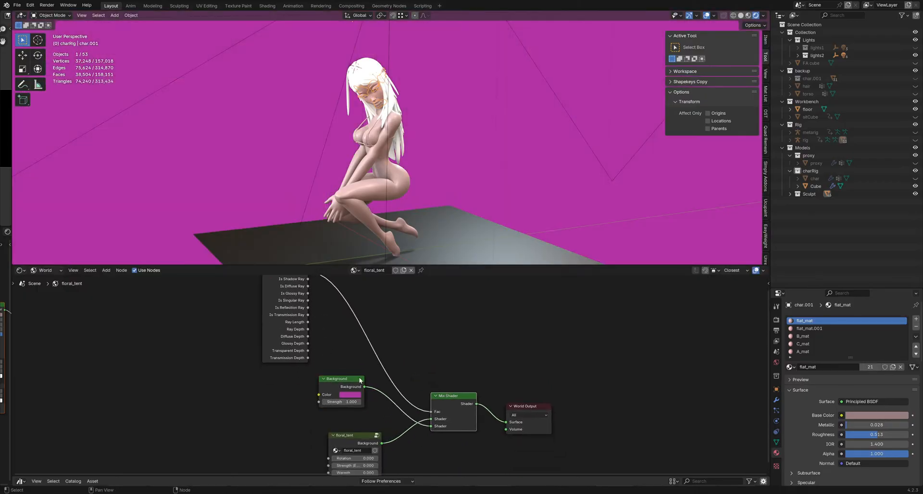
Step: Reposition the Background node slightly and darken its color to near black
{"action": "left_click_drag", "start_coordinate": [351, 400], "coordinate": [360, 393]}
{"action": "left_click", "coordinate": [361, 391]}
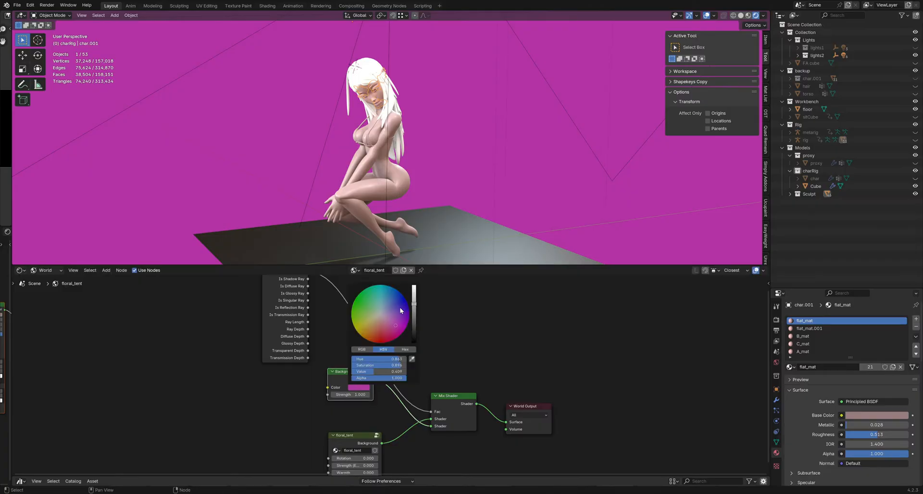
{"action": "mouse_move", "coordinate": [414, 310]}
{"action": "left_mouse_down"}
{"action": "mouse_move", "coordinate": [414, 336]}
{"action": "mouse_move", "coordinate": [388, 329]}
{"action": "mouse_move", "coordinate": [380, 316]}
{"action": "left_mouse_up"}
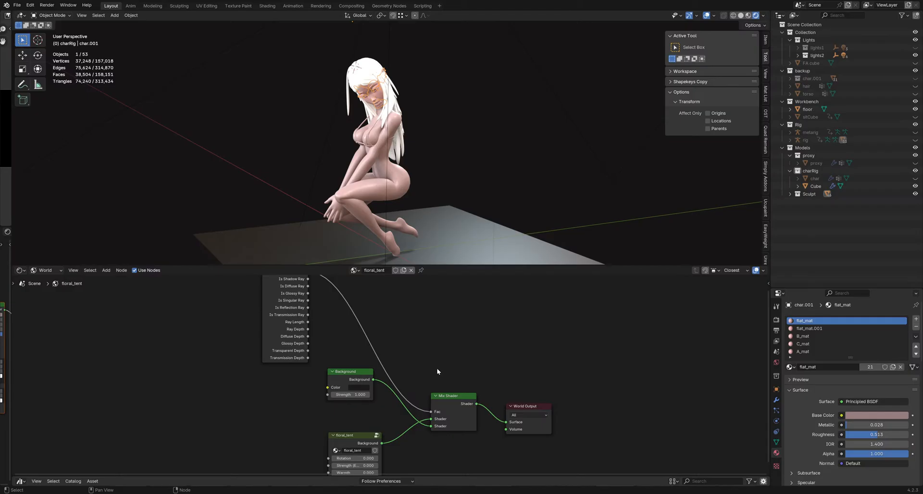
Step: Try a Strength of -0.1 on the floral_tent node and link it directly to the World Output's Surface
{"action": "middle_click_drag", "start_coordinate": [413, 458], "coordinate": [443, 395]}
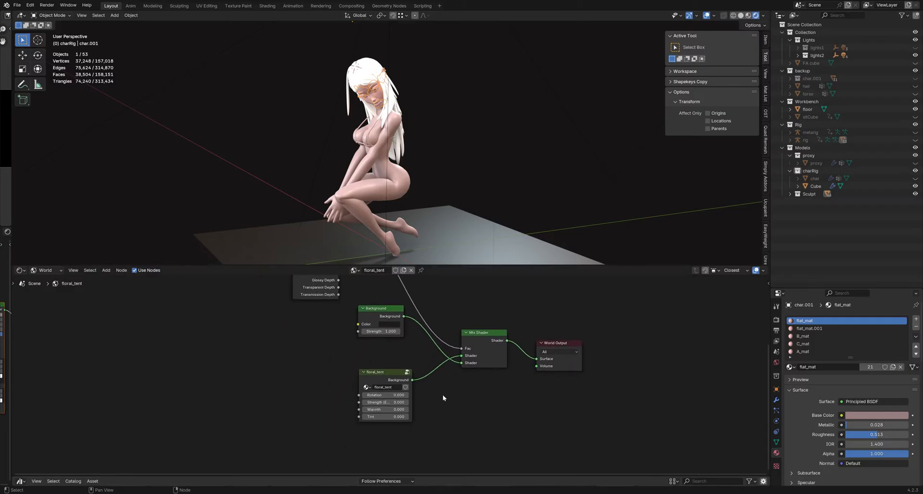
{"action": "left_click", "coordinate": [400, 402]}
{"action": "type", "text": "-0"}
{"action": "key", "text": "Return"}
{"action": "middle_click_drag", "start_coordinate": [399, 402], "coordinate": [356, 432]}
{"action": "left_click_drag", "start_coordinate": [368, 410], "coordinate": [490, 390]}
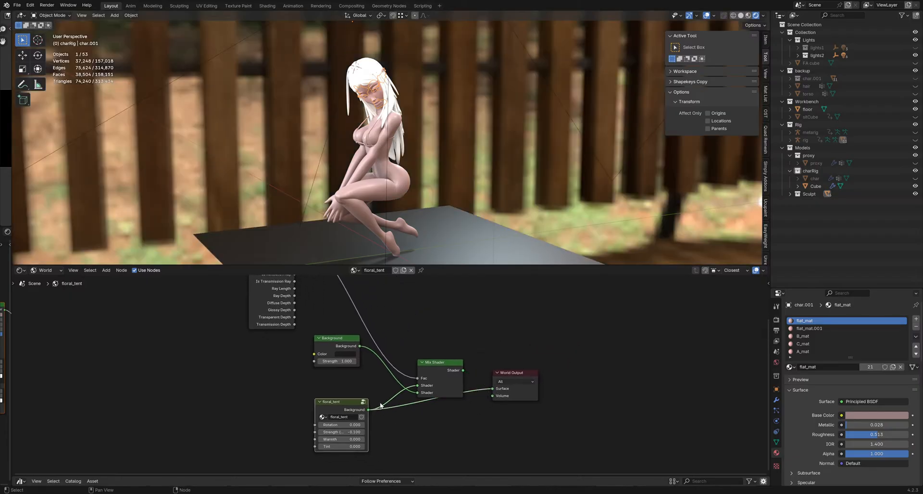
Step: Try Strength values of 0.1 and -2.1 on the floral_tent node
{"action": "left_click", "coordinate": [352, 432]}
{"action": "type", "text": "0.1"}
{"action": "key", "text": "Return"}
{"action": "mouse_move", "coordinate": [353, 433]}
{"action": "left_mouse_down"}
{"action": "mouse_move", "coordinate": [284, 432]}
{"action": "mouse_move", "coordinate": [343, 432]}
{"action": "left_mouse_up"}
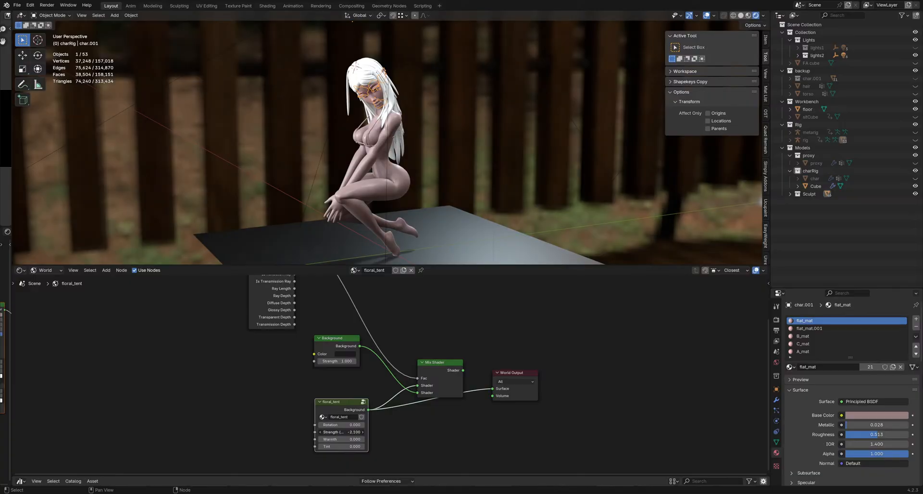
Step: Reset the floral_tent node's Strength to 0 and link the Mix Shader back to the World Output's Surface
{"action": "left_click", "coordinate": [341, 432]}
{"action": "type", "text": "0"}
{"action": "key", "text": "Return"}
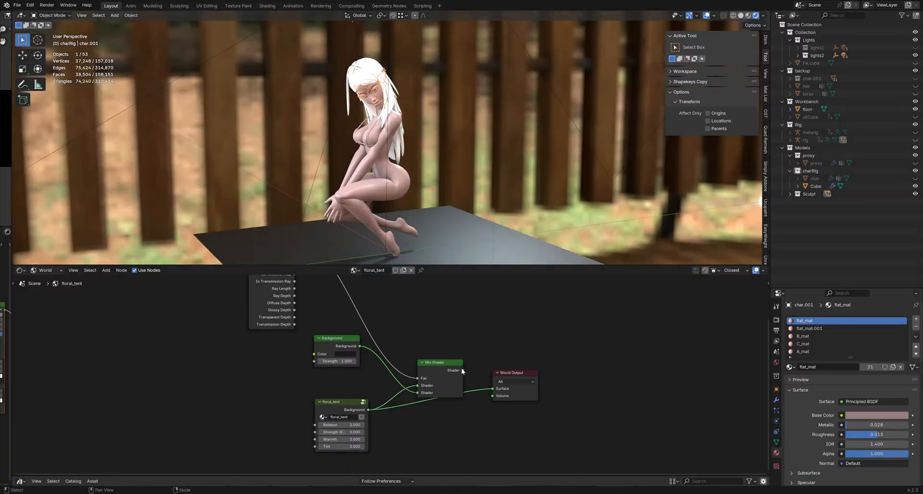
{"action": "left_click_drag", "start_coordinate": [463, 370], "coordinate": [492, 389]}
{"action": "left_click", "coordinate": [469, 330]}
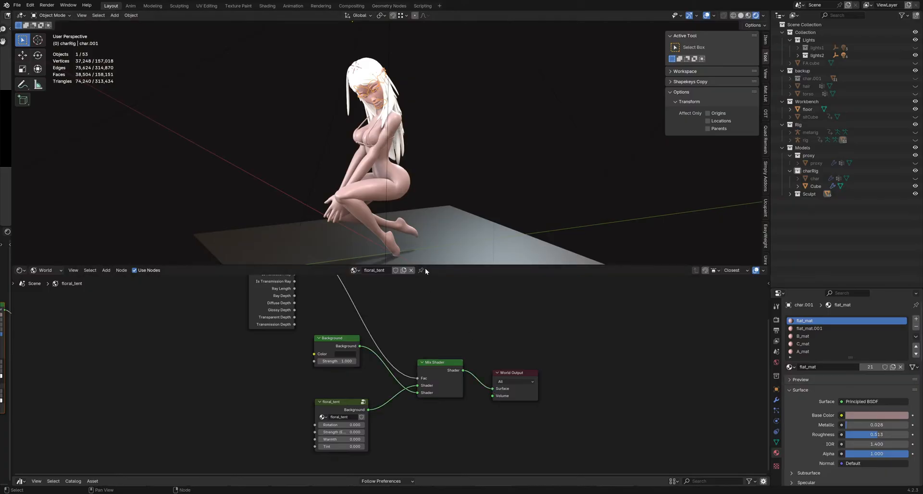
Step: Enlarge the 3D viewport by collapsing the node editor, and deselect everything
{"action": "left_click_drag", "start_coordinate": [431, 265], "coordinate": [427, 466]}
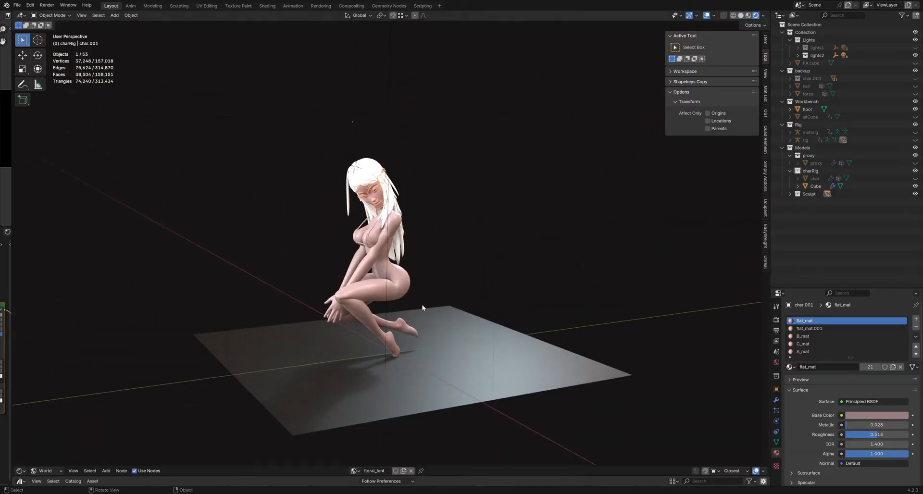
{"action": "middle_click_drag", "start_coordinate": [350, 239], "coordinate": [312, 238], "text": "shift"}
{"action": "scroll", "coordinate": [433, 240], "scroll_direction": "up", "scroll_amount": 3}
{"action": "key", "text": "alt+a"}
Step: Toggle the lights2 collection's visibility to compare the character with and without its lighting, keeping the collection shown
{"action": "left_click", "coordinate": [915, 55]}
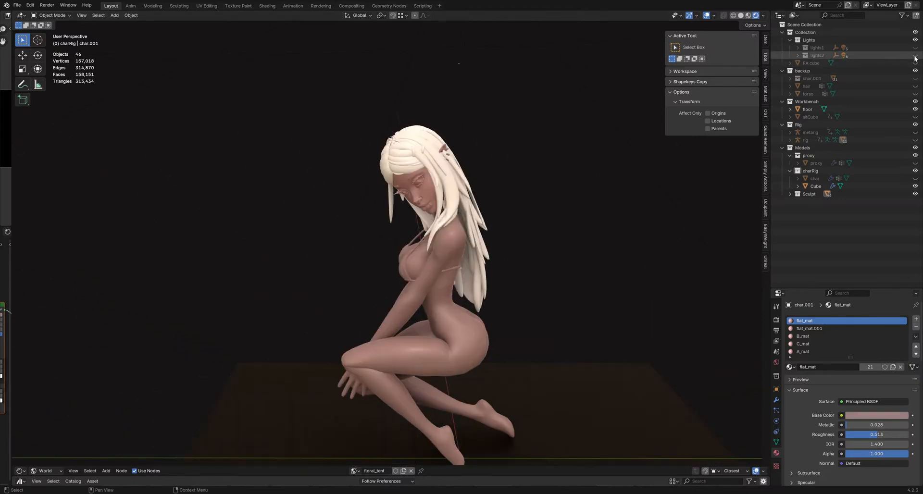
{"action": "left_click", "coordinate": [914, 55]}
{"action": "left_click", "coordinate": [915, 55]}
{"action": "left_click", "coordinate": [915, 55]}
{"action": "left_click", "coordinate": [914, 56]}
{"action": "left_click", "coordinate": [915, 55]}
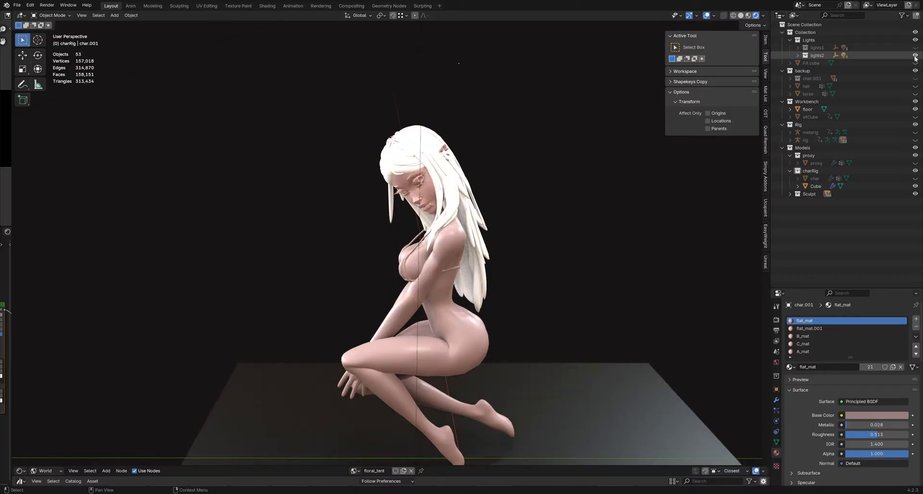
{"action": "left_click", "coordinate": [914, 55]}
{"action": "middle_click_drag", "start_coordinate": [499, 259], "coordinate": [461, 261]}
{"action": "scroll", "coordinate": [575, 262], "scroll_direction": "down", "scroll_amount": 3}
{"action": "scroll", "coordinate": [461, 261], "scroll_direction": "up", "scroll_amount": 3}
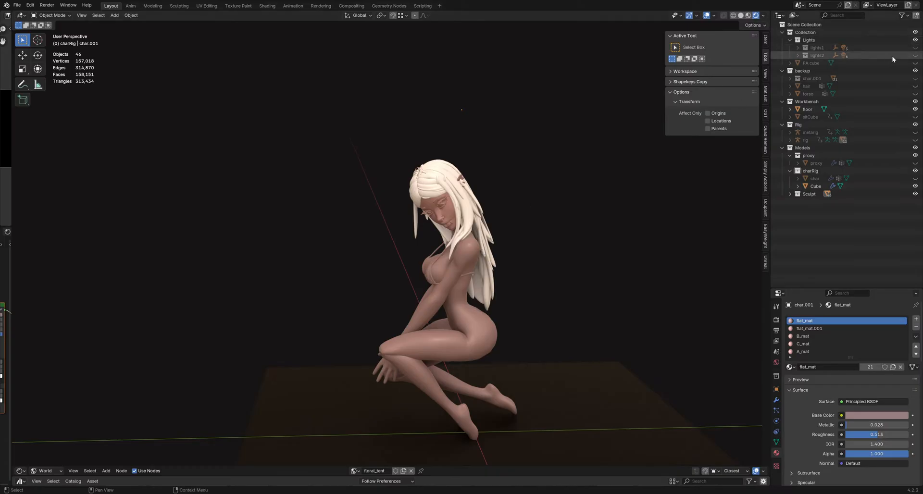
{"action": "left_click", "coordinate": [914, 55]}
Step: Duplicate the lights2 collection and rename the copy lights3
{"action": "left_click", "coordinate": [830, 55]}
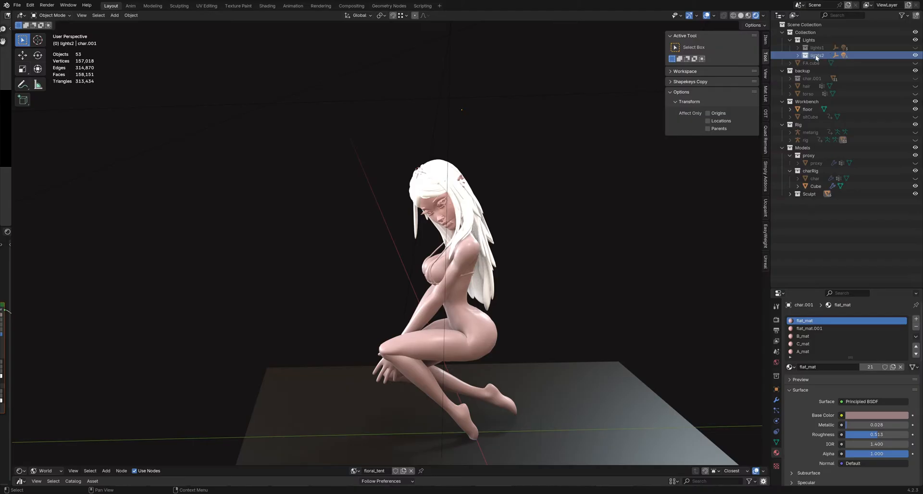
{"action": "right_click", "coordinate": [815, 54]}
{"action": "left_click", "coordinate": [803, 62]}
{"action": "double_click", "coordinate": [822, 63]}
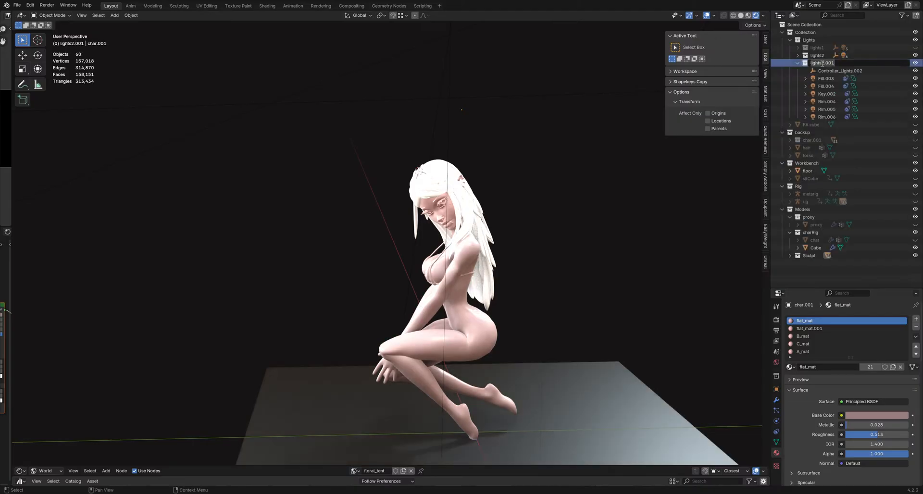
{"action": "key", "text": "BackSpace"}
{"action": "key", "text": "BackSpace"}
{"action": "key", "text": "BackSpace"}
{"action": "key", "text": "BackSpace"}
{"action": "key", "text": "BackSpace"}
{"action": "type", "text": "3"}
{"action": "key", "text": "Return"}
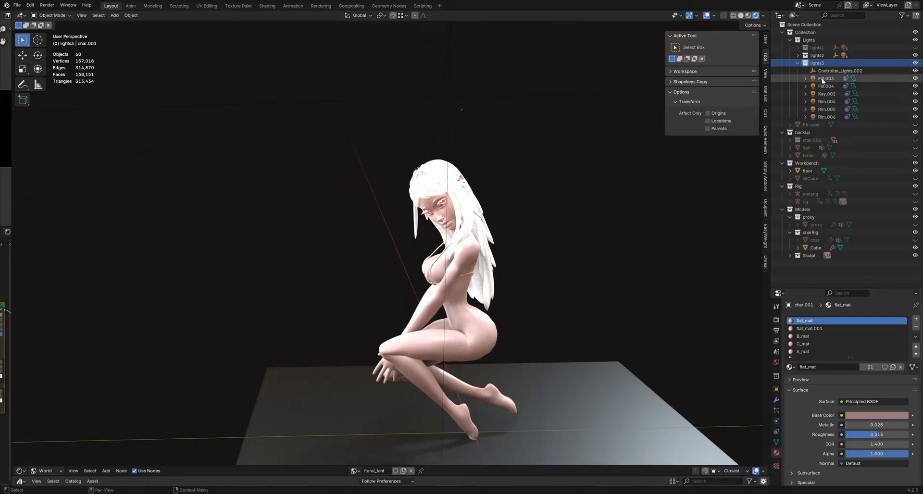
Step: Compare the lighting with the lights1 and lights2 collections switched on and off, leaving only lights3 visible
{"action": "scroll", "coordinate": [495, 177], "scroll_direction": "down", "scroll_amount": 4}
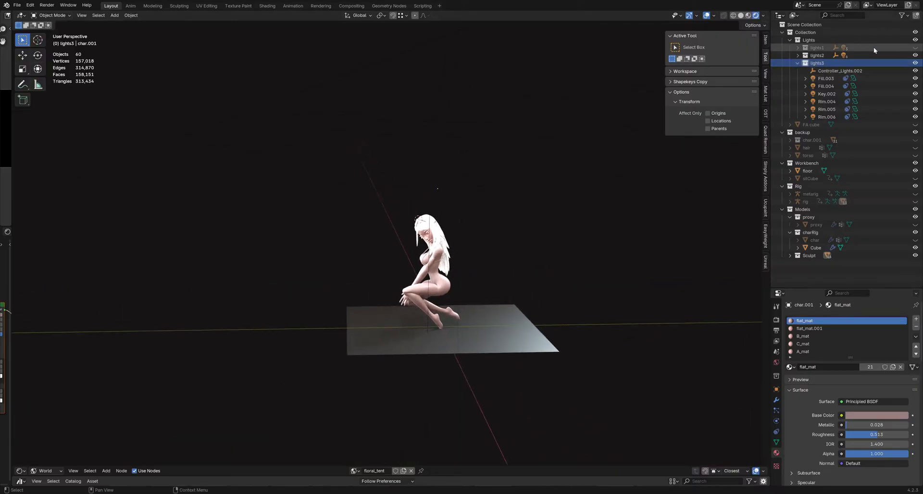
{"action": "left_click", "coordinate": [915, 55]}
{"action": "scroll", "coordinate": [486, 220], "scroll_direction": "up", "scroll_amount": 5}
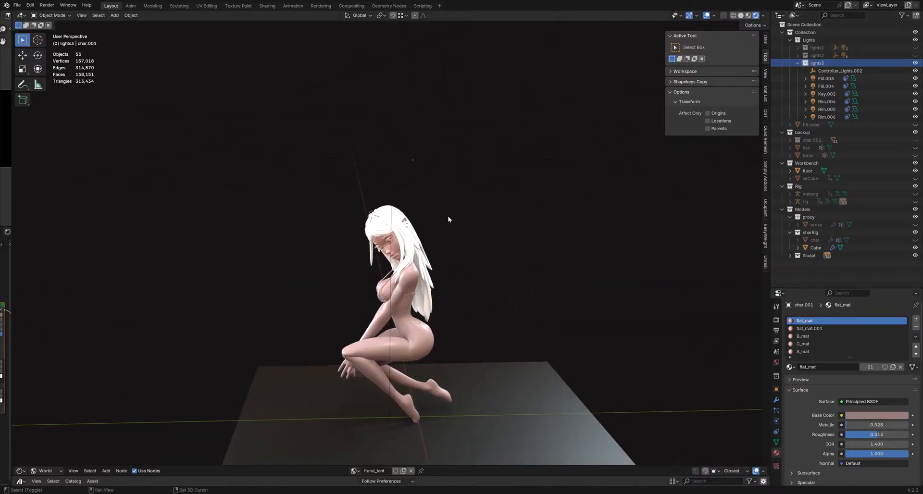
{"action": "left_click", "coordinate": [916, 57]}
{"action": "left_click", "coordinate": [916, 57]}
{"action": "left_click", "coordinate": [916, 57]}
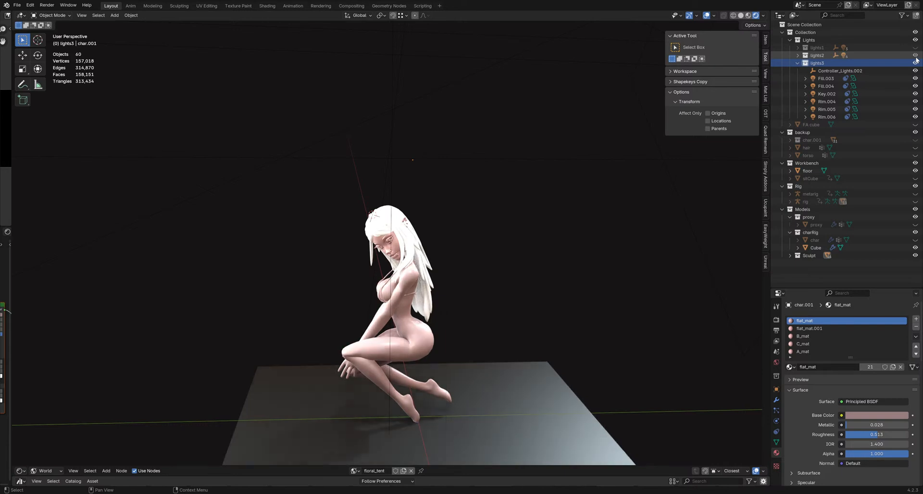
{"action": "left_click", "coordinate": [916, 50]}
{"action": "left_click", "coordinate": [916, 47]}
{"action": "left_click", "coordinate": [915, 55]}
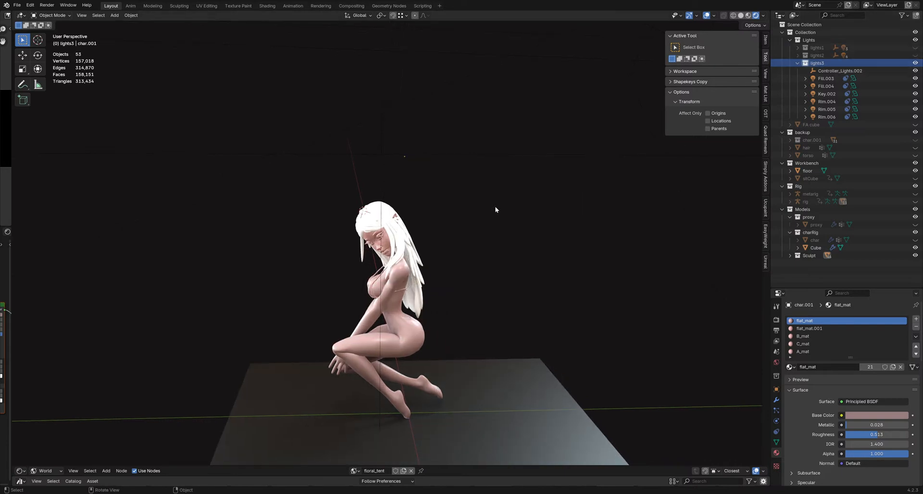
Step: Examine how the lights of the lights3 collection are arranged around the character, and single out the key light
{"action": "scroll", "coordinate": [494, 207], "scroll_direction": "down", "scroll_amount": 4}
{"action": "middle_click_drag", "start_coordinate": [494, 206], "coordinate": [436, 200]}
{"action": "scroll", "coordinate": [464, 259], "scroll_direction": "down", "scroll_amount": 2}
{"action": "scroll", "coordinate": [437, 200], "scroll_direction": "down", "scroll_amount": 1}
{"action": "left_click", "coordinate": [840, 71]}
{"action": "key", "text": "a"}
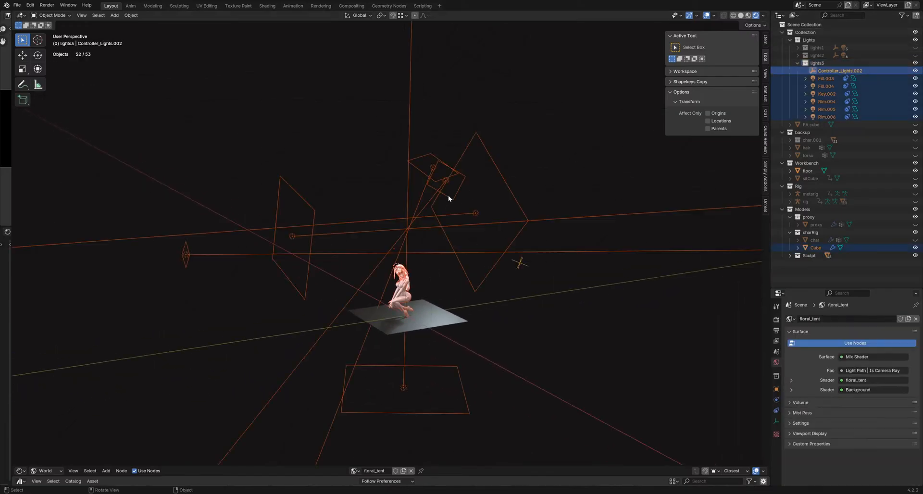
{"action": "scroll", "coordinate": [448, 195], "scroll_direction": "down", "scroll_amount": 2}
{"action": "middle_click_drag", "start_coordinate": [456, 207], "coordinate": [311, 251]}
{"action": "left_click", "coordinate": [298, 266]}
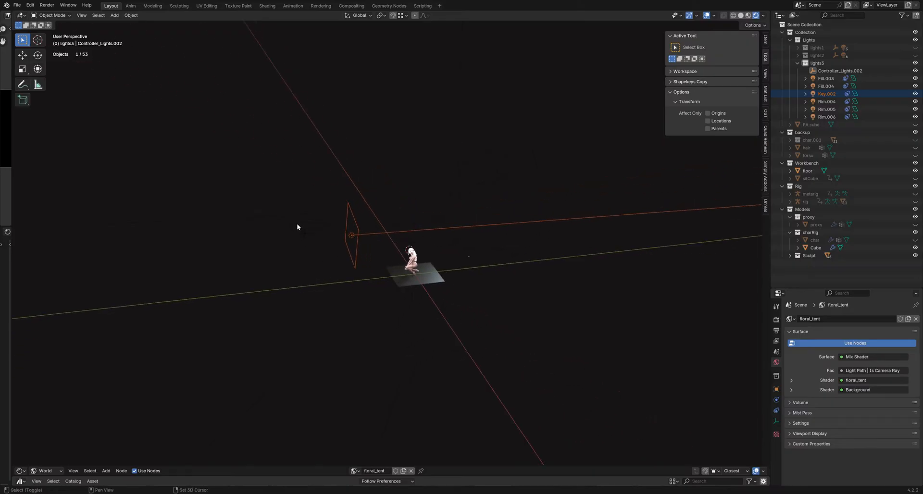
Step: Delete all lights in the lights3 collection except Key.002
{"action": "left_click", "coordinate": [830, 82]}
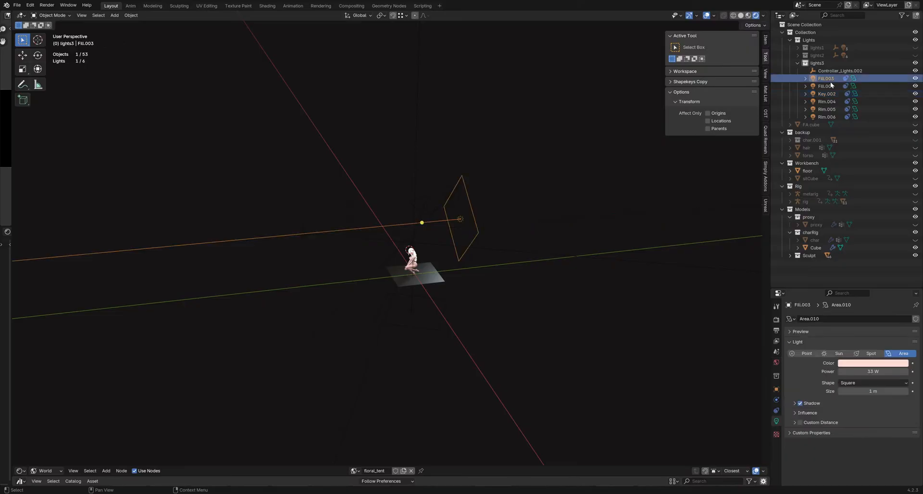
{"action": "left_click", "coordinate": [826, 116], "text": "shift"}
{"action": "left_click", "coordinate": [828, 95], "text": "ctrl"}
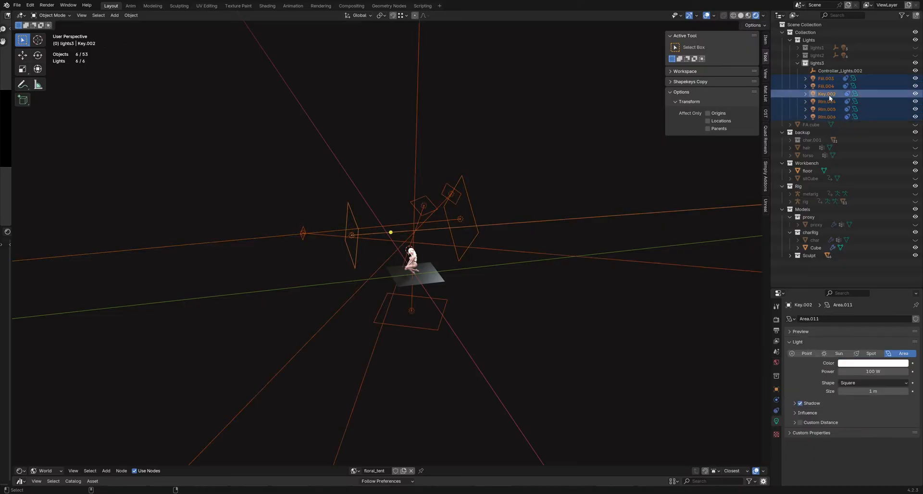
{"action": "left_click", "coordinate": [828, 95], "text": "ctrl"}
{"action": "key", "text": "x"}
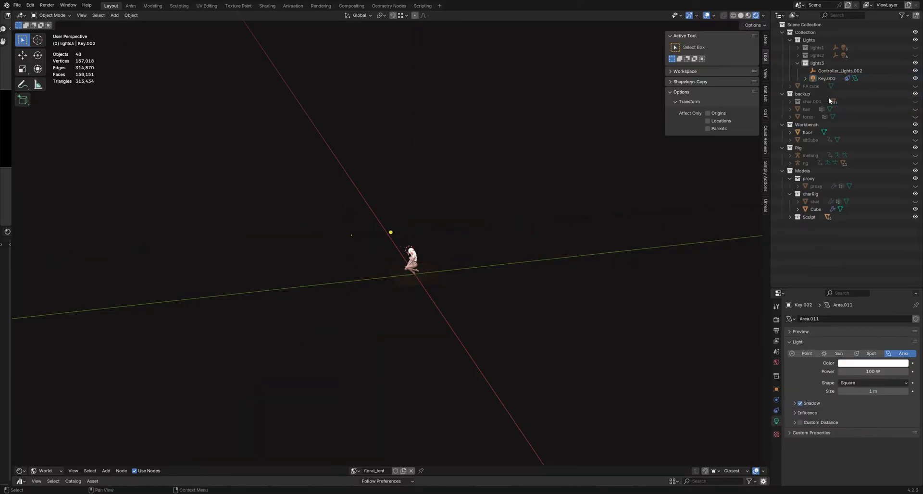
Step: Rotate the Key.002 light as seen from above and move it to the other side of the floor
{"action": "left_click", "coordinate": [826, 80]}
{"action": "scroll", "coordinate": [399, 239], "scroll_direction": "up", "scroll_amount": 3}
{"action": "middle_click_drag", "start_coordinate": [400, 238], "coordinate": [512, 273]}
{"action": "key", "text": "r"}
{"action": "key", "text": "Return"}
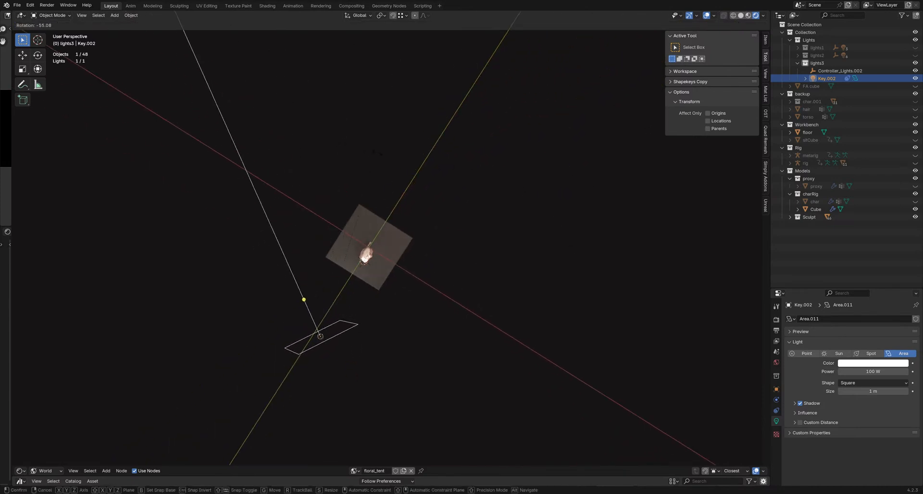
{"action": "key", "text": "g"}
{"action": "left_click", "coordinate": [474, 231]}
Step: Move and rotate the Key.002 light so that it faces the character from the other side
{"action": "middle_click_drag", "start_coordinate": [474, 231], "coordinate": [528, 212]}
{"action": "key", "text": "g"}
{"action": "left_click", "coordinate": [496, 268]}
{"action": "key", "text": "r"}
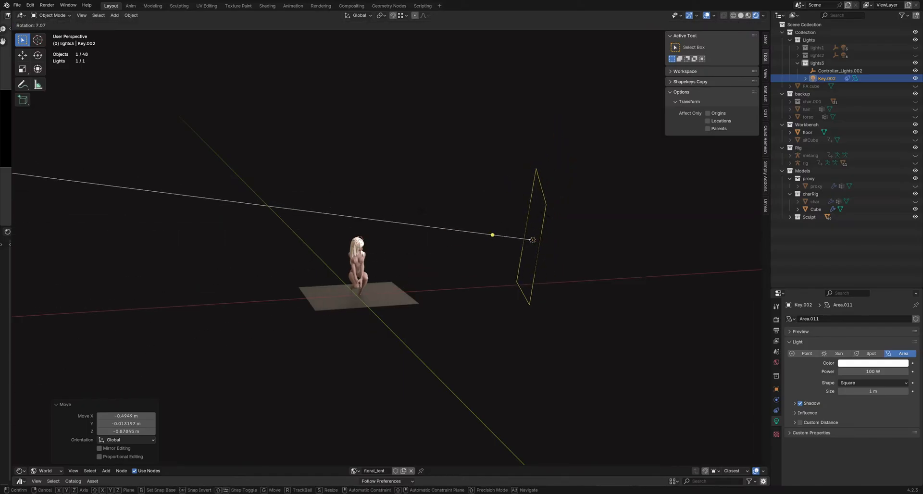
{"action": "left_click", "coordinate": [532, 221]}
{"action": "key", "text": "g"}
{"action": "left_click", "coordinate": [503, 236]}
{"action": "middle_click_drag", "start_coordinate": [503, 237], "coordinate": [453, 234]}
{"action": "key", "text": "g"}
{"action": "left_click", "coordinate": [428, 237]}
{"action": "scroll", "coordinate": [462, 242], "scroll_direction": "up", "scroll_amount": 6}
{"action": "scroll", "coordinate": [459, 241], "scroll_direction": "down", "scroll_amount": 3}
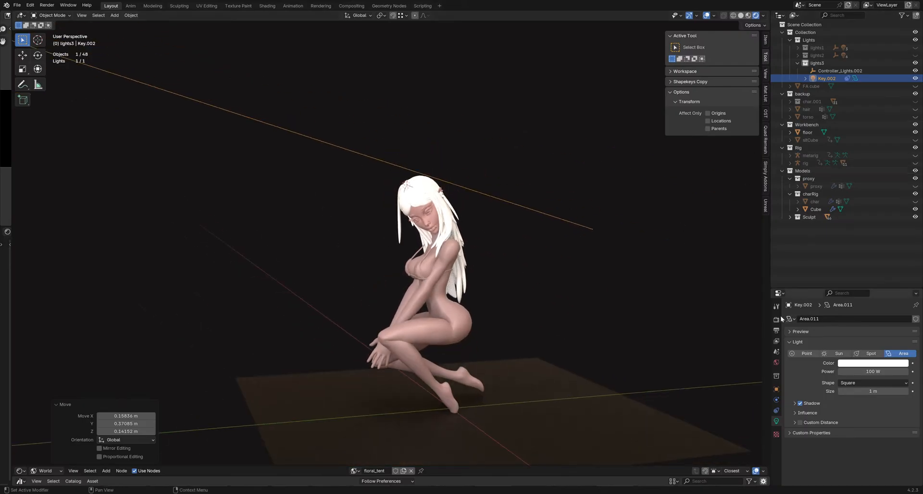
Step: Change the shape of the Key.002 area light to Disk after trying Ellipse
{"action": "left_click_drag", "start_coordinate": [817, 287], "coordinate": [817, 249]}
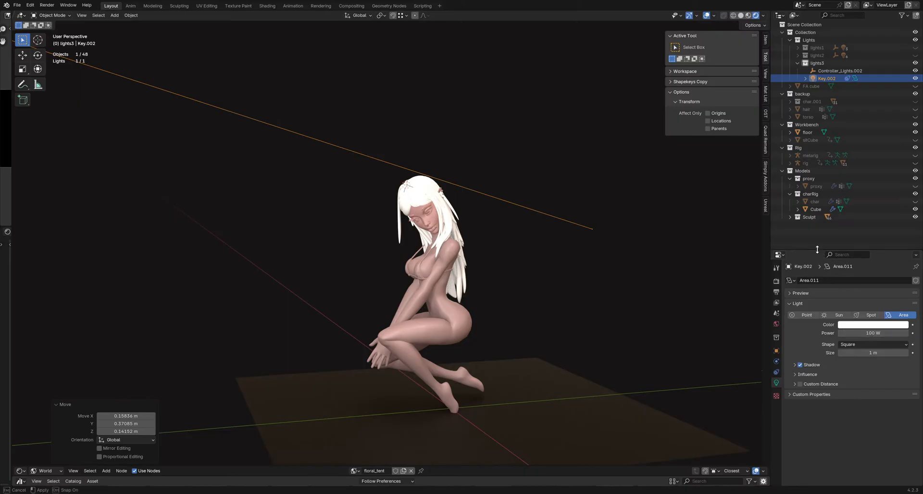
{"action": "middle_click_drag", "start_coordinate": [641, 270], "coordinate": [570, 255]}
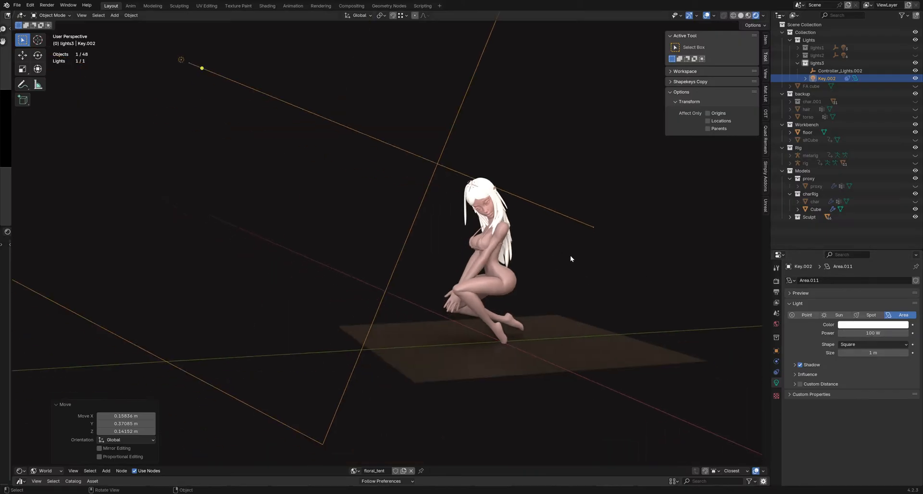
{"action": "left_click", "coordinate": [858, 344]}
{"action": "left_click", "coordinate": [853, 370]}
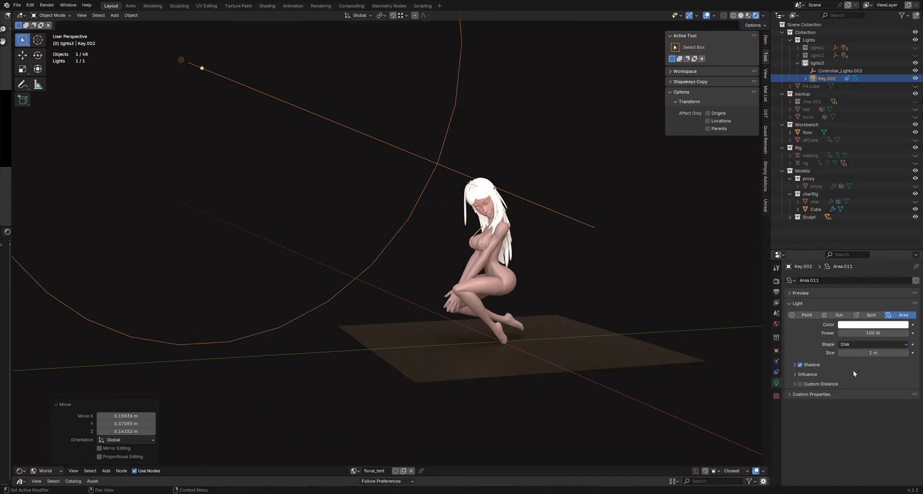
{"action": "left_click", "coordinate": [855, 345]}
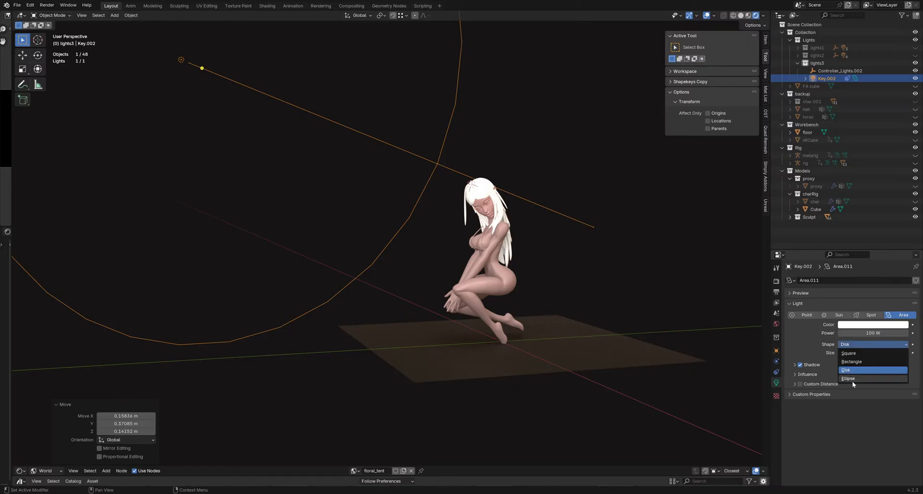
{"action": "left_click", "coordinate": [853, 379]}
{"action": "left_click", "coordinate": [851, 345]}
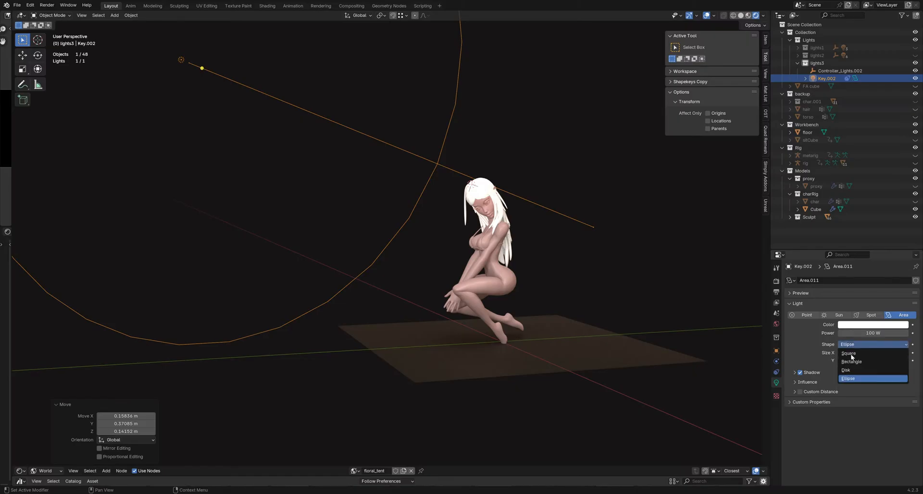
{"action": "left_click", "coordinate": [847, 370]}
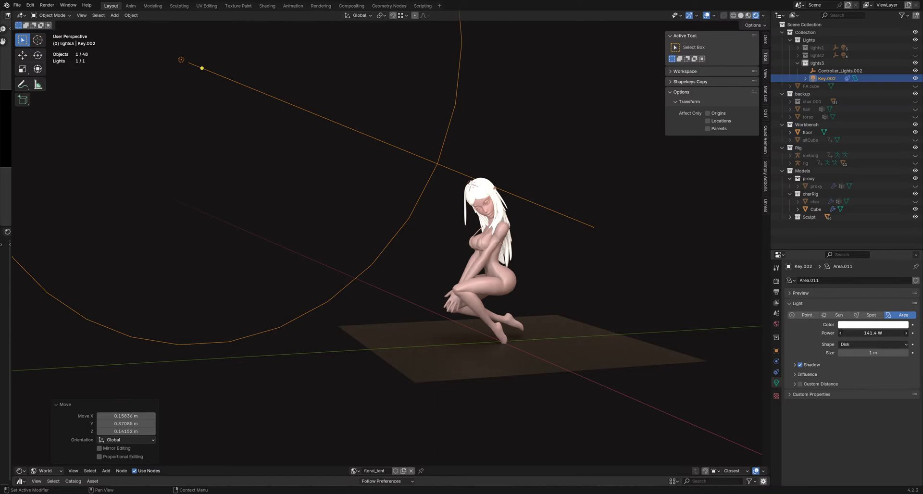
Step: Set the power of the Key.002 light to 1000 W
{"action": "middle_click_drag", "start_coordinate": [511, 273], "coordinate": [577, 289]}
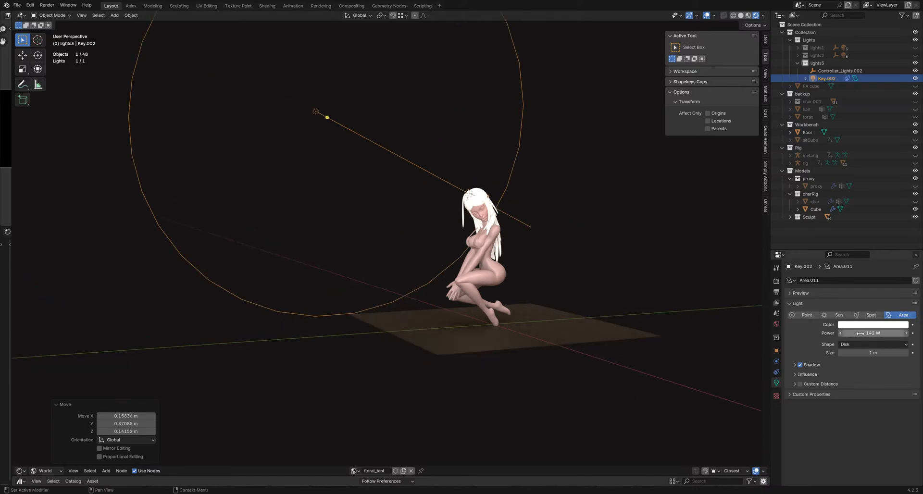
{"action": "key", "text": "Return"}
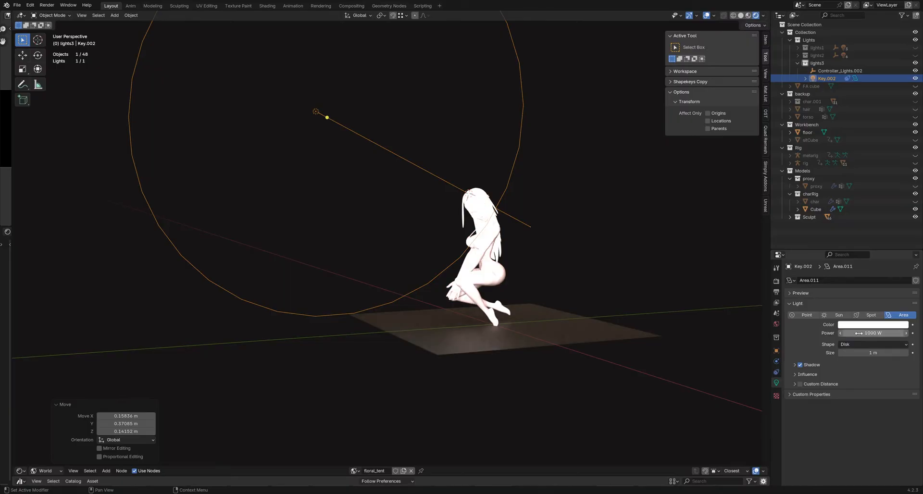
{"action": "left_click", "coordinate": [550, 241]}
Step: Move the Key.002 light much farther away from the character, keeping it pointed at her
{"action": "middle_click_drag", "start_coordinate": [550, 241], "coordinate": [333, 215]}
{"action": "left_click", "coordinate": [312, 186]}
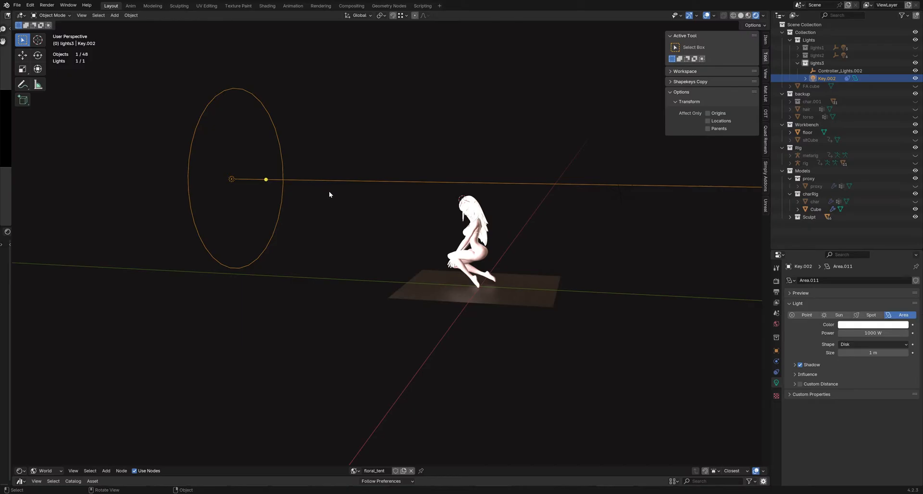
{"action": "scroll", "coordinate": [438, 294], "scroll_direction": "down", "scroll_amount": 4}
{"action": "middle_click_drag", "start_coordinate": [435, 293], "coordinate": [375, 318]}
{"action": "key", "text": "g"}
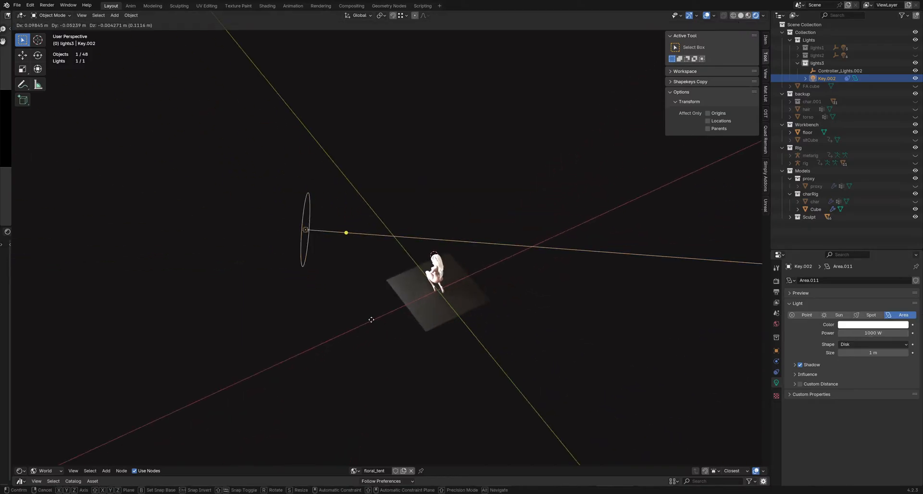
{"action": "left_click", "coordinate": [143, 339]}
{"action": "scroll", "coordinate": [282, 353], "scroll_direction": "down", "scroll_amount": 2}
{"action": "middle_click_drag", "start_coordinate": [282, 353], "coordinate": [366, 355], "text": "shift"}
{"action": "key", "text": "g"}
{"action": "left_click", "coordinate": [289, 356]}
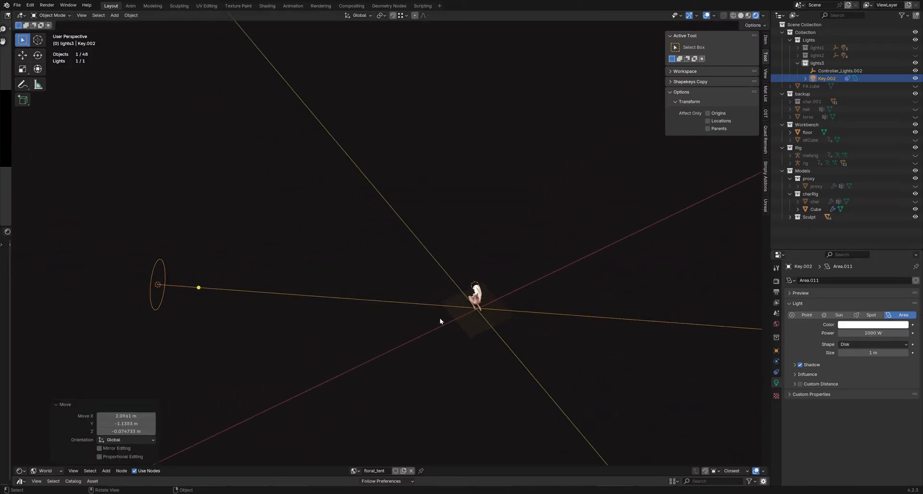
Step: Compare the character's lighting with the Key.002 light hidden and shown, leaving the light visible
{"action": "scroll", "coordinate": [481, 293], "scroll_direction": "up", "scroll_amount": 8}
{"action": "middle_click_drag", "start_coordinate": [457, 267], "coordinate": [560, 185]}
{"action": "scroll", "coordinate": [541, 211], "scroll_direction": "up", "scroll_amount": 4}
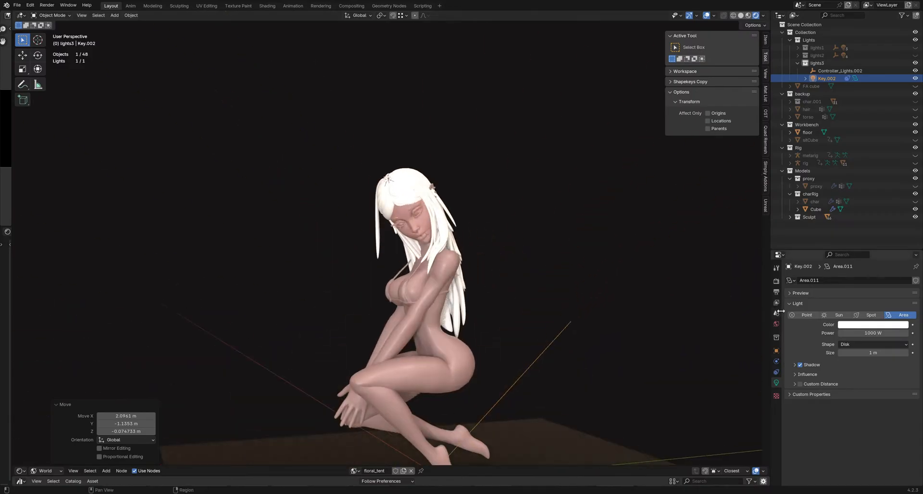
{"action": "left_click", "coordinate": [916, 78]}
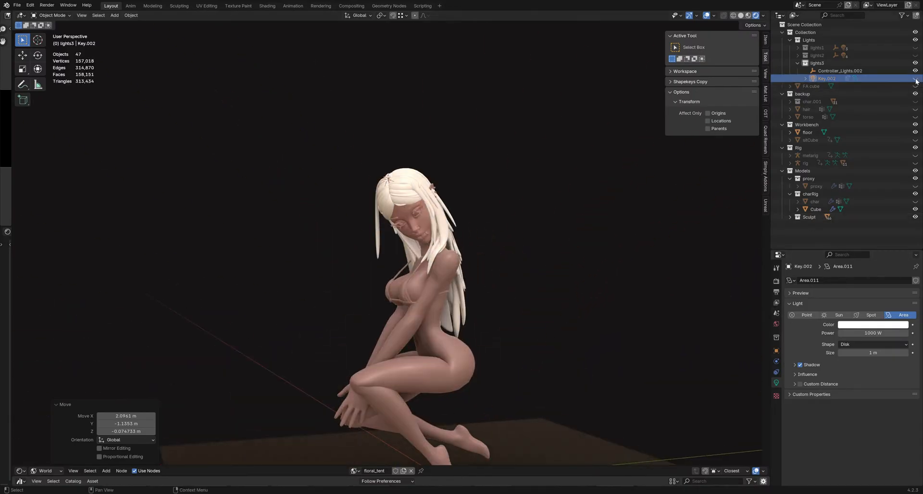
{"action": "left_click", "coordinate": [916, 78]}
{"action": "left_click", "coordinate": [915, 79]}
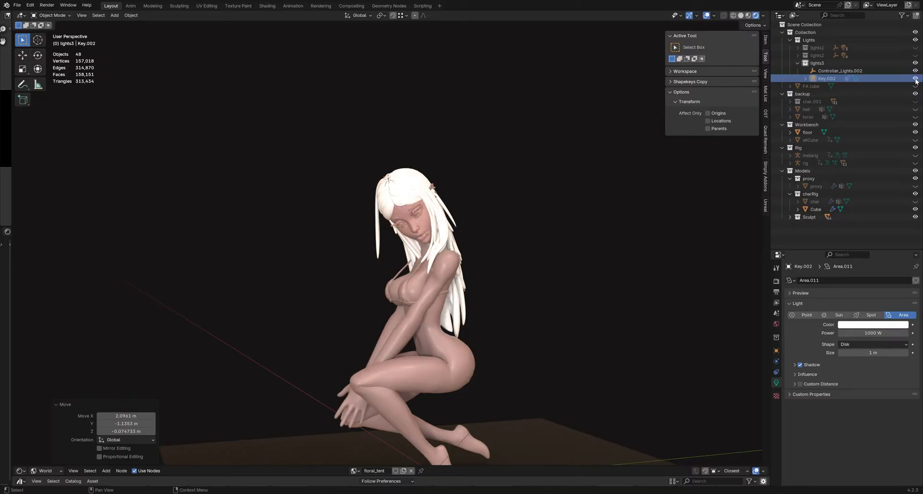
{"action": "left_click", "coordinate": [915, 78]}
{"action": "left_click", "coordinate": [915, 78]}
{"action": "left_click", "coordinate": [916, 78]}
{"action": "left_click", "coordinate": [915, 78]}
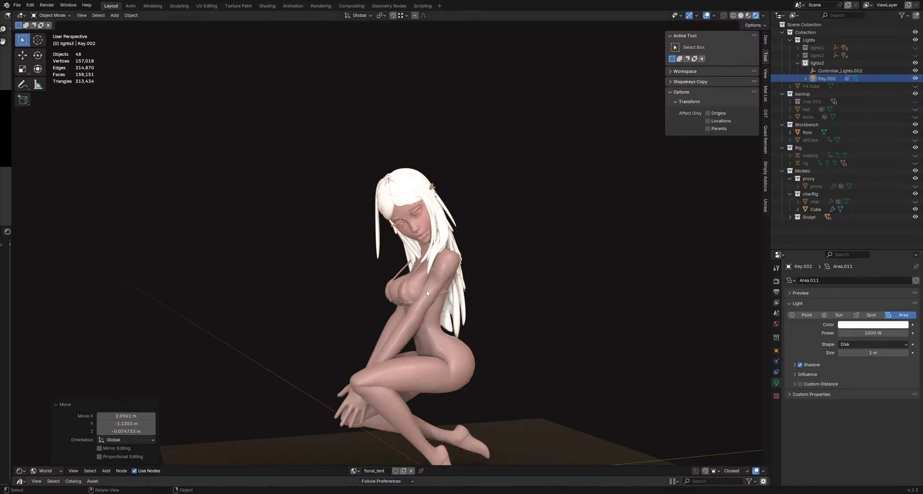
{"action": "middle_click_drag", "start_coordinate": [431, 276], "coordinate": [412, 285]}
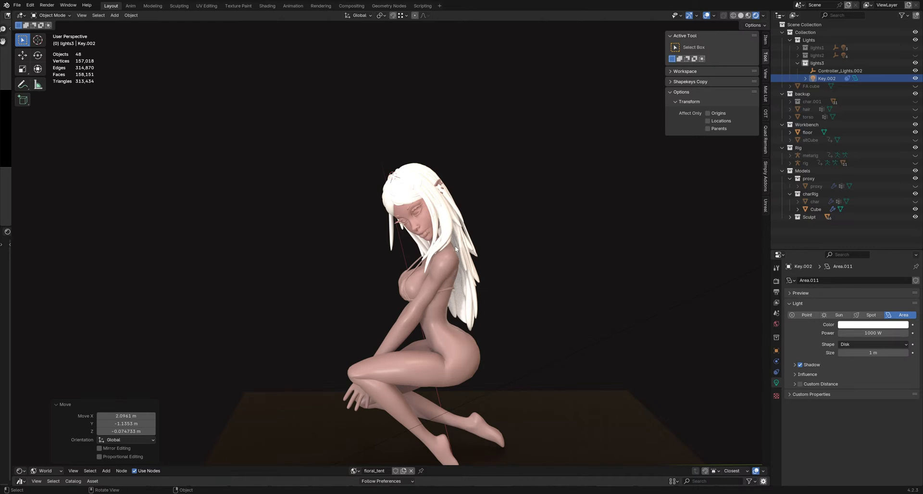
Step: Link the body's flat_mat materials to the hair and all other character parts
{"action": "middle_click_drag", "start_coordinate": [454, 246], "coordinate": [409, 212]}
{"action": "left_click", "coordinate": [407, 210]}
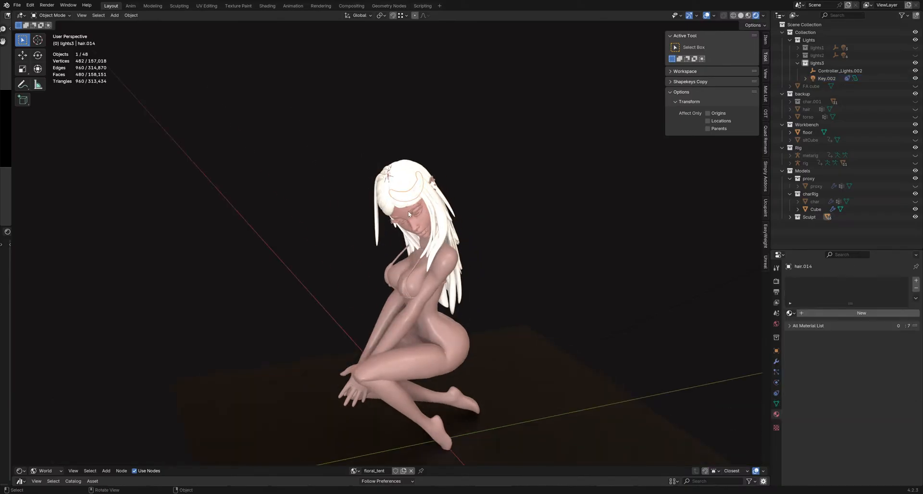
{"action": "scroll", "coordinate": [408, 214], "scroll_direction": "up", "scroll_amount": 1}
{"action": "left_click_drag", "start_coordinate": [313, 117], "coordinate": [579, 393]}
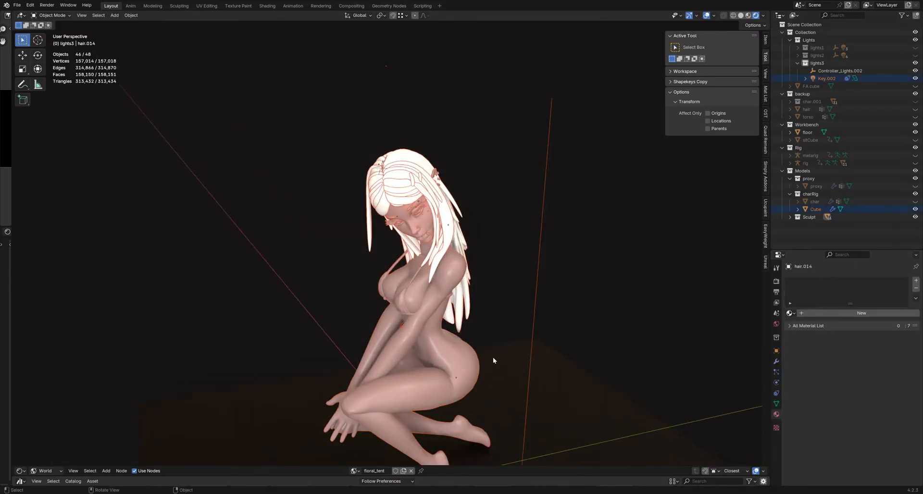
{"action": "middle_click_drag", "start_coordinate": [493, 358], "coordinate": [490, 349], "text": "ctrl"}
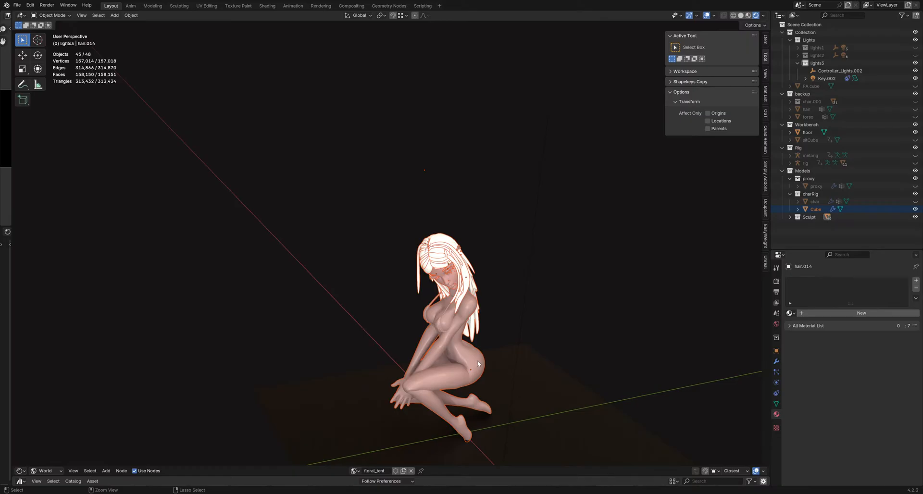
{"action": "left_click", "coordinate": [468, 348], "text": "shift"}
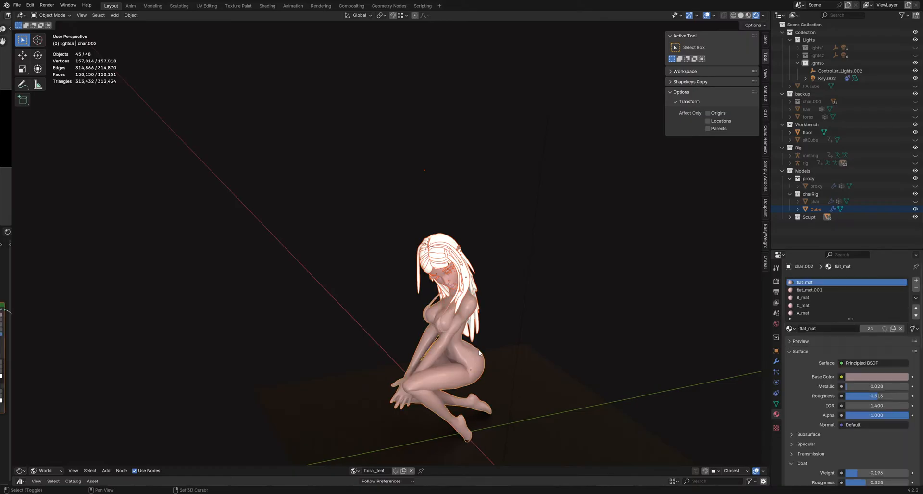
{"action": "scroll", "coordinate": [467, 354], "scroll_direction": "up", "scroll_amount": 3}
{"action": "key", "text": "ctrl+l"}
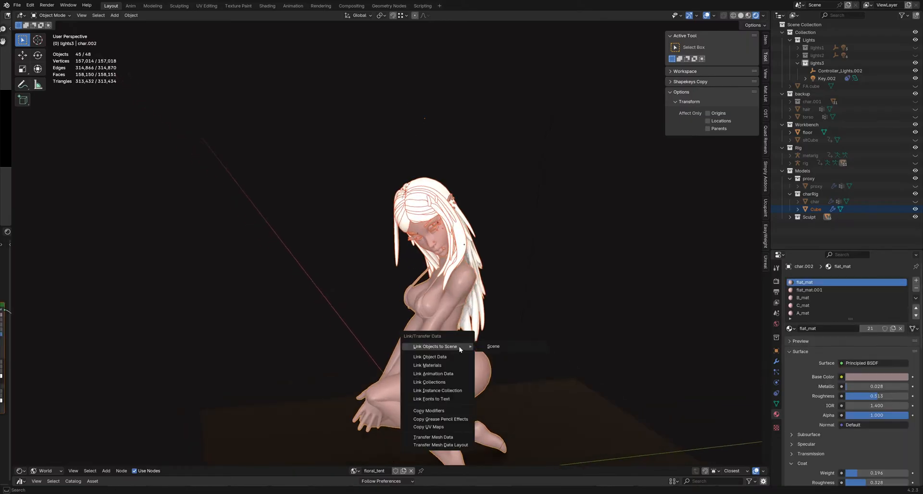
{"action": "left_click", "coordinate": [449, 363]}
{"action": "left_click", "coordinate": [536, 268]}
Step: Examine the hair and face with the shared material, checking which separate mesh forms the face
{"action": "middle_click_drag", "start_coordinate": [535, 268], "coordinate": [474, 252]}
{"action": "scroll", "coordinate": [456, 233], "scroll_direction": "up", "scroll_amount": 5}
{"action": "left_click", "coordinate": [456, 233]}
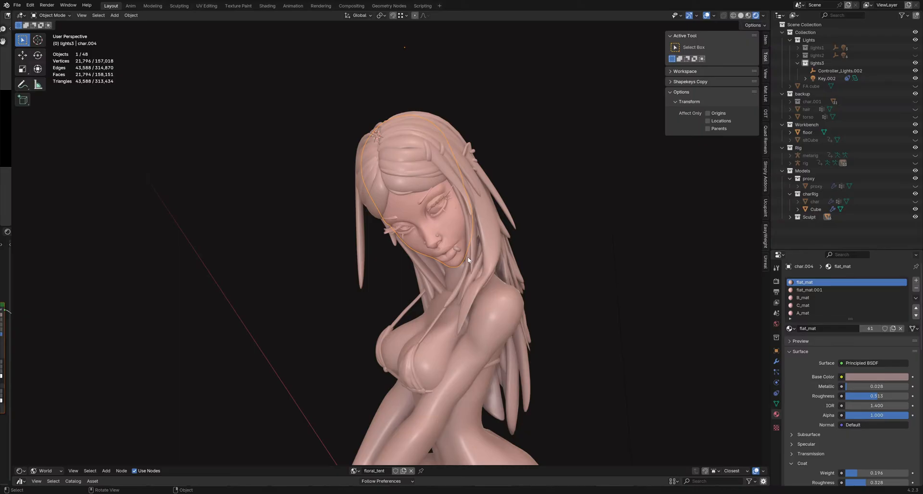
{"action": "key", "text": "g"}
{"action": "key", "text": "Escape"}
{"action": "left_click", "coordinate": [590, 290]}
{"action": "scroll", "coordinate": [588, 293], "scroll_direction": "down", "scroll_amount": 5}
{"action": "middle_click_drag", "start_coordinate": [586, 296], "coordinate": [411, 263]}
{"action": "scroll", "coordinate": [563, 300], "scroll_direction": "down", "scroll_amount": 2}
{"action": "scroll", "coordinate": [376, 261], "scroll_direction": "up", "scroll_amount": 5}
{"action": "scroll", "coordinate": [376, 262], "scroll_direction": "up", "scroll_amount": 2}
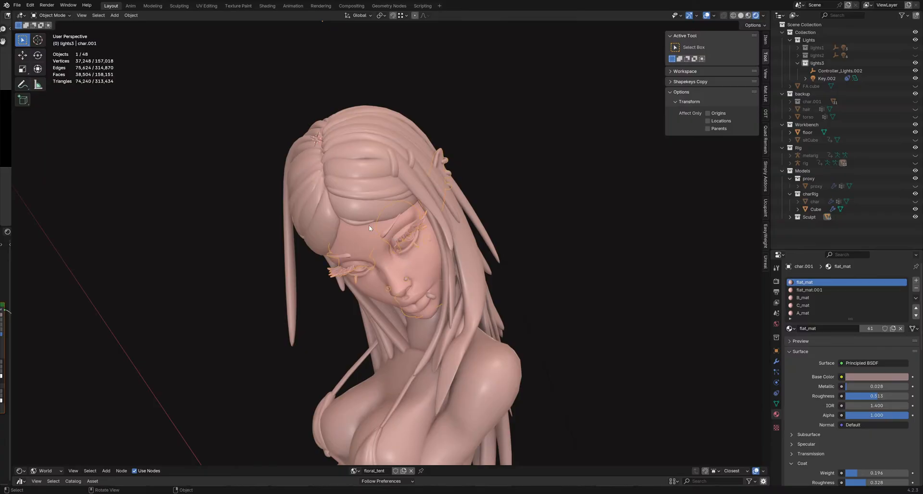
Step: Select the character's face and hair pieces, leaving the body and long rear strands out of the selection
{"action": "scroll", "coordinate": [368, 225], "scroll_direction": "down", "scroll_amount": 3}
{"action": "left_click_drag", "start_coordinate": [280, 142], "coordinate": [418, 265]}
{"action": "scroll", "coordinate": [418, 266], "scroll_direction": "up", "scroll_amount": 2}
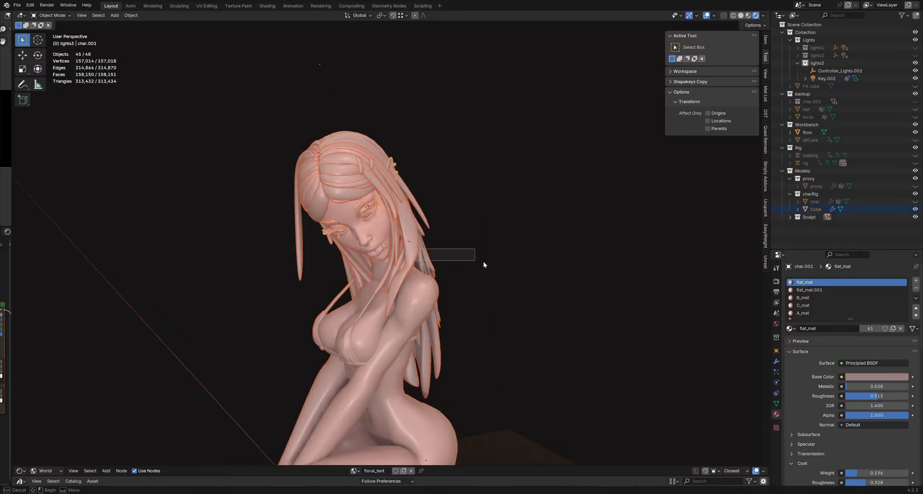
{"action": "left_click", "coordinate": [402, 313], "text": "shift"}
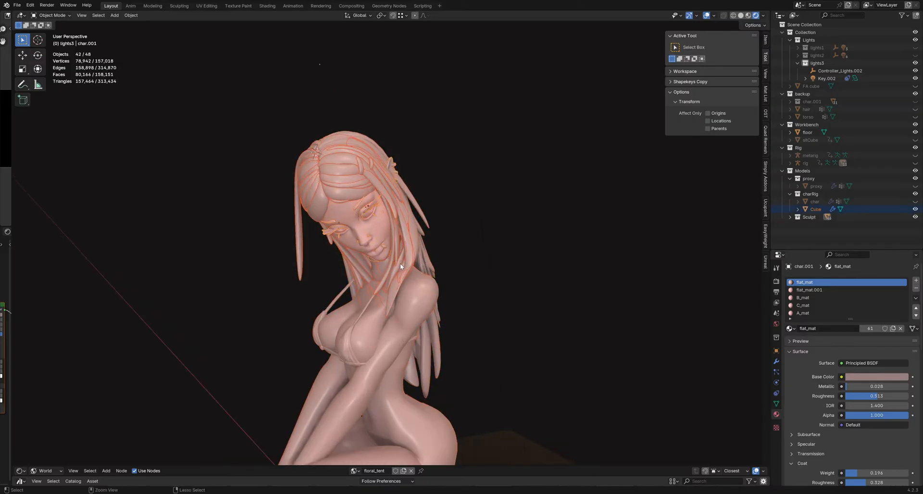
{"action": "scroll", "coordinate": [420, 263], "scroll_direction": "up", "scroll_amount": 5}
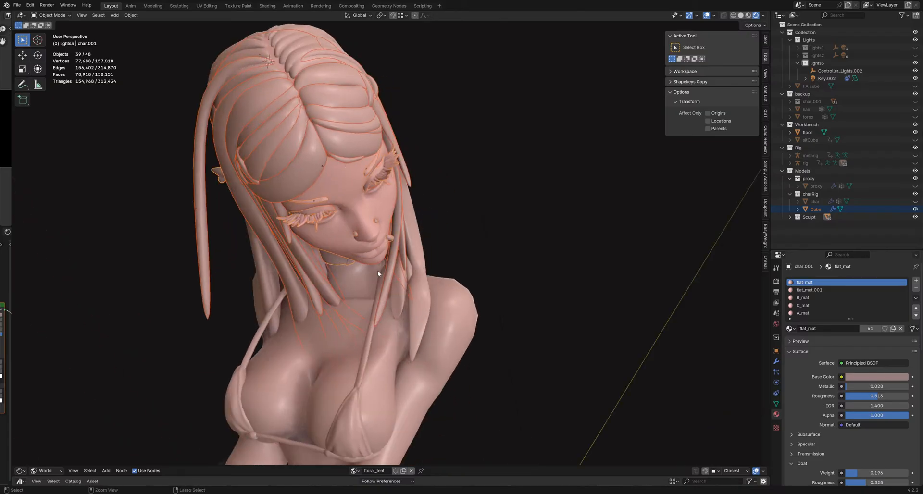
{"action": "middle_click_drag", "start_coordinate": [454, 278], "coordinate": [391, 239]}
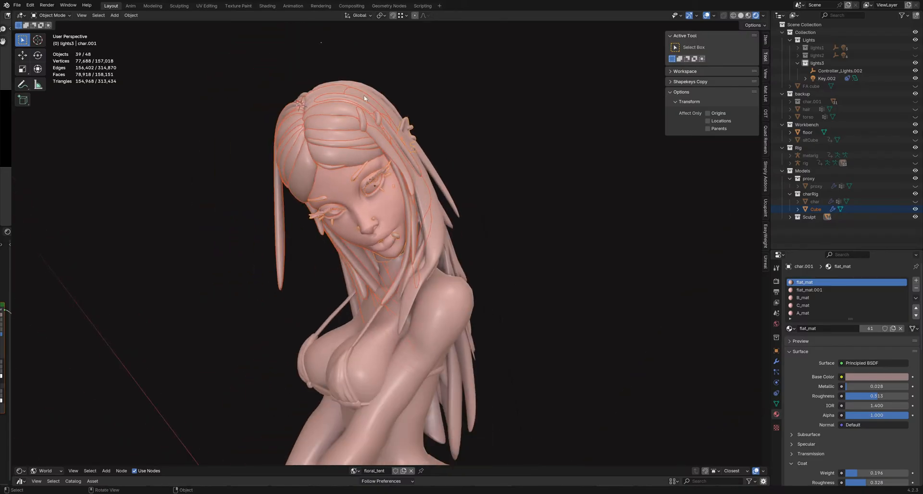
{"action": "middle_click_drag", "start_coordinate": [364, 98], "coordinate": [414, 110]}
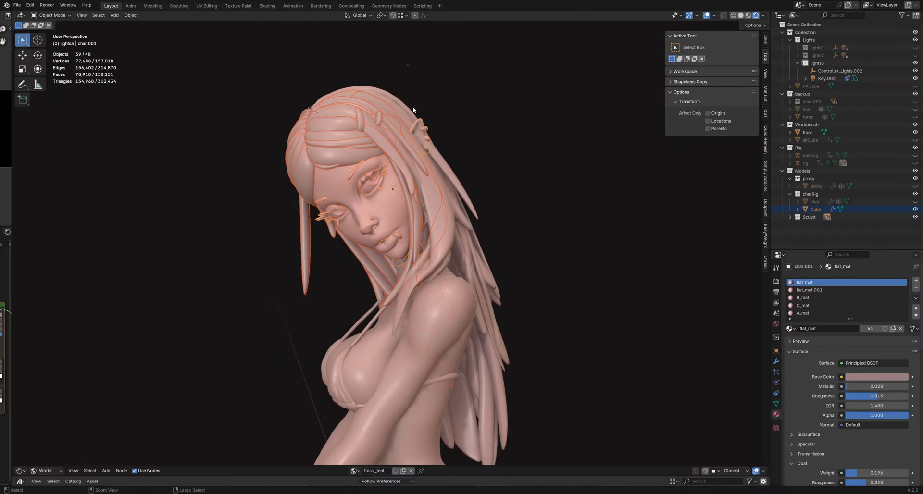
Step: Check the head selection with a cancelled trial move and add the face mesh to it as the active object
{"action": "left_click_drag", "start_coordinate": [414, 110], "coordinate": [455, 141], "text": "ctrl"}
{"action": "middle_click_drag", "start_coordinate": [387, 147], "coordinate": [446, 181]}
{"action": "key", "text": "g"}
{"action": "right_click", "coordinate": [246, 230]}
{"action": "scroll", "coordinate": [379, 202], "scroll_direction": "up", "scroll_amount": 2}
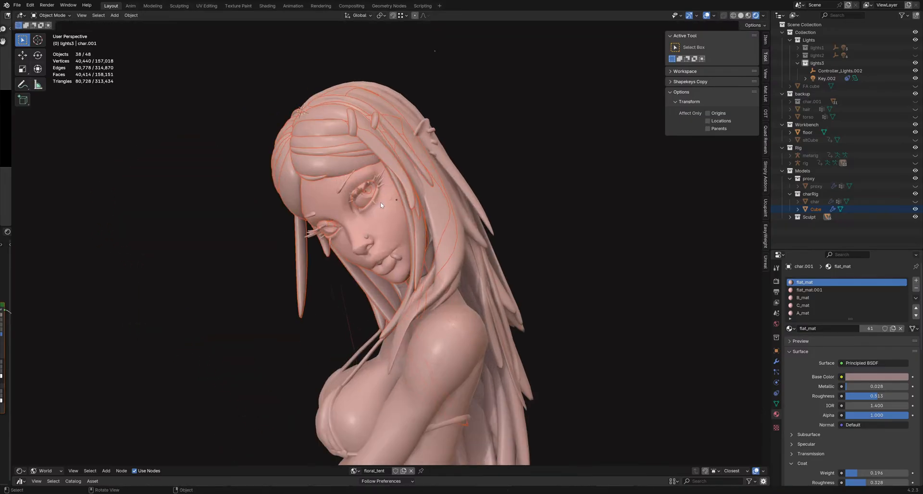
{"action": "scroll", "coordinate": [360, 207], "scroll_direction": "down", "scroll_amount": 1}
{"action": "left_click", "coordinate": [360, 207], "text": "shift"}
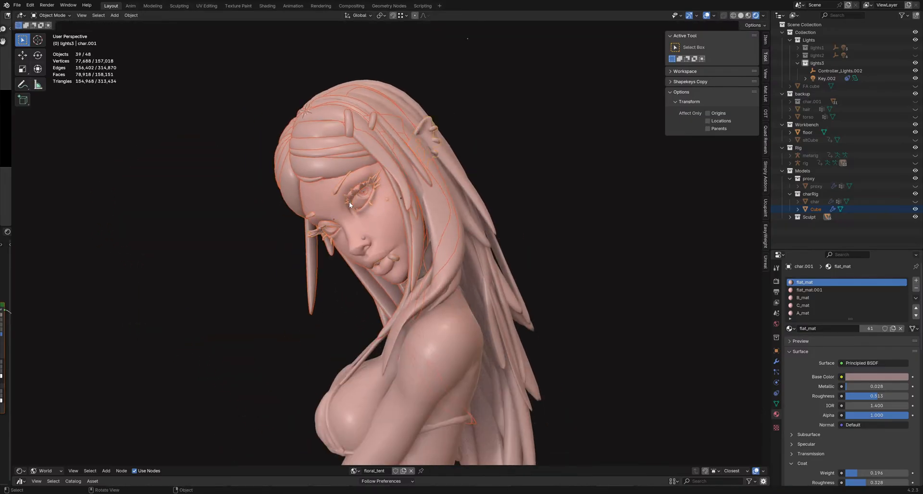
Step: Check which geometry belongs to the head selection with cancelled trial moves and a look in Edit Mode, and clear the selection
{"action": "key", "text": "g"}
{"action": "right_click", "coordinate": [223, 205]}
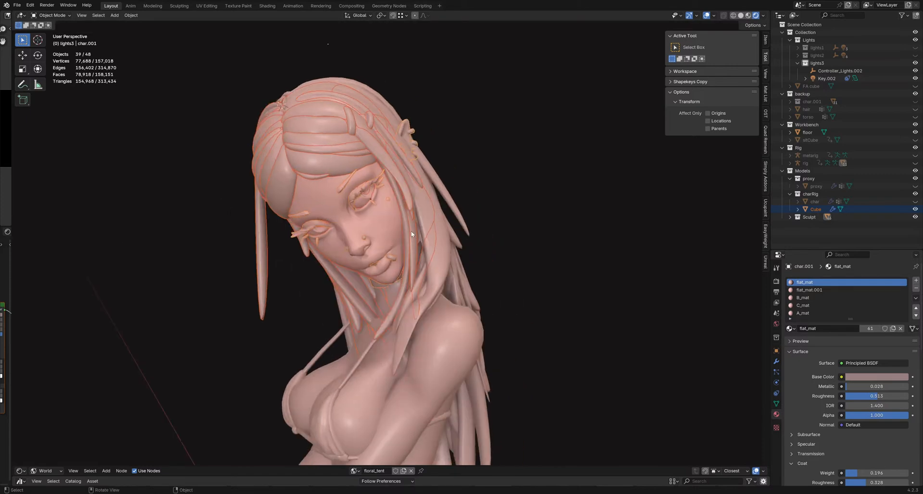
{"action": "key", "text": "g"}
{"action": "key", "text": "Escape"}
{"action": "key", "text": "Tab"}
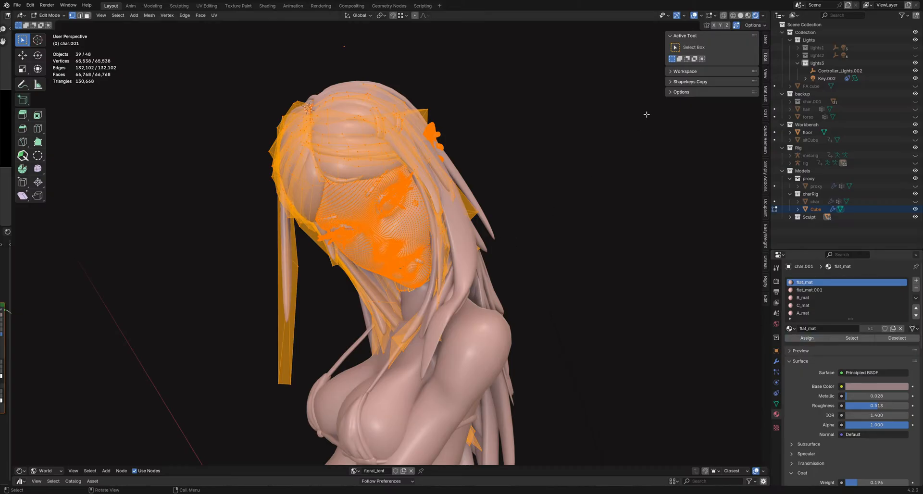
{"action": "left_click", "coordinate": [531, 194]}
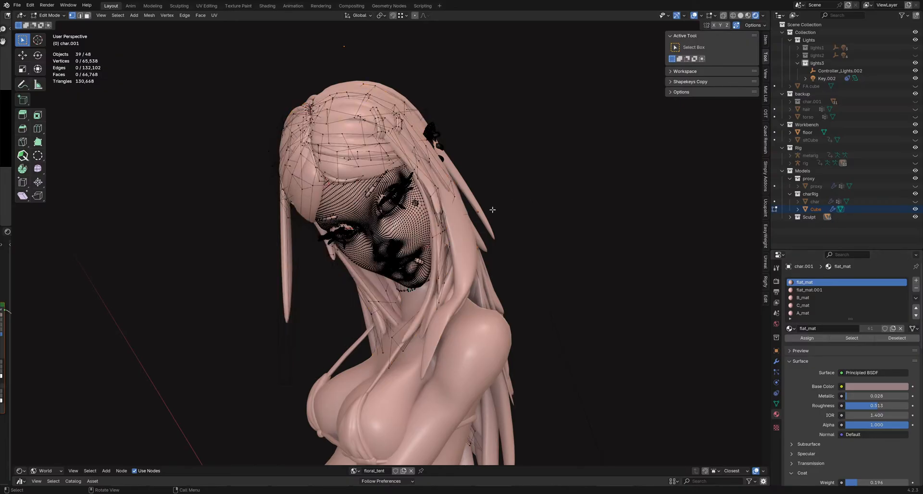
{"action": "key", "text": "Tab"}
Step: Save the scene and duplicate the lights3 key light, placing the copy above the character and rotating it about 84° to aim downward
{"action": "scroll", "coordinate": [523, 226], "scroll_direction": "up", "scroll_amount": 2}
{"action": "scroll", "coordinate": [523, 226], "scroll_direction": "down", "scroll_amount": 4}
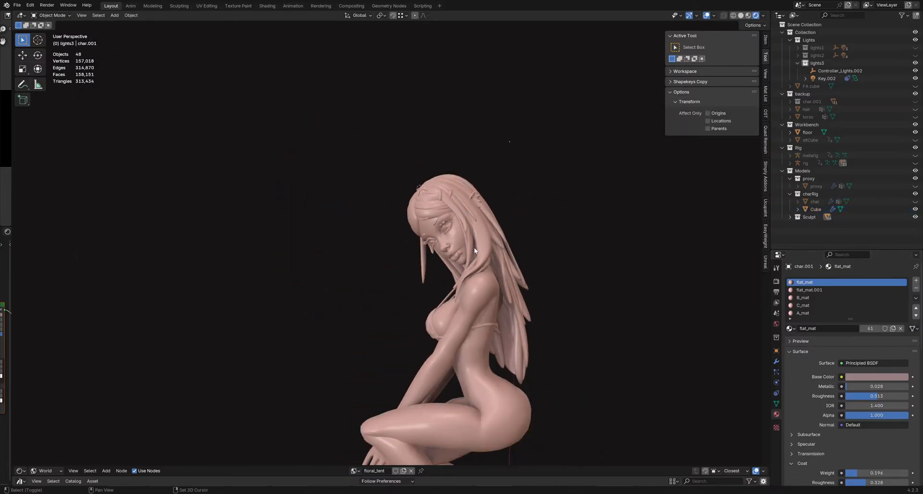
{"action": "middle_click_drag", "start_coordinate": [523, 226], "coordinate": [390, 267]}
{"action": "scroll", "coordinate": [389, 264], "scroll_direction": "down", "scroll_amount": 5}
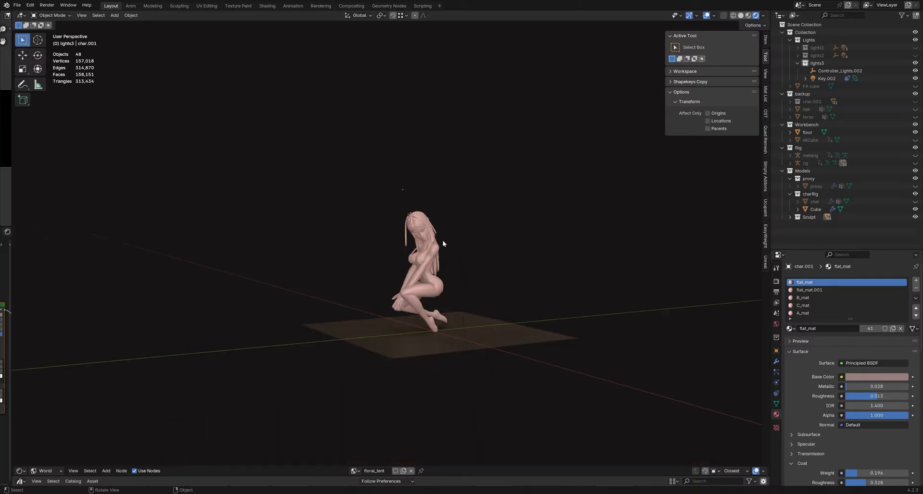
{"action": "middle_click_drag", "start_coordinate": [442, 240], "coordinate": [430, 233]}
{"action": "scroll", "coordinate": [459, 239], "scroll_direction": "down", "scroll_amount": 2}
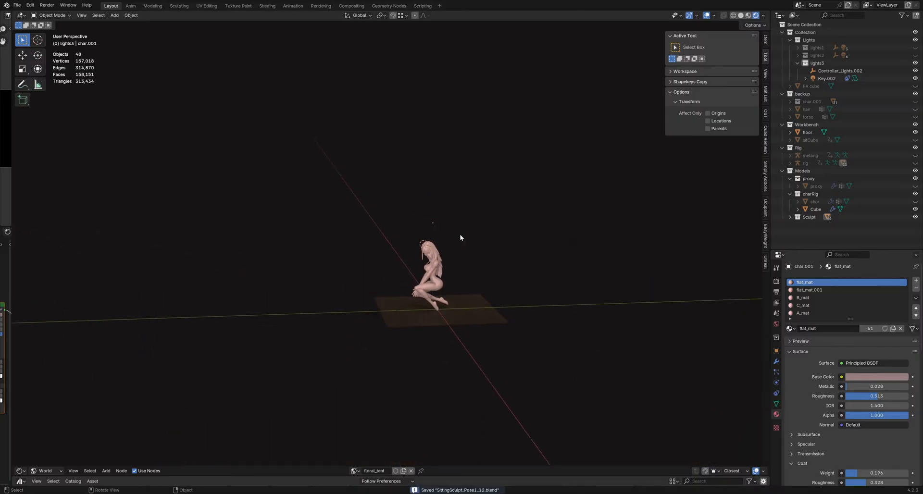
{"action": "scroll", "coordinate": [460, 237], "scroll_direction": "down", "scroll_amount": 3}
{"action": "middle_click_drag", "start_coordinate": [455, 243], "coordinate": [440, 296]}
{"action": "left_click", "coordinate": [408, 299]}
{"action": "key", "text": "shift+d"}
{"action": "left_click", "coordinate": [527, 200]}
{"action": "key", "text": "r"}
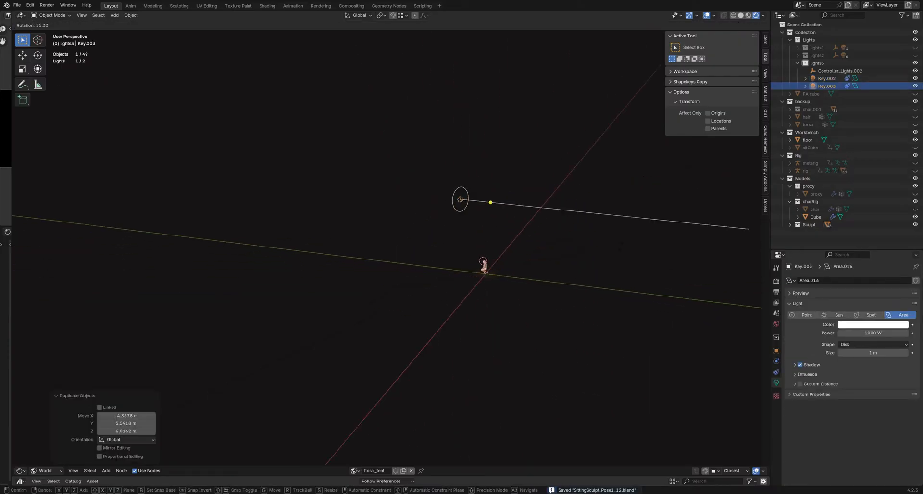
{"action": "left_click", "coordinate": [497, 299]}
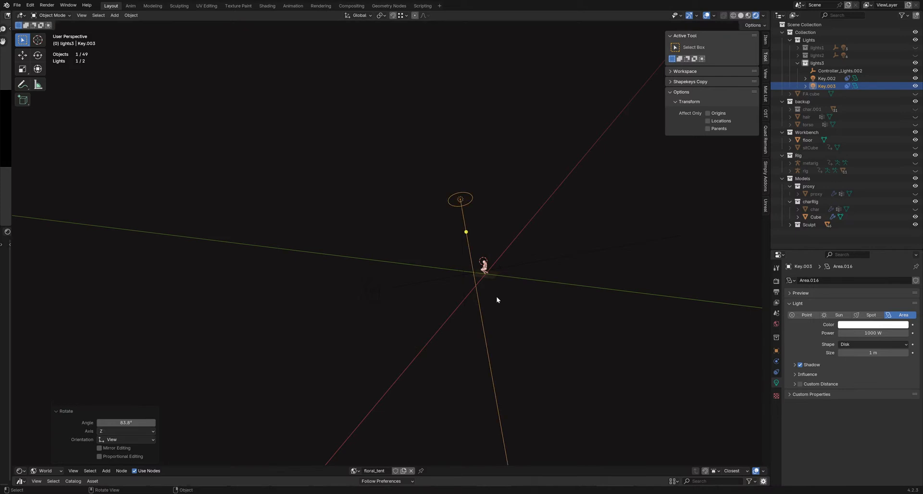
Step: Move and tilt the duplicated light from several viewing angles so it shines down over the character from above
{"action": "middle_click_drag", "start_coordinate": [496, 296], "coordinate": [468, 270]}
{"action": "key", "text": "g"}
{"action": "left_click", "coordinate": [470, 274]}
{"action": "key", "text": "r"}
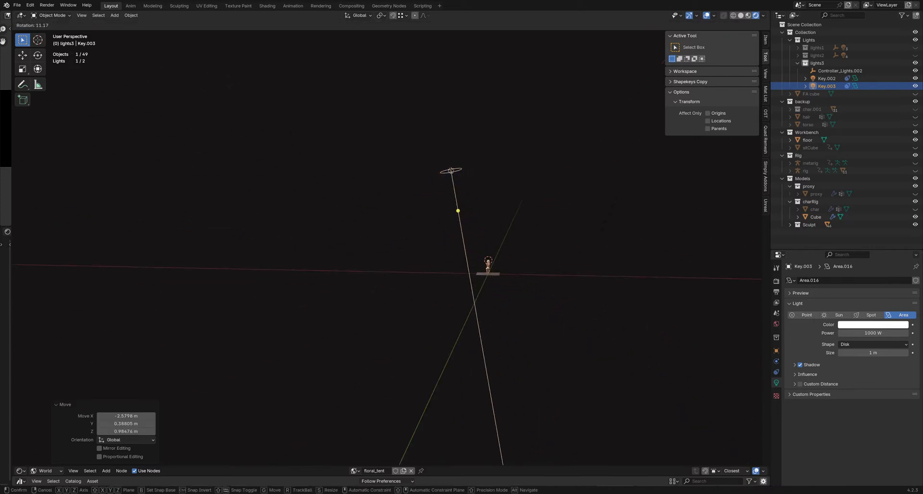
{"action": "left_click", "coordinate": [606, 222]}
{"action": "middle_click_drag", "start_coordinate": [605, 223], "coordinate": [507, 279]}
{"action": "key", "text": "g"}
{"action": "left_click", "coordinate": [538, 204]}
{"action": "key", "text": "g"}
{"action": "left_click", "coordinate": [573, 237]}
{"action": "scroll", "coordinate": [573, 237], "scroll_direction": "up", "scroll_amount": 8}
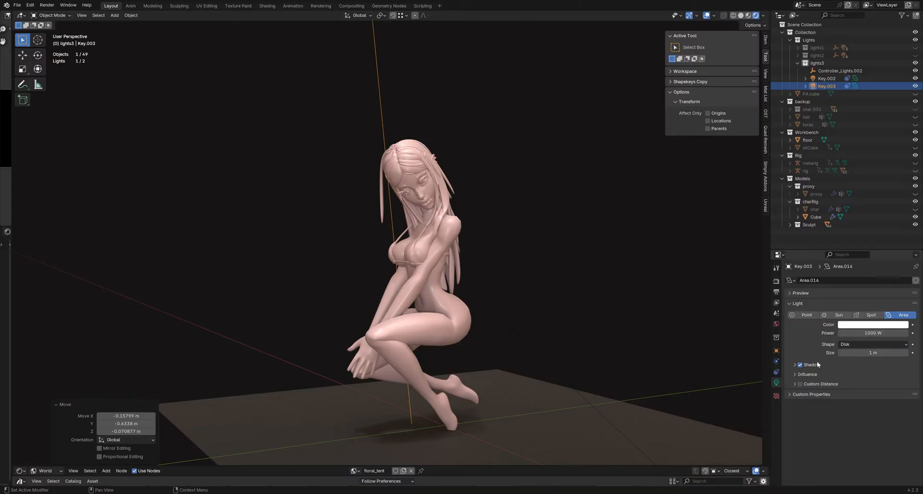
Step: Toggle the duplicated light's visibility repeatedly to compare the character's shading with and without it
{"action": "left_click", "coordinate": [915, 86]}
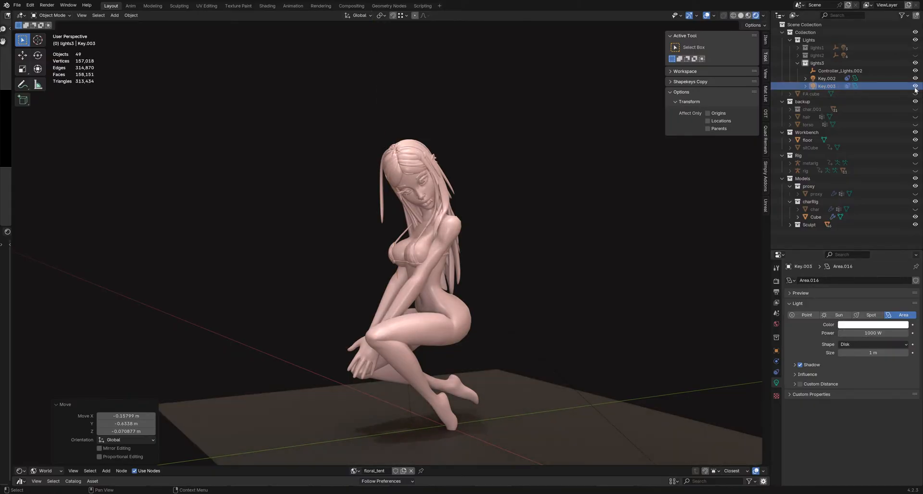
{"action": "left_click", "coordinate": [915, 86]}
{"action": "left_click", "coordinate": [915, 89]}
{"action": "left_click", "coordinate": [915, 88]}
{"action": "left_click", "coordinate": [915, 89]}
{"action": "left_click", "coordinate": [915, 89]}
{"action": "left_click", "coordinate": [914, 89]}
Step: Reselect the duplicated light, rotate it about -1.75° in the front-facing view and shift it to one side of the character
{"action": "middle_click_drag", "start_coordinate": [492, 137], "coordinate": [571, 175]}
{"action": "right_click", "coordinate": [582, 177]}
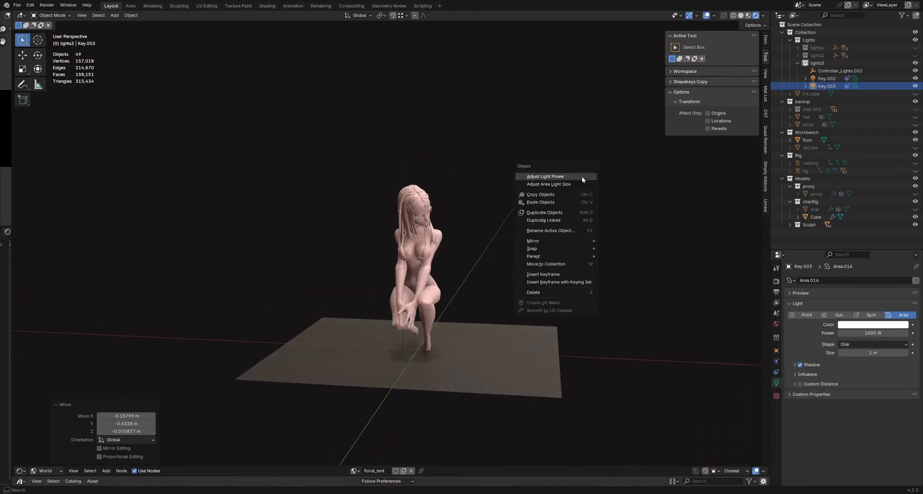
{"action": "left_click", "coordinate": [818, 86]}
{"action": "key", "text": "r"}
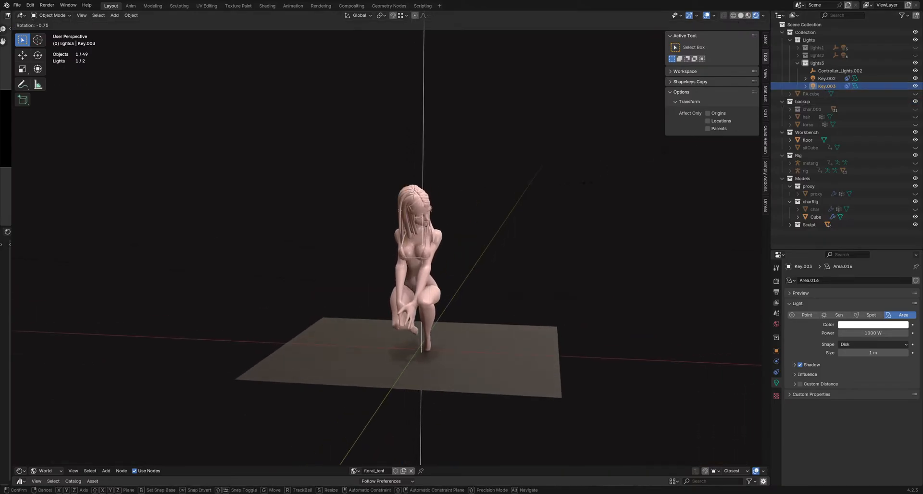
{"action": "left_click", "coordinate": [575, 175]}
{"action": "key", "text": "g"}
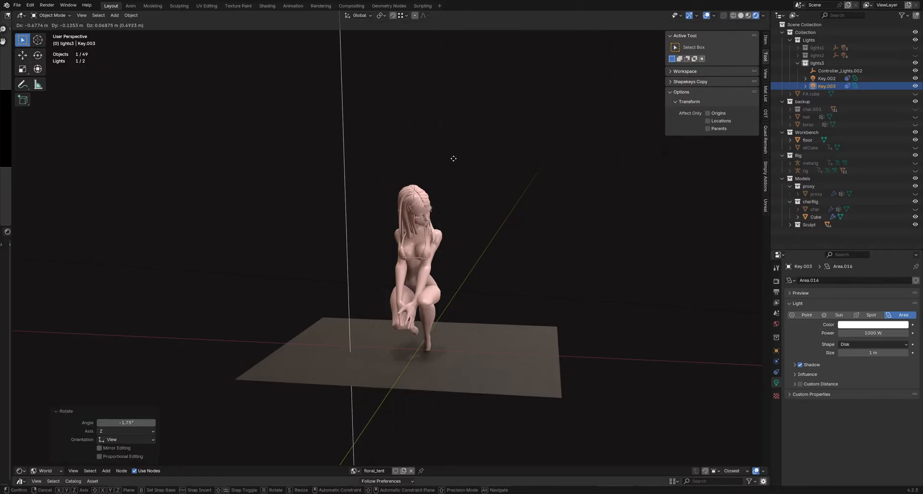
Step: Move the Key.003 area light about 0.83 m and another 0.24 m toward negative X beside the figure
{"action": "left_click", "coordinate": [414, 156]}
{"action": "middle_click_drag", "start_coordinate": [425, 159], "coordinate": [485, 165]}
{"action": "key", "text": "g"}
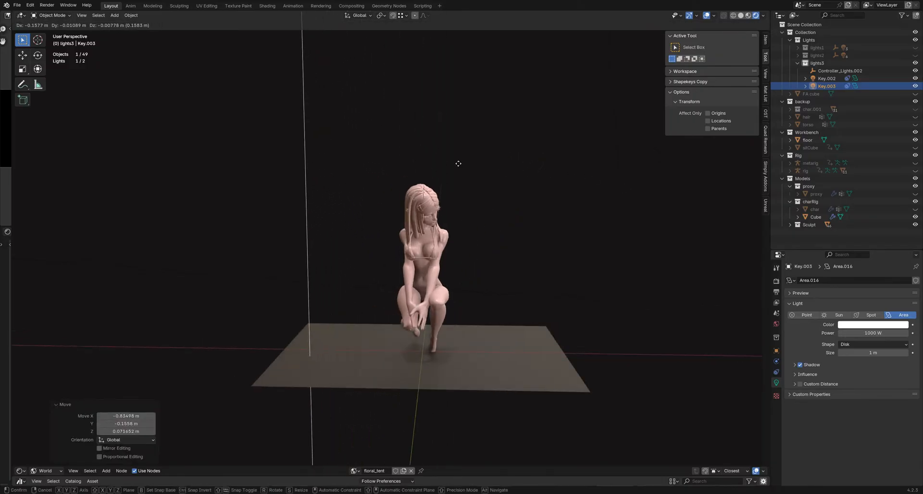
{"action": "left_click", "coordinate": [447, 164]}
{"action": "key", "text": "g"}
{"action": "left_click", "coordinate": [399, 214]}
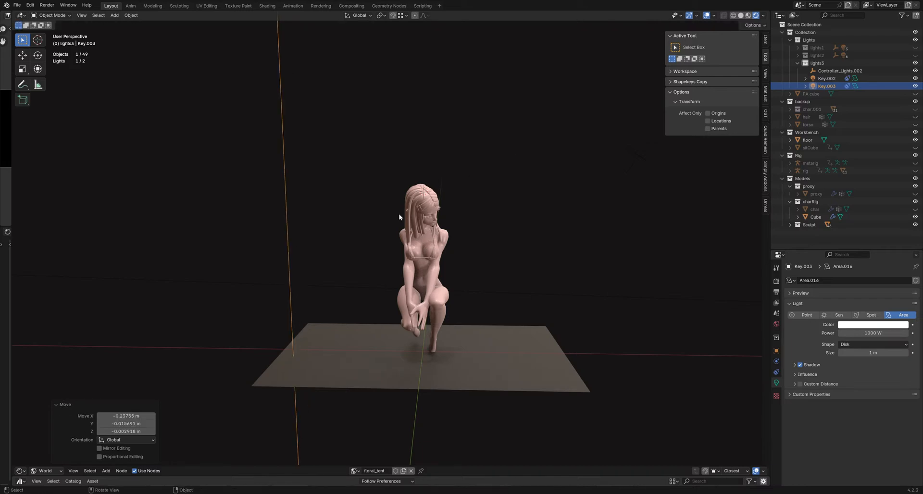
Step: Raise the Key.003 light about 4.15 m and shift it about 0.89 m along Y and 0.47 m along Z
{"action": "middle_click_drag", "start_coordinate": [399, 213], "coordinate": [462, 241]}
{"action": "scroll", "coordinate": [496, 266], "scroll_direction": "down", "scroll_amount": 8}
{"action": "key", "text": "r"}
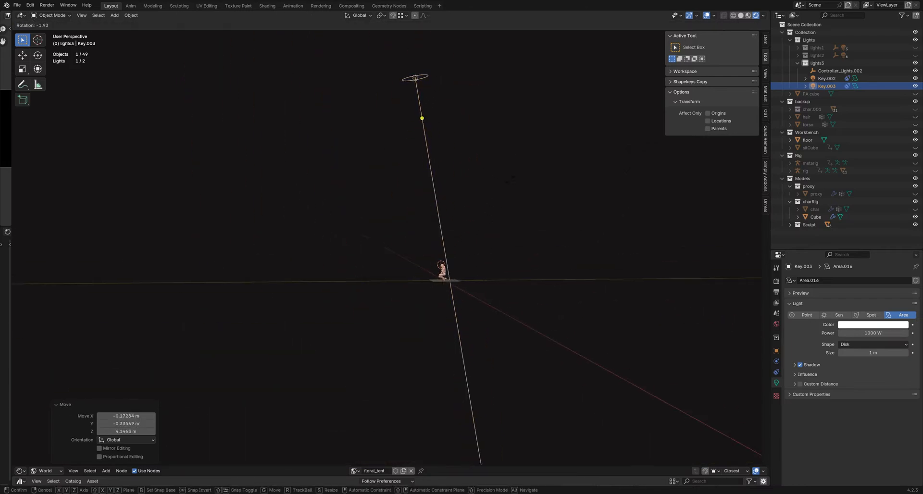
{"action": "key", "text": "Escape"}
{"action": "scroll", "coordinate": [420, 278], "scroll_direction": "up", "scroll_amount": 8}
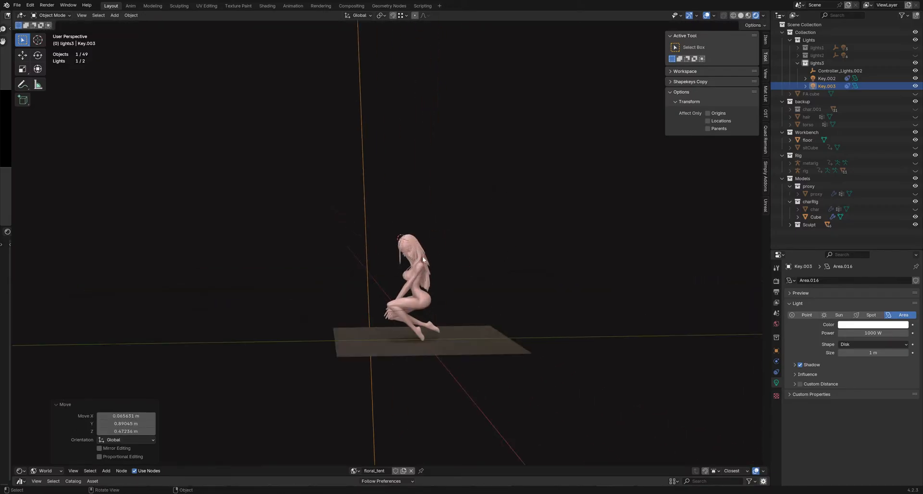
{"action": "middle_click_drag", "start_coordinate": [421, 278], "coordinate": [398, 247]}
Step: Toggle the Key.003 light's visibility repeatedly to compare the figure's lighting with and without it
{"action": "left_click", "coordinate": [915, 86]}
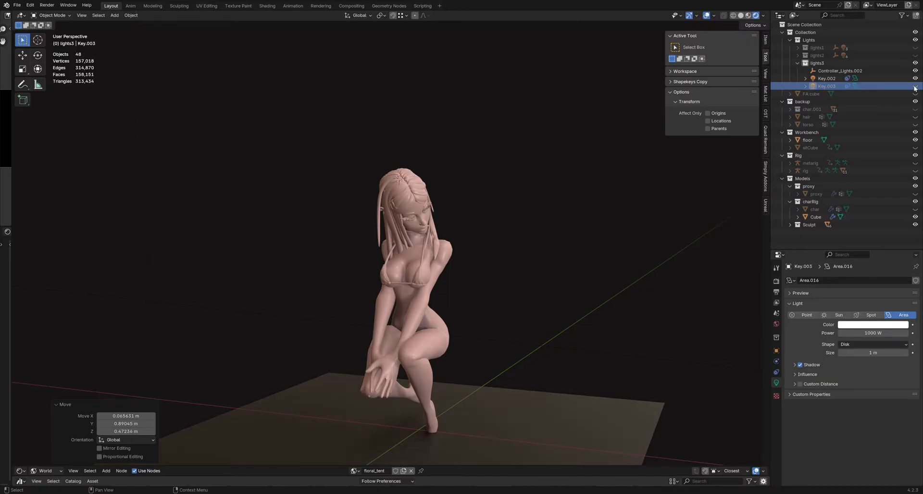
{"action": "left_click", "coordinate": [914, 86]}
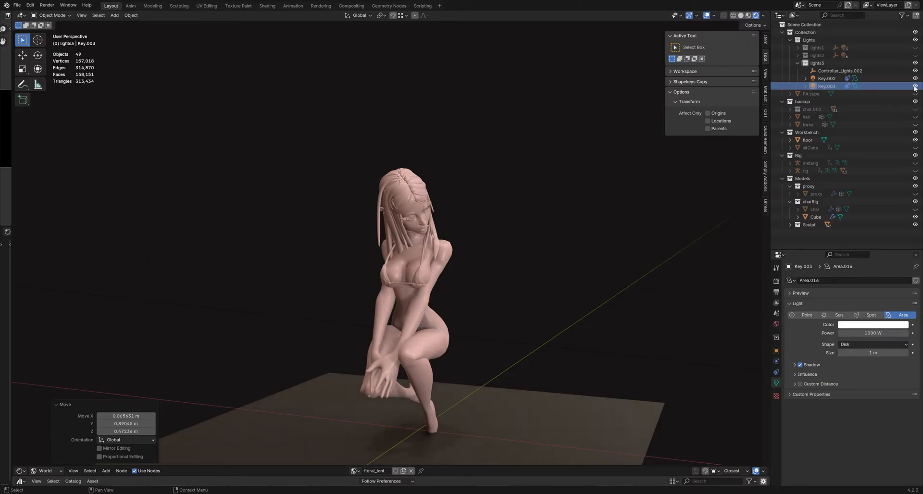
{"action": "middle_click_drag", "start_coordinate": [553, 149], "coordinate": [443, 221]}
{"action": "left_click", "coordinate": [914, 87]}
{"action": "left_click", "coordinate": [914, 87]}
{"action": "left_click", "coordinate": [914, 87]}
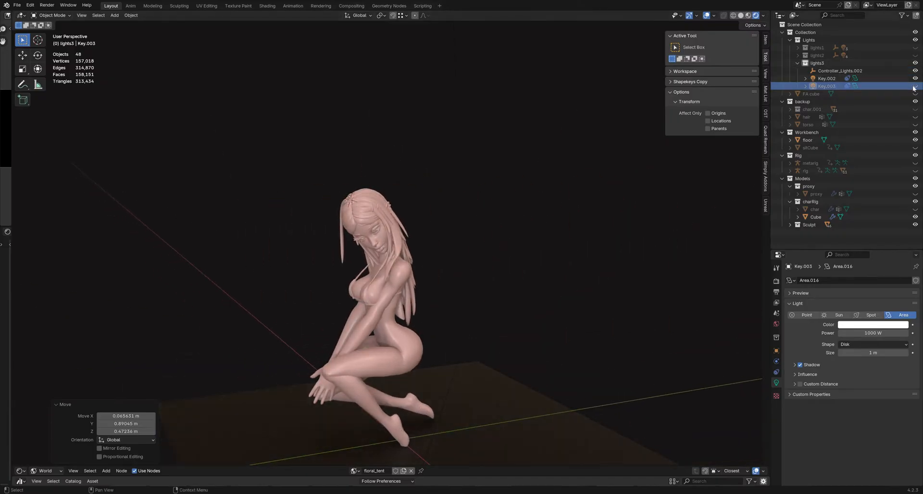
{"action": "left_click", "coordinate": [915, 86]}
{"action": "left_click", "coordinate": [914, 87]}
{"action": "left_click", "coordinate": [914, 86]}
{"action": "left_click", "coordinate": [914, 87]}
{"action": "left_click", "coordinate": [914, 86]}
{"action": "left_click", "coordinate": [914, 87]}
{"action": "left_click", "coordinate": [914, 87]}
{"action": "left_click", "coordinate": [915, 87]}
{"action": "left_click", "coordinate": [915, 87]}
{"action": "left_click", "coordinate": [914, 86]}
{"action": "left_click", "coordinate": [914, 87]}
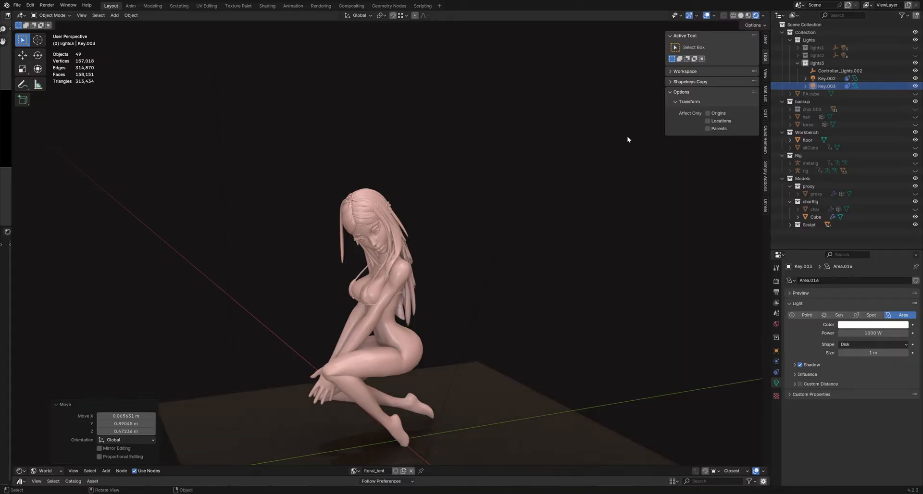
Step: Duplicate the Key.003 light, then rotate and move the copy to another side of the figure
{"action": "scroll", "coordinate": [558, 163], "scroll_direction": "down", "scroll_amount": 4}
{"action": "scroll", "coordinate": [569, 111], "scroll_direction": "down", "scroll_amount": 4}
{"action": "middle_click_drag", "start_coordinate": [569, 111], "coordinate": [426, 233]}
{"action": "key", "text": "shift+d"}
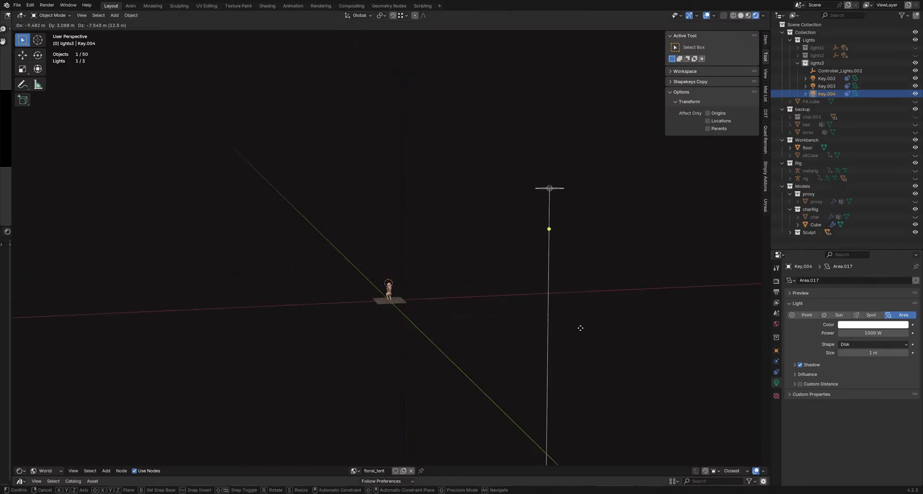
{"action": "key", "text": "r"}
{"action": "mouse_move", "coordinate": [397, 296]}
{"action": "middle_mouse_down"}
{"action": "mouse_move", "coordinate": [404, 308]}
{"action": "mouse_move", "coordinate": [395, 298]}
{"action": "middle_mouse_up"}
{"action": "key", "text": "g"}
{"action": "left_click", "coordinate": [448, 325]}
Step: Fine-tune the Key.004 light's position, ending with a small shift of about 0.02, 0.04 and -0.11 m in X, Y and Z
{"action": "middle_click_drag", "start_coordinate": [448, 325], "coordinate": [433, 249]}
{"action": "scroll", "coordinate": [440, 307], "scroll_direction": "up", "scroll_amount": 4}
{"action": "key", "text": "g"}
{"action": "left_click", "coordinate": [464, 250]}
{"action": "middle_click_drag", "start_coordinate": [477, 278], "coordinate": [379, 249]}
{"action": "scroll", "coordinate": [379, 260], "scroll_direction": "up", "scroll_amount": 5}
{"action": "scroll", "coordinate": [356, 259], "scroll_direction": "up", "scroll_amount": 3}
{"action": "key", "text": "g"}
{"action": "left_click", "coordinate": [383, 253]}
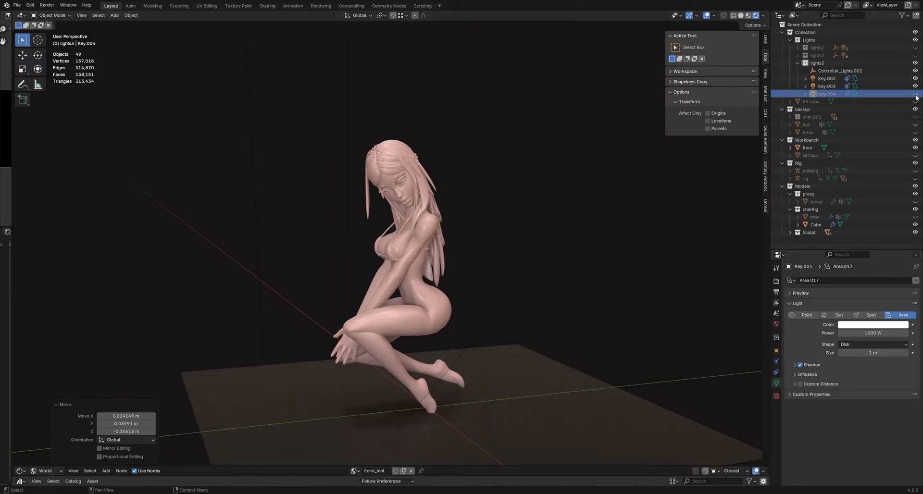
Step: Toggle the Key.004 light's visibility to compare its effect on the figure's front and the floor
{"action": "left_click", "coordinate": [401, 234]}
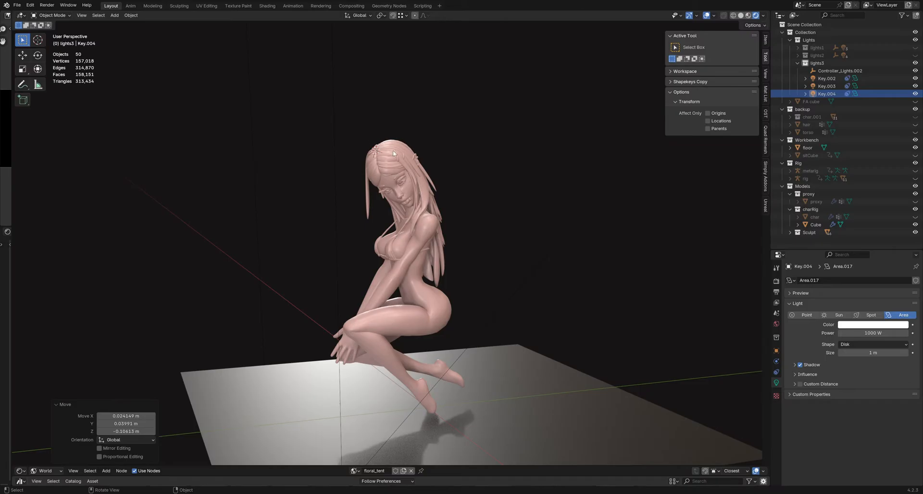
{"action": "left_click", "coordinate": [915, 94]}
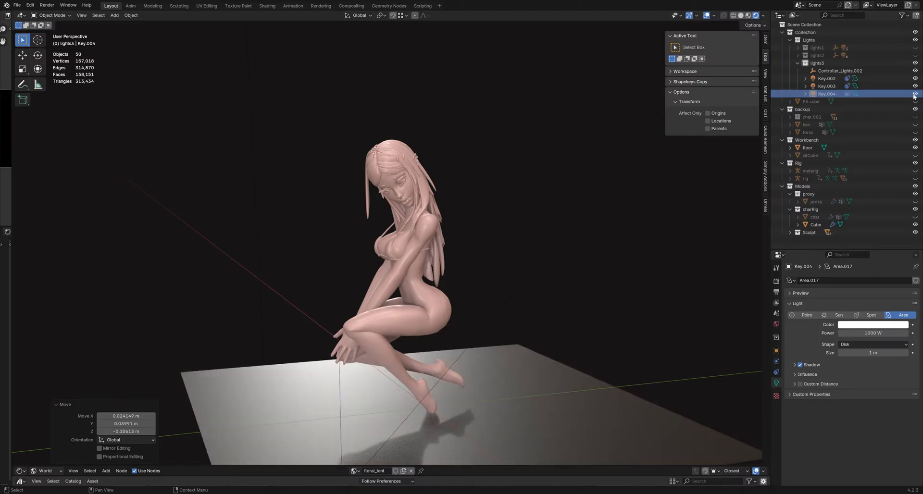
{"action": "left_click", "coordinate": [914, 94]}
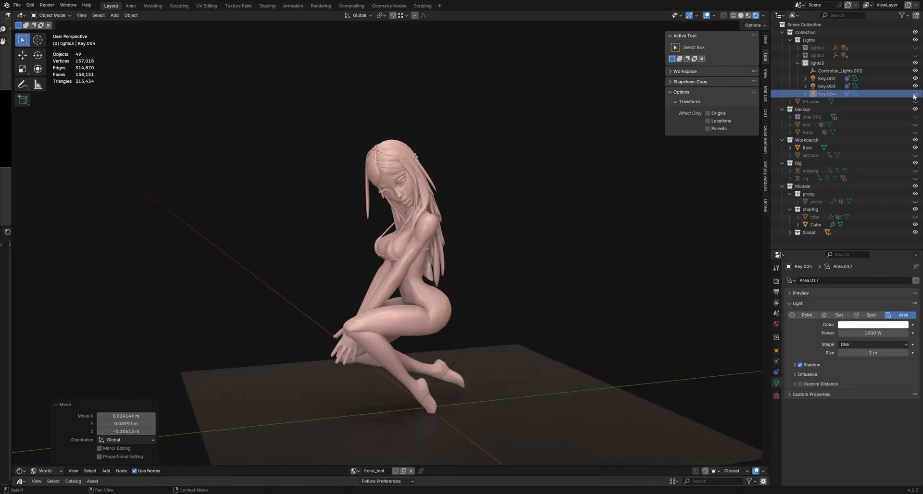
{"action": "left_click", "coordinate": [915, 94]}
{"action": "left_click", "coordinate": [915, 94]}
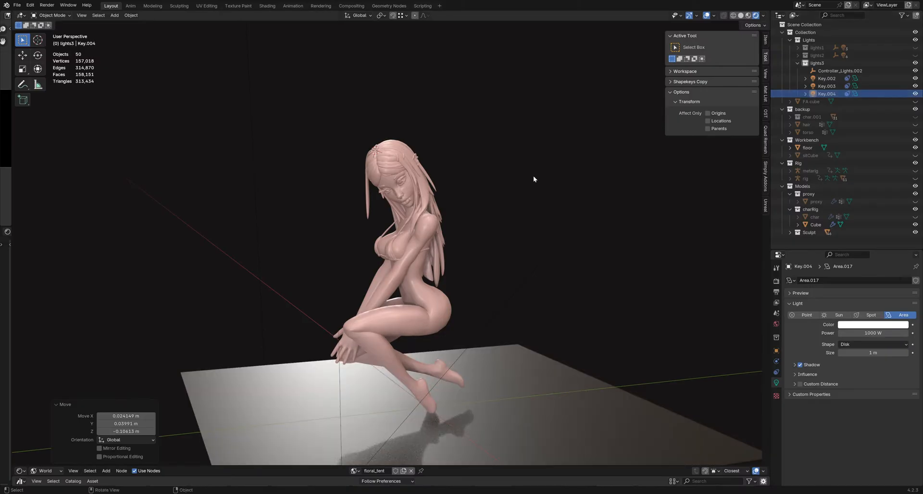
Step: Compare the lighting on the figure's back and hair with the Key.004 light shown and hidden
{"action": "middle_click_drag", "start_coordinate": [533, 176], "coordinate": [358, 189]}
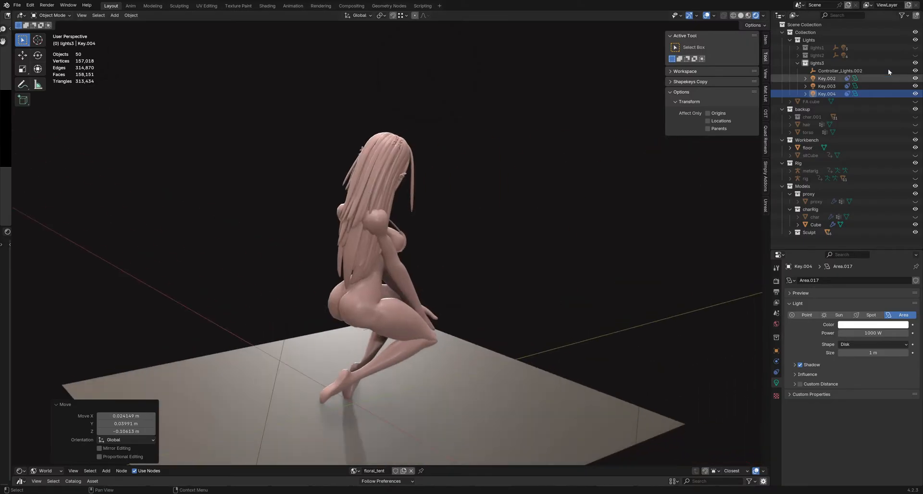
{"action": "left_click", "coordinate": [915, 94]}
{"action": "left_click", "coordinate": [914, 94]}
{"action": "left_click", "coordinate": [915, 94]}
{"action": "left_click", "coordinate": [915, 94]}
{"action": "left_click", "coordinate": [915, 93]}
{"action": "left_click", "coordinate": [914, 93]}
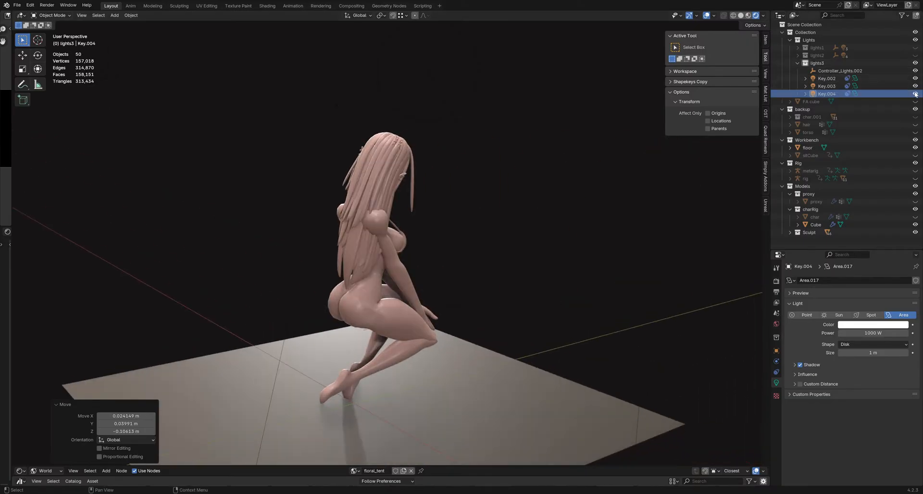
{"action": "left_click", "coordinate": [915, 94]}
{"action": "left_click", "coordinate": [915, 94]}
{"action": "left_click", "coordinate": [915, 94]}
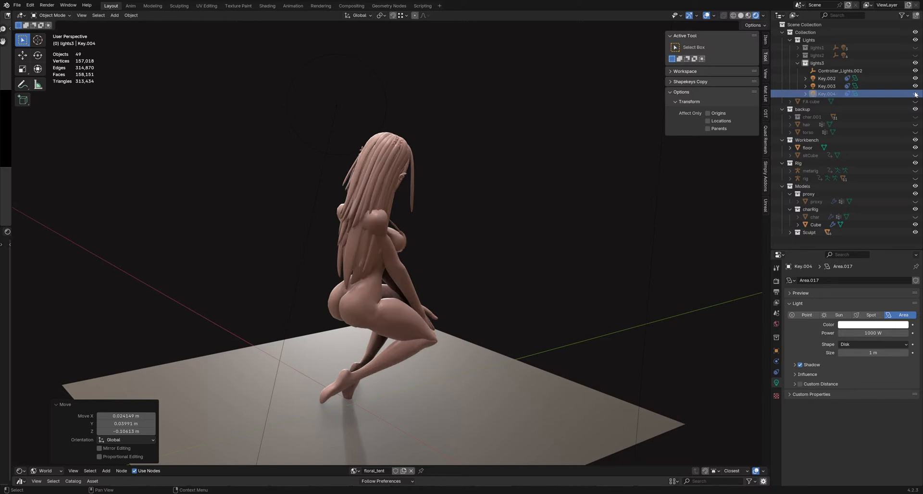
{"action": "left_click", "coordinate": [914, 93]}
{"action": "left_click", "coordinate": [915, 94]}
Step: Compare the rim lighting along the figure's side profile with the Key.004 light shown and hidden
{"action": "middle_click_drag", "start_coordinate": [517, 258], "coordinate": [423, 259]}
{"action": "left_click", "coordinate": [915, 94]}
{"action": "left_click", "coordinate": [915, 94]}
{"action": "left_click", "coordinate": [914, 94]}
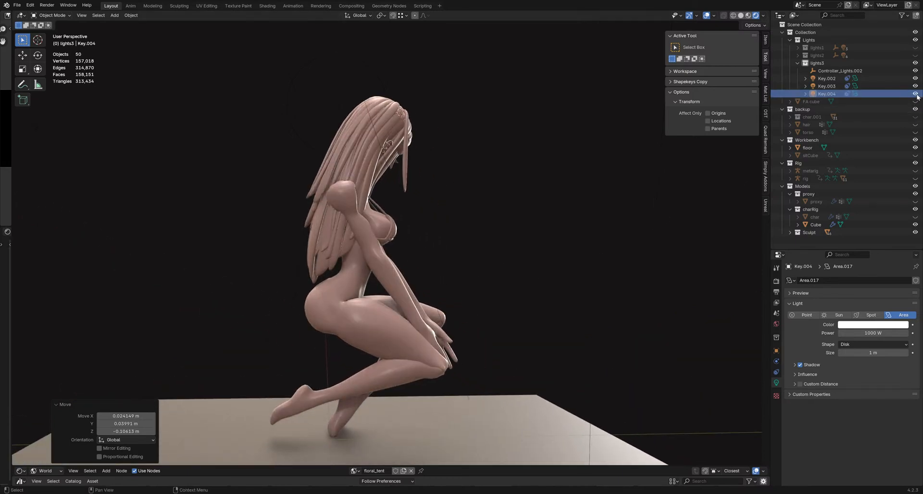
{"action": "left_click", "coordinate": [915, 94]}
{"action": "left_click", "coordinate": [916, 95]}
{"action": "left_click", "coordinate": [916, 94]}
{"action": "left_click", "coordinate": [916, 94]}
{"action": "left_click", "coordinate": [916, 95]}
{"action": "left_click", "coordinate": [916, 95]}
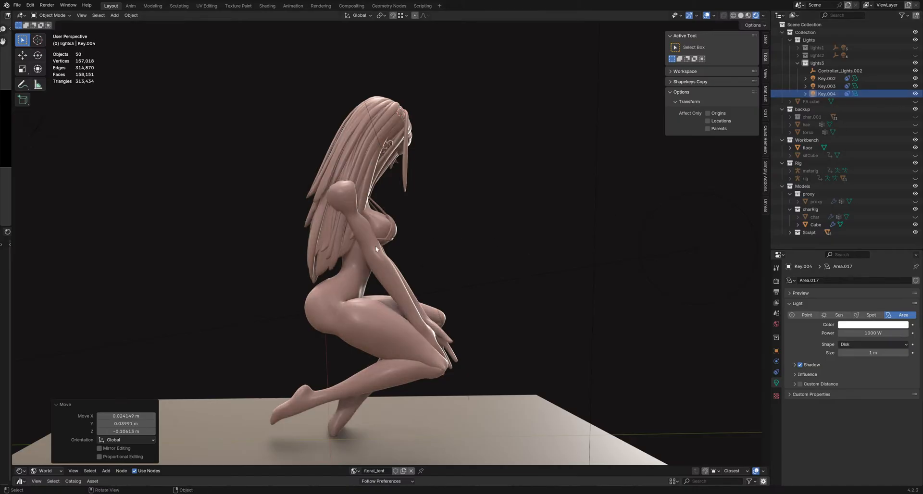
Step: Inspect the light placement around the figure from a distance and from several angles
{"action": "middle_click_drag", "start_coordinate": [347, 204], "coordinate": [521, 309]}
{"action": "scroll", "coordinate": [589, 255], "scroll_direction": "down", "scroll_amount": 10}
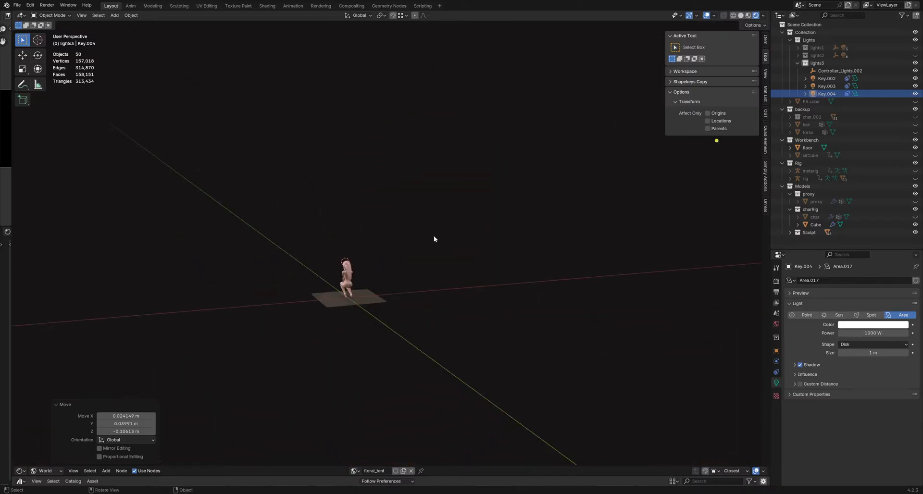
{"action": "scroll", "coordinate": [676, 208], "scroll_direction": "down", "scroll_amount": 4}
{"action": "middle_click_drag", "start_coordinate": [675, 207], "coordinate": [638, 204]}
{"action": "scroll", "coordinate": [458, 257], "scroll_direction": "up", "scroll_amount": 5}
{"action": "middle_click_drag", "start_coordinate": [367, 287], "coordinate": [540, 277]}
{"action": "scroll", "coordinate": [404, 246], "scroll_direction": "up", "scroll_amount": 6}
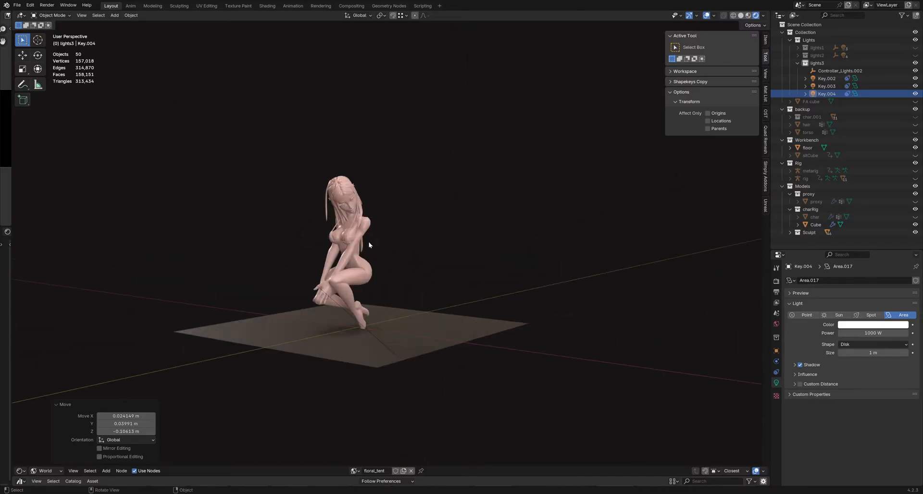
{"action": "middle_click_drag", "start_coordinate": [369, 244], "coordinate": [486, 250]}
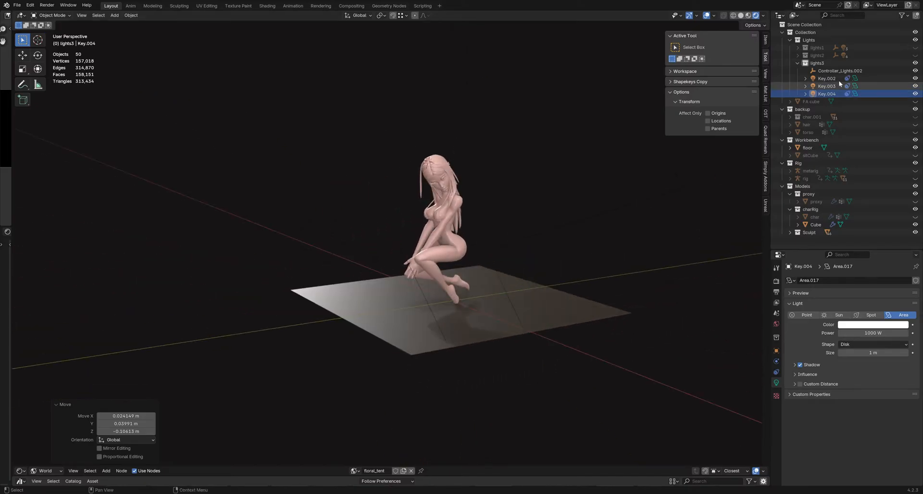
{"action": "left_click", "coordinate": [907, 72]}
{"action": "scroll", "coordinate": [576, 154], "scroll_direction": "down", "scroll_amount": 6}
{"action": "scroll", "coordinate": [480, 216], "scroll_direction": "up", "scroll_amount": 2}
{"action": "key", "text": "g"}
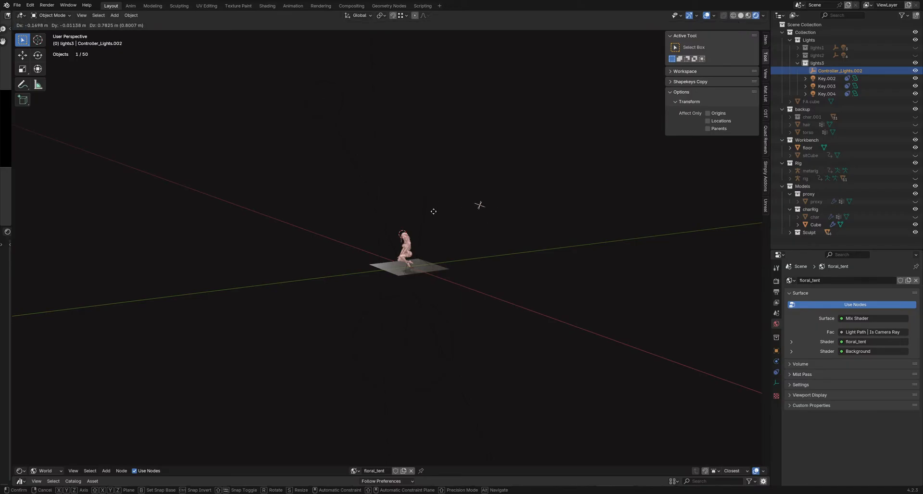
{"action": "right_click", "coordinate": [434, 211]}
{"action": "scroll", "coordinate": [428, 223], "scroll_direction": "up", "scroll_amount": 5}
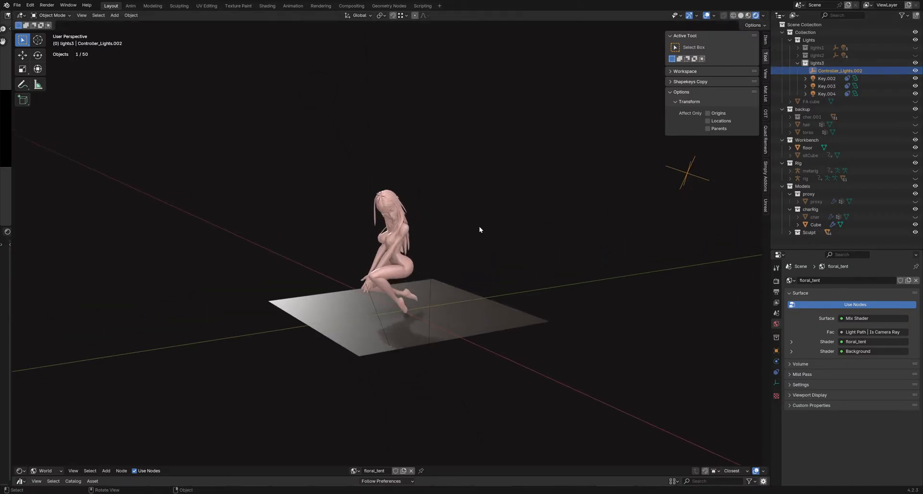
{"action": "key", "text": "alt+a"}
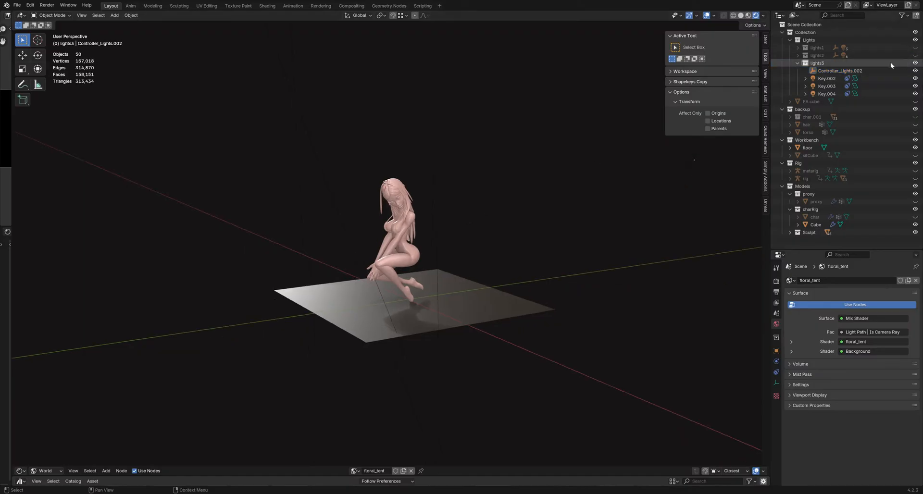
Step: Select the char.002 body mesh, enter Edit Mode on it and save the file
{"action": "scroll", "coordinate": [437, 230], "scroll_direction": "up", "scroll_amount": 4}
{"action": "middle_click_drag", "start_coordinate": [457, 223], "coordinate": [465, 217], "text": "shift"}
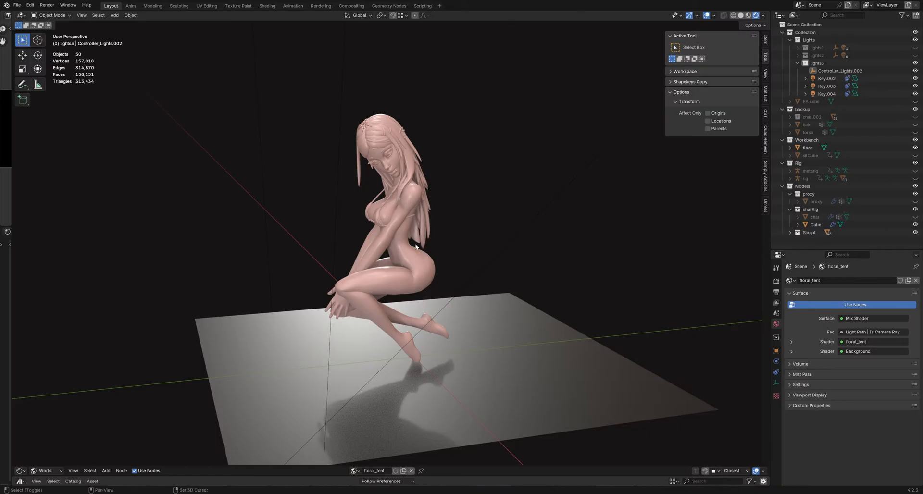
{"action": "middle_click_drag", "start_coordinate": [416, 246], "coordinate": [448, 166]}
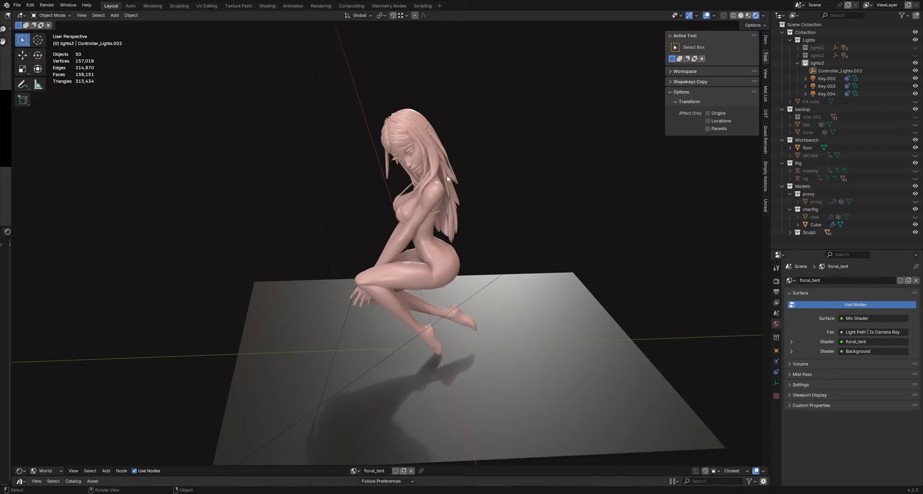
{"action": "scroll", "coordinate": [429, 217], "scroll_direction": "up", "scroll_amount": 3}
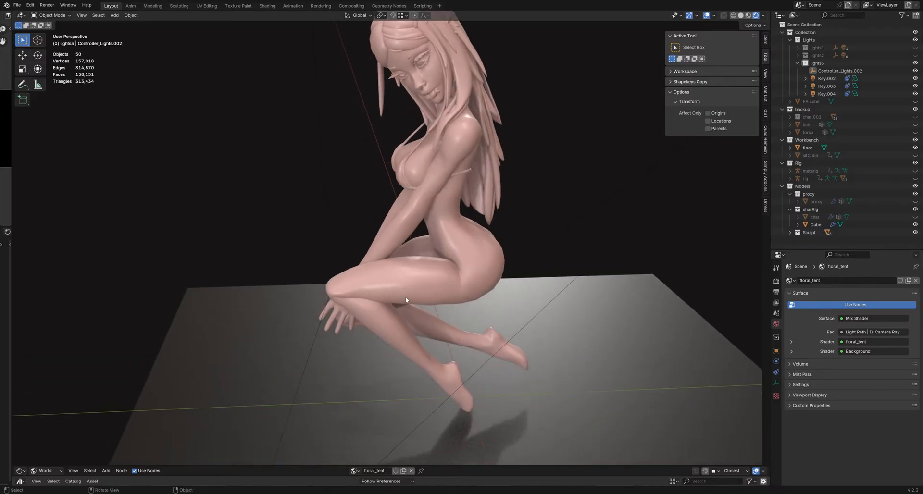
{"action": "left_click", "coordinate": [385, 309]}
{"action": "middle_click_drag", "start_coordinate": [385, 309], "coordinate": [382, 302]}
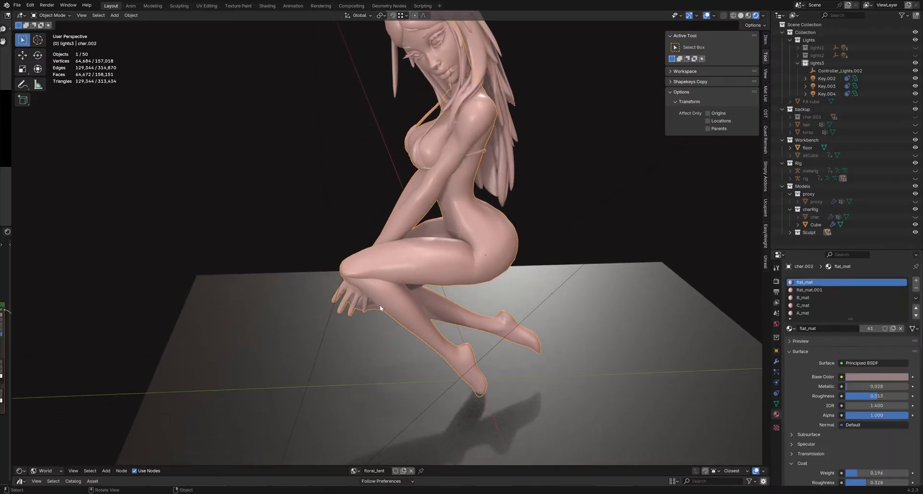
{"action": "middle_click_drag", "start_coordinate": [399, 304], "coordinate": [436, 248]}
{"action": "scroll", "coordinate": [445, 267], "scroll_direction": "up", "scroll_amount": 3}
{"action": "key", "text": "Tab"}
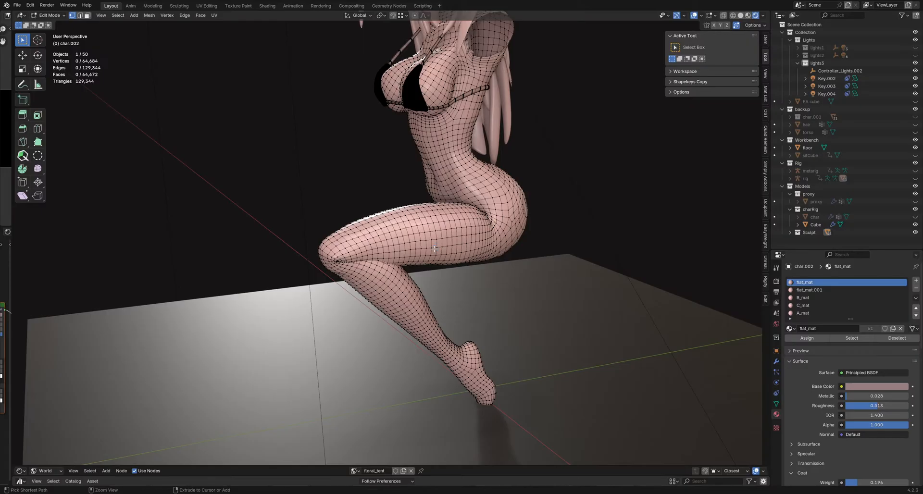
{"action": "key", "text": "ctrl+s"}
Step: Switch the body mesh to Sculpt Mode and set the Grab brush radius to 222 px over the legs
{"action": "key", "text": "ctrl+Tab"}
{"action": "left_click", "coordinate": [430, 291]}
{"action": "scroll", "coordinate": [427, 289], "scroll_direction": "up", "scroll_amount": 4}
{"action": "mouse_move", "coordinate": [423, 287]}
{"action": "middle_mouse_down"}
{"action": "mouse_move", "coordinate": [383, 268]}
{"action": "mouse_move", "coordinate": [390, 275]}
{"action": "middle_mouse_up"}
{"action": "scroll", "coordinate": [390, 277], "scroll_direction": "down", "scroll_amount": 3}
{"action": "scroll", "coordinate": [396, 275], "scroll_direction": "down", "scroll_amount": 1}
{"action": "key", "text": "f"}
{"action": "left_click", "coordinate": [399, 279]}
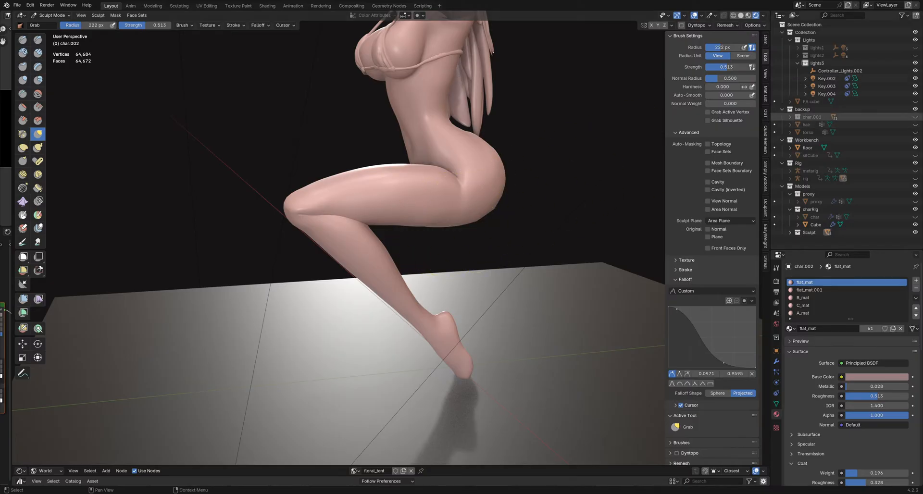
Step: Compare the view with and without the floor object, leave the floor hidden and save the file
{"action": "left_click", "coordinate": [915, 147]}
{"action": "left_click", "coordinate": [915, 147]}
{"action": "left_click", "coordinate": [915, 147]}
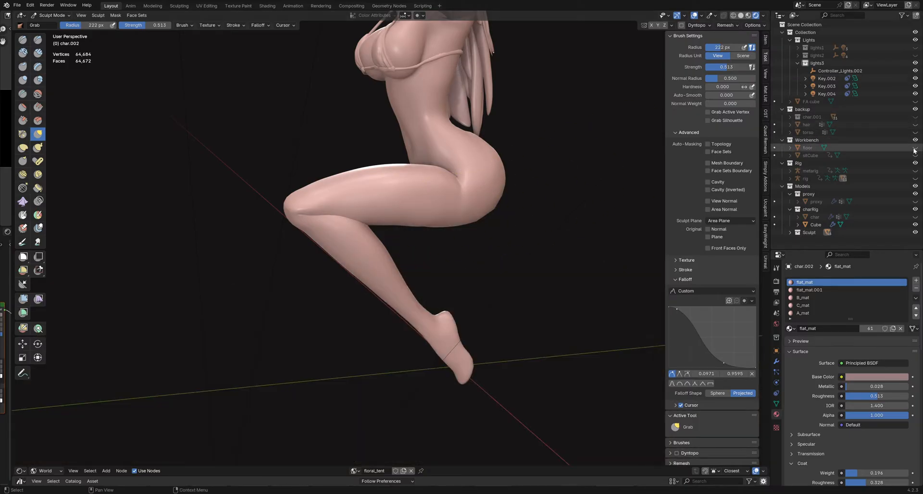
{"action": "left_click", "coordinate": [915, 147]}
{"action": "left_click", "coordinate": [915, 147]}
{"action": "left_click", "coordinate": [915, 147]}
{"action": "left_click", "coordinate": [915, 148]}
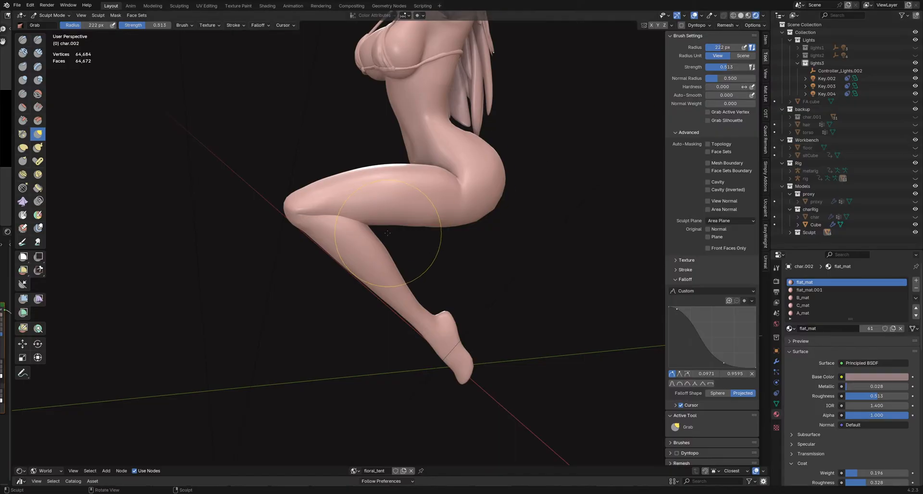
{"action": "middle_click_drag", "start_coordinate": [390, 240], "coordinate": [379, 261]}
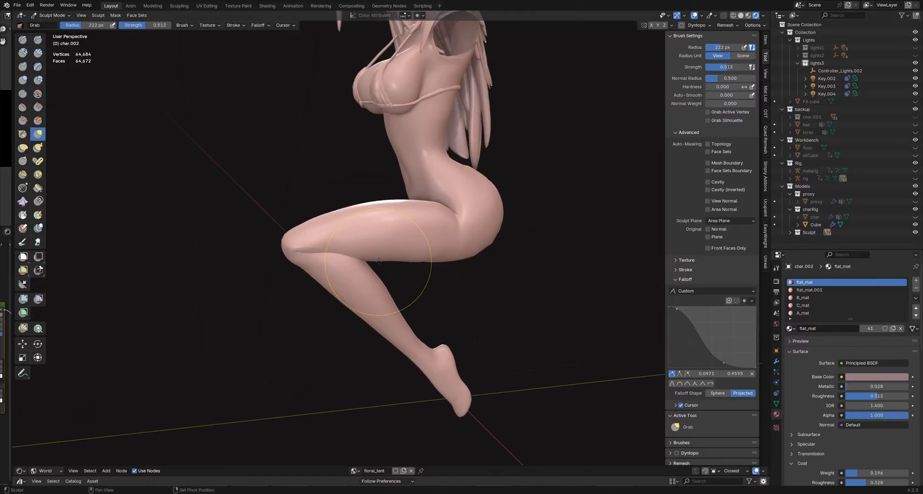
{"action": "key", "text": "ctrl+s"}
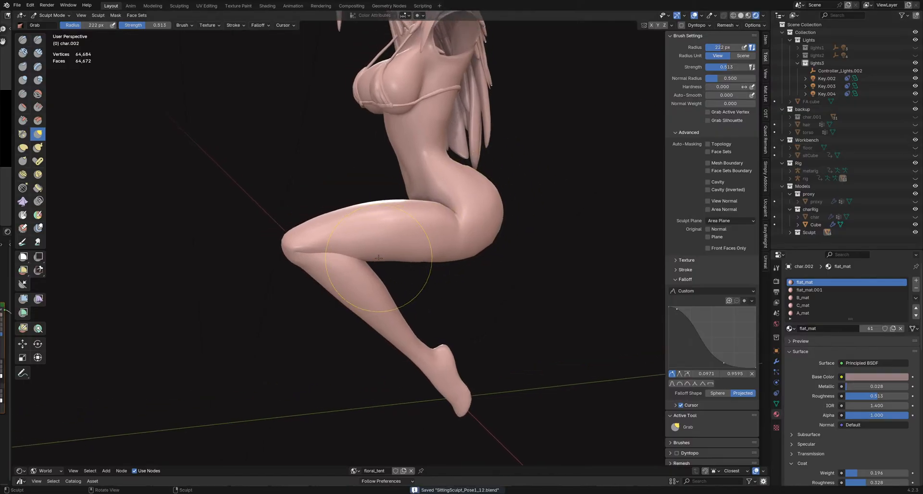
Step: Reveal the hidden face sets of the body mesh and clear its mask
{"action": "middle_click_drag", "start_coordinate": [393, 254], "coordinate": [414, 278]}
{"action": "key", "text": "h"}
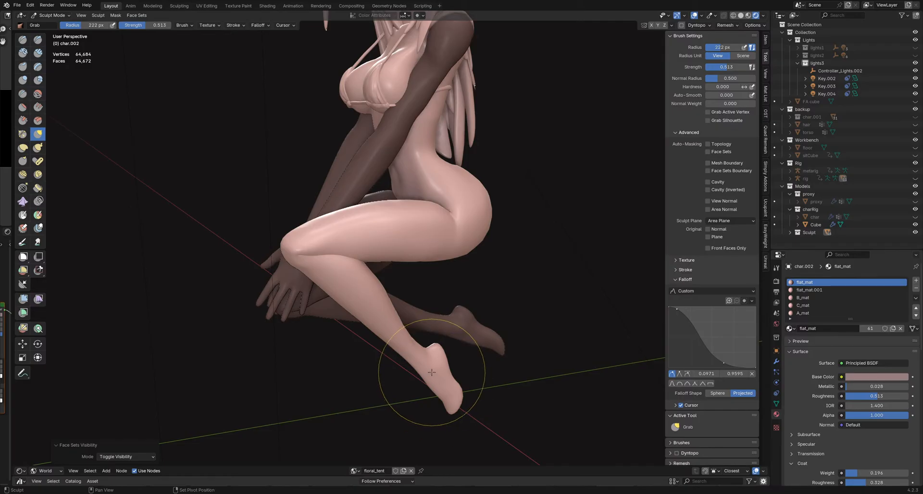
{"action": "key", "text": "alt+m"}
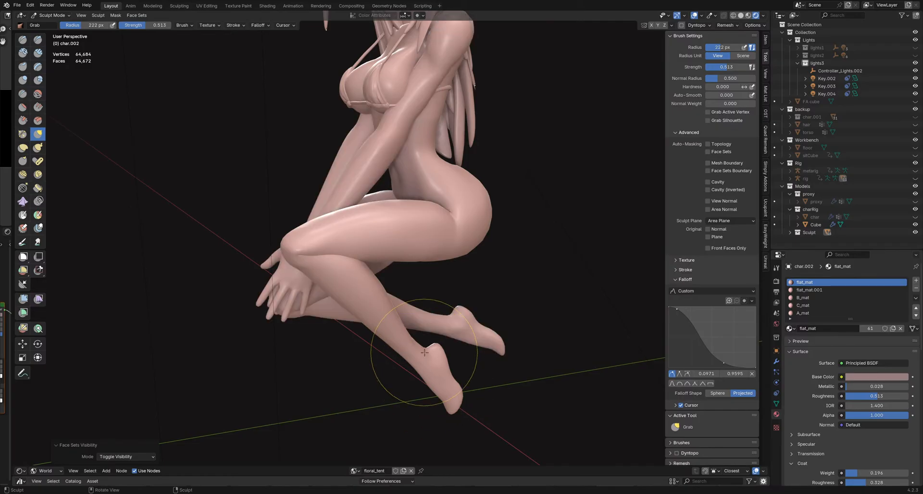
Step: Examine the mesh topology of the lower legs and feet in Edit Mode
{"action": "middle_click_drag", "start_coordinate": [426, 349], "coordinate": [383, 344]}
{"action": "scroll", "coordinate": [383, 344], "scroll_direction": "up", "scroll_amount": 1}
{"action": "mouse_move", "coordinate": [430, 375]}
{"action": "middle_mouse_down", "text": "shift"}
{"action": "mouse_move", "coordinate": [387, 284]}
{"action": "mouse_move", "coordinate": [399, 307]}
{"action": "mouse_move", "coordinate": [392, 329]}
{"action": "mouse_move", "coordinate": [443, 361]}
{"action": "mouse_move", "coordinate": [471, 317]}
{"action": "mouse_move", "coordinate": [446, 300]}
{"action": "mouse_move", "coordinate": [444, 311]}
{"action": "middle_mouse_up", "text": "shift"}
{"action": "scroll", "coordinate": [386, 283], "scroll_direction": "up", "scroll_amount": 2}
{"action": "key", "text": "Tab"}
{"action": "scroll", "coordinate": [442, 361], "scroll_direction": "up", "scroll_amount": 2}
{"action": "scroll", "coordinate": [451, 351], "scroll_direction": "up", "scroll_amount": 3}
{"action": "left_click", "coordinate": [454, 333]}
{"action": "scroll", "coordinate": [494, 335], "scroll_direction": "down", "scroll_amount": 3}
{"action": "scroll", "coordinate": [446, 301], "scroll_direction": "up", "scroll_amount": 3}
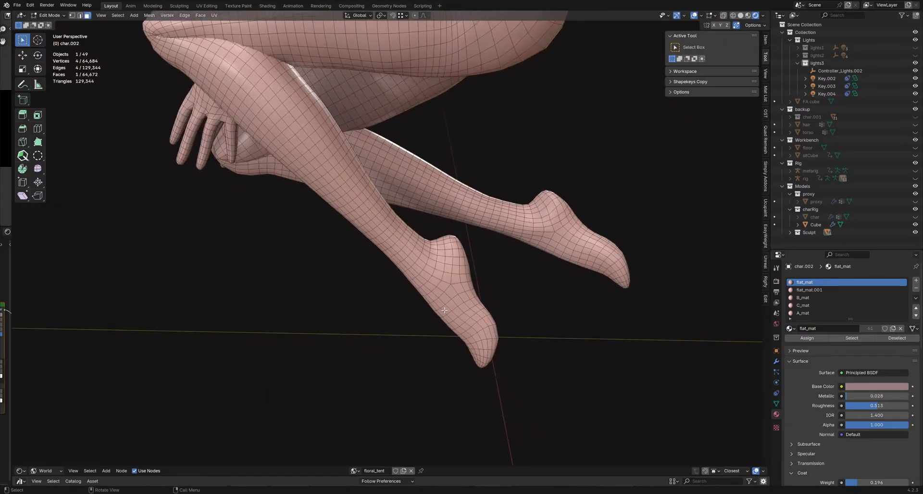
Step: Return the body mesh to Sculpt Mode and show the face sets overlay at 0.257 opacity
{"action": "left_click", "coordinate": [712, 16]}
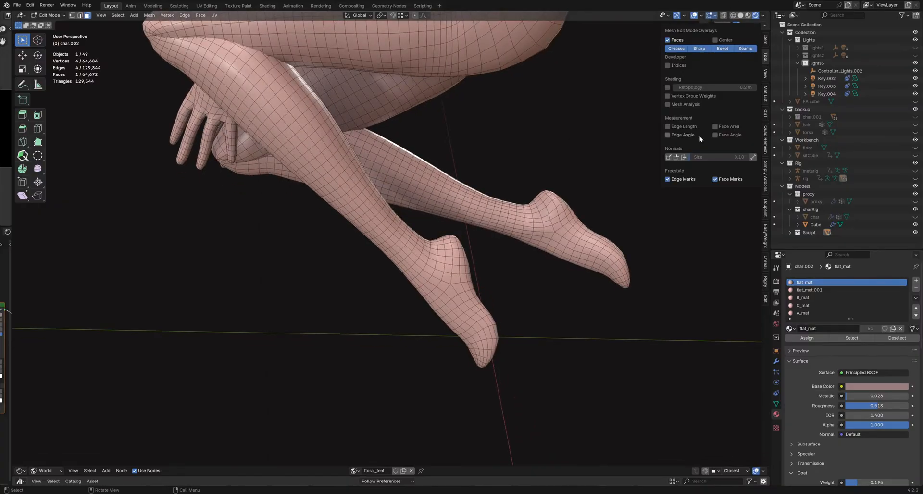
{"action": "left_click", "coordinate": [700, 17]}
{"action": "key", "text": "ctrl+Tab"}
{"action": "left_click", "coordinate": [520, 267]}
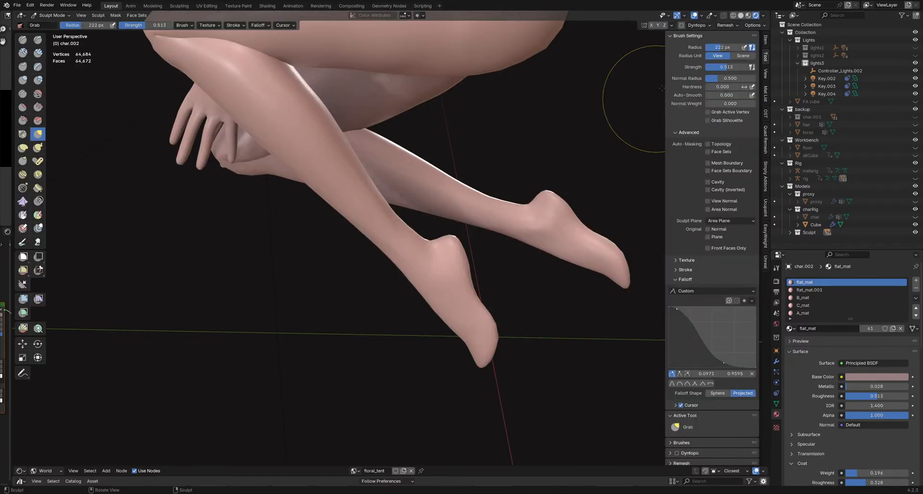
{"action": "left_click", "coordinate": [714, 16]}
{"action": "left_click_drag", "start_coordinate": [685, 50], "coordinate": [692, 51]}
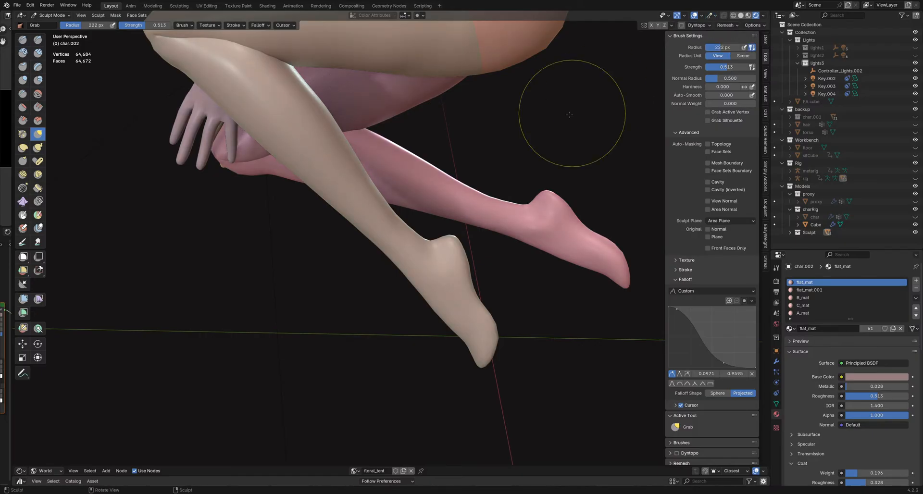
Step: In Edit Mode, grow a face selection from the toes of the character's left foot up past the ankle
{"action": "mouse_move", "coordinate": [495, 212]}
{"action": "middle_mouse_down"}
{"action": "mouse_move", "coordinate": [416, 334]}
{"action": "mouse_move", "coordinate": [486, 369]}
{"action": "mouse_move", "coordinate": [454, 333]}
{"action": "middle_mouse_up"}
{"action": "key", "text": "Tab"}
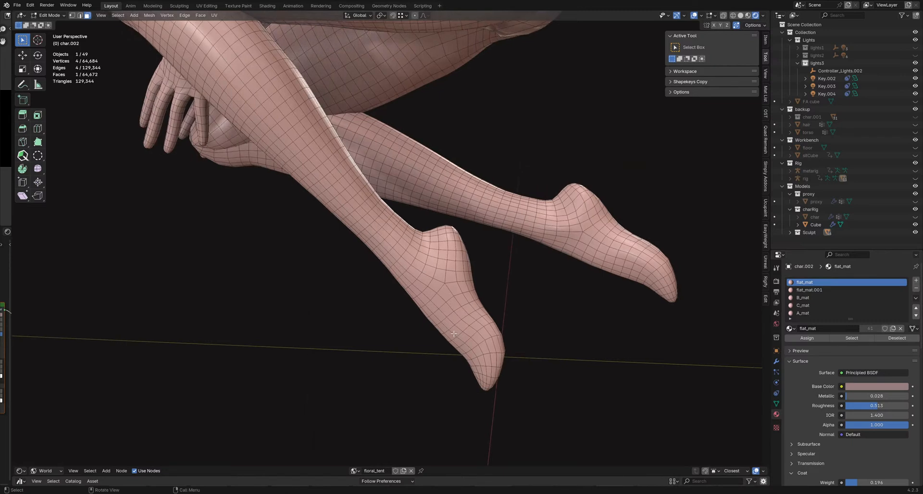
{"action": "key", "text": "ctrl+KP_Add"}
{"action": "key", "text": "ctrl+KP_Add"}
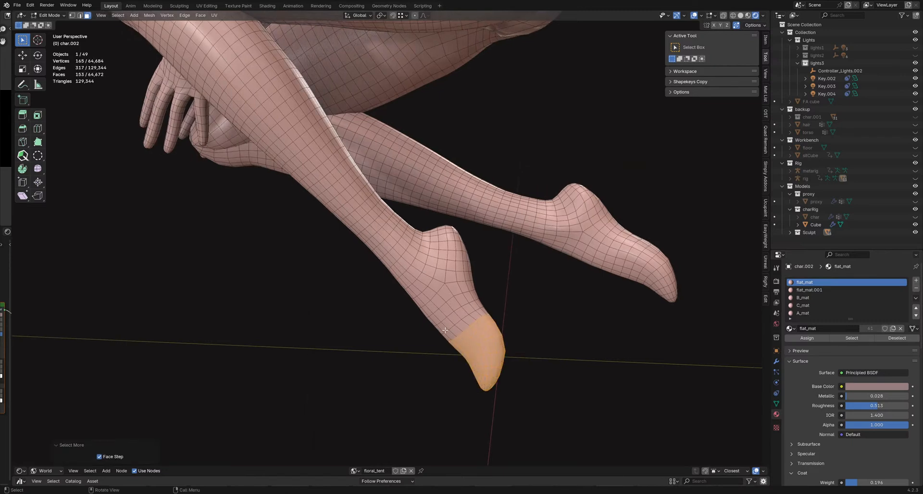
{"action": "middle_click_drag", "start_coordinate": [441, 327], "coordinate": [510, 262]}
{"action": "key", "text": "ctrl+KP_Add"}
{"action": "key", "text": "ctrl+KP_Add"}
{"action": "key", "text": "ctrl+KP_Add"}
{"action": "key", "text": "ctrl+KP_Add"}
{"action": "scroll", "coordinate": [490, 219], "scroll_direction": "up", "scroll_amount": 5}
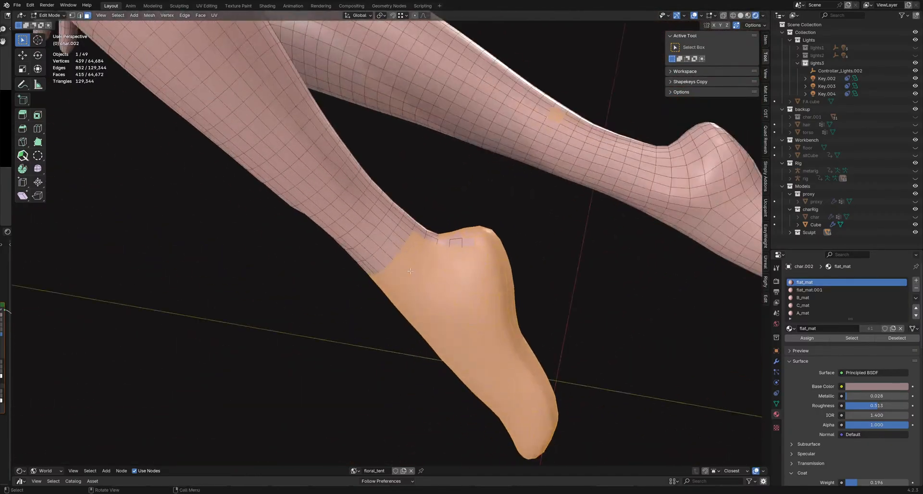
Step: Trim the left foot selection back to the ankle and drop the stray selected faces on the other leg
{"action": "mouse_move", "coordinate": [439, 224]}
{"action": "middle_mouse_down"}
{"action": "mouse_move", "coordinate": [282, 214]}
{"action": "mouse_move", "coordinate": [423, 220]}
{"action": "middle_mouse_up"}
{"action": "key", "text": "ctrl+KP_Add"}
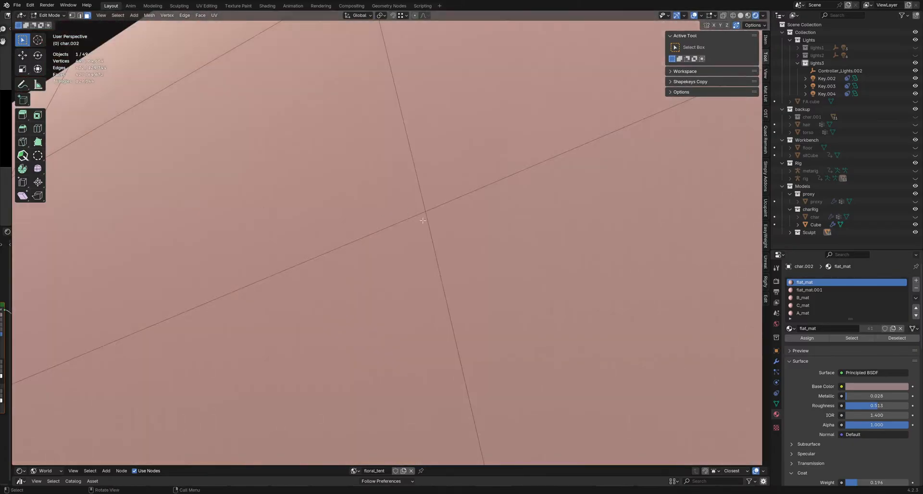
{"action": "key", "text": "KP_Decimal"}
{"action": "left_click_drag", "start_coordinate": [340, 202], "coordinate": [390, 308]}
{"action": "scroll", "coordinate": [387, 272], "scroll_direction": "up", "scroll_amount": 2}
{"action": "scroll", "coordinate": [387, 272], "scroll_direction": "down", "scroll_amount": 6}
{"action": "middle_click_drag", "start_coordinate": [387, 272], "coordinate": [212, 269]}
{"action": "scroll", "coordinate": [295, 245], "scroll_direction": "down", "scroll_amount": 3}
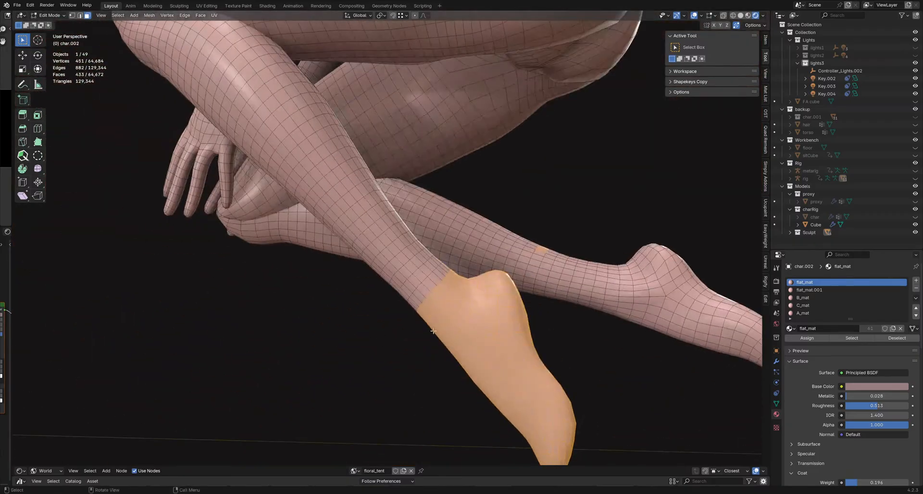
{"action": "scroll", "coordinate": [456, 302], "scroll_direction": "up", "scroll_amount": 2}
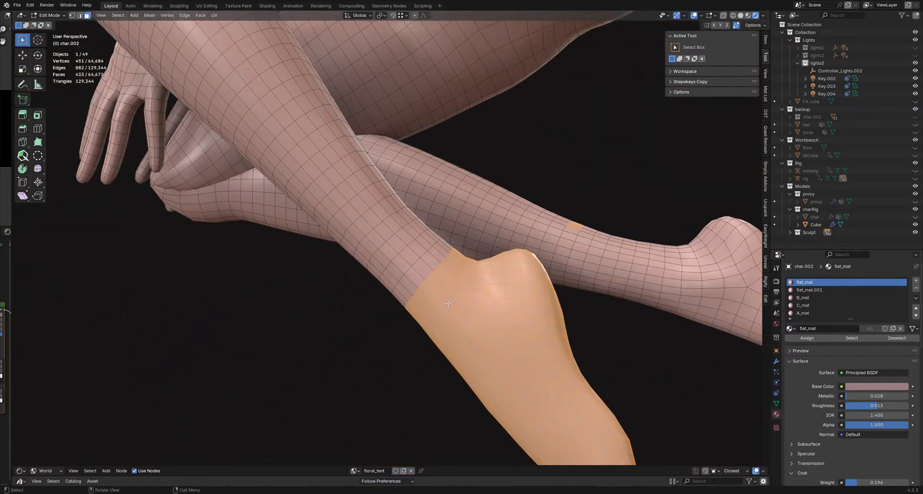
{"action": "key", "text": "ctrl+KP_Subtract"}
{"action": "key", "text": "ctrl+KP_Subtract"}
{"action": "scroll", "coordinate": [447, 304], "scroll_direction": "down", "scroll_amount": 3}
{"action": "mouse_move", "coordinate": [448, 304]}
{"action": "middle_mouse_down"}
{"action": "mouse_move", "coordinate": [619, 293]}
{"action": "mouse_move", "coordinate": [453, 310]}
{"action": "middle_mouse_up"}
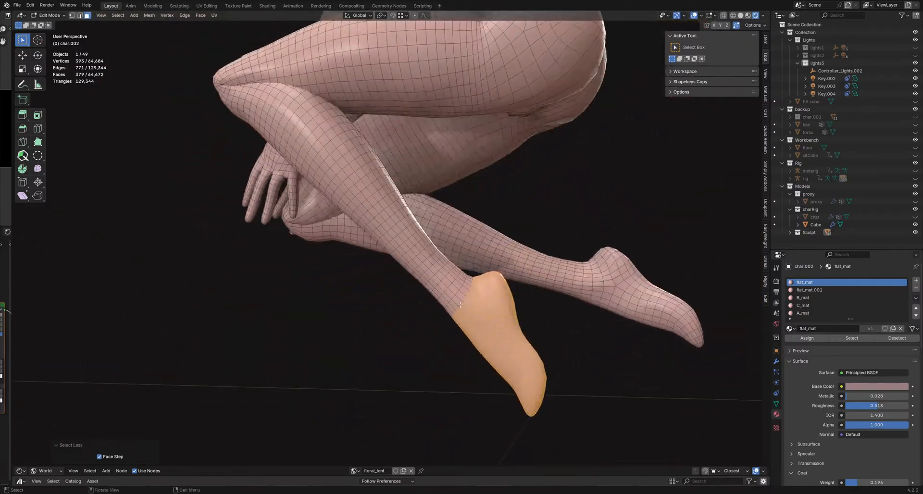
{"action": "scroll", "coordinate": [453, 310], "scroll_direction": "up", "scroll_amount": 4}
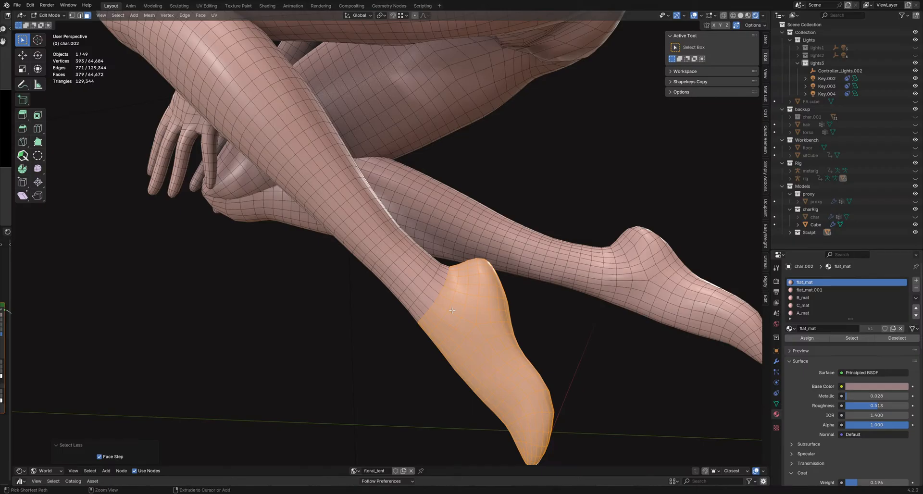
Step: In Sculpt Mode, create a face set for the left foot from the Edit Mode selection
{"action": "key", "text": "ctrl+Tab"}
{"action": "key", "text": "q"}
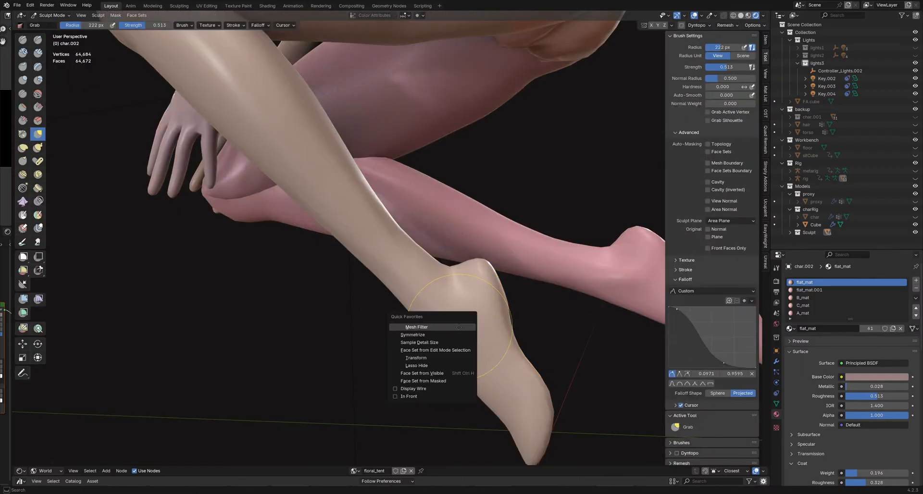
{"action": "left_click", "coordinate": [447, 350]}
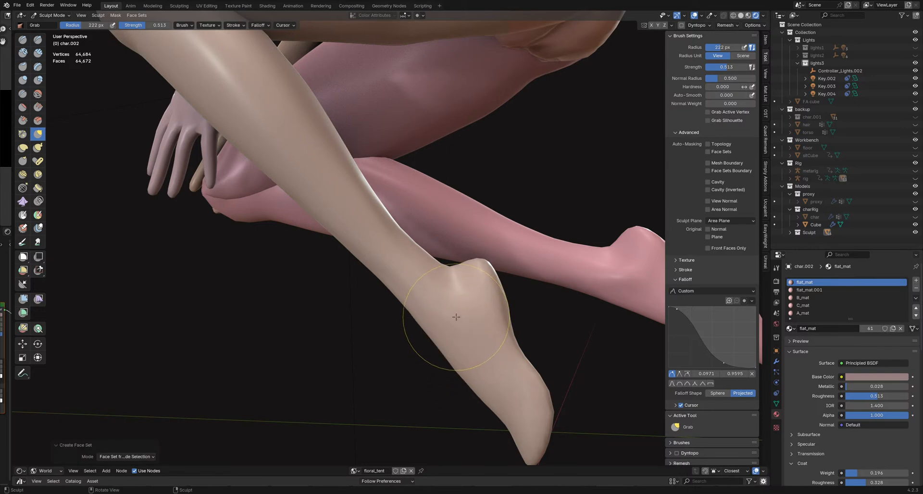
{"action": "middle_click_drag", "start_coordinate": [447, 350], "coordinate": [467, 317]}
{"action": "key", "text": "q"}
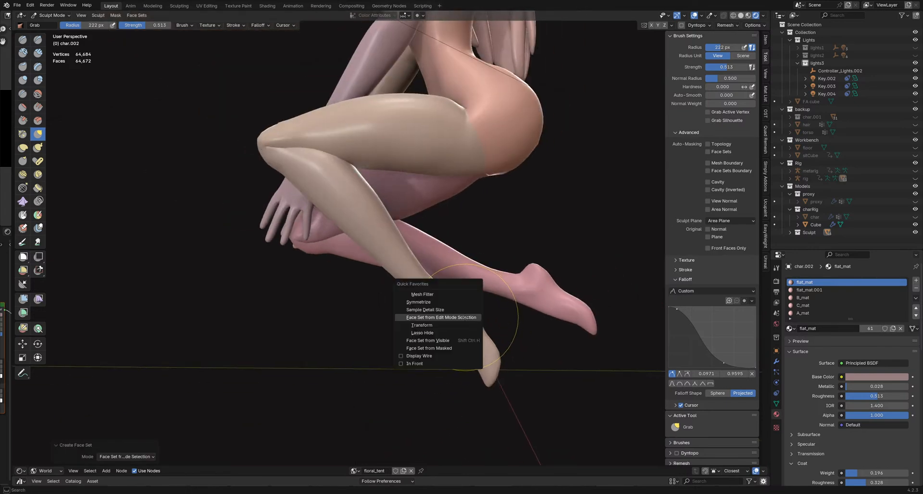
{"action": "left_click", "coordinate": [465, 318]}
{"action": "scroll", "coordinate": [462, 308], "scroll_direction": "up", "scroll_amount": 2}
{"action": "mouse_move", "coordinate": [462, 308]}
{"action": "middle_mouse_down"}
{"action": "mouse_move", "coordinate": [433, 309]}
{"action": "mouse_move", "coordinate": [443, 334]}
{"action": "mouse_move", "coordinate": [474, 299]}
{"action": "mouse_move", "coordinate": [401, 290]}
{"action": "mouse_move", "coordinate": [369, 308]}
{"action": "middle_mouse_up"}
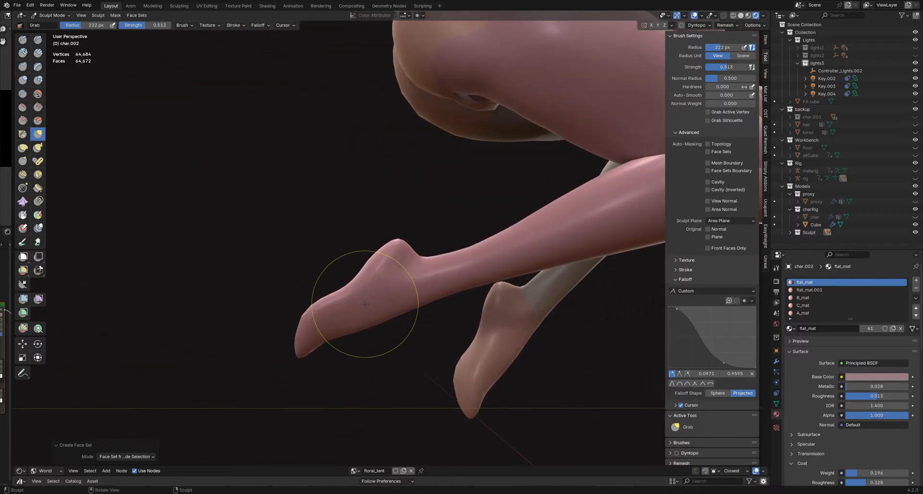
Step: In Edit Mode, select the toe tip of the character's right foot and grow the selection up to the ankle
{"action": "key", "text": "Tab"}
{"action": "left_click", "coordinate": [369, 367]}
{"action": "mouse_move", "coordinate": [320, 343]}
{"action": "middle_mouse_down", "text": "shift"}
{"action": "mouse_move", "coordinate": [399, 309]}
{"action": "mouse_move", "coordinate": [361, 315]}
{"action": "mouse_move", "coordinate": [324, 302]}
{"action": "mouse_move", "coordinate": [385, 316]}
{"action": "middle_mouse_up", "text": "shift"}
{"action": "scroll", "coordinate": [379, 313], "scroll_direction": "up", "scroll_amount": 3}
{"action": "key", "text": "ctrl+KP_Add"}
{"action": "key", "text": "ctrl+KP_Add"}
{"action": "key", "text": "ctrl+KP_Add"}
{"action": "key", "text": "ctrl+KP_Add"}
{"action": "key", "text": "ctrl+KP_Add"}
{"action": "key", "text": "ctrl+KP_Add"}
{"action": "key", "text": "ctrl+KP_Add"}
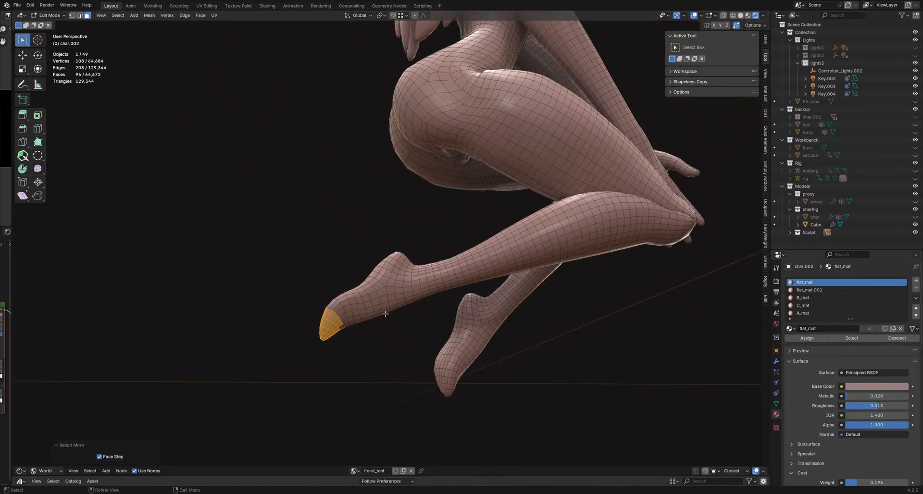
{"action": "key", "text": "ctrl+KP_Add"}
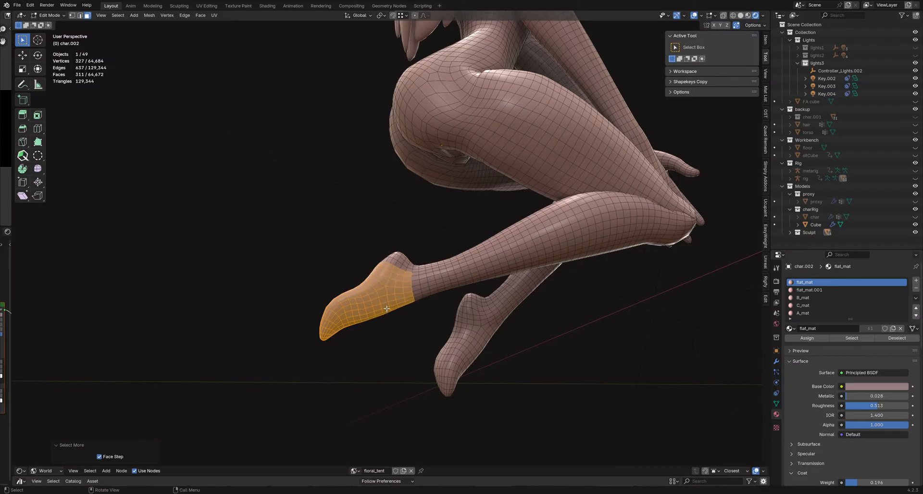
{"action": "scroll", "coordinate": [387, 309], "scroll_direction": "up", "scroll_amount": 6}
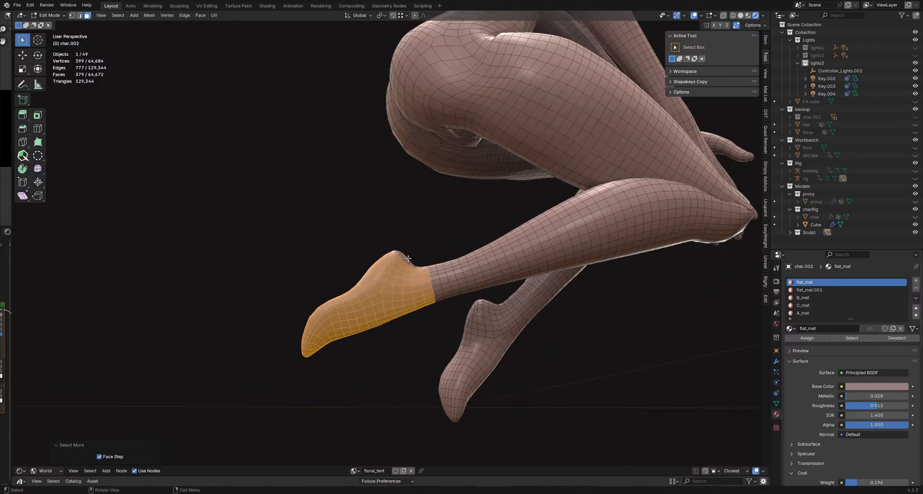
Step: Fill the heel gap in the right foot selection and shrink its boundary by two steps
{"action": "middle_click_drag", "start_coordinate": [387, 309], "coordinate": [416, 281]}
{"action": "left_click_drag", "start_coordinate": [479, 212], "coordinate": [359, 286], "text": "shift"}
{"action": "middle_click_drag", "start_coordinate": [360, 286], "coordinate": [432, 259]}
{"action": "left_click_drag", "start_coordinate": [440, 264], "coordinate": [503, 326], "text": "shift"}
{"action": "middle_click_drag", "start_coordinate": [503, 326], "coordinate": [508, 305]}
{"action": "left_click_drag", "start_coordinate": [500, 309], "coordinate": [524, 324], "text": "shift"}
{"action": "middle_click_drag", "start_coordinate": [523, 325], "coordinate": [245, 310]}
{"action": "key", "text": "ctrl+KP_Subtract"}
{"action": "key", "text": "ctrl+KP_Subtract"}
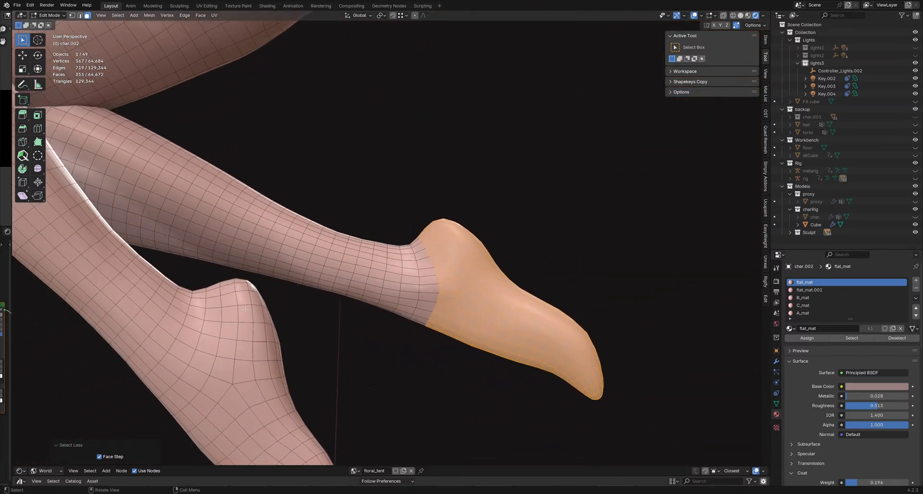
Step: Expand the right foot selection by one step at the ankle and check its edge from both sides
{"action": "middle_click_drag", "start_coordinate": [405, 294], "coordinate": [427, 291]}
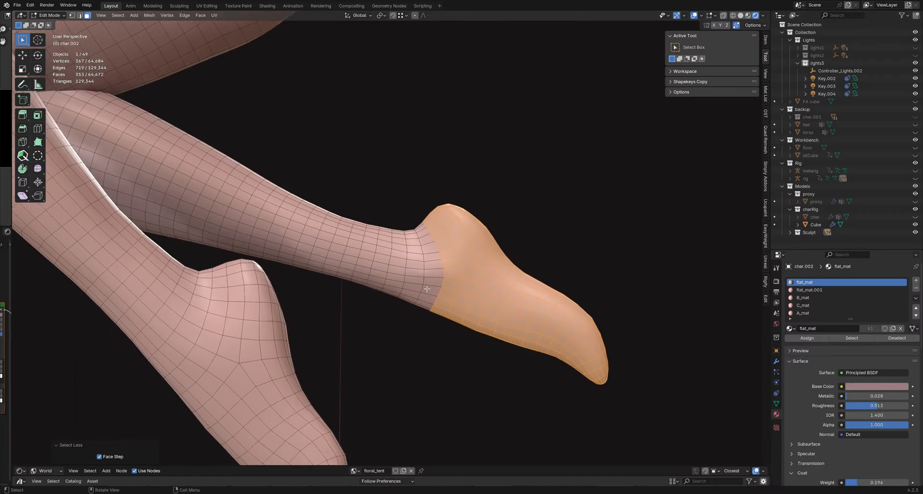
{"action": "key", "text": "ctrl+KP_Add"}
{"action": "scroll", "coordinate": [444, 245], "scroll_direction": "down", "scroll_amount": 3}
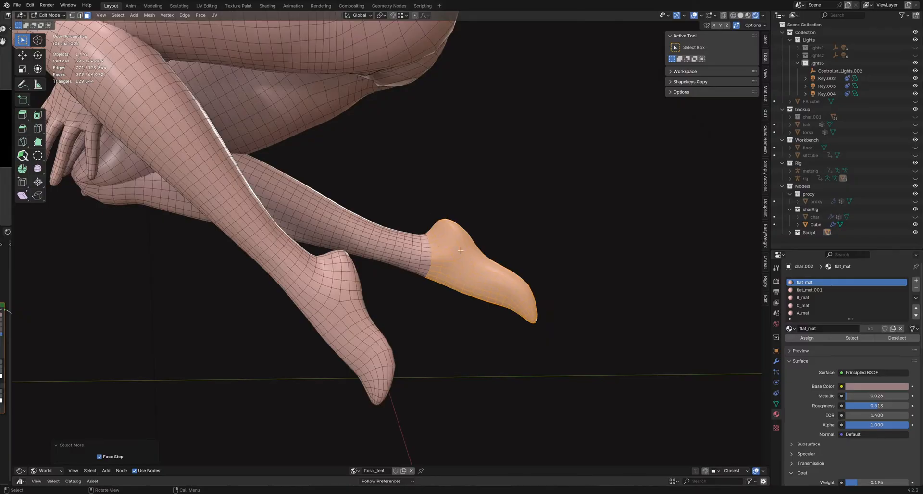
{"action": "middle_click_drag", "start_coordinate": [461, 250], "coordinate": [297, 239]}
{"action": "scroll", "coordinate": [428, 260], "scroll_direction": "up", "scroll_amount": 4}
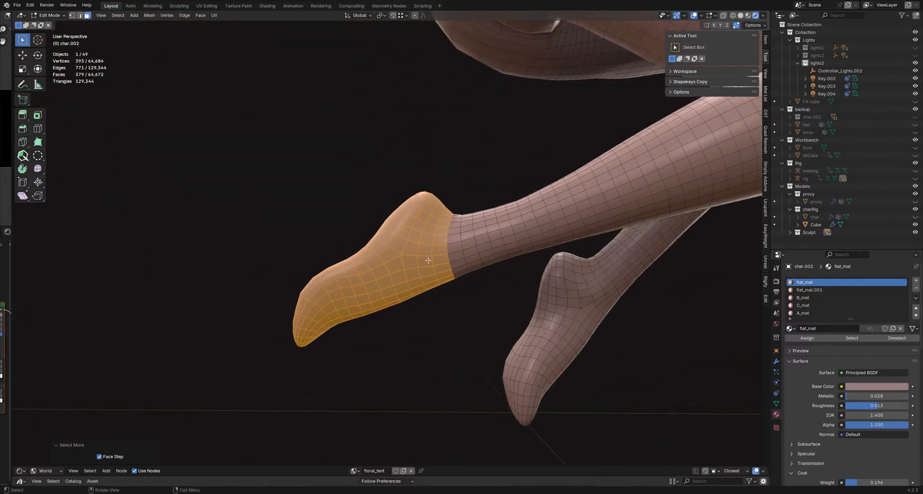
{"action": "middle_click_drag", "start_coordinate": [428, 260], "coordinate": [418, 254]}
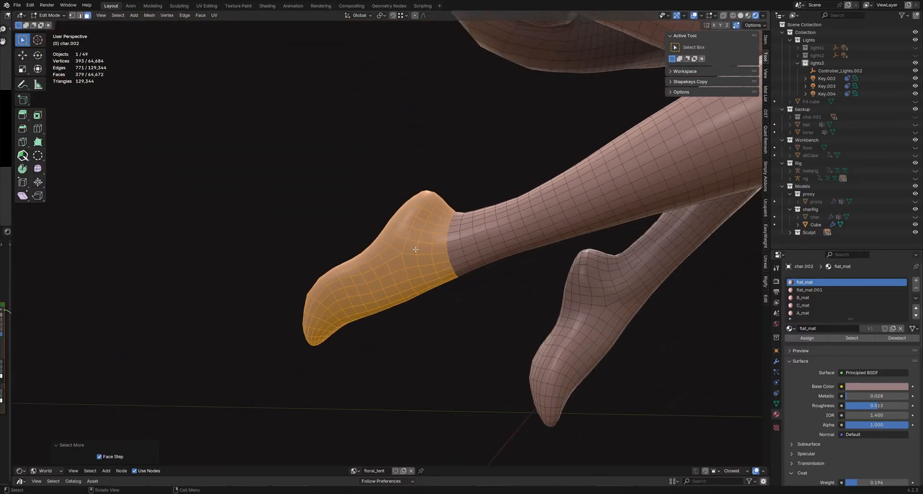
Step: In Sculpt Mode, create a face set for the right foot from the Edit Mode selection
{"action": "key", "text": "ctrl+Tab"}
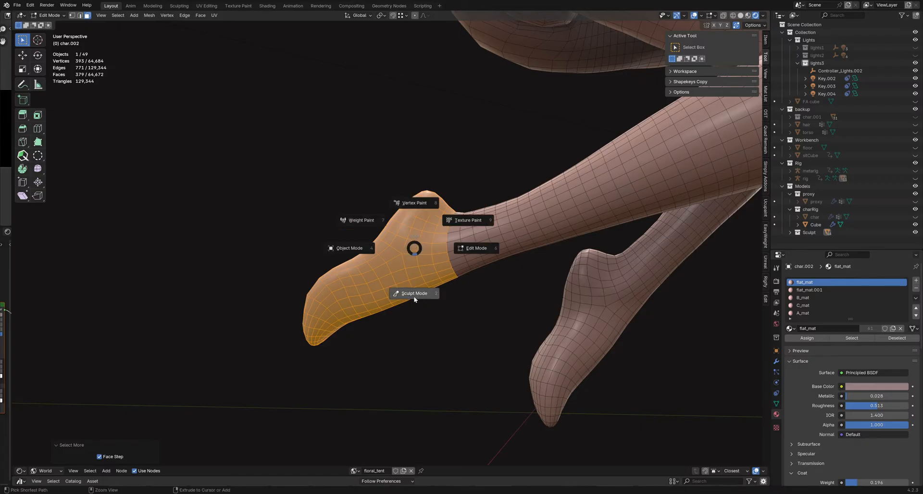
{"action": "left_click", "coordinate": [412, 282]}
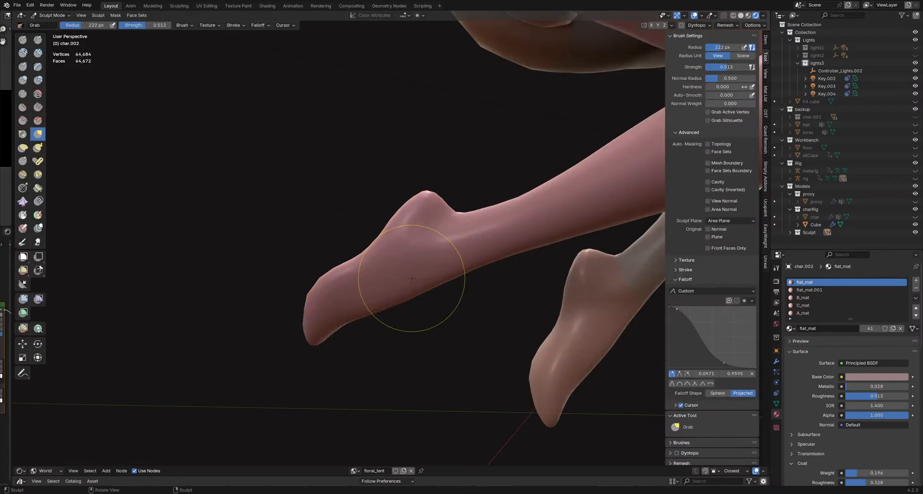
{"action": "key", "text": "alt+w"}
{"action": "left_click", "coordinate": [412, 274]}
{"action": "mouse_move", "coordinate": [412, 274]}
{"action": "middle_mouse_down"}
{"action": "mouse_move", "coordinate": [457, 254]}
{"action": "mouse_move", "coordinate": [397, 273]}
{"action": "middle_mouse_up"}
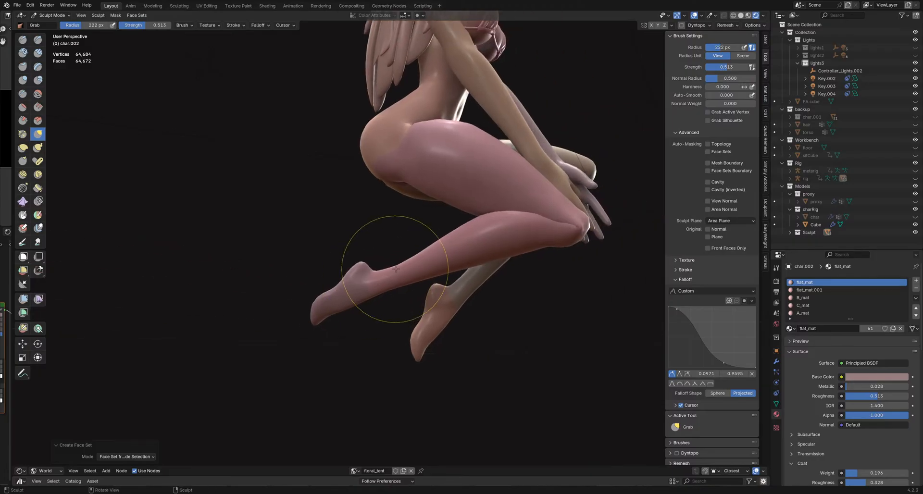
Step: Review the face sets around the figure, turn off the face sets overlay and save the file
{"action": "mouse_move", "coordinate": [557, 237]}
{"action": "middle_mouse_down", "text": "shift"}
{"action": "mouse_move", "coordinate": [504, 266]}
{"action": "mouse_move", "coordinate": [601, 267]}
{"action": "mouse_move", "coordinate": [531, 273]}
{"action": "mouse_move", "coordinate": [392, 262]}
{"action": "mouse_move", "coordinate": [336, 301]}
{"action": "mouse_move", "coordinate": [332, 289]}
{"action": "middle_mouse_up", "text": "shift"}
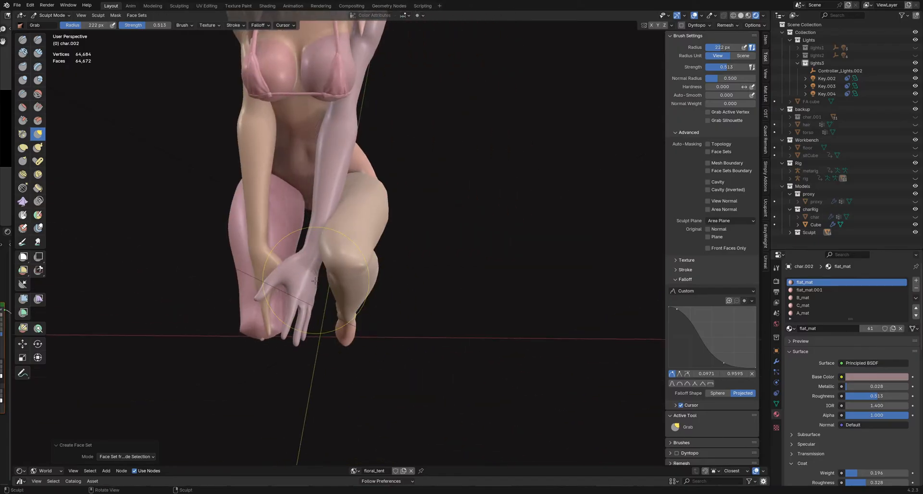
{"action": "mouse_move", "coordinate": [309, 103]}
{"action": "middle_mouse_down"}
{"action": "mouse_move", "coordinate": [313, 231]}
{"action": "mouse_move", "coordinate": [270, 229]}
{"action": "middle_mouse_up"}
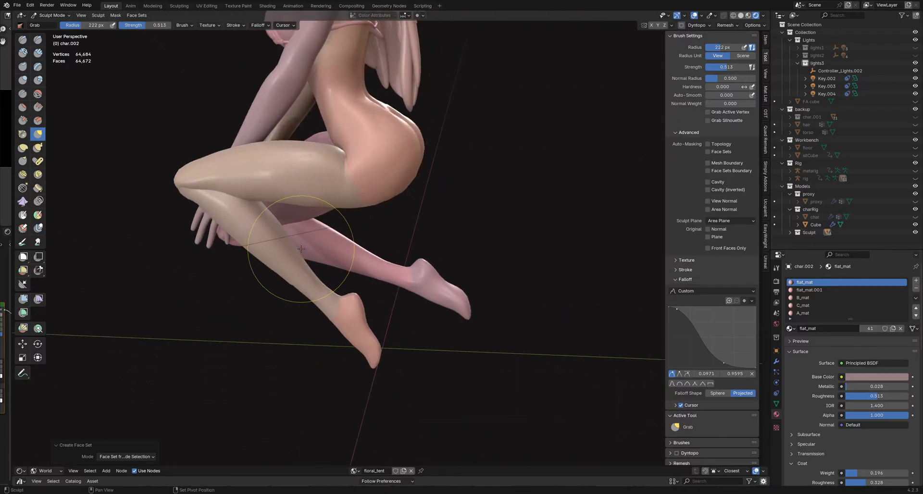
{"action": "scroll", "coordinate": [377, 257], "scroll_direction": "up", "scroll_amount": 2}
{"action": "middle_click_drag", "start_coordinate": [304, 252], "coordinate": [356, 250], "text": "shift"}
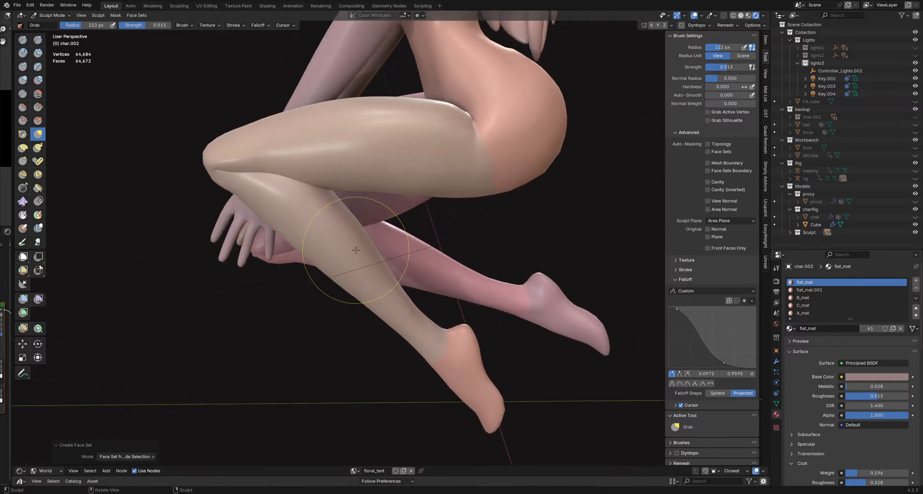
{"action": "left_click", "coordinate": [715, 16]}
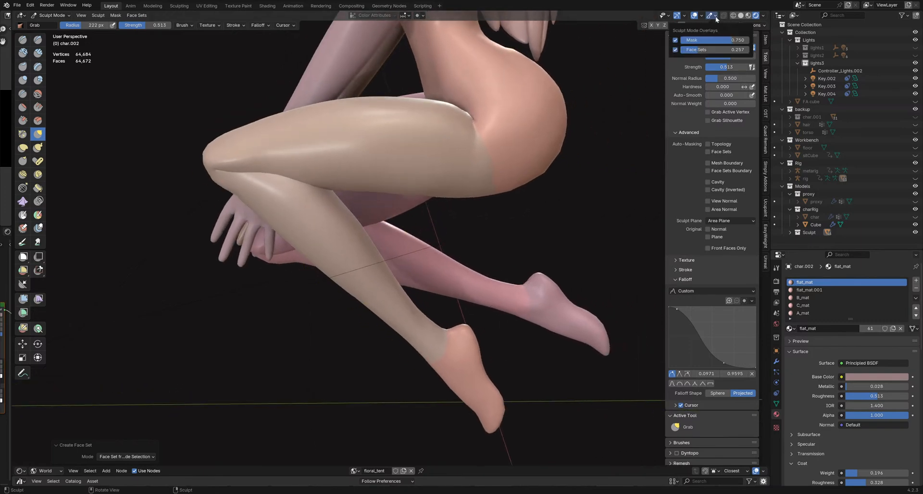
{"action": "left_click", "coordinate": [675, 49]}
{"action": "middle_click_drag", "start_coordinate": [370, 227], "coordinate": [382, 221]}
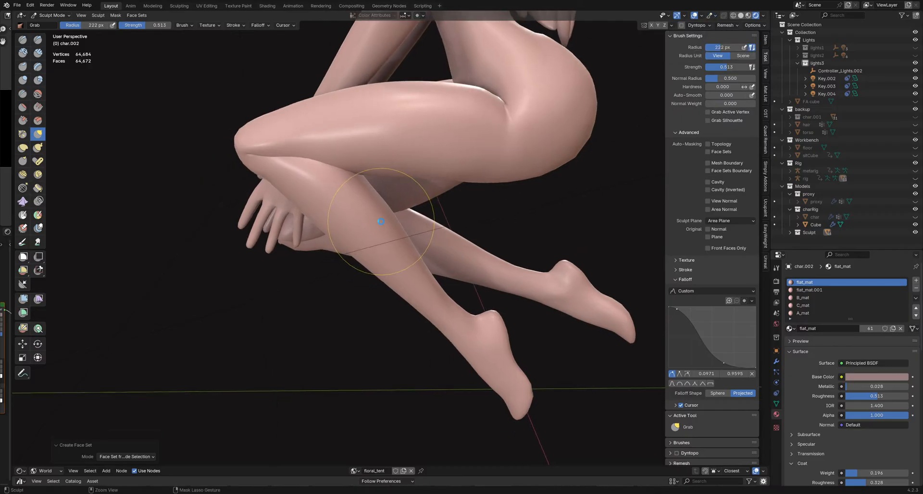
{"action": "key", "text": "ctrl+s"}
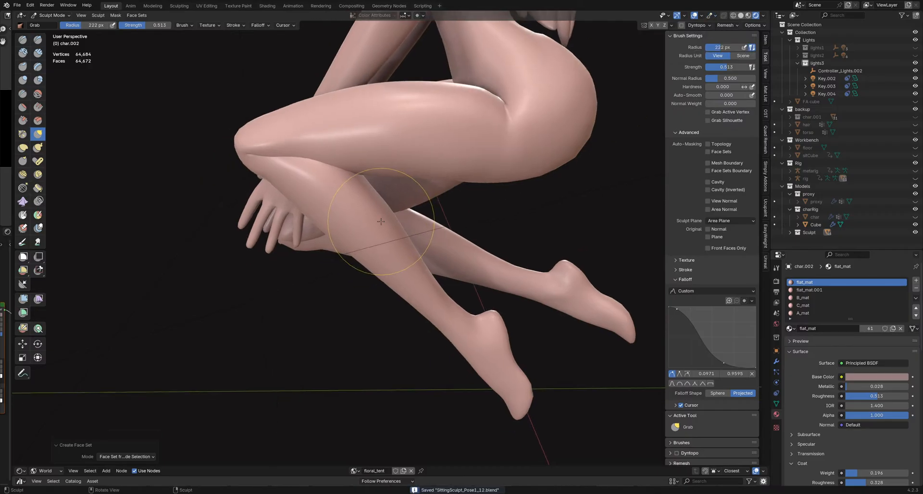
Step: Mask the whole body except the front lower leg by hiding that leg's face sets during masking, show it again and save the file
{"action": "middle_click_drag", "start_coordinate": [380, 221], "coordinate": [389, 217]}
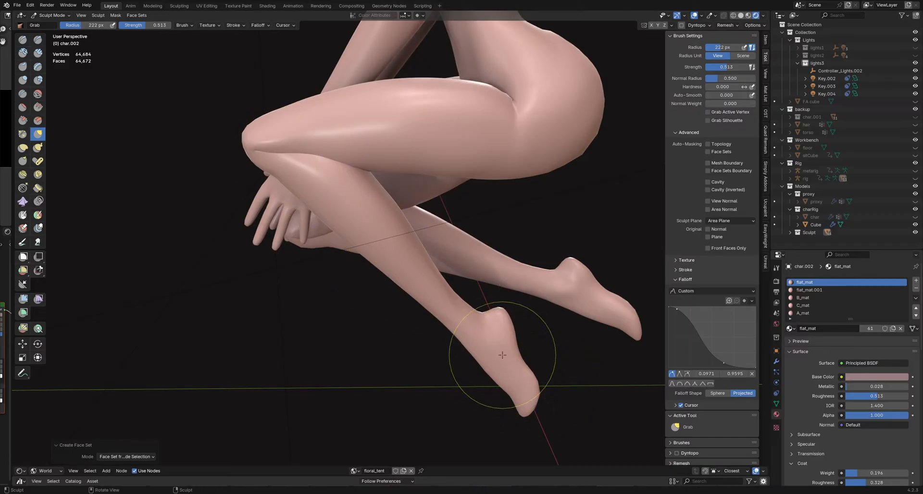
{"action": "middle_click_drag", "start_coordinate": [399, 259], "coordinate": [412, 263]}
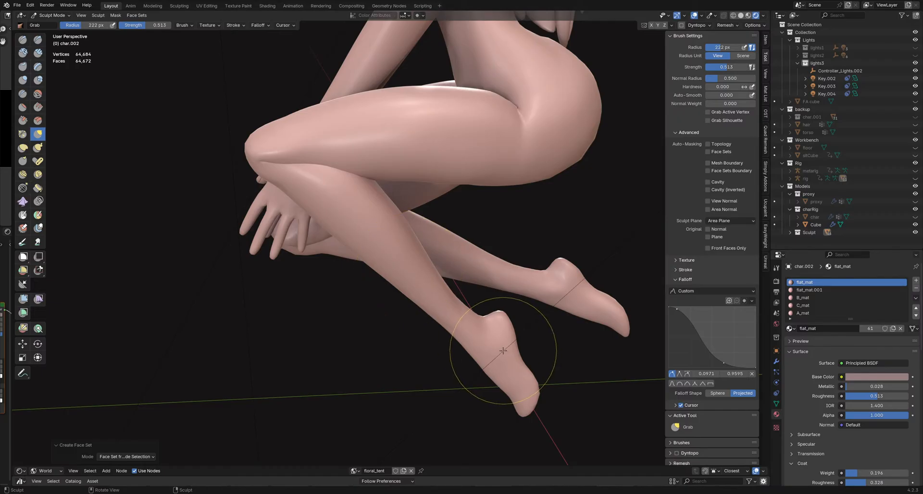
{"action": "key", "text": "h"}
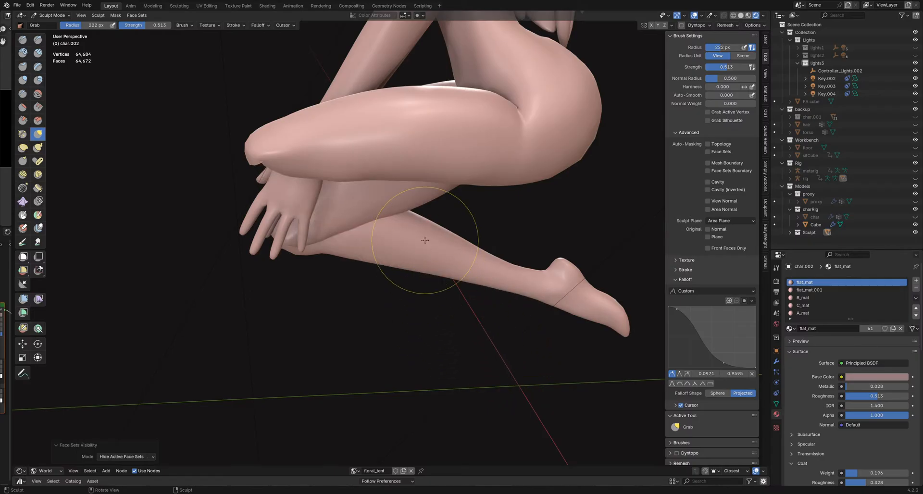
{"action": "mouse_move", "coordinate": [422, 237]}
{"action": "middle_mouse_down"}
{"action": "mouse_move", "coordinate": [371, 268]}
{"action": "mouse_move", "coordinate": [437, 248]}
{"action": "mouse_move", "coordinate": [417, 275]}
{"action": "mouse_move", "coordinate": [428, 263]}
{"action": "mouse_move", "coordinate": [439, 268]}
{"action": "mouse_move", "coordinate": [432, 309]}
{"action": "mouse_move", "coordinate": [419, 266]}
{"action": "middle_mouse_up"}
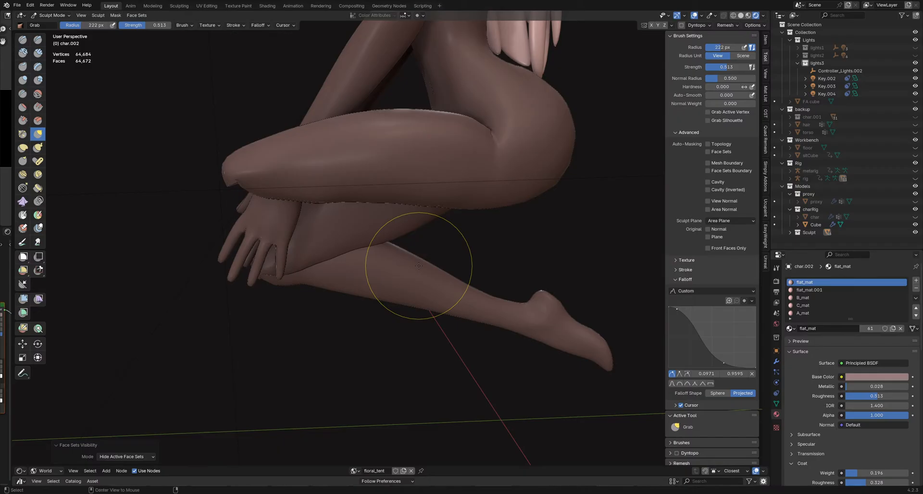
{"action": "key", "text": "h"}
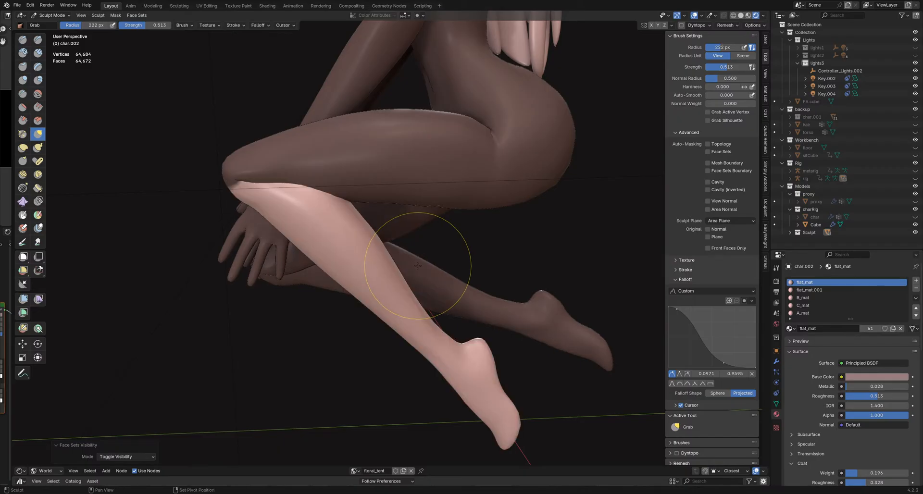
{"action": "mouse_move", "coordinate": [417, 266]}
{"action": "middle_mouse_down"}
{"action": "mouse_move", "coordinate": [309, 226]}
{"action": "mouse_move", "coordinate": [391, 206]}
{"action": "middle_mouse_up"}
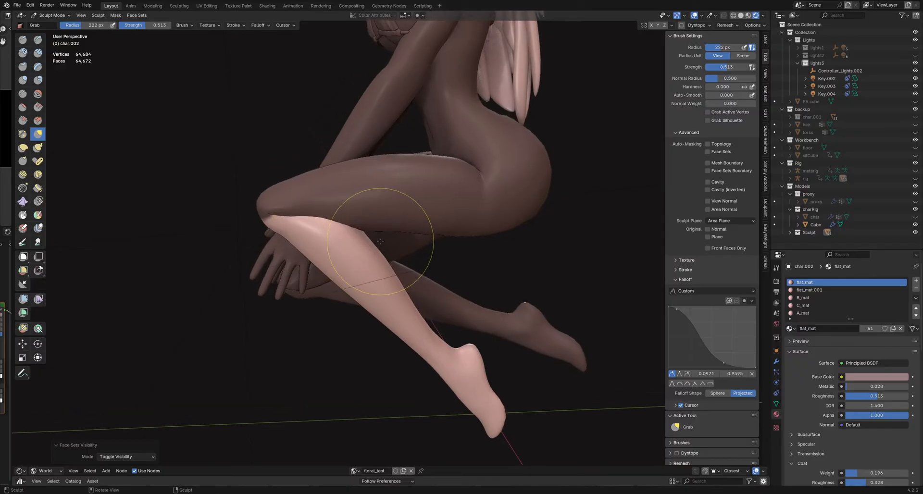
{"action": "left_click", "coordinate": [174, 319]}
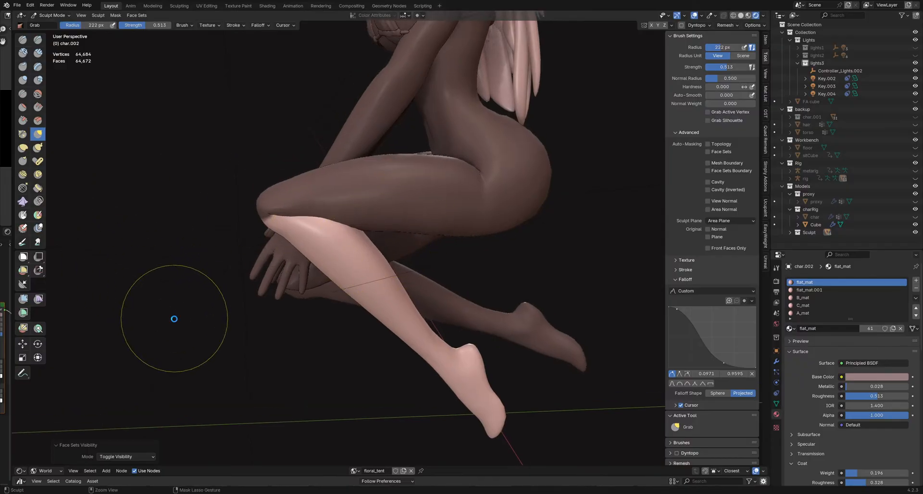
{"action": "key", "text": "ctrl+s"}
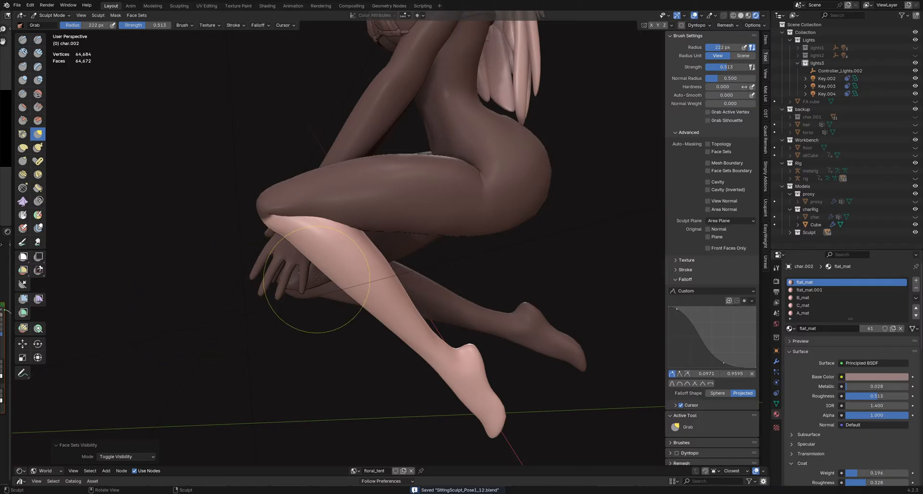
Step: Choose the Transform tool, switch to Object Mode, restrict transforms to origins only and move the body's origin to the front knee
{"action": "left_click", "coordinate": [38, 358]}
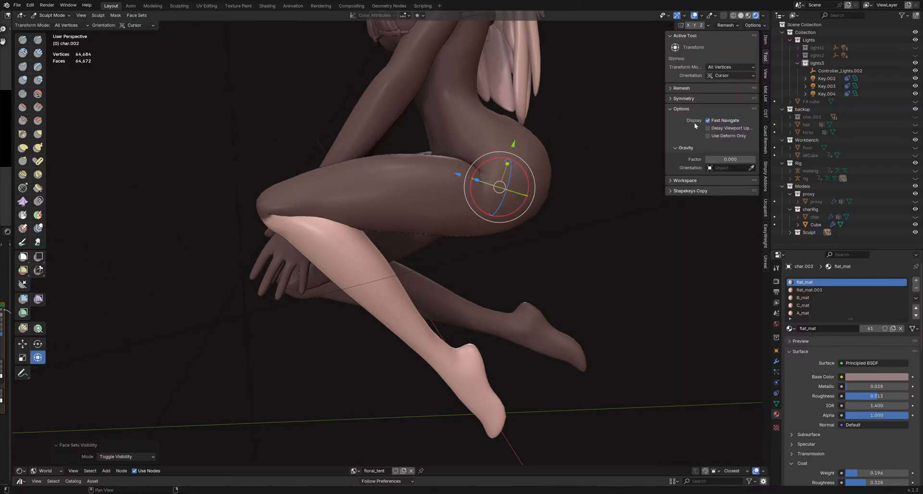
{"action": "key", "text": "ctrl+Tab"}
{"action": "left_click", "coordinate": [474, 191]}
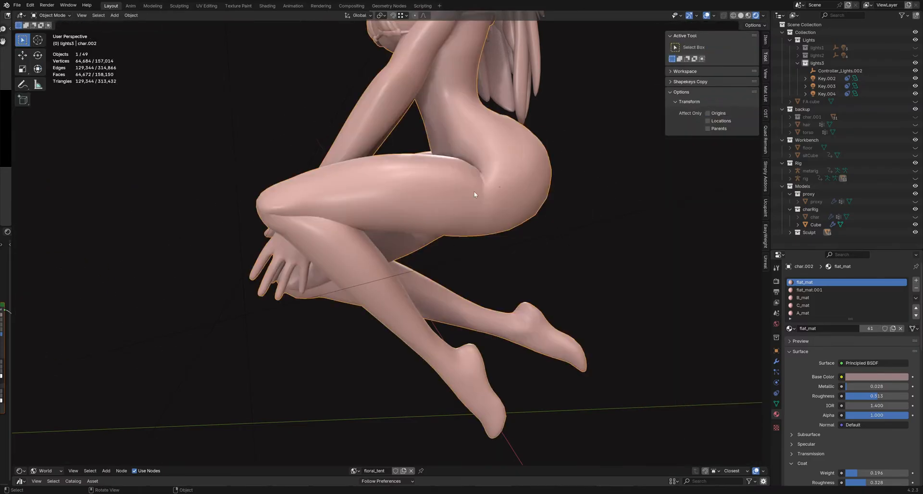
{"action": "left_click", "coordinate": [717, 114]}
{"action": "key", "text": "g"}
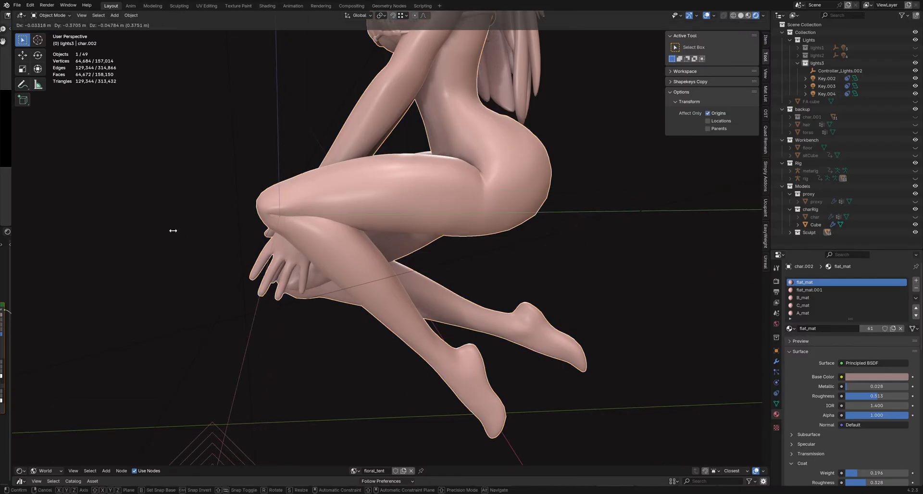
{"action": "left_click", "coordinate": [176, 229]}
{"action": "middle_click_drag", "start_coordinate": [352, 225], "coordinate": [454, 228], "text": "shift"}
{"action": "key", "text": "g"}
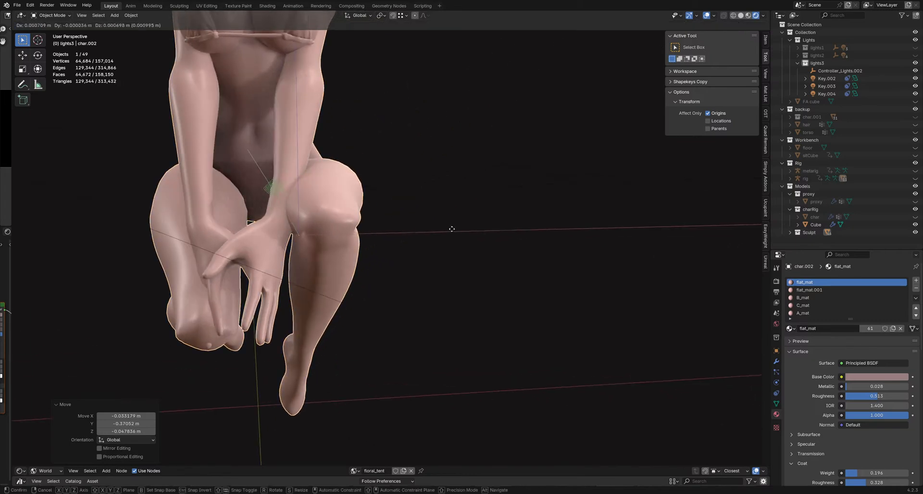
{"action": "left_click", "coordinate": [480, 221]}
{"action": "key", "text": "g"}
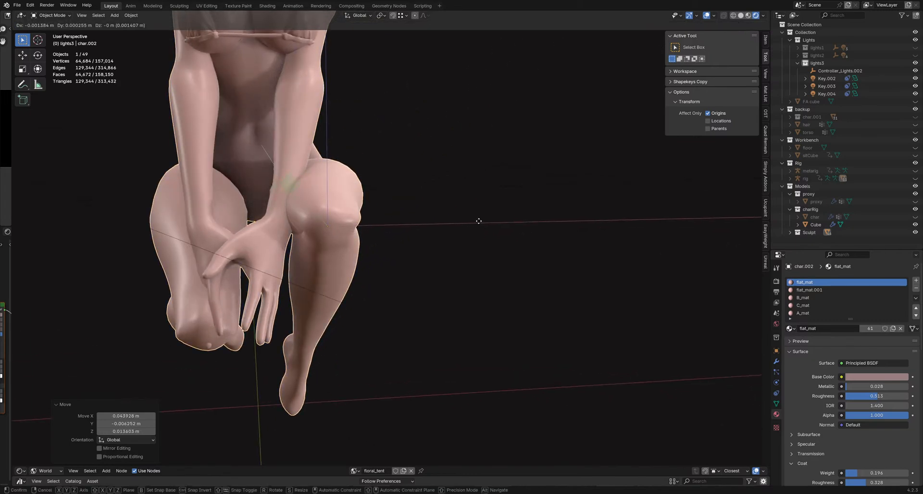
{"action": "left_click", "coordinate": [479, 223]}
Step: Rotate the body's origin at the front knee and return the mesh to Sculpt Mode
{"action": "middle_click_drag", "start_coordinate": [479, 223], "coordinate": [500, 163]}
{"action": "key", "text": "r"}
{"action": "left_click", "coordinate": [427, 252]}
{"action": "key", "text": "r"}
{"action": "left_click", "coordinate": [500, 162]}
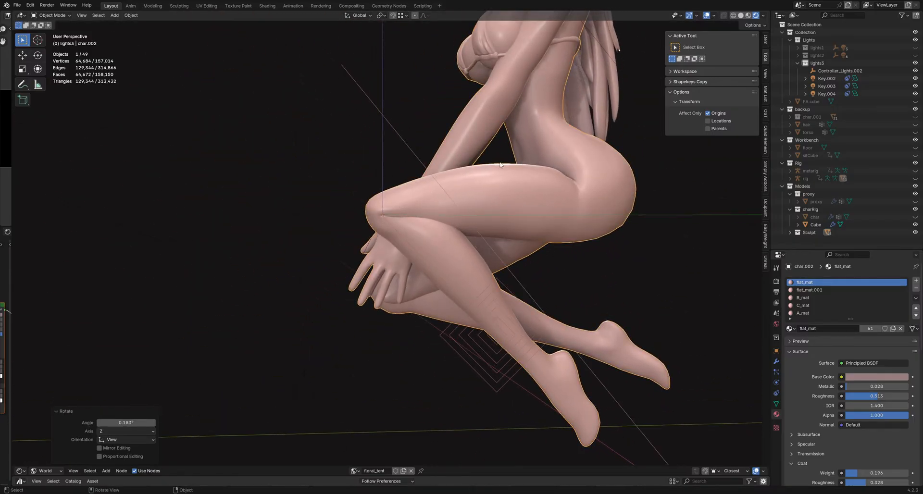
{"action": "middle_click_drag", "start_coordinate": [441, 200], "coordinate": [402, 192], "text": "shift"}
{"action": "middle_click_drag", "start_coordinate": [365, 221], "coordinate": [369, 221], "text": "shift"}
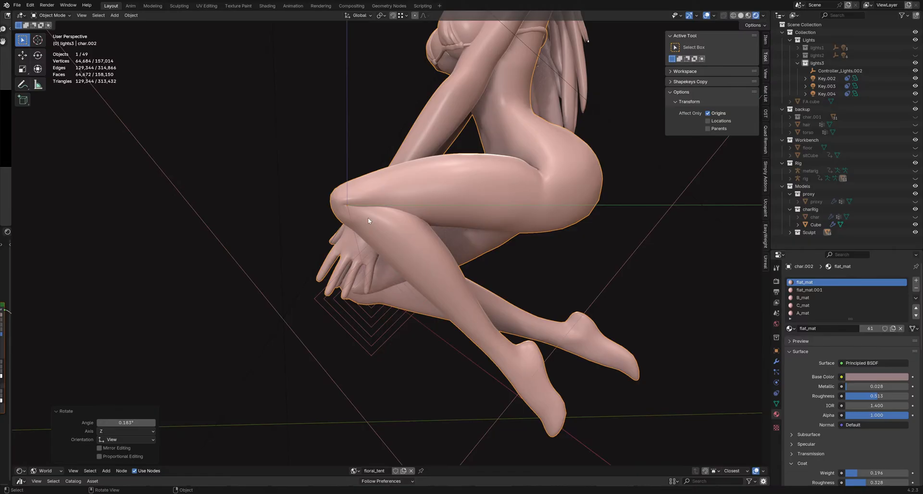
{"action": "key", "text": "ctrl+Tab"}
{"action": "left_click", "coordinate": [368, 193]}
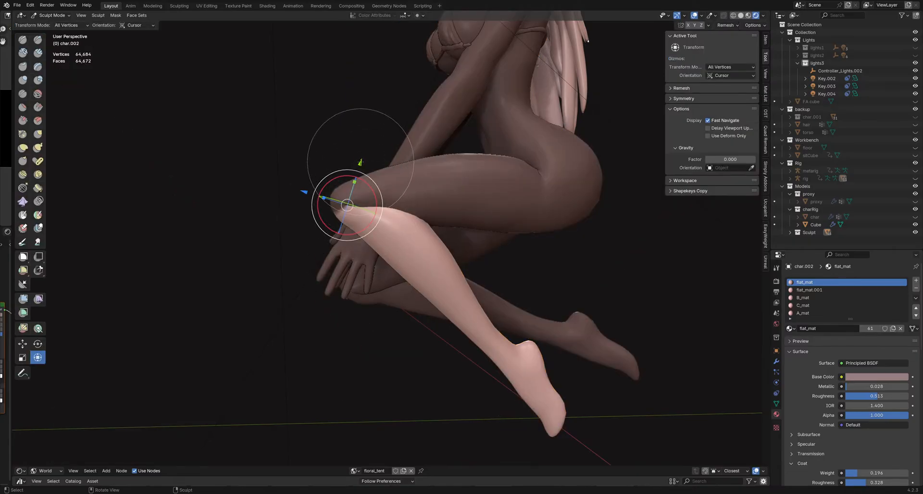
Step: Move the unmasked lower leg about -0.020 m along the cursor Y axis and rotate it about -35.7° up toward the thigh
{"action": "left_click_drag", "start_coordinate": [360, 162], "coordinate": [357, 176]}
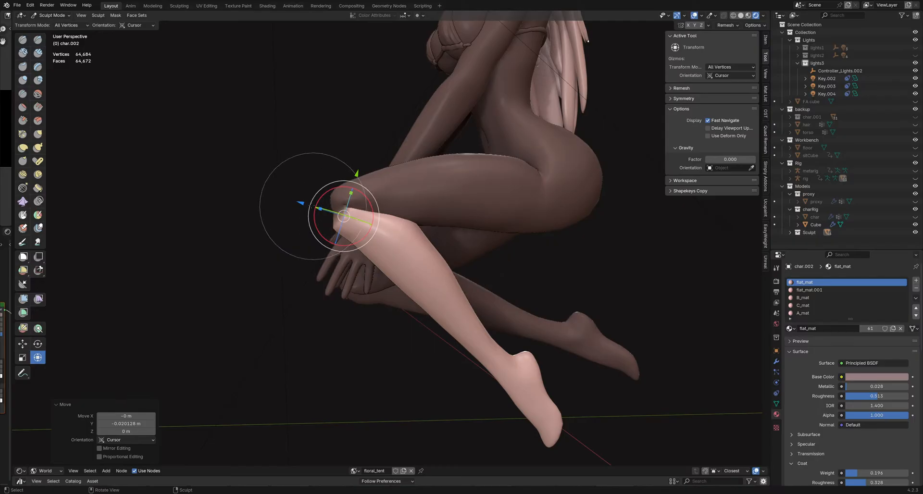
{"action": "left_click_drag", "start_coordinate": [301, 204], "coordinate": [351, 176]}
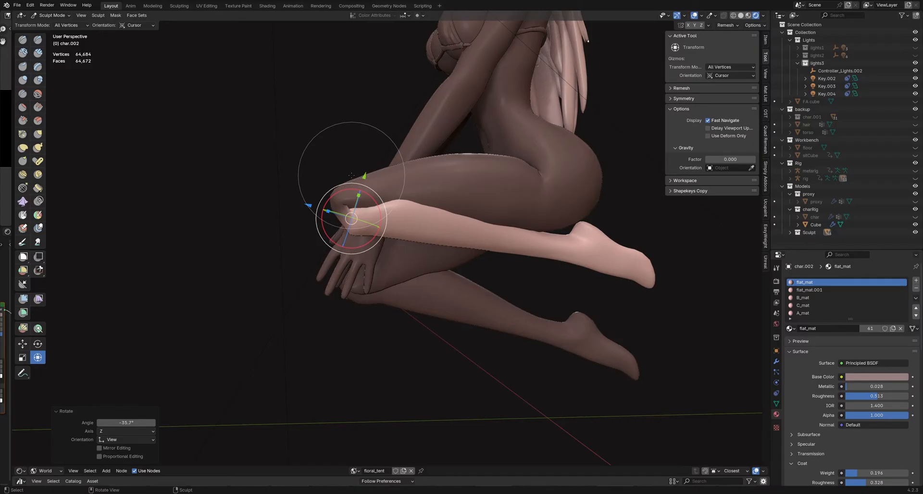
{"action": "middle_click_drag", "start_coordinate": [427, 282], "coordinate": [449, 230]}
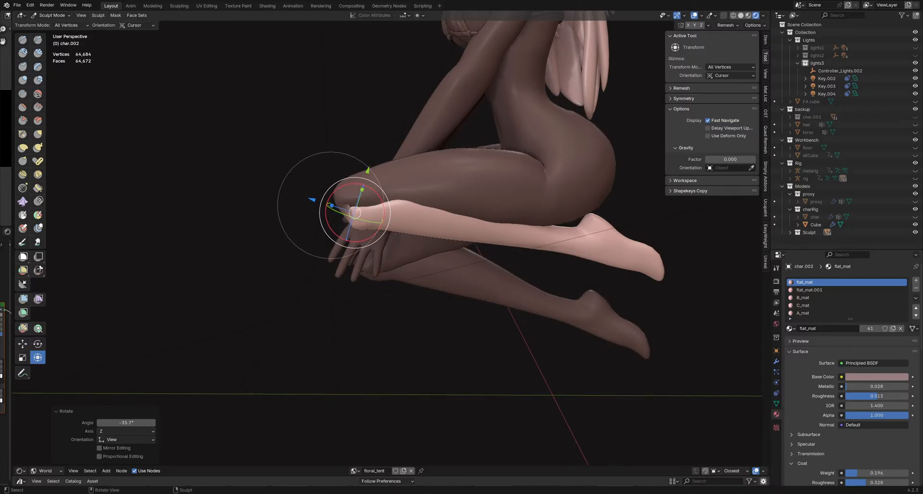
Step: Scale the unmasked lower leg to about 0.893 along Z and rotate it about 5.97° around X
{"action": "key", "text": "s"}
{"action": "key", "text": "z"}
{"action": "left_click", "coordinate": [331, 194]}
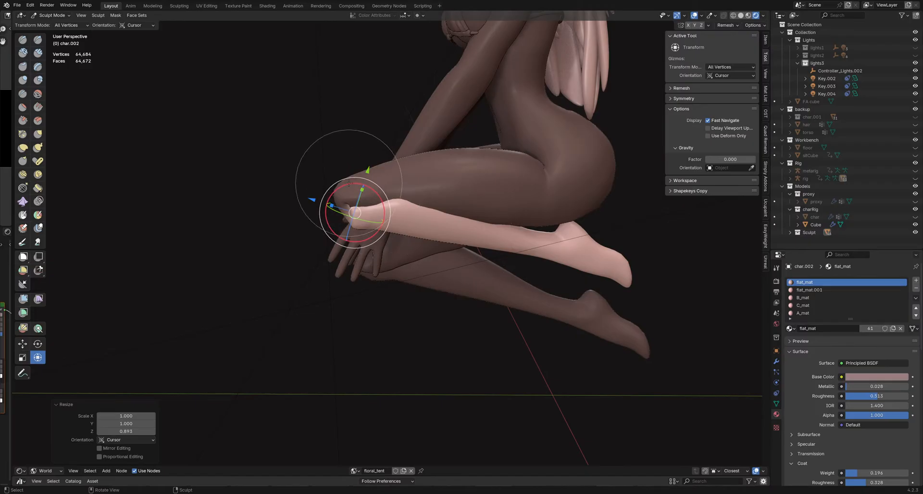
{"action": "key", "text": "r"}
{"action": "key", "text": "x"}
{"action": "left_click", "coordinate": [350, 204]}
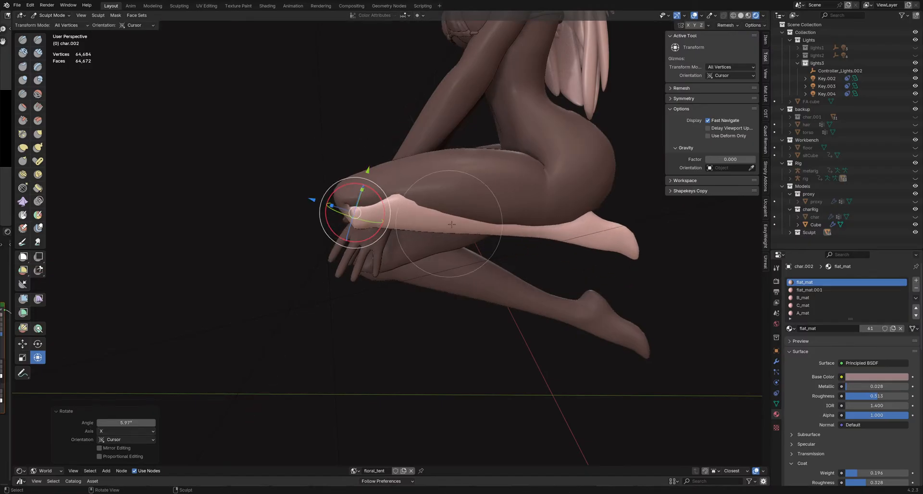
Step: Move the unmasked lower leg about -0.0215 m along the cursor Y axis and about -0.006 m along Z
{"action": "middle_click_drag", "start_coordinate": [350, 211], "coordinate": [370, 217]}
{"action": "key", "text": "g"}
{"action": "key", "text": "y"}
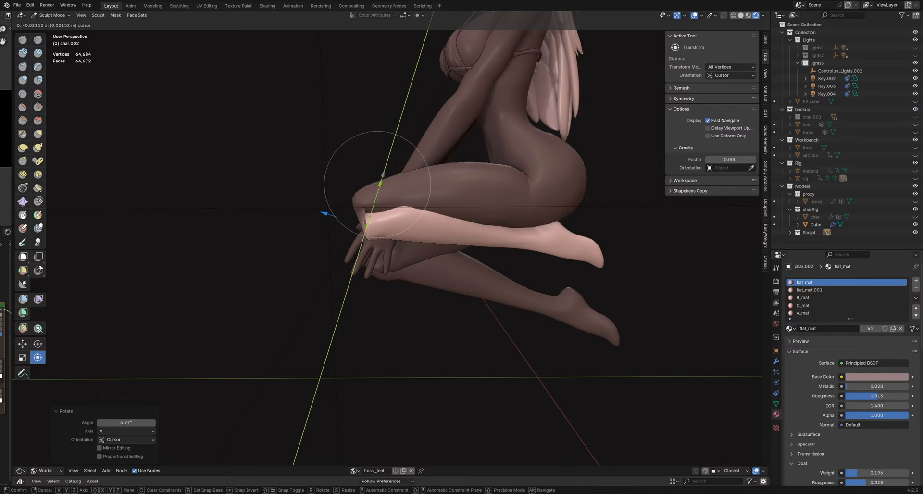
{"action": "left_click", "coordinate": [378, 185]}
{"action": "middle_click_drag", "start_coordinate": [486, 198], "coordinate": [461, 236]}
{"action": "scroll", "coordinate": [452, 228], "scroll_direction": "up", "scroll_amount": 4}
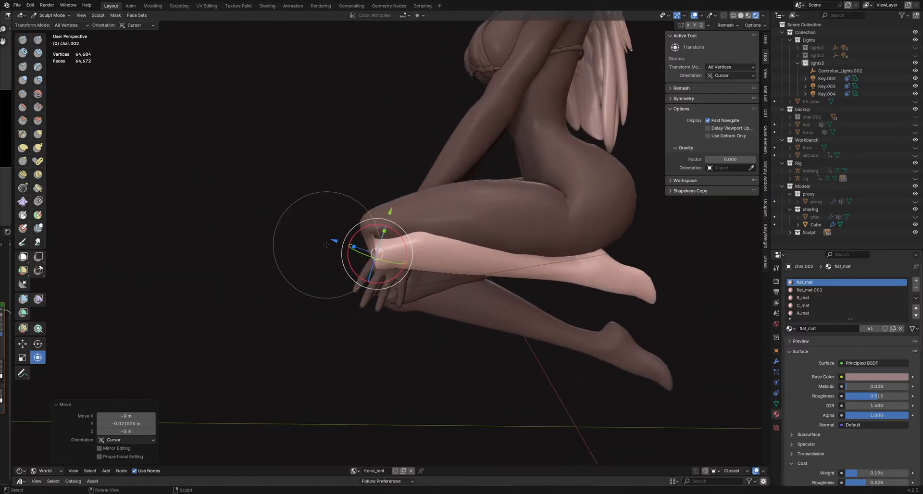
{"action": "middle_click_drag", "start_coordinate": [340, 247], "coordinate": [333, 239]}
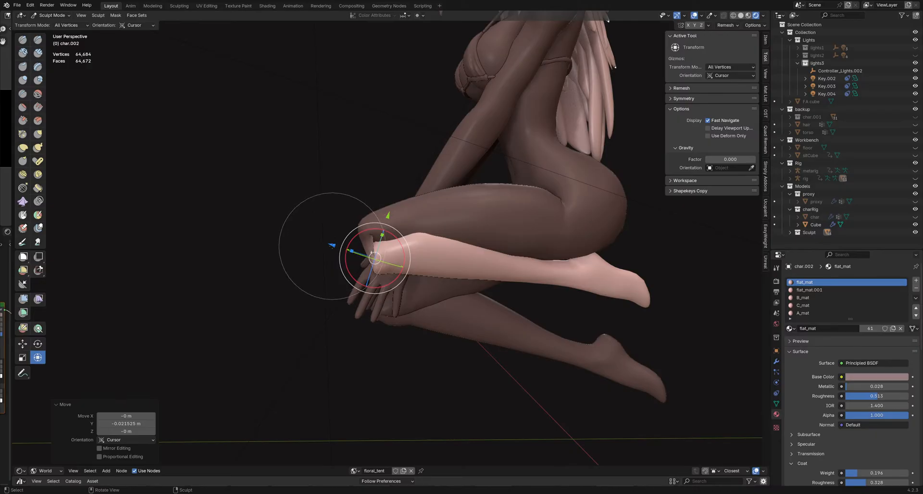
{"action": "left_click_drag", "start_coordinate": [332, 245], "coordinate": [388, 256]}
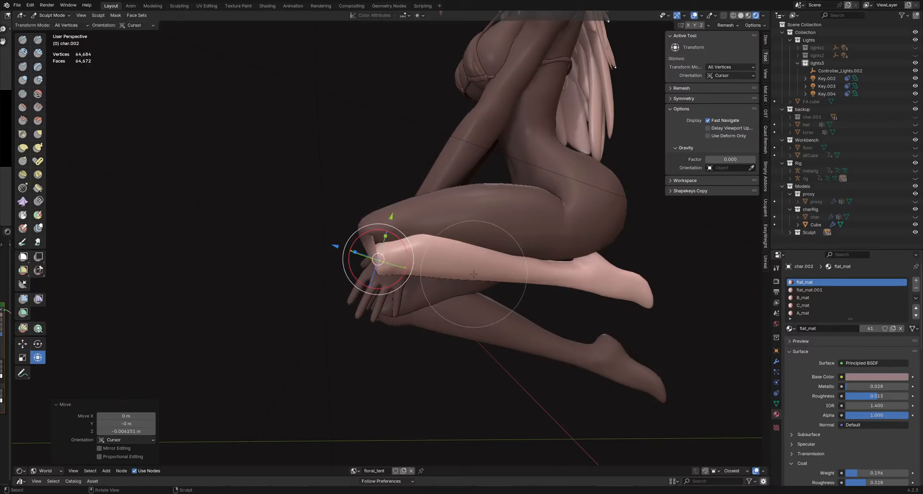
Step: Rotate the unmasked lower leg about -1.92° in the front view and shift it about -0.006 m along the cursor X axis
{"action": "mouse_move", "coordinate": [474, 274]}
{"action": "middle_mouse_down"}
{"action": "mouse_move", "coordinate": [394, 272]}
{"action": "mouse_move", "coordinate": [386, 310]}
{"action": "middle_mouse_up"}
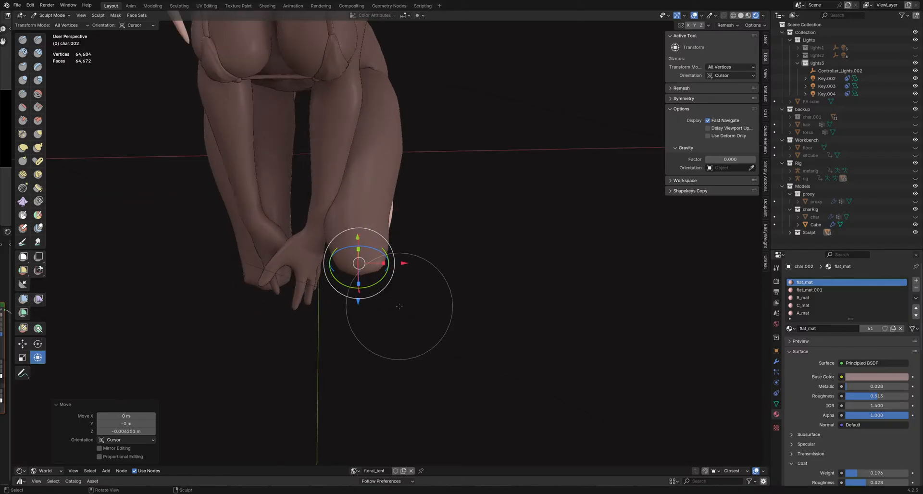
{"action": "left_click_drag", "start_coordinate": [377, 293], "coordinate": [379, 292]}
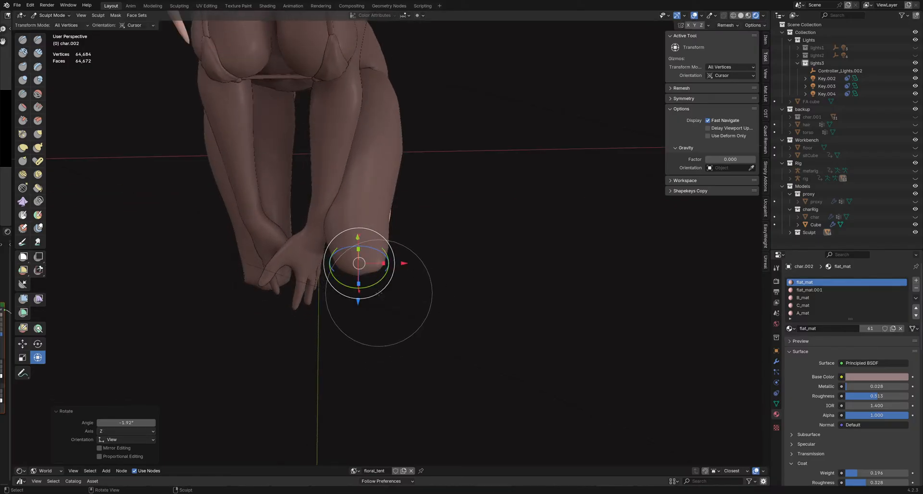
{"action": "middle_click_drag", "start_coordinate": [379, 288], "coordinate": [443, 230]}
{"action": "middle_click_drag", "start_coordinate": [458, 241], "coordinate": [462, 272]}
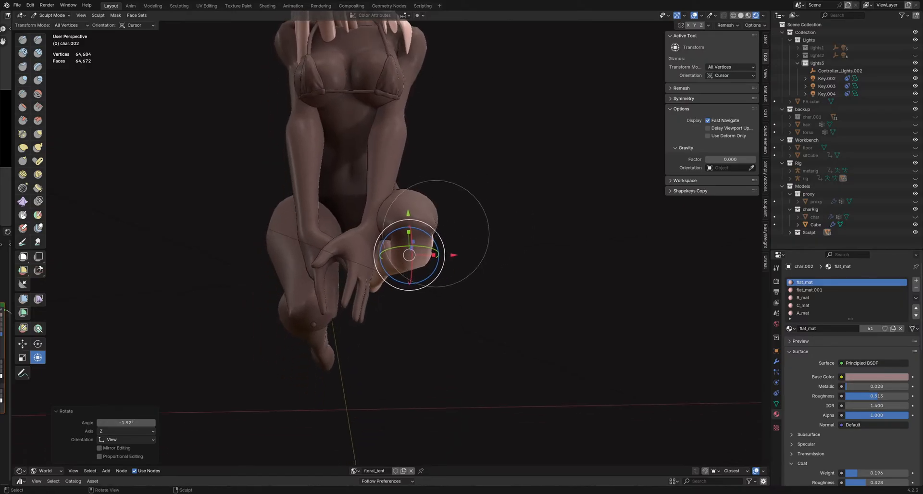
{"action": "left_click_drag", "start_coordinate": [437, 233], "coordinate": [451, 253]}
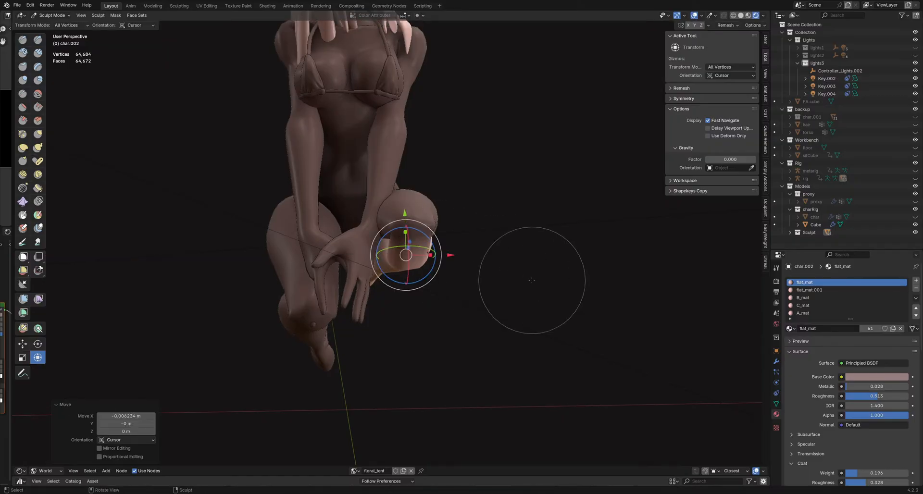
Step: Nudge the unmasked lower leg at the knee about -0.005 m along Y and about -0.007 m in total along Z
{"action": "mouse_move", "coordinate": [540, 289]}
{"action": "middle_mouse_down"}
{"action": "mouse_move", "coordinate": [462, 216]}
{"action": "mouse_move", "coordinate": [480, 268]}
{"action": "mouse_move", "coordinate": [519, 274]}
{"action": "mouse_move", "coordinate": [489, 278]}
{"action": "mouse_move", "coordinate": [499, 246]}
{"action": "mouse_move", "coordinate": [497, 277]}
{"action": "middle_mouse_up"}
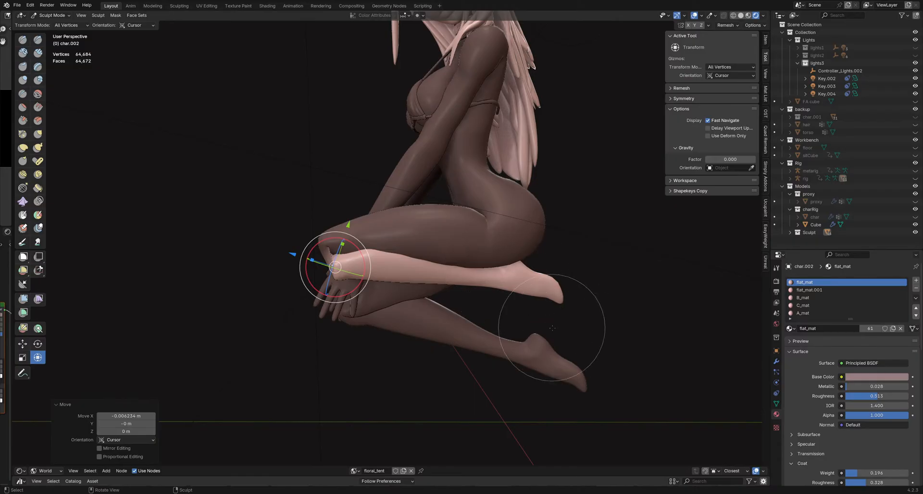
{"action": "mouse_move", "coordinate": [536, 354]}
{"action": "middle_mouse_down"}
{"action": "mouse_move", "coordinate": [557, 356]}
{"action": "mouse_move", "coordinate": [505, 268]}
{"action": "mouse_move", "coordinate": [422, 248]}
{"action": "middle_mouse_up"}
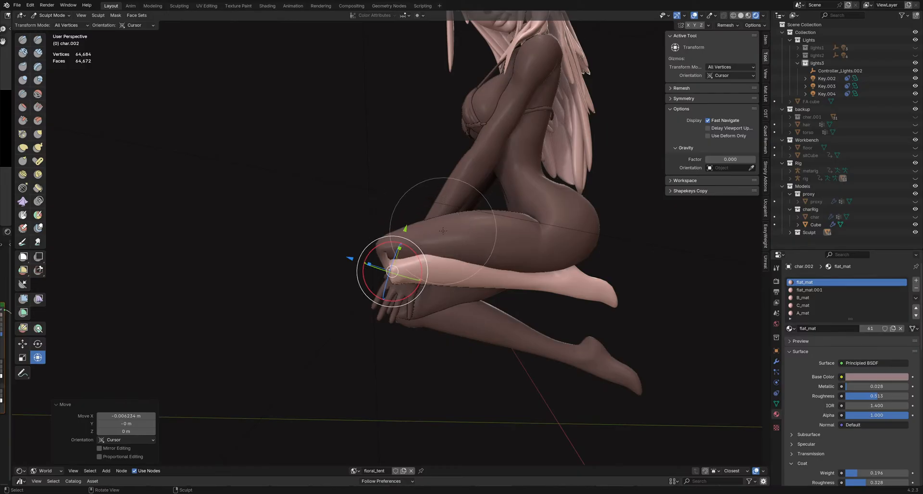
{"action": "middle_click_drag", "start_coordinate": [414, 236], "coordinate": [344, 262]}
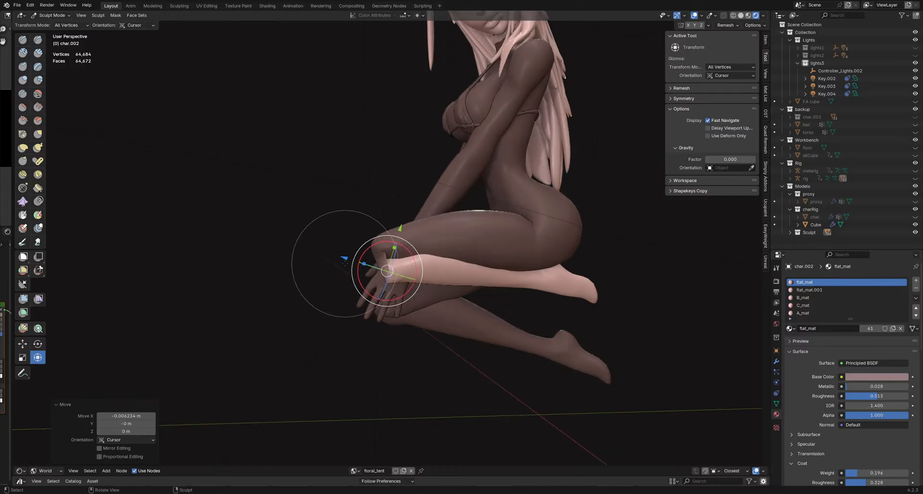
{"action": "left_click_drag", "start_coordinate": [344, 258], "coordinate": [351, 258]}
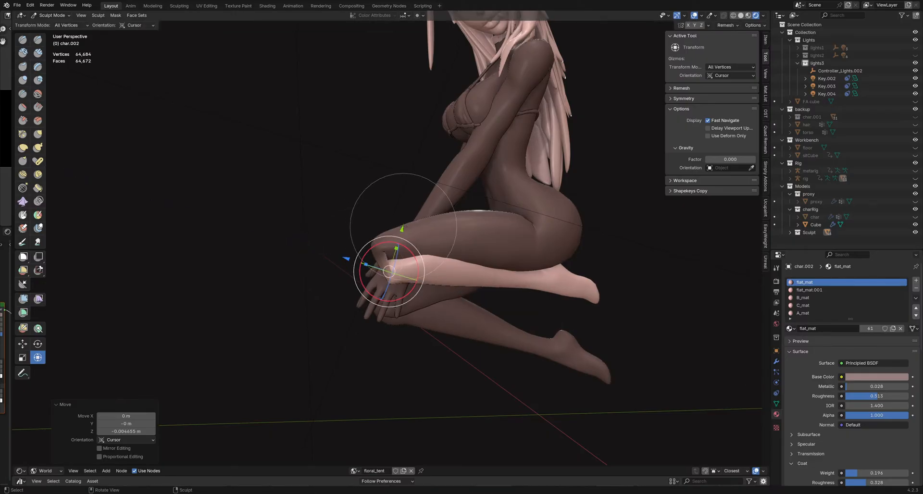
{"action": "left_click_drag", "start_coordinate": [402, 228], "coordinate": [350, 261]}
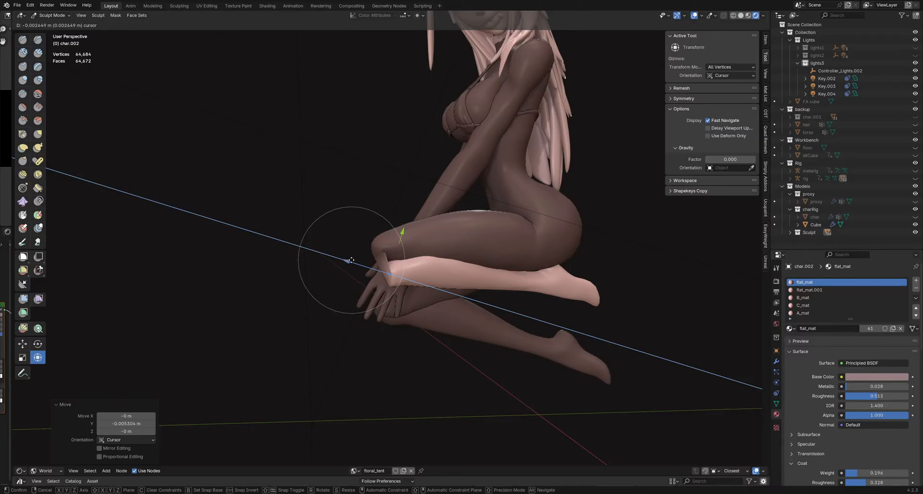
{"action": "left_click_drag", "start_coordinate": [351, 260], "coordinate": [352, 260]}
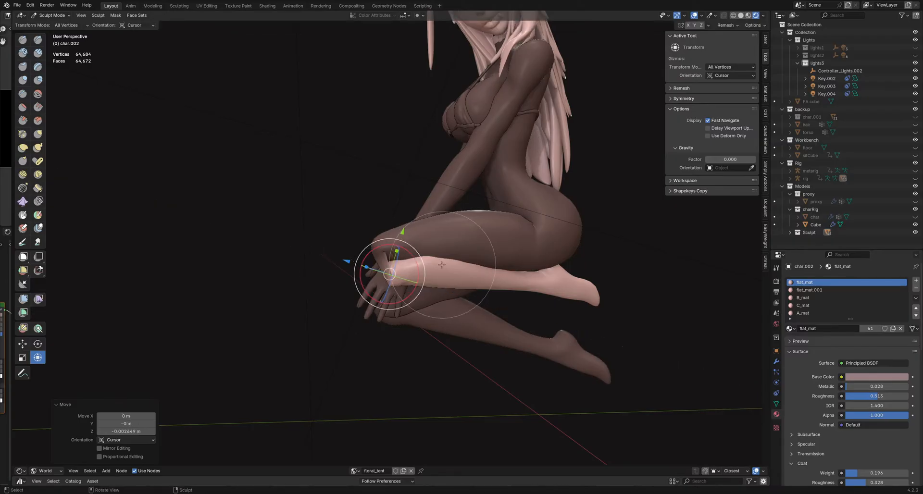
Step: Switch to the Grab brush and invert the mask so that it covers the front lower leg
{"action": "mouse_move", "coordinate": [442, 265]}
{"action": "middle_mouse_down"}
{"action": "mouse_move", "coordinate": [419, 262]}
{"action": "mouse_move", "coordinate": [439, 260]}
{"action": "middle_mouse_up"}
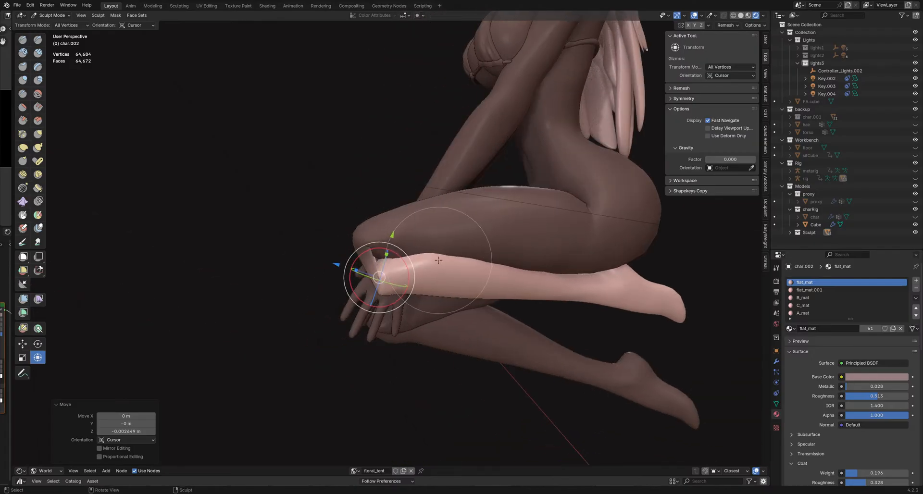
{"action": "key", "text": "g"}
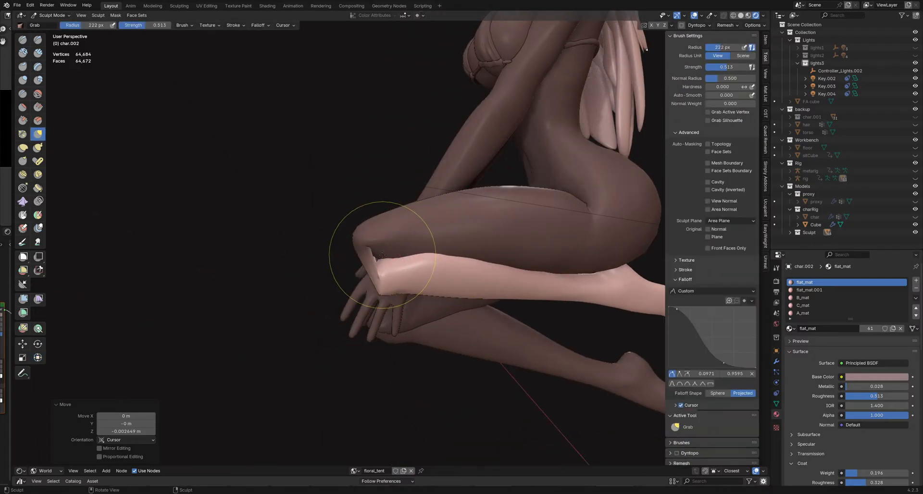
{"action": "middle_click_drag", "start_coordinate": [404, 259], "coordinate": [377, 278]}
{"action": "key", "text": "ctrl+i"}
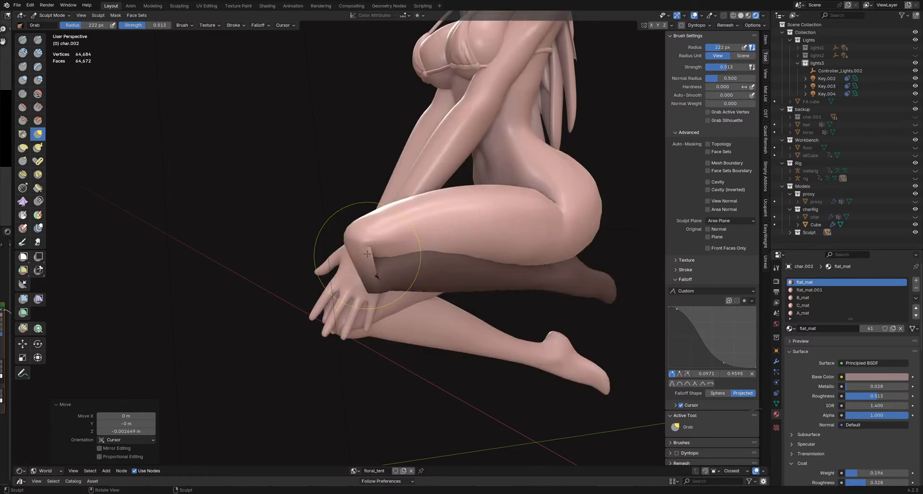
Step: Hide the face set of the arms and hands that cover the front knee
{"action": "middle_click_drag", "start_coordinate": [366, 277], "coordinate": [331, 240]}
{"action": "scroll", "coordinate": [332, 241], "scroll_direction": "down", "scroll_amount": 3}
{"action": "key", "text": "h"}
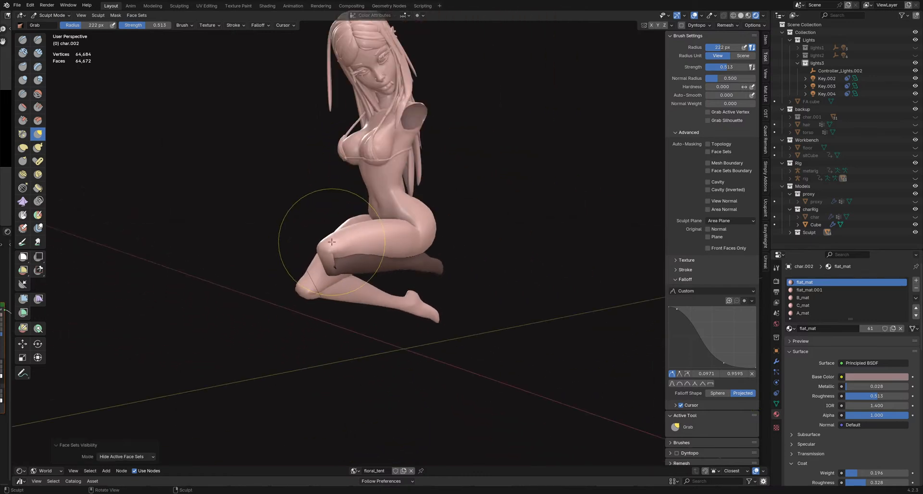
{"action": "scroll", "coordinate": [331, 242], "scroll_direction": "up", "scroll_amount": 2}
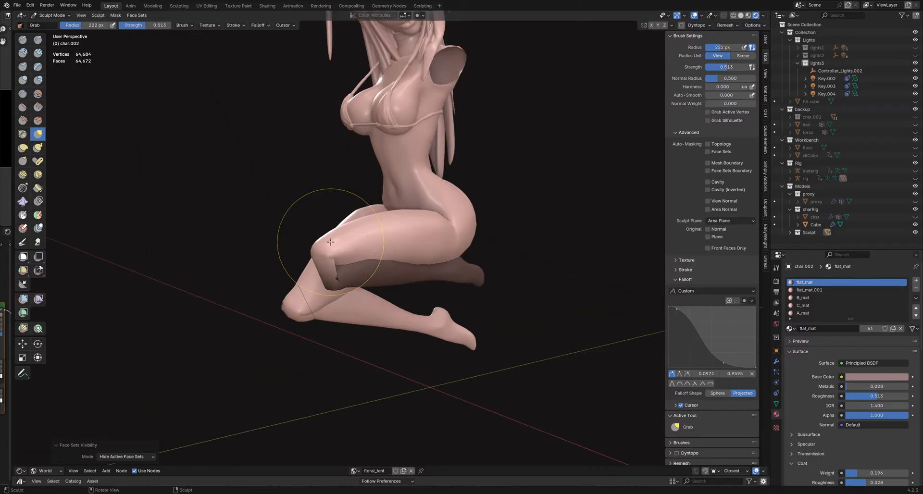
Step: Switch to Object Mode and locate the body mesh char.002 in the outliner
{"action": "key", "text": "ctrl+Tab"}
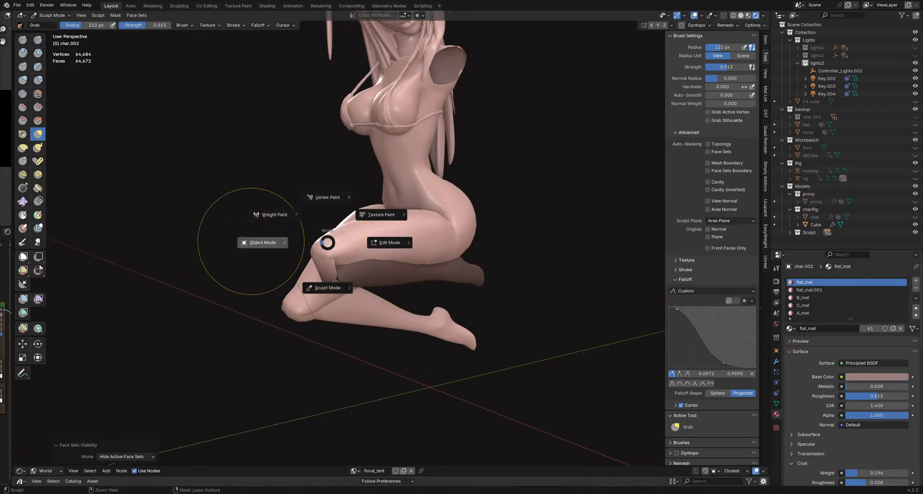
{"action": "left_click", "coordinate": [242, 239]}
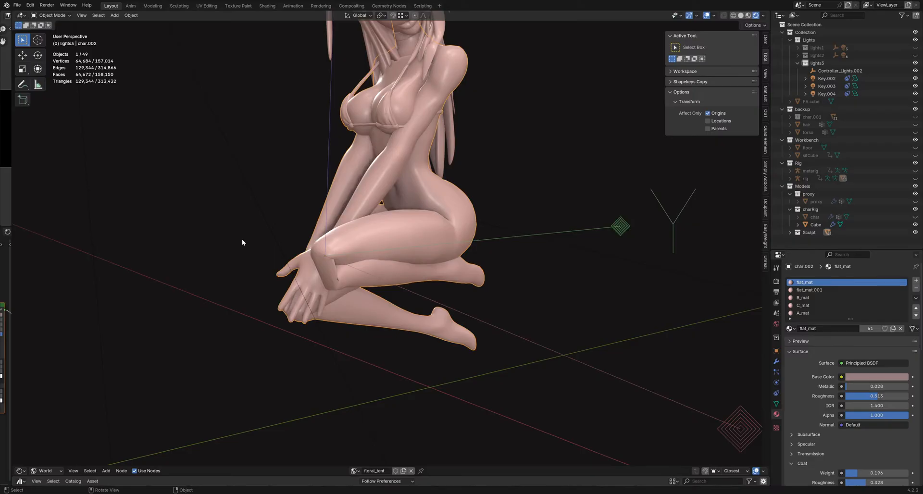
{"action": "middle_click_drag", "start_coordinate": [241, 239], "coordinate": [456, 269]}
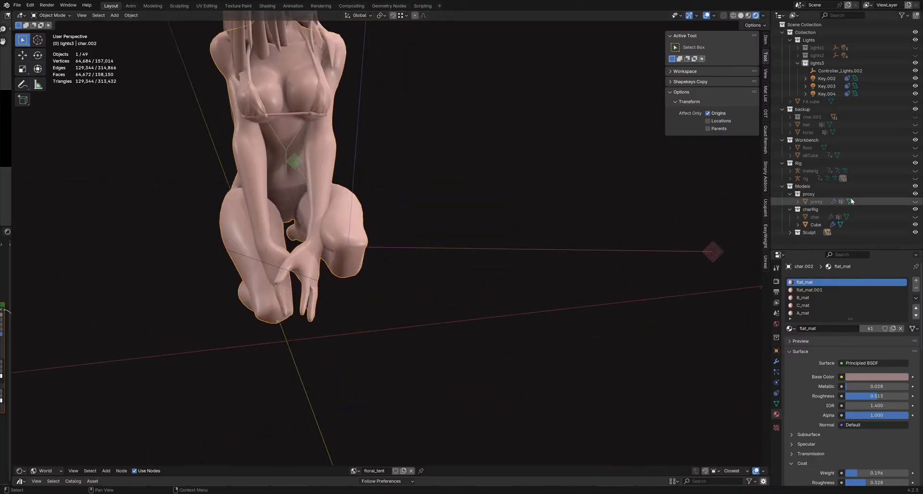
{"action": "key", "text": "period"}
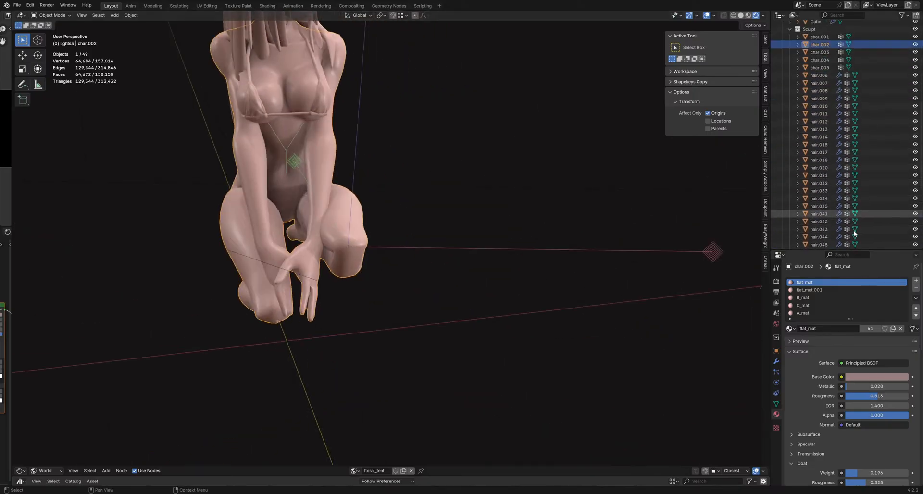
{"action": "scroll", "coordinate": [854, 234], "scroll_direction": "down", "scroll_amount": 6}
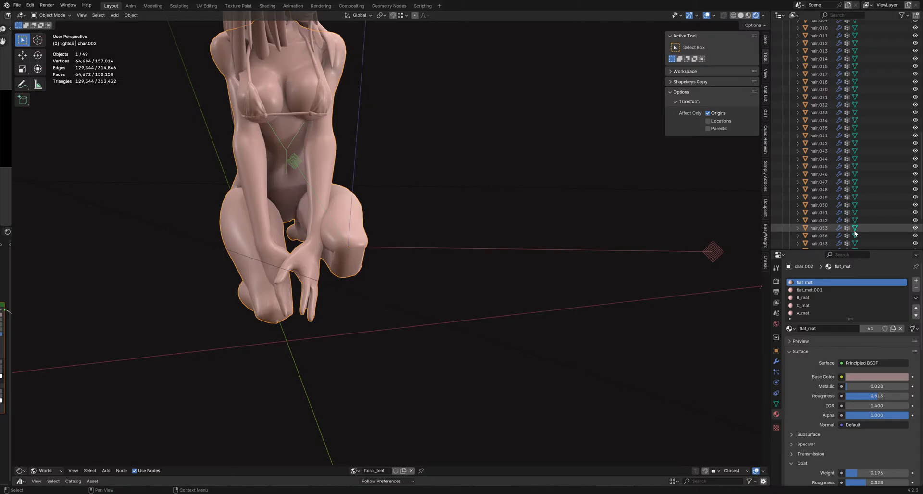
Step: Check the pose with the pants and handsAccessories objects shown, and hide both objects again
{"action": "left_click", "coordinate": [915, 242]}
{"action": "middle_click_drag", "start_coordinate": [457, 247], "coordinate": [607, 226]}
{"action": "left_click", "coordinate": [915, 235]}
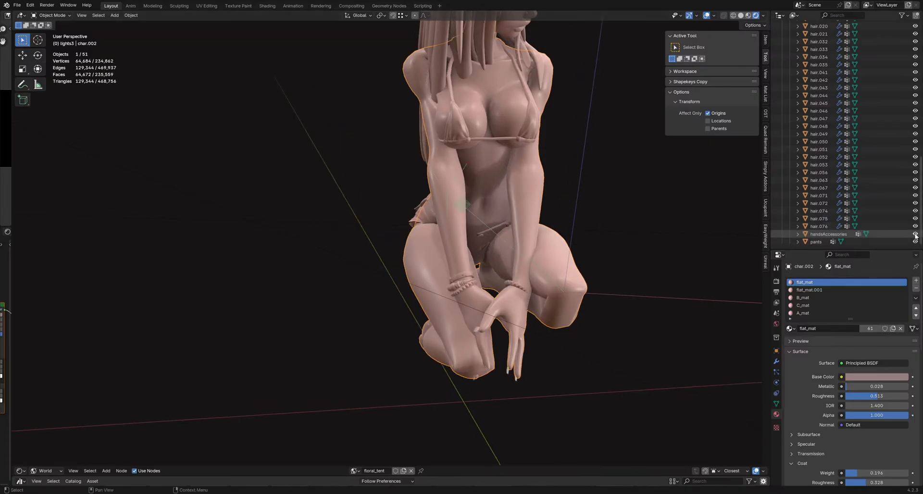
{"action": "left_click_drag", "start_coordinate": [915, 235], "coordinate": [915, 242]}
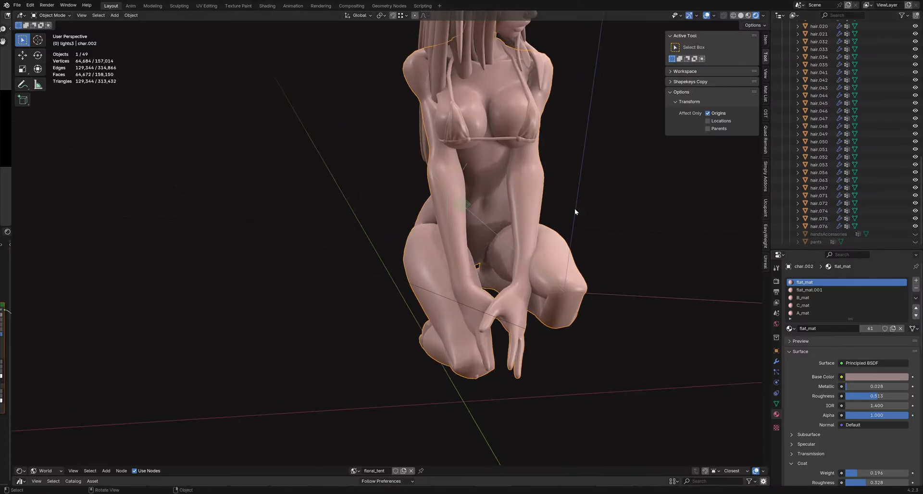
{"action": "mouse_move", "coordinate": [575, 208]}
{"action": "middle_mouse_down"}
{"action": "mouse_move", "coordinate": [480, 244]}
{"action": "mouse_move", "coordinate": [491, 242]}
{"action": "middle_mouse_up"}
{"action": "scroll", "coordinate": [817, 168], "scroll_direction": "up", "scroll_amount": 10}
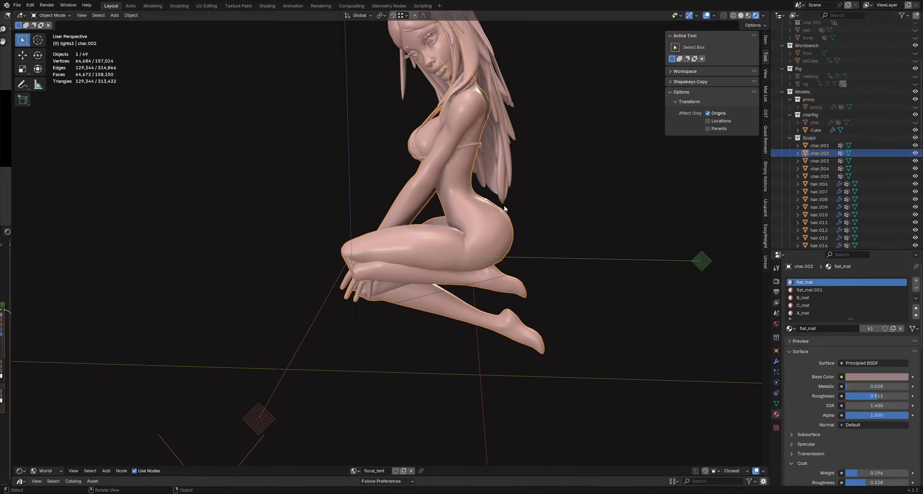
{"action": "middle_click_drag", "start_coordinate": [485, 245], "coordinate": [519, 207]}
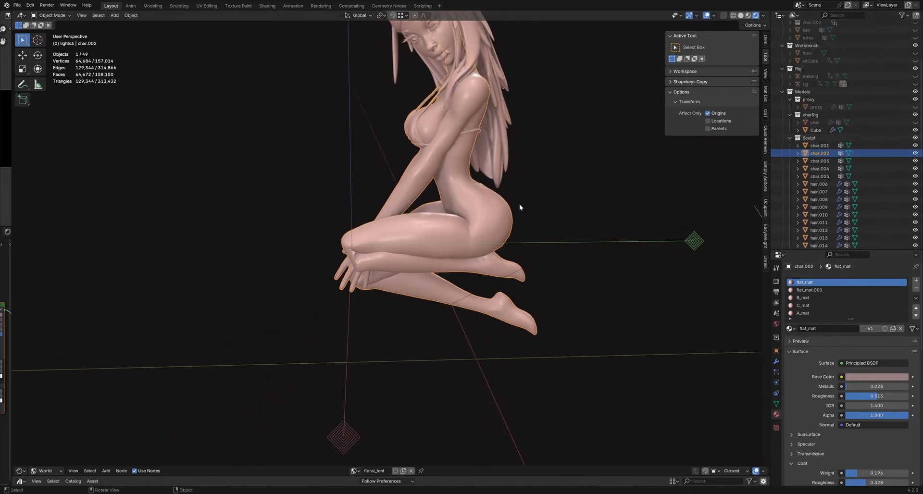
Step: Rename the Cube object in the charRig collection as hair and move it into the Sculpt collection
{"action": "left_click", "coordinate": [790, 138]}
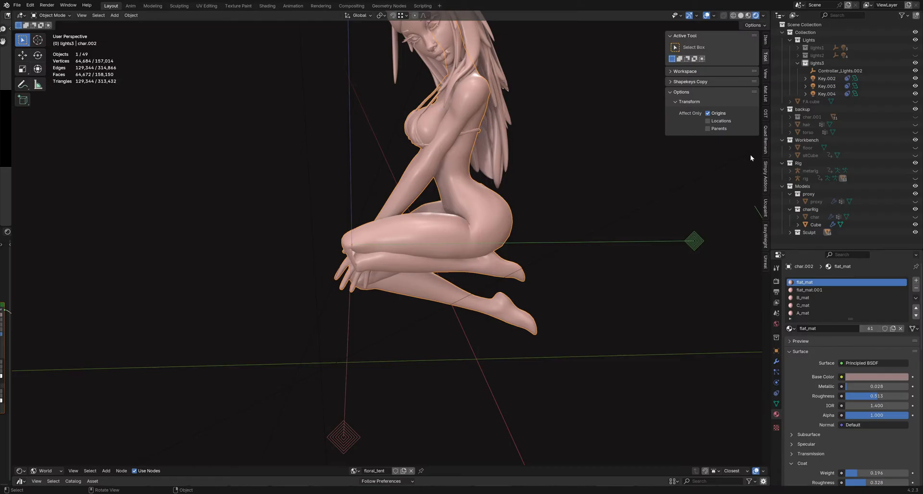
{"action": "left_click", "coordinate": [816, 225]}
{"action": "scroll", "coordinate": [429, 119], "scroll_direction": "down", "scroll_amount": 2}
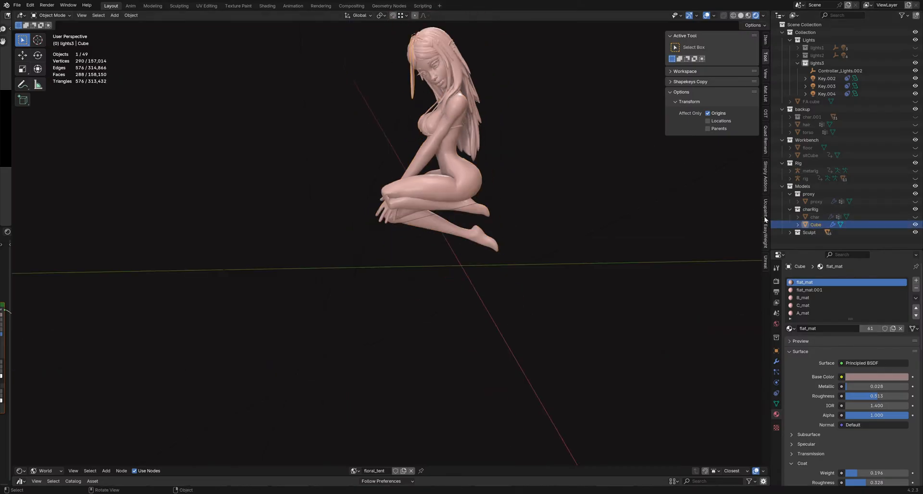
{"action": "double_click", "coordinate": [831, 226]}
{"action": "type", "text": "hai"}
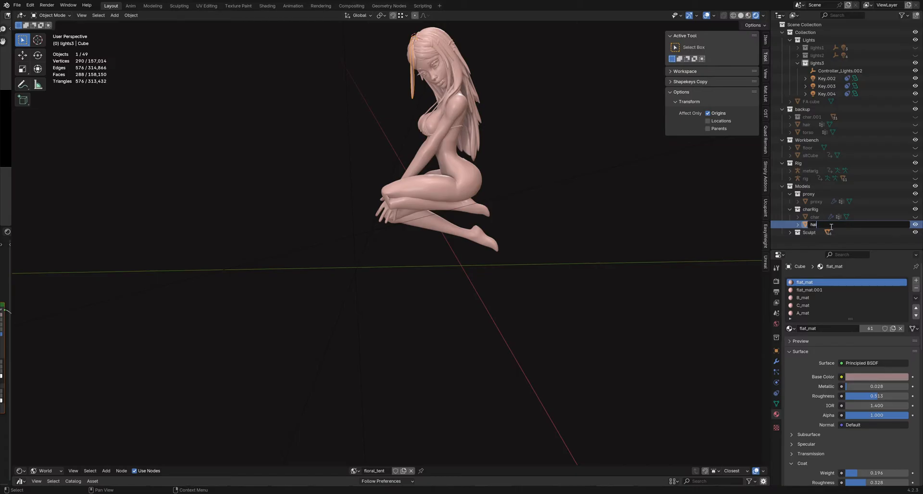
{"action": "type", "text": "r"}
{"action": "key", "text": "Return"}
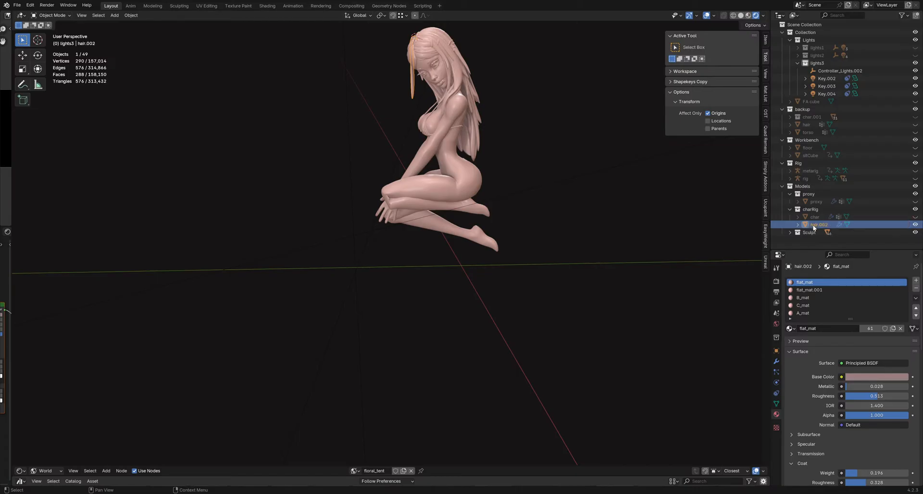
{"action": "left_click_drag", "start_coordinate": [814, 228], "coordinate": [809, 233]}
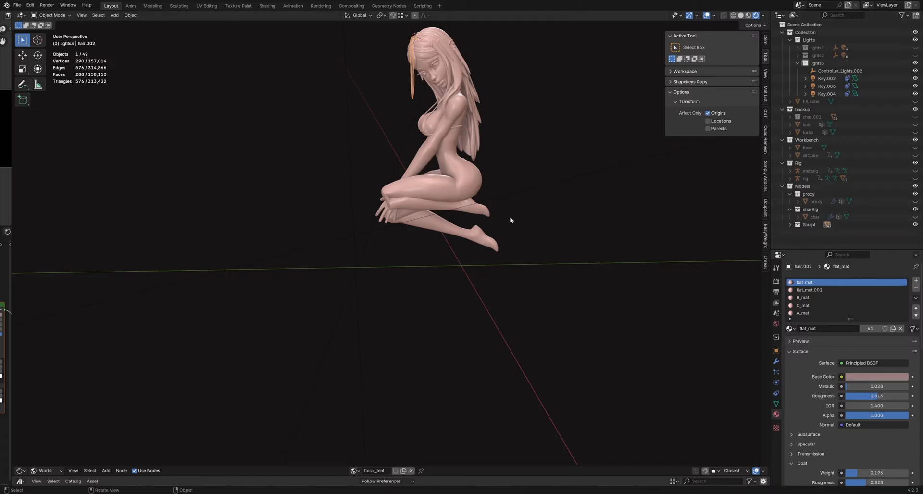
Step: Save the file with the body mesh selected and collapse the lights3 collection in the outliner
{"action": "left_click", "coordinate": [436, 209]}
{"action": "scroll", "coordinate": [457, 212], "scroll_direction": "up", "scroll_amount": 5}
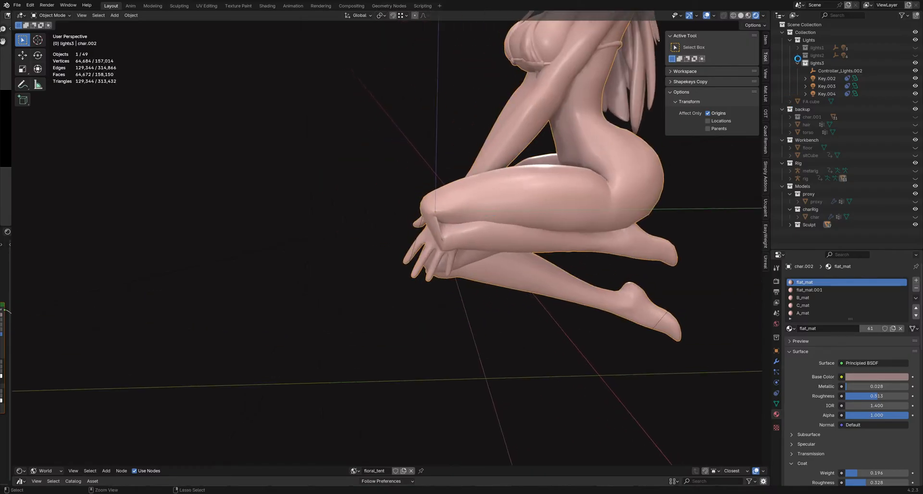
{"action": "key", "text": "ctrl+s"}
{"action": "left_click", "coordinate": [797, 63]}
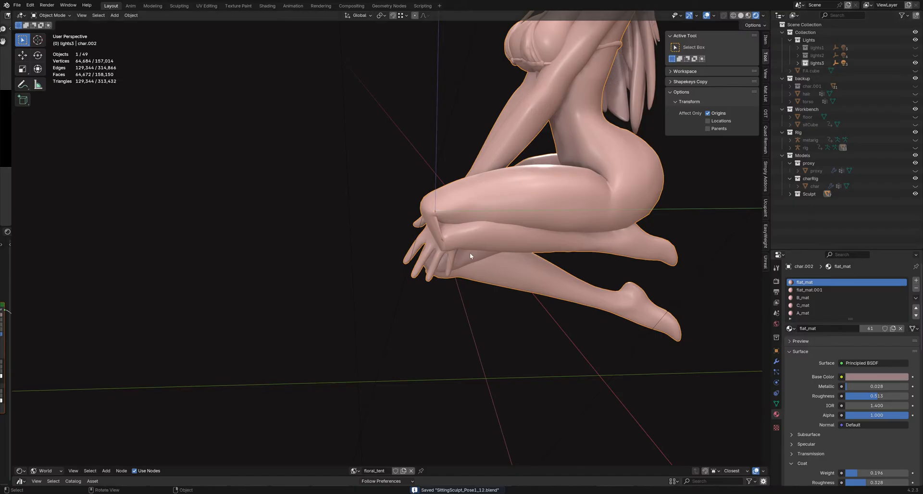
Step: Turn off Affect Only Origins and return the body mesh to Sculpt Mode
{"action": "middle_click_drag", "start_coordinate": [470, 252], "coordinate": [444, 254]}
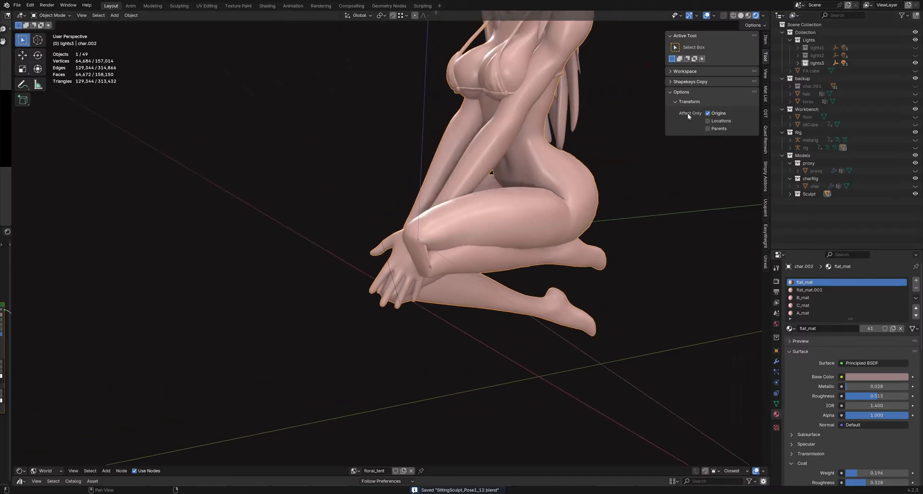
{"action": "left_click", "coordinate": [708, 113]}
{"action": "middle_click_drag", "start_coordinate": [423, 225], "coordinate": [404, 222]}
{"action": "scroll", "coordinate": [399, 222], "scroll_direction": "up", "scroll_amount": 3}
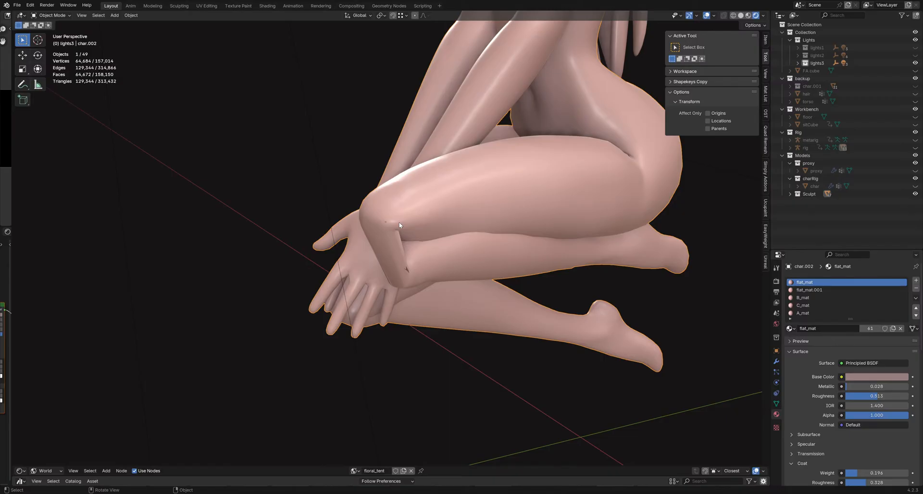
{"action": "key", "text": "ctrl+Tab"}
{"action": "left_click", "coordinate": [423, 283]}
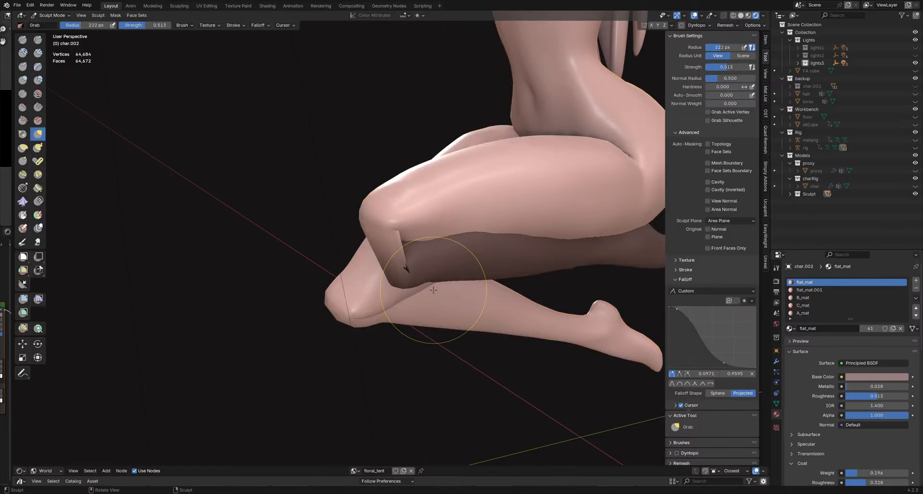
Step: Reshape the front knee with the Grab brush, using a 210 px radius and a 245 px radius
{"action": "middle_click_drag", "start_coordinate": [387, 249], "coordinate": [389, 271]}
{"action": "key", "text": "f"}
{"action": "left_click", "coordinate": [383, 270]}
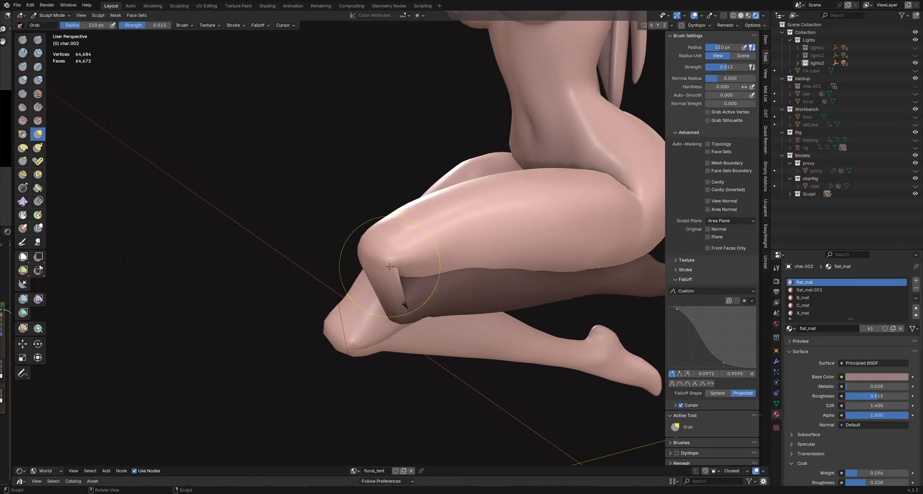
{"action": "left_click_drag", "start_coordinate": [393, 261], "coordinate": [390, 269]}
{"action": "mouse_move", "coordinate": [392, 272]}
{"action": "middle_mouse_down"}
{"action": "mouse_move", "coordinate": [420, 274]}
{"action": "mouse_move", "coordinate": [411, 276]}
{"action": "middle_mouse_up"}
{"action": "key", "text": "f"}
{"action": "left_click", "coordinate": [411, 276]}
{"action": "left_click_drag", "start_coordinate": [405, 278], "coordinate": [402, 292]}
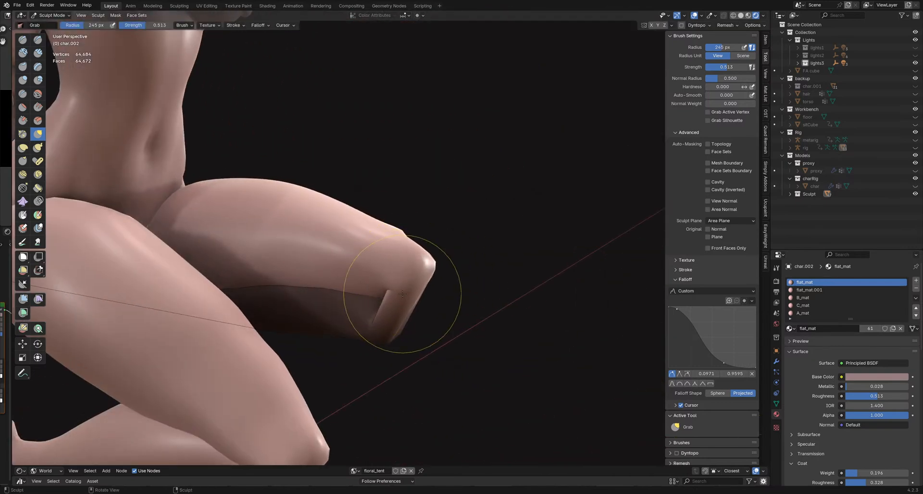
Step: Hide the face sets of the other leg and its foot to expose the inner side of the front knee
{"action": "middle_click_drag", "start_coordinate": [402, 293], "coordinate": [310, 306]}
{"action": "middle_click_drag", "start_coordinate": [310, 306], "coordinate": [319, 284], "text": "ctrl"}
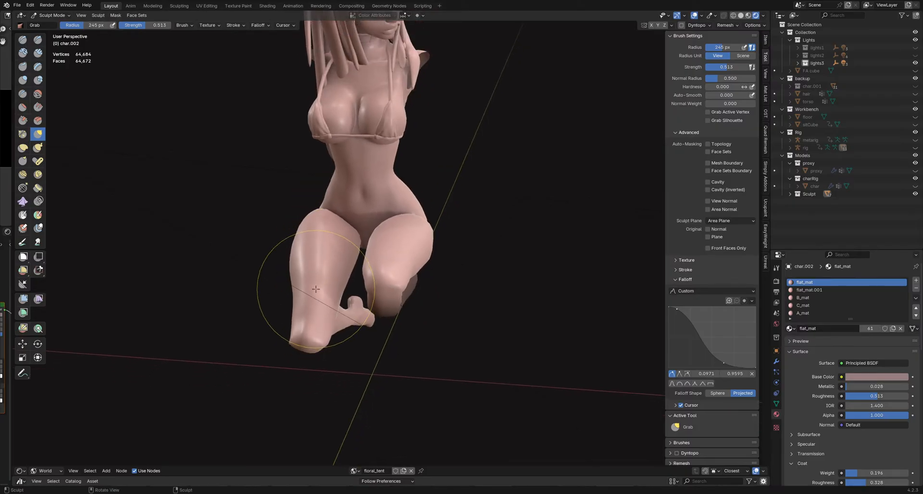
{"action": "key", "text": "h"}
{"action": "mouse_move", "coordinate": [312, 332]}
{"action": "middle_mouse_down"}
{"action": "mouse_move", "coordinate": [296, 299]}
{"action": "mouse_move", "coordinate": [385, 388]}
{"action": "middle_mouse_up"}
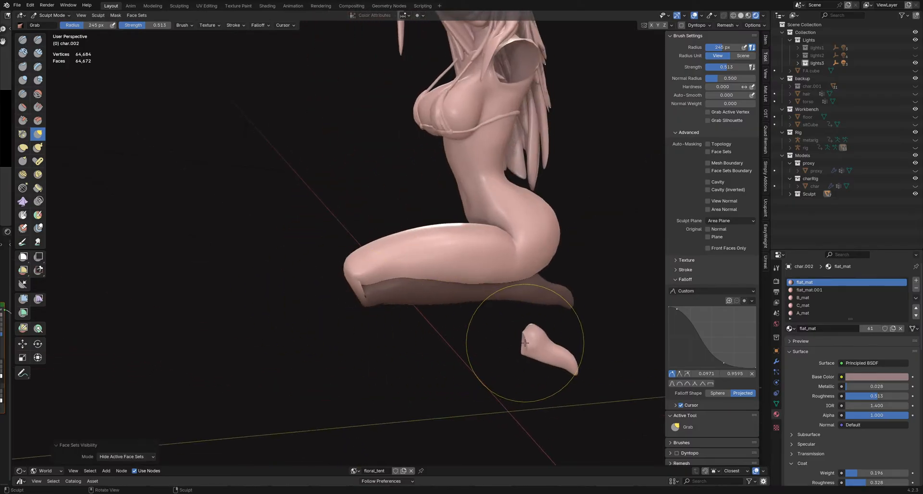
{"action": "key", "text": "h"}
{"action": "mouse_move", "coordinate": [440, 299]}
{"action": "middle_mouse_down"}
{"action": "mouse_move", "coordinate": [336, 304]}
{"action": "mouse_move", "coordinate": [408, 332]}
{"action": "mouse_move", "coordinate": [369, 326]}
{"action": "mouse_move", "coordinate": [426, 293]}
{"action": "mouse_move", "coordinate": [381, 309]}
{"action": "mouse_move", "coordinate": [396, 303]}
{"action": "mouse_move", "coordinate": [390, 297]}
{"action": "mouse_move", "coordinate": [439, 295]}
{"action": "middle_mouse_up"}
Step: Set the Grab brush's falloff shape to Sphere and its radius to 105 px for work at the knee
{"action": "key", "text": "f"}
{"action": "left_click", "coordinate": [355, 311]}
{"action": "left_click", "coordinate": [725, 395]}
{"action": "key", "text": "f"}
{"action": "left_click", "coordinate": [373, 319]}
{"action": "scroll", "coordinate": [371, 308], "scroll_direction": "up", "scroll_amount": 2}
{"action": "key", "text": "f"}
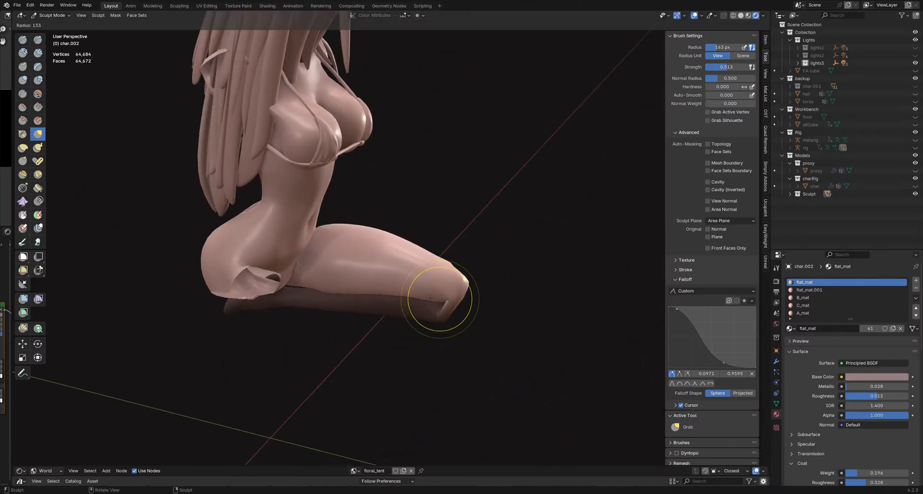
{"action": "left_click", "coordinate": [441, 294]}
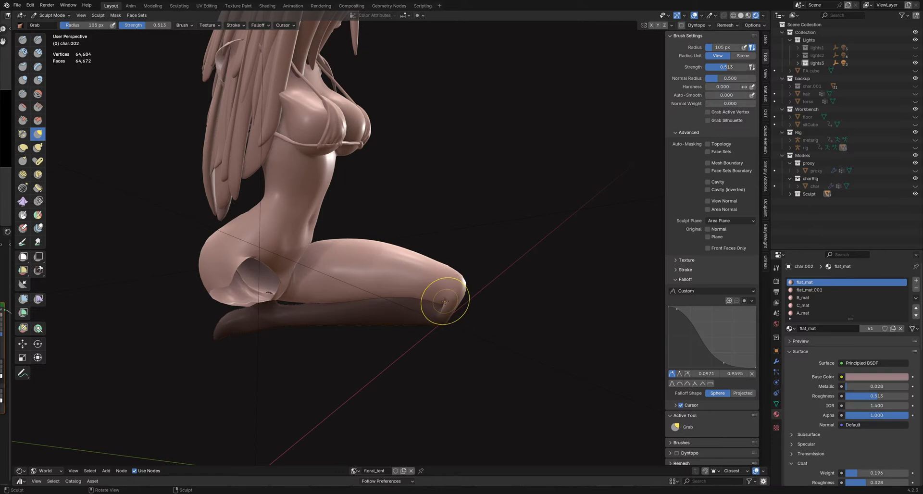
Step: Show the wireframe and relax the topology around the front knee with the Slide Relax brush at a 148 px radius
{"action": "mouse_move", "coordinate": [444, 301]}
{"action": "middle_mouse_down"}
{"action": "mouse_move", "coordinate": [361, 305]}
{"action": "mouse_move", "coordinate": [410, 309]}
{"action": "mouse_move", "coordinate": [406, 320]}
{"action": "middle_mouse_up"}
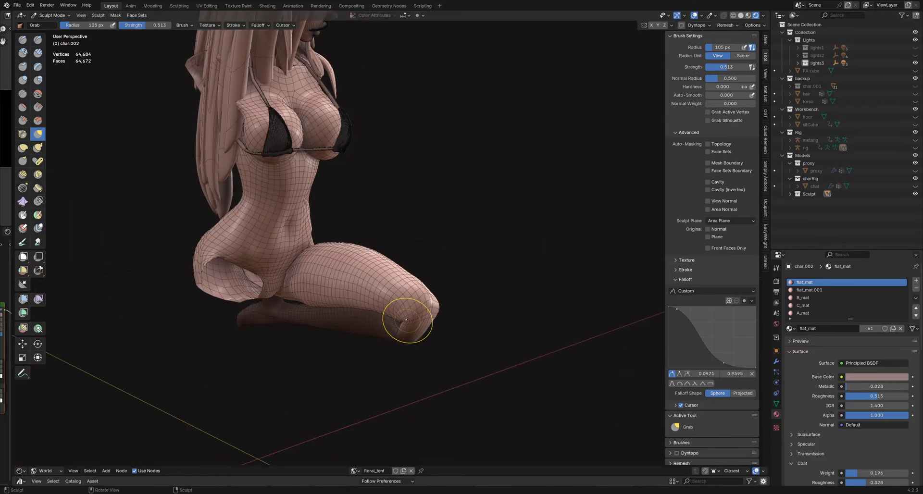
{"action": "middle_click_drag", "start_coordinate": [409, 318], "coordinate": [411, 315]}
{"action": "key", "text": "s"}
{"action": "key", "text": "f"}
{"action": "left_click", "coordinate": [426, 309]}
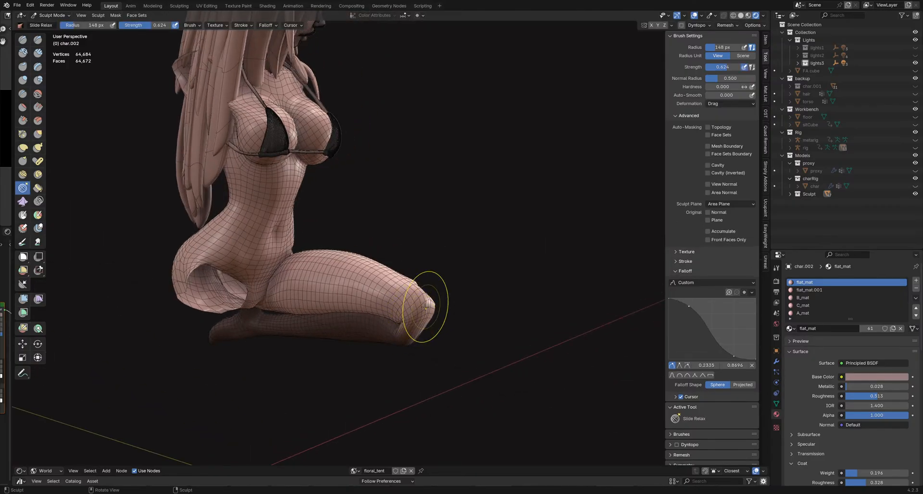
{"action": "mouse_move", "coordinate": [427, 320]}
{"action": "middle_mouse_down"}
{"action": "mouse_move", "coordinate": [399, 319]}
{"action": "mouse_move", "coordinate": [411, 337]}
{"action": "mouse_move", "coordinate": [412, 305]}
{"action": "mouse_move", "coordinate": [433, 304]}
{"action": "mouse_move", "coordinate": [418, 326]}
{"action": "mouse_move", "coordinate": [413, 299]}
{"action": "mouse_move", "coordinate": [431, 302]}
{"action": "mouse_move", "coordinate": [453, 268]}
{"action": "mouse_move", "coordinate": [438, 309]}
{"action": "mouse_move", "coordinate": [423, 298]}
{"action": "mouse_move", "coordinate": [392, 312]}
{"action": "mouse_move", "coordinate": [439, 299]}
{"action": "mouse_move", "coordinate": [426, 308]}
{"action": "mouse_move", "coordinate": [418, 300]}
{"action": "mouse_move", "coordinate": [429, 334]}
{"action": "mouse_move", "coordinate": [423, 356]}
{"action": "middle_mouse_up"}
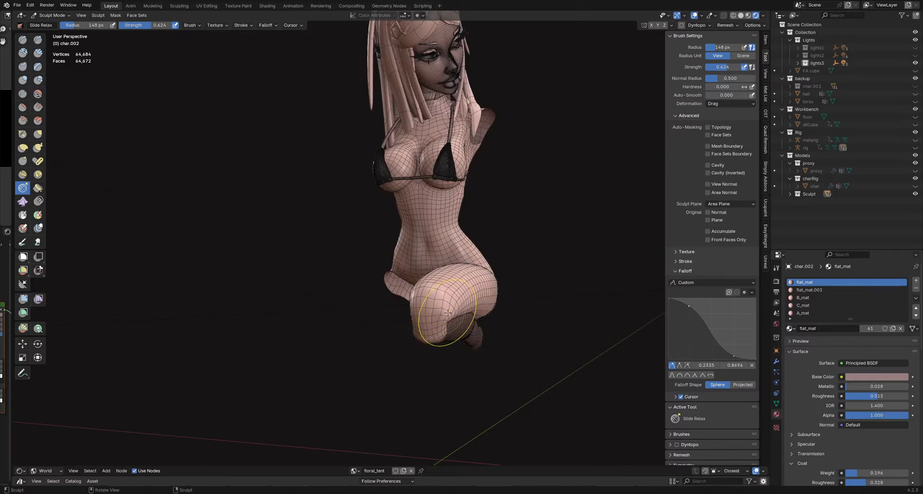
Step: Fill out the crease on the underside of the front knee with the Inflate brush at a 159 px radius
{"action": "mouse_move", "coordinate": [442, 306]}
{"action": "middle_mouse_down"}
{"action": "mouse_move", "coordinate": [430, 311]}
{"action": "mouse_move", "coordinate": [464, 316]}
{"action": "mouse_move", "coordinate": [413, 318]}
{"action": "middle_mouse_up"}
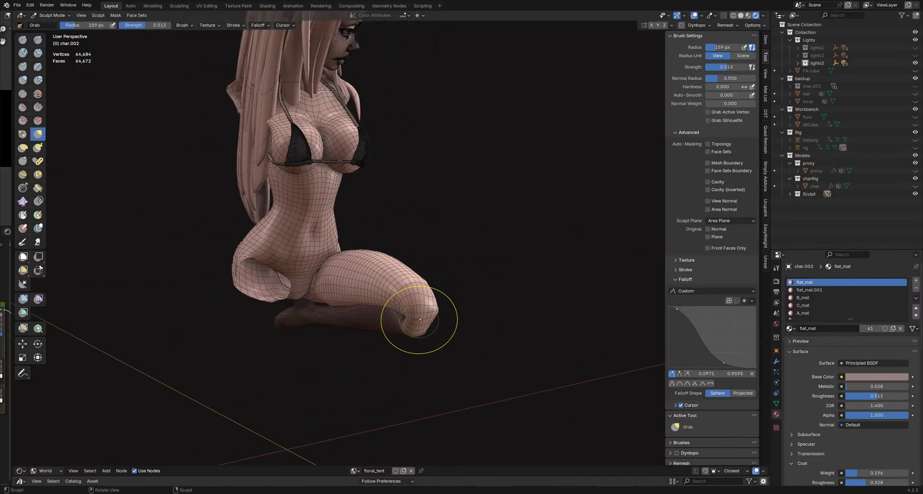
{"action": "key", "text": "i"}
{"action": "mouse_move", "coordinate": [426, 321]}
{"action": "middle_mouse_down"}
{"action": "mouse_move", "coordinate": [412, 310]}
{"action": "mouse_move", "coordinate": [380, 329]}
{"action": "mouse_move", "coordinate": [412, 319]}
{"action": "mouse_move", "coordinate": [423, 366]}
{"action": "mouse_move", "coordinate": [428, 313]}
{"action": "mouse_move", "coordinate": [401, 298]}
{"action": "mouse_move", "coordinate": [462, 321]}
{"action": "middle_mouse_up"}
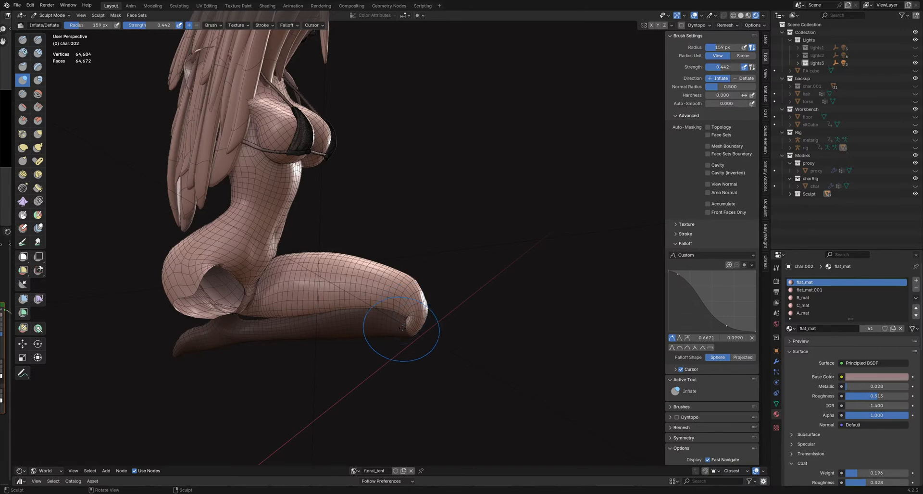
{"action": "mouse_move", "coordinate": [402, 328]}
{"action": "middle_mouse_down"}
{"action": "mouse_move", "coordinate": [409, 311]}
{"action": "mouse_move", "coordinate": [390, 313]}
{"action": "mouse_move", "coordinate": [414, 327]}
{"action": "mouse_move", "coordinate": [427, 308]}
{"action": "mouse_move", "coordinate": [425, 331]}
{"action": "mouse_move", "coordinate": [388, 331]}
{"action": "middle_mouse_up"}
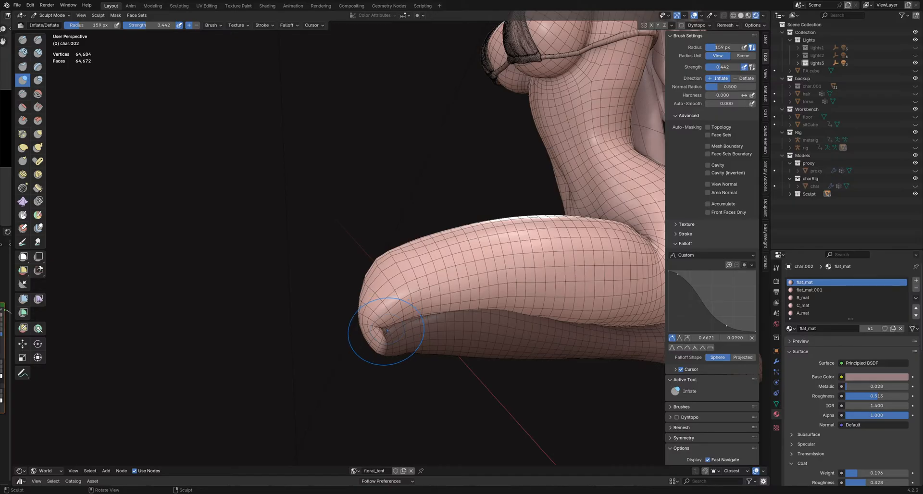
Step: Reshape the underside of the front knee with the Grab brush, using radii of 177 px and 117 px
{"action": "key", "text": "g"}
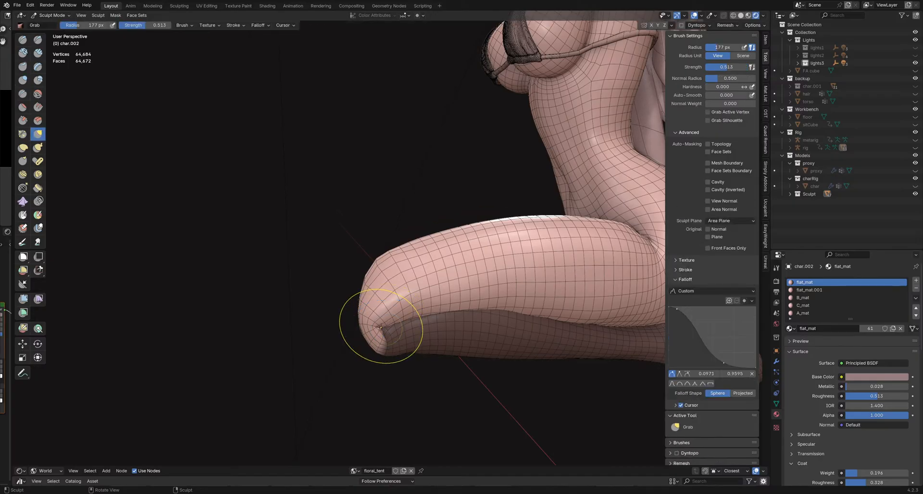
{"action": "scroll", "coordinate": [388, 326], "scroll_direction": "down", "scroll_amount": 3}
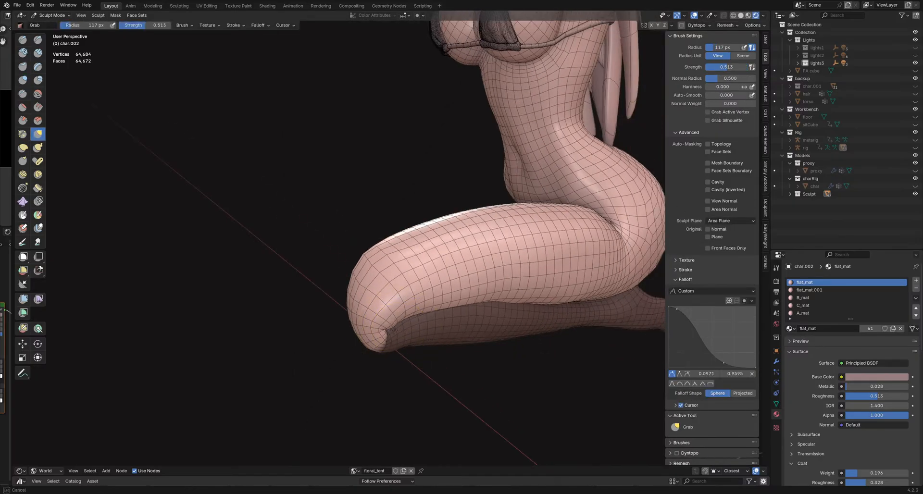
{"action": "mouse_move", "coordinate": [388, 330]}
{"action": "middle_mouse_down"}
{"action": "mouse_move", "coordinate": [383, 326]}
{"action": "mouse_move", "coordinate": [391, 336]}
{"action": "middle_mouse_up"}
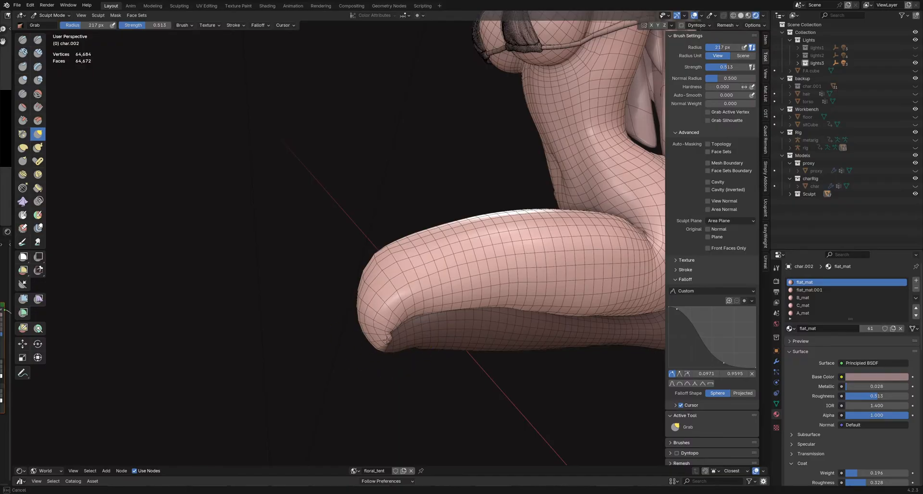
Step: Refine the fold at the back of the front knee with the Grab brush at a 108 px radius
{"action": "mouse_move", "coordinate": [394, 341]}
{"action": "middle_mouse_down"}
{"action": "mouse_move", "coordinate": [414, 324]}
{"action": "mouse_move", "coordinate": [388, 270]}
{"action": "mouse_move", "coordinate": [347, 277]}
{"action": "mouse_move", "coordinate": [340, 294]}
{"action": "mouse_move", "coordinate": [372, 289]}
{"action": "mouse_move", "coordinate": [364, 295]}
{"action": "mouse_move", "coordinate": [325, 282]}
{"action": "middle_mouse_up"}
{"action": "left_click_drag", "start_coordinate": [325, 283], "coordinate": [324, 291]}
{"action": "mouse_move", "coordinate": [328, 290]}
{"action": "middle_mouse_down"}
{"action": "mouse_move", "coordinate": [353, 293]}
{"action": "mouse_move", "coordinate": [355, 304]}
{"action": "middle_mouse_up"}
{"action": "key", "text": "f"}
{"action": "left_click", "coordinate": [338, 294]}
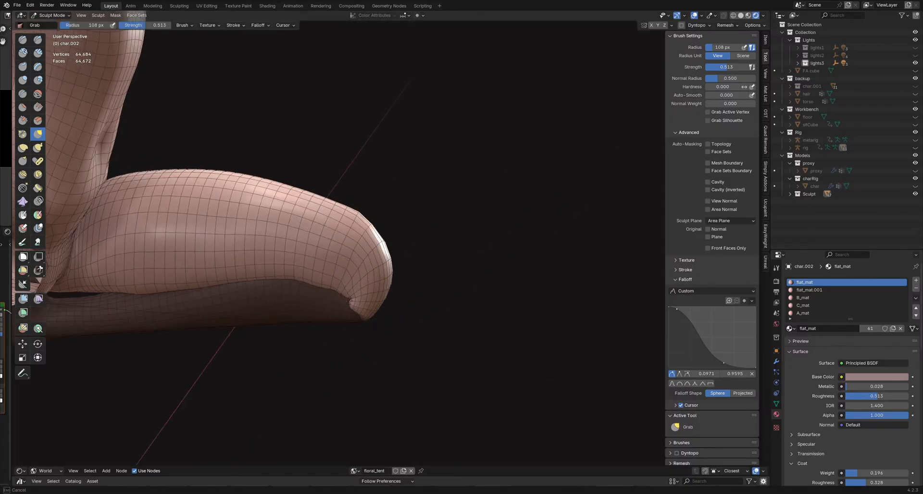
{"action": "left_click", "coordinate": [346, 302]}
Step: Invert the mask to free the front lower leg and protect the thigh, and set the Grab brush's radius to 223 px
{"action": "scroll", "coordinate": [347, 302], "scroll_direction": "down", "scroll_amount": 5}
{"action": "mouse_move", "coordinate": [360, 299]}
{"action": "middle_mouse_down"}
{"action": "mouse_move", "coordinate": [406, 301]}
{"action": "mouse_move", "coordinate": [423, 289]}
{"action": "mouse_move", "coordinate": [416, 325]}
{"action": "mouse_move", "coordinate": [418, 305]}
{"action": "mouse_move", "coordinate": [439, 308]}
{"action": "mouse_move", "coordinate": [375, 299]}
{"action": "mouse_move", "coordinate": [383, 310]}
{"action": "mouse_move", "coordinate": [423, 298]}
{"action": "mouse_move", "coordinate": [409, 284]}
{"action": "mouse_move", "coordinate": [391, 289]}
{"action": "mouse_move", "coordinate": [411, 280]}
{"action": "mouse_move", "coordinate": [387, 301]}
{"action": "middle_mouse_up"}
{"action": "key", "text": "]"}
{"action": "key", "text": "]"}
{"action": "key", "text": "]"}
{"action": "key", "text": "]"}
{"action": "scroll", "coordinate": [423, 307], "scroll_direction": "up", "scroll_amount": 3}
{"action": "key", "text": "]"}
{"action": "key", "text": "]"}
{"action": "key", "text": "]"}
{"action": "key", "text": "]"}
{"action": "key", "text": "]"}
{"action": "scroll", "coordinate": [375, 299], "scroll_direction": "up", "scroll_amount": 3}
{"action": "scroll", "coordinate": [364, 293], "scroll_direction": "up", "scroll_amount": 2}
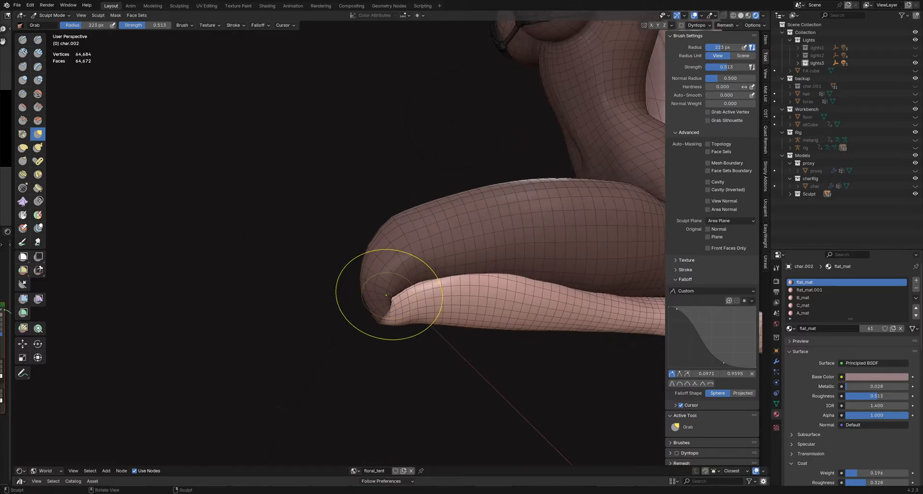
Step: Pull the upper end of the front lower leg into shape at the knee with the Grab brush at 223 px and 245 px radii
{"action": "mouse_move", "coordinate": [386, 295]}
{"action": "left_mouse_down"}
{"action": "mouse_move", "coordinate": [394, 274]}
{"action": "mouse_move", "coordinate": [387, 280]}
{"action": "mouse_move", "coordinate": [397, 282]}
{"action": "left_mouse_up"}
{"action": "key", "text": "f"}
{"action": "left_click", "coordinate": [446, 280]}
{"action": "key", "text": "f"}
{"action": "left_click", "coordinate": [400, 277]}
{"action": "mouse_move", "coordinate": [404, 280]}
{"action": "middle_mouse_down"}
{"action": "mouse_move", "coordinate": [388, 287]}
{"action": "mouse_move", "coordinate": [441, 277]}
{"action": "mouse_move", "coordinate": [468, 247]}
{"action": "mouse_move", "coordinate": [411, 284]}
{"action": "middle_mouse_up"}
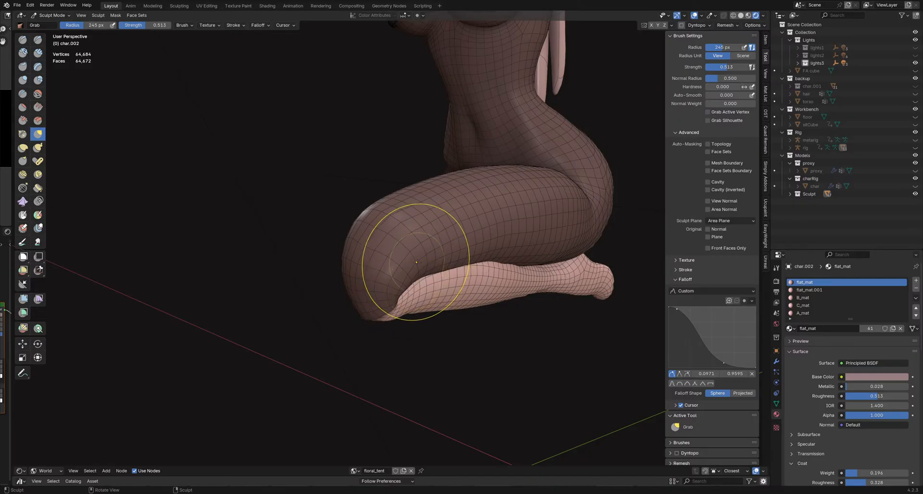
Step: Hide the front thigh's face set and reshape the exposed upper calf with the Grab brush at a 259 px radius
{"action": "key", "text": "h"}
{"action": "middle_click_drag", "start_coordinate": [413, 270], "coordinate": [433, 271]}
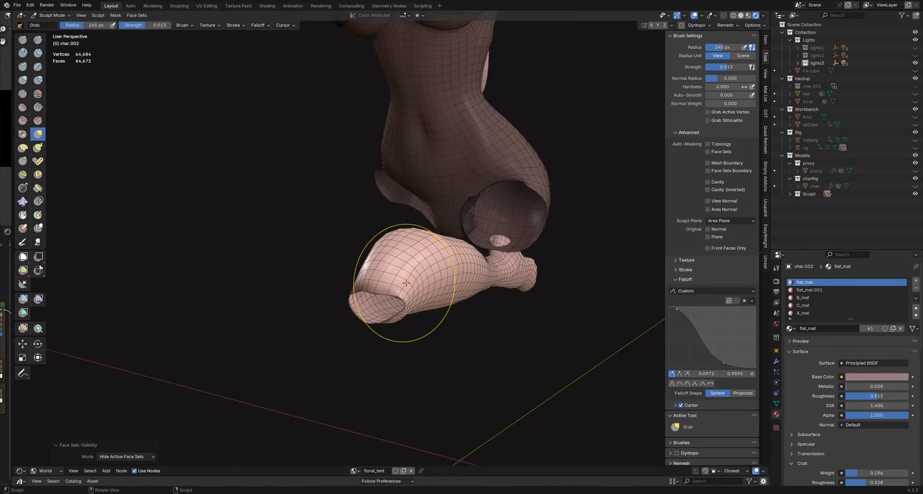
{"action": "mouse_move", "coordinate": [405, 284]}
{"action": "middle_mouse_down"}
{"action": "mouse_move", "coordinate": [435, 312]}
{"action": "mouse_move", "coordinate": [443, 283]}
{"action": "middle_mouse_up"}
{"action": "left_click_drag", "start_coordinate": [355, 265], "coordinate": [355, 263]}
{"action": "middle_click_drag", "start_coordinate": [354, 263], "coordinate": [465, 262]}
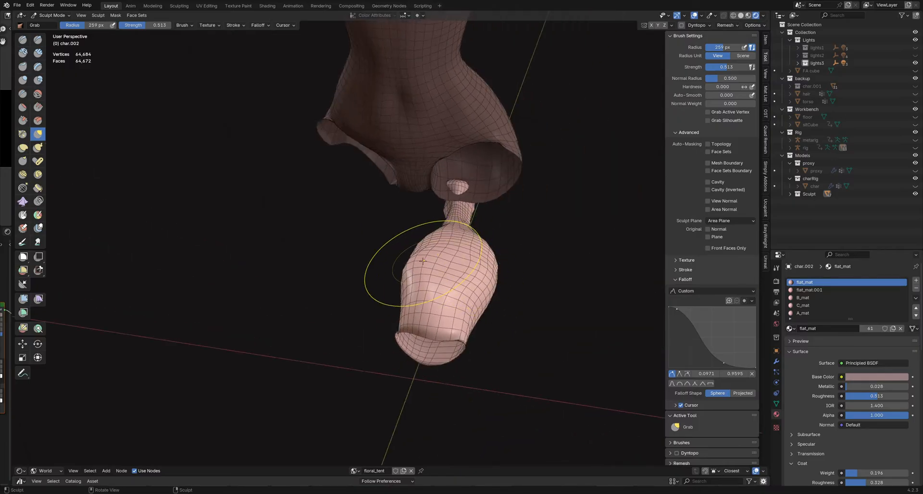
Step: Adjust the contour of the exposed front calf with the Grab brush at a 189 px radius
{"action": "mouse_move", "coordinate": [423, 285]}
{"action": "middle_mouse_down"}
{"action": "mouse_move", "coordinate": [412, 297]}
{"action": "mouse_move", "coordinate": [412, 284]}
{"action": "mouse_move", "coordinate": [398, 279]}
{"action": "mouse_move", "coordinate": [453, 268]}
{"action": "mouse_move", "coordinate": [464, 285]}
{"action": "mouse_move", "coordinate": [386, 285]}
{"action": "mouse_move", "coordinate": [380, 298]}
{"action": "mouse_move", "coordinate": [341, 298]}
{"action": "mouse_move", "coordinate": [355, 298]}
{"action": "mouse_move", "coordinate": [355, 315]}
{"action": "middle_mouse_up"}
{"action": "key", "text": "f"}
{"action": "left_click", "coordinate": [477, 288]}
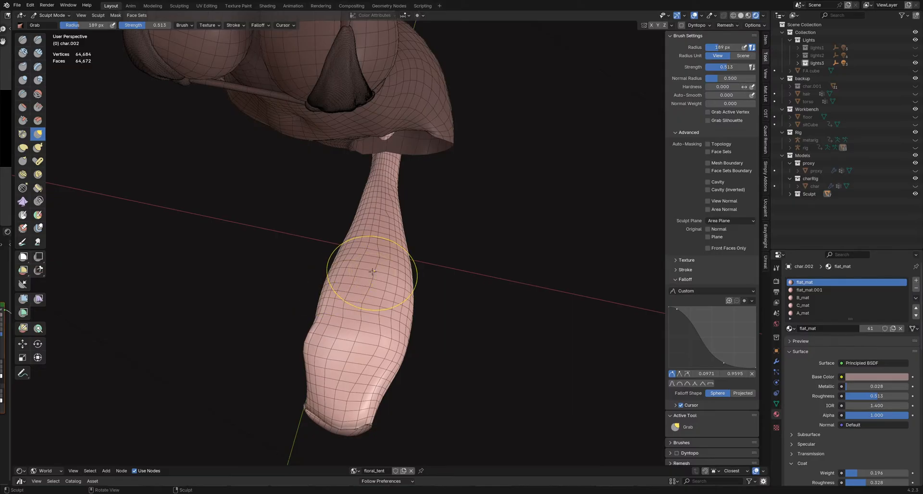
{"action": "middle_click_drag", "start_coordinate": [373, 272], "coordinate": [374, 258]}
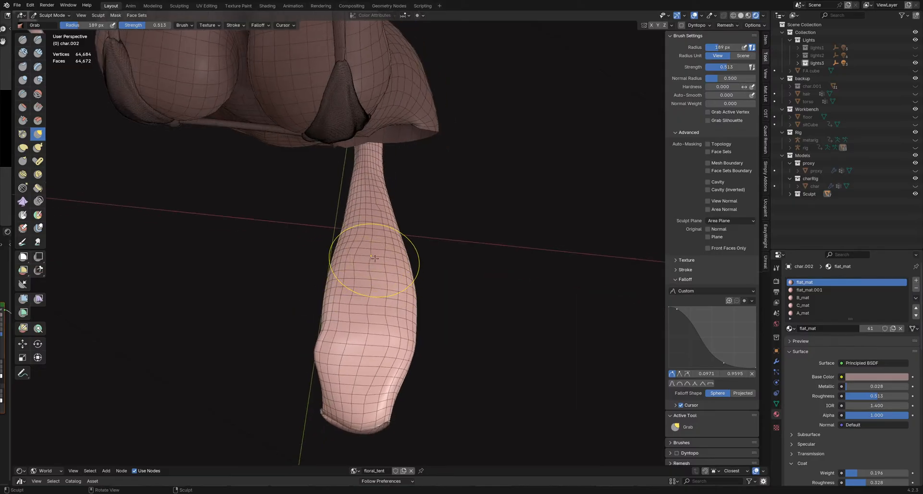
{"action": "middle_click_drag", "start_coordinate": [374, 258], "coordinate": [361, 275]}
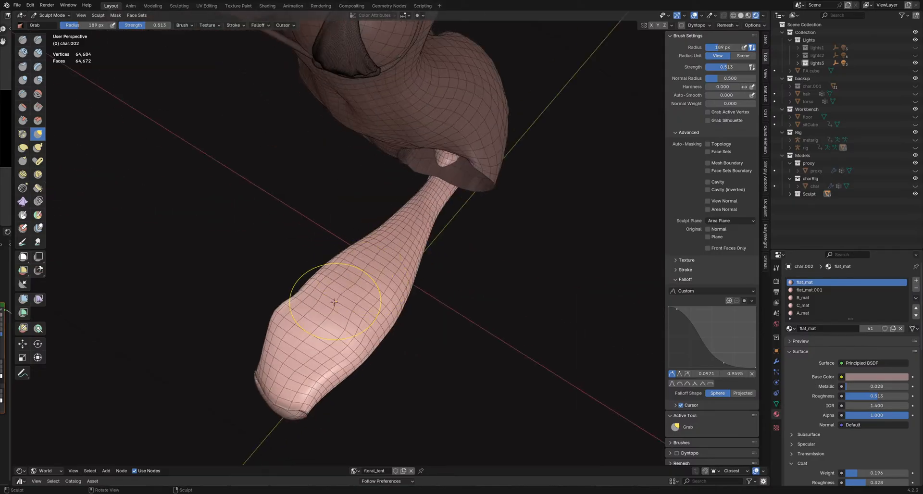
{"action": "middle_click_drag", "start_coordinate": [316, 320], "coordinate": [353, 286]}
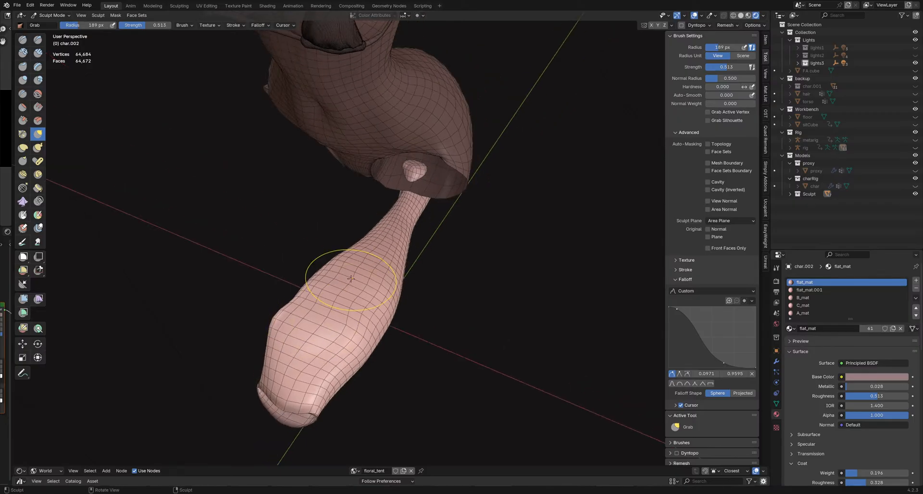
Step: Smooth the top of the front calf with the Smooth brush at 0.309 strength and a 189 px radius
{"action": "key", "text": "shift+s"}
{"action": "key", "text": "shift+f"}
{"action": "left_click", "coordinate": [324, 315]}
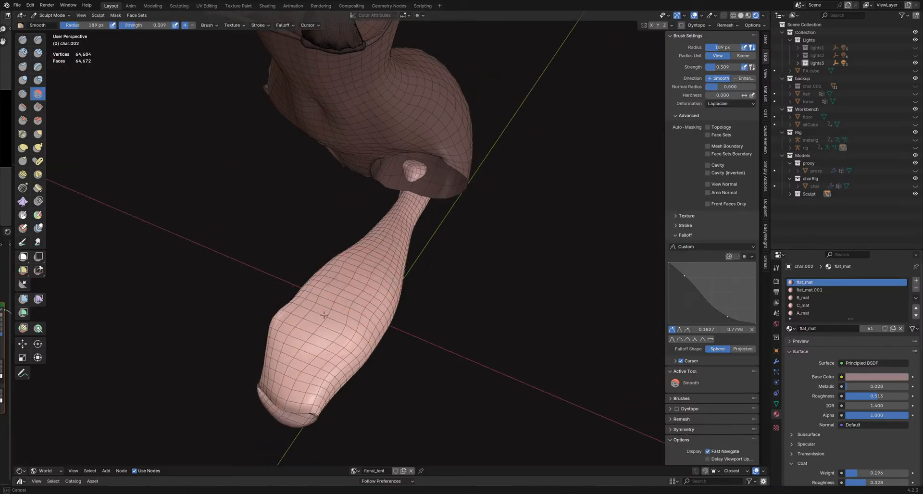
{"action": "mouse_move", "coordinate": [365, 262]}
{"action": "middle_mouse_down"}
{"action": "mouse_move", "coordinate": [361, 238]}
{"action": "mouse_move", "coordinate": [394, 246]}
{"action": "mouse_move", "coordinate": [361, 226]}
{"action": "mouse_move", "coordinate": [327, 281]}
{"action": "mouse_move", "coordinate": [365, 305]}
{"action": "mouse_move", "coordinate": [275, 292]}
{"action": "middle_mouse_up"}
Step: Reshape the sides of the front calf with the Grab brush at a 198 px radius
{"action": "key", "text": "g"}
{"action": "key", "text": "f"}
{"action": "left_click", "coordinate": [265, 292]}
{"action": "left_click_drag", "start_coordinate": [265, 292], "coordinate": [263, 290]}
{"action": "middle_click_drag", "start_coordinate": [262, 289], "coordinate": [309, 299]}
{"action": "left_click_drag", "start_coordinate": [315, 302], "coordinate": [318, 304]}
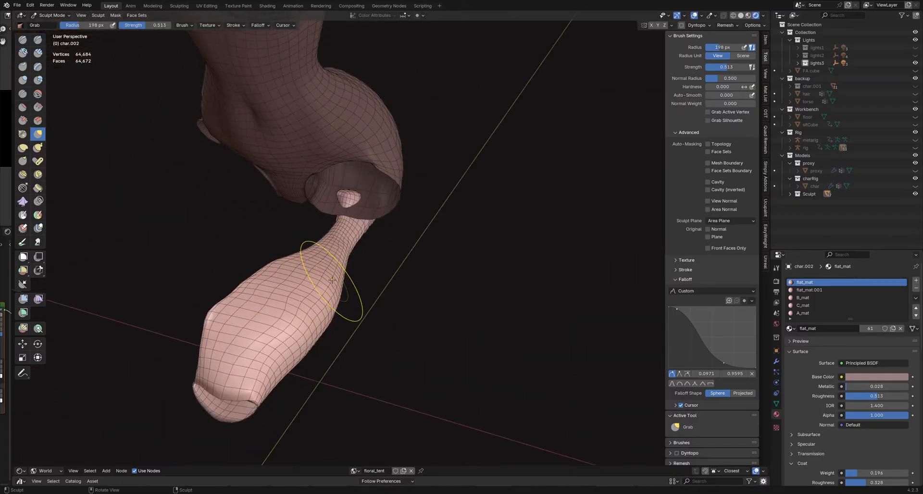
Step: Continue shaping the calf's outline with the Grab brush at a 168 px radius
{"action": "mouse_move", "coordinate": [331, 280]}
{"action": "middle_mouse_down"}
{"action": "mouse_move", "coordinate": [354, 287]}
{"action": "mouse_move", "coordinate": [349, 307]}
{"action": "middle_mouse_up"}
{"action": "key", "text": "f"}
{"action": "left_click", "coordinate": [352, 288]}
{"action": "key", "text": "f"}
{"action": "left_click", "coordinate": [345, 306]}
{"action": "left_click_drag", "start_coordinate": [344, 300], "coordinate": [343, 286]}
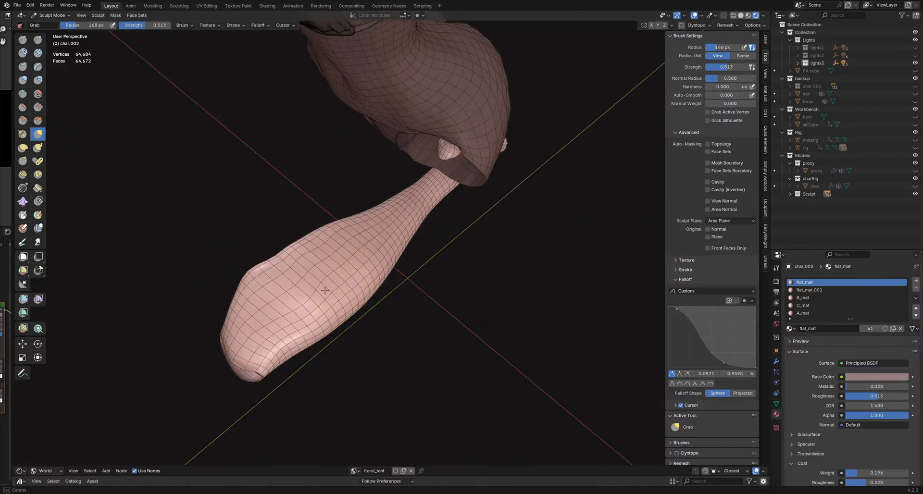
Step: Even out the bump on the calf's edge near the knee with the Grab brush, including a 132 px radius
{"action": "middle_click_drag", "start_coordinate": [318, 299], "coordinate": [360, 245]}
{"action": "key", "text": "f"}
{"action": "left_click", "coordinate": [336, 271]}
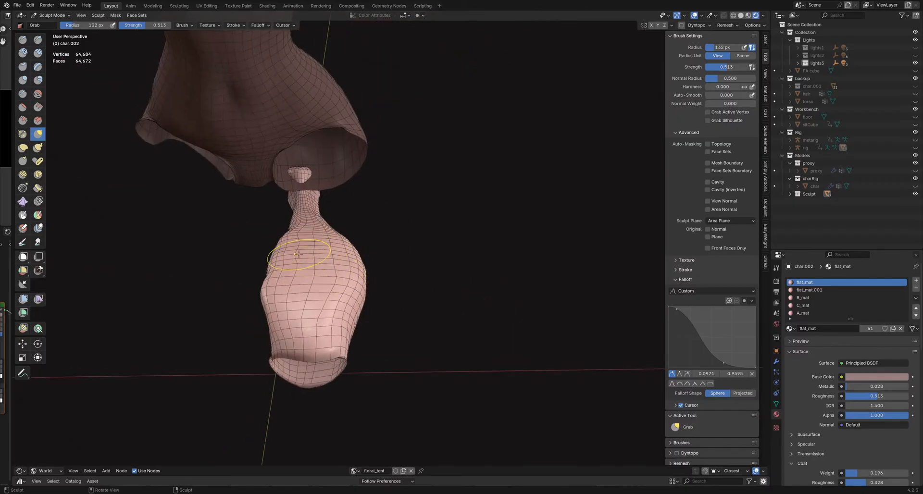
{"action": "middle_click_drag", "start_coordinate": [315, 271], "coordinate": [269, 247]}
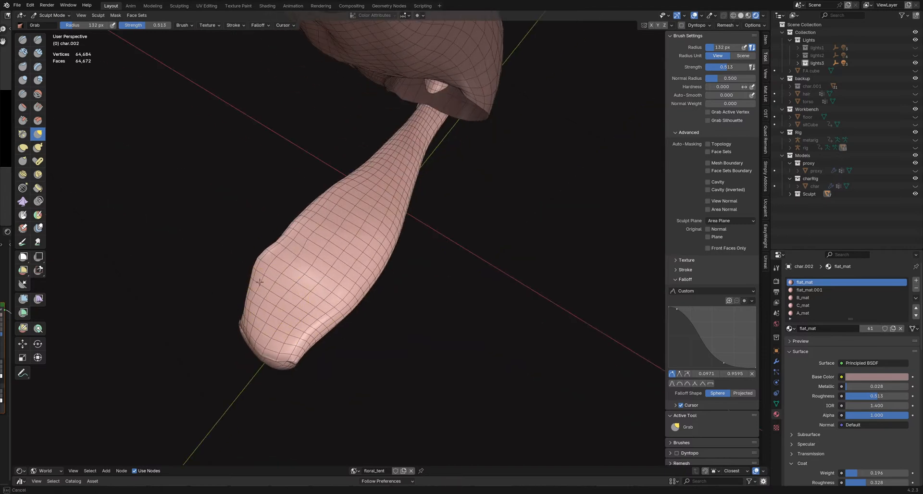
{"action": "mouse_move", "coordinate": [259, 282]}
{"action": "left_mouse_down"}
{"action": "mouse_move", "coordinate": [284, 212]}
{"action": "mouse_move", "coordinate": [263, 268]}
{"action": "left_mouse_up"}
Step: Add volume along the edge of the upper front calf with the Inflate brush at a 172 px radius
{"action": "key", "text": "i"}
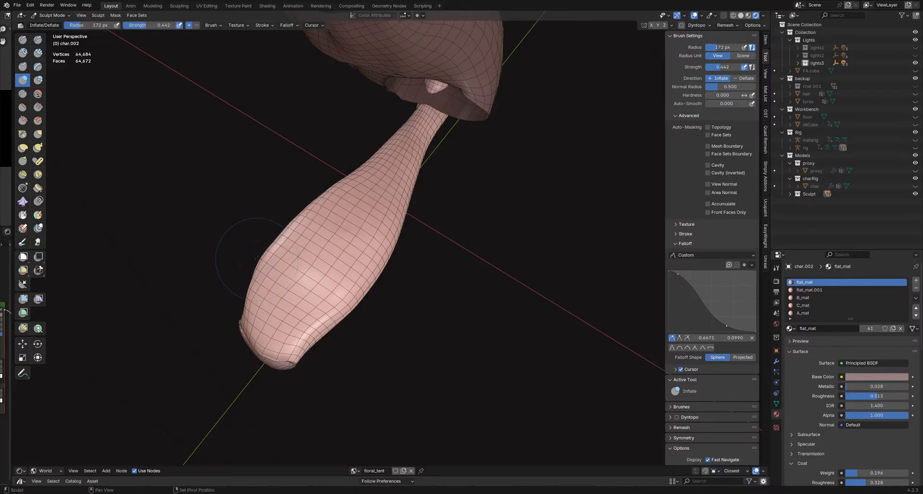
{"action": "left_click_drag", "start_coordinate": [291, 225], "coordinate": [259, 260]}
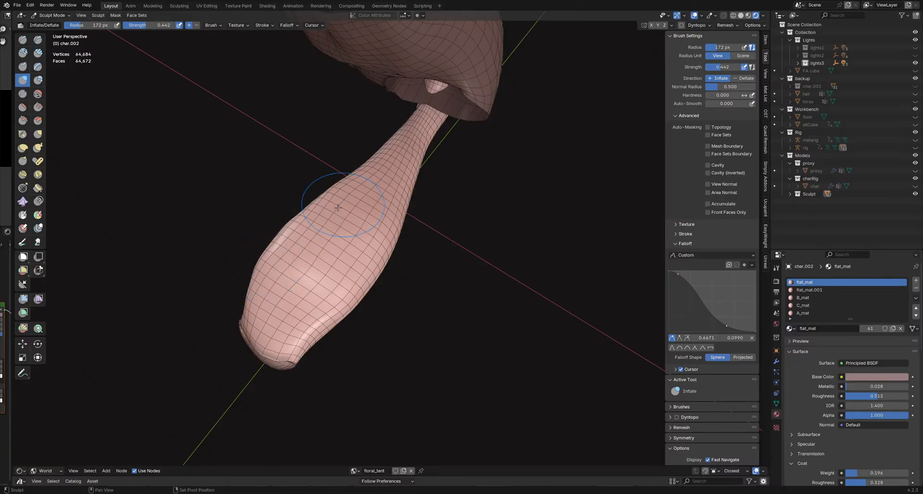
{"action": "middle_click_drag", "start_coordinate": [336, 199], "coordinate": [290, 241]}
{"action": "mouse_move", "coordinate": [282, 286]}
{"action": "middle_mouse_down"}
{"action": "mouse_move", "coordinate": [276, 293]}
{"action": "mouse_move", "coordinate": [316, 255]}
{"action": "mouse_move", "coordinate": [327, 274]}
{"action": "mouse_move", "coordinate": [397, 240]}
{"action": "mouse_move", "coordinate": [409, 210]}
{"action": "middle_mouse_up"}
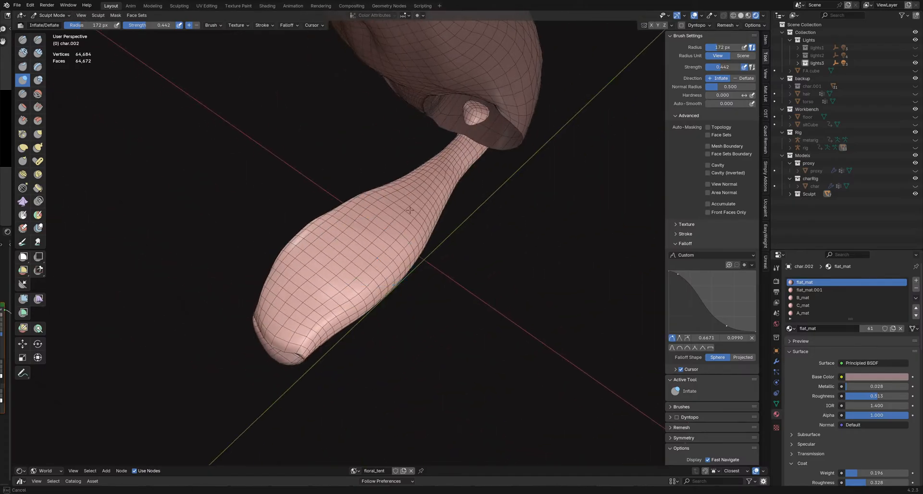
{"action": "mouse_move", "coordinate": [339, 232]}
{"action": "middle_mouse_down"}
{"action": "mouse_move", "coordinate": [309, 223]}
{"action": "mouse_move", "coordinate": [342, 236]}
{"action": "mouse_move", "coordinate": [335, 290]}
{"action": "mouse_move", "coordinate": [408, 219]}
{"action": "mouse_move", "coordinate": [379, 226]}
{"action": "mouse_move", "coordinate": [356, 202]}
{"action": "mouse_move", "coordinate": [318, 247]}
{"action": "mouse_move", "coordinate": [332, 263]}
{"action": "middle_mouse_up"}
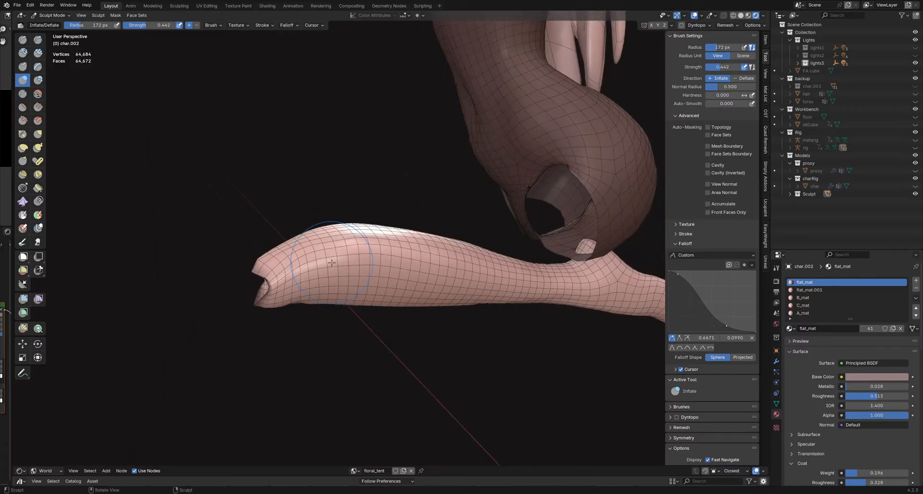
Step: Restore the hidden face sets, and hide the arms and the other leg again while keeping the front thigh visible
{"action": "key", "text": "shift+h"}
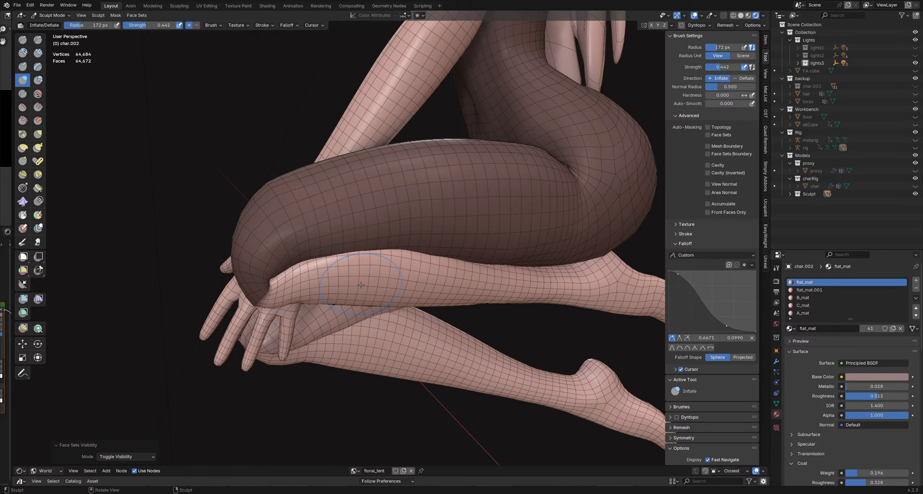
{"action": "mouse_move", "coordinate": [398, 283]}
{"action": "middle_mouse_down"}
{"action": "mouse_move", "coordinate": [329, 273]}
{"action": "mouse_move", "coordinate": [335, 207]}
{"action": "middle_mouse_up"}
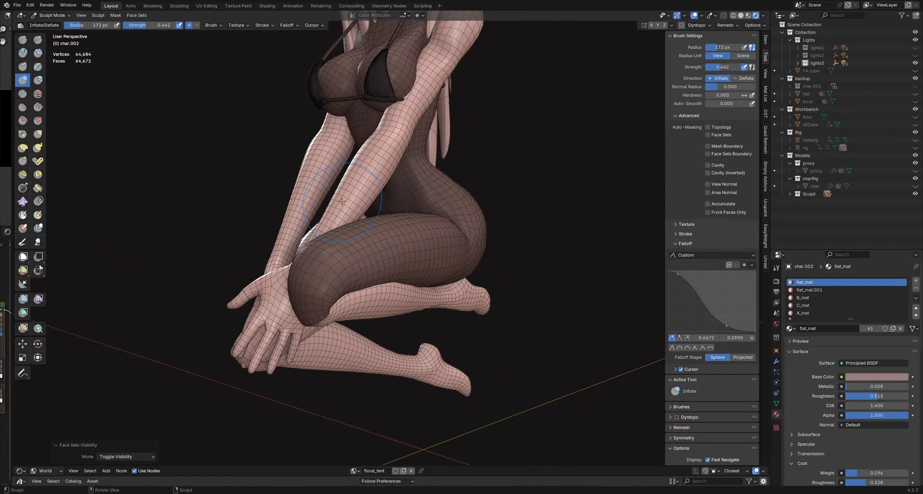
{"action": "key", "text": "h"}
{"action": "key", "text": "h"}
{"action": "mouse_move", "coordinate": [292, 350]}
{"action": "middle_mouse_down"}
{"action": "mouse_move", "coordinate": [313, 290]}
{"action": "mouse_move", "coordinate": [391, 284]}
{"action": "mouse_move", "coordinate": [348, 281]}
{"action": "middle_mouse_up"}
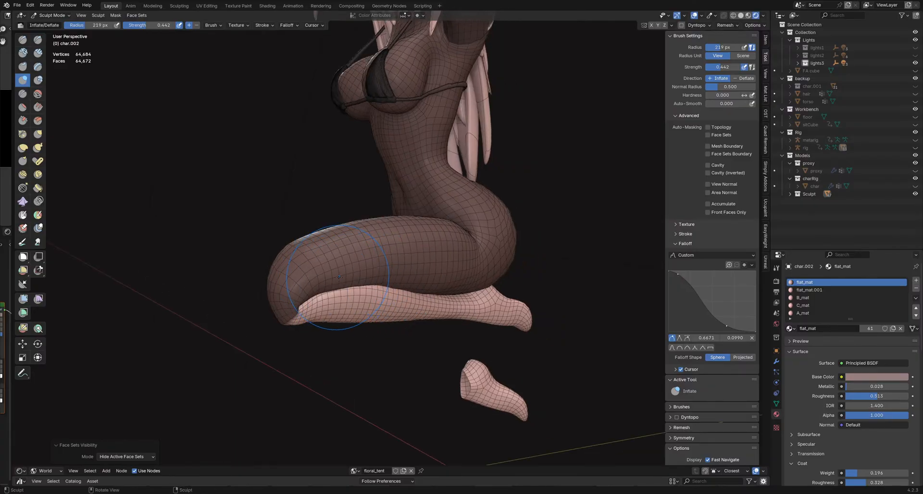
Step: Fit the front calf against the underside of the thigh with the Grab brush at a 226 px radius
{"action": "middle_click_drag", "start_coordinate": [293, 289], "coordinate": [323, 281]}
{"action": "key", "text": "g"}
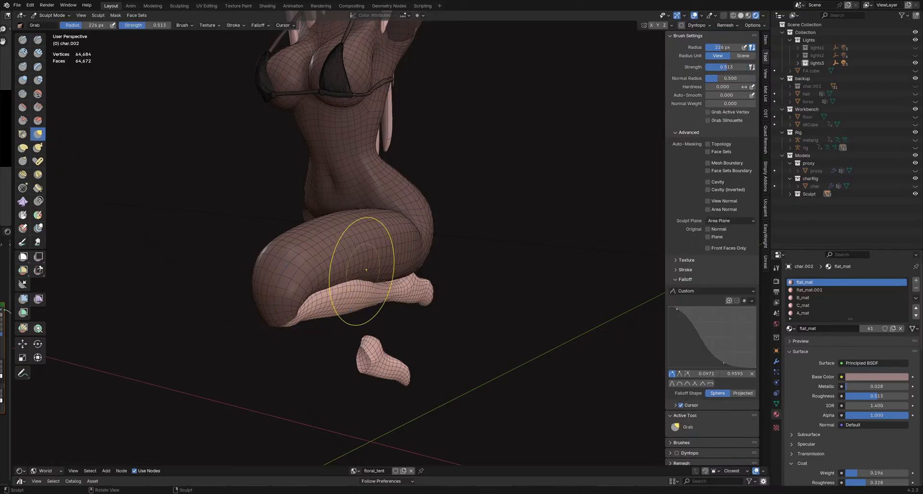
{"action": "middle_click_drag", "start_coordinate": [366, 271], "coordinate": [367, 271]}
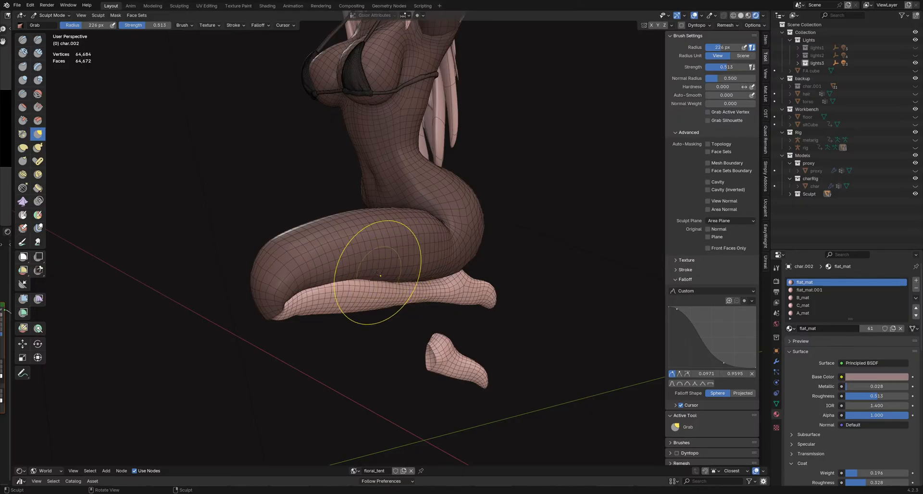
{"action": "middle_click_drag", "start_coordinate": [331, 278], "coordinate": [308, 277]}
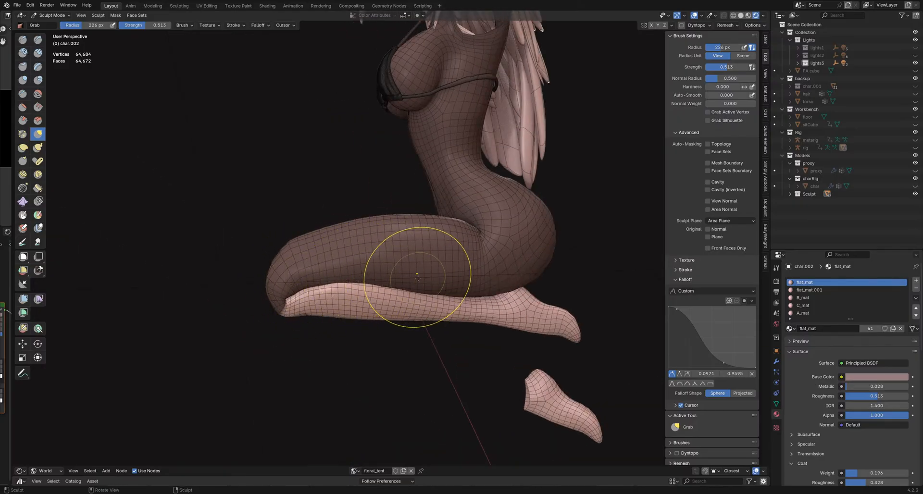
{"action": "mouse_move", "coordinate": [350, 304]}
{"action": "middle_mouse_down"}
{"action": "mouse_move", "coordinate": [351, 291]}
{"action": "mouse_move", "coordinate": [381, 283]}
{"action": "mouse_move", "coordinate": [339, 272]}
{"action": "middle_mouse_up"}
Step: Fine-tune the front lower leg where it meets the back of the knee with the Grab brush at a 64 px radius
{"action": "key", "text": "f"}
{"action": "left_click", "coordinate": [353, 298]}
{"action": "left_click_drag", "start_coordinate": [313, 304], "coordinate": [310, 304]}
{"action": "middle_click_drag", "start_coordinate": [310, 304], "coordinate": [312, 302]}
{"action": "middle_click_drag", "start_coordinate": [334, 332], "coordinate": [323, 319]}
{"action": "mouse_move", "coordinate": [333, 358]}
{"action": "middle_mouse_down"}
{"action": "mouse_move", "coordinate": [319, 367]}
{"action": "mouse_move", "coordinate": [375, 413]}
{"action": "middle_mouse_up"}
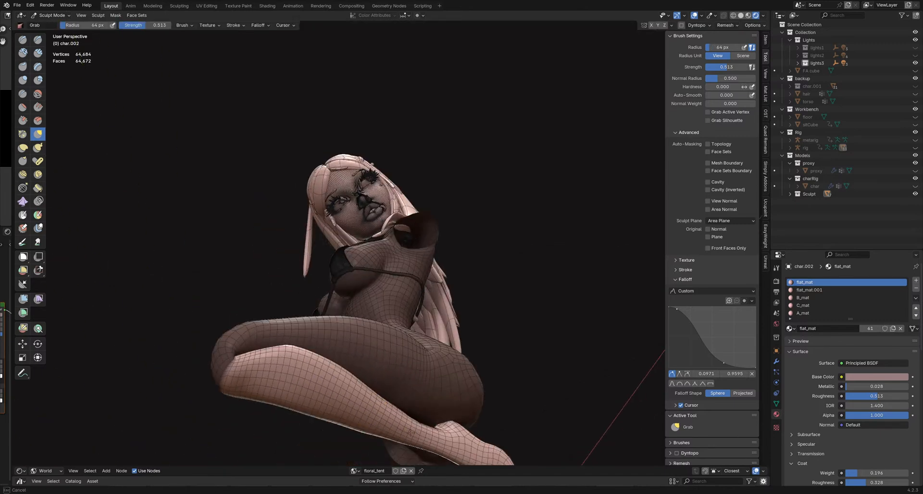
{"action": "mouse_move", "coordinate": [433, 433]}
{"action": "middle_mouse_down"}
{"action": "mouse_move", "coordinate": [374, 426]}
{"action": "mouse_move", "coordinate": [350, 380]}
{"action": "mouse_move", "coordinate": [301, 368]}
{"action": "middle_mouse_up"}
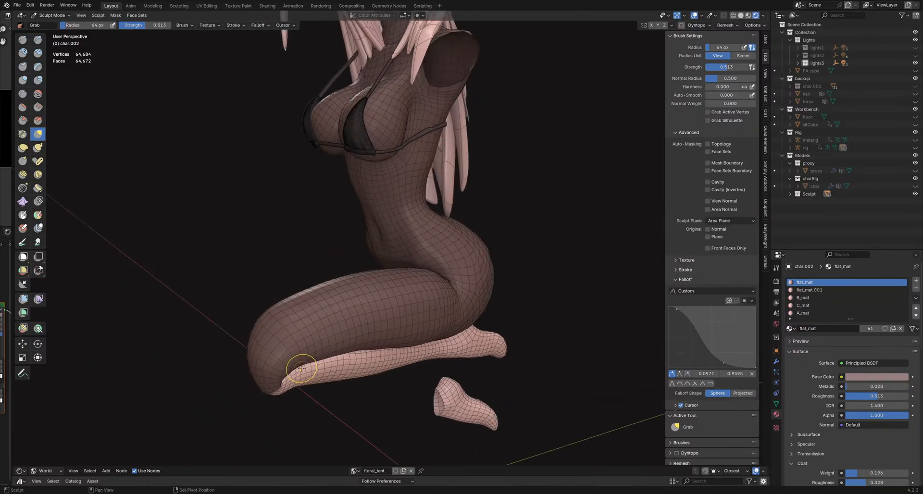
Step: Hide the wireframe and work on the front lower leg near the knee with the Inflate brush at a 72 px radius
{"action": "key", "text": "i"}
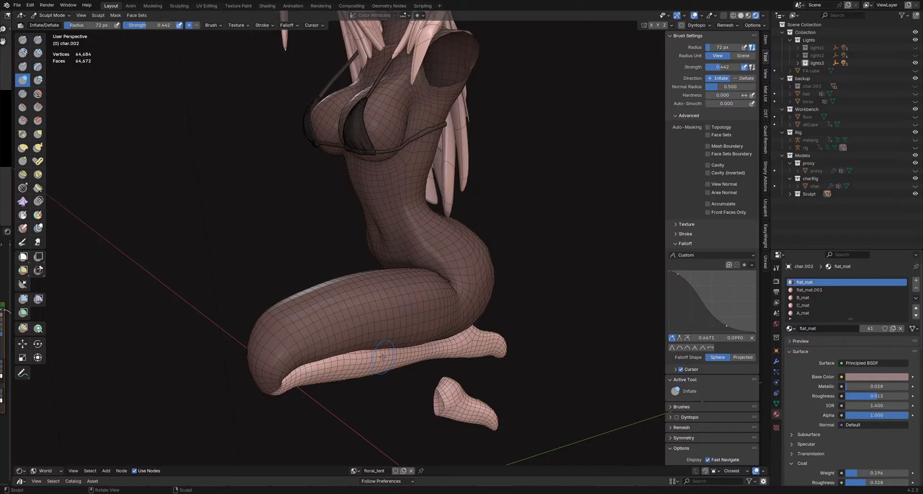
{"action": "middle_click_drag", "start_coordinate": [397, 354], "coordinate": [314, 354]}
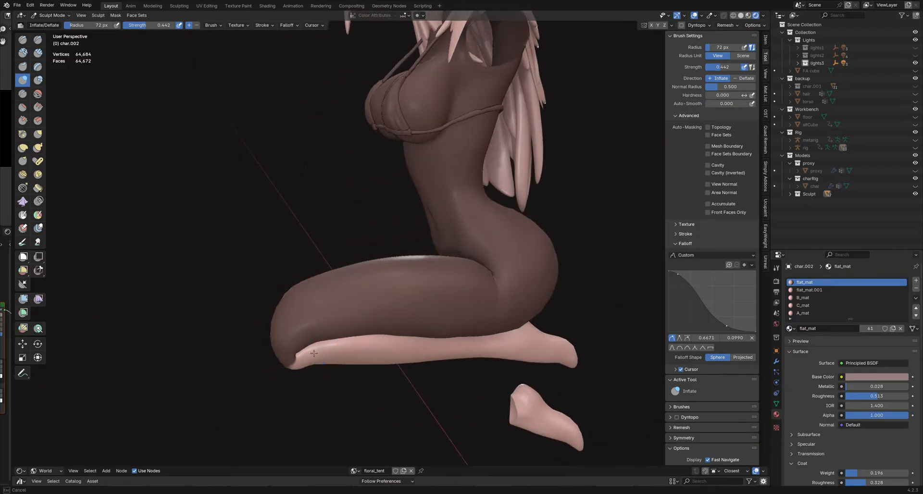
{"action": "middle_click_drag", "start_coordinate": [370, 345], "coordinate": [404, 319]}
{"action": "scroll", "coordinate": [448, 356], "scroll_direction": "down", "scroll_amount": 4}
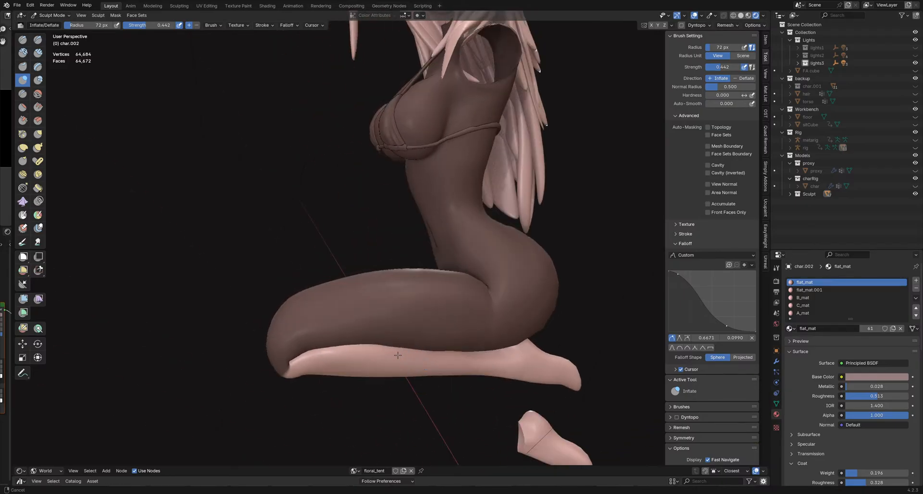
Step: Show the wireframe and work on the front lower leg's calf near the knee with the Inflate brush at a 103 px radius
{"action": "mouse_move", "coordinate": [447, 356]}
{"action": "middle_mouse_down"}
{"action": "mouse_move", "coordinate": [380, 336]}
{"action": "mouse_move", "coordinate": [425, 330]}
{"action": "mouse_move", "coordinate": [396, 326]}
{"action": "mouse_move", "coordinate": [386, 351]}
{"action": "mouse_move", "coordinate": [373, 336]}
{"action": "mouse_move", "coordinate": [375, 324]}
{"action": "mouse_move", "coordinate": [388, 326]}
{"action": "middle_mouse_up"}
{"action": "scroll", "coordinate": [365, 331], "scroll_direction": "up", "scroll_amount": 6}
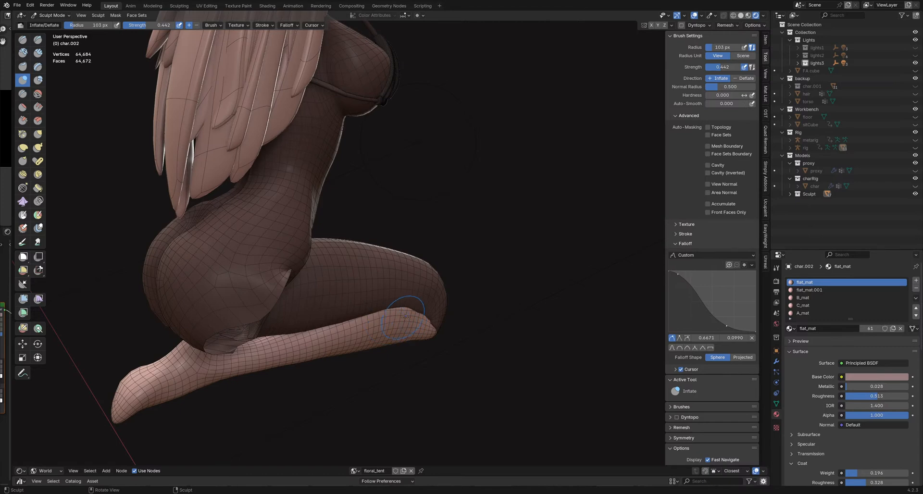
{"action": "mouse_move", "coordinate": [327, 337]}
{"action": "middle_mouse_down"}
{"action": "mouse_move", "coordinate": [419, 320]}
{"action": "mouse_move", "coordinate": [406, 311]}
{"action": "mouse_move", "coordinate": [414, 322]}
{"action": "middle_mouse_up"}
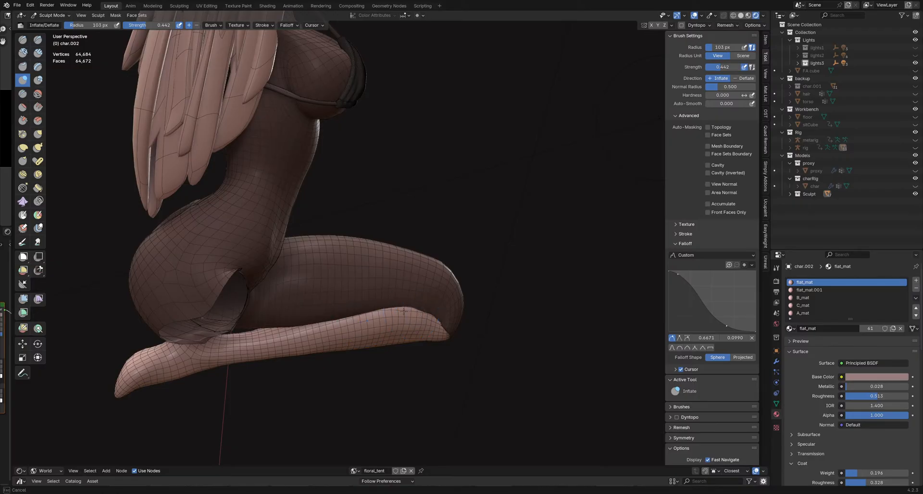
{"action": "mouse_move", "coordinate": [403, 311]}
{"action": "middle_mouse_down"}
{"action": "mouse_move", "coordinate": [422, 313]}
{"action": "mouse_move", "coordinate": [370, 332]}
{"action": "middle_mouse_up"}
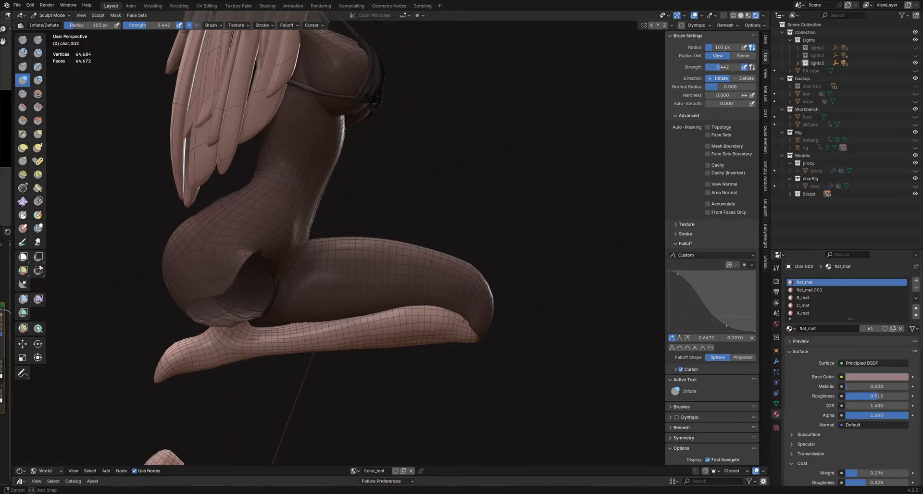
{"action": "mouse_move", "coordinate": [432, 325]}
{"action": "middle_mouse_down"}
{"action": "mouse_move", "coordinate": [471, 325]}
{"action": "mouse_move", "coordinate": [443, 322]}
{"action": "mouse_move", "coordinate": [457, 323]}
{"action": "middle_mouse_up"}
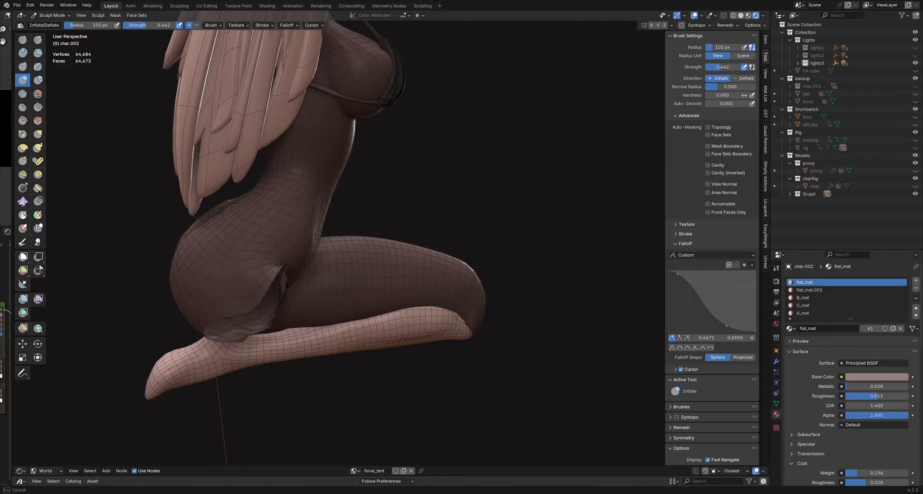
{"action": "middle_click_drag", "start_coordinate": [456, 313], "coordinate": [465, 316]}
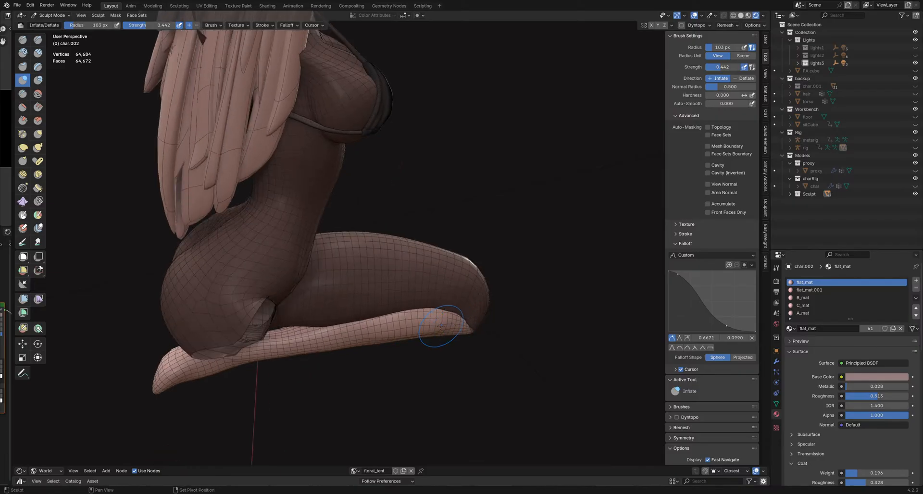
Step: Fill out the front calf against the back of the thigh with the Inflate brush at a 122 px radius
{"action": "key", "text": "f"}
{"action": "left_click", "coordinate": [451, 321]}
{"action": "middle_click_drag", "start_coordinate": [375, 328], "coordinate": [397, 299]}
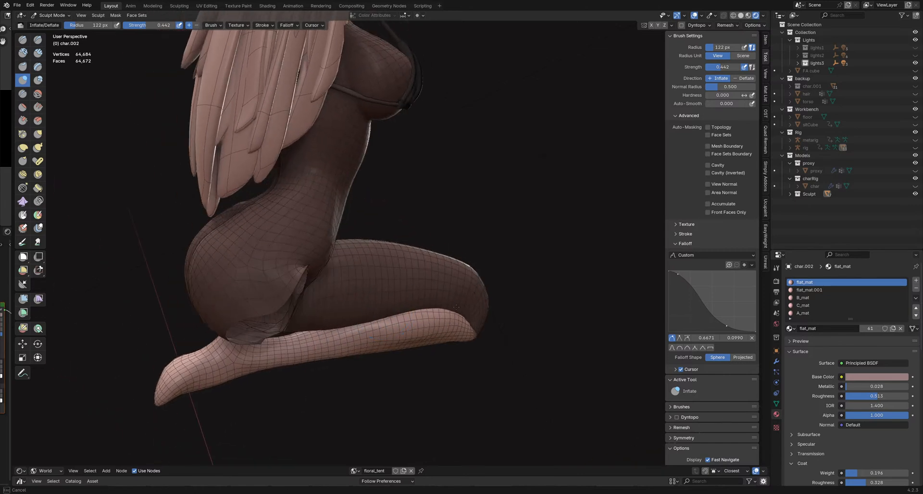
{"action": "mouse_move", "coordinate": [483, 310]}
{"action": "middle_mouse_down"}
{"action": "mouse_move", "coordinate": [399, 296]}
{"action": "mouse_move", "coordinate": [354, 313]}
{"action": "mouse_move", "coordinate": [342, 332]}
{"action": "middle_mouse_up"}
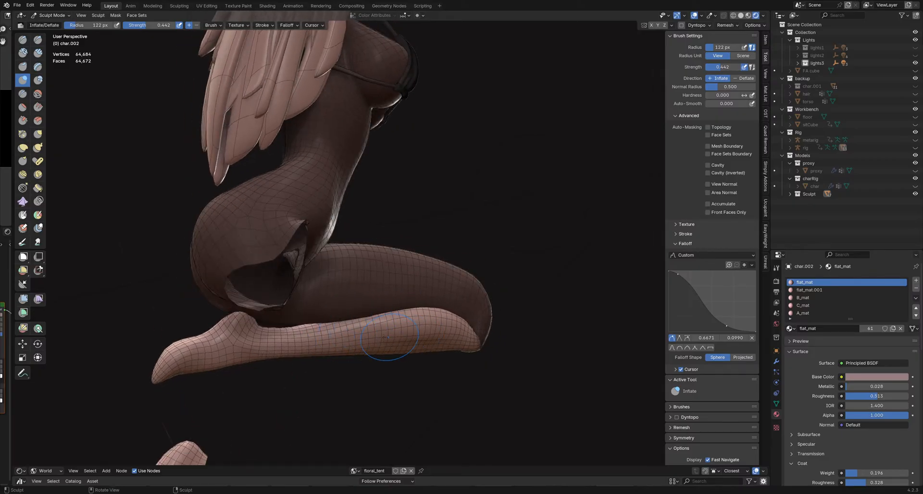
{"action": "middle_click_drag", "start_coordinate": [429, 336], "coordinate": [361, 354]}
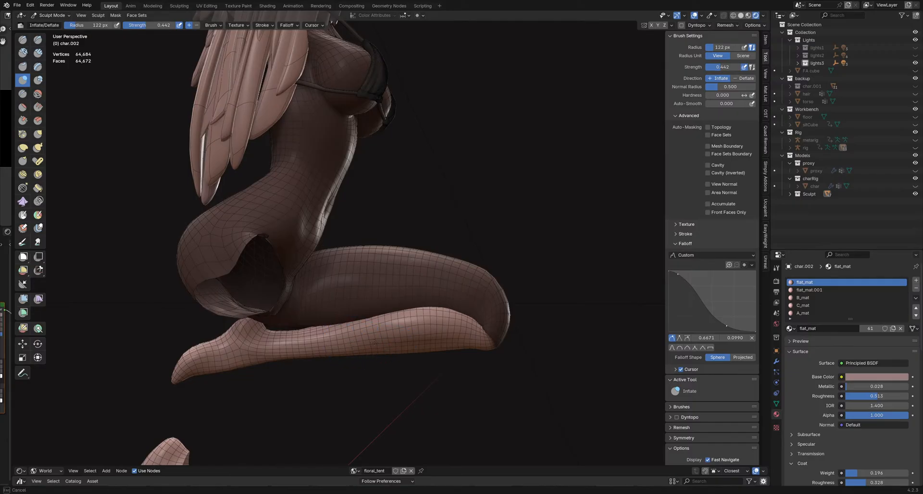
Step: Adjust the lower edge of the front lower leg near the knee with the Grab brush at a 135 px radius
{"action": "key", "text": "g"}
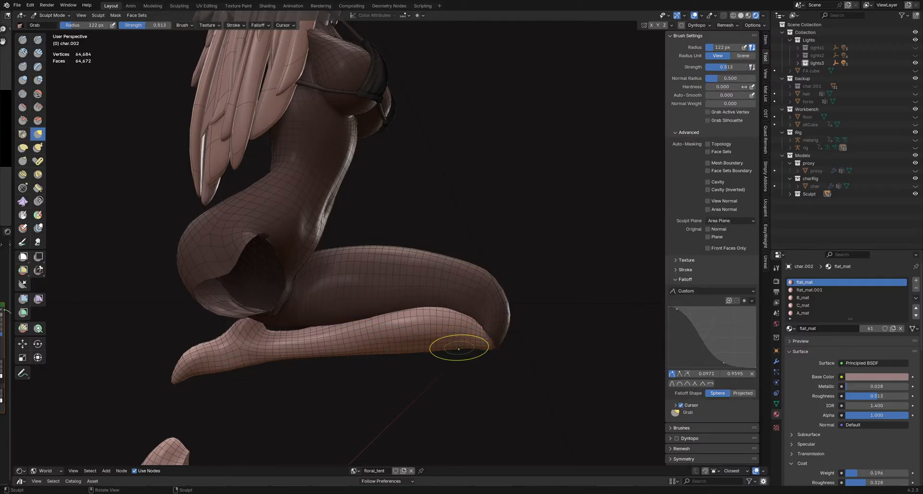
{"action": "middle_click_drag", "start_coordinate": [465, 345], "coordinate": [465, 354]}
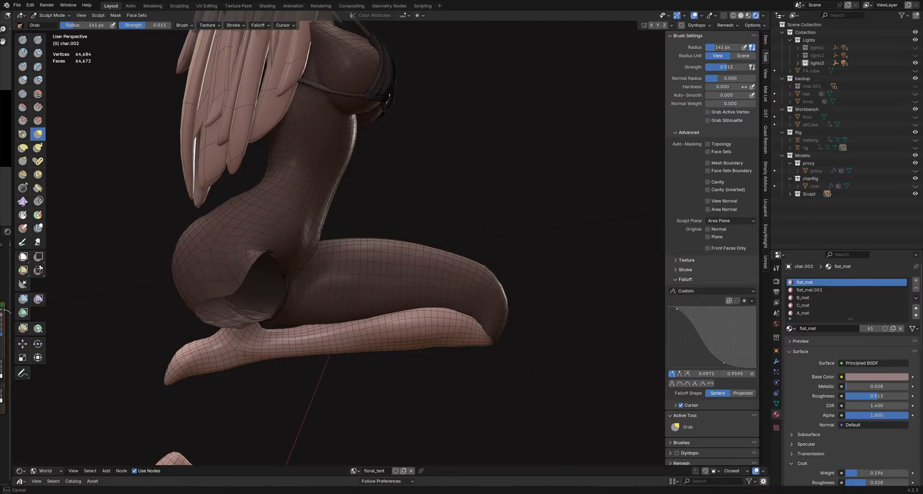
{"action": "left_click_drag", "start_coordinate": [390, 352], "coordinate": [390, 352]}
{"action": "key", "text": "f"}
{"action": "left_click", "coordinate": [467, 344]}
{"action": "mouse_move", "coordinate": [466, 344]}
{"action": "middle_mouse_down"}
{"action": "mouse_move", "coordinate": [437, 330]}
{"action": "mouse_move", "coordinate": [457, 365]}
{"action": "middle_mouse_up"}
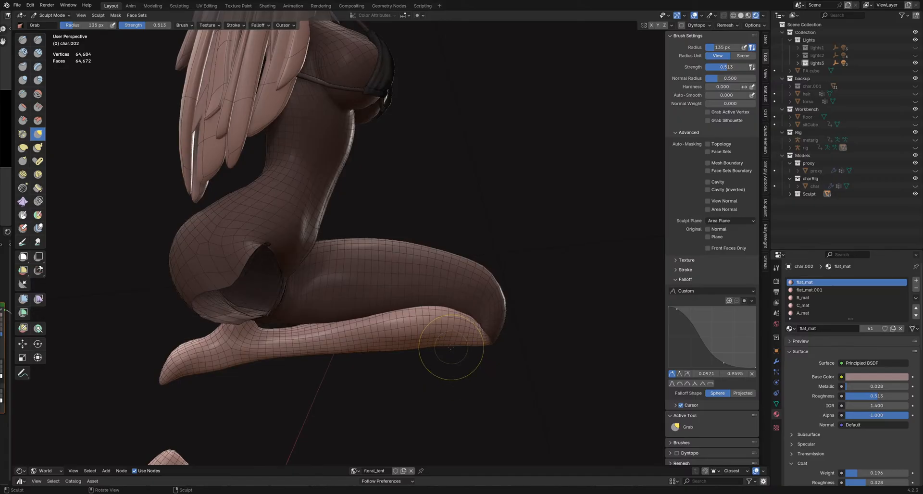
Step: Refine the shin contour just behind the front knee with the Grab brush at a 115 px radius
{"action": "key", "text": "f"}
{"action": "left_click", "coordinate": [447, 348]}
{"action": "left_click_drag", "start_coordinate": [460, 344], "coordinate": [449, 346]}
{"action": "left_click_drag", "start_coordinate": [450, 344], "coordinate": [462, 343]}
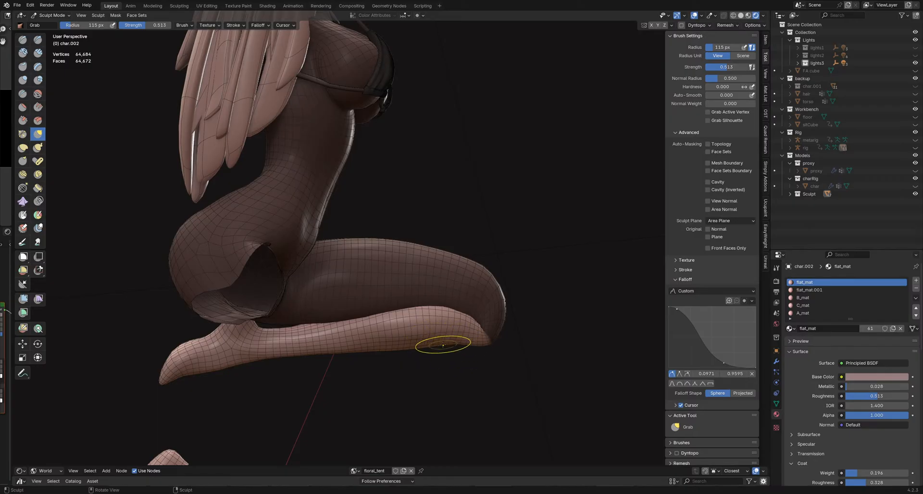
{"action": "mouse_move", "coordinate": [461, 343]}
{"action": "middle_mouse_down"}
{"action": "mouse_move", "coordinate": [405, 342]}
{"action": "mouse_move", "coordinate": [457, 335]}
{"action": "mouse_move", "coordinate": [412, 330]}
{"action": "middle_mouse_up"}
Step: Reshape the underside of the front lower leg near the ankle with the Grab brush at a 181 px radius
{"action": "middle_click_drag", "start_coordinate": [350, 340], "coordinate": [274, 370]}
{"action": "key", "text": "f"}
{"action": "left_click", "coordinate": [342, 352]}
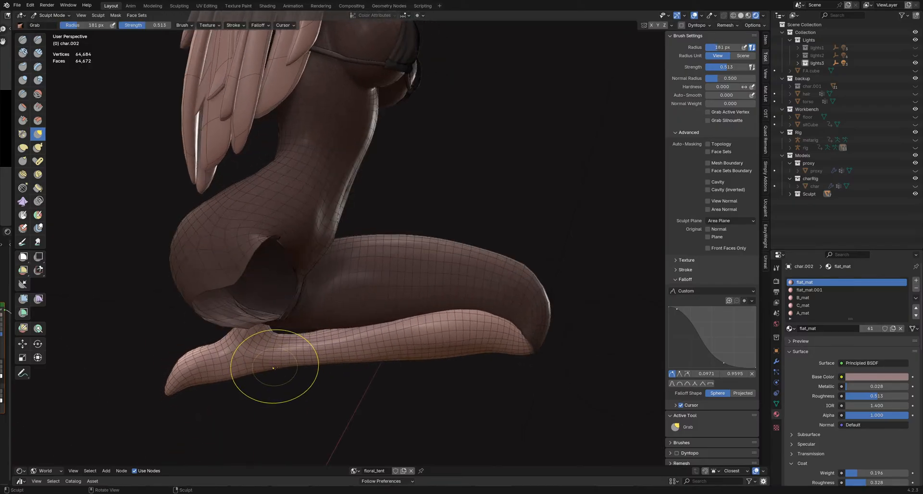
{"action": "mouse_move", "coordinate": [291, 364]}
{"action": "left_mouse_down"}
{"action": "mouse_move", "coordinate": [353, 361]}
{"action": "mouse_move", "coordinate": [341, 373]}
{"action": "left_mouse_up"}
{"action": "mouse_move", "coordinate": [341, 372]}
{"action": "middle_mouse_down"}
{"action": "mouse_move", "coordinate": [329, 381]}
{"action": "mouse_move", "coordinate": [346, 334]}
{"action": "mouse_move", "coordinate": [406, 324]}
{"action": "middle_mouse_up"}
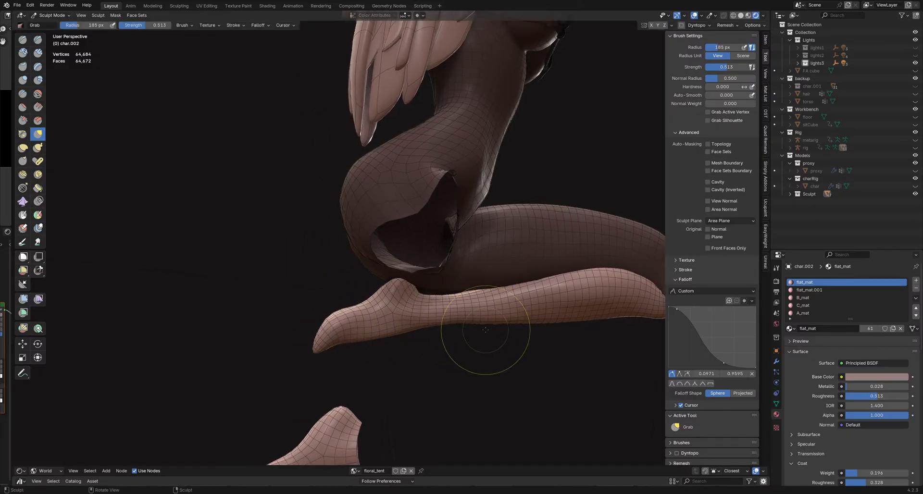
Step: Set the Grab brush to a 214 px radius with Projected falloff and refine the front lower leg toward the foot
{"action": "middle_click_drag", "start_coordinate": [478, 334], "coordinate": [486, 330]}
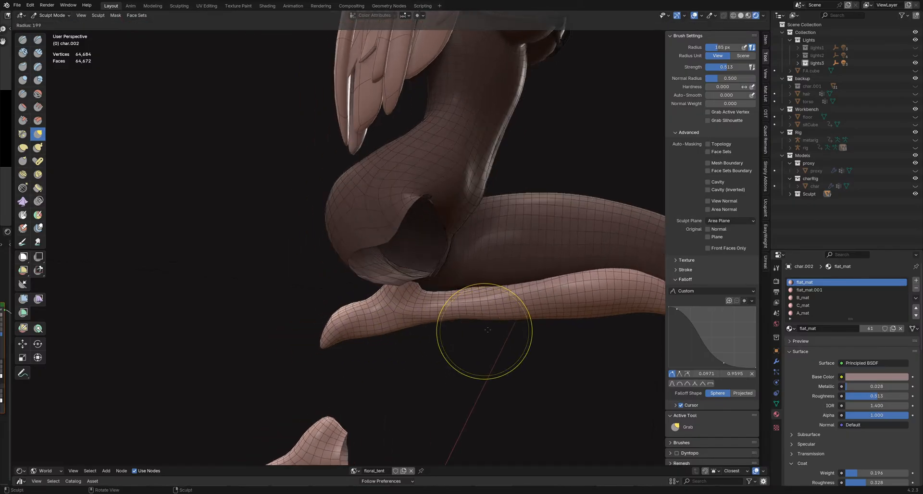
{"action": "left_click", "coordinate": [742, 393]}
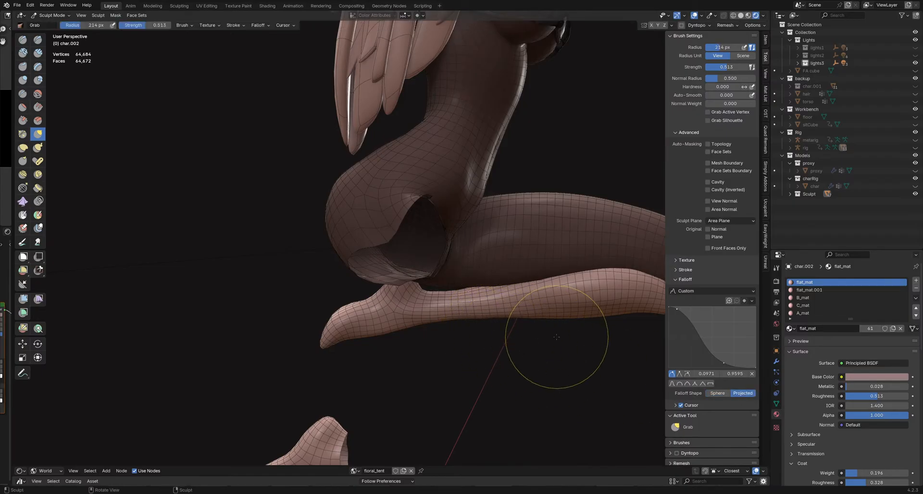
{"action": "mouse_move", "coordinate": [560, 350]}
{"action": "middle_mouse_down"}
{"action": "mouse_move", "coordinate": [412, 366]}
{"action": "mouse_move", "coordinate": [465, 334]}
{"action": "mouse_move", "coordinate": [440, 349]}
{"action": "middle_mouse_up"}
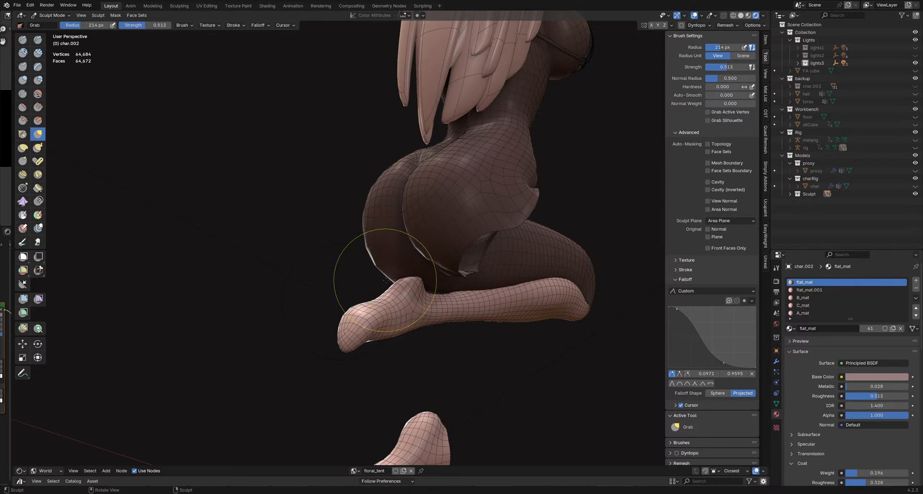
{"action": "middle_click_drag", "start_coordinate": [411, 288], "coordinate": [390, 318]}
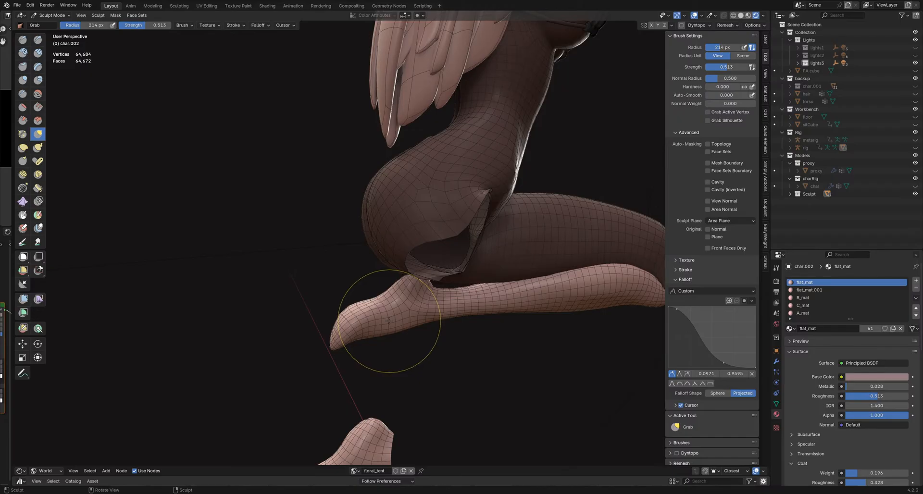
Step: Mask the whole body except the front foot by toggling face set visibility and inverting the mask, and restore all face sets
{"action": "mouse_move", "coordinate": [389, 320]}
{"action": "middle_mouse_down"}
{"action": "mouse_move", "coordinate": [363, 389]}
{"action": "mouse_move", "coordinate": [383, 361]}
{"action": "mouse_move", "coordinate": [426, 330]}
{"action": "mouse_move", "coordinate": [421, 315]}
{"action": "middle_mouse_up"}
{"action": "key", "text": "h"}
{"action": "key", "text": "h"}
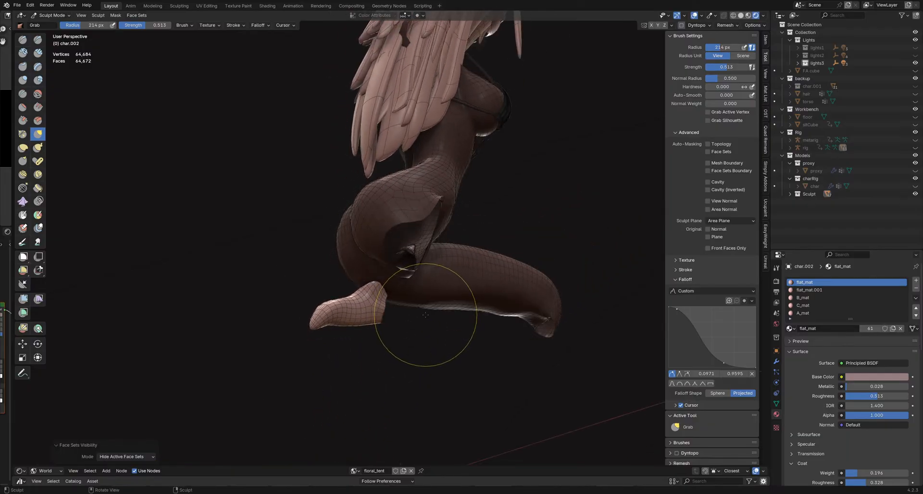
{"action": "key", "text": "alt+h"}
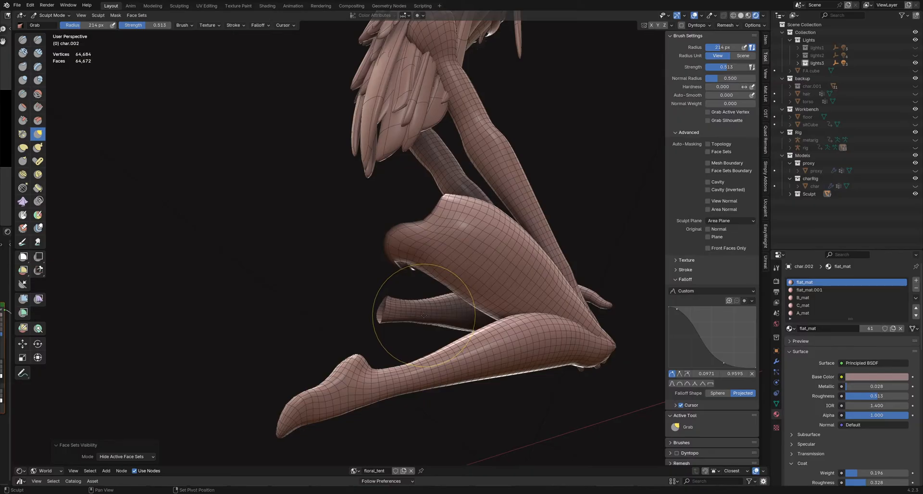
{"action": "key", "text": "ctrl+i"}
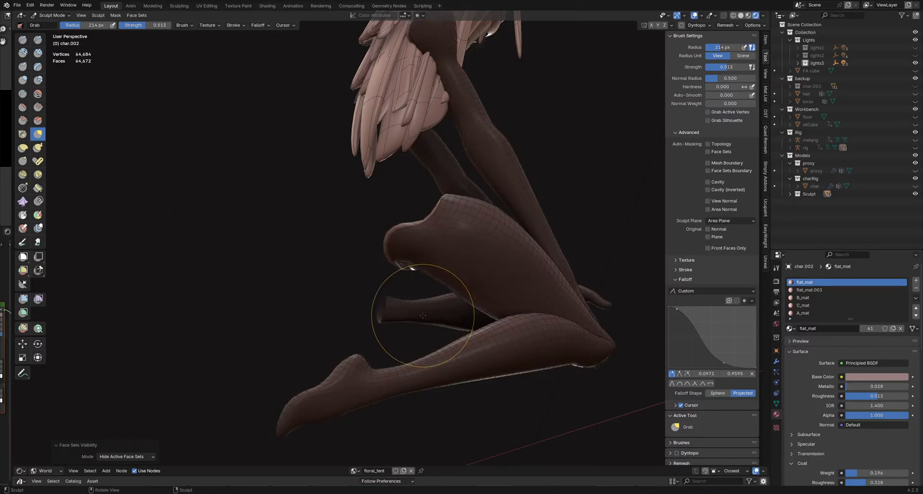
{"action": "key", "text": "h"}
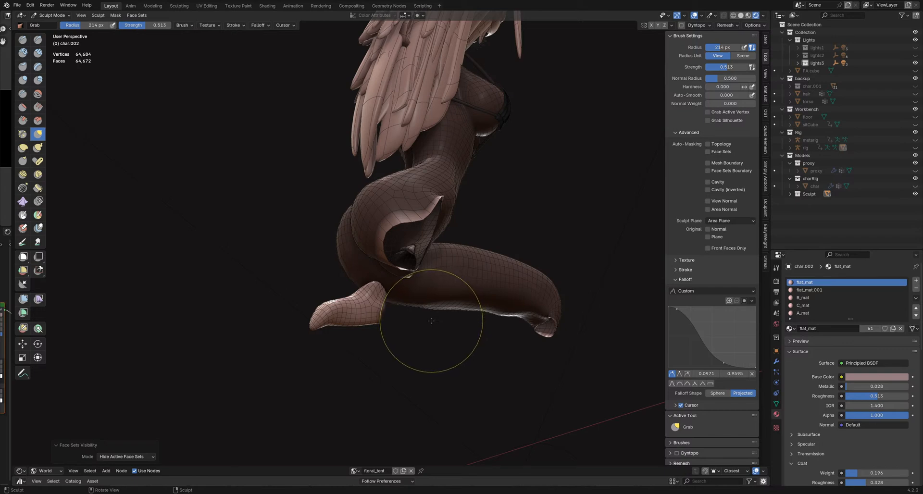
{"action": "key", "text": "h"}
{"action": "mouse_move", "coordinate": [431, 321]}
{"action": "middle_mouse_down"}
{"action": "mouse_move", "coordinate": [457, 299]}
{"action": "mouse_move", "coordinate": [483, 303]}
{"action": "middle_mouse_up"}
{"action": "middle_click_drag", "start_coordinate": [426, 309], "coordinate": [247, 221]}
{"action": "middle_click_drag", "start_coordinate": [391, 309], "coordinate": [292, 244]}
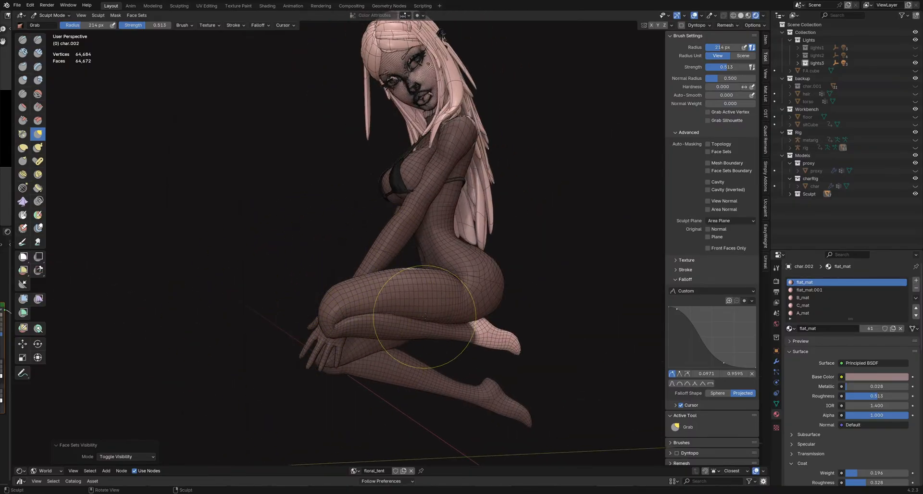
Step: Try to move the unmasked front foot away from the leg along the cursor's Y axis with the Transform tool
{"action": "mouse_move", "coordinate": [370, 329]}
{"action": "middle_mouse_down"}
{"action": "mouse_move", "coordinate": [420, 319]}
{"action": "mouse_move", "coordinate": [451, 342]}
{"action": "middle_mouse_up"}
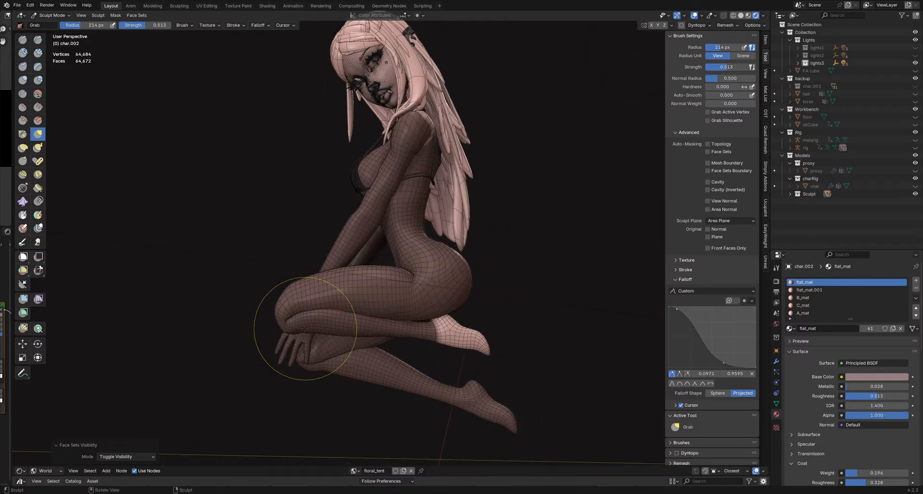
{"action": "key", "text": "shift+space"}
{"action": "left_click", "coordinate": [412, 343]}
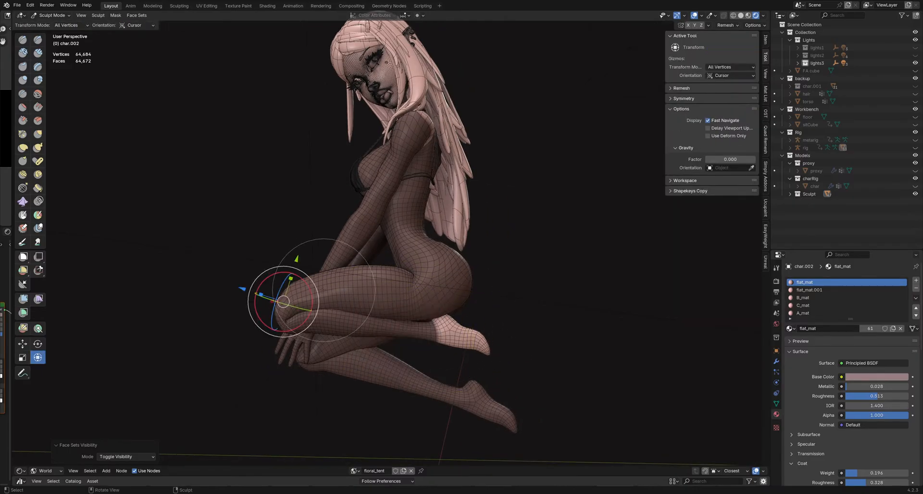
{"action": "left_click_drag", "start_coordinate": [297, 258], "coordinate": [243, 326]}
{"action": "middle_click_drag", "start_coordinate": [243, 325], "coordinate": [363, 287]}
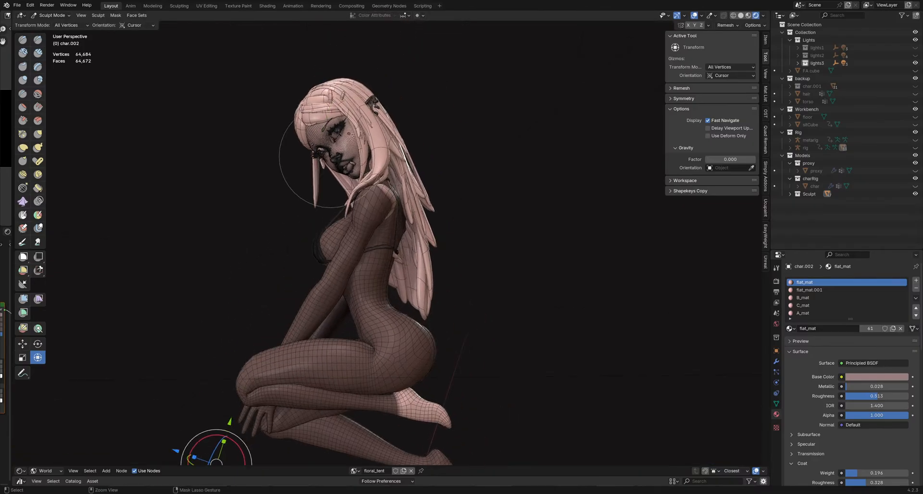
{"action": "middle_click_drag", "start_coordinate": [264, 178], "coordinate": [385, 303]}
{"action": "scroll", "coordinate": [385, 302], "scroll_direction": "down", "scroll_amount": 5}
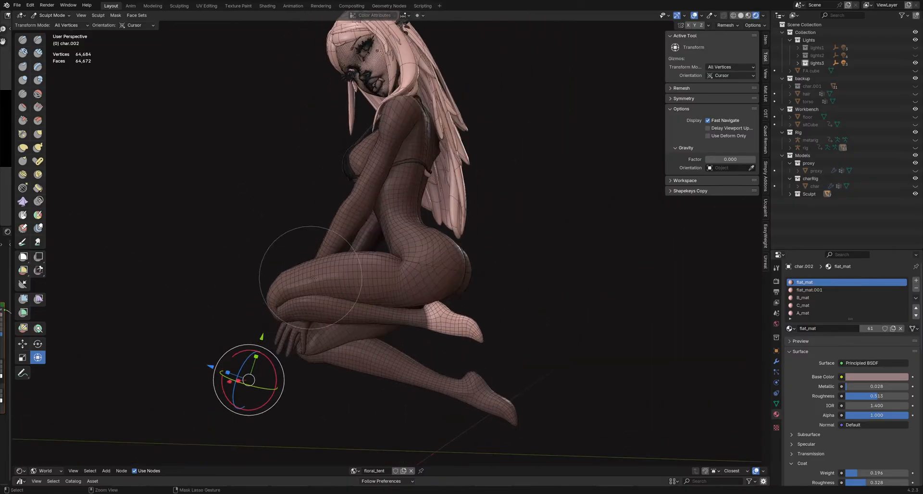
{"action": "left_click_drag", "start_coordinate": [288, 336], "coordinate": [259, 361]}
{"action": "left_click", "coordinate": [258, 360]}
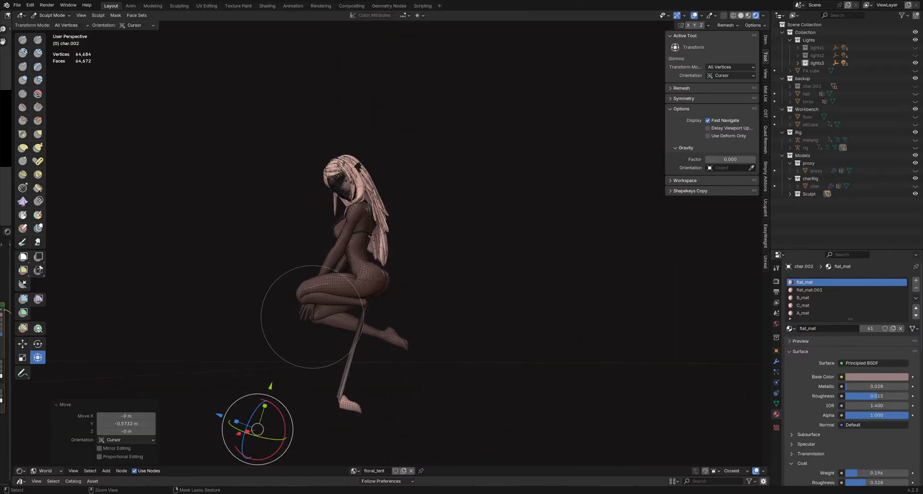
{"action": "scroll", "coordinate": [337, 327], "scroll_direction": "up", "scroll_amount": 6}
{"action": "middle_click_drag", "start_coordinate": [375, 328], "coordinate": [365, 300]}
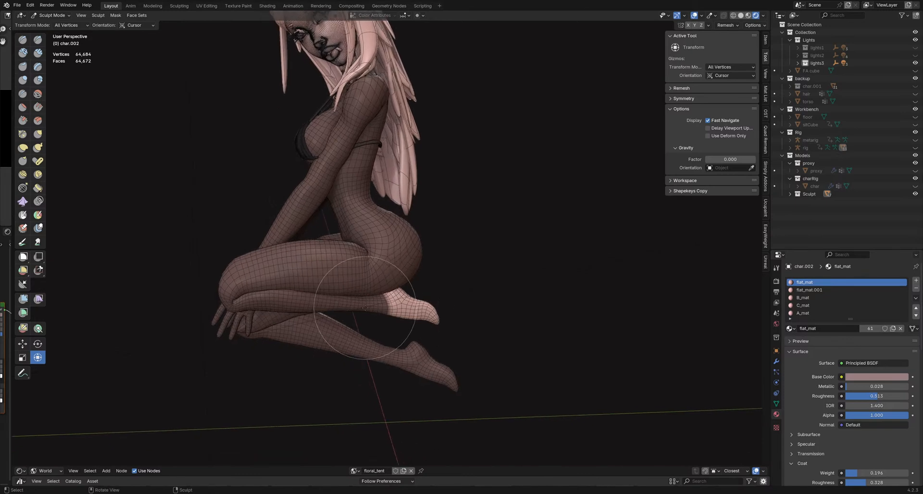
{"action": "mouse_move", "coordinate": [365, 308]}
{"action": "middle_mouse_down"}
{"action": "mouse_move", "coordinate": [340, 325]}
{"action": "mouse_move", "coordinate": [313, 375]}
{"action": "mouse_move", "coordinate": [374, 330]}
{"action": "mouse_move", "coordinate": [325, 320]}
{"action": "middle_mouse_up"}
Step: Return to the Grab brush and hide the other leg and the arms, keeping the front leg and its unmasked foot visible
{"action": "key", "text": "g"}
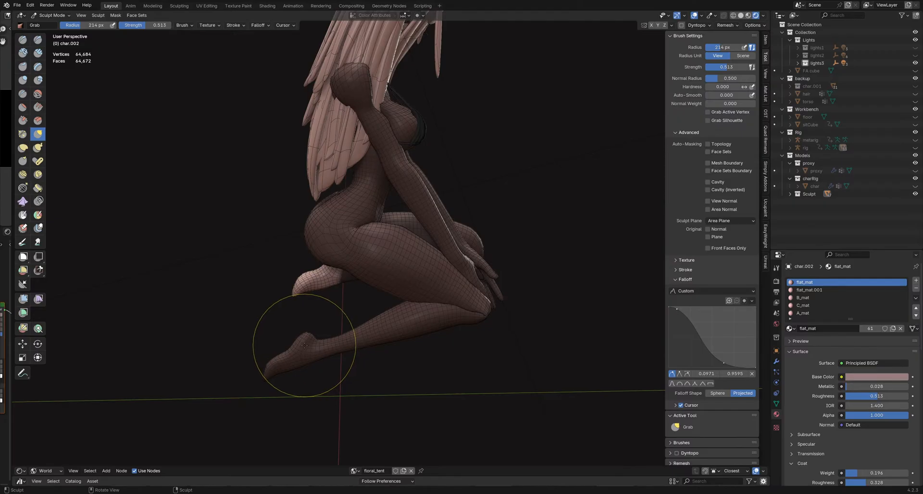
{"action": "key", "text": "h"}
{"action": "middle_click_drag", "start_coordinate": [405, 291], "coordinate": [391, 278]}
{"action": "scroll", "coordinate": [307, 205], "scroll_direction": "up", "scroll_amount": 3}
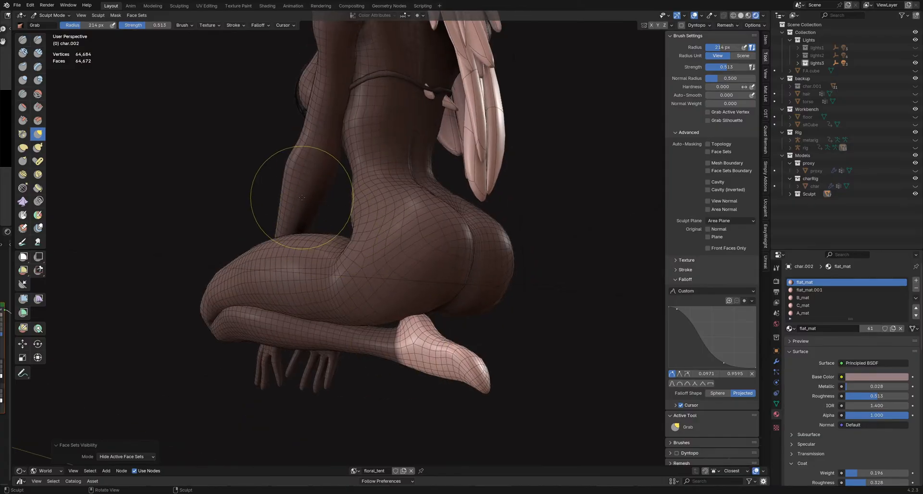
{"action": "middle_click_drag", "start_coordinate": [307, 200], "coordinate": [408, 338]}
{"action": "middle_click_drag", "start_coordinate": [359, 308], "coordinate": [341, 318]}
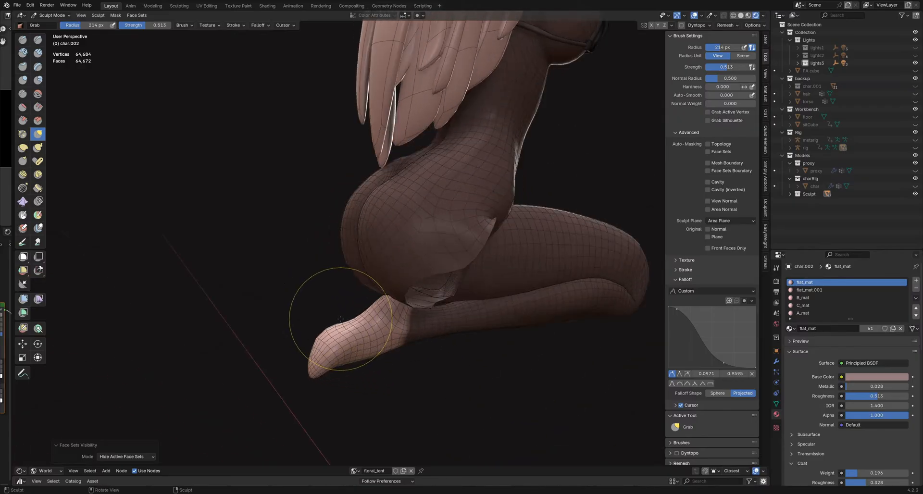
Step: Activate the Transform tool, switch to Object Mode and restrict transforms to origins only
{"action": "key", "text": "q"}
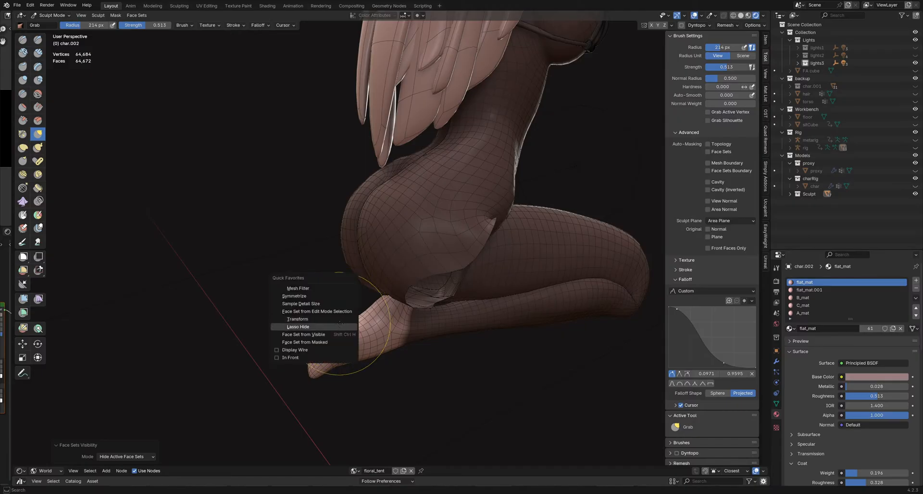
{"action": "left_click", "coordinate": [337, 319]}
{"action": "middle_click_drag", "start_coordinate": [333, 330], "coordinate": [374, 328]}
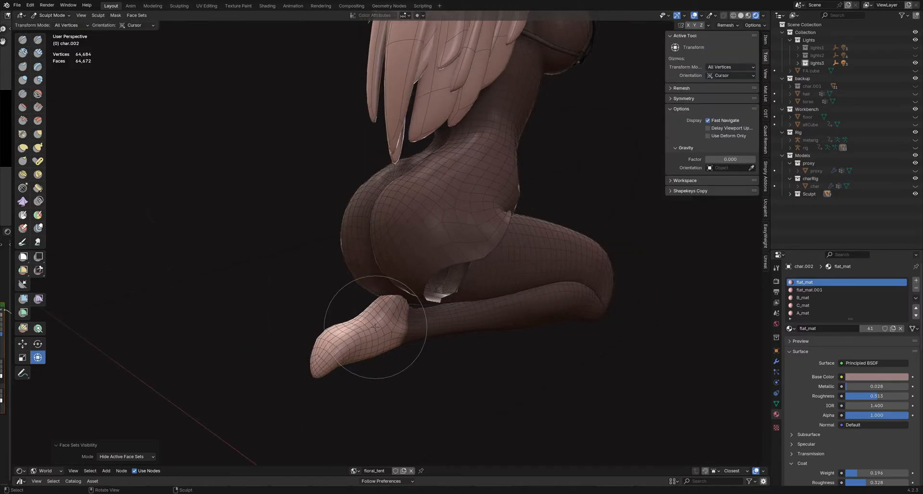
{"action": "key", "text": "ctrl+Tab"}
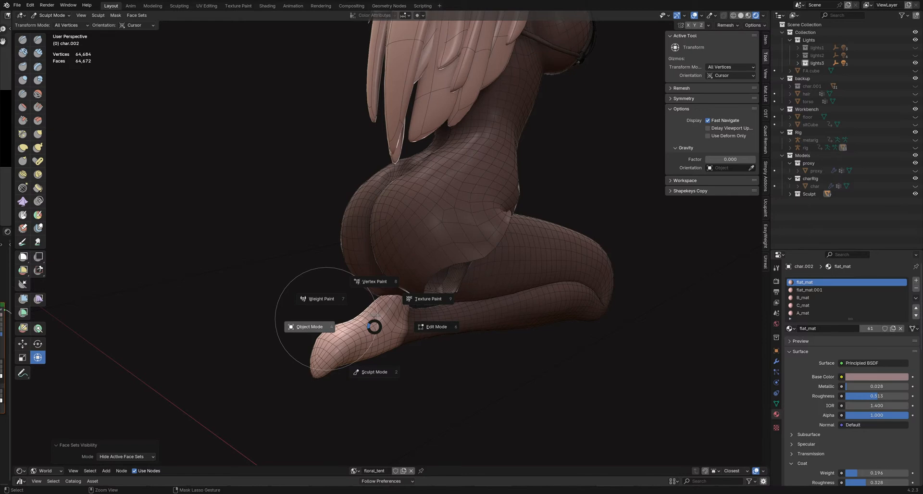
{"action": "left_click", "coordinate": [309, 327]}
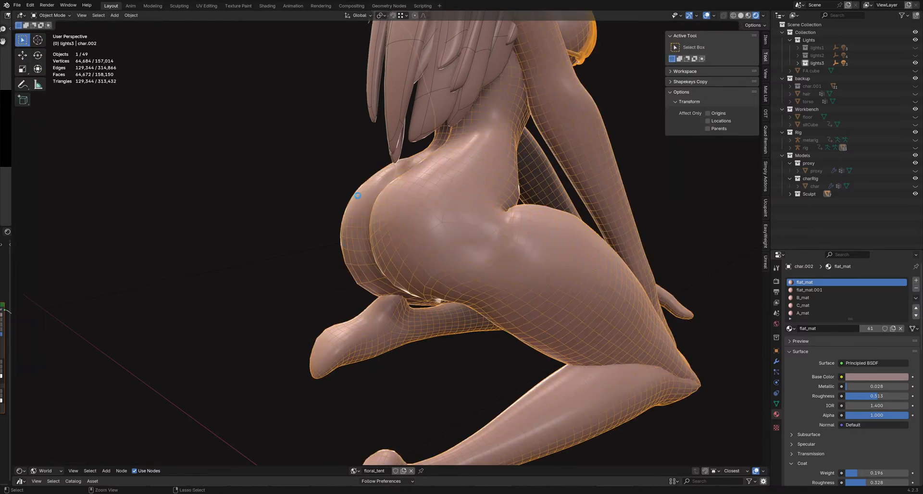
{"action": "key", "text": "ctrl+s"}
Step: Move the body's origin to the front foot's ankle, adjusting it from several viewing angles
{"action": "middle_click_drag", "start_coordinate": [436, 237], "coordinate": [486, 221], "text": "shift"}
{"action": "key", "text": "g"}
{"action": "left_click", "coordinate": [378, 289]}
{"action": "middle_click_drag", "start_coordinate": [377, 288], "coordinate": [495, 297]}
{"action": "key", "text": "g"}
{"action": "left_click", "coordinate": [412, 275]}
{"action": "key", "text": "g"}
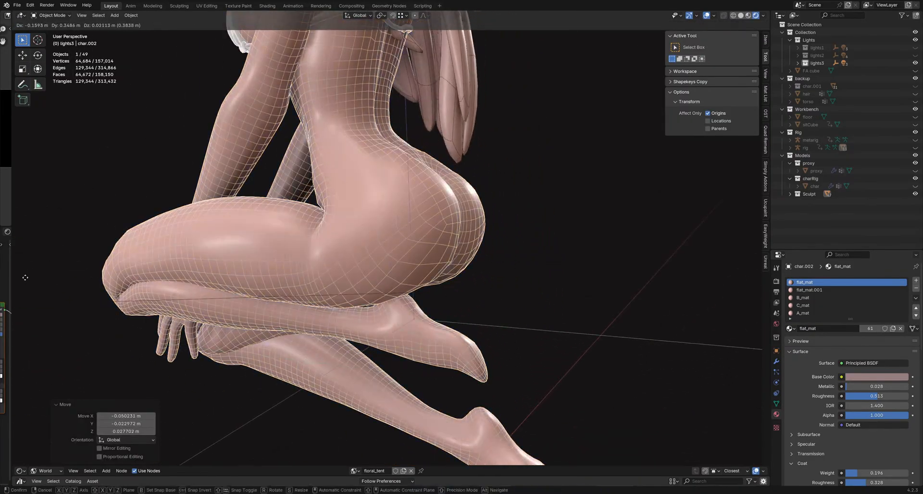
{"action": "left_click", "coordinate": [501, 288]}
{"action": "scroll", "coordinate": [528, 278], "scroll_direction": "up", "scroll_amount": 2}
{"action": "key", "text": "g"}
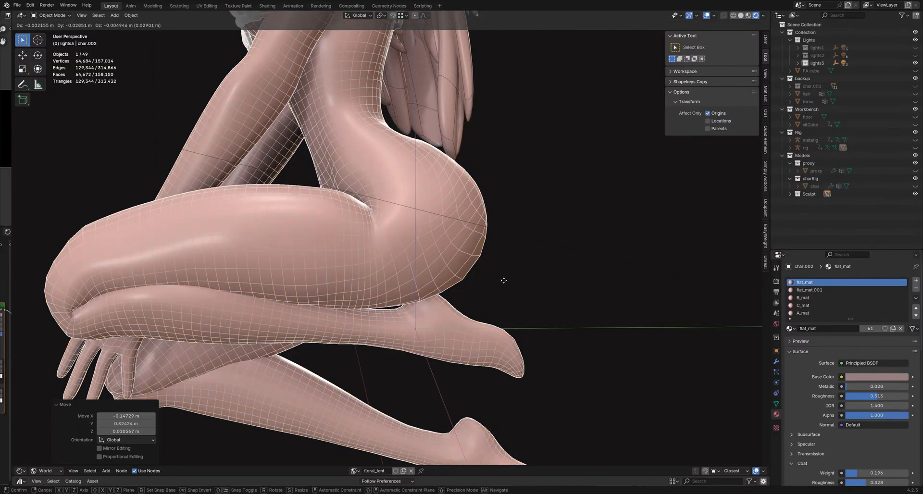
{"action": "left_click", "coordinate": [505, 280]}
Step: Fine-tune the origin's placement at the front ankle from the rear view and return to Sculpt Mode
{"action": "middle_click_drag", "start_coordinate": [505, 281], "coordinate": [447, 249]}
{"action": "key", "text": "g"}
{"action": "left_click", "coordinate": [491, 298]}
{"action": "key", "text": "g"}
{"action": "left_click", "coordinate": [486, 200]}
{"action": "scroll", "coordinate": [447, 249], "scroll_direction": "down", "scroll_amount": 3}
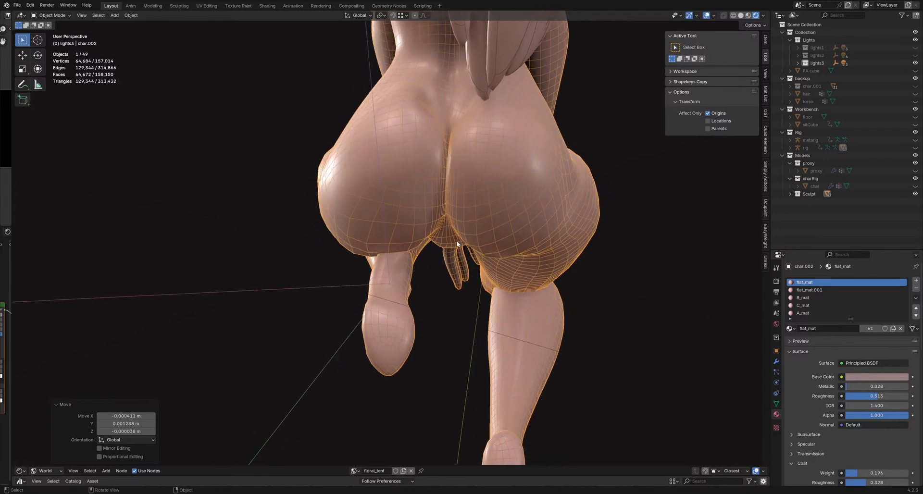
{"action": "key", "text": "ctrl+Tab"}
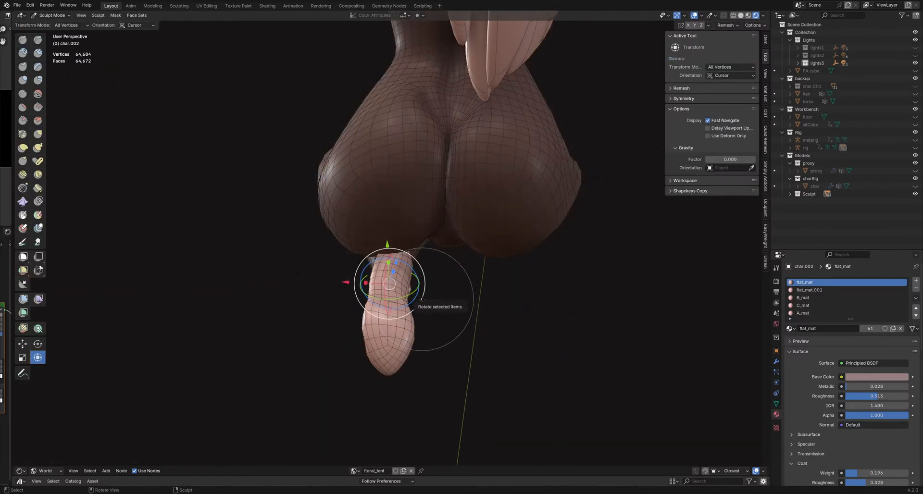
Step: Rotate the unmasked front foot about 27° around the cursor's Y axis and -29.9° around its Z axis
{"action": "left_click_drag", "start_coordinate": [406, 295], "coordinate": [422, 289]}
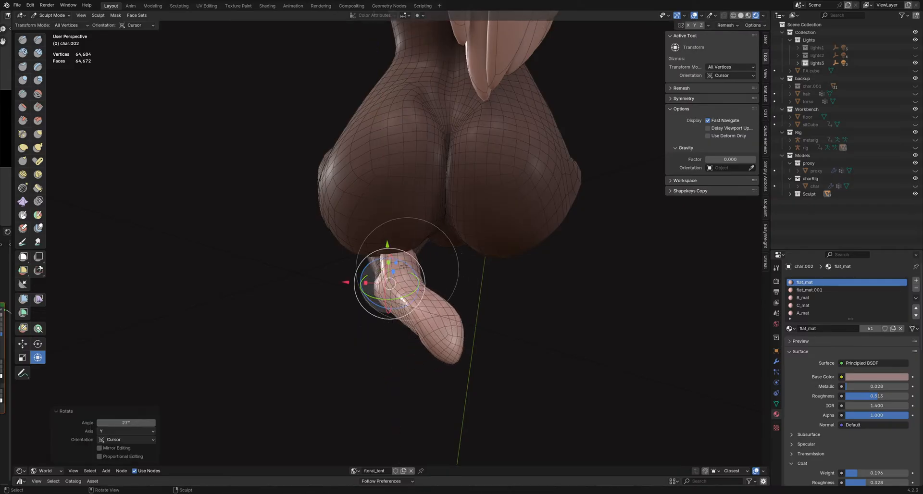
{"action": "left_click_drag", "start_coordinate": [368, 282], "coordinate": [346, 263]}
{"action": "middle_click_drag", "start_coordinate": [346, 262], "coordinate": [365, 279]}
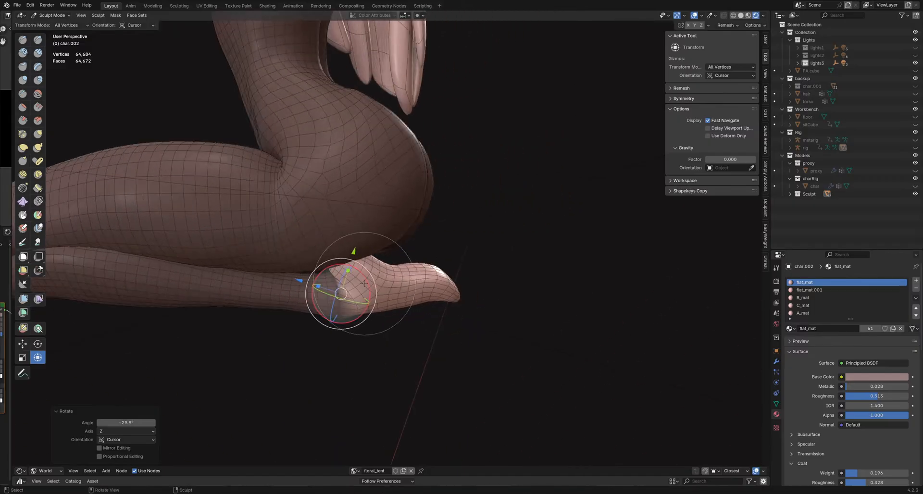
Step: Adjust the front foot's tilt and shift it about 0.0047 m along the cursor's Z axis and 0.0036 m along Y
{"action": "left_click_drag", "start_coordinate": [365, 279], "coordinate": [369, 288]}
{"action": "left_click_drag", "start_coordinate": [299, 279], "coordinate": [298, 278]}
{"action": "middle_click_drag", "start_coordinate": [297, 278], "coordinate": [173, 272]}
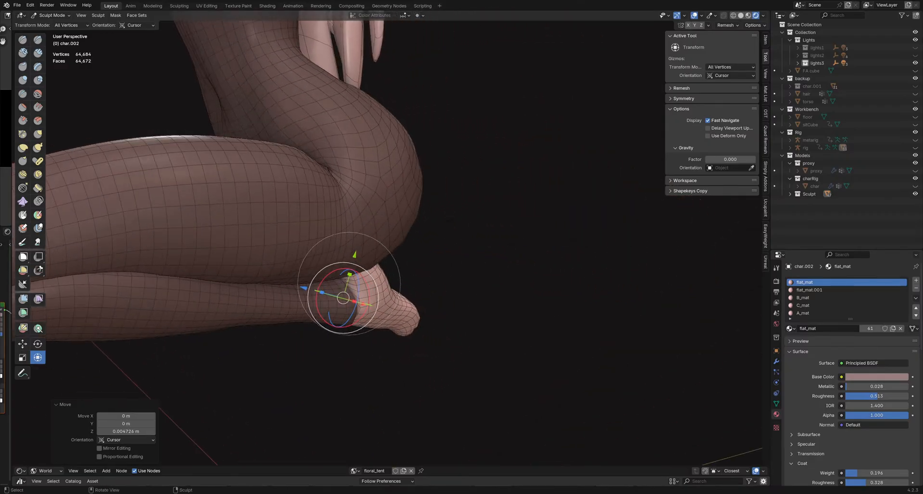
{"action": "middle_click_drag", "start_coordinate": [434, 281], "coordinate": [387, 194]}
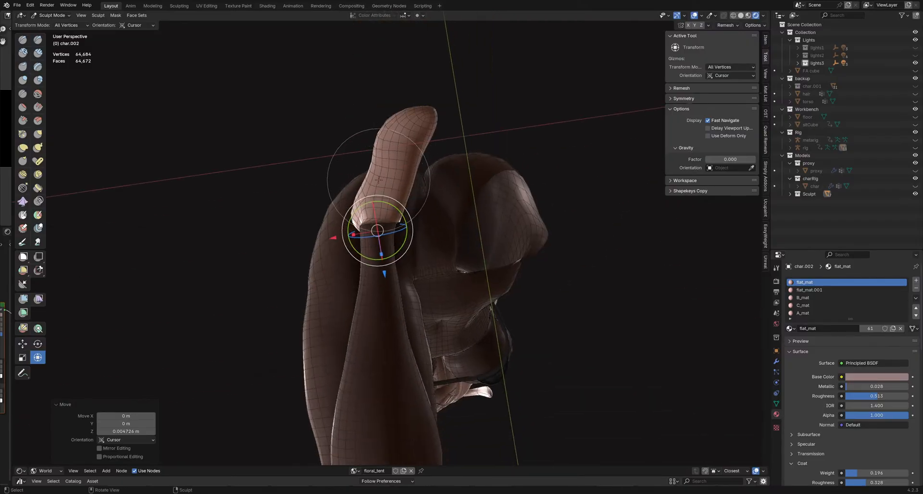
{"action": "mouse_move", "coordinate": [378, 180]}
{"action": "middle_mouse_down"}
{"action": "mouse_move", "coordinate": [368, 266]}
{"action": "mouse_move", "coordinate": [312, 272]}
{"action": "middle_mouse_up"}
{"action": "mouse_move", "coordinate": [397, 159]}
{"action": "middle_mouse_down"}
{"action": "mouse_move", "coordinate": [409, 157]}
{"action": "mouse_move", "coordinate": [418, 196]}
{"action": "middle_mouse_up"}
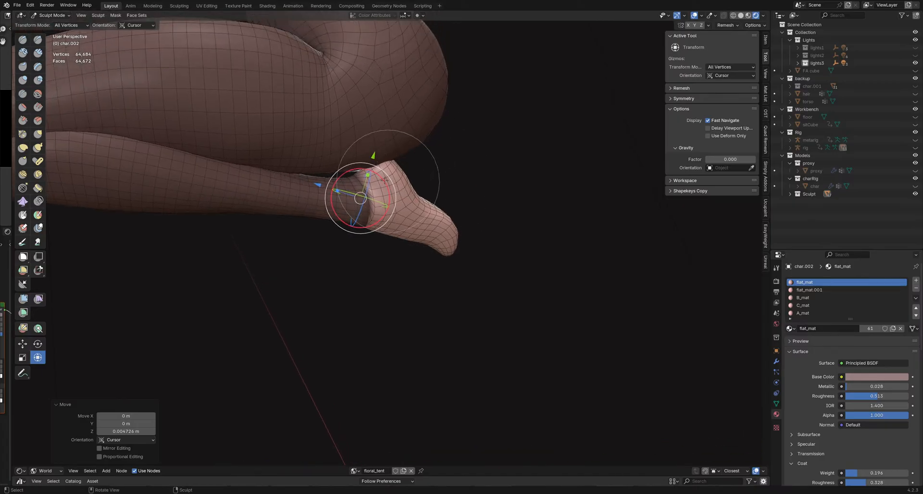
{"action": "left_click_drag", "start_coordinate": [373, 155], "coordinate": [375, 152]}
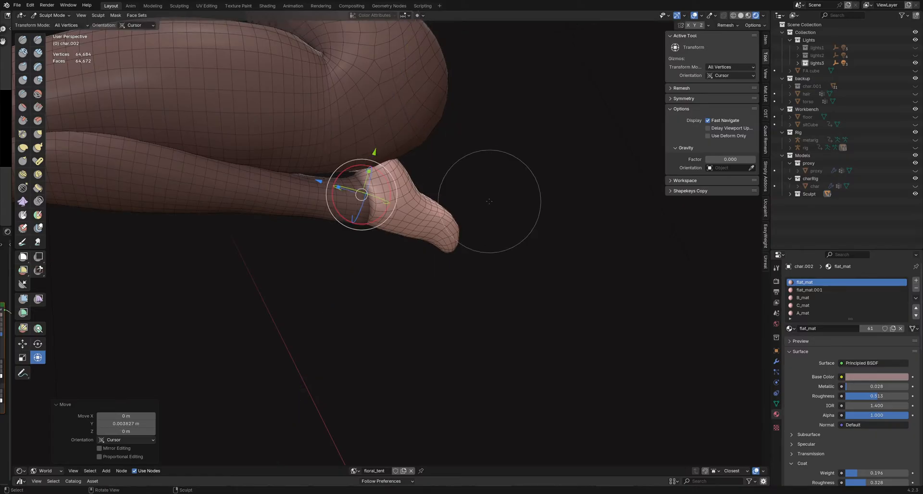
{"action": "middle_click_drag", "start_coordinate": [375, 152], "coordinate": [495, 201]}
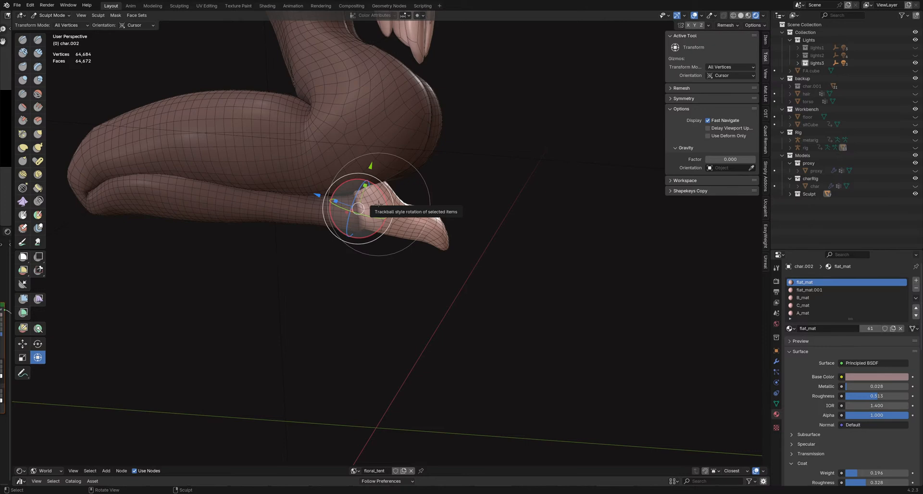
Step: Rotate the front foot about -6.04° around the cursor's X axis and hide the viewport overlays
{"action": "mouse_move", "coordinate": [397, 192]}
{"action": "middle_mouse_down", "text": "shift"}
{"action": "mouse_move", "coordinate": [406, 207]}
{"action": "mouse_move", "coordinate": [397, 201]}
{"action": "middle_mouse_up", "text": "shift"}
{"action": "left_click_drag", "start_coordinate": [427, 213], "coordinate": [426, 213]}
{"action": "middle_click_drag", "start_coordinate": [426, 213], "coordinate": [423, 216]}
{"action": "left_click_drag", "start_coordinate": [420, 218], "coordinate": [421, 221]}
{"action": "scroll", "coordinate": [450, 219], "scroll_direction": "down", "scroll_amount": 4}
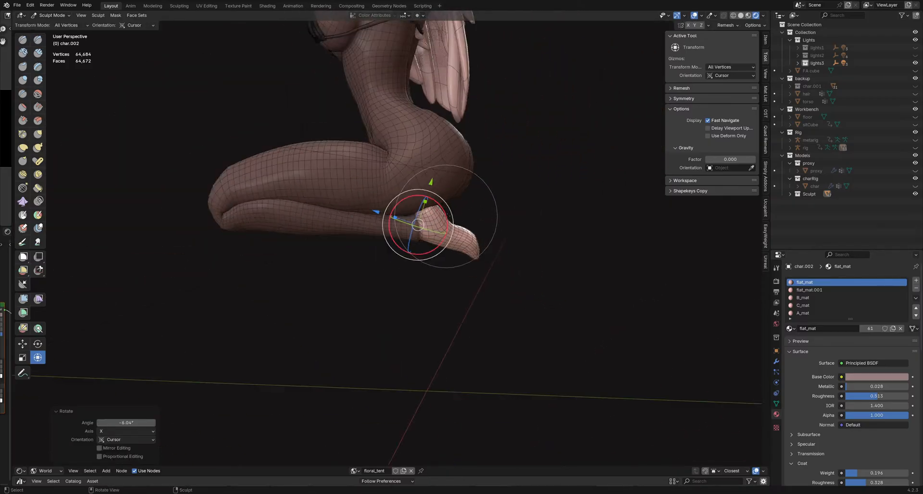
{"action": "mouse_move", "coordinate": [463, 217]}
{"action": "middle_mouse_down"}
{"action": "mouse_move", "coordinate": [486, 213]}
{"action": "mouse_move", "coordinate": [302, 202]}
{"action": "mouse_move", "coordinate": [315, 207]}
{"action": "middle_mouse_up"}
{"action": "scroll", "coordinate": [488, 211], "scroll_direction": "down", "scroll_amount": 2}
{"action": "scroll", "coordinate": [507, 222], "scroll_direction": "up", "scroll_amount": 2}
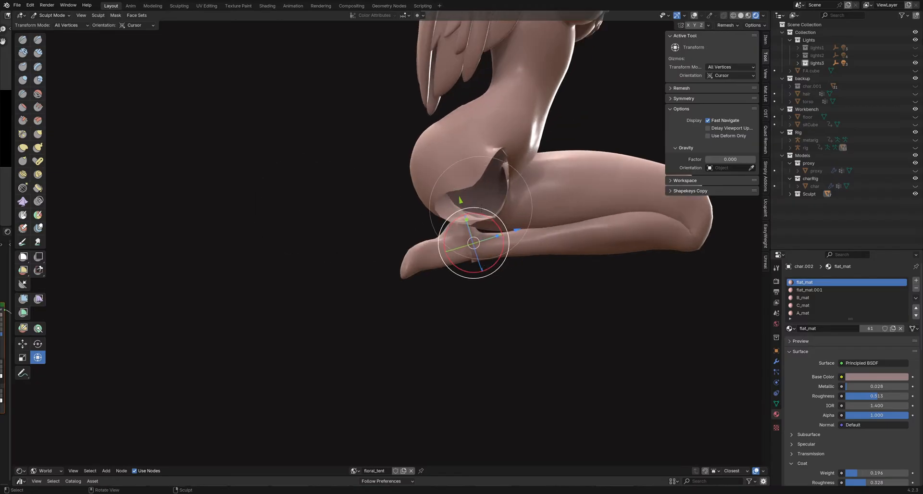
Step: Nudge the front foot slightly downward with the Move tool and rotate it about 5.44° in the view plane
{"action": "key", "text": "g"}
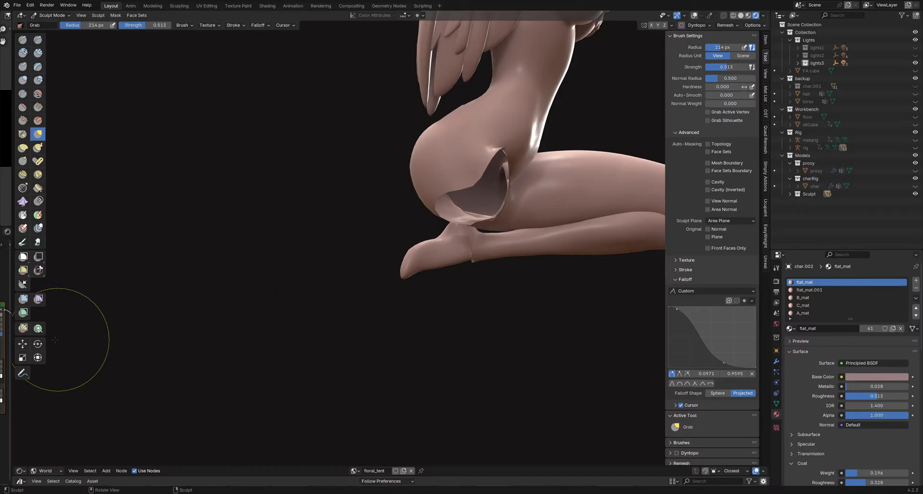
{"action": "left_click", "coordinate": [37, 356]}
{"action": "left_click", "coordinate": [23, 343]}
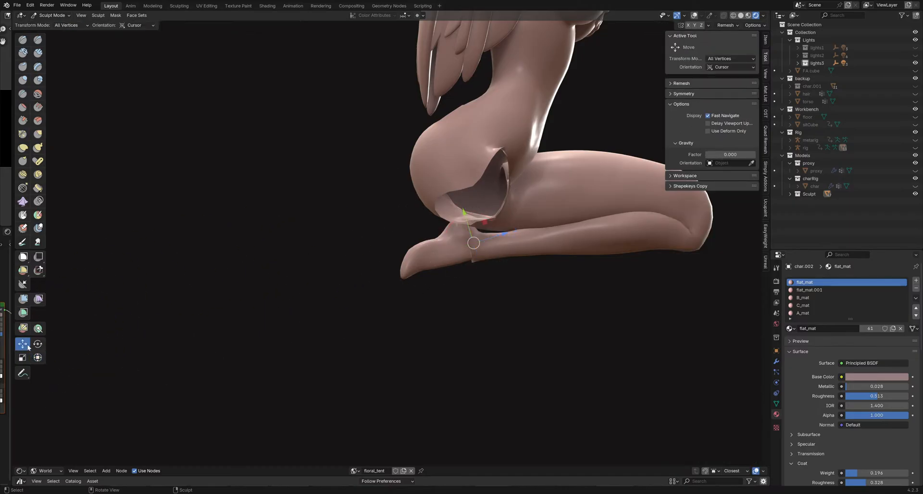
{"action": "left_click_drag", "start_coordinate": [470, 299], "coordinate": [466, 308]}
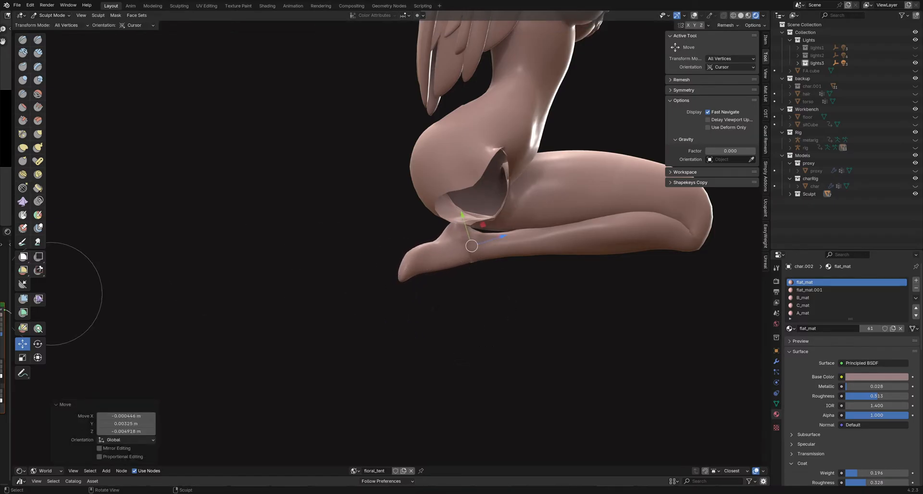
{"action": "left_click", "coordinate": [37, 344]}
{"action": "left_click_drag", "start_coordinate": [612, 303], "coordinate": [606, 319]}
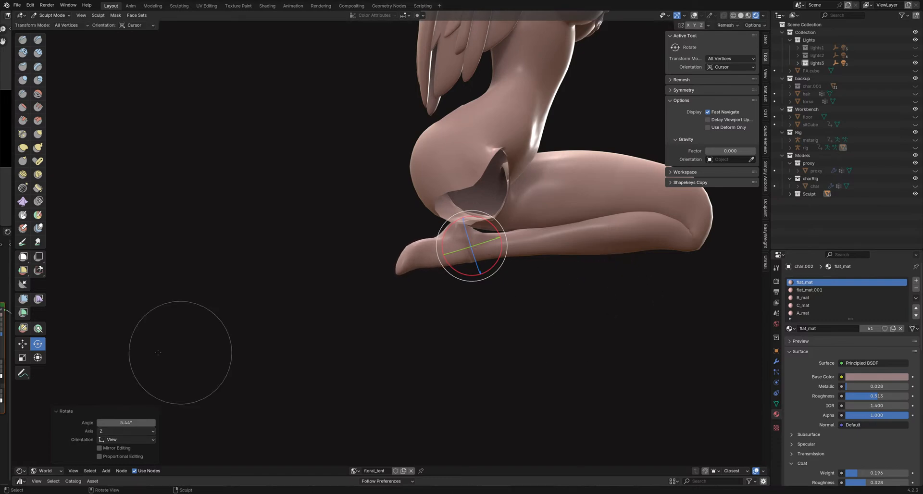
Step: Rotate the front foot a further 11.4° in the view plane and shift it about -0.0011 m along the cursor's Y axis
{"action": "left_click", "coordinate": [38, 358]}
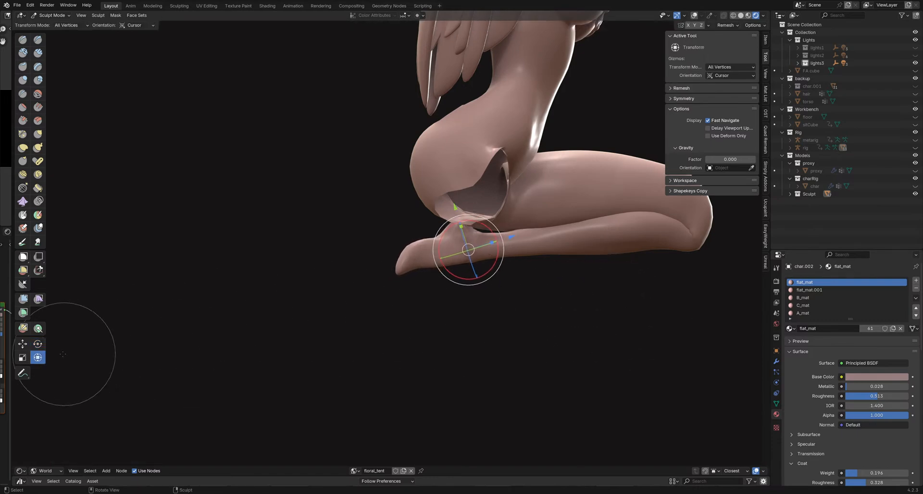
{"action": "left_click", "coordinate": [39, 345]}
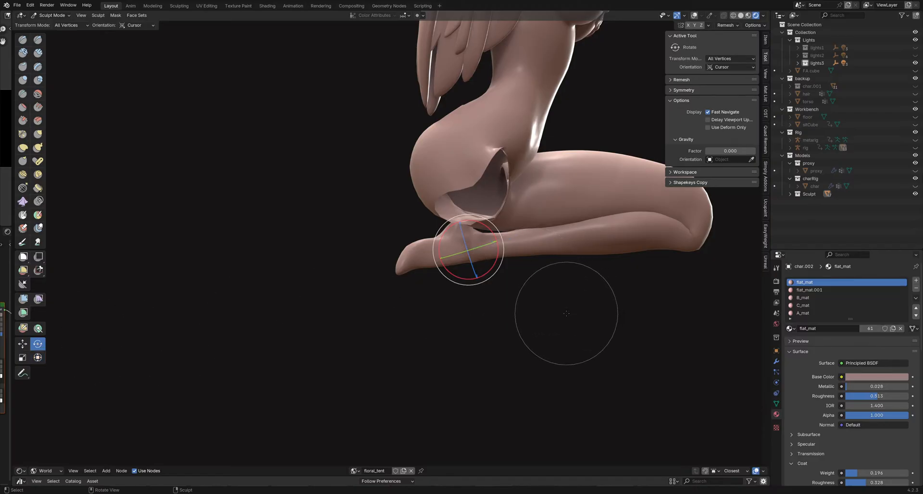
{"action": "left_click_drag", "start_coordinate": [568, 319], "coordinate": [561, 326]}
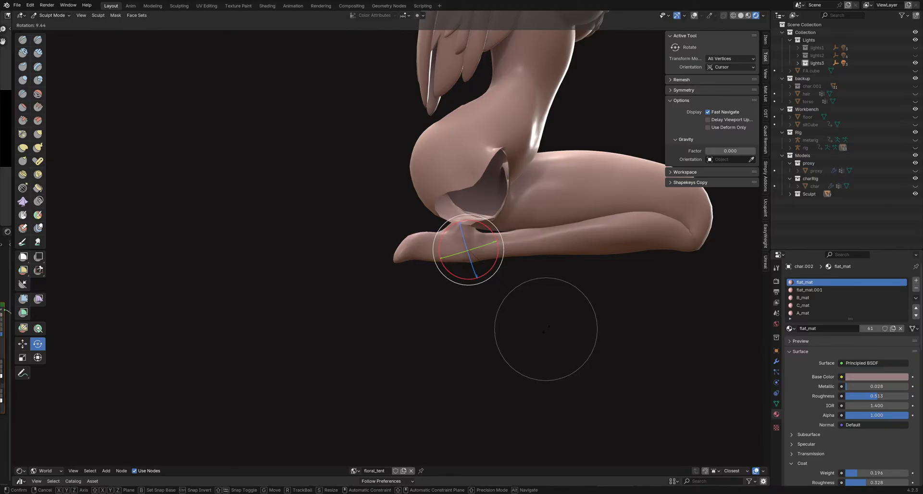
{"action": "left_click_drag", "start_coordinate": [542, 330], "coordinate": [540, 328]}
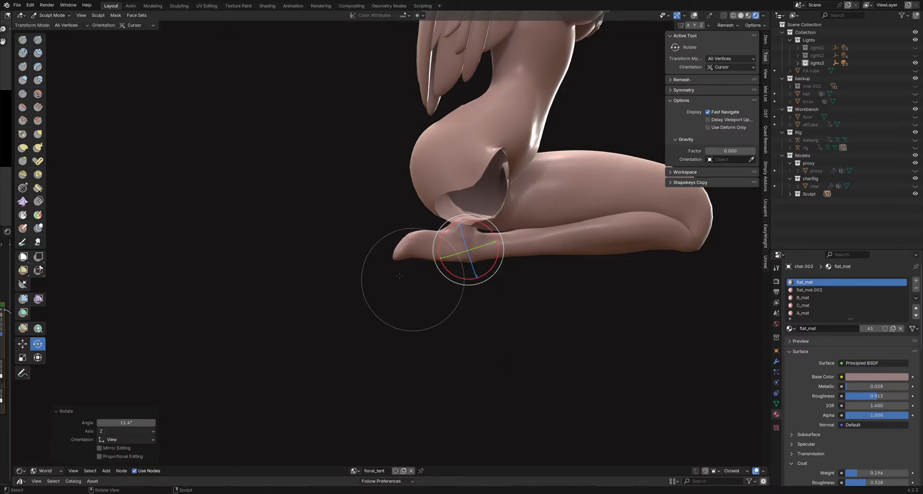
{"action": "left_click", "coordinate": [22, 344]}
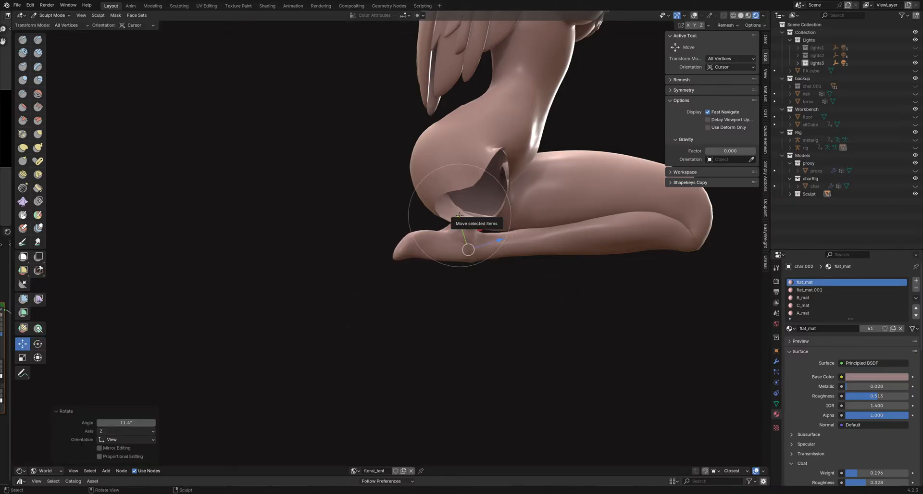
{"action": "left_click_drag", "start_coordinate": [459, 216], "coordinate": [457, 217]}
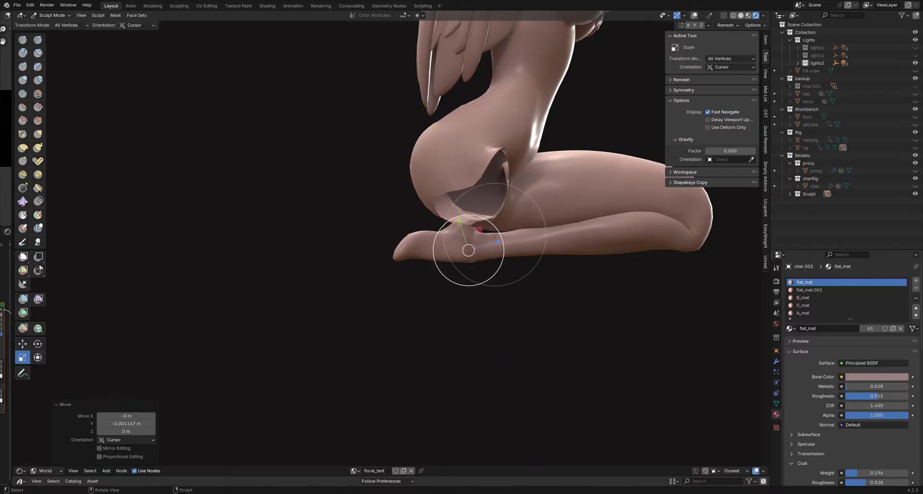
Step: Scale the front foot to about 1.041 along the cursor's Z axis and 1.035 along its Y axis
{"action": "left_click_drag", "start_coordinate": [497, 241], "coordinate": [500, 240]}
{"action": "middle_click_drag", "start_coordinate": [469, 247], "coordinate": [348, 252]}
{"action": "mouse_move", "coordinate": [563, 260]}
{"action": "middle_mouse_down"}
{"action": "mouse_move", "coordinate": [431, 242]}
{"action": "mouse_move", "coordinate": [423, 251]}
{"action": "mouse_move", "coordinate": [408, 245]}
{"action": "mouse_move", "coordinate": [417, 228]}
{"action": "middle_mouse_up"}
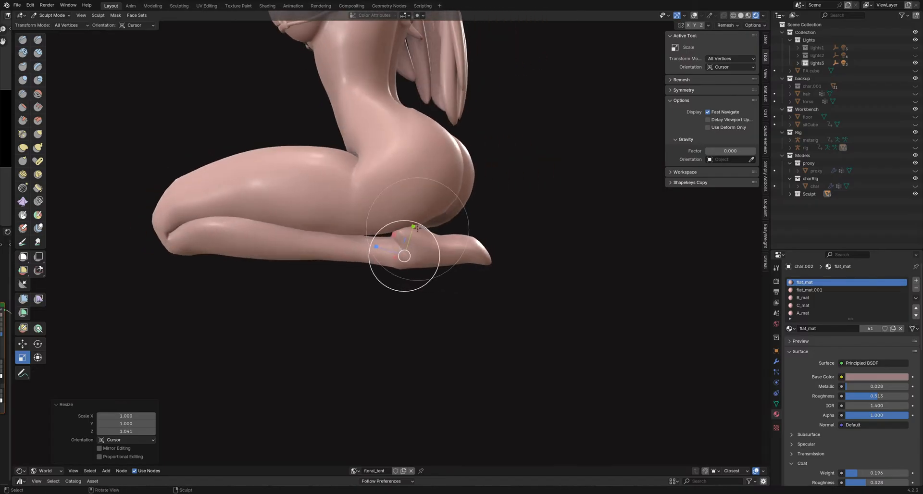
{"action": "left_click_drag", "start_coordinate": [413, 226], "coordinate": [412, 226]}
{"action": "scroll", "coordinate": [433, 240], "scroll_direction": "down", "scroll_amount": 4}
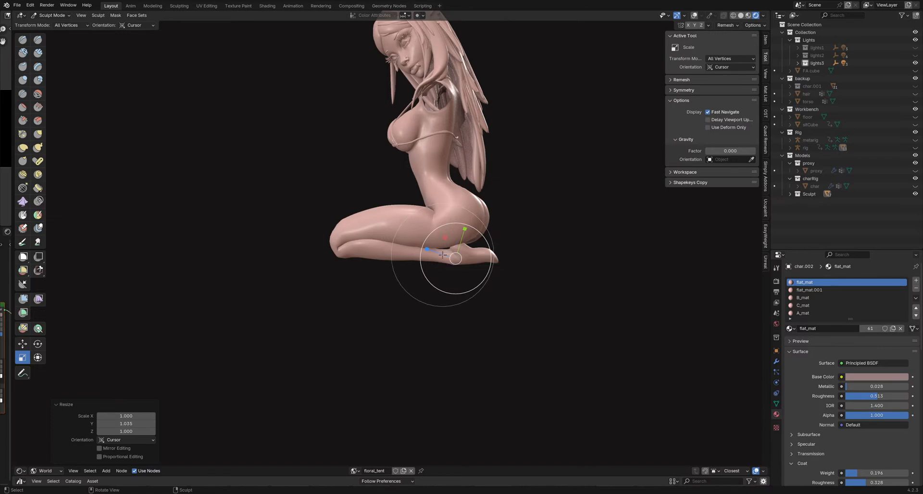
{"action": "middle_click_drag", "start_coordinate": [442, 255], "coordinate": [395, 272]}
{"action": "scroll", "coordinate": [439, 269], "scroll_direction": "up", "scroll_amount": 5}
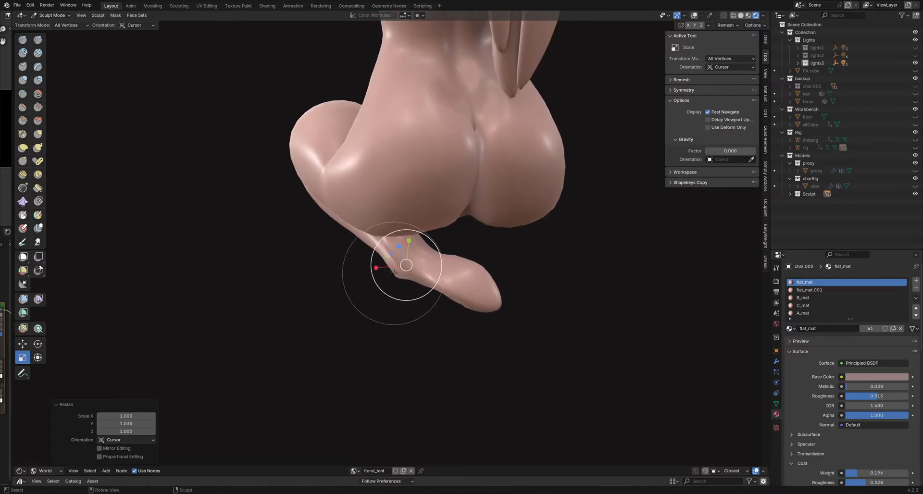
Step: Return to the Grab brush, show the viewport overlays and set the brush radius to 142 px
{"action": "key", "text": "g"}
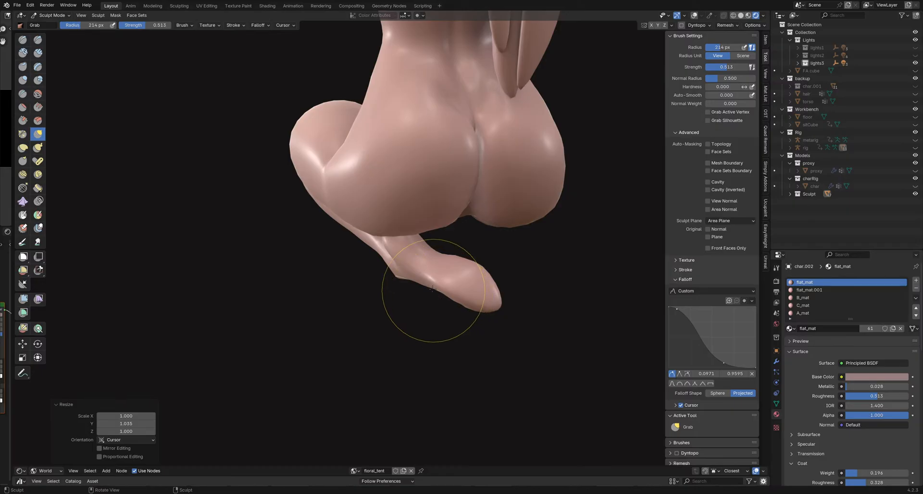
{"action": "mouse_move", "coordinate": [432, 289]}
{"action": "middle_mouse_down"}
{"action": "mouse_move", "coordinate": [423, 278]}
{"action": "mouse_move", "coordinate": [433, 268]}
{"action": "mouse_move", "coordinate": [423, 269]}
{"action": "mouse_move", "coordinate": [426, 294]}
{"action": "mouse_move", "coordinate": [384, 295]}
{"action": "mouse_move", "coordinate": [406, 273]}
{"action": "mouse_move", "coordinate": [433, 301]}
{"action": "mouse_move", "coordinate": [408, 289]}
{"action": "mouse_move", "coordinate": [319, 309]}
{"action": "middle_mouse_up"}
{"action": "scroll", "coordinate": [474, 278], "scroll_direction": "down", "scroll_amount": 3}
{"action": "key", "text": "shift+alt+z"}
{"action": "key", "text": "f"}
{"action": "left_click", "coordinate": [315, 291]}
{"action": "scroll", "coordinate": [317, 284], "scroll_direction": "up", "scroll_amount": 5}
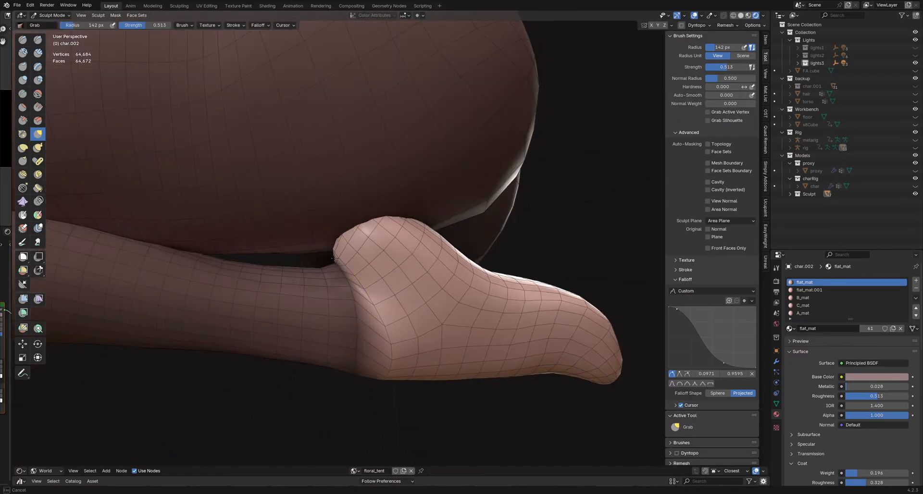
Step: Isolate the front lower leg and foot, invert the mask to protect the foot, and set the Grab radius to 197 px
{"action": "middle_click_drag", "start_coordinate": [343, 266], "coordinate": [323, 288]}
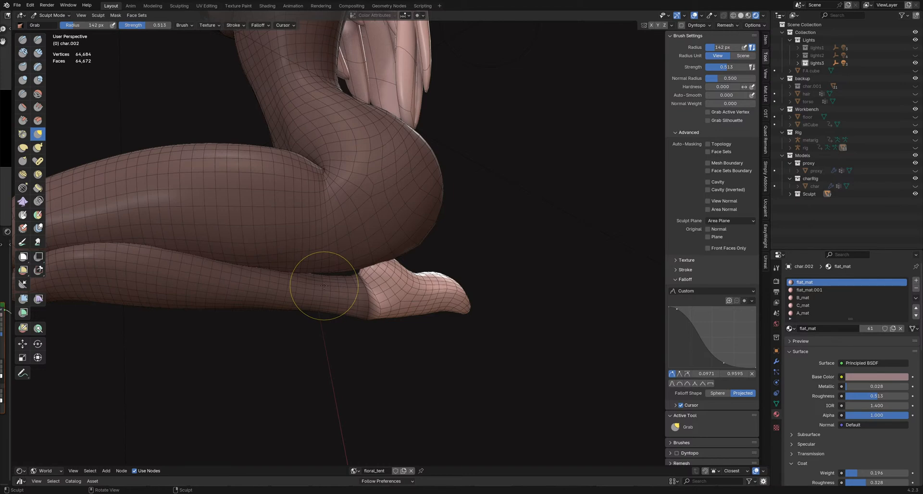
{"action": "mouse_move", "coordinate": [355, 226]}
{"action": "middle_mouse_down"}
{"action": "mouse_move", "coordinate": [367, 212]}
{"action": "mouse_move", "coordinate": [319, 252]}
{"action": "mouse_move", "coordinate": [415, 307]}
{"action": "mouse_move", "coordinate": [390, 283]}
{"action": "mouse_move", "coordinate": [342, 279]}
{"action": "middle_mouse_up"}
{"action": "key", "text": "h"}
{"action": "key", "text": "ctrl+i"}
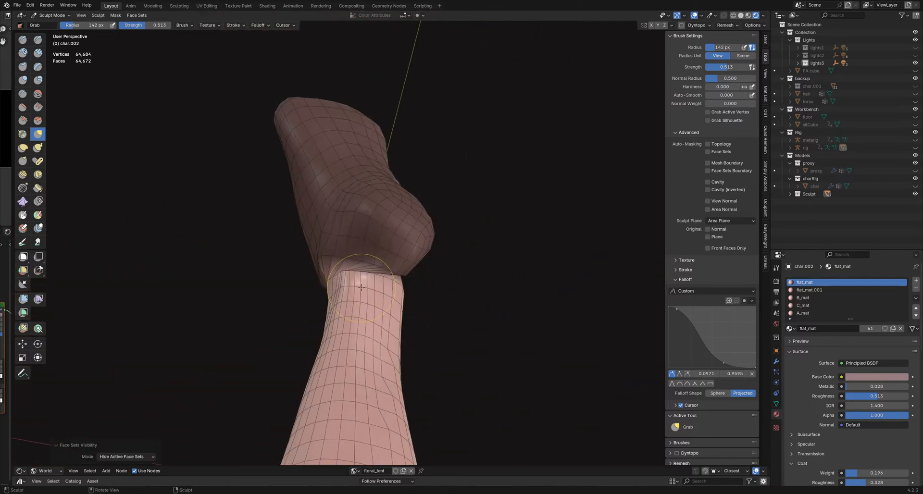
{"action": "key", "text": "f"}
{"action": "left_click", "coordinate": [353, 278]}
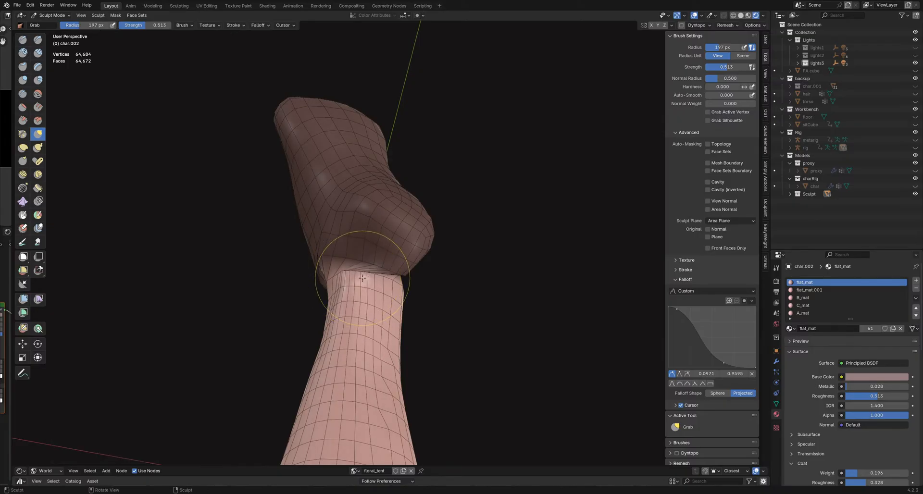
Step: Switch the Grab falloff shape to Sphere and pull the shin's ankle end against the masked foot with a 156 px radius
{"action": "middle_click_drag", "start_coordinate": [383, 274], "coordinate": [500, 311]}
{"action": "mouse_move", "coordinate": [389, 312]}
{"action": "middle_mouse_down"}
{"action": "mouse_move", "coordinate": [381, 274]}
{"action": "mouse_move", "coordinate": [377, 295]}
{"action": "mouse_move", "coordinate": [385, 283]}
{"action": "mouse_move", "coordinate": [409, 290]}
{"action": "mouse_move", "coordinate": [370, 285]}
{"action": "mouse_move", "coordinate": [347, 307]}
{"action": "mouse_move", "coordinate": [420, 287]}
{"action": "middle_mouse_up"}
{"action": "key", "text": "f"}
{"action": "left_click", "coordinate": [397, 288]}
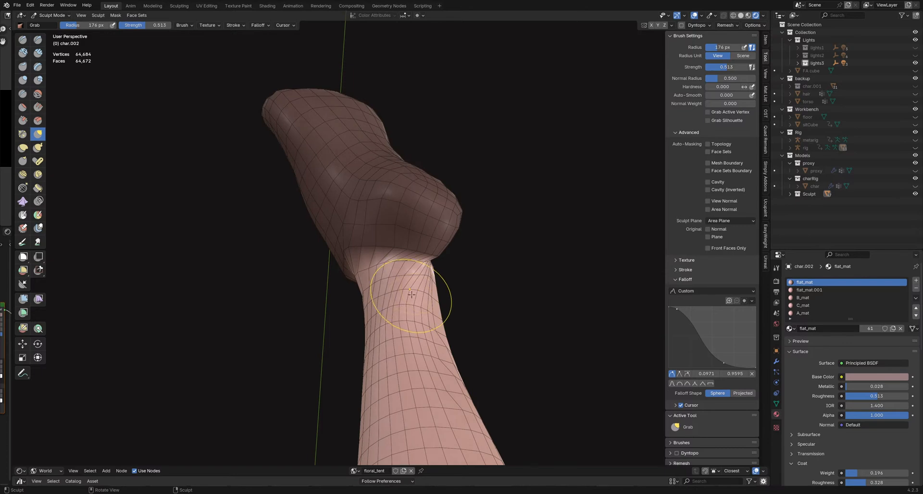
{"action": "middle_click_drag", "start_coordinate": [411, 320], "coordinate": [411, 327]}
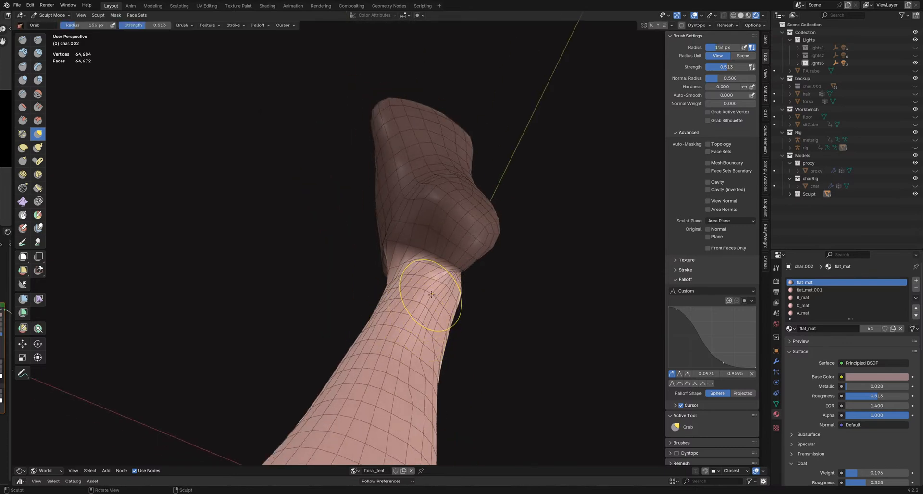
{"action": "middle_click_drag", "start_coordinate": [437, 289], "coordinate": [436, 286]}
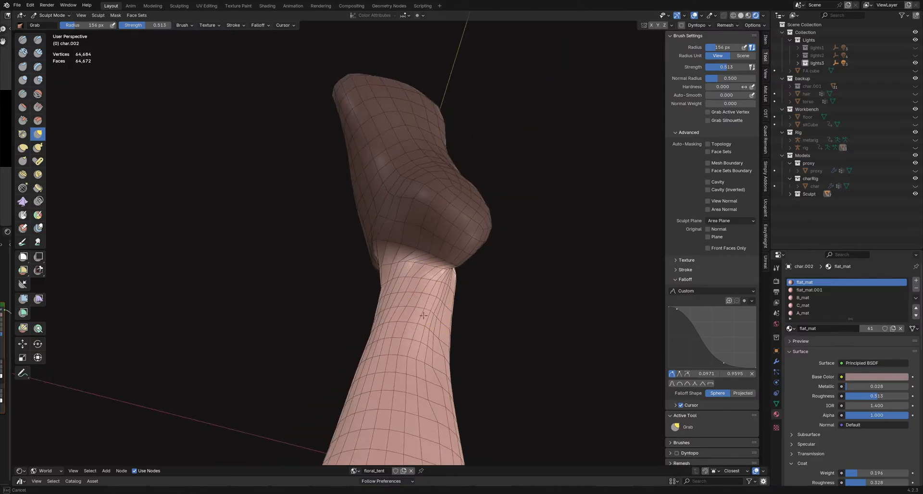
{"action": "mouse_move", "coordinate": [423, 315]}
{"action": "middle_mouse_down"}
{"action": "mouse_move", "coordinate": [418, 324]}
{"action": "mouse_move", "coordinate": [434, 301]}
{"action": "middle_mouse_up"}
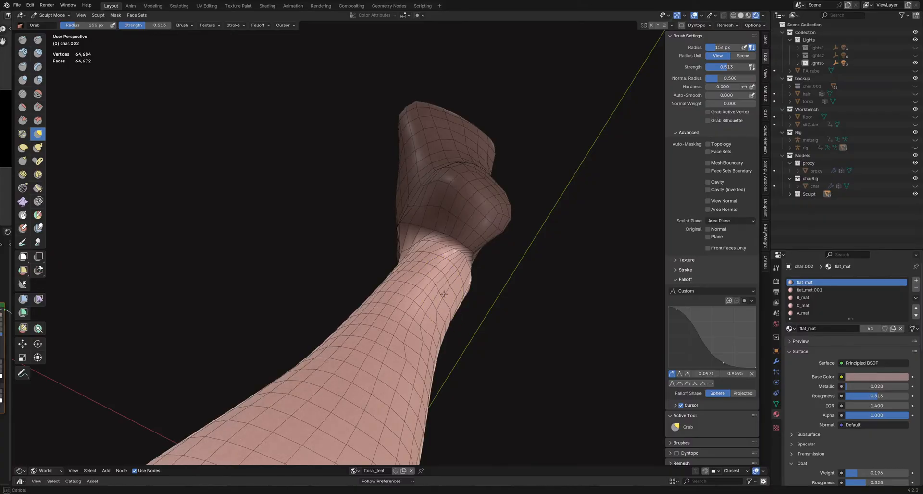
Step: Reshape the back of the lower leg above the heel with Grab, using brush radii from 138 to 163 px
{"action": "key", "text": "bracketleft"}
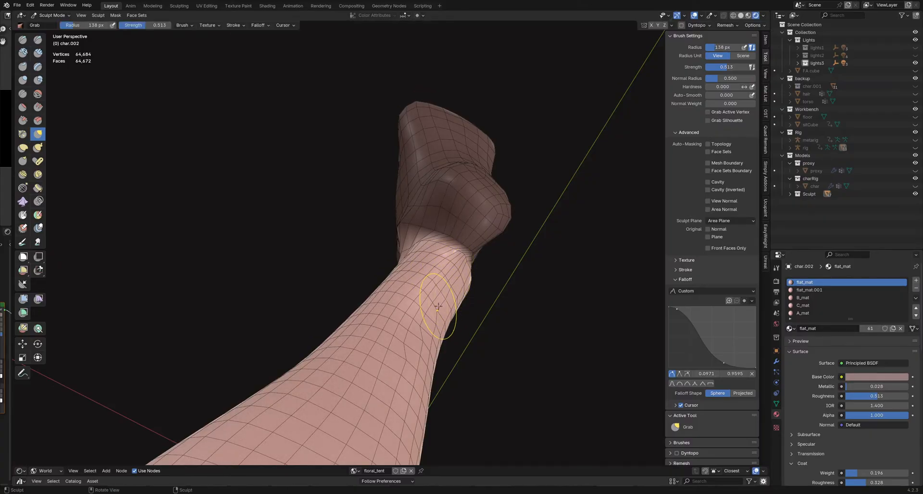
{"action": "middle_click_drag", "start_coordinate": [438, 307], "coordinate": [426, 324]}
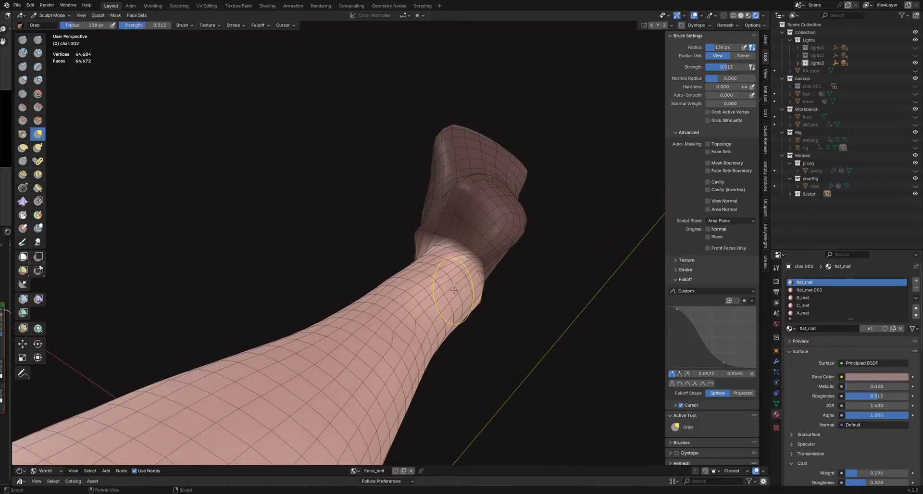
{"action": "key", "text": "bracketright"}
{"action": "mouse_move", "coordinate": [454, 290]}
{"action": "middle_mouse_down"}
{"action": "mouse_move", "coordinate": [460, 280]}
{"action": "mouse_move", "coordinate": [402, 309]}
{"action": "mouse_move", "coordinate": [411, 302]}
{"action": "middle_mouse_up"}
{"action": "key", "text": "bracketright"}
{"action": "key", "text": "bracketright"}
{"action": "key", "text": "bracketleft"}
{"action": "key", "text": "bracketleft"}
{"action": "key", "text": "bracketleft"}
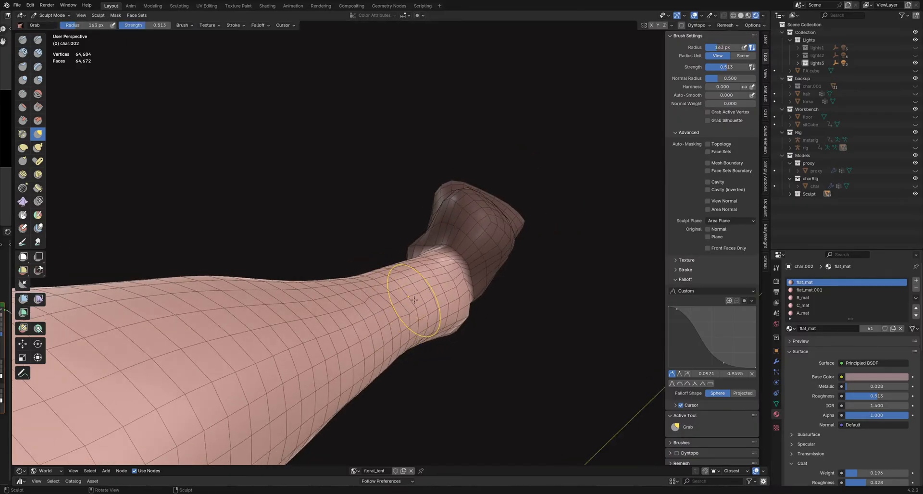
Step: Refine the ankle contour on both sides of the leg, enlarging the Grab radius to 175 px
{"action": "middle_click_drag", "start_coordinate": [457, 289], "coordinate": [437, 326]}
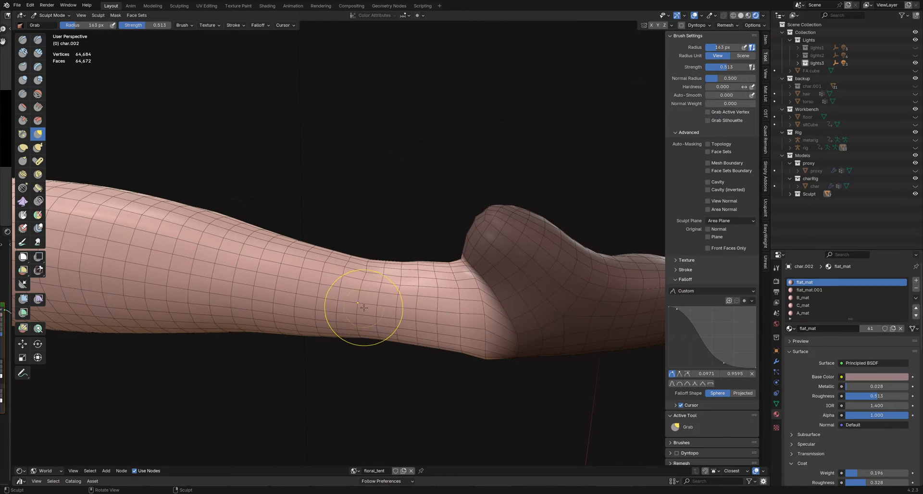
{"action": "mouse_move", "coordinate": [361, 305]}
{"action": "middle_mouse_down"}
{"action": "mouse_move", "coordinate": [381, 288]}
{"action": "mouse_move", "coordinate": [350, 309]}
{"action": "middle_mouse_up"}
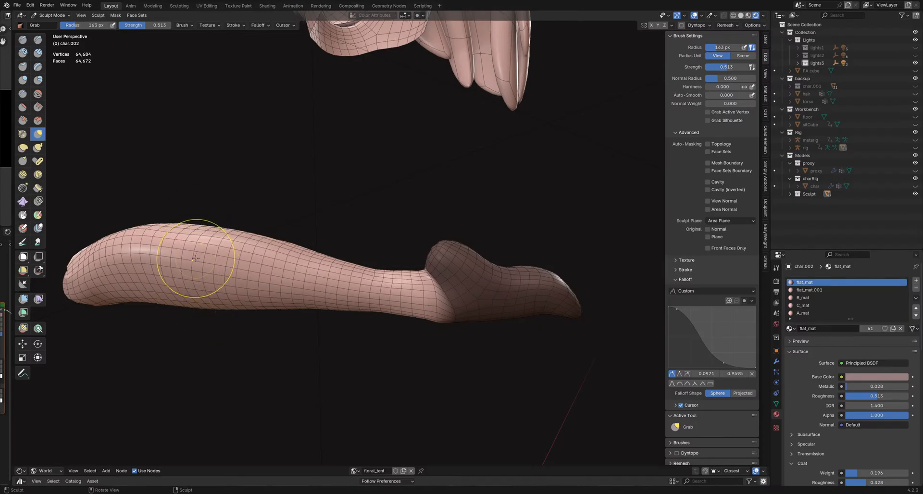
{"action": "mouse_move", "coordinate": [298, 272]}
{"action": "middle_mouse_down"}
{"action": "mouse_move", "coordinate": [443, 326]}
{"action": "mouse_move", "coordinate": [412, 278]}
{"action": "mouse_move", "coordinate": [388, 337]}
{"action": "mouse_move", "coordinate": [391, 381]}
{"action": "mouse_move", "coordinate": [370, 330]}
{"action": "mouse_move", "coordinate": [391, 308]}
{"action": "mouse_move", "coordinate": [340, 329]}
{"action": "middle_mouse_up"}
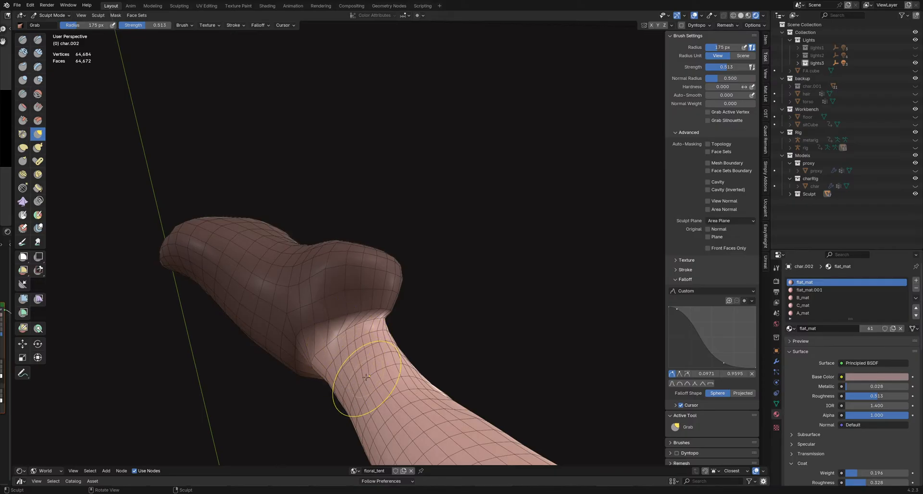
{"action": "mouse_move", "coordinate": [380, 377]}
{"action": "middle_mouse_down"}
{"action": "mouse_move", "coordinate": [385, 393]}
{"action": "mouse_move", "coordinate": [290, 402]}
{"action": "middle_mouse_up"}
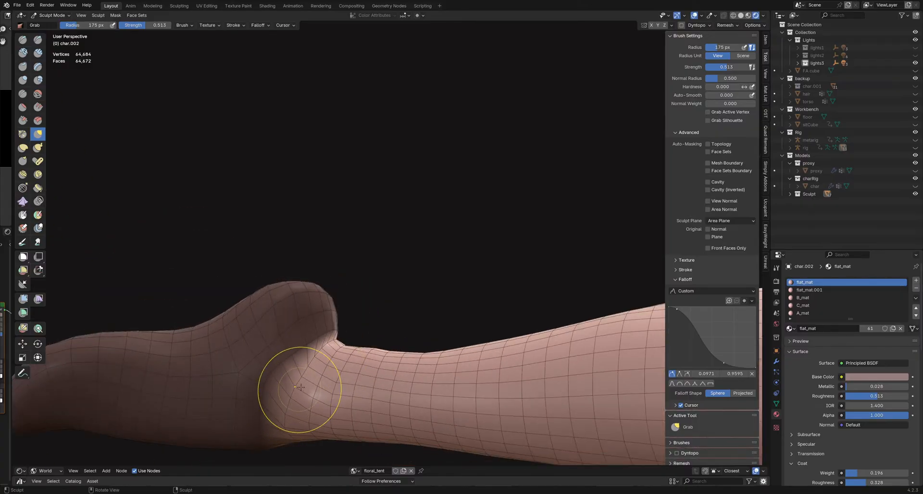
{"action": "mouse_move", "coordinate": [311, 373]}
{"action": "middle_mouse_down"}
{"action": "mouse_move", "coordinate": [289, 406]}
{"action": "mouse_move", "coordinate": [319, 391]}
{"action": "mouse_move", "coordinate": [303, 382]}
{"action": "mouse_move", "coordinate": [317, 392]}
{"action": "mouse_move", "coordinate": [326, 360]}
{"action": "mouse_move", "coordinate": [393, 361]}
{"action": "mouse_move", "coordinate": [361, 346]}
{"action": "mouse_move", "coordinate": [417, 347]}
{"action": "middle_mouse_up"}
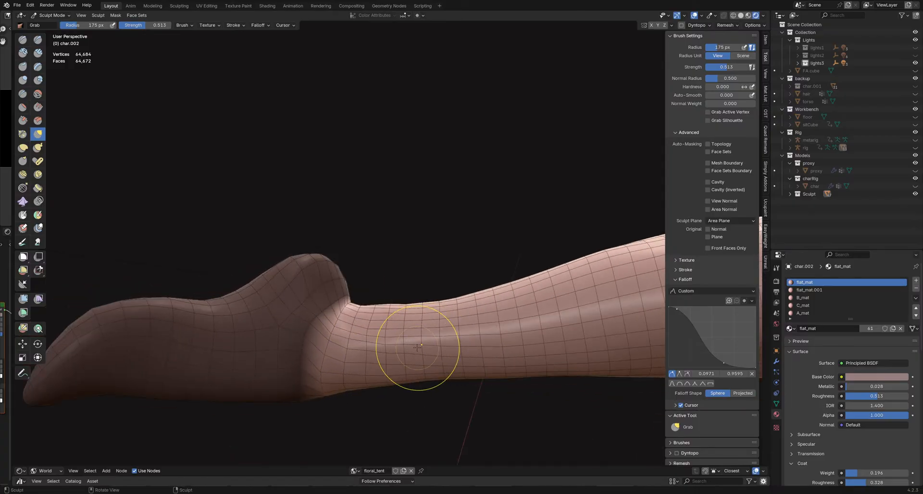
{"action": "middle_click_drag", "start_coordinate": [351, 350], "coordinate": [317, 367]}
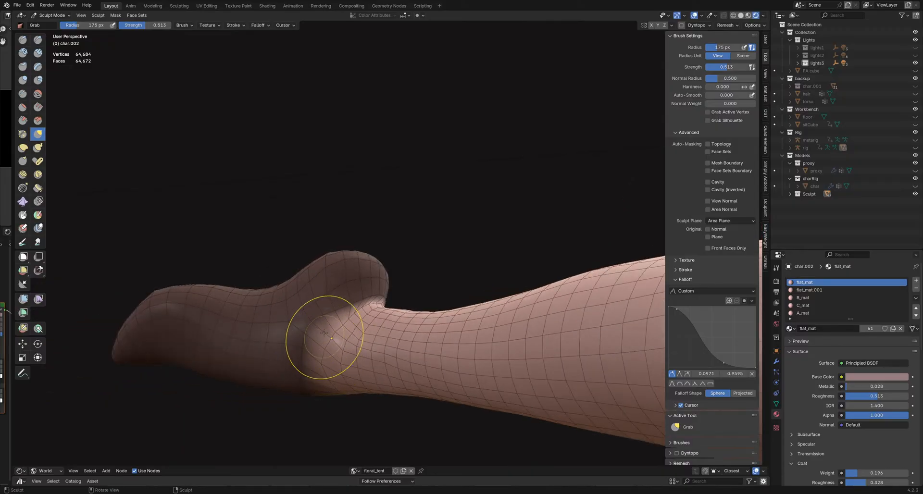
{"action": "mouse_move", "coordinate": [324, 333]}
{"action": "middle_mouse_down"}
{"action": "mouse_move", "coordinate": [357, 350]}
{"action": "mouse_move", "coordinate": [351, 371]}
{"action": "mouse_move", "coordinate": [418, 329]}
{"action": "mouse_move", "coordinate": [422, 337]}
{"action": "middle_mouse_up"}
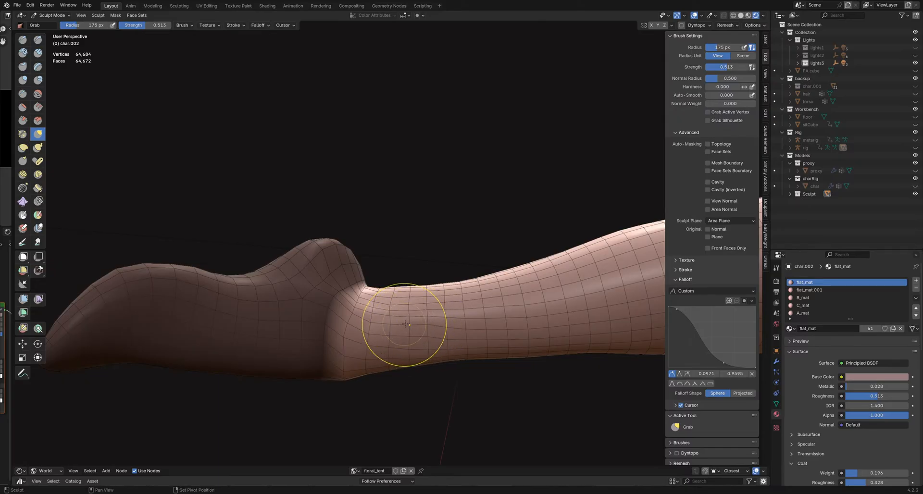
Step: Adjust the leg surface between ankle and calf with Grab, varying the radius between 220, 125, 177 and 50 px
{"action": "mouse_move", "coordinate": [427, 325]}
{"action": "middle_mouse_down"}
{"action": "mouse_move", "coordinate": [452, 331]}
{"action": "mouse_move", "coordinate": [460, 317]}
{"action": "mouse_move", "coordinate": [469, 328]}
{"action": "middle_mouse_up"}
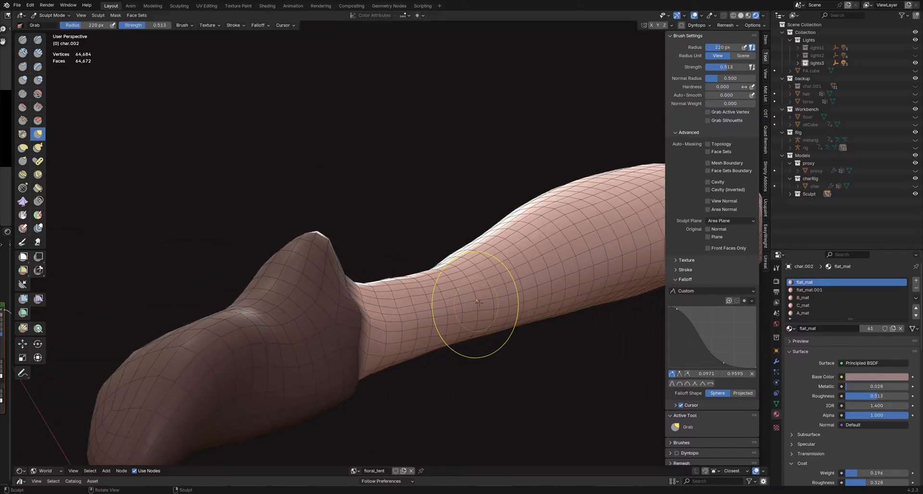
{"action": "mouse_move", "coordinate": [488, 299]}
{"action": "middle_mouse_down"}
{"action": "mouse_move", "coordinate": [434, 311]}
{"action": "mouse_move", "coordinate": [382, 309]}
{"action": "middle_mouse_up"}
{"action": "key", "text": "f"}
{"action": "left_click", "coordinate": [376, 314]}
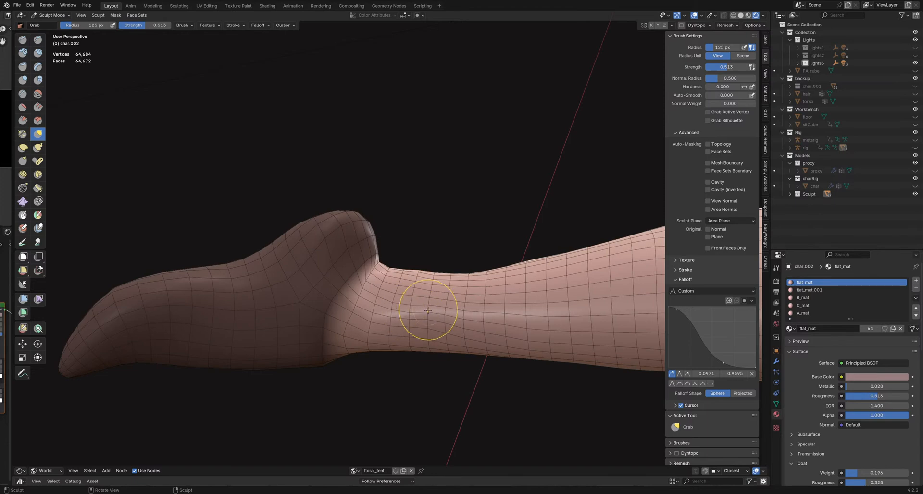
{"action": "key", "text": "f"}
{"action": "left_click", "coordinate": [490, 313]}
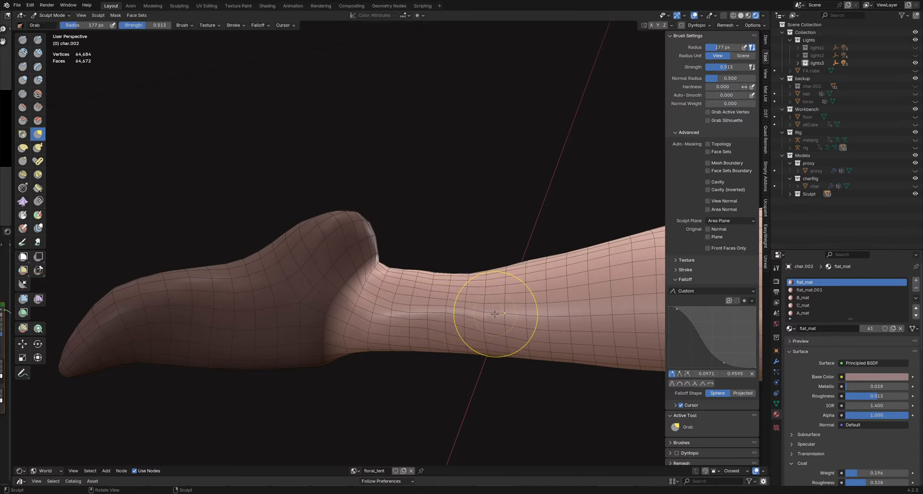
{"action": "key", "text": "f"}
{"action": "left_click", "coordinate": [476, 303]}
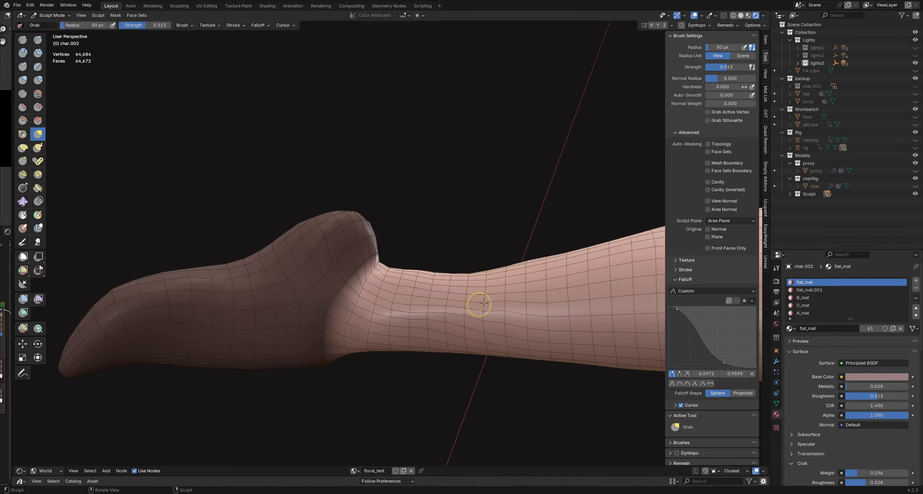
Step: Shape the ankle bone on the side of the joint with Grab, using radii of 126 and 150 px
{"action": "mouse_move", "coordinate": [476, 304]}
{"action": "middle_mouse_down"}
{"action": "mouse_move", "coordinate": [484, 304]}
{"action": "mouse_move", "coordinate": [476, 312]}
{"action": "mouse_move", "coordinate": [390, 302]}
{"action": "mouse_move", "coordinate": [363, 325]}
{"action": "mouse_move", "coordinate": [359, 306]}
{"action": "middle_mouse_up"}
{"action": "key", "text": "f"}
{"action": "left_click", "coordinate": [363, 306]}
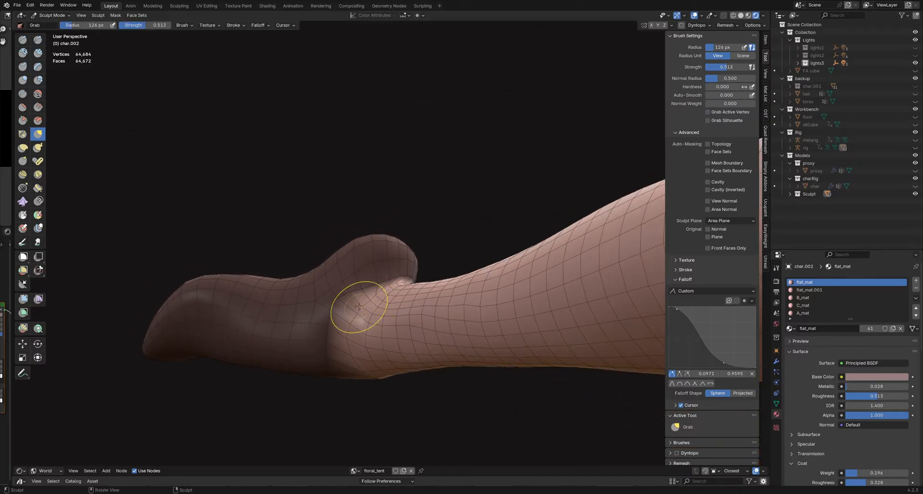
{"action": "left_click_drag", "start_coordinate": [359, 306], "coordinate": [353, 325]}
{"action": "mouse_move", "coordinate": [353, 325]}
{"action": "middle_mouse_down"}
{"action": "mouse_move", "coordinate": [374, 303]}
{"action": "mouse_move", "coordinate": [432, 327]}
{"action": "middle_mouse_up"}
{"action": "key", "text": "f"}
{"action": "left_click", "coordinate": [374, 302]}
{"action": "key", "text": "f"}
{"action": "left_click", "coordinate": [457, 330]}
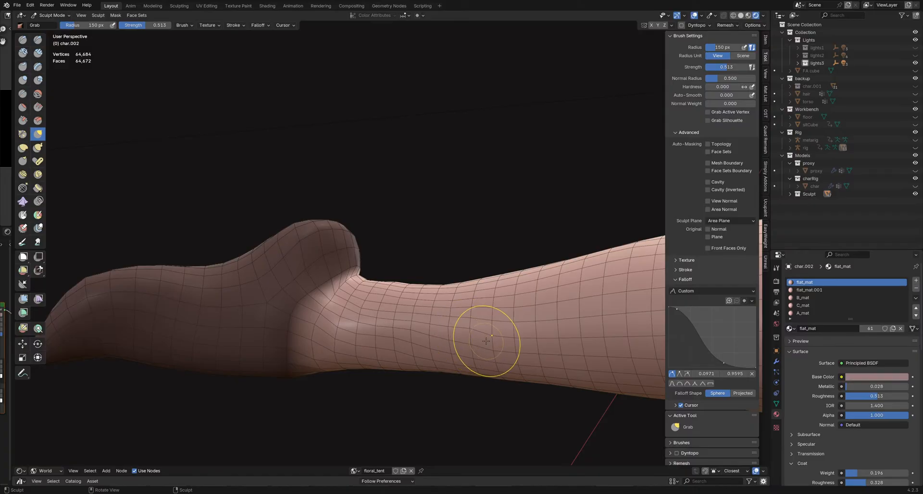
Step: Even out the wavy mesh lines along the side of the lower shin with Grab at 239 and 61 px
{"action": "key", "text": "f"}
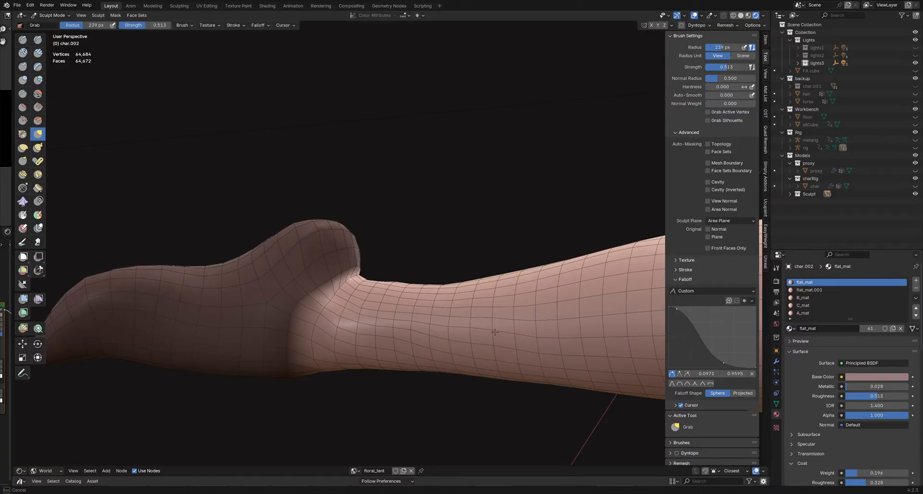
{"action": "left_click_drag", "start_coordinate": [495, 332], "coordinate": [486, 337]}
{"action": "key", "text": "f"}
{"action": "left_click", "coordinate": [379, 327]}
{"action": "left_click_drag", "start_coordinate": [441, 333], "coordinate": [439, 329]}
{"action": "left_click_drag", "start_coordinate": [382, 317], "coordinate": [385, 315]}
{"action": "left_click_drag", "start_coordinate": [452, 317], "coordinate": [429, 312]}
{"action": "left_click_drag", "start_coordinate": [493, 302], "coordinate": [493, 300]}
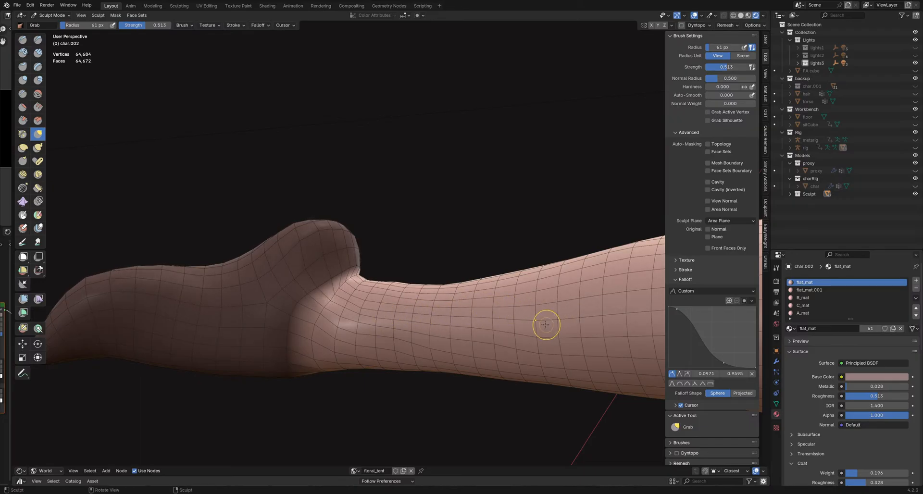
Step: Refine the curve from calf to ankle with larger Grab radii of 230 and 182 px
{"action": "key", "text": "f"}
{"action": "left_click", "coordinate": [508, 288]}
{"action": "mouse_move", "coordinate": [508, 289]}
{"action": "middle_mouse_down"}
{"action": "mouse_move", "coordinate": [498, 327]}
{"action": "mouse_move", "coordinate": [470, 340]}
{"action": "middle_mouse_up"}
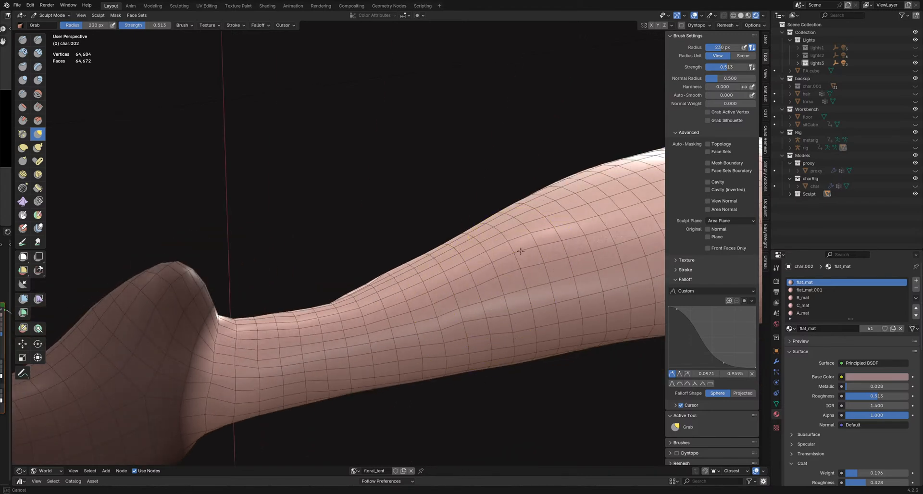
{"action": "middle_click_drag", "start_coordinate": [510, 274], "coordinate": [409, 320]}
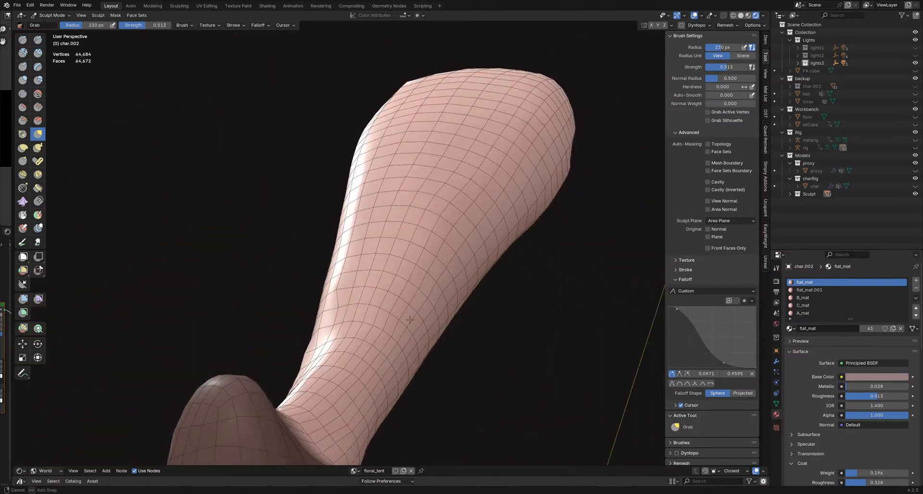
{"action": "key", "text": "f"}
{"action": "left_click", "coordinate": [370, 330]}
{"action": "mouse_move", "coordinate": [345, 339]}
{"action": "middle_mouse_down"}
{"action": "mouse_move", "coordinate": [317, 332]}
{"action": "mouse_move", "coordinate": [340, 330]}
{"action": "mouse_move", "coordinate": [326, 323]}
{"action": "middle_mouse_up"}
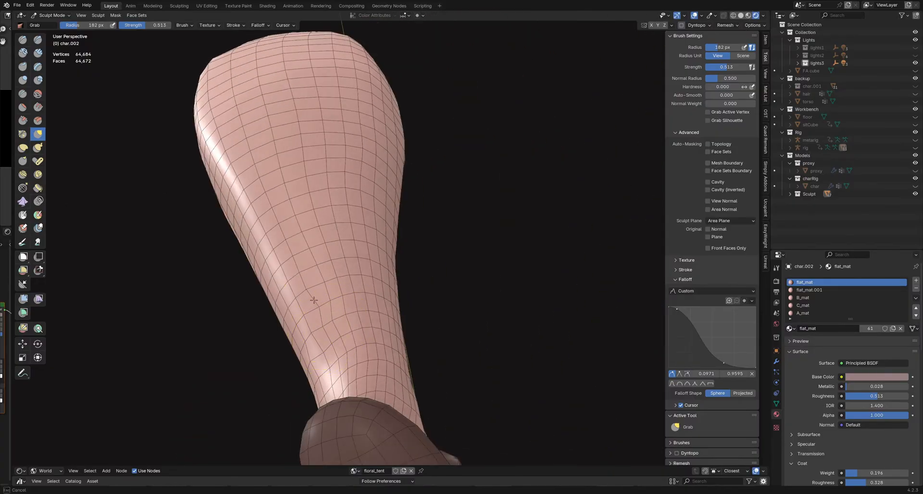
Step: Adjust the tapering outline of the lower leg above the ankle with a 194 px Grab brush
{"action": "mouse_move", "coordinate": [335, 314]}
{"action": "middle_mouse_down"}
{"action": "mouse_move", "coordinate": [334, 353]}
{"action": "mouse_move", "coordinate": [310, 372]}
{"action": "mouse_move", "coordinate": [348, 274]}
{"action": "mouse_move", "coordinate": [367, 278]}
{"action": "mouse_move", "coordinate": [371, 268]}
{"action": "middle_mouse_up"}
{"action": "scroll", "coordinate": [325, 341], "scroll_direction": "up", "scroll_amount": 2}
{"action": "mouse_move", "coordinate": [197, 423]}
{"action": "middle_mouse_down"}
{"action": "mouse_move", "coordinate": [119, 408]}
{"action": "mouse_move", "coordinate": [294, 312]}
{"action": "middle_mouse_up"}
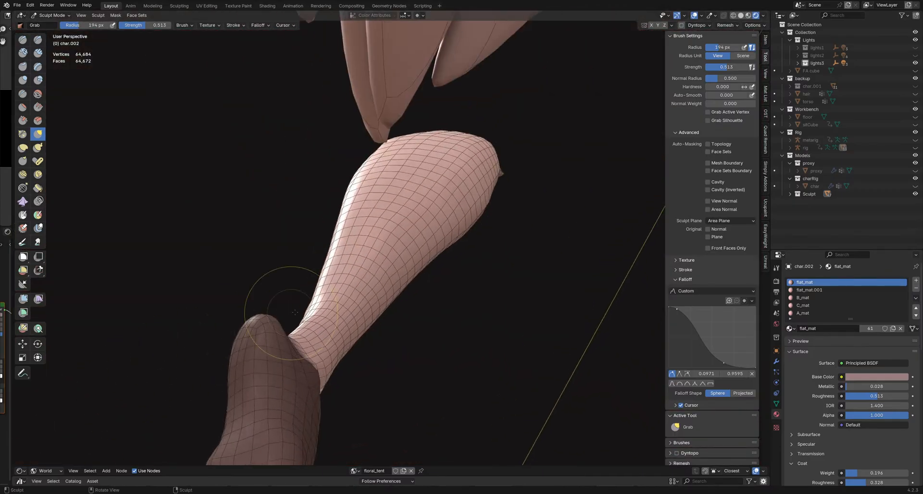
{"action": "middle_click_drag", "start_coordinate": [382, 254], "coordinate": [298, 295]}
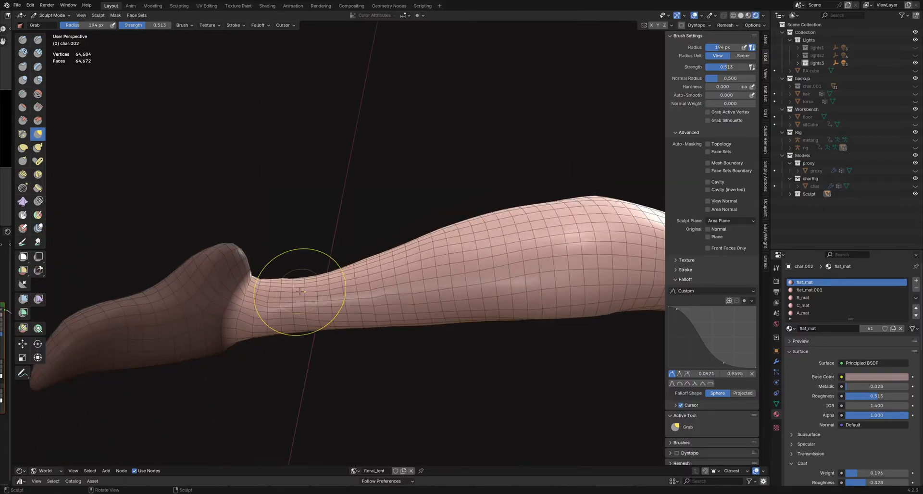
{"action": "mouse_move", "coordinate": [355, 295]}
{"action": "middle_mouse_down"}
{"action": "mouse_move", "coordinate": [248, 305]}
{"action": "mouse_move", "coordinate": [258, 312]}
{"action": "mouse_move", "coordinate": [241, 357]}
{"action": "middle_mouse_up"}
Step: Move the ankle surface closer to the foot boundary from the underside, using Grab radii of 169 and 171 px
{"action": "key", "text": "f"}
{"action": "left_click", "coordinate": [297, 300]}
{"action": "key", "text": "f"}
{"action": "left_click", "coordinate": [260, 308]}
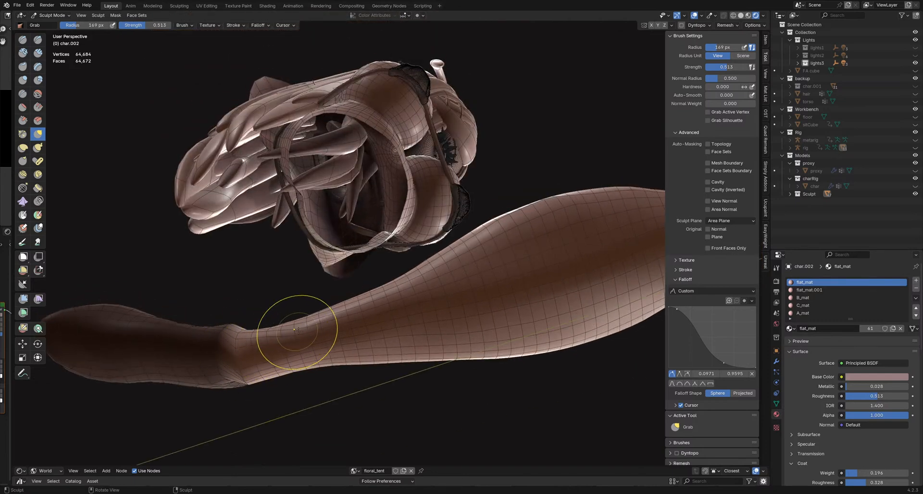
{"action": "middle_click_drag", "start_coordinate": [304, 329], "coordinate": [336, 333]}
{"action": "middle_click_drag", "start_coordinate": [247, 330], "coordinate": [234, 367]}
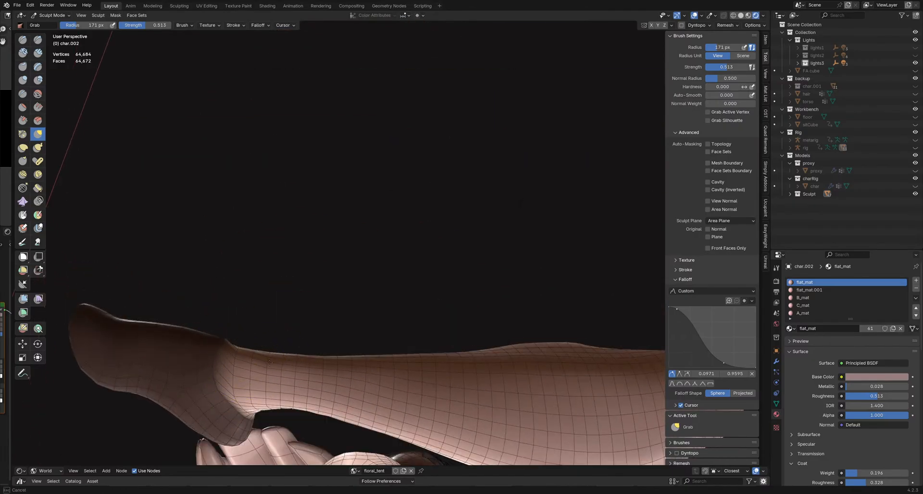
{"action": "left_click_drag", "start_coordinate": [284, 364], "coordinate": [261, 375]}
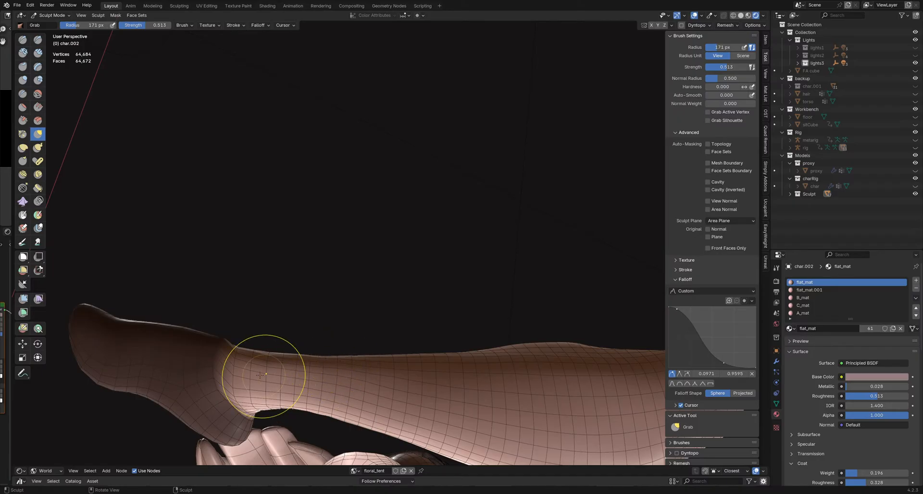
Step: Reduce the Grab radius to 99 px and refine the seam between the ankle and the masked foot
{"action": "mouse_move", "coordinate": [239, 380]}
{"action": "middle_mouse_down"}
{"action": "mouse_move", "coordinate": [242, 409]}
{"action": "mouse_move", "coordinate": [269, 399]}
{"action": "middle_mouse_up"}
{"action": "key", "text": "f"}
{"action": "left_click", "coordinate": [232, 386]}
{"action": "key", "text": "f"}
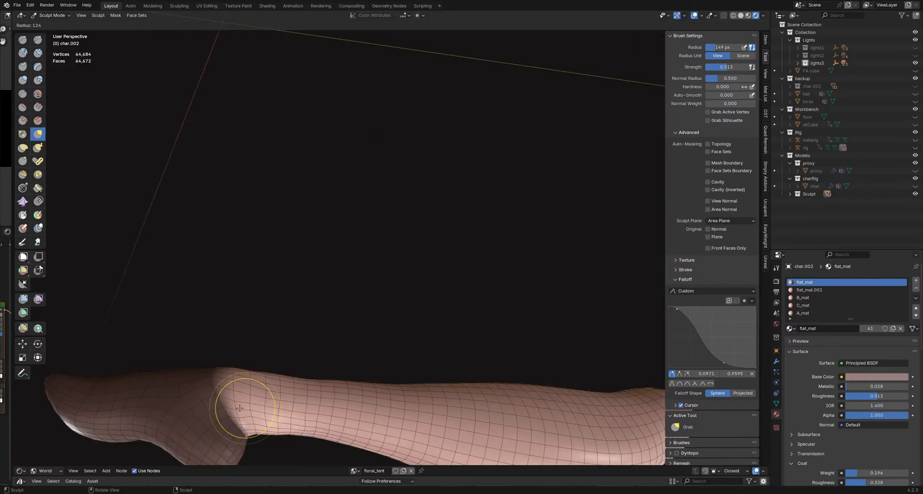
{"action": "left_click", "coordinate": [237, 403]}
{"action": "key", "text": "f"}
{"action": "left_click", "coordinate": [235, 407]}
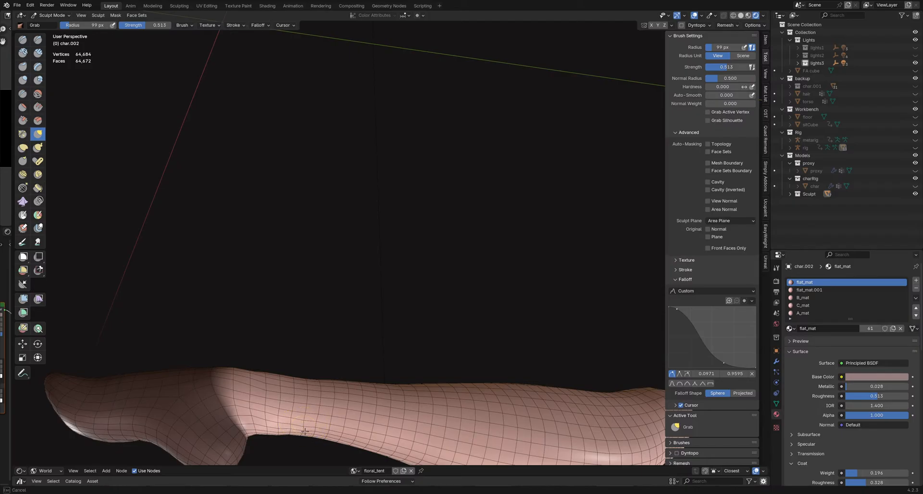
{"action": "mouse_move", "coordinate": [304, 425]}
{"action": "middle_mouse_down"}
{"action": "mouse_move", "coordinate": [258, 381]}
{"action": "mouse_move", "coordinate": [262, 389]}
{"action": "middle_mouse_up"}
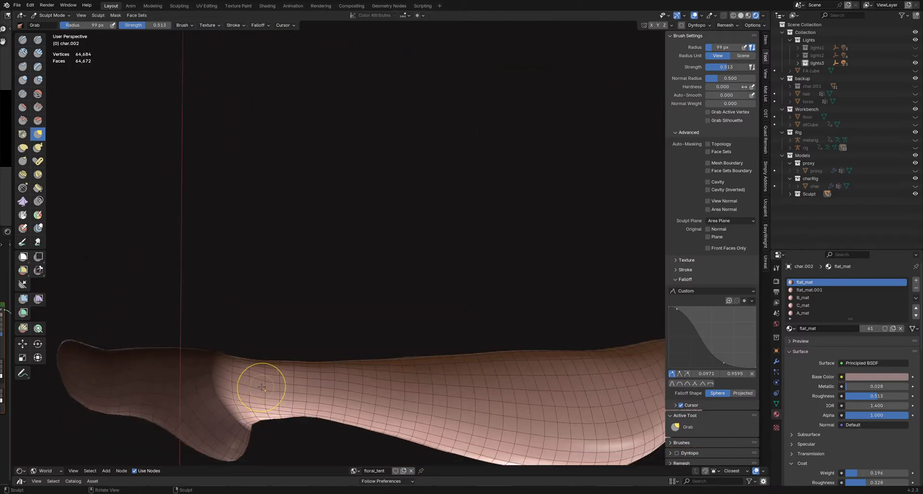
Step: Switch to the Slide Relax brush with a 146 px radius and relax the mesh around the ankle and lower shin
{"action": "key", "text": "r"}
{"action": "key", "text": "f"}
{"action": "left_click", "coordinate": [283, 387]}
{"action": "mouse_move", "coordinate": [267, 384]}
{"action": "left_mouse_down"}
{"action": "mouse_move", "coordinate": [248, 399]}
{"action": "mouse_move", "coordinate": [330, 391]}
{"action": "left_mouse_up"}
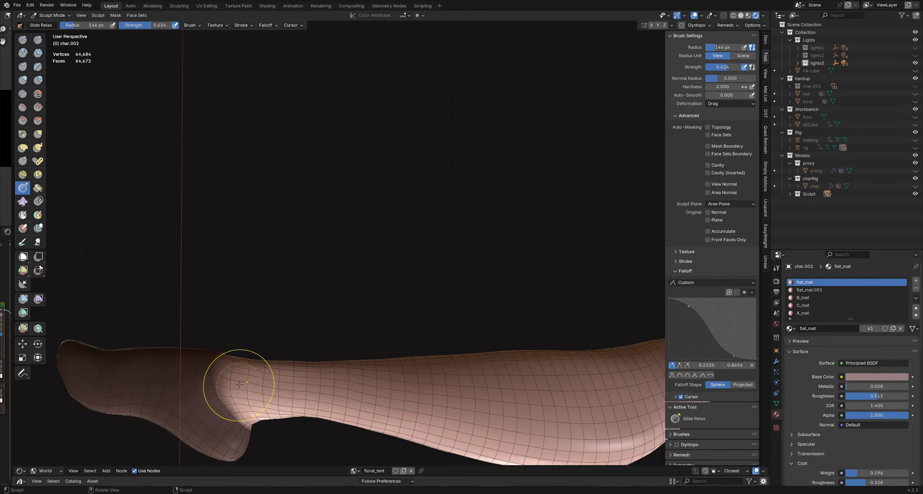
{"action": "mouse_move", "coordinate": [264, 392]}
{"action": "middle_mouse_down"}
{"action": "mouse_move", "coordinate": [233, 375]}
{"action": "mouse_move", "coordinate": [232, 402]}
{"action": "middle_mouse_up"}
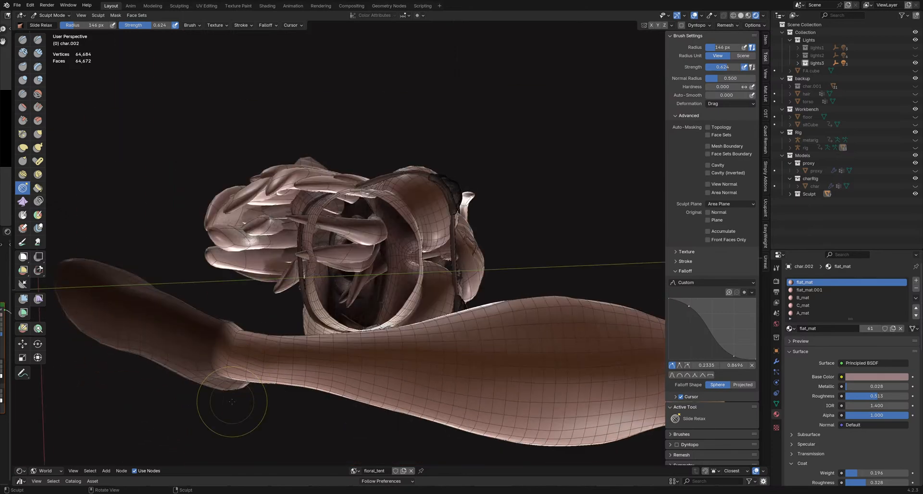
Step: Even out the mesh just above the masked foot from several sides with the 146 px Slide Relax brush
{"action": "middle_click_drag", "start_coordinate": [232, 350], "coordinate": [247, 321]}
{"action": "middle_click_drag", "start_coordinate": [256, 290], "coordinate": [260, 293]}
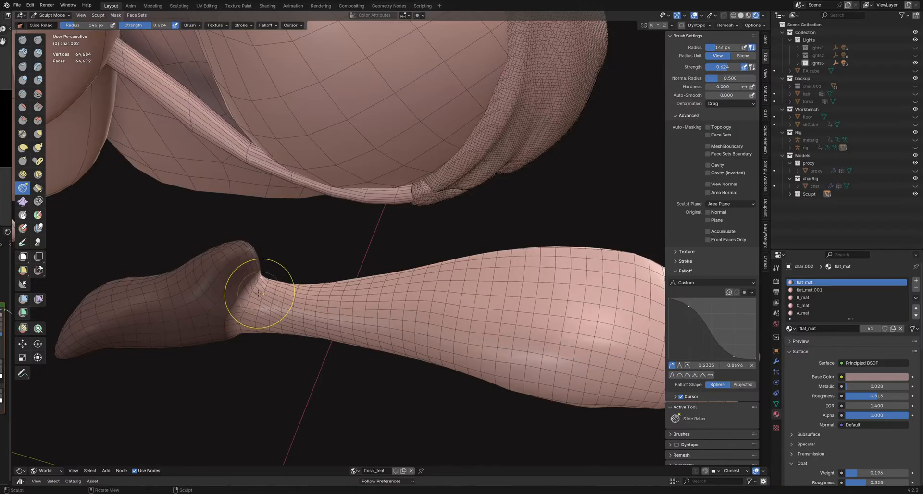
{"action": "mouse_move", "coordinate": [255, 298]}
{"action": "left_mouse_down"}
{"action": "mouse_move", "coordinate": [250, 303]}
{"action": "mouse_move", "coordinate": [259, 302]}
{"action": "left_mouse_up"}
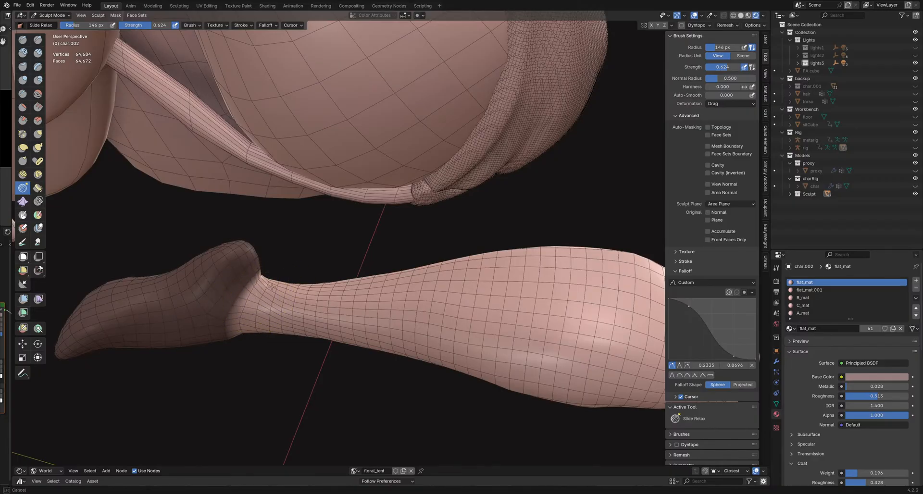
{"action": "middle_click_drag", "start_coordinate": [272, 287], "coordinate": [270, 311]}
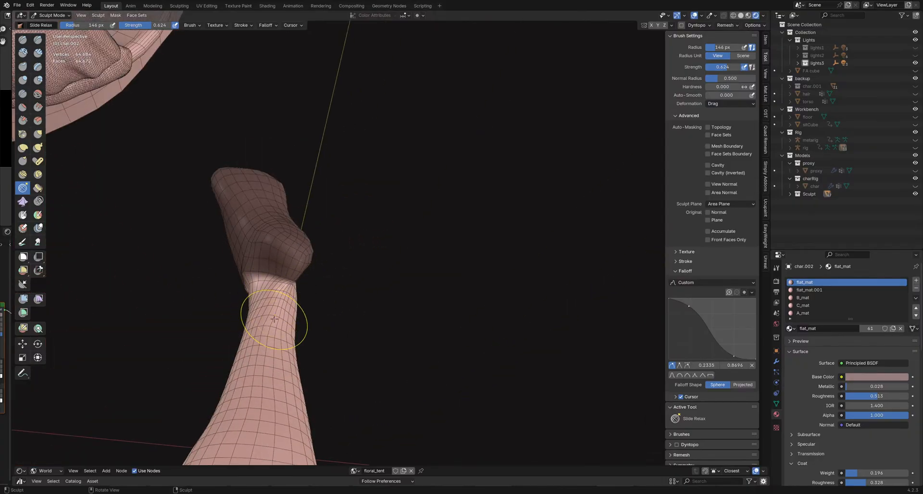
{"action": "left_click_drag", "start_coordinate": [274, 318], "coordinate": [274, 326]}
{"action": "middle_click_drag", "start_coordinate": [252, 355], "coordinate": [270, 288]}
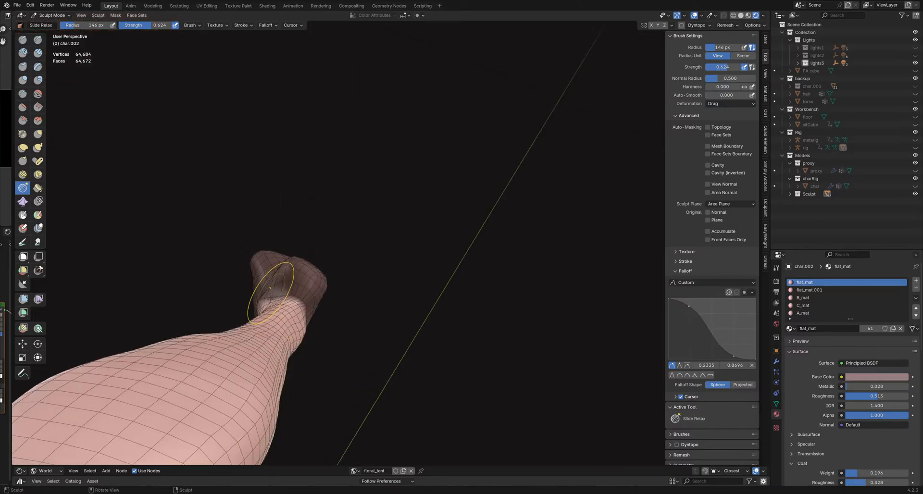
{"action": "middle_click_drag", "start_coordinate": [256, 340], "coordinate": [249, 326]}
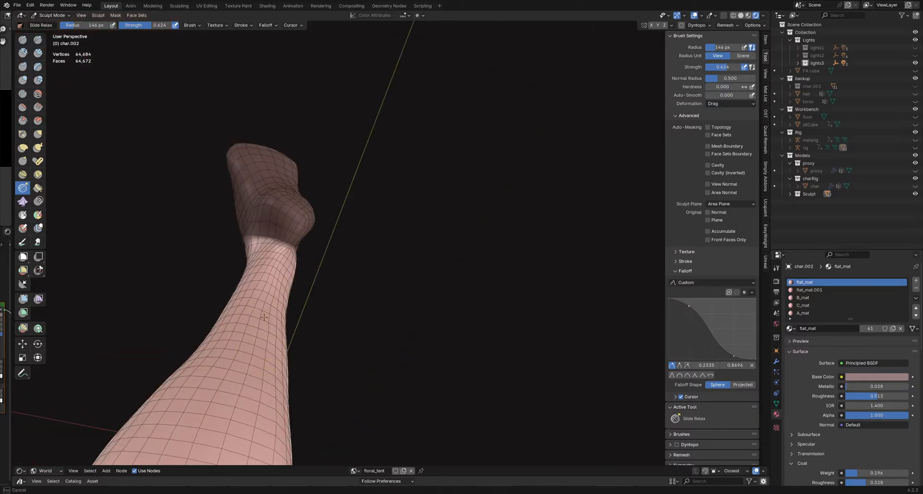
{"action": "middle_click_drag", "start_coordinate": [270, 293], "coordinate": [284, 288]}
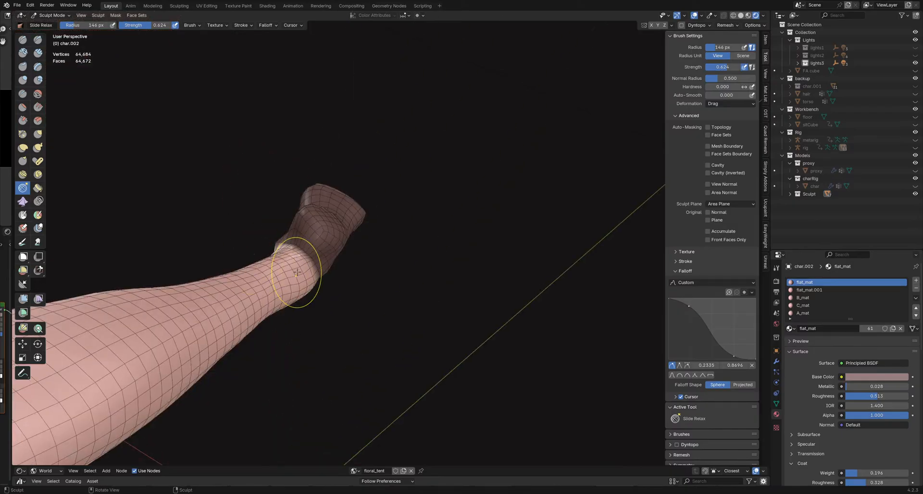
Step: Enlarge the Slide Relax brush to 208 px, reduce it to 179 px, and relax the lower shin around to its underside
{"action": "key", "text": "f"}
{"action": "left_click_drag", "start_coordinate": [302, 264], "coordinate": [305, 266]}
{"action": "left_click", "coordinate": [315, 265]}
{"action": "mouse_move", "coordinate": [303, 277]}
{"action": "middle_mouse_down"}
{"action": "mouse_move", "coordinate": [282, 270]}
{"action": "mouse_move", "coordinate": [286, 277]}
{"action": "mouse_move", "coordinate": [302, 262]}
{"action": "mouse_move", "coordinate": [251, 268]}
{"action": "mouse_move", "coordinate": [328, 275]}
{"action": "mouse_move", "coordinate": [319, 288]}
{"action": "mouse_move", "coordinate": [272, 276]}
{"action": "middle_mouse_up"}
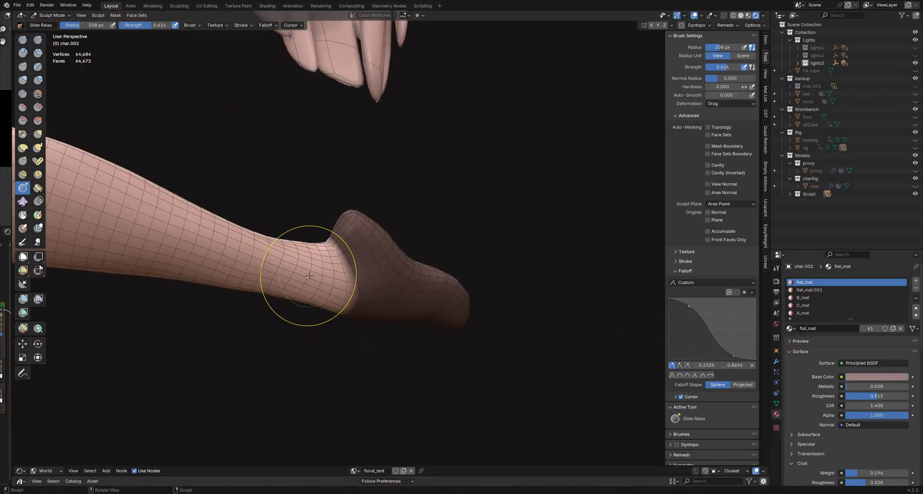
{"action": "key", "text": "f"}
{"action": "mouse_move", "coordinate": [284, 274]}
{"action": "middle_mouse_down"}
{"action": "mouse_move", "coordinate": [338, 277]}
{"action": "mouse_move", "coordinate": [325, 282]}
{"action": "mouse_move", "coordinate": [354, 305]}
{"action": "middle_mouse_up"}
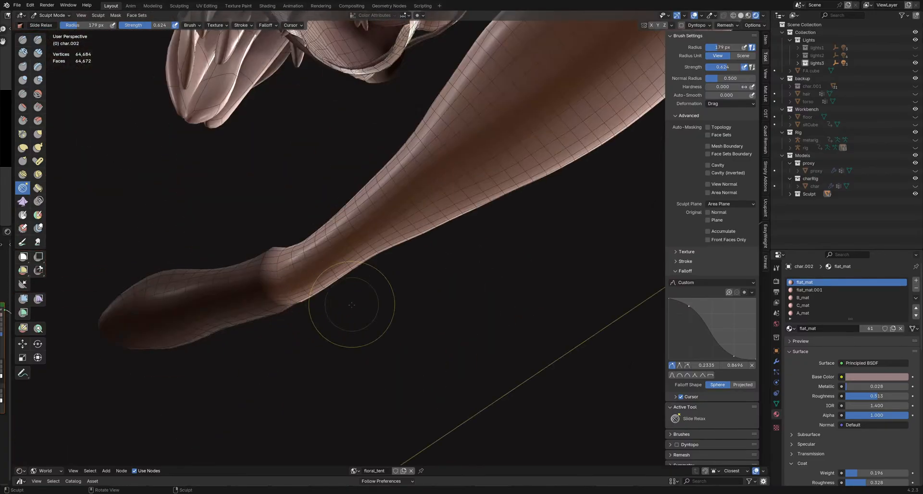
{"action": "middle_click_drag", "start_coordinate": [302, 280], "coordinate": [289, 297]}
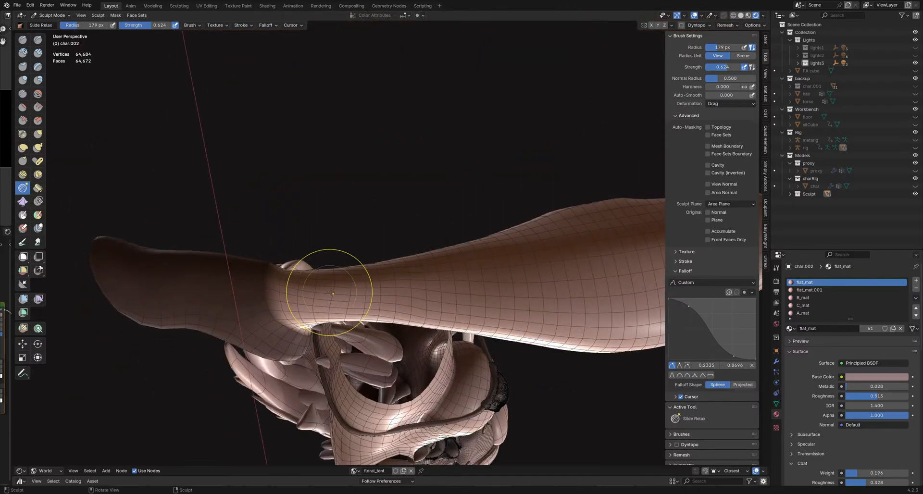
{"action": "mouse_move", "coordinate": [362, 304]}
{"action": "middle_mouse_down"}
{"action": "mouse_move", "coordinate": [317, 314]}
{"action": "mouse_move", "coordinate": [288, 294]}
{"action": "middle_mouse_up"}
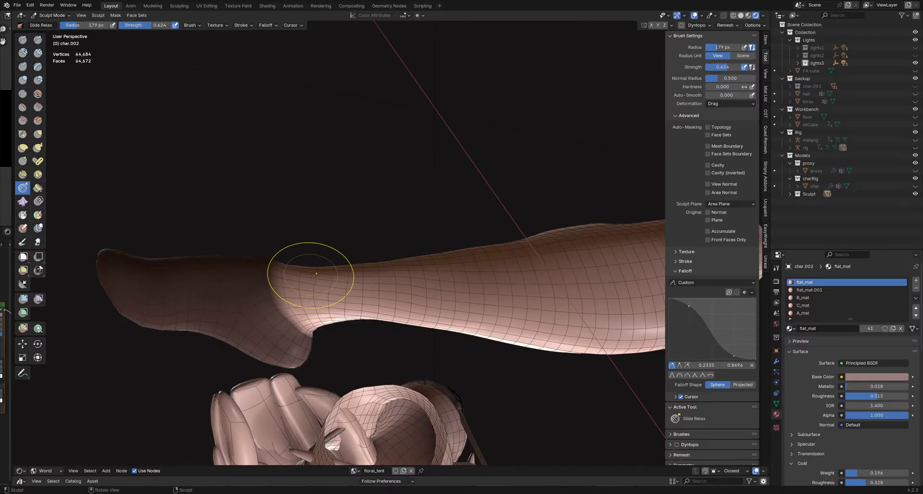
Step: Relax the ankle and lower shin from below, the side and behind with Slide Relax radii of 131 and 149 px
{"action": "key", "text": "f"}
{"action": "left_click", "coordinate": [335, 275]}
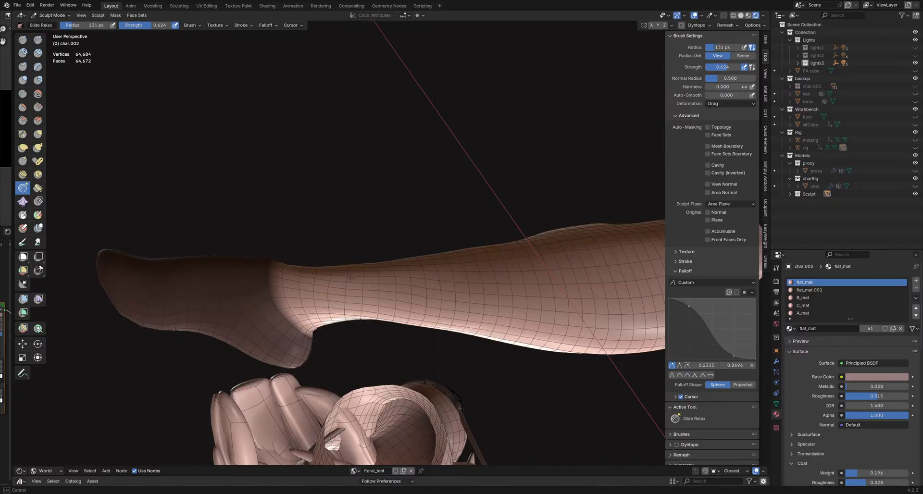
{"action": "middle_click_drag", "start_coordinate": [362, 278], "coordinate": [367, 280]}
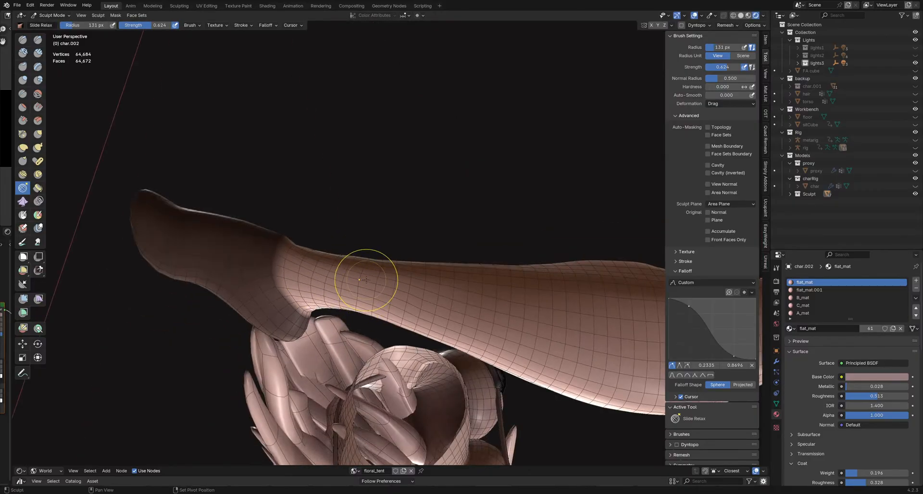
{"action": "middle_click_drag", "start_coordinate": [385, 300], "coordinate": [381, 292]}
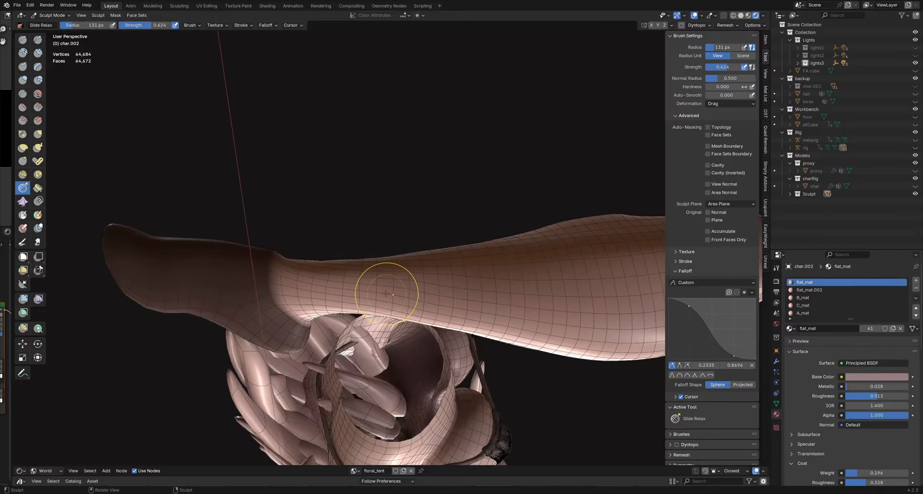
{"action": "mouse_move", "coordinate": [332, 254]}
{"action": "middle_mouse_down"}
{"action": "mouse_move", "coordinate": [363, 289]}
{"action": "mouse_move", "coordinate": [309, 284]}
{"action": "mouse_move", "coordinate": [319, 305]}
{"action": "mouse_move", "coordinate": [333, 248]}
{"action": "mouse_move", "coordinate": [319, 242]}
{"action": "mouse_move", "coordinate": [292, 260]}
{"action": "middle_mouse_up"}
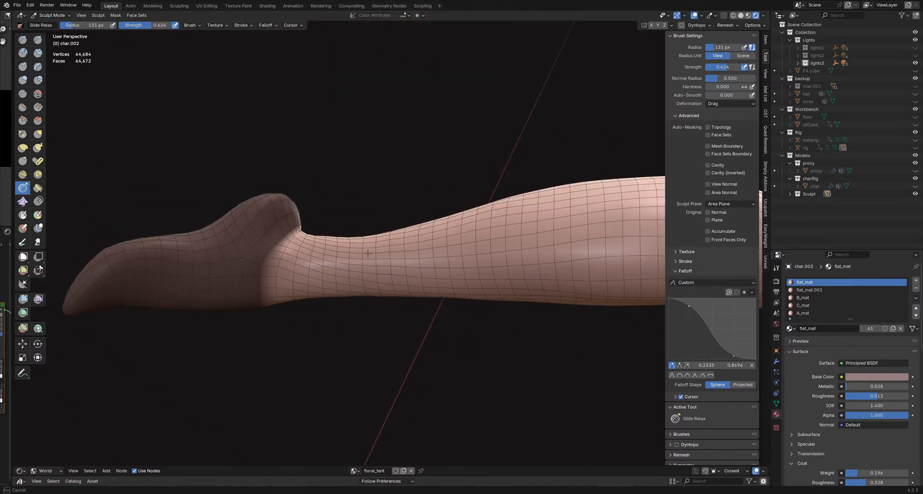
{"action": "middle_click_drag", "start_coordinate": [368, 253], "coordinate": [291, 255]}
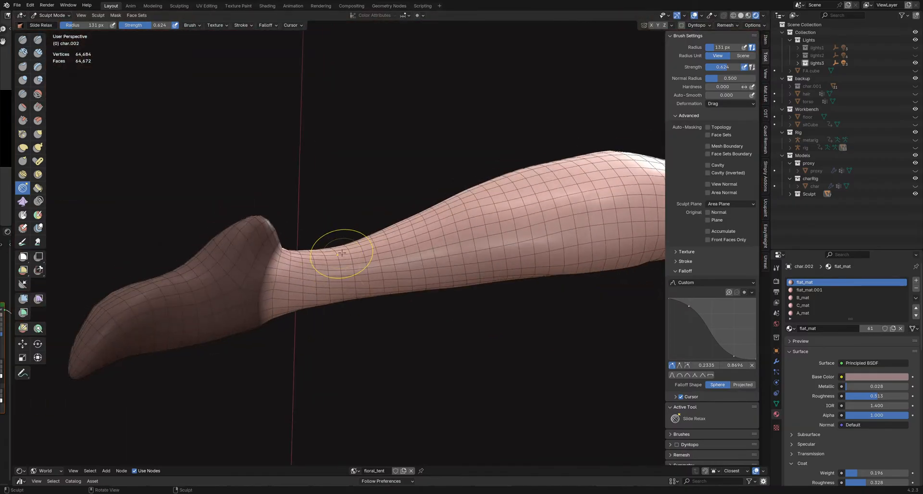
{"action": "mouse_move", "coordinate": [340, 252]}
{"action": "middle_mouse_down"}
{"action": "mouse_move", "coordinate": [342, 262]}
{"action": "mouse_move", "coordinate": [306, 290]}
{"action": "mouse_move", "coordinate": [277, 279]}
{"action": "mouse_move", "coordinate": [284, 296]}
{"action": "mouse_move", "coordinate": [267, 308]}
{"action": "mouse_move", "coordinate": [324, 276]}
{"action": "mouse_move", "coordinate": [269, 332]}
{"action": "mouse_move", "coordinate": [261, 319]}
{"action": "mouse_move", "coordinate": [259, 332]}
{"action": "mouse_move", "coordinate": [326, 358]}
{"action": "mouse_move", "coordinate": [371, 298]}
{"action": "mouse_move", "coordinate": [350, 317]}
{"action": "middle_mouse_up"}
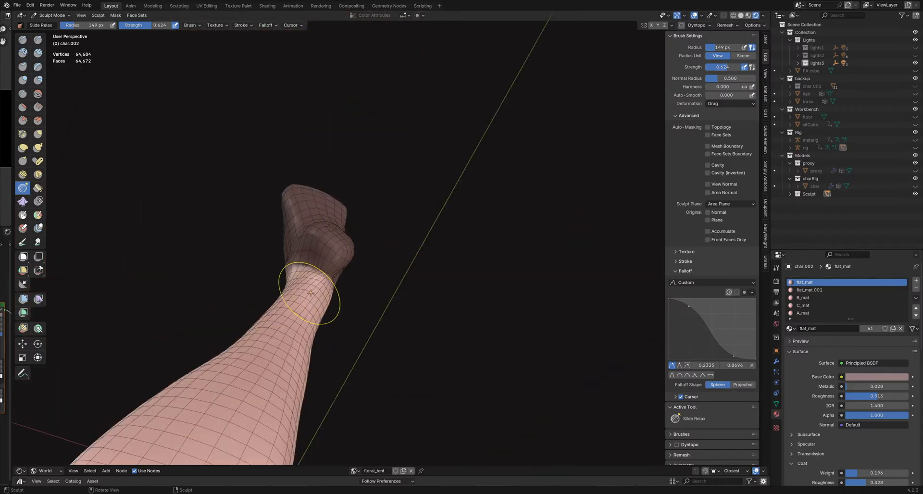
{"action": "middle_click_drag", "start_coordinate": [310, 293], "coordinate": [307, 287]}
Step: Save the file and work on the back of the ankle with a 137 px Inflate/Deflate brush
{"action": "key", "text": "g"}
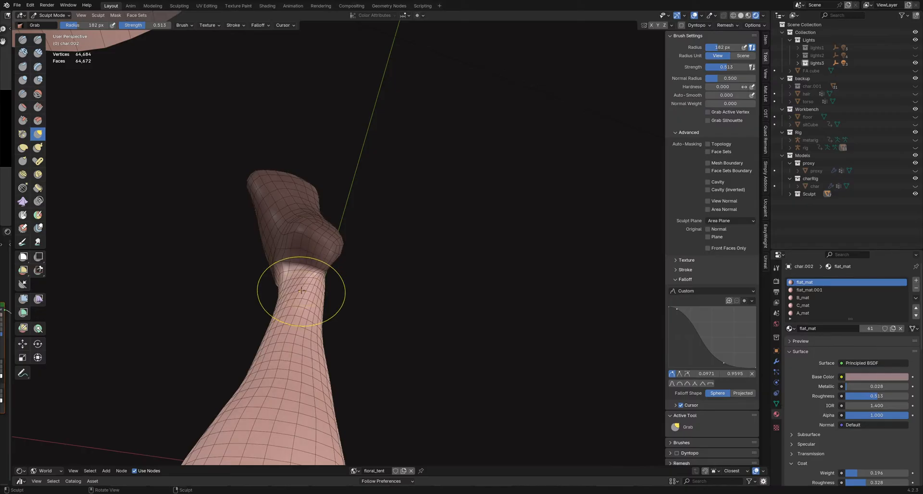
{"action": "key", "text": "shift+x"}
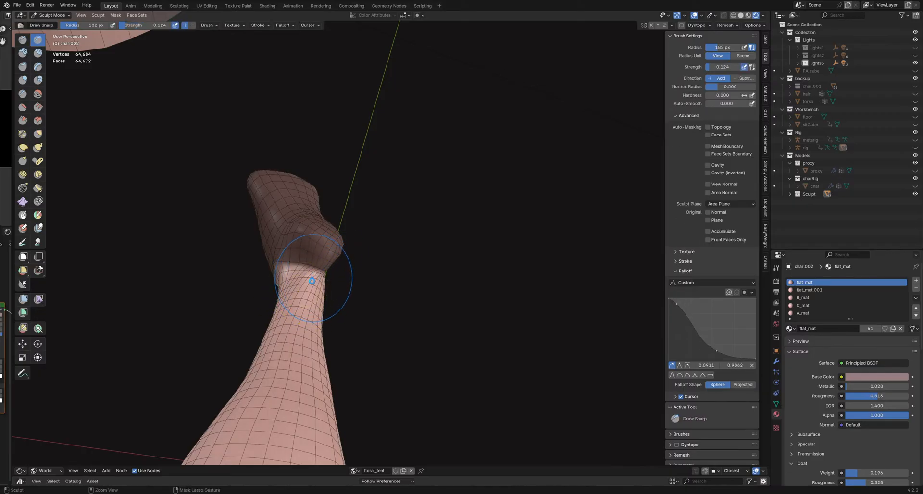
{"action": "key", "text": "ctrl+s"}
{"action": "key", "text": "i"}
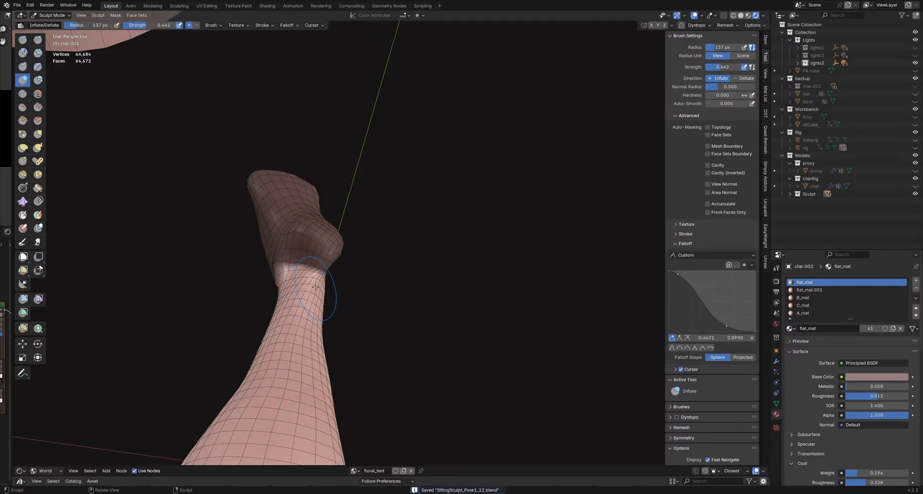
{"action": "mouse_move", "coordinate": [315, 287]}
{"action": "middle_mouse_down"}
{"action": "mouse_move", "coordinate": [321, 278]}
{"action": "mouse_move", "coordinate": [305, 280]}
{"action": "middle_mouse_up"}
Step: Smooth the mesh flow behind the ankle with Slide Relax at 113 px, and continue up the shin at 153 px
{"action": "key", "text": "shift+r"}
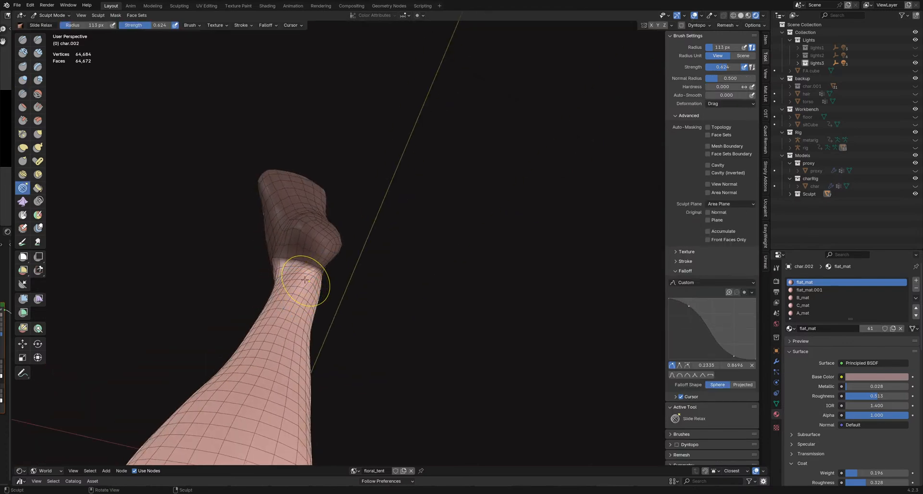
{"action": "left_click_drag", "start_coordinate": [295, 287], "coordinate": [282, 298]}
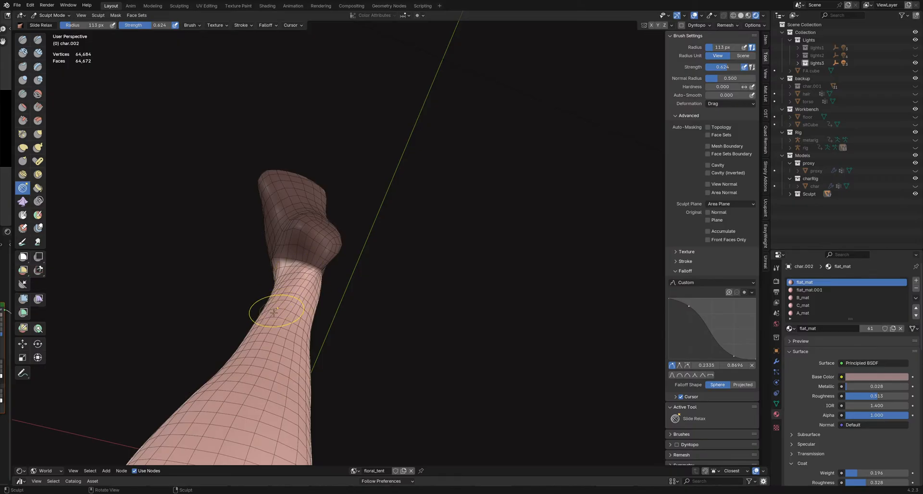
{"action": "key", "text": "f"}
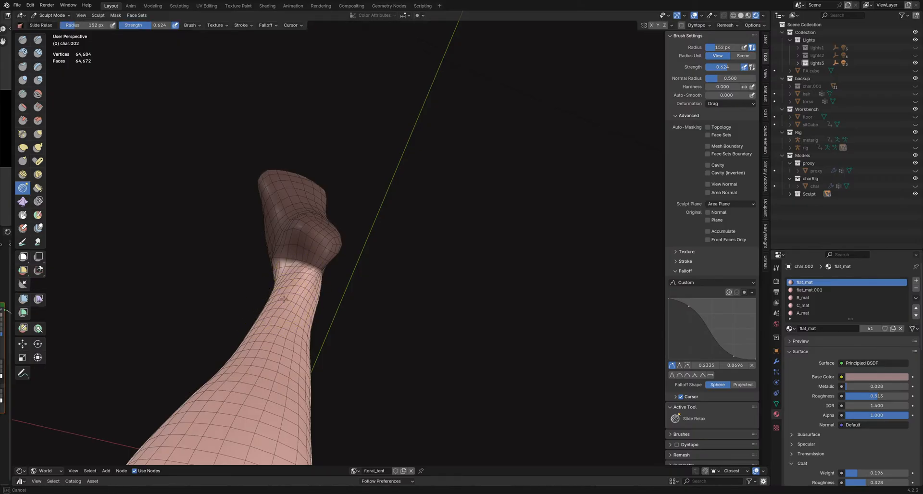
{"action": "left_click", "coordinate": [294, 286]}
{"action": "mouse_move", "coordinate": [268, 309]}
{"action": "left_mouse_down"}
{"action": "mouse_move", "coordinate": [261, 333]}
{"action": "mouse_move", "coordinate": [277, 312]}
{"action": "left_mouse_up"}
{"action": "mouse_move", "coordinate": [300, 275]}
{"action": "middle_mouse_down"}
{"action": "mouse_move", "coordinate": [291, 269]}
{"action": "mouse_move", "coordinate": [318, 304]}
{"action": "mouse_move", "coordinate": [354, 305]}
{"action": "mouse_move", "coordinate": [350, 320]}
{"action": "mouse_move", "coordinate": [366, 344]}
{"action": "mouse_move", "coordinate": [412, 355]}
{"action": "mouse_move", "coordinate": [432, 340]}
{"action": "mouse_move", "coordinate": [413, 329]}
{"action": "middle_mouse_up"}
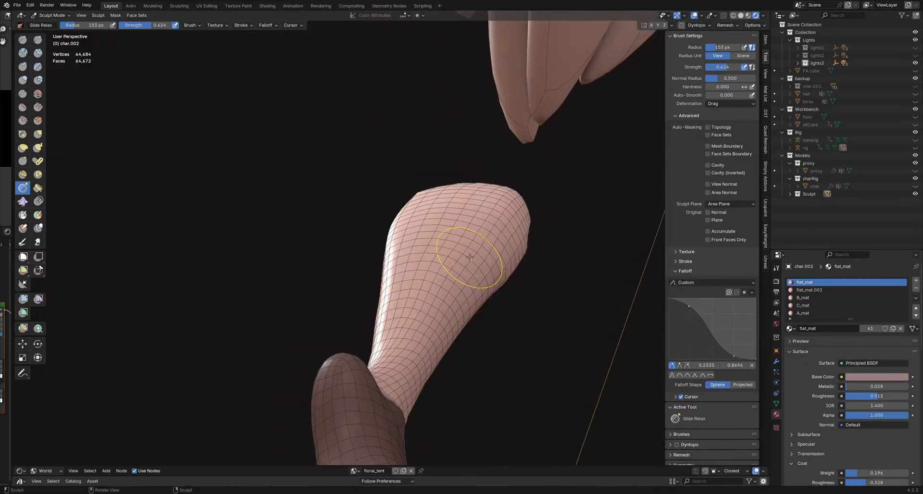
{"action": "middle_click_drag", "start_coordinate": [470, 257], "coordinate": [429, 272]}
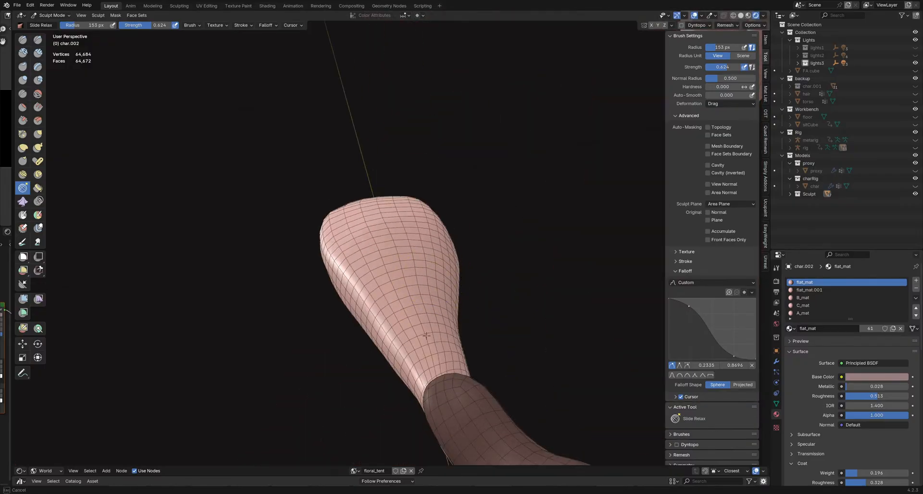
{"action": "mouse_move", "coordinate": [426, 336]}
{"action": "middle_mouse_down"}
{"action": "mouse_move", "coordinate": [443, 345]}
{"action": "mouse_move", "coordinate": [431, 352]}
{"action": "mouse_move", "coordinate": [413, 323]}
{"action": "mouse_move", "coordinate": [421, 334]}
{"action": "mouse_move", "coordinate": [451, 333]}
{"action": "mouse_move", "coordinate": [423, 361]}
{"action": "mouse_move", "coordinate": [391, 298]}
{"action": "middle_mouse_up"}
Step: Fill out the ankle next to the masked foot with a 131 px Inflate/Deflate brush
{"action": "key", "text": "f"}
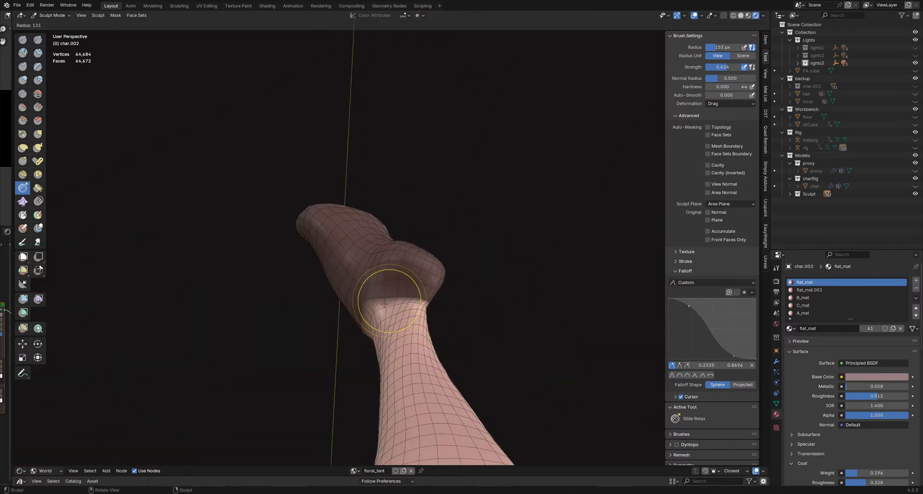
{"action": "left_click", "coordinate": [385, 304]}
{"action": "key", "text": "i"}
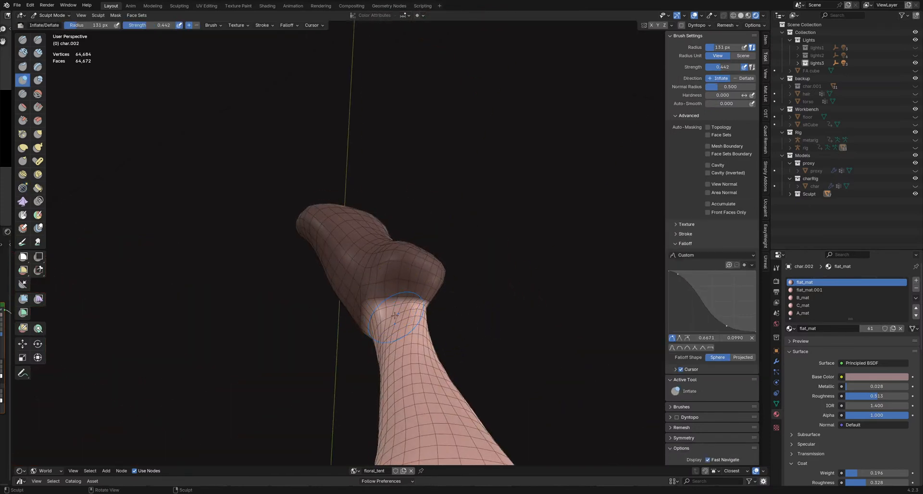
{"action": "middle_click_drag", "start_coordinate": [395, 316], "coordinate": [402, 329]}
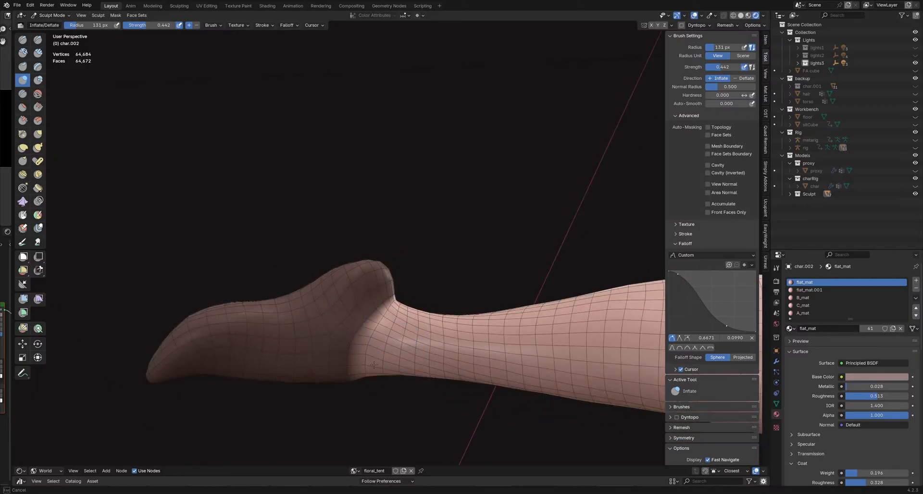
{"action": "mouse_move", "coordinate": [373, 364]}
{"action": "middle_mouse_down"}
{"action": "mouse_move", "coordinate": [459, 375]}
{"action": "mouse_move", "coordinate": [445, 350]}
{"action": "mouse_move", "coordinate": [411, 342]}
{"action": "middle_mouse_up"}
Step: Enlarge the Inflate/Deflate brush to 192 px and add volume along the shin and calf
{"action": "key", "text": "f"}
{"action": "left_click", "coordinate": [423, 339]}
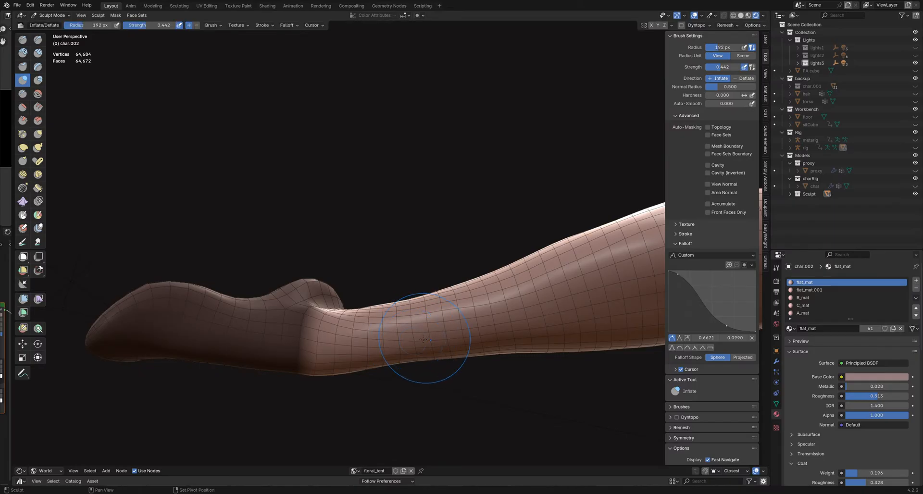
{"action": "mouse_move", "coordinate": [471, 329]}
{"action": "middle_mouse_down"}
{"action": "mouse_move", "coordinate": [380, 355]}
{"action": "mouse_move", "coordinate": [370, 350]}
{"action": "mouse_move", "coordinate": [443, 391]}
{"action": "mouse_move", "coordinate": [398, 412]}
{"action": "mouse_move", "coordinate": [418, 365]}
{"action": "middle_mouse_up"}
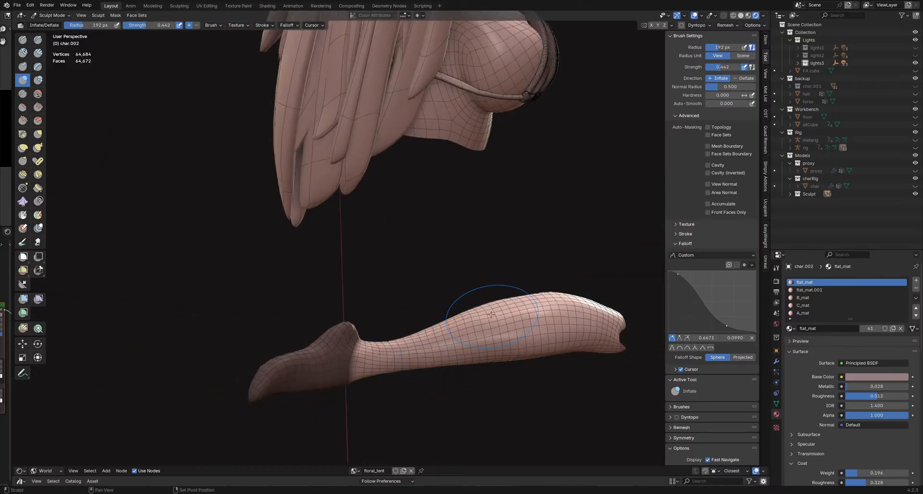
{"action": "left_click_drag", "start_coordinate": [484, 327], "coordinate": [462, 319]}
{"action": "mouse_move", "coordinate": [462, 320]}
{"action": "middle_mouse_down"}
{"action": "mouse_move", "coordinate": [505, 360]}
{"action": "mouse_move", "coordinate": [515, 347]}
{"action": "mouse_move", "coordinate": [480, 329]}
{"action": "mouse_move", "coordinate": [463, 371]}
{"action": "mouse_move", "coordinate": [366, 345]}
{"action": "middle_mouse_up"}
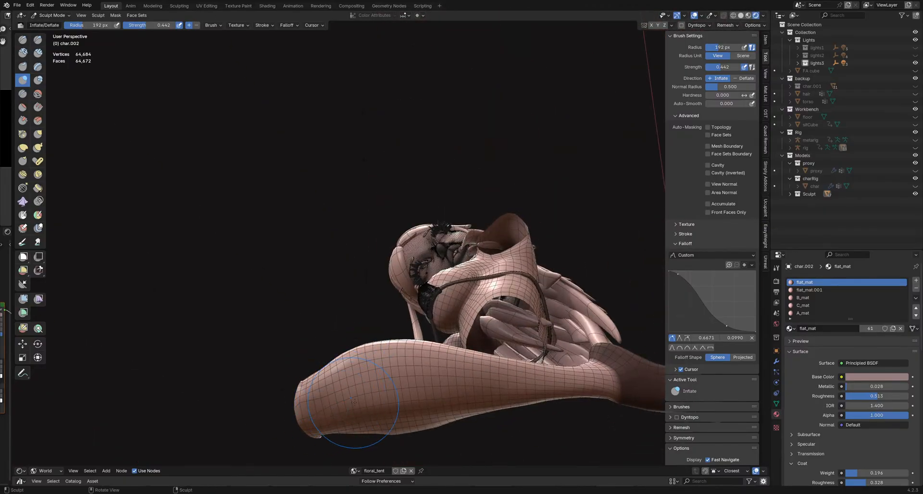
Step: Adjust the volume of the lower leg near the knee with a 146 px Inflate/Deflate brush and save the file
{"action": "middle_click_drag", "start_coordinate": [354, 428], "coordinate": [371, 390]}
{"action": "key", "text": "f"}
{"action": "left_click", "coordinate": [299, 382]}
{"action": "middle_click_drag", "start_coordinate": [299, 392], "coordinate": [428, 403]}
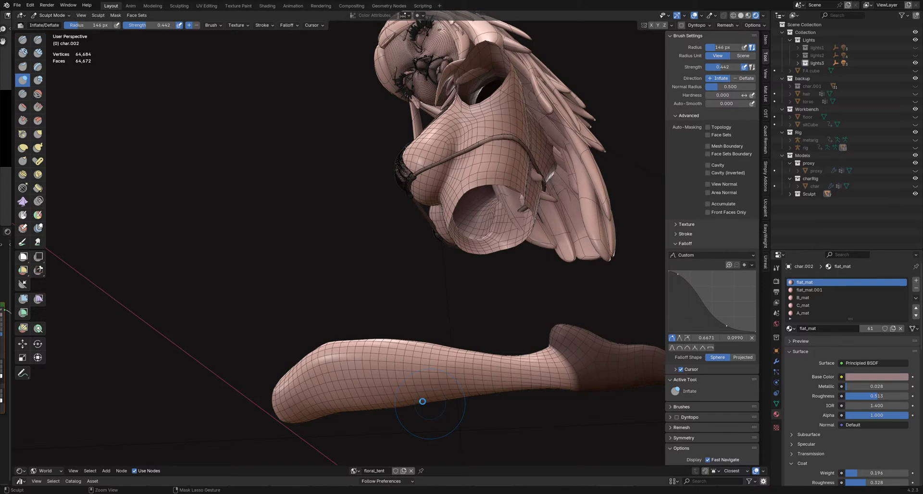
{"action": "key", "text": "ctrl+s"}
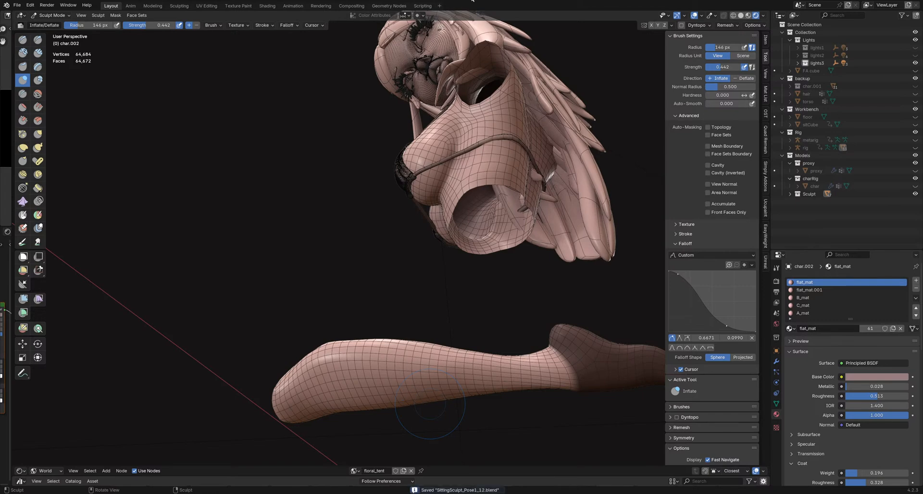
Step: Switch to the Grab brush, resize it, and adjust the outline of the calf
{"action": "middle_click_drag", "start_coordinate": [414, 351], "coordinate": [380, 341]}
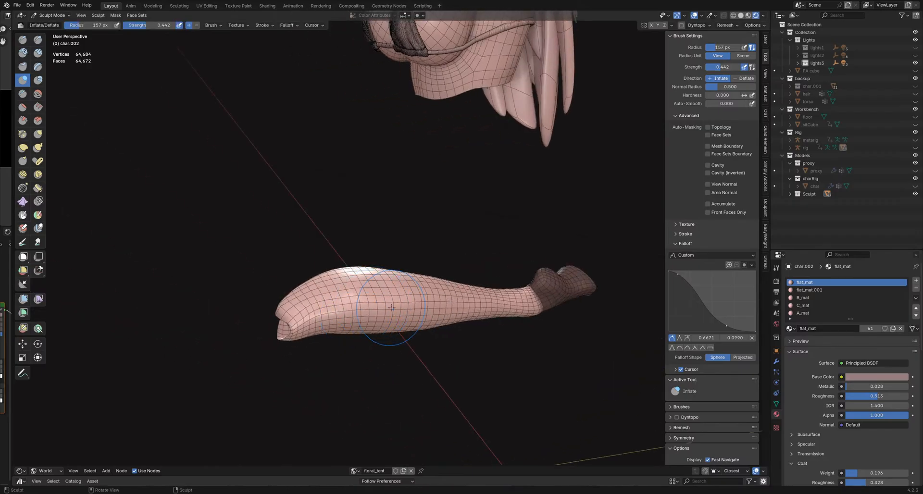
{"action": "scroll", "coordinate": [378, 331], "scroll_direction": "up", "scroll_amount": 1}
{"action": "key", "text": "g"}
{"action": "key", "text": "f"}
{"action": "left_click", "coordinate": [375, 300]}
{"action": "mouse_move", "coordinate": [375, 300]}
{"action": "middle_mouse_down"}
{"action": "mouse_move", "coordinate": [381, 295]}
{"action": "mouse_move", "coordinate": [370, 304]}
{"action": "mouse_move", "coordinate": [392, 319]}
{"action": "mouse_move", "coordinate": [371, 291]}
{"action": "mouse_move", "coordinate": [396, 290]}
{"action": "mouse_move", "coordinate": [450, 315]}
{"action": "mouse_move", "coordinate": [437, 303]}
{"action": "mouse_move", "coordinate": [473, 308]}
{"action": "middle_mouse_up"}
Step: Return to Object Mode with nothing selected, hide the viewport overlays, save the file, and check the full figure
{"action": "key", "text": "ctrl+Tab"}
{"action": "key", "text": "alt+a"}
{"action": "key", "text": "shift+alt+z"}
{"action": "key", "text": "ctrl+s"}
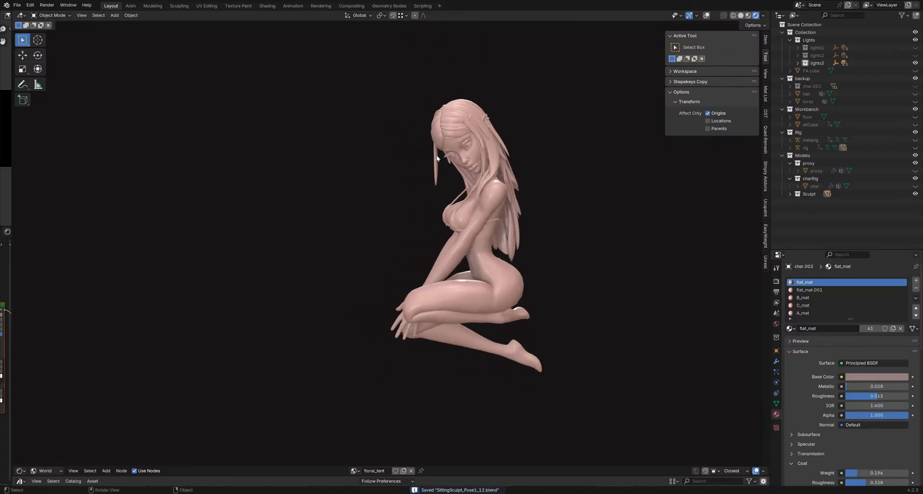
{"action": "mouse_move", "coordinate": [435, 210]}
{"action": "middle_mouse_down"}
{"action": "mouse_move", "coordinate": [454, 283]}
{"action": "mouse_move", "coordinate": [486, 296]}
{"action": "mouse_move", "coordinate": [408, 283]}
{"action": "mouse_move", "coordinate": [395, 247]}
{"action": "middle_mouse_up"}
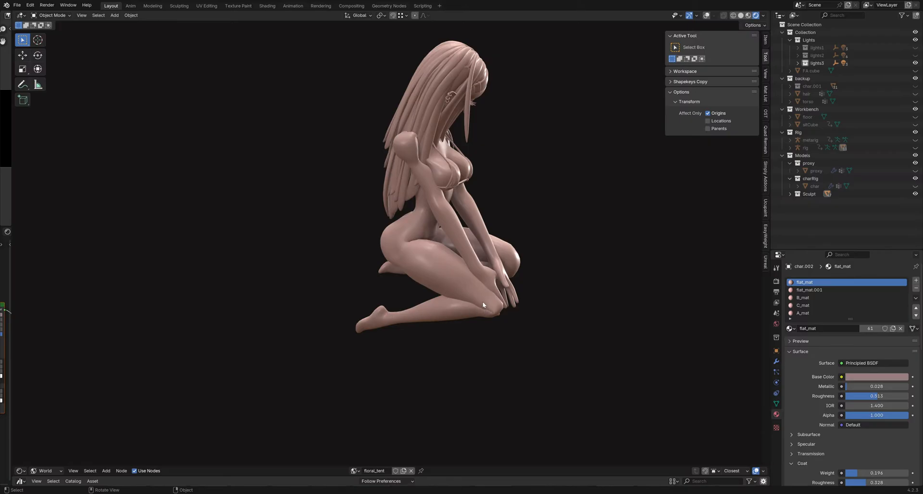
Step: Inspect the seated figure in Object Mode from the front and both sides
{"action": "mouse_move", "coordinate": [478, 294]}
{"action": "middle_mouse_down"}
{"action": "mouse_move", "coordinate": [474, 305]}
{"action": "mouse_move", "coordinate": [427, 299]}
{"action": "mouse_move", "coordinate": [489, 295]}
{"action": "mouse_move", "coordinate": [435, 278]}
{"action": "mouse_move", "coordinate": [464, 268]}
{"action": "mouse_move", "coordinate": [403, 266]}
{"action": "mouse_move", "coordinate": [513, 281]}
{"action": "mouse_move", "coordinate": [492, 270]}
{"action": "mouse_move", "coordinate": [519, 284]}
{"action": "mouse_move", "coordinate": [411, 264]}
{"action": "mouse_move", "coordinate": [434, 269]}
{"action": "mouse_move", "coordinate": [442, 291]}
{"action": "mouse_move", "coordinate": [446, 276]}
{"action": "mouse_move", "coordinate": [465, 293]}
{"action": "mouse_move", "coordinate": [404, 278]}
{"action": "mouse_move", "coordinate": [447, 283]}
{"action": "mouse_move", "coordinate": [457, 264]}
{"action": "mouse_move", "coordinate": [392, 243]}
{"action": "mouse_move", "coordinate": [411, 227]}
{"action": "mouse_move", "coordinate": [411, 255]}
{"action": "mouse_move", "coordinate": [396, 258]}
{"action": "middle_mouse_up"}
{"action": "scroll", "coordinate": [498, 281], "scroll_direction": "down", "scroll_amount": 3}
{"action": "scroll", "coordinate": [453, 275], "scroll_direction": "up", "scroll_amount": 2}
{"action": "scroll", "coordinate": [428, 252], "scroll_direction": "up", "scroll_amount": 2}
{"action": "mouse_move", "coordinate": [407, 257]}
{"action": "middle_mouse_down"}
{"action": "mouse_move", "coordinate": [440, 251]}
{"action": "mouse_move", "coordinate": [405, 224]}
{"action": "middle_mouse_up"}
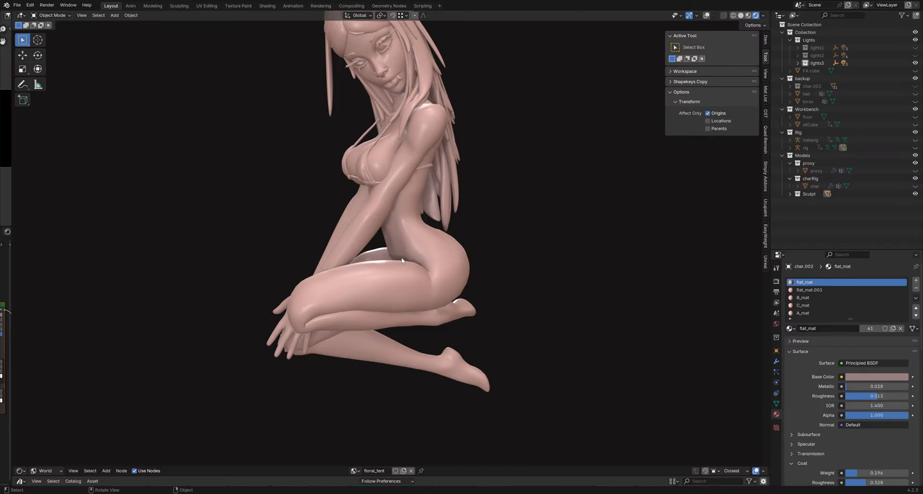
{"action": "mouse_move", "coordinate": [402, 260]}
{"action": "middle_mouse_down"}
{"action": "mouse_move", "coordinate": [465, 275]}
{"action": "mouse_move", "coordinate": [394, 269]}
{"action": "mouse_move", "coordinate": [529, 286]}
{"action": "mouse_move", "coordinate": [506, 278]}
{"action": "middle_mouse_up"}
Step: Compare the figure in Solid and Material Preview shading, return the viewport to Rendered shading, and save the file
{"action": "key", "text": "z"}
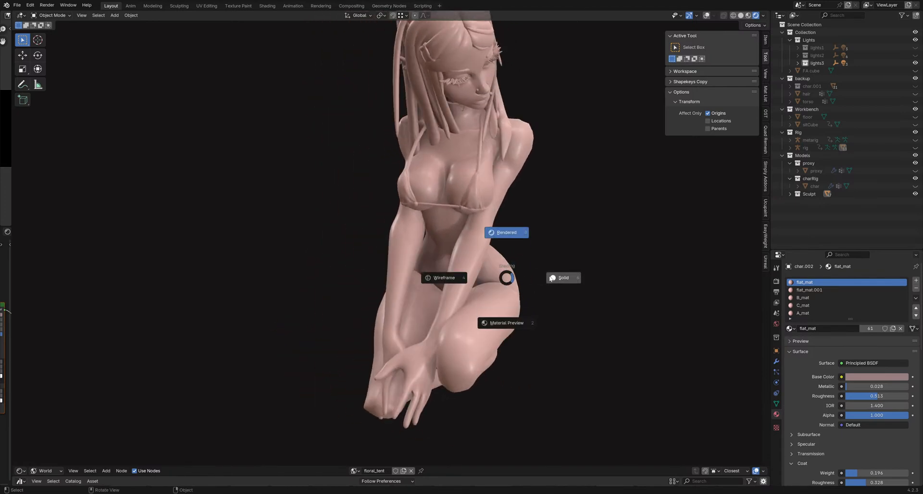
{"action": "left_click", "coordinate": [551, 278]}
{"action": "mouse_move", "coordinate": [445, 290]}
{"action": "middle_mouse_down"}
{"action": "mouse_move", "coordinate": [494, 280]}
{"action": "mouse_move", "coordinate": [438, 273]}
{"action": "middle_mouse_up"}
{"action": "key", "text": "z"}
{"action": "left_click", "coordinate": [477, 298]}
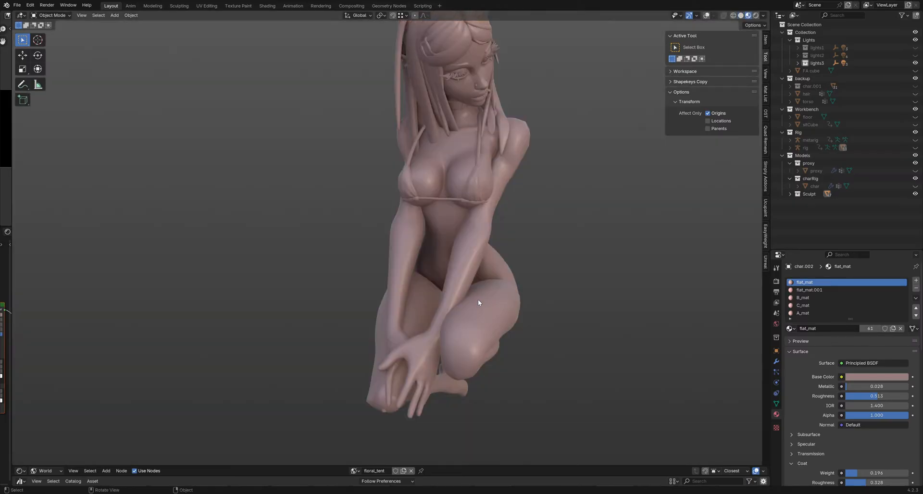
{"action": "middle_click_drag", "start_coordinate": [478, 300], "coordinate": [446, 289]}
{"action": "key", "text": "z"}
{"action": "left_click", "coordinate": [510, 260]}
{"action": "scroll", "coordinate": [525, 289], "scroll_direction": "down", "scroll_amount": 2}
{"action": "middle_click_drag", "start_coordinate": [525, 289], "coordinate": [492, 283], "text": "shift"}
{"action": "middle_click_drag", "start_coordinate": [472, 129], "coordinate": [467, 179], "text": "shift"}
{"action": "key", "text": "z"}
{"action": "left_click", "coordinate": [477, 173]}
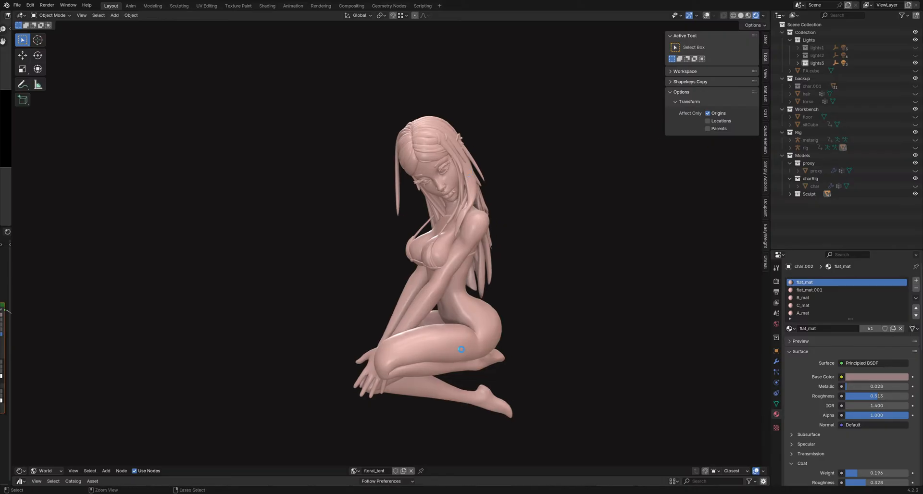
{"action": "key", "text": "ctrl+s"}
Step: Examine the pose from the back, sides and front, checking the silhouette of the hips, thighs and lower legs
{"action": "middle_click_drag", "start_coordinate": [460, 357], "coordinate": [372, 368]}
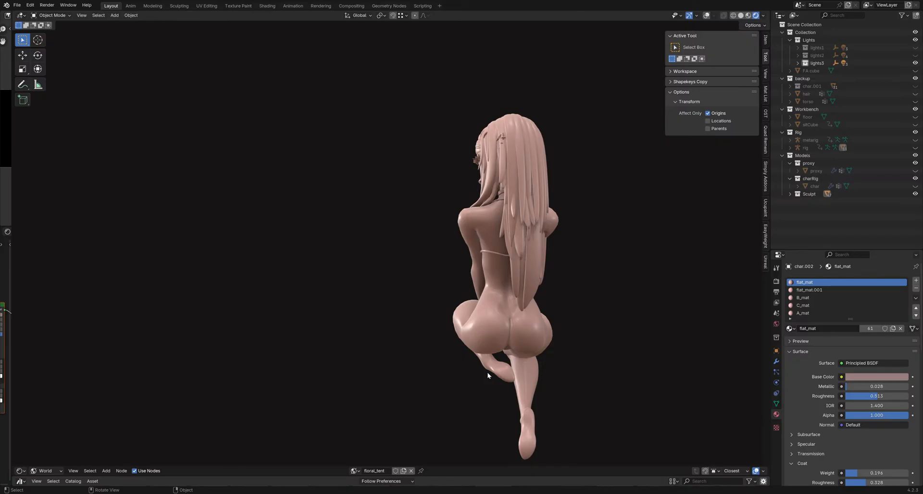
{"action": "middle_click_drag", "start_coordinate": [351, 303], "coordinate": [451, 344]}
{"action": "scroll", "coordinate": [445, 343], "scroll_direction": "up", "scroll_amount": 3}
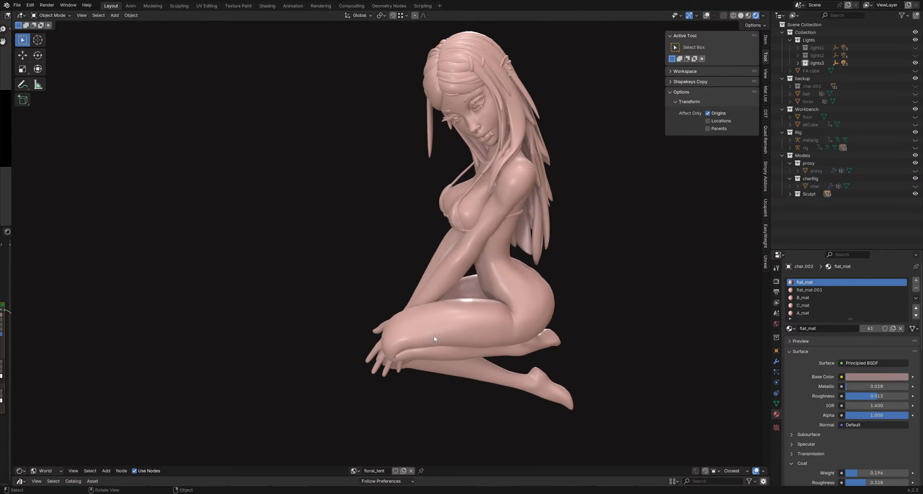
{"action": "mouse_move", "coordinate": [423, 338]}
{"action": "middle_mouse_down"}
{"action": "mouse_move", "coordinate": [501, 324]}
{"action": "mouse_move", "coordinate": [437, 336]}
{"action": "middle_mouse_up"}
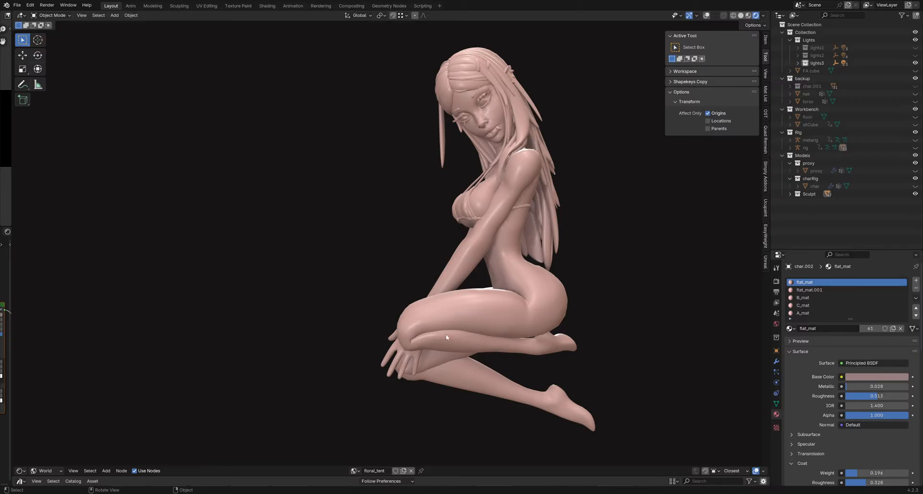
{"action": "middle_click_drag", "start_coordinate": [465, 329], "coordinate": [526, 329]}
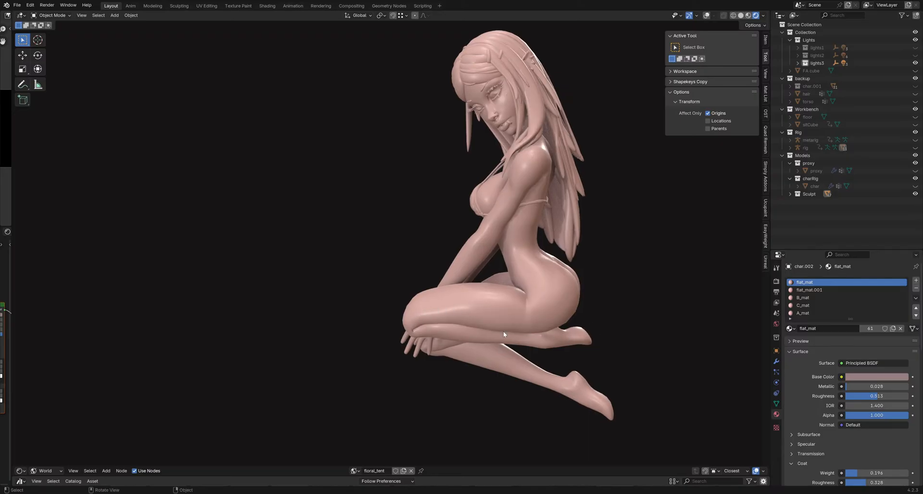
{"action": "middle_click_drag", "start_coordinate": [419, 325], "coordinate": [450, 332]}
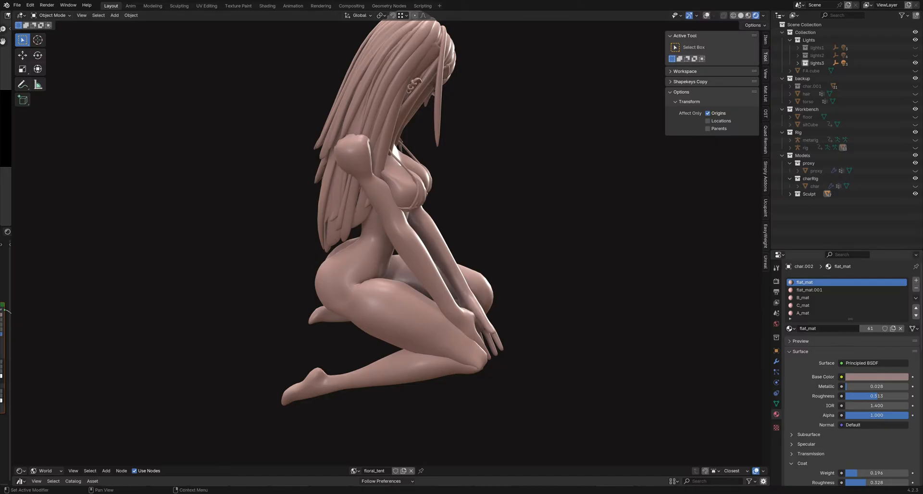
{"action": "middle_click_drag", "start_coordinate": [385, 193], "coordinate": [403, 142]}
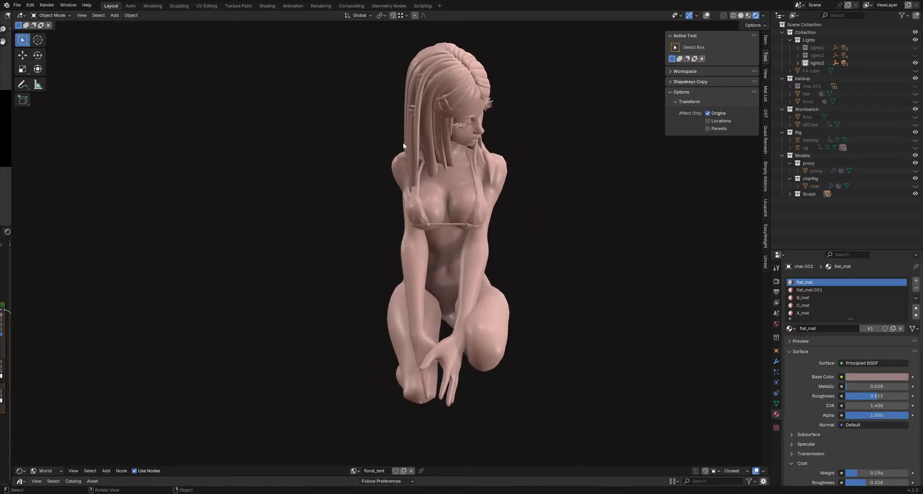
{"action": "middle_click_drag", "start_coordinate": [467, 242], "coordinate": [443, 261]}
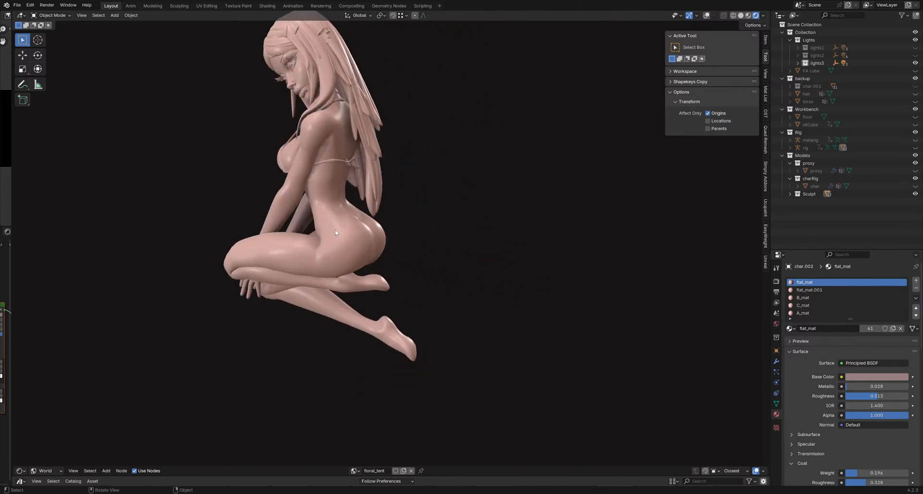
{"action": "middle_click_drag", "start_coordinate": [329, 119], "coordinate": [434, 241], "text": "shift"}
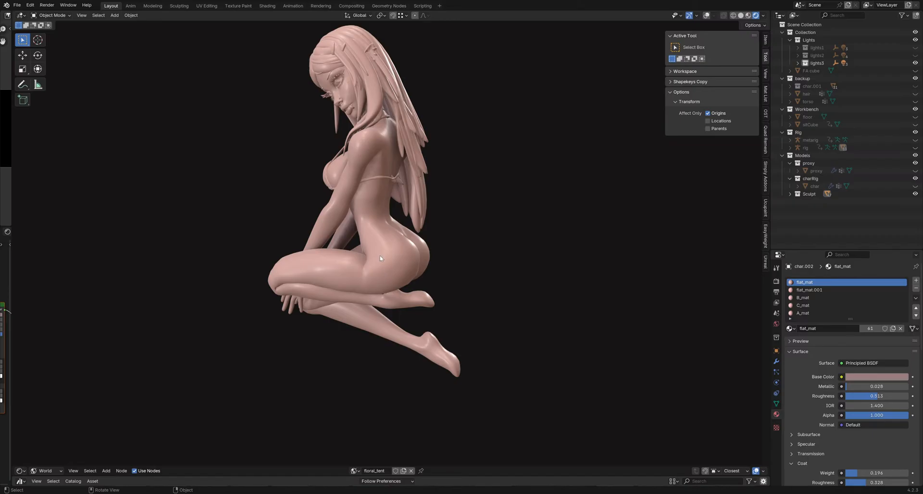
{"action": "scroll", "coordinate": [399, 290], "scroll_direction": "up", "scroll_amount": 4}
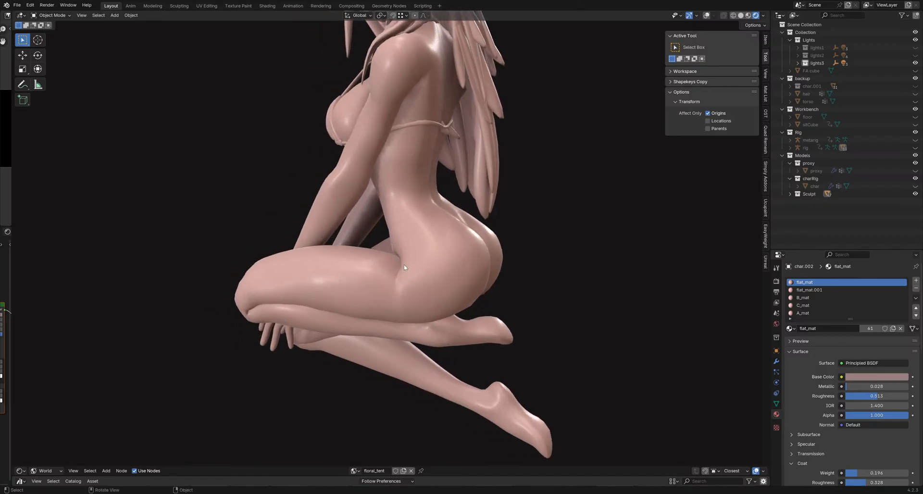
{"action": "mouse_move", "coordinate": [404, 267]}
{"action": "middle_mouse_down"}
{"action": "mouse_move", "coordinate": [434, 271]}
{"action": "mouse_move", "coordinate": [390, 276]}
{"action": "mouse_move", "coordinate": [429, 275]}
{"action": "middle_mouse_up"}
Step: Show the viewport overlays again and enter Sculpt Mode on the character's body
{"action": "key", "text": "shift+alt+z"}
{"action": "scroll", "coordinate": [406, 275], "scroll_direction": "up", "scroll_amount": 1}
{"action": "key", "text": "ctrl+Tab"}
{"action": "left_click", "coordinate": [436, 305]}
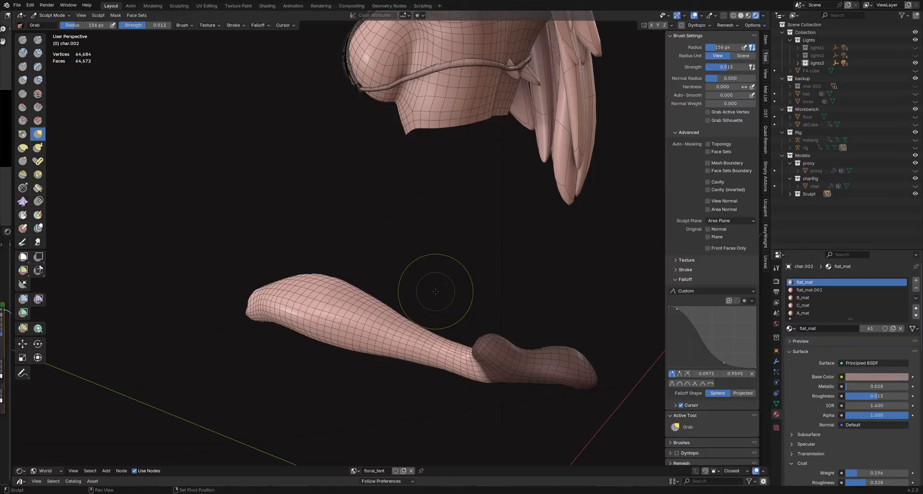
Step: Reveal all hidden face sets, clear the mask from the whole body, and save the file
{"action": "key", "text": "alt+m"}
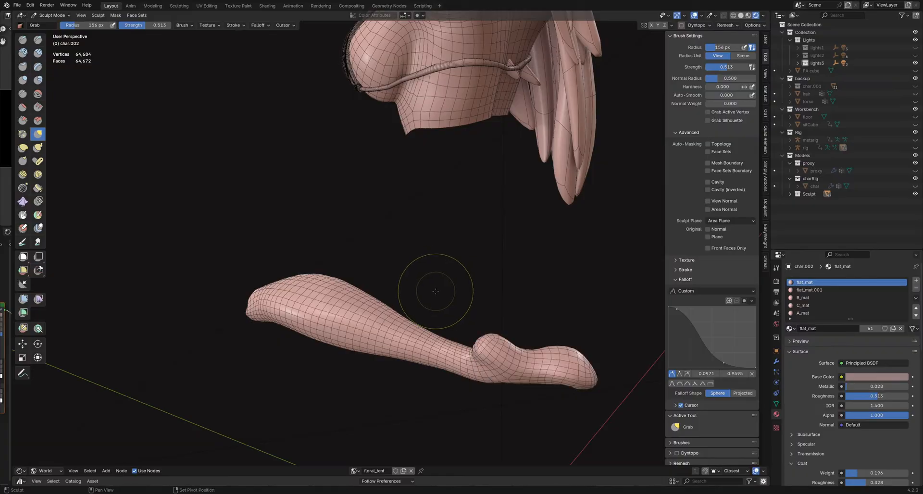
{"action": "key", "text": "h"}
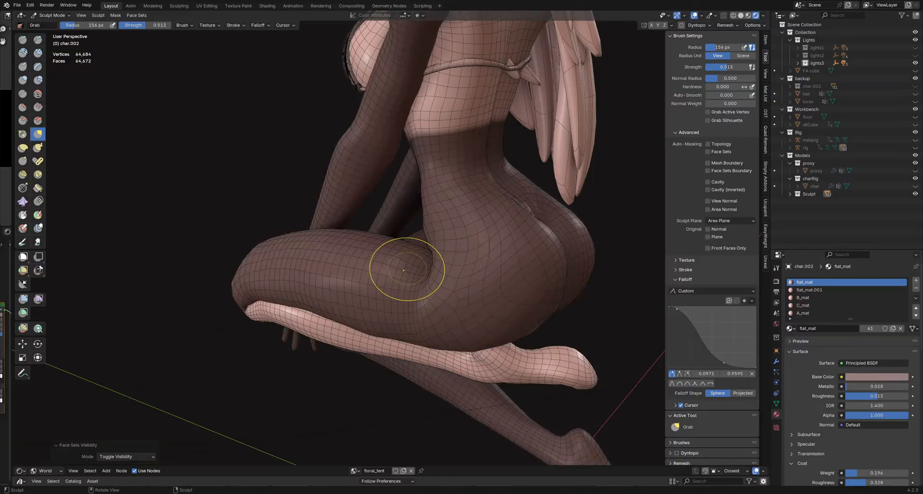
{"action": "key", "text": "alt+m"}
{"action": "middle_click_drag", "start_coordinate": [393, 264], "coordinate": [407, 252], "text": "ctrl"}
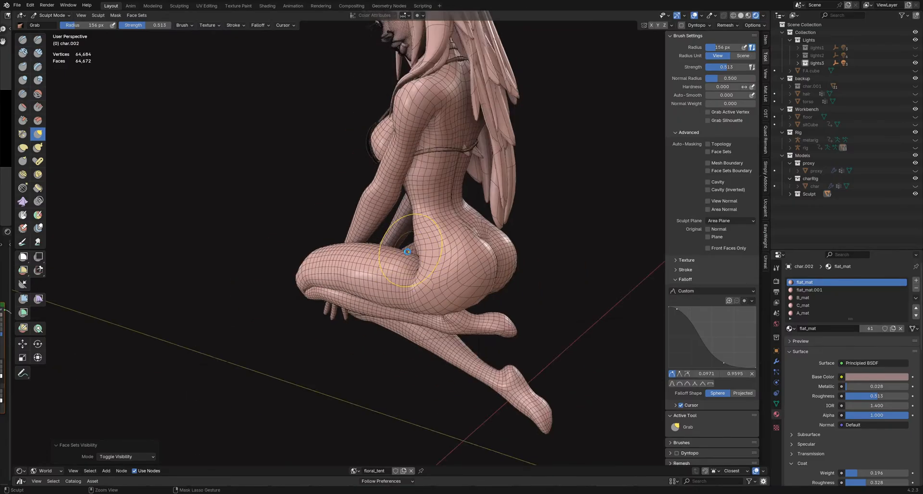
{"action": "key", "text": "ctrl+s"}
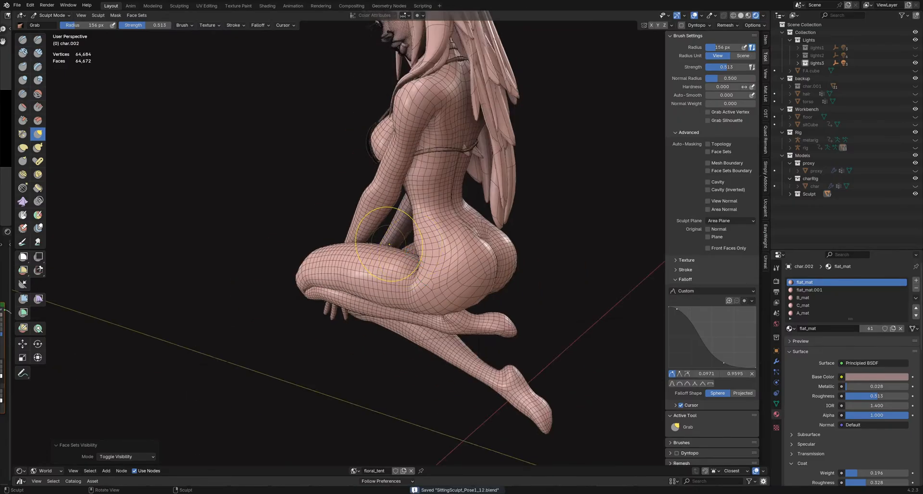
Step: Mask the whole body except the waist and hip face set
{"action": "middle_click_drag", "start_coordinate": [391, 233], "coordinate": [434, 270]}
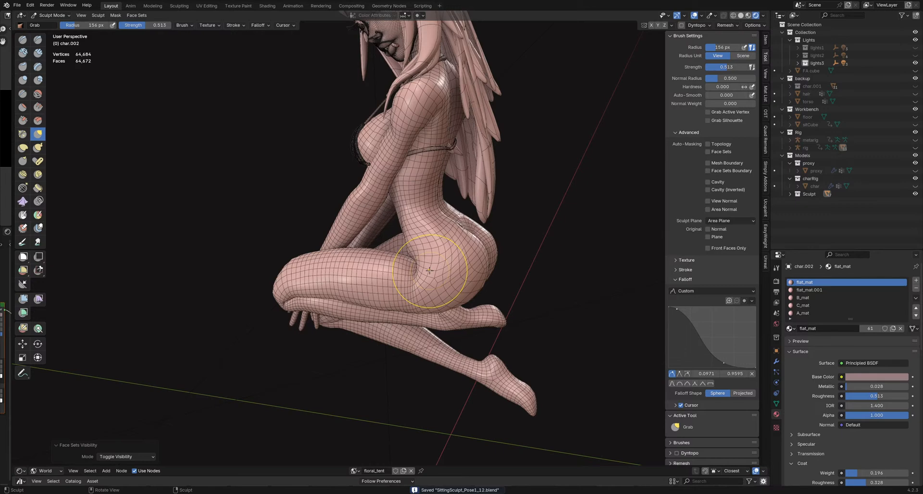
{"action": "left_click_drag", "start_coordinate": [429, 272], "coordinate": [425, 289]}
{"action": "middle_click_drag", "start_coordinate": [417, 254], "coordinate": [438, 254], "text": "ctrl"}
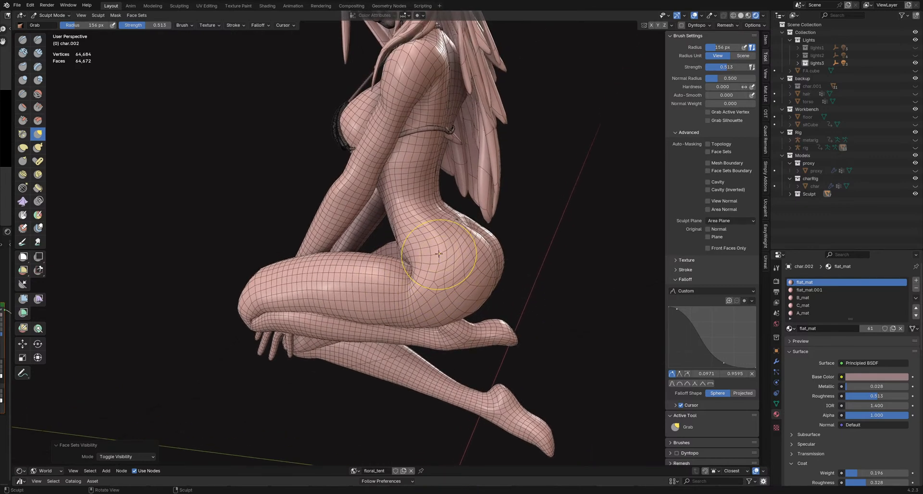
{"action": "key", "text": "h"}
{"action": "key", "text": "ctrl+i"}
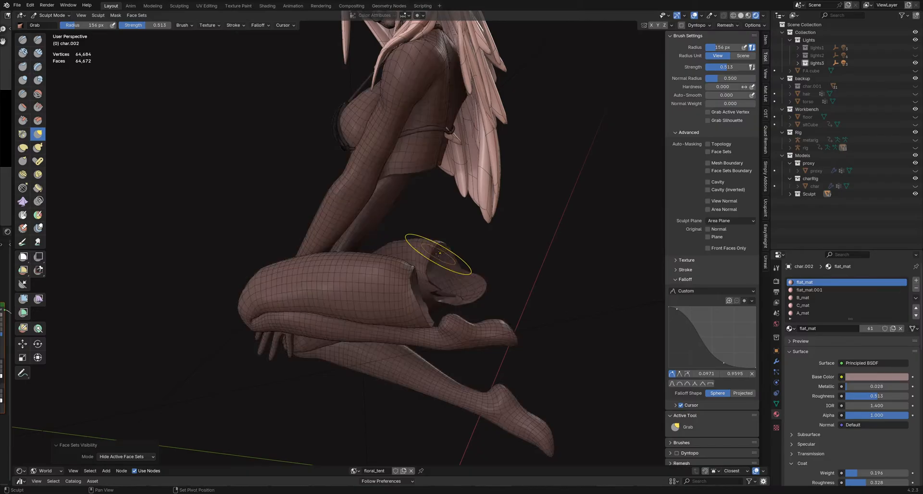
{"action": "key", "text": "shift+h"}
{"action": "left_click_drag", "start_coordinate": [414, 249], "coordinate": [414, 278]}
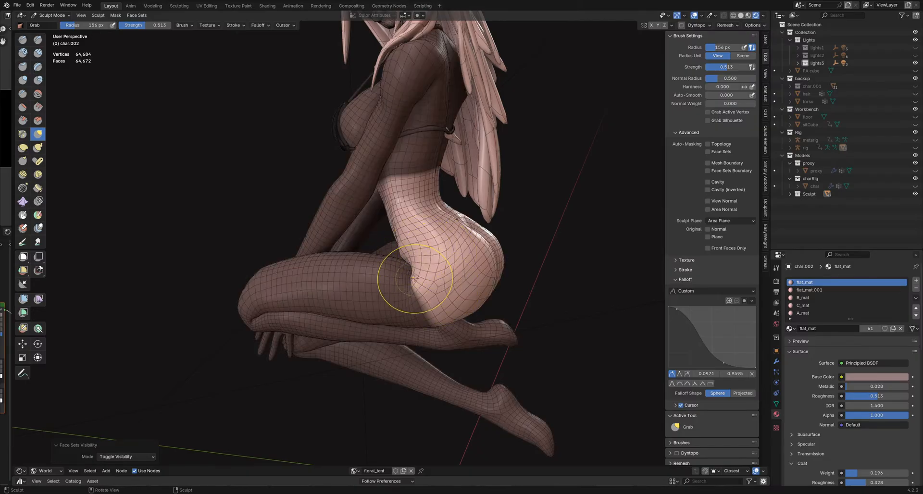
Step: Hide the face sets of the arms and the character's right leg and foot, and save the file
{"action": "key", "text": "h"}
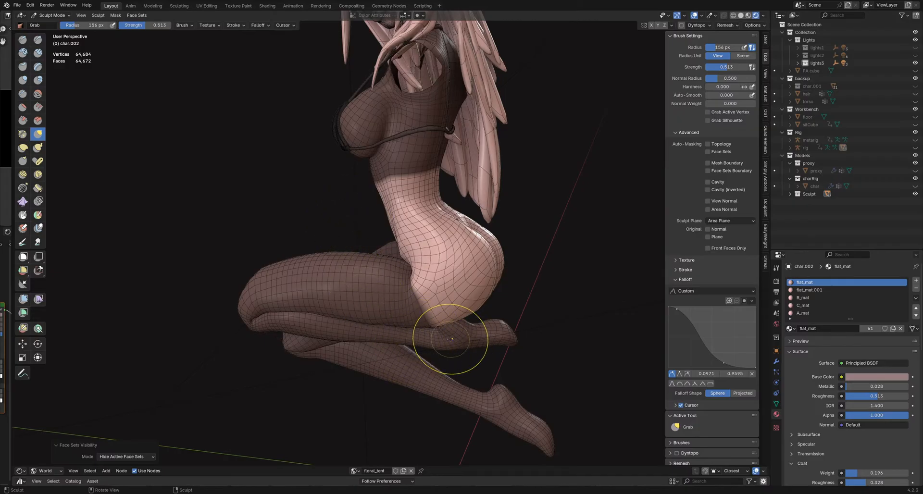
{"action": "key", "text": "h"}
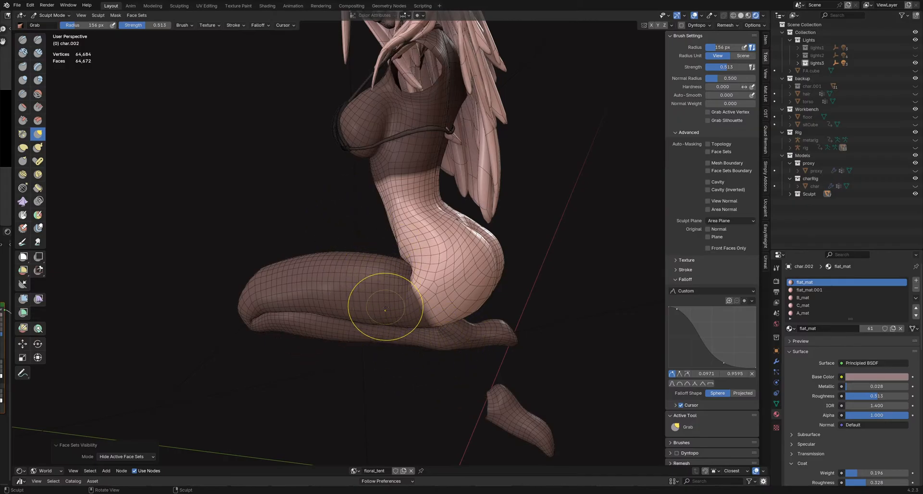
{"action": "mouse_move", "coordinate": [383, 303]}
{"action": "middle_mouse_down"}
{"action": "mouse_move", "coordinate": [390, 288]}
{"action": "mouse_move", "coordinate": [401, 317]}
{"action": "middle_mouse_up"}
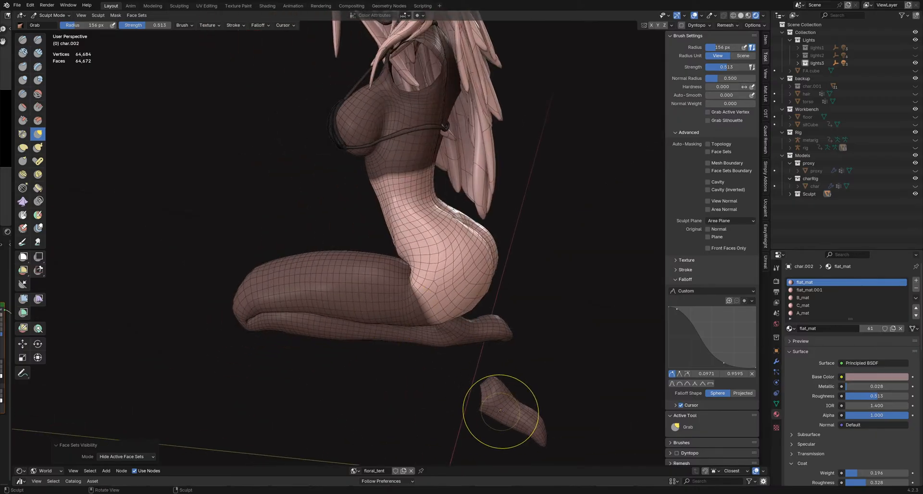
{"action": "key", "text": "h"}
{"action": "scroll", "coordinate": [409, 271], "scroll_direction": "up", "scroll_amount": 2}
{"action": "mouse_move", "coordinate": [408, 271]}
{"action": "middle_mouse_down"}
{"action": "mouse_move", "coordinate": [508, 263]}
{"action": "mouse_move", "coordinate": [456, 285]}
{"action": "mouse_move", "coordinate": [192, 210]}
{"action": "middle_mouse_up"}
{"action": "scroll", "coordinate": [412, 275], "scroll_direction": "up", "scroll_amount": 1}
{"action": "key", "text": "ctrl+s"}
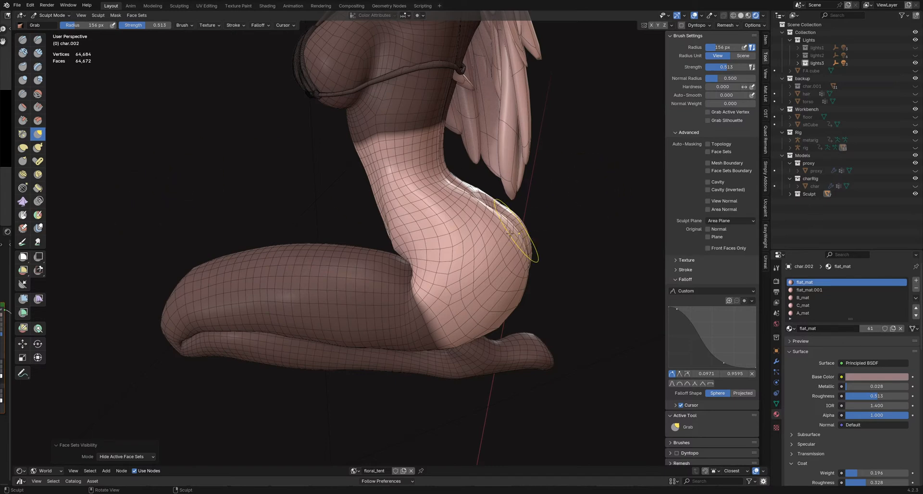
Step: Work on the hip and waist contour around the left thigh crease with the Grab brush, resizing it to 194 px and down to 103 px
{"action": "middle_click_drag", "start_coordinate": [505, 235], "coordinate": [516, 225]}
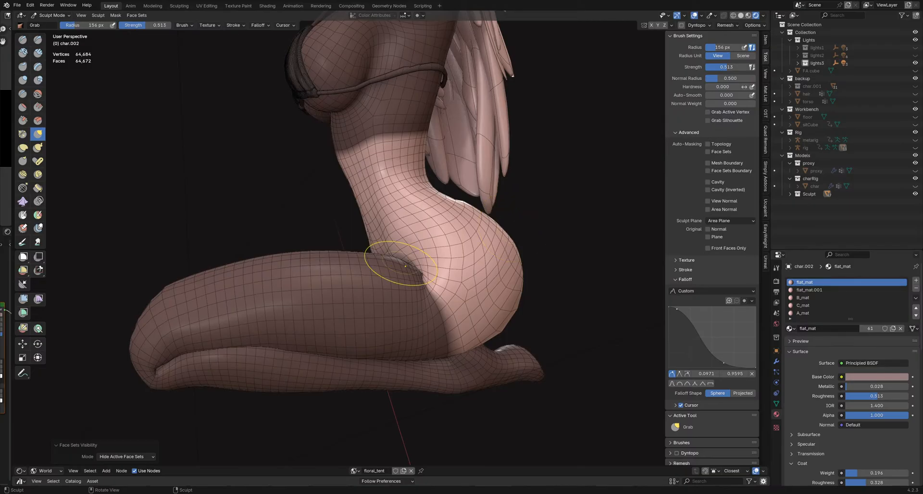
{"action": "mouse_move", "coordinate": [481, 281]}
{"action": "middle_mouse_down"}
{"action": "mouse_move", "coordinate": [401, 274]}
{"action": "mouse_move", "coordinate": [417, 268]}
{"action": "middle_mouse_up"}
{"action": "mouse_move", "coordinate": [416, 268]}
{"action": "middle_mouse_down"}
{"action": "mouse_move", "coordinate": [456, 231]}
{"action": "mouse_move", "coordinate": [422, 279]}
{"action": "mouse_move", "coordinate": [430, 265]}
{"action": "mouse_move", "coordinate": [480, 283]}
{"action": "mouse_move", "coordinate": [459, 287]}
{"action": "middle_mouse_up"}
{"action": "key", "text": "bracketright"}
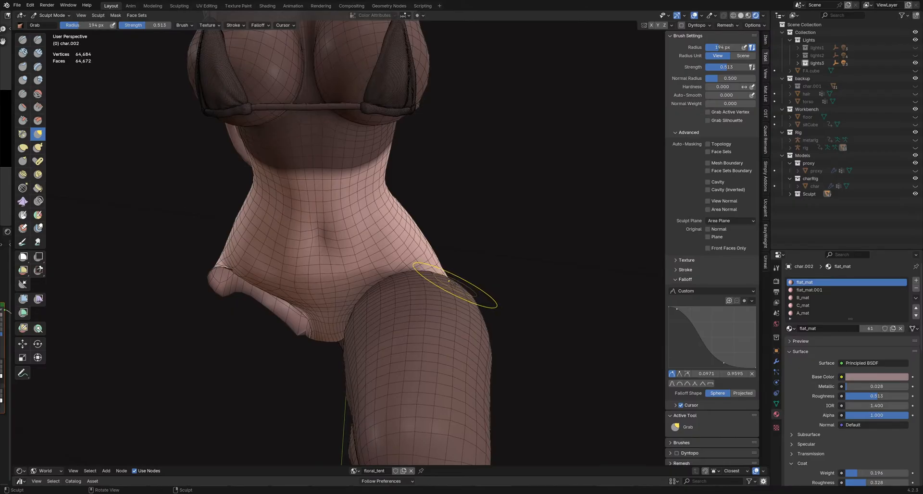
{"action": "mouse_move", "coordinate": [451, 285]}
{"action": "middle_mouse_down"}
{"action": "mouse_move", "coordinate": [391, 268]}
{"action": "mouse_move", "coordinate": [445, 290]}
{"action": "middle_mouse_up"}
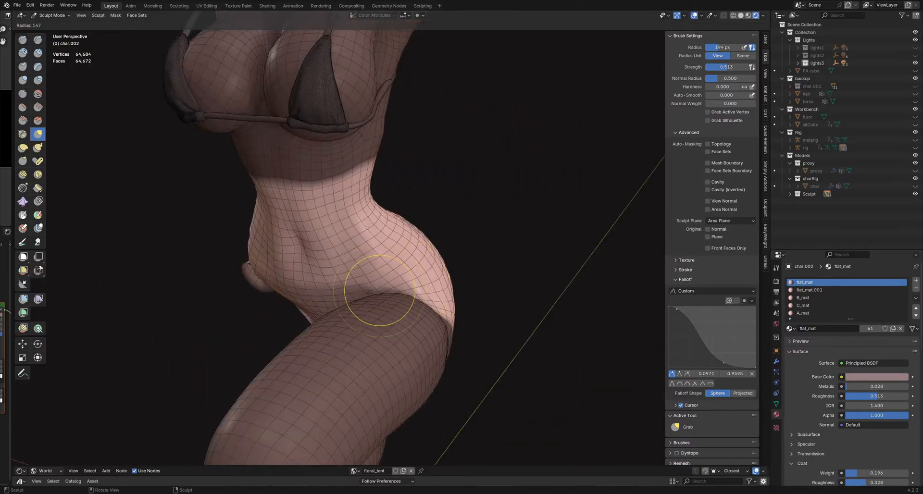
{"action": "mouse_move", "coordinate": [370, 298]}
{"action": "middle_mouse_down"}
{"action": "mouse_move", "coordinate": [391, 289]}
{"action": "mouse_move", "coordinate": [330, 347]}
{"action": "mouse_move", "coordinate": [347, 294]}
{"action": "mouse_move", "coordinate": [375, 279]}
{"action": "middle_mouse_up"}
{"action": "key", "text": "f"}
{"action": "left_click", "coordinate": [380, 285]}
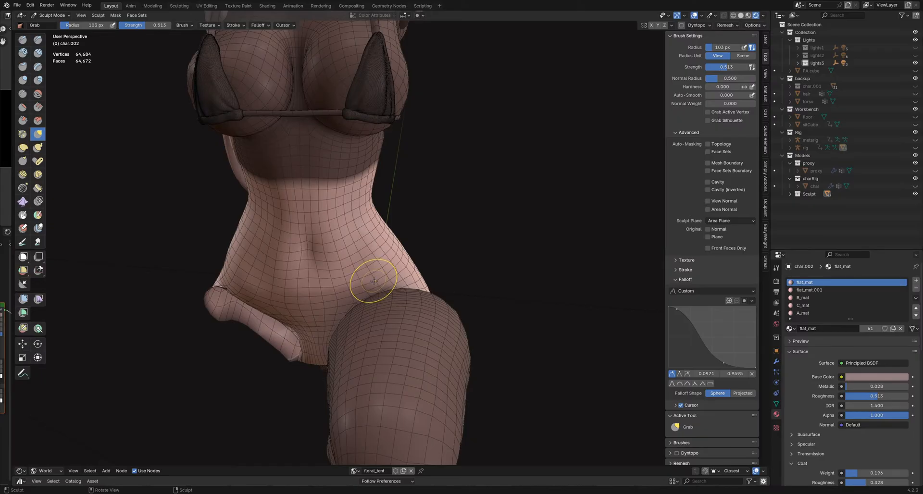
{"action": "mouse_move", "coordinate": [374, 281]}
{"action": "middle_mouse_down"}
{"action": "mouse_move", "coordinate": [385, 298]}
{"action": "mouse_move", "coordinate": [371, 298]}
{"action": "mouse_move", "coordinate": [426, 300]}
{"action": "mouse_move", "coordinate": [394, 306]}
{"action": "mouse_move", "coordinate": [399, 270]}
{"action": "middle_mouse_up"}
Step: Switch to the Inflate/Deflate brush and adjust the hip volume beside the left thigh at 169 px, ending with a 184 px radius
{"action": "key", "text": "f"}
{"action": "left_click", "coordinate": [393, 293]}
{"action": "key", "text": "i"}
{"action": "mouse_move", "coordinate": [395, 308]}
{"action": "middle_mouse_down"}
{"action": "mouse_move", "coordinate": [406, 299]}
{"action": "mouse_move", "coordinate": [386, 273]}
{"action": "middle_mouse_up"}
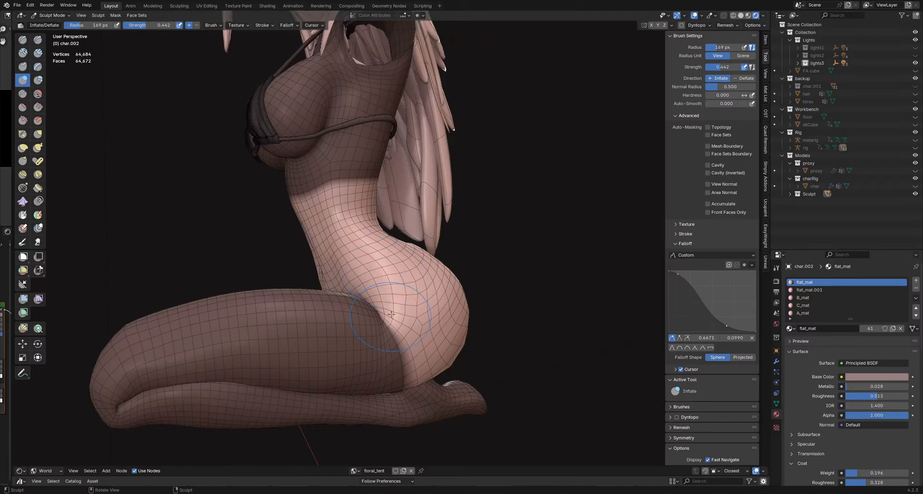
{"action": "middle_click_drag", "start_coordinate": [391, 314], "coordinate": [393, 302]}
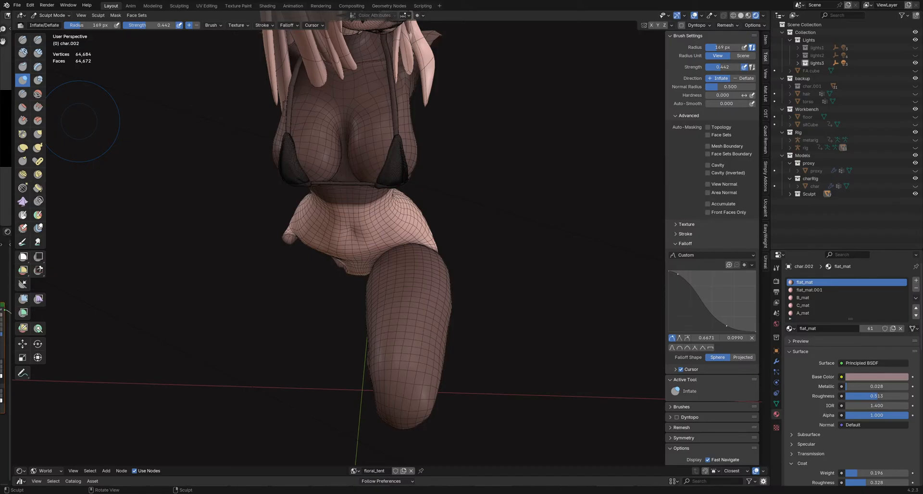
{"action": "mouse_move", "coordinate": [460, 207]}
{"action": "middle_mouse_down"}
{"action": "mouse_move", "coordinate": [484, 216]}
{"action": "mouse_move", "coordinate": [492, 264]}
{"action": "mouse_move", "coordinate": [428, 278]}
{"action": "mouse_move", "coordinate": [390, 239]}
{"action": "middle_mouse_up"}
{"action": "key", "text": "f"}
{"action": "left_click", "coordinate": [429, 277]}
Step: Change the mask so the torso and hips are protected and the folded left leg stays editable
{"action": "scroll", "coordinate": [388, 237], "scroll_direction": "down", "scroll_amount": 3}
{"action": "left_click_drag", "start_coordinate": [329, 86], "coordinate": [498, 200], "text": "ctrl+shift"}
{"action": "scroll", "coordinate": [470, 187], "scroll_direction": "up", "scroll_amount": 1}
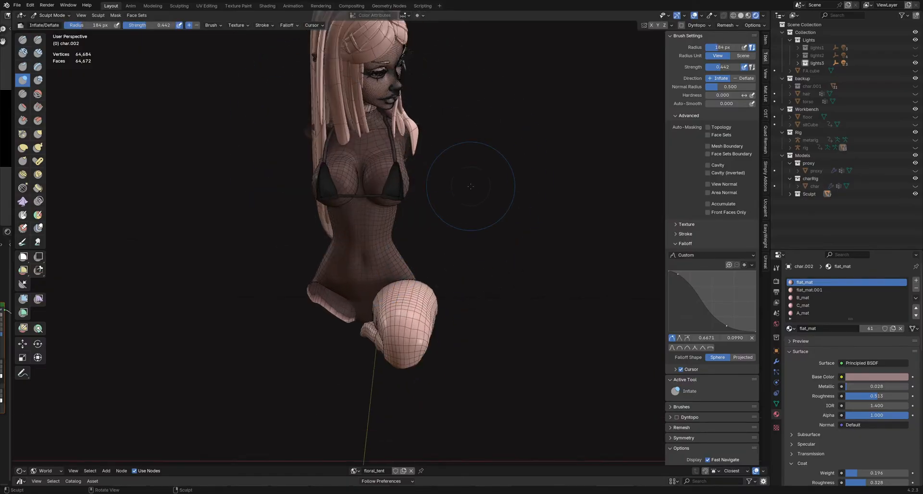
Step: Set the Inflate/Deflate brush radius to 211 px and hide the face sets of the left lower leg and foot, keeping the thigh
{"action": "middle_click_drag", "start_coordinate": [427, 266], "coordinate": [433, 251], "text": "shift"}
{"action": "key", "text": "f"}
{"action": "left_click", "coordinate": [417, 280]}
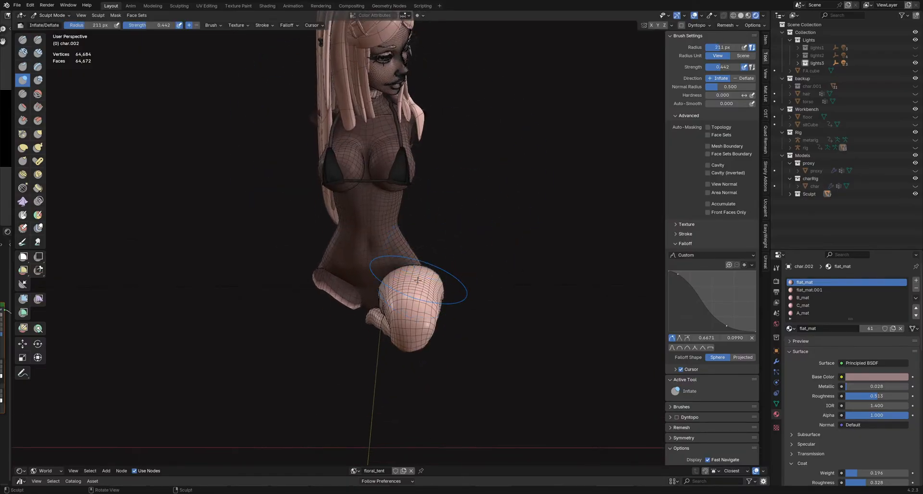
{"action": "middle_click_drag", "start_coordinate": [417, 280], "coordinate": [353, 290]}
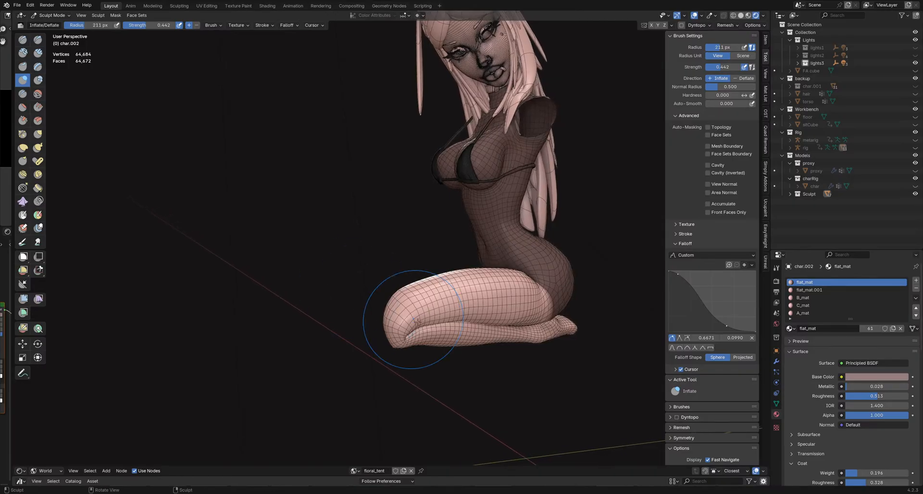
{"action": "key", "text": "h"}
{"action": "key", "text": "h"}
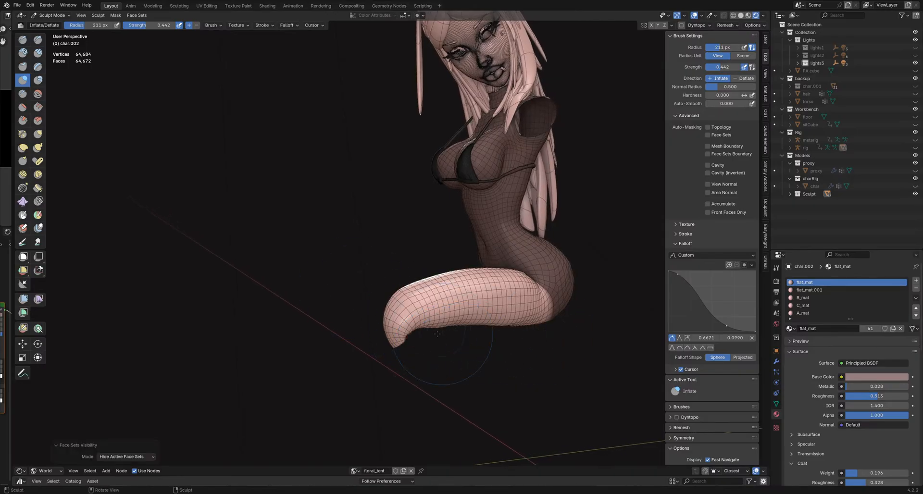
{"action": "middle_click_drag", "start_coordinate": [443, 338], "coordinate": [420, 268]}
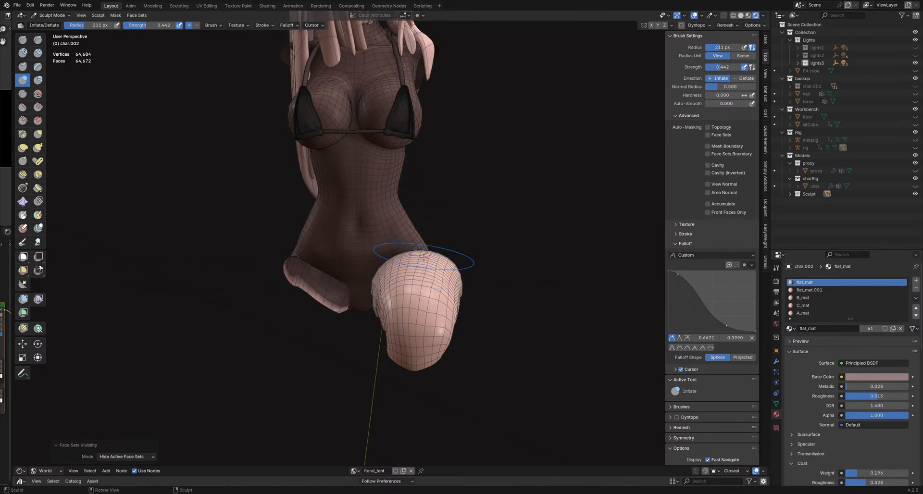
Step: Enlarge the Inflate/Deflate brush to a 281 px radius and use the Projected falloff shape for the left thigh
{"action": "mouse_move", "coordinate": [451, 253]}
{"action": "middle_mouse_down"}
{"action": "mouse_move", "coordinate": [417, 264]}
{"action": "mouse_move", "coordinate": [426, 262]}
{"action": "middle_mouse_up"}
{"action": "key", "text": "f"}
{"action": "left_click", "coordinate": [431, 264]}
{"action": "key", "text": "f"}
{"action": "left_click", "coordinate": [434, 251]}
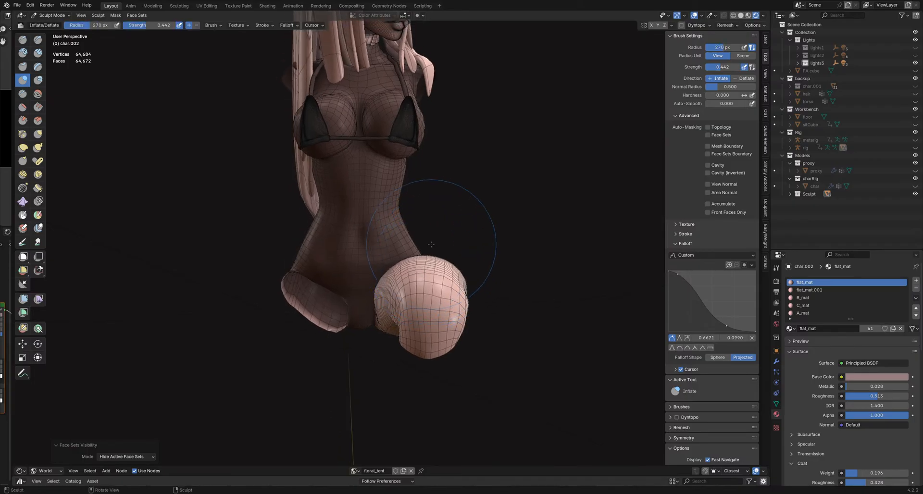
{"action": "key", "text": "g"}
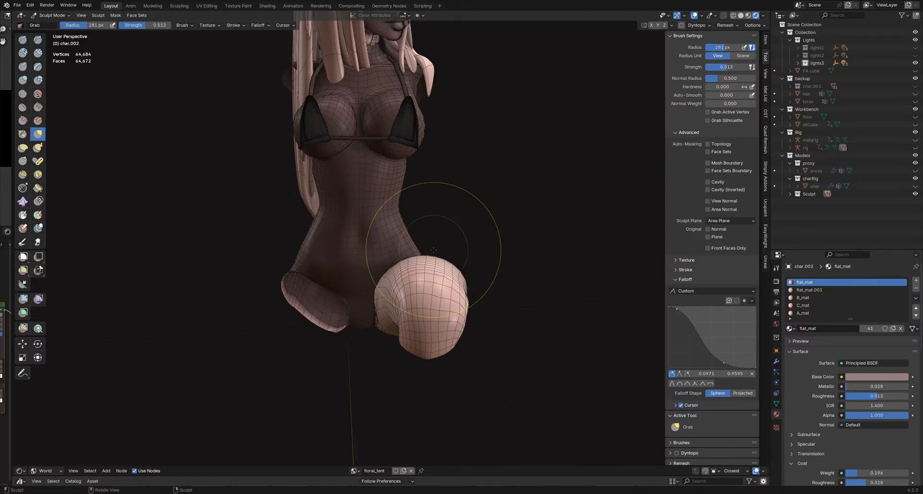
{"action": "key", "text": "i"}
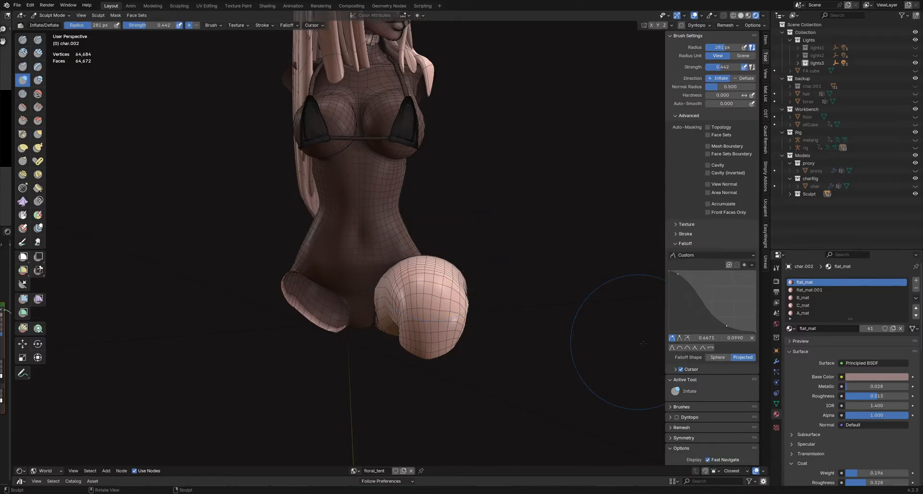
{"action": "left_click", "coordinate": [727, 357]}
{"action": "left_click", "coordinate": [743, 357]}
Step: Try an inflate stroke along the top of the left thigh, undo it, and reduce the brush radius to 270 px
{"action": "left_click_drag", "start_coordinate": [440, 248], "coordinate": [445, 249]}
{"action": "key", "text": "ctrl+z"}
{"action": "key", "text": "f"}
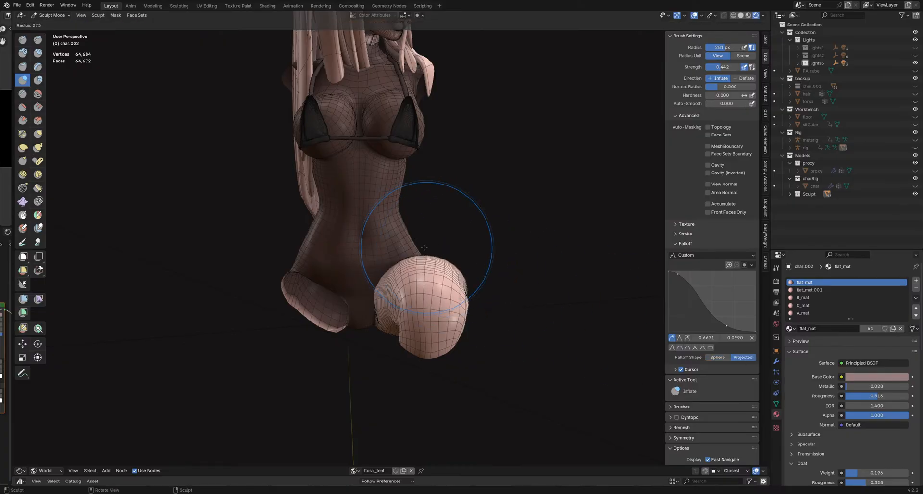
{"action": "left_click", "coordinate": [425, 248]}
{"action": "middle_click_drag", "start_coordinate": [424, 260], "coordinate": [431, 252]}
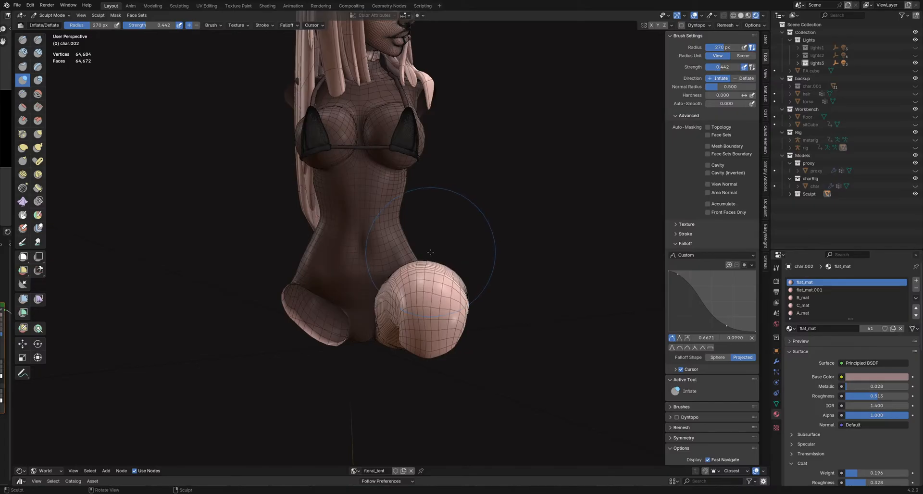
{"action": "mouse_move", "coordinate": [430, 253]}
{"action": "middle_mouse_down"}
{"action": "mouse_move", "coordinate": [488, 261]}
{"action": "mouse_move", "coordinate": [474, 260]}
{"action": "middle_mouse_up"}
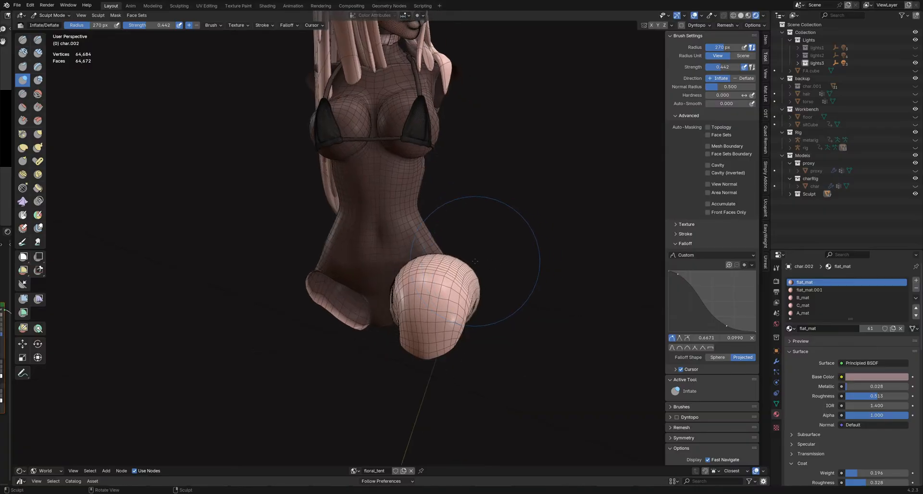
Step: Reshape the top of the thigh near the hip with the Inflate brush at a radius of 288 px
{"action": "key", "text": "shift+s"}
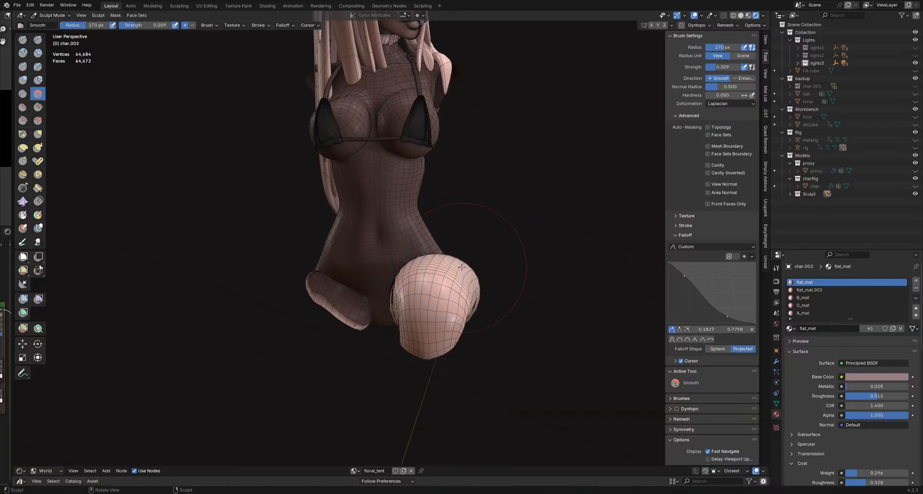
{"action": "middle_click_drag", "start_coordinate": [471, 259], "coordinate": [465, 264]}
{"action": "key", "text": "i"}
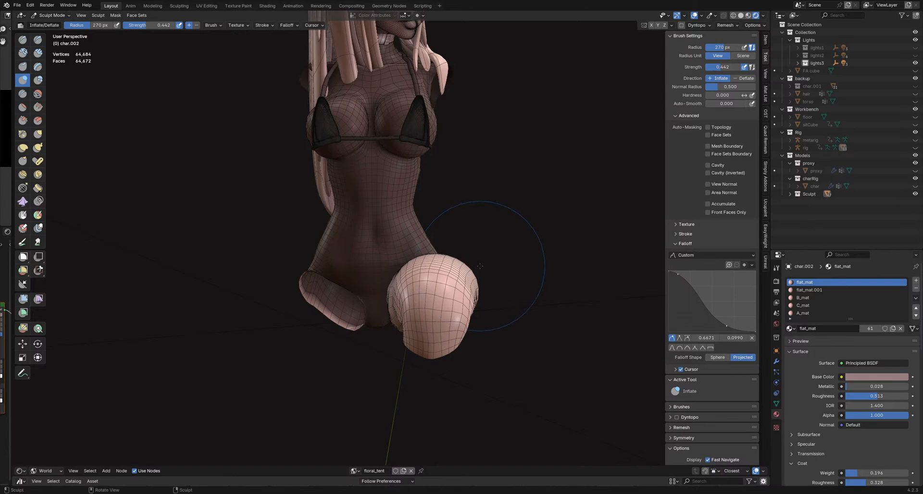
{"action": "key", "text": "f"}
{"action": "left_click", "coordinate": [479, 264]}
{"action": "mouse_move", "coordinate": [479, 264]}
{"action": "middle_mouse_down"}
{"action": "mouse_move", "coordinate": [398, 258]}
{"action": "mouse_move", "coordinate": [375, 269]}
{"action": "middle_mouse_up"}
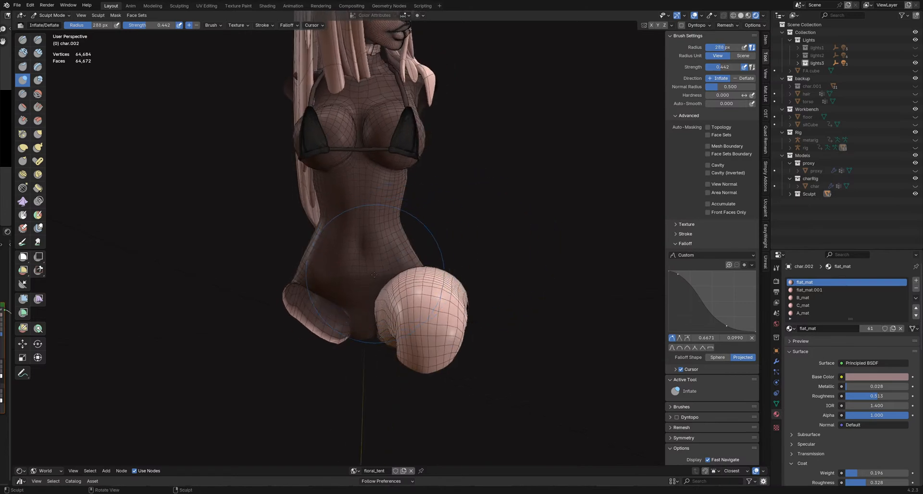
{"action": "left_click_drag", "start_coordinate": [376, 273], "coordinate": [389, 267]}
{"action": "middle_click_drag", "start_coordinate": [383, 271], "coordinate": [426, 267]}
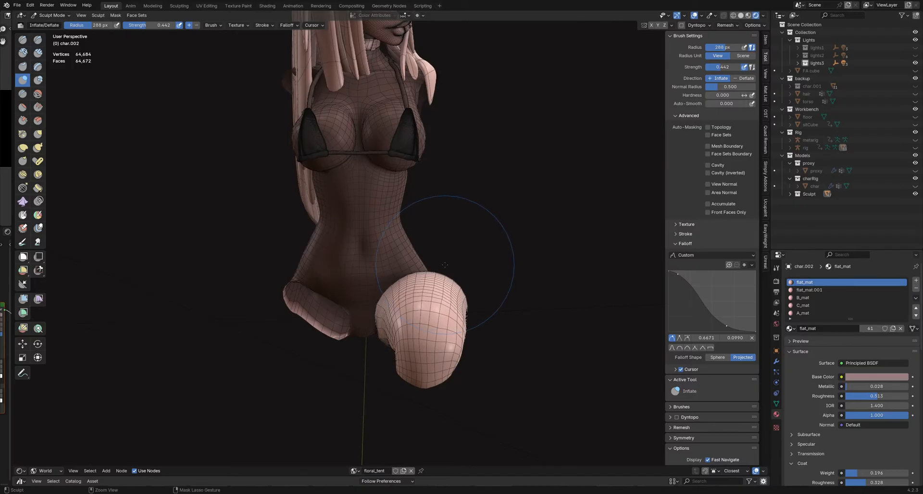
Step: Switch to the Grab brush with a radius of 403 px for adjusting the thigh
{"action": "mouse_move", "coordinate": [429, 267]}
{"action": "middle_mouse_down"}
{"action": "mouse_move", "coordinate": [481, 270]}
{"action": "mouse_move", "coordinate": [476, 282]}
{"action": "mouse_move", "coordinate": [423, 303]}
{"action": "mouse_move", "coordinate": [289, 323]}
{"action": "mouse_move", "coordinate": [299, 366]}
{"action": "mouse_move", "coordinate": [312, 370]}
{"action": "middle_mouse_up"}
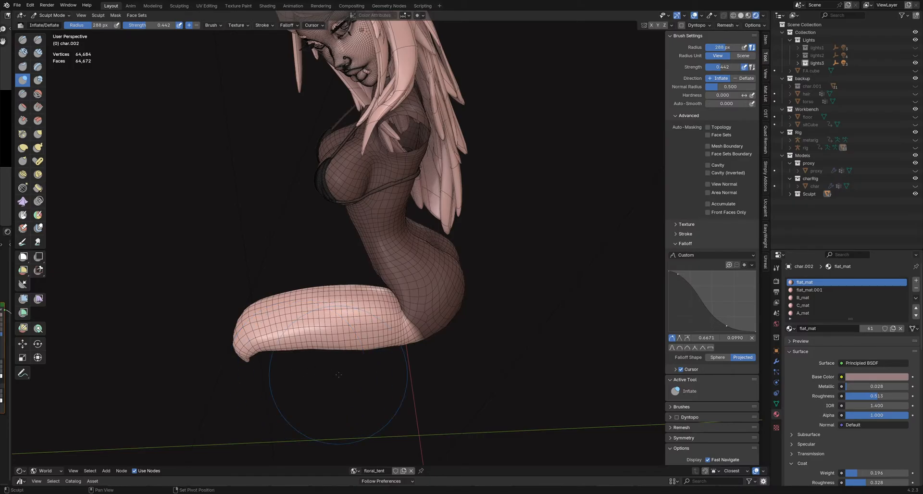
{"action": "mouse_move", "coordinate": [361, 376]}
{"action": "middle_mouse_down"}
{"action": "mouse_move", "coordinate": [394, 382]}
{"action": "mouse_move", "coordinate": [404, 355]}
{"action": "middle_mouse_up"}
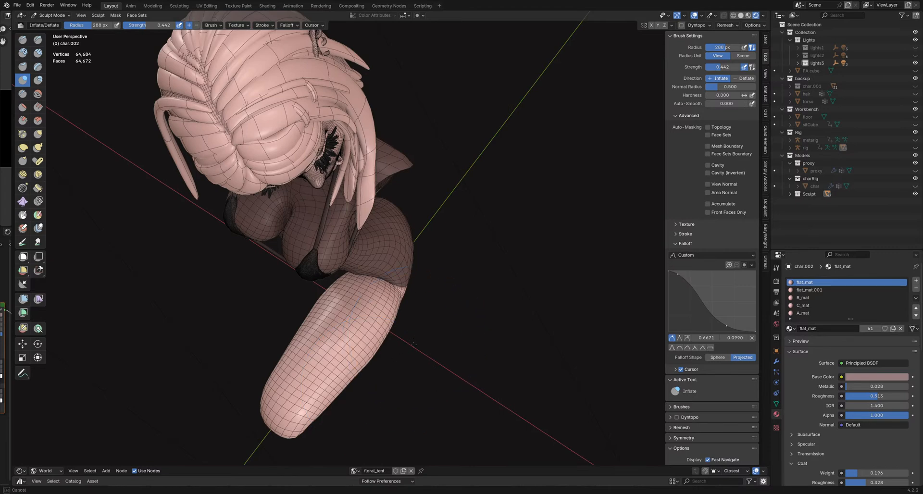
{"action": "mouse_move", "coordinate": [421, 329]}
{"action": "middle_mouse_down"}
{"action": "mouse_move", "coordinate": [412, 324]}
{"action": "mouse_move", "coordinate": [424, 311]}
{"action": "mouse_move", "coordinate": [384, 351]}
{"action": "middle_mouse_up"}
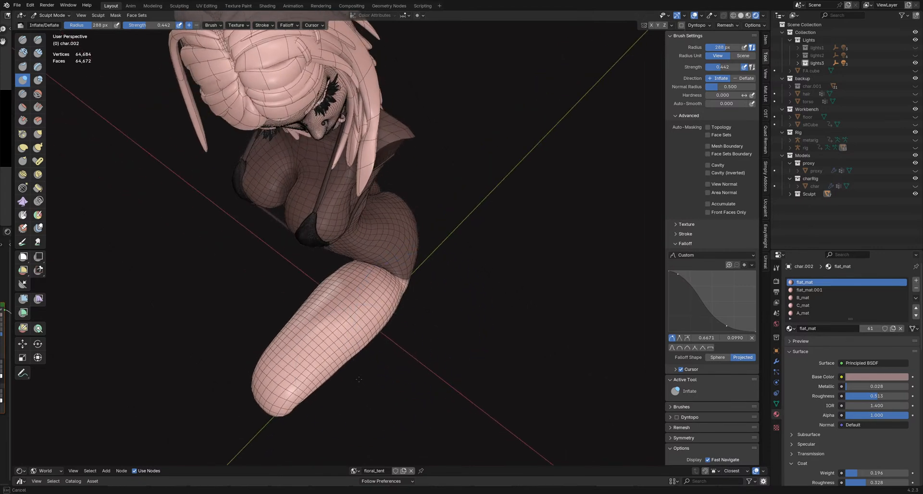
{"action": "mouse_move", "coordinate": [357, 379]}
{"action": "middle_mouse_down"}
{"action": "mouse_move", "coordinate": [350, 403]}
{"action": "mouse_move", "coordinate": [288, 337]}
{"action": "mouse_move", "coordinate": [308, 316]}
{"action": "mouse_move", "coordinate": [258, 404]}
{"action": "mouse_move", "coordinate": [308, 303]}
{"action": "mouse_move", "coordinate": [318, 257]}
{"action": "mouse_move", "coordinate": [309, 286]}
{"action": "mouse_move", "coordinate": [331, 290]}
{"action": "mouse_move", "coordinate": [338, 248]}
{"action": "middle_mouse_up"}
{"action": "key", "text": "g"}
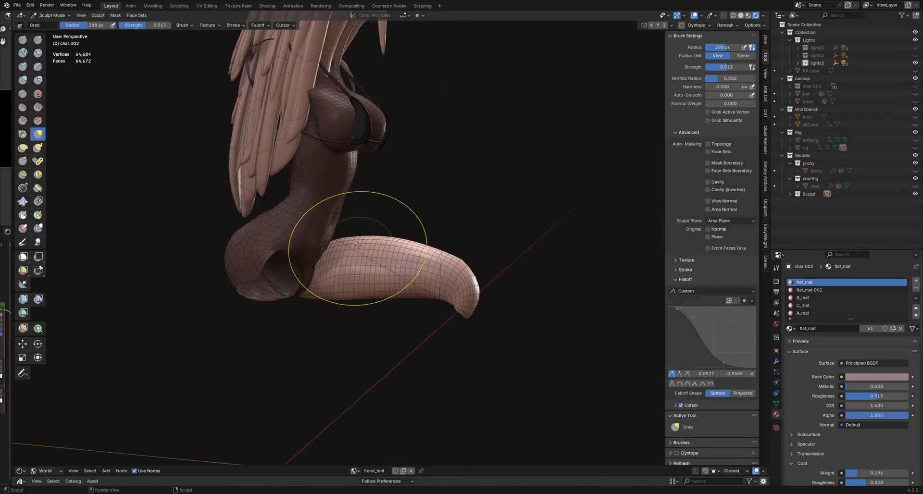
{"action": "key", "text": "f"}
{"action": "left_click", "coordinate": [454, 242]}
{"action": "mouse_move", "coordinate": [338, 267]}
{"action": "middle_mouse_down"}
{"action": "mouse_move", "coordinate": [347, 252]}
{"action": "mouse_move", "coordinate": [330, 260]}
{"action": "middle_mouse_up"}
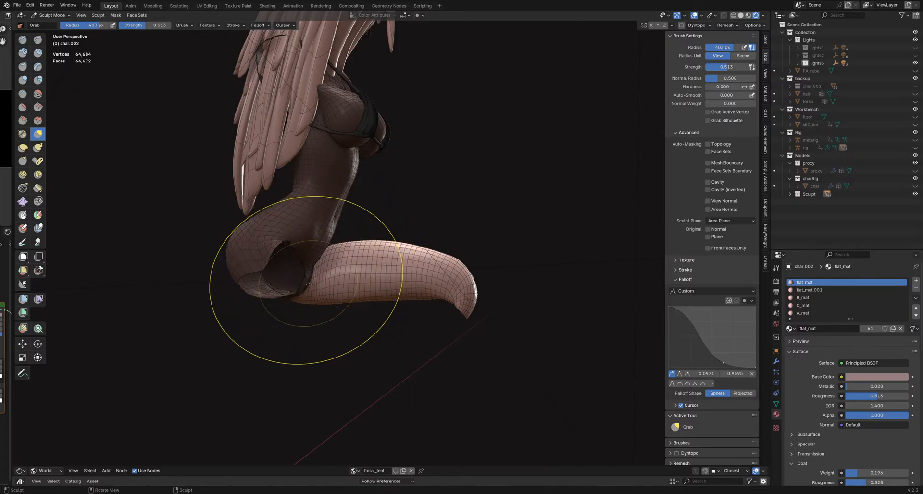
Step: Set the Grab brush radius to 340 px for the crease where the inner thigh meets the pelvis
{"action": "middle_click_drag", "start_coordinate": [308, 284], "coordinate": [269, 307]}
{"action": "scroll", "coordinate": [313, 274], "scroll_direction": "up", "scroll_amount": 5}
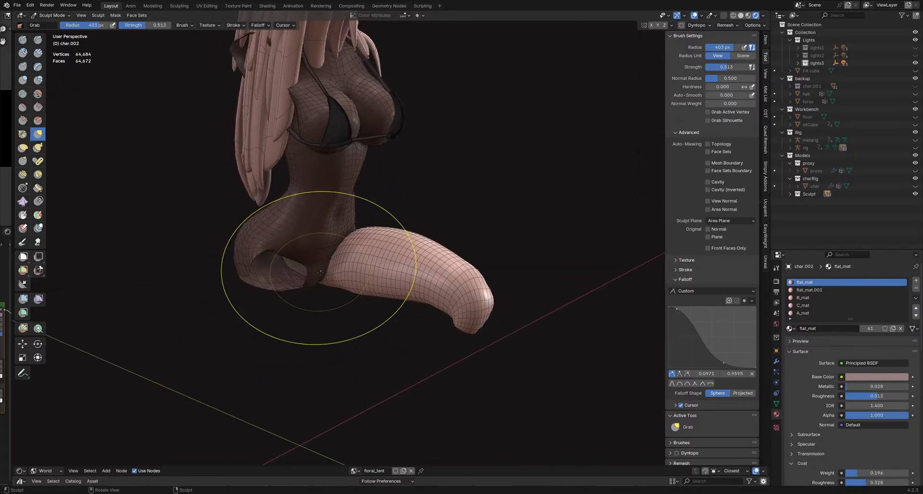
{"action": "key", "text": "f"}
{"action": "left_click", "coordinate": [330, 261]}
{"action": "mouse_move", "coordinate": [337, 253]}
{"action": "middle_mouse_down"}
{"action": "mouse_move", "coordinate": [348, 232]}
{"action": "mouse_move", "coordinate": [340, 244]}
{"action": "middle_mouse_up"}
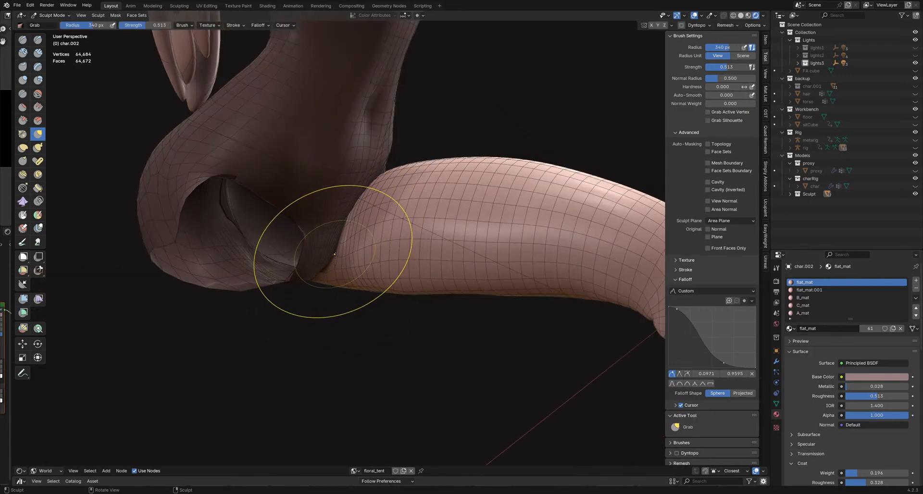
{"action": "middle_click_drag", "start_coordinate": [334, 260], "coordinate": [333, 260]}
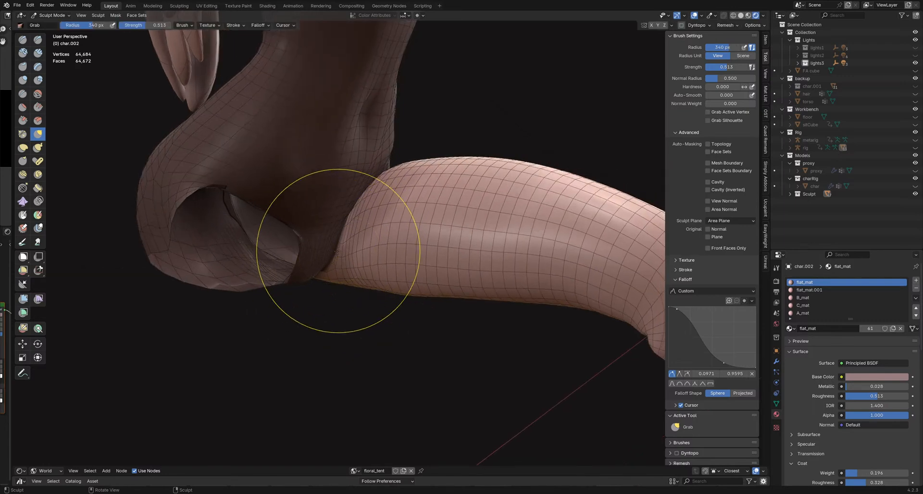
Step: Set the Inflate brush to the Sphere falloff shape and a radius of 210 px for the groin crease
{"action": "key", "text": "i"}
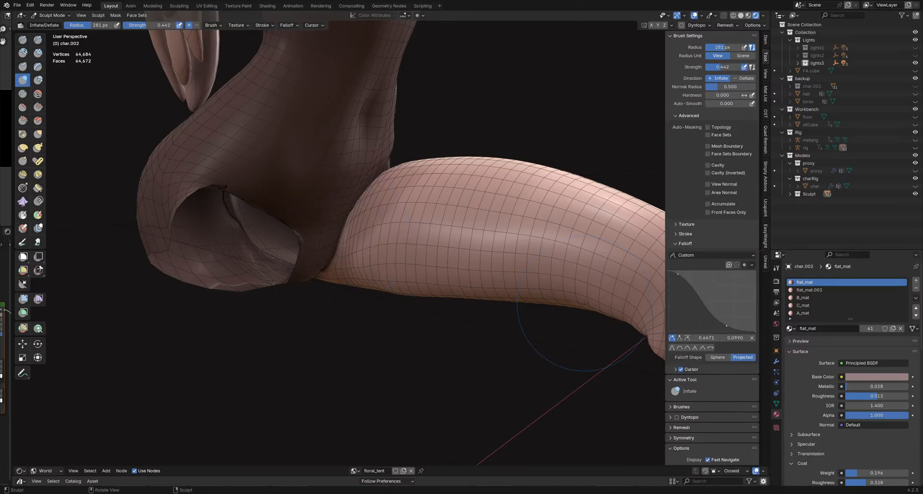
{"action": "left_click", "coordinate": [717, 357]}
{"action": "key", "text": "f"}
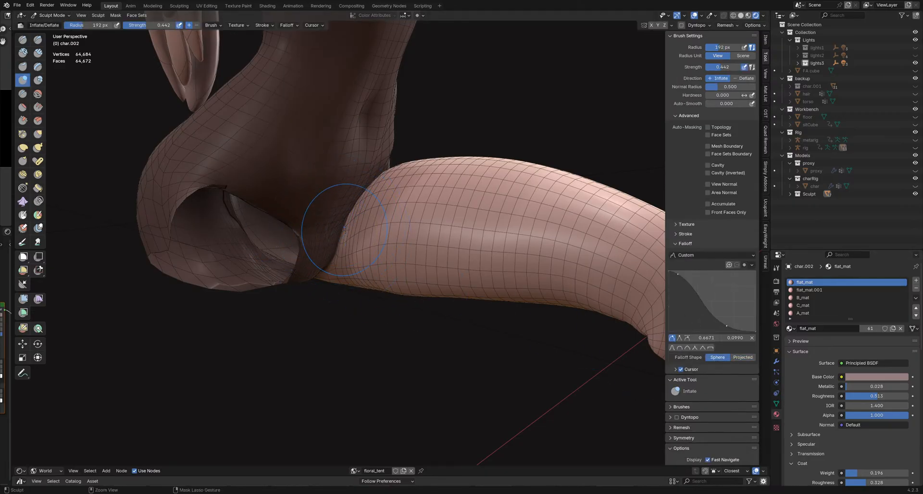
{"action": "left_click", "coordinate": [343, 225]}
{"action": "middle_click_drag", "start_coordinate": [343, 226], "coordinate": [352, 221]}
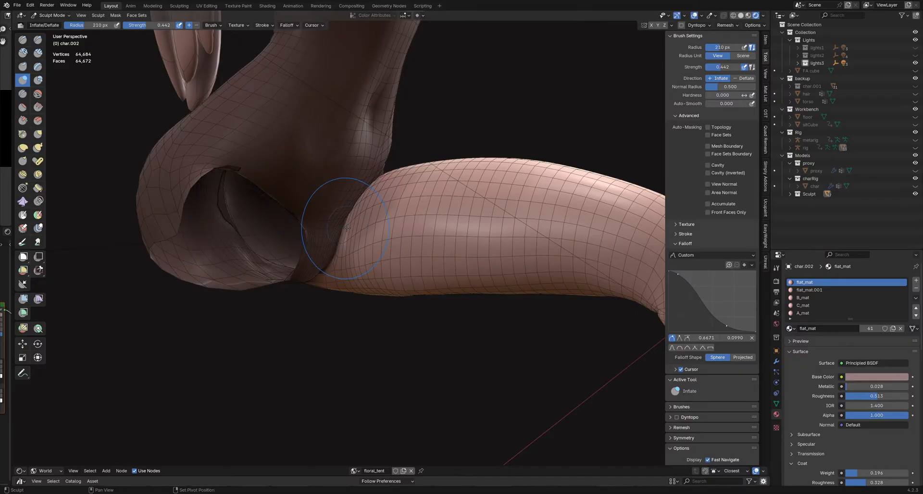
{"action": "mouse_move", "coordinate": [346, 227]}
{"action": "middle_mouse_down"}
{"action": "mouse_move", "coordinate": [331, 227]}
{"action": "mouse_move", "coordinate": [356, 216]}
{"action": "mouse_move", "coordinate": [343, 225]}
{"action": "middle_mouse_up"}
Step: Carve the crease between pelvis and inner thigh with the Draw Sharp brush at strength 0.265
{"action": "key", "text": "x"}
{"action": "left_click_drag", "start_coordinate": [342, 224], "coordinate": [353, 223]}
{"action": "middle_click_drag", "start_coordinate": [354, 223], "coordinate": [344, 224]}
{"action": "key", "text": "shift+f"}
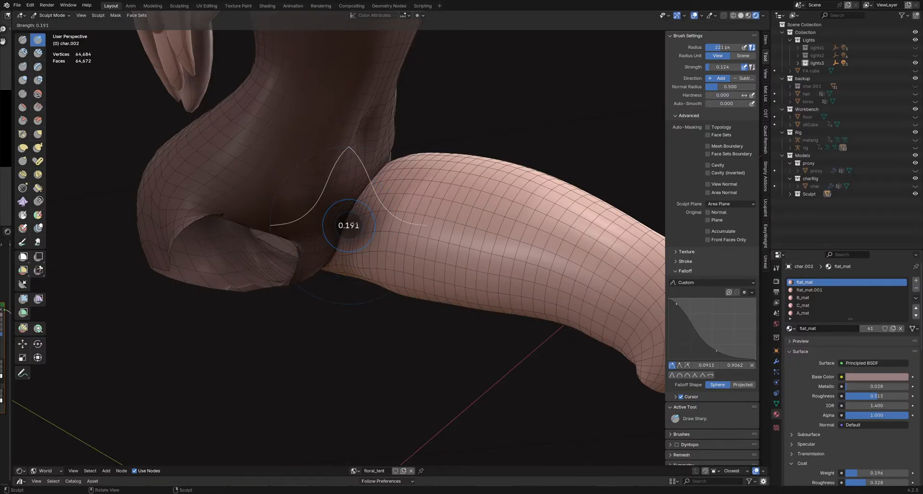
{"action": "left_click", "coordinate": [345, 225]}
{"action": "left_click_drag", "start_coordinate": [344, 226], "coordinate": [342, 226], "text": "ctrl"}
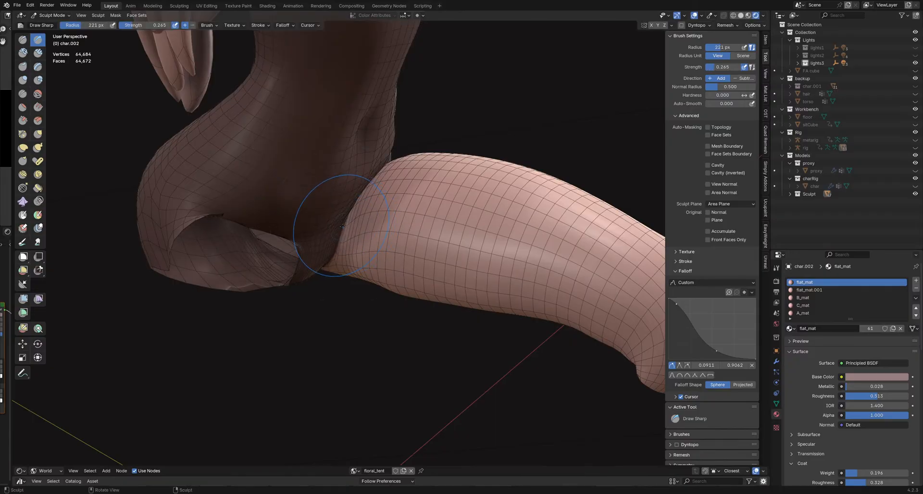
Step: Refine the lower end of the inner-thigh crease with Draw Sharp at a radius of 166 px
{"action": "middle_click_drag", "start_coordinate": [343, 226], "coordinate": [329, 267]}
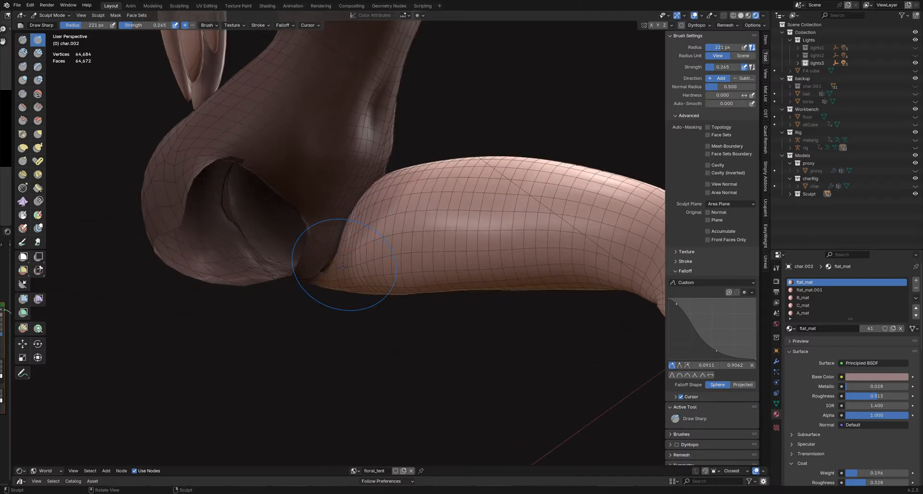
{"action": "key", "text": "f"}
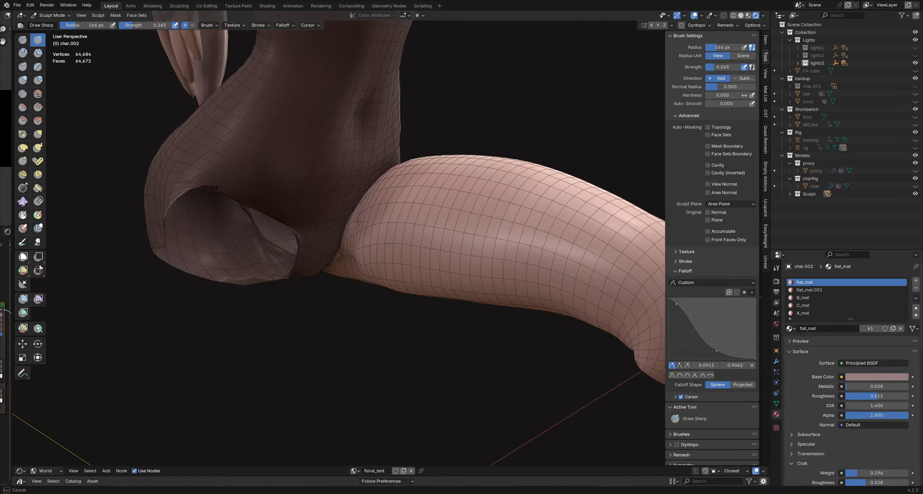
{"action": "middle_click_drag", "start_coordinate": [336, 219], "coordinate": [351, 219]}
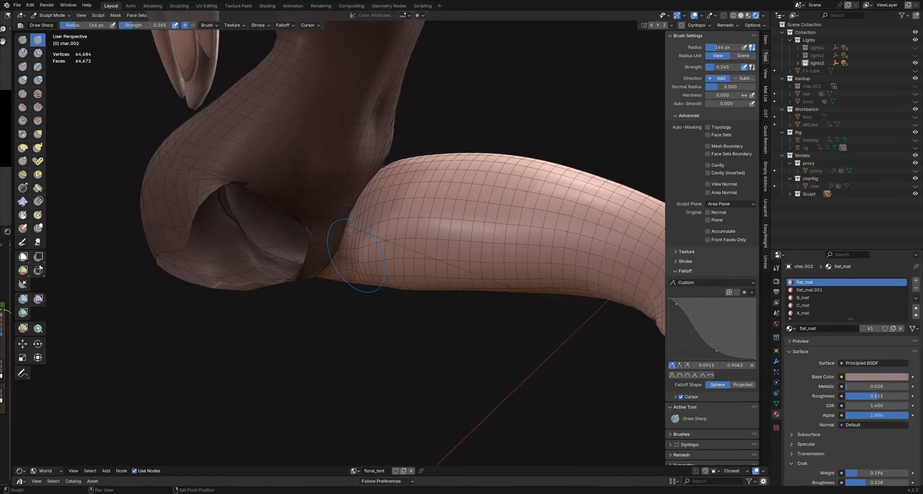
{"action": "mouse_move", "coordinate": [341, 226]}
{"action": "middle_mouse_down"}
{"action": "mouse_move", "coordinate": [309, 258]}
{"action": "mouse_move", "coordinate": [319, 243]}
{"action": "middle_mouse_up"}
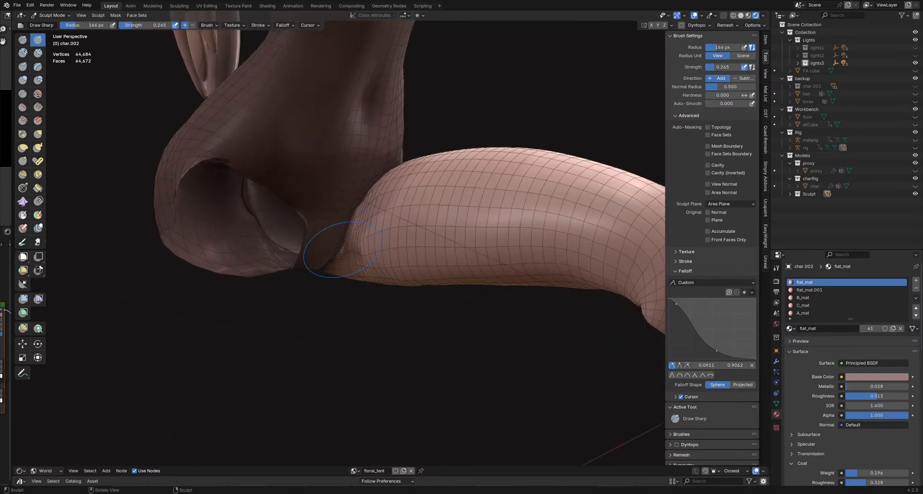
Step: Switch to the Grab brush with a radius of 226 px for the underside of the inner-thigh crease
{"action": "key", "text": "g"}
{"action": "key", "text": "f"}
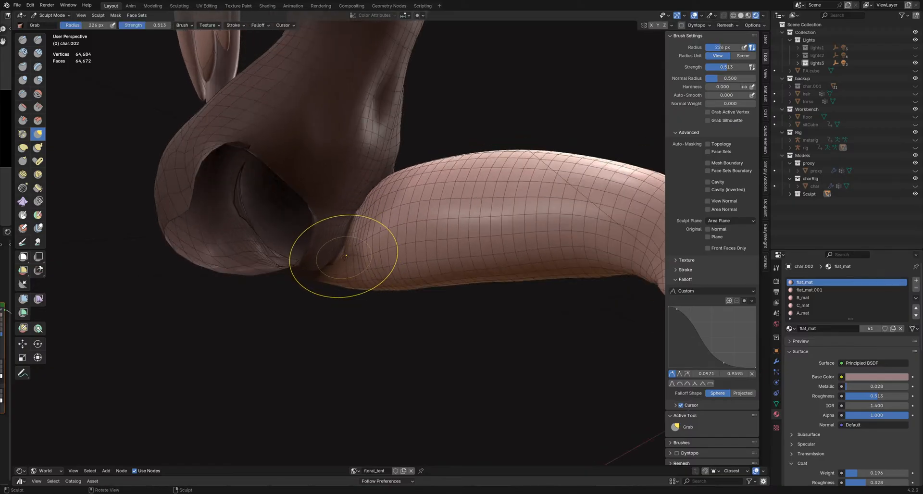
{"action": "left_click", "coordinate": [344, 248]}
{"action": "middle_click_drag", "start_coordinate": [344, 247], "coordinate": [340, 243]}
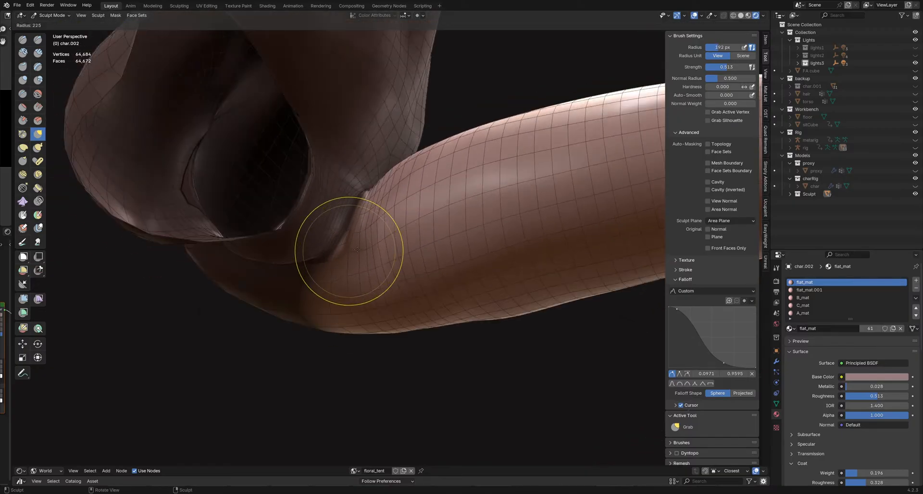
{"action": "key", "text": "f"}
{"action": "left_click", "coordinate": [348, 243]}
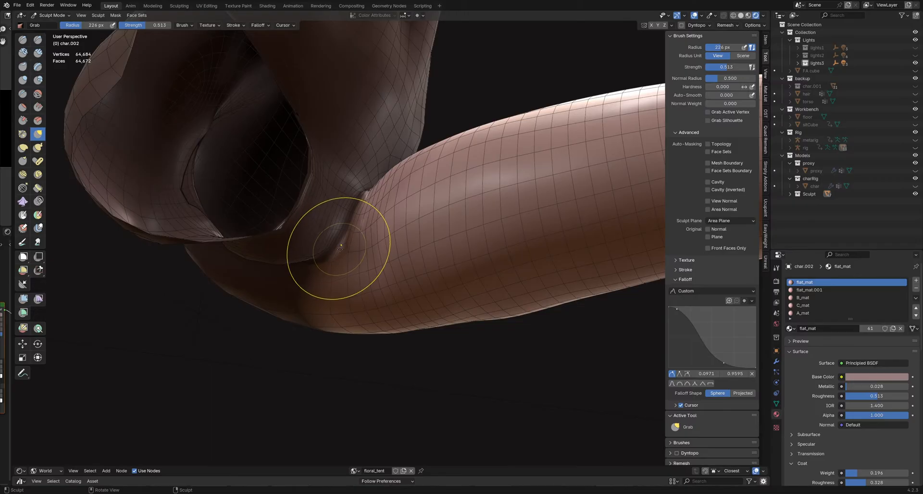
Step: Reshape the thigh's edge along the groin crease with the Grab brush at a radius of 207 px
{"action": "mouse_move", "coordinate": [352, 249]}
{"action": "middle_mouse_down"}
{"action": "mouse_move", "coordinate": [360, 271]}
{"action": "mouse_move", "coordinate": [383, 250]}
{"action": "mouse_move", "coordinate": [354, 239]}
{"action": "mouse_move", "coordinate": [340, 264]}
{"action": "mouse_move", "coordinate": [356, 262]}
{"action": "mouse_move", "coordinate": [334, 261]}
{"action": "mouse_move", "coordinate": [351, 253]}
{"action": "mouse_move", "coordinate": [315, 292]}
{"action": "middle_mouse_up"}
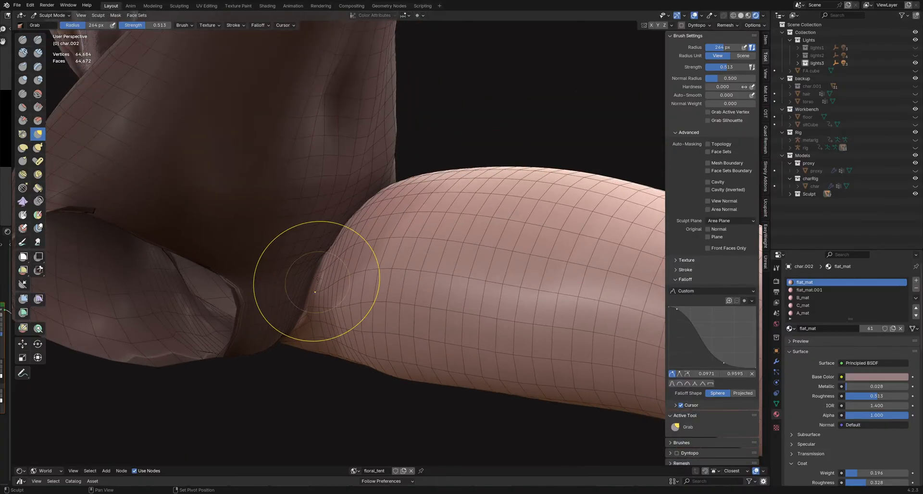
{"action": "mouse_move", "coordinate": [319, 258]}
{"action": "middle_mouse_down"}
{"action": "mouse_move", "coordinate": [320, 237]}
{"action": "mouse_move", "coordinate": [319, 264]}
{"action": "mouse_move", "coordinate": [309, 248]}
{"action": "mouse_move", "coordinate": [317, 268]}
{"action": "middle_mouse_up"}
{"action": "key", "text": "f"}
{"action": "left_click", "coordinate": [304, 268]}
{"action": "left_click_drag", "start_coordinate": [318, 266], "coordinate": [327, 252]}
{"action": "mouse_move", "coordinate": [328, 252]}
{"action": "middle_mouse_down"}
{"action": "mouse_move", "coordinate": [315, 249]}
{"action": "mouse_move", "coordinate": [316, 266]}
{"action": "middle_mouse_up"}
{"action": "left_click_drag", "start_coordinate": [316, 268], "coordinate": [305, 276]}
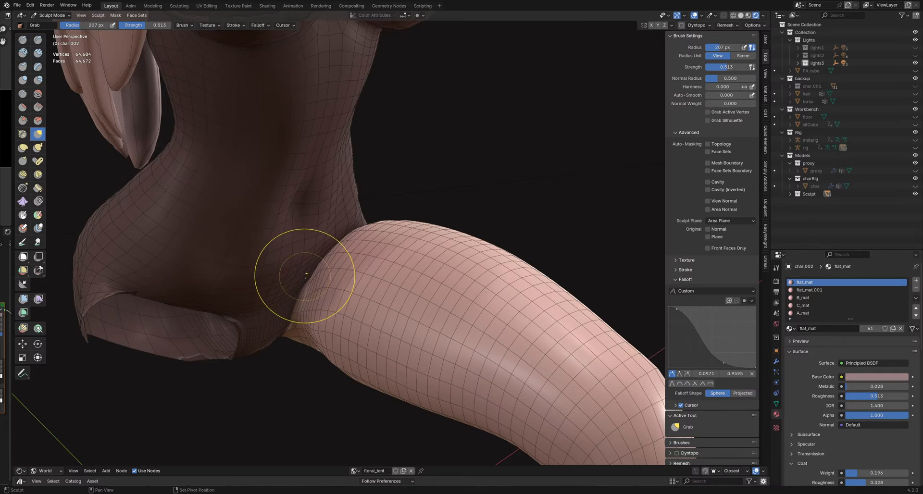
Step: Nudge the upper inner-thigh crease slightly toward the thigh with the Grab brush
{"action": "mouse_move", "coordinate": [320, 252]}
{"action": "middle_mouse_down"}
{"action": "mouse_move", "coordinate": [309, 262]}
{"action": "mouse_move", "coordinate": [314, 298]}
{"action": "middle_mouse_up"}
{"action": "scroll", "coordinate": [322, 285], "scroll_direction": "down", "scroll_amount": 3}
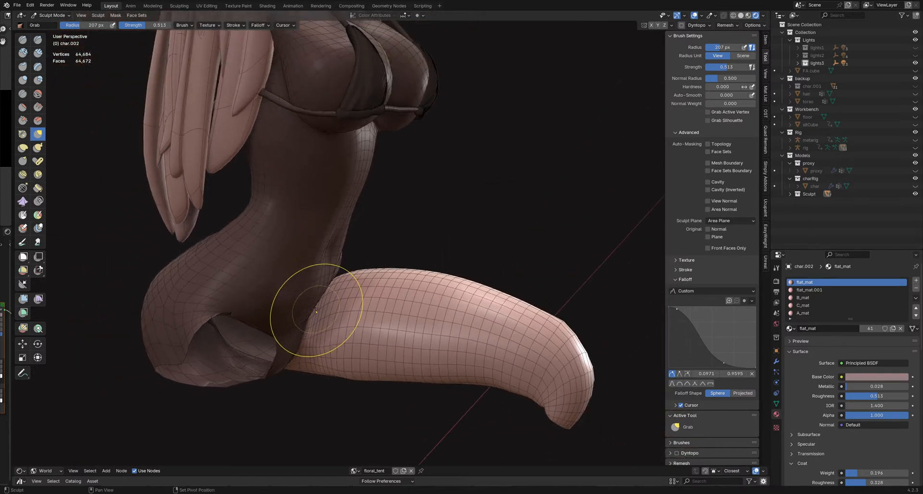
{"action": "left_click_drag", "start_coordinate": [317, 311], "coordinate": [321, 306]}
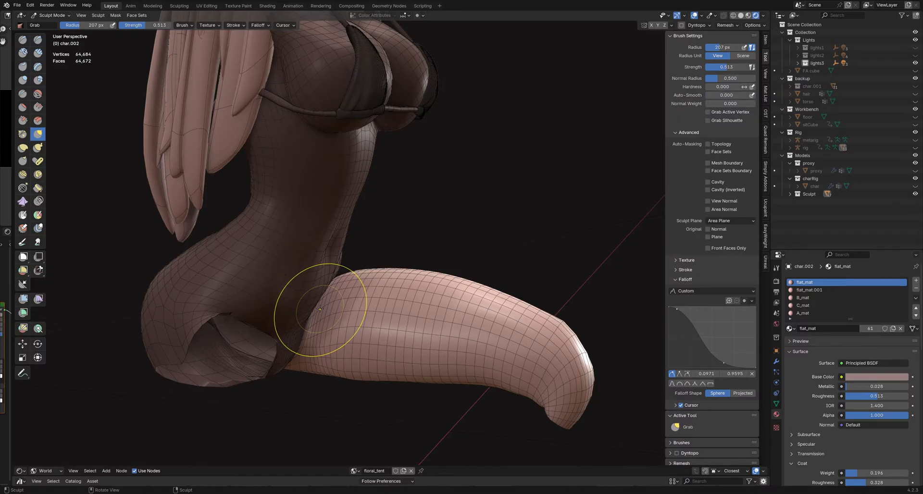
{"action": "middle_click_drag", "start_coordinate": [319, 308], "coordinate": [337, 327]}
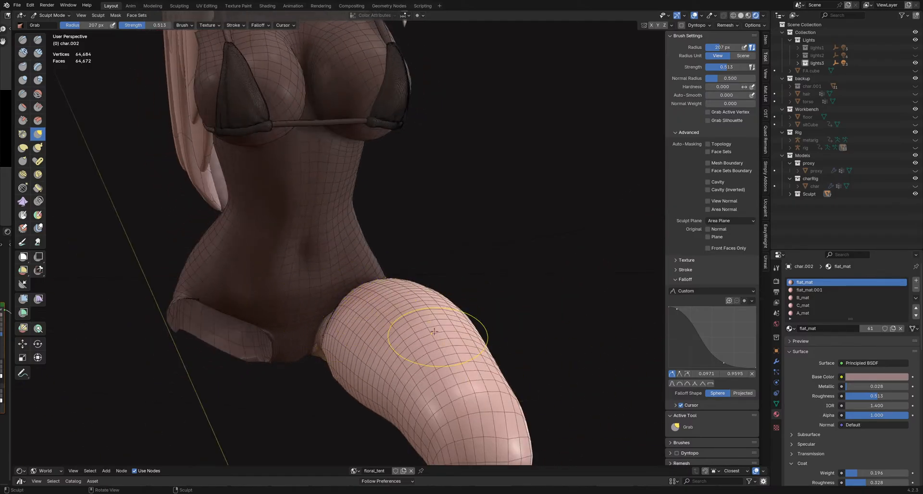
Step: Return to the Inflate brush with the Projected falloff shape and check the thigh's contour from the front and both sides
{"action": "key", "text": "i"}
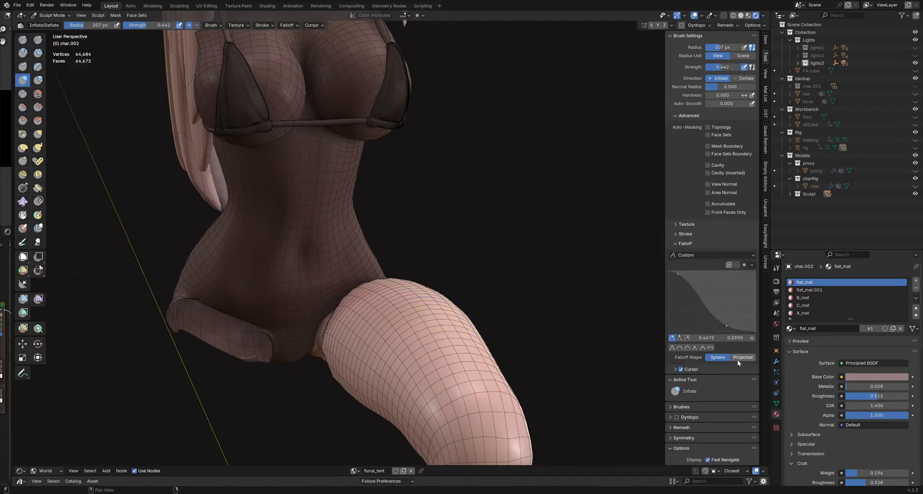
{"action": "middle_click_drag", "start_coordinate": [485, 327], "coordinate": [443, 324]}
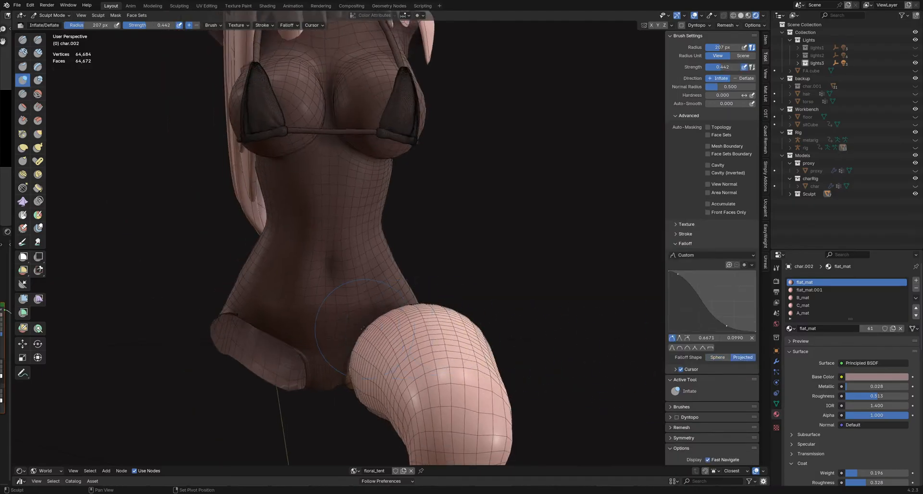
{"action": "mouse_move", "coordinate": [364, 332]}
{"action": "middle_mouse_down"}
{"action": "mouse_move", "coordinate": [490, 273]}
{"action": "mouse_move", "coordinate": [543, 289]}
{"action": "mouse_move", "coordinate": [557, 281]}
{"action": "mouse_move", "coordinate": [466, 253]}
{"action": "middle_mouse_up"}
{"action": "mouse_move", "coordinate": [514, 276]}
{"action": "middle_mouse_down"}
{"action": "mouse_move", "coordinate": [372, 259]}
{"action": "mouse_move", "coordinate": [381, 207]}
{"action": "mouse_move", "coordinate": [377, 225]}
{"action": "middle_mouse_up"}
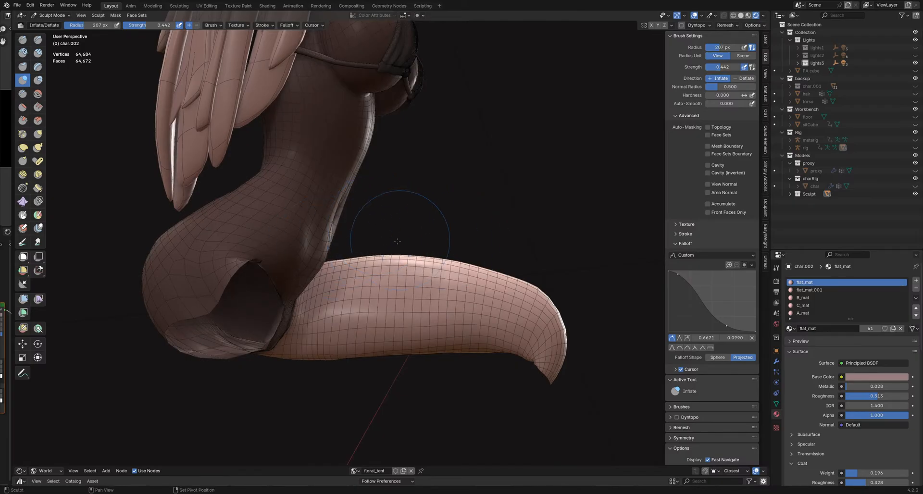
{"action": "middle_click_drag", "start_coordinate": [527, 236], "coordinate": [490, 269]}
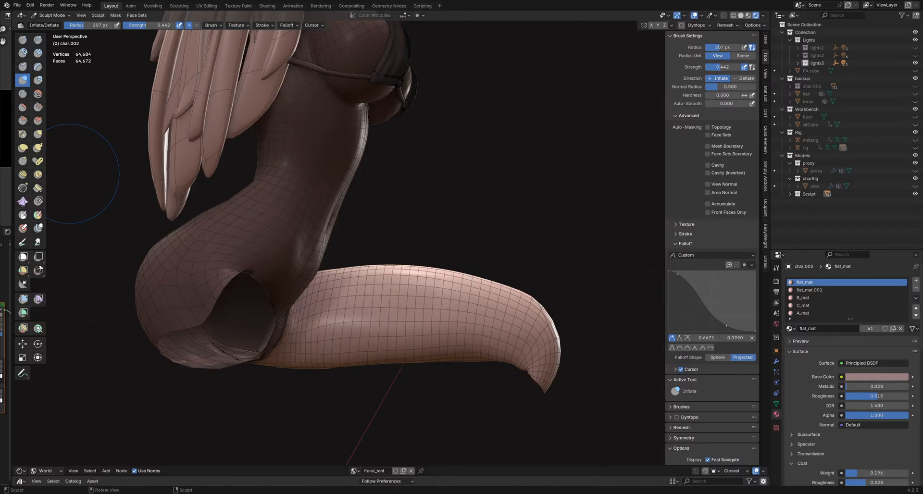
{"action": "middle_click_drag", "start_coordinate": [457, 281], "coordinate": [446, 269]}
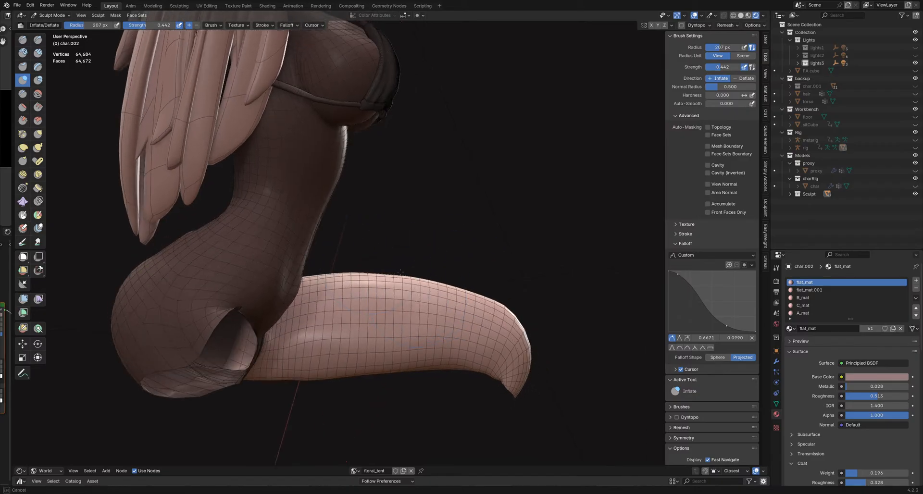
{"action": "mouse_move", "coordinate": [486, 225]}
{"action": "middle_mouse_down"}
{"action": "mouse_move", "coordinate": [412, 230]}
{"action": "mouse_move", "coordinate": [314, 255]}
{"action": "mouse_move", "coordinate": [391, 216]}
{"action": "mouse_move", "coordinate": [404, 261]}
{"action": "mouse_move", "coordinate": [361, 229]}
{"action": "middle_mouse_up"}
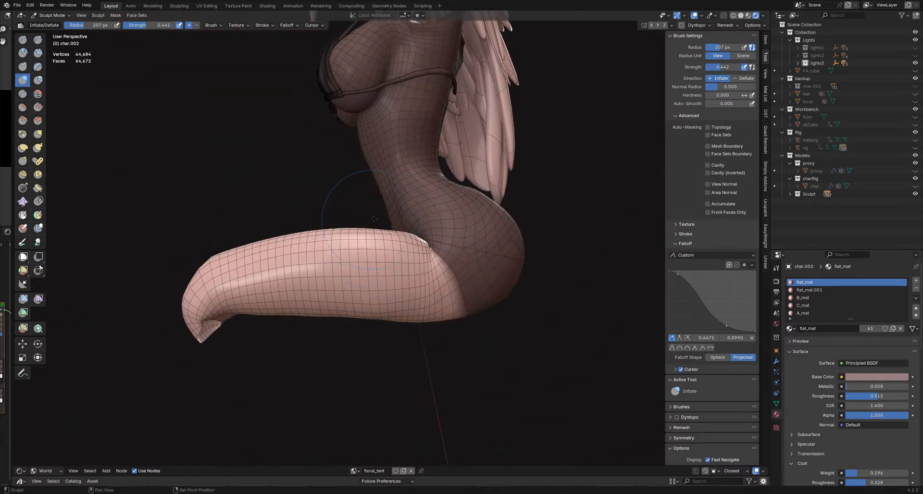
Step: Fill out the thigh's upper contour toward the knee with the Inflate brush and check it from the front and above
{"action": "mouse_move", "coordinate": [373, 218]}
{"action": "left_mouse_down"}
{"action": "mouse_move", "coordinate": [402, 224]}
{"action": "mouse_move", "coordinate": [299, 220]}
{"action": "mouse_move", "coordinate": [219, 240]}
{"action": "left_mouse_up"}
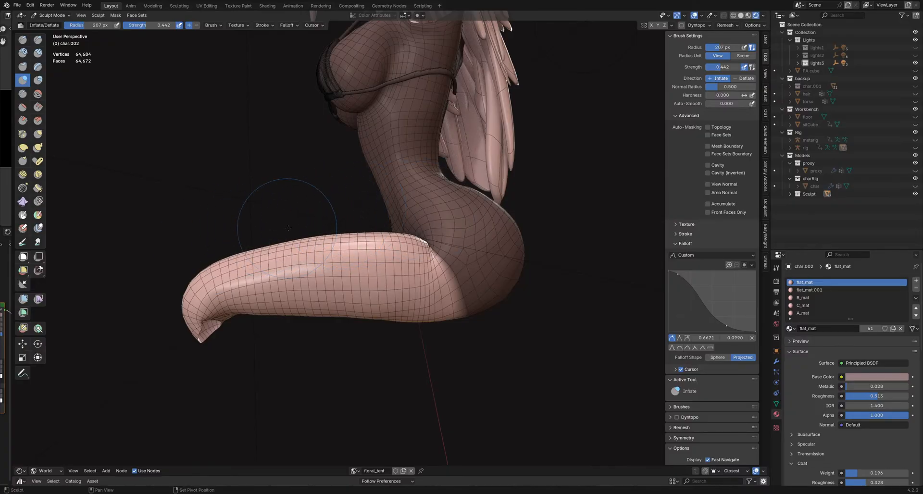
{"action": "mouse_move", "coordinate": [323, 226]}
{"action": "middle_mouse_down"}
{"action": "mouse_move", "coordinate": [394, 250]}
{"action": "mouse_move", "coordinate": [358, 253]}
{"action": "mouse_move", "coordinate": [391, 244]}
{"action": "mouse_move", "coordinate": [403, 268]}
{"action": "mouse_move", "coordinate": [400, 245]}
{"action": "mouse_move", "coordinate": [370, 262]}
{"action": "mouse_move", "coordinate": [285, 270]}
{"action": "mouse_move", "coordinate": [325, 233]}
{"action": "mouse_move", "coordinate": [348, 235]}
{"action": "middle_mouse_up"}
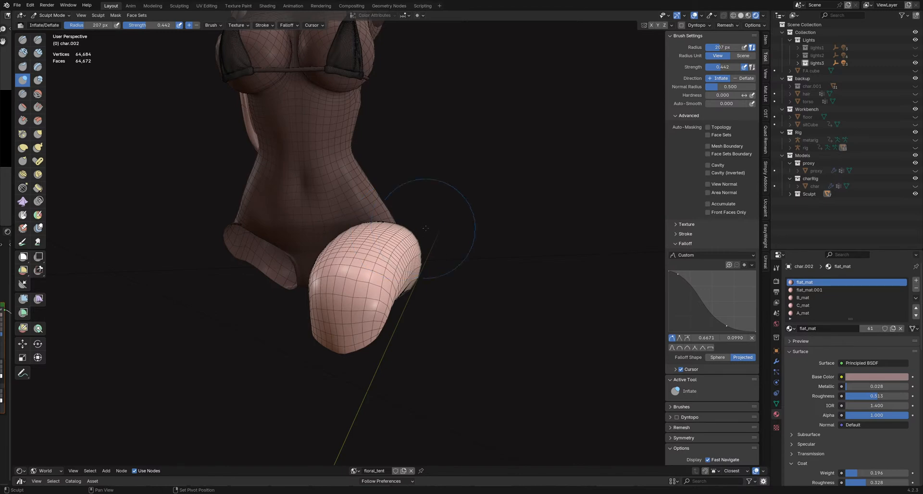
{"action": "mouse_move", "coordinate": [427, 225]}
{"action": "middle_mouse_down"}
{"action": "mouse_move", "coordinate": [426, 235]}
{"action": "mouse_move", "coordinate": [432, 217]}
{"action": "mouse_move", "coordinate": [442, 330]}
{"action": "mouse_move", "coordinate": [438, 315]}
{"action": "middle_mouse_up"}
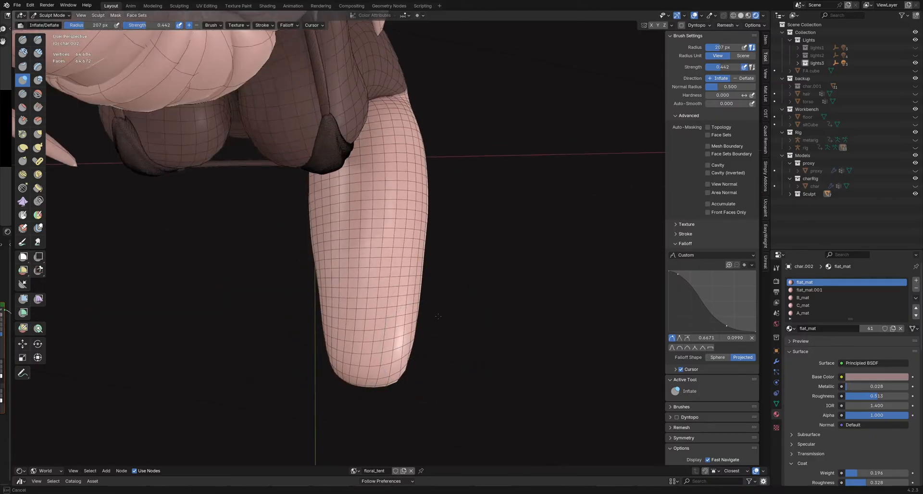
{"action": "middle_click_drag", "start_coordinate": [448, 256], "coordinate": [442, 330]}
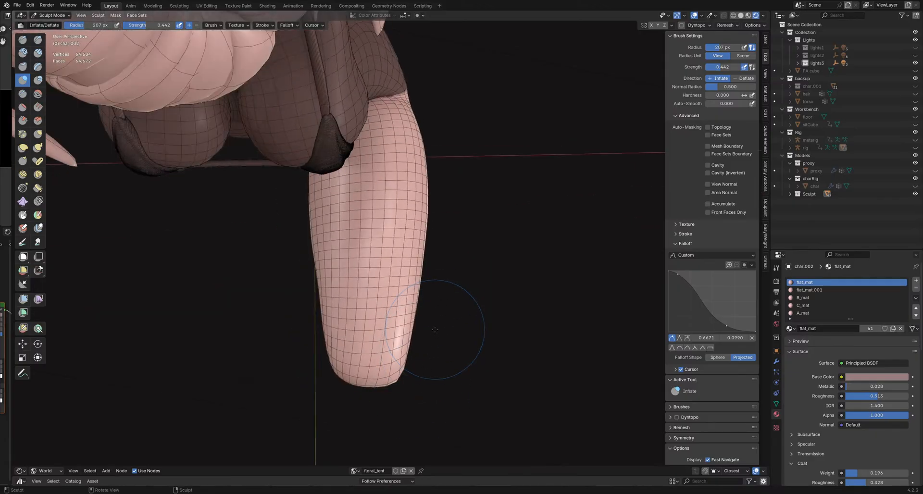
{"action": "middle_click_drag", "start_coordinate": [474, 232], "coordinate": [433, 266]}
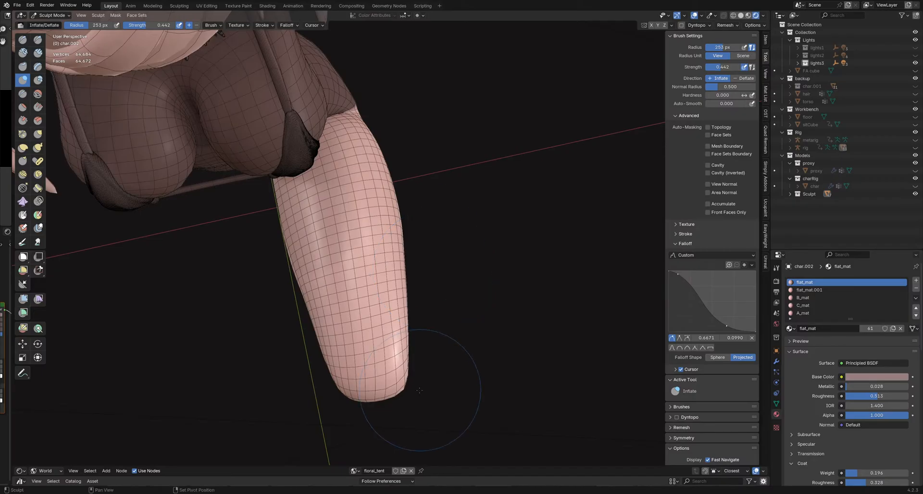
{"action": "middle_click_drag", "start_coordinate": [391, 442], "coordinate": [266, 306]}
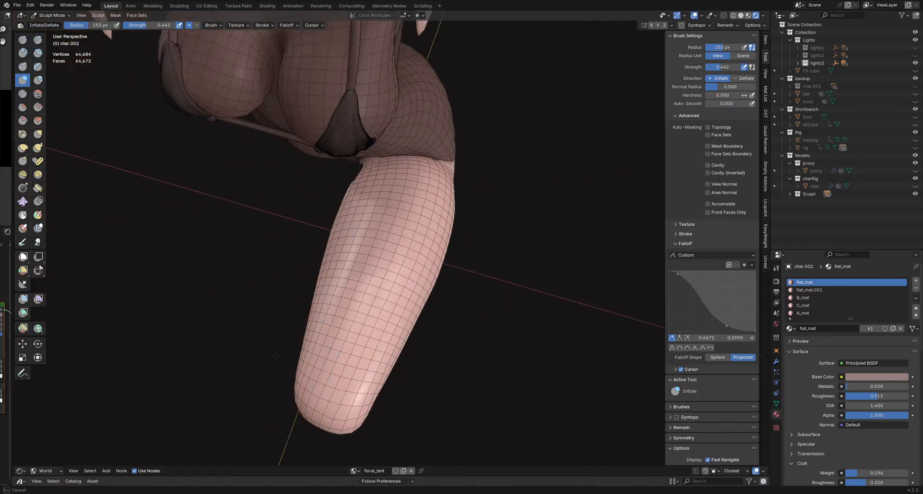
{"action": "middle_click_drag", "start_coordinate": [264, 381], "coordinate": [323, 391]}
Step: Reshape the knee end of the thigh with the Grab brush at a 352 px radius and Projected falloff
{"action": "key", "text": "g"}
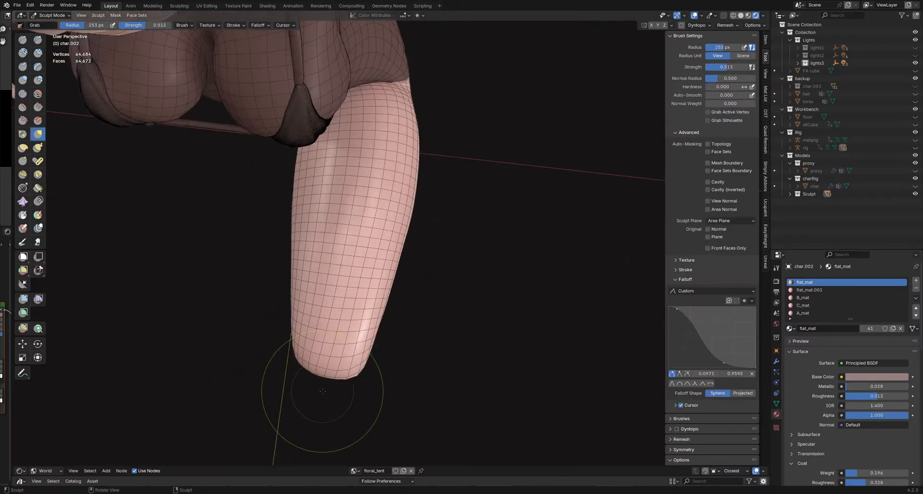
{"action": "key", "text": "f"}
{"action": "left_click", "coordinate": [335, 391]}
{"action": "key", "text": "f"}
{"action": "left_click", "coordinate": [369, 386]}
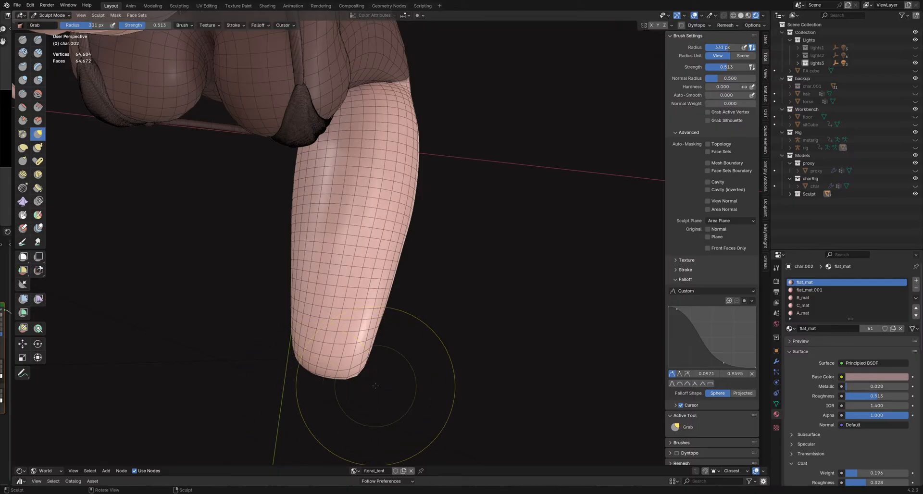
{"action": "key", "text": "f"}
{"action": "left_click", "coordinate": [383, 388]}
{"action": "left_click", "coordinate": [743, 394]}
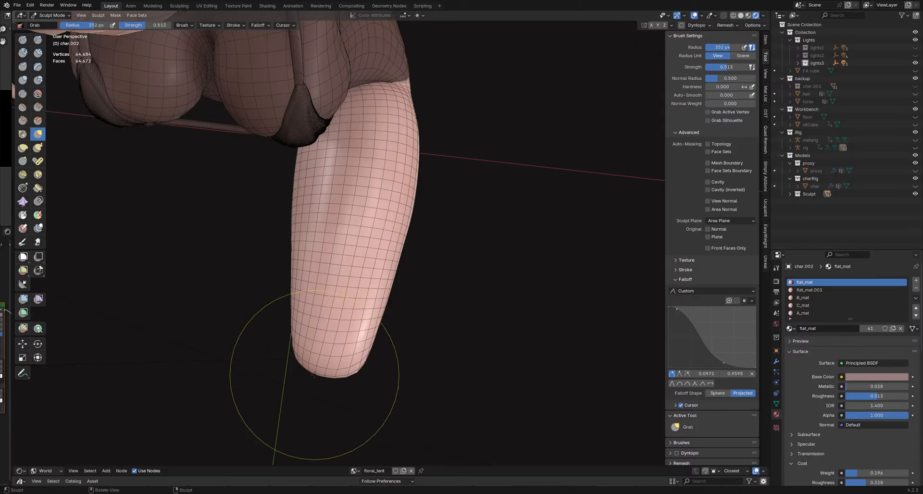
{"action": "mouse_move", "coordinate": [378, 373]}
{"action": "left_mouse_down"}
{"action": "mouse_move", "coordinate": [364, 376]}
{"action": "mouse_move", "coordinate": [381, 379]}
{"action": "left_mouse_up"}
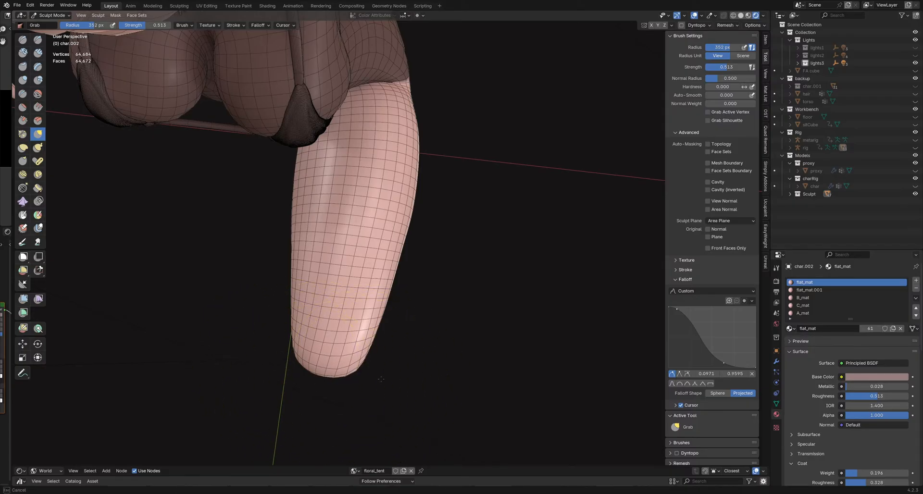
Step: Adjust the thigh's taper toward the knee from above, enlarging the Grab brush radius to 500 px
{"action": "middle_click_drag", "start_coordinate": [262, 391], "coordinate": [387, 364]}
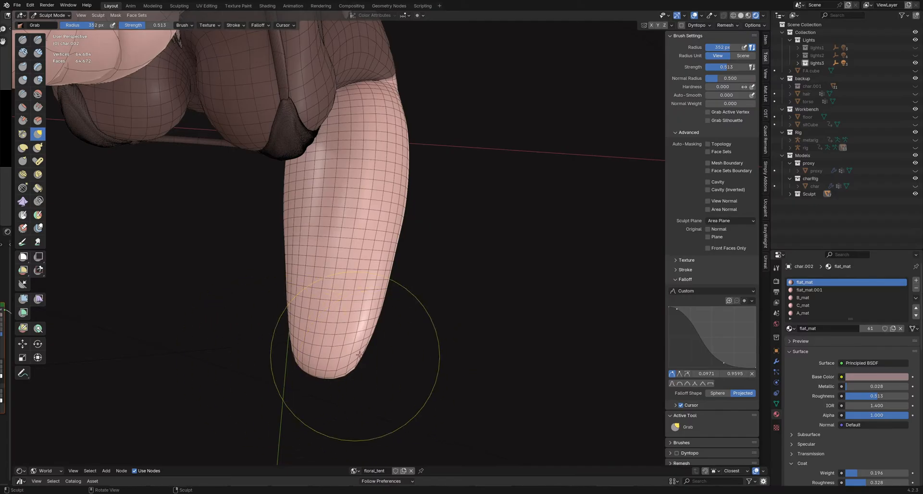
{"action": "middle_click_drag", "start_coordinate": [359, 355], "coordinate": [403, 329]}
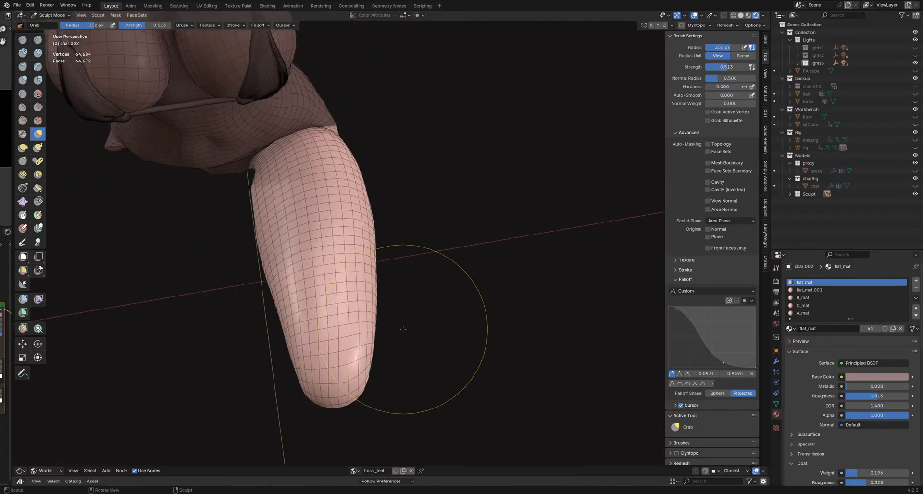
{"action": "key", "text": "f"}
{"action": "left_click", "coordinate": [410, 354]}
{"action": "mouse_move", "coordinate": [308, 357]}
{"action": "middle_mouse_down", "text": "ctrl"}
{"action": "mouse_move", "coordinate": [306, 324]}
{"action": "mouse_move", "coordinate": [320, 355]}
{"action": "middle_mouse_up", "text": "ctrl"}
{"action": "key", "text": "f"}
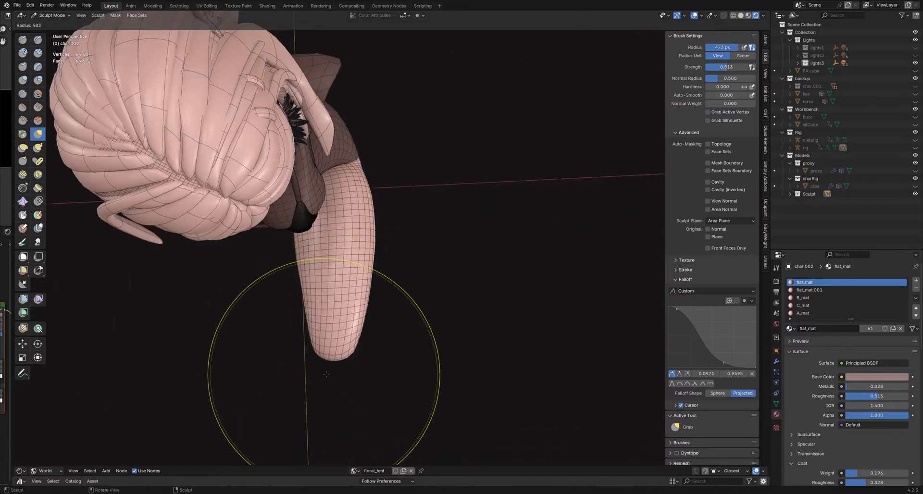
{"action": "left_click", "coordinate": [375, 366]}
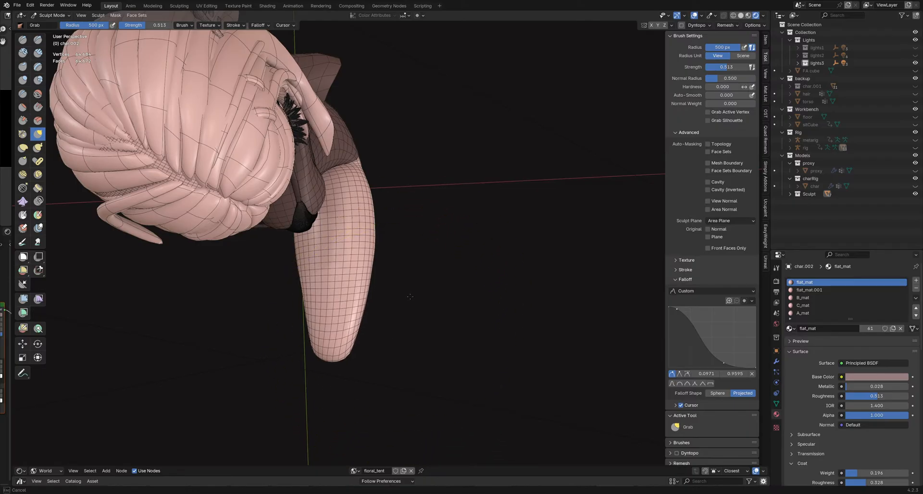
Step: Refine the outer side of the thigh from above with the Grab brush at a radius of 392 px
{"action": "mouse_move", "coordinate": [421, 289]}
{"action": "middle_mouse_down"}
{"action": "mouse_move", "coordinate": [422, 272]}
{"action": "mouse_move", "coordinate": [280, 355]}
{"action": "mouse_move", "coordinate": [234, 329]}
{"action": "middle_mouse_up"}
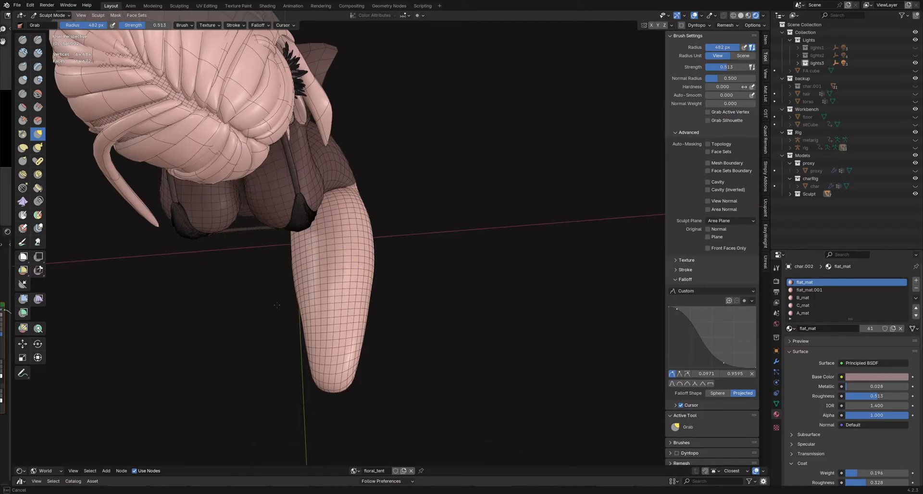
{"action": "key", "text": "f"}
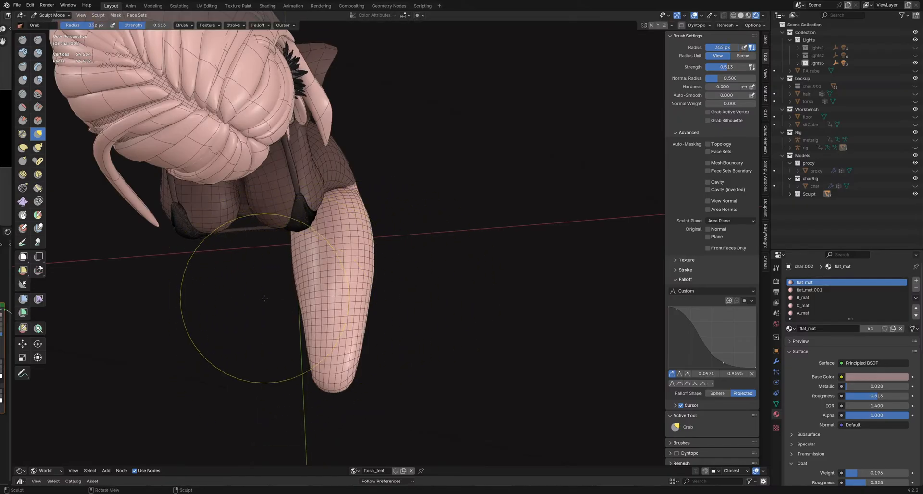
{"action": "left_click", "coordinate": [356, 291]}
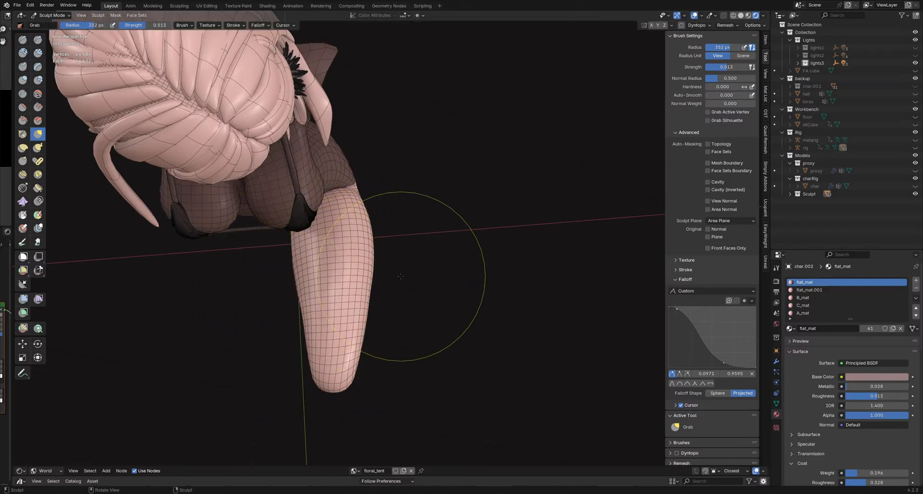
{"action": "key", "text": "f"}
{"action": "left_click", "coordinate": [412, 273]}
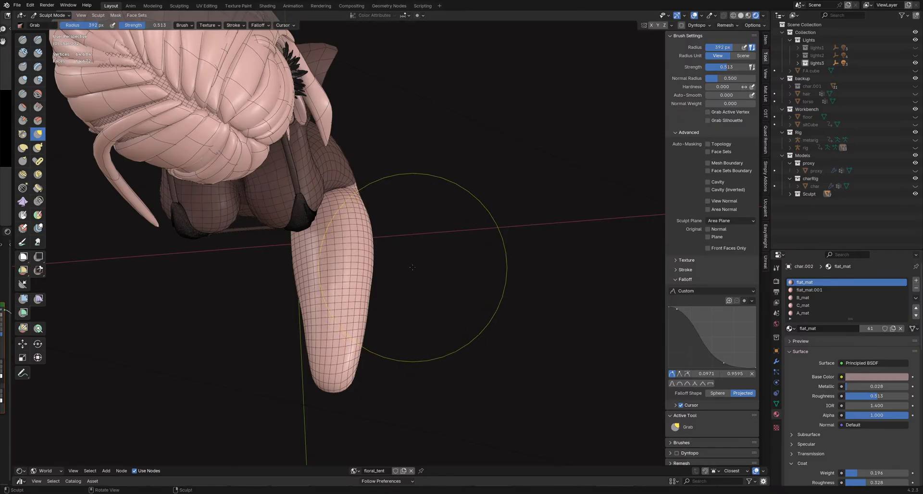
Step: Reduce the Grab brush radius to 178 px for the inner thigh beside the groin
{"action": "mouse_move", "coordinate": [412, 273]}
{"action": "middle_mouse_down"}
{"action": "mouse_move", "coordinate": [386, 258]}
{"action": "mouse_move", "coordinate": [195, 392]}
{"action": "mouse_move", "coordinate": [350, 346]}
{"action": "middle_mouse_up"}
{"action": "mouse_move", "coordinate": [241, 324]}
{"action": "middle_mouse_down"}
{"action": "mouse_move", "coordinate": [351, 335]}
{"action": "mouse_move", "coordinate": [386, 312]}
{"action": "mouse_move", "coordinate": [269, 330]}
{"action": "middle_mouse_up"}
{"action": "key", "text": "f"}
{"action": "left_click", "coordinate": [404, 306]}
{"action": "key", "text": "f"}
{"action": "left_click", "coordinate": [171, 347]}
{"action": "middle_click_drag", "start_coordinate": [178, 350], "coordinate": [261, 330]}
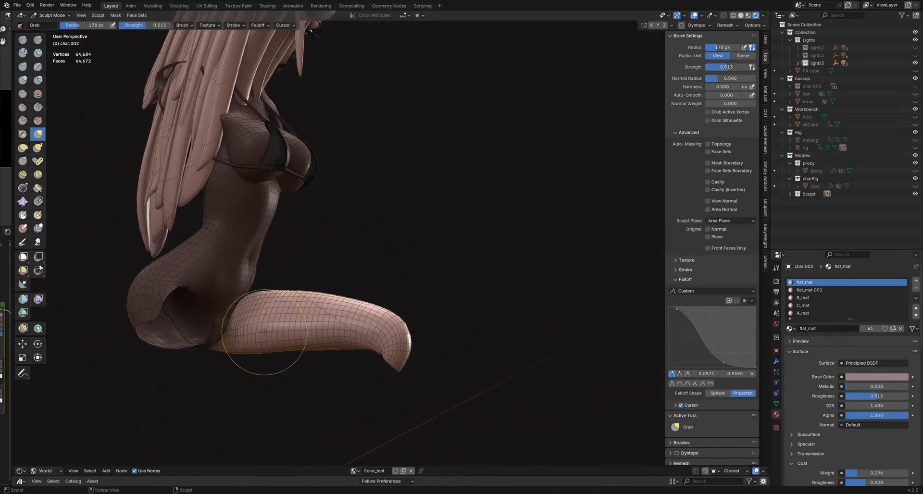
Step: Relax the inner-thigh mesh near the groin crease with the Slide Relax brush at a radius of 171 px
{"action": "key", "text": "r"}
{"action": "key", "text": "f"}
{"action": "left_click", "coordinate": [256, 331]}
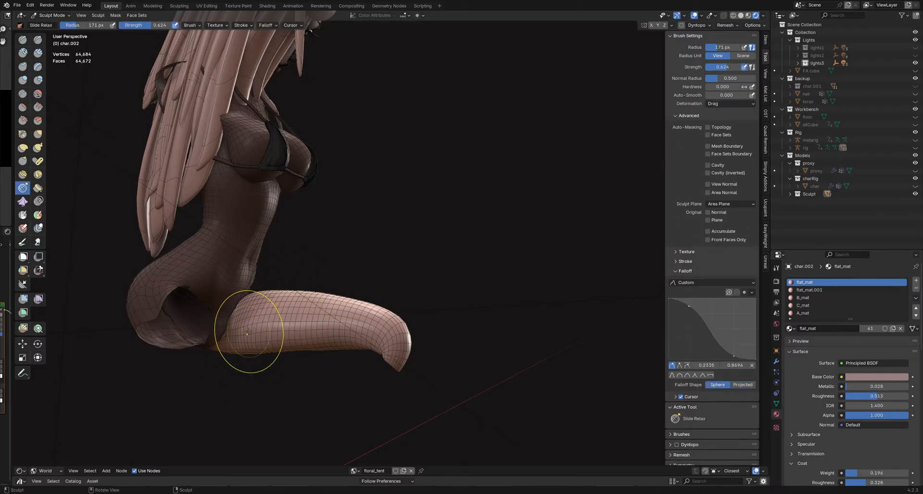
{"action": "left_click_drag", "start_coordinate": [244, 335], "coordinate": [250, 331]}
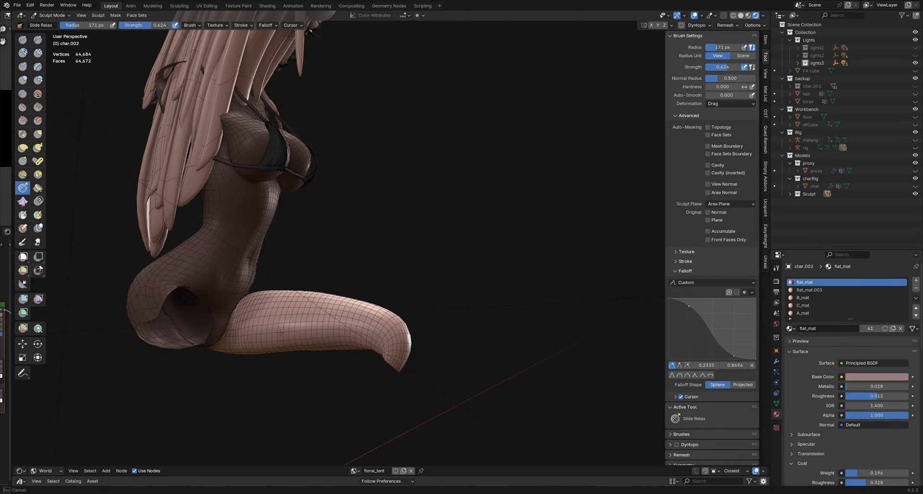
{"action": "mouse_move", "coordinate": [328, 330]}
{"action": "middle_mouse_down"}
{"action": "mouse_move", "coordinate": [319, 340]}
{"action": "mouse_move", "coordinate": [253, 312]}
{"action": "mouse_move", "coordinate": [262, 302]}
{"action": "mouse_move", "coordinate": [321, 321]}
{"action": "middle_mouse_up"}
Step: Relax the hip mesh where it meets the thigh with the Slide Relax brush at a radius of 204 px
{"action": "mouse_move", "coordinate": [399, 341]}
{"action": "middle_mouse_down"}
{"action": "mouse_move", "coordinate": [388, 335]}
{"action": "mouse_move", "coordinate": [360, 349]}
{"action": "middle_mouse_up"}
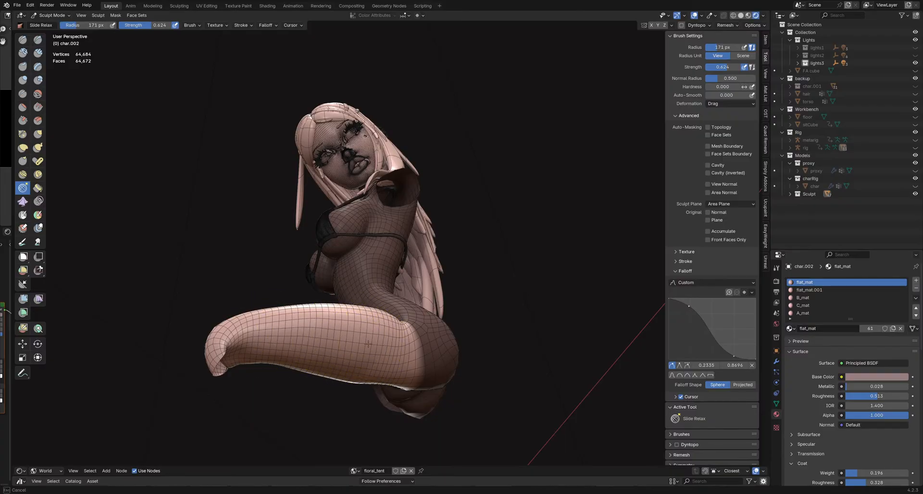
{"action": "mouse_move", "coordinate": [415, 372]}
{"action": "middle_mouse_down"}
{"action": "mouse_move", "coordinate": [372, 364]}
{"action": "mouse_move", "coordinate": [414, 347]}
{"action": "middle_mouse_up"}
{"action": "mouse_move", "coordinate": [431, 362]}
{"action": "middle_mouse_down"}
{"action": "mouse_move", "coordinate": [417, 356]}
{"action": "mouse_move", "coordinate": [422, 361]}
{"action": "mouse_move", "coordinate": [425, 343]}
{"action": "middle_mouse_up"}
{"action": "key", "text": "f"}
{"action": "left_click", "coordinate": [421, 336]}
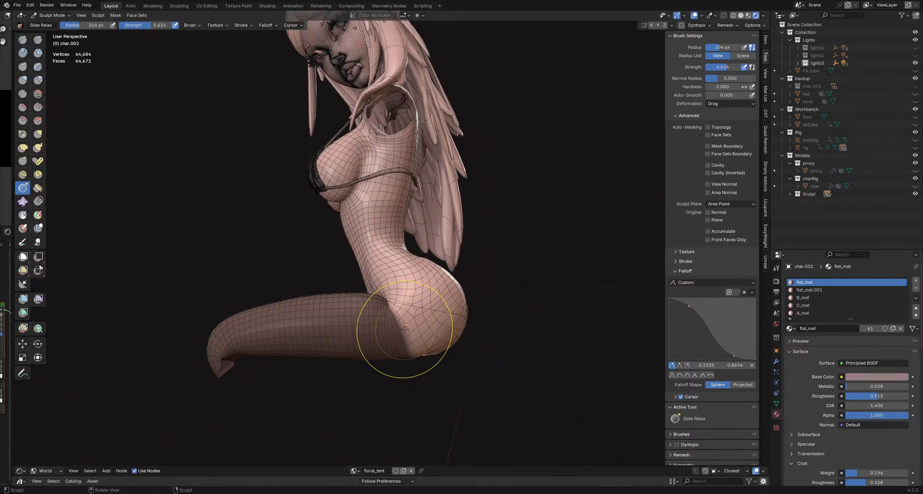
Step: Reshape the underside of the thigh at the hip crease with the Grab brush at a radius of 132 px
{"action": "mouse_move", "coordinate": [396, 325]}
{"action": "middle_mouse_down"}
{"action": "mouse_move", "coordinate": [406, 337]}
{"action": "mouse_move", "coordinate": [401, 372]}
{"action": "mouse_move", "coordinate": [387, 331]}
{"action": "mouse_move", "coordinate": [377, 331]}
{"action": "mouse_move", "coordinate": [421, 374]}
{"action": "mouse_move", "coordinate": [399, 373]}
{"action": "mouse_move", "coordinate": [409, 367]}
{"action": "middle_mouse_up"}
{"action": "key", "text": "g"}
{"action": "key", "text": "bracketleft"}
{"action": "key", "text": "bracketleft"}
{"action": "key", "text": "bracketleft"}
{"action": "key", "text": "f"}
{"action": "key", "text": "f"}
{"action": "left_click", "coordinate": [445, 361]}
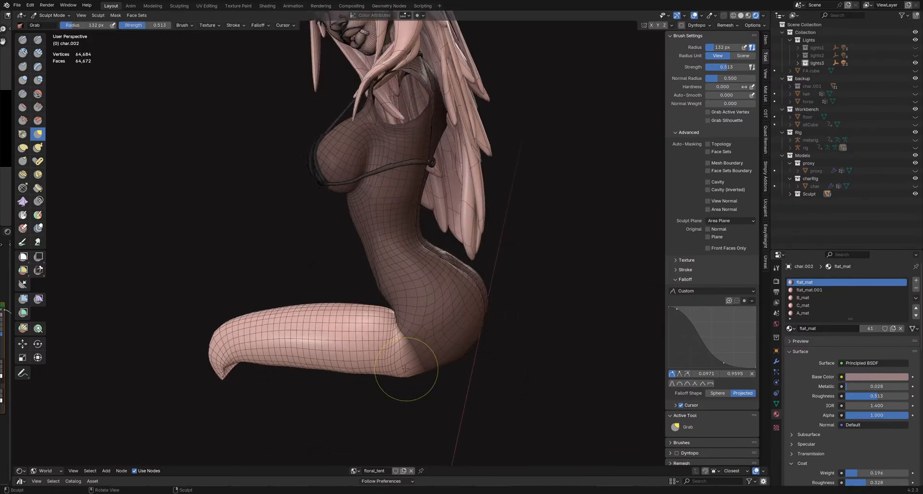
Step: Refine the inner-thigh edge at the groin opening with the Grab brush at a radius of 84 px
{"action": "mouse_move", "coordinate": [408, 356]}
{"action": "middle_mouse_down"}
{"action": "mouse_move", "coordinate": [416, 374]}
{"action": "mouse_move", "coordinate": [408, 383]}
{"action": "mouse_move", "coordinate": [449, 383]}
{"action": "mouse_move", "coordinate": [418, 377]}
{"action": "mouse_move", "coordinate": [425, 338]}
{"action": "middle_mouse_up"}
{"action": "key", "text": "f"}
{"action": "key", "text": "f"}
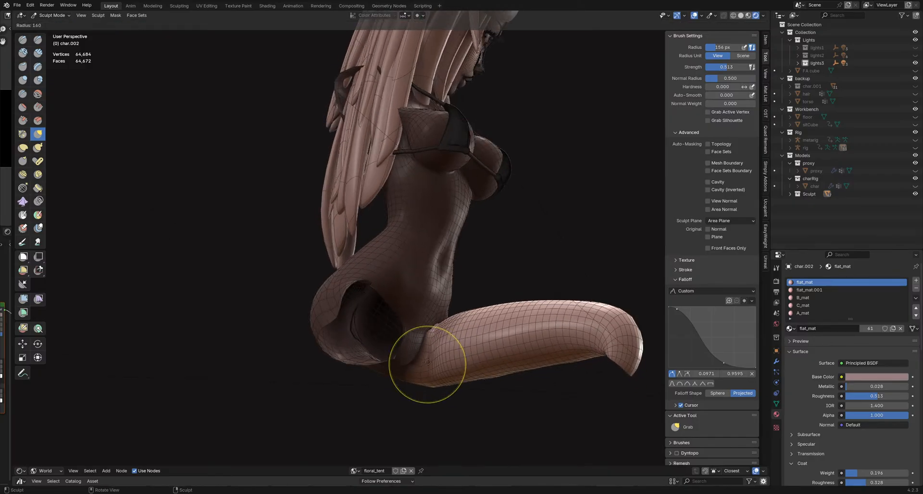
{"action": "left_click", "coordinate": [425, 354]}
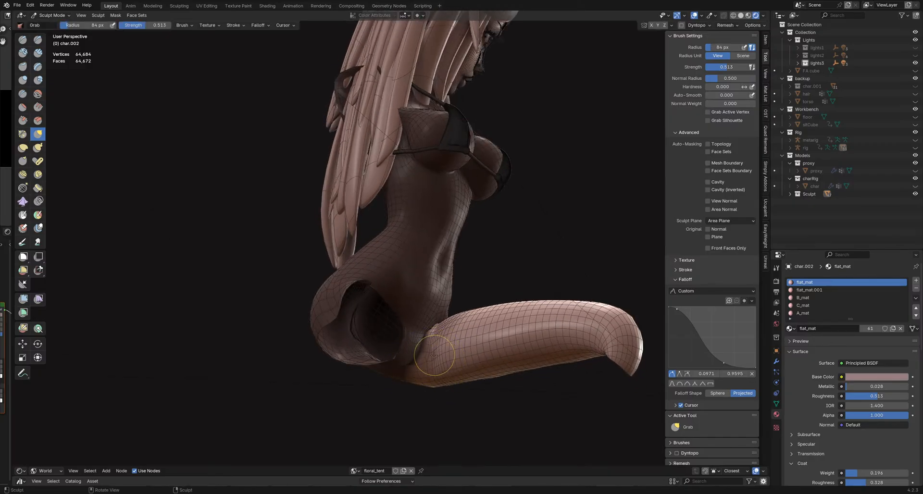
{"action": "middle_click_drag", "start_coordinate": [427, 358], "coordinate": [382, 390]}
Step: Even out the mesh across the hip and outer buttock with the Slide Relax brush at a radius of 237 px
{"action": "key", "text": "shift+r"}
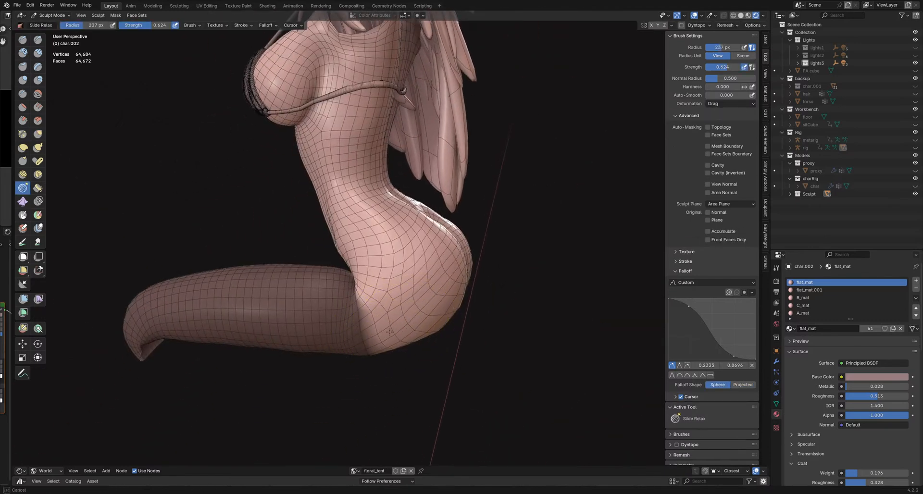
{"action": "mouse_move", "coordinate": [380, 321]}
{"action": "middle_mouse_down"}
{"action": "mouse_move", "coordinate": [476, 331]}
{"action": "mouse_move", "coordinate": [486, 305]}
{"action": "mouse_move", "coordinate": [465, 280]}
{"action": "middle_mouse_up"}
{"action": "key", "text": "i"}
{"action": "key", "text": "shift+r"}
{"action": "mouse_move", "coordinate": [451, 310]}
{"action": "middle_mouse_down"}
{"action": "mouse_move", "coordinate": [452, 302]}
{"action": "mouse_move", "coordinate": [437, 309]}
{"action": "middle_mouse_up"}
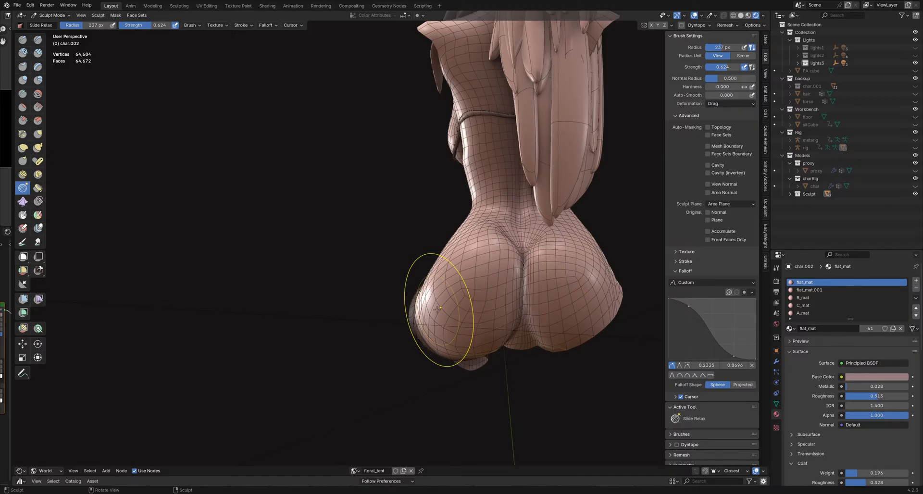
Step: Continue relaxing the mesh over the back of the buttock with the Slide Relax brush at a radius of 203 px
{"action": "mouse_move", "coordinate": [480, 279]}
{"action": "middle_mouse_down"}
{"action": "mouse_move", "coordinate": [497, 311]}
{"action": "mouse_move", "coordinate": [529, 310]}
{"action": "middle_mouse_up"}
{"action": "mouse_move", "coordinate": [511, 341]}
{"action": "middle_mouse_down"}
{"action": "mouse_move", "coordinate": [508, 329]}
{"action": "mouse_move", "coordinate": [502, 353]}
{"action": "mouse_move", "coordinate": [517, 363]}
{"action": "mouse_move", "coordinate": [500, 325]}
{"action": "mouse_move", "coordinate": [476, 329]}
{"action": "mouse_move", "coordinate": [468, 390]}
{"action": "mouse_move", "coordinate": [477, 299]}
{"action": "mouse_move", "coordinate": [495, 338]}
{"action": "mouse_move", "coordinate": [455, 292]}
{"action": "mouse_move", "coordinate": [440, 331]}
{"action": "mouse_move", "coordinate": [501, 336]}
{"action": "mouse_move", "coordinate": [515, 402]}
{"action": "mouse_move", "coordinate": [556, 342]}
{"action": "mouse_move", "coordinate": [515, 388]}
{"action": "mouse_move", "coordinate": [478, 351]}
{"action": "mouse_move", "coordinate": [532, 360]}
{"action": "mouse_move", "coordinate": [545, 344]}
{"action": "mouse_move", "coordinate": [541, 367]}
{"action": "mouse_move", "coordinate": [540, 314]}
{"action": "middle_mouse_up"}
{"action": "middle_click_drag", "start_coordinate": [533, 350], "coordinate": [498, 333]}
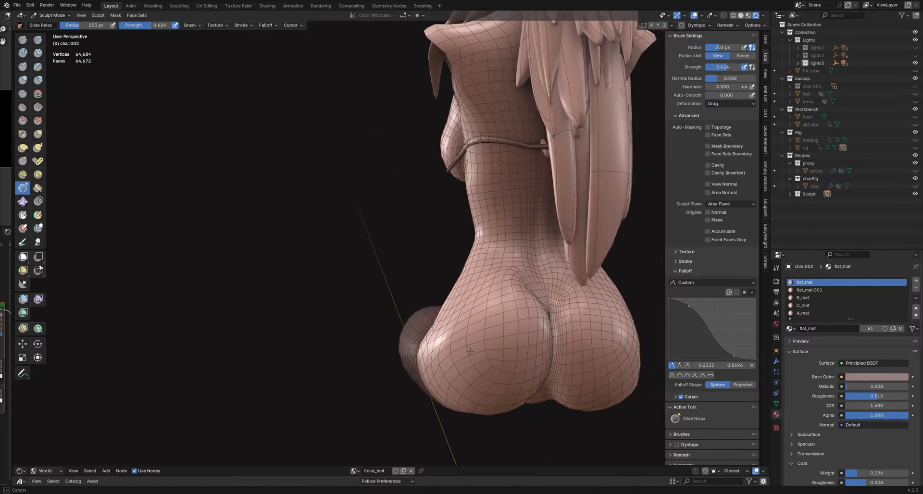
{"action": "mouse_move", "coordinate": [451, 369]}
{"action": "middle_mouse_down"}
{"action": "mouse_move", "coordinate": [442, 380]}
{"action": "mouse_move", "coordinate": [500, 339]}
{"action": "mouse_move", "coordinate": [505, 351]}
{"action": "mouse_move", "coordinate": [527, 333]}
{"action": "mouse_move", "coordinate": [552, 349]}
{"action": "mouse_move", "coordinate": [569, 339]}
{"action": "mouse_move", "coordinate": [501, 324]}
{"action": "mouse_move", "coordinate": [524, 331]}
{"action": "mouse_move", "coordinate": [505, 351]}
{"action": "mouse_move", "coordinate": [523, 321]}
{"action": "mouse_move", "coordinate": [509, 370]}
{"action": "middle_mouse_up"}
Step: Reshape the buttocks from behind with the Grab brush using Sphere falloff and a radius of 264 px
{"action": "key", "text": "g"}
{"action": "left_click_drag", "start_coordinate": [517, 370], "coordinate": [523, 371]}
{"action": "key", "text": "f"}
{"action": "left_click", "coordinate": [525, 365]}
{"action": "middle_click_drag", "start_coordinate": [522, 371], "coordinate": [529, 346]}
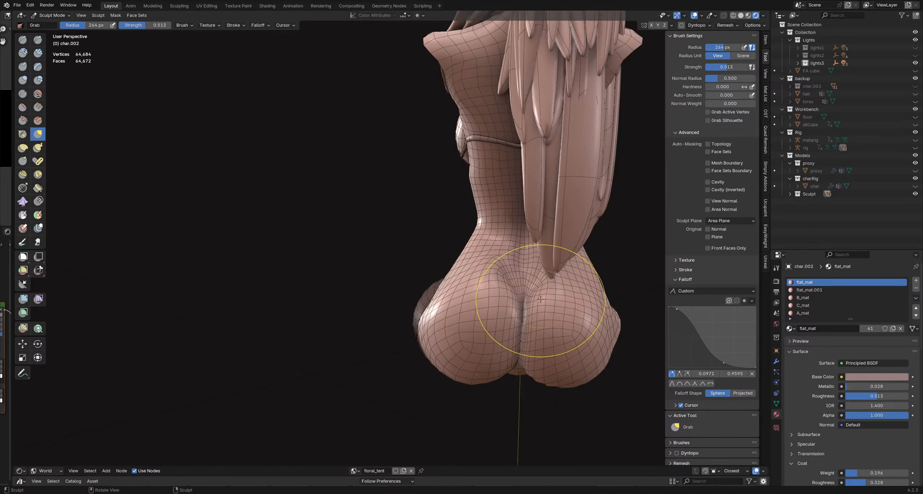
Step: Adjust the buttock and hip silhouette from behind and the side with the Grab brush at a radius of 300 px
{"action": "mouse_move", "coordinate": [538, 303]}
{"action": "middle_mouse_down", "text": "shift"}
{"action": "mouse_move", "coordinate": [507, 320]}
{"action": "mouse_move", "coordinate": [454, 319]}
{"action": "middle_mouse_up", "text": "shift"}
{"action": "key", "text": "f"}
{"action": "left_click", "coordinate": [522, 324]}
{"action": "mouse_move", "coordinate": [469, 400]}
{"action": "middle_mouse_down"}
{"action": "mouse_move", "coordinate": [477, 383]}
{"action": "mouse_move", "coordinate": [457, 336]}
{"action": "mouse_move", "coordinate": [484, 319]}
{"action": "mouse_move", "coordinate": [486, 281]}
{"action": "mouse_move", "coordinate": [459, 294]}
{"action": "middle_mouse_up"}
{"action": "key", "text": "f"}
{"action": "left_click", "coordinate": [486, 291]}
{"action": "key", "text": "f"}
{"action": "left_click", "coordinate": [485, 291]}
{"action": "key", "text": "f"}
{"action": "left_click", "coordinate": [481, 289]}
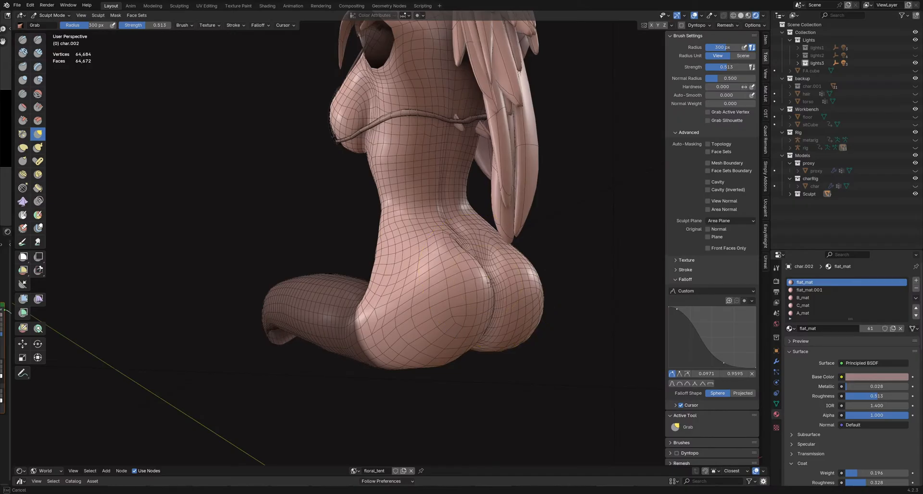
Step: Reshape the transition from the lower back into the buttock with the Grab brush at radii of 249 and 290 px
{"action": "mouse_move", "coordinate": [445, 241]}
{"action": "middle_mouse_down"}
{"action": "mouse_move", "coordinate": [470, 337]}
{"action": "mouse_move", "coordinate": [511, 319]}
{"action": "mouse_move", "coordinate": [477, 325]}
{"action": "mouse_move", "coordinate": [519, 339]}
{"action": "mouse_move", "coordinate": [488, 330]}
{"action": "mouse_move", "coordinate": [515, 342]}
{"action": "mouse_move", "coordinate": [511, 391]}
{"action": "mouse_move", "coordinate": [480, 382]}
{"action": "mouse_move", "coordinate": [510, 336]}
{"action": "mouse_move", "coordinate": [490, 333]}
{"action": "mouse_move", "coordinate": [503, 350]}
{"action": "mouse_move", "coordinate": [433, 354]}
{"action": "mouse_move", "coordinate": [452, 342]}
{"action": "mouse_move", "coordinate": [515, 350]}
{"action": "mouse_move", "coordinate": [511, 374]}
{"action": "mouse_move", "coordinate": [566, 377]}
{"action": "mouse_move", "coordinate": [529, 355]}
{"action": "mouse_move", "coordinate": [469, 358]}
{"action": "mouse_move", "coordinate": [469, 324]}
{"action": "mouse_move", "coordinate": [433, 341]}
{"action": "mouse_move", "coordinate": [454, 327]}
{"action": "middle_mouse_up"}
{"action": "key", "text": "f"}
{"action": "left_click", "coordinate": [480, 365]}
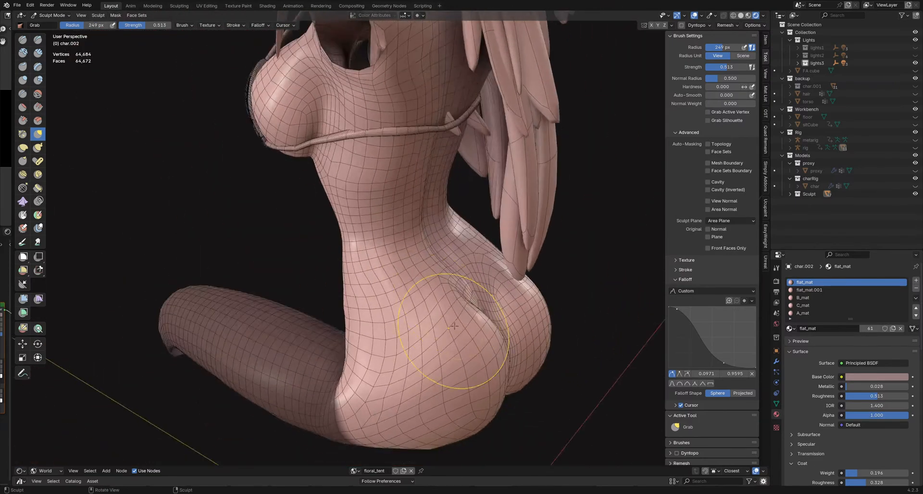
{"action": "left_click_drag", "start_coordinate": [451, 297], "coordinate": [458, 283]}
{"action": "key", "text": "f"}
{"action": "left_click", "coordinate": [471, 270]}
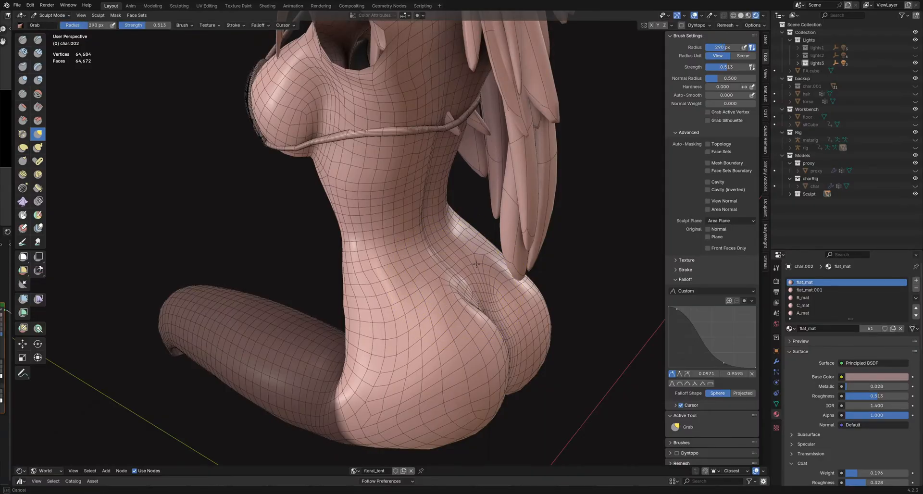
Step: Refine the top of the cleft with the Grab brush at 210 px and switch to the Inflate brush at 184 px
{"action": "mouse_move", "coordinate": [456, 287]}
{"action": "middle_mouse_down"}
{"action": "mouse_move", "coordinate": [398, 311]}
{"action": "mouse_move", "coordinate": [430, 313]}
{"action": "mouse_move", "coordinate": [439, 342]}
{"action": "mouse_move", "coordinate": [431, 340]}
{"action": "mouse_move", "coordinate": [457, 319]}
{"action": "mouse_move", "coordinate": [480, 329]}
{"action": "mouse_move", "coordinate": [470, 323]}
{"action": "middle_mouse_up"}
{"action": "key", "text": "f"}
{"action": "left_click", "coordinate": [394, 311]}
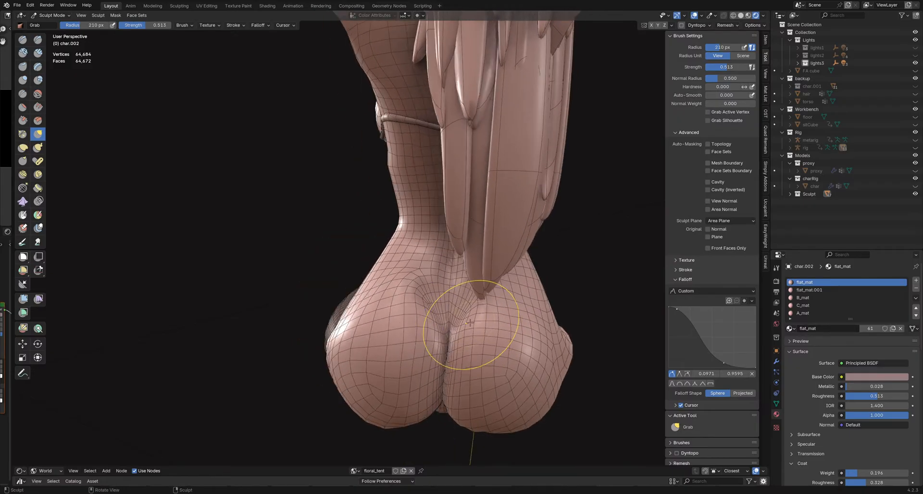
{"action": "key", "text": "f"}
{"action": "left_click", "coordinate": [428, 341]}
{"action": "key", "text": "i"}
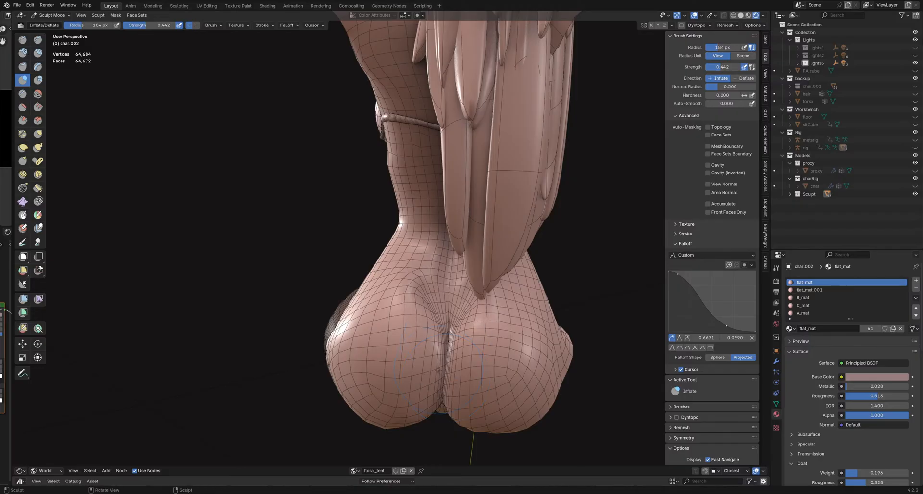
Step: Refine the top of the cleft and the lower back with the Grab brush at a radius of 164 px
{"action": "middle_click_drag", "start_coordinate": [438, 370], "coordinate": [440, 324]}
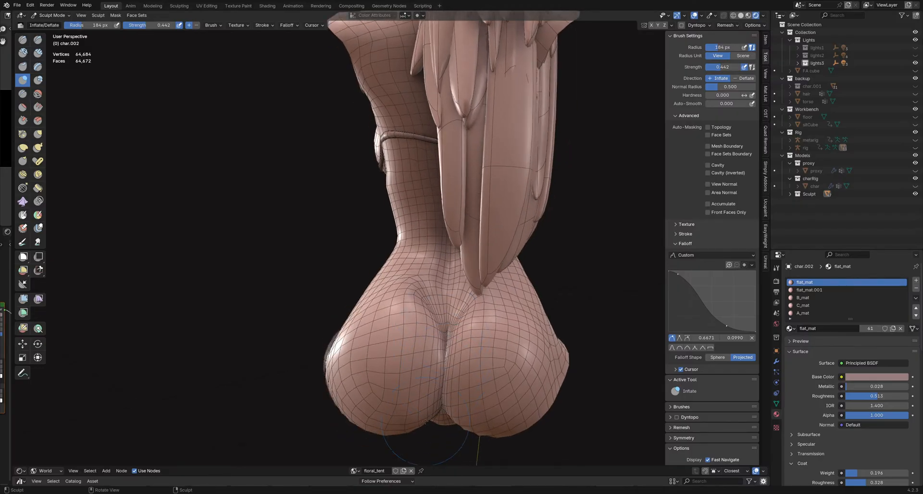
{"action": "middle_click_drag", "start_coordinate": [426, 423], "coordinate": [466, 341]}
{"action": "mouse_move", "coordinate": [438, 394]}
{"action": "middle_mouse_down"}
{"action": "mouse_move", "coordinate": [366, 384]}
{"action": "mouse_move", "coordinate": [405, 369]}
{"action": "mouse_move", "coordinate": [399, 356]}
{"action": "mouse_move", "coordinate": [408, 339]}
{"action": "mouse_move", "coordinate": [430, 410]}
{"action": "middle_mouse_up"}
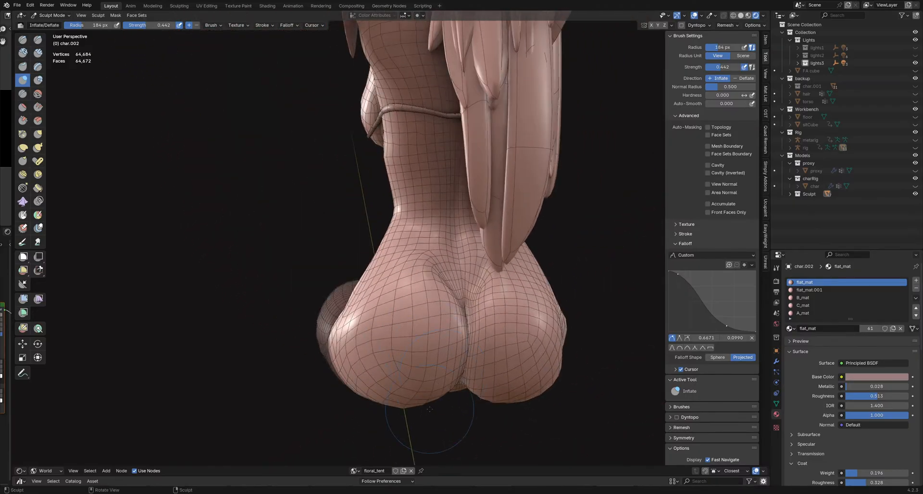
{"action": "middle_click_drag", "start_coordinate": [488, 409], "coordinate": [419, 319]}
{"action": "key", "text": "g"}
{"action": "key", "text": "shift+f"}
{"action": "left_click", "coordinate": [416, 308]}
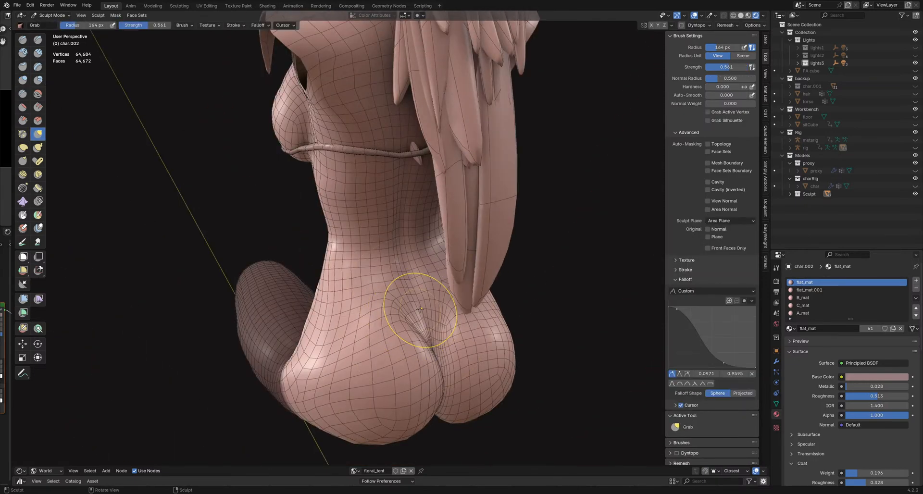
Step: Set the Inflate brush falloff shape to Sphere, then soften the buttock and lower back with the Smooth brush at strength 0.309
{"action": "key", "text": "i"}
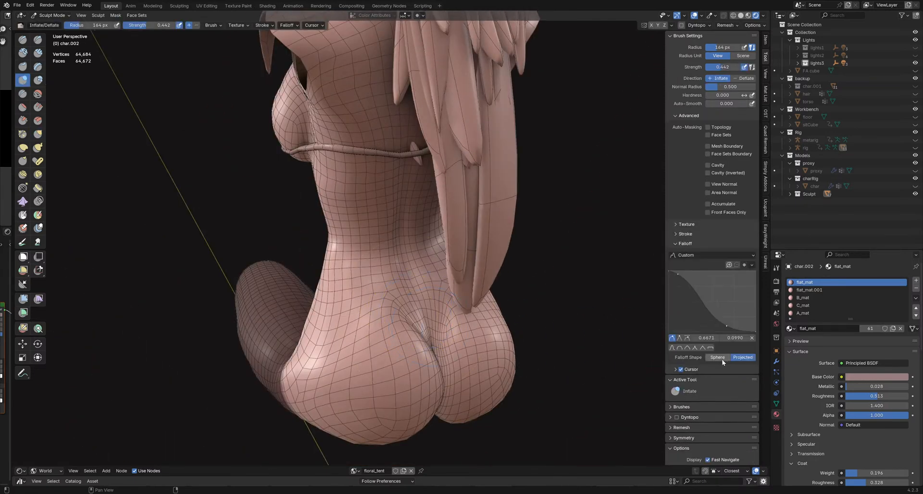
{"action": "mouse_move", "coordinate": [514, 379]}
{"action": "middle_mouse_down"}
{"action": "mouse_move", "coordinate": [543, 351]}
{"action": "mouse_move", "coordinate": [481, 363]}
{"action": "mouse_move", "coordinate": [394, 358]}
{"action": "mouse_move", "coordinate": [382, 346]}
{"action": "mouse_move", "coordinate": [358, 362]}
{"action": "mouse_move", "coordinate": [340, 350]}
{"action": "mouse_move", "coordinate": [562, 233]}
{"action": "mouse_move", "coordinate": [406, 308]}
{"action": "mouse_move", "coordinate": [578, 323]}
{"action": "mouse_move", "coordinate": [524, 335]}
{"action": "mouse_move", "coordinate": [433, 329]}
{"action": "mouse_move", "coordinate": [417, 306]}
{"action": "mouse_move", "coordinate": [467, 313]}
{"action": "mouse_move", "coordinate": [425, 325]}
{"action": "mouse_move", "coordinate": [448, 320]}
{"action": "middle_mouse_up"}
{"action": "key", "text": "shift+s"}
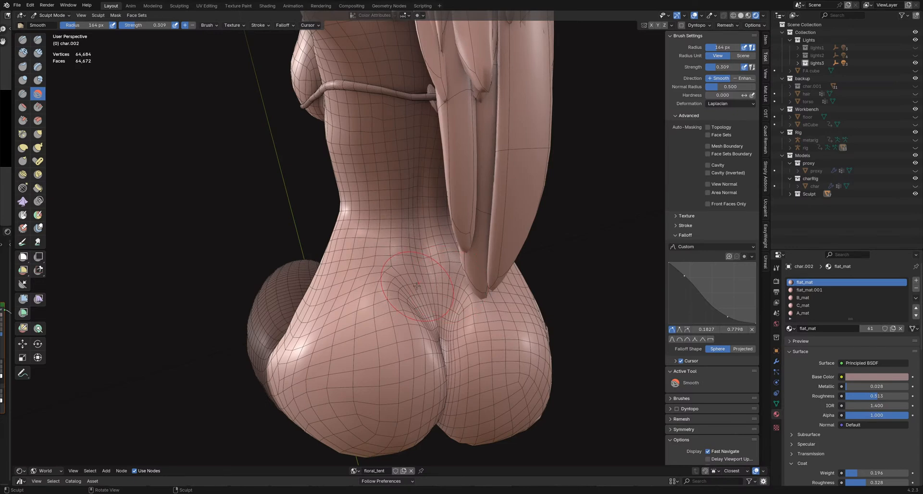
{"action": "mouse_move", "coordinate": [416, 286]}
{"action": "middle_mouse_down"}
{"action": "mouse_move", "coordinate": [424, 281]}
{"action": "mouse_move", "coordinate": [428, 298]}
{"action": "mouse_move", "coordinate": [414, 307]}
{"action": "mouse_move", "coordinate": [411, 329]}
{"action": "mouse_move", "coordinate": [380, 334]}
{"action": "mouse_move", "coordinate": [367, 319]}
{"action": "mouse_move", "coordinate": [346, 317]}
{"action": "mouse_move", "coordinate": [308, 334]}
{"action": "middle_mouse_up"}
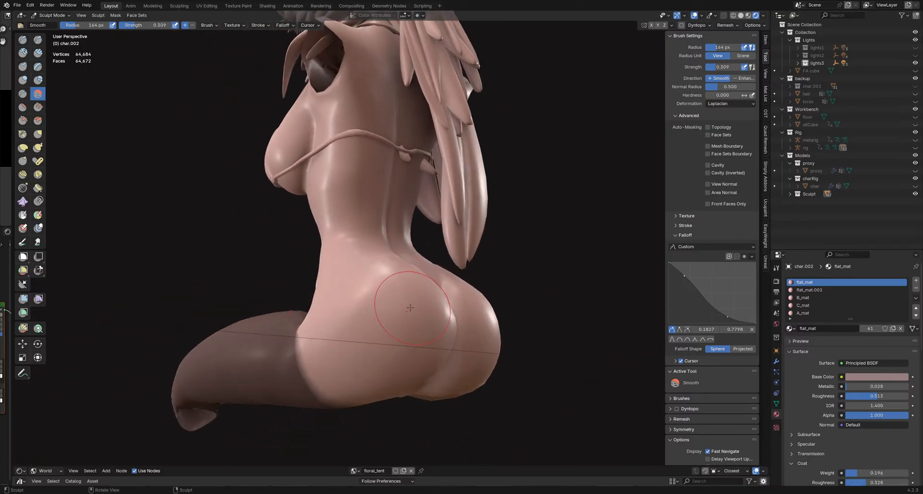
{"action": "middle_click_drag", "start_coordinate": [407, 316], "coordinate": [478, 334]}
{"action": "mouse_move", "coordinate": [501, 321]}
{"action": "middle_mouse_down"}
{"action": "mouse_move", "coordinate": [365, 336]}
{"action": "mouse_move", "coordinate": [372, 324]}
{"action": "mouse_move", "coordinate": [410, 319]}
{"action": "middle_mouse_up"}
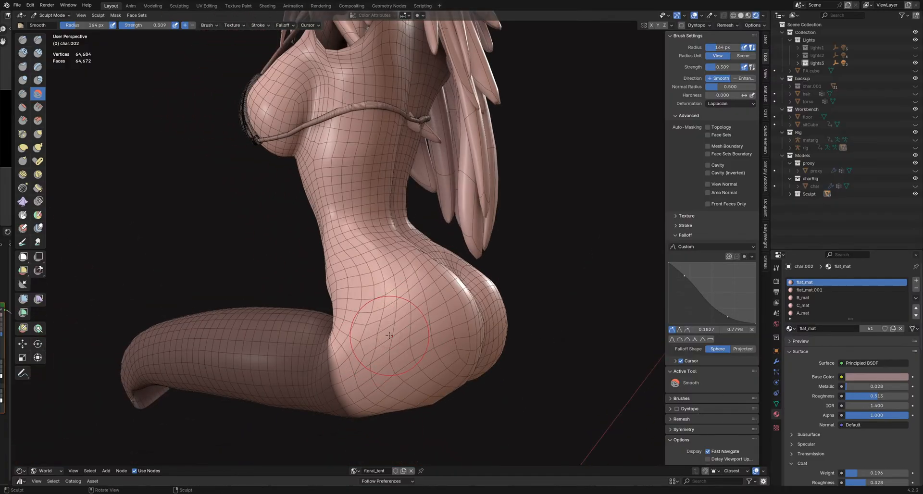
Step: Fill out the side of the hip with the Inflate brush at 220 px and soften it with the Smooth brush at strength 0.202
{"action": "key", "text": "i"}
{"action": "mouse_move", "coordinate": [381, 347]}
{"action": "middle_mouse_down"}
{"action": "mouse_move", "coordinate": [375, 335]}
{"action": "mouse_move", "coordinate": [373, 350]}
{"action": "mouse_move", "coordinate": [419, 329]}
{"action": "mouse_move", "coordinate": [419, 310]}
{"action": "middle_mouse_up"}
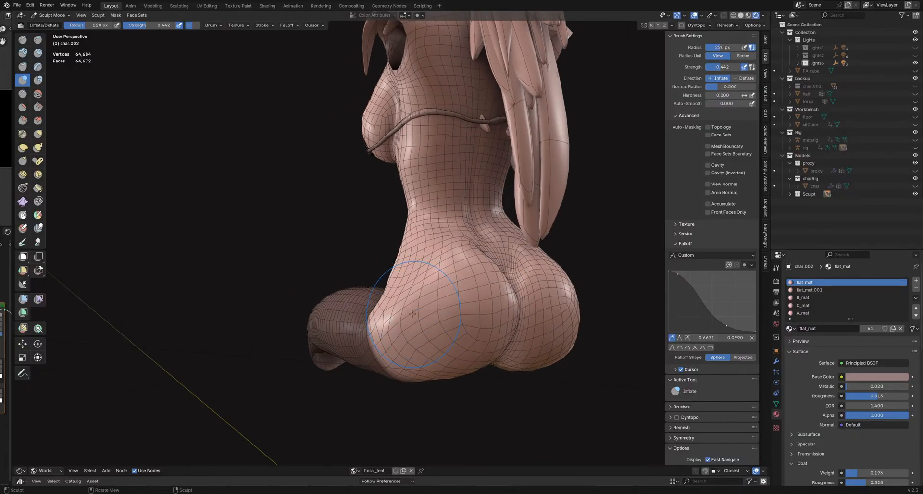
{"action": "key", "text": "shift+s"}
{"action": "key", "text": "shift+f"}
{"action": "left_click", "coordinate": [406, 315]}
{"action": "middle_click_drag", "start_coordinate": [406, 315], "coordinate": [400, 318]}
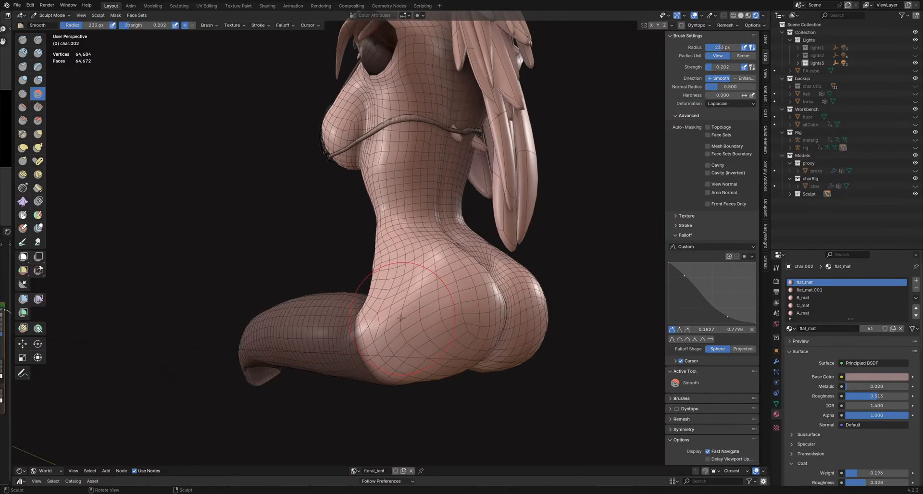
Step: Build up the outer hip with the Inflate brush at strength 0.442 and radii of 233, 137 and 128 px, then save the file
{"action": "key", "text": "i"}
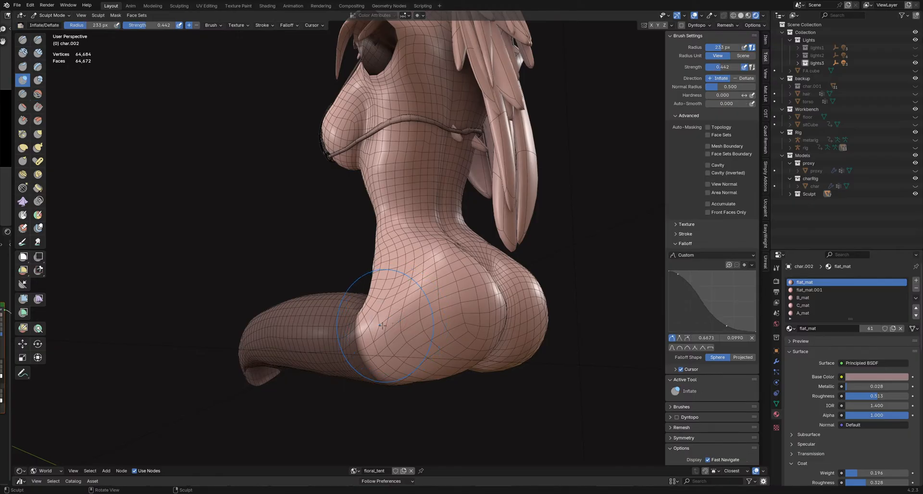
{"action": "mouse_move", "coordinate": [453, 311]}
{"action": "middle_mouse_down"}
{"action": "mouse_move", "coordinate": [423, 375]}
{"action": "mouse_move", "coordinate": [389, 332]}
{"action": "mouse_move", "coordinate": [456, 334]}
{"action": "mouse_move", "coordinate": [418, 361]}
{"action": "mouse_move", "coordinate": [400, 326]}
{"action": "mouse_move", "coordinate": [439, 338]}
{"action": "mouse_move", "coordinate": [433, 332]}
{"action": "mouse_move", "coordinate": [381, 326]}
{"action": "mouse_move", "coordinate": [392, 343]}
{"action": "mouse_move", "coordinate": [462, 344]}
{"action": "mouse_move", "coordinate": [425, 339]}
{"action": "middle_mouse_up"}
{"action": "key", "text": "f"}
{"action": "left_click", "coordinate": [373, 341]}
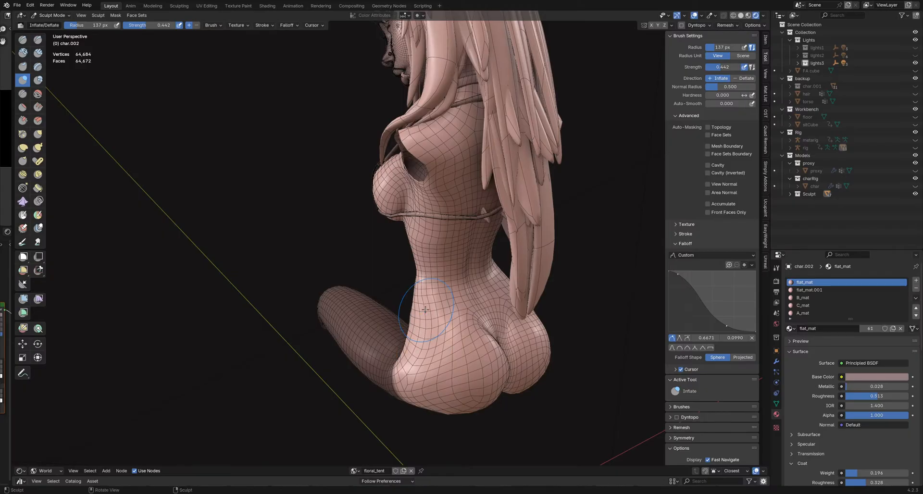
{"action": "middle_click_drag", "start_coordinate": [425, 309], "coordinate": [412, 319], "text": "ctrl"}
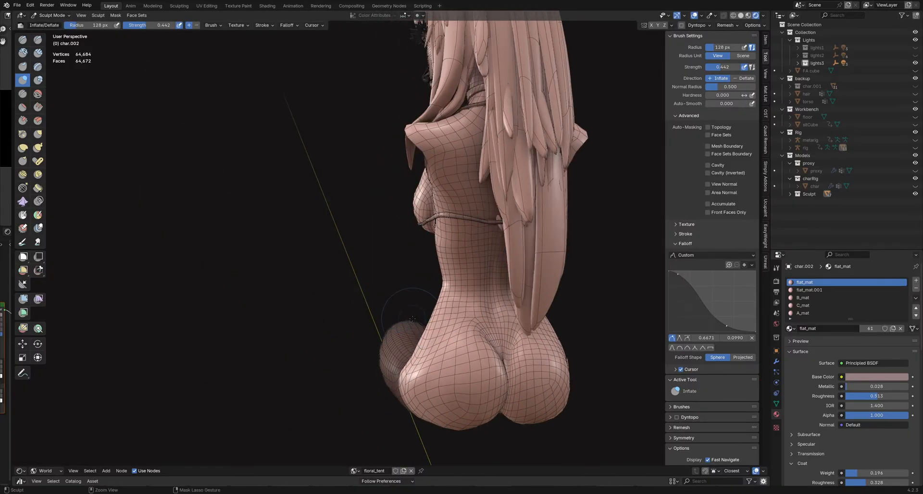
{"action": "key", "text": "ctrl+s"}
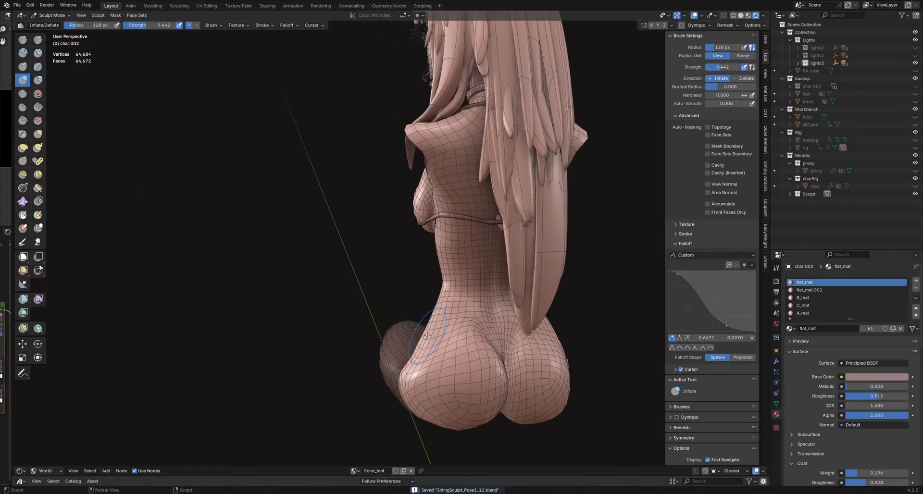
Step: Inflate the side of the hip between the waist and thigh at a radius of 128 px
{"action": "mouse_move", "coordinate": [421, 352]}
{"action": "middle_mouse_down"}
{"action": "mouse_move", "coordinate": [431, 316]}
{"action": "mouse_move", "coordinate": [412, 354]}
{"action": "middle_mouse_up"}
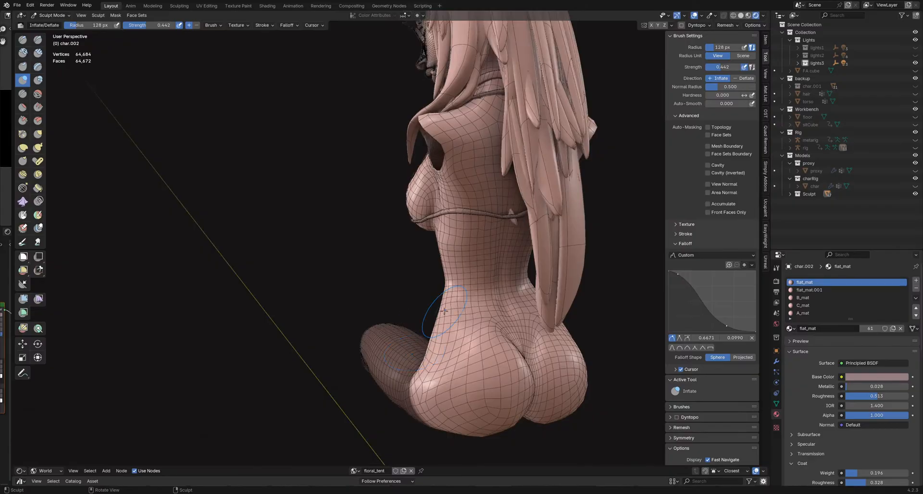
{"action": "mouse_move", "coordinate": [444, 311]}
{"action": "middle_mouse_down"}
{"action": "mouse_move", "coordinate": [414, 339]}
{"action": "mouse_move", "coordinate": [370, 340]}
{"action": "mouse_move", "coordinate": [422, 357]}
{"action": "middle_mouse_up"}
{"action": "middle_click_drag", "start_coordinate": [450, 388], "coordinate": [440, 332]}
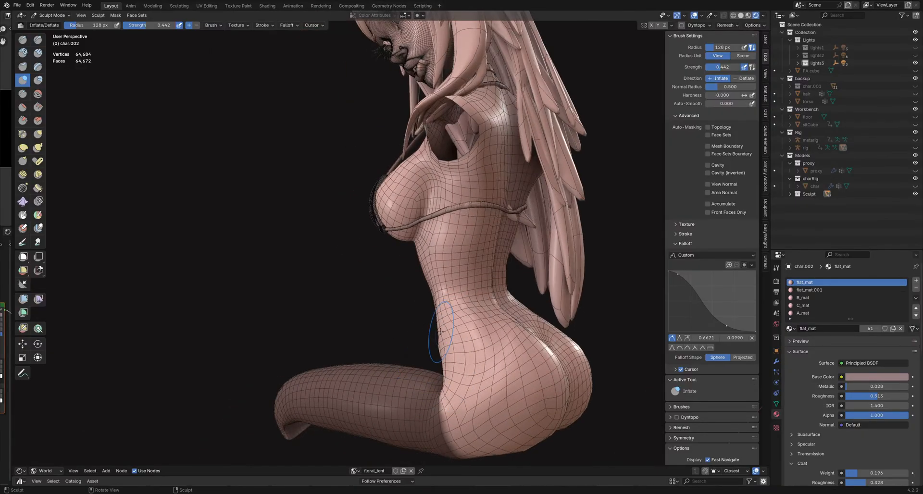
{"action": "mouse_move", "coordinate": [447, 379]}
{"action": "middle_mouse_down"}
{"action": "mouse_move", "coordinate": [433, 388]}
{"action": "mouse_move", "coordinate": [463, 349]}
{"action": "mouse_move", "coordinate": [451, 359]}
{"action": "mouse_move", "coordinate": [452, 346]}
{"action": "mouse_move", "coordinate": [473, 339]}
{"action": "middle_mouse_up"}
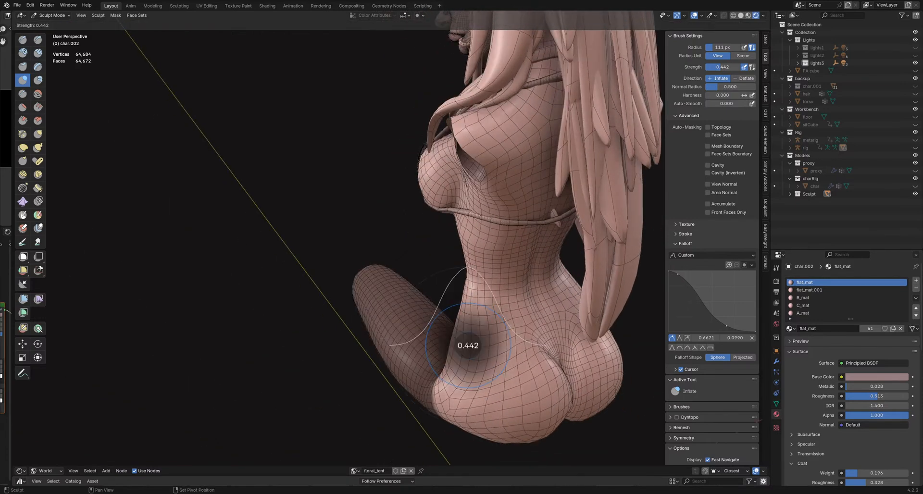
Step: Blend the upper hip into the waist with the Smooth and Inflate brushes, adjusting the strength of each
{"action": "key", "text": "s"}
{"action": "key", "text": "shift+f"}
{"action": "left_click", "coordinate": [470, 337]}
{"action": "mouse_move", "coordinate": [470, 337]}
{"action": "middle_mouse_down"}
{"action": "mouse_move", "coordinate": [456, 333]}
{"action": "mouse_move", "coordinate": [459, 358]}
{"action": "mouse_move", "coordinate": [515, 327]}
{"action": "mouse_move", "coordinate": [423, 360]}
{"action": "middle_mouse_up"}
{"action": "key", "text": "i"}
{"action": "key", "text": "shift+f"}
{"action": "left_click", "coordinate": [477, 331]}
Step: Pull the hollow above the cleft into shape with the Grab brush at radii of 165 and 143 px and save the file
{"action": "key", "text": "g"}
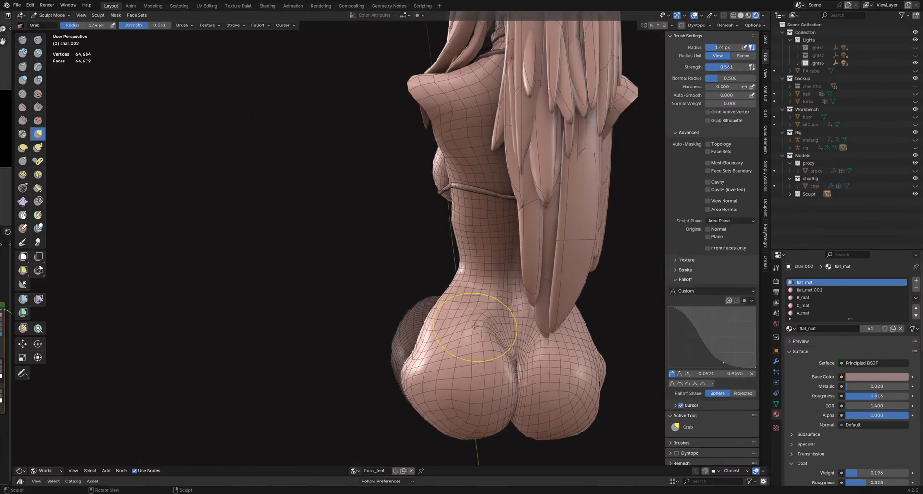
{"action": "middle_click_drag", "start_coordinate": [480, 325], "coordinate": [462, 315]}
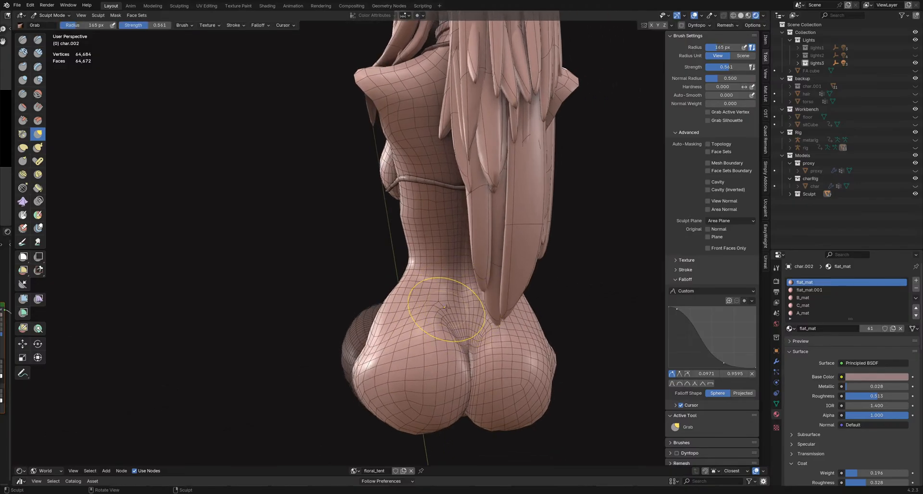
{"action": "left_click_drag", "start_coordinate": [453, 308], "coordinate": [462, 328]}
{"action": "middle_click_drag", "start_coordinate": [463, 328], "coordinate": [402, 348]}
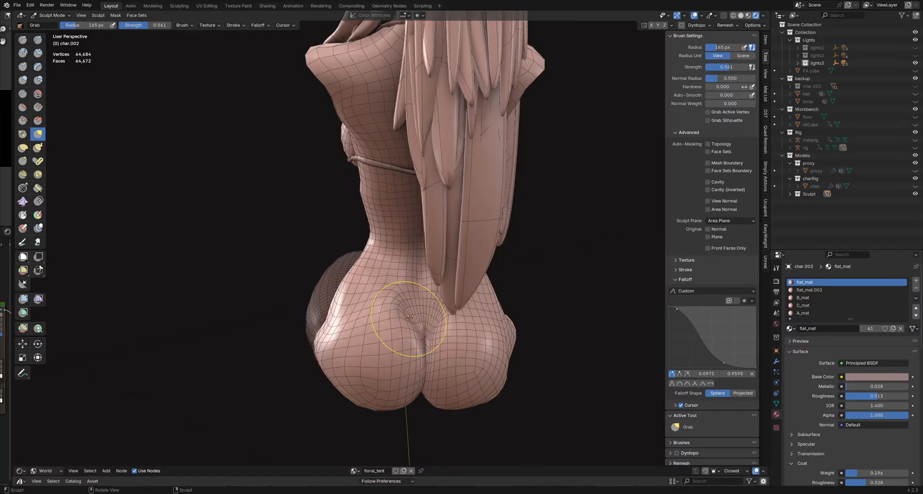
{"action": "mouse_move", "coordinate": [330, 319]}
{"action": "middle_mouse_down"}
{"action": "mouse_move", "coordinate": [309, 329]}
{"action": "mouse_move", "coordinate": [441, 313]}
{"action": "mouse_move", "coordinate": [433, 296]}
{"action": "middle_mouse_up"}
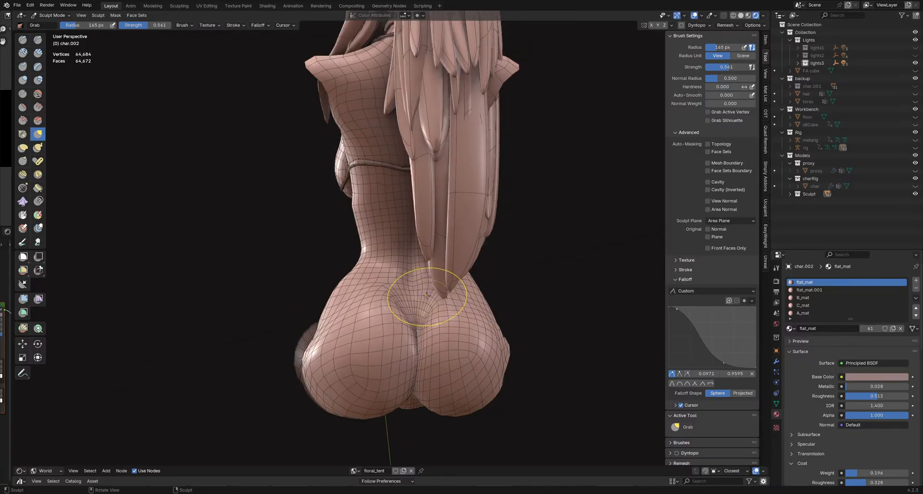
{"action": "key", "text": "f"}
{"action": "left_click", "coordinate": [427, 298]}
{"action": "left_click_drag", "start_coordinate": [427, 298], "coordinate": [407, 296]}
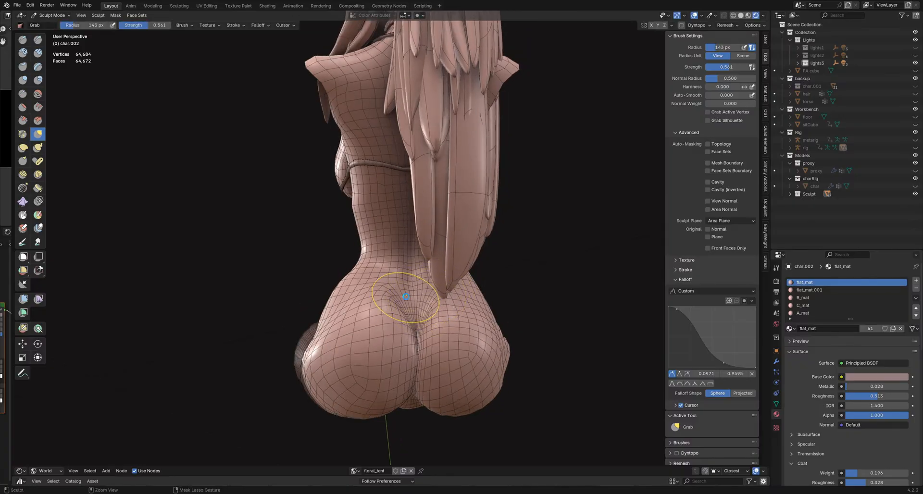
{"action": "key", "text": "ctrl+s"}
Step: Refine the edge of the hollow above the buttock with the Grab brush at radii of 134 and 143 px
{"action": "middle_click_drag", "start_coordinate": [385, 345], "coordinate": [383, 365], "text": "shift"}
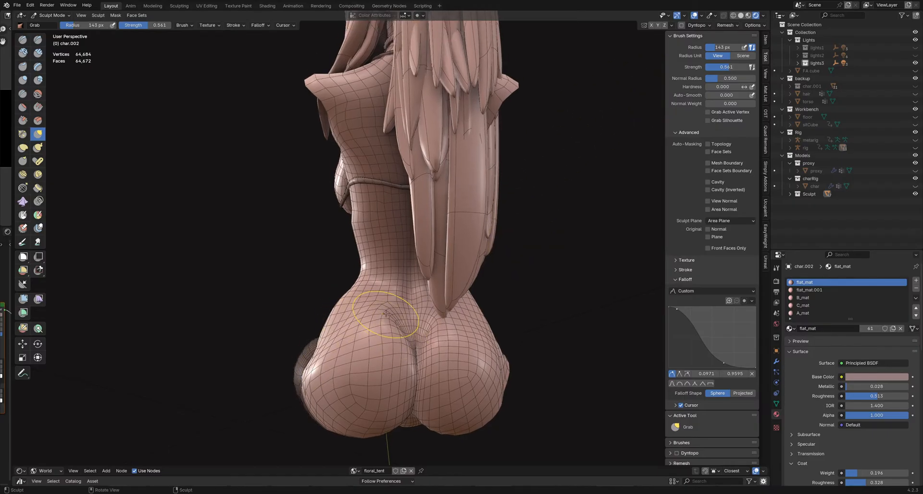
{"action": "middle_click_drag", "start_coordinate": [386, 313], "coordinate": [396, 308]}
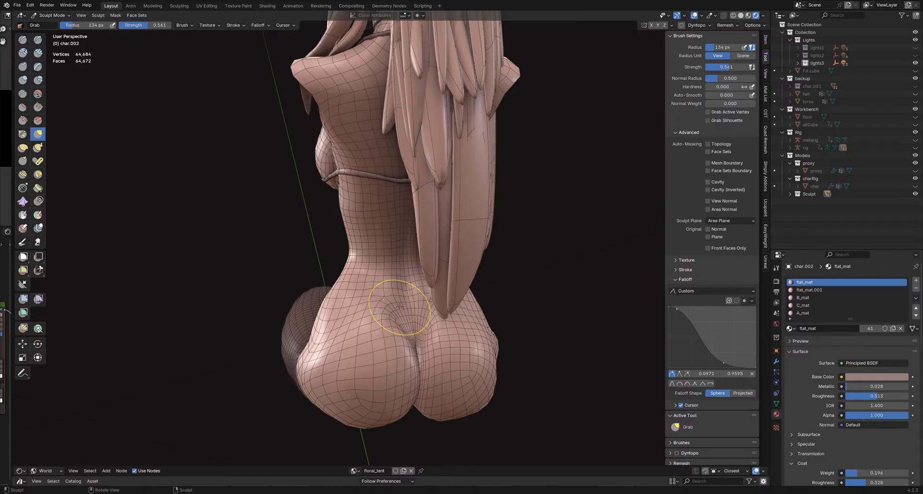
{"action": "key", "text": "f"}
{"action": "left_click", "coordinate": [403, 305]}
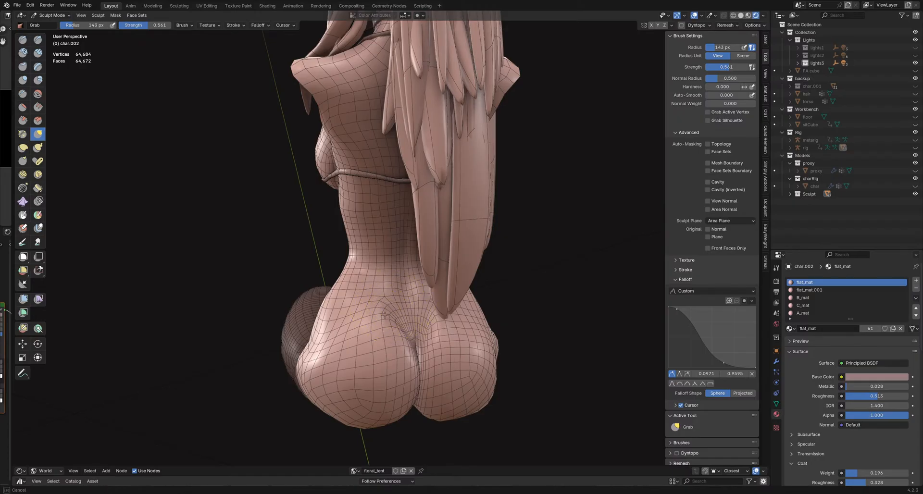
{"action": "mouse_move", "coordinate": [386, 309]}
{"action": "middle_mouse_down"}
{"action": "mouse_move", "coordinate": [391, 320]}
{"action": "mouse_move", "coordinate": [440, 326]}
{"action": "mouse_move", "coordinate": [435, 315]}
{"action": "mouse_move", "coordinate": [337, 342]}
{"action": "mouse_move", "coordinate": [380, 338]}
{"action": "mouse_move", "coordinate": [369, 360]}
{"action": "mouse_move", "coordinate": [409, 349]}
{"action": "mouse_move", "coordinate": [397, 333]}
{"action": "mouse_move", "coordinate": [353, 370]}
{"action": "mouse_move", "coordinate": [371, 334]}
{"action": "mouse_move", "coordinate": [495, 323]}
{"action": "mouse_move", "coordinate": [340, 336]}
{"action": "mouse_move", "coordinate": [350, 349]}
{"action": "mouse_move", "coordinate": [389, 355]}
{"action": "mouse_move", "coordinate": [298, 353]}
{"action": "mouse_move", "coordinate": [334, 354]}
{"action": "mouse_move", "coordinate": [402, 330]}
{"action": "middle_mouse_up"}
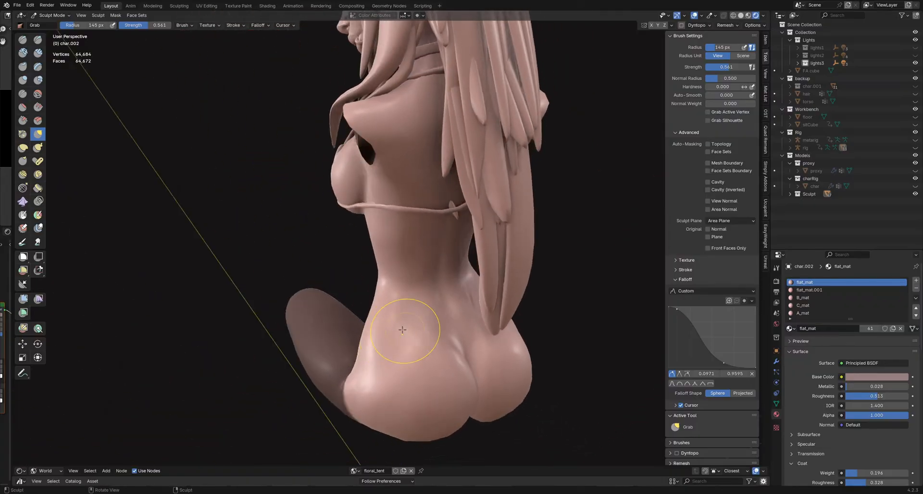
Step: Show the wireframe again and inflate the hip and waist side at a radius of 145 px with strengths 0.280 and 0.298
{"action": "key", "text": "shift+w"}
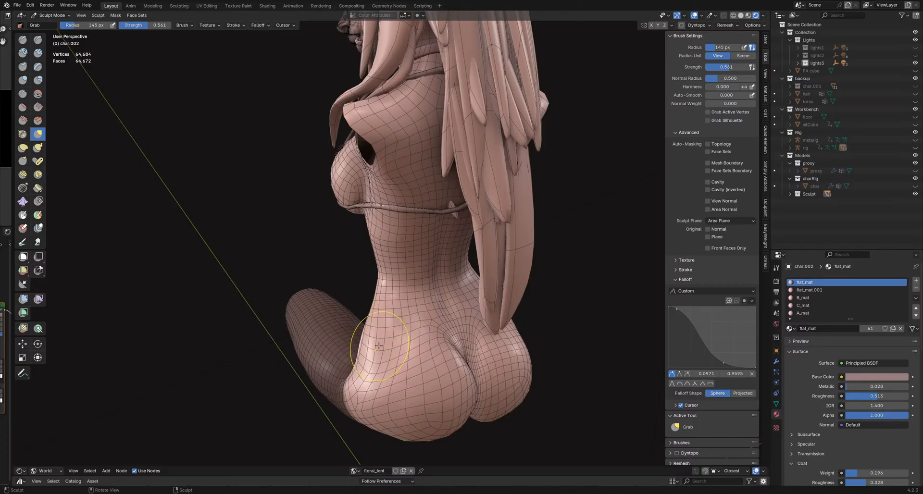
{"action": "key", "text": "i"}
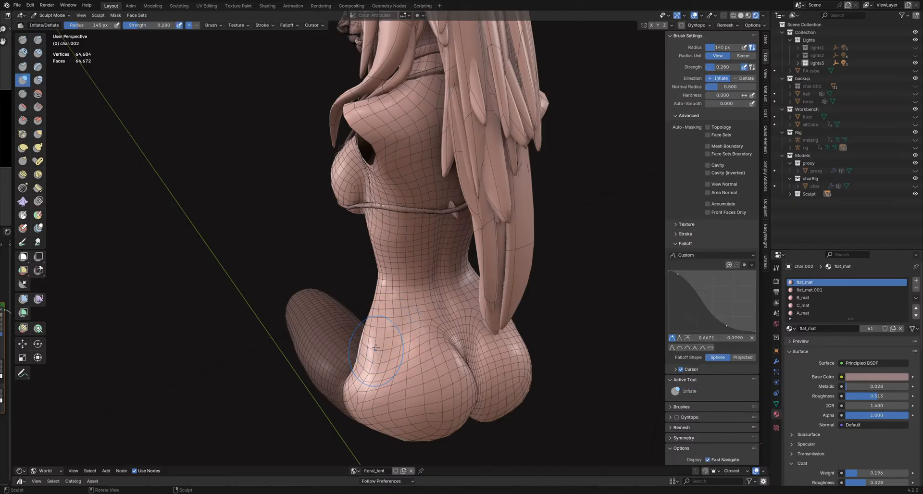
{"action": "mouse_move", "coordinate": [376, 347]}
{"action": "middle_mouse_down"}
{"action": "mouse_move", "coordinate": [384, 320]}
{"action": "mouse_move", "coordinate": [345, 324]}
{"action": "mouse_move", "coordinate": [422, 319]}
{"action": "mouse_move", "coordinate": [346, 329]}
{"action": "mouse_move", "coordinate": [332, 354]}
{"action": "mouse_move", "coordinate": [357, 347]}
{"action": "middle_mouse_up"}
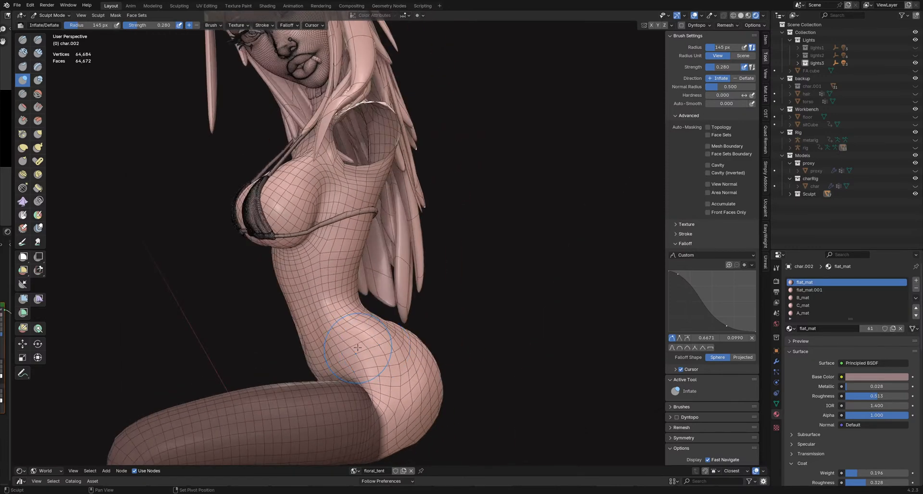
{"action": "key", "text": "shift+f"}
{"action": "left_click", "coordinate": [357, 348]}
{"action": "middle_click_drag", "start_coordinate": [331, 347], "coordinate": [358, 344]}
{"action": "scroll", "coordinate": [366, 341], "scroll_direction": "up", "scroll_amount": 2}
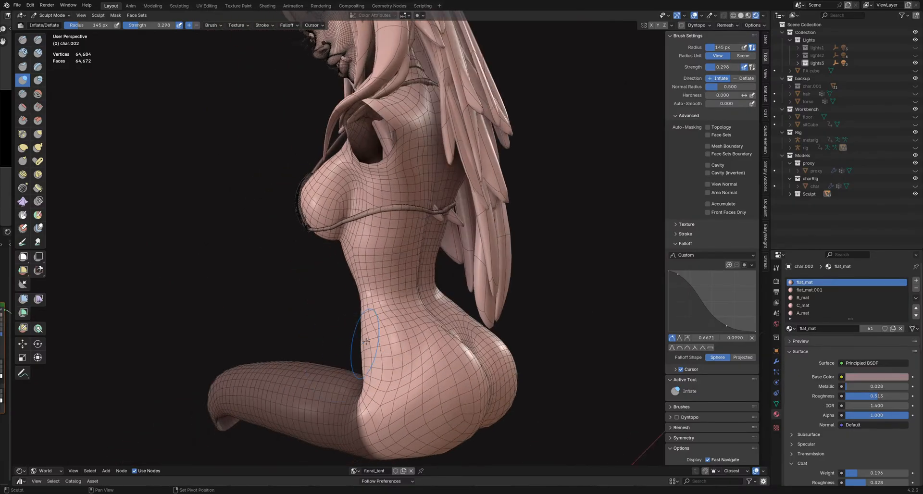
{"action": "left_click_drag", "start_coordinate": [392, 336], "coordinate": [396, 333]}
{"action": "mouse_move", "coordinate": [395, 324]}
{"action": "middle_mouse_down"}
{"action": "mouse_move", "coordinate": [414, 305]}
{"action": "mouse_move", "coordinate": [405, 312]}
{"action": "middle_mouse_up"}
{"action": "middle_click_drag", "start_coordinate": [405, 312], "coordinate": [424, 316]}
Step: Sculpt the spine line on the lower back with the Draw Sharp brush at strength 0.265 and radii of 115 and 70 px
{"action": "key", "text": "2"}
{"action": "key", "text": "f"}
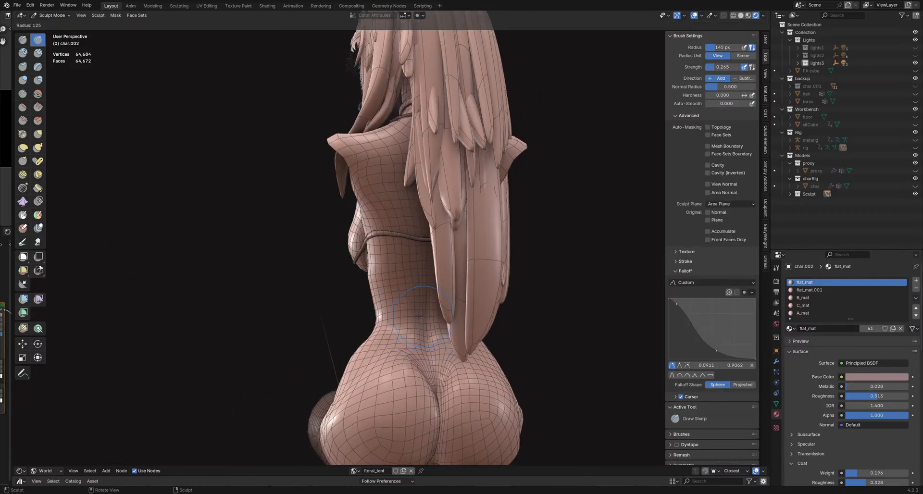
{"action": "left_click", "coordinate": [419, 316]}
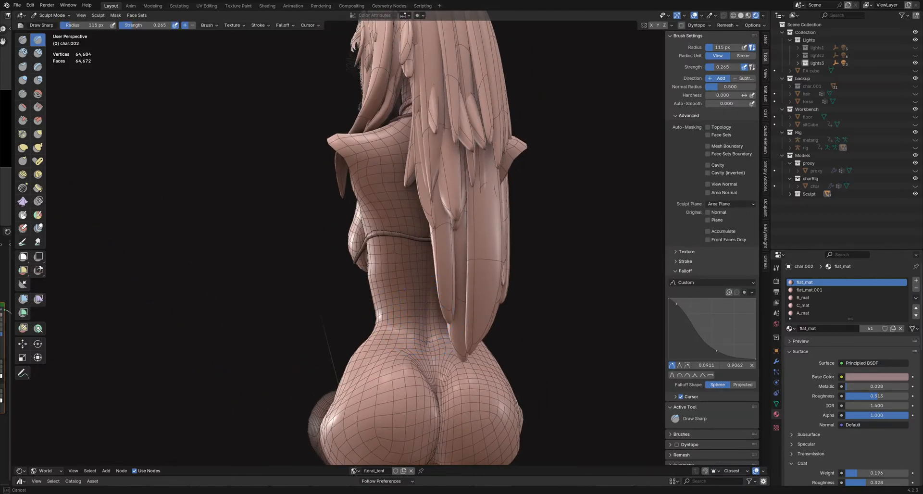
{"action": "middle_click_drag", "start_coordinate": [424, 339], "coordinate": [431, 318]}
{"action": "key", "text": "f"}
{"action": "left_click", "coordinate": [430, 313]}
{"action": "key", "text": "f"}
{"action": "left_click", "coordinate": [427, 285]}
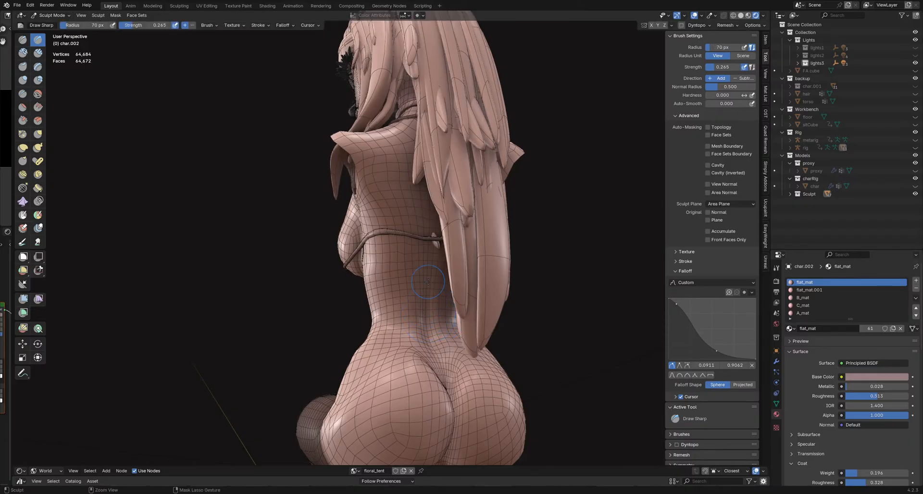
Step: Refine the spine line along the character's back with the Draw Sharp brush at radii of 51, 46 and 59 px
{"action": "key", "text": "f"}
{"action": "left_click", "coordinate": [421, 323]}
{"action": "mouse_move", "coordinate": [421, 323]}
{"action": "middle_mouse_down"}
{"action": "mouse_move", "coordinate": [425, 348]}
{"action": "mouse_move", "coordinate": [425, 339]}
{"action": "mouse_move", "coordinate": [415, 348]}
{"action": "middle_mouse_up"}
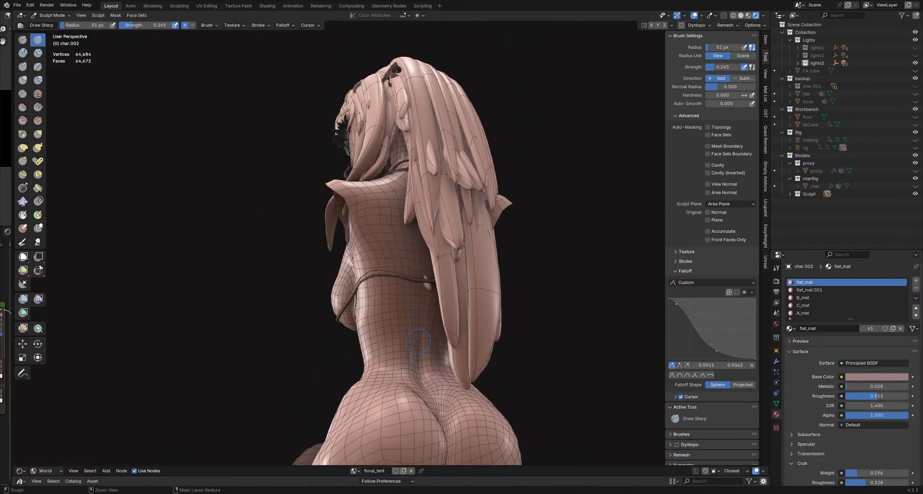
{"action": "mouse_move", "coordinate": [419, 309]}
{"action": "middle_mouse_down"}
{"action": "mouse_move", "coordinate": [365, 313]}
{"action": "mouse_move", "coordinate": [342, 302]}
{"action": "middle_mouse_up"}
{"action": "mouse_move", "coordinate": [439, 306]}
{"action": "middle_mouse_down"}
{"action": "mouse_move", "coordinate": [412, 299]}
{"action": "mouse_move", "coordinate": [422, 299]}
{"action": "middle_mouse_up"}
{"action": "key", "text": "bracketleft"}
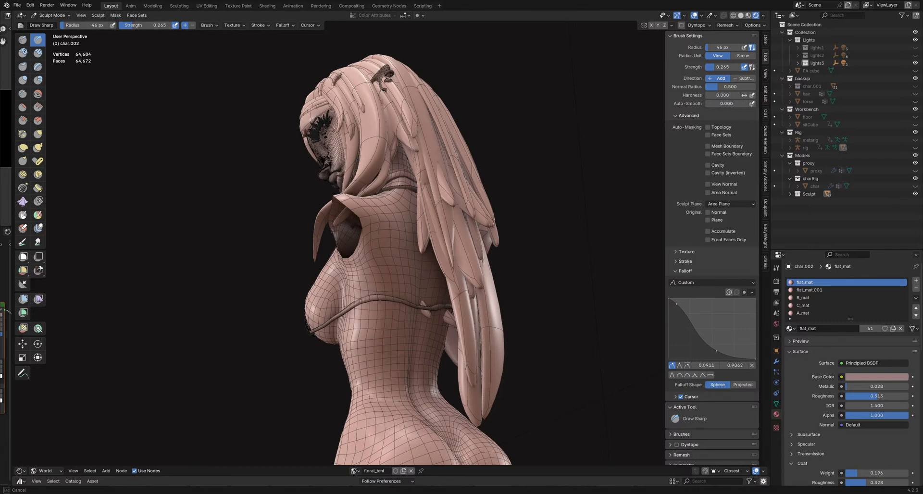
{"action": "middle_click_drag", "start_coordinate": [409, 290], "coordinate": [418, 290]}
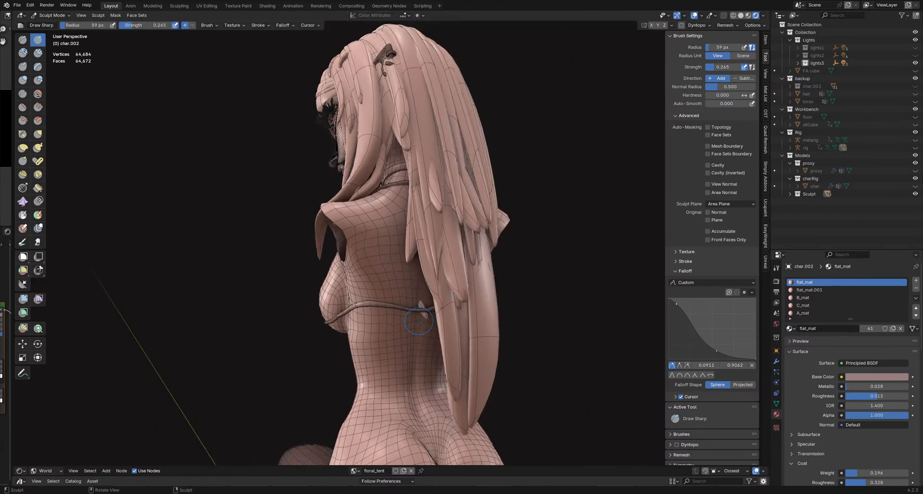
{"action": "mouse_move", "coordinate": [412, 331]}
{"action": "middle_mouse_down"}
{"action": "mouse_move", "coordinate": [420, 269]}
{"action": "mouse_move", "coordinate": [420, 307]}
{"action": "mouse_move", "coordinate": [417, 270]}
{"action": "mouse_move", "coordinate": [351, 304]}
{"action": "mouse_move", "coordinate": [275, 302]}
{"action": "middle_mouse_up"}
Step: Switch to the Grab brush, return the body mesh to Object Mode and save the file
{"action": "key", "text": "g"}
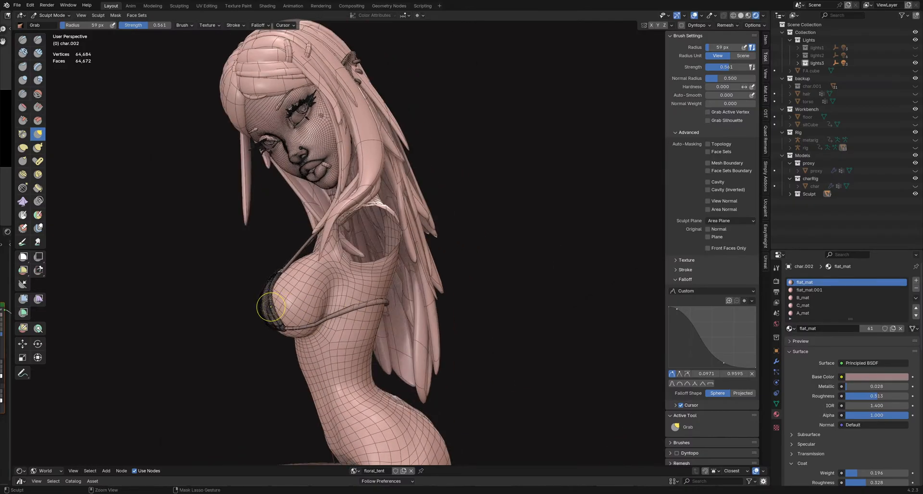
{"action": "key", "text": "ctrl+Tab"}
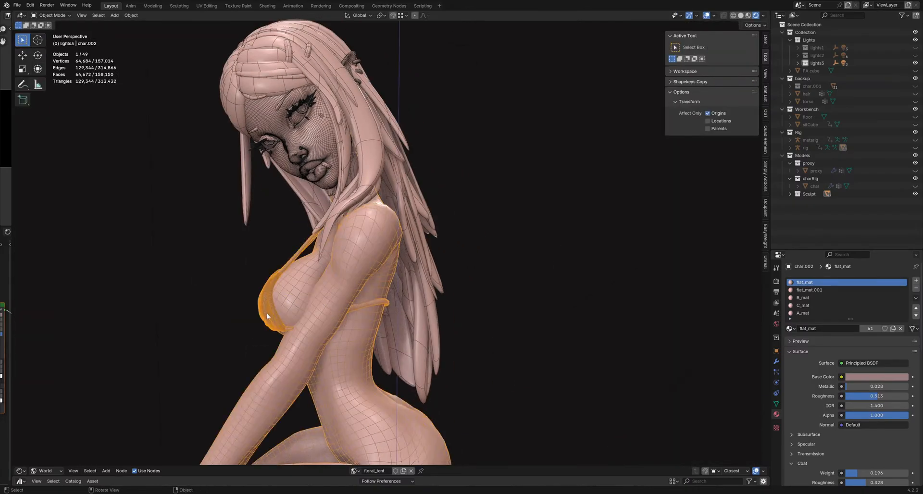
{"action": "middle_click_drag", "start_coordinate": [267, 316], "coordinate": [416, 294]}
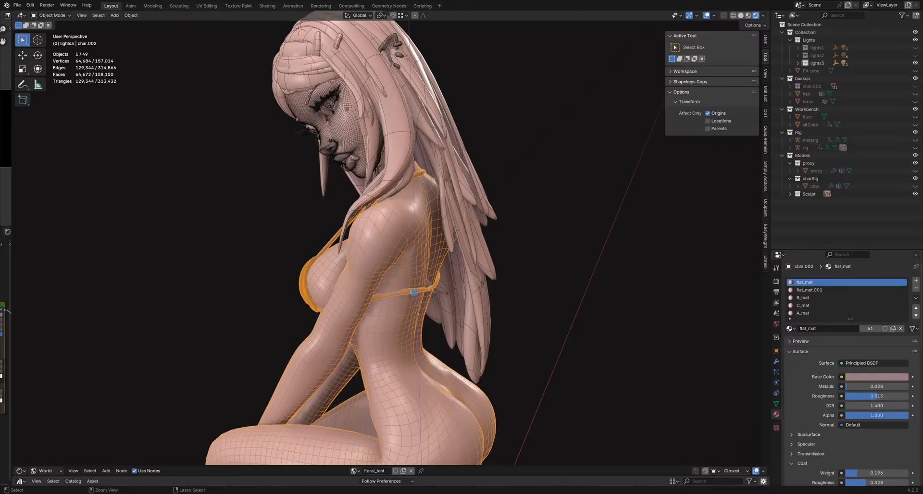
{"action": "key", "text": "ctrl+s"}
Step: In Edit Mode, turn off the wireframe overlay and select all linked parts of the bikini top, including cups and straps
{"action": "mouse_move", "coordinate": [387, 291]}
{"action": "middle_mouse_down"}
{"action": "mouse_move", "coordinate": [429, 292]}
{"action": "mouse_move", "coordinate": [373, 291]}
{"action": "middle_mouse_up"}
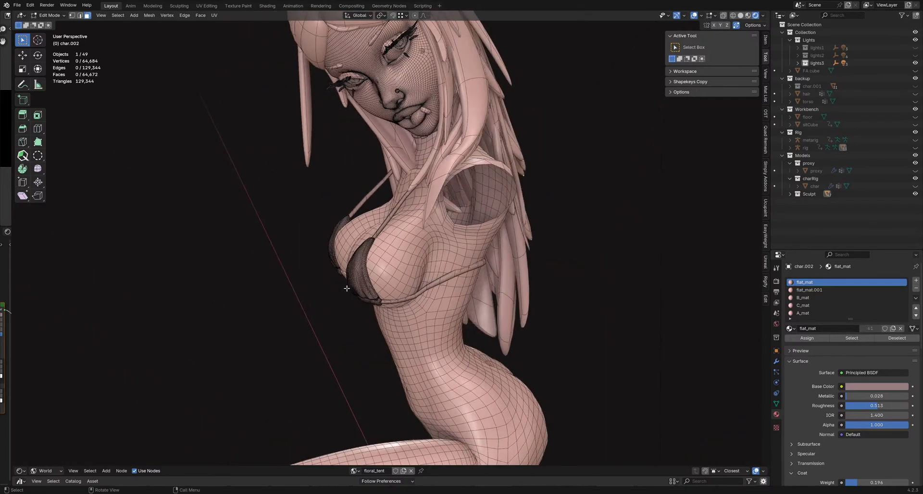
{"action": "key", "text": "alt+w"}
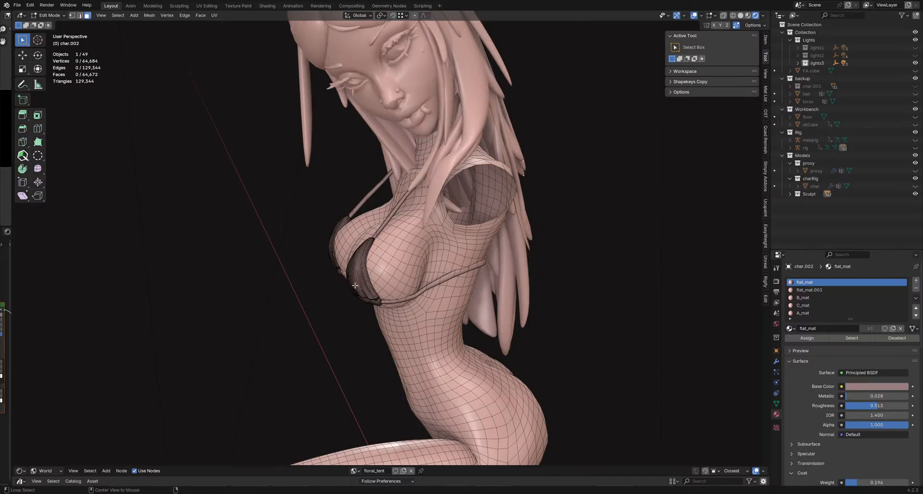
{"action": "key", "text": "l"}
{"action": "key", "text": "l"}
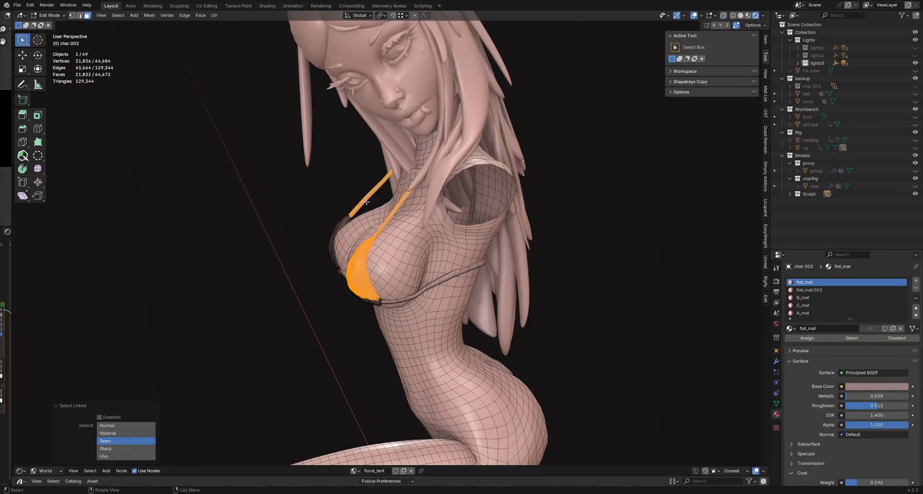
{"action": "key", "text": "l"}
{"action": "key", "text": "l"}
{"action": "middle_click_drag", "start_coordinate": [377, 303], "coordinate": [502, 275]}
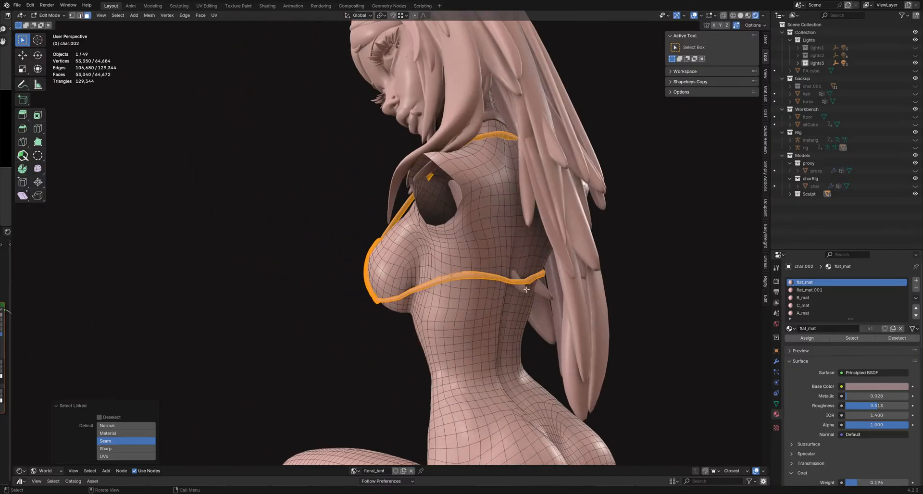
{"action": "scroll", "coordinate": [473, 172], "scroll_direction": "down", "scroll_amount": 5}
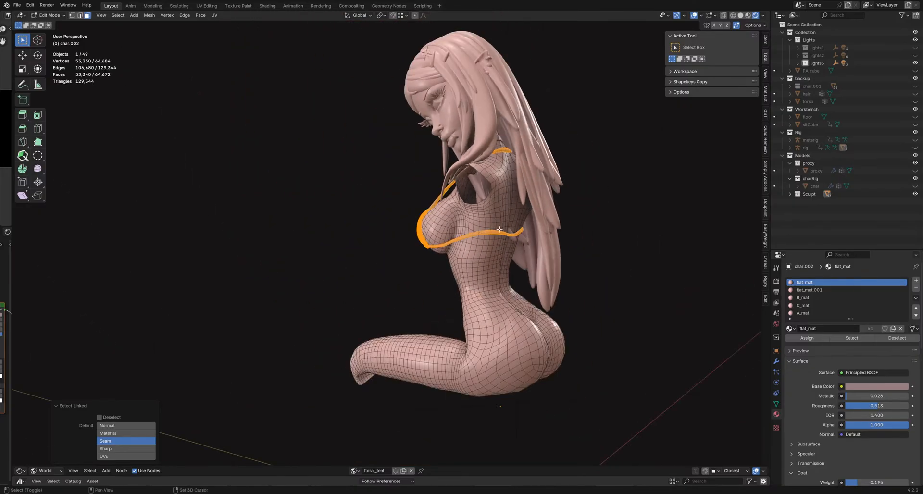
Step: Check that the whole bikini top is selected by moving it off the body and cancelling each move
{"action": "middle_click_drag", "start_coordinate": [474, 172], "coordinate": [432, 192]}
{"action": "key", "text": "g"}
{"action": "right_click", "coordinate": [338, 204]}
{"action": "middle_click_drag", "start_coordinate": [338, 204], "coordinate": [496, 231]}
{"action": "key", "text": "g"}
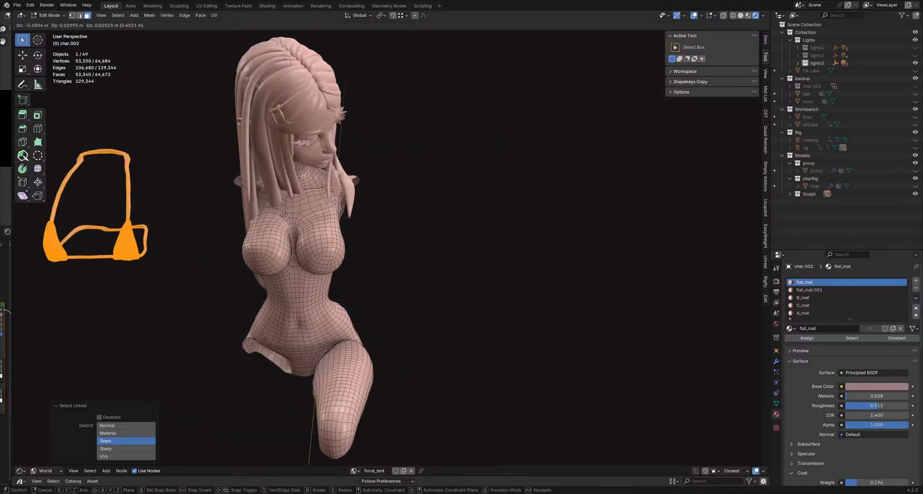
{"action": "right_click", "coordinate": [297, 219]}
{"action": "middle_click_drag", "start_coordinate": [297, 220], "coordinate": [466, 219]}
{"action": "key", "text": "g"}
{"action": "right_click", "coordinate": [560, 221]}
{"action": "middle_click_drag", "start_coordinate": [560, 221], "coordinate": [452, 230]}
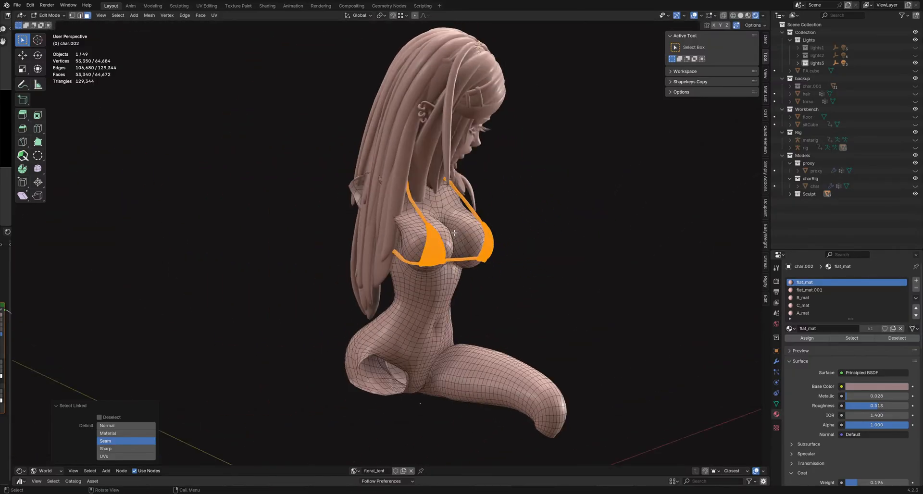
Step: Separate the selected bikini top into its own object and select that object in Object Mode
{"action": "key", "text": "p"}
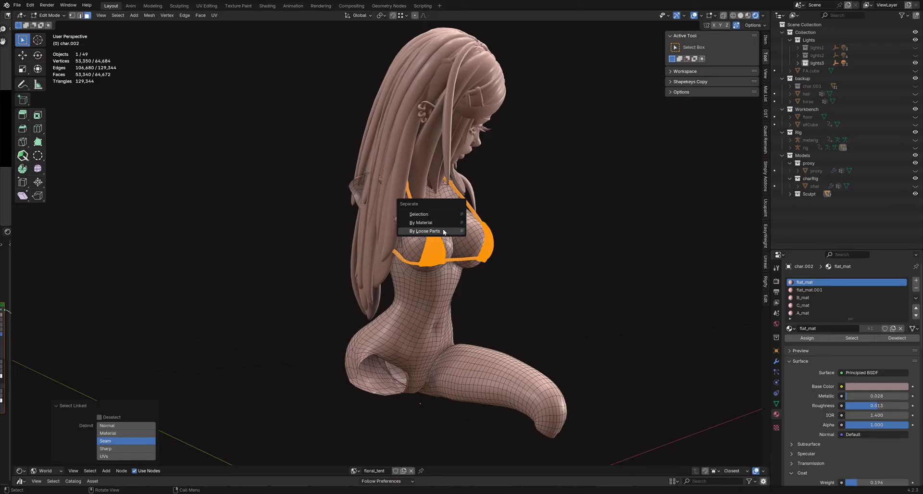
{"action": "left_click", "coordinate": [441, 214]}
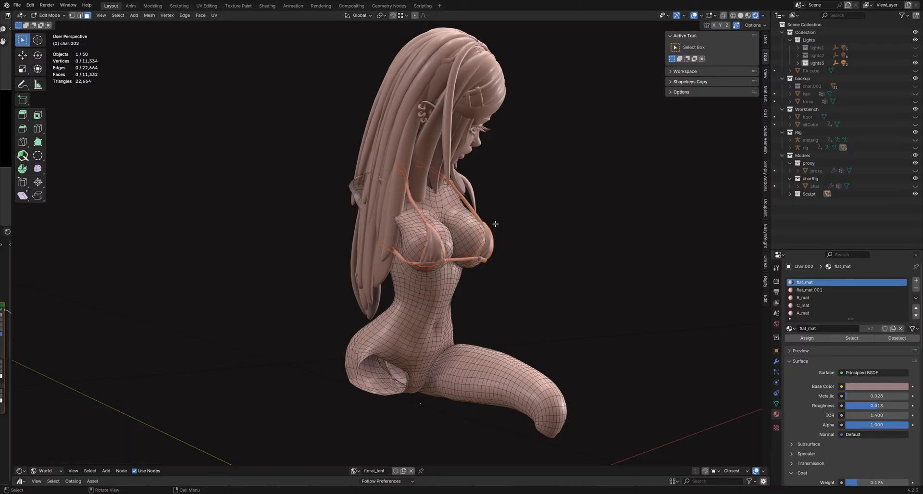
{"action": "key", "text": "Tab"}
{"action": "left_click", "coordinate": [535, 246]}
{"action": "middle_click_drag", "start_coordinate": [535, 246], "coordinate": [358, 246]}
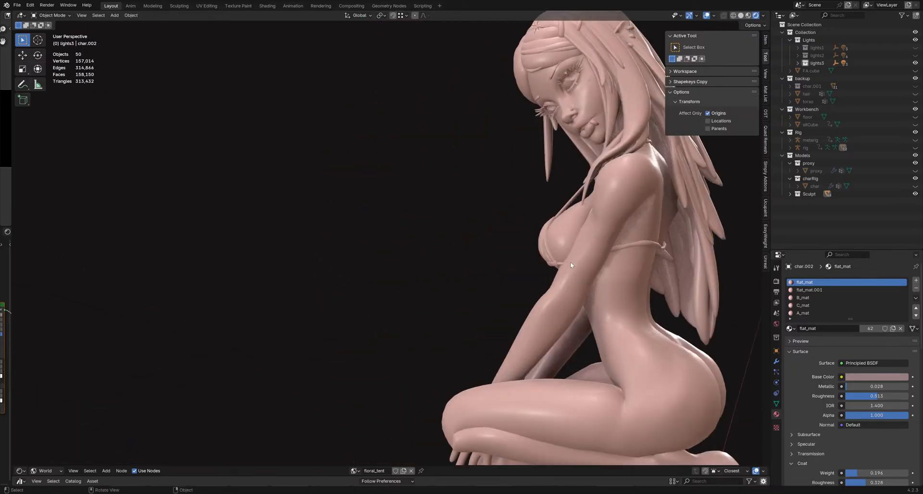
{"action": "left_click", "coordinate": [557, 246]}
{"action": "middle_click_drag", "start_coordinate": [556, 247], "coordinate": [520, 262]}
{"action": "left_click", "coordinate": [548, 255]}
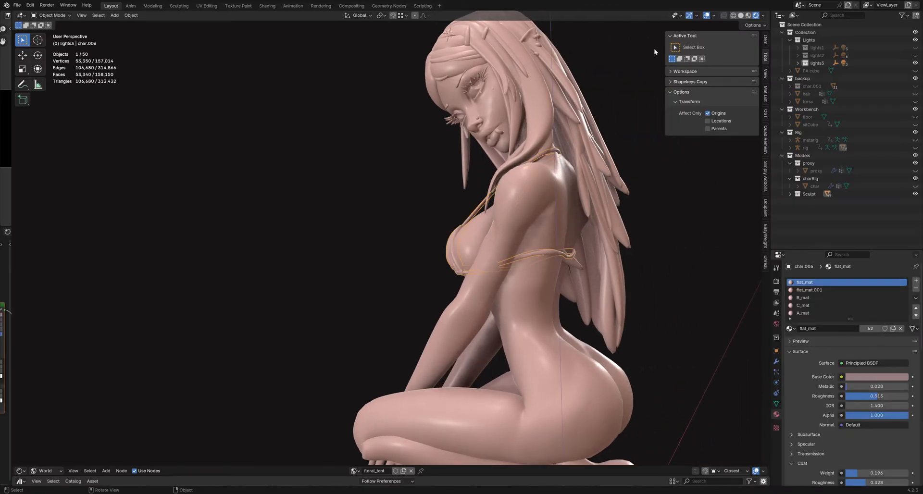
{"action": "scroll", "coordinate": [519, 158], "scroll_direction": "down", "scroll_amount": 5}
{"action": "middle_click_drag", "start_coordinate": [521, 158], "coordinate": [450, 274], "text": "shift"}
{"action": "left_click_drag", "start_coordinate": [414, 120], "coordinate": [497, 164]}
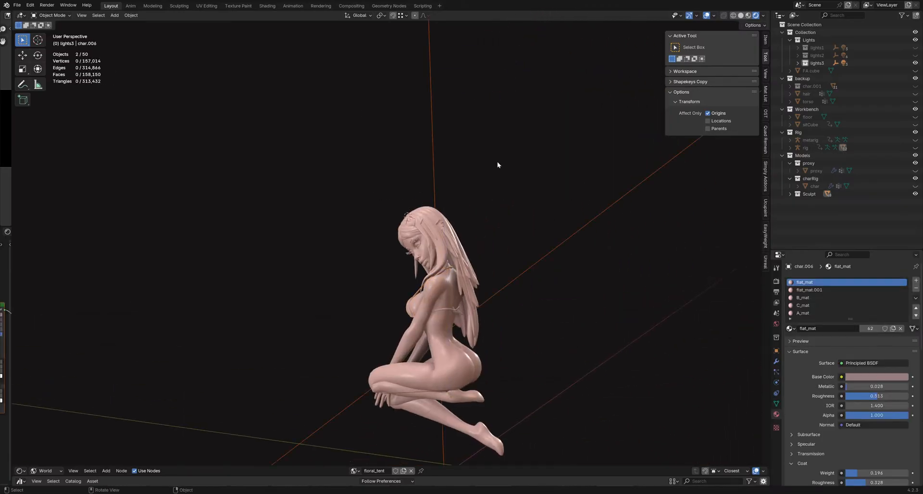
{"action": "scroll", "coordinate": [441, 229], "scroll_direction": "down", "scroll_amount": 5}
{"action": "middle_click_drag", "start_coordinate": [440, 229], "coordinate": [535, 218]}
{"action": "left_click", "coordinate": [535, 218]}
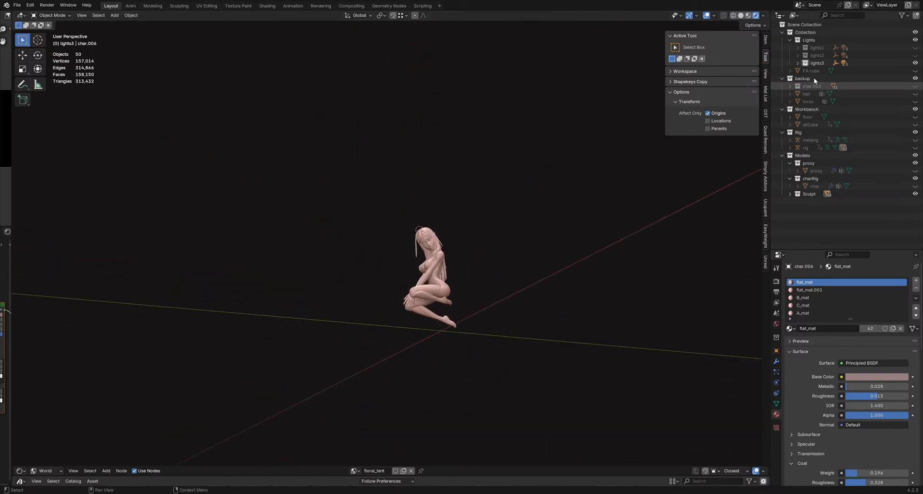
{"action": "left_click", "coordinate": [902, 14]}
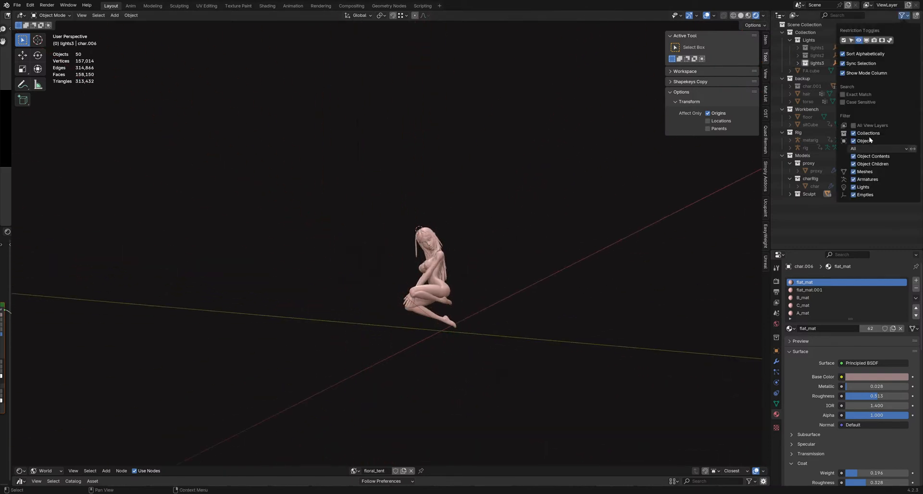
{"action": "left_click", "coordinate": [902, 15]}
{"action": "left_click", "coordinate": [852, 40]}
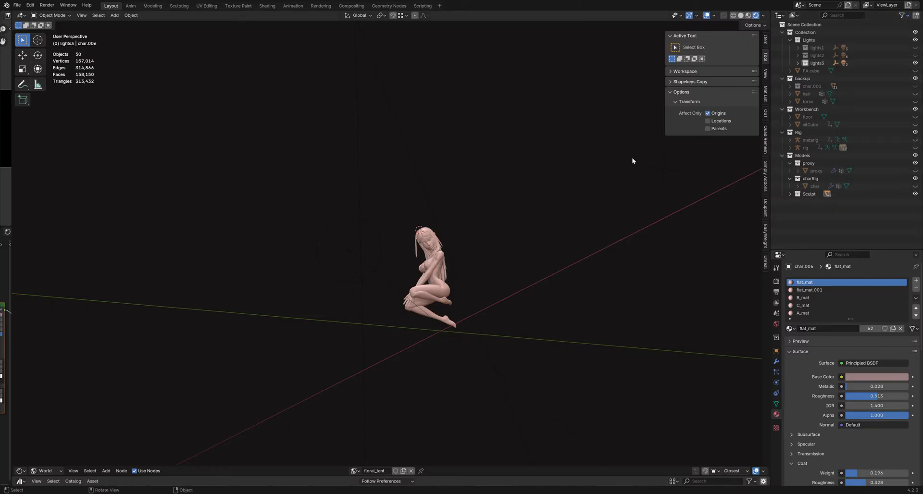
{"action": "middle_click_drag", "start_coordinate": [484, 225], "coordinate": [539, 206]}
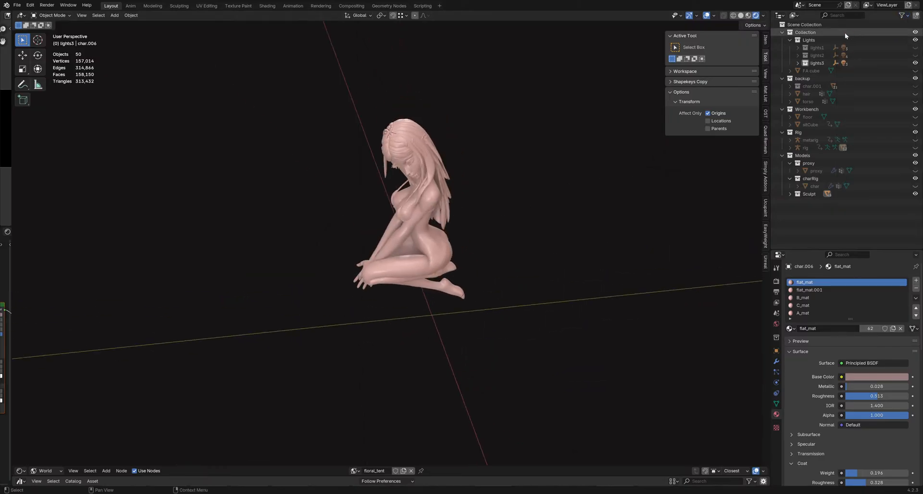
{"action": "left_click", "coordinate": [714, 16]}
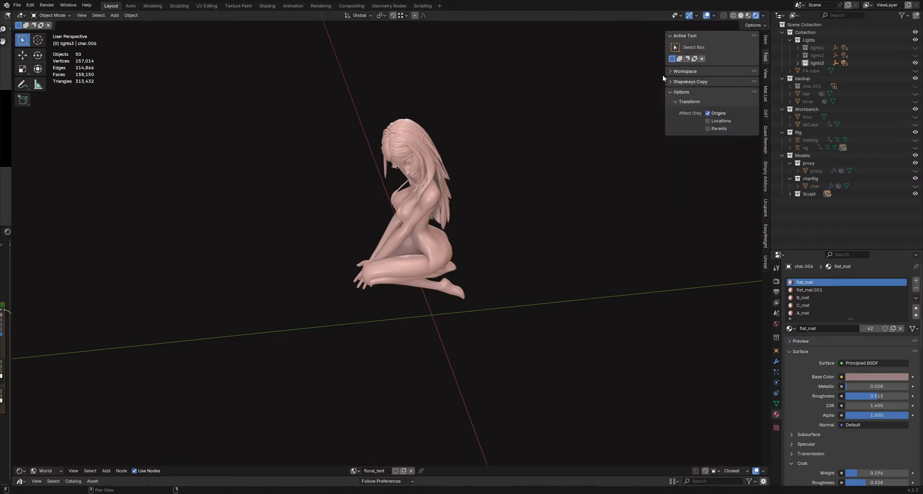
{"action": "middle_click_drag", "start_coordinate": [601, 111], "coordinate": [566, 170]}
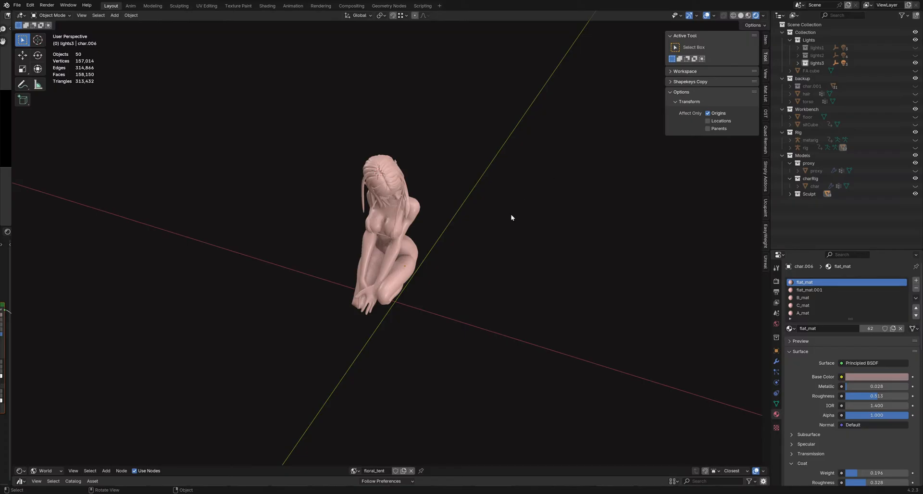
{"action": "middle_click_drag", "start_coordinate": [510, 215], "coordinate": [467, 238]}
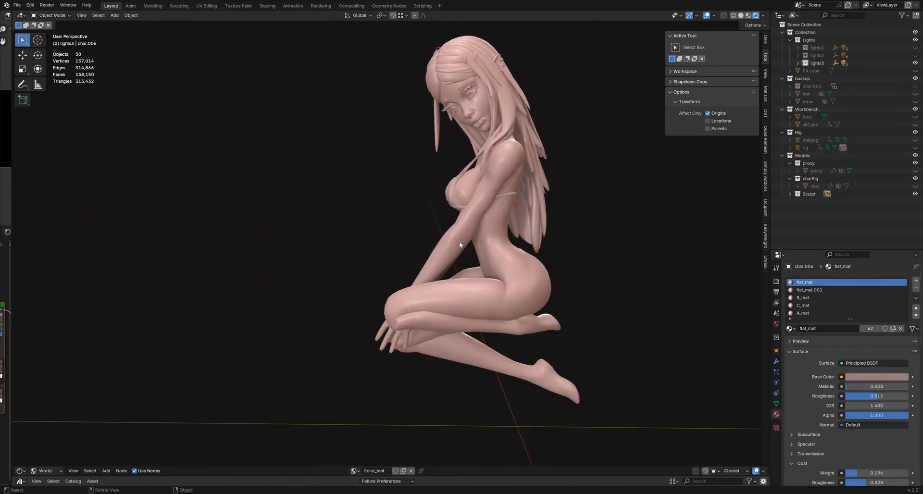
{"action": "middle_click_drag", "start_coordinate": [477, 204], "coordinate": [513, 250]}
Step: Save the file and select the separated bikini top on the character
{"action": "key", "text": "ctrl+s"}
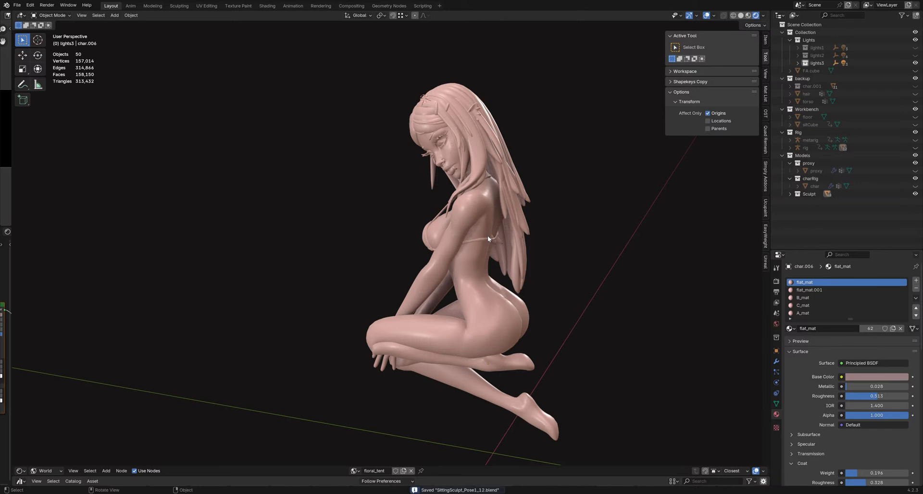
{"action": "left_click", "coordinate": [488, 235]}
{"action": "key", "text": "KP_Decimal"}
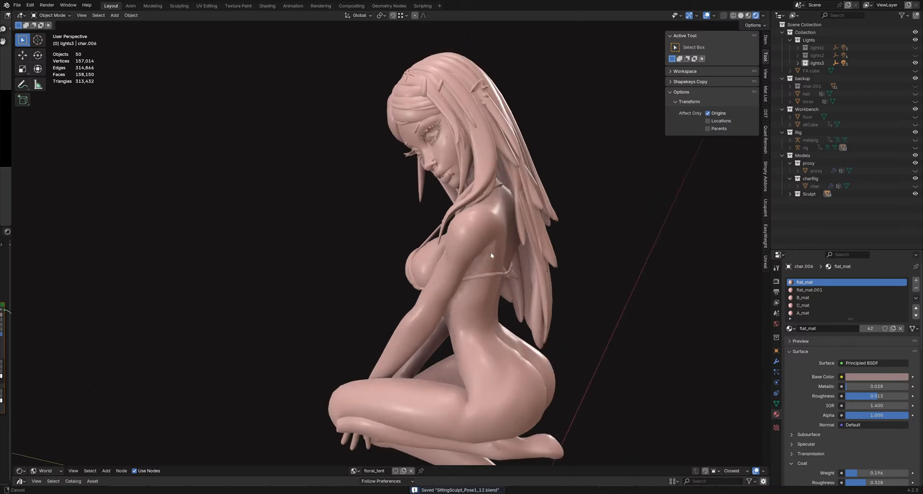
{"action": "scroll", "coordinate": [447, 247], "scroll_direction": "up", "scroll_amount": 2}
{"action": "scroll", "coordinate": [447, 247], "scroll_direction": "up", "scroll_amount": 1}
{"action": "left_click", "coordinate": [448, 298]}
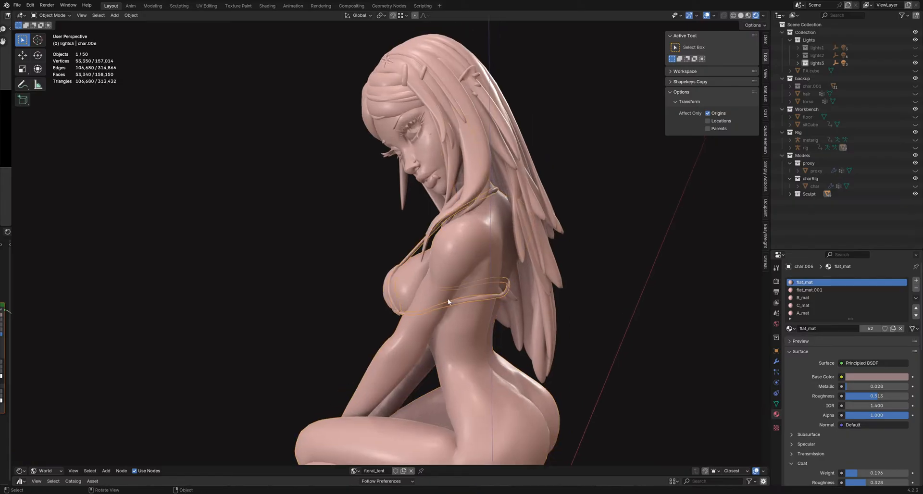
{"action": "scroll", "coordinate": [452, 288], "scroll_direction": "up", "scroll_amount": 3}
Step: Set the Grab brush radius to 127 px in Sculpt Mode and return to Object Mode with the wireframe shown
{"action": "key", "text": "ctrl+Tab"}
{"action": "key", "text": "f"}
{"action": "left_click", "coordinate": [477, 278]}
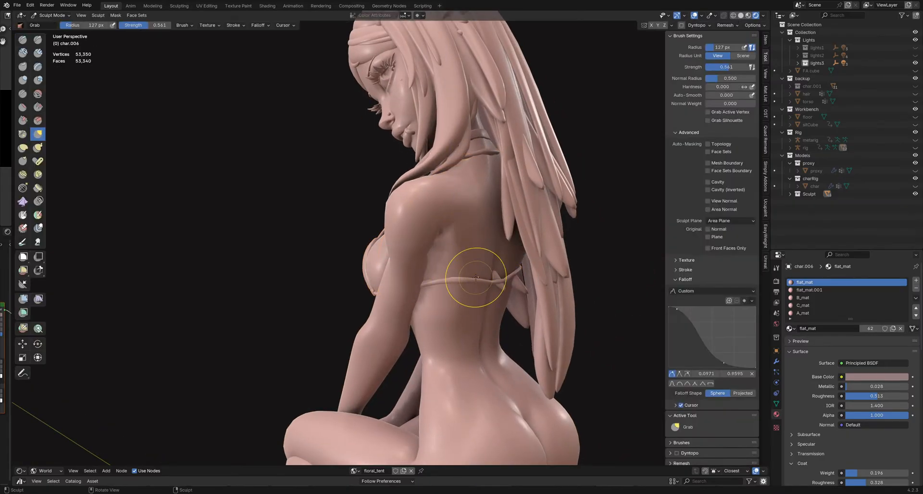
{"action": "mouse_move", "coordinate": [477, 278]}
{"action": "middle_mouse_down"}
{"action": "mouse_move", "coordinate": [457, 280]}
{"action": "mouse_move", "coordinate": [550, 281]}
{"action": "mouse_move", "coordinate": [435, 285]}
{"action": "mouse_move", "coordinate": [449, 287]}
{"action": "middle_mouse_up"}
{"action": "scroll", "coordinate": [459, 278], "scroll_direction": "up", "scroll_amount": 3}
{"action": "key", "text": "ctrl+Tab"}
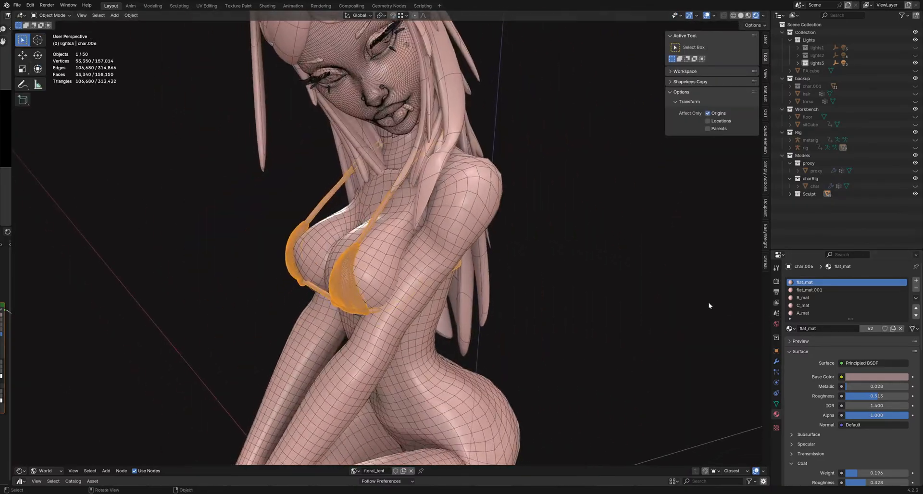
Step: Reselect the bikini top by its front cup and save the file
{"action": "middle_click_drag", "start_coordinate": [631, 284], "coordinate": [594, 283]}
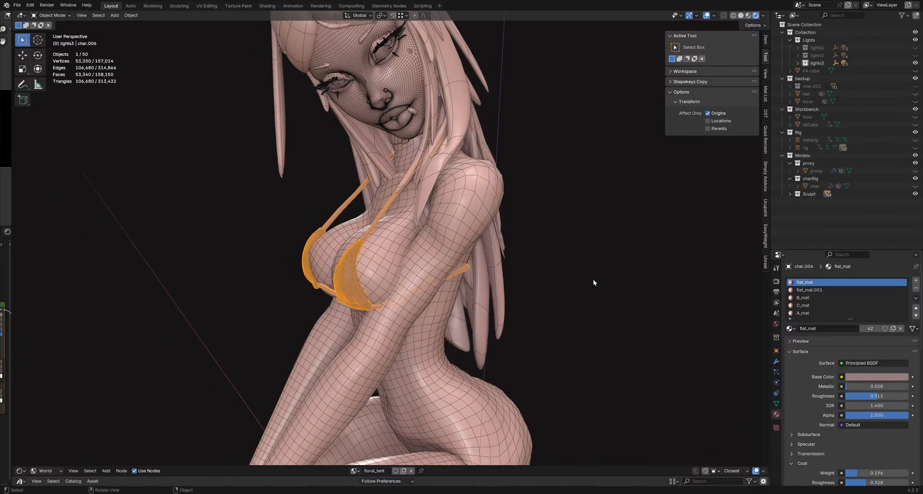
{"action": "left_click", "coordinate": [592, 279]}
{"action": "left_click", "coordinate": [348, 267]}
{"action": "key", "text": "ctrl+s"}
Step: Isolate the bikini top in local view and open it in Edit Mode
{"action": "scroll", "coordinate": [342, 285], "scroll_direction": "up", "scroll_amount": 5}
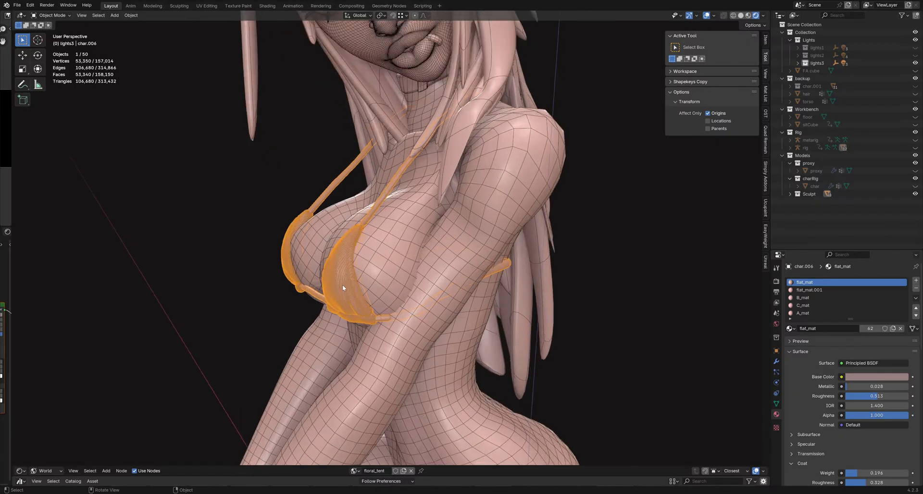
{"action": "middle_click_drag", "start_coordinate": [422, 222], "coordinate": [416, 238], "text": "shift"}
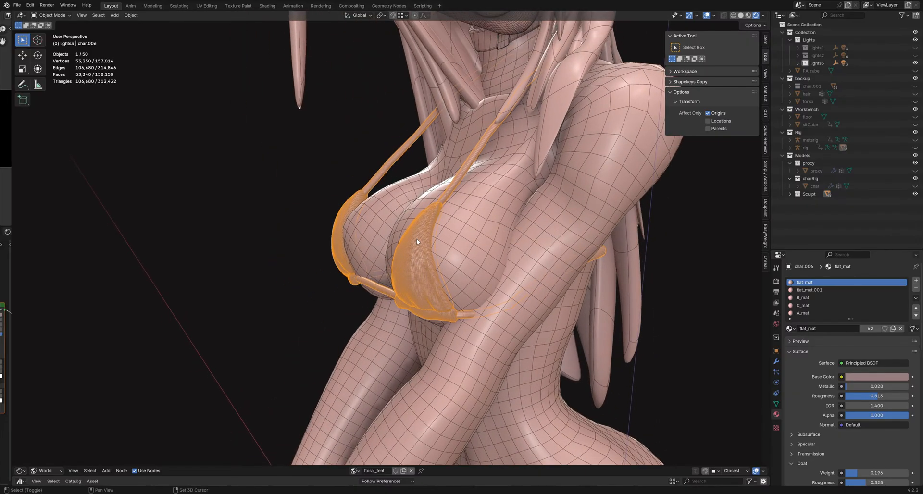
{"action": "key", "text": "KP_Divide"}
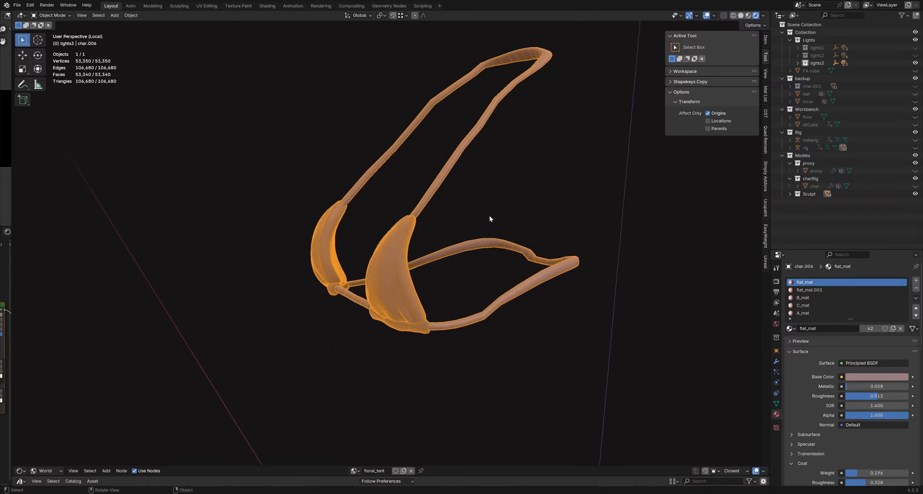
{"action": "key", "text": "ctrl+s"}
{"action": "middle_click_drag", "start_coordinate": [477, 210], "coordinate": [466, 220], "text": "shift"}
{"action": "key", "text": "Tab"}
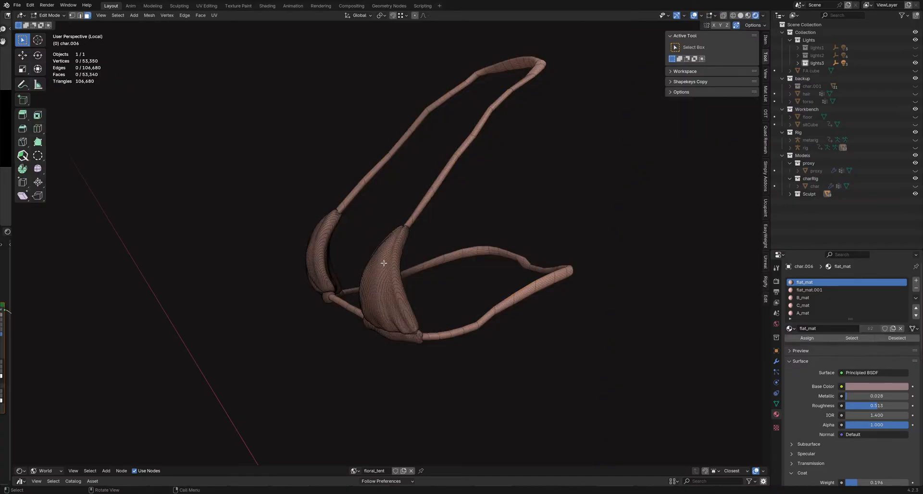
Step: Separate the linked neck and back straps from the bikini top into their own object
{"action": "key", "text": "l"}
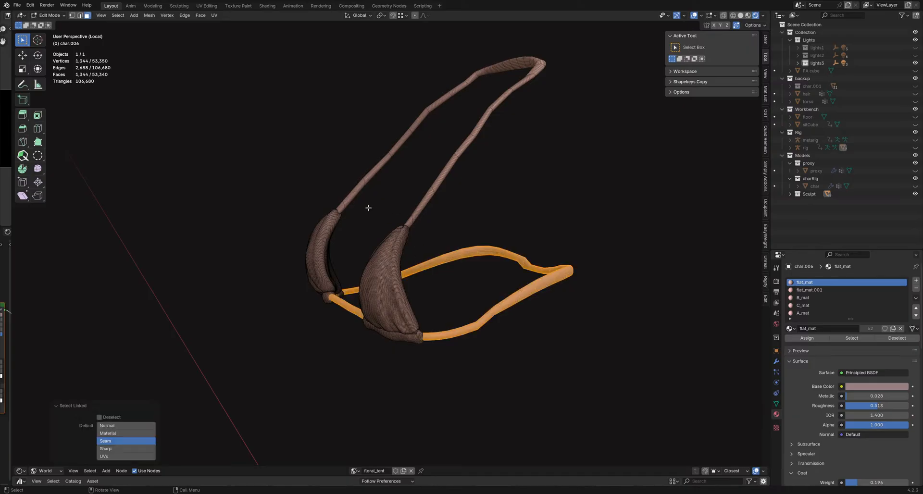
{"action": "key", "text": "l"}
{"action": "middle_click_drag", "start_coordinate": [347, 319], "coordinate": [415, 274]}
{"action": "key", "text": "p"}
{"action": "left_click", "coordinate": [415, 274]}
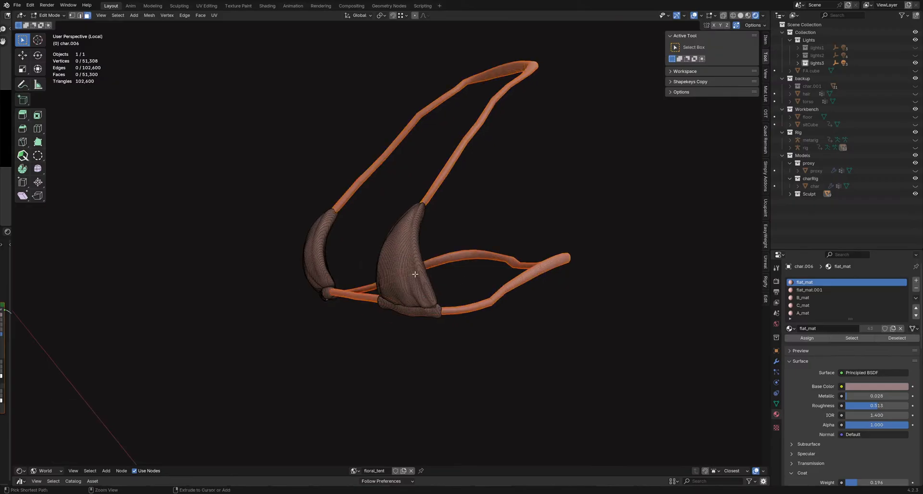
Step: Return to Object Mode and select the separated straps as the active object
{"action": "key", "text": "Tab"}
{"action": "left_click", "coordinate": [365, 278]}
{"action": "left_click", "coordinate": [480, 305]}
{"action": "key", "text": "KP_Decimal"}
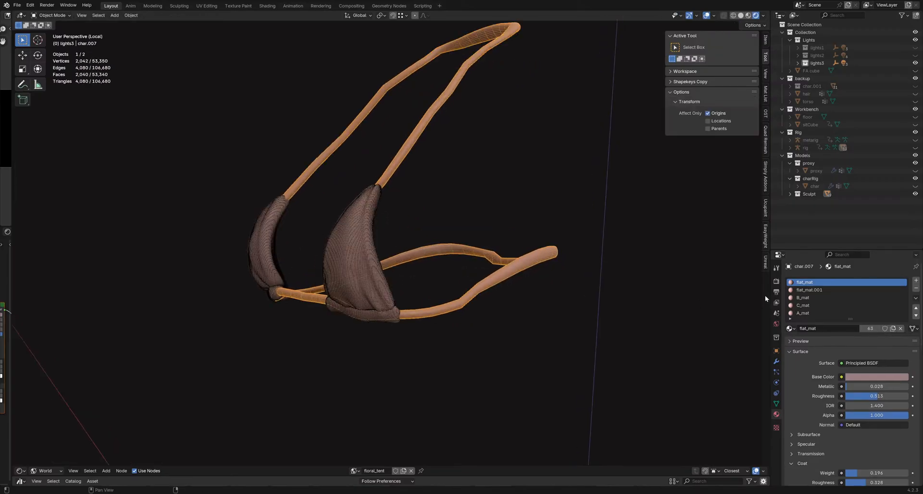
Step: Add a Decimate modifier to the straps in Un-Subdivide mode with 2 iterations
{"action": "left_click", "coordinate": [776, 361]}
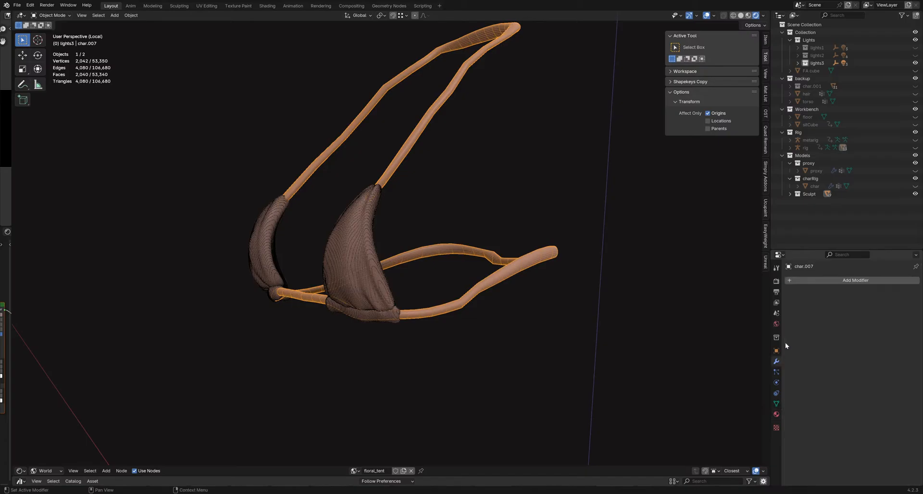
{"action": "left_click", "coordinate": [843, 282]}
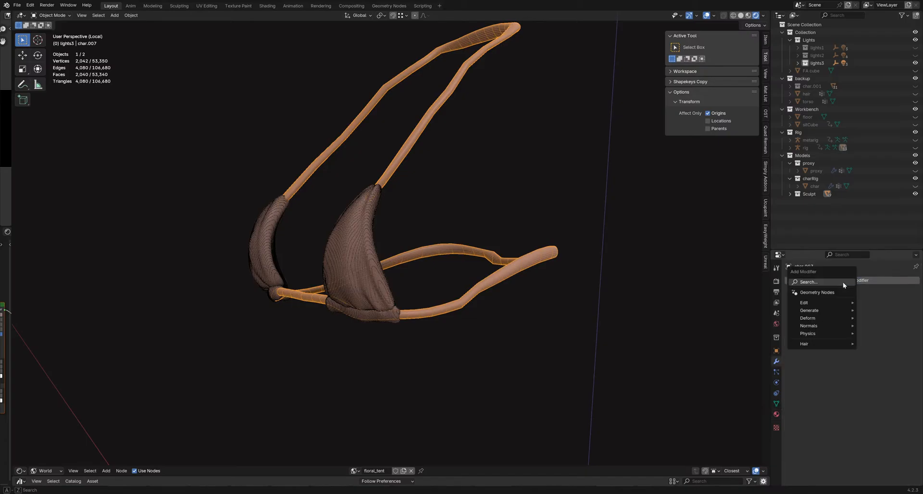
{"action": "mouse_move", "coordinate": [834, 314]}
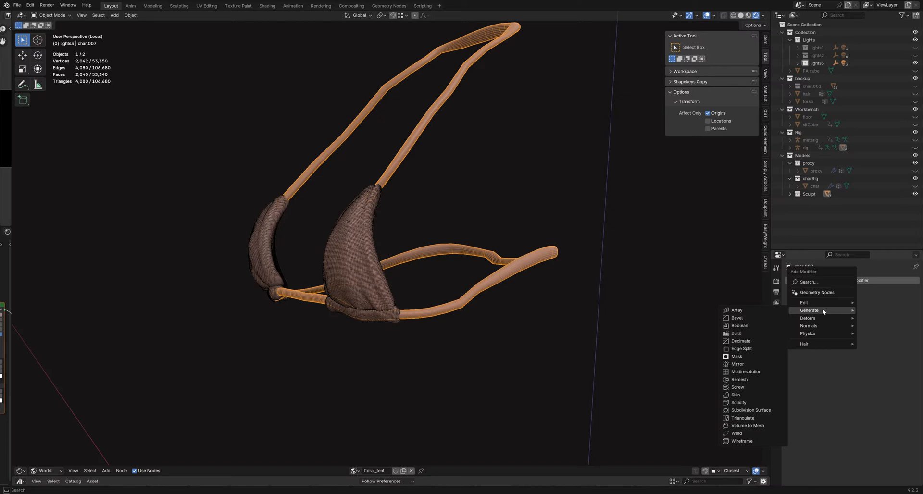
{"action": "left_click", "coordinate": [750, 341]}
{"action": "left_click", "coordinate": [848, 305]}
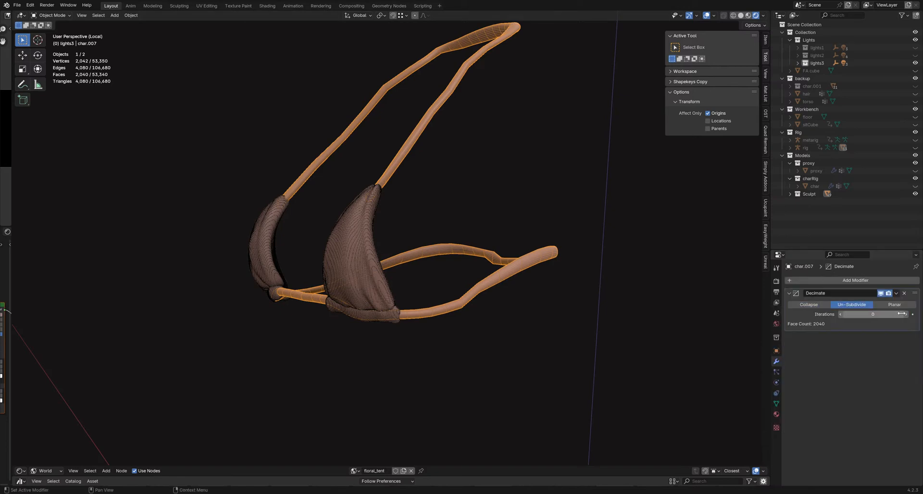
{"action": "left_click_drag", "start_coordinate": [871, 314], "coordinate": [889, 313]}
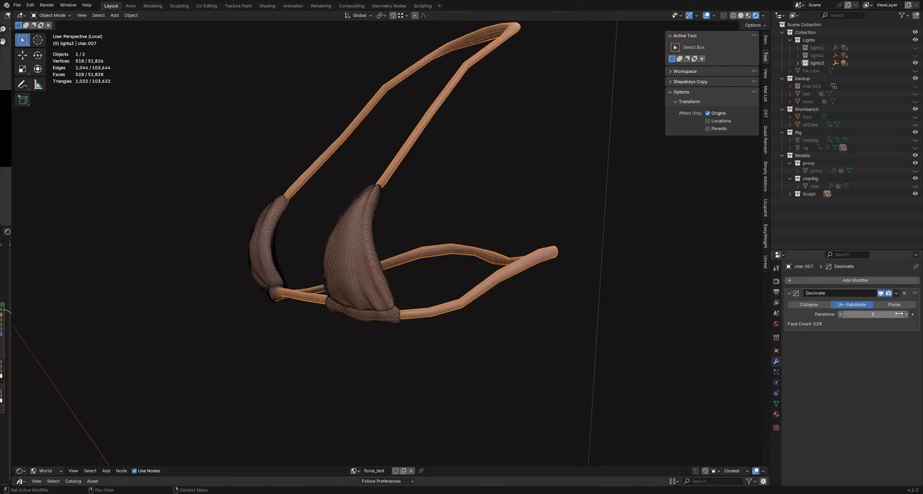
Step: Raise the Decimate modifier's Un-Subdivide iterations to 4 and check the straps' shape from several angles
{"action": "middle_click_drag", "start_coordinate": [538, 277], "coordinate": [435, 302]}
{"action": "scroll", "coordinate": [443, 304], "scroll_direction": "up", "scroll_amount": 5}
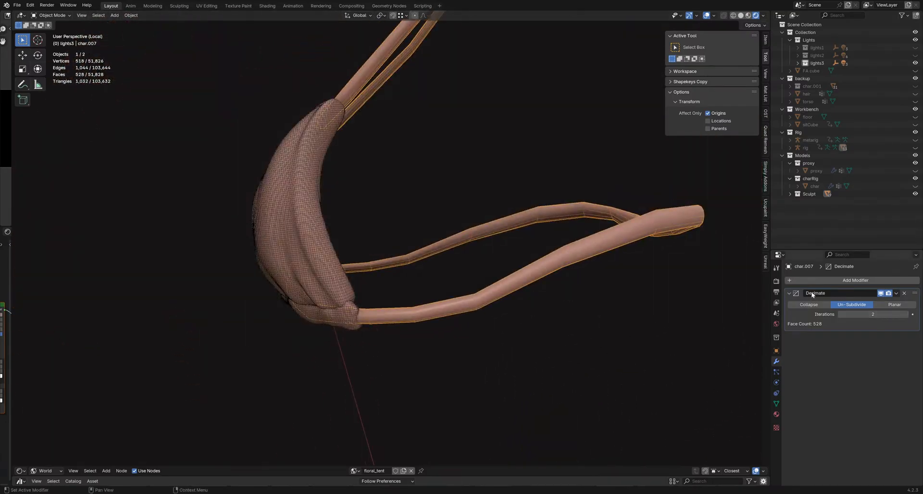
{"action": "middle_click_drag", "start_coordinate": [649, 288], "coordinate": [481, 274]}
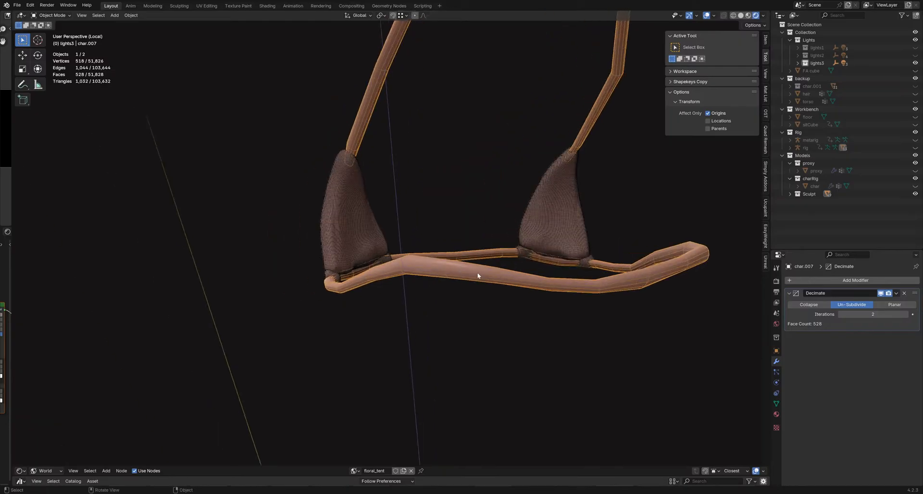
{"action": "left_click", "coordinate": [906, 314]}
{"action": "left_click", "coordinate": [906, 314]}
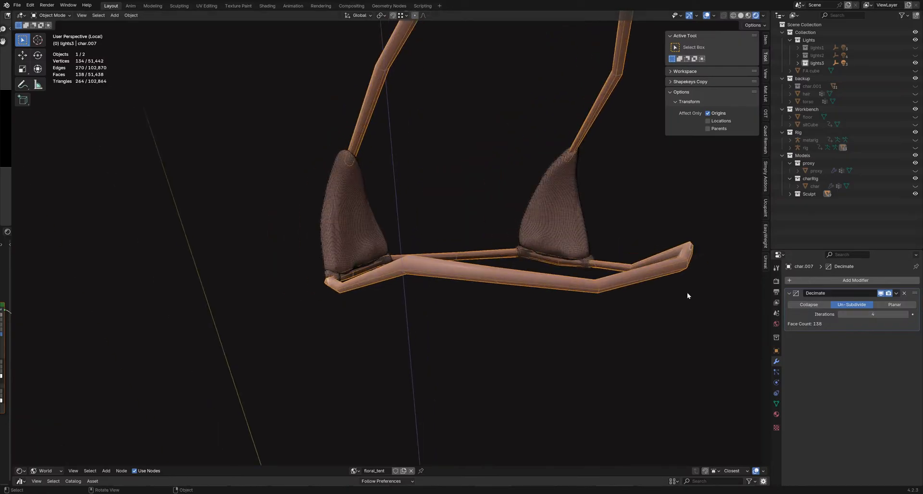
{"action": "middle_click_drag", "start_coordinate": [687, 293], "coordinate": [497, 272]}
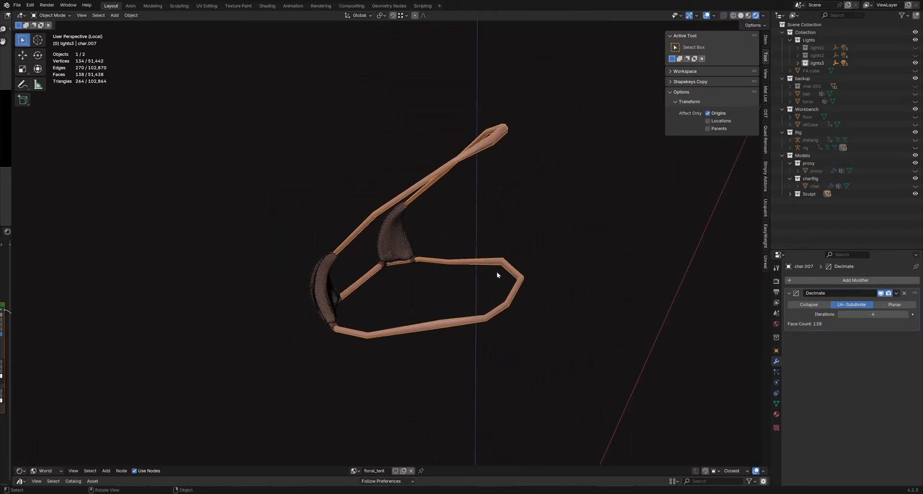
Step: Leave local view, reselect the straps on the character and apply their Decimate modifier
{"action": "key", "text": "ctrl+Tab"}
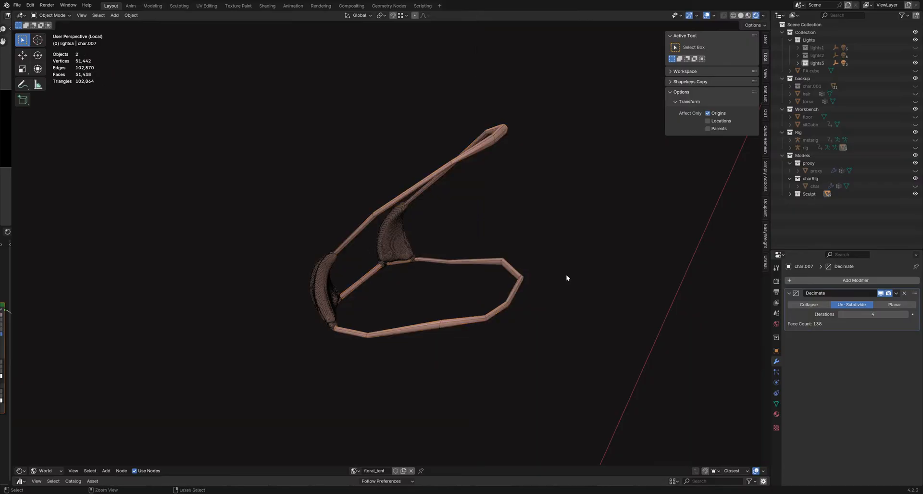
{"action": "key", "text": "KP_Divide"}
{"action": "middle_click_drag", "start_coordinate": [566, 275], "coordinate": [406, 240]}
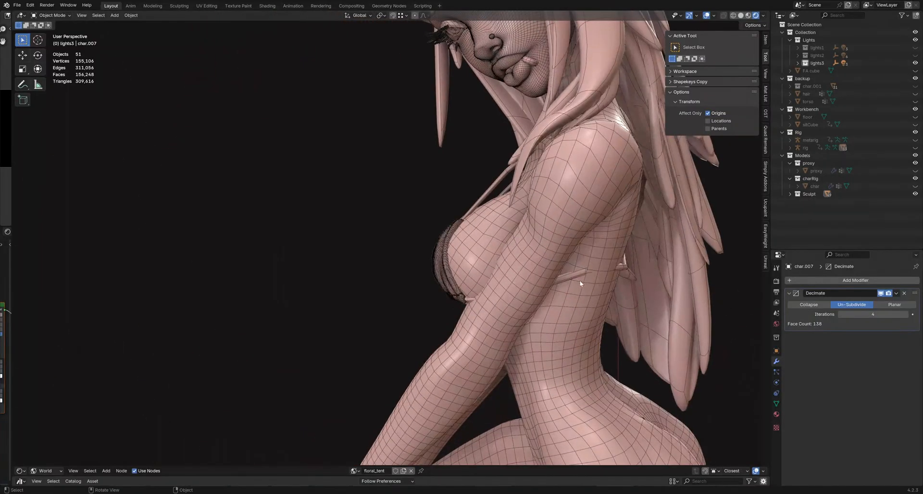
{"action": "left_click", "coordinate": [578, 274]}
{"action": "middle_click_drag", "start_coordinate": [578, 274], "coordinate": [533, 270]}
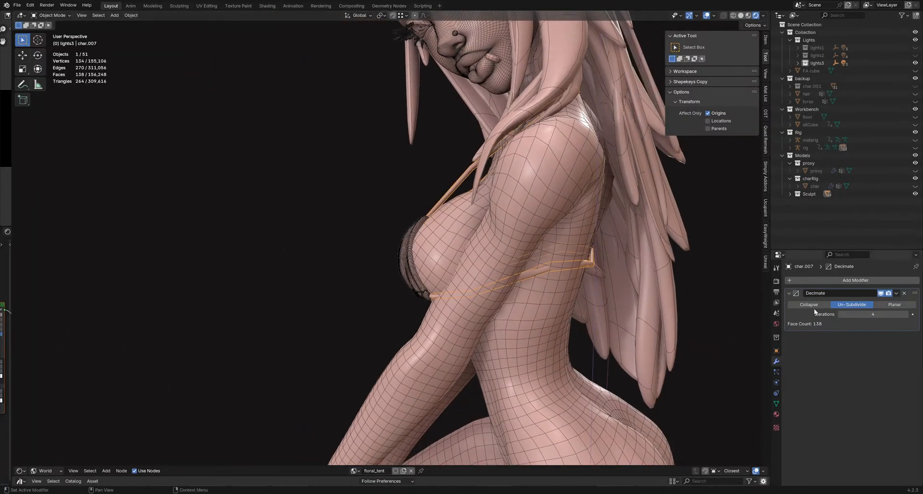
{"action": "left_click", "coordinate": [896, 293]}
{"action": "left_click", "coordinate": [878, 298]}
Step: Enter Sculpt Mode on the straps and set the Grab brush radius to 206 px
{"action": "middle_click_drag", "start_coordinate": [570, 252], "coordinate": [533, 268]}
{"action": "key", "text": "ctrl+Tab"}
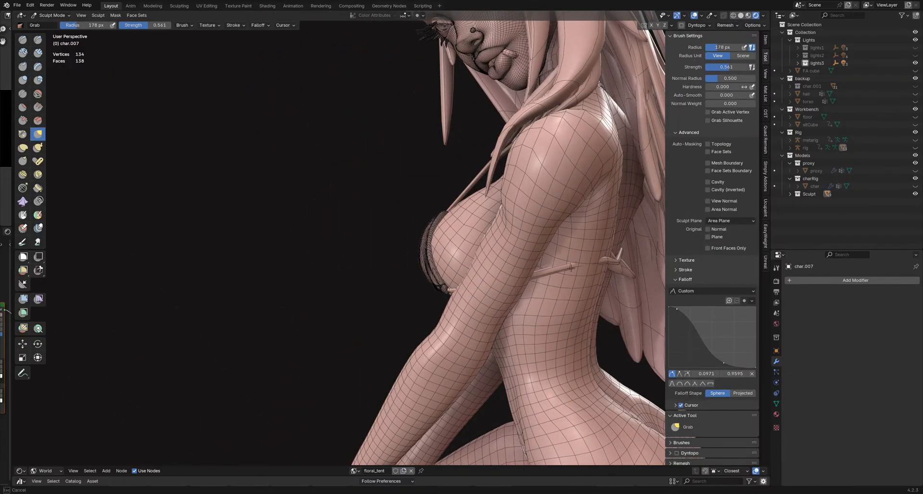
{"action": "mouse_move", "coordinate": [577, 267]}
{"action": "middle_mouse_down"}
{"action": "mouse_move", "coordinate": [423, 262]}
{"action": "mouse_move", "coordinate": [448, 256]}
{"action": "middle_mouse_up"}
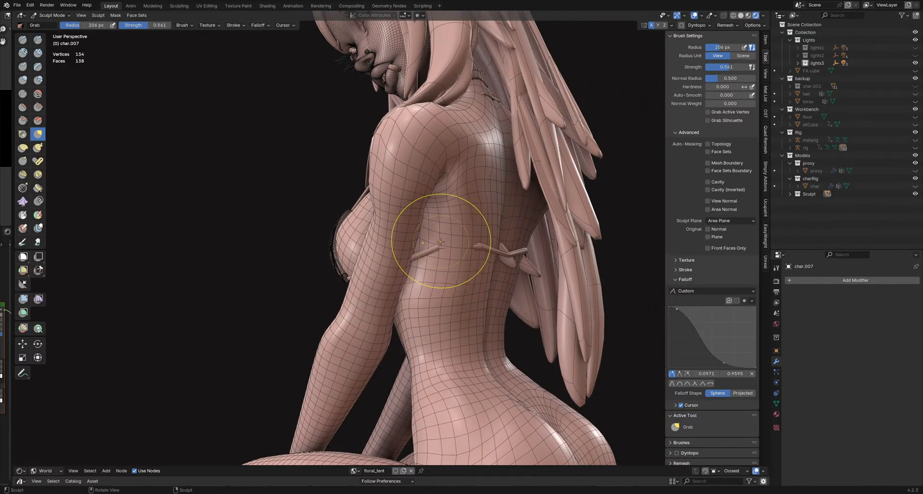
{"action": "key", "text": "f"}
{"action": "left_click", "coordinate": [401, 251]}
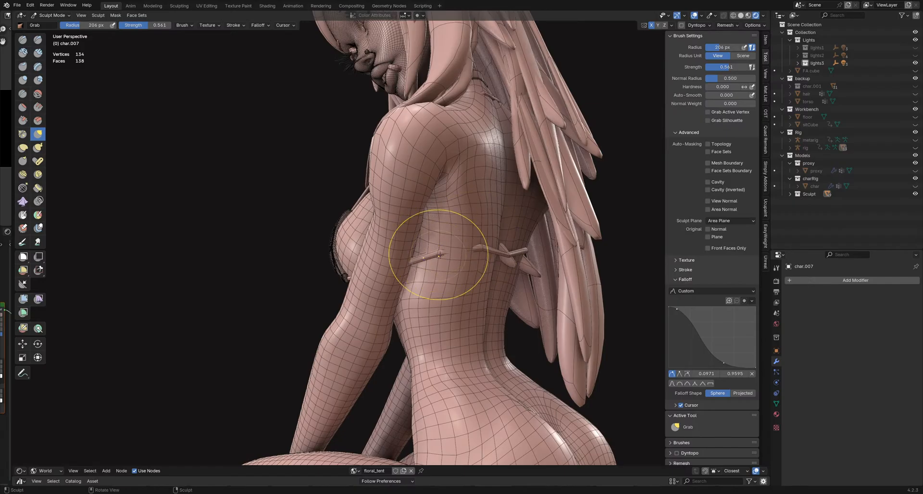
{"action": "mouse_move", "coordinate": [436, 257]}
{"action": "middle_mouse_down"}
{"action": "mouse_move", "coordinate": [443, 264]}
{"action": "mouse_move", "coordinate": [463, 253]}
{"action": "mouse_move", "coordinate": [413, 257]}
{"action": "mouse_move", "coordinate": [476, 233]}
{"action": "middle_mouse_up"}
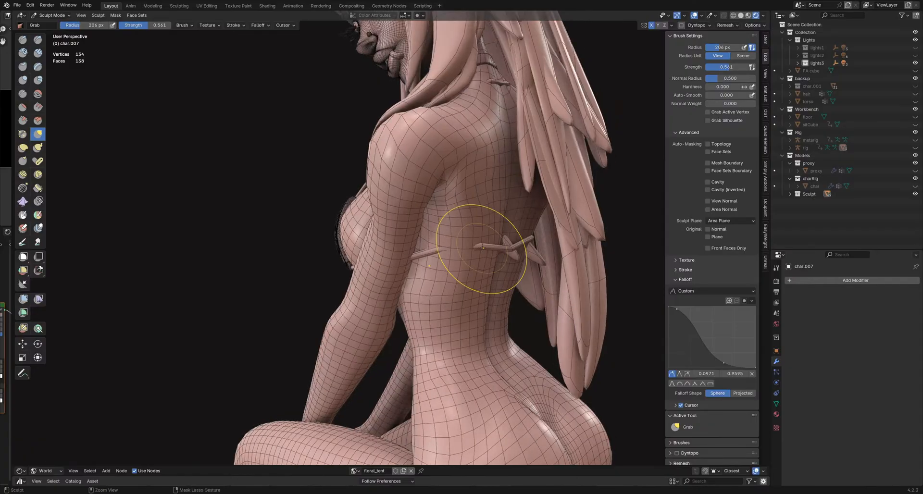
Step: Apply all transforms to the straps in Object Mode
{"action": "key", "text": "ctrl+Tab"}
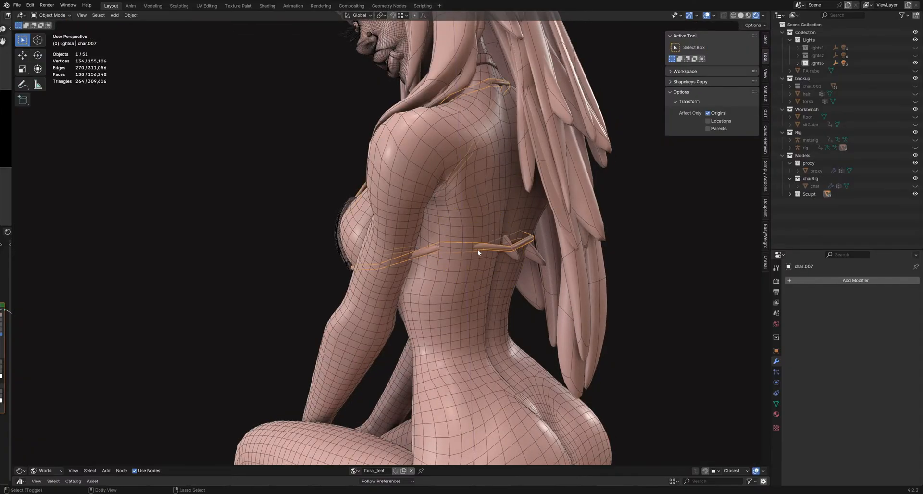
{"action": "key", "text": "ctrl+Tab"}
{"action": "key", "text": "ctrl+Tab"}
{"action": "key", "text": "ctrl+a"}
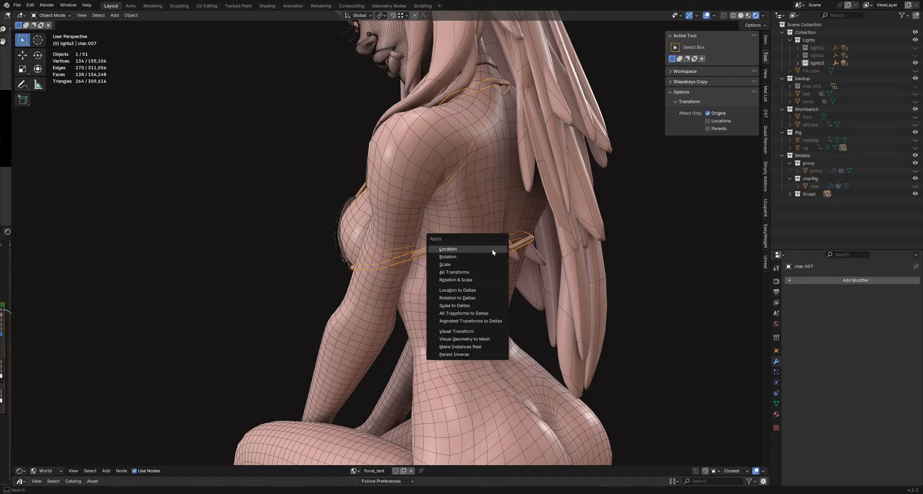
{"action": "left_click", "coordinate": [479, 272]}
Step: Resize the Grab brush in Sculpt Mode, pull the back strap at the character's side, and return to Object Mode
{"action": "key", "text": "ctrl+Tab"}
{"action": "left_click", "coordinate": [448, 246]}
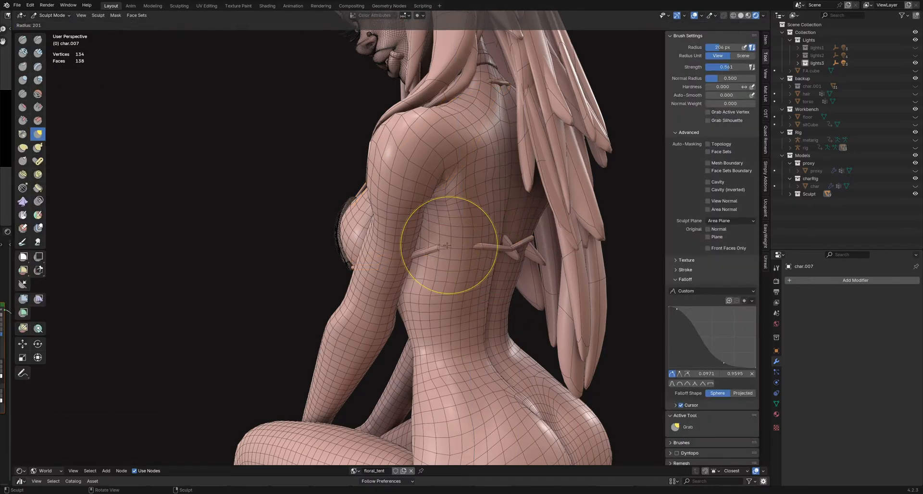
{"action": "right_click_drag", "start_coordinate": [446, 245], "coordinate": [440, 246]}
{"action": "left_click_drag", "start_coordinate": [440, 245], "coordinate": [488, 255]}
{"action": "middle_click_drag", "start_coordinate": [487, 255], "coordinate": [478, 247]}
{"action": "key", "text": "ctrl+Tab"}
{"action": "left_click", "coordinate": [491, 250]}
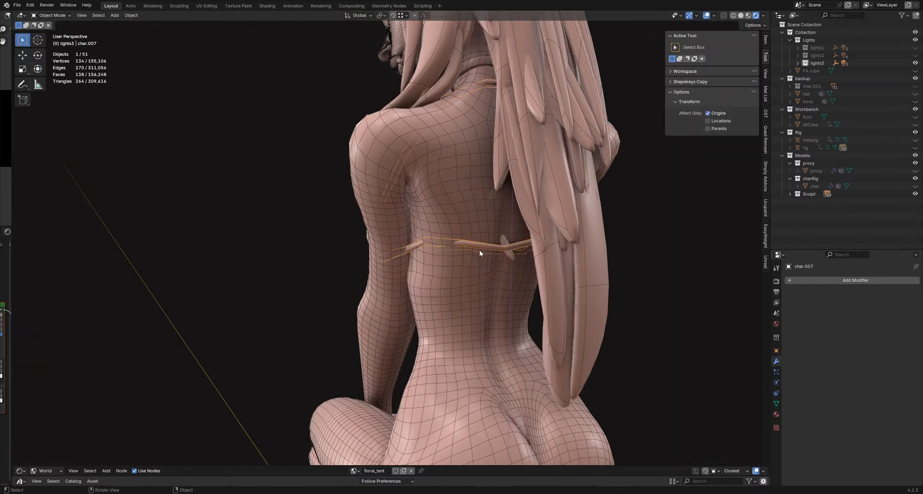
{"action": "scroll", "coordinate": [479, 250], "scroll_direction": "down", "scroll_amount": 3}
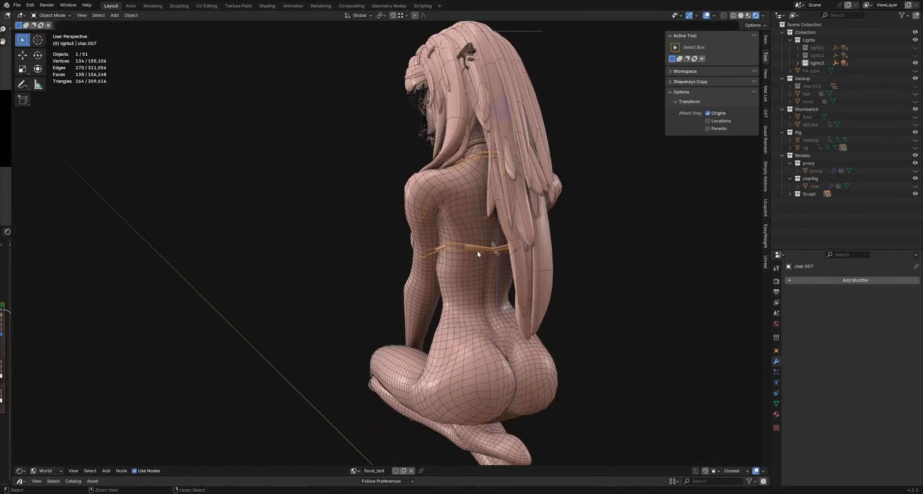
Step: Pull the back strap out of the body along the character's side in Sculpt Mode, using a 202 px Grab radius
{"action": "key", "text": "ctrl+Tab"}
{"action": "scroll", "coordinate": [503, 247], "scroll_direction": "up", "scroll_amount": 5}
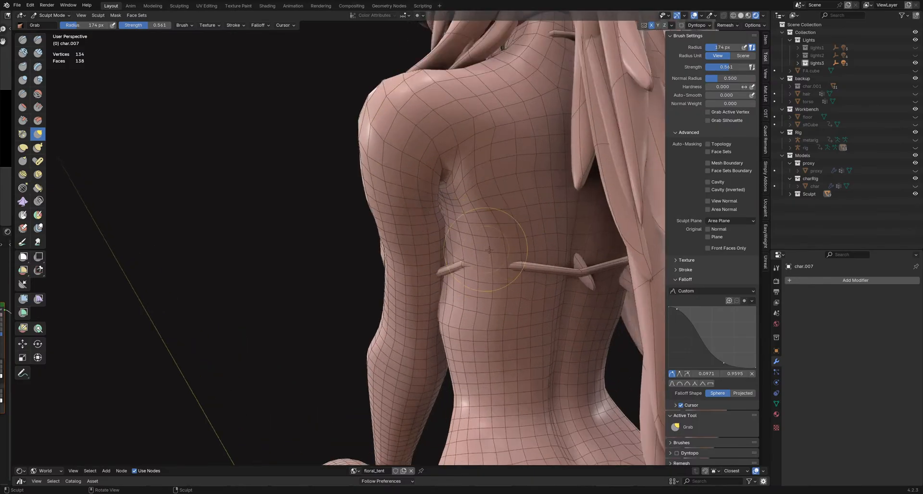
{"action": "left_click_drag", "start_coordinate": [438, 245], "coordinate": [427, 247]}
{"action": "key", "text": "f"}
{"action": "left_click", "coordinate": [390, 249]}
{"action": "middle_click_drag", "start_coordinate": [379, 250], "coordinate": [425, 269]}
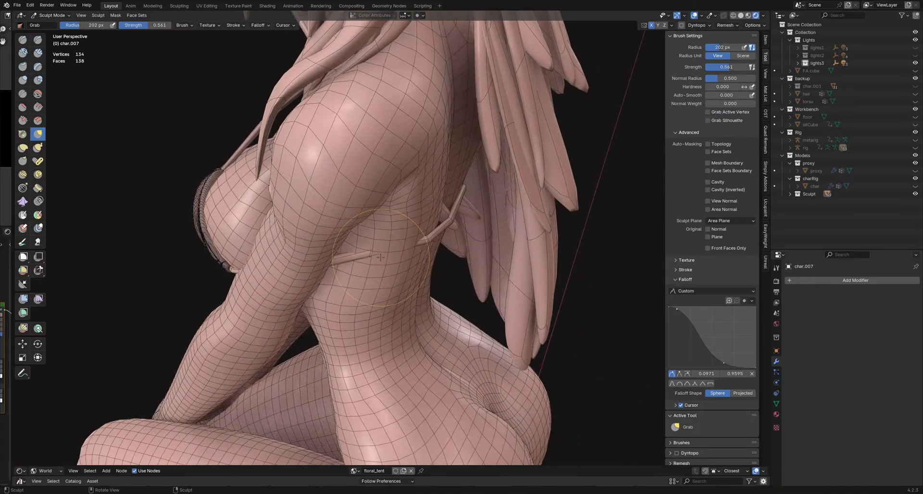
{"action": "left_click_drag", "start_coordinate": [374, 252], "coordinate": [391, 251]}
{"action": "middle_click_drag", "start_coordinate": [420, 241], "coordinate": [369, 228]}
{"action": "left_click_drag", "start_coordinate": [373, 245], "coordinate": [379, 244]}
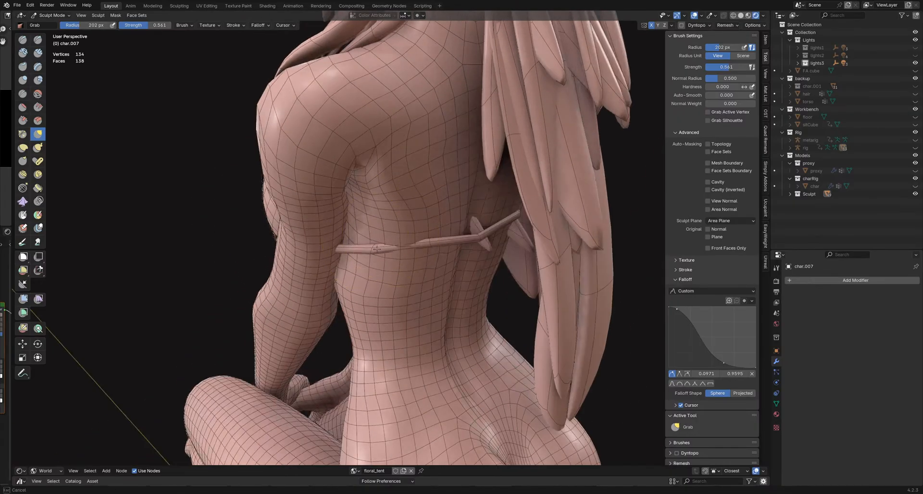
Step: Refine the back strap's fit around the side and back with Grab brush radii of 128 px and 149 px
{"action": "mouse_move", "coordinate": [428, 243]}
{"action": "middle_mouse_down"}
{"action": "mouse_move", "coordinate": [415, 238]}
{"action": "mouse_move", "coordinate": [417, 226]}
{"action": "mouse_move", "coordinate": [428, 241]}
{"action": "mouse_move", "coordinate": [443, 234]}
{"action": "middle_mouse_up"}
{"action": "key", "text": "f"}
{"action": "left_click", "coordinate": [389, 242]}
{"action": "left_click_drag", "start_coordinate": [419, 245], "coordinate": [416, 242]}
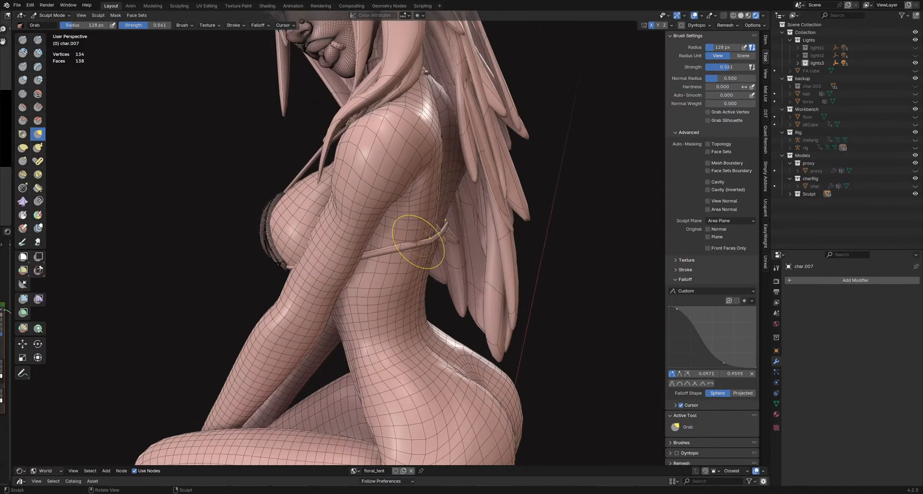
{"action": "middle_click_drag", "start_coordinate": [437, 238], "coordinate": [424, 242]}
{"action": "key", "text": "f"}
{"action": "left_click", "coordinate": [422, 242]}
{"action": "left_click_drag", "start_coordinate": [420, 245], "coordinate": [420, 243]}
{"action": "mouse_move", "coordinate": [428, 239]}
{"action": "middle_mouse_down"}
{"action": "mouse_move", "coordinate": [374, 274]}
{"action": "mouse_move", "coordinate": [332, 276]}
{"action": "mouse_move", "coordinate": [387, 266]}
{"action": "mouse_move", "coordinate": [395, 230]}
{"action": "mouse_move", "coordinate": [416, 238]}
{"action": "middle_mouse_up"}
{"action": "mouse_move", "coordinate": [401, 233]}
{"action": "left_mouse_down"}
{"action": "mouse_move", "coordinate": [410, 238]}
{"action": "mouse_move", "coordinate": [396, 236]}
{"action": "left_mouse_up"}
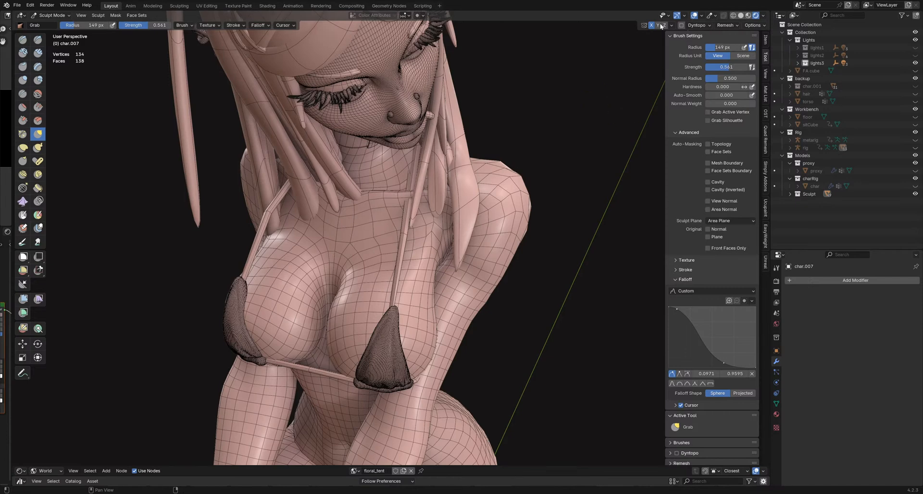
Step: Resize the Grab brush and adjust the neck strap where it runs above the chest
{"action": "middle_click_drag", "start_coordinate": [440, 183], "coordinate": [449, 179]}
{"action": "key", "text": "f"}
{"action": "left_click", "coordinate": [465, 196]}
{"action": "left_click_drag", "start_coordinate": [423, 196], "coordinate": [418, 194]}
Step: Set the Grab brush radius to 134 px and nudge the back strap into place below the shoulder blade
{"action": "mouse_move", "coordinate": [312, 229]}
{"action": "middle_mouse_down"}
{"action": "mouse_move", "coordinate": [352, 233]}
{"action": "mouse_move", "coordinate": [335, 222]}
{"action": "mouse_move", "coordinate": [352, 240]}
{"action": "mouse_move", "coordinate": [347, 281]}
{"action": "mouse_move", "coordinate": [464, 209]}
{"action": "mouse_move", "coordinate": [371, 226]}
{"action": "middle_mouse_up"}
{"action": "mouse_move", "coordinate": [433, 216]}
{"action": "middle_mouse_down"}
{"action": "mouse_move", "coordinate": [425, 341]}
{"action": "mouse_move", "coordinate": [463, 332]}
{"action": "mouse_move", "coordinate": [428, 327]}
{"action": "middle_mouse_up"}
{"action": "middle_click_drag", "start_coordinate": [427, 327], "coordinate": [426, 272], "text": "ctrl"}
{"action": "key", "text": "f"}
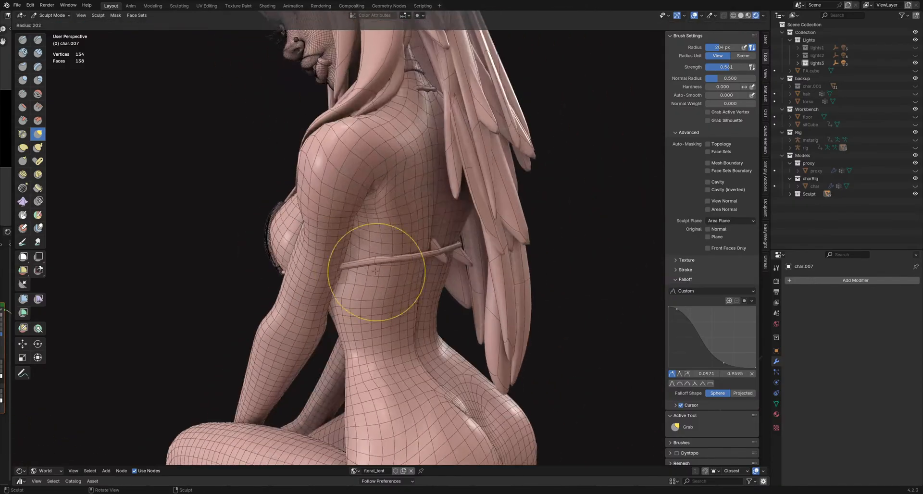
{"action": "left_click", "coordinate": [409, 272]}
{"action": "left_click_drag", "start_coordinate": [372, 267], "coordinate": [374, 263]}
{"action": "mouse_move", "coordinate": [374, 264]}
{"action": "middle_mouse_down"}
{"action": "mouse_move", "coordinate": [439, 263]}
{"action": "mouse_move", "coordinate": [372, 277]}
{"action": "mouse_move", "coordinate": [388, 259]}
{"action": "middle_mouse_up"}
Step: Return to Object Mode, hide the wireframe and reselect the straps to review them on the whole figure
{"action": "key", "text": "ctrl+Tab"}
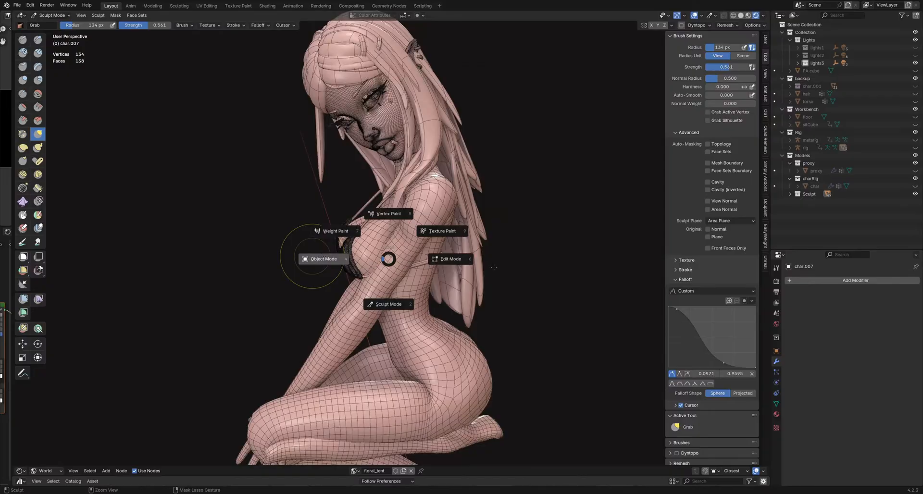
{"action": "left_click", "coordinate": [312, 257]}
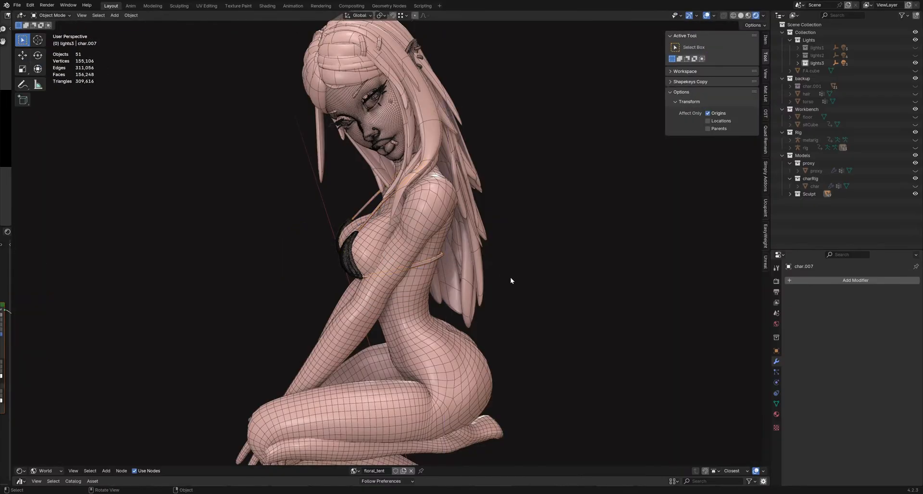
{"action": "scroll", "coordinate": [510, 277], "scroll_direction": "up", "scroll_amount": 3}
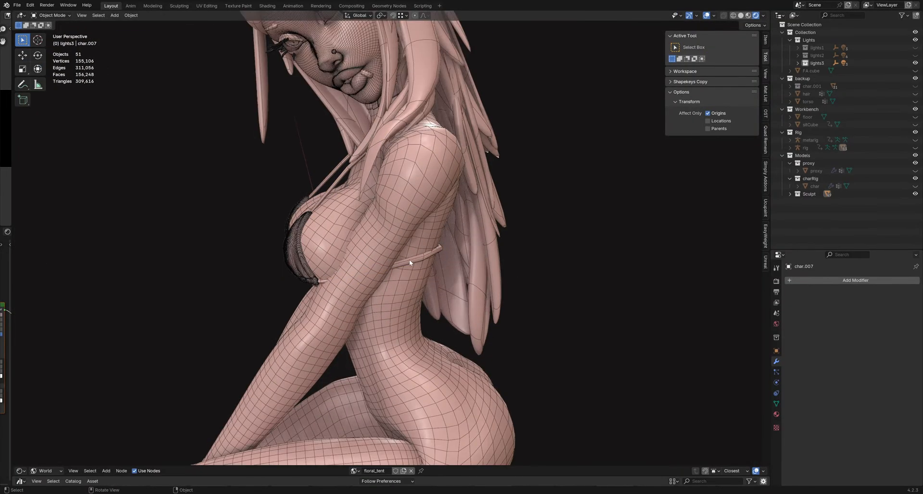
{"action": "scroll", "coordinate": [463, 267], "scroll_direction": "down", "scroll_amount": 6}
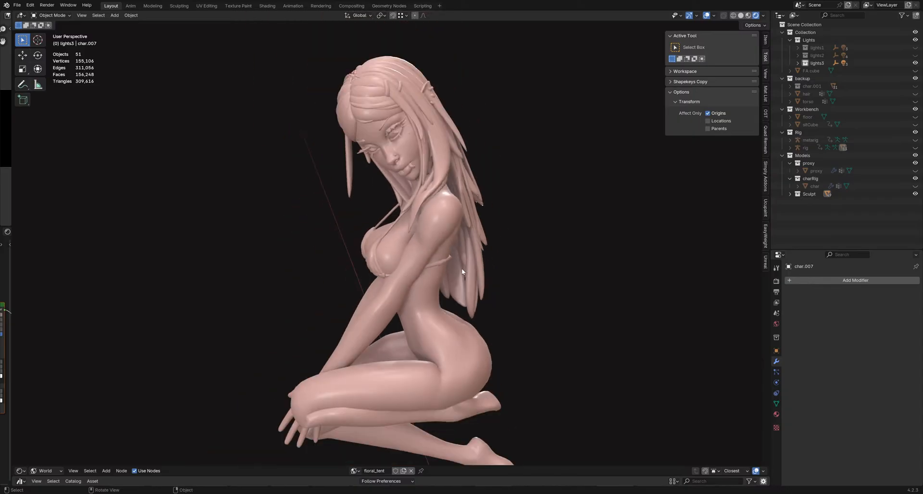
{"action": "middle_click_drag", "start_coordinate": [461, 268], "coordinate": [466, 241]}
{"action": "scroll", "coordinate": [411, 273], "scroll_direction": "up", "scroll_amount": 5}
{"action": "left_click", "coordinate": [399, 251]}
{"action": "scroll", "coordinate": [402, 250], "scroll_direction": "up", "scroll_amount": 3}
{"action": "scroll", "coordinate": [507, 259], "scroll_direction": "down", "scroll_amount": 5}
{"action": "scroll", "coordinate": [507, 262], "scroll_direction": "up", "scroll_amount": 5}
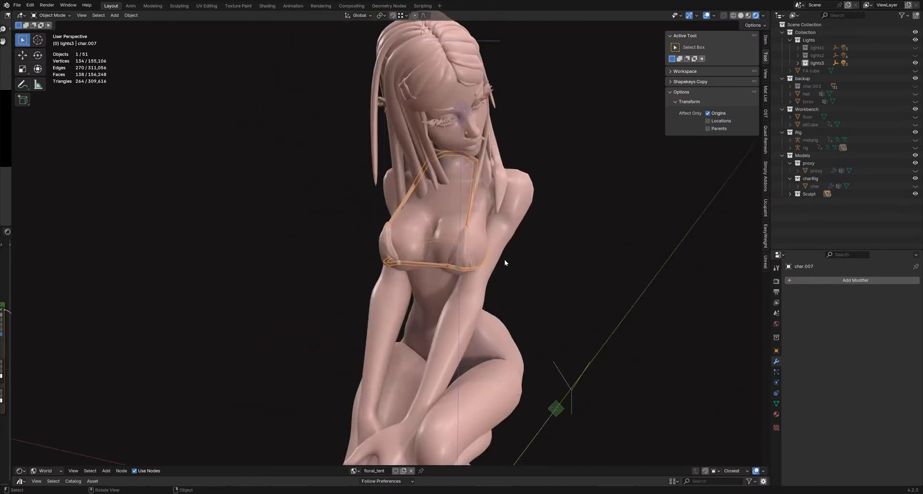
Step: Check the strap fit from the side of the figure with overlays hidden, and save the file
{"action": "key", "text": "shift+alt+z"}
{"action": "mouse_move", "coordinate": [536, 267]}
{"action": "middle_mouse_down"}
{"action": "mouse_move", "coordinate": [427, 265]}
{"action": "mouse_move", "coordinate": [459, 267]}
{"action": "mouse_move", "coordinate": [464, 252]}
{"action": "middle_mouse_up"}
{"action": "key", "text": "shift+alt+z"}
{"action": "scroll", "coordinate": [528, 274], "scroll_direction": "up", "scroll_amount": 4}
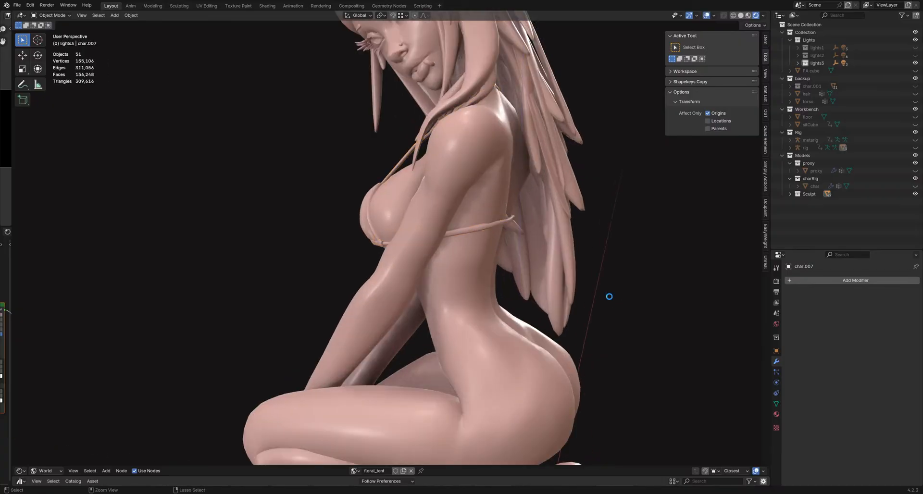
{"action": "key", "text": "ctrl+s"}
Step: Select the body, enter Sculpt Mode and set the Grab brush radius to 160 px for the crease between hip and thigh
{"action": "scroll", "coordinate": [449, 324], "scroll_direction": "down", "scroll_amount": 4}
{"action": "left_click", "coordinate": [451, 347]}
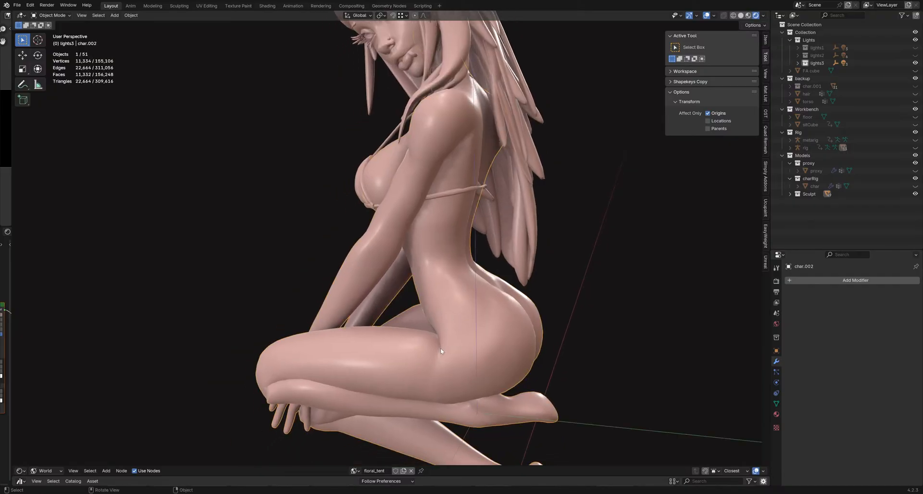
{"action": "middle_click_drag", "start_coordinate": [440, 341], "coordinate": [424, 328]}
{"action": "scroll", "coordinate": [341, 365], "scroll_direction": "up", "scroll_amount": 1}
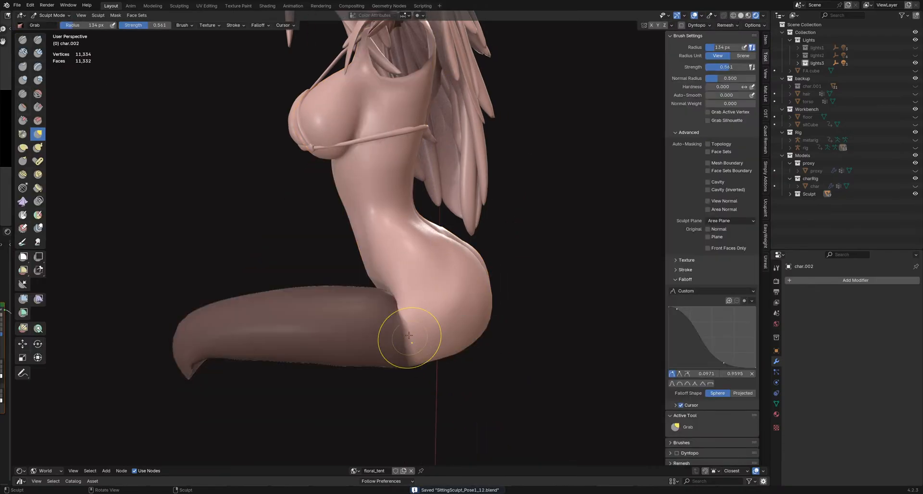
{"action": "key", "text": "f"}
{"action": "left_click", "coordinate": [426, 303]}
{"action": "mouse_move", "coordinate": [395, 303]}
{"action": "middle_mouse_down", "text": "shift"}
{"action": "mouse_move", "coordinate": [438, 308]}
{"action": "mouse_move", "coordinate": [412, 299]}
{"action": "middle_mouse_up", "text": "shift"}
{"action": "scroll", "coordinate": [425, 304], "scroll_direction": "up", "scroll_amount": 2}
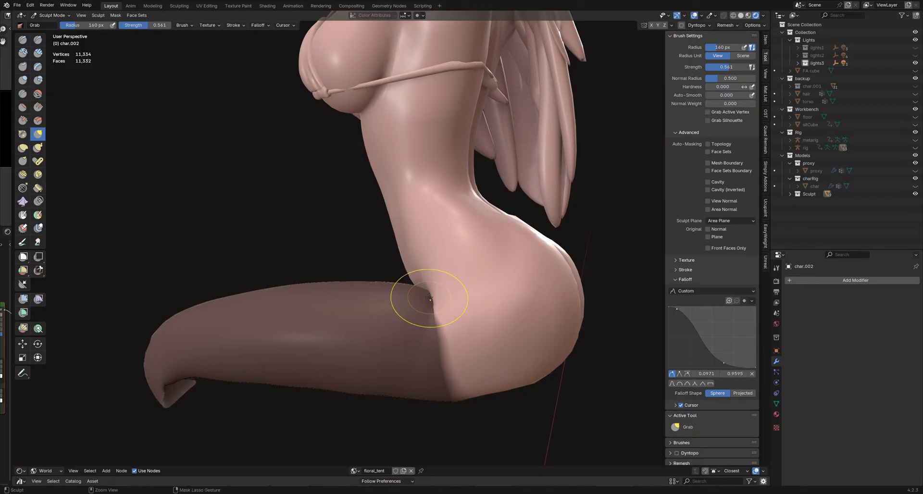
Step: Save the file and switch to the Inflate/Deflate brush at 160 px for the groin crease beside the masked thigh
{"action": "mouse_move", "coordinate": [430, 298]}
{"action": "middle_mouse_down"}
{"action": "mouse_move", "coordinate": [495, 298]}
{"action": "mouse_move", "coordinate": [474, 282]}
{"action": "middle_mouse_up"}
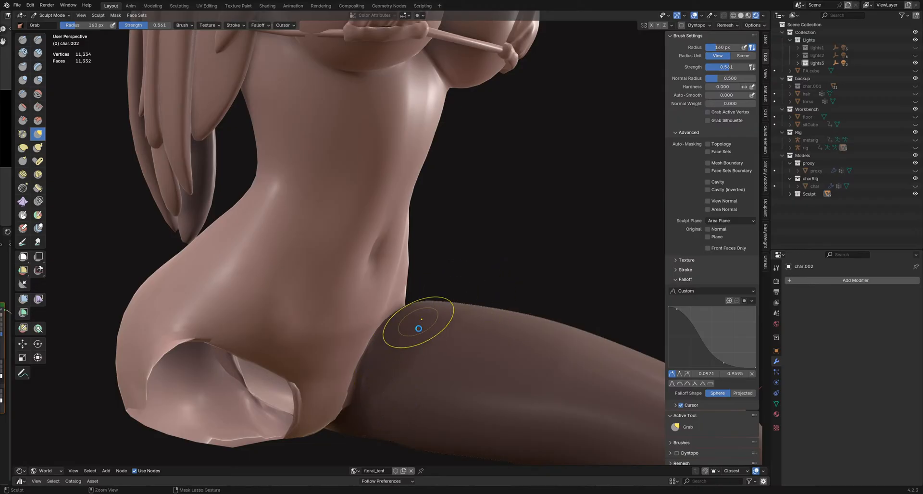
{"action": "key", "text": "ctrl+s"}
{"action": "key", "text": "i"}
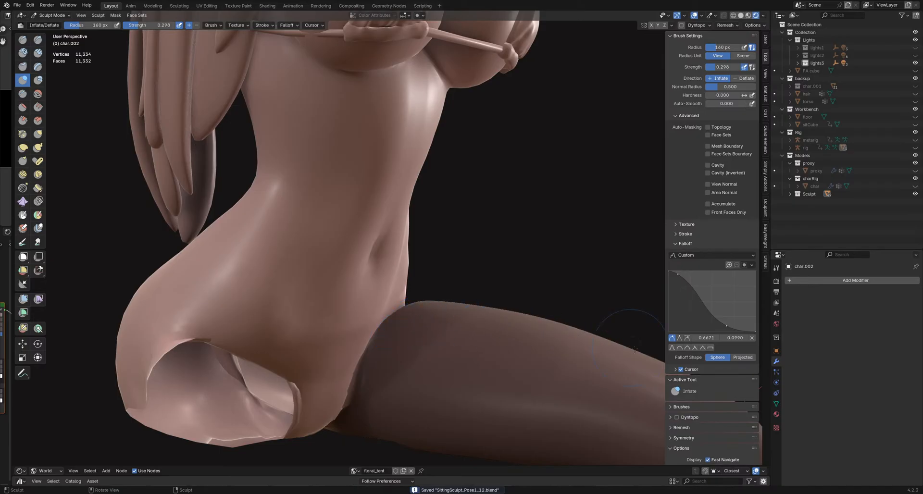
{"action": "middle_click_drag", "start_coordinate": [392, 351], "coordinate": [423, 332]}
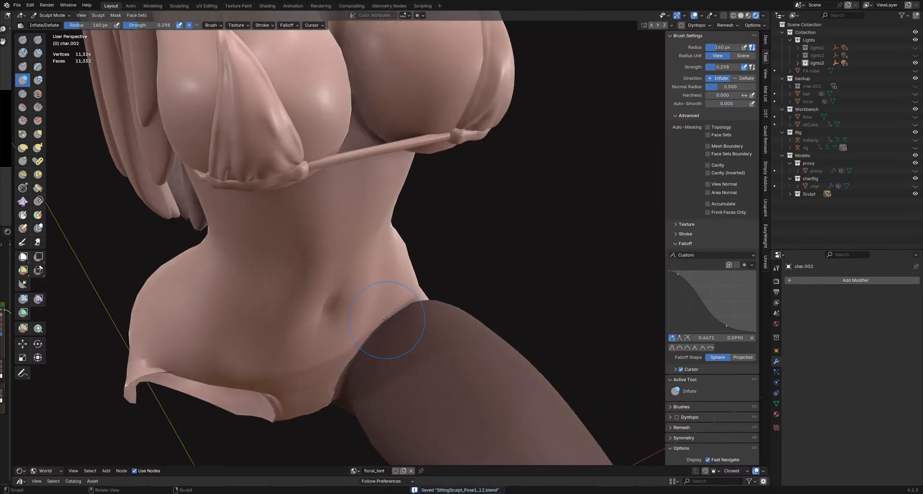
{"action": "key", "text": "shift+s"}
{"action": "key", "text": "i"}
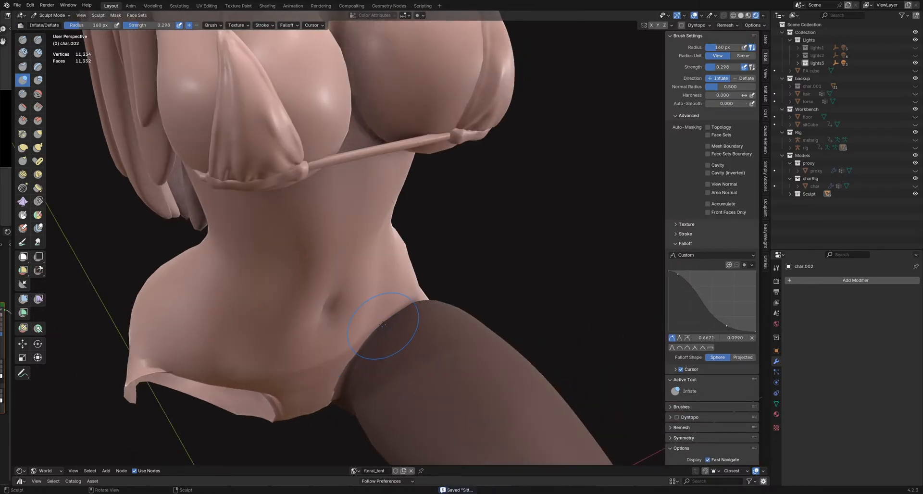
{"action": "mouse_move", "coordinate": [374, 331]}
{"action": "middle_mouse_down"}
{"action": "mouse_move", "coordinate": [346, 353]}
{"action": "mouse_move", "coordinate": [401, 325]}
{"action": "mouse_move", "coordinate": [421, 325]}
{"action": "mouse_move", "coordinate": [452, 303]}
{"action": "mouse_move", "coordinate": [443, 295]}
{"action": "mouse_move", "coordinate": [462, 314]}
{"action": "mouse_move", "coordinate": [465, 302]}
{"action": "mouse_move", "coordinate": [453, 328]}
{"action": "mouse_move", "coordinate": [469, 329]}
{"action": "mouse_move", "coordinate": [451, 313]}
{"action": "mouse_move", "coordinate": [510, 337]}
{"action": "mouse_move", "coordinate": [434, 311]}
{"action": "middle_mouse_up"}
Step: Enlarge the Inflate/Deflate brush to 239 px and shape the lower abdomen beside the masked thigh with the wireframe shown
{"action": "key", "text": "f"}
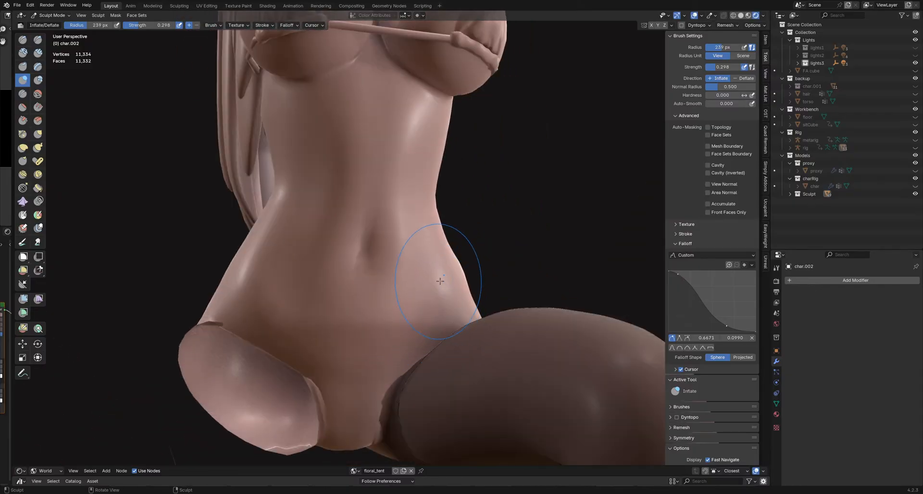
{"action": "mouse_move", "coordinate": [441, 281]}
{"action": "middle_mouse_down"}
{"action": "mouse_move", "coordinate": [475, 292]}
{"action": "mouse_move", "coordinate": [421, 356]}
{"action": "mouse_move", "coordinate": [439, 290]}
{"action": "middle_mouse_up"}
{"action": "middle_click_drag", "start_coordinate": [438, 320], "coordinate": [408, 321]}
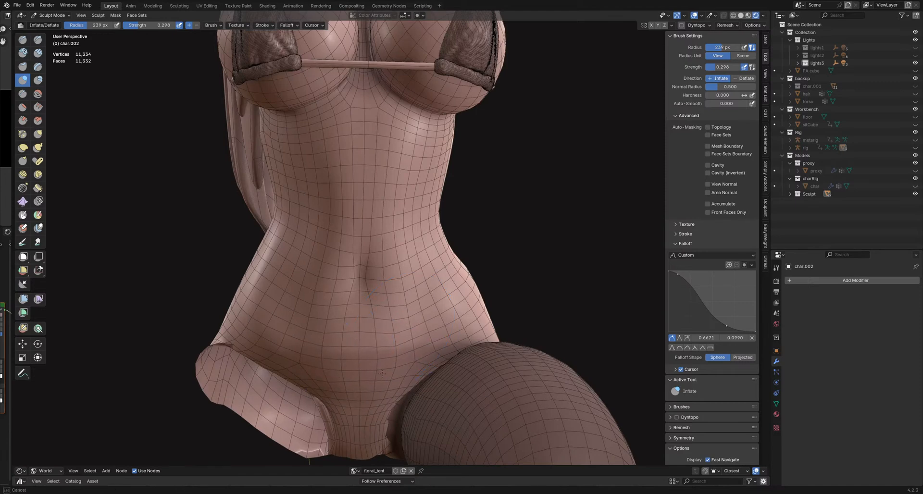
{"action": "middle_click_drag", "start_coordinate": [366, 379], "coordinate": [400, 370]}
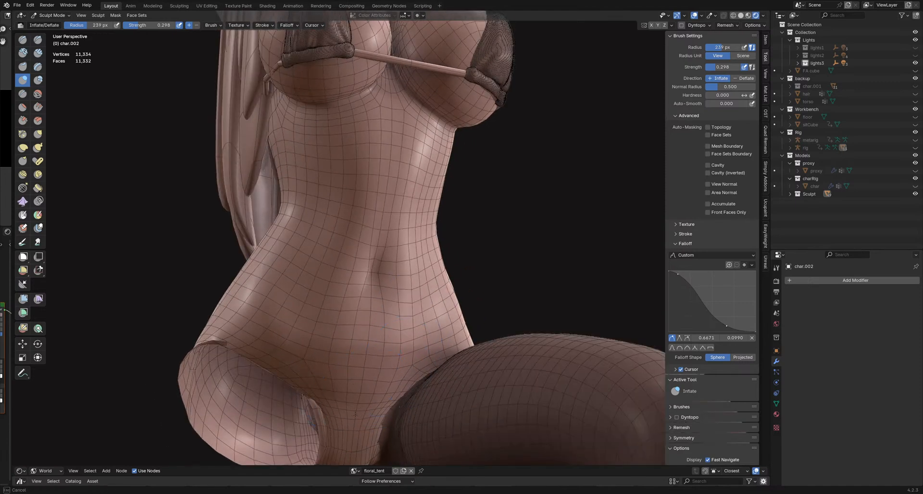
{"action": "middle_click_drag", "start_coordinate": [353, 397], "coordinate": [381, 374]}
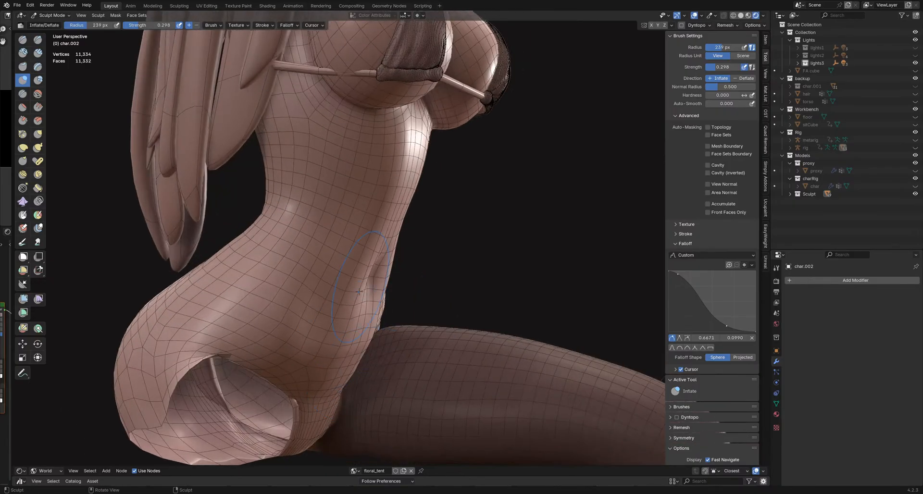
Step: Invert the mask to protect the torso and work the top of the thigh at the hip crease with Inflate/Deflate
{"action": "mouse_move", "coordinate": [360, 294]}
{"action": "middle_mouse_down"}
{"action": "mouse_move", "coordinate": [340, 290]}
{"action": "mouse_move", "coordinate": [280, 341]}
{"action": "mouse_move", "coordinate": [419, 308]}
{"action": "mouse_move", "coordinate": [460, 332]}
{"action": "mouse_move", "coordinate": [543, 327]}
{"action": "mouse_move", "coordinate": [416, 326]}
{"action": "mouse_move", "coordinate": [430, 327]}
{"action": "mouse_move", "coordinate": [436, 315]}
{"action": "mouse_move", "coordinate": [421, 312]}
{"action": "middle_mouse_up"}
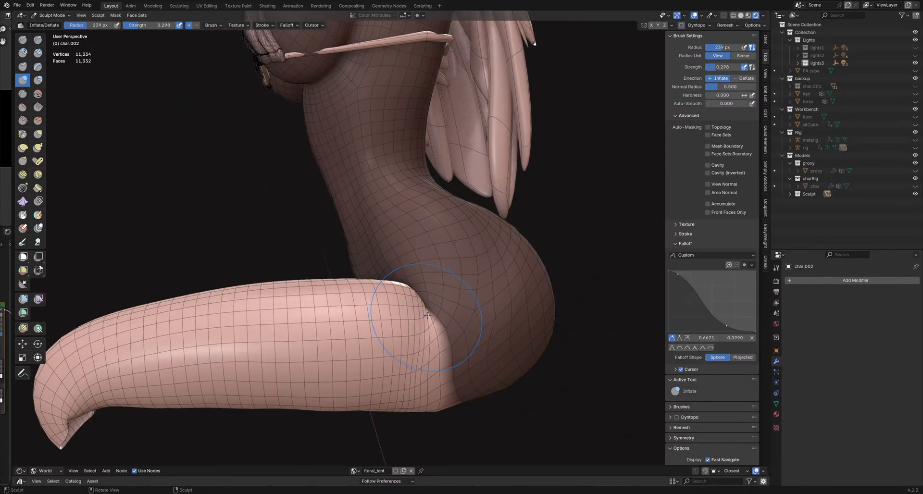
{"action": "middle_click_drag", "start_coordinate": [445, 303], "coordinate": [442, 315]}
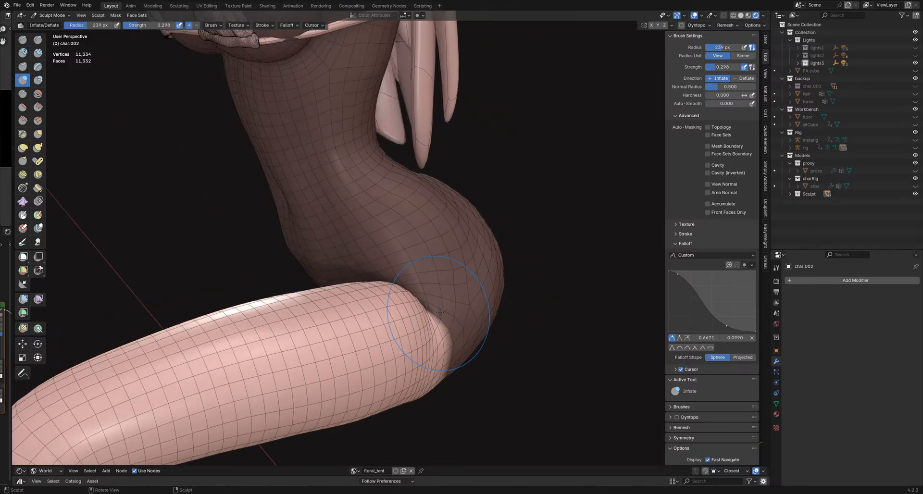
{"action": "mouse_move", "coordinate": [429, 322]}
{"action": "middle_mouse_down"}
{"action": "mouse_move", "coordinate": [428, 334]}
{"action": "mouse_move", "coordinate": [444, 310]}
{"action": "middle_mouse_up"}
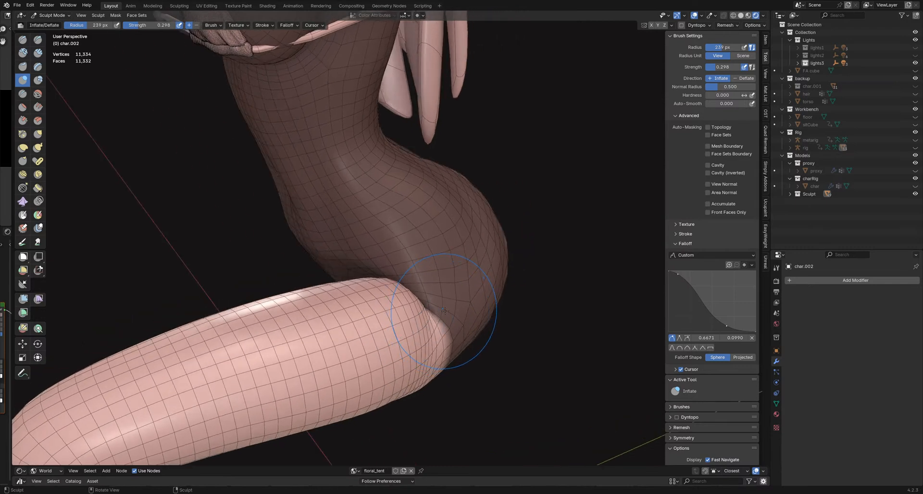
Step: Switch to the Slide Relax brush, set its radius to 212 px and even out the mesh around the hip crease
{"action": "key", "text": "shift+s"}
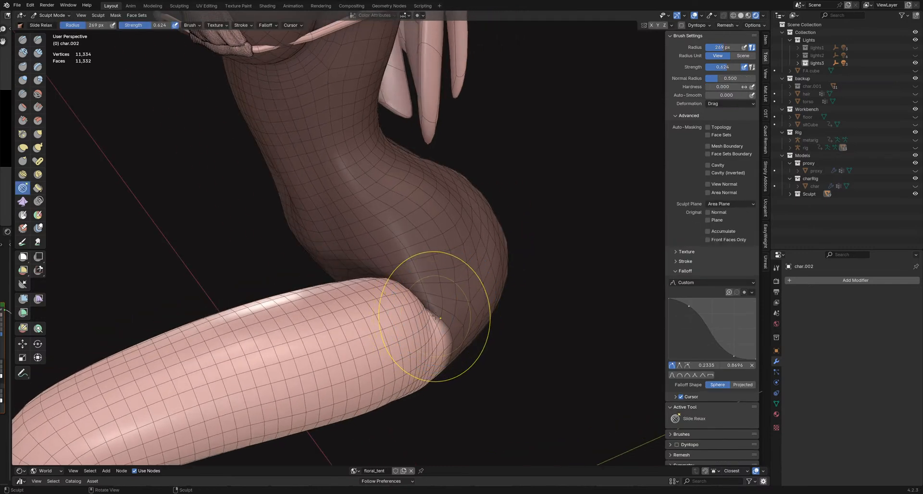
{"action": "mouse_move", "coordinate": [428, 310]}
{"action": "middle_mouse_down"}
{"action": "mouse_move", "coordinate": [422, 289]}
{"action": "mouse_move", "coordinate": [400, 289]}
{"action": "mouse_move", "coordinate": [446, 303]}
{"action": "mouse_move", "coordinate": [428, 304]}
{"action": "mouse_move", "coordinate": [396, 330]}
{"action": "mouse_move", "coordinate": [422, 319]}
{"action": "mouse_move", "coordinate": [423, 330]}
{"action": "mouse_move", "coordinate": [474, 332]}
{"action": "mouse_move", "coordinate": [439, 325]}
{"action": "middle_mouse_up"}
{"action": "key", "text": "f"}
{"action": "left_click", "coordinate": [422, 317]}
{"action": "scroll", "coordinate": [422, 330], "scroll_direction": "up", "scroll_amount": 2}
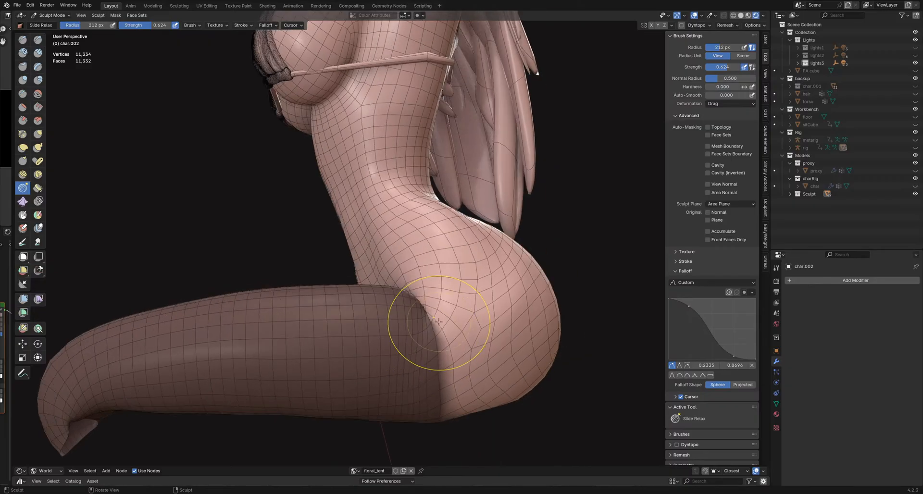
Step: Invert the mask and relax the upper thigh's mesh along the hip crease with a 227 px Slide Relax brush
{"action": "key", "text": "ctrl+i"}
{"action": "key", "text": "f"}
{"action": "left_click", "coordinate": [439, 332]}
{"action": "left_click_drag", "start_coordinate": [439, 331], "coordinate": [435, 340]}
{"action": "mouse_move", "coordinate": [435, 340]}
{"action": "middle_mouse_down"}
{"action": "mouse_move", "coordinate": [412, 365]}
{"action": "mouse_move", "coordinate": [432, 370]}
{"action": "mouse_move", "coordinate": [447, 331]}
{"action": "mouse_move", "coordinate": [422, 340]}
{"action": "mouse_move", "coordinate": [428, 330]}
{"action": "mouse_move", "coordinate": [405, 311]}
{"action": "middle_mouse_up"}
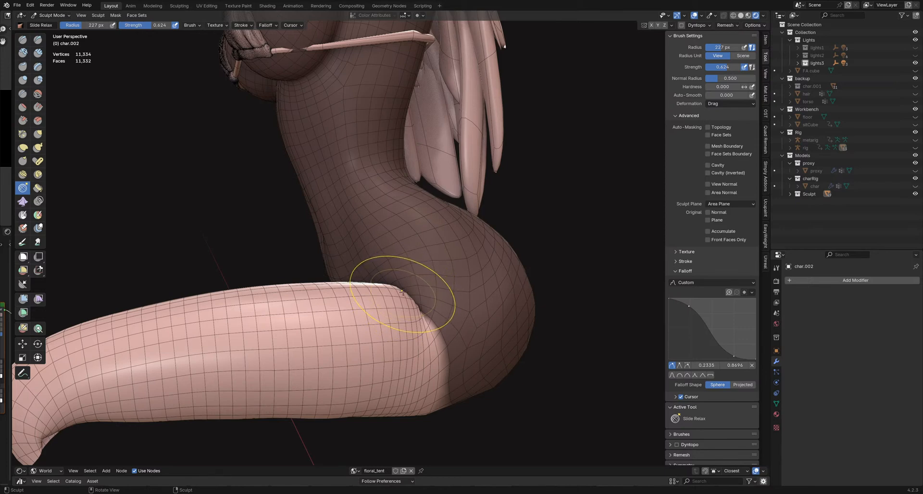
{"action": "mouse_move", "coordinate": [407, 296]}
{"action": "middle_mouse_down"}
{"action": "mouse_move", "coordinate": [469, 326]}
{"action": "mouse_move", "coordinate": [459, 342]}
{"action": "mouse_move", "coordinate": [419, 301]}
{"action": "mouse_move", "coordinate": [364, 315]}
{"action": "mouse_move", "coordinate": [423, 314]}
{"action": "mouse_move", "coordinate": [411, 331]}
{"action": "middle_mouse_up"}
Step: Hide the wireframe and mask display, touch up the hip crease with Slide Relax on the whole figure, and save the file
{"action": "key", "text": "shift+alt+z"}
{"action": "scroll", "coordinate": [423, 317], "scroll_direction": "down", "scroll_amount": 5}
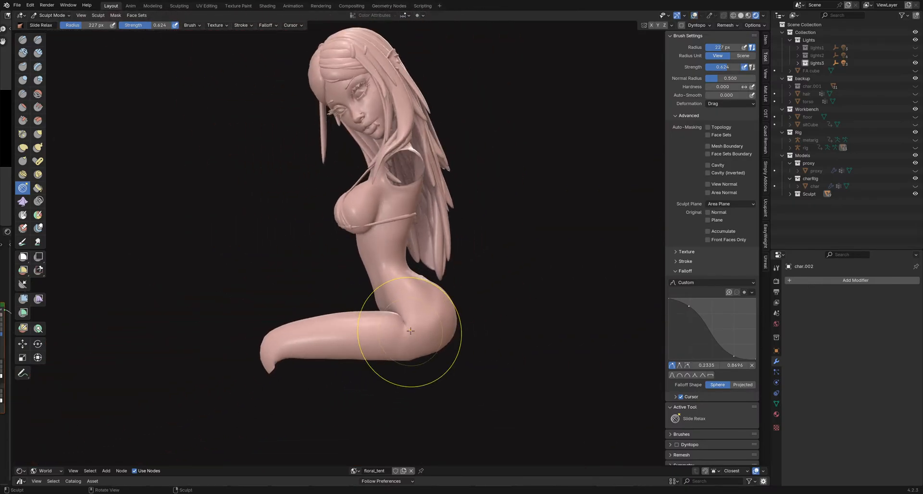
{"action": "mouse_move", "coordinate": [406, 330]}
{"action": "left_mouse_down"}
{"action": "mouse_move", "coordinate": [396, 336]}
{"action": "mouse_move", "coordinate": [406, 336]}
{"action": "mouse_move", "coordinate": [397, 308]}
{"action": "left_mouse_up"}
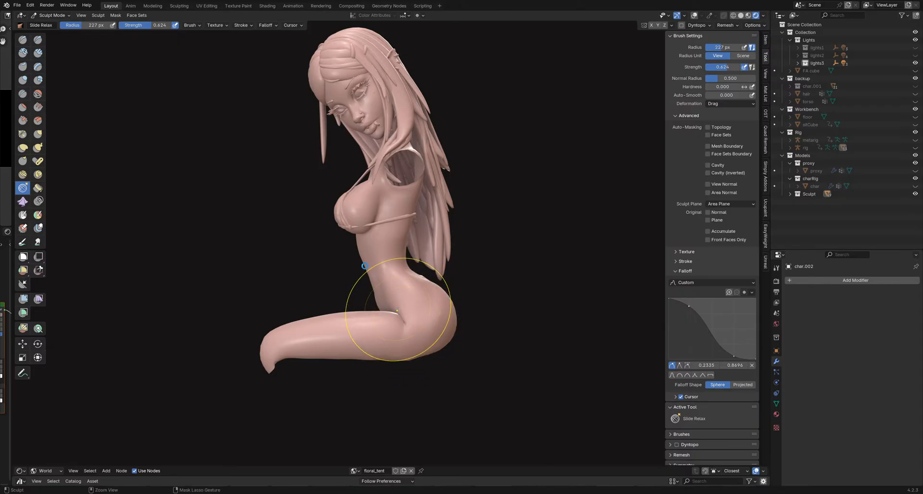
{"action": "key", "text": "ctrl+s"}
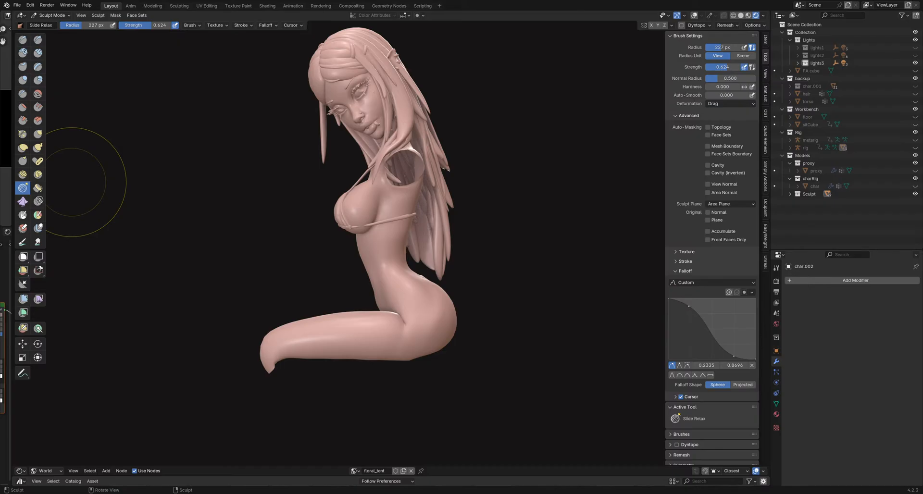
Step: Switch to the Grab brush at 257 px for the hip crease and change the viewport to see-through solid shading
{"action": "scroll", "coordinate": [409, 336], "scroll_direction": "up", "scroll_amount": 6}
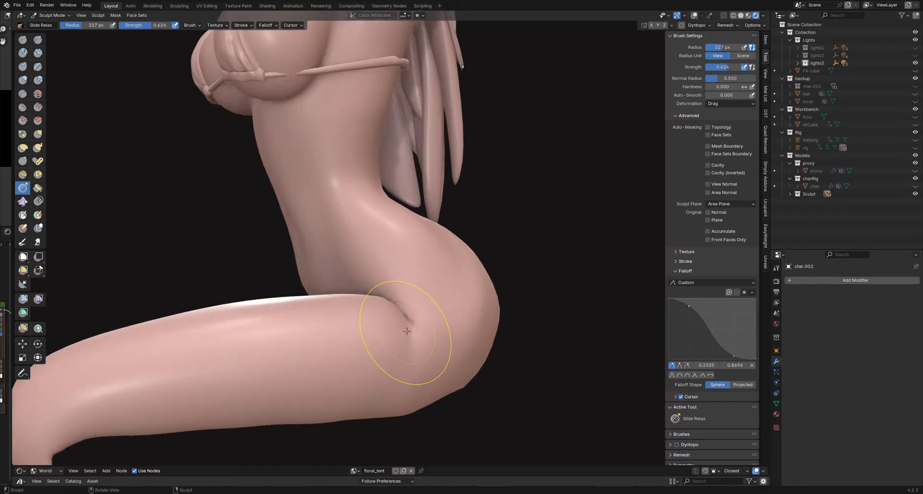
{"action": "middle_click_drag", "start_coordinate": [425, 336], "coordinate": [415, 332]}
{"action": "key", "text": "shift+alt+z"}
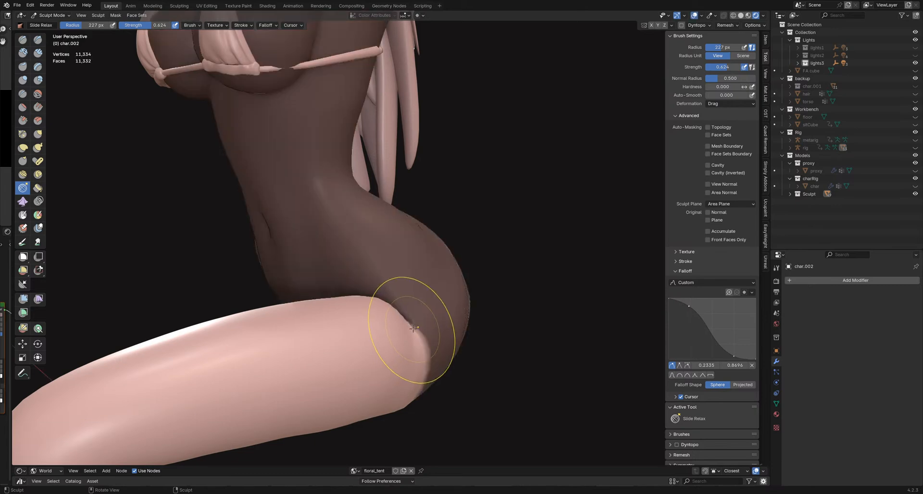
{"action": "scroll", "coordinate": [405, 328], "scroll_direction": "down", "scroll_amount": 4}
{"action": "key", "text": "g"}
{"action": "scroll", "coordinate": [404, 330], "scroll_direction": "up", "scroll_amount": 5}
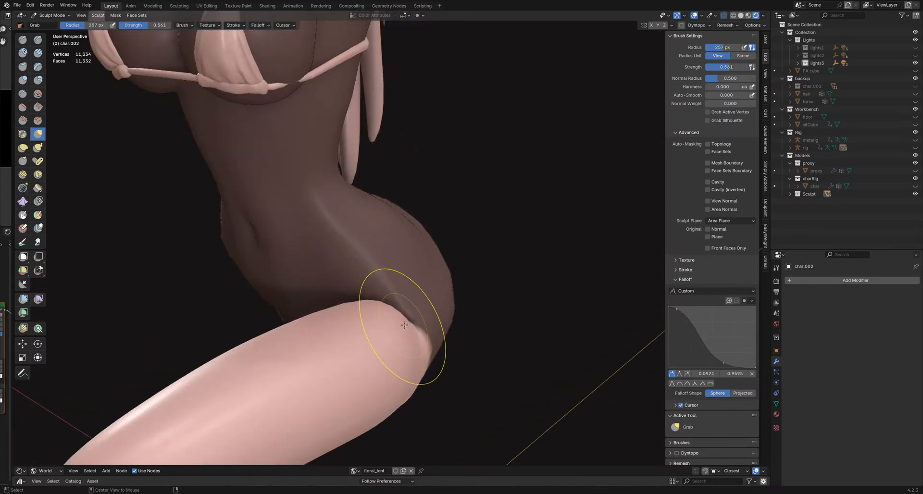
{"action": "middle_click_drag", "start_coordinate": [403, 330], "coordinate": [402, 330]}
{"action": "scroll", "coordinate": [401, 331], "scroll_direction": "down", "scroll_amount": 4}
{"action": "scroll", "coordinate": [409, 328], "scroll_direction": "up", "scroll_amount": 4}
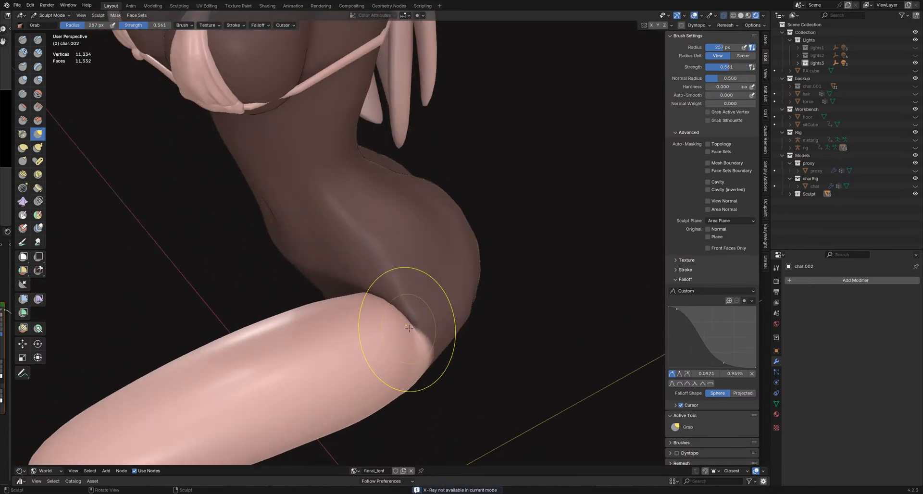
{"action": "left_click", "coordinate": [408, 329]}
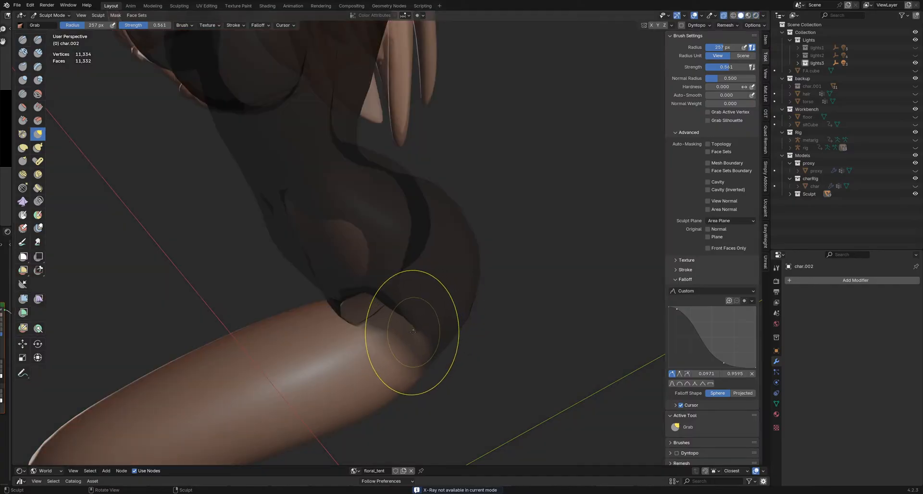
Step: Turn off the see-through display, show the wireframe and rework the thigh's hip crease with Grab radii of 213 px and 201 px
{"action": "mouse_move", "coordinate": [412, 330]}
{"action": "middle_mouse_down"}
{"action": "mouse_move", "coordinate": [431, 317]}
{"action": "mouse_move", "coordinate": [392, 314]}
{"action": "mouse_move", "coordinate": [423, 320]}
{"action": "mouse_move", "coordinate": [404, 325]}
{"action": "mouse_move", "coordinate": [409, 339]}
{"action": "mouse_move", "coordinate": [410, 319]}
{"action": "mouse_move", "coordinate": [426, 330]}
{"action": "mouse_move", "coordinate": [410, 317]}
{"action": "middle_mouse_up"}
{"action": "scroll", "coordinate": [423, 320], "scroll_direction": "down", "scroll_amount": 3}
{"action": "key", "text": "alt+shift+z"}
{"action": "key", "text": "bracketleft"}
{"action": "key", "text": "bracketleft"}
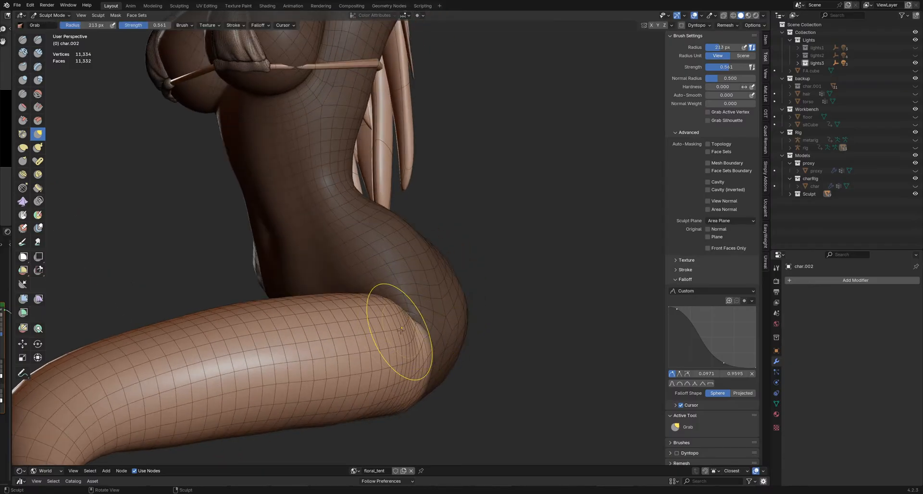
{"action": "mouse_move", "coordinate": [394, 321]}
{"action": "middle_mouse_down"}
{"action": "mouse_move", "coordinate": [382, 332]}
{"action": "mouse_move", "coordinate": [397, 333]}
{"action": "middle_mouse_up"}
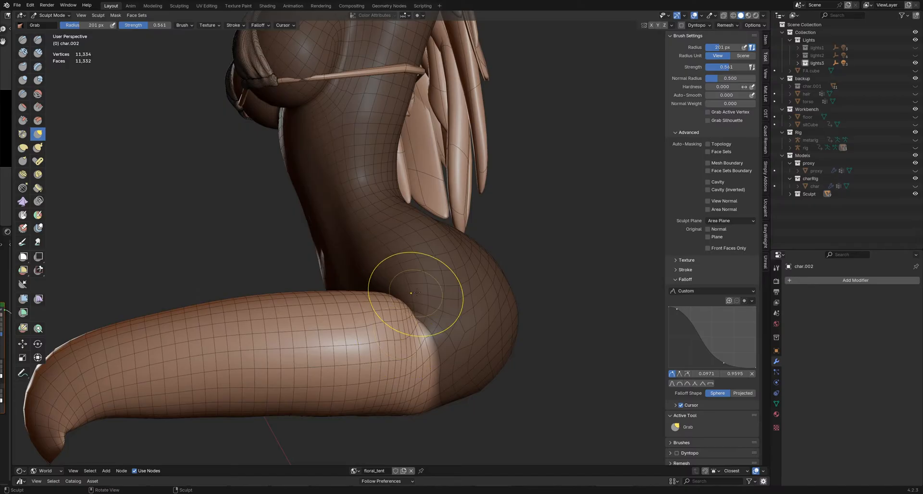
{"action": "mouse_move", "coordinate": [417, 292]}
{"action": "middle_mouse_down"}
{"action": "mouse_move", "coordinate": [416, 325]}
{"action": "mouse_move", "coordinate": [391, 304]}
{"action": "mouse_move", "coordinate": [400, 345]}
{"action": "mouse_move", "coordinate": [413, 325]}
{"action": "mouse_move", "coordinate": [392, 330]}
{"action": "mouse_move", "coordinate": [382, 319]}
{"action": "mouse_move", "coordinate": [405, 334]}
{"action": "mouse_move", "coordinate": [392, 332]}
{"action": "mouse_move", "coordinate": [412, 298]}
{"action": "mouse_move", "coordinate": [385, 330]}
{"action": "mouse_move", "coordinate": [397, 334]}
{"action": "mouse_move", "coordinate": [412, 314]}
{"action": "mouse_move", "coordinate": [381, 288]}
{"action": "mouse_move", "coordinate": [412, 360]}
{"action": "mouse_move", "coordinate": [378, 327]}
{"action": "mouse_move", "coordinate": [390, 318]}
{"action": "mouse_move", "coordinate": [387, 332]}
{"action": "mouse_move", "coordinate": [395, 325]}
{"action": "mouse_move", "coordinate": [422, 337]}
{"action": "mouse_move", "coordinate": [413, 335]}
{"action": "middle_mouse_up"}
Step: Undo the last Grab stroke, invert the mask and resize the Grab brush at the hip crease
{"action": "key", "text": "f"}
{"action": "left_click", "coordinate": [386, 332]}
{"action": "key", "text": "ctrl+z"}
{"action": "key", "text": "ctrl+i"}
{"action": "key", "text": "f"}
{"action": "left_click", "coordinate": [393, 336]}
{"action": "key", "text": "f"}
{"action": "left_click", "coordinate": [391, 331]}
Step: Relax the mesh around the hip crease using Slide Relax with a 228 px radius and 0.919 strength
{"action": "key", "text": "shift+r"}
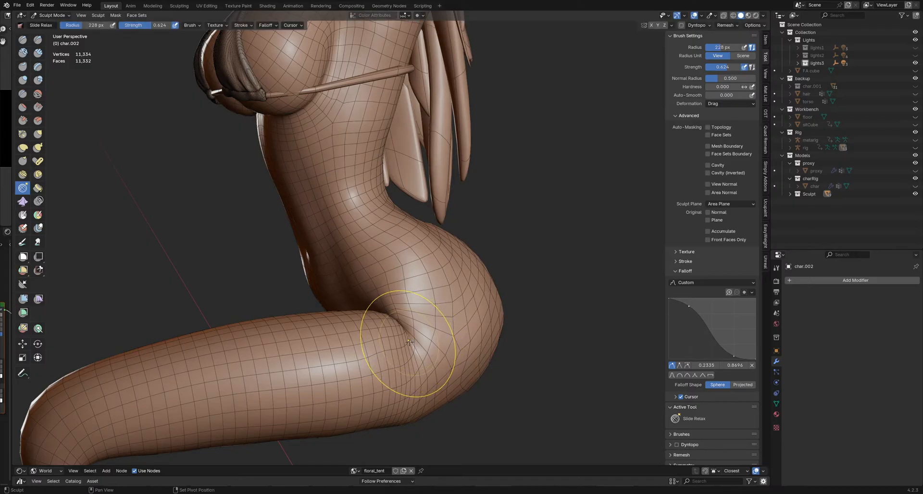
{"action": "key", "text": "shift+f"}
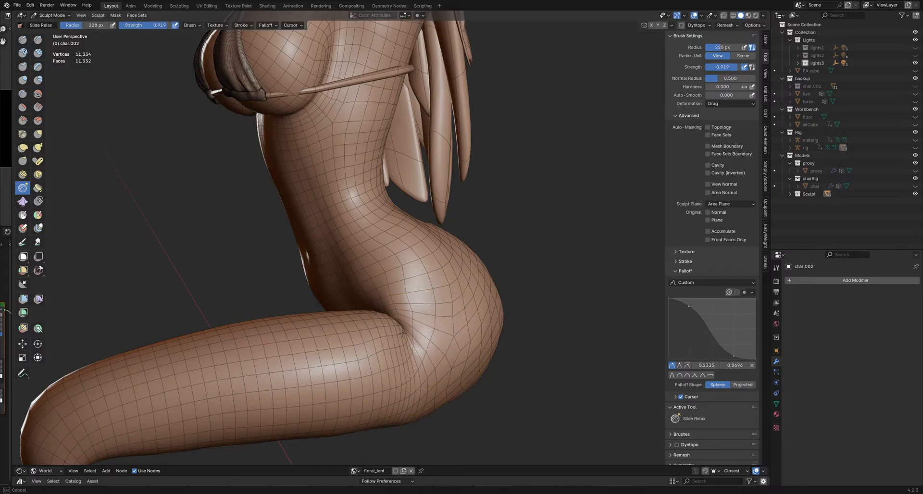
{"action": "left_click_drag", "start_coordinate": [403, 333], "coordinate": [414, 335]}
{"action": "mouse_move", "coordinate": [407, 340]}
{"action": "middle_mouse_down"}
{"action": "mouse_move", "coordinate": [388, 340]}
{"action": "mouse_move", "coordinate": [401, 339]}
{"action": "middle_mouse_up"}
Step: Reshape the inner end of the hip crease with short Grab strokes, reducing the brush radius to 133 px
{"action": "key", "text": "g"}
{"action": "key", "text": "f"}
{"action": "left_click", "coordinate": [392, 339]}
{"action": "left_click_drag", "start_coordinate": [405, 341], "coordinate": [401, 340]}
{"action": "middle_click_drag", "start_coordinate": [400, 340], "coordinate": [412, 341]}
{"action": "left_click_drag", "start_coordinate": [405, 339], "coordinate": [403, 331]}
{"action": "middle_click_drag", "start_coordinate": [405, 336], "coordinate": [408, 332]}
{"action": "key", "text": "f"}
{"action": "left_click", "coordinate": [396, 333]}
{"action": "left_click_drag", "start_coordinate": [402, 331], "coordinate": [400, 331]}
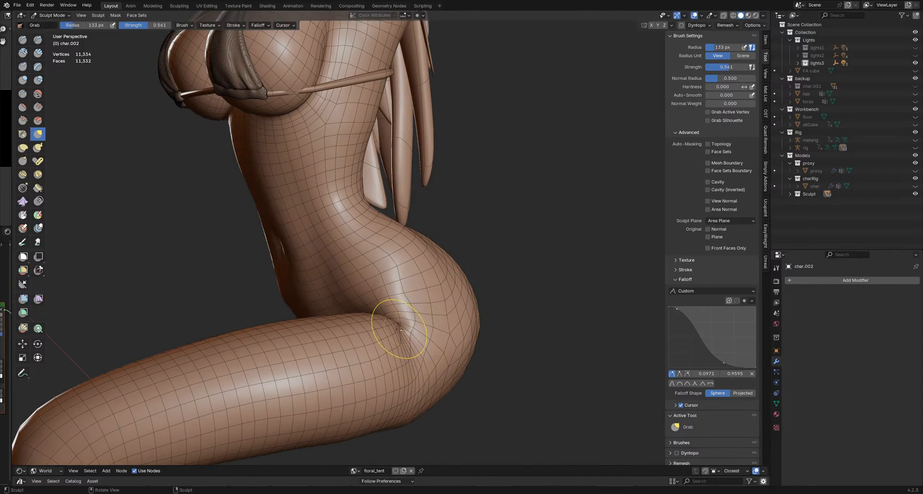
Step: Smooth the mesh flow around the hip crease and outer hip with Slide Relax at a 178 px radius
{"action": "mouse_move", "coordinate": [393, 342]}
{"action": "middle_mouse_down"}
{"action": "mouse_move", "coordinate": [402, 329]}
{"action": "mouse_move", "coordinate": [388, 330]}
{"action": "mouse_move", "coordinate": [409, 327]}
{"action": "mouse_move", "coordinate": [391, 330]}
{"action": "middle_mouse_up"}
{"action": "key", "text": "shift+r"}
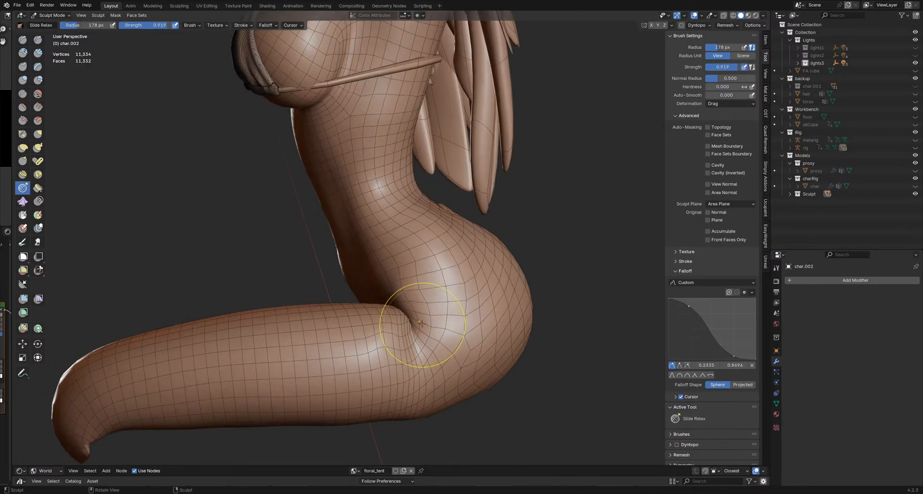
{"action": "middle_click_drag", "start_coordinate": [422, 325], "coordinate": [431, 331]}
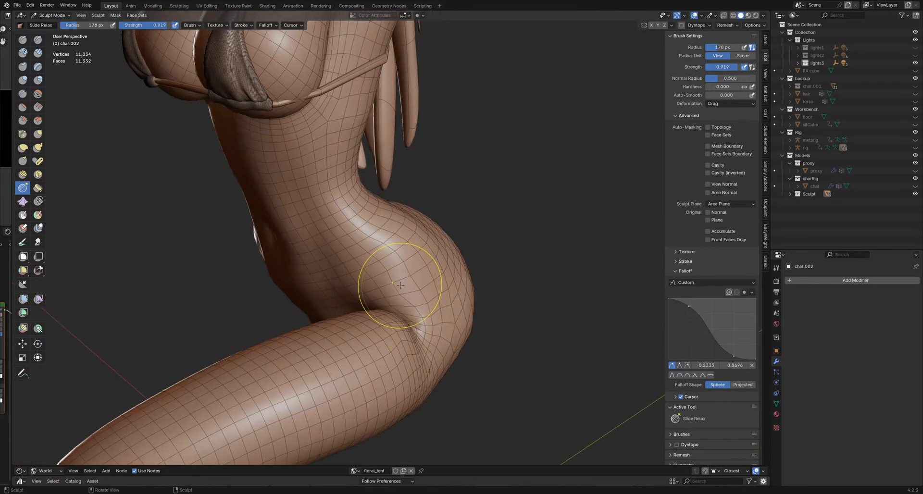
{"action": "middle_click_drag", "start_coordinate": [404, 291], "coordinate": [442, 315]}
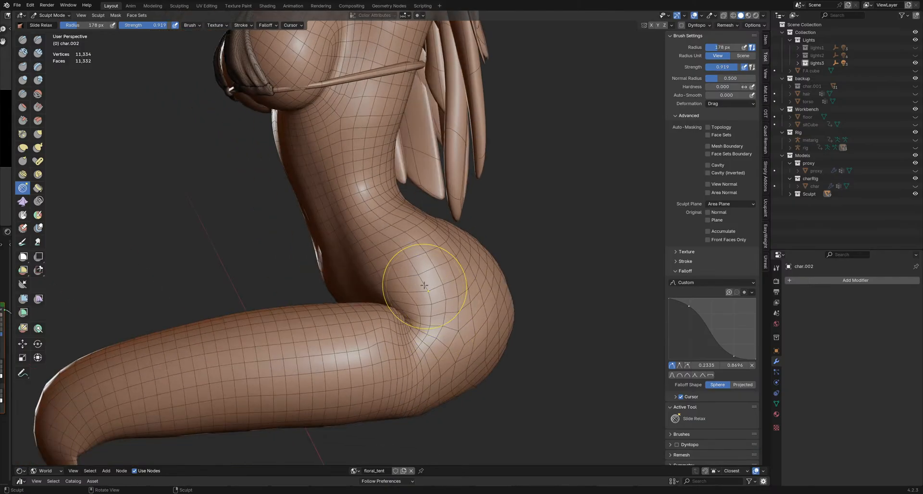
{"action": "mouse_move", "coordinate": [423, 278]}
{"action": "middle_mouse_down"}
{"action": "mouse_move", "coordinate": [423, 309]}
{"action": "mouse_move", "coordinate": [399, 326]}
{"action": "mouse_move", "coordinate": [420, 321]}
{"action": "middle_mouse_up"}
Step: Reshape the hip crease from the side with Grab strokes, using brush radii of 142 px and 166 px
{"action": "key", "text": "g"}
{"action": "key", "text": "f"}
{"action": "left_click", "coordinate": [400, 326]}
{"action": "key", "text": "f"}
{"action": "left_click", "coordinate": [423, 318]}
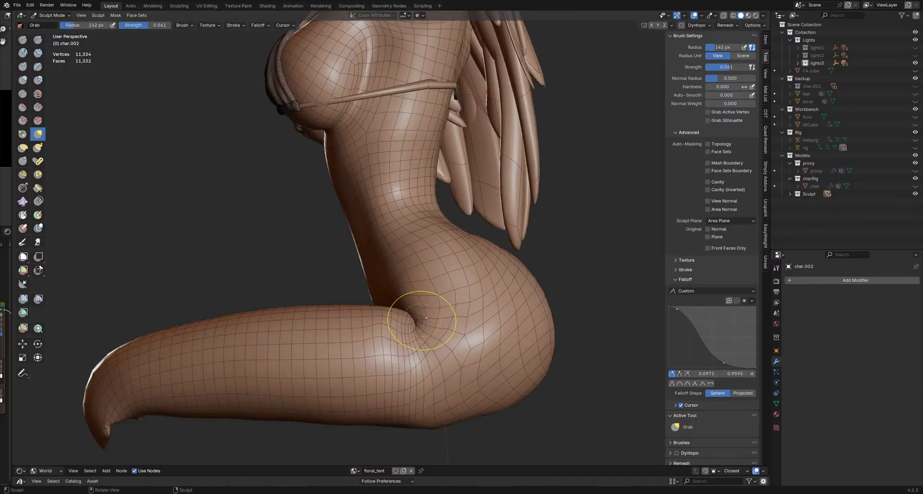
{"action": "left_click", "coordinate": [421, 321]}
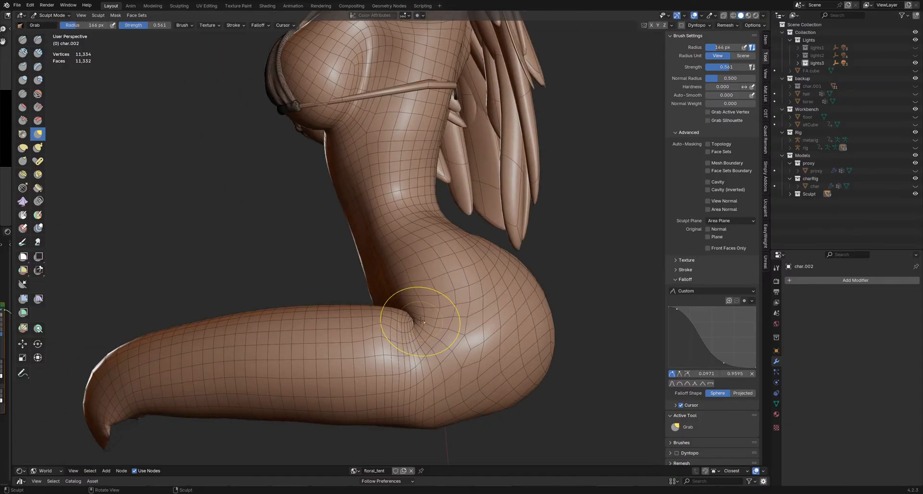
Step: Adjust the front of the hip crease with the Grab brush, then relax its mesh using Slide Relax at 238 px
{"action": "mouse_move", "coordinate": [416, 318]}
{"action": "middle_mouse_down"}
{"action": "mouse_move", "coordinate": [381, 320]}
{"action": "mouse_move", "coordinate": [409, 332]}
{"action": "mouse_move", "coordinate": [379, 320]}
{"action": "mouse_move", "coordinate": [381, 308]}
{"action": "mouse_move", "coordinate": [350, 309]}
{"action": "mouse_move", "coordinate": [380, 335]}
{"action": "mouse_move", "coordinate": [391, 297]}
{"action": "mouse_move", "coordinate": [396, 319]}
{"action": "mouse_move", "coordinate": [381, 319]}
{"action": "mouse_move", "coordinate": [387, 325]}
{"action": "mouse_move", "coordinate": [423, 305]}
{"action": "mouse_move", "coordinate": [384, 314]}
{"action": "mouse_move", "coordinate": [373, 300]}
{"action": "middle_mouse_up"}
{"action": "key", "text": "f"}
{"action": "left_click", "coordinate": [380, 312]}
{"action": "key", "text": "i"}
{"action": "key", "text": "g"}
{"action": "key", "text": "f"}
{"action": "left_click", "coordinate": [422, 302]}
{"action": "key", "text": "shift+r"}
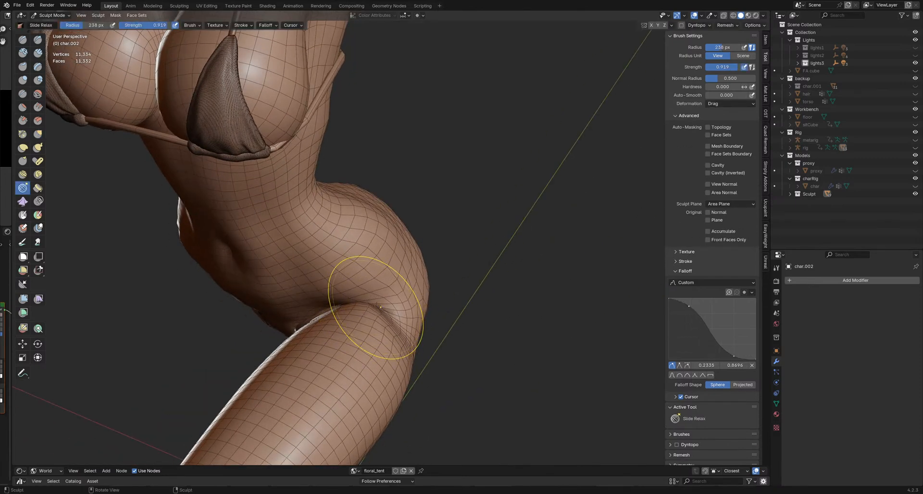
Step: Resize the Grab brush for the hip crease and turn on X-ray display to see the fold inside the body
{"action": "mouse_move", "coordinate": [372, 308]}
{"action": "middle_mouse_down"}
{"action": "mouse_move", "coordinate": [382, 306]}
{"action": "mouse_move", "coordinate": [386, 274]}
{"action": "mouse_move", "coordinate": [392, 303]}
{"action": "mouse_move", "coordinate": [369, 292]}
{"action": "mouse_move", "coordinate": [394, 298]}
{"action": "mouse_move", "coordinate": [393, 289]}
{"action": "mouse_move", "coordinate": [382, 291]}
{"action": "mouse_move", "coordinate": [417, 309]}
{"action": "mouse_move", "coordinate": [367, 298]}
{"action": "mouse_move", "coordinate": [382, 309]}
{"action": "mouse_move", "coordinate": [431, 299]}
{"action": "mouse_move", "coordinate": [417, 327]}
{"action": "mouse_move", "coordinate": [422, 340]}
{"action": "mouse_move", "coordinate": [393, 335]}
{"action": "mouse_move", "coordinate": [433, 358]}
{"action": "mouse_move", "coordinate": [380, 332]}
{"action": "mouse_move", "coordinate": [402, 294]}
{"action": "mouse_move", "coordinate": [284, 354]}
{"action": "mouse_move", "coordinate": [282, 379]}
{"action": "mouse_move", "coordinate": [351, 334]}
{"action": "mouse_move", "coordinate": [345, 321]}
{"action": "mouse_move", "coordinate": [313, 355]}
{"action": "mouse_move", "coordinate": [319, 348]}
{"action": "mouse_move", "coordinate": [314, 374]}
{"action": "middle_mouse_up"}
{"action": "key", "text": "g"}
{"action": "key", "text": "f"}
{"action": "left_click", "coordinate": [381, 298]}
{"action": "key", "text": "shift+x"}
Step: Adjust the inner fold between hip and thigh with the Grab brush at a 230 px radius and save the file
{"action": "key", "text": "g"}
{"action": "key", "text": "f"}
{"action": "left_click", "coordinate": [309, 352]}
{"action": "key", "text": "f"}
{"action": "left_click", "coordinate": [300, 364]}
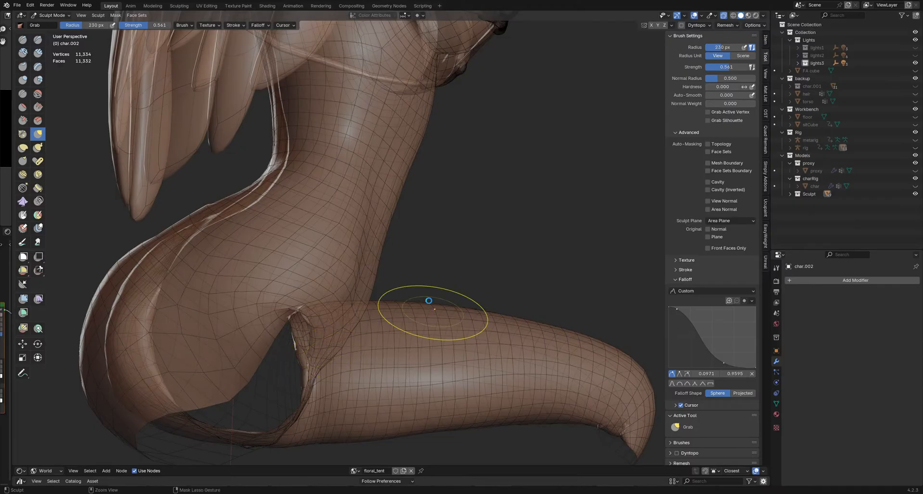
{"action": "key", "text": "ctrl+s"}
Step: Hide the central strip of the buttocks and lower back with a Lasso Hide selection drawn from behind
{"action": "mouse_move", "coordinate": [434, 309]}
{"action": "middle_mouse_down"}
{"action": "mouse_move", "coordinate": [420, 346]}
{"action": "mouse_move", "coordinate": [345, 328]}
{"action": "mouse_move", "coordinate": [394, 296]}
{"action": "middle_mouse_up"}
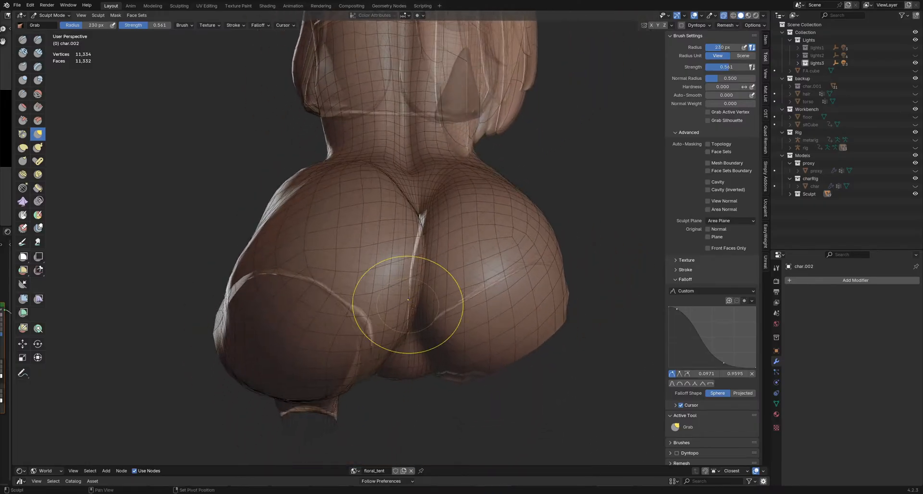
{"action": "left_click", "coordinate": [39, 261]}
{"action": "left_click", "coordinate": [63, 275]}
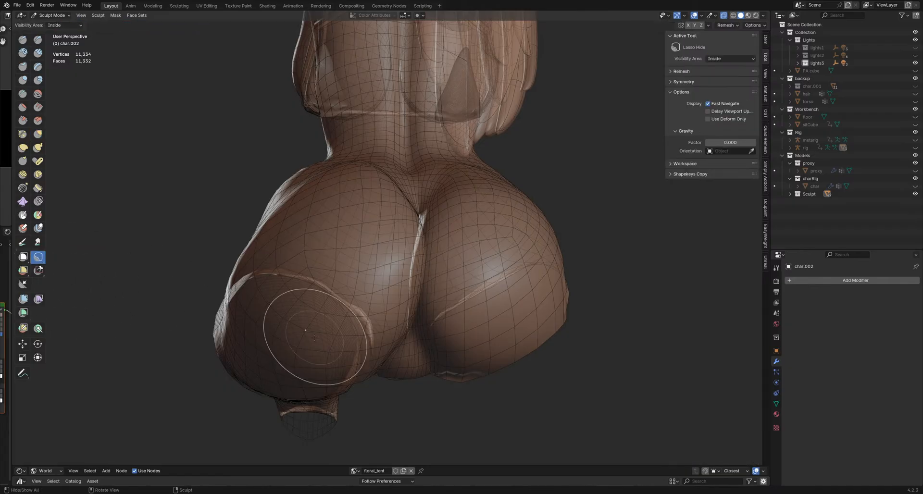
{"action": "middle_click_drag", "start_coordinate": [314, 338], "coordinate": [339, 367]}
{"action": "left_click_drag", "start_coordinate": [378, 406], "coordinate": [384, 358]}
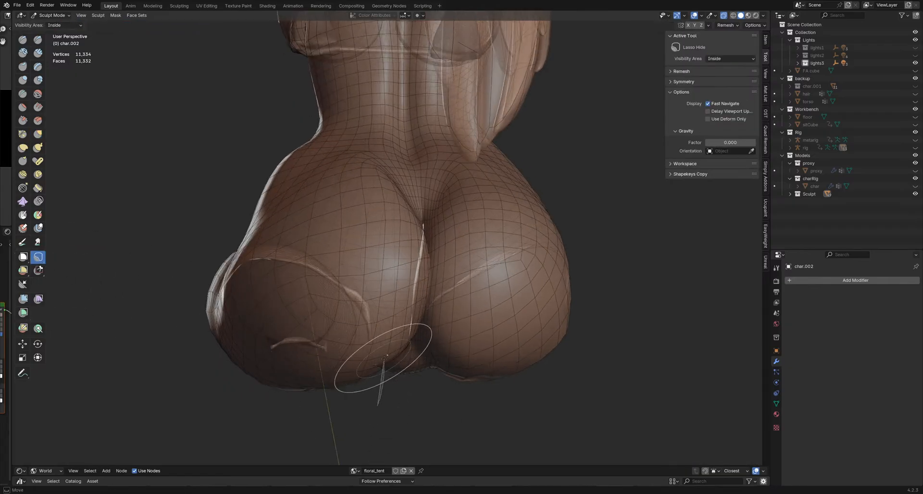
{"action": "left_click_drag", "start_coordinate": [387, 318], "coordinate": [388, 245]}
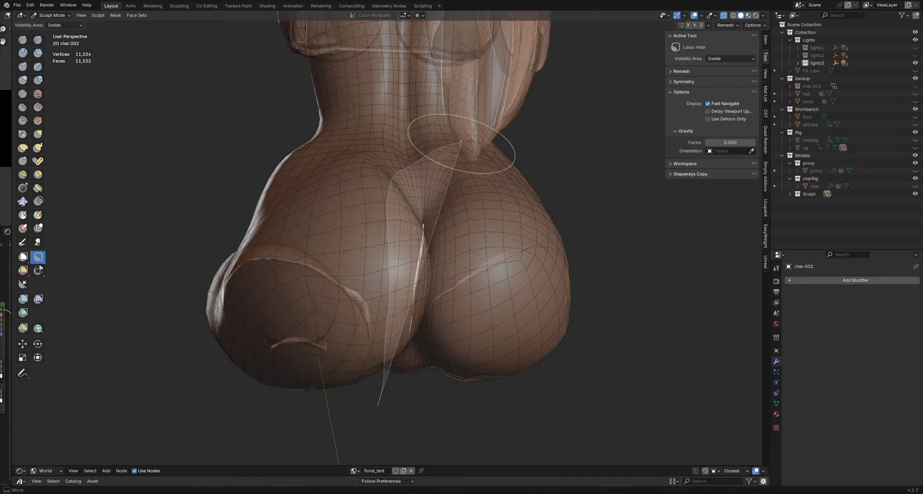
{"action": "mouse_move", "coordinate": [449, 140]}
{"action": "left_mouse_down"}
{"action": "mouse_move", "coordinate": [619, 470]}
{"action": "mouse_move", "coordinate": [422, 391]}
{"action": "left_mouse_up"}
Step: Lasso-hide the remaining back and torso areas to isolate the thigh and its inner crease
{"action": "mouse_move", "coordinate": [422, 391]}
{"action": "middle_mouse_down"}
{"action": "mouse_move", "coordinate": [335, 354]}
{"action": "mouse_move", "coordinate": [490, 309]}
{"action": "mouse_move", "coordinate": [439, 315]}
{"action": "mouse_move", "coordinate": [455, 303]}
{"action": "mouse_move", "coordinate": [441, 329]}
{"action": "mouse_move", "coordinate": [412, 330]}
{"action": "mouse_move", "coordinate": [270, 209]}
{"action": "middle_mouse_up"}
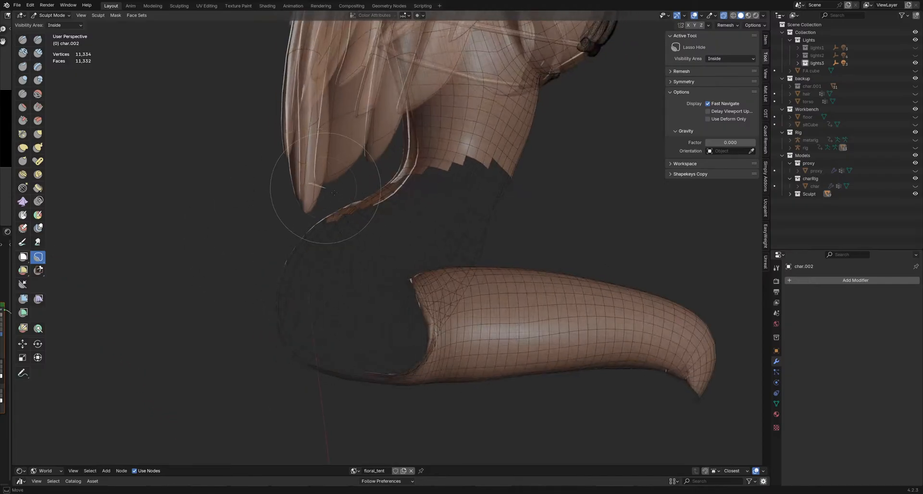
{"action": "mouse_move", "coordinate": [359, 186]}
{"action": "left_mouse_down"}
{"action": "mouse_move", "coordinate": [337, 319]}
{"action": "mouse_move", "coordinate": [206, 330]}
{"action": "mouse_move", "coordinate": [211, 269]}
{"action": "left_mouse_up"}
{"action": "mouse_move", "coordinate": [432, 294]}
{"action": "middle_mouse_down"}
{"action": "mouse_move", "coordinate": [423, 270]}
{"action": "mouse_move", "coordinate": [442, 207]}
{"action": "middle_mouse_up"}
{"action": "mouse_move", "coordinate": [364, 171]}
{"action": "left_mouse_down"}
{"action": "mouse_move", "coordinate": [688, 225]}
{"action": "mouse_move", "coordinate": [678, 137]}
{"action": "mouse_move", "coordinate": [664, 120]}
{"action": "left_mouse_up"}
{"action": "mouse_move", "coordinate": [336, 298]}
{"action": "middle_mouse_down"}
{"action": "mouse_move", "coordinate": [312, 296]}
{"action": "mouse_move", "coordinate": [435, 282]}
{"action": "mouse_move", "coordinate": [404, 291]}
{"action": "middle_mouse_up"}
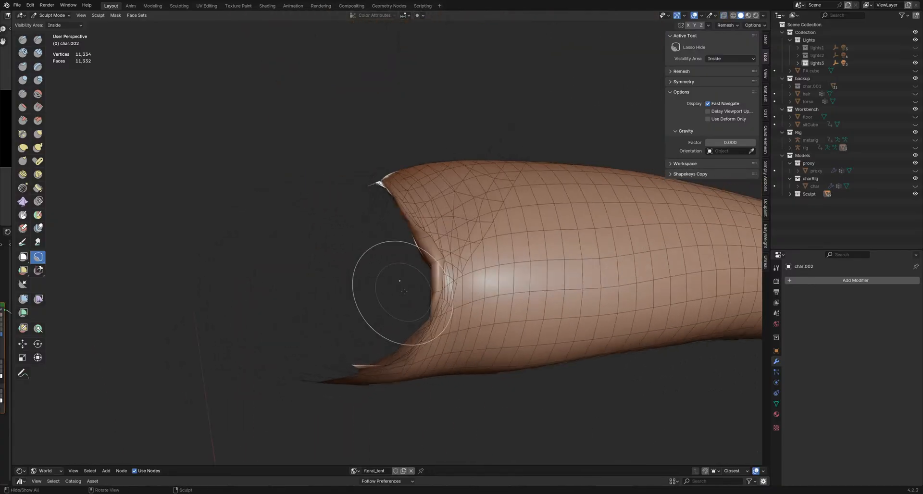
Step: Even out the folded rim at the thigh's open end with Grab strokes, reducing the radius from 178 to 123 px
{"action": "mouse_move", "coordinate": [375, 333]}
{"action": "middle_mouse_down"}
{"action": "mouse_move", "coordinate": [404, 358]}
{"action": "mouse_move", "coordinate": [371, 381]}
{"action": "mouse_move", "coordinate": [391, 391]}
{"action": "mouse_move", "coordinate": [355, 348]}
{"action": "mouse_move", "coordinate": [406, 371]}
{"action": "mouse_move", "coordinate": [391, 372]}
{"action": "mouse_move", "coordinate": [453, 381]}
{"action": "mouse_move", "coordinate": [400, 383]}
{"action": "mouse_move", "coordinate": [408, 355]}
{"action": "mouse_move", "coordinate": [416, 361]}
{"action": "mouse_move", "coordinate": [441, 333]}
{"action": "mouse_move", "coordinate": [418, 426]}
{"action": "middle_mouse_up"}
{"action": "key", "text": "g"}
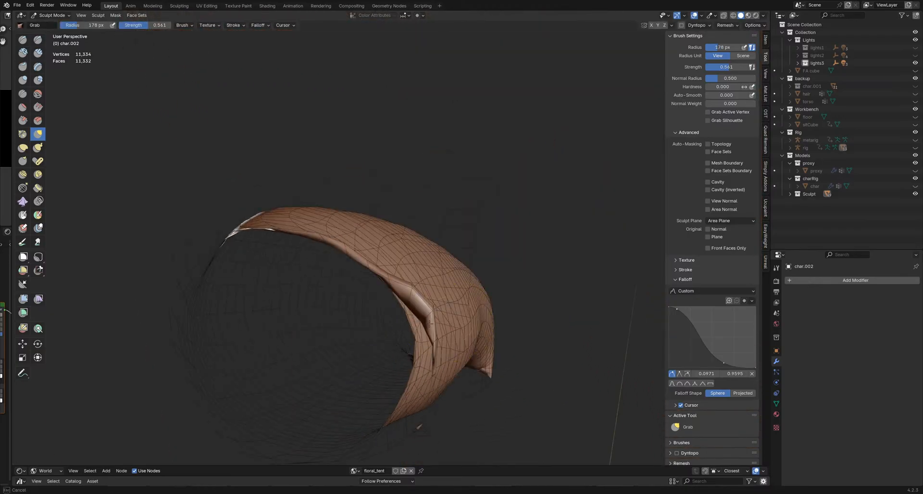
{"action": "middle_click_drag", "start_coordinate": [434, 306], "coordinate": [462, 293]}
{"action": "key", "text": "Tab"}
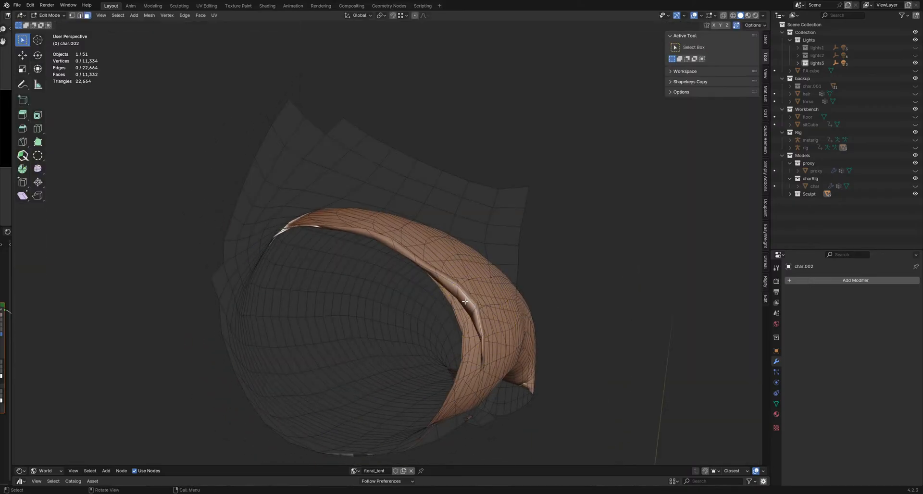
{"action": "key", "text": "Tab"}
{"action": "mouse_move", "coordinate": [464, 302]}
{"action": "middle_mouse_down"}
{"action": "mouse_move", "coordinate": [454, 284]}
{"action": "mouse_move", "coordinate": [388, 285]}
{"action": "mouse_move", "coordinate": [358, 308]}
{"action": "middle_mouse_up"}
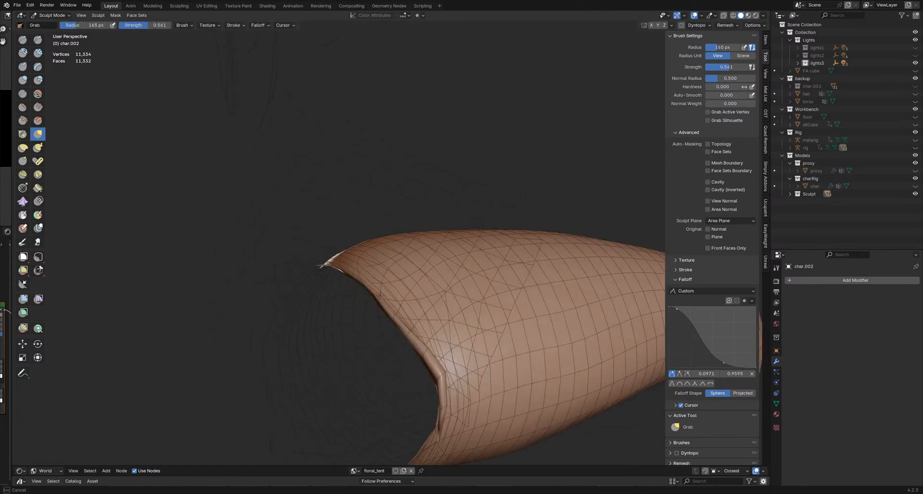
{"action": "middle_click_drag", "start_coordinate": [408, 325], "coordinate": [383, 317]}
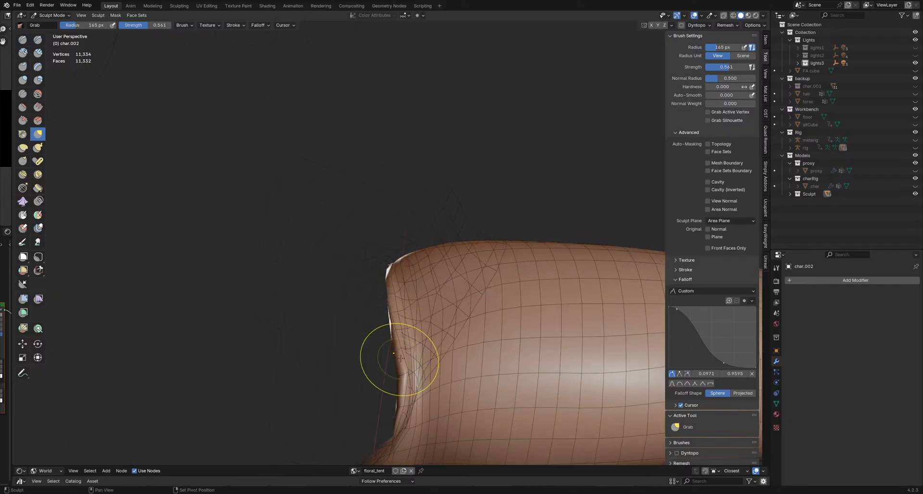
{"action": "mouse_move", "coordinate": [401, 358]}
{"action": "middle_mouse_down"}
{"action": "mouse_move", "coordinate": [401, 347]}
{"action": "mouse_move", "coordinate": [413, 383]}
{"action": "mouse_move", "coordinate": [383, 371]}
{"action": "mouse_move", "coordinate": [412, 380]}
{"action": "mouse_move", "coordinate": [391, 376]}
{"action": "mouse_move", "coordinate": [406, 429]}
{"action": "mouse_move", "coordinate": [408, 380]}
{"action": "mouse_move", "coordinate": [404, 405]}
{"action": "mouse_move", "coordinate": [489, 405]}
{"action": "middle_mouse_up"}
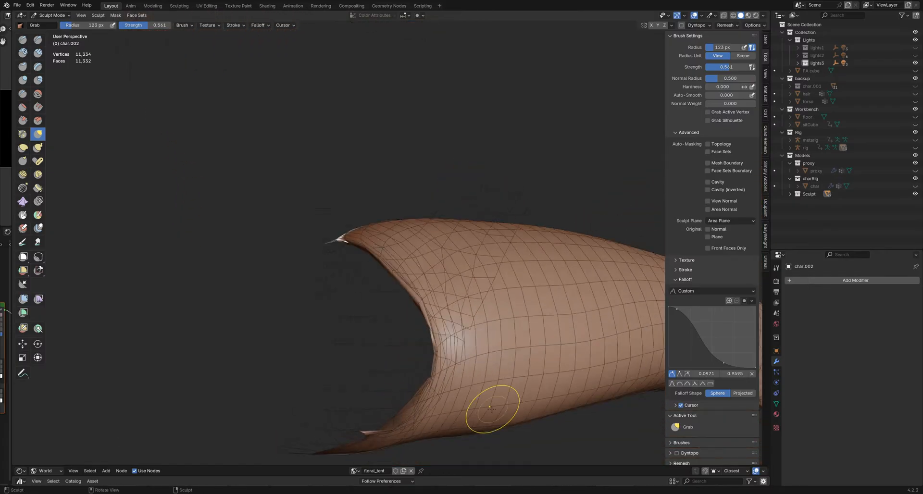
Step: Refine the curve of the thigh's open rim from several angles with the Grab brush at 123 px
{"action": "mouse_move", "coordinate": [436, 356]}
{"action": "middle_mouse_down"}
{"action": "mouse_move", "coordinate": [457, 333]}
{"action": "mouse_move", "coordinate": [447, 298]}
{"action": "mouse_move", "coordinate": [460, 283]}
{"action": "middle_mouse_up"}
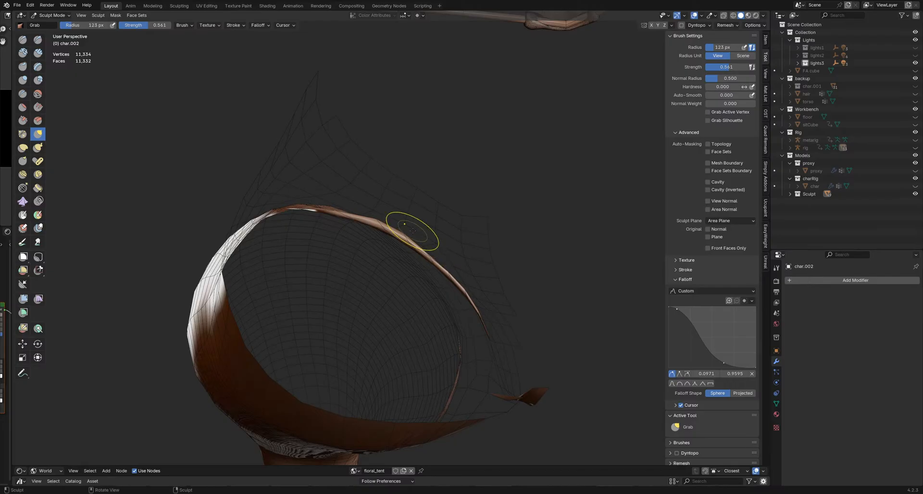
{"action": "mouse_move", "coordinate": [404, 224]}
{"action": "middle_mouse_down"}
{"action": "mouse_move", "coordinate": [398, 313]}
{"action": "mouse_move", "coordinate": [351, 300]}
{"action": "middle_mouse_up"}
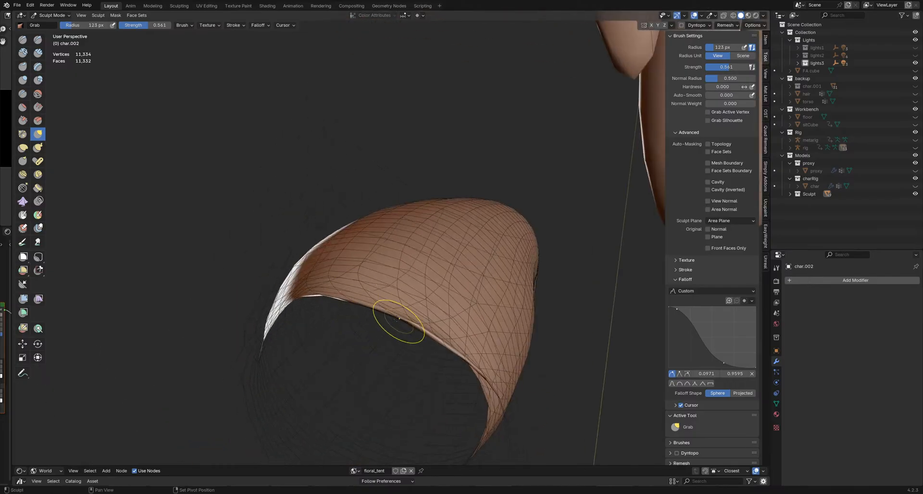
{"action": "middle_click_drag", "start_coordinate": [437, 336], "coordinate": [422, 329]}
{"action": "middle_click_drag", "start_coordinate": [464, 349], "coordinate": [412, 318]}
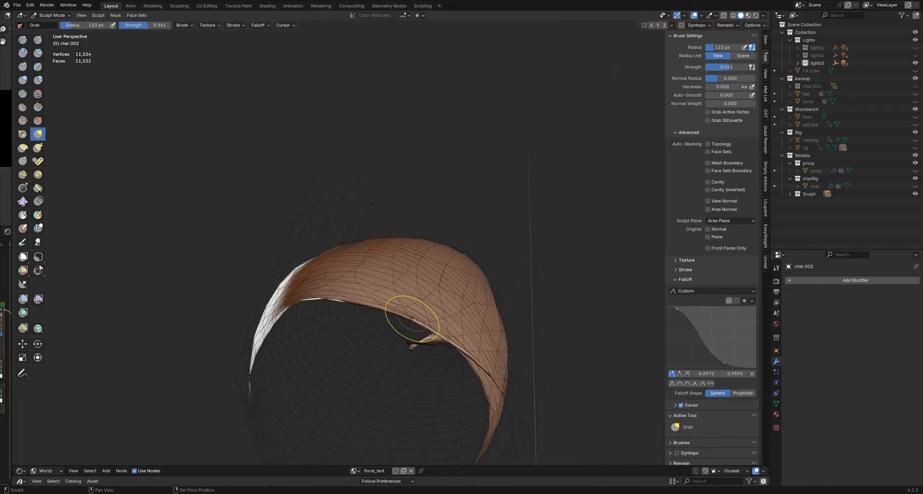
{"action": "mouse_move", "coordinate": [475, 358]}
{"action": "middle_mouse_down"}
{"action": "mouse_move", "coordinate": [439, 340]}
{"action": "mouse_move", "coordinate": [450, 343]}
{"action": "middle_mouse_up"}
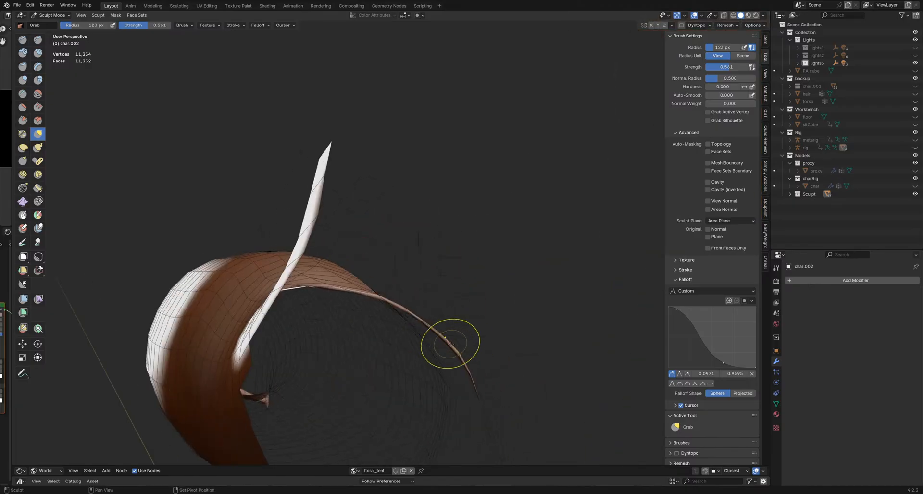
Step: Smooth out the rim's upper and inner contour with Grab strokes at a 129 px radius
{"action": "key", "text": "f"}
{"action": "left_click", "coordinate": [410, 309]}
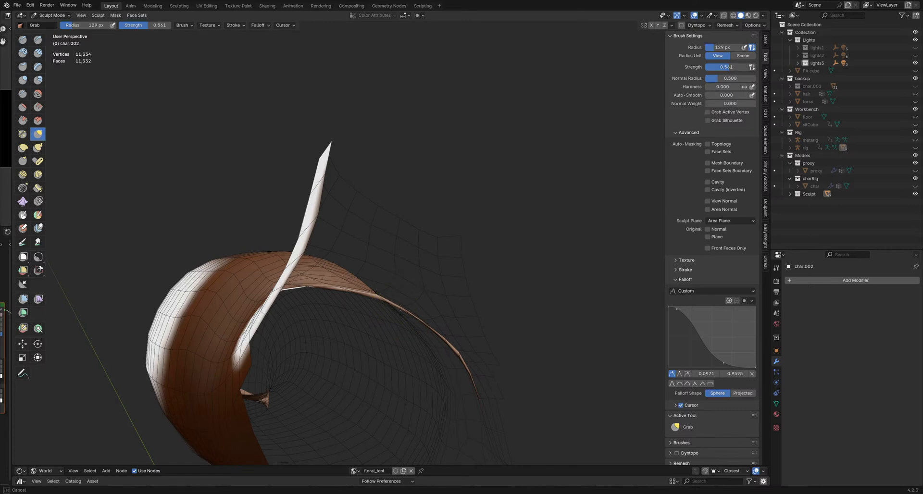
{"action": "middle_click_drag", "start_coordinate": [403, 306], "coordinate": [461, 328]}
{"action": "mouse_move", "coordinate": [461, 368]}
{"action": "middle_mouse_down"}
{"action": "mouse_move", "coordinate": [423, 381]}
{"action": "mouse_move", "coordinate": [418, 323]}
{"action": "mouse_move", "coordinate": [325, 291]}
{"action": "mouse_move", "coordinate": [334, 300]}
{"action": "mouse_move", "coordinate": [332, 250]}
{"action": "middle_mouse_up"}
{"action": "middle_click_drag", "start_coordinate": [388, 239], "coordinate": [359, 251]}
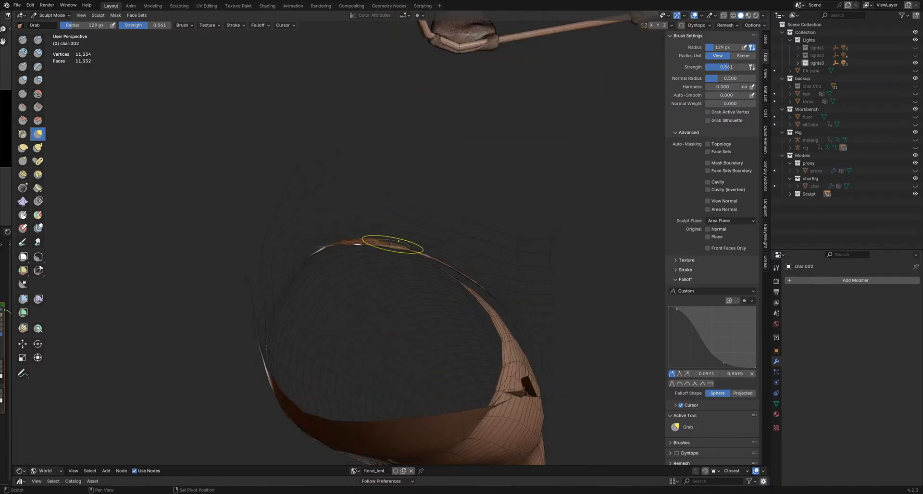
{"action": "middle_click_drag", "start_coordinate": [410, 253], "coordinate": [380, 250]}
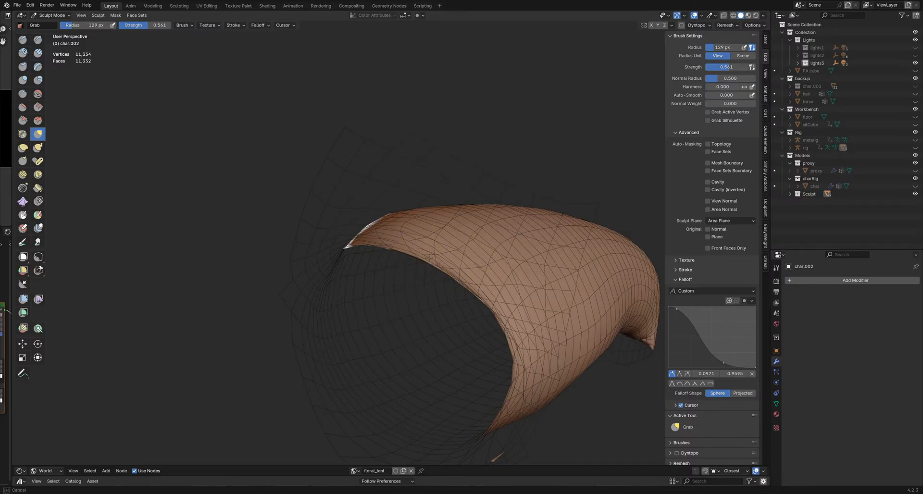
{"action": "middle_click_drag", "start_coordinate": [429, 258], "coordinate": [458, 325]}
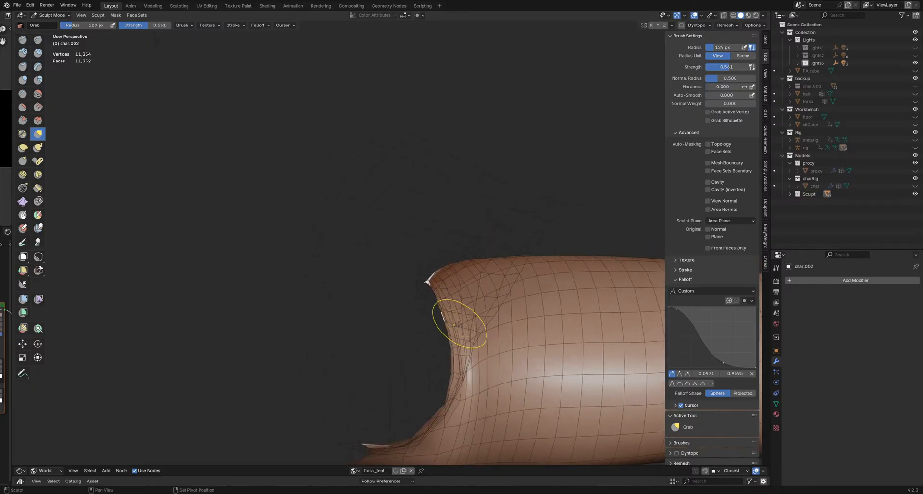
Step: Shape the outer side of the isolated hip crease with the Grab brush, enlarging its radius to 146 px and 238 px
{"action": "mouse_move", "coordinate": [451, 378]}
{"action": "middle_mouse_down"}
{"action": "mouse_move", "coordinate": [453, 354]}
{"action": "mouse_move", "coordinate": [351, 354]}
{"action": "middle_mouse_up"}
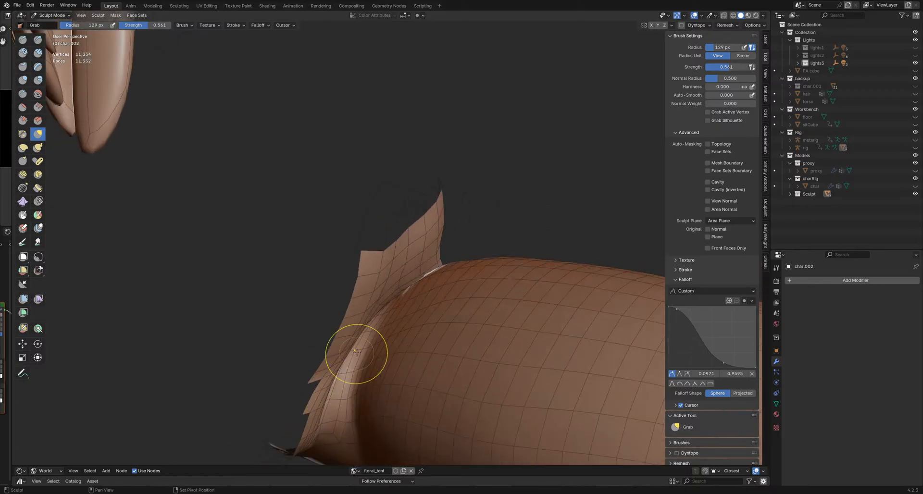
{"action": "mouse_move", "coordinate": [392, 301]}
{"action": "middle_mouse_down"}
{"action": "mouse_move", "coordinate": [375, 304]}
{"action": "mouse_move", "coordinate": [404, 299]}
{"action": "mouse_move", "coordinate": [486, 243]}
{"action": "mouse_move", "coordinate": [407, 301]}
{"action": "mouse_move", "coordinate": [382, 278]}
{"action": "mouse_move", "coordinate": [340, 289]}
{"action": "mouse_move", "coordinate": [339, 310]}
{"action": "mouse_move", "coordinate": [361, 325]}
{"action": "middle_mouse_up"}
{"action": "scroll", "coordinate": [390, 274], "scroll_direction": "up", "scroll_amount": 3}
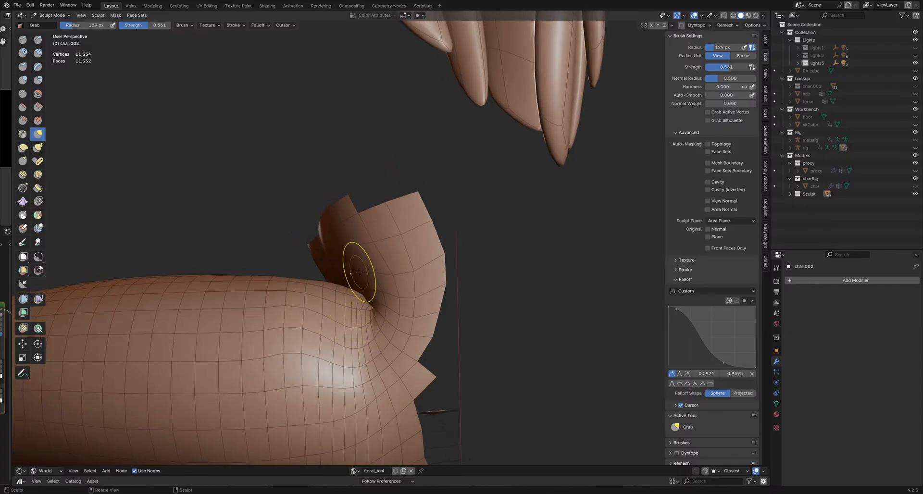
{"action": "key", "text": "f"}
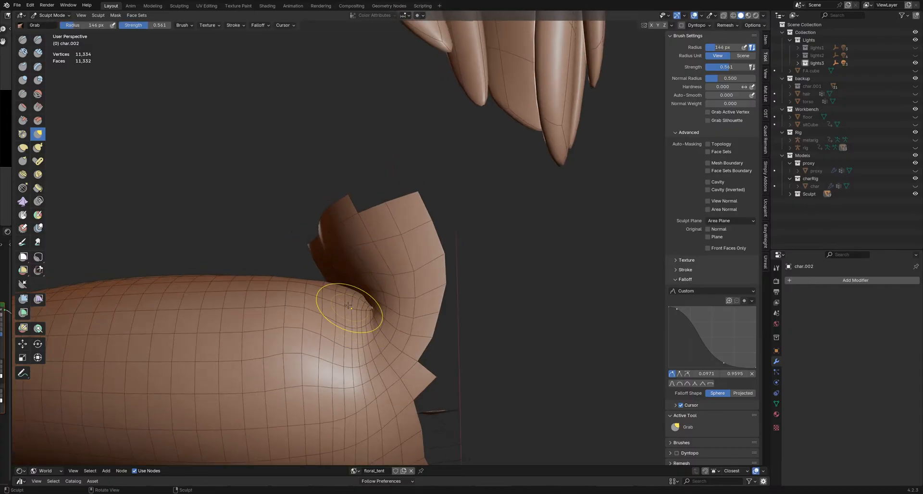
{"action": "mouse_move", "coordinate": [348, 306]}
{"action": "middle_mouse_down"}
{"action": "mouse_move", "coordinate": [345, 289]}
{"action": "mouse_move", "coordinate": [348, 307]}
{"action": "middle_mouse_up"}
{"action": "key", "text": "f"}
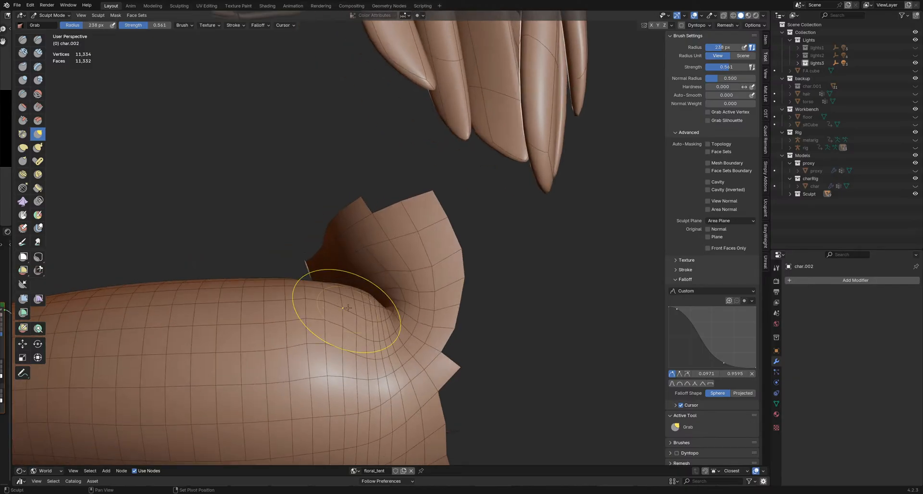
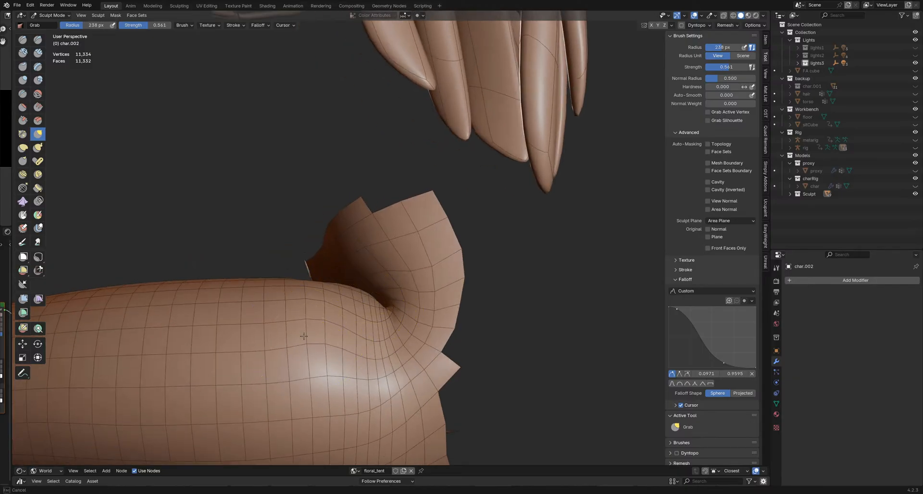
{"action": "mouse_move", "coordinate": [359, 303]}
{"action": "middle_mouse_down"}
{"action": "mouse_move", "coordinate": [378, 318]}
{"action": "mouse_move", "coordinate": [387, 288]}
{"action": "mouse_move", "coordinate": [392, 335]}
{"action": "mouse_move", "coordinate": [327, 314]}
{"action": "mouse_move", "coordinate": [340, 314]}
{"action": "middle_mouse_up"}
Step: Relax the upper thigh mesh below the crease using Slide Relax at radii of 324 px and 245 px
{"action": "key", "text": "shift+r"}
{"action": "key", "text": "f"}
{"action": "left_click", "coordinate": [360, 312]}
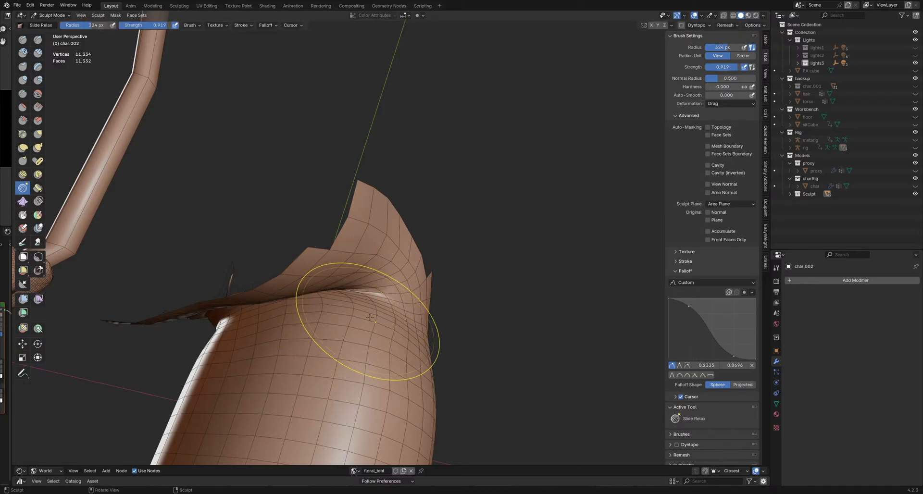
{"action": "key", "text": "f"}
{"action": "left_click", "coordinate": [355, 315]}
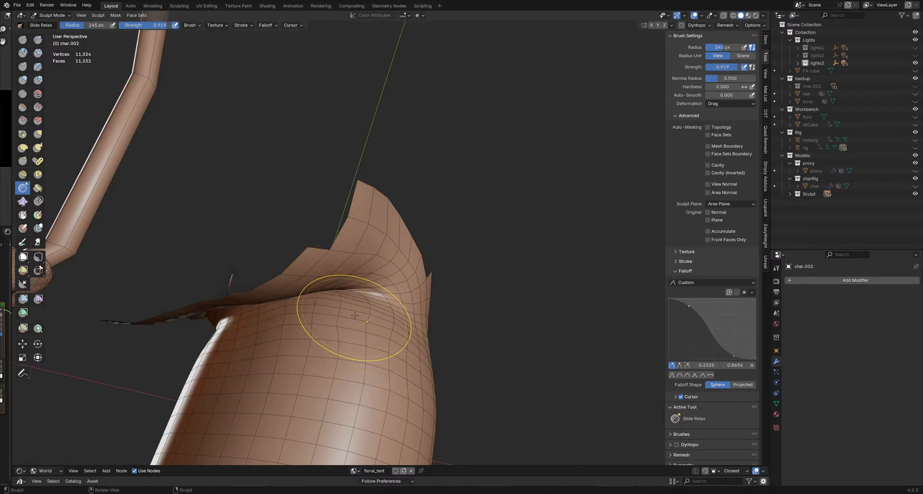
Step: Even out the dense edge loops beside the outer crease with Slide Relax, reducing the radius to 124, 96 and 49 px
{"action": "mouse_move", "coordinate": [375, 312]}
{"action": "middle_mouse_down"}
{"action": "mouse_move", "coordinate": [399, 315]}
{"action": "mouse_move", "coordinate": [387, 315]}
{"action": "mouse_move", "coordinate": [401, 286]}
{"action": "middle_mouse_up"}
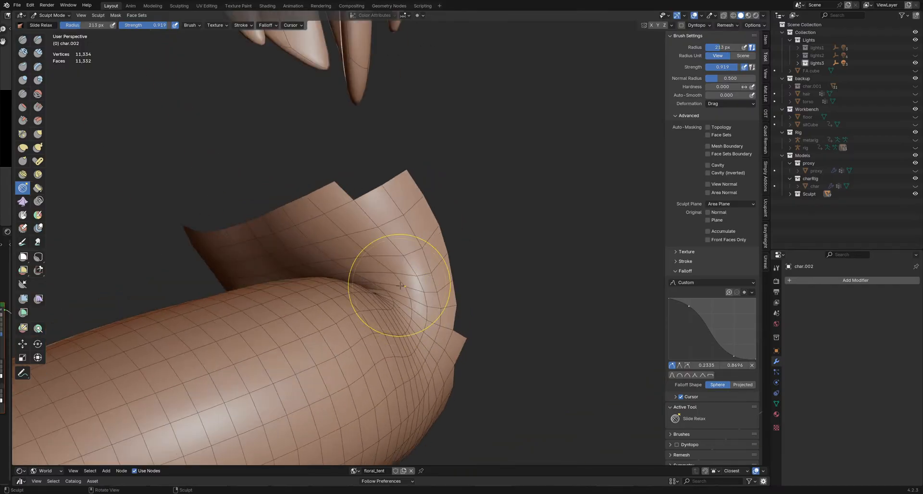
{"action": "middle_click_drag", "start_coordinate": [397, 326], "coordinate": [403, 325]}
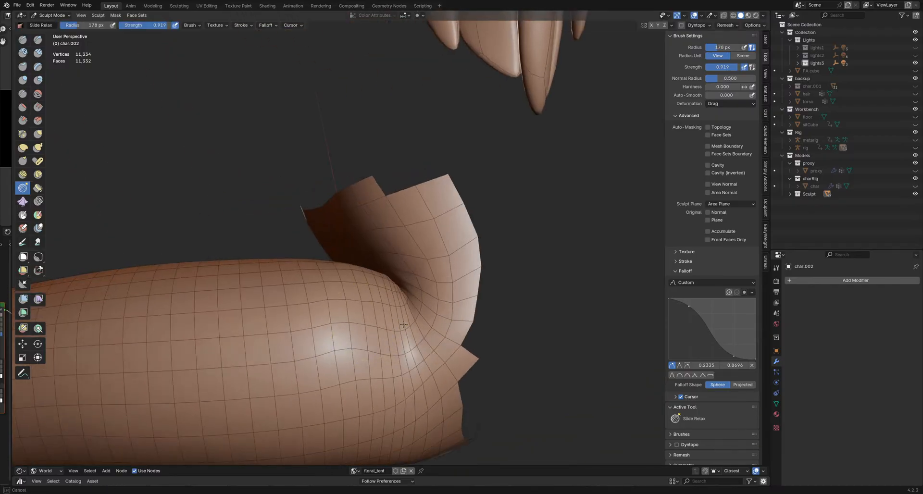
{"action": "key", "text": "f"}
{"action": "left_click", "coordinate": [396, 324]}
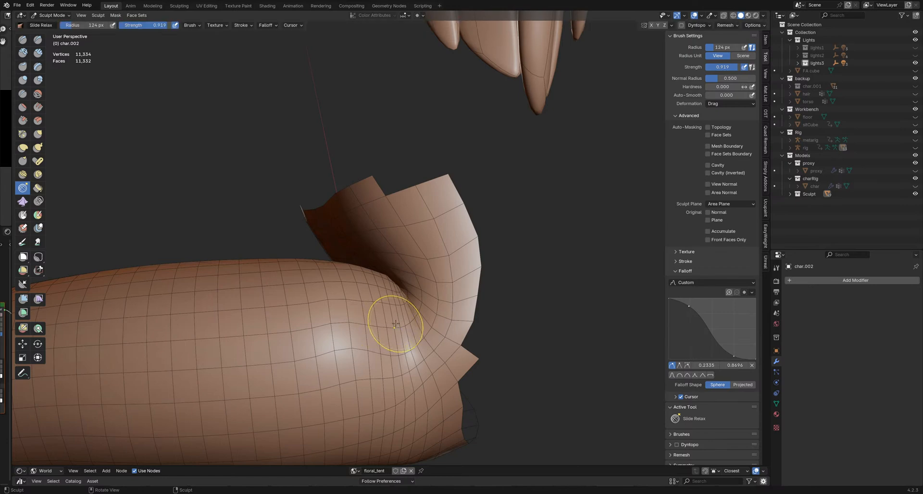
{"action": "key", "text": "f"}
{"action": "left_click", "coordinate": [419, 302]}
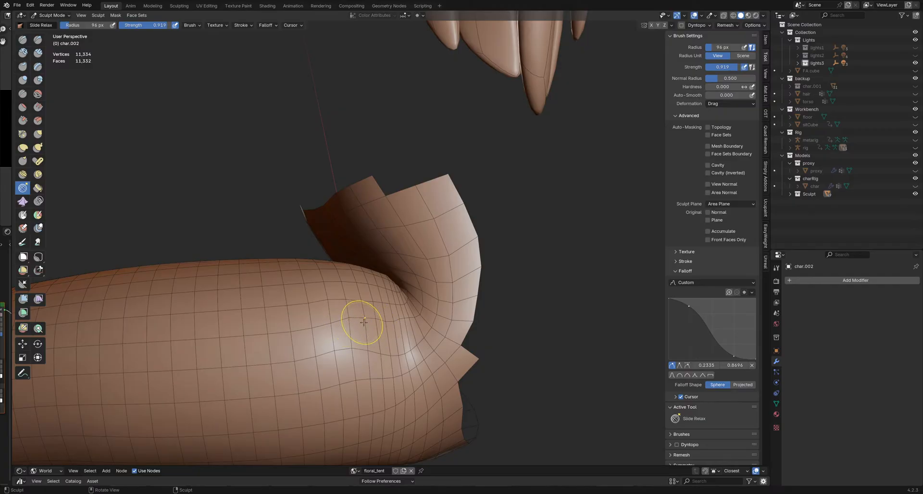
{"action": "key", "text": "f"}
{"action": "left_click", "coordinate": [411, 312]}
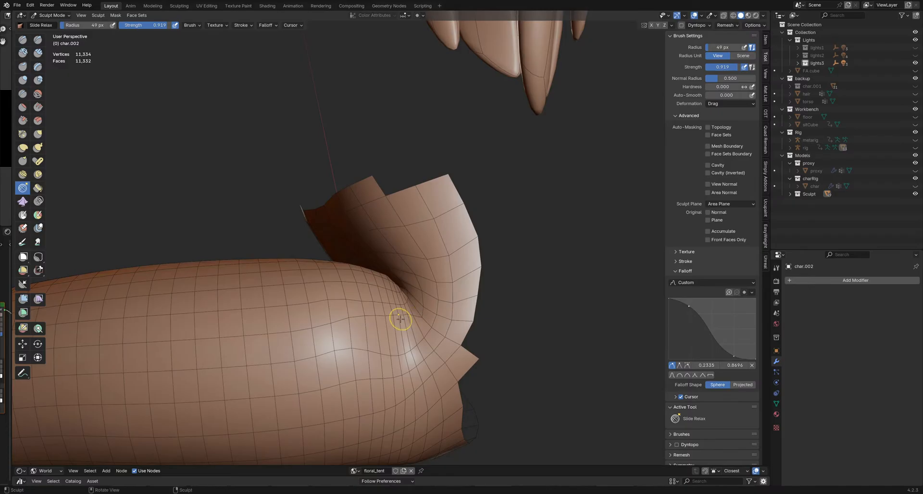
Step: Relax the mesh beside the outer hip crease using Slide Relax with the radius increased to 70 px
{"action": "key", "text": "f"}
{"action": "key", "text": "f"}
{"action": "left_click", "coordinate": [409, 299]}
{"action": "mouse_move", "coordinate": [406, 307]}
{"action": "middle_mouse_down"}
{"action": "mouse_move", "coordinate": [372, 310]}
{"action": "mouse_move", "coordinate": [354, 350]}
{"action": "mouse_move", "coordinate": [342, 319]}
{"action": "mouse_move", "coordinate": [385, 336]}
{"action": "mouse_move", "coordinate": [377, 268]}
{"action": "mouse_move", "coordinate": [319, 319]}
{"action": "mouse_move", "coordinate": [410, 294]}
{"action": "middle_mouse_up"}
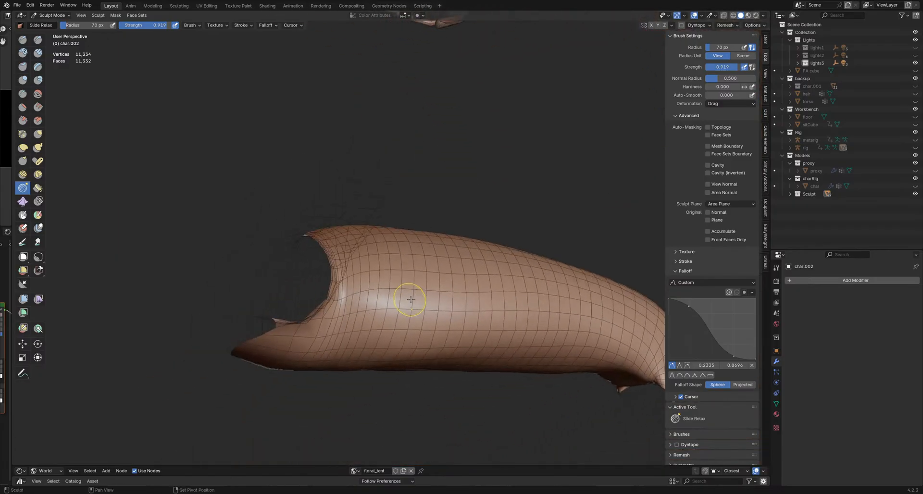
Step: Try to hide the lower hip-side half of the thigh with a Lasso Hide outline, using Inside as the visibility area
{"action": "left_click", "coordinate": [38, 257]}
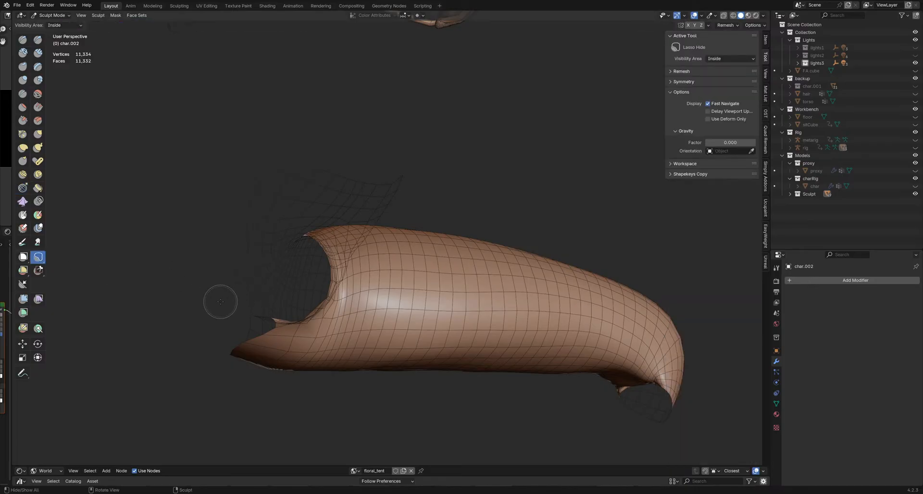
{"action": "mouse_move", "coordinate": [225, 299]}
{"action": "left_mouse_down"}
{"action": "mouse_move", "coordinate": [342, 304]}
{"action": "mouse_move", "coordinate": [530, 412]}
{"action": "mouse_move", "coordinate": [128, 354]}
{"action": "left_mouse_up"}
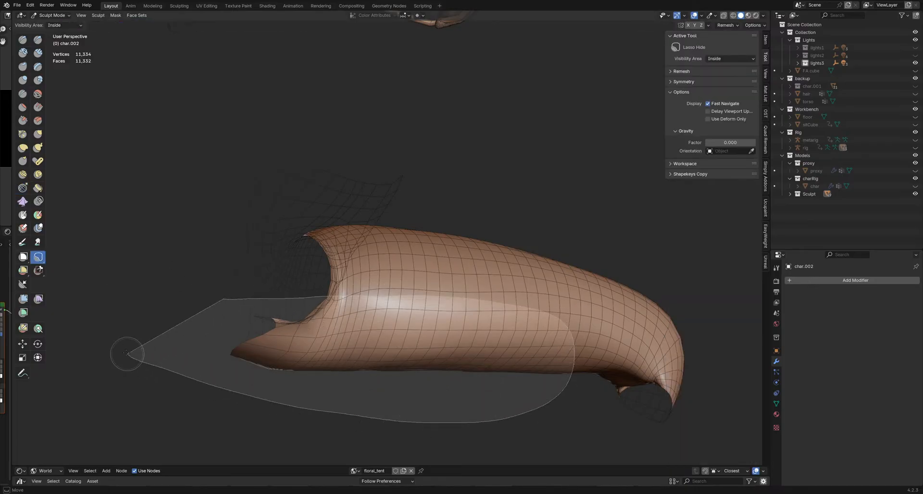
{"action": "mouse_move", "coordinate": [128, 354]}
{"action": "middle_mouse_down"}
{"action": "mouse_move", "coordinate": [381, 313]}
{"action": "mouse_move", "coordinate": [373, 269]}
{"action": "mouse_move", "coordinate": [486, 311]}
{"action": "mouse_move", "coordinate": [383, 353]}
{"action": "mouse_move", "coordinate": [394, 332]}
{"action": "mouse_move", "coordinate": [354, 363]}
{"action": "mouse_move", "coordinate": [364, 378]}
{"action": "mouse_move", "coordinate": [408, 355]}
{"action": "middle_mouse_up"}
{"action": "scroll", "coordinate": [418, 294], "scroll_direction": "up", "scroll_amount": 3}
Step: Touch up the crease with Grab, and relax its outer side with Slide Relax at strength 0.709 and radii of 79 and 135 px
{"action": "key", "text": "g"}
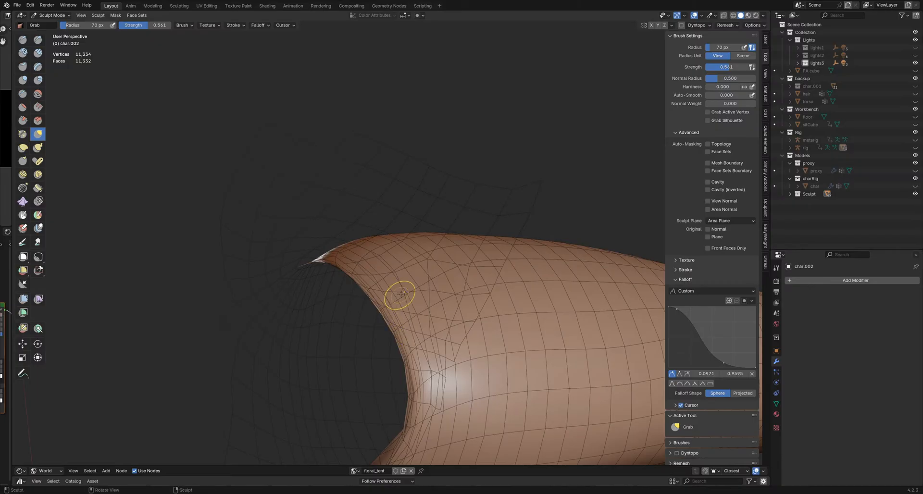
{"action": "mouse_move", "coordinate": [403, 292]}
{"action": "middle_mouse_down"}
{"action": "mouse_move", "coordinate": [403, 263]}
{"action": "mouse_move", "coordinate": [430, 339]}
{"action": "mouse_move", "coordinate": [385, 305]}
{"action": "mouse_move", "coordinate": [412, 299]}
{"action": "mouse_move", "coordinate": [405, 281]}
{"action": "middle_mouse_up"}
{"action": "key", "text": "shift+space"}
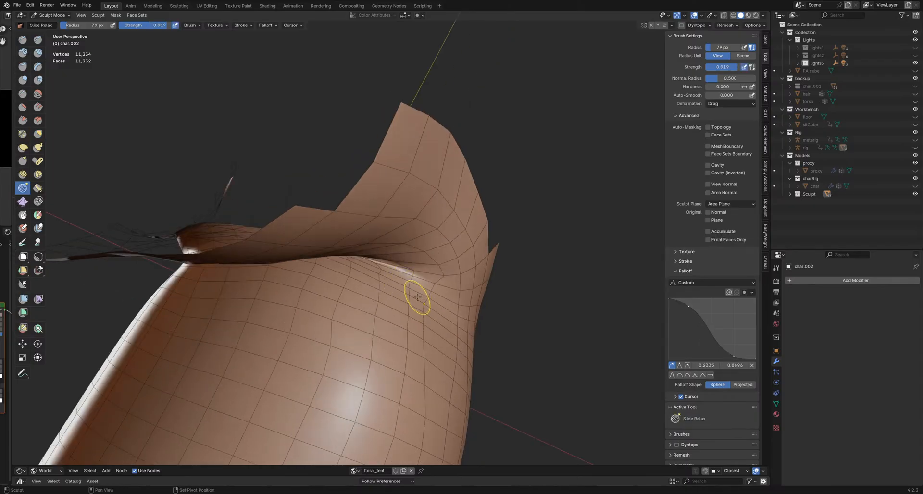
{"action": "key", "text": "shift+f"}
{"action": "left_click", "coordinate": [398, 291]}
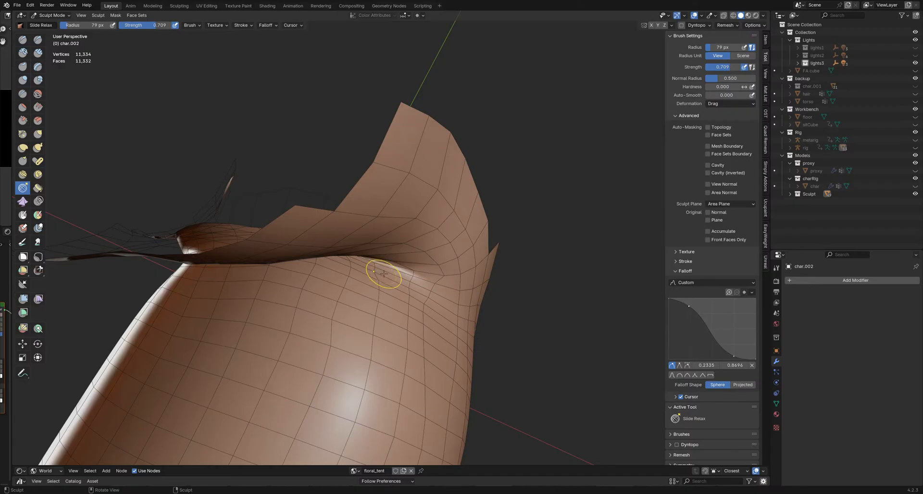
{"action": "mouse_move", "coordinate": [373, 272]}
{"action": "middle_mouse_down"}
{"action": "mouse_move", "coordinate": [366, 264]}
{"action": "mouse_move", "coordinate": [361, 289]}
{"action": "mouse_move", "coordinate": [337, 286]}
{"action": "mouse_move", "coordinate": [278, 325]}
{"action": "mouse_move", "coordinate": [243, 382]}
{"action": "mouse_move", "coordinate": [294, 292]}
{"action": "mouse_move", "coordinate": [270, 329]}
{"action": "mouse_move", "coordinate": [305, 325]}
{"action": "mouse_move", "coordinate": [301, 305]}
{"action": "middle_mouse_up"}
{"action": "key", "text": "f"}
{"action": "left_click", "coordinate": [390, 287]}
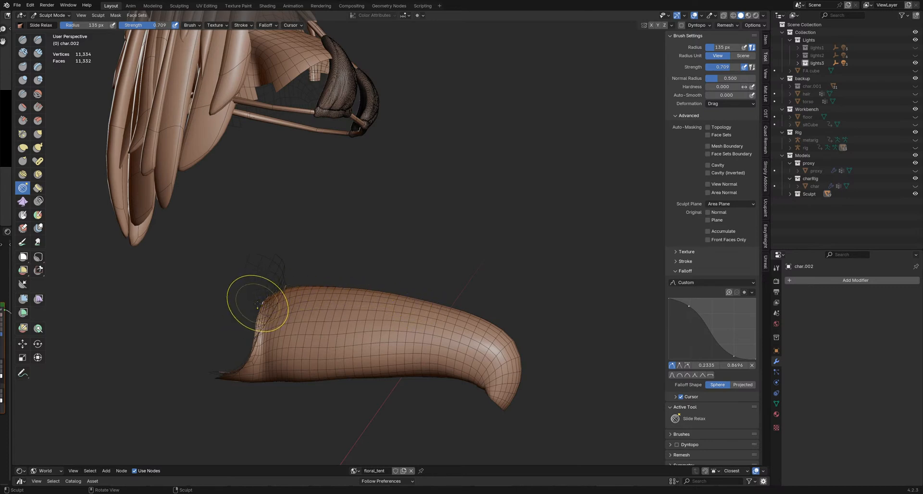
Step: Reshape the upper inner edge of the hip crease rim using Grab with the radius reduced to 129 px
{"action": "middle_click_drag", "start_coordinate": [264, 305], "coordinate": [322, 306], "text": "shift"}
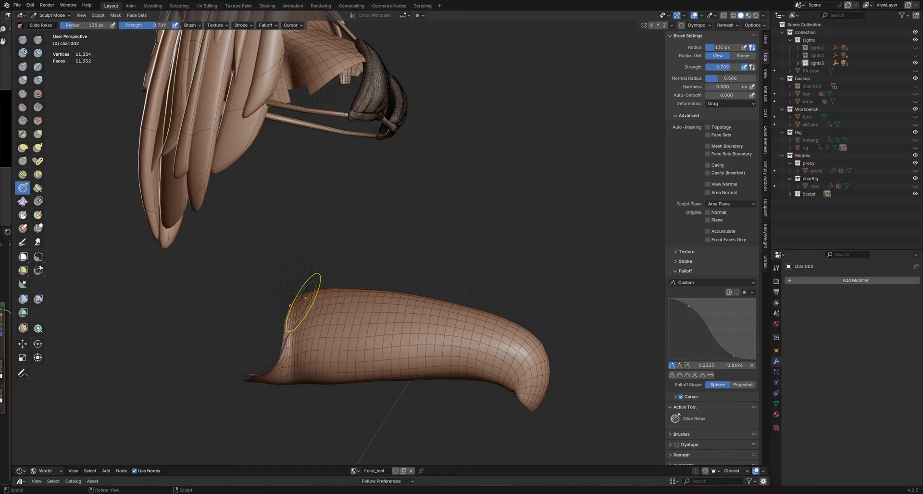
{"action": "mouse_move", "coordinate": [305, 298]}
{"action": "middle_mouse_down"}
{"action": "mouse_move", "coordinate": [360, 381]}
{"action": "mouse_move", "coordinate": [323, 313]}
{"action": "middle_mouse_up"}
{"action": "key", "text": "g"}
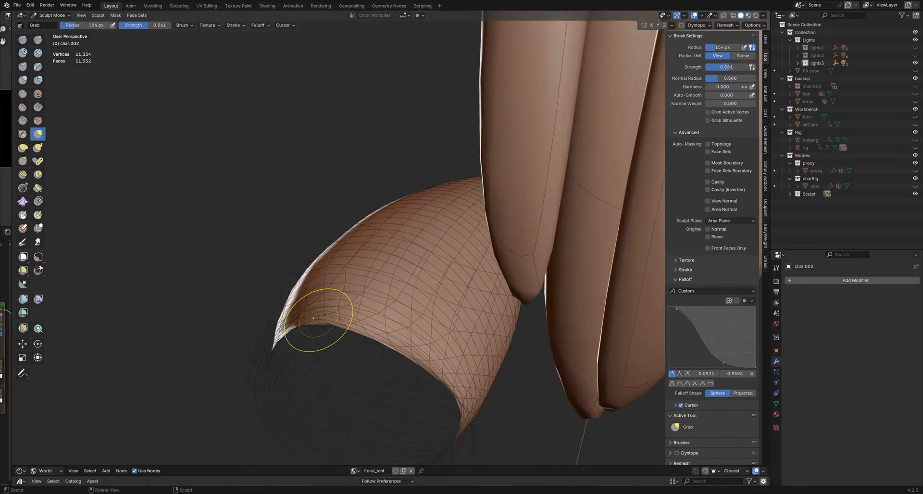
{"action": "key", "text": "f"}
{"action": "left_click", "coordinate": [319, 324]}
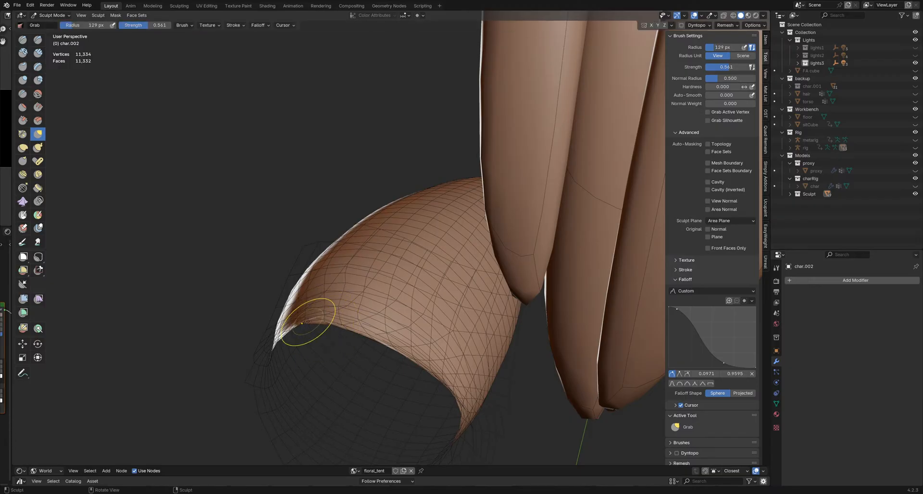
{"action": "mouse_move", "coordinate": [302, 323]}
{"action": "left_mouse_down"}
{"action": "mouse_move", "coordinate": [330, 321]}
{"action": "mouse_move", "coordinate": [361, 335]}
{"action": "left_mouse_up"}
{"action": "middle_click_drag", "start_coordinate": [360, 335], "coordinate": [386, 312]}
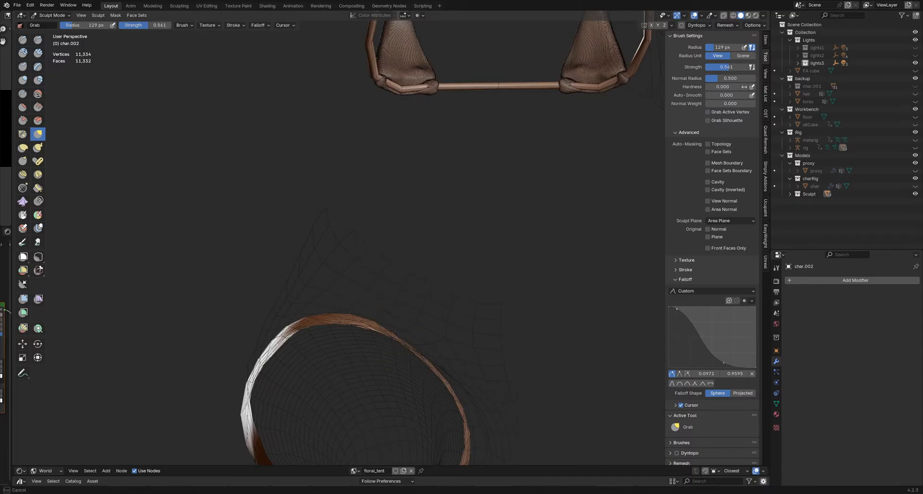
{"action": "mouse_move", "coordinate": [396, 332]}
{"action": "middle_mouse_down"}
{"action": "mouse_move", "coordinate": [391, 361]}
{"action": "mouse_move", "coordinate": [405, 340]}
{"action": "mouse_move", "coordinate": [413, 344]}
{"action": "middle_mouse_up"}
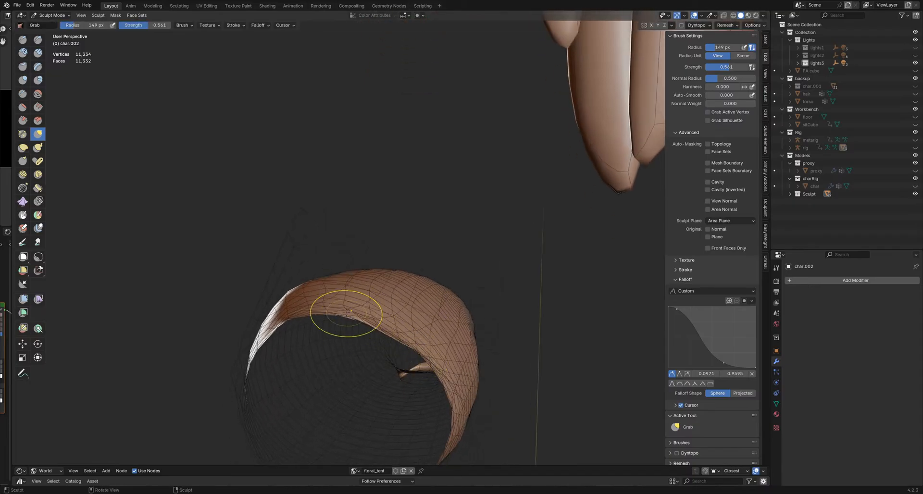
Step: Round out the top and side of the crease rim with Grab strokes at radii of 149 and 206 px
{"action": "mouse_move", "coordinate": [287, 318]}
{"action": "middle_mouse_down"}
{"action": "mouse_move", "coordinate": [298, 332]}
{"action": "mouse_move", "coordinate": [290, 347]}
{"action": "middle_mouse_up"}
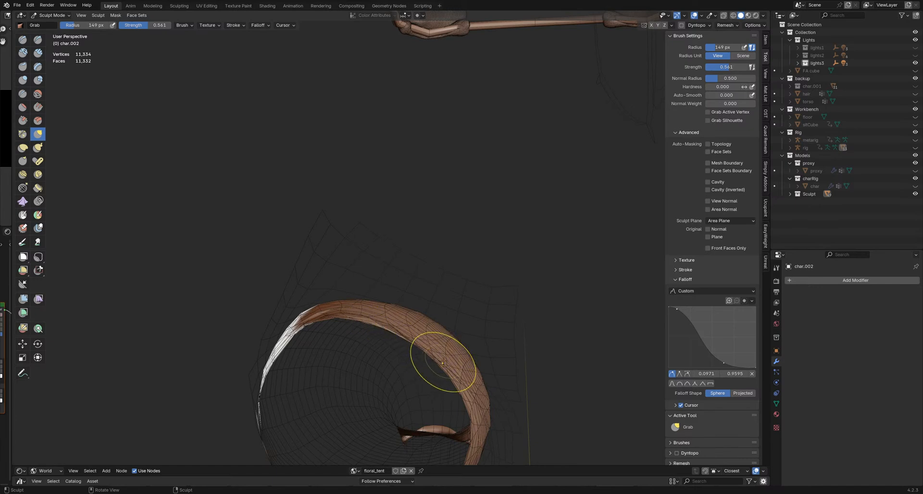
{"action": "mouse_move", "coordinate": [442, 363]}
{"action": "middle_mouse_down"}
{"action": "mouse_move", "coordinate": [408, 375]}
{"action": "mouse_move", "coordinate": [437, 345]}
{"action": "mouse_move", "coordinate": [435, 363]}
{"action": "mouse_move", "coordinate": [391, 345]}
{"action": "mouse_move", "coordinate": [383, 354]}
{"action": "mouse_move", "coordinate": [401, 365]}
{"action": "mouse_move", "coordinate": [410, 348]}
{"action": "mouse_move", "coordinate": [319, 346]}
{"action": "mouse_move", "coordinate": [420, 333]}
{"action": "mouse_move", "coordinate": [365, 346]}
{"action": "mouse_move", "coordinate": [372, 340]}
{"action": "middle_mouse_up"}
{"action": "key", "text": "f"}
{"action": "left_click", "coordinate": [368, 340]}
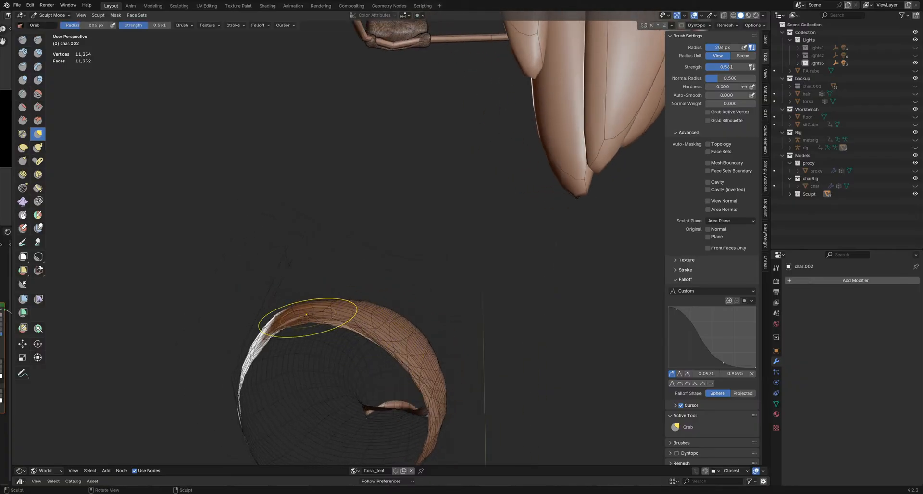
{"action": "mouse_move", "coordinate": [372, 340]}
{"action": "middle_mouse_down"}
{"action": "mouse_move", "coordinate": [304, 313]}
{"action": "mouse_move", "coordinate": [304, 281]}
{"action": "middle_mouse_up"}
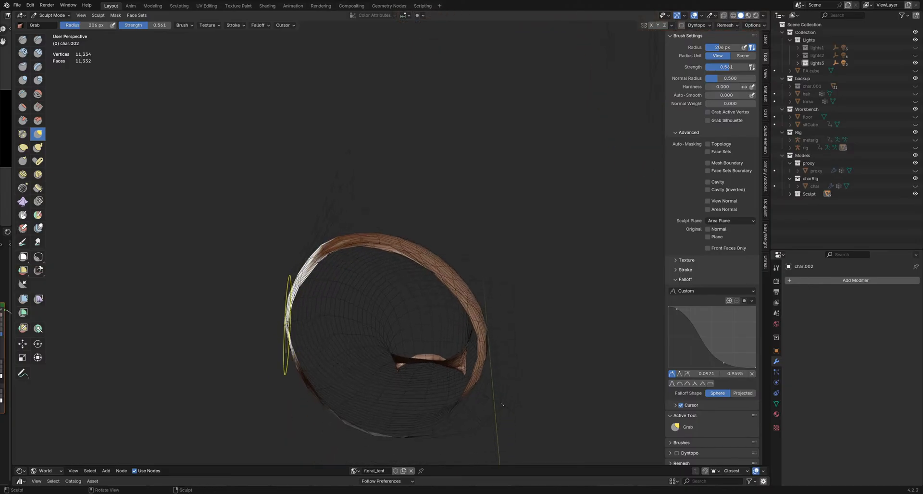
{"action": "mouse_move", "coordinate": [331, 398]}
{"action": "middle_mouse_down"}
{"action": "mouse_move", "coordinate": [328, 323]}
{"action": "mouse_move", "coordinate": [280, 339]}
{"action": "mouse_move", "coordinate": [284, 350]}
{"action": "mouse_move", "coordinate": [422, 372]}
{"action": "mouse_move", "coordinate": [311, 301]}
{"action": "mouse_move", "coordinate": [320, 254]}
{"action": "middle_mouse_up"}
{"action": "mouse_move", "coordinate": [320, 253]}
{"action": "left_mouse_down"}
{"action": "mouse_move", "coordinate": [330, 247]}
{"action": "mouse_move", "coordinate": [299, 243]}
{"action": "left_mouse_up"}
Step: Even out the rim's curve from its top down to the outer side with Grab at a 193 px radius
{"action": "mouse_move", "coordinate": [289, 237]}
{"action": "middle_mouse_down"}
{"action": "mouse_move", "coordinate": [360, 272]}
{"action": "mouse_move", "coordinate": [338, 271]}
{"action": "mouse_move", "coordinate": [360, 280]}
{"action": "mouse_move", "coordinate": [320, 319]}
{"action": "mouse_move", "coordinate": [356, 294]}
{"action": "middle_mouse_up"}
{"action": "key", "text": "f"}
{"action": "left_click", "coordinate": [315, 323]}
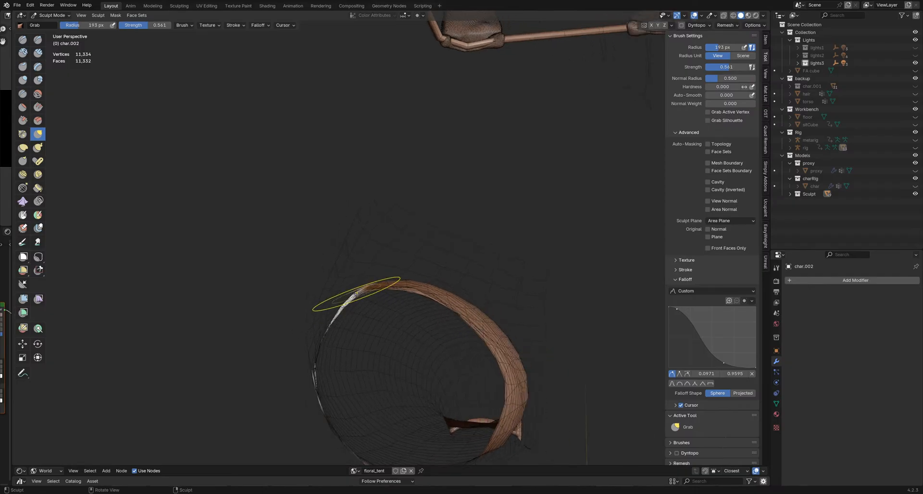
{"action": "left_click_drag", "start_coordinate": [376, 289], "coordinate": [370, 288]}
{"action": "left_click_drag", "start_coordinate": [400, 291], "coordinate": [398, 288]}
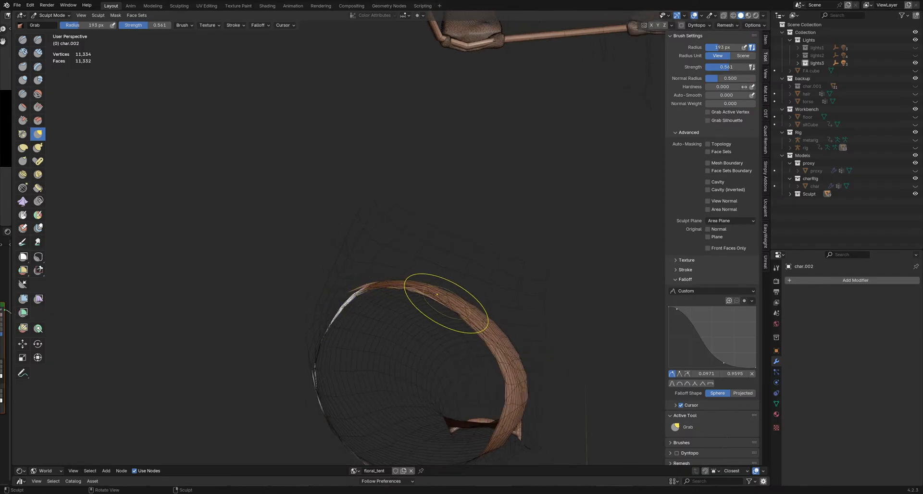
{"action": "middle_click_drag", "start_coordinate": [436, 293], "coordinate": [447, 305]}
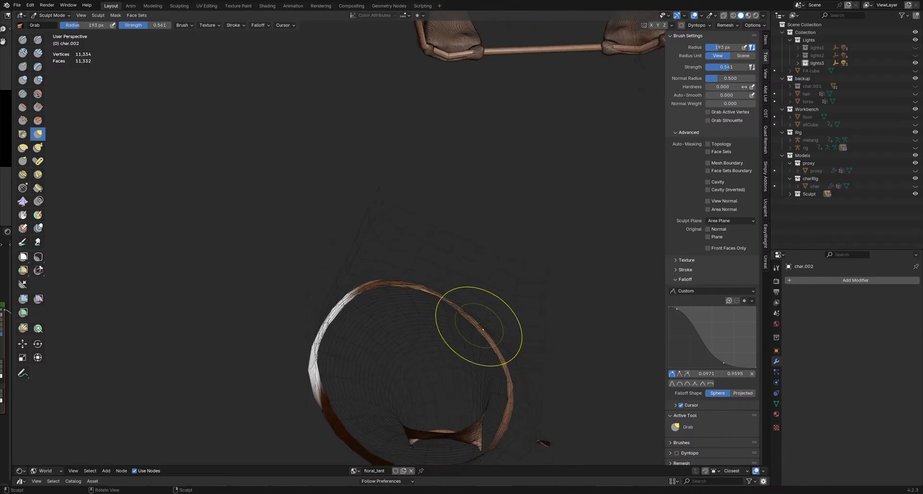
{"action": "mouse_move", "coordinate": [483, 329]}
{"action": "middle_mouse_down"}
{"action": "mouse_move", "coordinate": [475, 350]}
{"action": "mouse_move", "coordinate": [497, 350]}
{"action": "middle_mouse_up"}
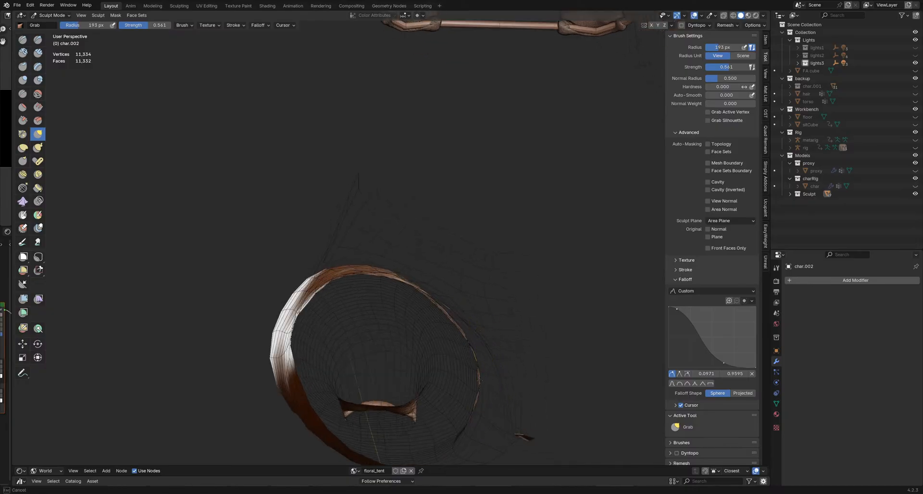
{"action": "left_click_drag", "start_coordinate": [480, 379], "coordinate": [473, 336]}
Step: Refine the rim's top and the adjoining thigh contour with Grab, enlarging the radius from 193 to 216 px
{"action": "mouse_move", "coordinate": [418, 262]}
{"action": "middle_mouse_down"}
{"action": "mouse_move", "coordinate": [329, 278]}
{"action": "mouse_move", "coordinate": [353, 295]}
{"action": "middle_mouse_up"}
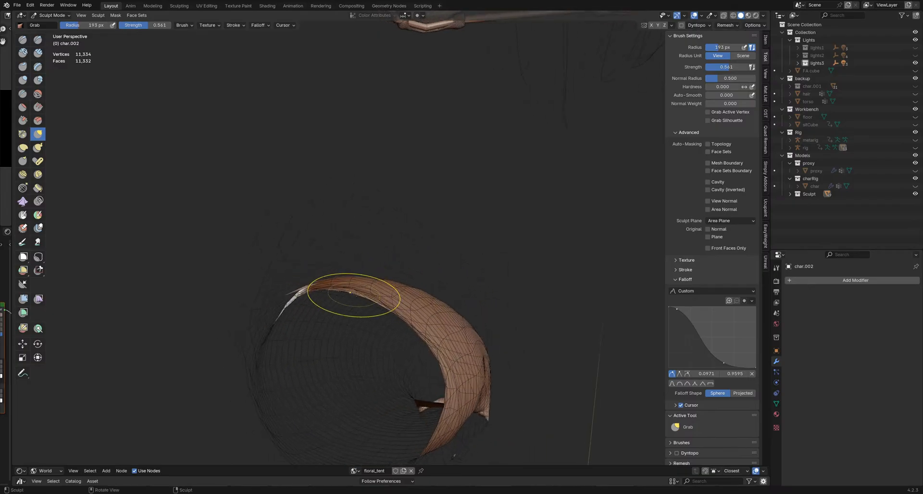
{"action": "mouse_move", "coordinate": [350, 292]}
{"action": "left_mouse_down"}
{"action": "mouse_move", "coordinate": [321, 290]}
{"action": "mouse_move", "coordinate": [290, 307]}
{"action": "mouse_move", "coordinate": [267, 343]}
{"action": "left_mouse_up"}
{"action": "middle_click_drag", "start_coordinate": [267, 343], "coordinate": [216, 339]}
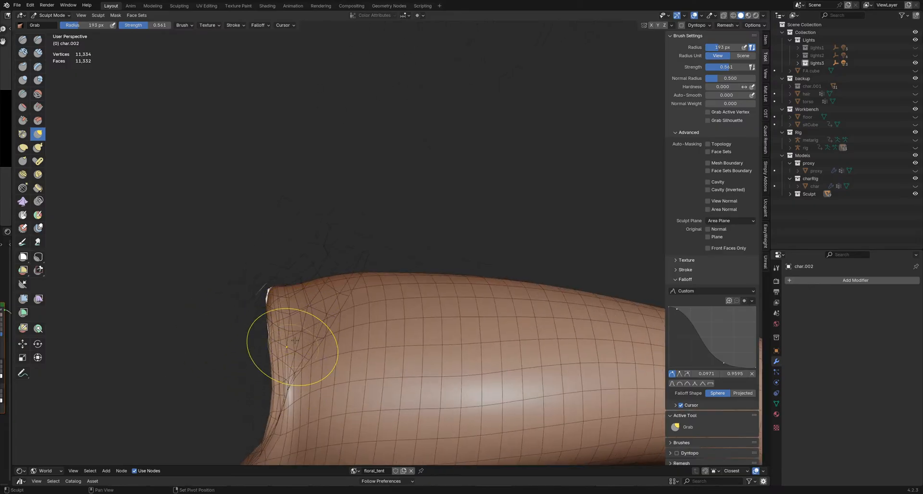
{"action": "middle_click_drag", "start_coordinate": [287, 347], "coordinate": [289, 371]}
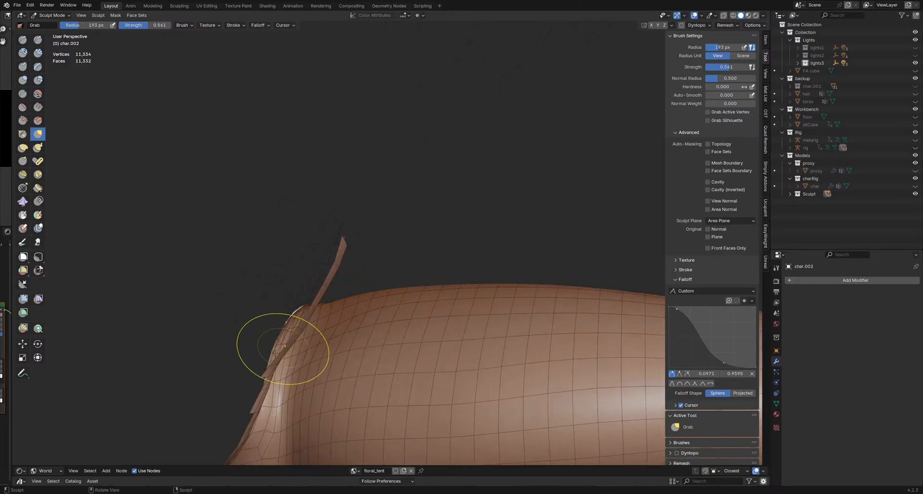
{"action": "mouse_move", "coordinate": [283, 348]}
{"action": "middle_mouse_down"}
{"action": "mouse_move", "coordinate": [312, 310]}
{"action": "mouse_move", "coordinate": [330, 336]}
{"action": "mouse_move", "coordinate": [334, 298]}
{"action": "mouse_move", "coordinate": [312, 239]}
{"action": "middle_mouse_up"}
{"action": "key", "text": "f"}
{"action": "left_click", "coordinate": [311, 310]}
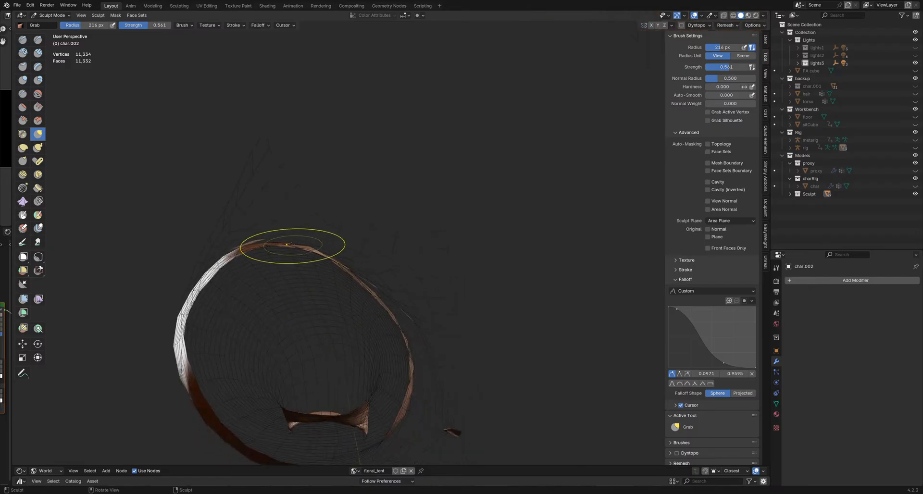
{"action": "mouse_move", "coordinate": [235, 255]}
{"action": "middle_mouse_down"}
{"action": "mouse_move", "coordinate": [181, 319]}
{"action": "mouse_move", "coordinate": [274, 285]}
{"action": "mouse_move", "coordinate": [247, 334]}
{"action": "mouse_move", "coordinate": [319, 248]}
{"action": "mouse_move", "coordinate": [346, 241]}
{"action": "middle_mouse_up"}
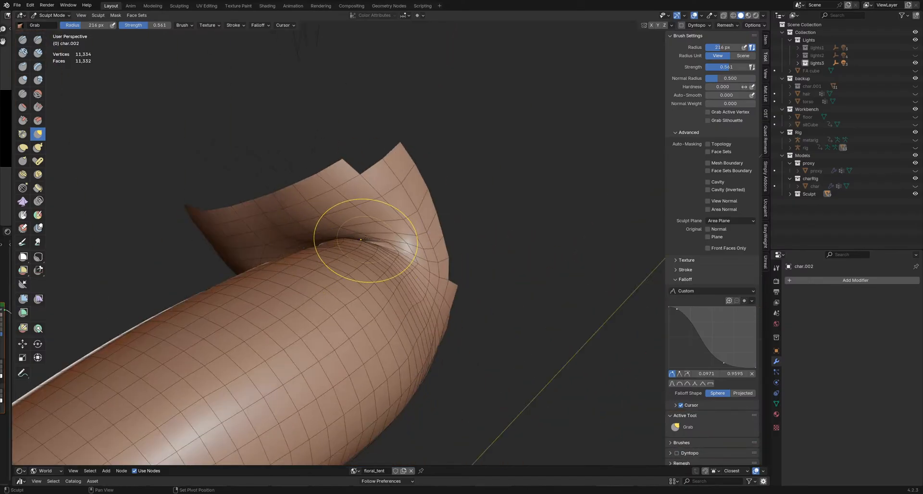
Step: Relax the mesh along the top of the hip crease using Slide Relax at radii of 206 and 174 px
{"action": "key", "text": "shift+r"}
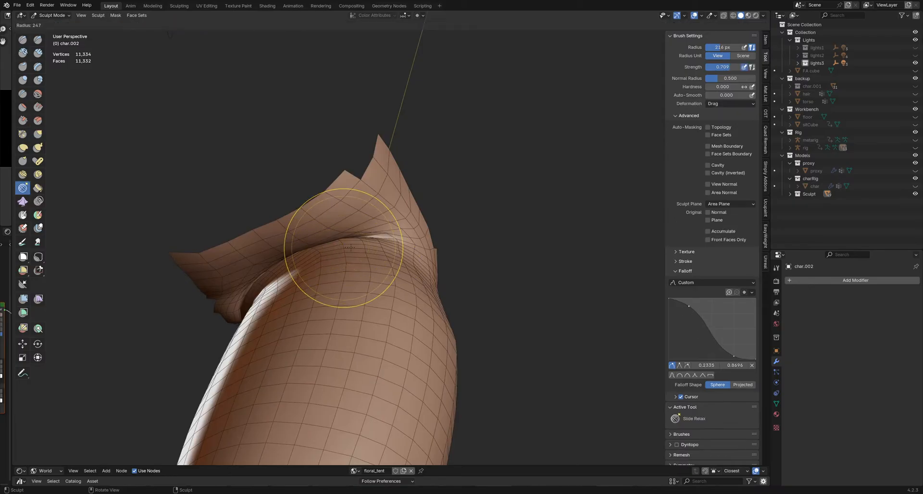
{"action": "mouse_move", "coordinate": [332, 266]}
{"action": "middle_mouse_down"}
{"action": "mouse_move", "coordinate": [342, 250]}
{"action": "mouse_move", "coordinate": [315, 254]}
{"action": "mouse_move", "coordinate": [321, 260]}
{"action": "mouse_move", "coordinate": [308, 266]}
{"action": "mouse_move", "coordinate": [315, 275]}
{"action": "mouse_move", "coordinate": [317, 248]}
{"action": "mouse_move", "coordinate": [359, 230]}
{"action": "mouse_move", "coordinate": [318, 246]}
{"action": "middle_mouse_up"}
{"action": "key", "text": "f"}
{"action": "left_click", "coordinate": [280, 283]}
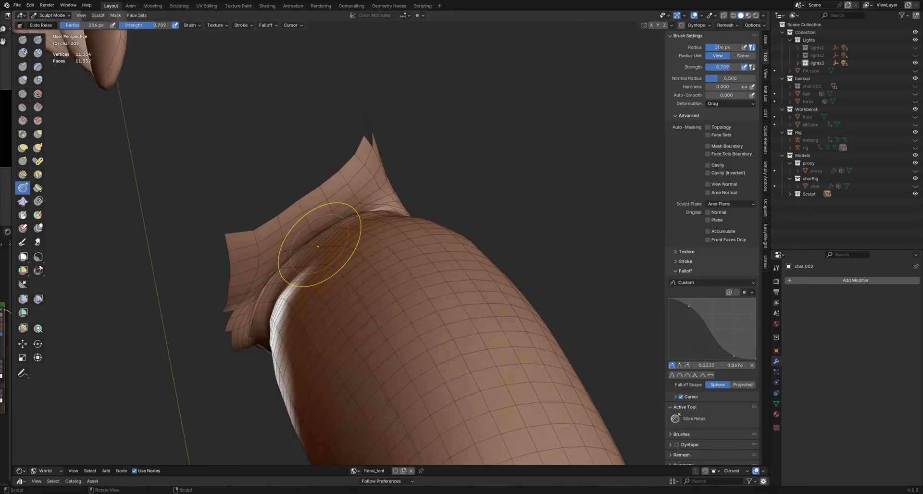
{"action": "key", "text": "f"}
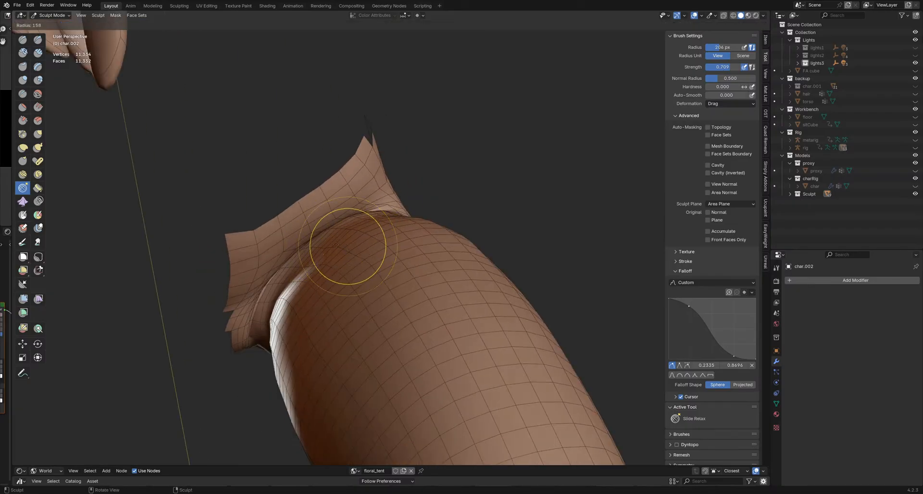
{"action": "left_click", "coordinate": [336, 248]}
Step: Relax the front upper thigh below the crease using Slide Relax at a 260 px radius
{"action": "middle_click_drag", "start_coordinate": [362, 260], "coordinate": [393, 224]}
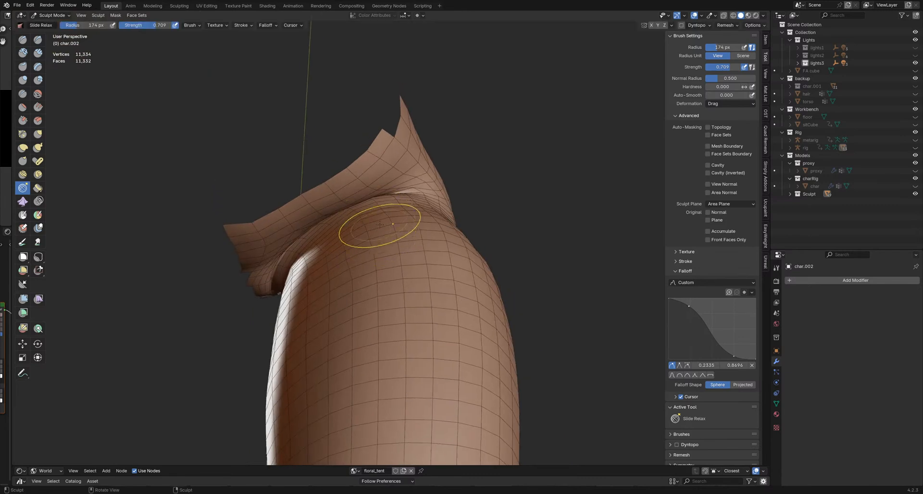
{"action": "key", "text": "f"}
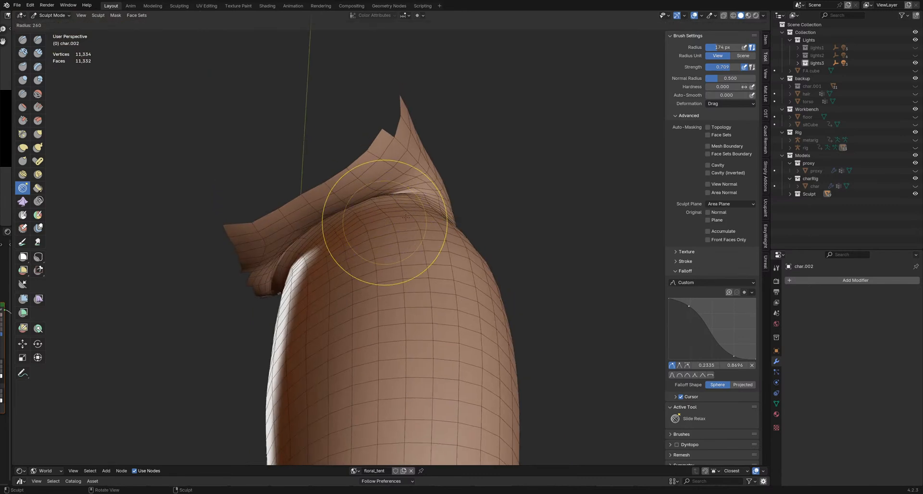
{"action": "left_click", "coordinate": [423, 202]}
{"action": "middle_click_drag", "start_coordinate": [404, 233], "coordinate": [354, 249]}
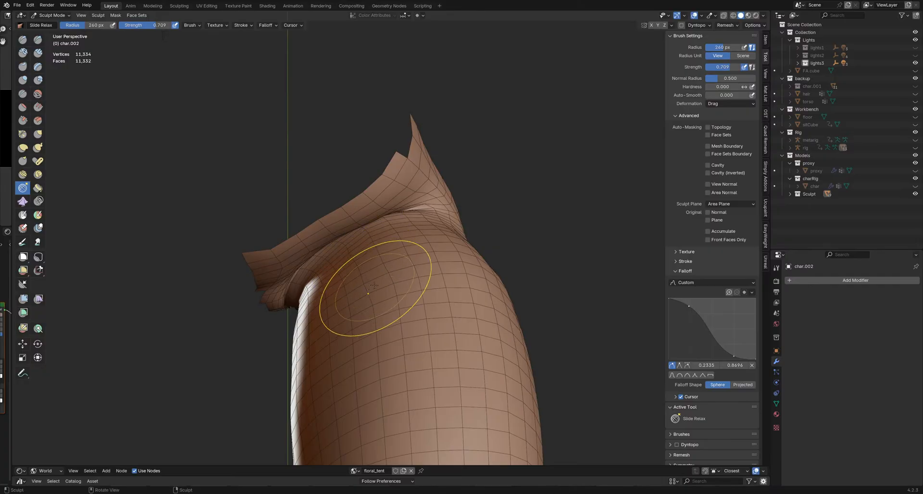
{"action": "mouse_move", "coordinate": [374, 286]}
{"action": "middle_mouse_down"}
{"action": "mouse_move", "coordinate": [353, 270]}
{"action": "mouse_move", "coordinate": [319, 269]}
{"action": "mouse_move", "coordinate": [322, 286]}
{"action": "mouse_move", "coordinate": [299, 284]}
{"action": "middle_mouse_up"}
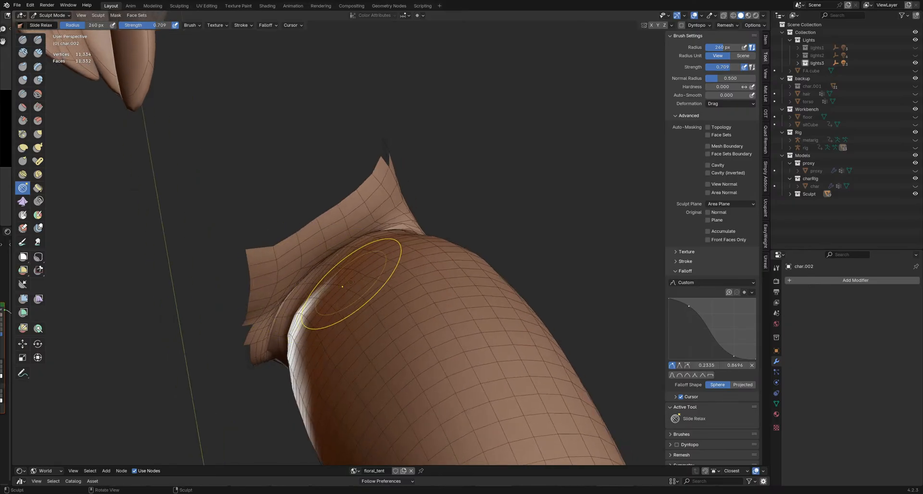
Step: Smooth the edge flow on the upper inner thigh with Slide Relax at radii of 217 and 254 px
{"action": "key", "text": "f"}
{"action": "left_click", "coordinate": [347, 268]}
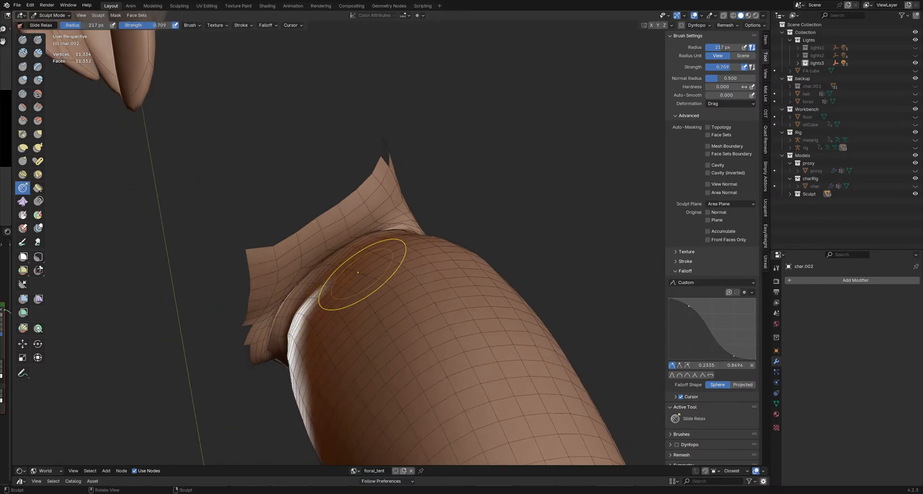
{"action": "middle_click_drag", "start_coordinate": [379, 283], "coordinate": [386, 284]}
{"action": "key", "text": "f"}
{"action": "left_click", "coordinate": [394, 285]}
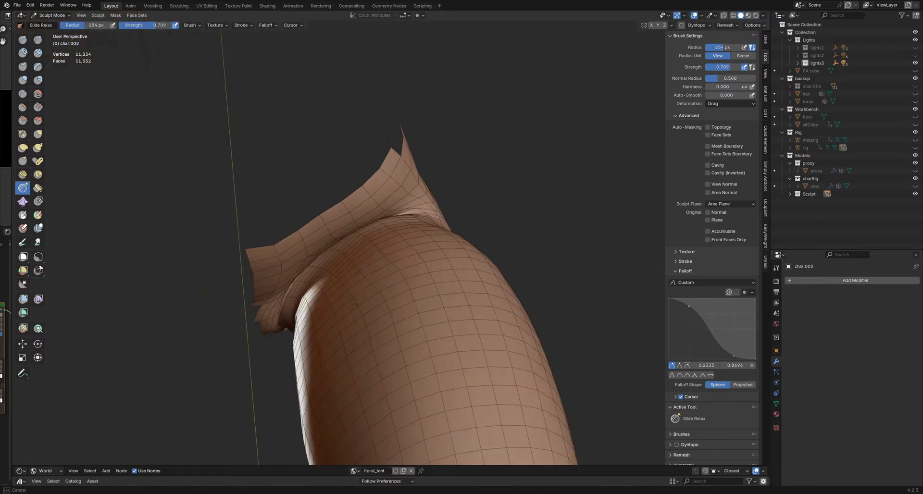
Step: Even out the remaining edge loops under the inner crease with Slide Relax, reducing the radius to 209 and 186 px
{"action": "key", "text": "f"}
{"action": "left_click", "coordinate": [385, 285]}
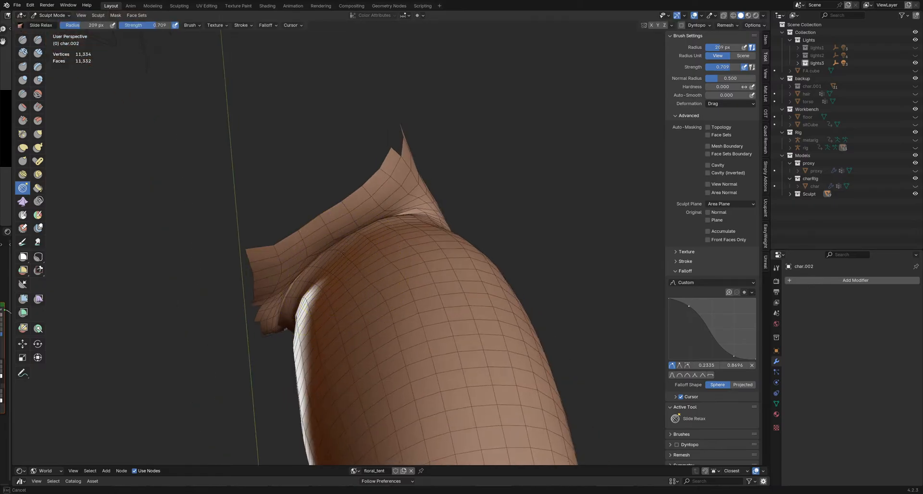
{"action": "key", "text": "f"}
{"action": "left_click", "coordinate": [341, 252]}
{"action": "key", "text": "f"}
{"action": "middle_click_drag", "start_coordinate": [336, 276], "coordinate": [331, 275]}
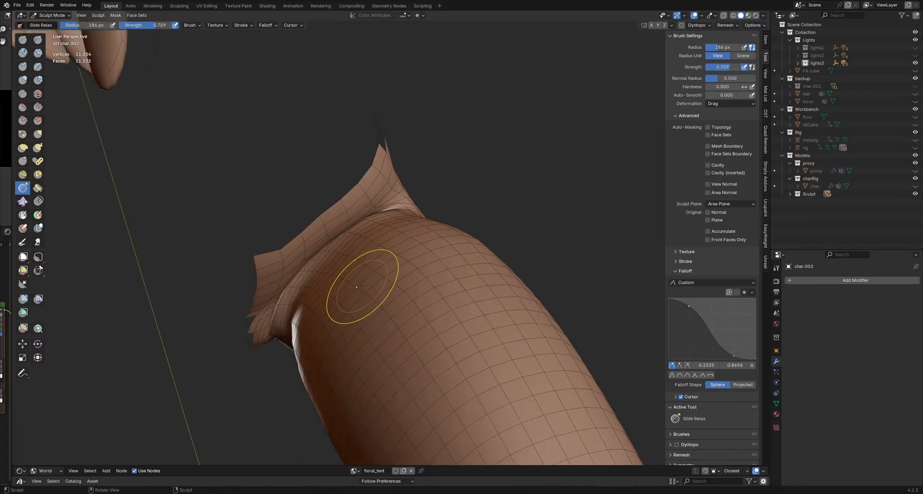
Step: Relax the mesh on the upper thigh just below the hip crease using Slide Relax at a 241 px radius
{"action": "key", "text": "f"}
{"action": "left_click", "coordinate": [367, 292]}
{"action": "left_click", "coordinate": [380, 291]}
{"action": "middle_click_drag", "start_coordinate": [380, 291], "coordinate": [323, 304]}
{"action": "left_click_drag", "start_coordinate": [323, 304], "coordinate": [349, 312]}
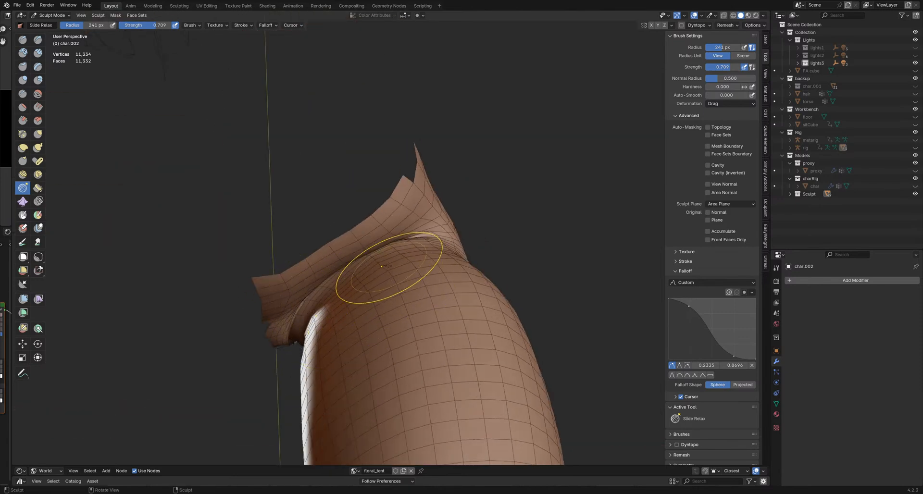
Step: Even out the edge loops along the inner and front hip crease with Slide Relax at radii of 195 and 225 px
{"action": "key", "text": "bracketleft"}
{"action": "key", "text": "bracketleft"}
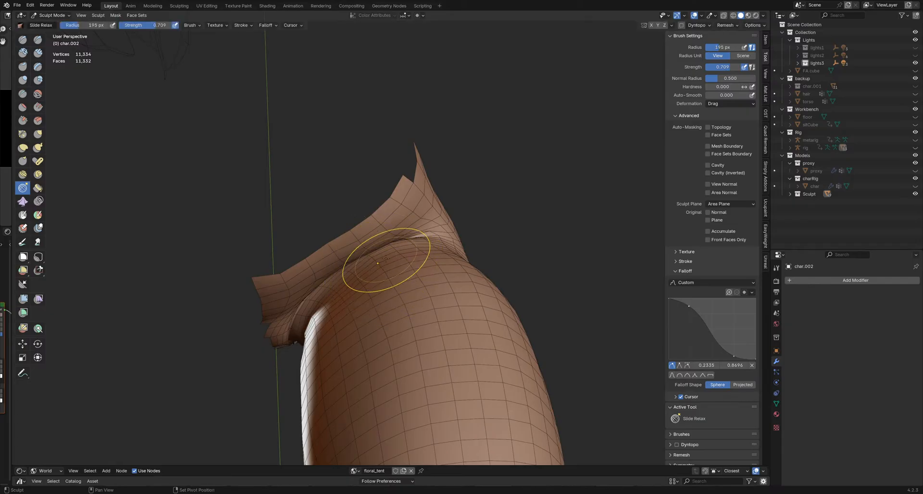
{"action": "mouse_move", "coordinate": [378, 263]}
{"action": "middle_mouse_down"}
{"action": "mouse_move", "coordinate": [445, 253]}
{"action": "mouse_move", "coordinate": [455, 264]}
{"action": "mouse_move", "coordinate": [406, 245]}
{"action": "mouse_move", "coordinate": [412, 252]}
{"action": "mouse_move", "coordinate": [347, 264]}
{"action": "middle_mouse_up"}
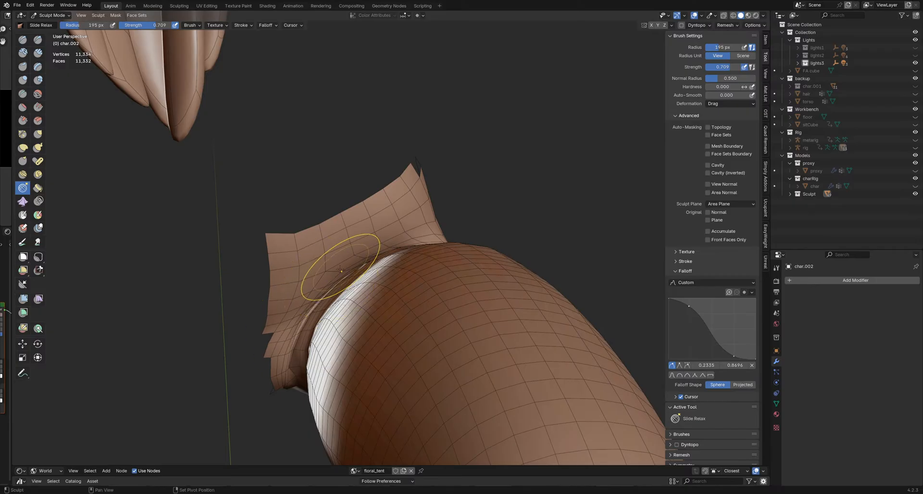
{"action": "middle_click_drag", "start_coordinate": [340, 271], "coordinate": [319, 288]}
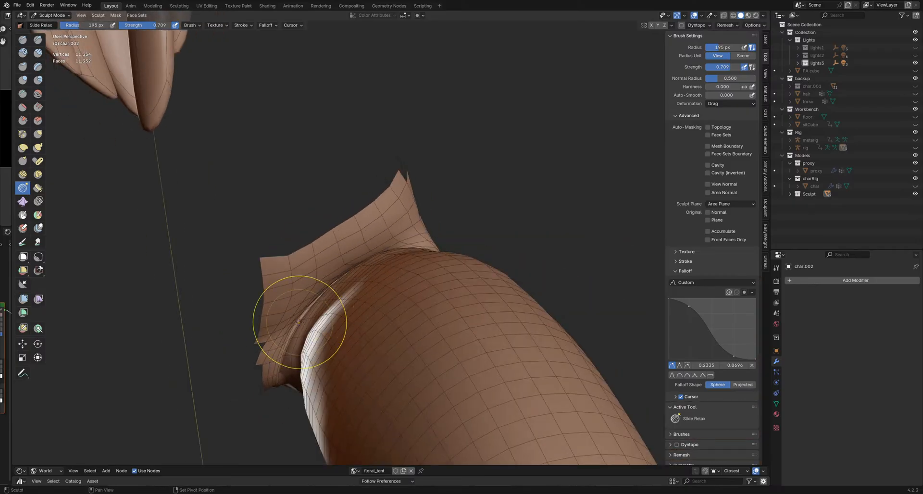
{"action": "mouse_move", "coordinate": [378, 252]}
{"action": "middle_mouse_down"}
{"action": "mouse_move", "coordinate": [423, 258]}
{"action": "mouse_move", "coordinate": [359, 242]}
{"action": "mouse_move", "coordinate": [419, 254]}
{"action": "mouse_move", "coordinate": [412, 243]}
{"action": "mouse_move", "coordinate": [367, 268]}
{"action": "mouse_move", "coordinate": [344, 268]}
{"action": "middle_mouse_up"}
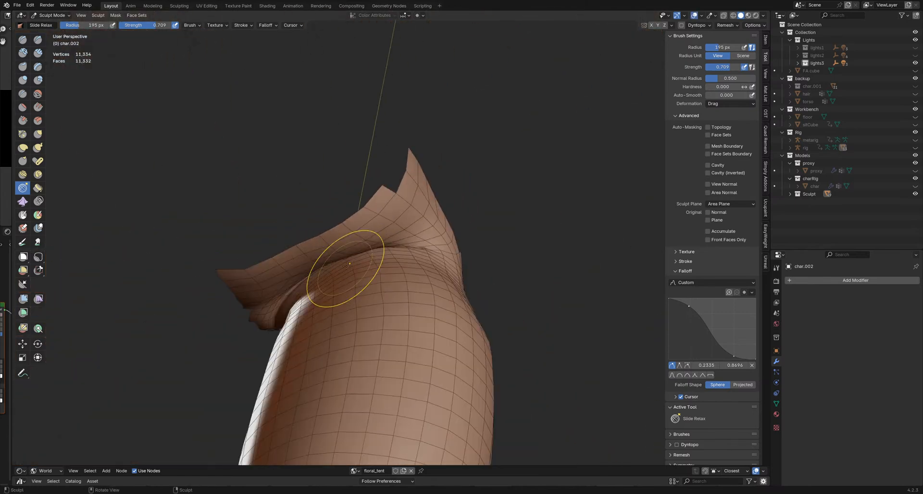
{"action": "key", "text": "g"}
{"action": "key", "text": "shift+x"}
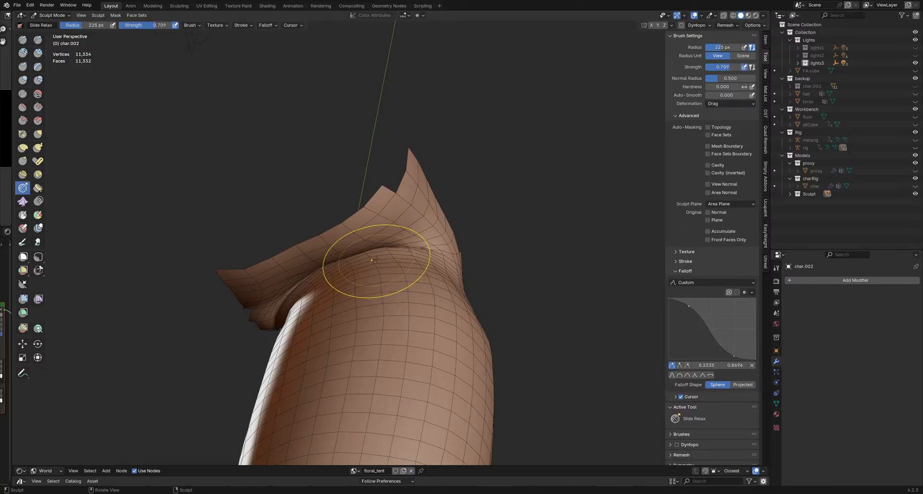
{"action": "mouse_move", "coordinate": [413, 290]}
{"action": "middle_mouse_down"}
{"action": "mouse_move", "coordinate": [377, 264]}
{"action": "mouse_move", "coordinate": [427, 260]}
{"action": "mouse_move", "coordinate": [442, 239]}
{"action": "mouse_move", "coordinate": [283, 275]}
{"action": "mouse_move", "coordinate": [361, 299]}
{"action": "mouse_move", "coordinate": [283, 287]}
{"action": "mouse_move", "coordinate": [272, 271]}
{"action": "middle_mouse_up"}
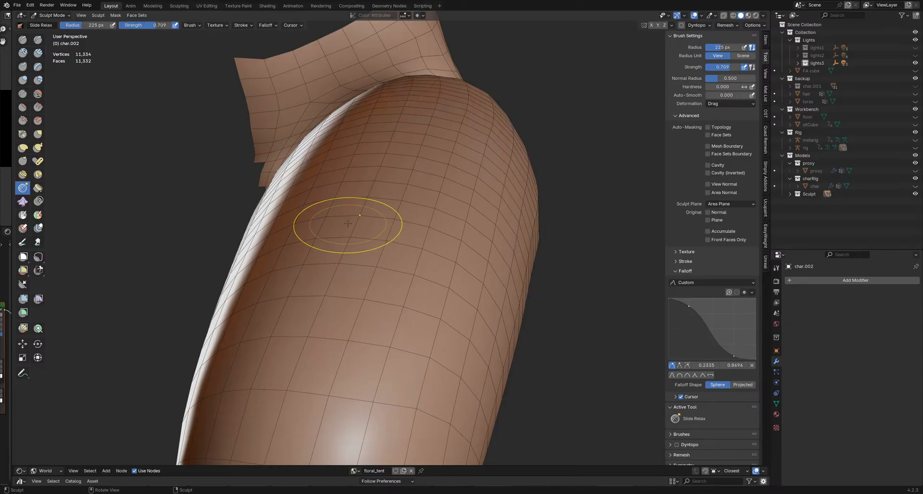
Step: Set the falloff shape to Projected for Grab, Inflate and Smooth, and reshape the upper thigh's top outline with Grab at 225 px
{"action": "scroll", "coordinate": [491, 196], "scroll_direction": "down", "scroll_amount": 6}
{"action": "middle_click_drag", "start_coordinate": [472, 180], "coordinate": [436, 250], "text": "shift"}
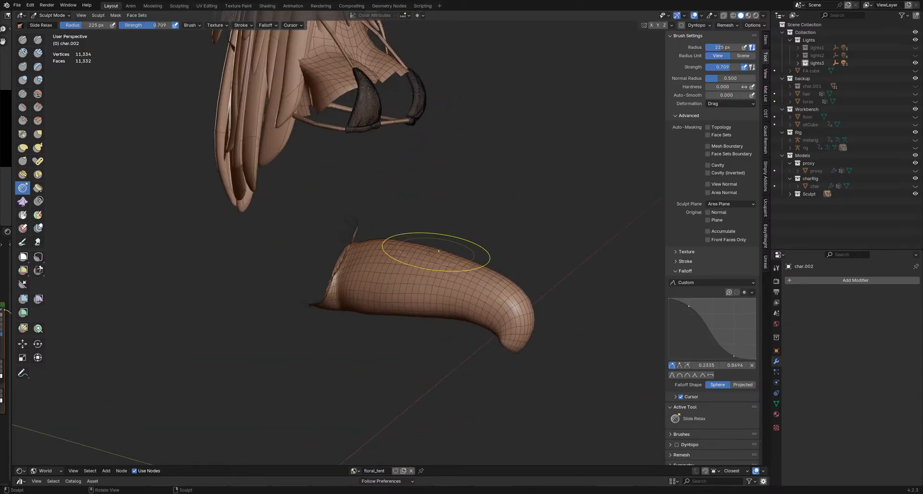
{"action": "scroll", "coordinate": [332, 272], "scroll_direction": "up", "scroll_amount": 2}
{"action": "mouse_move", "coordinate": [332, 271]}
{"action": "middle_mouse_down", "text": "shift"}
{"action": "mouse_move", "coordinate": [383, 268]}
{"action": "mouse_move", "coordinate": [403, 249]}
{"action": "middle_mouse_up", "text": "shift"}
{"action": "scroll", "coordinate": [381, 243], "scroll_direction": "up", "scroll_amount": 3}
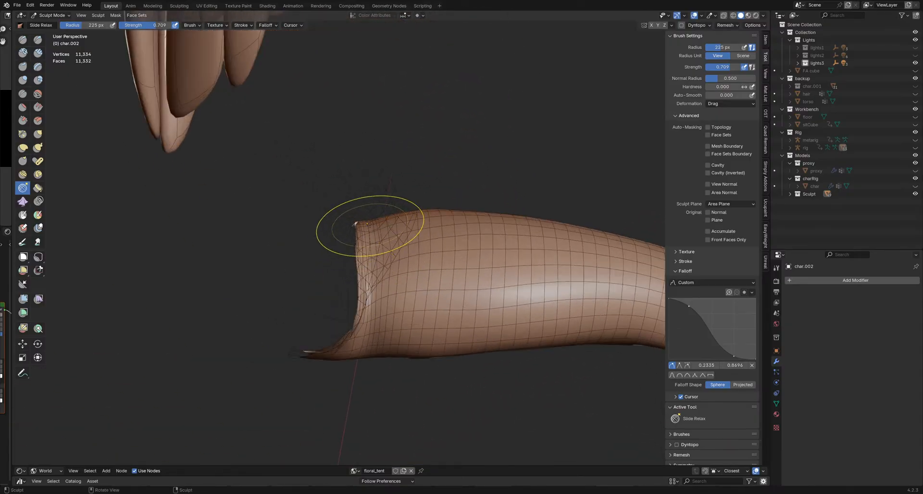
{"action": "key", "text": "g"}
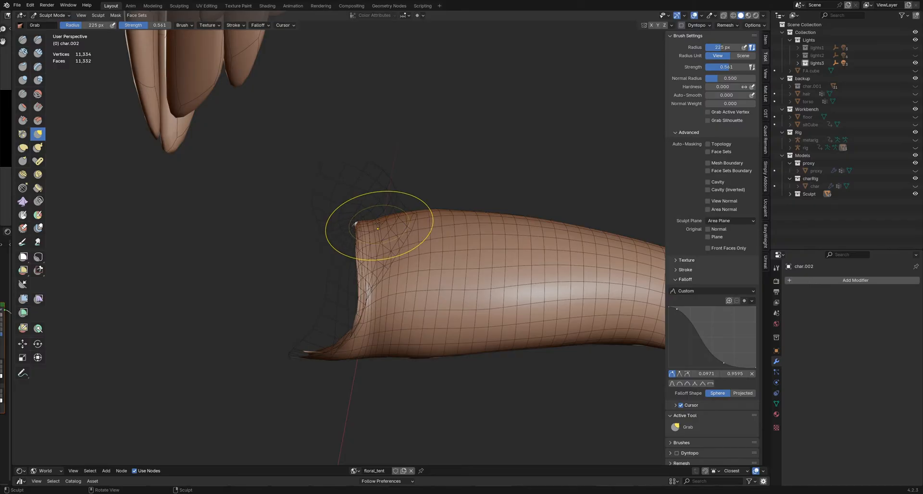
{"action": "middle_click_drag", "start_coordinate": [428, 267], "coordinate": [392, 206]}
{"action": "key", "text": "i"}
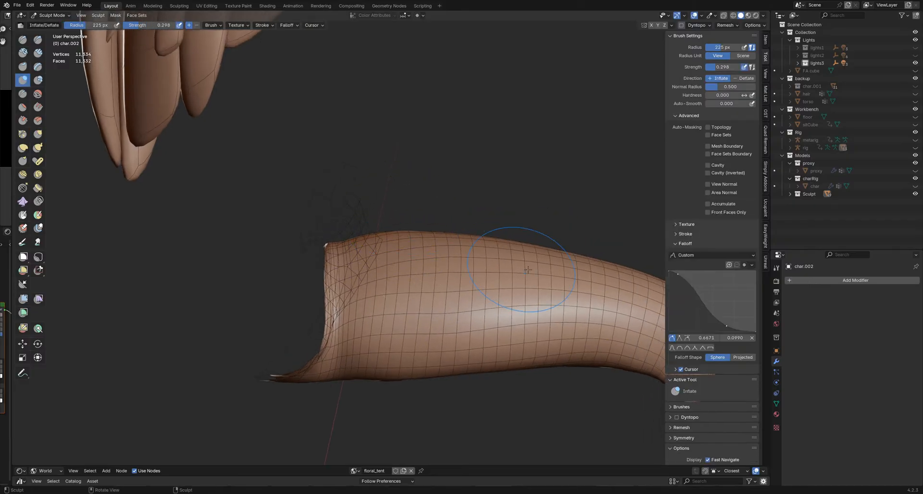
{"action": "left_click", "coordinate": [743, 357]}
{"action": "key", "text": "s"}
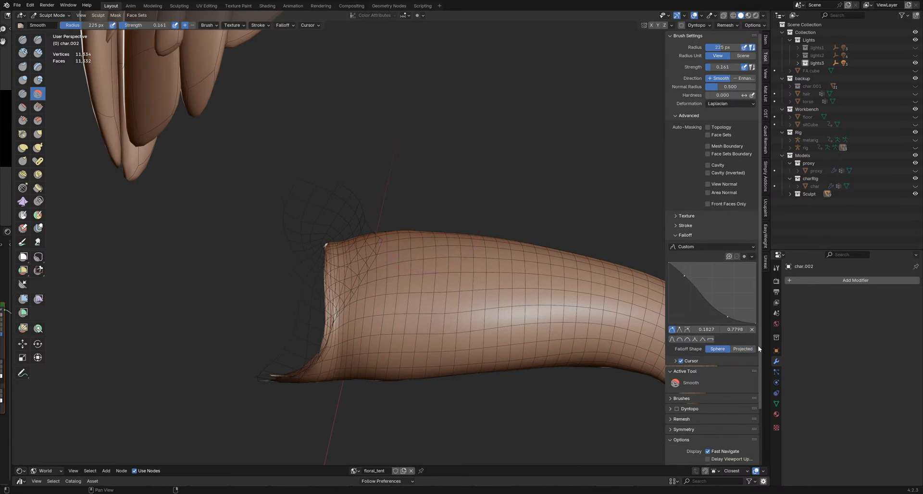
{"action": "key", "text": "g"}
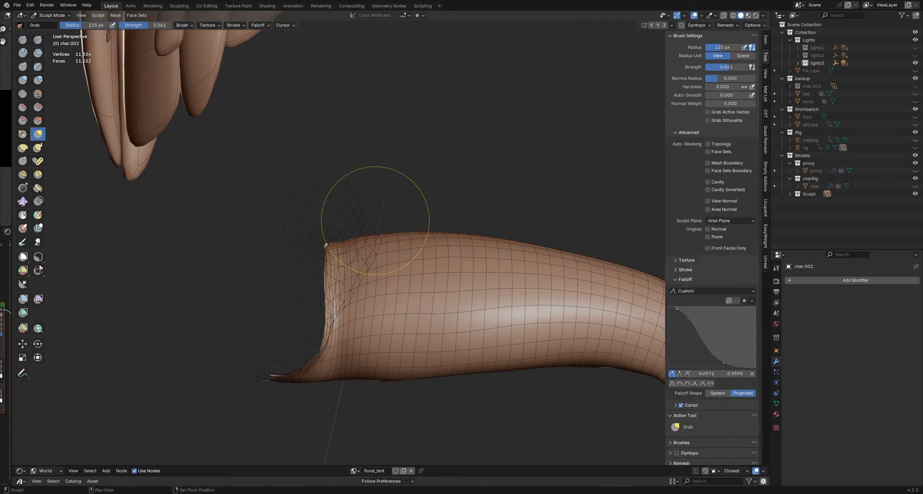
Step: Build up volume on the outer thigh beside the hip crease with Inflate, reducing the radius to 176 and 125 px
{"action": "key", "text": "i"}
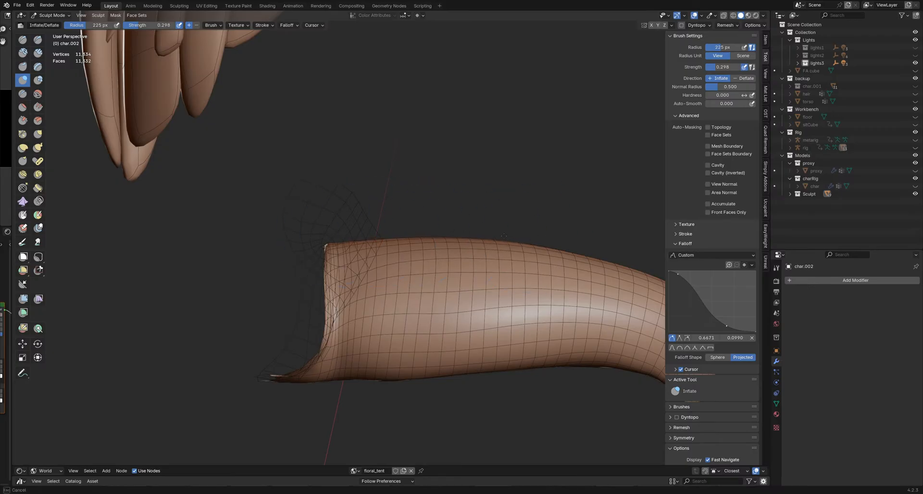
{"action": "middle_click_drag", "start_coordinate": [436, 233], "coordinate": [378, 244]}
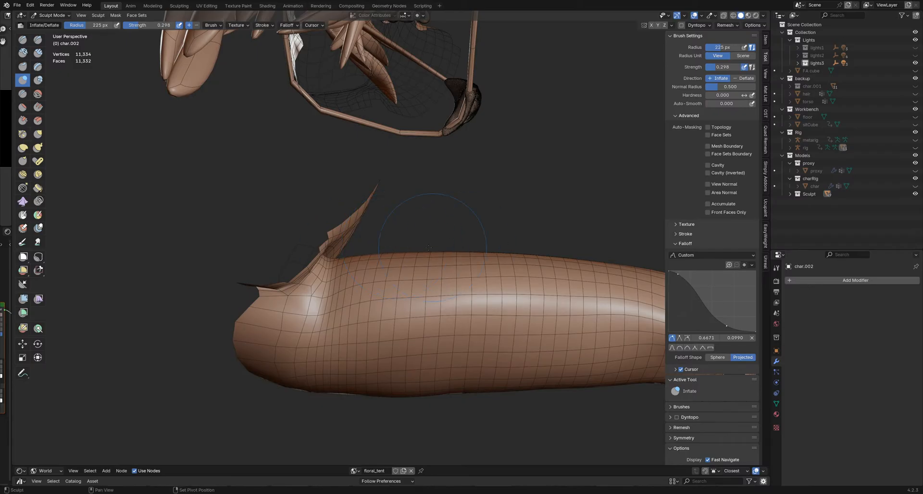
{"action": "mouse_move", "coordinate": [534, 249]}
{"action": "middle_mouse_down"}
{"action": "mouse_move", "coordinate": [486, 259]}
{"action": "mouse_move", "coordinate": [471, 274]}
{"action": "middle_mouse_up"}
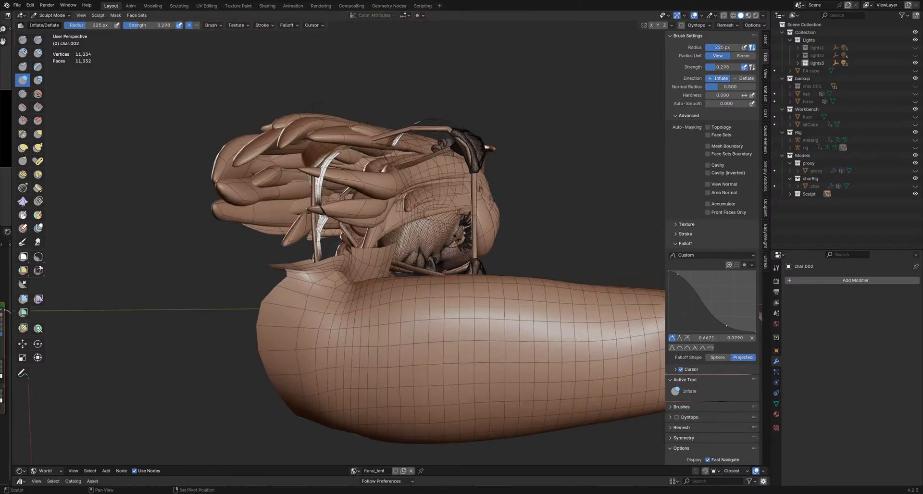
{"action": "mouse_move", "coordinate": [370, 303]}
{"action": "middle_mouse_down"}
{"action": "mouse_move", "coordinate": [370, 280]}
{"action": "mouse_move", "coordinate": [407, 282]}
{"action": "middle_mouse_up"}
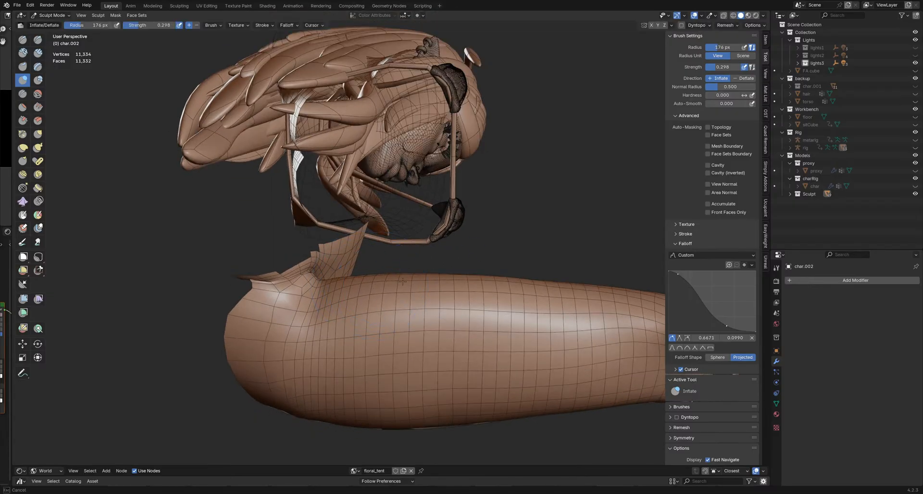
{"action": "key", "text": "f"}
{"action": "left_click", "coordinate": [337, 281]}
{"action": "middle_click_drag", "start_coordinate": [332, 308], "coordinate": [325, 304]}
{"action": "middle_click_drag", "start_coordinate": [327, 274], "coordinate": [325, 272]}
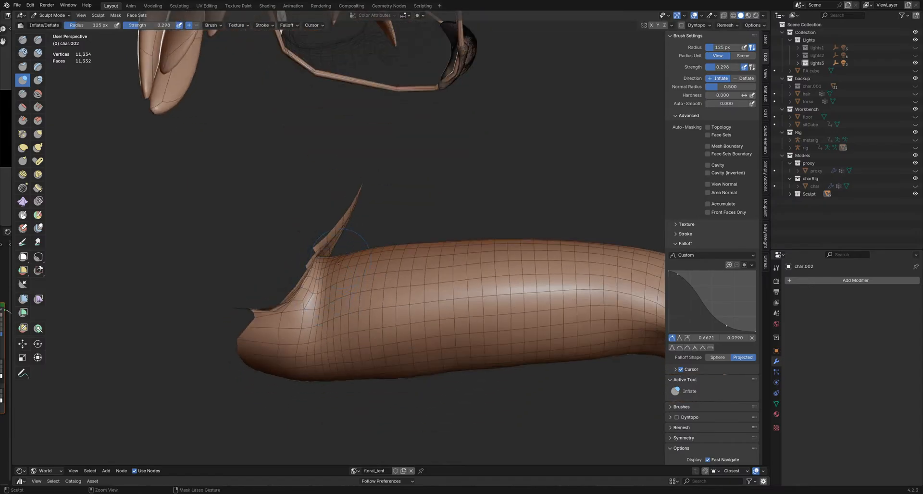
{"action": "mouse_move", "coordinate": [308, 308]}
{"action": "middle_mouse_down"}
{"action": "mouse_move", "coordinate": [321, 287]}
{"action": "mouse_move", "coordinate": [305, 311]}
{"action": "mouse_move", "coordinate": [317, 305]}
{"action": "middle_mouse_up"}
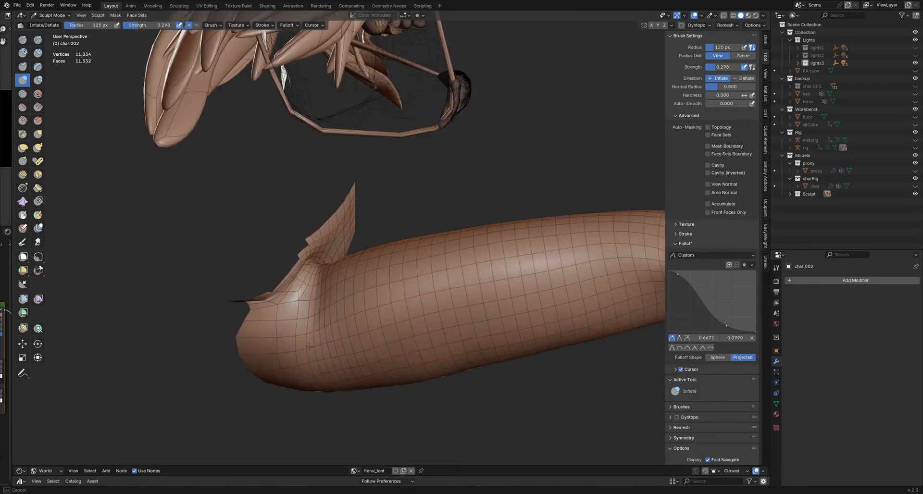
Step: Raise the Inflate strength to 0.387 and fill out the area where the outer hip meets the thigh
{"action": "mouse_move", "coordinate": [309, 346]}
{"action": "middle_mouse_down"}
{"action": "mouse_move", "coordinate": [336, 330]}
{"action": "mouse_move", "coordinate": [319, 320]}
{"action": "mouse_move", "coordinate": [285, 350]}
{"action": "middle_mouse_up"}
{"action": "key", "text": "shift+f"}
{"action": "left_click", "coordinate": [325, 317]}
{"action": "key", "text": "f"}
{"action": "left_click", "coordinate": [317, 312]}
Step: Relax the mesh across the outer hip using Slide Relax at a 300 px radius
{"action": "mouse_move", "coordinate": [299, 319]}
{"action": "middle_mouse_down"}
{"action": "mouse_move", "coordinate": [302, 312]}
{"action": "mouse_move", "coordinate": [328, 322]}
{"action": "mouse_move", "coordinate": [335, 310]}
{"action": "mouse_move", "coordinate": [336, 334]}
{"action": "mouse_move", "coordinate": [324, 332]}
{"action": "mouse_move", "coordinate": [356, 302]}
{"action": "middle_mouse_up"}
{"action": "key", "text": "f"}
{"action": "left_click", "coordinate": [315, 305]}
{"action": "key", "text": "r"}
{"action": "left_click_drag", "start_coordinate": [346, 309], "coordinate": [363, 314]}
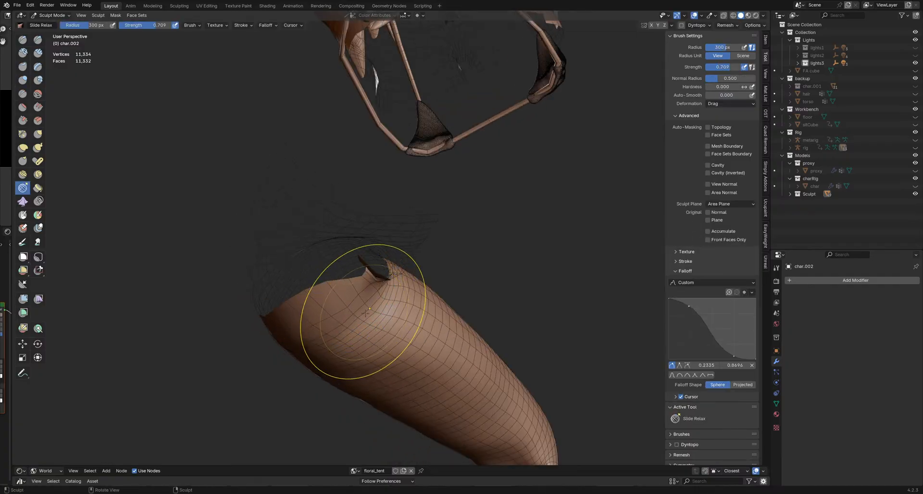
Step: Refine the edge flow on the rounded back of the hip with Slide Relax at radii of 208, 137 and 167 px
{"action": "middle_click_drag", "start_coordinate": [362, 314], "coordinate": [332, 317]}
{"action": "key", "text": "f"}
{"action": "left_click", "coordinate": [327, 320]}
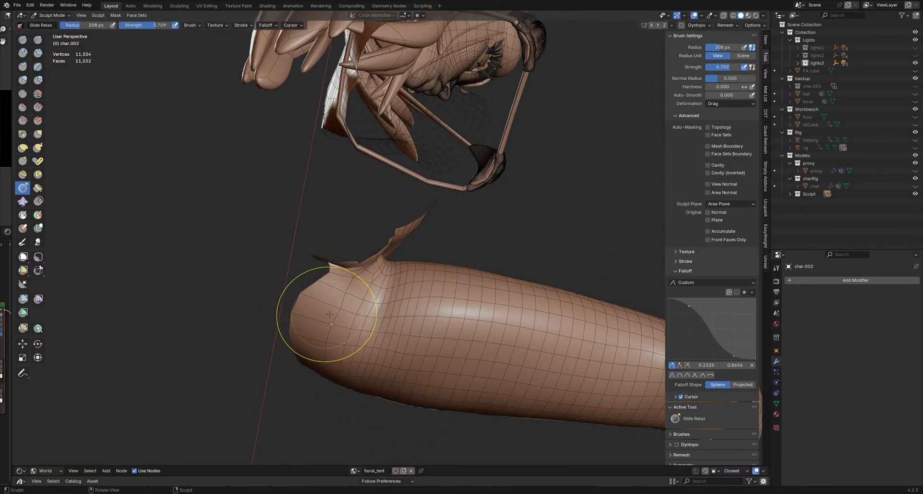
{"action": "key", "text": "f"}
{"action": "left_click", "coordinate": [323, 312]}
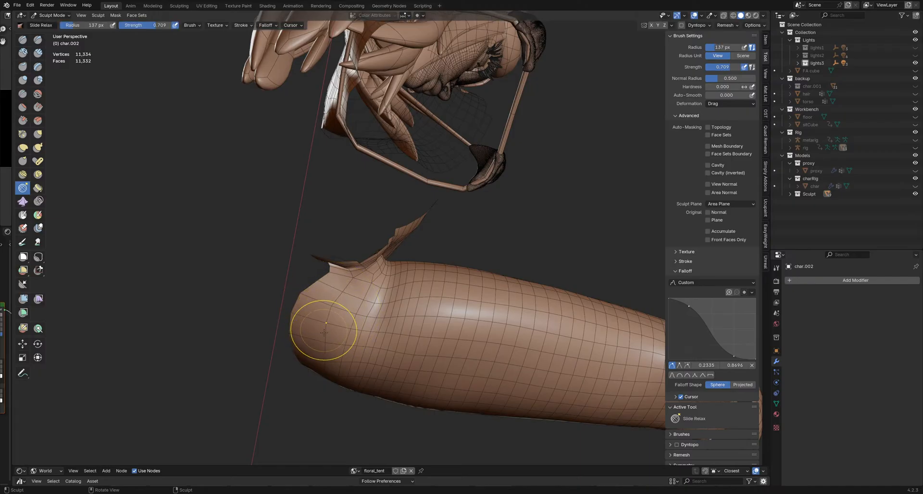
{"action": "mouse_move", "coordinate": [318, 350]}
{"action": "middle_mouse_down"}
{"action": "mouse_move", "coordinate": [293, 345]}
{"action": "mouse_move", "coordinate": [306, 334]}
{"action": "mouse_move", "coordinate": [321, 348]}
{"action": "mouse_move", "coordinate": [310, 385]}
{"action": "mouse_move", "coordinate": [371, 362]}
{"action": "mouse_move", "coordinate": [336, 383]}
{"action": "mouse_move", "coordinate": [279, 390]}
{"action": "mouse_move", "coordinate": [278, 380]}
{"action": "mouse_move", "coordinate": [308, 407]}
{"action": "middle_mouse_up"}
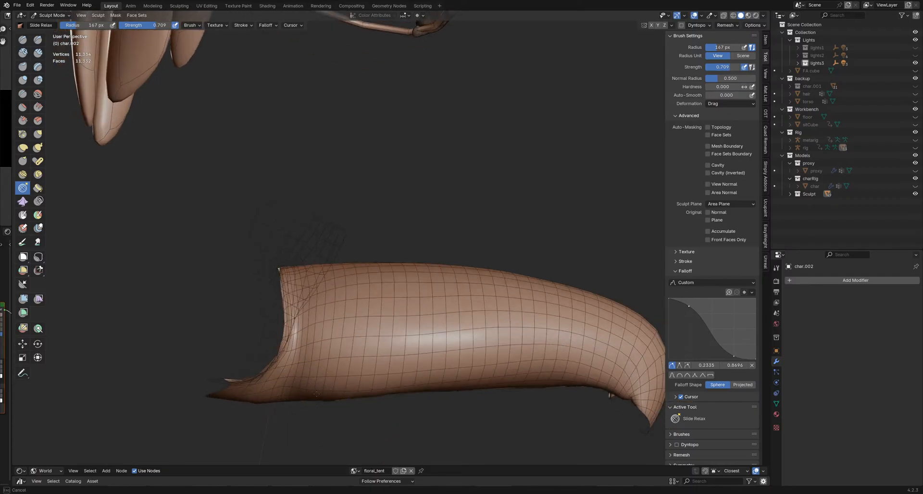
Step: Even out the underside of the thigh near the hip using Slide Relax and Smooth at a 225 px radius
{"action": "middle_click_drag", "start_coordinate": [444, 384], "coordinate": [358, 388]}
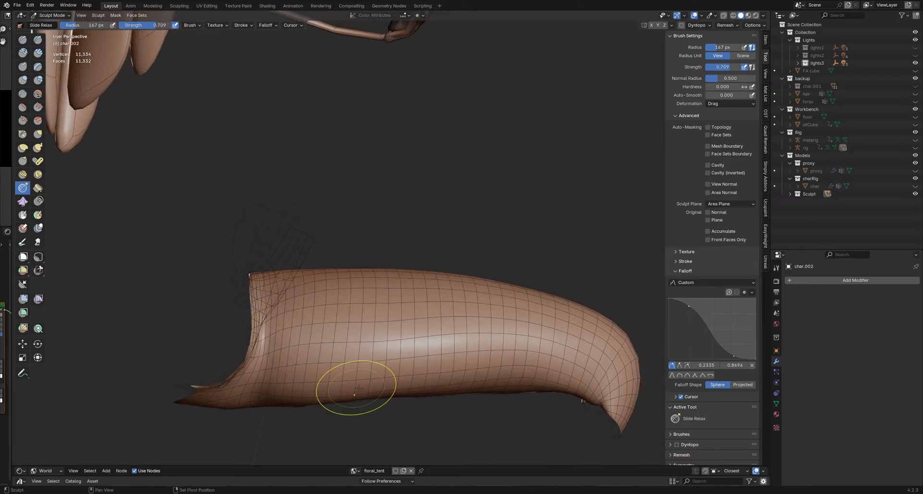
{"action": "middle_click_drag", "start_coordinate": [503, 384], "coordinate": [510, 354]}
{"action": "middle_click_drag", "start_coordinate": [548, 344], "coordinate": [375, 336], "text": "shift"}
{"action": "mouse_move", "coordinate": [440, 344]}
{"action": "middle_mouse_down", "text": "ctrl"}
{"action": "mouse_move", "coordinate": [505, 338]}
{"action": "mouse_move", "coordinate": [411, 365]}
{"action": "middle_mouse_up", "text": "ctrl"}
{"action": "key", "text": "f"}
{"action": "left_click", "coordinate": [501, 339]}
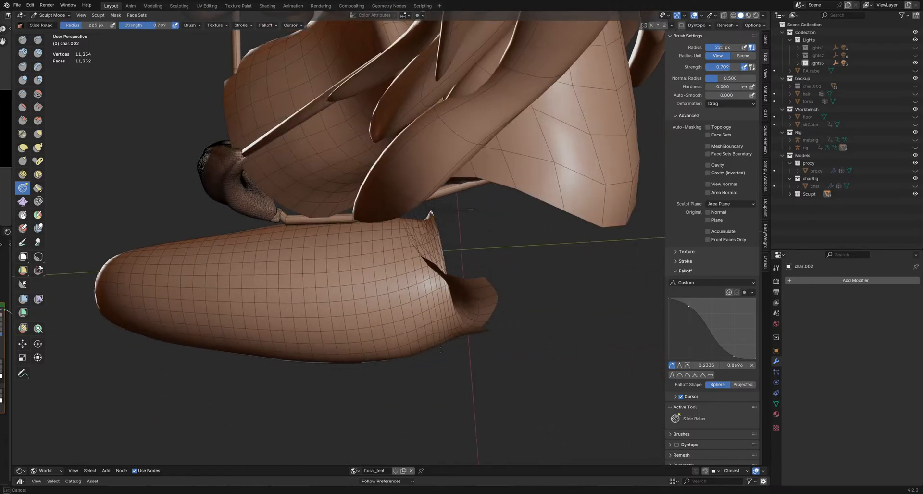
{"action": "key", "text": "shift+s"}
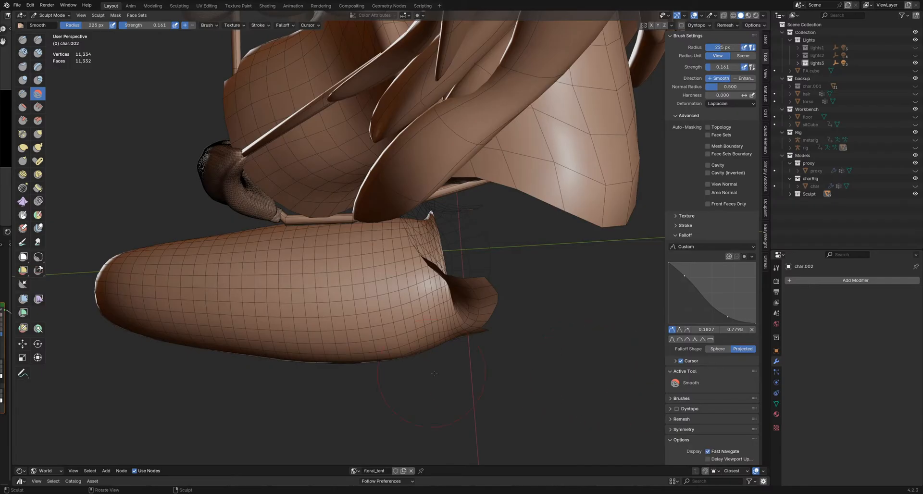
{"action": "middle_click_drag", "start_coordinate": [396, 372], "coordinate": [392, 384]}
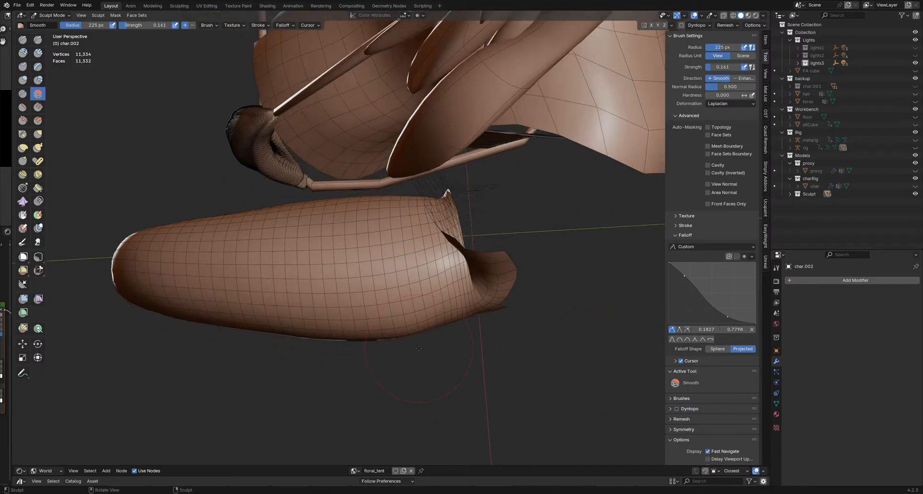
{"action": "key", "text": "shift+r"}
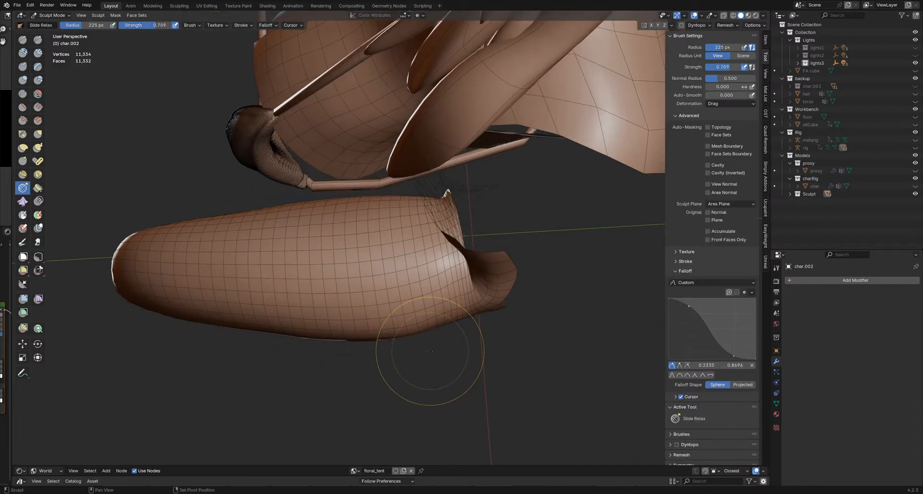
Step: Add fullness to the underside of the upper thigh with Inflate at a 302 px radius
{"action": "key", "text": "i"}
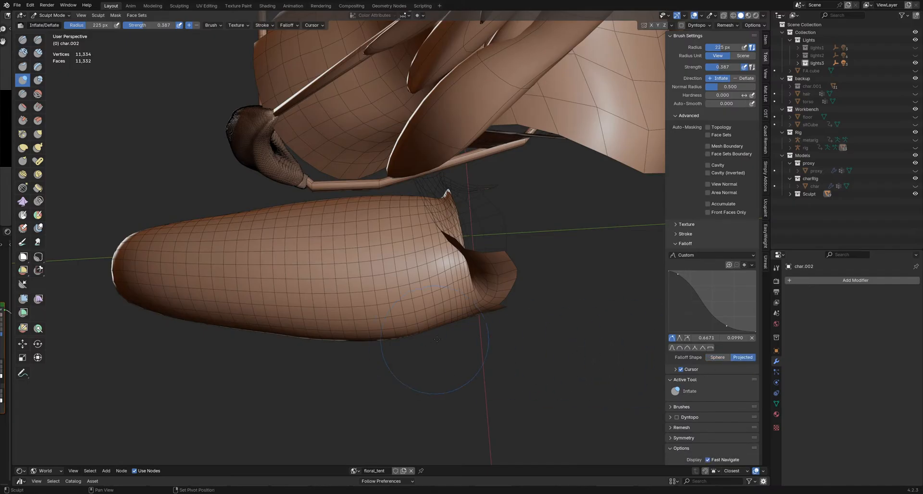
{"action": "key", "text": "f"}
{"action": "left_click", "coordinate": [376, 351]}
{"action": "middle_click_drag", "start_coordinate": [464, 342], "coordinate": [446, 343]}
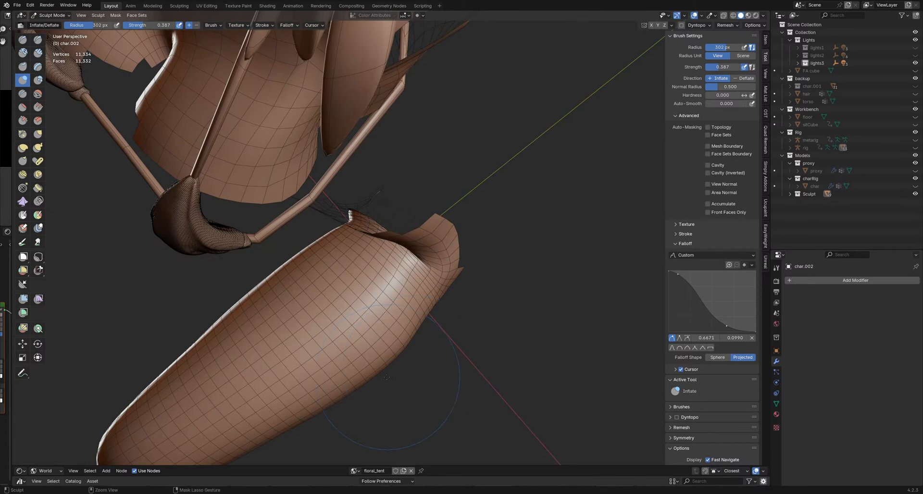
{"action": "middle_click_drag", "start_coordinate": [387, 377], "coordinate": [353, 389]}
Step: Adjust the thigh's overall silhouette with Grab at radii of 500 and 222 px
{"action": "key", "text": "g"}
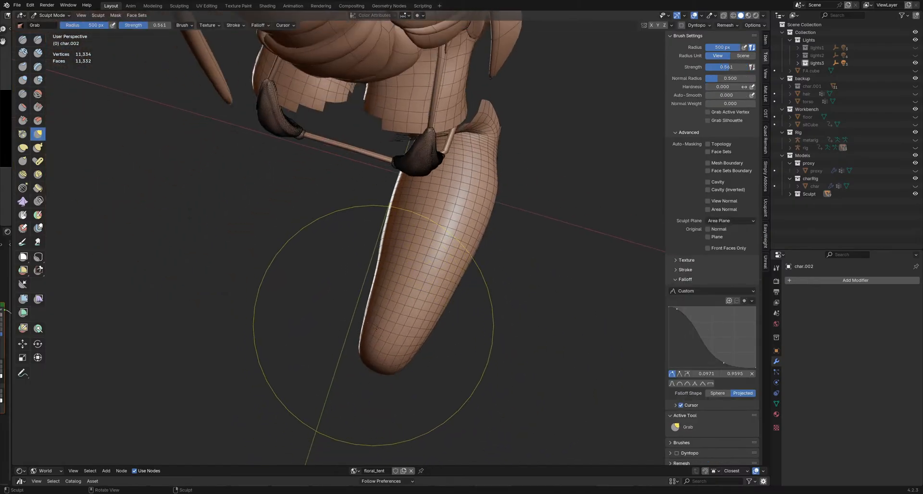
{"action": "middle_click_drag", "start_coordinate": [373, 324], "coordinate": [373, 423]}
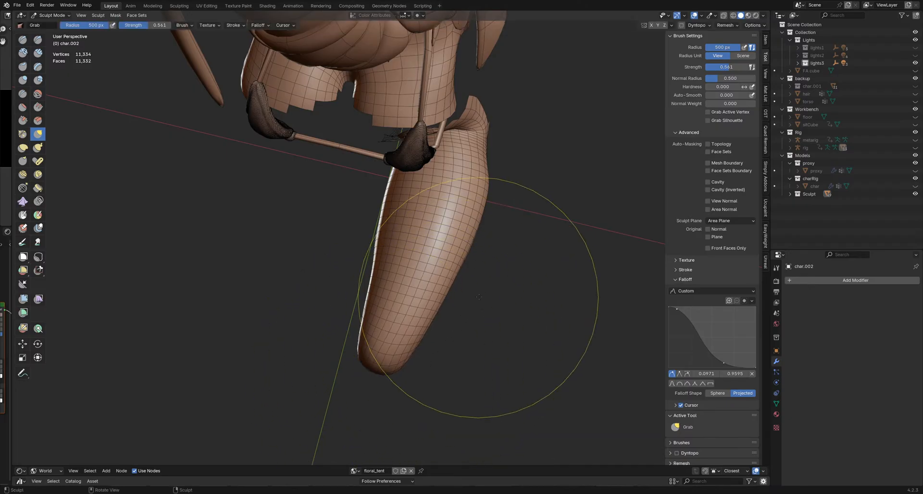
{"action": "mouse_move", "coordinate": [465, 317]}
{"action": "middle_mouse_down"}
{"action": "mouse_move", "coordinate": [469, 297]}
{"action": "mouse_move", "coordinate": [474, 323]}
{"action": "mouse_move", "coordinate": [423, 432]}
{"action": "mouse_move", "coordinate": [440, 326]}
{"action": "mouse_move", "coordinate": [383, 383]}
{"action": "mouse_move", "coordinate": [423, 356]}
{"action": "mouse_move", "coordinate": [425, 333]}
{"action": "middle_mouse_up"}
{"action": "key", "text": "f"}
{"action": "left_click", "coordinate": [379, 234]}
{"action": "middle_click_drag", "start_coordinate": [462, 191], "coordinate": [463, 191], "text": "shift"}
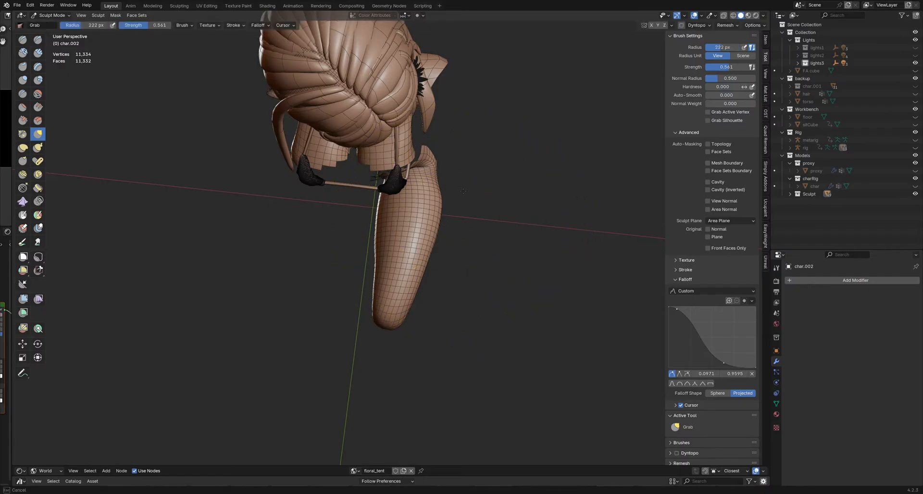
{"action": "mouse_move", "coordinate": [494, 221]}
{"action": "middle_mouse_down"}
{"action": "mouse_move", "coordinate": [470, 268]}
{"action": "mouse_move", "coordinate": [391, 329]}
{"action": "middle_mouse_up"}
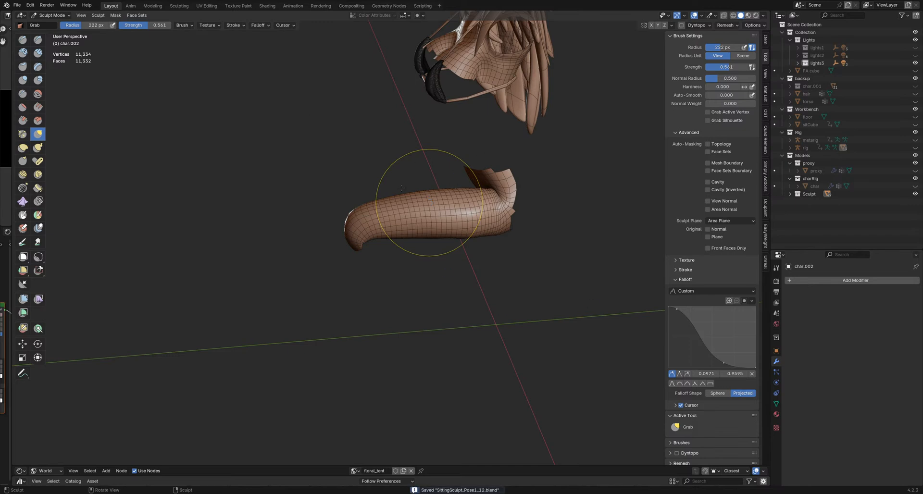
Step: Return the full character to Object Mode, deselect everything and save the file
{"action": "middle_click_drag", "start_coordinate": [423, 23], "coordinate": [358, 222]}
{"action": "key", "text": "ctrl+Tab"}
{"action": "left_click", "coordinate": [403, 291]}
{"action": "key", "text": "alt+a"}
{"action": "key", "text": "ctrl+s"}
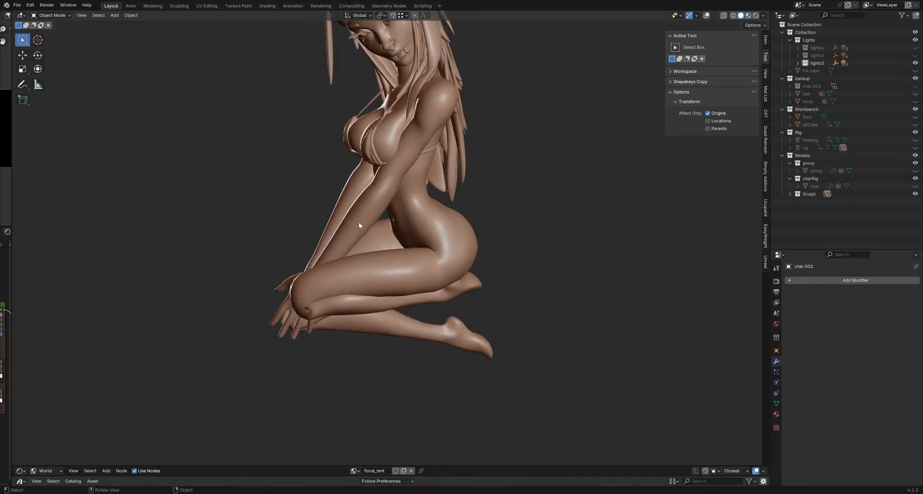
Step: Enter Sculpt Mode on the character, reveal all face sets and hide the arms' face set
{"action": "key", "text": "ctrl+Tab"}
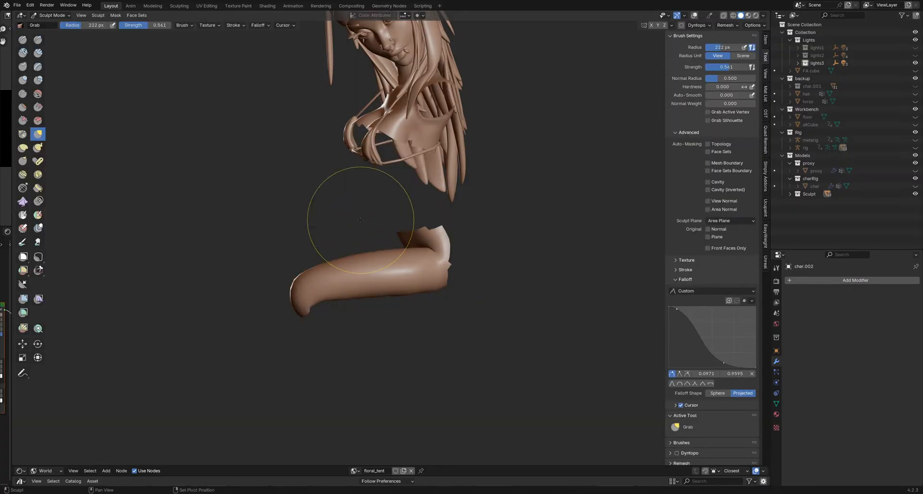
{"action": "key", "text": "h"}
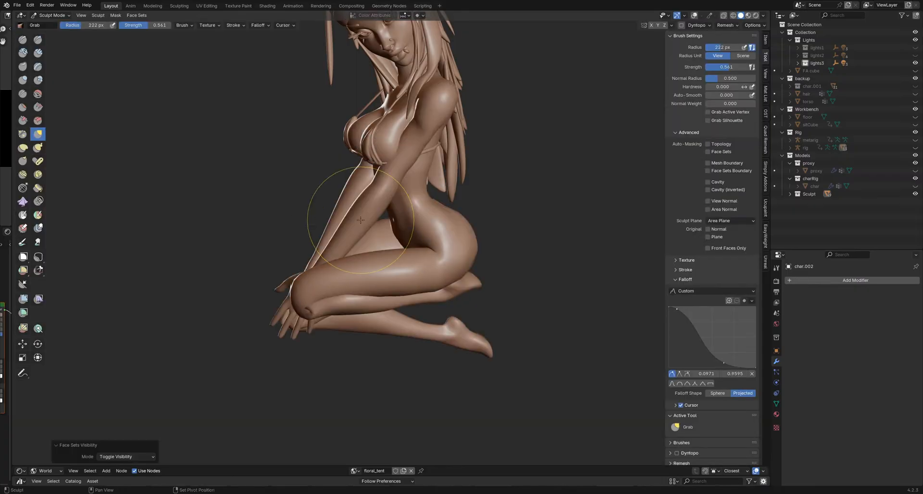
{"action": "key", "text": "shift+h"}
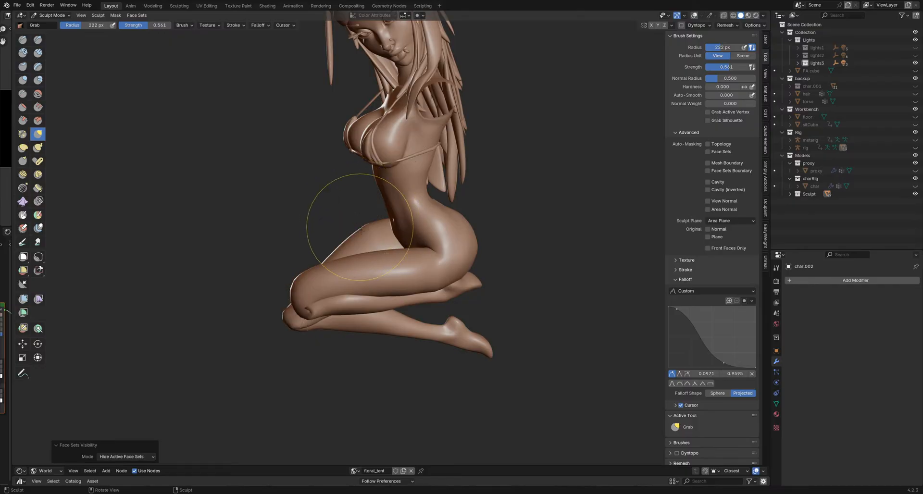
{"action": "mouse_move", "coordinate": [367, 216]}
{"action": "middle_mouse_down"}
{"action": "mouse_move", "coordinate": [428, 288]}
{"action": "mouse_move", "coordinate": [440, 272]}
{"action": "mouse_move", "coordinate": [466, 274]}
{"action": "mouse_move", "coordinate": [397, 268]}
{"action": "mouse_move", "coordinate": [462, 273]}
{"action": "middle_mouse_up"}
{"action": "scroll", "coordinate": [428, 288], "scroll_direction": "down", "scroll_amount": 5}
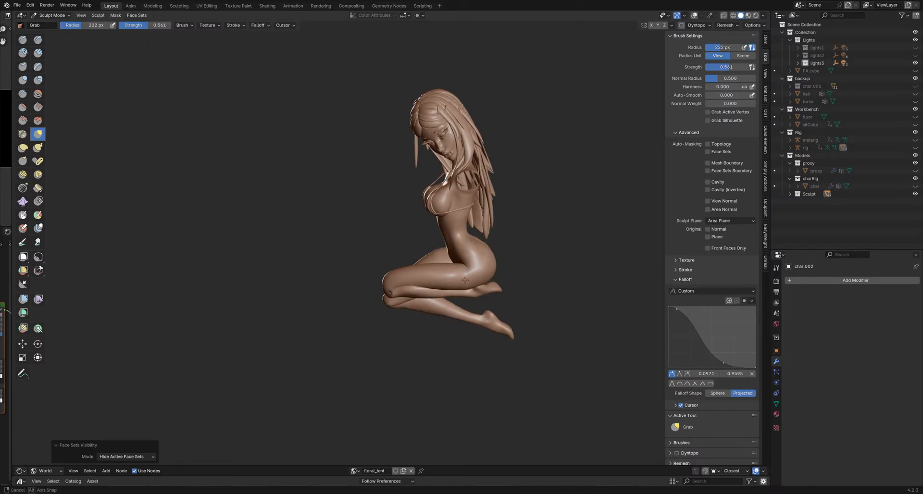
{"action": "mouse_move", "coordinate": [464, 280]}
{"action": "middle_mouse_down"}
{"action": "mouse_move", "coordinate": [493, 281]}
{"action": "mouse_move", "coordinate": [435, 281]}
{"action": "mouse_move", "coordinate": [464, 283]}
{"action": "middle_mouse_up"}
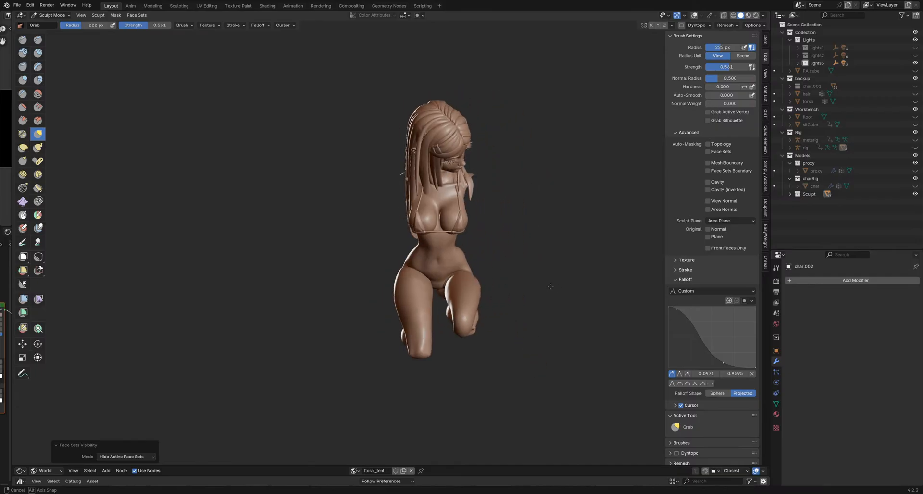
{"action": "mouse_move", "coordinate": [529, 281]}
{"action": "middle_mouse_down"}
{"action": "mouse_move", "coordinate": [475, 301]}
{"action": "mouse_move", "coordinate": [459, 262]}
{"action": "mouse_move", "coordinate": [500, 248]}
{"action": "mouse_move", "coordinate": [449, 256]}
{"action": "mouse_move", "coordinate": [487, 255]}
{"action": "mouse_move", "coordinate": [341, 247]}
{"action": "mouse_move", "coordinate": [402, 239]}
{"action": "mouse_move", "coordinate": [435, 250]}
{"action": "mouse_move", "coordinate": [424, 252]}
{"action": "middle_mouse_up"}
{"action": "scroll", "coordinate": [447, 252], "scroll_direction": "down", "scroll_amount": 6}
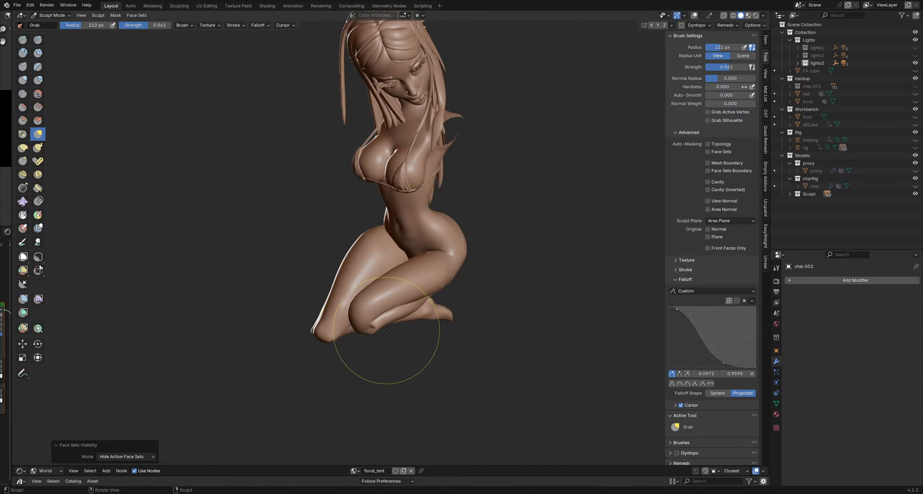
{"action": "mouse_move", "coordinate": [381, 233]}
{"action": "middle_mouse_down"}
{"action": "mouse_move", "coordinate": [466, 233]}
{"action": "mouse_move", "coordinate": [416, 264]}
{"action": "mouse_move", "coordinate": [455, 263]}
{"action": "mouse_move", "coordinate": [417, 267]}
{"action": "middle_mouse_up"}
{"action": "scroll", "coordinate": [397, 250], "scroll_direction": "up", "scroll_amount": 2}
{"action": "scroll", "coordinate": [417, 261], "scroll_direction": "up", "scroll_amount": 1}
Step: Return the character to Object Mode, turn on the viewport overlays and save the file
{"action": "key", "text": "ctrl+Tab"}
{"action": "left_click", "coordinate": [414, 272]}
{"action": "key", "text": "shift+alt+z"}
{"action": "left_click", "coordinate": [463, 261]}
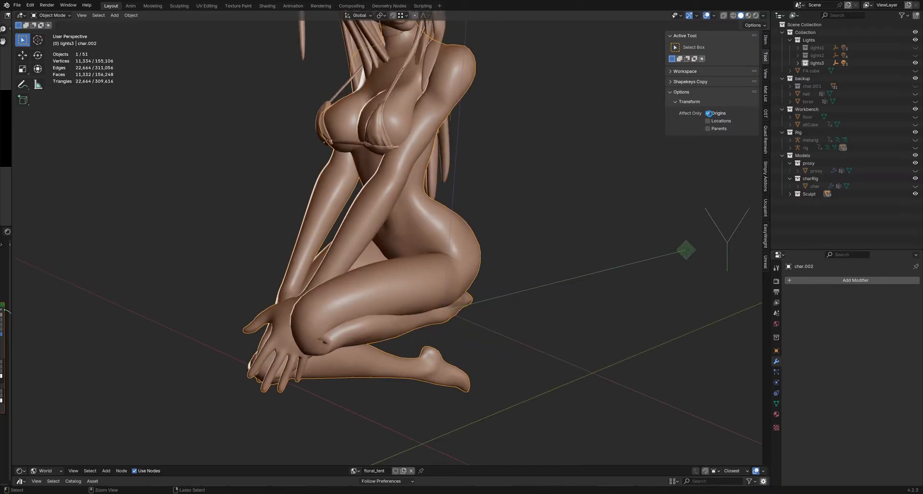
{"action": "key", "text": "ctrl+s"}
Step: Re-enter Sculpt Mode and adjust the front of the hip crease with Grab at radii of 217 and 183 px
{"action": "mouse_move", "coordinate": [429, 300]}
{"action": "middle_mouse_down"}
{"action": "mouse_move", "coordinate": [394, 301]}
{"action": "mouse_move", "coordinate": [434, 290]}
{"action": "mouse_move", "coordinate": [402, 251]}
{"action": "mouse_move", "coordinate": [382, 256]}
{"action": "middle_mouse_up"}
{"action": "key", "text": "ctrl+Tab"}
{"action": "left_click", "coordinate": [415, 281]}
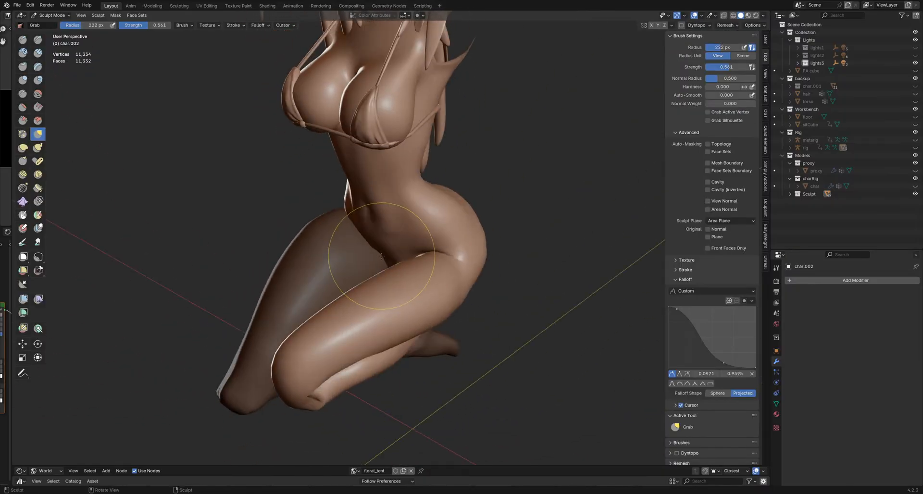
{"action": "mouse_move", "coordinate": [419, 287]}
{"action": "middle_mouse_down"}
{"action": "mouse_move", "coordinate": [422, 301]}
{"action": "mouse_move", "coordinate": [467, 301]}
{"action": "middle_mouse_up"}
{"action": "left_click", "coordinate": [422, 302]}
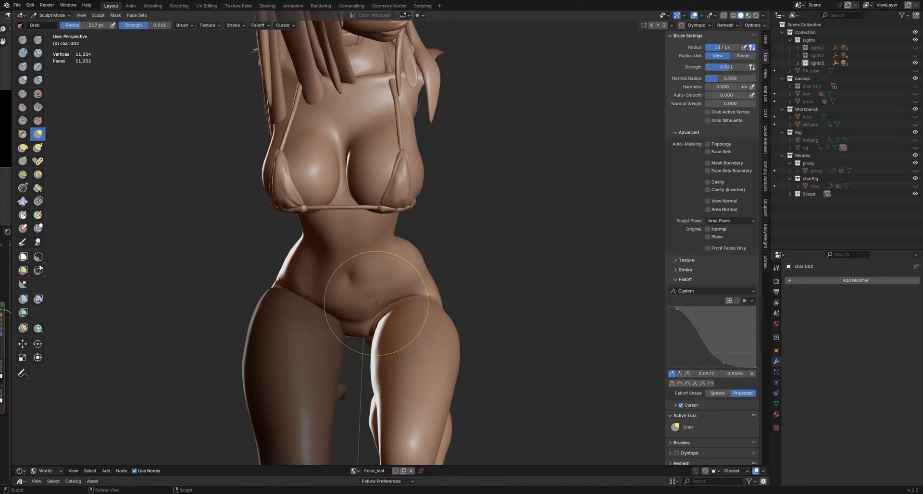
{"action": "key", "text": "f"}
{"action": "left_click", "coordinate": [375, 308]}
{"action": "mouse_move", "coordinate": [375, 309]}
{"action": "middle_mouse_down"}
{"action": "mouse_move", "coordinate": [382, 301]}
{"action": "mouse_move", "coordinate": [389, 316]}
{"action": "mouse_move", "coordinate": [372, 306]}
{"action": "middle_mouse_up"}
Step: Display the mesh wireframe and refine the crease between belly and thigh with Grab at a 128 px radius
{"action": "key", "text": "alt+w"}
{"action": "key", "text": "f"}
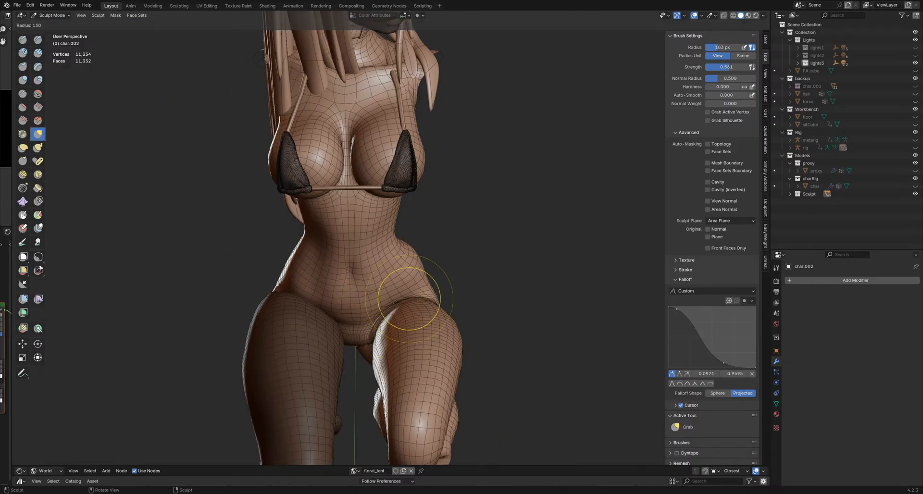
{"action": "left_click", "coordinate": [400, 301]}
{"action": "left_click_drag", "start_coordinate": [398, 307], "coordinate": [394, 305]}
{"action": "middle_click_drag", "start_coordinate": [407, 305], "coordinate": [407, 270], "text": "ctrl"}
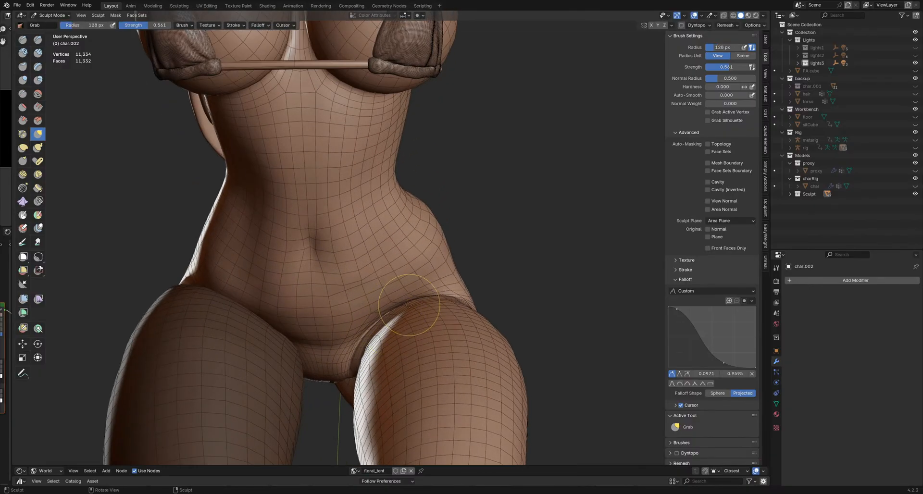
{"action": "middle_click_drag", "start_coordinate": [408, 305], "coordinate": [400, 299]}
Step: Set the falloff shape of the Smooth, Grab and Inflate brushes to Sphere
{"action": "key", "text": "s"}
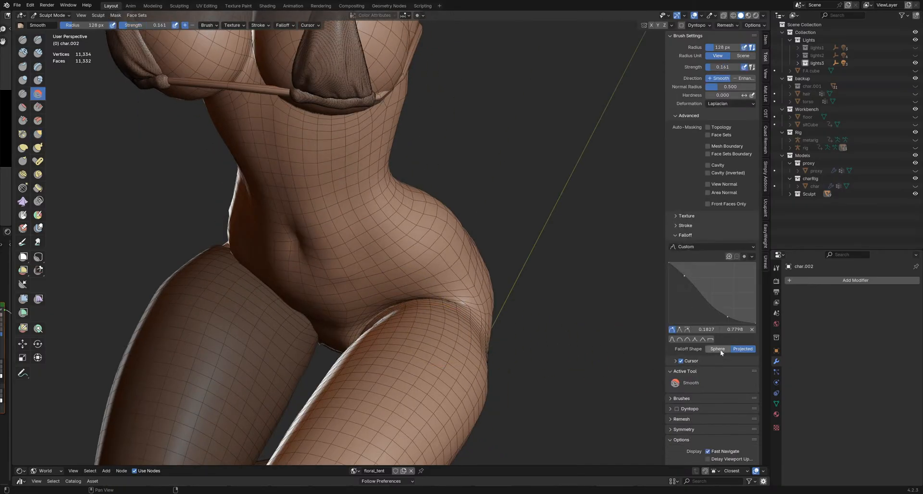
{"action": "middle_click_drag", "start_coordinate": [490, 346], "coordinate": [414, 307]}
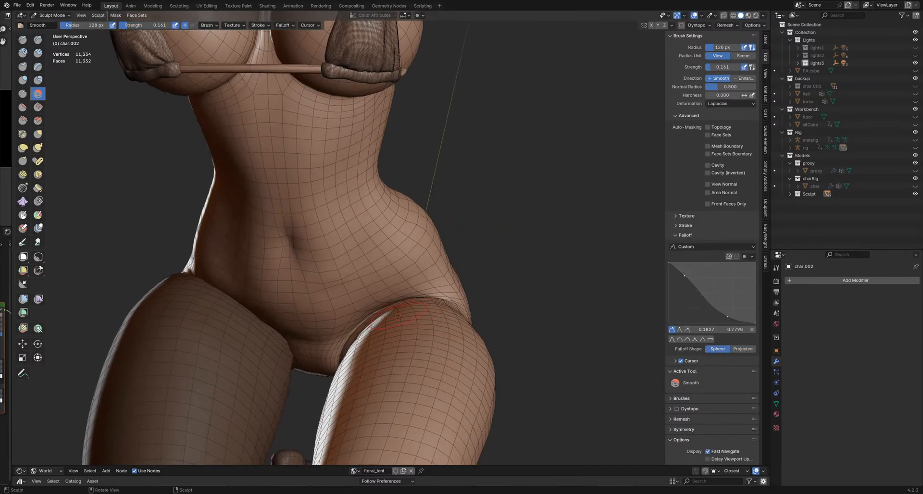
{"action": "key", "text": "g"}
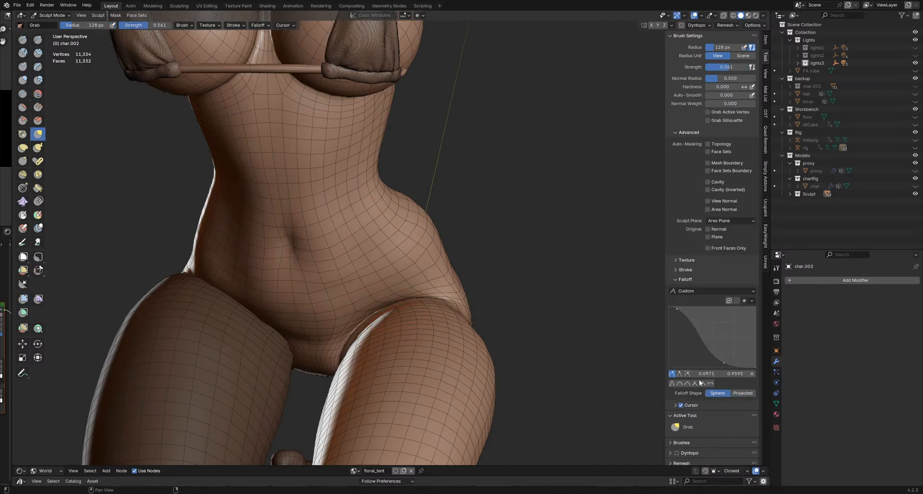
{"action": "middle_click_drag", "start_coordinate": [415, 316], "coordinate": [429, 319], "text": "shift"}
{"action": "key", "text": "ctrl+Tab"}
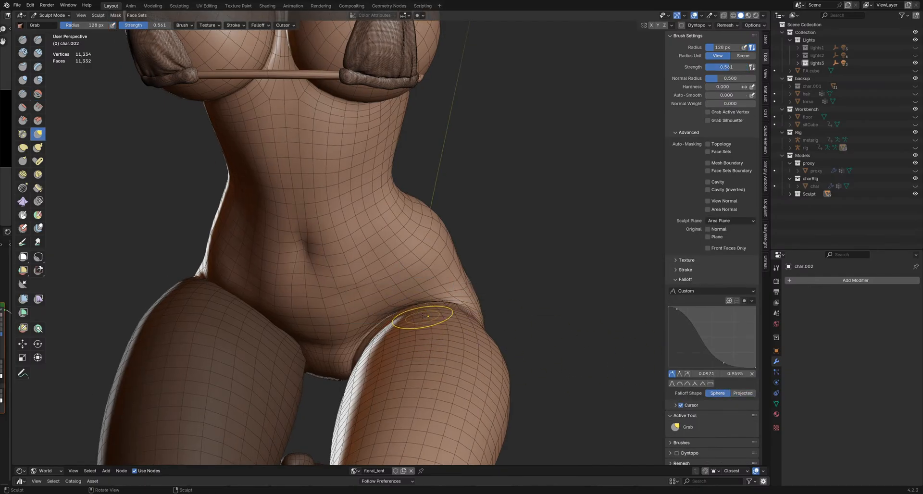
{"action": "key", "text": "i"}
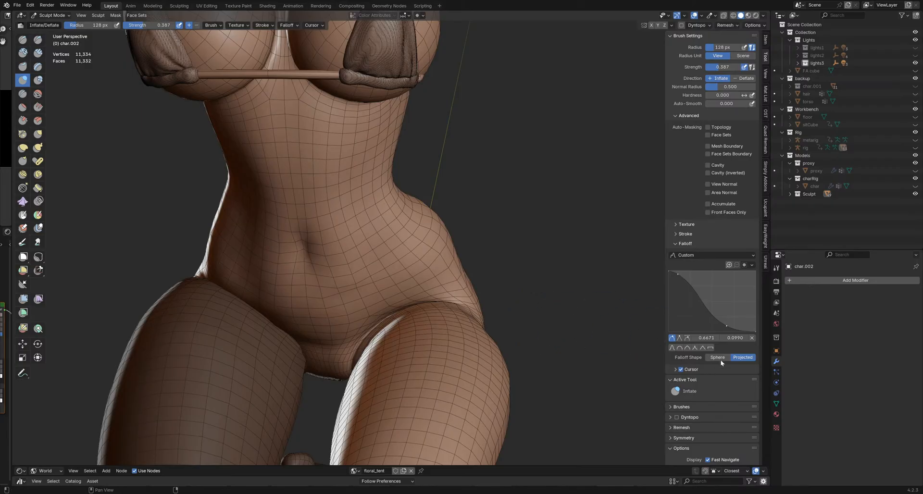
{"action": "mouse_move", "coordinate": [543, 341]}
{"action": "middle_mouse_down", "text": "shift"}
{"action": "mouse_move", "coordinate": [551, 353]}
{"action": "mouse_move", "coordinate": [443, 312]}
{"action": "middle_mouse_up", "text": "shift"}
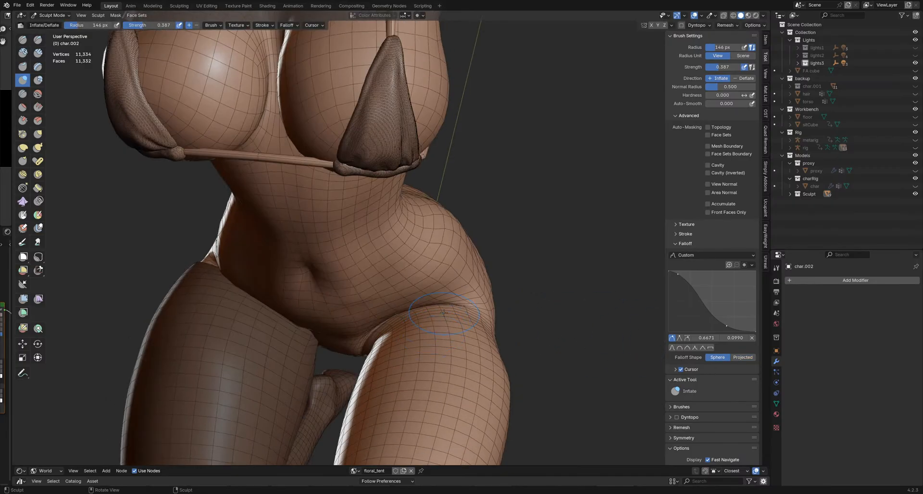
Step: Redistribute the topology of the upper thigh below the hip crease with Slide Relax at radii of 146 and 246 px
{"action": "key", "text": "g"}
{"action": "key", "text": "shift+x"}
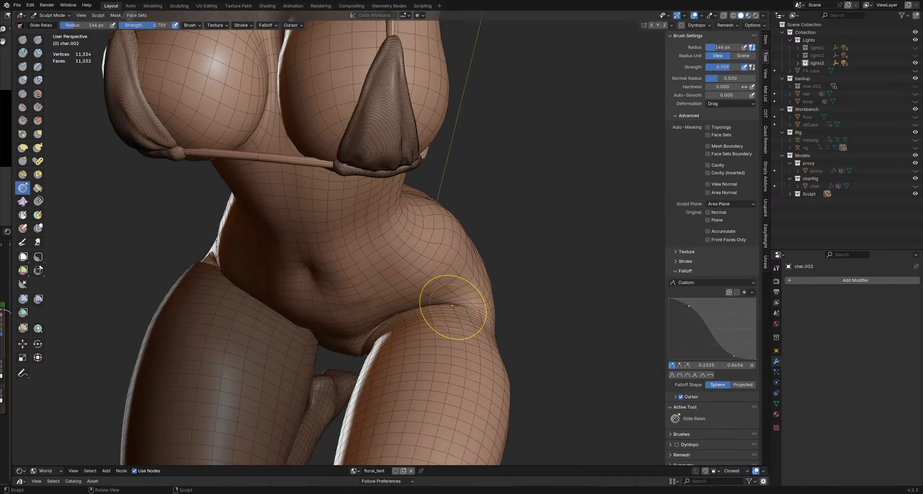
{"action": "middle_click_drag", "start_coordinate": [452, 306], "coordinate": [450, 305]}
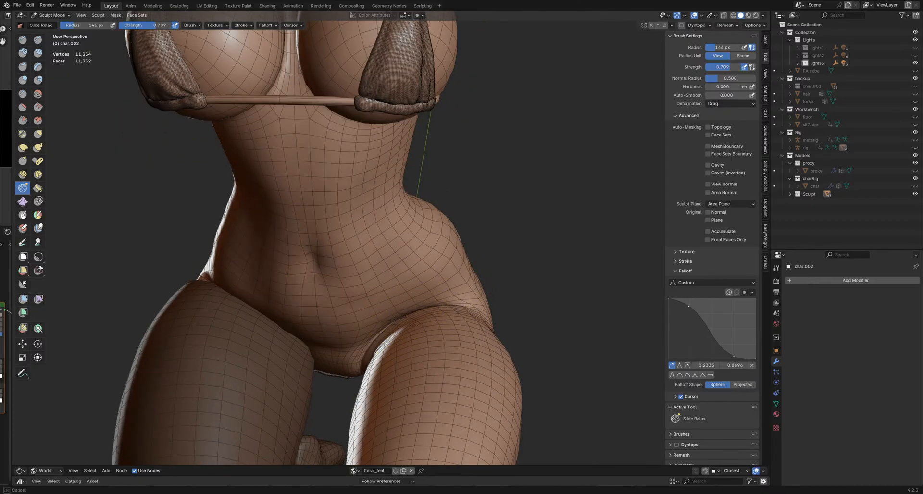
{"action": "key", "text": "f"}
{"action": "left_click", "coordinate": [418, 330]}
{"action": "middle_click_drag", "start_coordinate": [420, 342], "coordinate": [421, 346]}
{"action": "key", "text": "f"}
{"action": "left_click", "coordinate": [421, 349]}
{"action": "left_click_drag", "start_coordinate": [422, 355], "coordinate": [421, 342]}
{"action": "left_click_drag", "start_coordinate": [422, 356], "coordinate": [420, 339]}
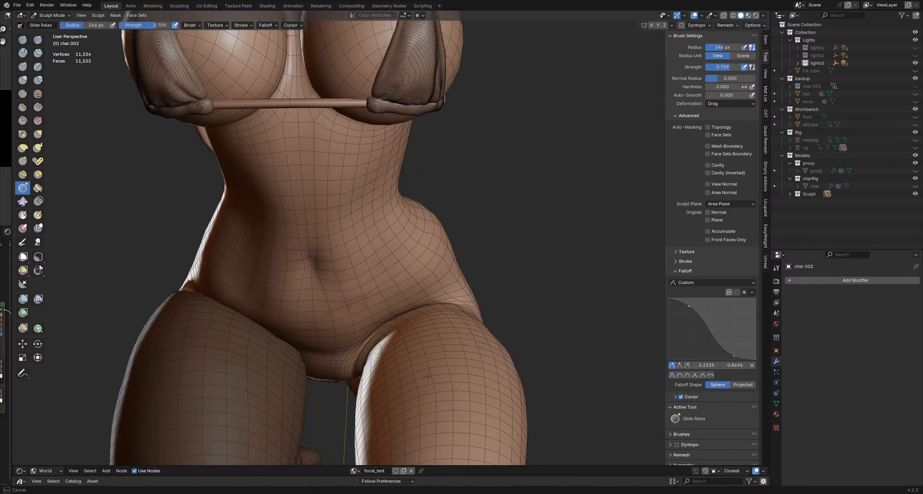
{"action": "left_click_drag", "start_coordinate": [428, 376], "coordinate": [422, 402]}
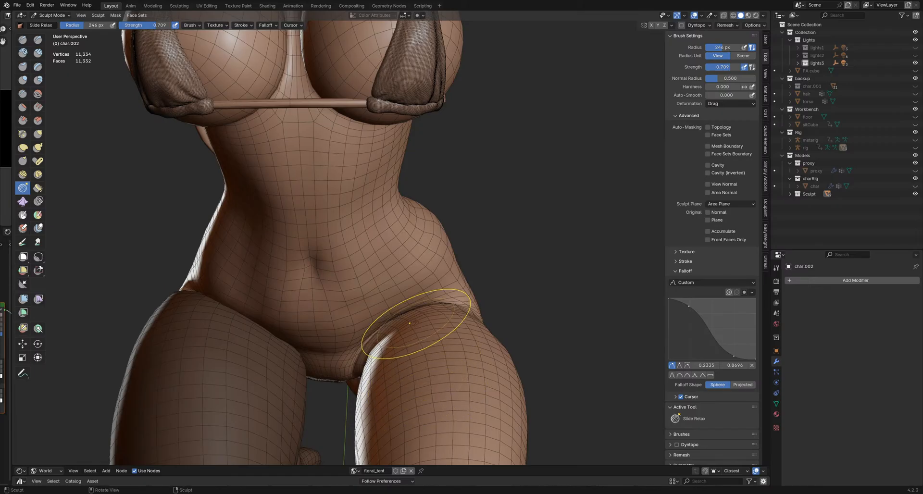
Step: Slide the edge loops along the middle of the hip crease with Slide Relax at radii of 202 and 162 px
{"action": "key", "text": "f"}
{"action": "left_click", "coordinate": [404, 317]}
{"action": "left_click_drag", "start_coordinate": [406, 321], "coordinate": [406, 321]}
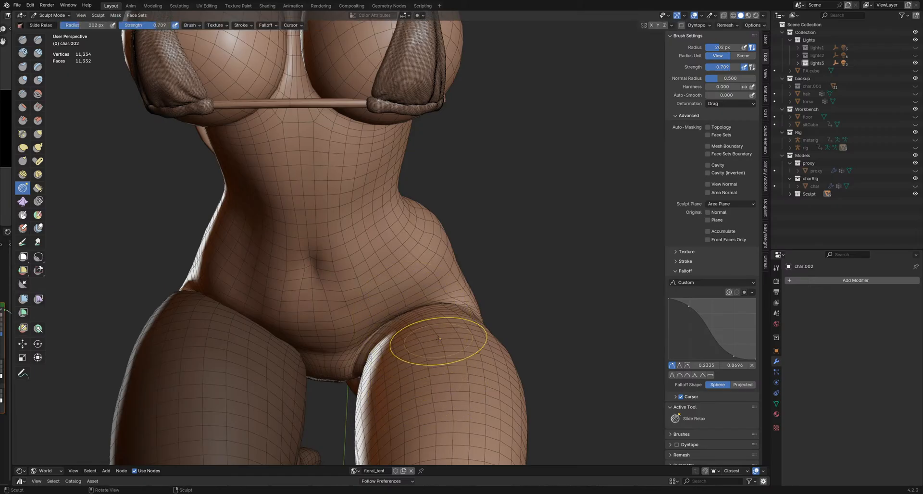
{"action": "key", "text": "f"}
{"action": "mouse_move", "coordinate": [439, 339]}
{"action": "middle_mouse_down"}
{"action": "mouse_move", "coordinate": [451, 309]}
{"action": "mouse_move", "coordinate": [410, 315]}
{"action": "middle_mouse_up"}
{"action": "left_click", "coordinate": [441, 309]}
{"action": "left_click_drag", "start_coordinate": [409, 315], "coordinate": [404, 310]}
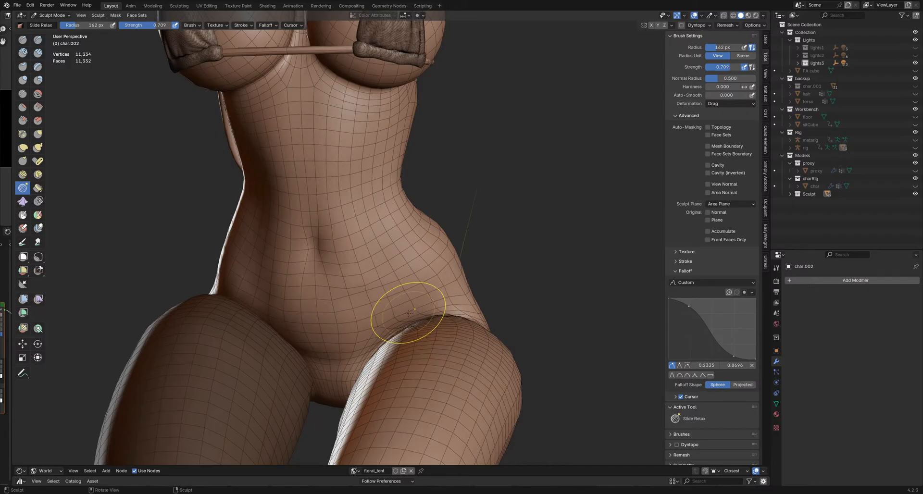
Step: Even out the mesh at the outer end of the hip crease with Slide Relax
{"action": "mouse_move", "coordinate": [404, 309]}
{"action": "middle_mouse_down"}
{"action": "mouse_move", "coordinate": [404, 319]}
{"action": "mouse_move", "coordinate": [428, 325]}
{"action": "mouse_move", "coordinate": [477, 316]}
{"action": "middle_mouse_up"}
{"action": "key", "text": "f"}
{"action": "key", "text": "f"}
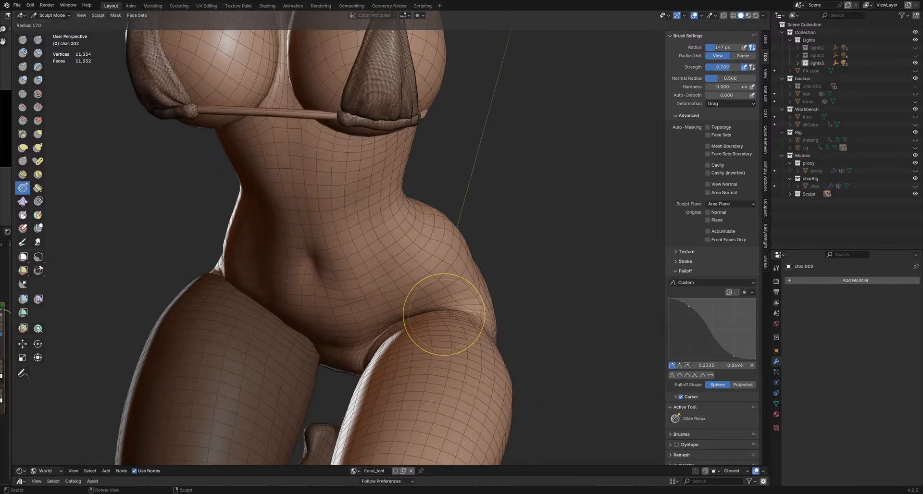
{"action": "left_click", "coordinate": [482, 316]}
{"action": "left_click_drag", "start_coordinate": [480, 316], "coordinate": [454, 315]}
{"action": "mouse_move", "coordinate": [449, 316]}
{"action": "middle_mouse_down"}
{"action": "mouse_move", "coordinate": [391, 329]}
{"action": "mouse_move", "coordinate": [367, 354]}
{"action": "mouse_move", "coordinate": [376, 361]}
{"action": "mouse_move", "coordinate": [382, 339]}
{"action": "mouse_move", "coordinate": [381, 351]}
{"action": "mouse_move", "coordinate": [386, 342]}
{"action": "mouse_move", "coordinate": [406, 350]}
{"action": "mouse_move", "coordinate": [393, 342]}
{"action": "middle_mouse_up"}
Step: Refine the inner end of the hip crease with Grab at 147 px and Slide Relax at 218 px
{"action": "key", "text": "f"}
{"action": "left_click", "coordinate": [341, 353]}
{"action": "key", "text": "f"}
{"action": "left_click", "coordinate": [377, 361]}
{"action": "key", "text": "g"}
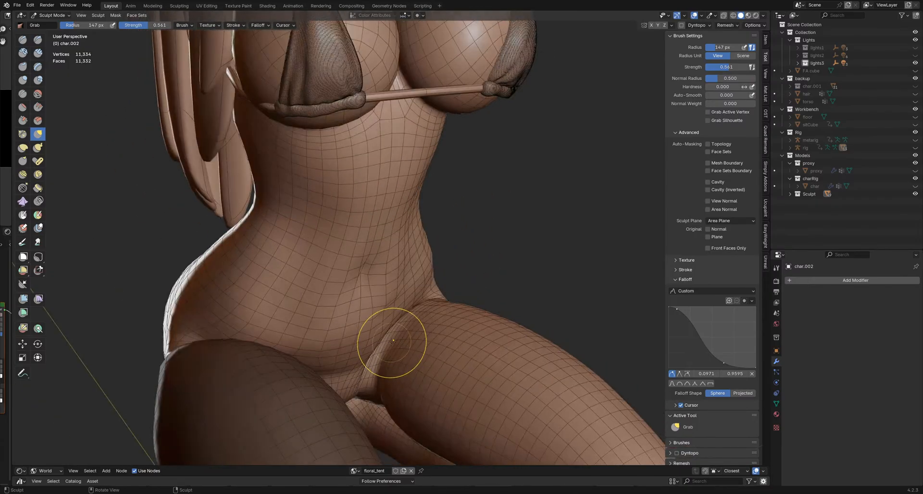
{"action": "key", "text": "shift+r"}
{"action": "left_click_drag", "start_coordinate": [390, 344], "coordinate": [398, 336]}
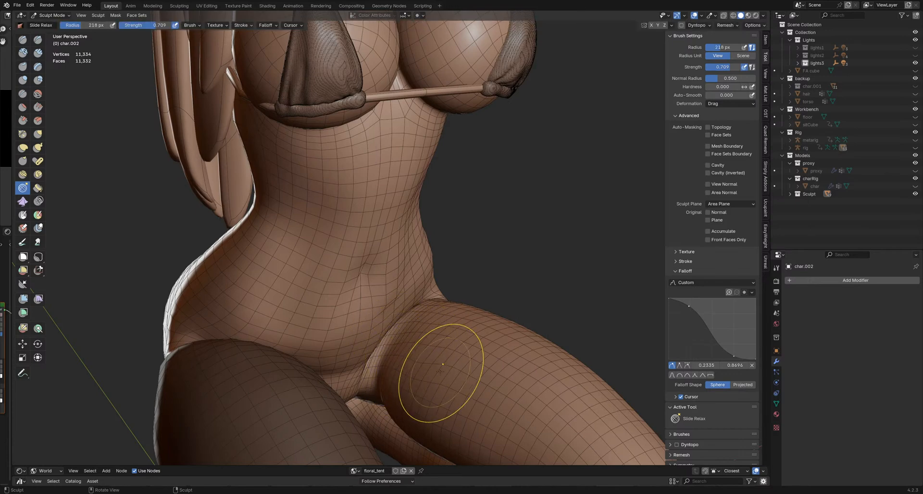
Step: Even out the topology across the front of the upper thigh with Slide Relax at a 254 px radius
{"action": "middle_click_drag", "start_coordinate": [441, 380], "coordinate": [392, 366]}
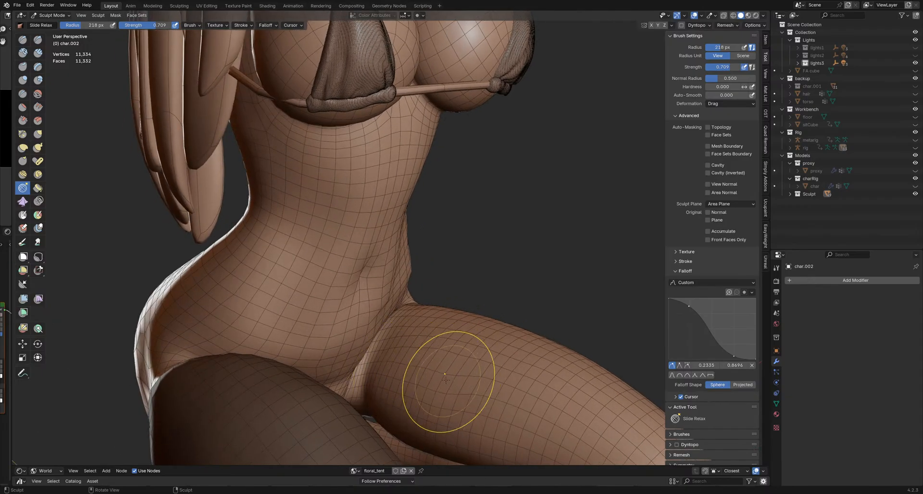
{"action": "middle_click_drag", "start_coordinate": [443, 390], "coordinate": [376, 362]}
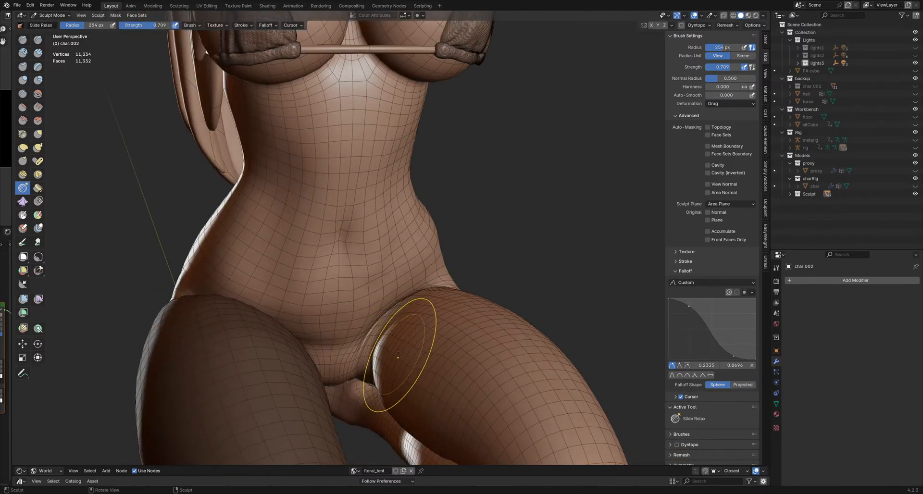
{"action": "middle_click_drag", "start_coordinate": [447, 381], "coordinate": [376, 346]}
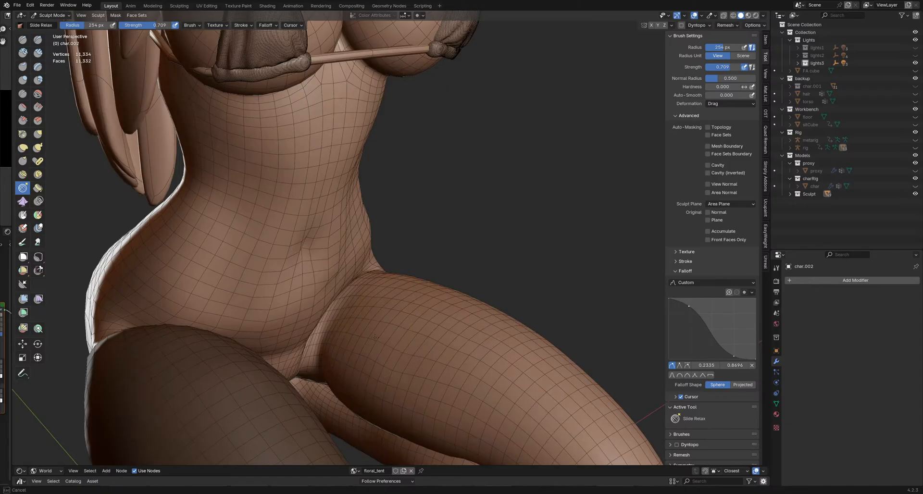
{"action": "middle_click_drag", "start_coordinate": [470, 371], "coordinate": [391, 340]}
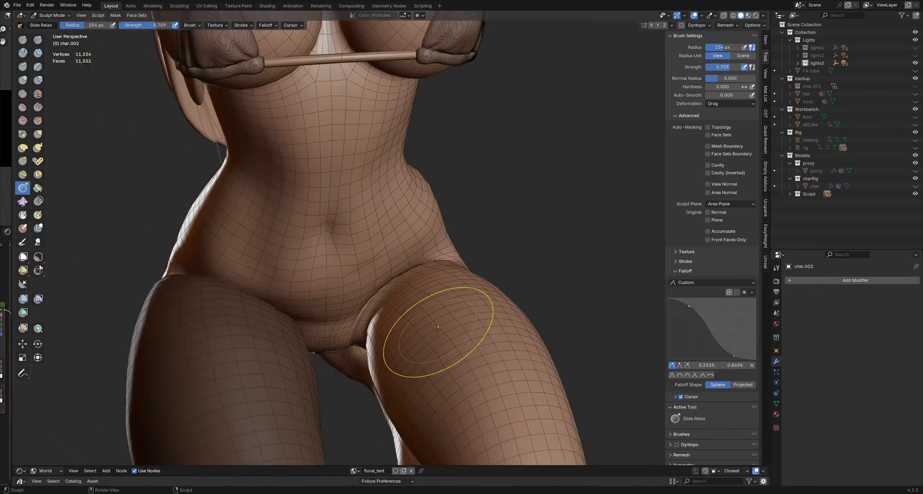
{"action": "mouse_move", "coordinate": [439, 364]}
{"action": "middle_mouse_down"}
{"action": "mouse_move", "coordinate": [470, 381]}
{"action": "mouse_move", "coordinate": [439, 426]}
{"action": "mouse_move", "coordinate": [434, 348]}
{"action": "middle_mouse_up"}
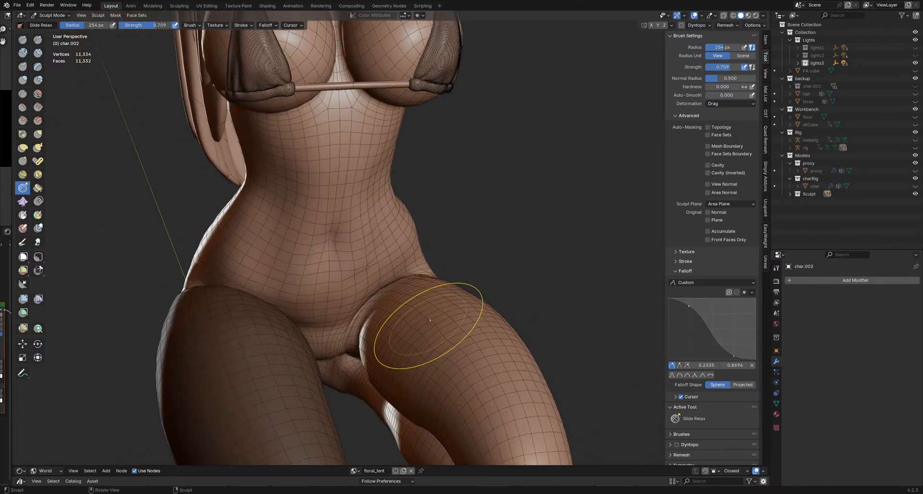
{"action": "mouse_move", "coordinate": [393, 315]}
{"action": "middle_mouse_down"}
{"action": "mouse_move", "coordinate": [401, 340]}
{"action": "mouse_move", "coordinate": [395, 329]}
{"action": "middle_mouse_up"}
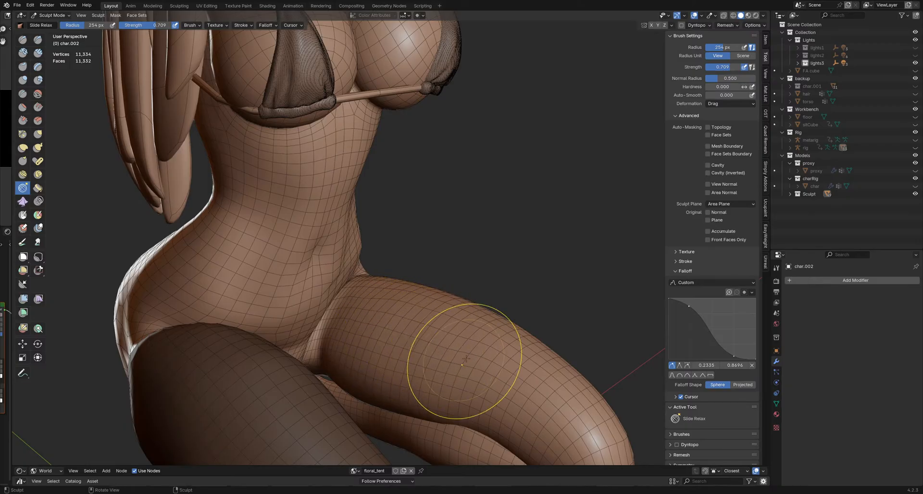
Step: Set the Slide Relax brush strength to 0.705
{"action": "key", "text": "shift+f"}
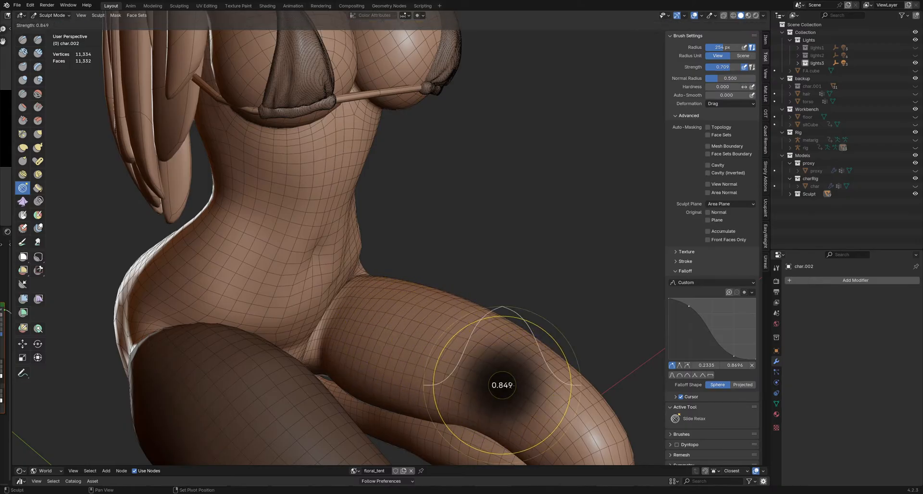
{"action": "key", "text": "shift+f"}
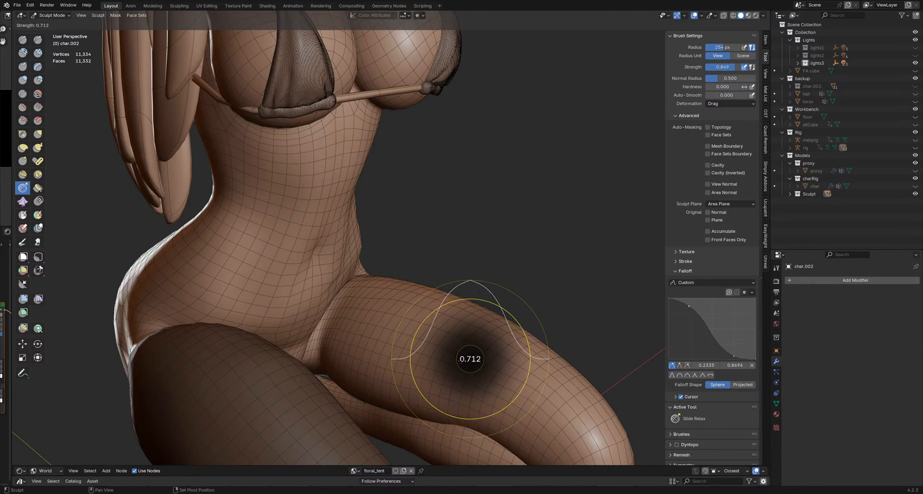
{"action": "left_click", "coordinate": [442, 366]}
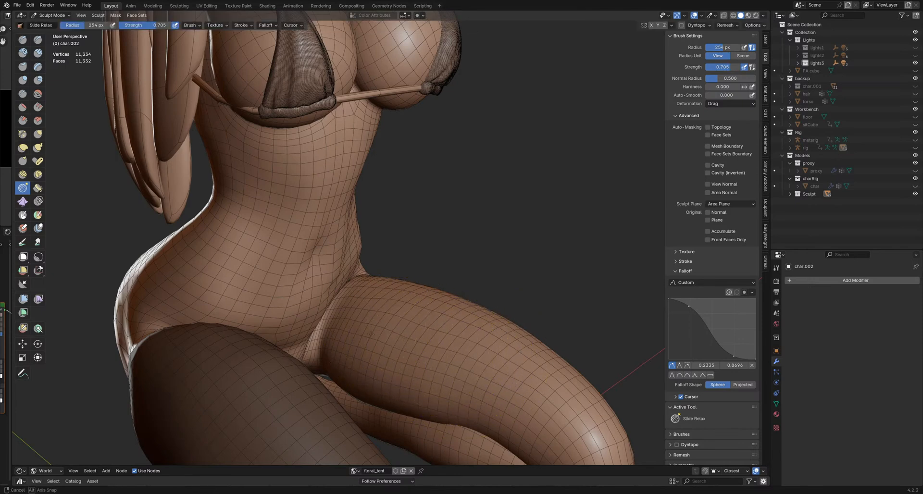
Step: Even out the mesh across the front of the upper thigh near the hip crease with Slide Relax at strength 0.705
{"action": "middle_click_drag", "start_coordinate": [402, 340], "coordinate": [375, 338]}
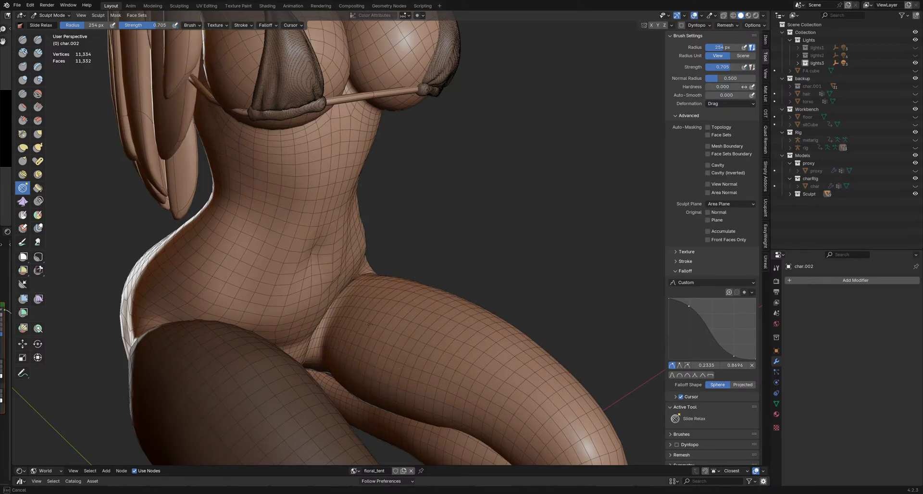
{"action": "mouse_move", "coordinate": [361, 330]}
{"action": "left_mouse_down"}
{"action": "mouse_move", "coordinate": [352, 320]}
{"action": "mouse_move", "coordinate": [371, 334]}
{"action": "left_mouse_up"}
{"action": "mouse_move", "coordinate": [438, 347]}
{"action": "left_mouse_down"}
{"action": "mouse_move", "coordinate": [502, 390]}
{"action": "mouse_move", "coordinate": [400, 343]}
{"action": "mouse_move", "coordinate": [391, 324]}
{"action": "left_mouse_up"}
{"action": "middle_click_drag", "start_coordinate": [388, 323], "coordinate": [358, 331]}
{"action": "left_click_drag", "start_coordinate": [387, 332], "coordinate": [379, 323]}
{"action": "mouse_move", "coordinate": [380, 323]}
{"action": "middle_mouse_down"}
{"action": "mouse_move", "coordinate": [418, 337]}
{"action": "mouse_move", "coordinate": [355, 327]}
{"action": "middle_mouse_up"}
Step: Soften the surface across the top of the thigh with Smooth at a 254 px radius and 0.141 strength
{"action": "key", "text": "s"}
{"action": "left_click_drag", "start_coordinate": [356, 327], "coordinate": [356, 328]}
{"action": "left_click_drag", "start_coordinate": [416, 364], "coordinate": [417, 364]}
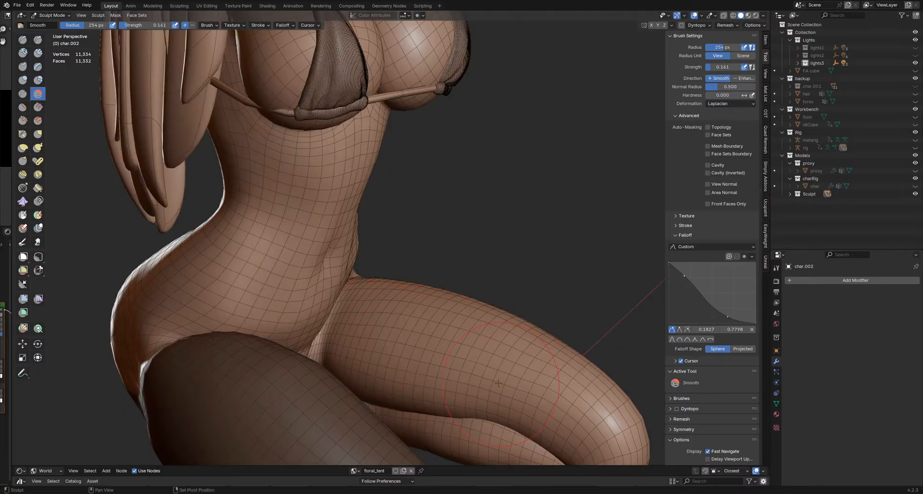
{"action": "mouse_move", "coordinate": [548, 388]}
{"action": "middle_mouse_down"}
{"action": "mouse_move", "coordinate": [456, 352]}
{"action": "mouse_move", "coordinate": [405, 357]}
{"action": "mouse_move", "coordinate": [377, 289]}
{"action": "mouse_move", "coordinate": [379, 297]}
{"action": "middle_mouse_up"}
Step: Relax the topology around the hip crease with Slide Relax at a 214 px radius
{"action": "key", "text": "i"}
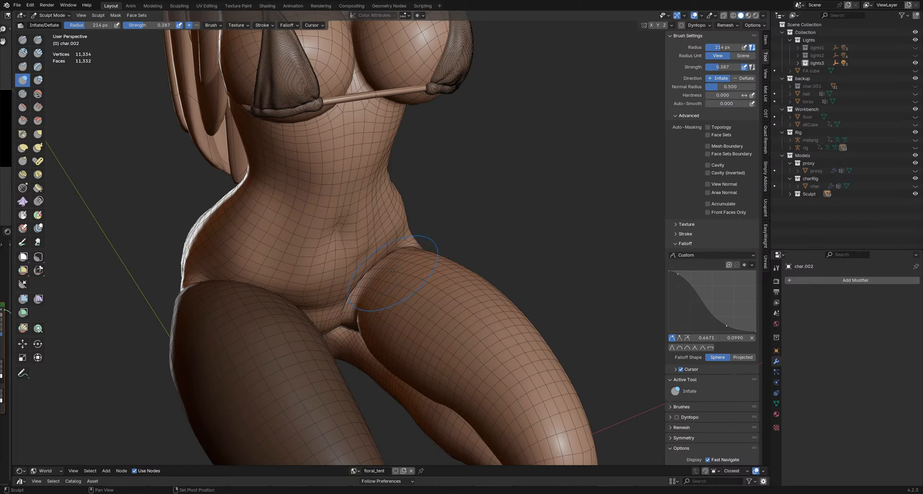
{"action": "key", "text": "shift+r"}
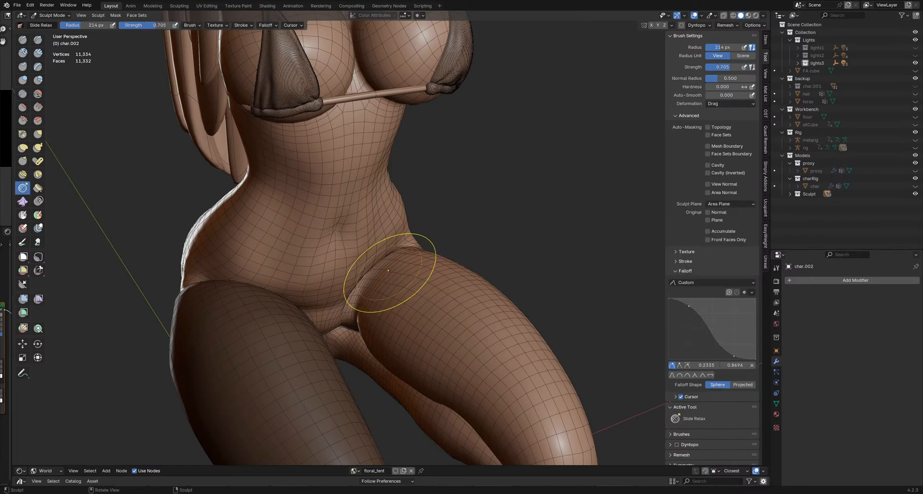
{"action": "middle_click_drag", "start_coordinate": [374, 269], "coordinate": [362, 237]}
{"action": "mouse_move", "coordinate": [366, 230]}
{"action": "left_mouse_down"}
{"action": "mouse_move", "coordinate": [361, 237]}
{"action": "mouse_move", "coordinate": [350, 222]}
{"action": "mouse_move", "coordinate": [357, 195]}
{"action": "mouse_move", "coordinate": [348, 177]}
{"action": "left_mouse_up"}
{"action": "mouse_move", "coordinate": [353, 204]}
{"action": "middle_mouse_down"}
{"action": "mouse_move", "coordinate": [352, 240]}
{"action": "mouse_move", "coordinate": [344, 210]}
{"action": "mouse_move", "coordinate": [355, 272]}
{"action": "mouse_move", "coordinate": [381, 272]}
{"action": "mouse_move", "coordinate": [366, 297]}
{"action": "mouse_move", "coordinate": [391, 257]}
{"action": "mouse_move", "coordinate": [417, 280]}
{"action": "mouse_move", "coordinate": [414, 298]}
{"action": "mouse_move", "coordinate": [446, 248]}
{"action": "mouse_move", "coordinate": [457, 257]}
{"action": "mouse_move", "coordinate": [457, 219]}
{"action": "mouse_move", "coordinate": [451, 268]}
{"action": "mouse_move", "coordinate": [402, 258]}
{"action": "mouse_move", "coordinate": [350, 278]}
{"action": "middle_mouse_up"}
Step: Set the Slide Relax radius to 173 px and even out the mesh along the middle of the hip crease
{"action": "key", "text": "f"}
{"action": "key", "text": "f"}
{"action": "left_click", "coordinate": [394, 279]}
{"action": "key", "text": "f"}
{"action": "left_click", "coordinate": [361, 286]}
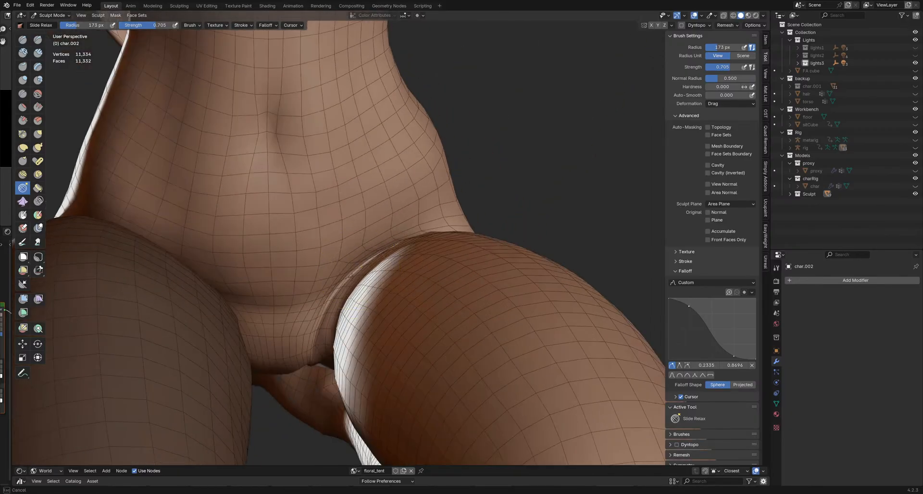
{"action": "mouse_move", "coordinate": [331, 308]}
{"action": "middle_mouse_down"}
{"action": "mouse_move", "coordinate": [396, 251]}
{"action": "mouse_move", "coordinate": [383, 251]}
{"action": "middle_mouse_up"}
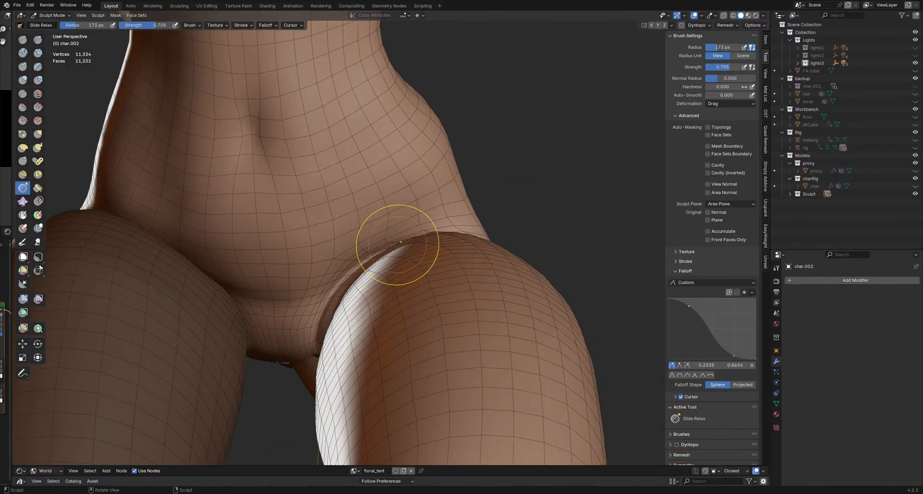
{"action": "left_click_drag", "start_coordinate": [398, 244], "coordinate": [401, 243]}
Step: Enlarge the Slide Relax radius to about 205 px and even out the outer side of the hip crease
{"action": "mouse_move", "coordinate": [417, 238]}
{"action": "middle_mouse_down"}
{"action": "mouse_move", "coordinate": [416, 253]}
{"action": "mouse_move", "coordinate": [454, 226]}
{"action": "mouse_move", "coordinate": [457, 235]}
{"action": "middle_mouse_up"}
{"action": "key", "text": "f"}
{"action": "left_click", "coordinate": [441, 233]}
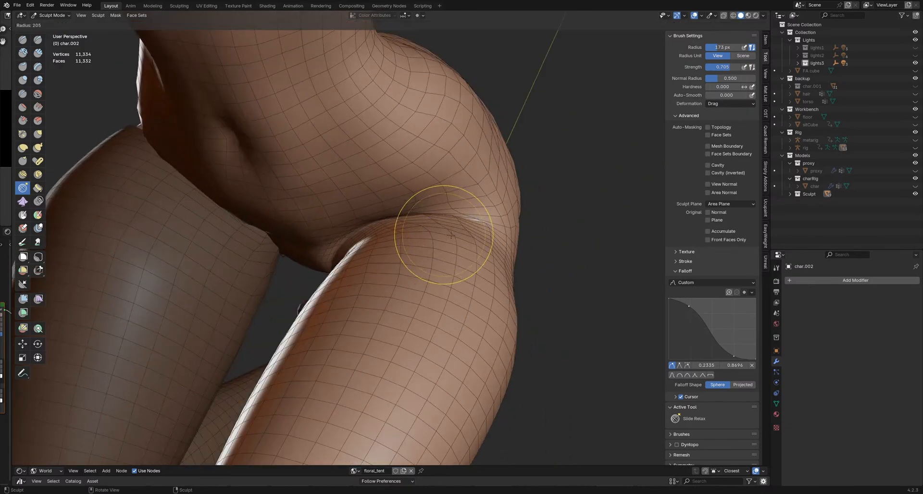
{"action": "mouse_move", "coordinate": [399, 238]}
{"action": "middle_mouse_down"}
{"action": "mouse_move", "coordinate": [359, 239]}
{"action": "mouse_move", "coordinate": [377, 253]}
{"action": "mouse_move", "coordinate": [425, 255]}
{"action": "mouse_move", "coordinate": [422, 264]}
{"action": "mouse_move", "coordinate": [433, 264]}
{"action": "mouse_move", "coordinate": [423, 248]}
{"action": "middle_mouse_up"}
{"action": "left_click_drag", "start_coordinate": [423, 248], "coordinate": [408, 252]}
{"action": "mouse_move", "coordinate": [408, 252]}
{"action": "middle_mouse_down"}
{"action": "mouse_move", "coordinate": [422, 265]}
{"action": "mouse_move", "coordinate": [412, 267]}
{"action": "middle_mouse_up"}
Step: Enlarge the brush radius to 282 px and switch to Grab at the outer hip, where the thigh meets the buttock
{"action": "key", "text": "f"}
{"action": "left_click", "coordinate": [429, 264]}
{"action": "key", "text": "g"}
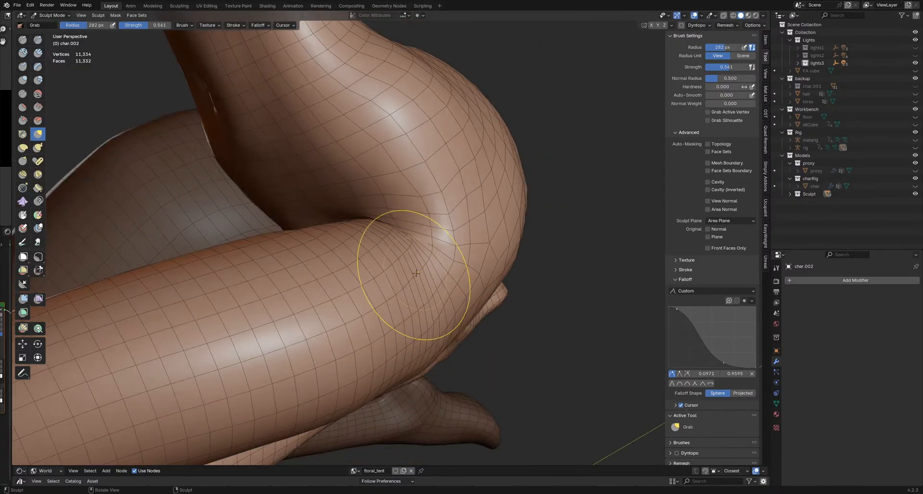
Step: Pull the mesh at the crease between the thigh and hip into shape with the Grab brush
{"action": "mouse_move", "coordinate": [412, 267]}
{"action": "left_mouse_down"}
{"action": "mouse_move", "coordinate": [416, 256]}
{"action": "mouse_move", "coordinate": [387, 268]}
{"action": "left_mouse_up"}
{"action": "mouse_move", "coordinate": [388, 267]}
{"action": "middle_mouse_down"}
{"action": "mouse_move", "coordinate": [336, 284]}
{"action": "mouse_move", "coordinate": [307, 274]}
{"action": "mouse_move", "coordinate": [335, 259]}
{"action": "mouse_move", "coordinate": [325, 244]}
{"action": "mouse_move", "coordinate": [352, 249]}
{"action": "mouse_move", "coordinate": [292, 265]}
{"action": "middle_mouse_up"}
{"action": "mouse_move", "coordinate": [355, 257]}
{"action": "middle_mouse_down"}
{"action": "mouse_move", "coordinate": [399, 283]}
{"action": "mouse_move", "coordinate": [361, 267]}
{"action": "mouse_move", "coordinate": [329, 308]}
{"action": "mouse_move", "coordinate": [319, 288]}
{"action": "mouse_move", "coordinate": [360, 268]}
{"action": "mouse_move", "coordinate": [309, 284]}
{"action": "mouse_move", "coordinate": [260, 268]}
{"action": "mouse_move", "coordinate": [349, 228]}
{"action": "mouse_move", "coordinate": [360, 303]}
{"action": "middle_mouse_up"}
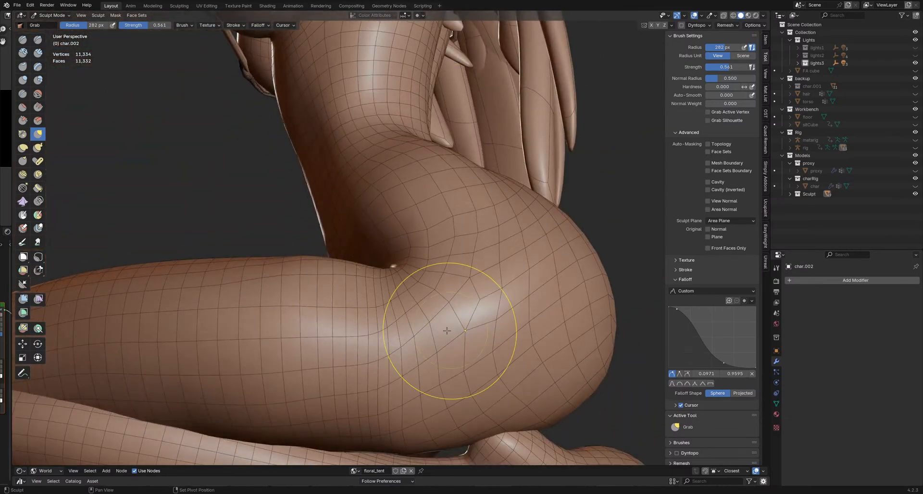
{"action": "mouse_move", "coordinate": [423, 340]}
{"action": "middle_mouse_down"}
{"action": "mouse_move", "coordinate": [423, 274]}
{"action": "mouse_move", "coordinate": [381, 272]}
{"action": "middle_mouse_up"}
Step: Return the body mesh to Object Mode and save the file
{"action": "key", "text": "ctrl+Tab"}
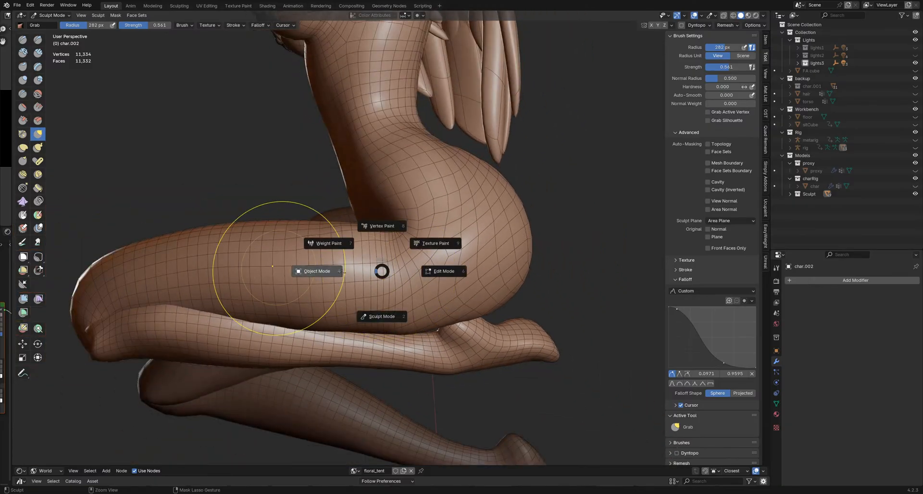
{"action": "left_click", "coordinate": [317, 271]}
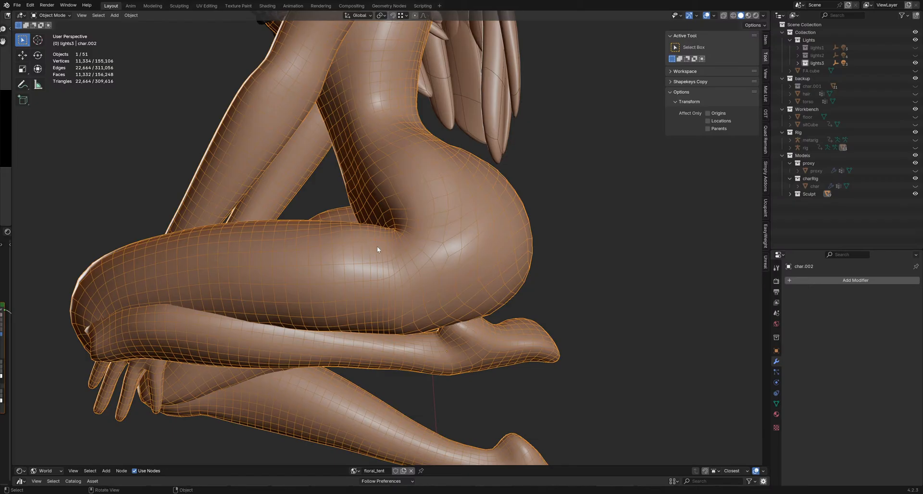
{"action": "key", "text": "ctrl+s"}
Step: In Edit Mode, select three alternating edge loops around the upper thigh beside the hip crease and dissolve their edges
{"action": "scroll", "coordinate": [378, 249], "scroll_direction": "up", "scroll_amount": 2}
{"action": "key", "text": "Tab"}
{"action": "left_click", "coordinate": [390, 252], "text": "alt"}
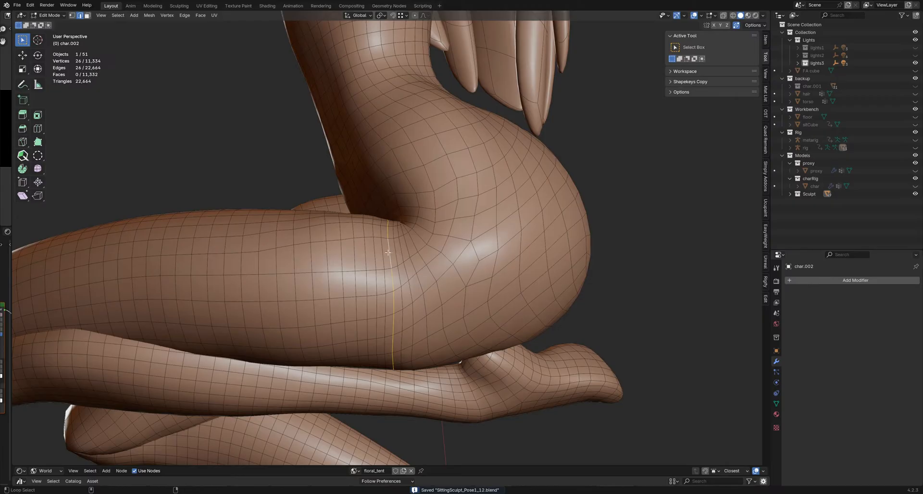
{"action": "left_click", "coordinate": [389, 254], "text": "alt"}
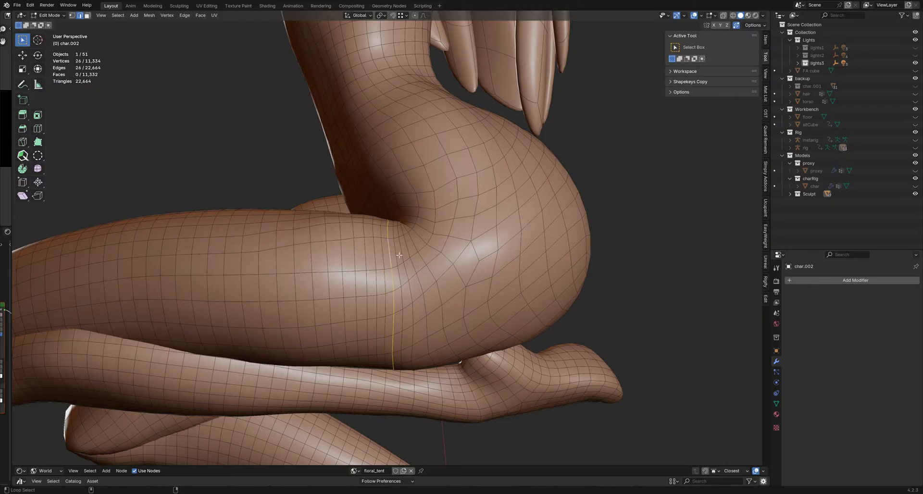
{"action": "middle_click_drag", "start_coordinate": [399, 256], "coordinate": [394, 266]}
{"action": "left_click", "coordinate": [388, 263], "text": "alt+shift"}
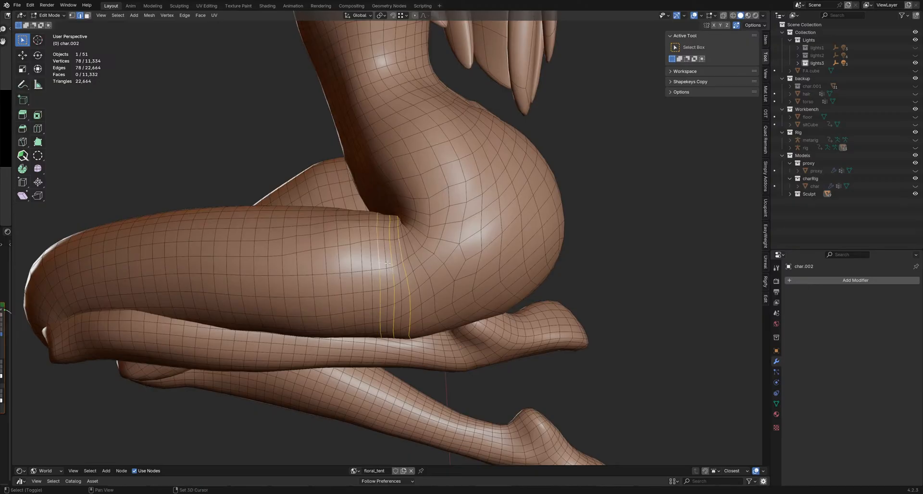
{"action": "left_click", "coordinate": [362, 259], "text": "alt+shift"}
{"action": "middle_click_drag", "start_coordinate": [363, 260], "coordinate": [418, 269]}
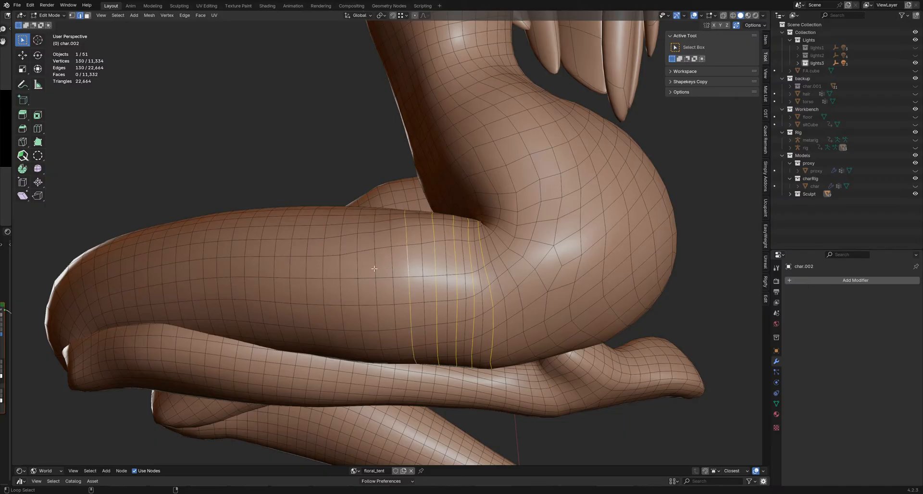
{"action": "left_click", "coordinate": [356, 266], "text": "alt+shift"}
{"action": "key", "text": "ctrl+z"}
{"action": "middle_click_drag", "start_coordinate": [310, 266], "coordinate": [396, 279], "text": "shift"}
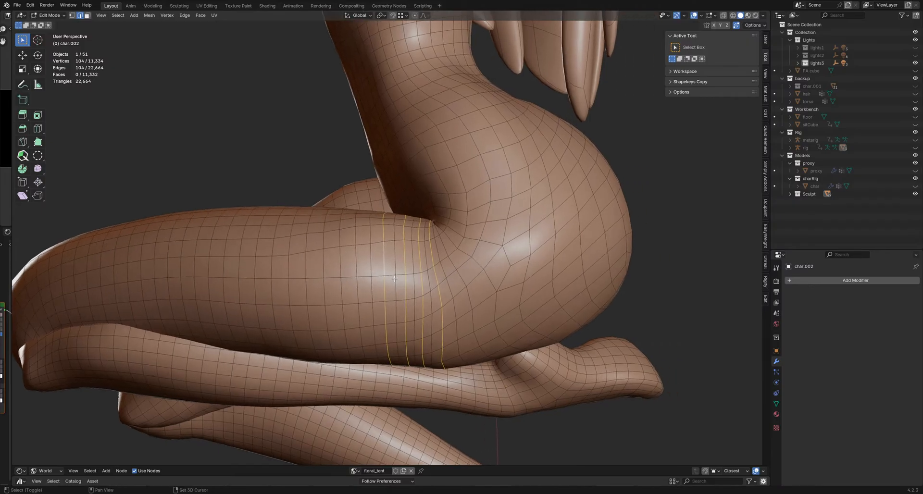
{"action": "key", "text": "ctrl+z"}
{"action": "middle_click_drag", "start_coordinate": [401, 266], "coordinate": [396, 249], "text": "shift"}
{"action": "key", "text": "x"}
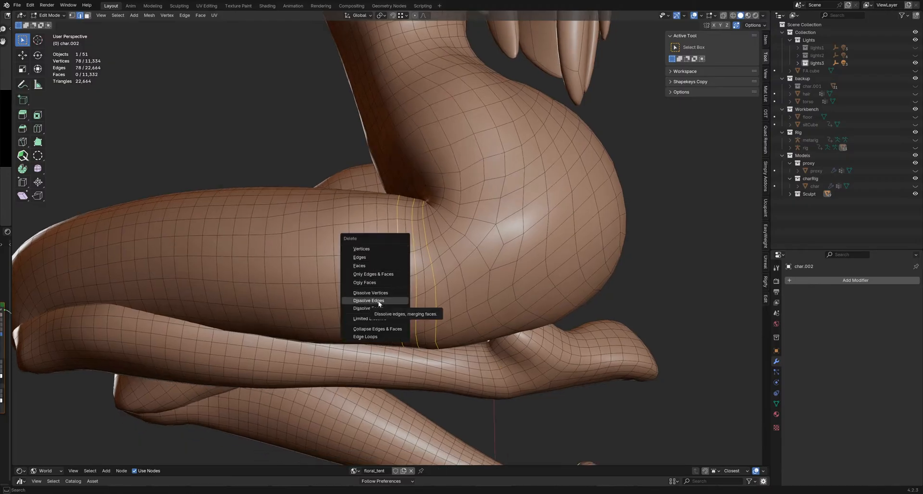
{"action": "left_click", "coordinate": [378, 301]}
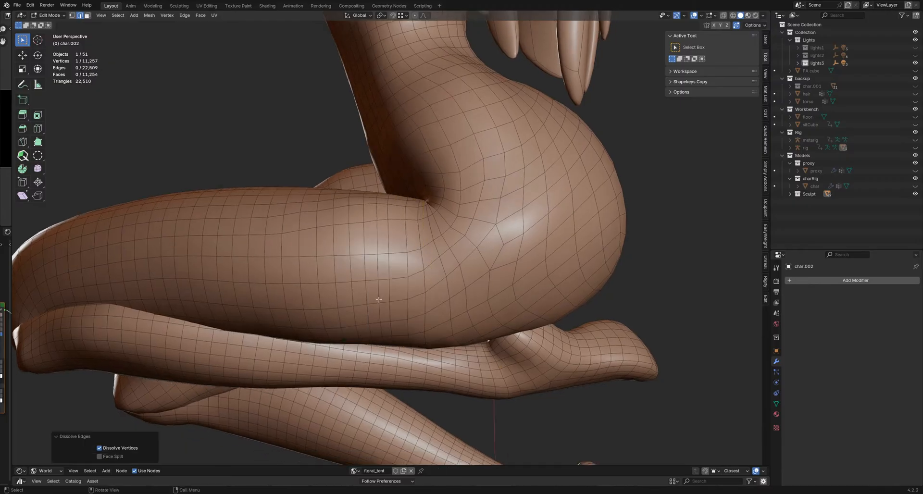
Step: Select three alternating edge loops around the other leg's upper thigh beside the hip crease and dissolve them
{"action": "middle_click_drag", "start_coordinate": [378, 301], "coordinate": [361, 335]}
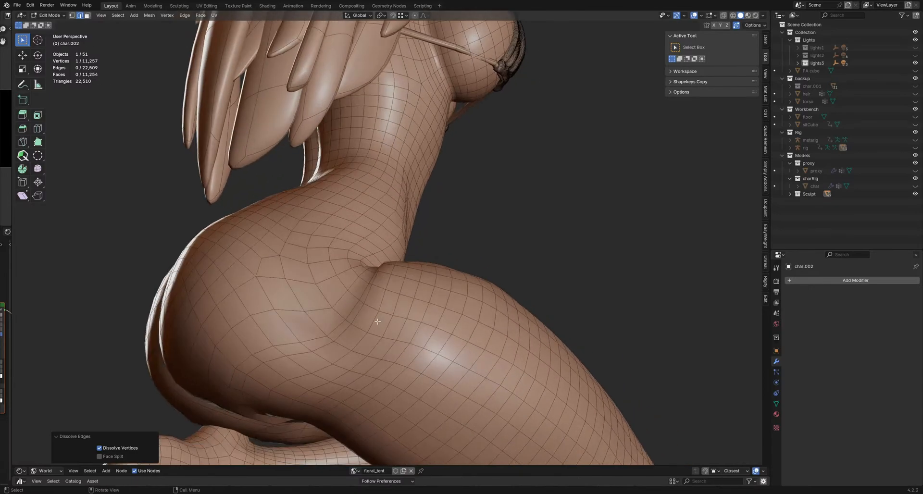
{"action": "key", "text": "Tab"}
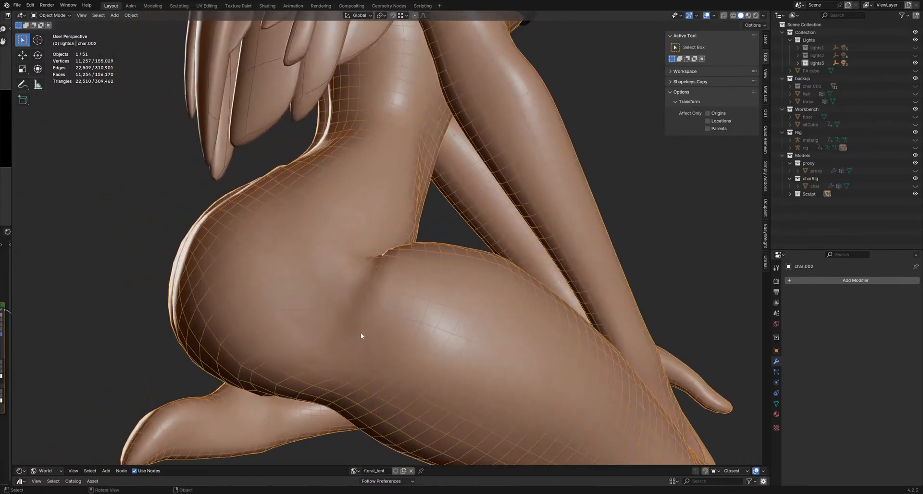
{"action": "key", "text": "Tab"}
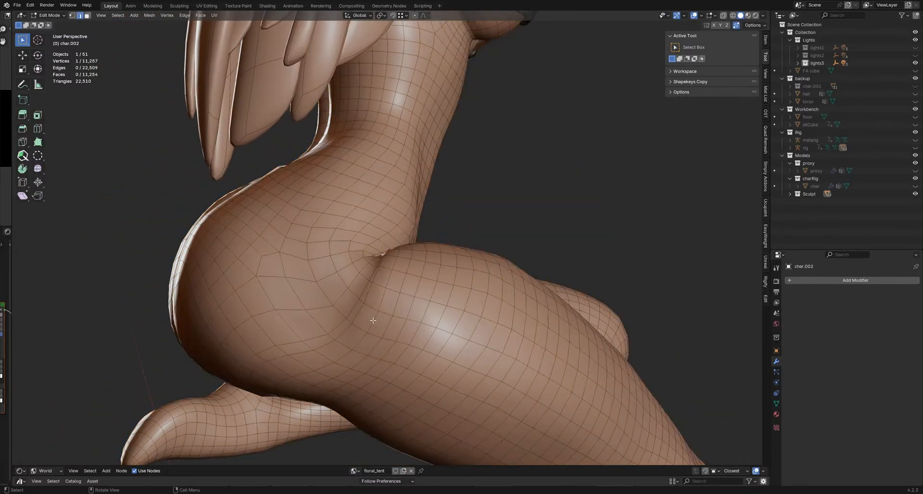
{"action": "mouse_move", "coordinate": [360, 314]}
{"action": "middle_mouse_down"}
{"action": "mouse_move", "coordinate": [366, 336]}
{"action": "mouse_move", "coordinate": [323, 335]}
{"action": "mouse_move", "coordinate": [366, 317]}
{"action": "middle_mouse_up"}
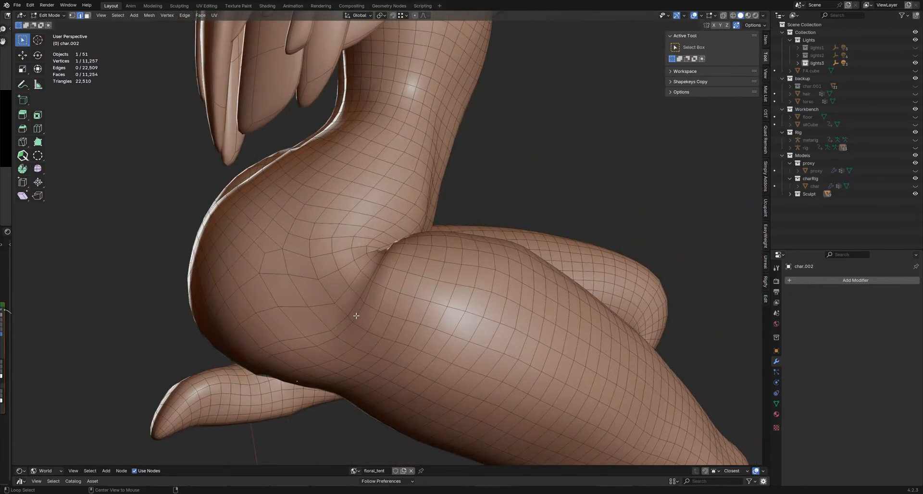
{"action": "left_click", "coordinate": [355, 316], "text": "alt"}
{"action": "left_click", "coordinate": [378, 323], "text": "alt"}
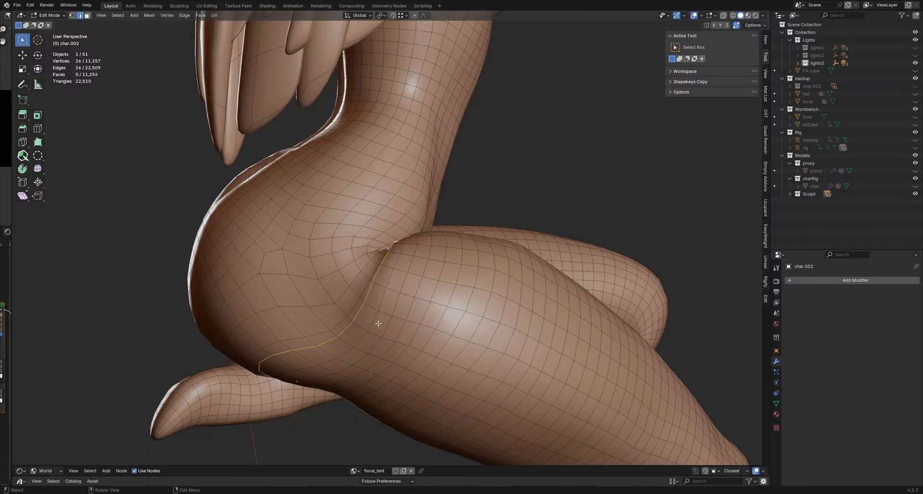
{"action": "left_click", "coordinate": [388, 326], "text": "alt+shift"}
{"action": "left_click", "coordinate": [408, 333], "text": "alt+shift"}
{"action": "middle_click_drag", "start_coordinate": [371, 315], "coordinate": [385, 317]}
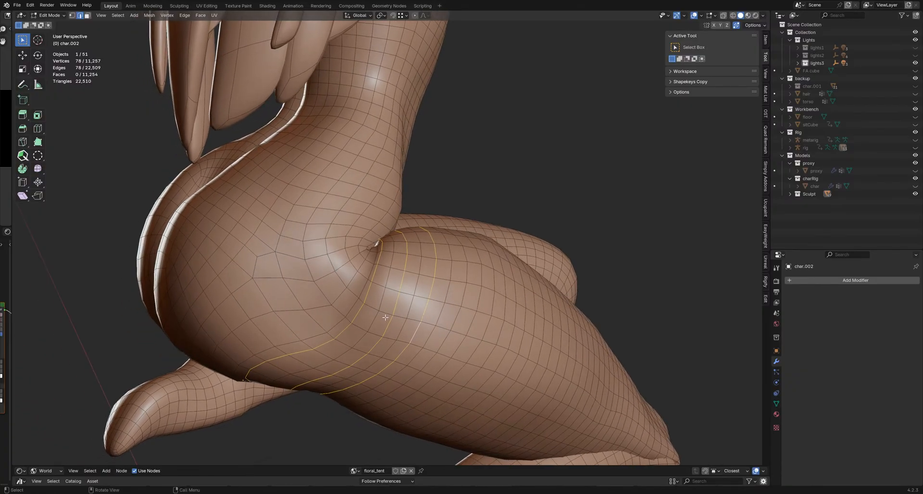
{"action": "key", "text": "x"}
{"action": "left_click", "coordinate": [384, 317]}
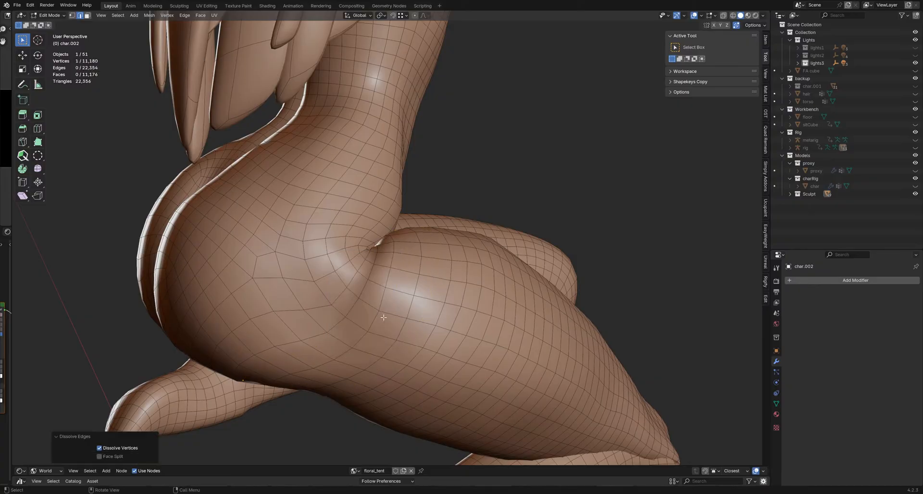
Step: Edge-slide the loops closest to the hip crease on that thigh to even out their spacing
{"action": "scroll", "coordinate": [384, 317], "scroll_direction": "down", "scroll_amount": 3}
{"action": "middle_click_drag", "start_coordinate": [384, 318], "coordinate": [396, 316]}
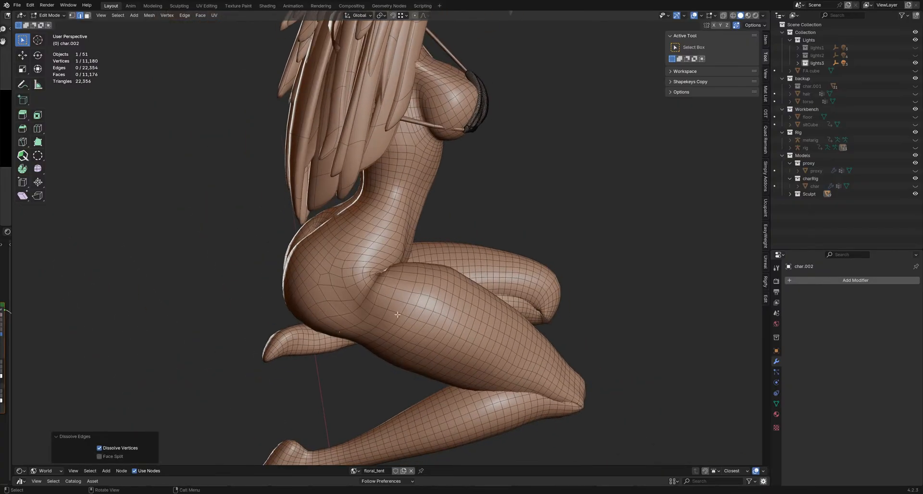
{"action": "scroll", "coordinate": [396, 315], "scroll_direction": "up", "scroll_amount": 2}
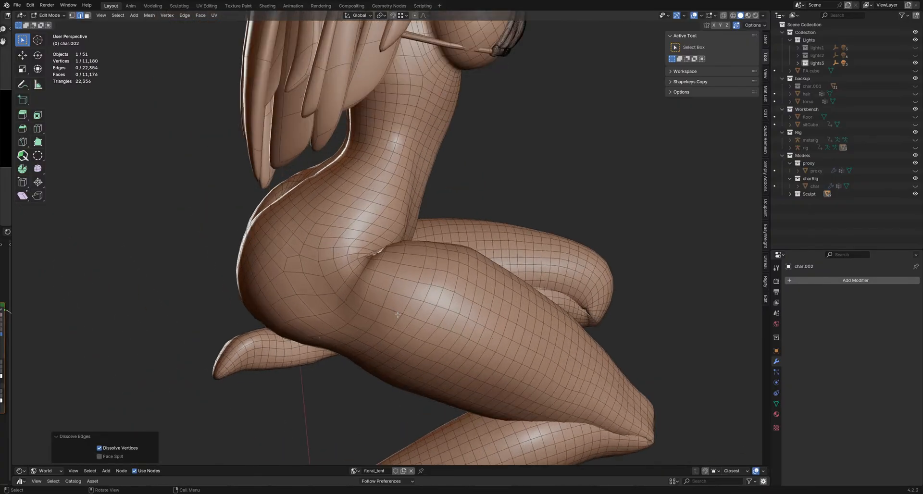
{"action": "left_click", "coordinate": [405, 310], "text": "alt"}
{"action": "key", "text": "g"}
{"action": "key", "text": "g"}
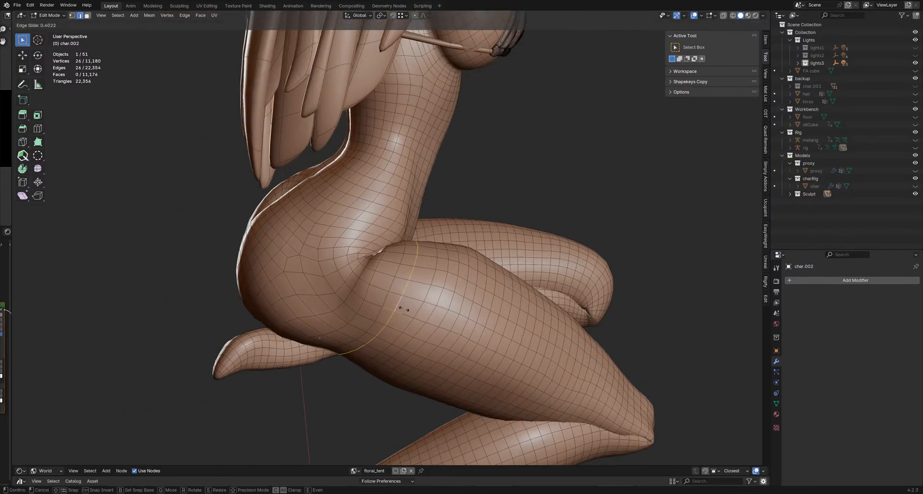
{"action": "left_click", "coordinate": [407, 309]}
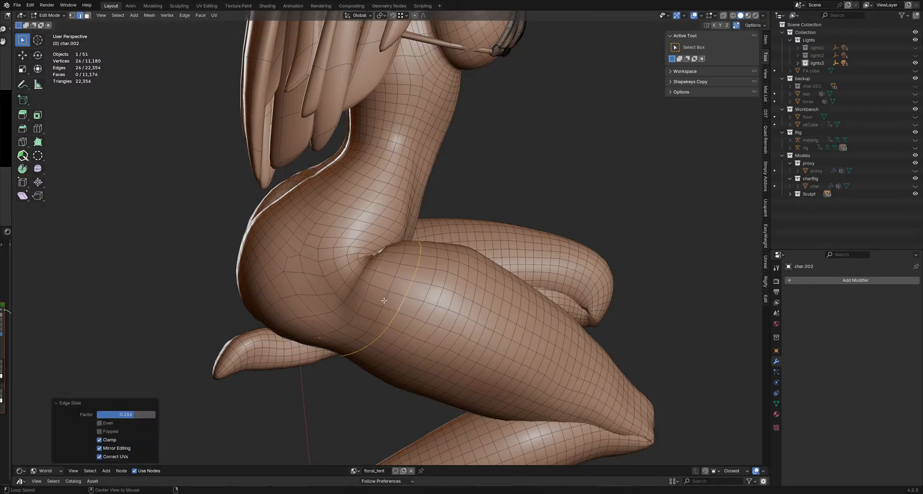
{"action": "key", "text": "g"}
{"action": "key", "text": "g"}
{"action": "left_click", "coordinate": [398, 305]}
Step: Edge-slide the next loops further down the upper thigh so the gaps between them become more even
{"action": "key", "text": "g"}
{"action": "key", "text": "g"}
{"action": "left_click", "coordinate": [417, 309]}
{"action": "key", "text": "g"}
{"action": "key", "text": "g"}
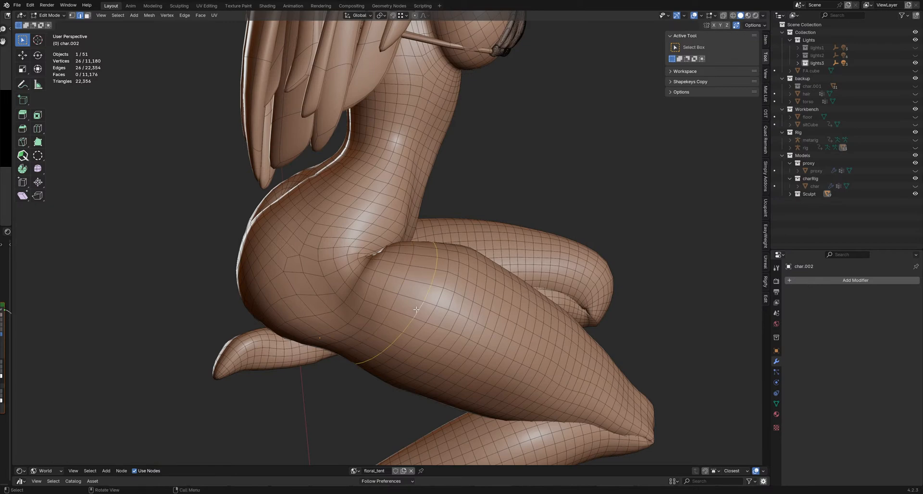
{"action": "left_click", "coordinate": [426, 314]}
{"action": "key", "text": "g"}
{"action": "key", "text": "g"}
{"action": "left_click", "coordinate": [425, 313]}
Step: Edge-slide three more loops toward the middle of the thigh to blend the spacing, and clear the selection
{"action": "left_click", "coordinate": [438, 318], "text": "alt"}
{"action": "key", "text": "g"}
{"action": "key", "text": "g"}
{"action": "left_click", "coordinate": [439, 318]}
{"action": "left_click", "coordinate": [454, 323], "text": "alt"}
{"action": "key", "text": "g"}
{"action": "key", "text": "g"}
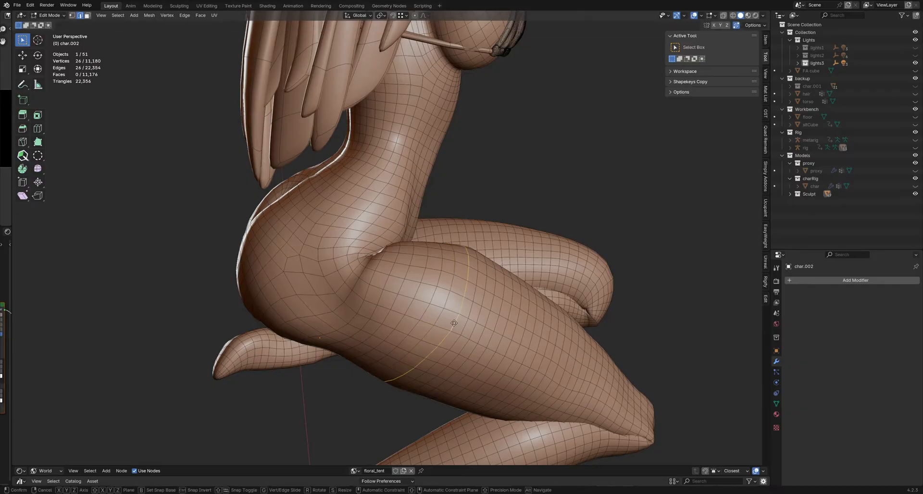
{"action": "left_click", "coordinate": [461, 325]}
{"action": "left_click", "coordinate": [464, 326], "text": "alt"}
{"action": "key", "text": "g"}
{"action": "key", "text": "g"}
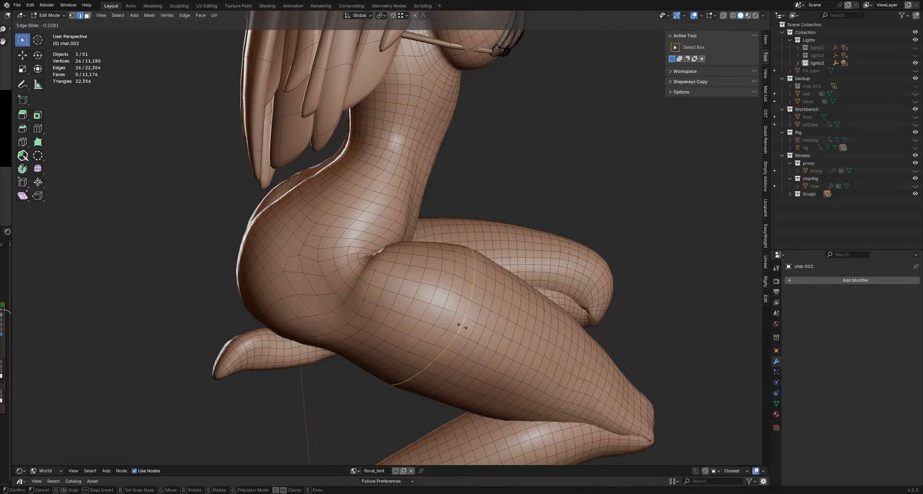
{"action": "left_click", "coordinate": [469, 327]}
{"action": "scroll", "coordinate": [428, 325], "scroll_direction": "down", "scroll_amount": 3}
{"action": "left_click", "coordinate": [532, 199]}
{"action": "middle_click_drag", "start_coordinate": [530, 320], "coordinate": [510, 315]}
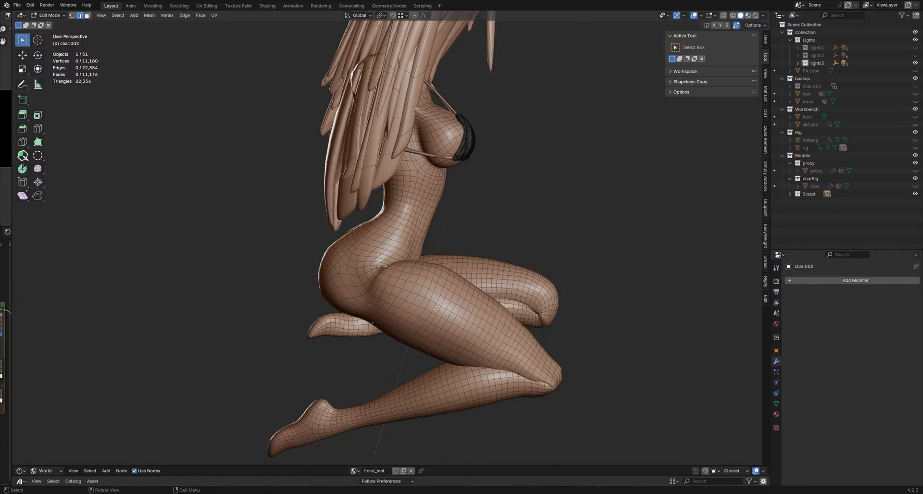
Step: In Sculpt Mode, hide the Face Sets overlay and save the file
{"action": "scroll", "coordinate": [450, 315], "scroll_direction": "up", "scroll_amount": 4}
{"action": "scroll", "coordinate": [450, 303], "scroll_direction": "down", "scroll_amount": 3}
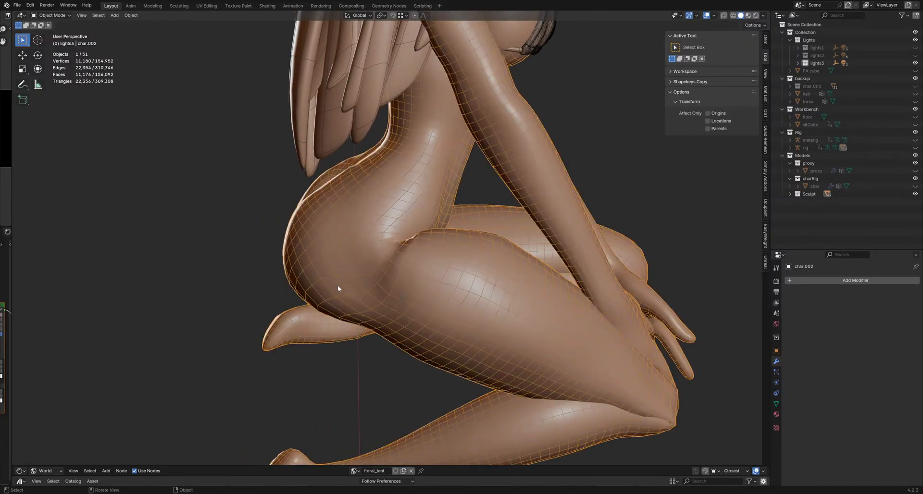
{"action": "key", "text": "ctrl+Tab"}
{"action": "left_click", "coordinate": [438, 312]}
{"action": "scroll", "coordinate": [439, 301], "scroll_direction": "up", "scroll_amount": 1}
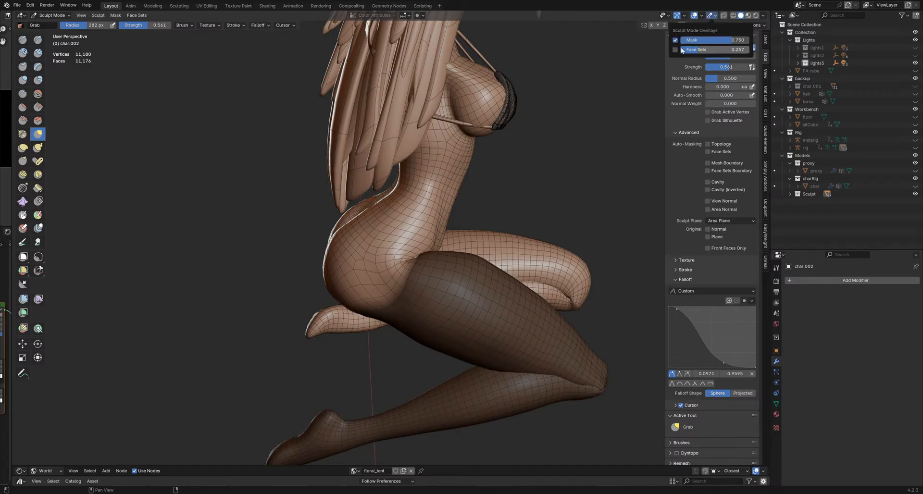
{"action": "mouse_move", "coordinate": [454, 271]}
{"action": "middle_mouse_down"}
{"action": "mouse_move", "coordinate": [423, 268]}
{"action": "mouse_move", "coordinate": [431, 285]}
{"action": "mouse_move", "coordinate": [353, 288]}
{"action": "mouse_move", "coordinate": [491, 292]}
{"action": "mouse_move", "coordinate": [440, 260]}
{"action": "mouse_move", "coordinate": [433, 241]}
{"action": "mouse_move", "coordinate": [462, 258]}
{"action": "mouse_move", "coordinate": [450, 265]}
{"action": "mouse_move", "coordinate": [433, 251]}
{"action": "mouse_move", "coordinate": [386, 254]}
{"action": "mouse_move", "coordinate": [714, 33]}
{"action": "middle_mouse_up"}
{"action": "scroll", "coordinate": [429, 249], "scroll_direction": "up", "scroll_amount": 4}
{"action": "scroll", "coordinate": [433, 251], "scroll_direction": "down", "scroll_amount": 5}
{"action": "scroll", "coordinate": [433, 251], "scroll_direction": "up", "scroll_amount": 3}
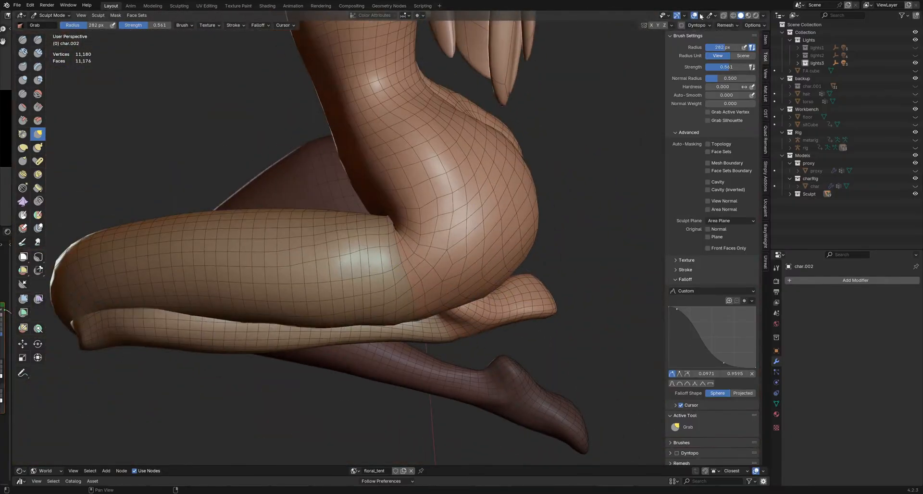
{"action": "left_click", "coordinate": [701, 16]}
{"action": "left_click", "coordinate": [711, 15]}
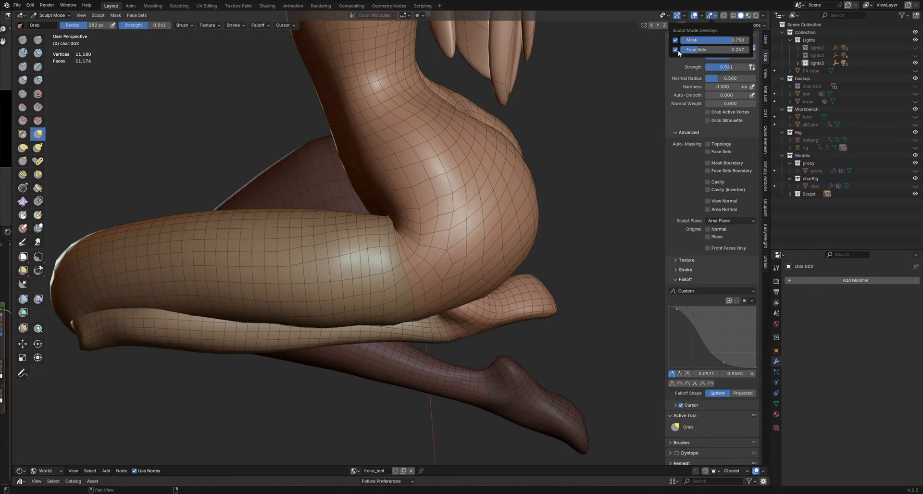
{"action": "middle_click_drag", "start_coordinate": [361, 305], "coordinate": [392, 299]}
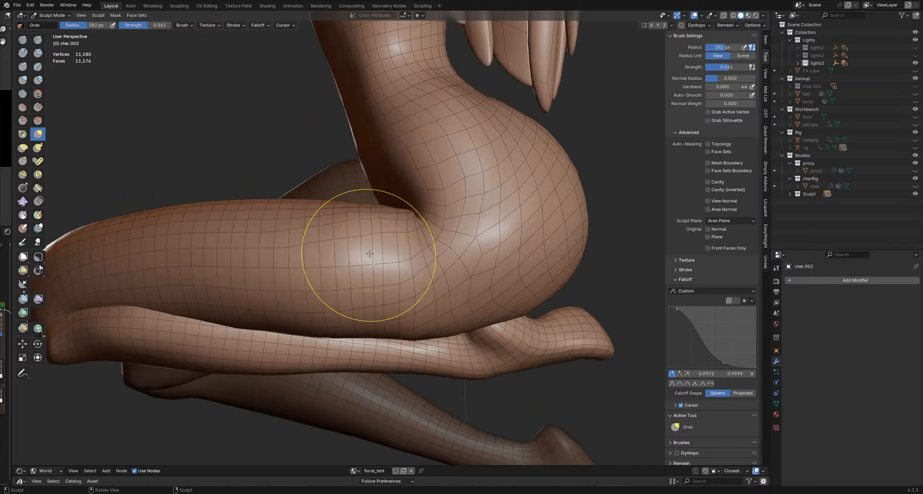
{"action": "key", "text": "ctrl+s"}
Step: In Edit Mode, edge-slide two loops on the first thigh: the outer by about 0.15 and the one at the hip crease by about -0.15
{"action": "scroll", "coordinate": [379, 252], "scroll_direction": "up", "scroll_amount": 4}
{"action": "key", "text": "Tab"}
{"action": "left_click", "coordinate": [394, 250], "text": "alt"}
{"action": "scroll", "coordinate": [403, 259], "scroll_direction": "down", "scroll_amount": 3}
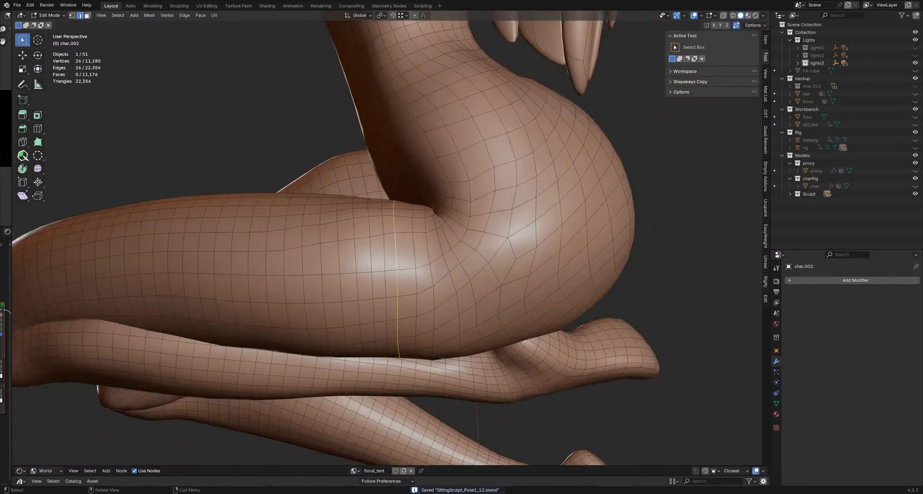
{"action": "key", "text": "g"}
{"action": "key", "text": "g"}
{"action": "left_click", "coordinate": [404, 265]}
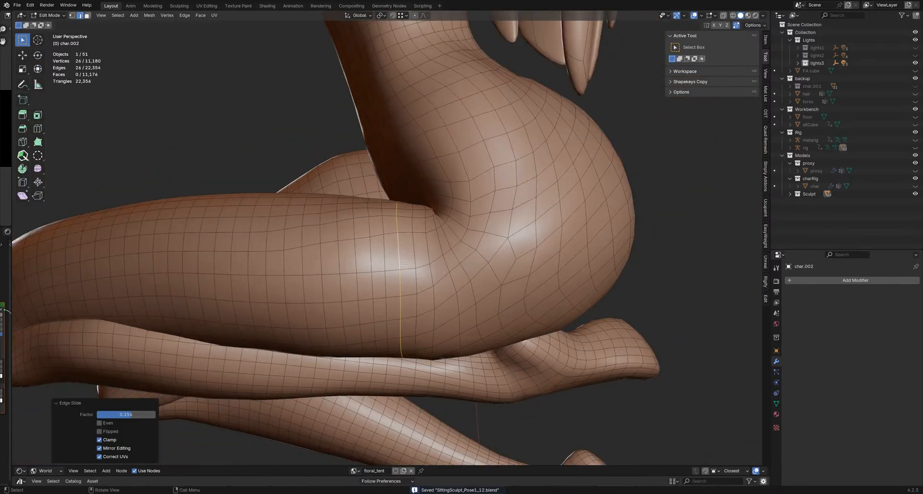
{"action": "key", "text": "g"}
{"action": "key", "text": "g"}
{"action": "left_click", "coordinate": [430, 258]}
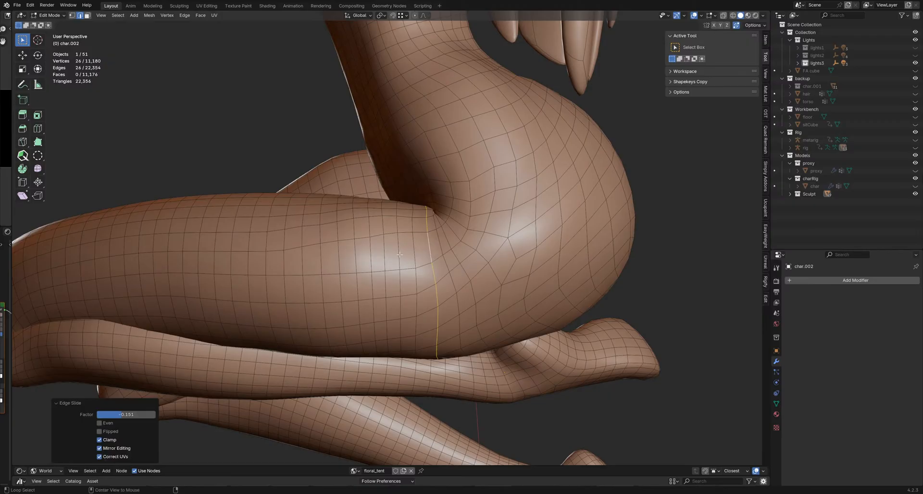
Step: Edge-slide the loop between those two by about -0.07 and slightly move the neighbouring loop farther from the crease
{"action": "key", "text": "g"}
{"action": "key", "text": "g"}
{"action": "left_click", "coordinate": [414, 254]}
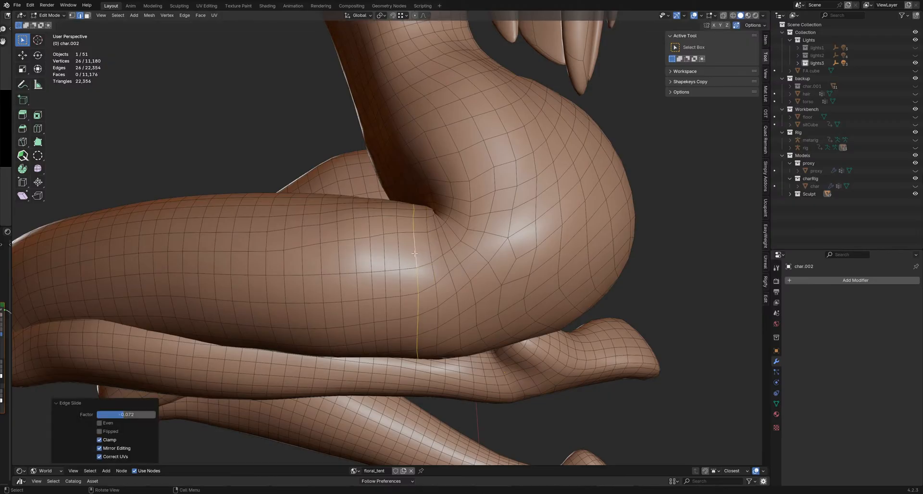
{"action": "left_click", "coordinate": [397, 250], "text": "alt"}
{"action": "key", "text": "g"}
{"action": "left_click", "coordinate": [396, 250]}
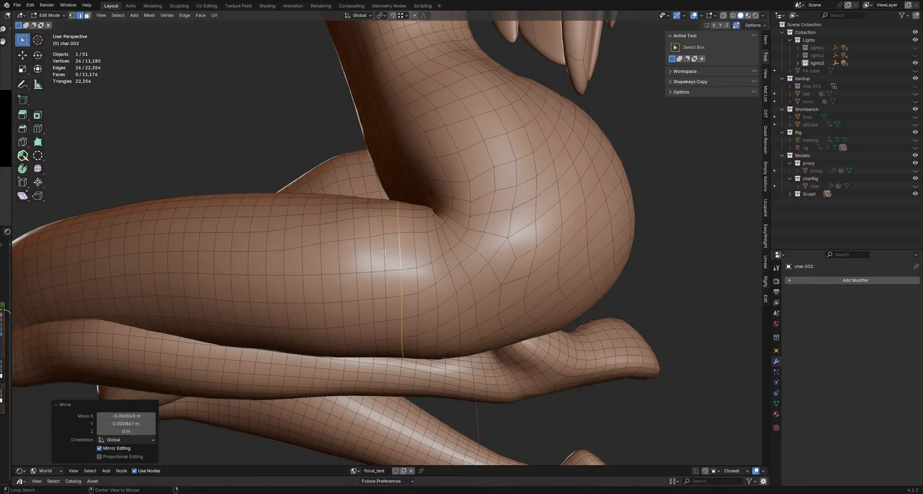
Step: Slightly slide the edge loop beside the hip crease on the thigh, return to Object Mode, and clear the selection
{"action": "left_click", "coordinate": [385, 251], "text": "alt"}
{"action": "key", "text": "g"}
{"action": "left_click", "coordinate": [386, 251]}
{"action": "middle_click_drag", "start_coordinate": [385, 251], "coordinate": [454, 276], "text": "ctrl"}
{"action": "key", "text": "Tab"}
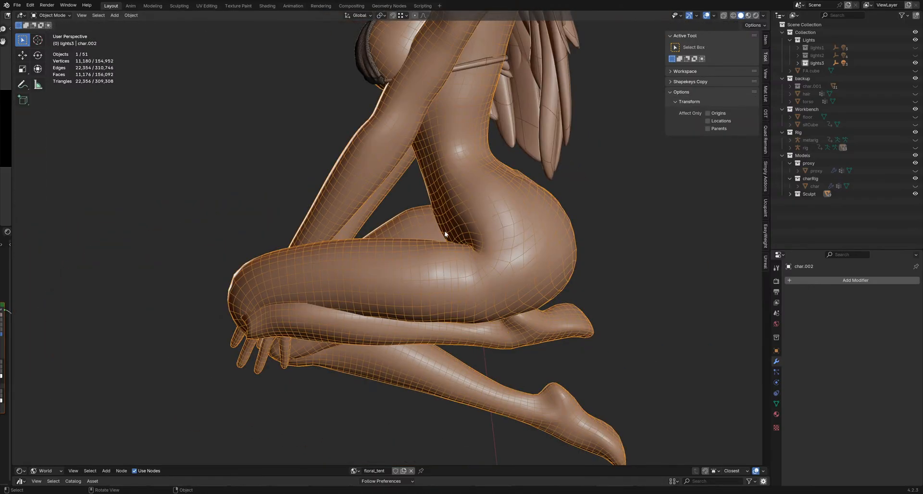
{"action": "left_click", "coordinate": [587, 214]}
Step: Save the file and enter Sculpt Mode on the body mesh
{"action": "middle_click_drag", "start_coordinate": [587, 214], "coordinate": [489, 297]}
{"action": "mouse_move", "coordinate": [428, 292]}
{"action": "middle_mouse_down"}
{"action": "mouse_move", "coordinate": [507, 303]}
{"action": "mouse_move", "coordinate": [432, 289]}
{"action": "middle_mouse_up"}
{"action": "scroll", "coordinate": [433, 288], "scroll_direction": "up", "scroll_amount": 1}
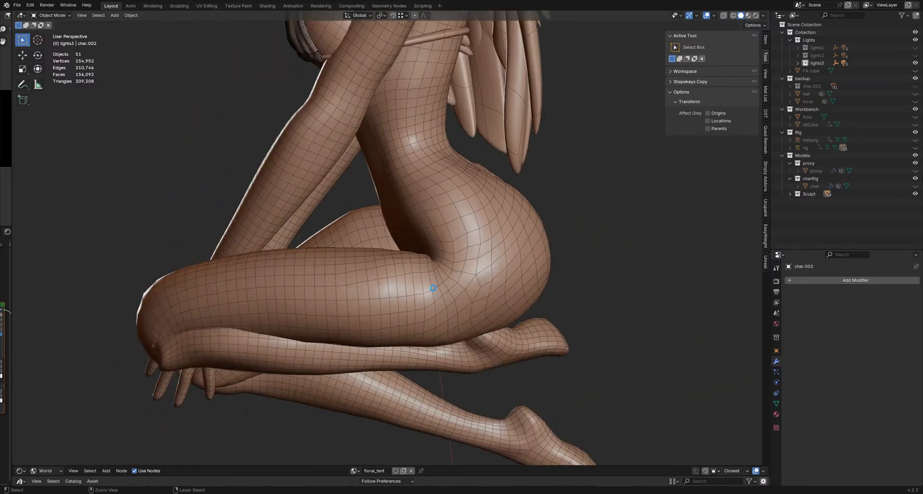
{"action": "key", "text": "ctrl+s"}
{"action": "key", "text": "ctrl+Tab"}
{"action": "left_click", "coordinate": [432, 330]}
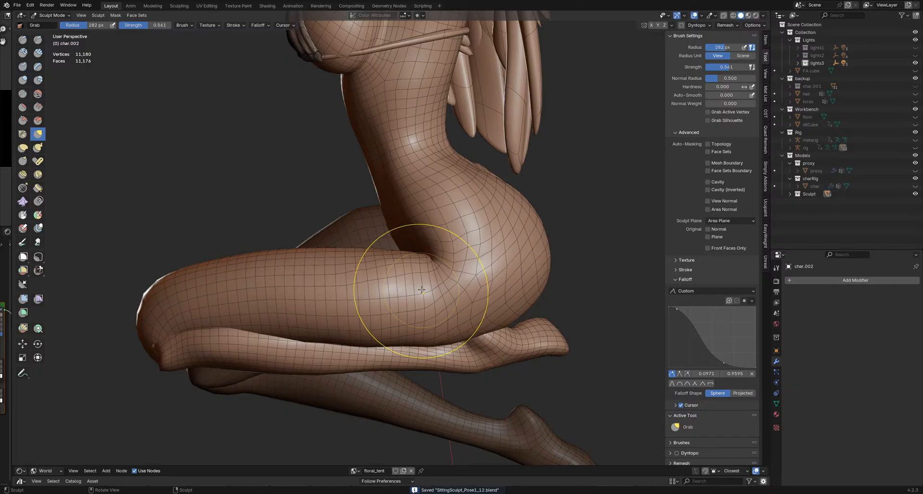
Step: Hide the wireframe and reshape the area around the hip crease with the Grab brush, setting its radius to 222 px
{"action": "mouse_move", "coordinate": [409, 296]}
{"action": "middle_mouse_down", "text": "shift"}
{"action": "mouse_move", "coordinate": [380, 321]}
{"action": "mouse_move", "coordinate": [423, 307]}
{"action": "mouse_move", "coordinate": [319, 277]}
{"action": "mouse_move", "coordinate": [329, 302]}
{"action": "mouse_move", "coordinate": [317, 323]}
{"action": "mouse_move", "coordinate": [332, 299]}
{"action": "mouse_move", "coordinate": [396, 270]}
{"action": "mouse_move", "coordinate": [384, 241]}
{"action": "mouse_move", "coordinate": [413, 294]}
{"action": "mouse_move", "coordinate": [416, 282]}
{"action": "mouse_move", "coordinate": [398, 297]}
{"action": "mouse_move", "coordinate": [405, 288]}
{"action": "mouse_move", "coordinate": [388, 288]}
{"action": "mouse_move", "coordinate": [389, 274]}
{"action": "mouse_move", "coordinate": [368, 276]}
{"action": "middle_mouse_up", "text": "shift"}
{"action": "scroll", "coordinate": [405, 304], "scroll_direction": "up", "scroll_amount": 2}
{"action": "key", "text": "i"}
{"action": "key", "text": "g"}
{"action": "key", "text": "f"}
{"action": "left_click", "coordinate": [387, 288]}
{"action": "key", "text": "f"}
{"action": "left_click", "coordinate": [396, 275]}
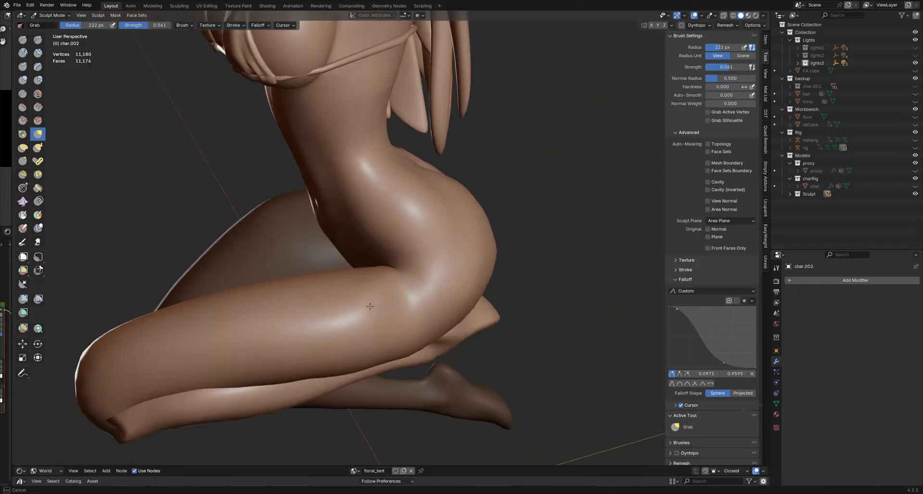
Step: Choose the Inflate/Deflate brush for the hip and set its strength to 0.483
{"action": "mouse_move", "coordinate": [370, 306]}
{"action": "middle_mouse_down"}
{"action": "mouse_move", "coordinate": [359, 290]}
{"action": "mouse_move", "coordinate": [362, 323]}
{"action": "mouse_move", "coordinate": [354, 313]}
{"action": "middle_mouse_up"}
{"action": "key", "text": "i"}
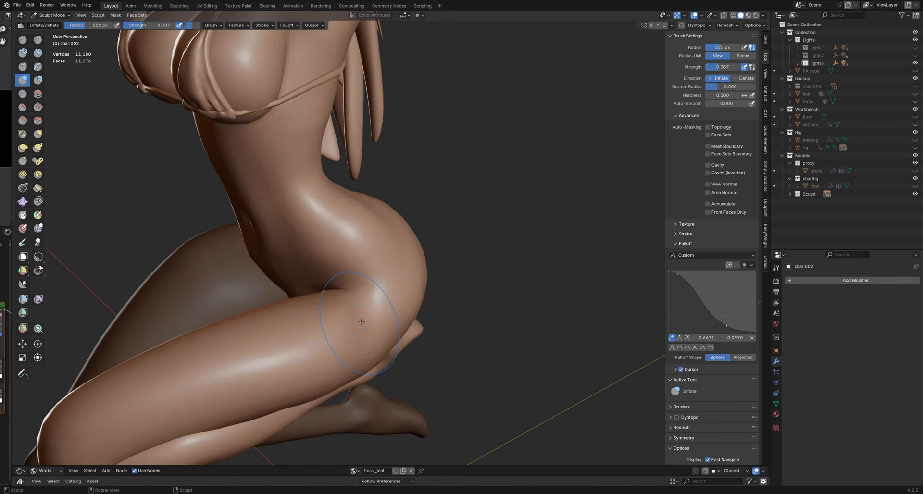
{"action": "key", "text": "shift+f"}
{"action": "left_click", "coordinate": [361, 323]}
Step: Show the wireframe and even out the topology where the thigh meets the hip with the Slide Relax brush
{"action": "key", "text": "shift+w"}
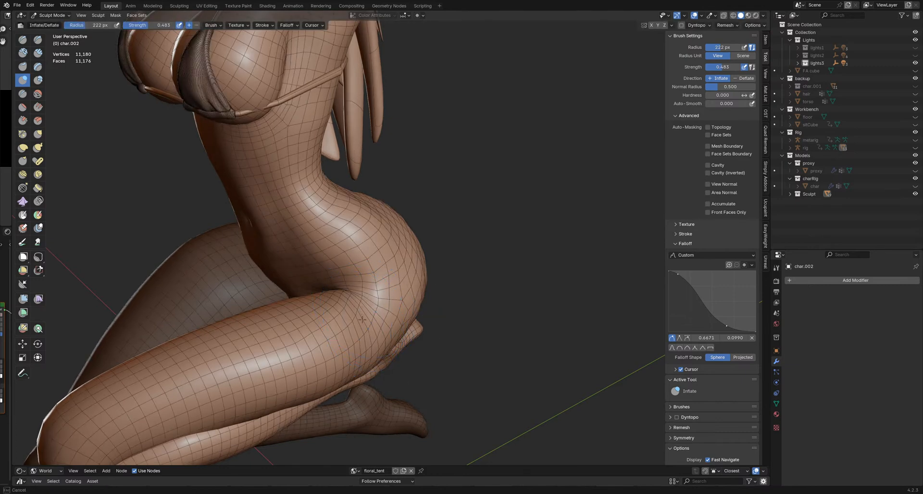
{"action": "middle_click_drag", "start_coordinate": [365, 313], "coordinate": [355, 322]}
{"action": "key", "text": "r"}
{"action": "left_click_drag", "start_coordinate": [351, 304], "coordinate": [353, 297]}
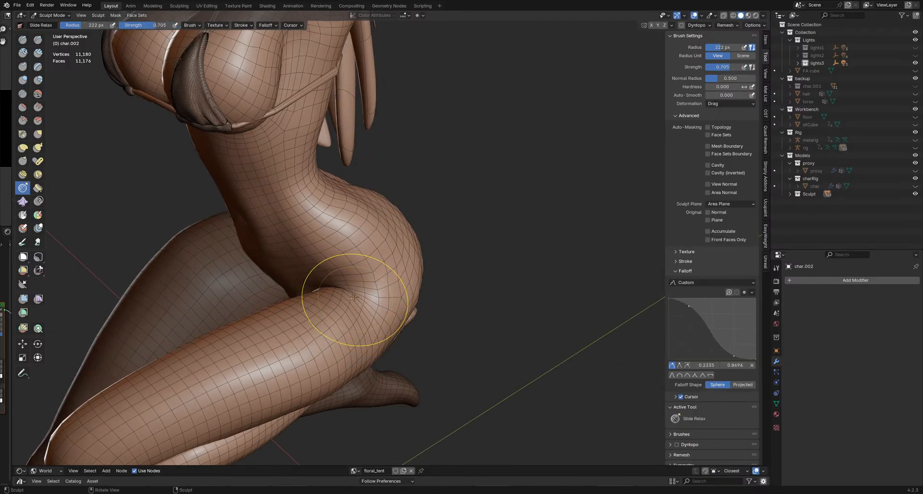
{"action": "mouse_move", "coordinate": [361, 294]}
{"action": "middle_mouse_down"}
{"action": "mouse_move", "coordinate": [355, 306]}
{"action": "mouse_move", "coordinate": [353, 268]}
{"action": "middle_mouse_up"}
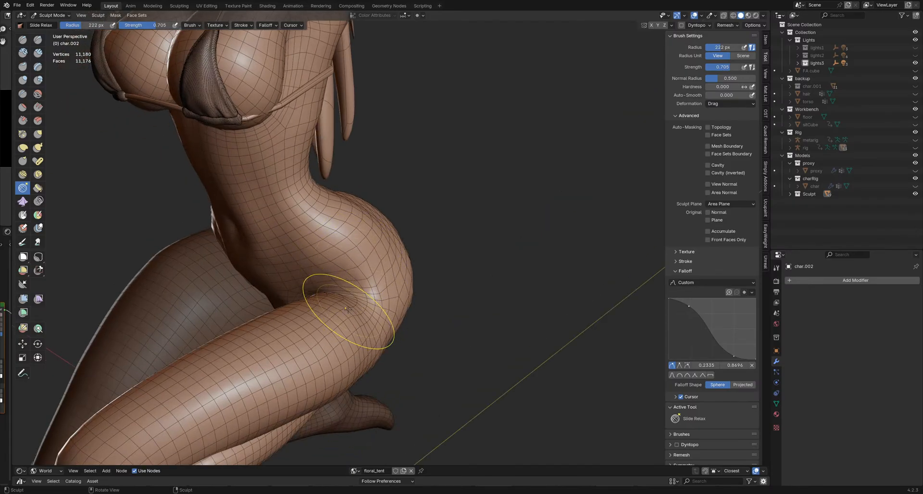
{"action": "mouse_move", "coordinate": [346, 309]}
{"action": "middle_mouse_down"}
{"action": "mouse_move", "coordinate": [338, 283]}
{"action": "mouse_move", "coordinate": [349, 313]}
{"action": "mouse_move", "coordinate": [365, 310]}
{"action": "mouse_move", "coordinate": [316, 305]}
{"action": "mouse_move", "coordinate": [280, 280]}
{"action": "mouse_move", "coordinate": [329, 291]}
{"action": "middle_mouse_up"}
Step: Hide the wireframe and rework the lower abdomen between the thighs with the Grab brush at a 194 px radius
{"action": "key", "text": "i"}
{"action": "key", "text": "alt+w"}
{"action": "mouse_move", "coordinate": [291, 326]}
{"action": "middle_mouse_down", "text": "shift"}
{"action": "mouse_move", "coordinate": [372, 292]}
{"action": "mouse_move", "coordinate": [436, 291]}
{"action": "middle_mouse_up", "text": "shift"}
{"action": "mouse_move", "coordinate": [307, 342]}
{"action": "middle_mouse_down"}
{"action": "mouse_move", "coordinate": [297, 351]}
{"action": "mouse_move", "coordinate": [329, 330]}
{"action": "mouse_move", "coordinate": [334, 338]}
{"action": "middle_mouse_up"}
{"action": "key", "text": "g"}
{"action": "key", "text": "f"}
{"action": "left_click", "coordinate": [363, 336]}
{"action": "key", "text": "bracketleft"}
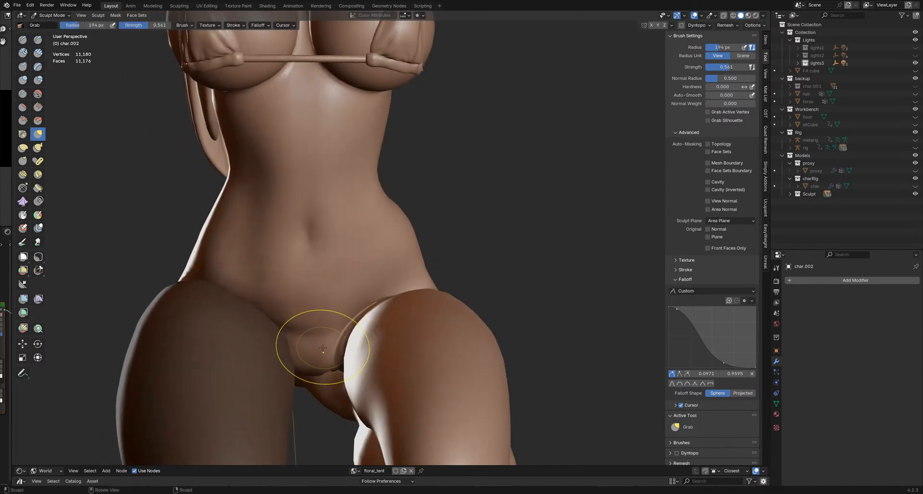
{"action": "middle_click_drag", "start_coordinate": [332, 341], "coordinate": [363, 304]}
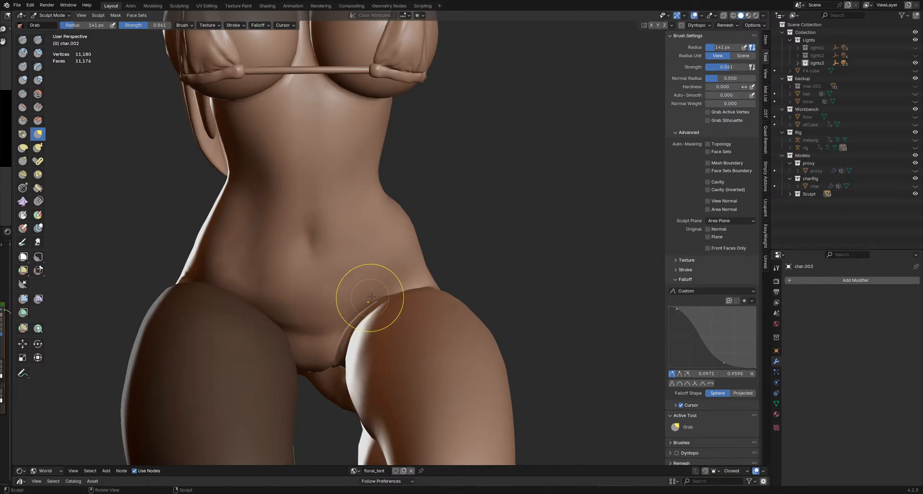
Step: Refine the crease between the abdomen and the character's left thigh with the Grab brush, using radii of 103 and 115 px
{"action": "mouse_move", "coordinate": [372, 297]}
{"action": "middle_mouse_down"}
{"action": "mouse_move", "coordinate": [391, 289]}
{"action": "mouse_move", "coordinate": [359, 310]}
{"action": "middle_mouse_up"}
{"action": "key", "text": "bracketleft"}
{"action": "key", "text": "bracketleft"}
{"action": "key", "text": "bracketleft"}
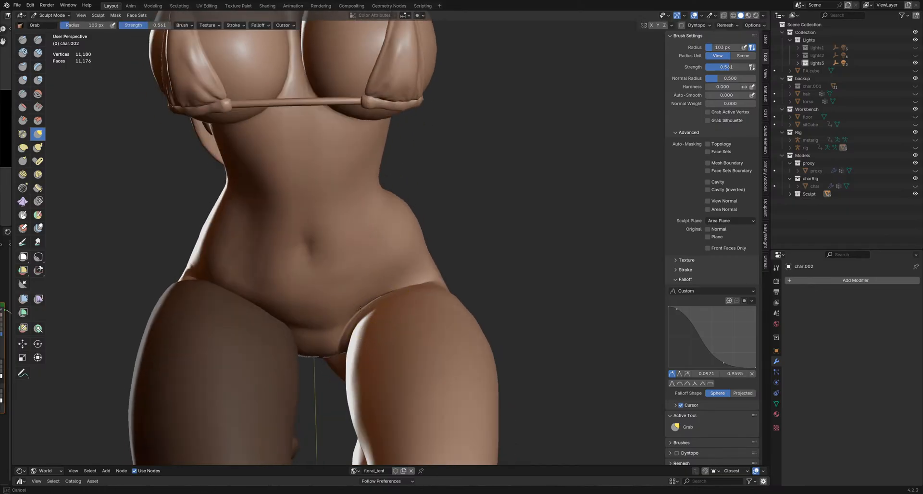
{"action": "middle_click_drag", "start_coordinate": [403, 287], "coordinate": [395, 290]}
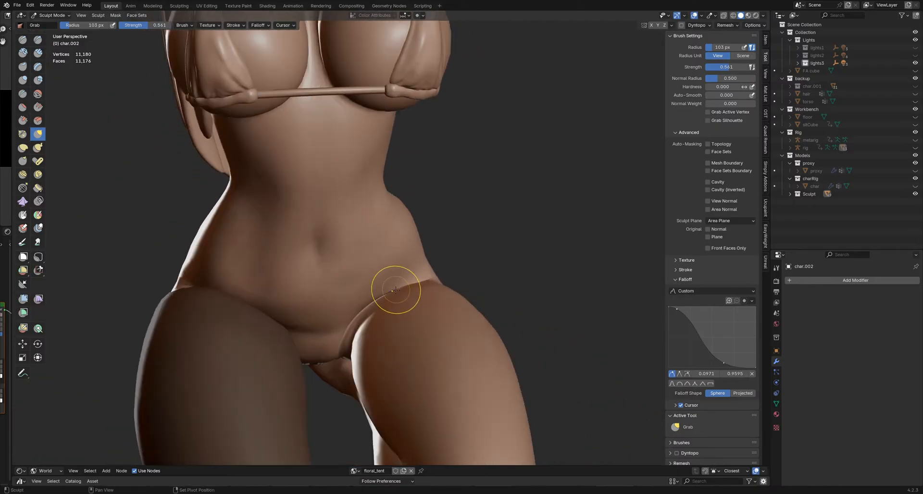
{"action": "mouse_move", "coordinate": [239, 300]}
{"action": "middle_mouse_down"}
{"action": "mouse_move", "coordinate": [304, 295]}
{"action": "mouse_move", "coordinate": [368, 306]}
{"action": "mouse_move", "coordinate": [382, 298]}
{"action": "middle_mouse_up"}
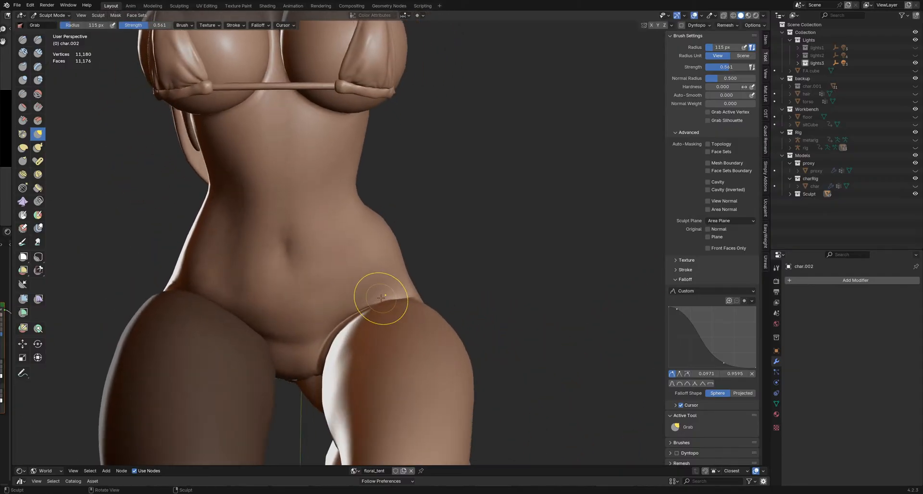
{"action": "left_click_drag", "start_coordinate": [389, 294], "coordinate": [391, 294]}
Step: Adjust the upper thigh and hip with a larger Grab brush, setting the radius to 195 px and then 284 px
{"action": "key", "text": "f"}
{"action": "left_click", "coordinate": [420, 303]}
{"action": "mouse_move", "coordinate": [357, 299]}
{"action": "middle_mouse_down"}
{"action": "mouse_move", "coordinate": [399, 294]}
{"action": "mouse_move", "coordinate": [391, 288]}
{"action": "mouse_move", "coordinate": [392, 305]}
{"action": "mouse_move", "coordinate": [446, 310]}
{"action": "mouse_move", "coordinate": [380, 307]}
{"action": "mouse_move", "coordinate": [407, 300]}
{"action": "mouse_move", "coordinate": [353, 317]}
{"action": "mouse_move", "coordinate": [391, 288]}
{"action": "mouse_move", "coordinate": [350, 323]}
{"action": "mouse_move", "coordinate": [319, 298]}
{"action": "mouse_move", "coordinate": [332, 369]}
{"action": "mouse_move", "coordinate": [336, 359]}
{"action": "mouse_move", "coordinate": [320, 328]}
{"action": "middle_mouse_up"}
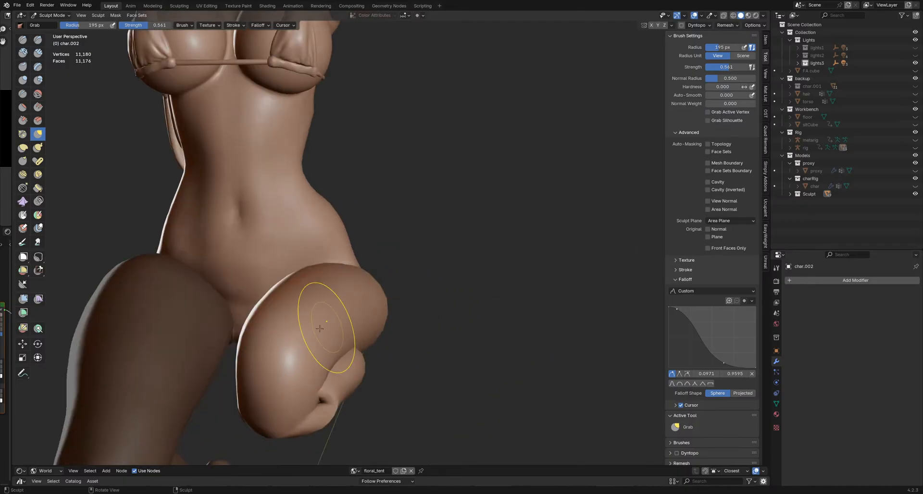
{"action": "mouse_move", "coordinate": [402, 318]}
{"action": "middle_mouse_down"}
{"action": "mouse_move", "coordinate": [496, 317]}
{"action": "mouse_move", "coordinate": [402, 291]}
{"action": "middle_mouse_up"}
{"action": "key", "text": "f"}
{"action": "left_click", "coordinate": [412, 289]}
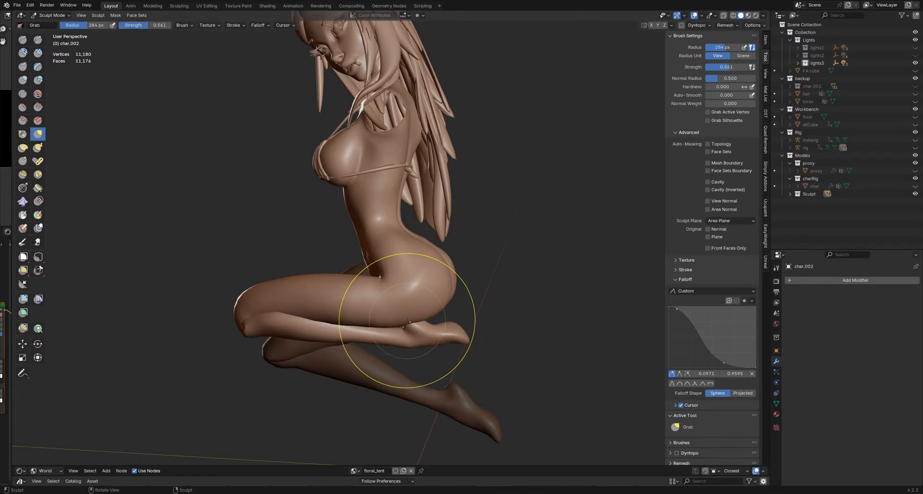
Step: Set the Grab brush radius to 244 px and adjust the hip and buttock silhouette in side view
{"action": "mouse_move", "coordinate": [409, 324]}
{"action": "middle_mouse_down"}
{"action": "mouse_move", "coordinate": [391, 330]}
{"action": "mouse_move", "coordinate": [422, 340]}
{"action": "middle_mouse_up"}
{"action": "key", "text": "f"}
{"action": "left_click", "coordinate": [414, 322]}
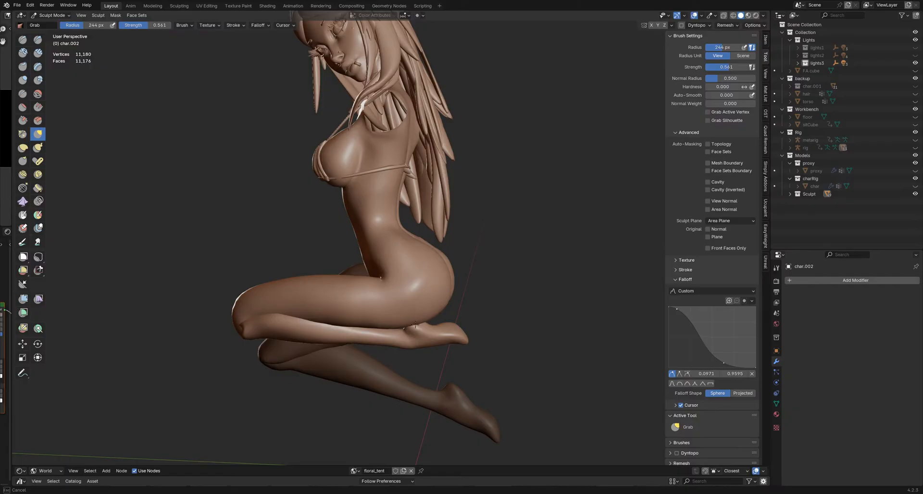
{"action": "middle_click_drag", "start_coordinate": [447, 303], "coordinate": [452, 292]}
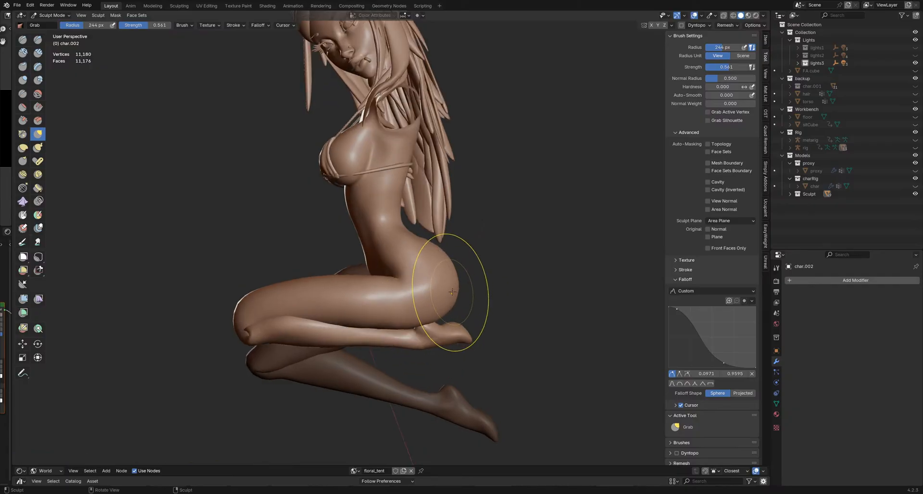
Step: Shape the back of the hip and the underside of the buttock with the Grab brush, reducing its radius to 199 px
{"action": "mouse_move", "coordinate": [427, 248]}
{"action": "middle_mouse_down"}
{"action": "mouse_move", "coordinate": [415, 257]}
{"action": "mouse_move", "coordinate": [457, 305]}
{"action": "mouse_move", "coordinate": [443, 289]}
{"action": "mouse_move", "coordinate": [422, 305]}
{"action": "mouse_move", "coordinate": [371, 301]}
{"action": "mouse_move", "coordinate": [408, 291]}
{"action": "mouse_move", "coordinate": [380, 312]}
{"action": "mouse_move", "coordinate": [399, 319]}
{"action": "middle_mouse_up"}
{"action": "key", "text": "f"}
{"action": "left_click", "coordinate": [412, 259]}
{"action": "key", "text": "f"}
{"action": "left_click", "coordinate": [405, 322]}
{"action": "middle_click_drag", "start_coordinate": [397, 352], "coordinate": [393, 353]}
{"action": "key", "text": "f"}
{"action": "left_click", "coordinate": [391, 356]}
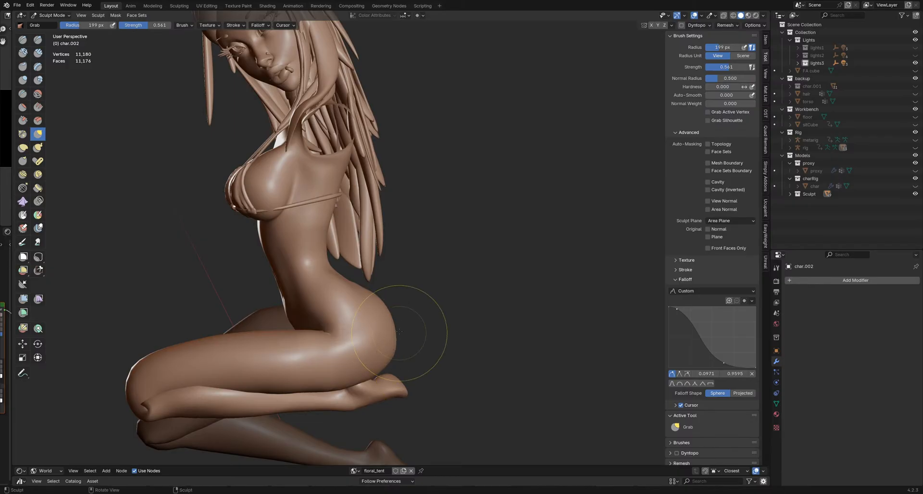
Step: Smooth out the curve from the lower back into the buttock with the Grab brush at a 189 px radius
{"action": "mouse_move", "coordinate": [393, 320]}
{"action": "middle_mouse_down"}
{"action": "mouse_move", "coordinate": [382, 317]}
{"action": "mouse_move", "coordinate": [390, 302]}
{"action": "middle_mouse_up"}
{"action": "key", "text": "f"}
{"action": "left_click", "coordinate": [390, 301]}
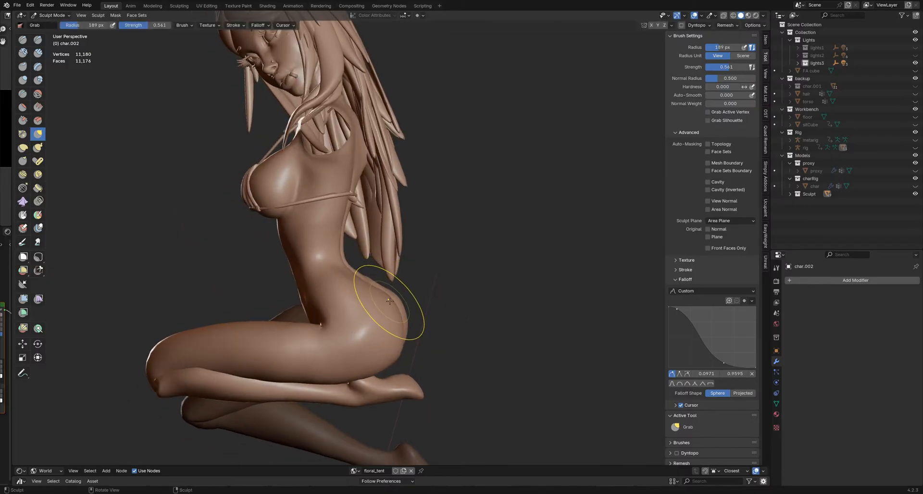
{"action": "key", "text": "f"}
{"action": "left_click", "coordinate": [402, 337]}
Step: Adjust the buttock silhouette from behind with the Grab brush at 168 px and the Projected falloff shape
{"action": "mouse_move", "coordinate": [402, 350]}
{"action": "middle_mouse_down"}
{"action": "mouse_move", "coordinate": [393, 332]}
{"action": "mouse_move", "coordinate": [401, 354]}
{"action": "mouse_move", "coordinate": [423, 322]}
{"action": "mouse_move", "coordinate": [464, 302]}
{"action": "middle_mouse_up"}
{"action": "key", "text": "f"}
{"action": "left_click", "coordinate": [459, 306]}
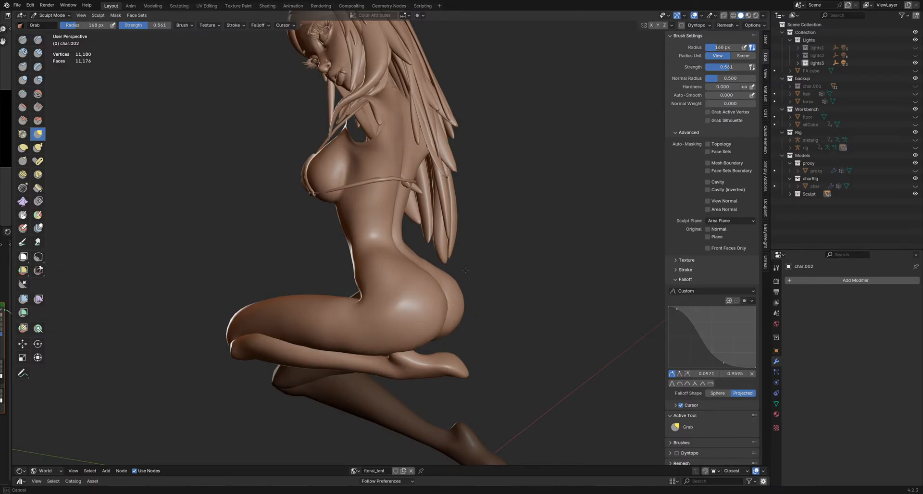
{"action": "mouse_move", "coordinate": [466, 270]}
{"action": "middle_mouse_down"}
{"action": "mouse_move", "coordinate": [512, 265]}
{"action": "mouse_move", "coordinate": [526, 314]}
{"action": "middle_mouse_up"}
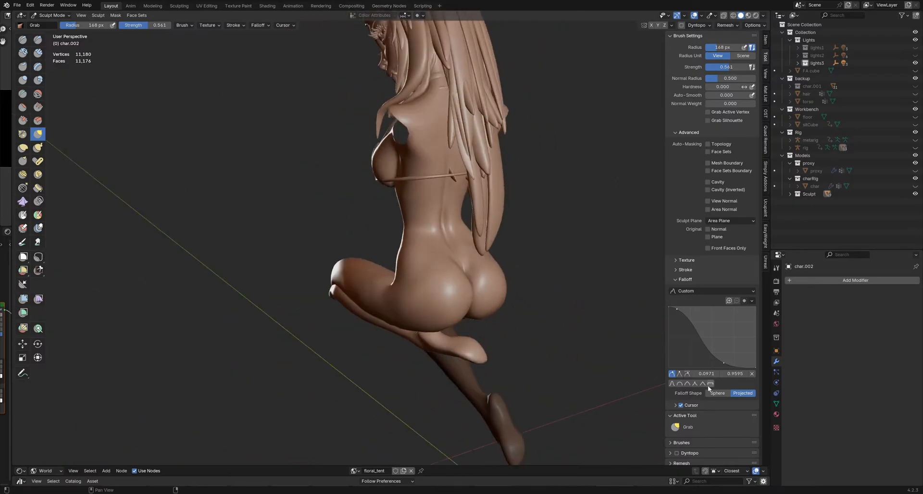
Step: Set the Grab falloff shape back to Sphere and refine the front of the hip with a 201 px radius
{"action": "mouse_move", "coordinate": [411, 330]}
{"action": "middle_mouse_down"}
{"action": "mouse_move", "coordinate": [457, 330]}
{"action": "mouse_move", "coordinate": [403, 321]}
{"action": "mouse_move", "coordinate": [435, 319]}
{"action": "middle_mouse_up"}
{"action": "mouse_move", "coordinate": [356, 322]}
{"action": "middle_mouse_down", "text": "shift"}
{"action": "mouse_move", "coordinate": [395, 306]}
{"action": "mouse_move", "coordinate": [412, 279]}
{"action": "mouse_move", "coordinate": [425, 300]}
{"action": "mouse_move", "coordinate": [417, 318]}
{"action": "mouse_move", "coordinate": [394, 313]}
{"action": "middle_mouse_up", "text": "shift"}
{"action": "key", "text": "f"}
{"action": "left_click", "coordinate": [394, 304]}
{"action": "scroll", "coordinate": [419, 283], "scroll_direction": "up", "scroll_amount": 4}
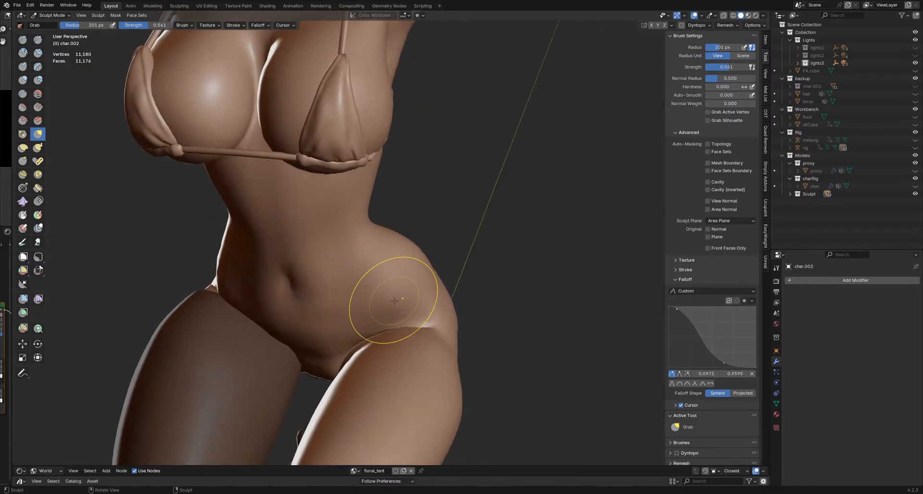
{"action": "mouse_move", "coordinate": [381, 364]}
{"action": "middle_mouse_down"}
{"action": "mouse_move", "coordinate": [391, 350]}
{"action": "mouse_move", "coordinate": [339, 354]}
{"action": "mouse_move", "coordinate": [439, 329]}
{"action": "mouse_move", "coordinate": [402, 347]}
{"action": "mouse_move", "coordinate": [426, 372]}
{"action": "mouse_move", "coordinate": [406, 413]}
{"action": "mouse_move", "coordinate": [412, 342]}
{"action": "middle_mouse_up"}
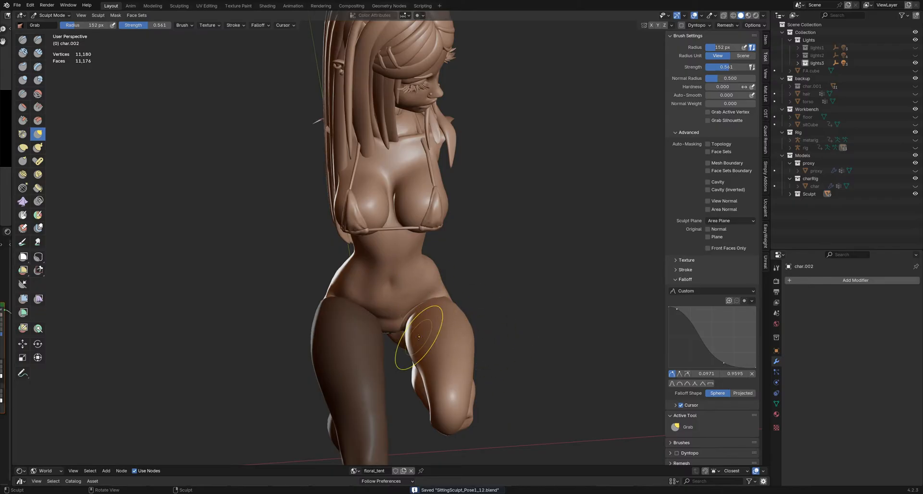
Step: Hide the character's right leg and the adjoining part of the hip with the Lasso Hide tool
{"action": "mouse_move", "coordinate": [419, 336]}
{"action": "middle_mouse_down"}
{"action": "mouse_move", "coordinate": [377, 305]}
{"action": "mouse_move", "coordinate": [374, 282]}
{"action": "middle_mouse_up"}
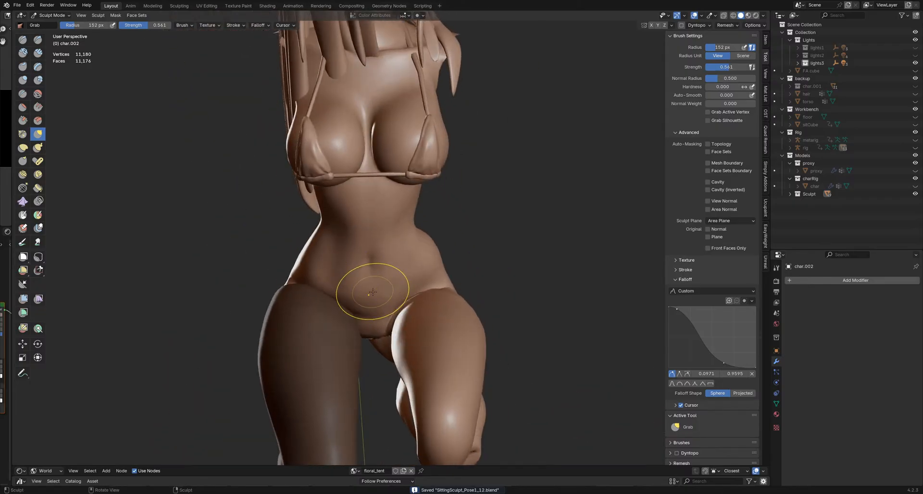
{"action": "left_click", "coordinate": [38, 257]}
{"action": "mouse_move", "coordinate": [365, 288]}
{"action": "middle_mouse_down"}
{"action": "mouse_move", "coordinate": [388, 280]}
{"action": "mouse_move", "coordinate": [395, 260]}
{"action": "middle_mouse_up"}
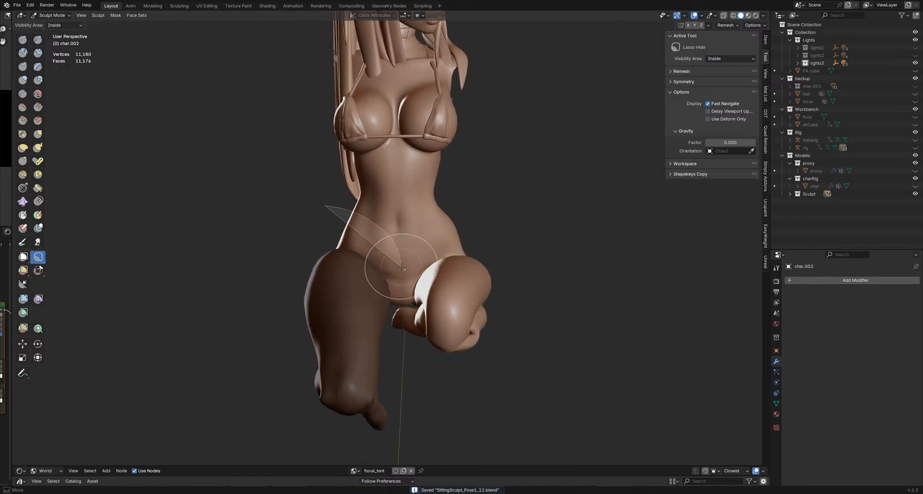
{"action": "left_click_drag", "start_coordinate": [395, 358], "coordinate": [395, 360]}
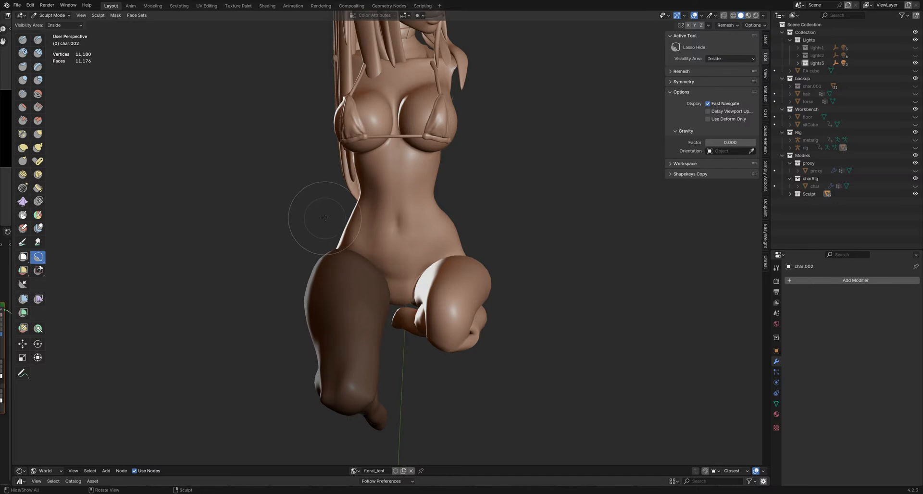
{"action": "left_click_drag", "start_coordinate": [405, 331], "coordinate": [406, 332]}
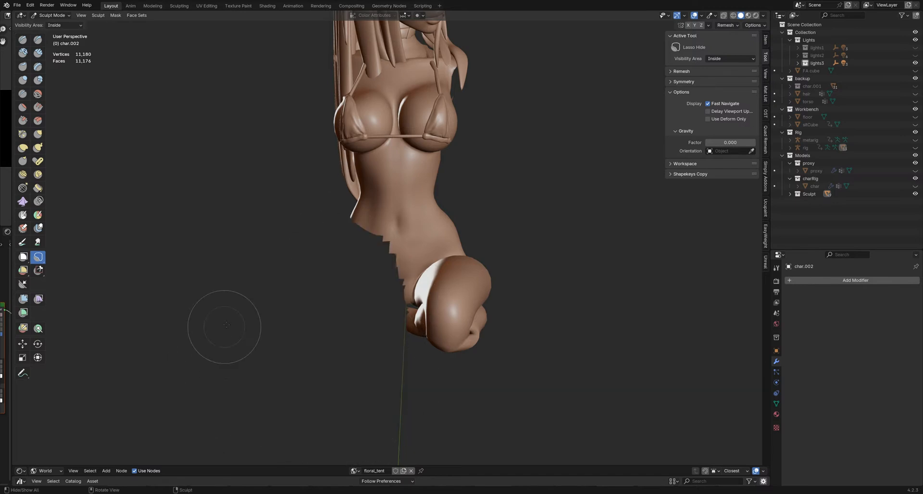
Step: Enter Edit Mode with vertex selection and X-ray on, and select a vertex on the fold inside the remaining thigh's hip crease
{"action": "middle_click_drag", "start_coordinate": [222, 324], "coordinate": [408, 260]}
{"action": "scroll", "coordinate": [349, 277], "scroll_direction": "up", "scroll_amount": 2}
{"action": "middle_click_drag", "start_coordinate": [349, 277], "coordinate": [412, 267]}
{"action": "scroll", "coordinate": [394, 288], "scroll_direction": "up", "scroll_amount": 4}
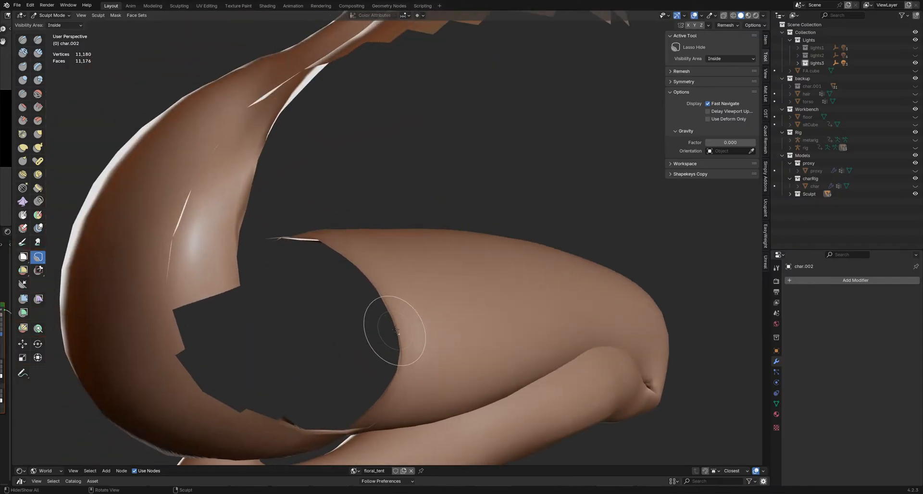
{"action": "key", "text": "Tab"}
{"action": "middle_click_drag", "start_coordinate": [392, 288], "coordinate": [447, 185]}
{"action": "key", "text": "1"}
{"action": "scroll", "coordinate": [378, 294], "scroll_direction": "up", "scroll_amount": 5}
{"action": "left_click", "coordinate": [387, 304]}
{"action": "middle_click_drag", "start_coordinate": [406, 244], "coordinate": [396, 296]}
{"action": "scroll", "coordinate": [414, 278], "scroll_direction": "down", "scroll_amount": 2}
{"action": "middle_click_drag", "start_coordinate": [414, 265], "coordinate": [414, 277]}
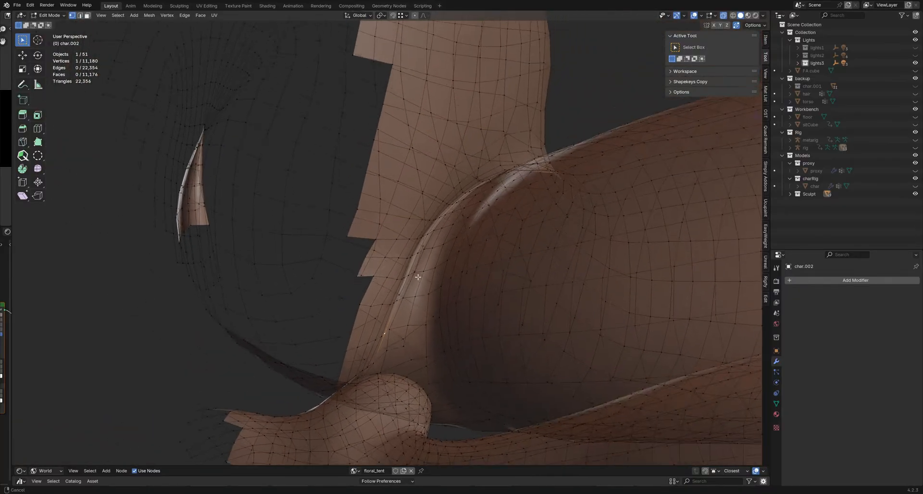
Step: Switch to edge selection and select the path of edges running along the inner fold of the hip crease
{"action": "scroll", "coordinate": [413, 279], "scroll_direction": "up", "scroll_amount": 3}
{"action": "key", "text": "2"}
{"action": "scroll", "coordinate": [390, 314], "scroll_direction": "up", "scroll_amount": 2}
{"action": "middle_click_drag", "start_coordinate": [388, 311], "coordinate": [385, 309]}
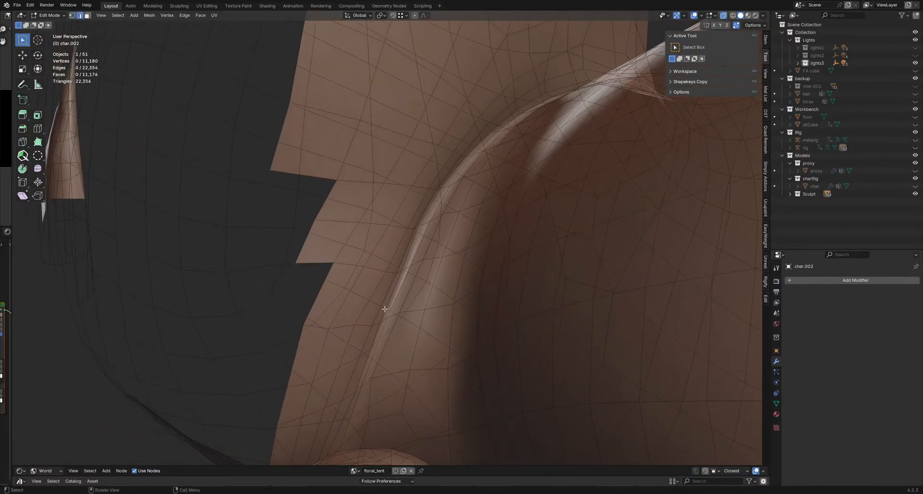
{"action": "middle_click_drag", "start_coordinate": [382, 347], "coordinate": [387, 344]}
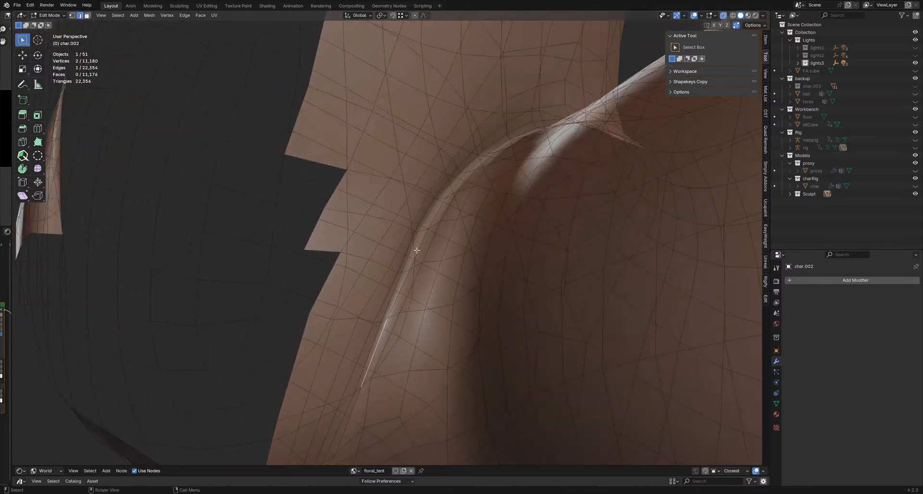
{"action": "left_click", "coordinate": [434, 213], "text": "ctrl"}
Step: Move the selected crease edges by about -0.0011 m in X, 0.0021 m in Y and 0.0008 m in Z
{"action": "middle_click_drag", "start_coordinate": [461, 198], "coordinate": [391, 277]}
{"action": "middle_click_drag", "start_coordinate": [499, 288], "coordinate": [439, 287]}
{"action": "key", "text": "ctrl+z"}
{"action": "middle_click_drag", "start_coordinate": [574, 297], "coordinate": [475, 253]}
{"action": "middle_click_drag", "start_coordinate": [395, 323], "coordinate": [418, 257]}
{"action": "key", "text": "g"}
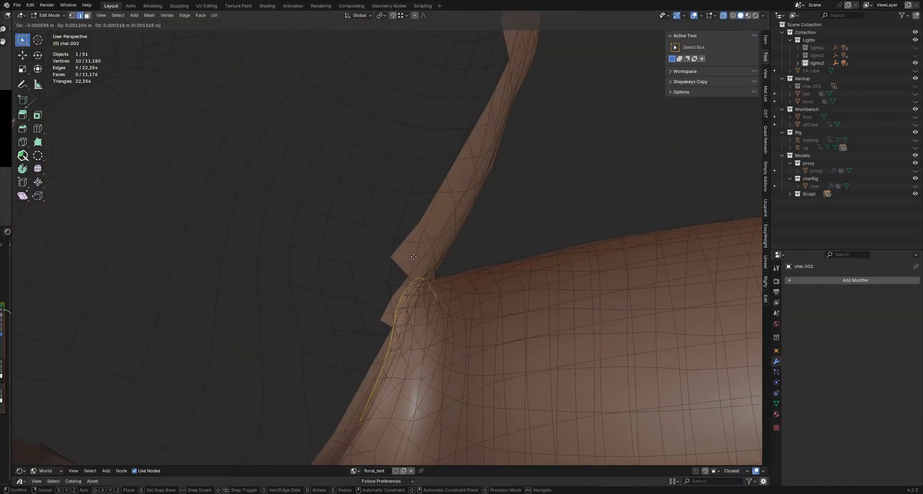
{"action": "left_click", "coordinate": [410, 255]}
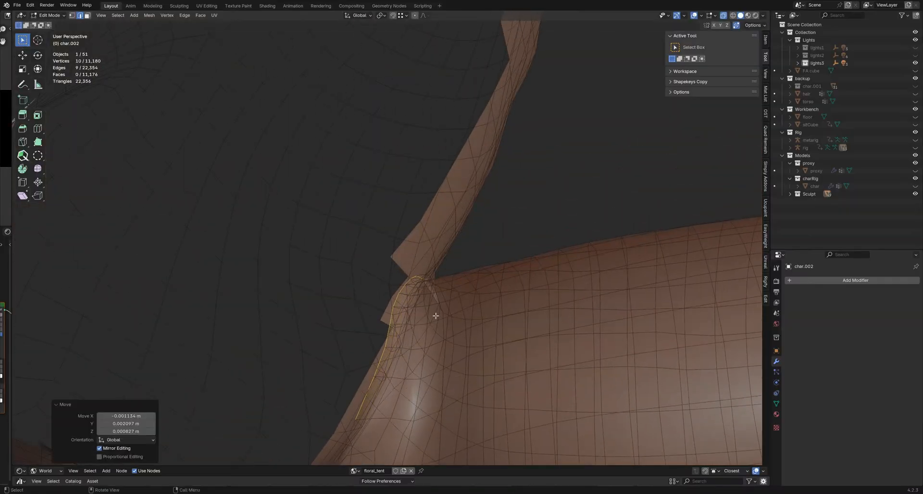
Step: With X-ray off, move the same crease edges by about 0.0006 m in X, 0.0034 m in Y and -0.0006 m in Z
{"action": "middle_click_drag", "start_coordinate": [436, 316], "coordinate": [443, 288]}
{"action": "key", "text": "g"}
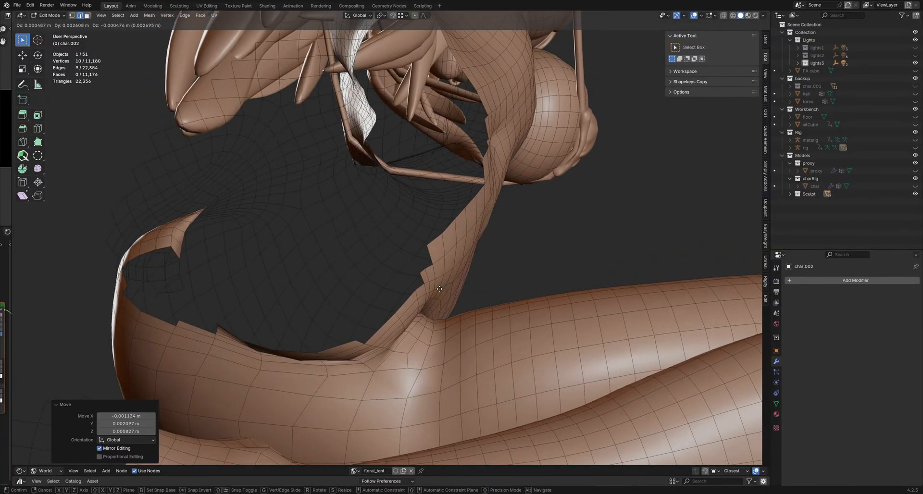
{"action": "left_click", "coordinate": [437, 289]}
{"action": "scroll", "coordinate": [435, 294], "scroll_direction": "up", "scroll_amount": 6}
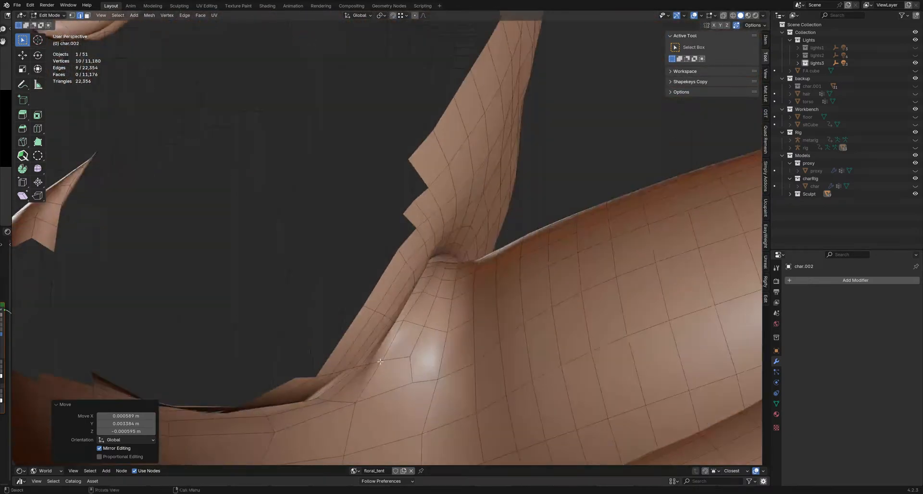
Step: Switch to vertex selection, pick a single vertex near the lower end of the hip crease fold, and reposition it
{"action": "key", "text": "1"}
{"action": "left_click", "coordinate": [380, 362]}
{"action": "mouse_move", "coordinate": [380, 362]}
{"action": "middle_mouse_down"}
{"action": "mouse_move", "coordinate": [439, 385]}
{"action": "mouse_move", "coordinate": [401, 367]}
{"action": "mouse_move", "coordinate": [323, 371]}
{"action": "mouse_move", "coordinate": [422, 320]}
{"action": "mouse_move", "coordinate": [392, 334]}
{"action": "mouse_move", "coordinate": [384, 302]}
{"action": "middle_mouse_up"}
{"action": "key", "text": "g"}
{"action": "left_click", "coordinate": [396, 358]}
Step: In Sculpt Mode, set the Inflate brush radius to 208 px and inflate the inner fold of the hip crease
{"action": "key", "text": "ctrl+Tab"}
{"action": "key", "text": "i"}
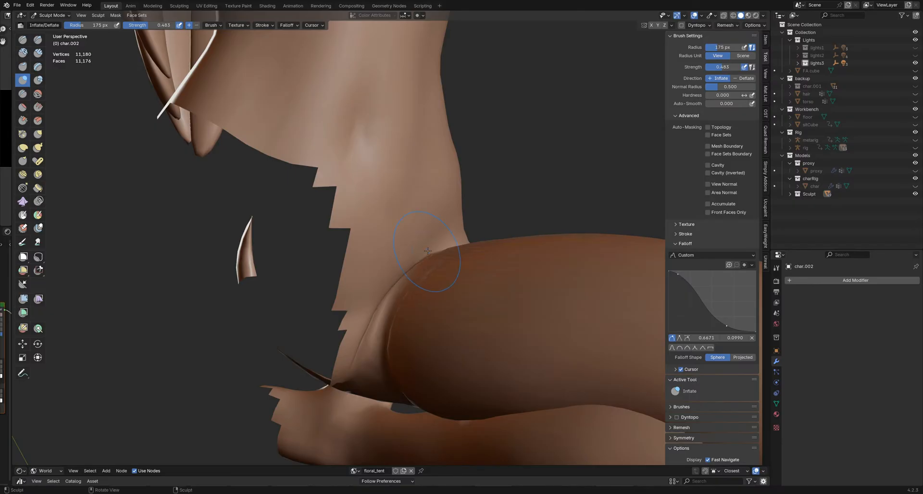
{"action": "middle_click_drag", "start_coordinate": [428, 251], "coordinate": [429, 252]}
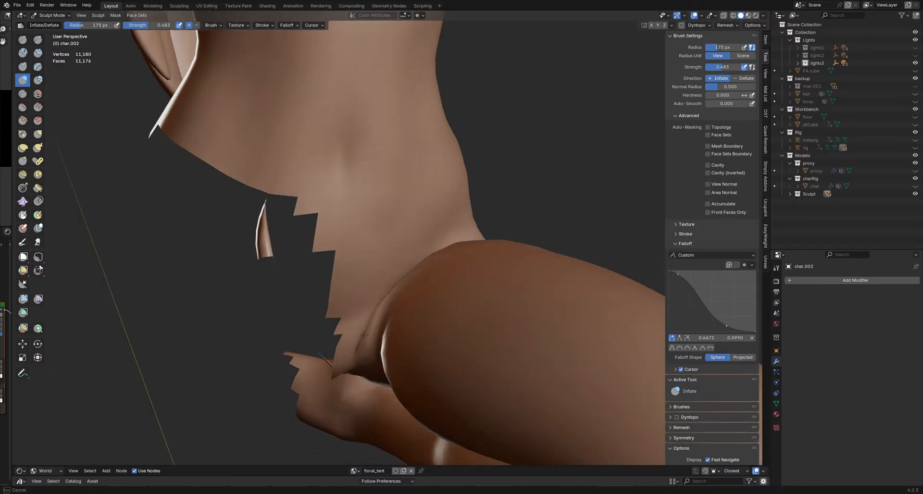
{"action": "middle_click_drag", "start_coordinate": [364, 335], "coordinate": [363, 328]}
{"action": "mouse_move", "coordinate": [406, 273]}
{"action": "middle_mouse_down"}
{"action": "mouse_move", "coordinate": [419, 262]}
{"action": "mouse_move", "coordinate": [409, 260]}
{"action": "middle_mouse_up"}
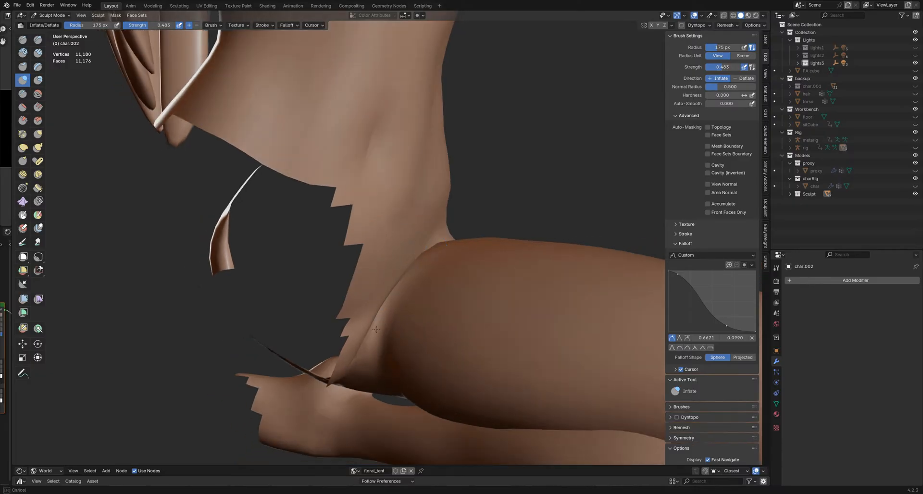
{"action": "mouse_move", "coordinate": [376, 329]}
{"action": "middle_mouse_down"}
{"action": "mouse_move", "coordinate": [376, 316]}
{"action": "mouse_move", "coordinate": [370, 332]}
{"action": "mouse_move", "coordinate": [412, 288]}
{"action": "mouse_move", "coordinate": [410, 264]}
{"action": "middle_mouse_up"}
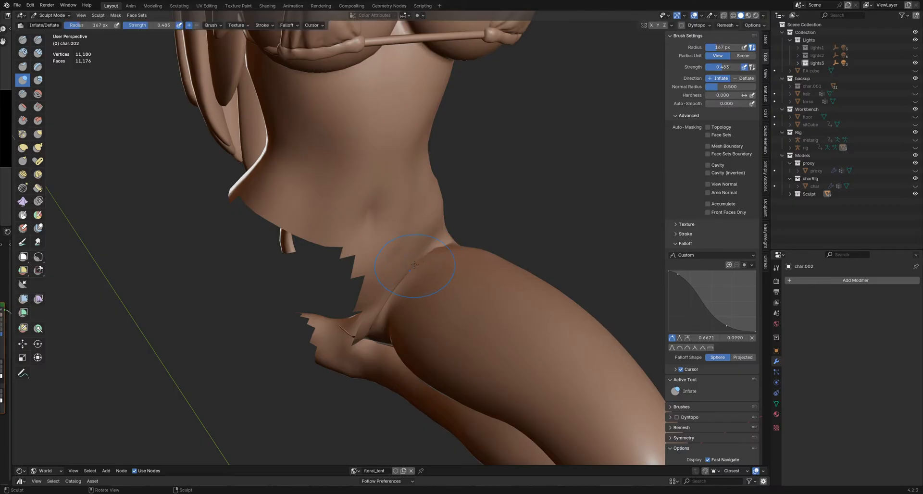
{"action": "middle_click_drag", "start_coordinate": [398, 284], "coordinate": [327, 267]}
{"action": "mouse_move", "coordinate": [381, 266]}
{"action": "middle_mouse_down"}
{"action": "mouse_move", "coordinate": [387, 299]}
{"action": "mouse_move", "coordinate": [389, 289]}
{"action": "middle_mouse_up"}
{"action": "scroll", "coordinate": [388, 288], "scroll_direction": "up", "scroll_amount": 3}
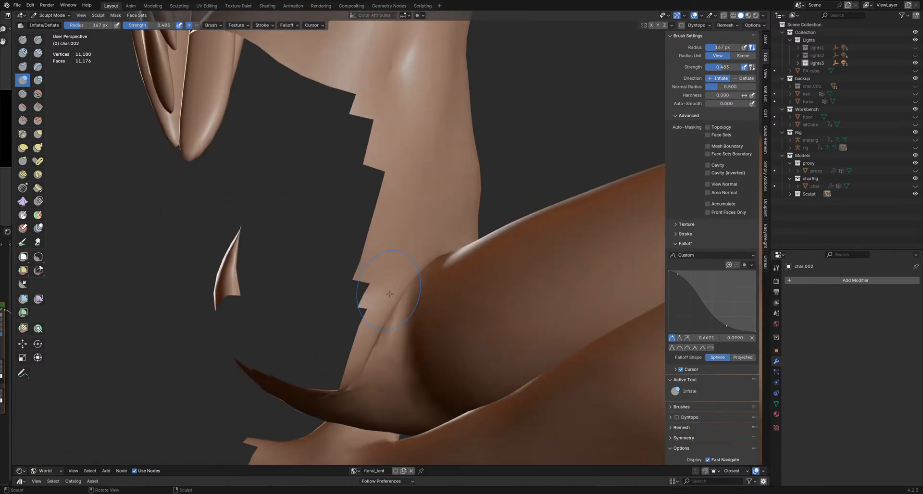
{"action": "key", "text": "f"}
{"action": "left_click", "coordinate": [376, 299]}
{"action": "left_click_drag", "start_coordinate": [385, 312], "coordinate": [373, 332]}
{"action": "mouse_move", "coordinate": [373, 331]}
{"action": "middle_mouse_down"}
{"action": "mouse_move", "coordinate": [370, 351]}
{"action": "mouse_move", "coordinate": [399, 310]}
{"action": "mouse_move", "coordinate": [456, 293]}
{"action": "mouse_move", "coordinate": [412, 320]}
{"action": "middle_mouse_up"}
{"action": "left_click", "coordinate": [412, 320]}
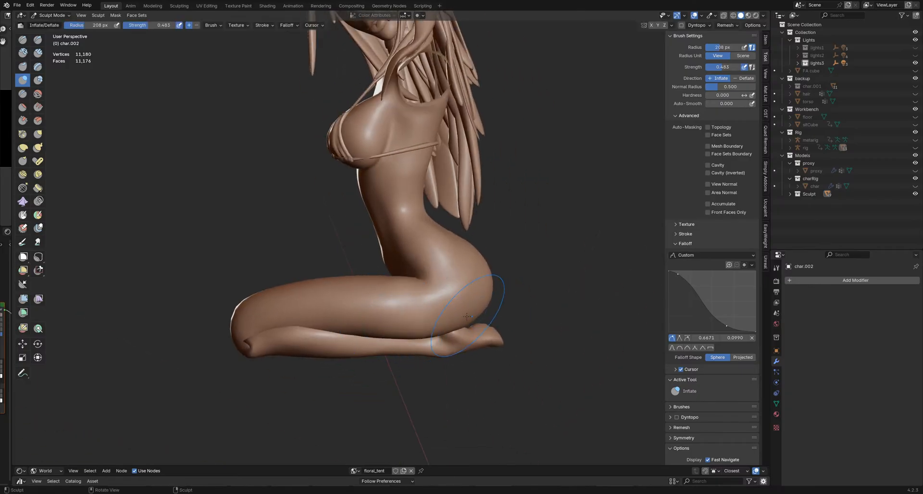
Step: Save the sculpt file
{"action": "mouse_move", "coordinate": [481, 314]}
{"action": "middle_mouse_down"}
{"action": "mouse_move", "coordinate": [424, 307]}
{"action": "mouse_move", "coordinate": [416, 366]}
{"action": "middle_mouse_up"}
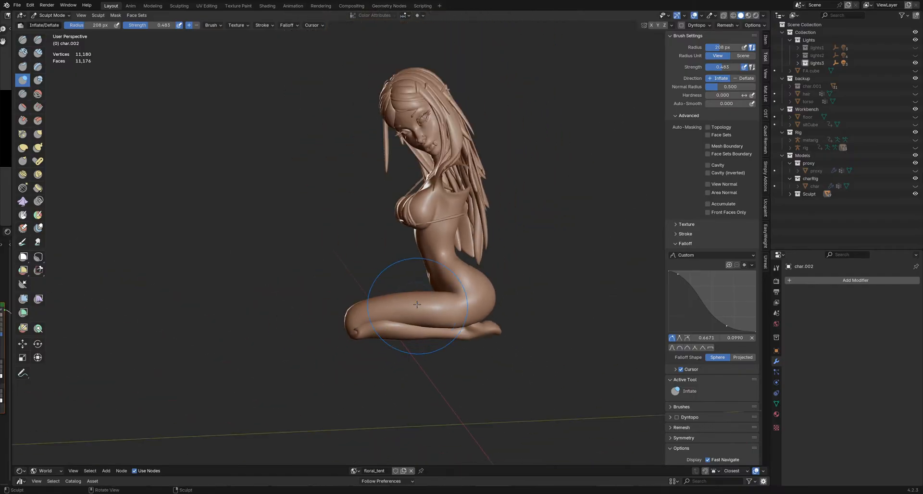
{"action": "scroll", "coordinate": [379, 332], "scroll_direction": "up", "scroll_amount": 4}
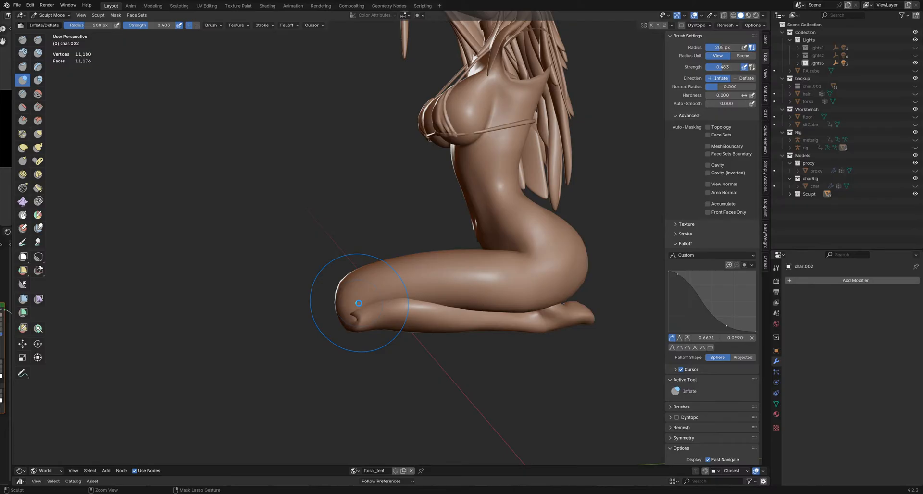
{"action": "key", "text": "ctrl+s"}
{"action": "left_click", "coordinate": [17, 5]}
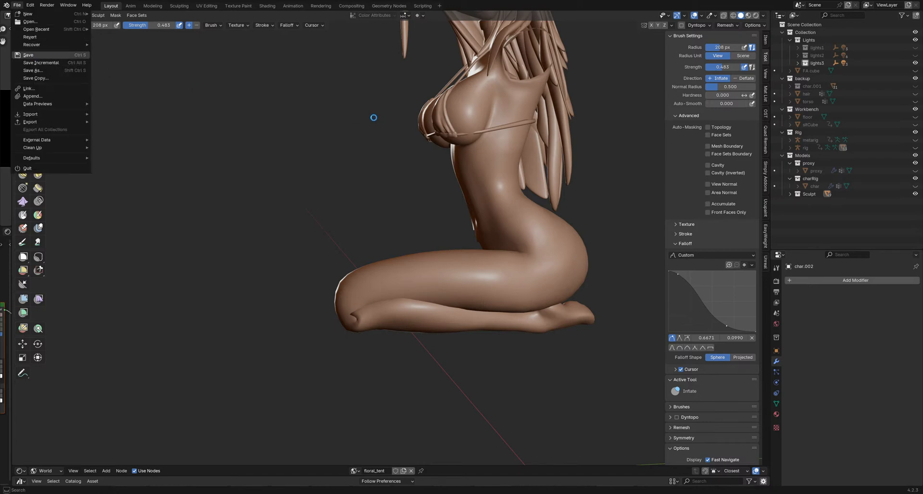
{"action": "key", "text": "ctrl+s"}
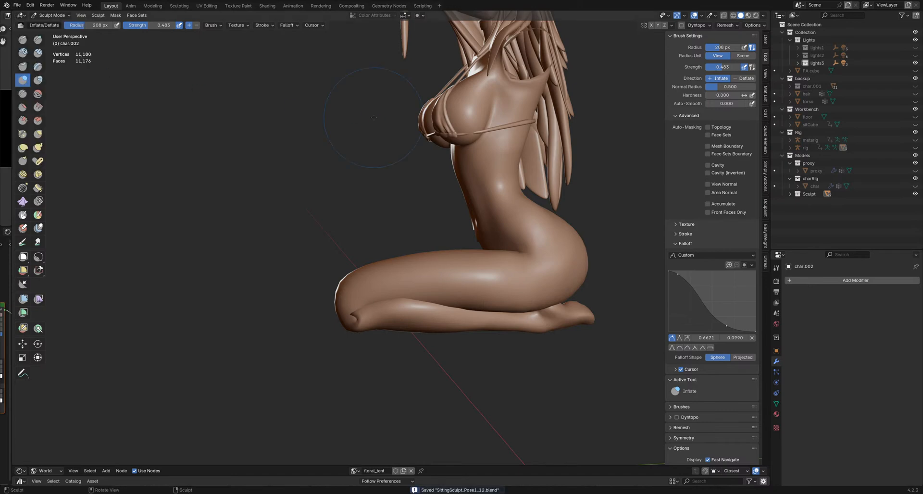
Step: Save the file again in Object Mode and select the character body
{"action": "middle_click_drag", "start_coordinate": [379, 270], "coordinate": [410, 270]}
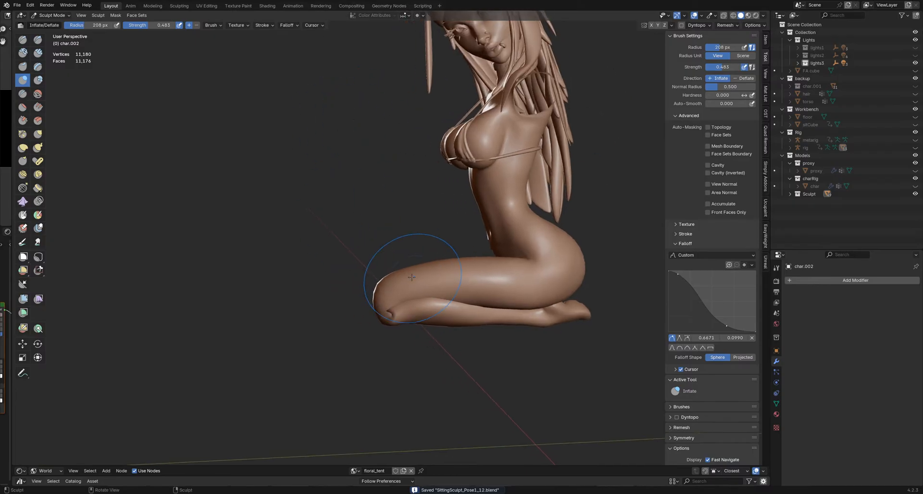
{"action": "key", "text": "ctrl+Tab"}
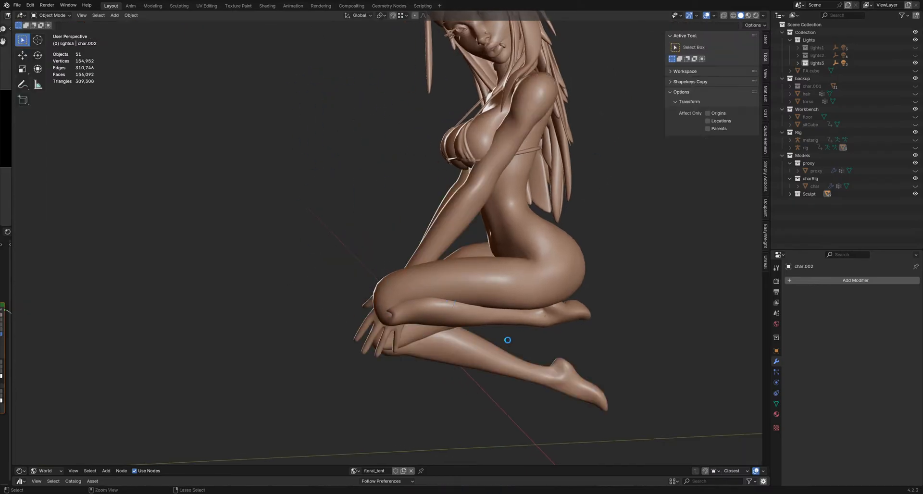
{"action": "key", "text": "ctrl+s"}
{"action": "left_click", "coordinate": [436, 308]}
{"action": "mouse_move", "coordinate": [442, 314]}
{"action": "middle_mouse_down"}
{"action": "mouse_move", "coordinate": [458, 319]}
{"action": "mouse_move", "coordinate": [435, 318]}
{"action": "middle_mouse_up"}
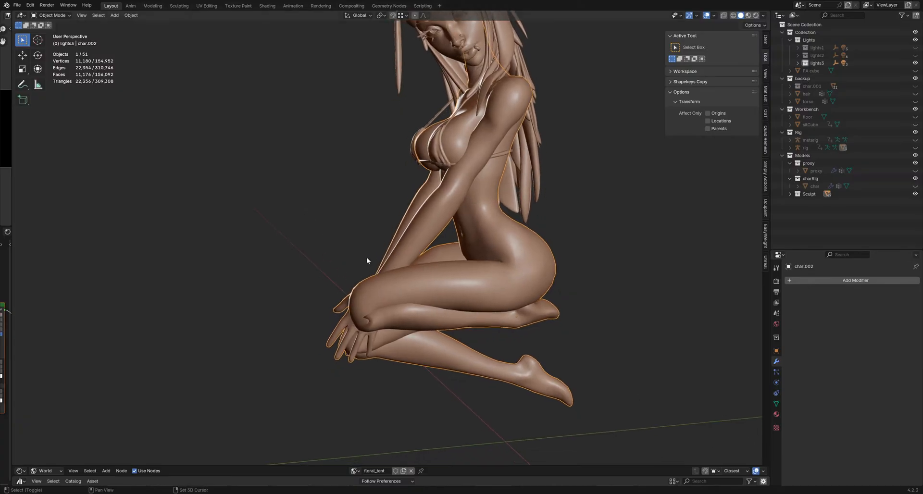
Step: Return the character body to Sculpt Mode, framing the folded near leg
{"action": "middle_click_drag", "start_coordinate": [367, 260], "coordinate": [408, 270], "text": "shift"}
{"action": "scroll", "coordinate": [442, 290], "scroll_direction": "up", "scroll_amount": 3}
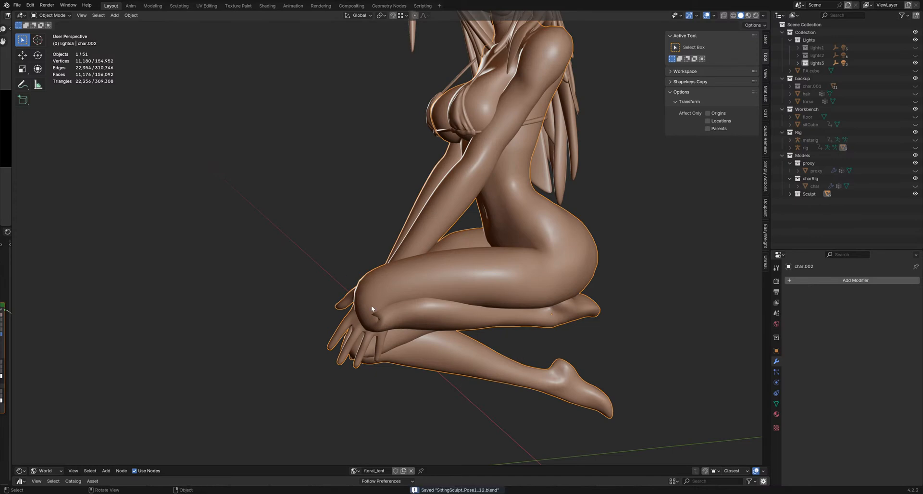
{"action": "middle_click_drag", "start_coordinate": [371, 305], "coordinate": [393, 301]}
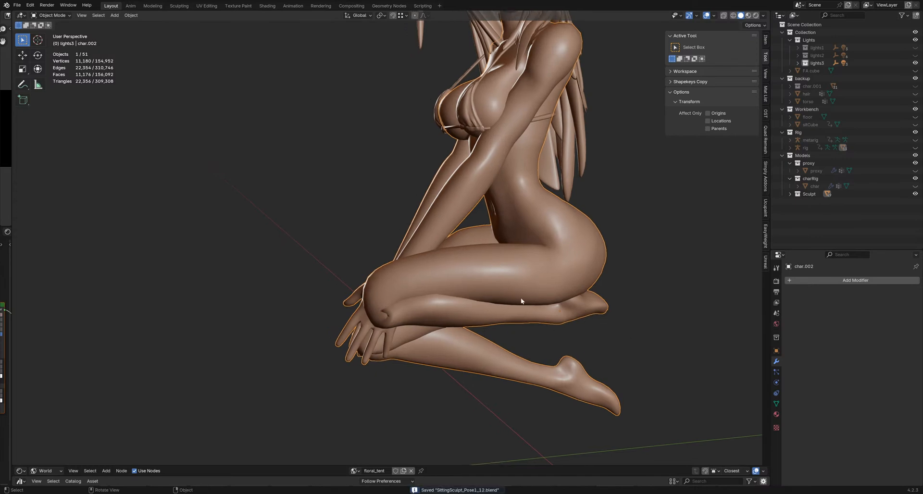
{"action": "middle_click_drag", "start_coordinate": [521, 301], "coordinate": [402, 301], "text": "shift"}
{"action": "key", "text": "Tab"}
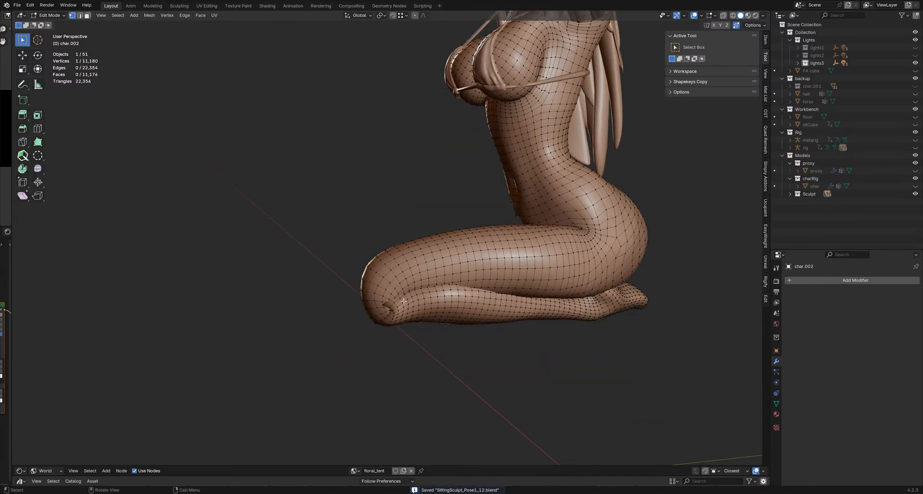
{"action": "scroll", "coordinate": [403, 301], "scroll_direction": "up", "scroll_amount": 3}
{"action": "key", "text": "ctrl+Tab"}
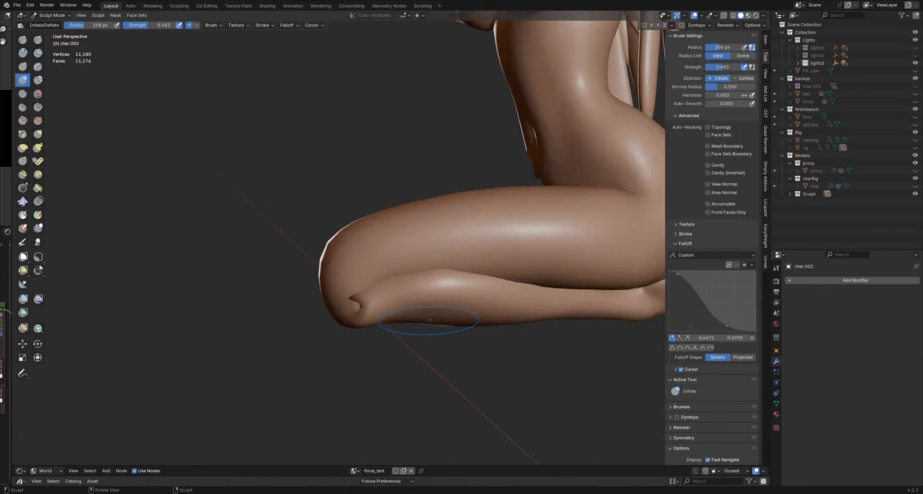
{"action": "mouse_move", "coordinate": [428, 295]}
{"action": "middle_mouse_down", "text": "shift"}
{"action": "mouse_move", "coordinate": [362, 293]}
{"action": "mouse_move", "coordinate": [403, 295]}
{"action": "middle_mouse_up", "text": "shift"}
{"action": "scroll", "coordinate": [365, 294], "scroll_direction": "down", "scroll_amount": 1}
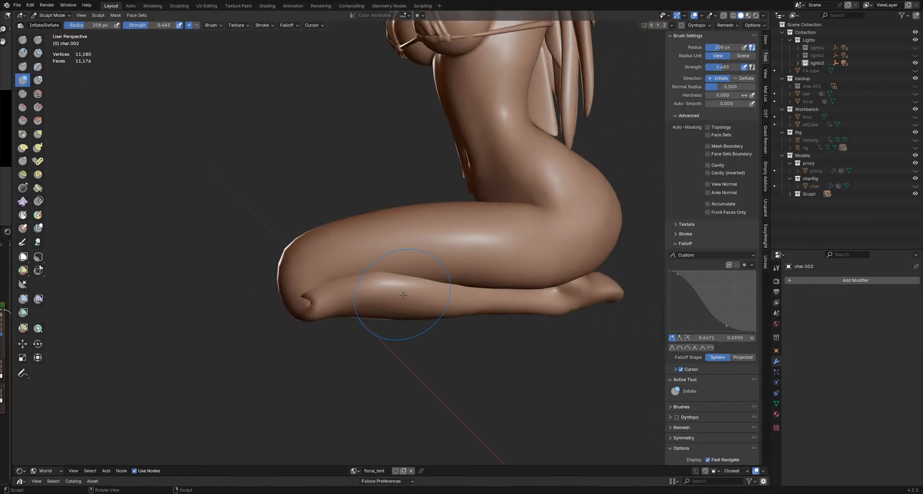
{"action": "scroll", "coordinate": [403, 295], "scroll_direction": "down", "scroll_amount": 3}
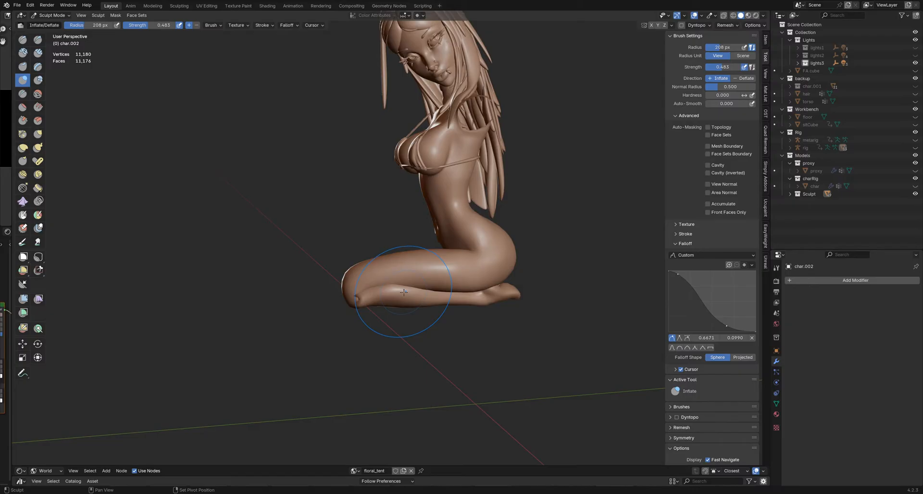
Step: Reveal all hidden face sets of the body and save the file
{"action": "key", "text": "h"}
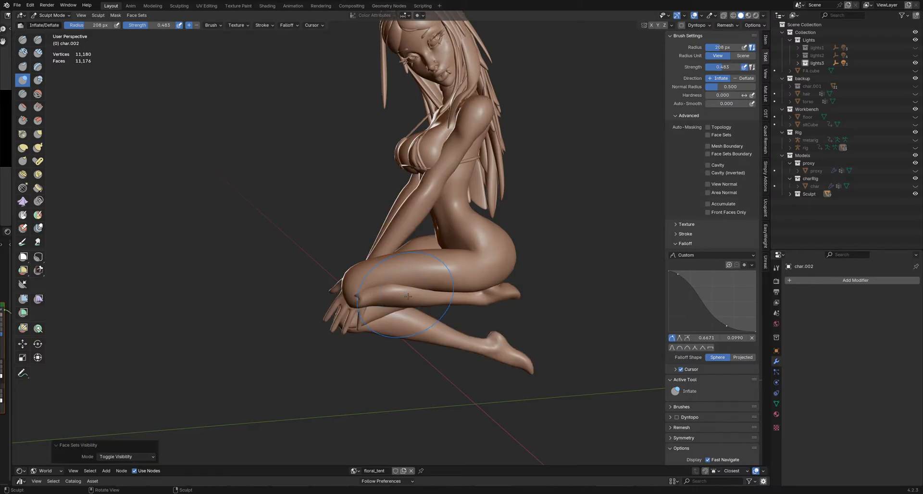
{"action": "scroll", "coordinate": [404, 294], "scroll_direction": "up", "scroll_amount": 3}
{"action": "mouse_move", "coordinate": [404, 294]}
{"action": "middle_mouse_down"}
{"action": "mouse_move", "coordinate": [433, 292]}
{"action": "mouse_move", "coordinate": [392, 294]}
{"action": "middle_mouse_up"}
{"action": "key", "text": "ctrl+s"}
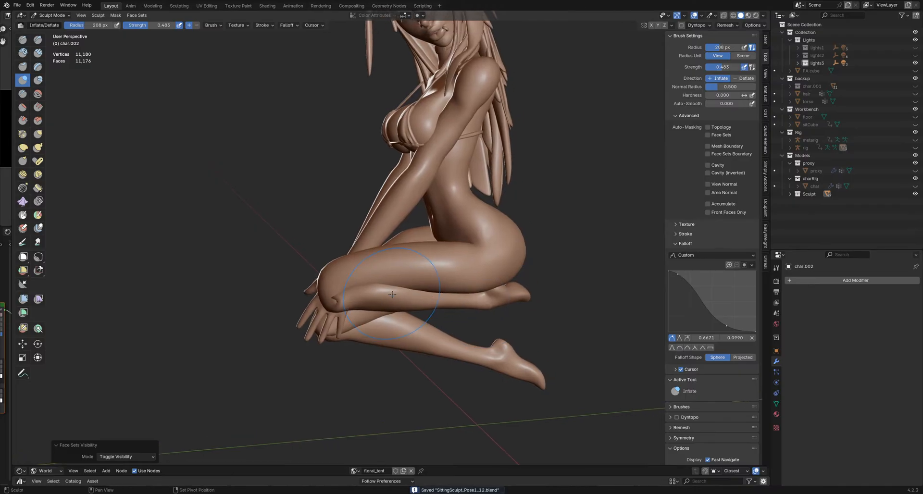
Step: Hide the near lower leg's face set, mask the rest of the body, and bring the unmasked lower leg back
{"action": "key", "text": "shift+h"}
{"action": "middle_click_drag", "start_coordinate": [490, 299], "coordinate": [394, 296]}
{"action": "key", "text": "shift+a"}
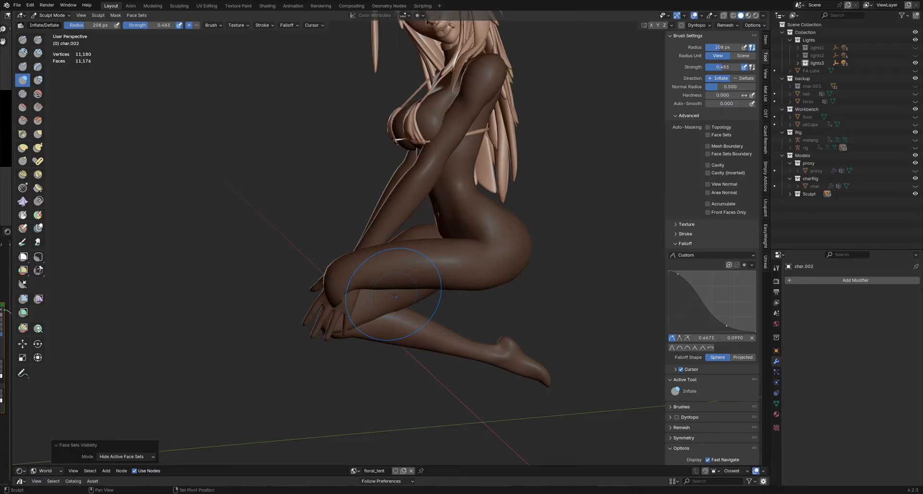
{"action": "key", "text": "h"}
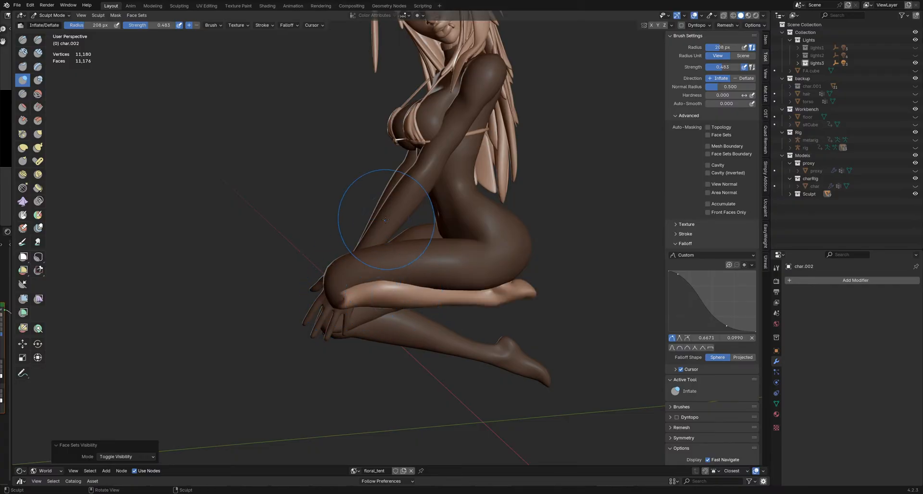
Step: Hide the face sets of the arms and the far leg, leaving the near leg in view
{"action": "key", "text": "shift+h"}
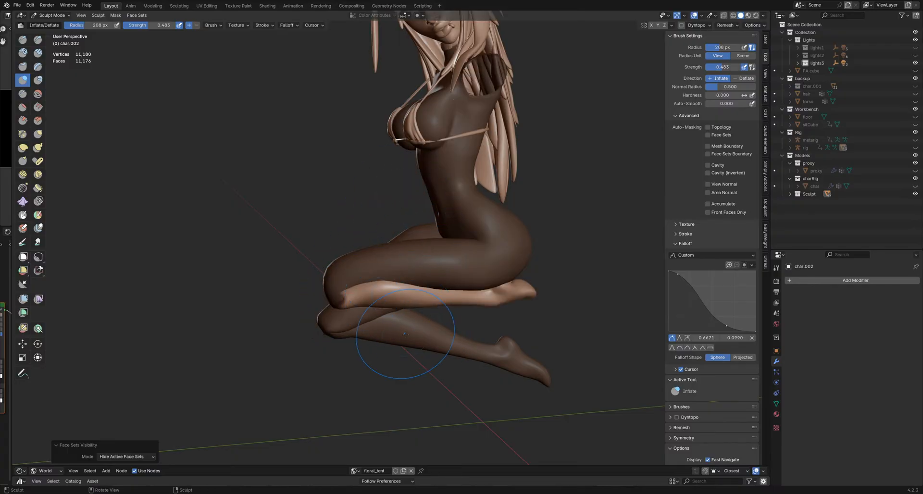
{"action": "key", "text": "shift+h"}
{"action": "mouse_move", "coordinate": [528, 362]}
{"action": "middle_mouse_down"}
{"action": "mouse_move", "coordinate": [601, 346]}
{"action": "mouse_move", "coordinate": [460, 284]}
{"action": "mouse_move", "coordinate": [466, 265]}
{"action": "mouse_move", "coordinate": [399, 274]}
{"action": "middle_mouse_up"}
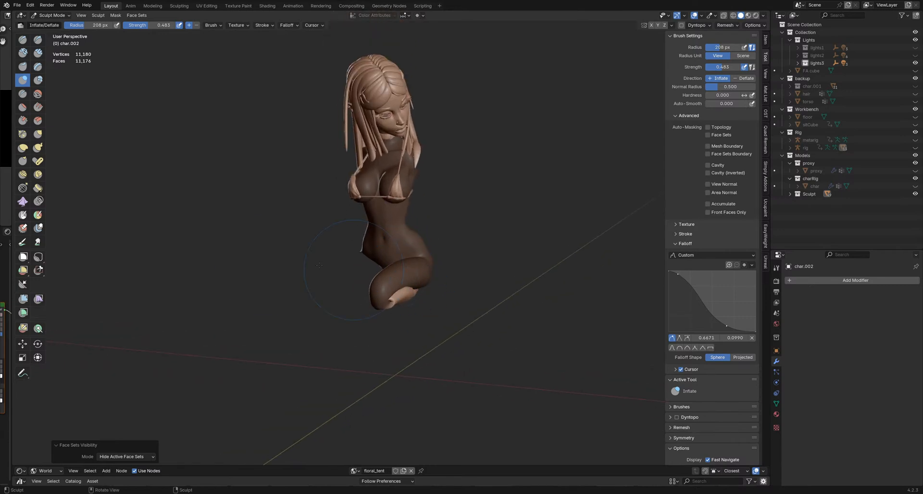
Step: Try to move the unmasked lower leg about -0.014 m in Y with the Move tool in Cursor orientation
{"action": "left_click", "coordinate": [23, 343]}
{"action": "mouse_move", "coordinate": [493, 332]}
{"action": "left_mouse_down"}
{"action": "mouse_move", "coordinate": [500, 346]}
{"action": "mouse_move", "coordinate": [582, 365]}
{"action": "mouse_move", "coordinate": [548, 352]}
{"action": "left_mouse_up"}
{"action": "middle_click_drag", "start_coordinate": [433, 319], "coordinate": [420, 304], "text": "ctrl"}
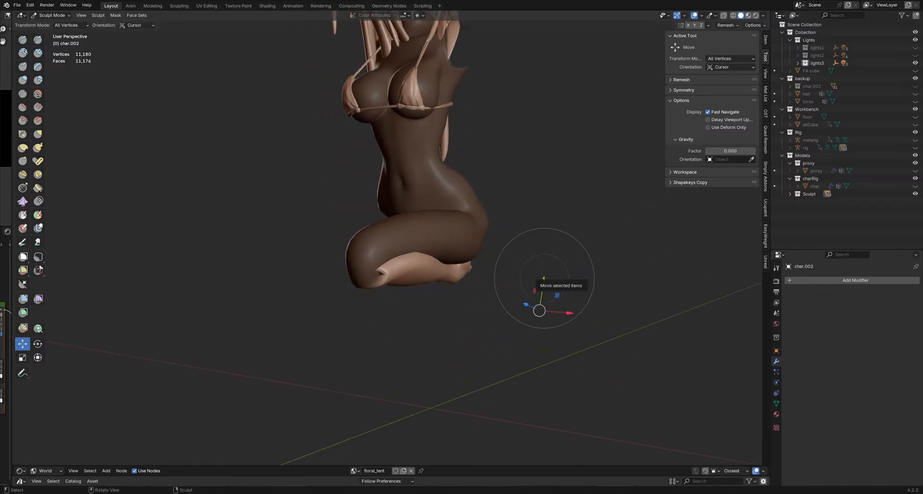
{"action": "left_click_drag", "start_coordinate": [543, 278], "coordinate": [544, 286]}
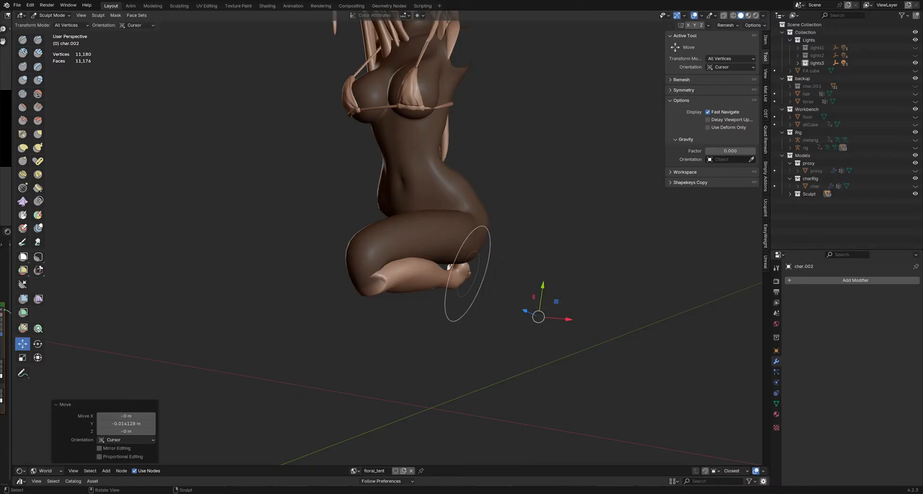
Step: Try further small repositionings of the lower leg against the thigh and undo the leg's moves
{"action": "middle_click_drag", "start_coordinate": [433, 297], "coordinate": [387, 286]}
{"action": "mouse_move", "coordinate": [384, 291]}
{"action": "middle_mouse_down"}
{"action": "mouse_move", "coordinate": [379, 300]}
{"action": "mouse_move", "coordinate": [387, 303]}
{"action": "middle_mouse_up"}
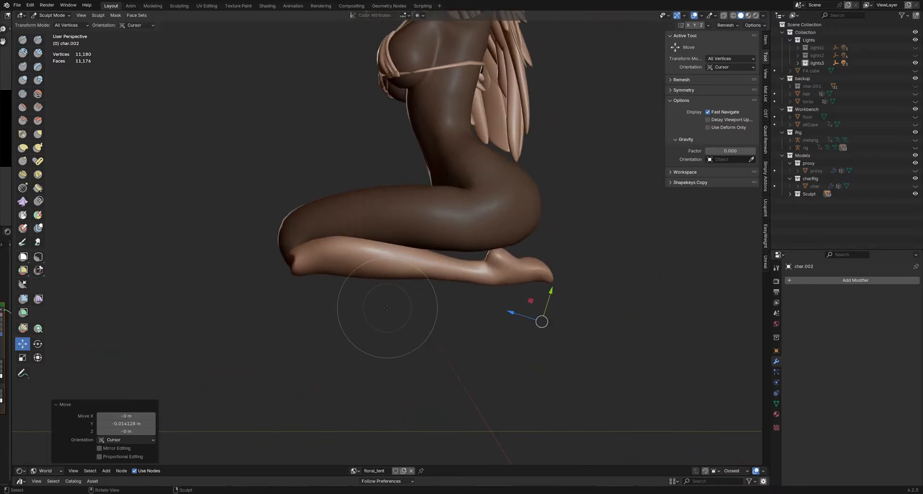
{"action": "left_click_drag", "start_coordinate": [388, 305], "coordinate": [390, 307]}
{"action": "key", "text": "ctrl+z"}
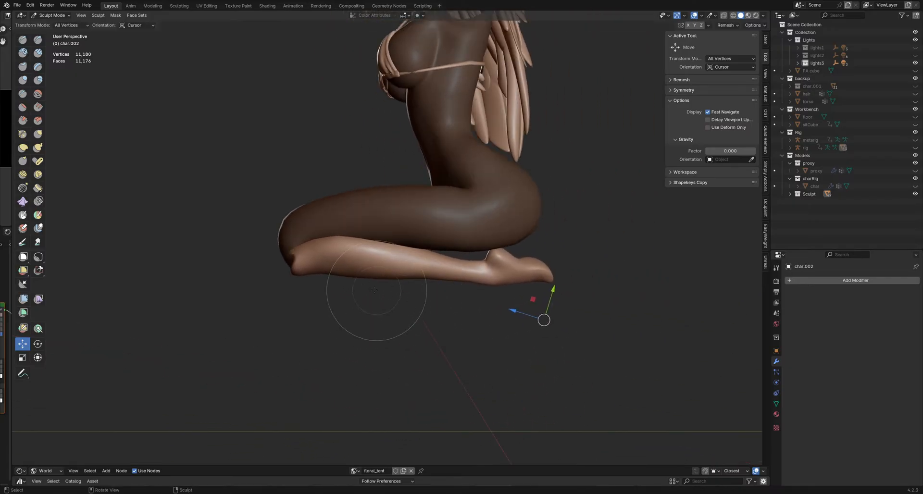
{"action": "mouse_move", "coordinate": [371, 288]}
{"action": "middle_mouse_down"}
{"action": "mouse_move", "coordinate": [401, 290]}
{"action": "mouse_move", "coordinate": [366, 291]}
{"action": "middle_mouse_up"}
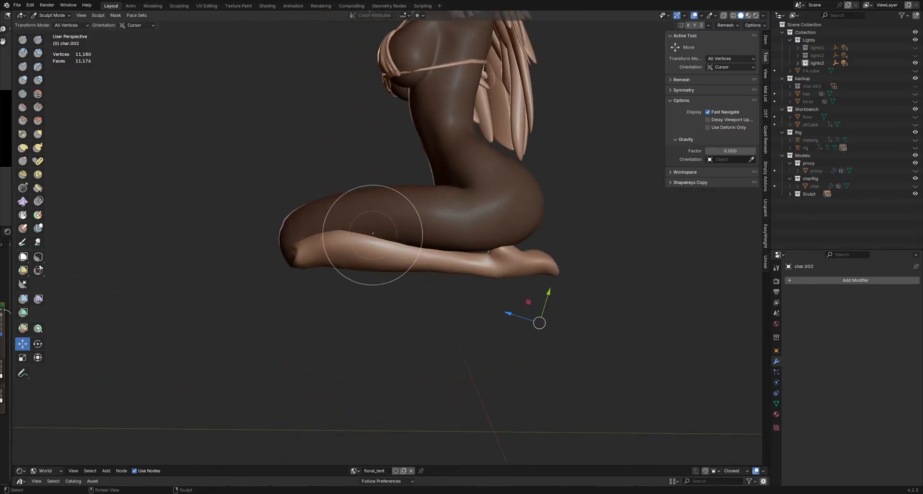
{"action": "middle_click_drag", "start_coordinate": [369, 244], "coordinate": [374, 292]}
{"action": "left_click", "coordinate": [373, 289]}
{"action": "key", "text": "ctrl+z"}
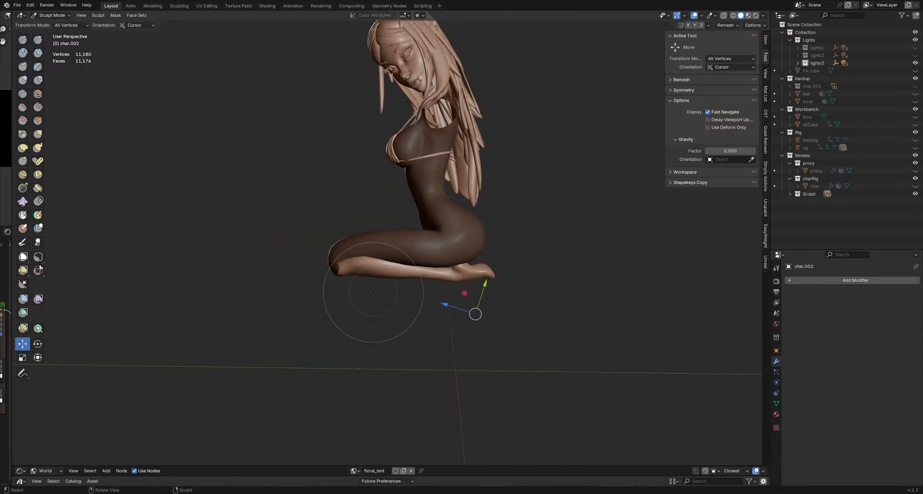
Step: Move the unmasked lower leg by about 0.0005 m in X, -0.0028 m in Y and -0.0050 m in Z
{"action": "left_click_drag", "start_coordinate": [374, 292], "coordinate": [373, 296]}
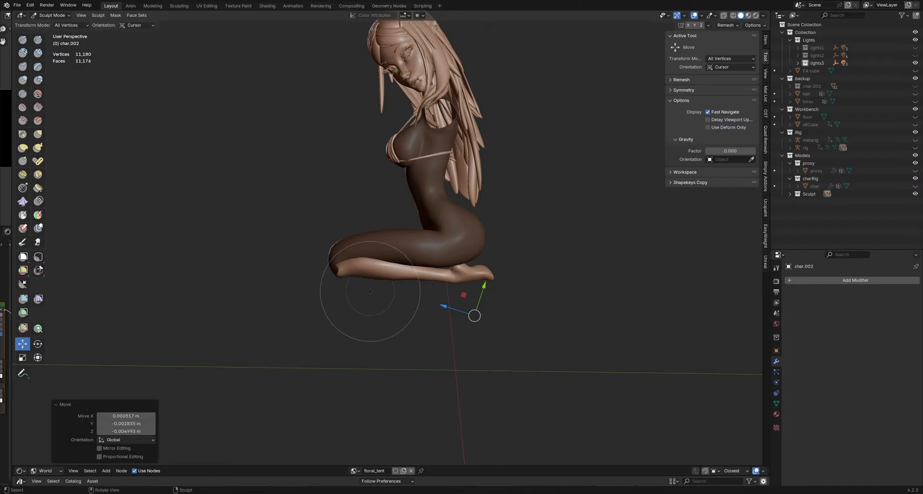
{"action": "middle_click_drag", "start_coordinate": [370, 291], "coordinate": [440, 210]}
{"action": "scroll", "coordinate": [387, 260], "scroll_direction": "up", "scroll_amount": 3}
{"action": "mouse_move", "coordinate": [387, 260]}
{"action": "middle_mouse_down"}
{"action": "mouse_move", "coordinate": [448, 326]}
{"action": "mouse_move", "coordinate": [423, 365]}
{"action": "mouse_move", "coordinate": [437, 397]}
{"action": "mouse_move", "coordinate": [462, 335]}
{"action": "mouse_move", "coordinate": [413, 342]}
{"action": "middle_mouse_up"}
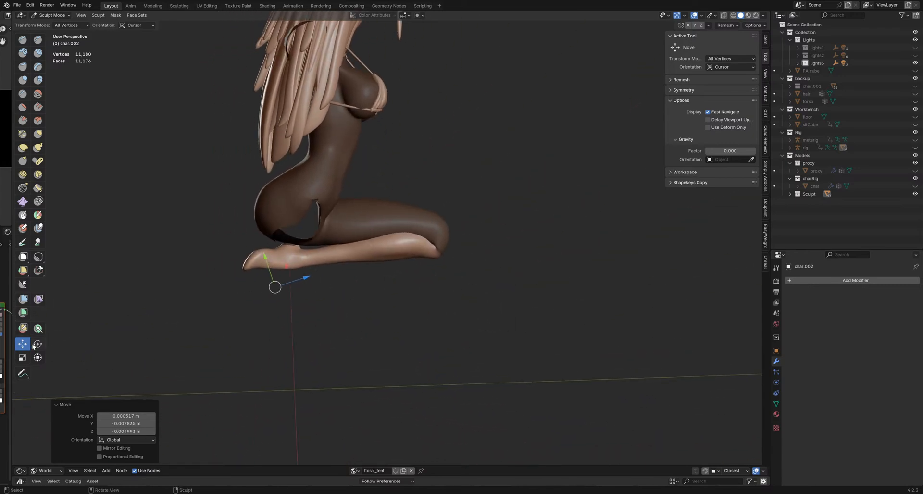
Step: Activate the Rotate tool for sculpting, and return to Object Mode with the character body selected
{"action": "left_click", "coordinate": [38, 343]}
{"action": "middle_click_drag", "start_coordinate": [339, 304], "coordinate": [347, 301]}
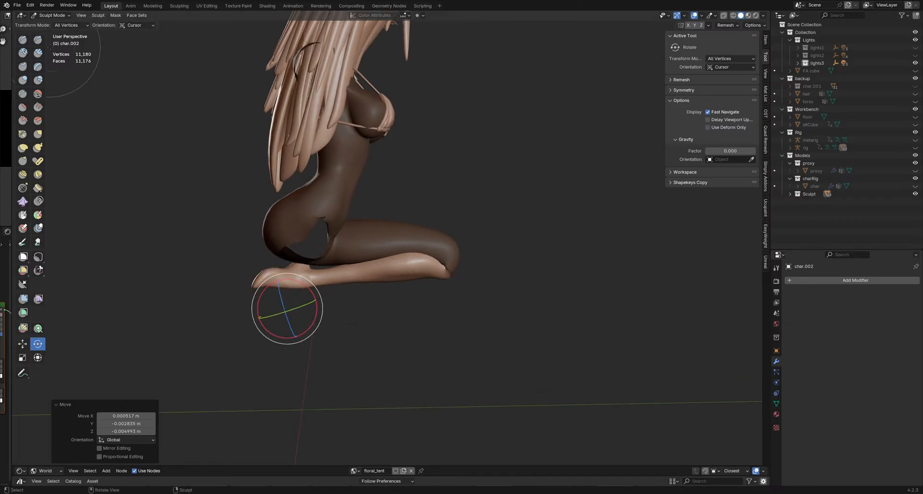
{"action": "key", "text": "ctrl+Tab"}
{"action": "left_click", "coordinate": [429, 264]}
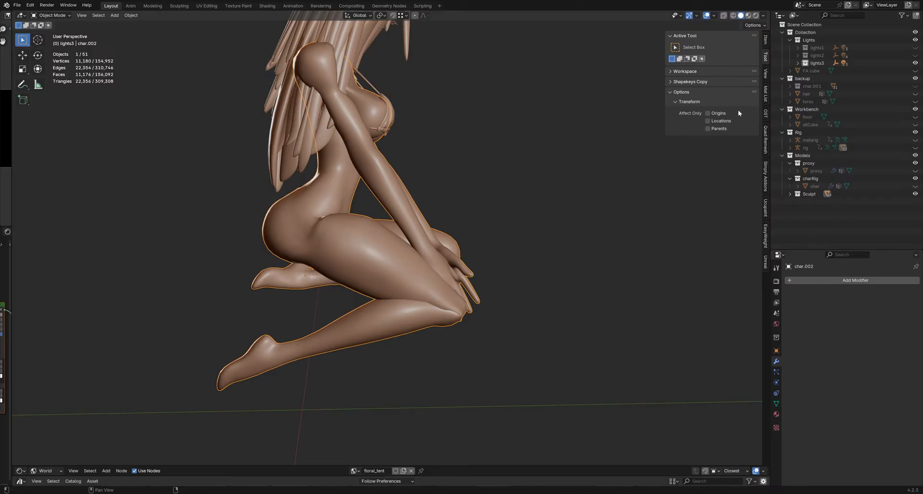
Step: Move only the body's origin to the middle of the folded lower leg, and switch back to Sculpt Mode
{"action": "middle_click_drag", "start_coordinate": [432, 230], "coordinate": [295, 243]}
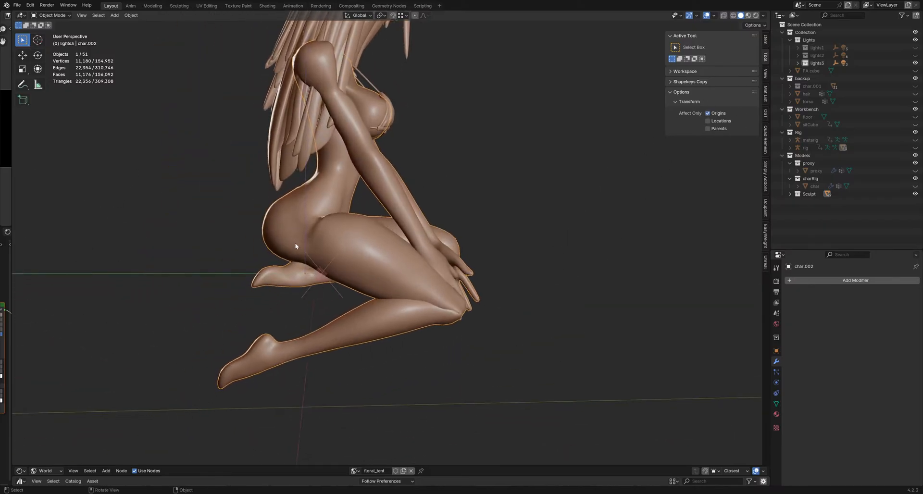
{"action": "key", "text": "g"}
{"action": "left_click", "coordinate": [368, 242]}
{"action": "middle_click_drag", "start_coordinate": [357, 247], "coordinate": [423, 245]}
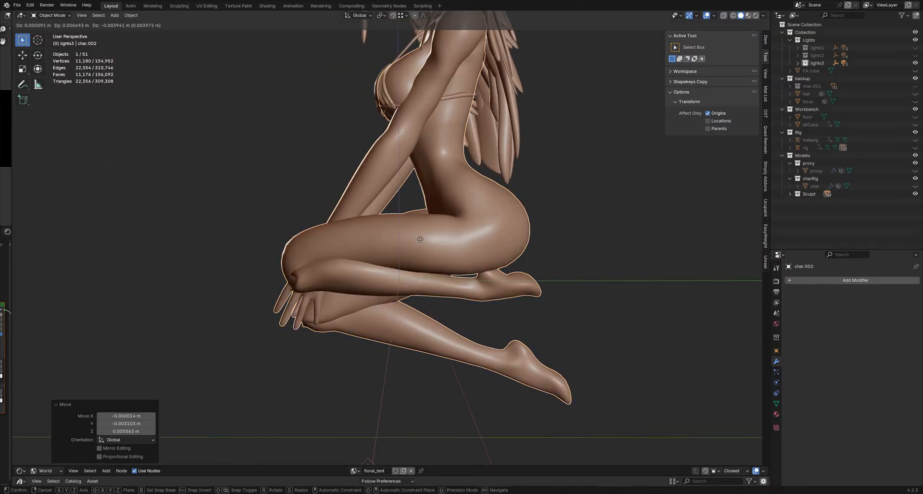
{"action": "key", "text": "g"}
{"action": "left_click", "coordinate": [428, 257]}
{"action": "left_click", "coordinate": [435, 301]}
Step: Rotate the unmasked lower leg by about -0.477° around the view axis
{"action": "middle_click_drag", "start_coordinate": [449, 284], "coordinate": [443, 254]}
{"action": "key", "text": "r"}
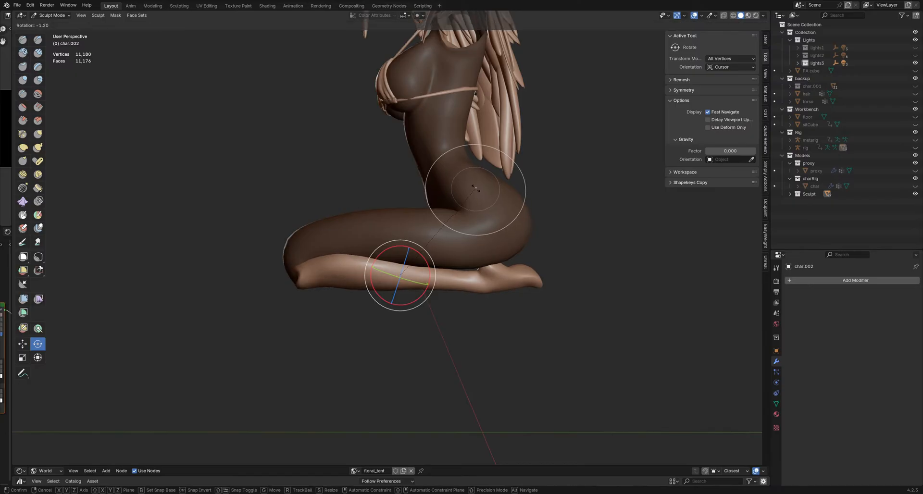
{"action": "left_click", "coordinate": [475, 188]}
Step: Activate the Transform tool and move the unmasked lower leg by about -0.0102 m in X, 0.0115 m in Y and -0.0017 m in Z
{"action": "mouse_move", "coordinate": [474, 187]}
{"action": "middle_mouse_down"}
{"action": "mouse_move", "coordinate": [598, 244]}
{"action": "mouse_move", "coordinate": [571, 241]}
{"action": "mouse_move", "coordinate": [577, 185]}
{"action": "mouse_move", "coordinate": [391, 161]}
{"action": "mouse_move", "coordinate": [464, 195]}
{"action": "middle_mouse_up"}
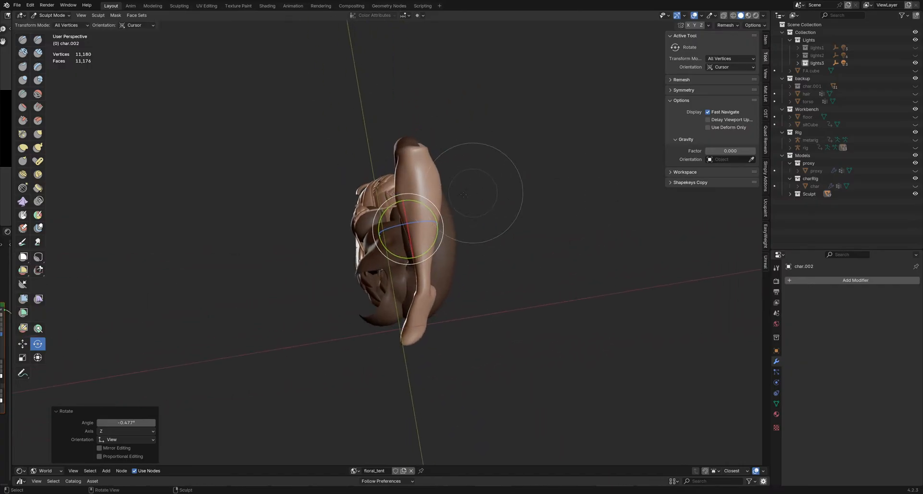
{"action": "left_click", "coordinate": [38, 357]}
{"action": "key", "text": "g"}
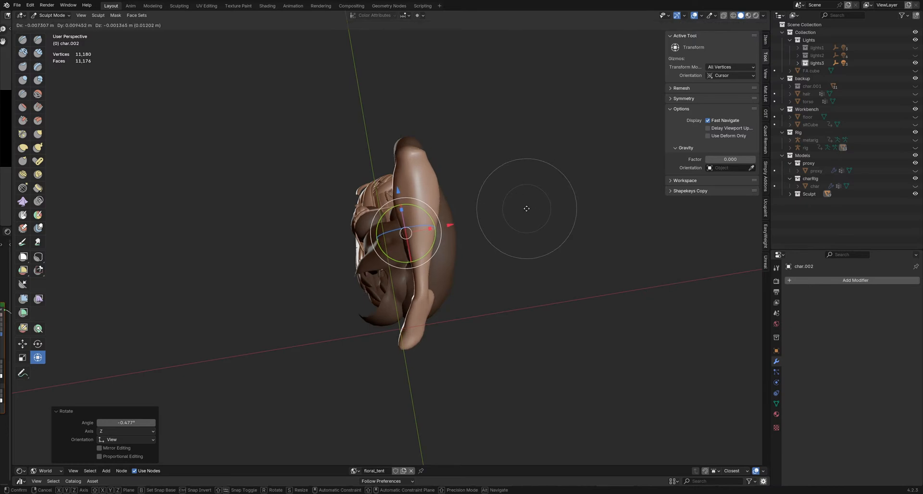
{"action": "left_click", "coordinate": [525, 210]}
Step: Examine how the folded lower leg, knee and foot sit against the thigh from the side, below and inner side
{"action": "middle_click_drag", "start_coordinate": [407, 259], "coordinate": [406, 215]}
{"action": "key", "text": "shift+alt+z"}
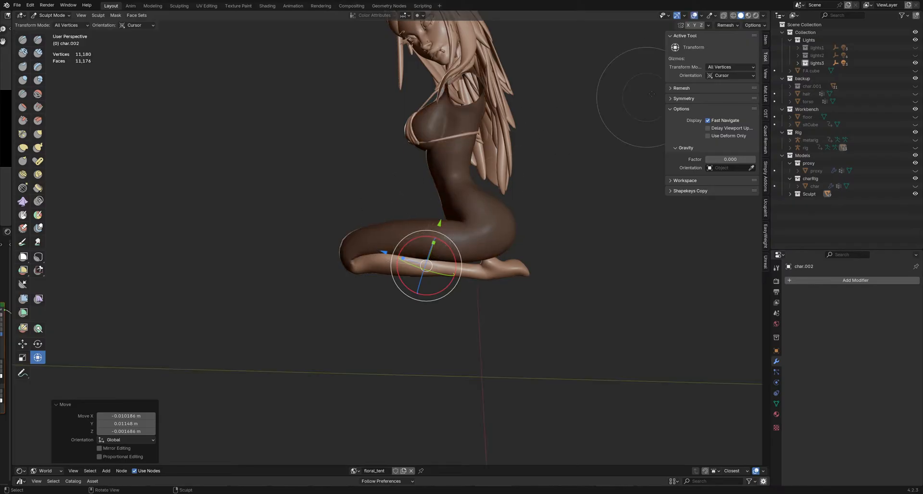
{"action": "middle_click_drag", "start_coordinate": [581, 117], "coordinate": [417, 301]}
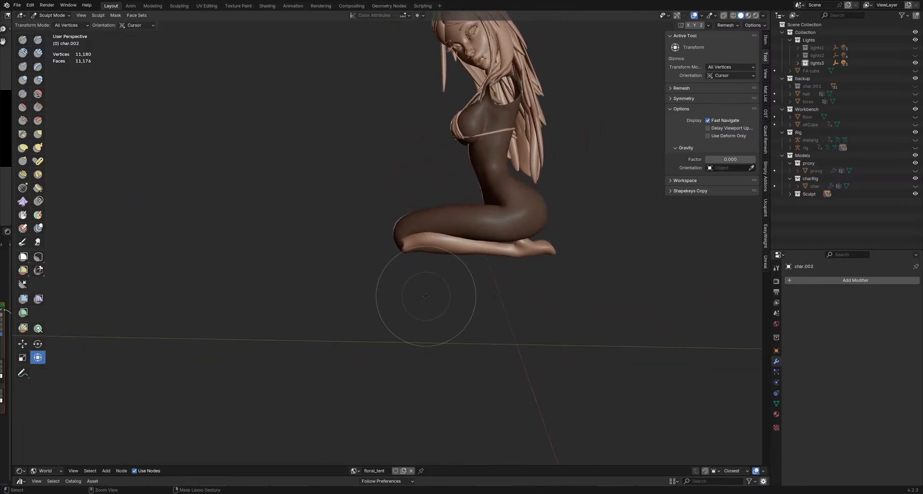
{"action": "middle_click_drag", "start_coordinate": [426, 295], "coordinate": [330, 206]}
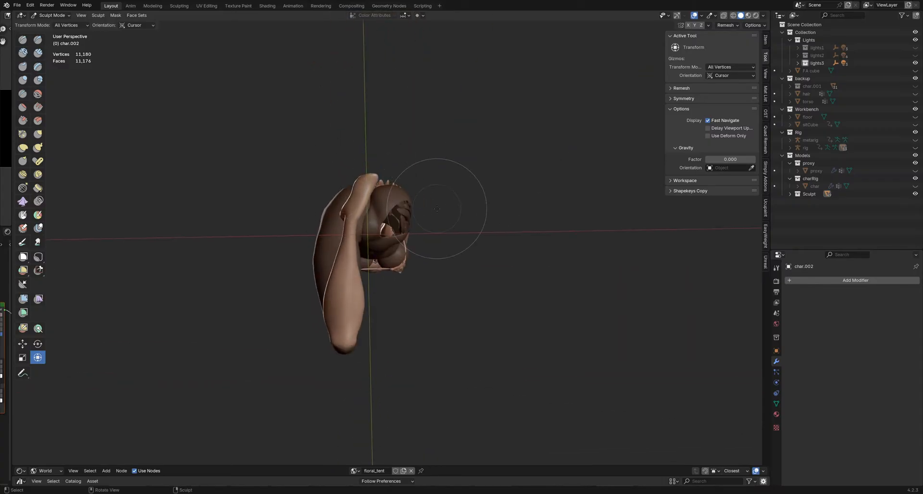
{"action": "mouse_move", "coordinate": [437, 209]}
{"action": "middle_mouse_down"}
{"action": "mouse_move", "coordinate": [553, 353]}
{"action": "mouse_move", "coordinate": [525, 254]}
{"action": "mouse_move", "coordinate": [455, 264]}
{"action": "mouse_move", "coordinate": [500, 236]}
{"action": "mouse_move", "coordinate": [618, 299]}
{"action": "mouse_move", "coordinate": [470, 274]}
{"action": "mouse_move", "coordinate": [449, 243]}
{"action": "mouse_move", "coordinate": [363, 264]}
{"action": "mouse_move", "coordinate": [480, 268]}
{"action": "mouse_move", "coordinate": [368, 270]}
{"action": "middle_mouse_up"}
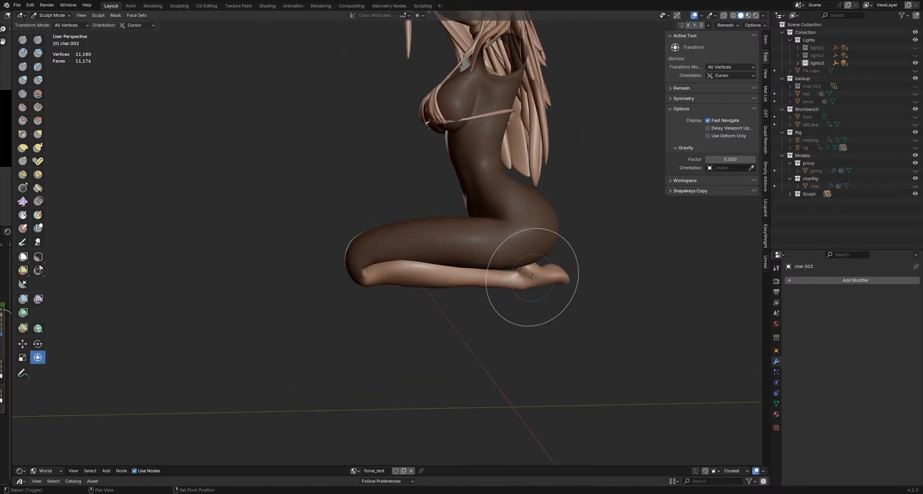
{"action": "middle_click_drag", "start_coordinate": [533, 277], "coordinate": [460, 273], "text": "shift"}
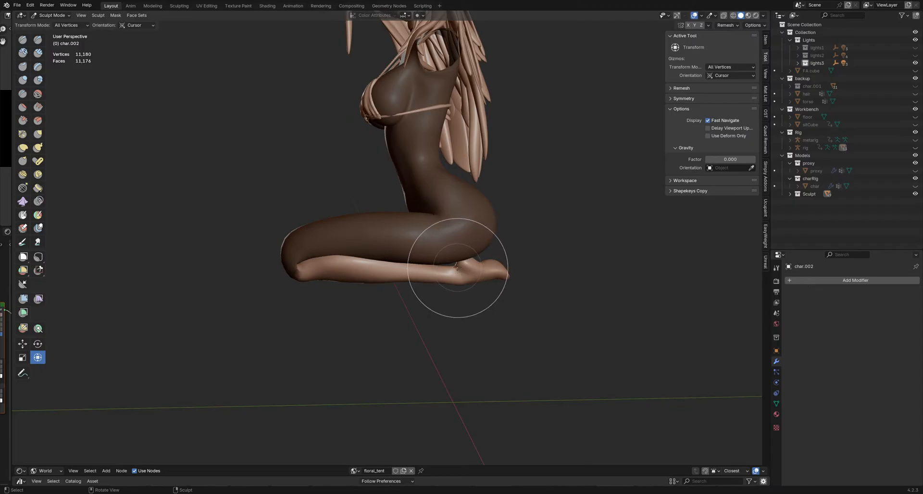
{"action": "middle_click_drag", "start_coordinate": [494, 274], "coordinate": [390, 284]}
{"action": "middle_click_drag", "start_coordinate": [487, 262], "coordinate": [468, 289]}
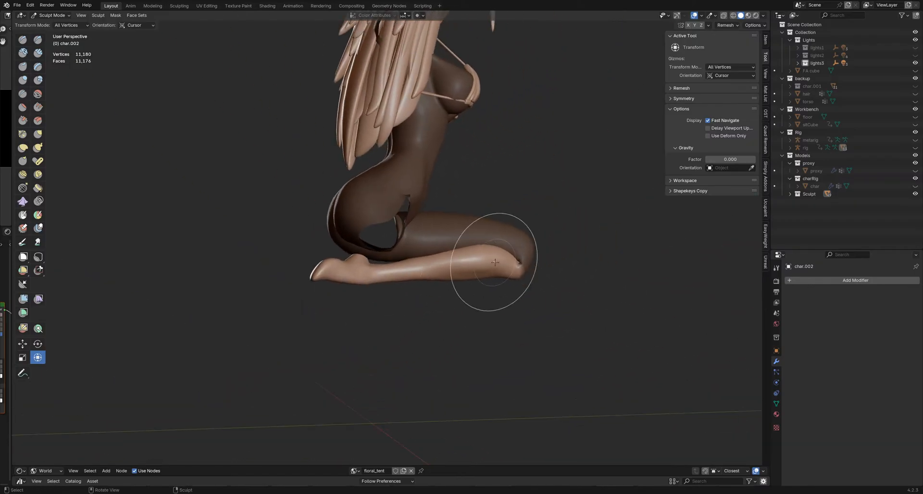
{"action": "scroll", "coordinate": [495, 262], "scroll_direction": "up", "scroll_amount": 3}
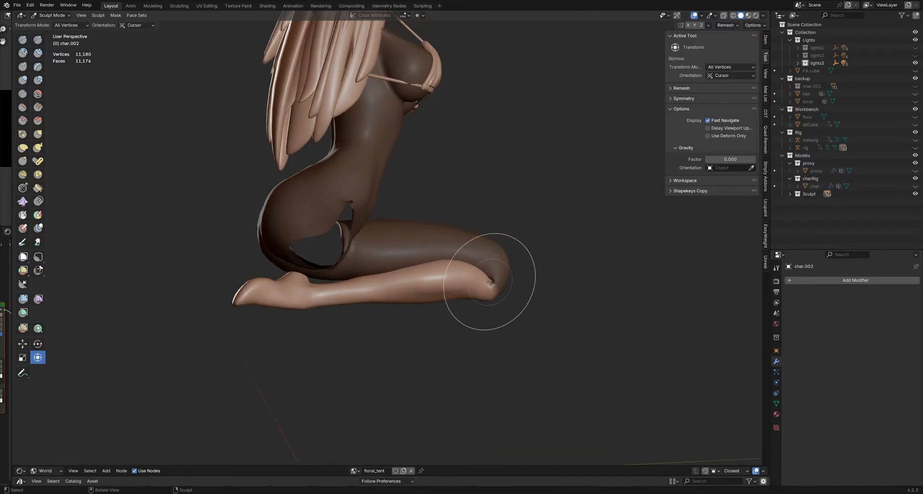
{"action": "mouse_move", "coordinate": [489, 282]}
{"action": "middle_mouse_down"}
{"action": "mouse_move", "coordinate": [502, 285]}
{"action": "mouse_move", "coordinate": [452, 272]}
{"action": "middle_mouse_up"}
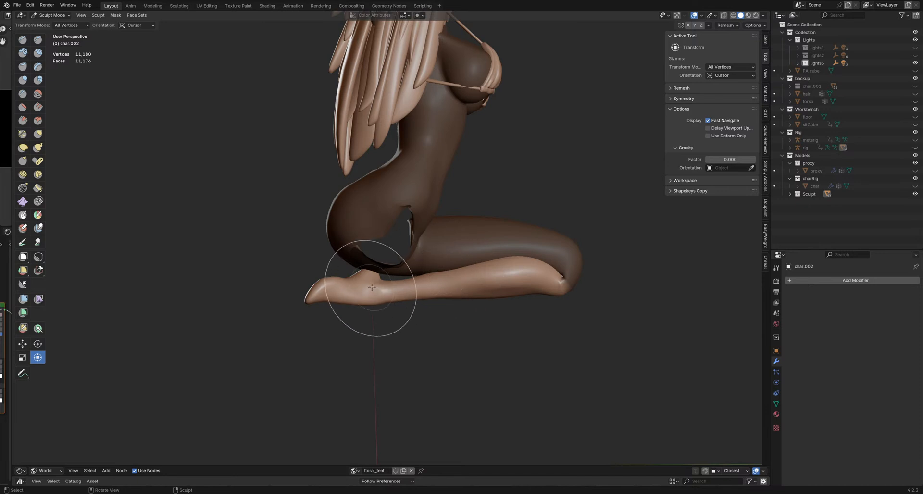
{"action": "middle_click_drag", "start_coordinate": [511, 282], "coordinate": [321, 289]}
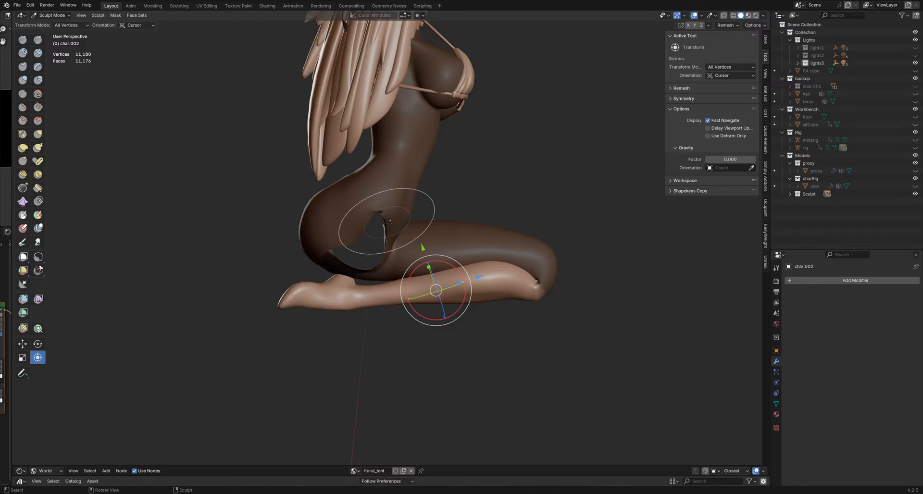
{"action": "middle_click_drag", "start_coordinate": [508, 288], "coordinate": [495, 283]}
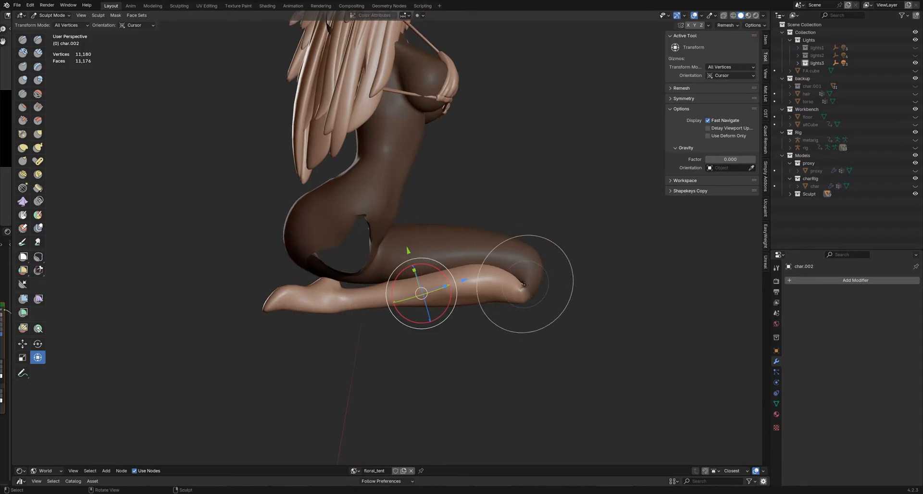
Step: Switch to Object Mode and move the body's origin toward the folded knee by about 0.038 m in X, -0.185 m in Y and 0.002 m in Z
{"action": "key", "text": "ctrl+Tab"}
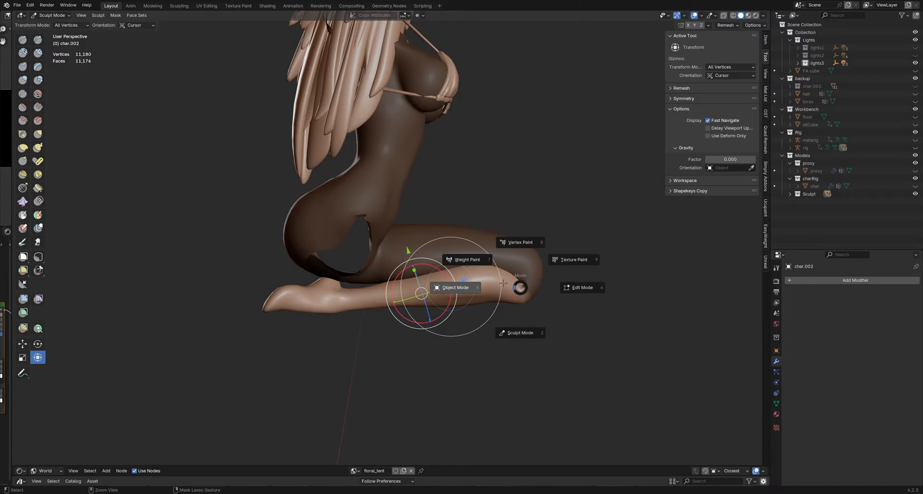
{"action": "left_click", "coordinate": [500, 284]}
{"action": "mouse_move", "coordinate": [500, 288]}
{"action": "middle_mouse_down"}
{"action": "mouse_move", "coordinate": [654, 295]}
{"action": "mouse_move", "coordinate": [513, 293]}
{"action": "middle_mouse_up"}
{"action": "key", "text": "g"}
{"action": "left_click", "coordinate": [392, 293]}
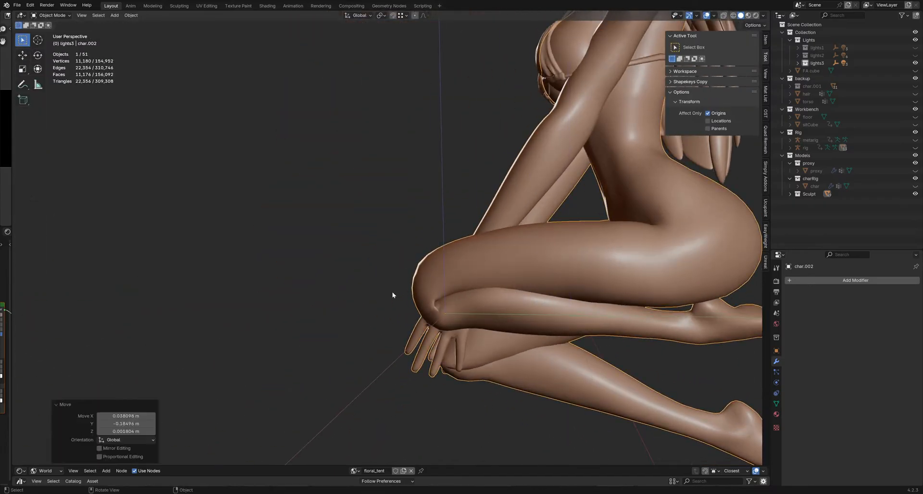
Step: Fine-tune the origin's position at the folded knee and rotate the origin about 1.27° around the view axis
{"action": "middle_click_drag", "start_coordinate": [392, 293], "coordinate": [457, 358]}
{"action": "key", "text": "g"}
{"action": "left_click", "coordinate": [526, 265]}
{"action": "key", "text": "g"}
{"action": "left_click", "coordinate": [508, 273]}
{"action": "key", "text": "r"}
{"action": "left_click", "coordinate": [507, 265]}
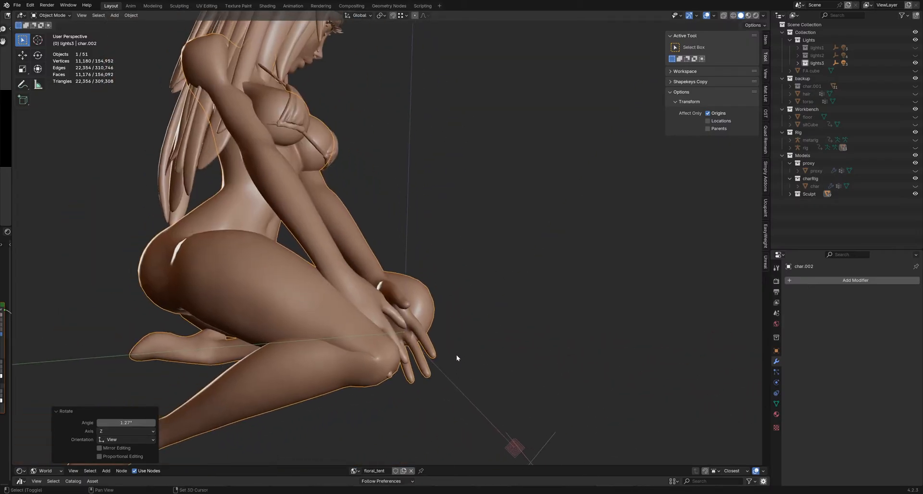
Step: Activate the Scale tool in Sculpt Mode to check its axes at the knee, and return to Object Mode
{"action": "key", "text": "ctrl+Tab"}
{"action": "left_click", "coordinate": [474, 295]}
{"action": "mouse_move", "coordinate": [474, 295]}
{"action": "middle_mouse_down"}
{"action": "mouse_move", "coordinate": [401, 327]}
{"action": "mouse_move", "coordinate": [391, 317]}
{"action": "mouse_move", "coordinate": [407, 284]}
{"action": "mouse_move", "coordinate": [447, 255]}
{"action": "mouse_move", "coordinate": [469, 266]}
{"action": "mouse_move", "coordinate": [463, 247]}
{"action": "middle_mouse_up"}
{"action": "left_click", "coordinate": [22, 358]}
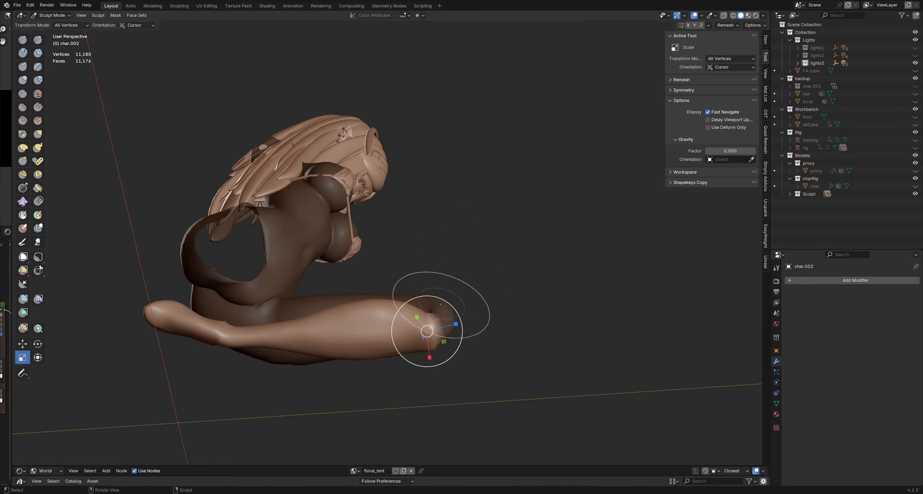
{"action": "middle_click_drag", "start_coordinate": [454, 340], "coordinate": [429, 290]}
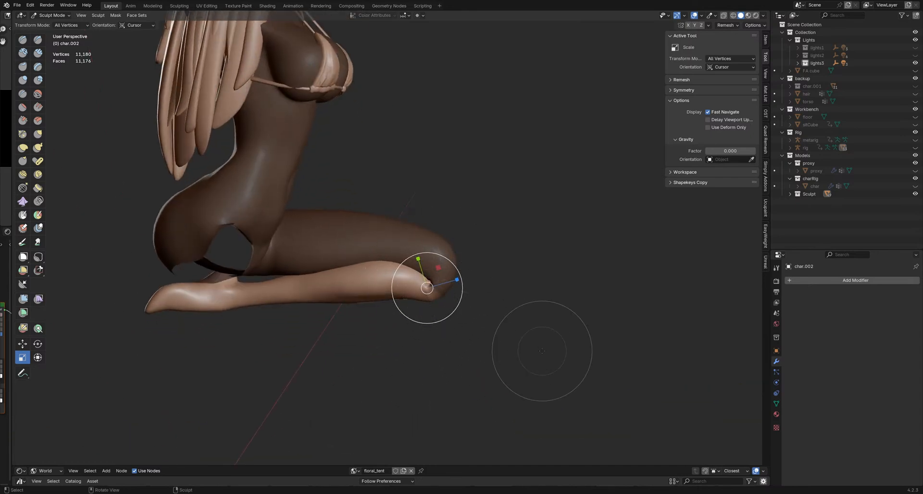
{"action": "key", "text": "ctrl+Tab"}
{"action": "left_click", "coordinate": [458, 294]}
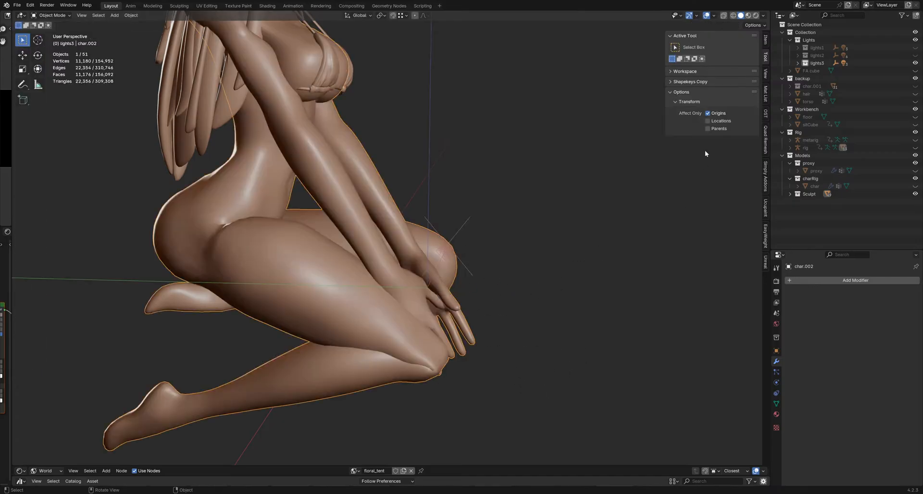
Step: Try the Local, Normal, Gimbal and View transform orientations and set the orientation back to Global
{"action": "middle_click_drag", "start_coordinate": [592, 215], "coordinate": [571, 228]}
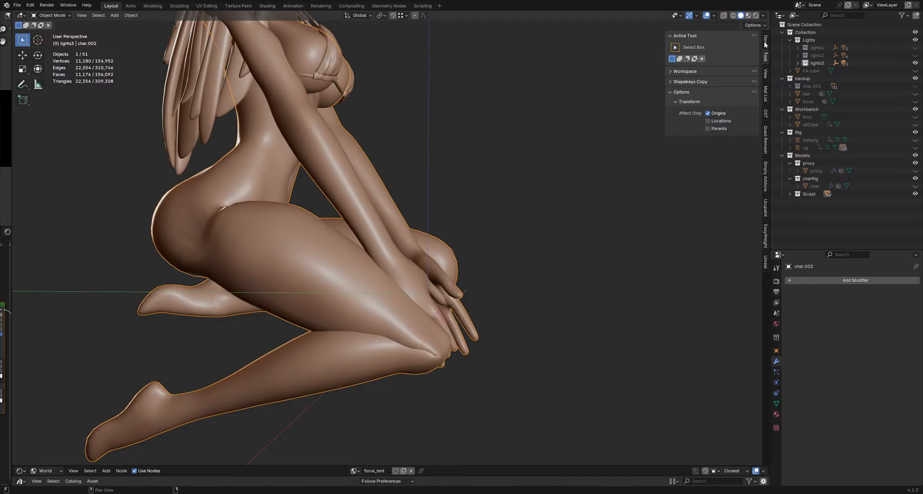
{"action": "left_click", "coordinate": [360, 19]}
{"action": "left_click", "coordinate": [353, 47]}
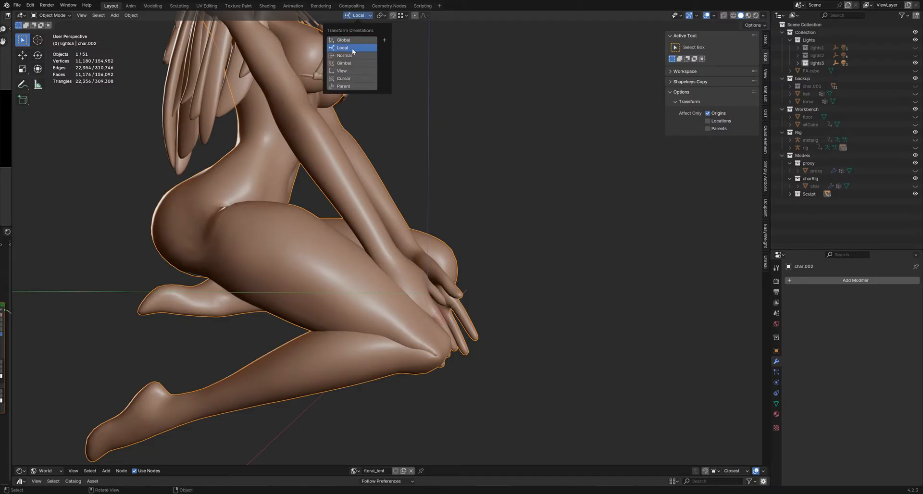
{"action": "left_click", "coordinate": [356, 16]}
{"action": "left_click", "coordinate": [348, 56]}
{"action": "left_click", "coordinate": [358, 16]}
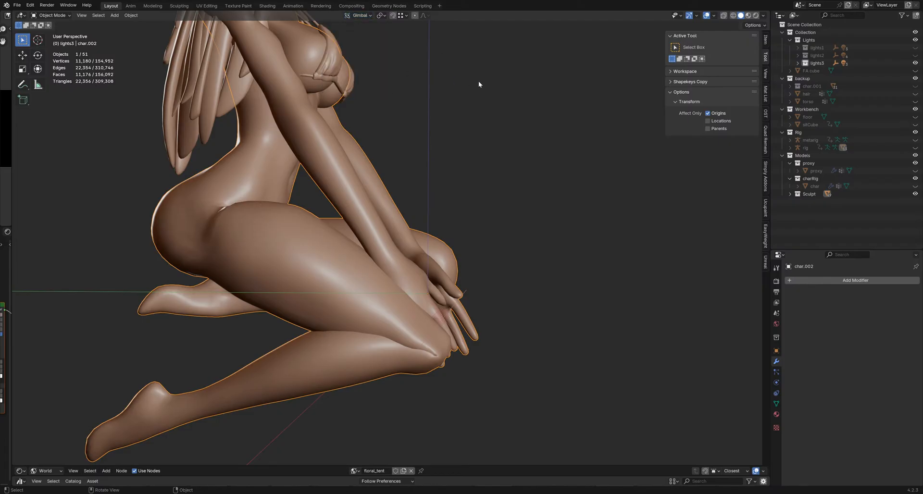
{"action": "left_click", "coordinate": [359, 16]}
{"action": "left_click", "coordinate": [353, 71]}
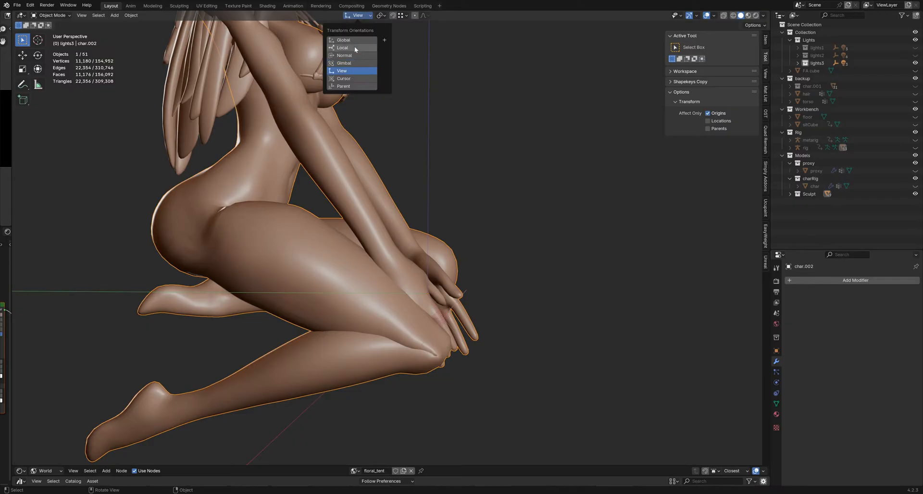
{"action": "left_click", "coordinate": [343, 40]}
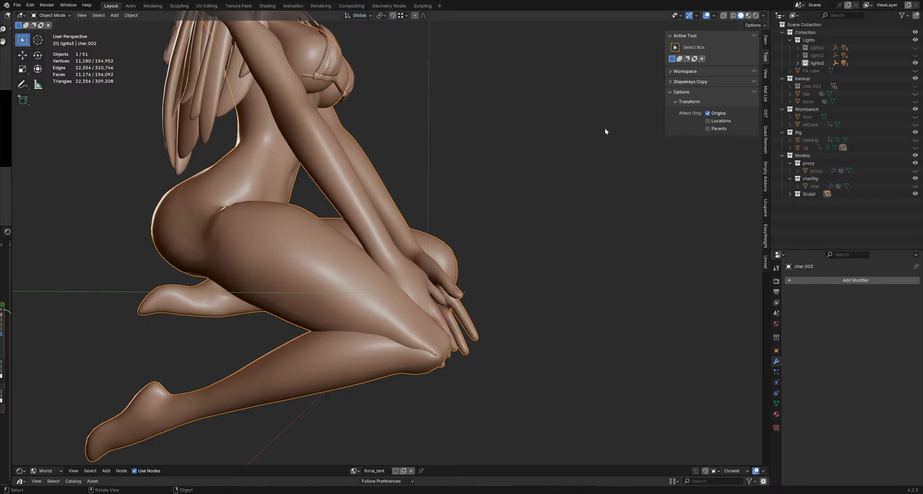
Step: Set the 3D cursor's X rotation to about 134.67° and switch the body to Sculpt Mode
{"action": "left_click", "coordinate": [381, 16]}
{"action": "left_click", "coordinate": [381, 16]}
{"action": "left_click", "coordinate": [765, 40]}
{"action": "left_click", "coordinate": [766, 57]}
{"action": "left_click", "coordinate": [765, 74]}
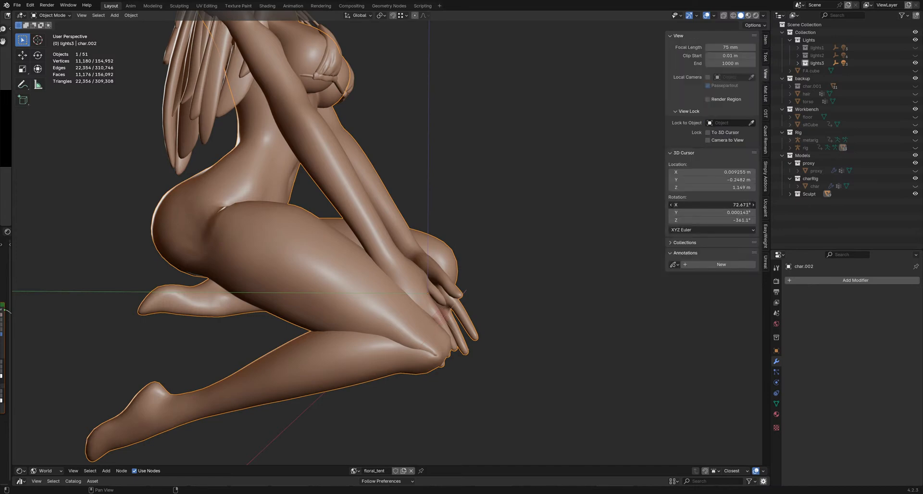
{"action": "left_click_drag", "start_coordinate": [721, 205], "coordinate": [734, 207]}
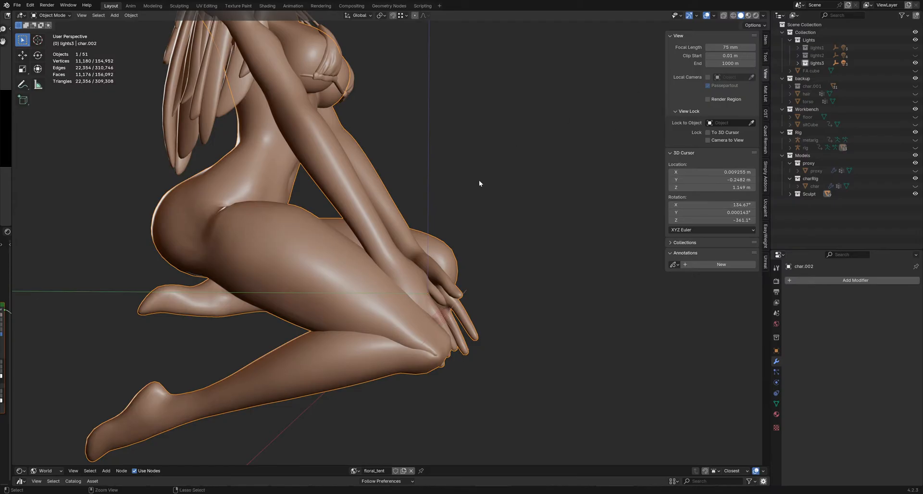
{"action": "key", "text": "ctrl+Tab"}
{"action": "left_click", "coordinate": [480, 226]}
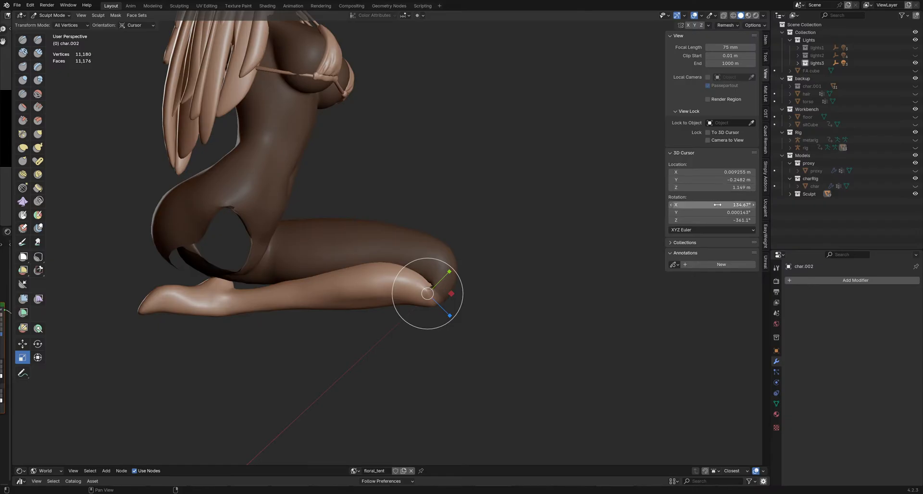
Step: Set the 3D cursor's X rotation to about 179.67° so the Scale axes line up with the folded lower leg
{"action": "mouse_move", "coordinate": [717, 204]}
{"action": "left_mouse_down"}
{"action": "mouse_move", "coordinate": [706, 205]}
{"action": "mouse_move", "coordinate": [720, 205]}
{"action": "left_mouse_up"}
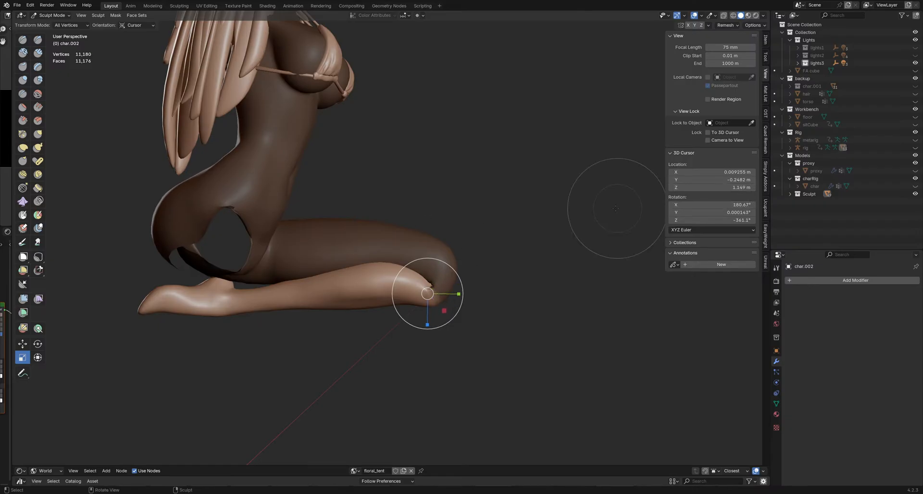
{"action": "middle_click_drag", "start_coordinate": [492, 238], "coordinate": [513, 275]}
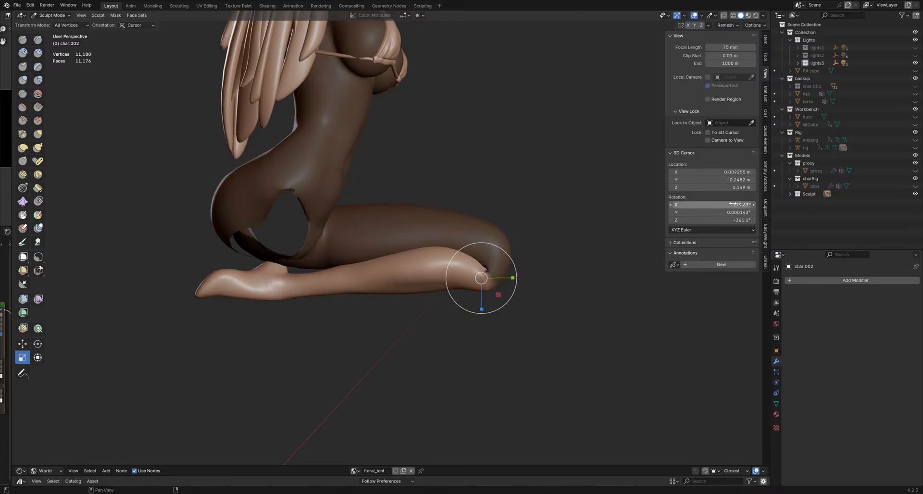
{"action": "mouse_move", "coordinate": [595, 208]}
{"action": "middle_mouse_down"}
{"action": "mouse_move", "coordinate": [625, 211]}
{"action": "mouse_move", "coordinate": [577, 216]}
{"action": "mouse_move", "coordinate": [599, 218]}
{"action": "middle_mouse_up"}
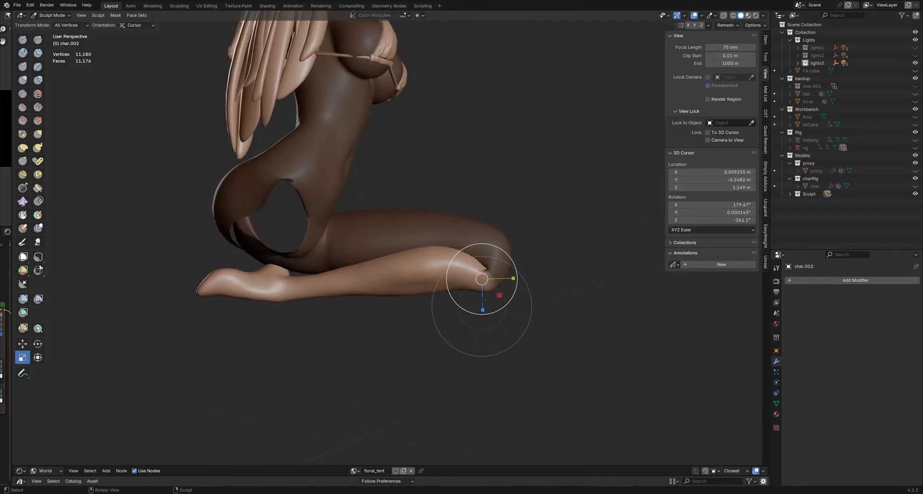
Step: Scale the unmasked lower leg to 0.984 along the cursor's Y axis, and show the Scale tool's settings
{"action": "middle_click_drag", "start_coordinate": [538, 231], "coordinate": [609, 210]}
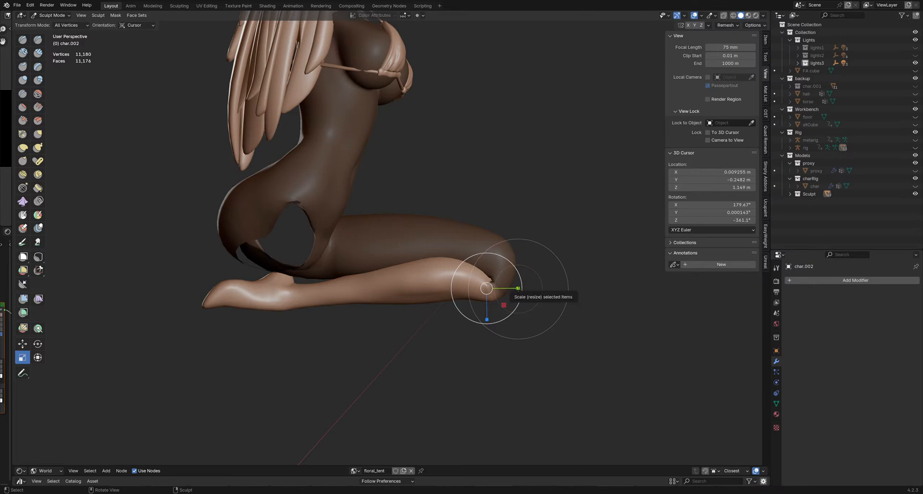
{"action": "left_click_drag", "start_coordinate": [518, 288], "coordinate": [518, 289]}
{"action": "middle_click_drag", "start_coordinate": [518, 288], "coordinate": [588, 248]}
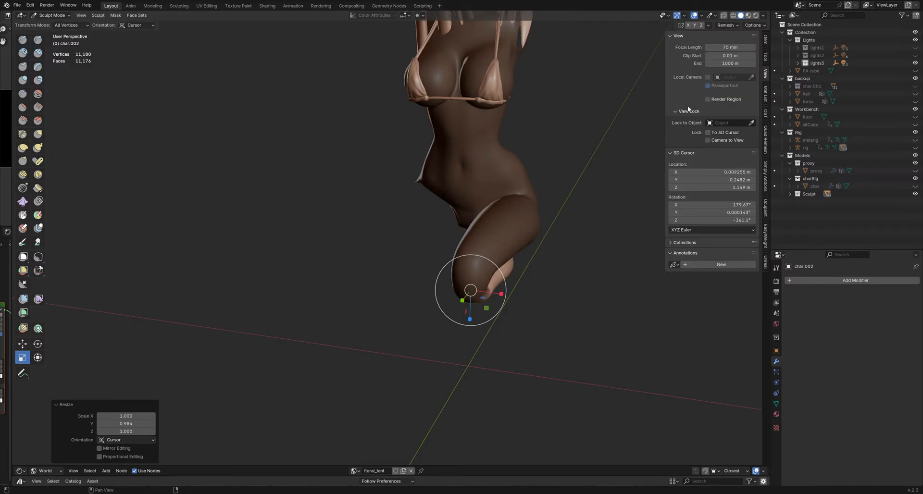
{"action": "left_click", "coordinate": [765, 56]}
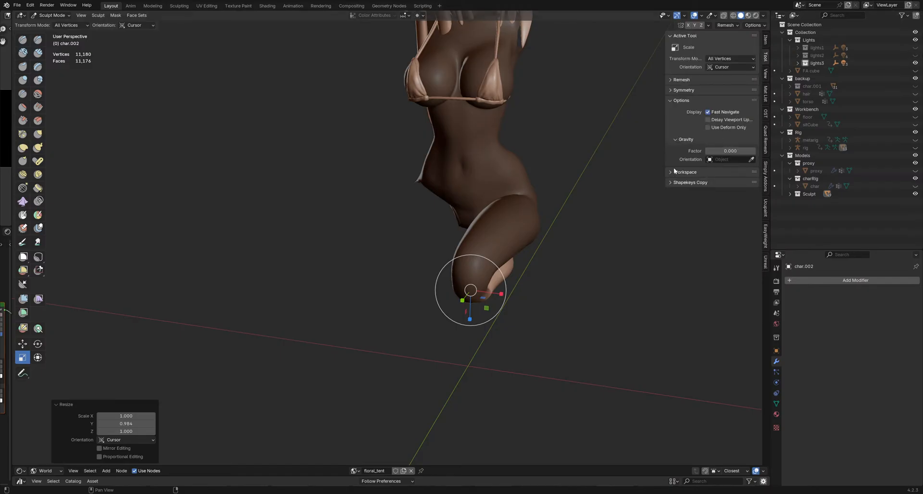
Step: Compare the transform, 3D cursor and active tool settings in Object Mode and Sculpt Mode
{"action": "left_click", "coordinate": [765, 46]}
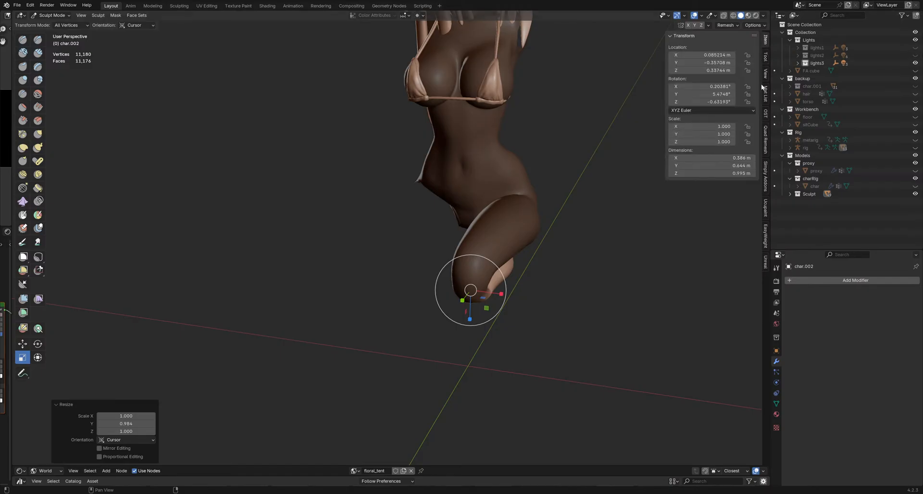
{"action": "left_click", "coordinate": [767, 73]}
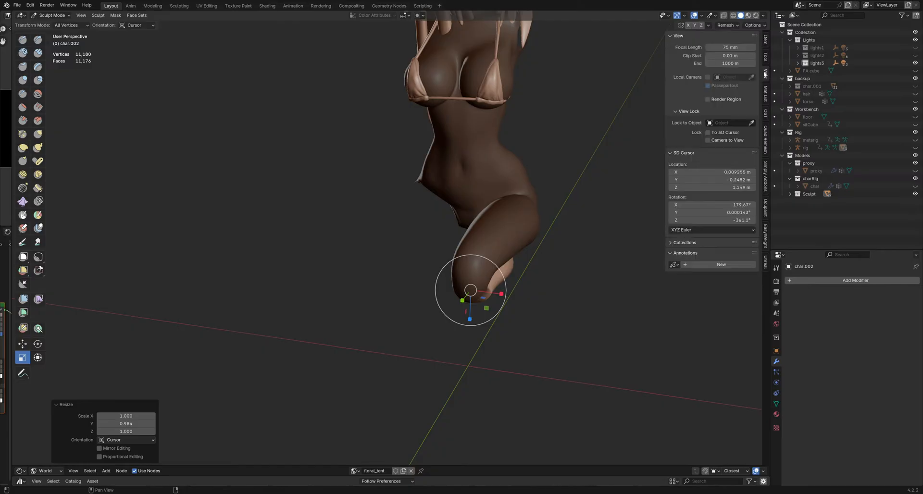
{"action": "key", "text": "ctrl+Tab"}
{"action": "left_click", "coordinate": [432, 246]}
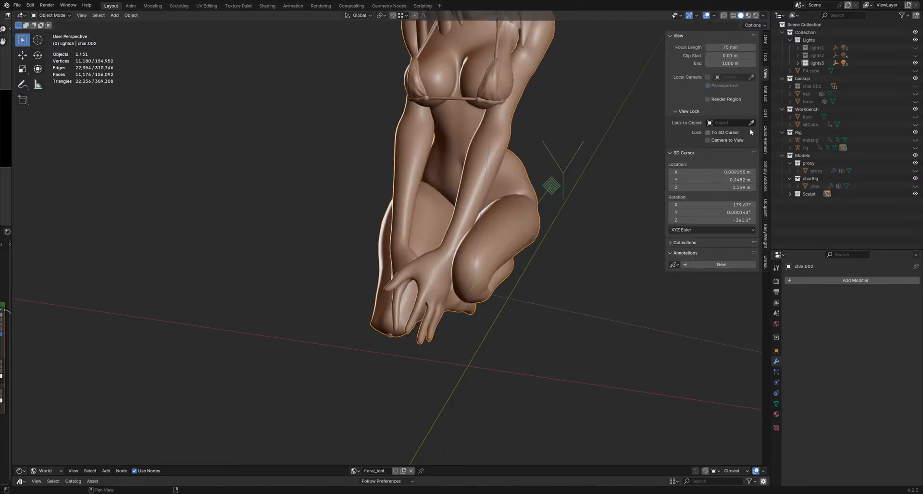
{"action": "left_click", "coordinate": [765, 56]}
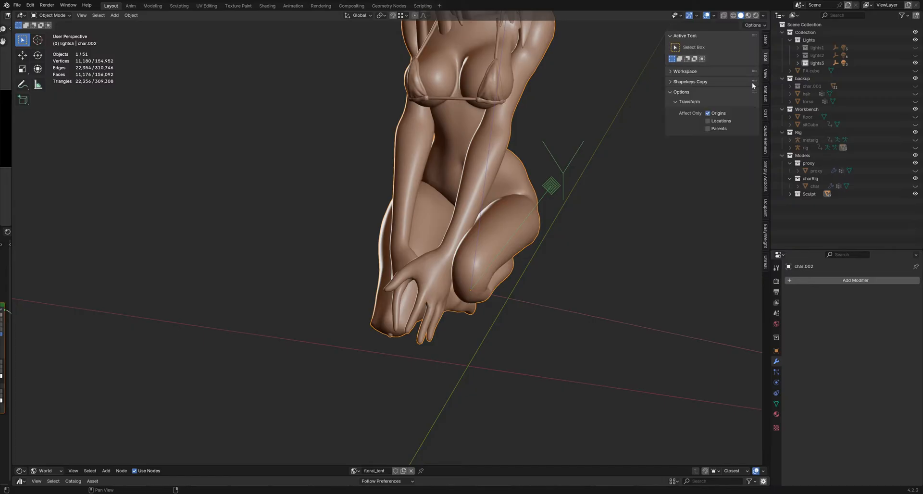
{"action": "key", "text": "ctrl+Tab"}
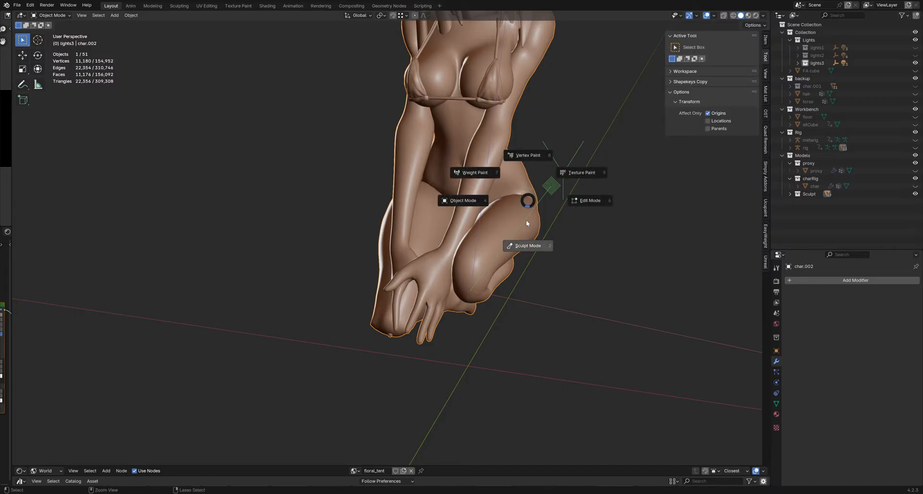
{"action": "left_click", "coordinate": [526, 226]}
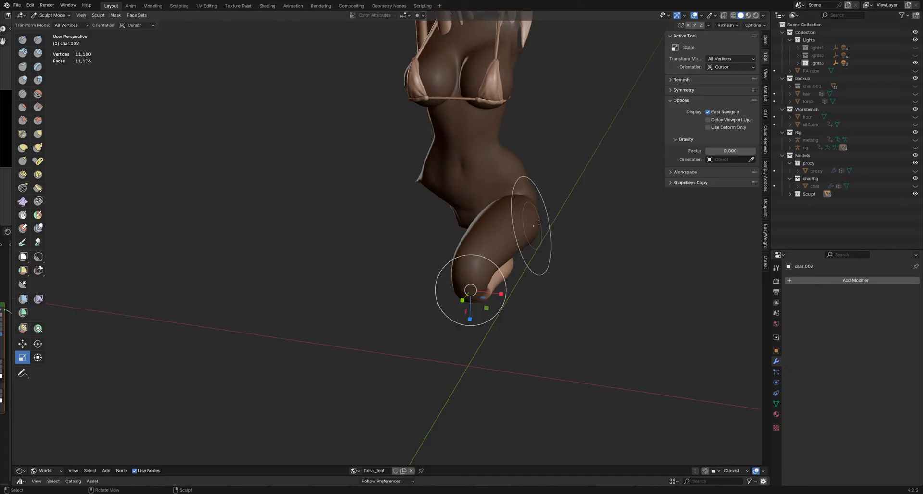
Step: Review the Scale tool's orientation settings against the 3D cursor's location and rotation values
{"action": "left_click", "coordinate": [765, 74]}
{"action": "left_click", "coordinate": [764, 60]}
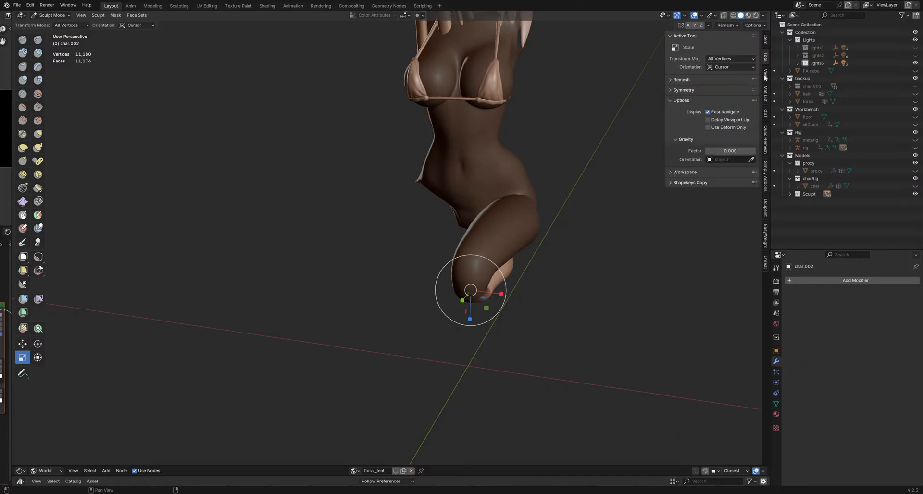
{"action": "left_click", "coordinate": [765, 73]}
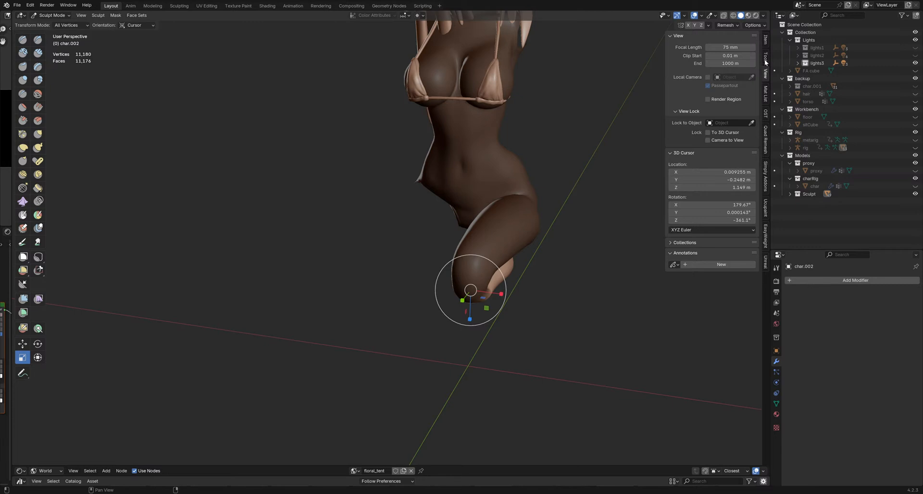
{"action": "left_click", "coordinate": [765, 91]}
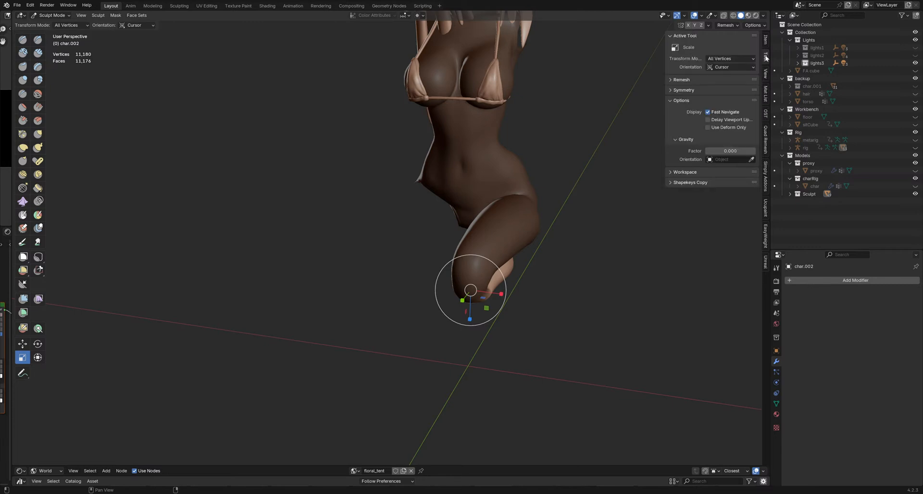
{"action": "left_click", "coordinate": [765, 40]}
{"action": "left_click", "coordinate": [765, 54]}
{"action": "left_click", "coordinate": [765, 73]}
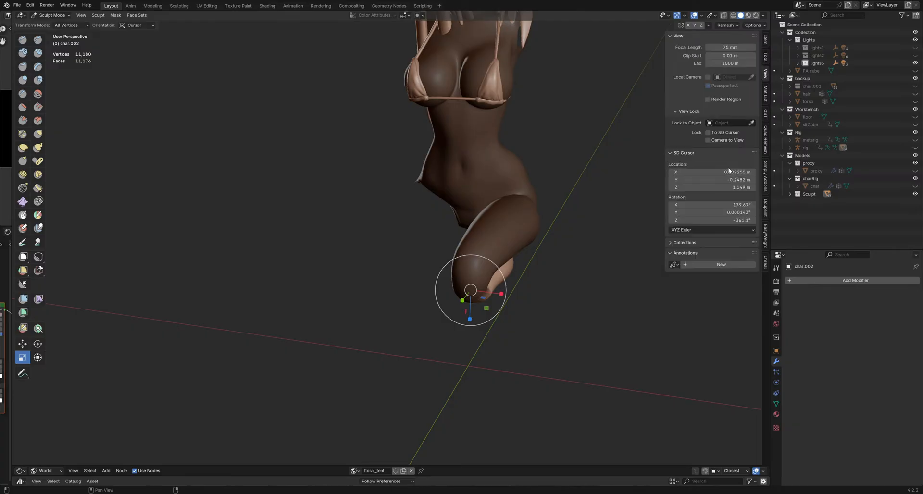
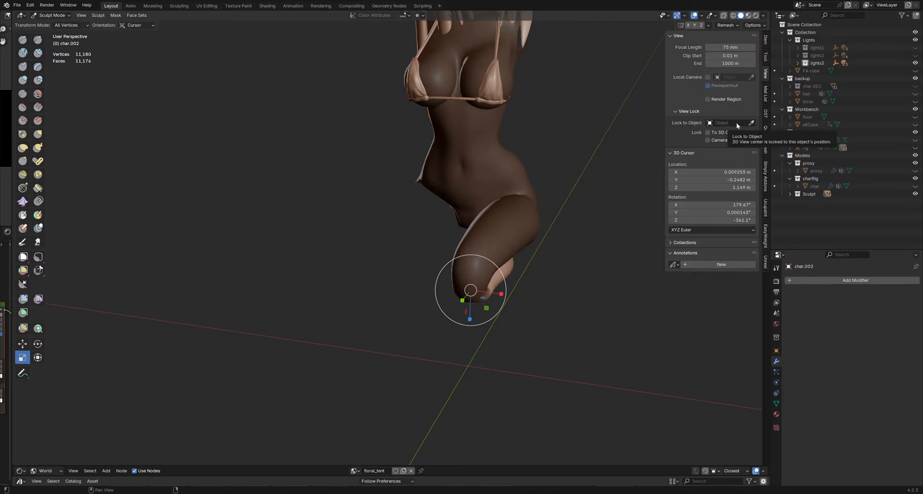
Step: Check the pose in Object Mode, then scale the unmasked lower leg to 0.969 along the cursor's Y axis in Sculpt Mode
{"action": "mouse_move", "coordinate": [613, 208]}
{"action": "middle_mouse_down"}
{"action": "mouse_move", "coordinate": [557, 206]}
{"action": "mouse_move", "coordinate": [476, 229]}
{"action": "mouse_move", "coordinate": [469, 218]}
{"action": "middle_mouse_up"}
{"action": "key", "text": "ctrl+Tab"}
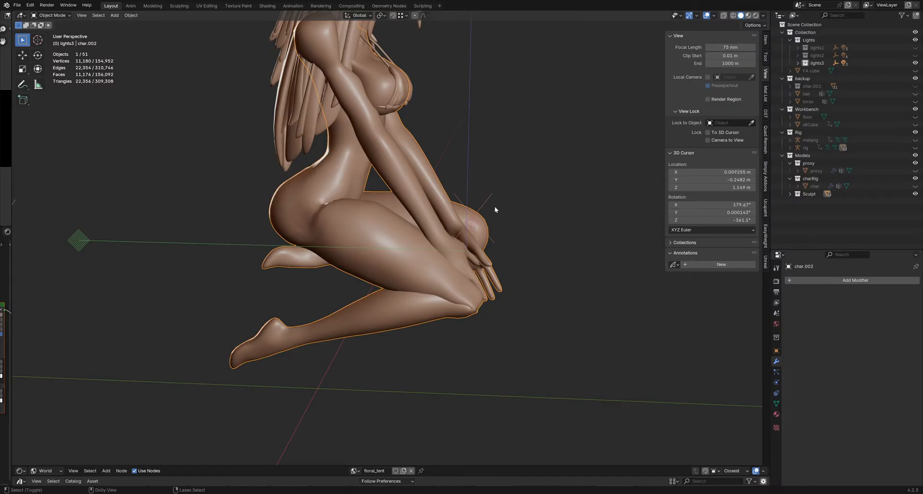
{"action": "key", "text": "ctrl+Tab"}
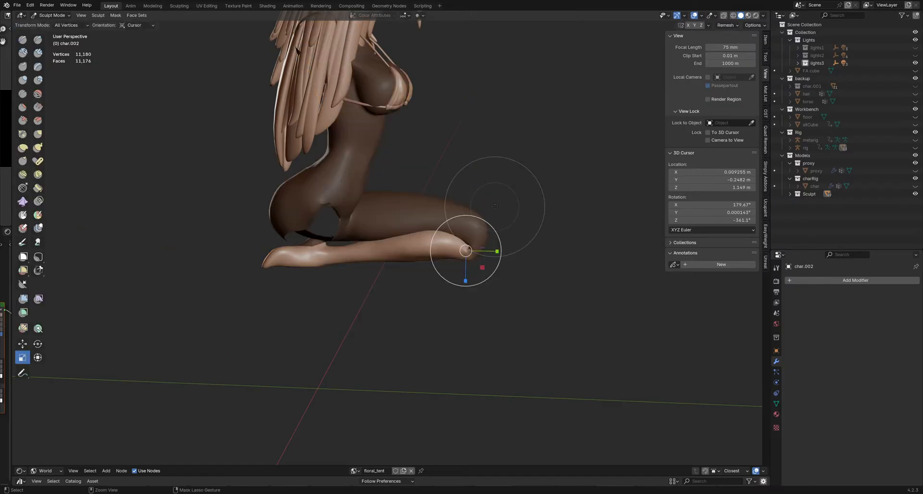
{"action": "key", "text": "ctrl+Tab"}
{"action": "key", "text": "ctrl+Tab"}
{"action": "scroll", "coordinate": [494, 207], "scroll_direction": "up", "scroll_amount": 2}
{"action": "left_click_drag", "start_coordinate": [497, 251], "coordinate": [495, 251]}
{"action": "mouse_move", "coordinate": [495, 251]}
{"action": "middle_mouse_down"}
{"action": "mouse_move", "coordinate": [421, 197]}
{"action": "mouse_move", "coordinate": [433, 202]}
{"action": "middle_mouse_up"}
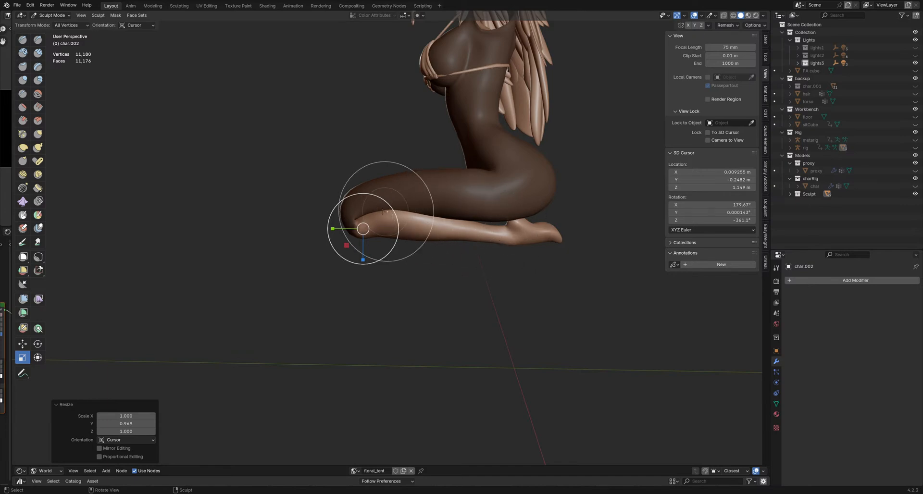
Step: Rotate the unmasked lower leg 2.04° about the 3D cursor's X axis
{"action": "left_click", "coordinate": [37, 343]}
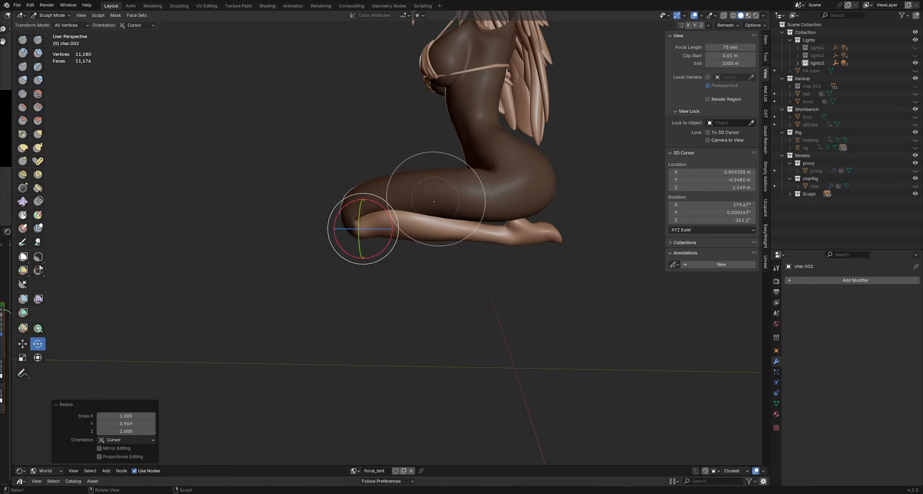
{"action": "left_click_drag", "start_coordinate": [379, 206], "coordinate": [382, 205]}
{"action": "middle_click_drag", "start_coordinate": [382, 204], "coordinate": [286, 213]}
{"action": "mouse_move", "coordinate": [451, 233]}
{"action": "middle_mouse_down"}
{"action": "mouse_move", "coordinate": [407, 183]}
{"action": "mouse_move", "coordinate": [402, 263]}
{"action": "mouse_move", "coordinate": [403, 182]}
{"action": "mouse_move", "coordinate": [400, 241]}
{"action": "mouse_move", "coordinate": [386, 244]}
{"action": "mouse_move", "coordinate": [481, 264]}
{"action": "middle_mouse_up"}
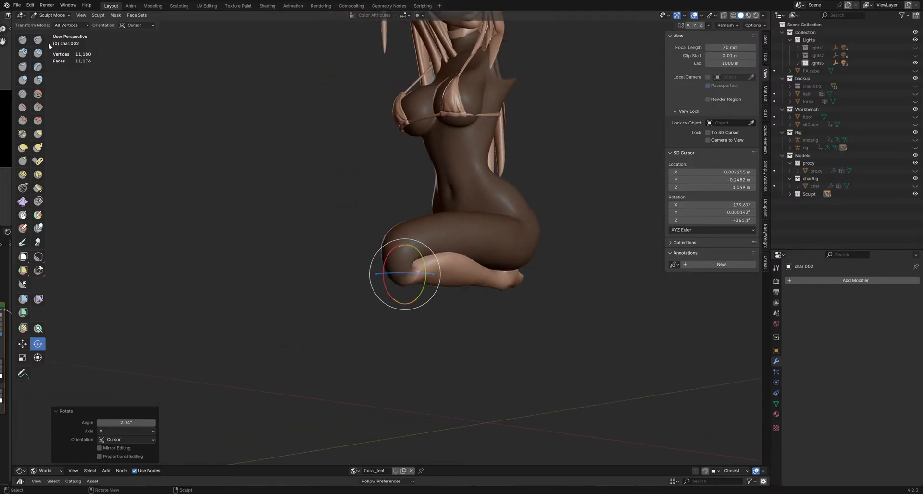
Step: Pull the lower leg down beside the knee crease with the Grab brush and save the file
{"action": "key", "text": "g"}
{"action": "middle_click_drag", "start_coordinate": [543, 196], "coordinate": [543, 211], "text": "shift"}
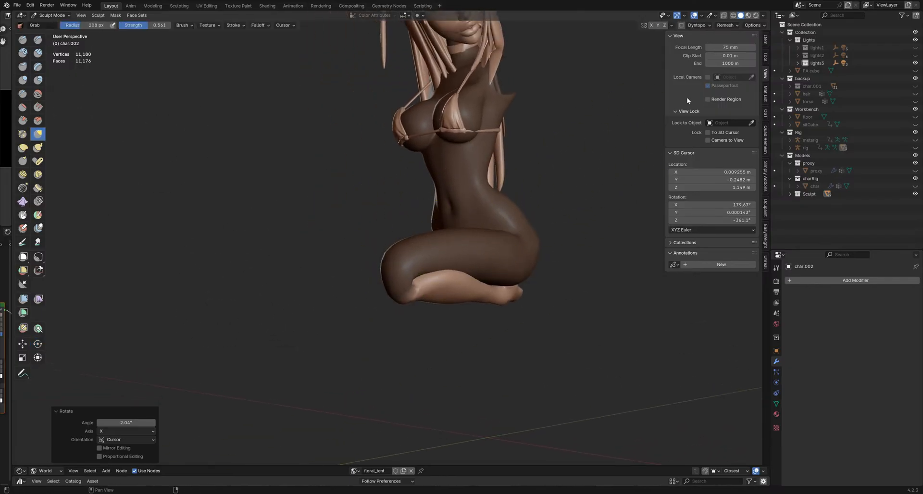
{"action": "left_click", "coordinate": [765, 59]}
{"action": "mouse_move", "coordinate": [593, 199]}
{"action": "middle_mouse_down"}
{"action": "mouse_move", "coordinate": [453, 247]}
{"action": "mouse_move", "coordinate": [423, 274]}
{"action": "middle_mouse_up"}
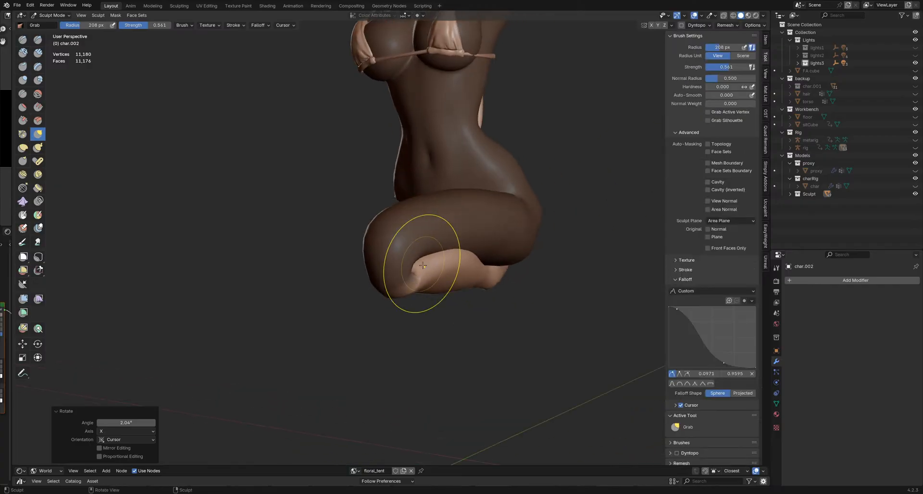
{"action": "left_click_drag", "start_coordinate": [412, 269], "coordinate": [412, 289]}
{"action": "middle_click_drag", "start_coordinate": [412, 288], "coordinate": [377, 284]}
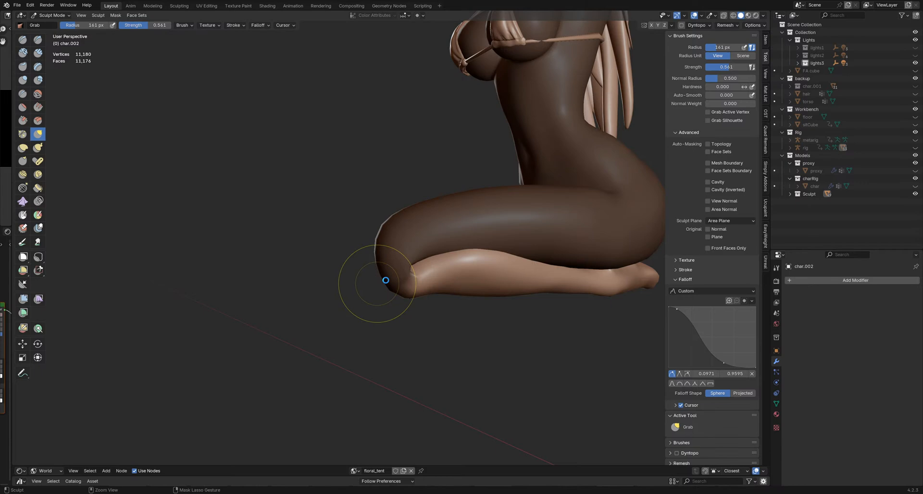
{"action": "key", "text": "ctrl+s"}
Step: Nudge the side of the unmasked lower leg inward near the knee with a 96 px Grab brush
{"action": "mouse_move", "coordinate": [423, 274]}
{"action": "middle_mouse_down"}
{"action": "mouse_move", "coordinate": [407, 286]}
{"action": "mouse_move", "coordinate": [402, 274]}
{"action": "mouse_move", "coordinate": [380, 284]}
{"action": "mouse_move", "coordinate": [434, 270]}
{"action": "mouse_move", "coordinate": [420, 302]}
{"action": "middle_mouse_up"}
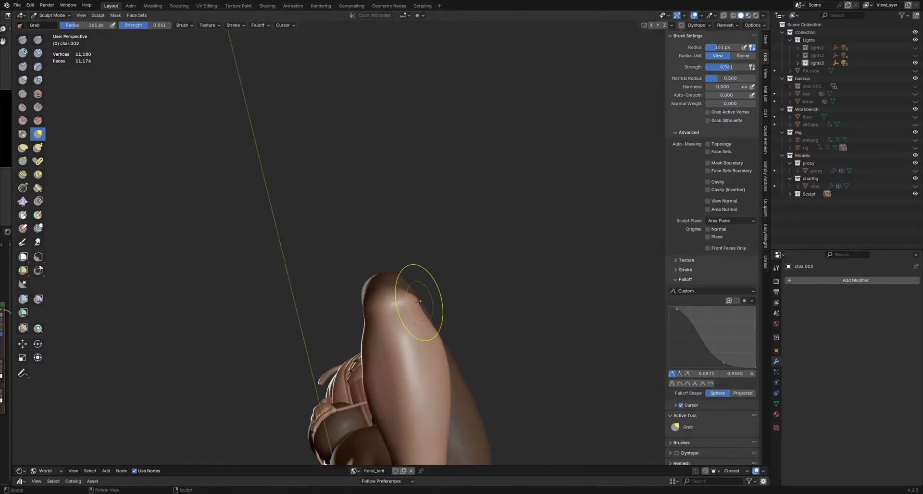
{"action": "key", "text": "f"}
{"action": "left_click", "coordinate": [417, 304]}
{"action": "left_click_drag", "start_coordinate": [415, 303], "coordinate": [410, 301]}
{"action": "left_click_drag", "start_coordinate": [411, 301], "coordinate": [408, 302]}
{"action": "mouse_move", "coordinate": [409, 303]}
{"action": "middle_mouse_down"}
{"action": "mouse_move", "coordinate": [391, 313]}
{"action": "mouse_move", "coordinate": [422, 292]}
{"action": "mouse_move", "coordinate": [402, 340]}
{"action": "middle_mouse_up"}
Step: Invert the mask to free the thigh and pull the side of the knee upward with a 113 px Grab brush
{"action": "key", "text": "f"}
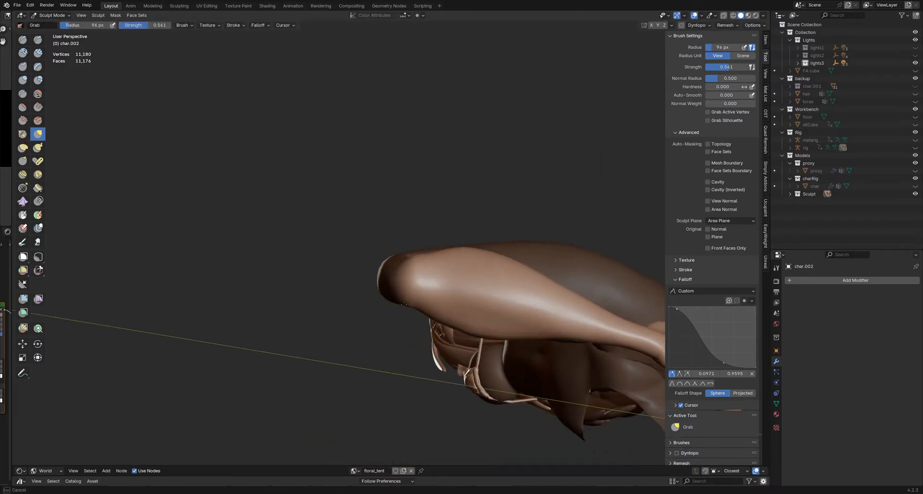
{"action": "left_click", "coordinate": [403, 302]}
{"action": "mouse_move", "coordinate": [420, 258]}
{"action": "middle_mouse_down"}
{"action": "mouse_move", "coordinate": [436, 270]}
{"action": "mouse_move", "coordinate": [437, 239]}
{"action": "middle_mouse_up"}
{"action": "key", "text": "ctrl+i"}
{"action": "key", "text": "f"}
{"action": "left_click", "coordinate": [440, 239]}
{"action": "left_click_drag", "start_coordinate": [420, 241], "coordinate": [421, 231]}
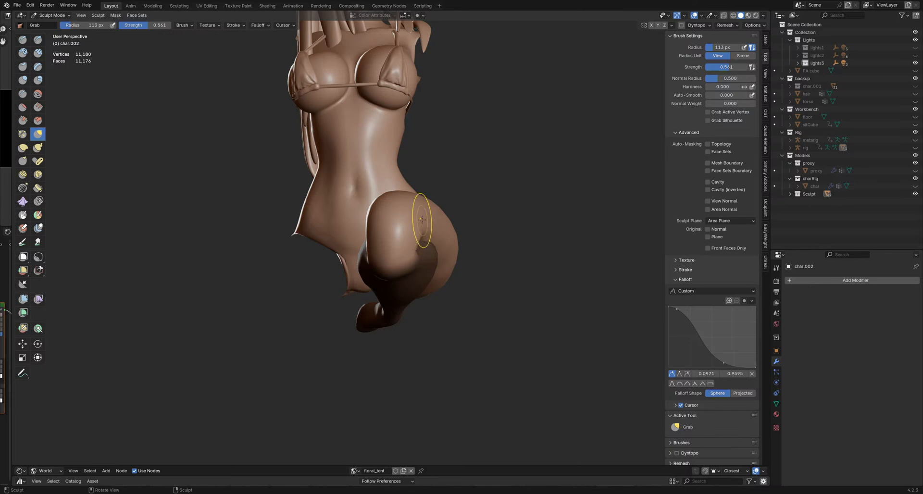
Step: Refine the outer contour of the knee using the Grab brush at 128 and 130 px
{"action": "middle_click_drag", "start_coordinate": [425, 217], "coordinate": [435, 221]}
{"action": "key", "text": "f"}
{"action": "left_click", "coordinate": [439, 221]}
{"action": "left_click_drag", "start_coordinate": [423, 223], "coordinate": [424, 220]}
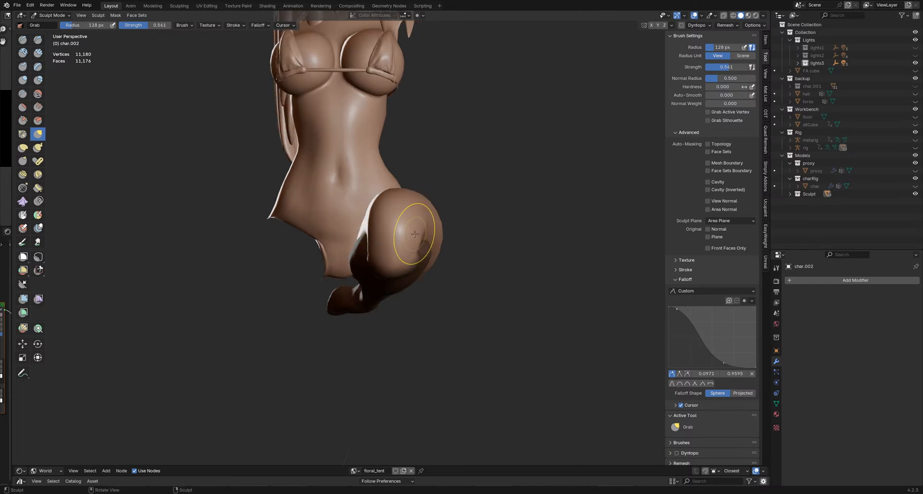
{"action": "key", "text": "f"}
{"action": "left_click", "coordinate": [416, 236]}
{"action": "left_click_drag", "start_coordinate": [414, 250], "coordinate": [419, 251]}
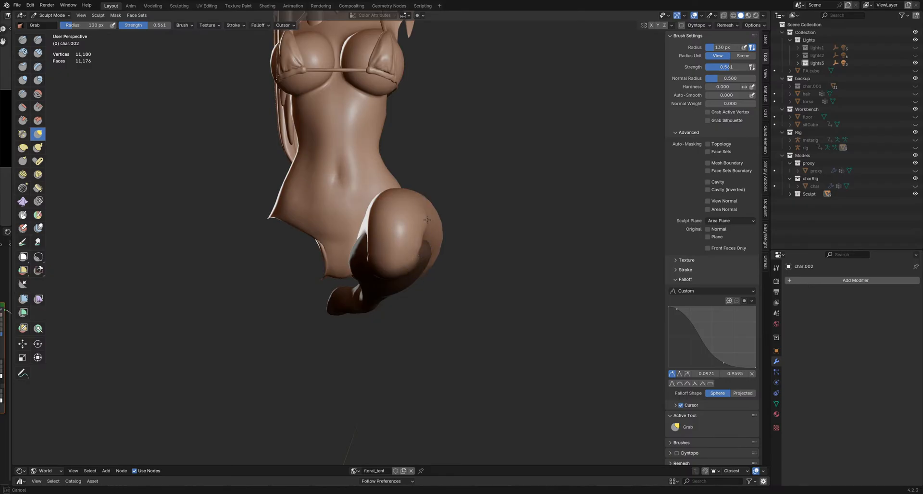
Step: Resize the Grab brush and ease the outer side of the thigh slightly outward above the knee
{"action": "mouse_move", "coordinate": [427, 220]}
{"action": "middle_mouse_down"}
{"action": "mouse_move", "coordinate": [360, 224]}
{"action": "mouse_move", "coordinate": [369, 228]}
{"action": "mouse_move", "coordinate": [366, 204]}
{"action": "mouse_move", "coordinate": [365, 224]}
{"action": "mouse_move", "coordinate": [406, 232]}
{"action": "mouse_move", "coordinate": [419, 232]}
{"action": "mouse_move", "coordinate": [430, 212]}
{"action": "middle_mouse_up"}
{"action": "key", "text": "f"}
{"action": "left_click", "coordinate": [369, 219]}
{"action": "key", "text": "f"}
{"action": "left_click", "coordinate": [428, 201]}
{"action": "left_click_drag", "start_coordinate": [428, 200], "coordinate": [434, 204]}
Step: Choose the Smooth brush and examine the folded knee crease from several angles with overlays hidden and shown
{"action": "key", "text": "shift+s"}
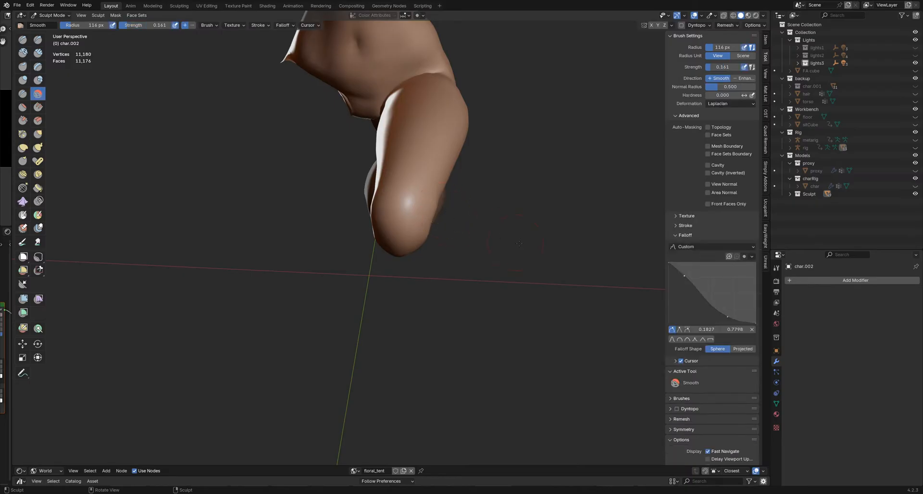
{"action": "mouse_move", "coordinate": [439, 204]}
{"action": "middle_mouse_down"}
{"action": "mouse_move", "coordinate": [423, 232]}
{"action": "mouse_move", "coordinate": [437, 250]}
{"action": "mouse_move", "coordinate": [424, 245]}
{"action": "middle_mouse_up"}
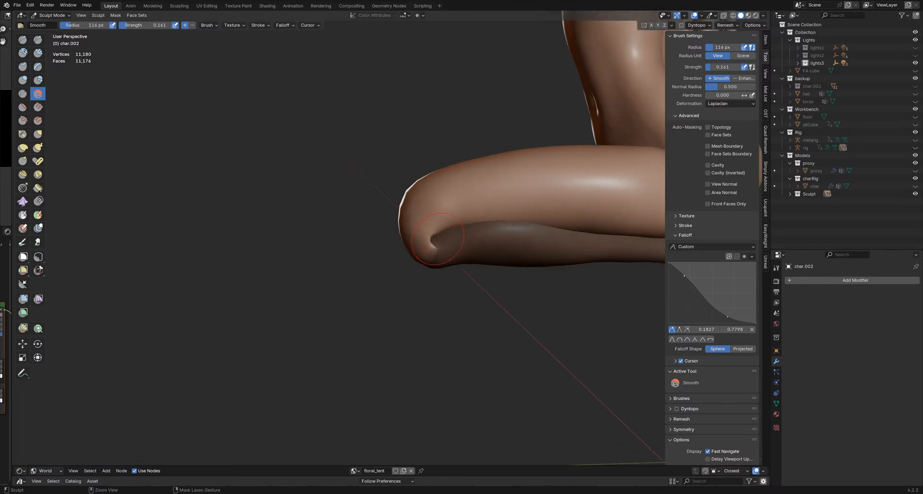
{"action": "scroll", "coordinate": [451, 229], "scroll_direction": "up", "scroll_amount": 4}
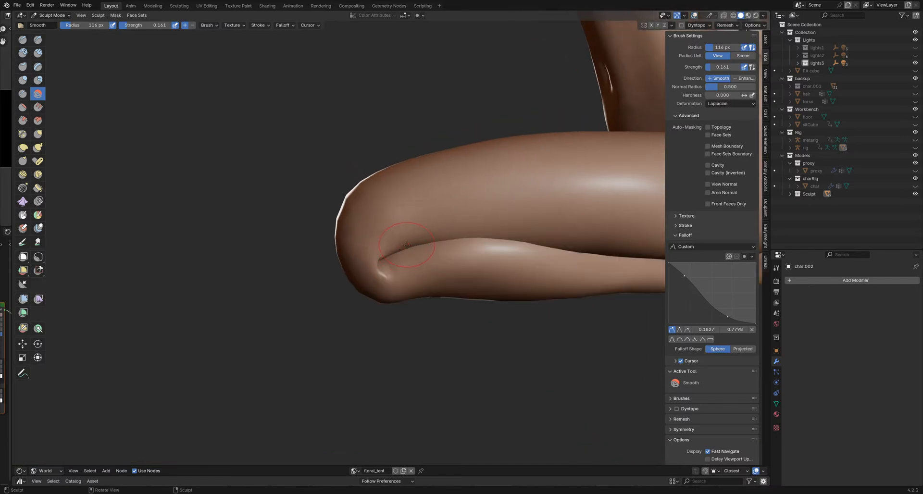
{"action": "middle_click_drag", "start_coordinate": [402, 248], "coordinate": [374, 255]}
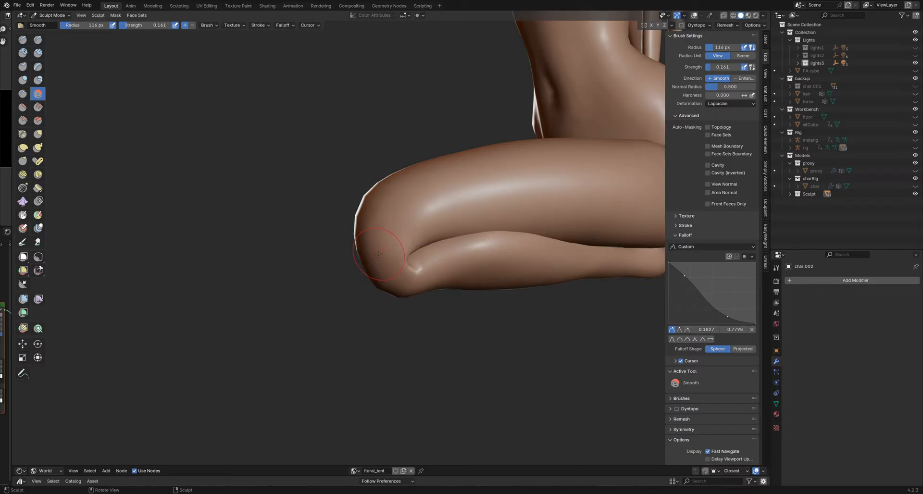
{"action": "key", "text": "alt+shift+z"}
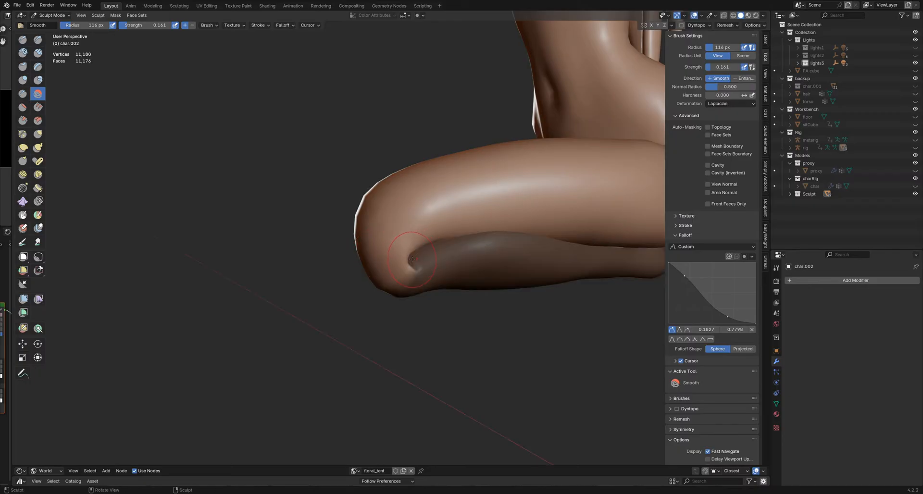
Step: Invert the mask to free the lower leg and choose the Inflate brush with a strength of 0.605
{"action": "key", "text": "ctrl+i"}
{"action": "key", "text": "f"}
{"action": "left_click", "coordinate": [423, 267]}
{"action": "mouse_move", "coordinate": [422, 267]}
{"action": "middle_mouse_down"}
{"action": "mouse_move", "coordinate": [405, 255]}
{"action": "mouse_move", "coordinate": [408, 263]}
{"action": "middle_mouse_up"}
{"action": "key", "text": "i"}
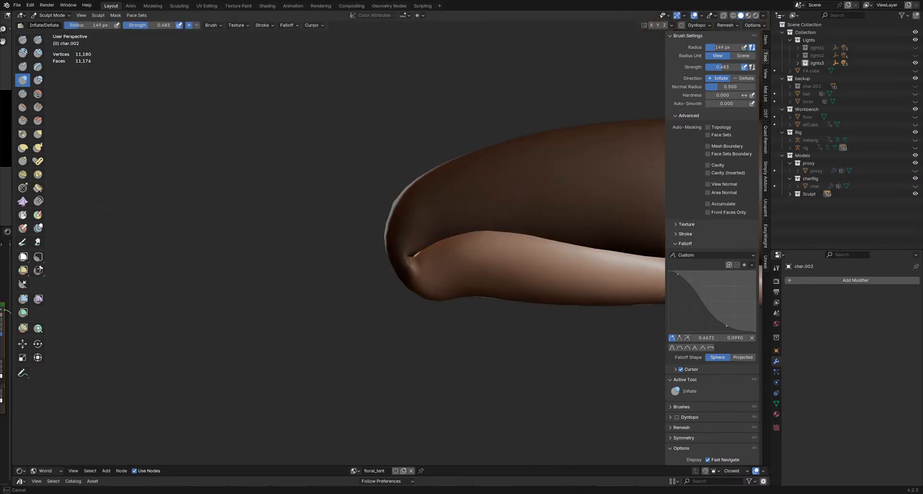
{"action": "key", "text": "shift+f"}
{"action": "left_click", "coordinate": [416, 258]}
Step: Set the brush radius to 100 px, resize it around the knee crease and inflate the surface there
{"action": "mouse_move", "coordinate": [417, 258]}
{"action": "middle_mouse_down"}
{"action": "mouse_move", "coordinate": [411, 246]}
{"action": "mouse_move", "coordinate": [414, 278]}
{"action": "middle_mouse_up"}
{"action": "type", "text": "f100"}
{"action": "key", "text": "Return"}
{"action": "key", "text": "alt+z"}
{"action": "key", "text": "f"}
{"action": "left_click", "coordinate": [433, 273]}
{"action": "left_click_drag", "start_coordinate": [423, 270], "coordinate": [417, 259]}
Step: Show the wireframe over the sculpt and adjust the Inflate brush radius around the inner end of the knee crease
{"action": "mouse_move", "coordinate": [418, 260]}
{"action": "middle_mouse_down"}
{"action": "mouse_move", "coordinate": [420, 244]}
{"action": "mouse_move", "coordinate": [401, 288]}
{"action": "mouse_move", "coordinate": [413, 269]}
{"action": "middle_mouse_up"}
{"action": "key", "text": "shift+z"}
{"action": "key", "text": "f"}
{"action": "left_click", "coordinate": [404, 273]}
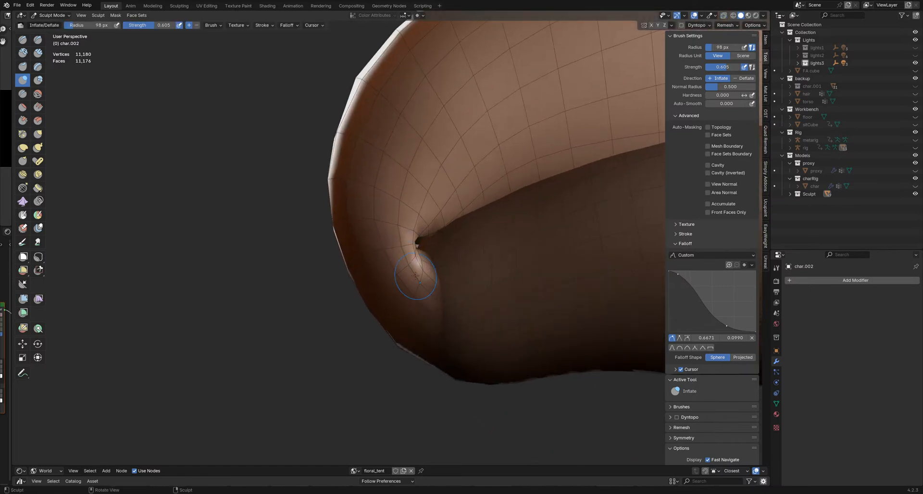
{"action": "key", "text": "f"}
{"action": "left_click", "coordinate": [416, 266]}
{"action": "key", "text": "f"}
{"action": "left_click", "coordinate": [416, 266]}
Step: Pull the mesh just below the crease towards the front of the knee with a 120 px Grab brush
{"action": "key", "text": "g"}
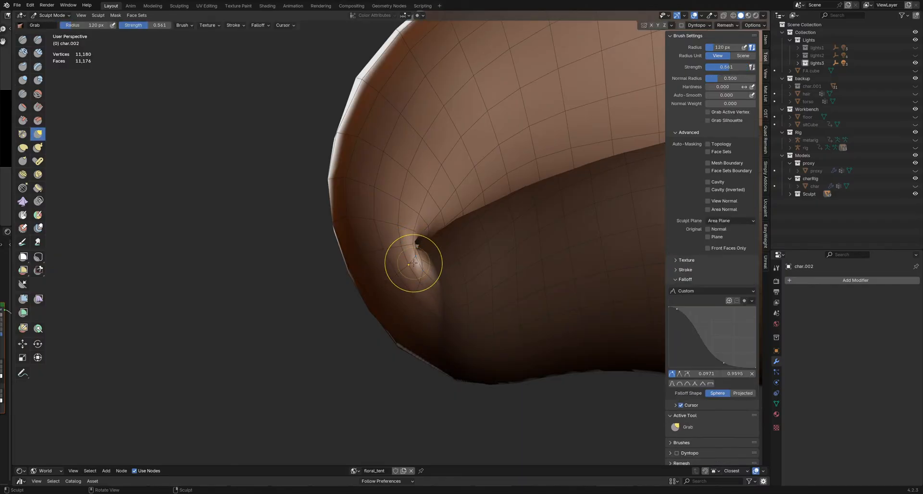
{"action": "middle_click_drag", "start_coordinate": [415, 258], "coordinate": [396, 258]}
{"action": "left_click_drag", "start_coordinate": [438, 278], "coordinate": [422, 270]}
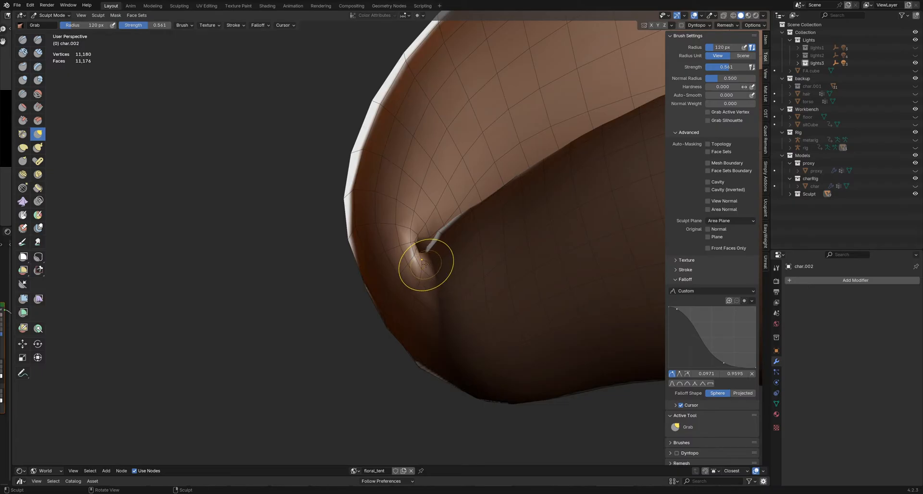
Step: Pull the corner of the knee fold towards the lower leg with Grab, reduce its radius to 63 px and hide the sidebar
{"action": "mouse_move", "coordinate": [423, 265]}
{"action": "middle_mouse_down"}
{"action": "mouse_move", "coordinate": [436, 278]}
{"action": "mouse_move", "coordinate": [420, 272]}
{"action": "mouse_move", "coordinate": [401, 306]}
{"action": "mouse_move", "coordinate": [420, 258]}
{"action": "mouse_move", "coordinate": [408, 261]}
{"action": "middle_mouse_up"}
{"action": "key", "text": "f"}
{"action": "left_click", "coordinate": [419, 274]}
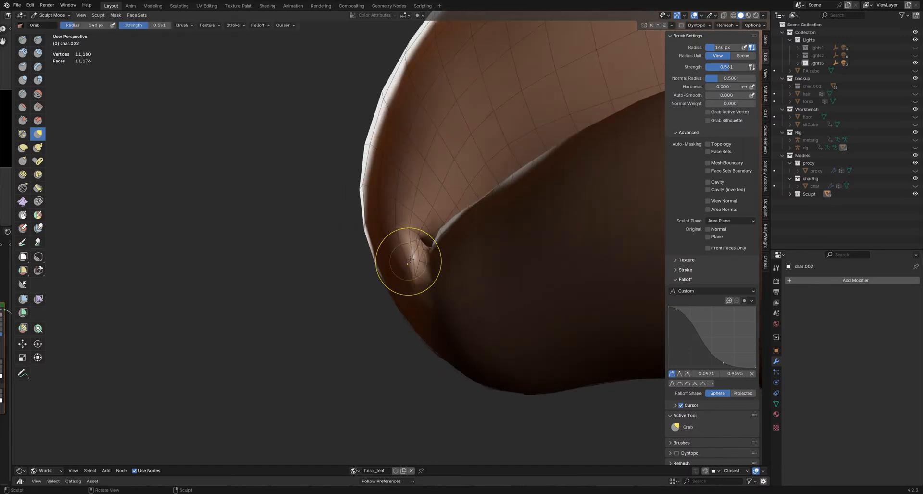
{"action": "key", "text": "f"}
{"action": "left_click", "coordinate": [405, 260]}
{"action": "left_click_drag", "start_coordinate": [414, 258], "coordinate": [420, 256]}
{"action": "left_click_drag", "start_coordinate": [410, 262], "coordinate": [423, 252]}
{"action": "mouse_move", "coordinate": [423, 252]}
{"action": "middle_mouse_down"}
{"action": "mouse_move", "coordinate": [417, 247]}
{"action": "mouse_move", "coordinate": [427, 259]}
{"action": "middle_mouse_up"}
{"action": "key", "text": "f"}
{"action": "left_click", "coordinate": [416, 257]}
{"action": "key", "text": "n"}
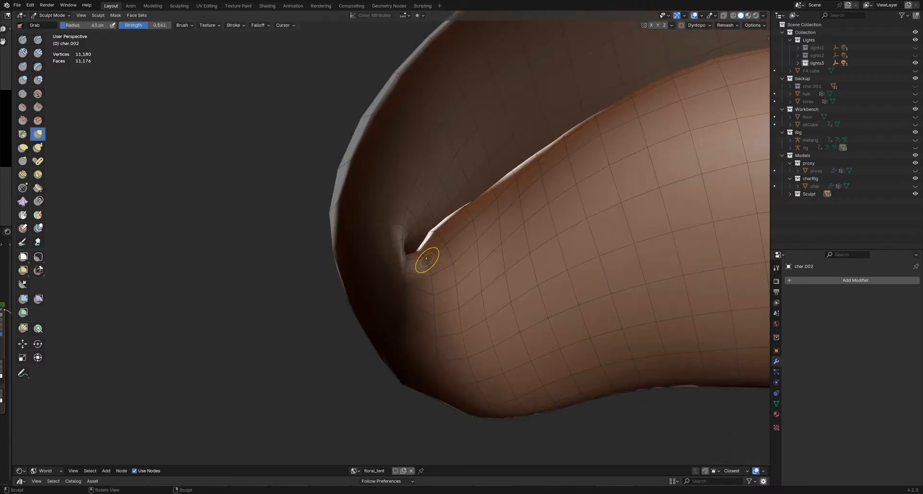
Step: Show the sidebar, set the Grab radius to 97 px and pull the inner corner of the knee fold up towards the thigh
{"action": "key", "text": "n"}
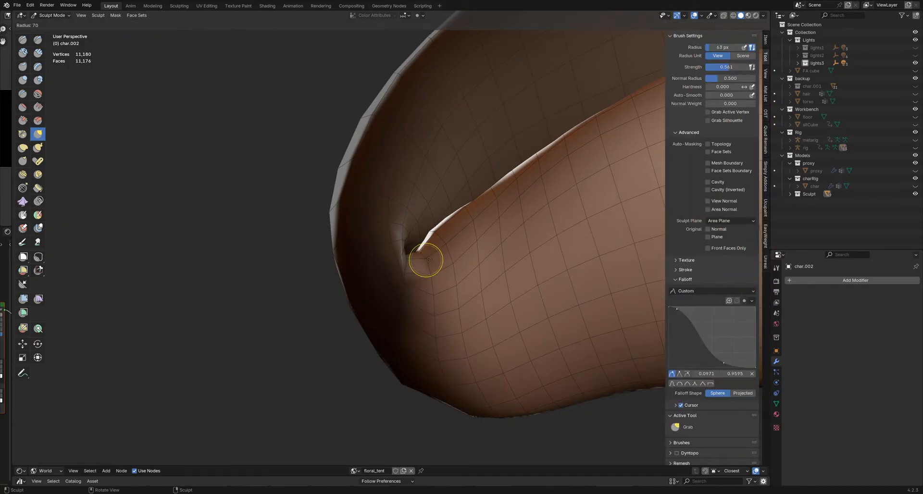
{"action": "left_click_drag", "start_coordinate": [427, 265], "coordinate": [425, 258]}
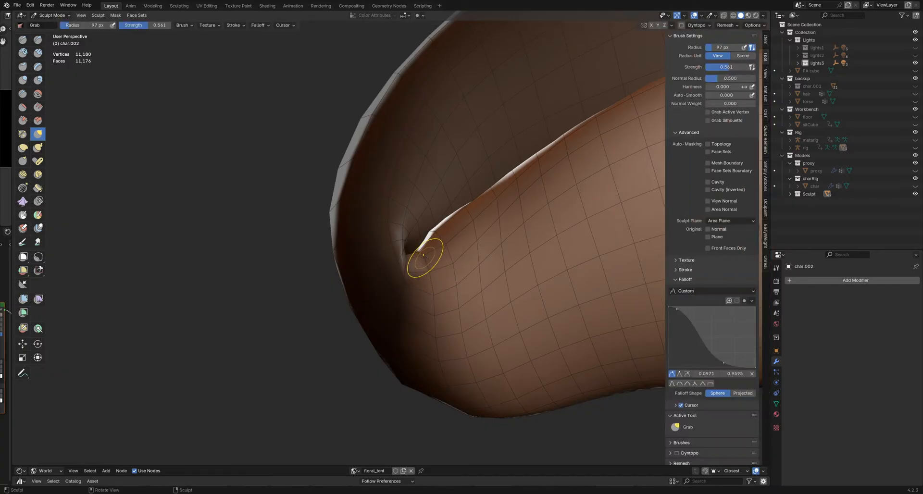
{"action": "mouse_move", "coordinate": [424, 258]}
{"action": "middle_mouse_down"}
{"action": "mouse_move", "coordinate": [421, 239]}
{"action": "mouse_move", "coordinate": [421, 249]}
{"action": "middle_mouse_up"}
{"action": "mouse_move", "coordinate": [421, 249]}
{"action": "left_mouse_down"}
{"action": "mouse_move", "coordinate": [431, 224]}
{"action": "mouse_move", "coordinate": [423, 247]}
{"action": "mouse_move", "coordinate": [410, 249]}
{"action": "mouse_move", "coordinate": [422, 249]}
{"action": "mouse_move", "coordinate": [430, 234]}
{"action": "left_mouse_up"}
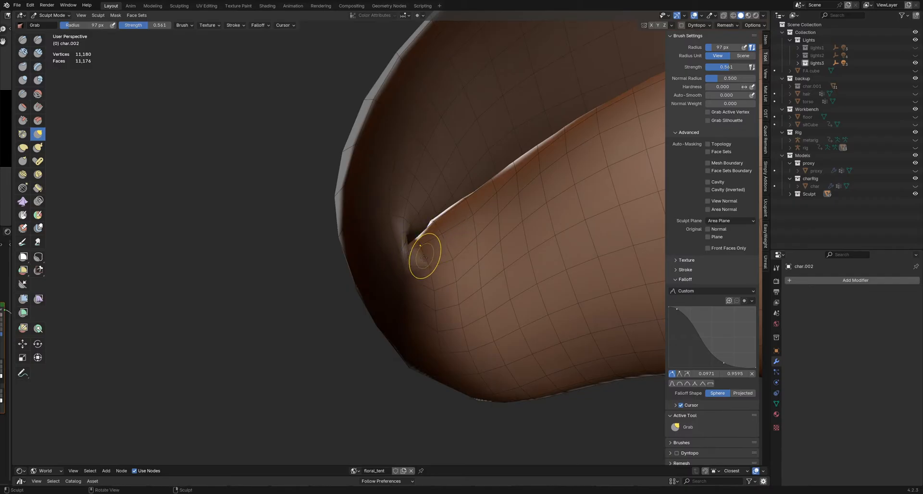
Step: Pull the lower leg's upper edge towards the thigh along the knee crease with Grab, enlarging the radius to 121 px
{"action": "left_click_drag", "start_coordinate": [431, 266], "coordinate": [446, 261]}
{"action": "mouse_move", "coordinate": [449, 261]}
{"action": "left_mouse_down"}
{"action": "mouse_move", "coordinate": [430, 261]}
{"action": "mouse_move", "coordinate": [443, 226]}
{"action": "left_mouse_up"}
{"action": "left_click_drag", "start_coordinate": [453, 263], "coordinate": [470, 206]}
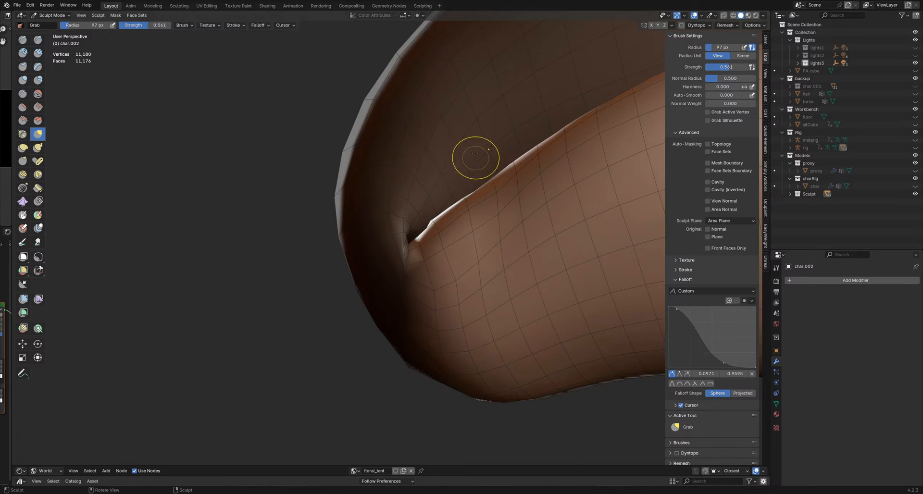
{"action": "scroll", "coordinate": [476, 155], "scroll_direction": "up", "scroll_amount": 3}
{"action": "left_click_drag", "start_coordinate": [477, 239], "coordinate": [485, 231]}
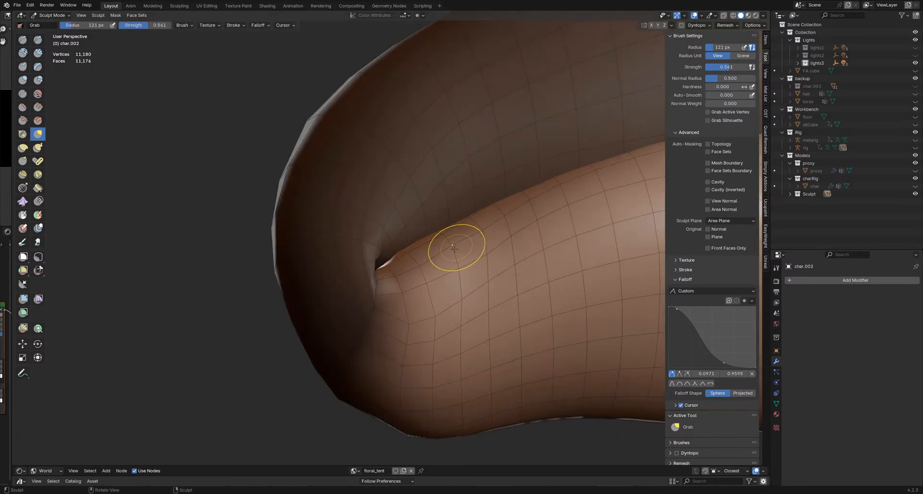
Step: Resize the Grab brush over the lower leg below the crease and set its strength to 0.609
{"action": "middle_click_drag", "start_coordinate": [406, 325], "coordinate": [407, 323]}
{"action": "key", "text": "f"}
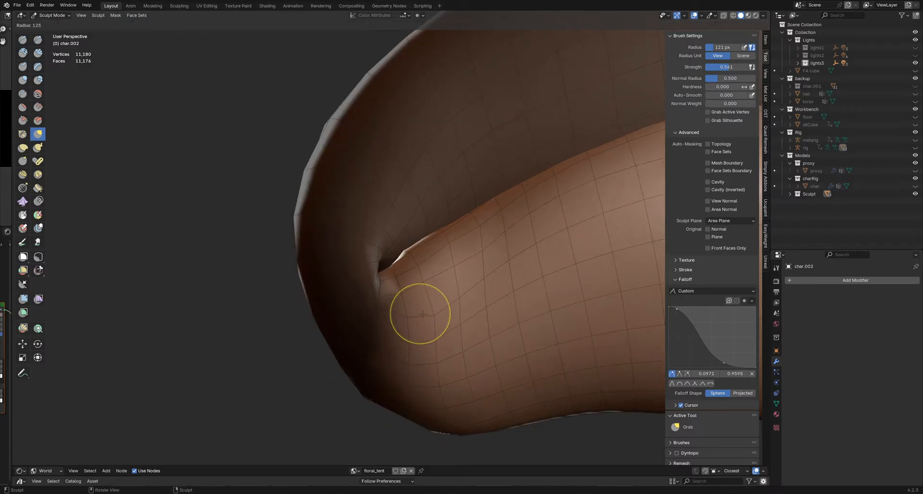
{"action": "left_click", "coordinate": [461, 316]}
{"action": "key", "text": "shift+f"}
{"action": "left_click", "coordinate": [461, 320]}
Step: Resize the brush and relax the mesh on the lower leg just below the inner end of the crease
{"action": "key", "text": "r"}
{"action": "key", "text": "f"}
{"action": "left_click", "coordinate": [428, 329]}
{"action": "mouse_move", "coordinate": [428, 328]}
{"action": "left_mouse_down"}
{"action": "mouse_move", "coordinate": [428, 305]}
{"action": "mouse_move", "coordinate": [443, 309]}
{"action": "left_mouse_up"}
{"action": "left_click_drag", "start_coordinate": [402, 333], "coordinate": [463, 299]}
Step: Try to pull the inner end of the knee crease towards the lower leg with a 142 px Grab brush
{"action": "mouse_move", "coordinate": [484, 278]}
{"action": "middle_mouse_down"}
{"action": "mouse_move", "coordinate": [362, 293]}
{"action": "mouse_move", "coordinate": [373, 302]}
{"action": "middle_mouse_up"}
{"action": "key", "text": "g"}
{"action": "mouse_move", "coordinate": [373, 303]}
{"action": "left_mouse_down"}
{"action": "mouse_move", "coordinate": [399, 283]}
{"action": "mouse_move", "coordinate": [391, 316]}
{"action": "mouse_move", "coordinate": [409, 323]}
{"action": "left_mouse_up"}
{"action": "mouse_move", "coordinate": [409, 323]}
{"action": "middle_mouse_down"}
{"action": "mouse_move", "coordinate": [385, 298]}
{"action": "mouse_move", "coordinate": [424, 294]}
{"action": "middle_mouse_up"}
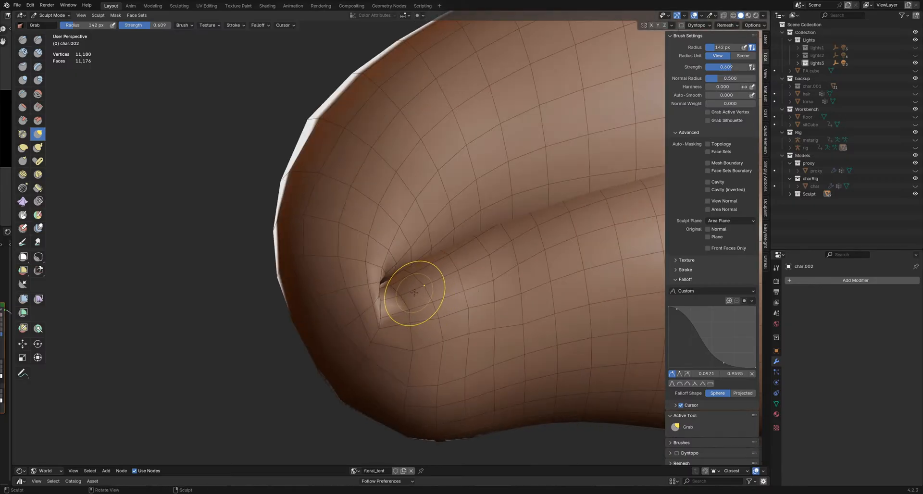
{"action": "key", "text": "ctrl+z"}
Step: Check the knee crease without the wireframe, show the wireframe again and set the Inflate brush radius to 101 px
{"action": "mouse_move", "coordinate": [409, 294]}
{"action": "middle_mouse_down"}
{"action": "mouse_move", "coordinate": [389, 293]}
{"action": "mouse_move", "coordinate": [399, 274]}
{"action": "middle_mouse_up"}
{"action": "key", "text": "alt+shift+z"}
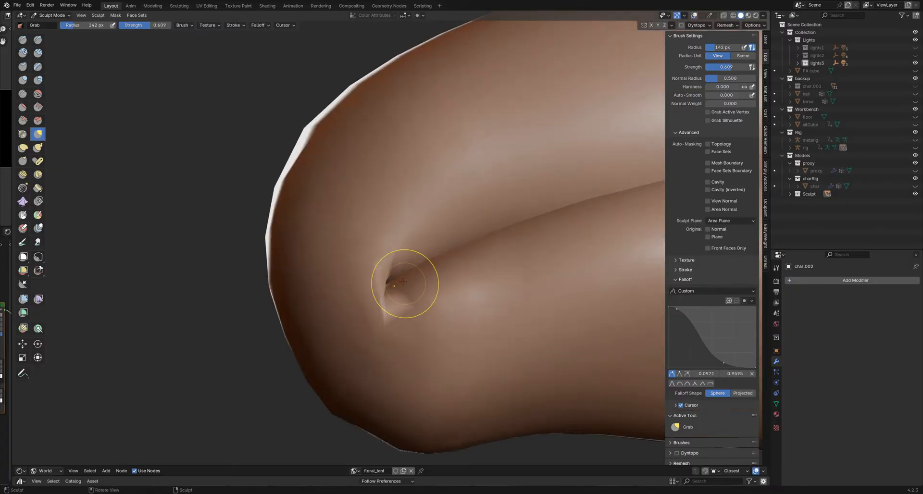
{"action": "key", "text": "i"}
{"action": "key", "text": "f"}
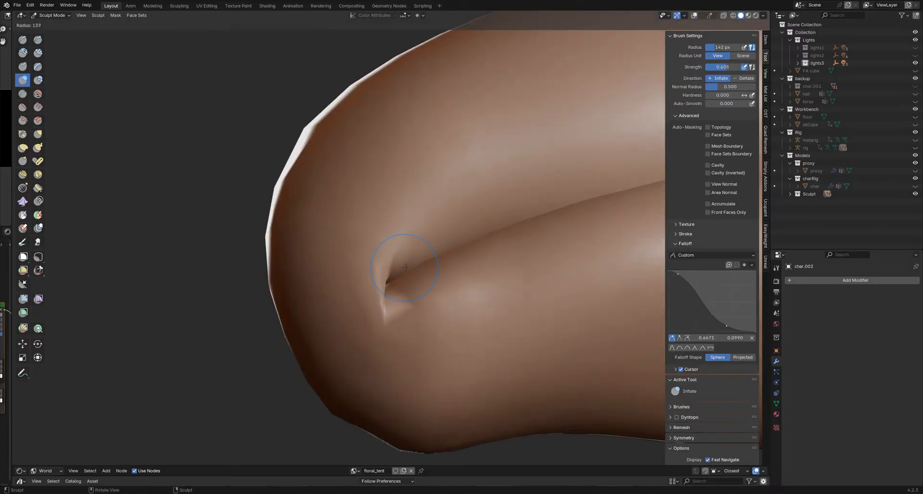
{"action": "left_click", "coordinate": [417, 278]}
{"action": "mouse_move", "coordinate": [403, 272]}
{"action": "middle_mouse_down"}
{"action": "mouse_move", "coordinate": [388, 266]}
{"action": "mouse_move", "coordinate": [387, 290]}
{"action": "mouse_move", "coordinate": [395, 275]}
{"action": "mouse_move", "coordinate": [390, 288]}
{"action": "mouse_move", "coordinate": [399, 287]}
{"action": "middle_mouse_up"}
{"action": "key", "text": "alt+shift+z"}
{"action": "key", "text": "f"}
{"action": "left_click", "coordinate": [394, 275]}
Step: Switch to Grab, fit a smaller radius to the inner end of the crease and pull its corner up slightly
{"action": "key", "text": "g"}
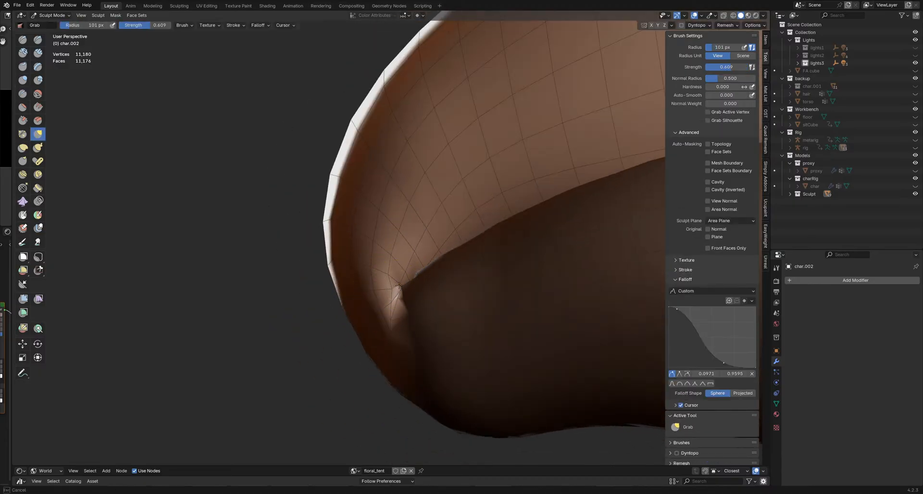
{"action": "middle_click_drag", "start_coordinate": [398, 287], "coordinate": [400, 289]}
{"action": "key", "text": "bracketleft"}
{"action": "key", "text": "bracketleft"}
{"action": "key", "text": "bracketleft"}
{"action": "key", "text": "bracketleft"}
{"action": "key", "text": "bracketleft"}
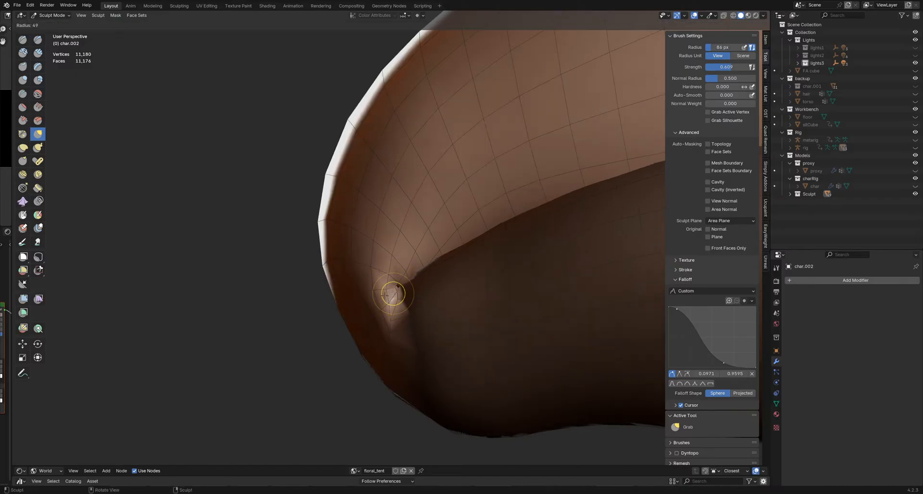
{"action": "middle_click_drag", "start_coordinate": [401, 273], "coordinate": [395, 300]}
{"action": "key", "text": "bracketright"}
{"action": "key", "text": "bracketright"}
{"action": "key", "text": "bracketright"}
{"action": "mouse_move", "coordinate": [397, 288]}
{"action": "left_mouse_down"}
{"action": "mouse_move", "coordinate": [389, 307]}
{"action": "mouse_move", "coordinate": [402, 275]}
{"action": "left_mouse_up"}
Step: Set the Grab radius to 131 px and pull the thigh-side corner of the crease slightly towards the lower leg
{"action": "key", "text": "f"}
{"action": "left_click", "coordinate": [417, 290]}
{"action": "key", "text": "f"}
{"action": "left_click", "coordinate": [434, 300]}
{"action": "middle_click_drag", "start_coordinate": [396, 282], "coordinate": [401, 269]}
{"action": "key", "text": "f"}
{"action": "left_click", "coordinate": [391, 271]}
{"action": "left_click_drag", "start_coordinate": [390, 287], "coordinate": [396, 289]}
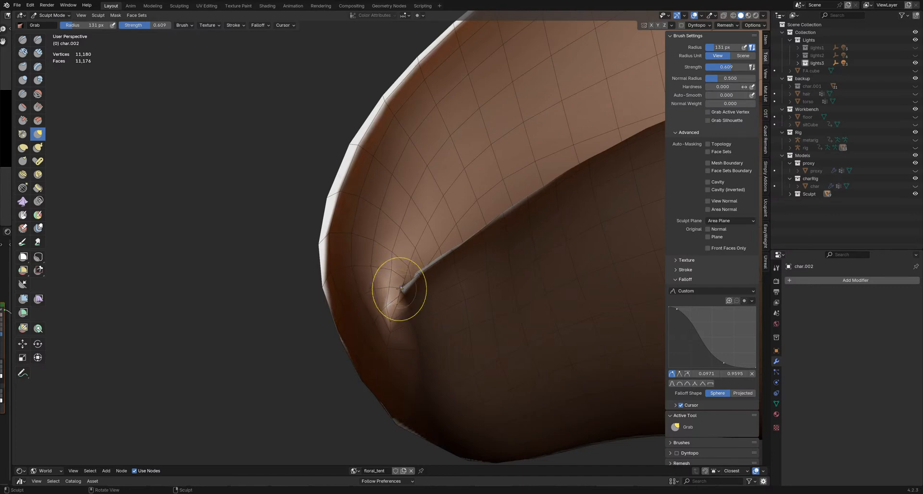
Step: Nudge the folded edge at the crease's inner end with Grab and set the brush strength to 0.882
{"action": "middle_click_drag", "start_coordinate": [390, 290], "coordinate": [402, 320]}
{"action": "mouse_move", "coordinate": [401, 318]}
{"action": "left_mouse_down"}
{"action": "mouse_move", "coordinate": [383, 299]}
{"action": "mouse_move", "coordinate": [404, 305]}
{"action": "mouse_move", "coordinate": [397, 319]}
{"action": "left_mouse_up"}
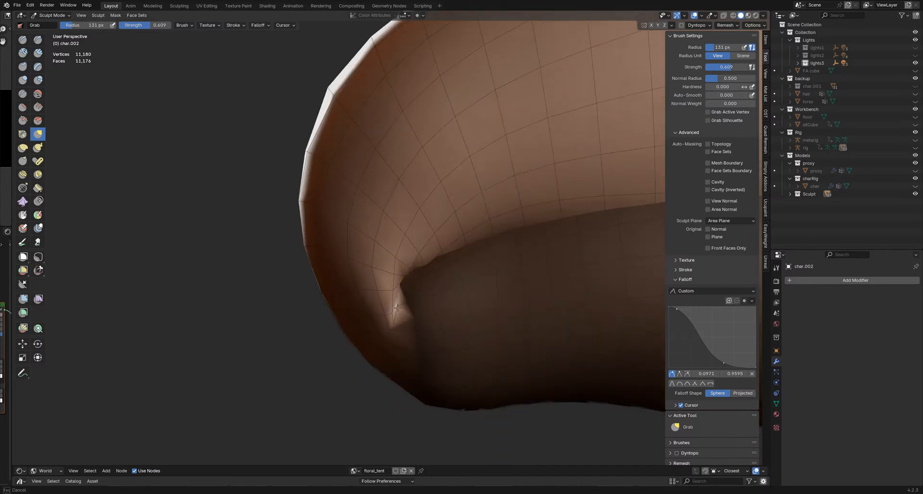
{"action": "left_click_drag", "start_coordinate": [401, 284], "coordinate": [400, 284]}
{"action": "middle_click_drag", "start_coordinate": [401, 283], "coordinate": [392, 288]}
{"action": "key", "text": "shift+f"}
{"action": "left_click", "coordinate": [399, 277]}
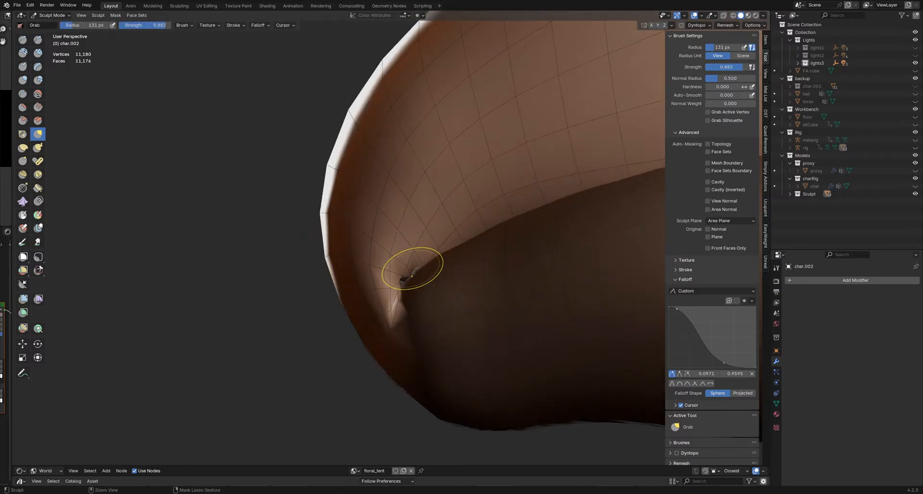
Step: Inflate the surface around the inner end of the crease with a 131 px Inflate brush
{"action": "key", "text": "i"}
{"action": "left_click_drag", "start_coordinate": [397, 286], "coordinate": [390, 309]}
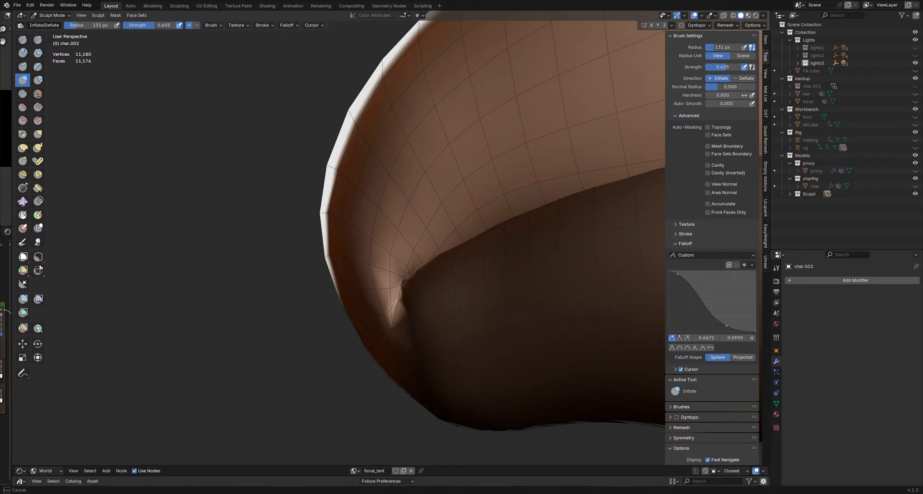
{"action": "left_click_drag", "start_coordinate": [408, 273], "coordinate": [397, 286]}
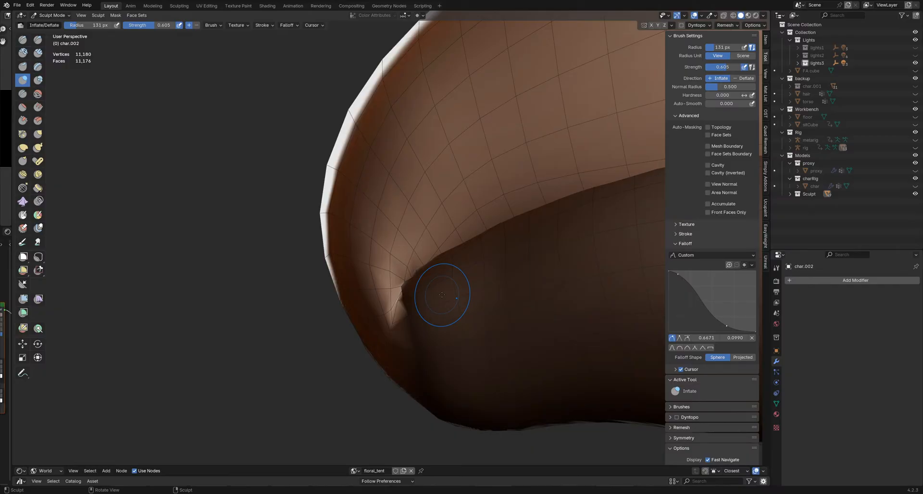
{"action": "mouse_move", "coordinate": [442, 295]}
{"action": "left_mouse_down"}
{"action": "mouse_move", "coordinate": [351, 247]}
{"action": "mouse_move", "coordinate": [373, 320]}
{"action": "mouse_move", "coordinate": [394, 279]}
{"action": "mouse_move", "coordinate": [384, 292]}
{"action": "left_mouse_up"}
Step: Set the Inflate radius to 179 px and inflate the thigh and lower leg surfaces around the crease's inner end
{"action": "mouse_move", "coordinate": [412, 305]}
{"action": "middle_mouse_down"}
{"action": "mouse_move", "coordinate": [375, 345]}
{"action": "mouse_move", "coordinate": [388, 338]}
{"action": "middle_mouse_up"}
{"action": "key", "text": "f"}
{"action": "left_click", "coordinate": [425, 315]}
{"action": "scroll", "coordinate": [375, 345], "scroll_direction": "down", "scroll_amount": 5}
{"action": "scroll", "coordinate": [389, 338], "scroll_direction": "down", "scroll_amount": 4}
{"action": "scroll", "coordinate": [385, 344], "scroll_direction": "up", "scroll_amount": 8}
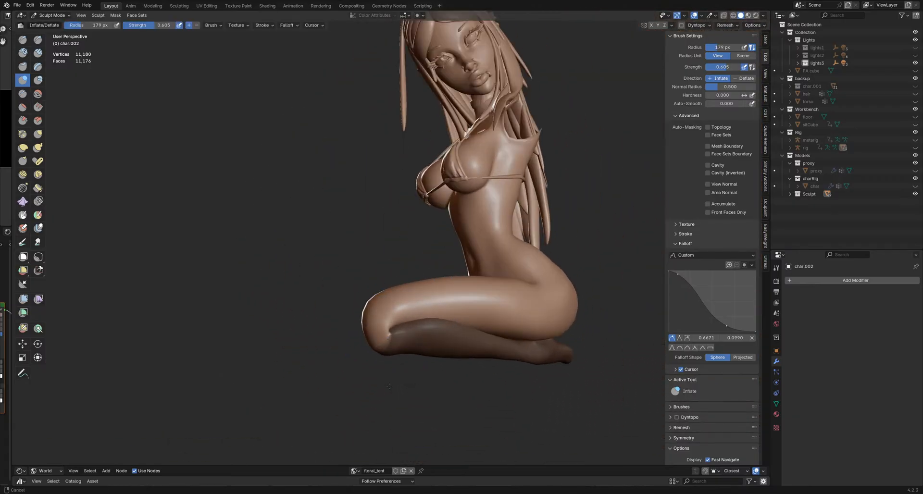
{"action": "middle_click_drag", "start_coordinate": [380, 379], "coordinate": [379, 330]}
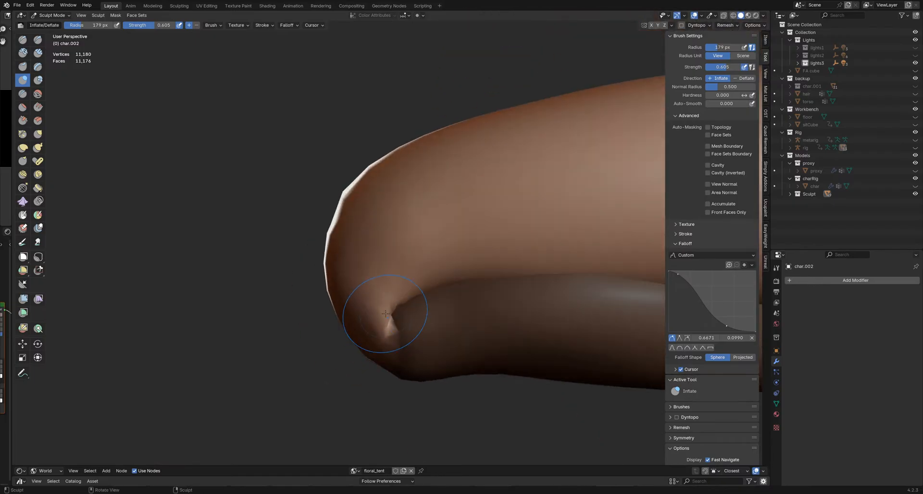
{"action": "left_click_drag", "start_coordinate": [386, 314], "coordinate": [396, 319]}
{"action": "mouse_move", "coordinate": [397, 317]}
{"action": "middle_mouse_down"}
{"action": "mouse_move", "coordinate": [398, 302]}
{"action": "mouse_move", "coordinate": [385, 310]}
{"action": "mouse_move", "coordinate": [396, 318]}
{"action": "middle_mouse_up"}
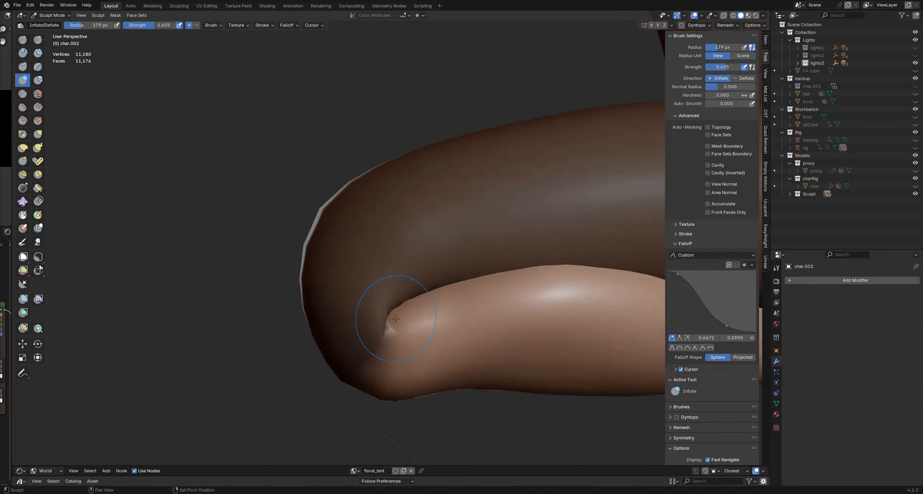
{"action": "mouse_move", "coordinate": [404, 302]}
{"action": "left_mouse_down"}
{"action": "mouse_move", "coordinate": [407, 310]}
{"action": "mouse_move", "coordinate": [417, 298]}
{"action": "left_mouse_up"}
Step: Show the wireframe and pull the lower end of the knee fold down with the Grab brush
{"action": "mouse_move", "coordinate": [399, 314]}
{"action": "middle_mouse_down"}
{"action": "mouse_move", "coordinate": [389, 319]}
{"action": "mouse_move", "coordinate": [416, 338]}
{"action": "mouse_move", "coordinate": [384, 324]}
{"action": "middle_mouse_up"}
{"action": "key", "text": "shift+w"}
{"action": "scroll", "coordinate": [398, 335], "scroll_direction": "up", "scroll_amount": 2}
{"action": "key", "text": "g"}
{"action": "left_click_drag", "start_coordinate": [384, 325], "coordinate": [390, 344]}
Step: Set the Grab strength to 0.650 and radius to 105 px, and pull the mesh below the fold down towards the knee's underside
{"action": "key", "text": "f"}
{"action": "left_click", "coordinate": [386, 325]}
{"action": "key", "text": "shift+f"}
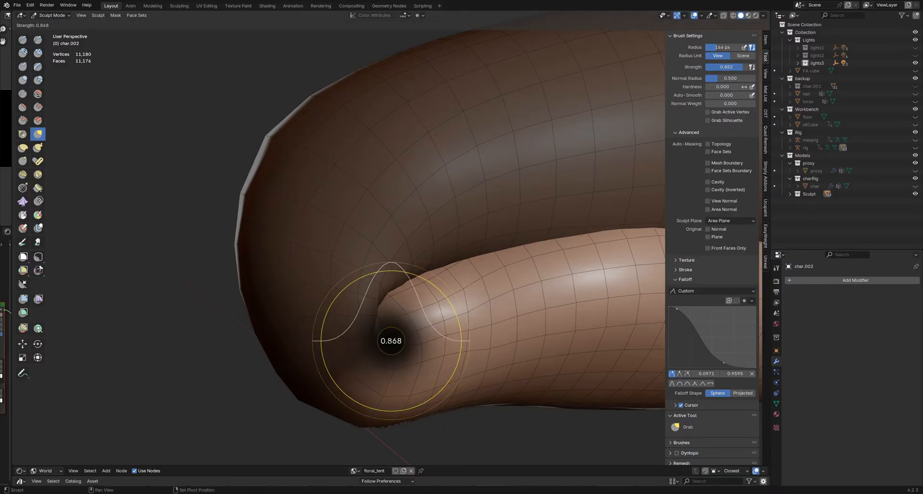
{"action": "left_click", "coordinate": [387, 340]}
{"action": "key", "text": "f"}
{"action": "left_click", "coordinate": [389, 341]}
{"action": "left_click_drag", "start_coordinate": [388, 341], "coordinate": [394, 356]}
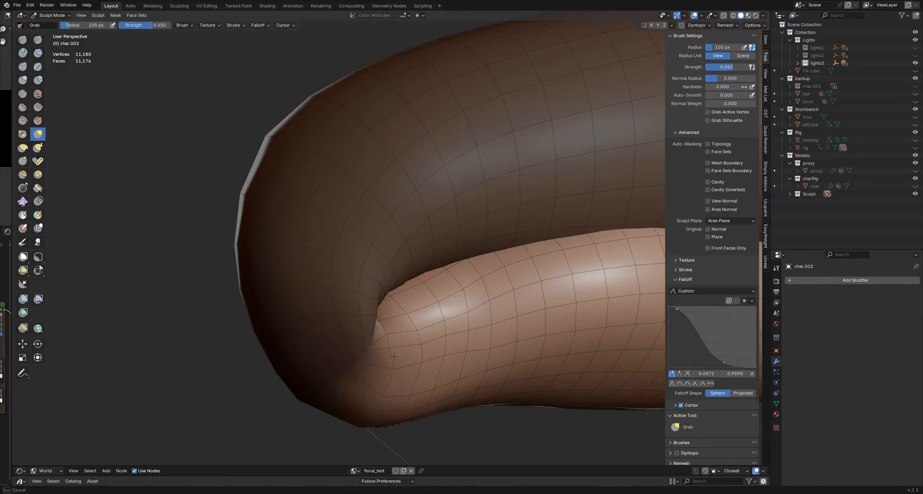
Step: Reduce the Grab radius to 103 px and pull the lower end of the crease inward towards the lower leg
{"action": "mouse_move", "coordinate": [391, 369]}
{"action": "middle_mouse_down"}
{"action": "mouse_move", "coordinate": [405, 354]}
{"action": "mouse_move", "coordinate": [391, 344]}
{"action": "middle_mouse_up"}
{"action": "key", "text": "f"}
{"action": "left_click", "coordinate": [419, 325]}
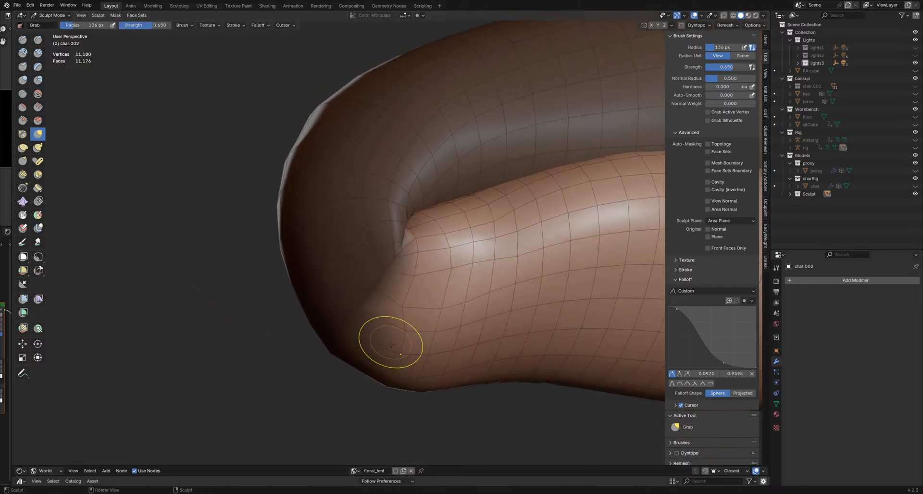
{"action": "key", "text": "f"}
{"action": "left_click", "coordinate": [402, 337]}
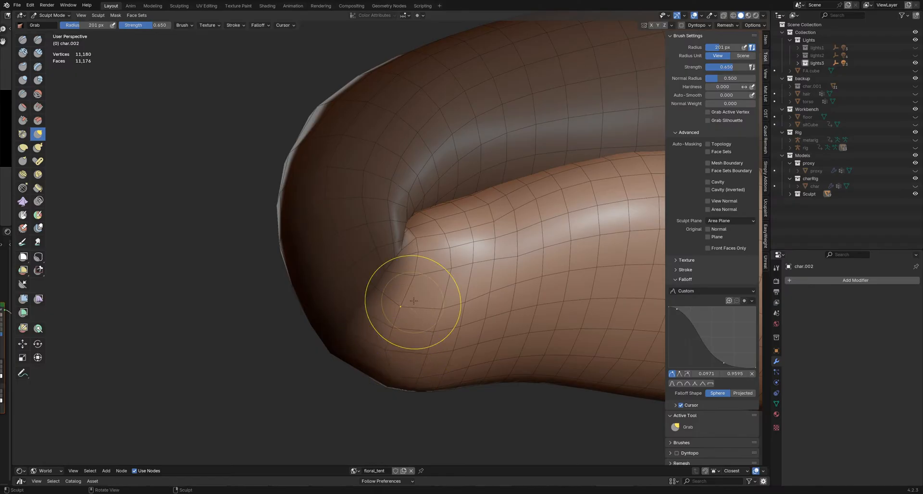
{"action": "middle_click_drag", "start_coordinate": [414, 301], "coordinate": [366, 314]}
{"action": "key", "text": "f"}
{"action": "left_click", "coordinate": [384, 308]}
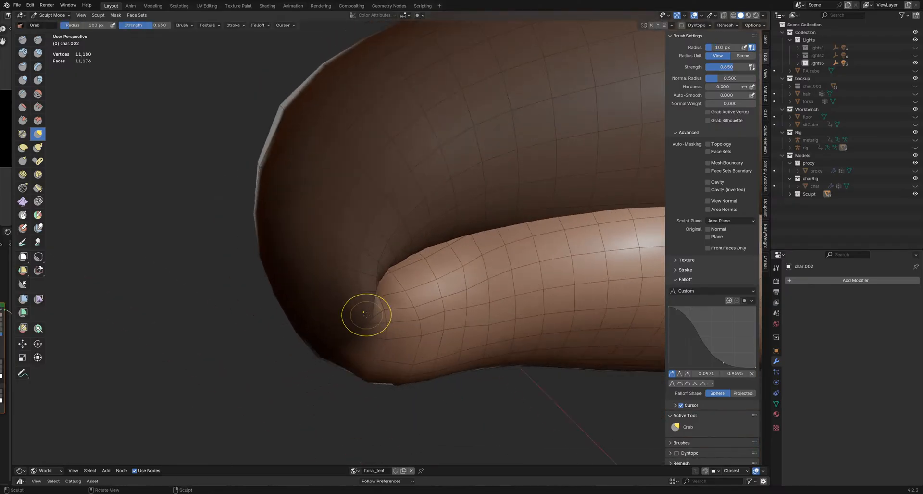
{"action": "mouse_move", "coordinate": [366, 315]}
{"action": "left_mouse_down"}
{"action": "mouse_move", "coordinate": [412, 304]}
{"action": "mouse_move", "coordinate": [412, 289]}
{"action": "mouse_move", "coordinate": [410, 320]}
{"action": "left_mouse_up"}
Step: Even out the mesh on the lower leg beside the knee crease with a 203 px Slide Relax brush
{"action": "key", "text": "shift+r"}
{"action": "mouse_move", "coordinate": [466, 288]}
{"action": "middle_mouse_down"}
{"action": "mouse_move", "coordinate": [434, 274]}
{"action": "mouse_move", "coordinate": [439, 284]}
{"action": "middle_mouse_up"}
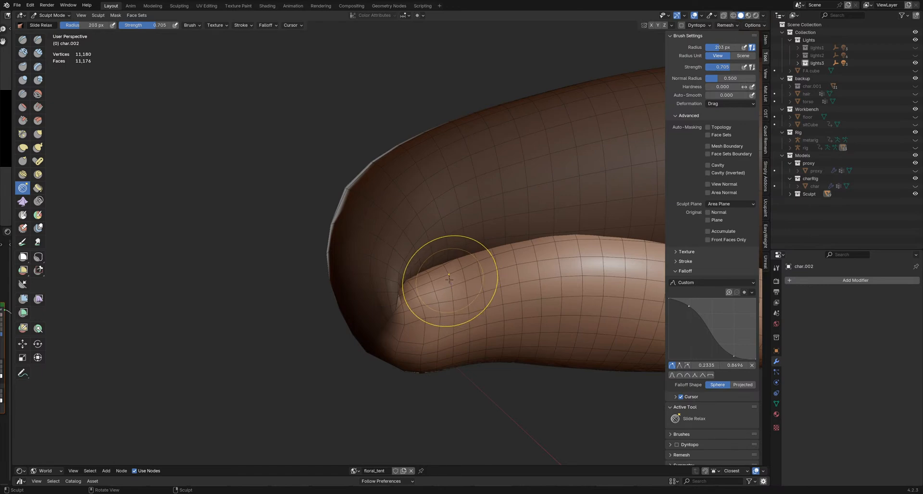
{"action": "left_click_drag", "start_coordinate": [442, 274], "coordinate": [439, 329]}
{"action": "mouse_move", "coordinate": [430, 342]}
{"action": "middle_mouse_down"}
{"action": "mouse_move", "coordinate": [395, 354]}
{"action": "mouse_move", "coordinate": [422, 350]}
{"action": "mouse_move", "coordinate": [459, 314]}
{"action": "middle_mouse_up"}
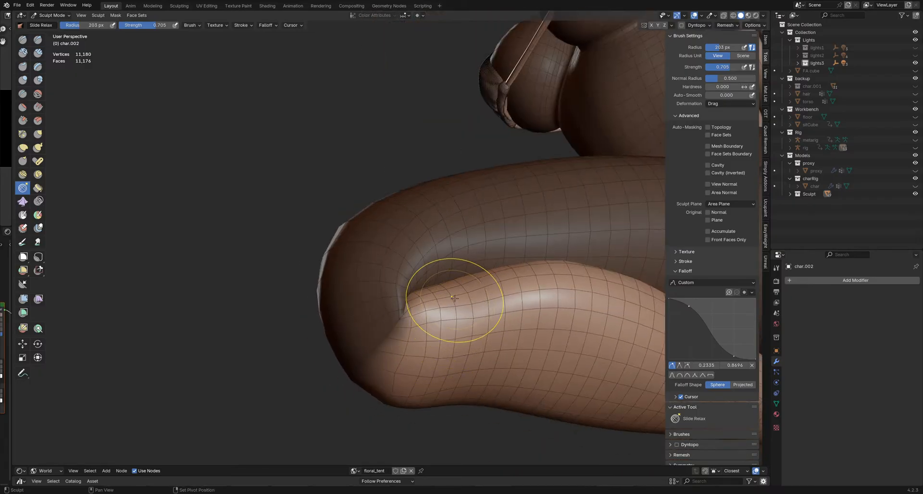
Step: Switch to the Inflate brush and set its radius to 215 px over the lower leg next to the crease
{"action": "key", "text": "i"}
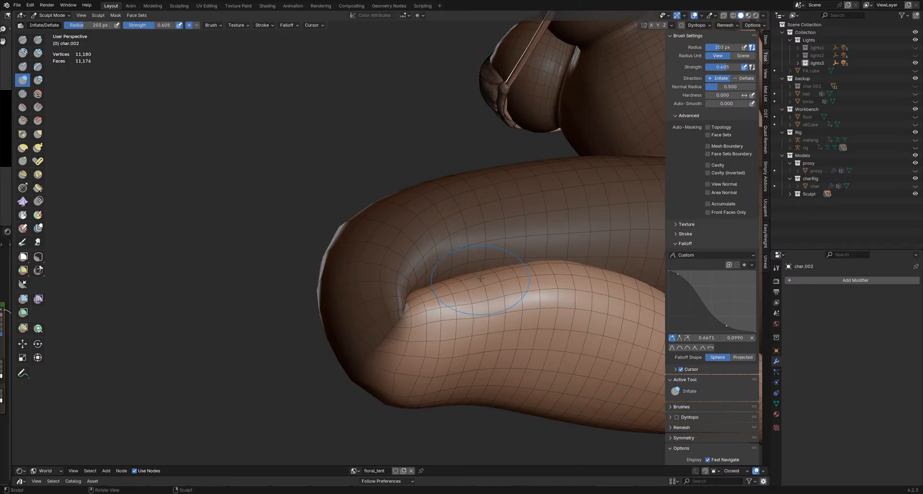
{"action": "middle_click_drag", "start_coordinate": [470, 280], "coordinate": [416, 299]}
{"action": "key", "text": "f"}
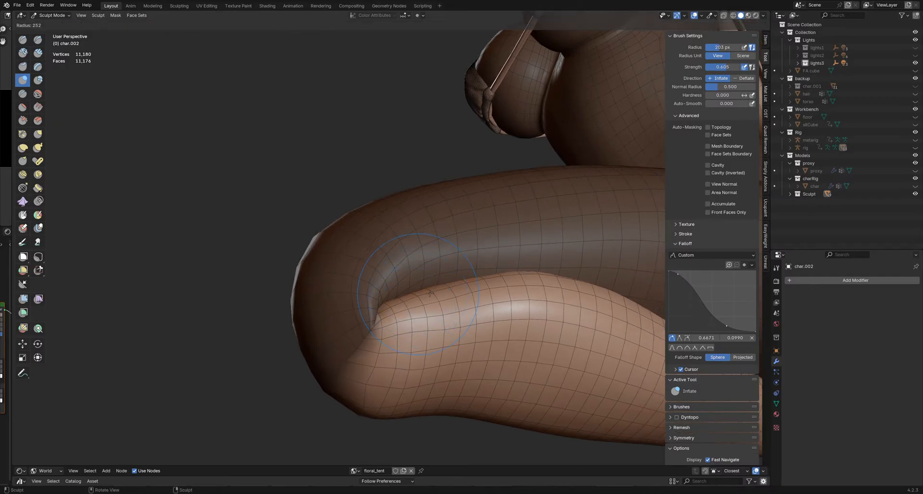
{"action": "left_click", "coordinate": [423, 295]}
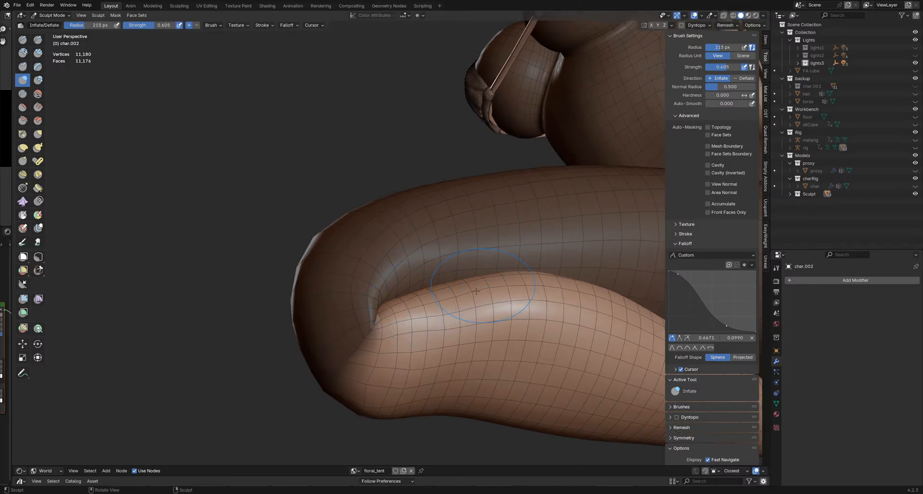
{"action": "mouse_move", "coordinate": [419, 296]}
{"action": "middle_mouse_down"}
{"action": "mouse_move", "coordinate": [495, 285]}
{"action": "mouse_move", "coordinate": [457, 295]}
{"action": "mouse_move", "coordinate": [443, 316]}
{"action": "mouse_move", "coordinate": [506, 309]}
{"action": "mouse_move", "coordinate": [399, 310]}
{"action": "middle_mouse_up"}
Step: Smooth the lower leg next to the knee fold at 212 px and make Smooth the active brush
{"action": "key", "text": "shift+s"}
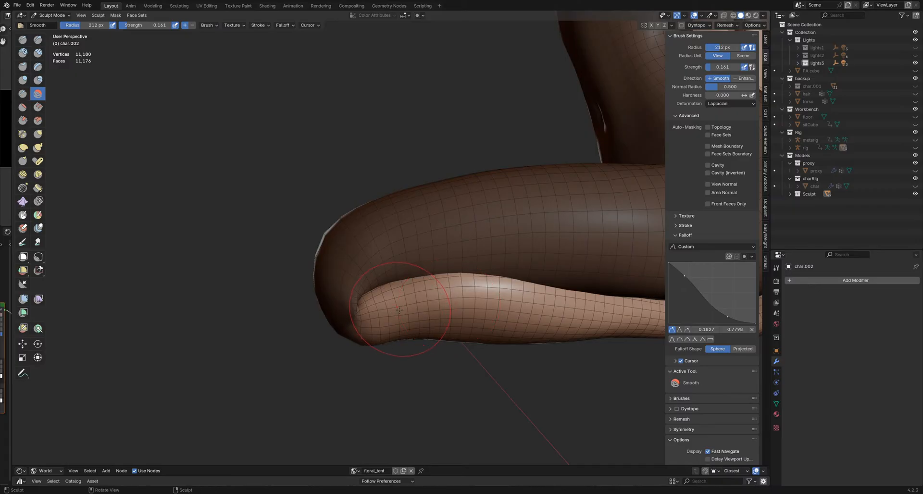
{"action": "key", "text": "g"}
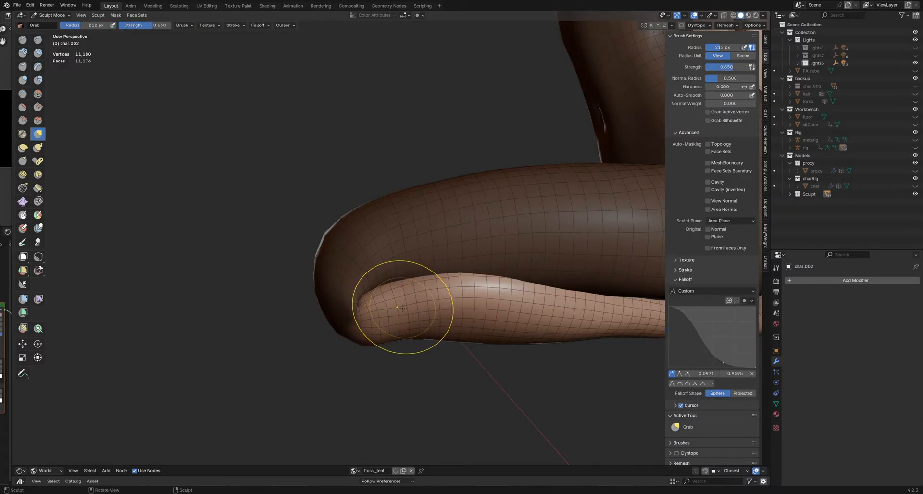
{"action": "left_click_drag", "start_coordinate": [398, 308], "coordinate": [402, 306], "text": "shift"}
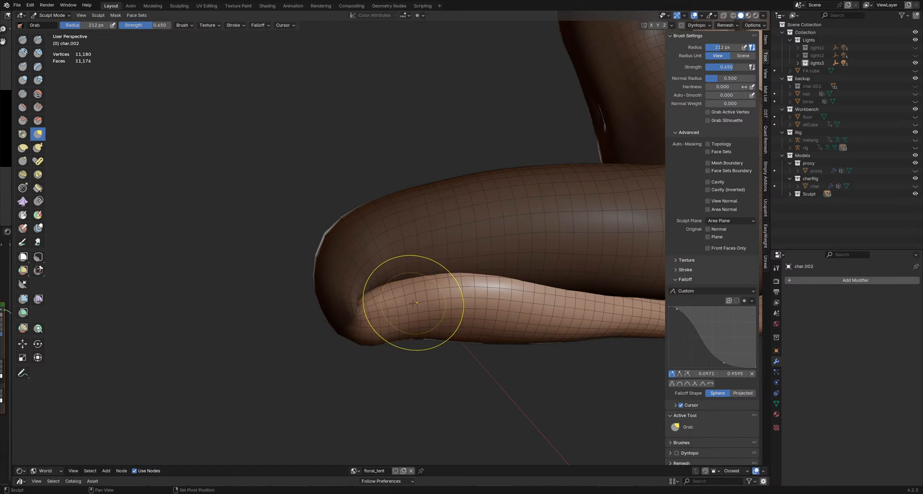
{"action": "key", "text": "shift+r"}
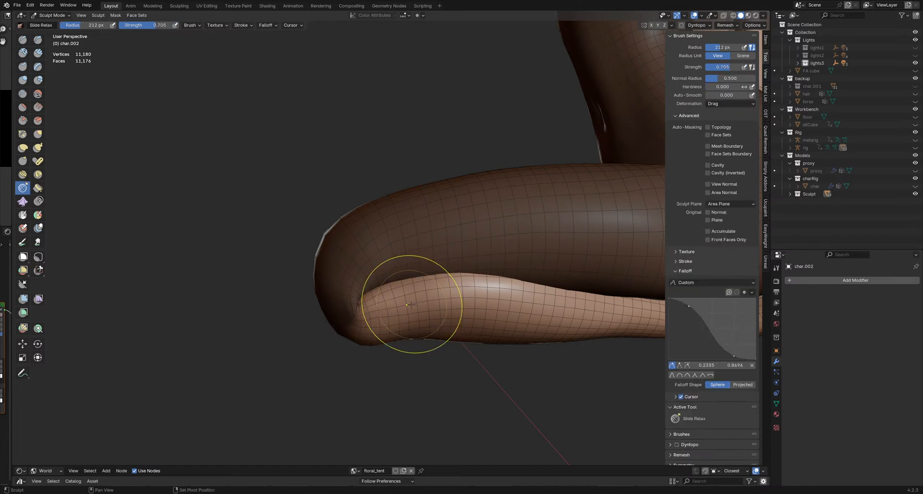
{"action": "key", "text": "shift+s"}
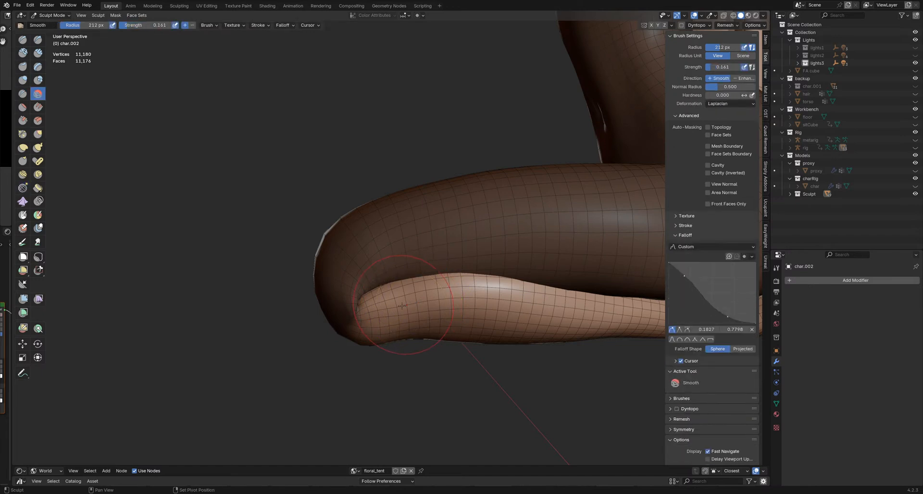
{"action": "mouse_move", "coordinate": [402, 306]}
{"action": "middle_mouse_down", "text": "shift"}
{"action": "mouse_move", "coordinate": [386, 314]}
{"action": "mouse_move", "coordinate": [413, 320]}
{"action": "mouse_move", "coordinate": [402, 314]}
{"action": "middle_mouse_up", "text": "shift"}
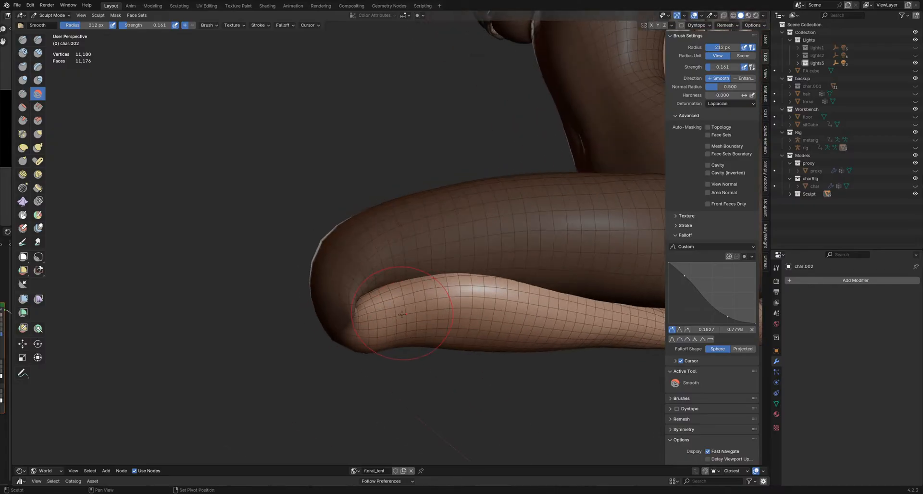
Step: Switch to the Inflate brush, set its radius to 199 px and add volume to the calf beside the knee crease
{"action": "key", "text": "i"}
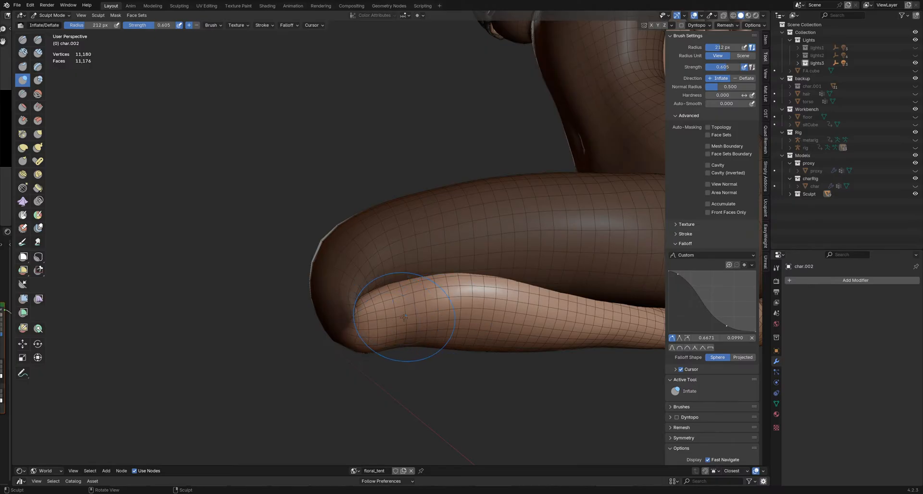
{"action": "middle_click_drag", "start_coordinate": [405, 317], "coordinate": [405, 317], "text": "shift"}
{"action": "left_click_drag", "start_coordinate": [506, 314], "coordinate": [503, 313]}
{"action": "key", "text": "f"}
{"action": "left_click", "coordinate": [426, 315]}
{"action": "left_click_drag", "start_coordinate": [416, 318], "coordinate": [484, 309]}
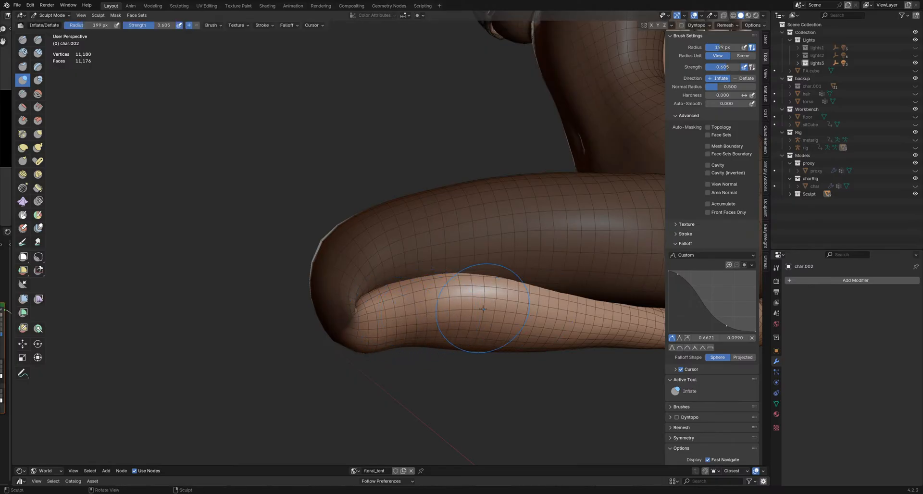
Step: Inflate the calf further from the knee crease along its length with the 199 px brush
{"action": "middle_click_drag", "start_coordinate": [483, 309], "coordinate": [495, 316]}
{"action": "left_click_drag", "start_coordinate": [404, 315], "coordinate": [510, 305]}
{"action": "left_click_drag", "start_coordinate": [442, 309], "coordinate": [527, 306]}
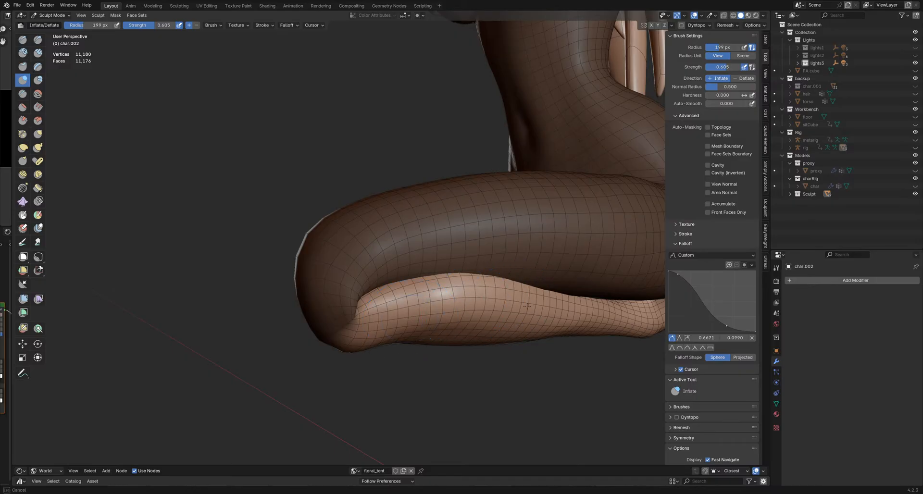
{"action": "middle_click_drag", "start_coordinate": [527, 306], "coordinate": [495, 331]}
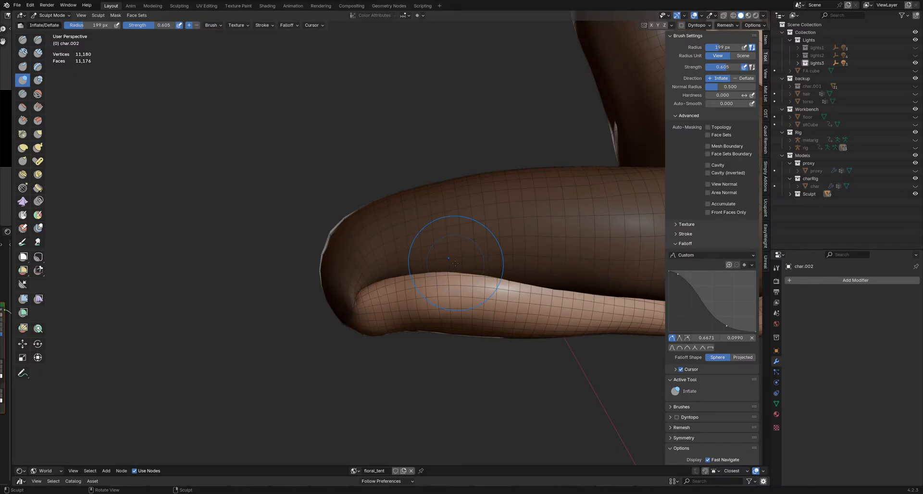
{"action": "mouse_move", "coordinate": [395, 308]}
{"action": "left_mouse_down"}
{"action": "mouse_move", "coordinate": [443, 310]}
{"action": "mouse_move", "coordinate": [475, 295]}
{"action": "left_mouse_up"}
{"action": "middle_click_drag", "start_coordinate": [475, 295], "coordinate": [451, 330]}
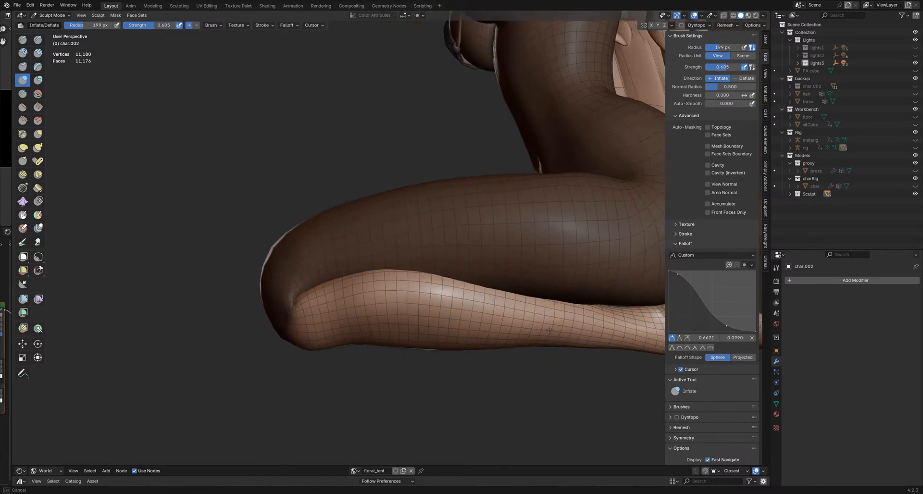
{"action": "mouse_move", "coordinate": [530, 327]}
{"action": "middle_mouse_down"}
{"action": "mouse_move", "coordinate": [515, 308]}
{"action": "mouse_move", "coordinate": [478, 356]}
{"action": "mouse_move", "coordinate": [479, 344]}
{"action": "mouse_move", "coordinate": [443, 361]}
{"action": "mouse_move", "coordinate": [451, 329]}
{"action": "mouse_move", "coordinate": [505, 309]}
{"action": "mouse_move", "coordinate": [498, 340]}
{"action": "middle_mouse_up"}
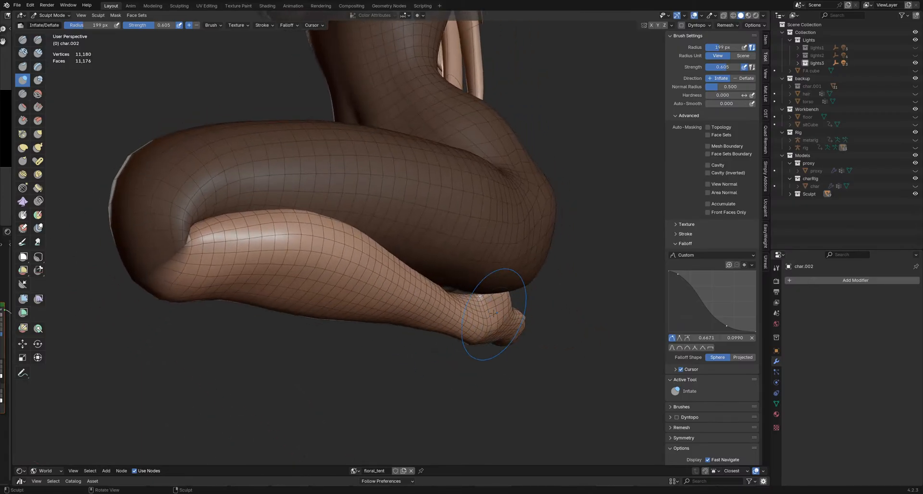
Step: Adjust the lower leg near the ankle with a 171 px Grab brush and enlarge the radius to 286 px for its underside
{"action": "key", "text": "g"}
{"action": "mouse_move", "coordinate": [461, 313]}
{"action": "middle_mouse_down"}
{"action": "mouse_move", "coordinate": [463, 297]}
{"action": "mouse_move", "coordinate": [485, 308]}
{"action": "middle_mouse_up"}
{"action": "left_click_drag", "start_coordinate": [483, 297], "coordinate": [483, 298]}
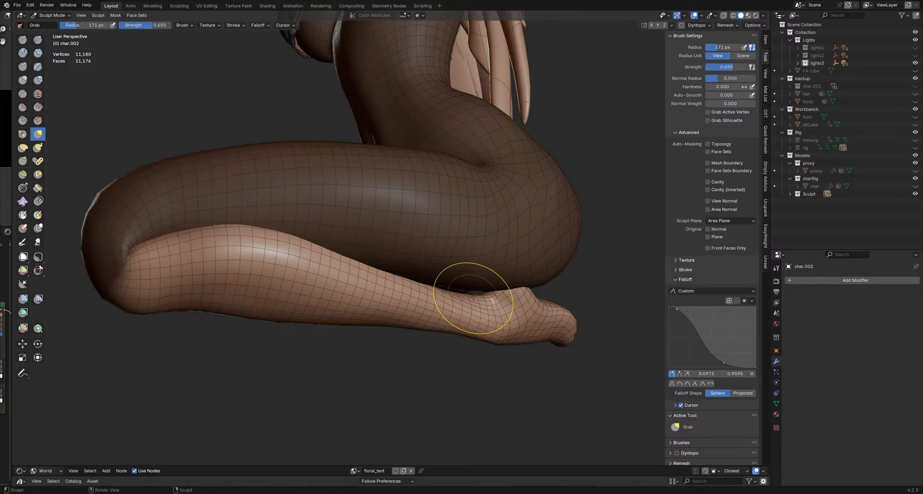
{"action": "middle_click_drag", "start_coordinate": [474, 294], "coordinate": [424, 329]}
{"action": "key", "text": "f"}
{"action": "left_click", "coordinate": [455, 330]}
{"action": "key", "text": "f"}
{"action": "left_click", "coordinate": [425, 332]}
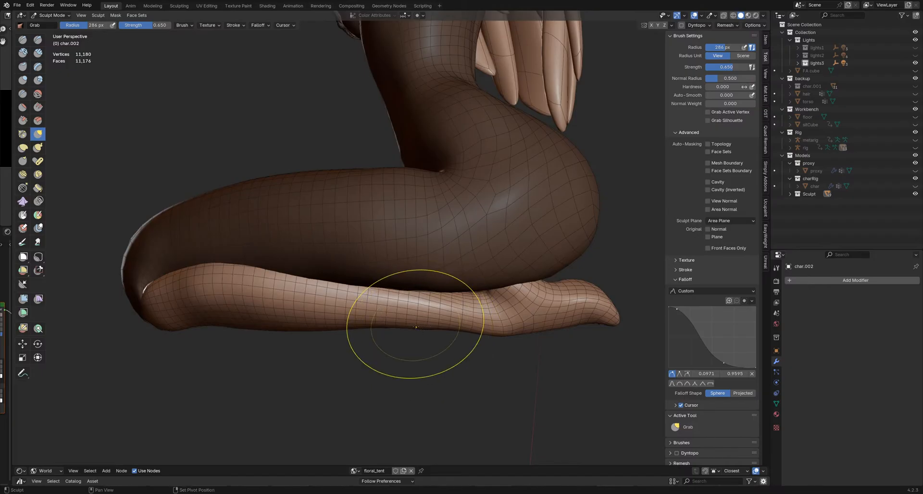
Step: Switch to the Smooth brush over the lower leg and set its falloff shape to Projected
{"action": "key", "text": "i"}
{"action": "key", "text": "shift+s"}
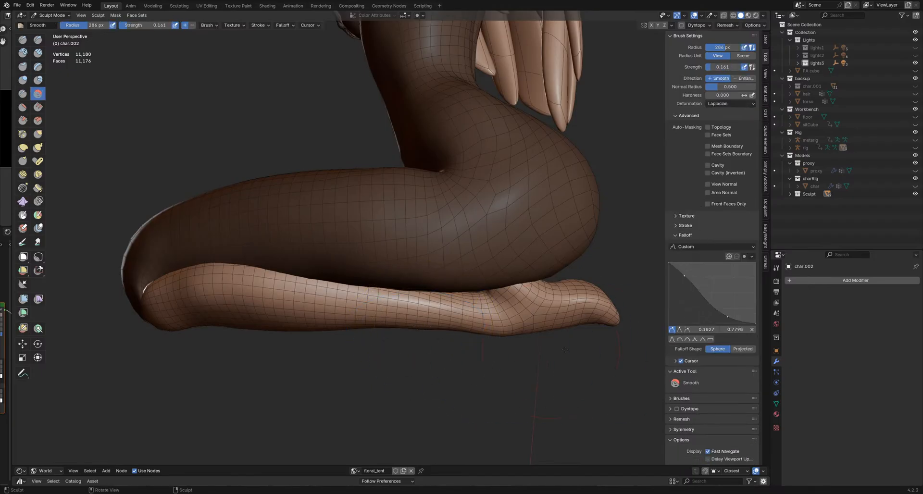
{"action": "left_click", "coordinate": [743, 349]}
{"action": "middle_click_drag", "start_coordinate": [423, 330], "coordinate": [425, 327]}
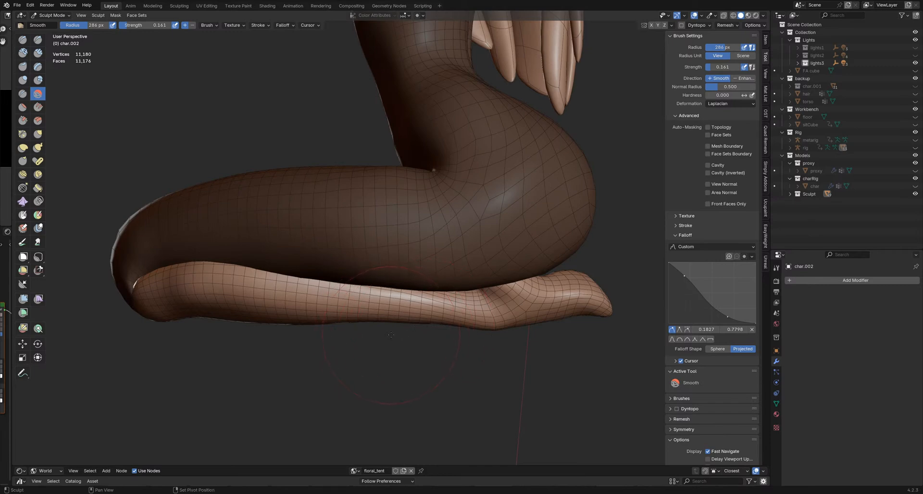
Step: Switch to the Inflate brush and set its radius to 181 px over the calf on the inner side of the leg
{"action": "key", "text": "i"}
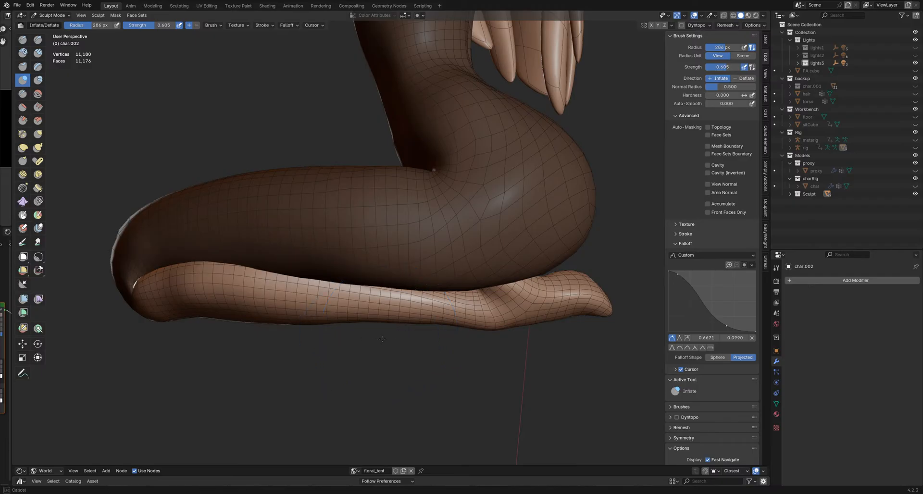
{"action": "mouse_move", "coordinate": [382, 339]}
{"action": "middle_mouse_down"}
{"action": "mouse_move", "coordinate": [467, 340]}
{"action": "mouse_move", "coordinate": [384, 333]}
{"action": "mouse_move", "coordinate": [383, 319]}
{"action": "mouse_move", "coordinate": [416, 314]}
{"action": "mouse_move", "coordinate": [456, 328]}
{"action": "mouse_move", "coordinate": [433, 331]}
{"action": "middle_mouse_up"}
{"action": "scroll", "coordinate": [425, 334], "scroll_direction": "up", "scroll_amount": 3}
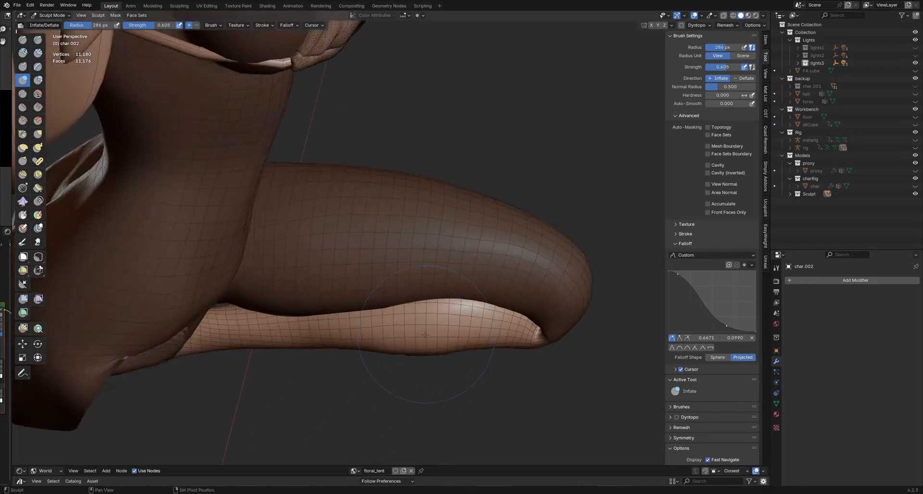
{"action": "scroll", "coordinate": [444, 344], "scroll_direction": "down", "scroll_amount": 2}
{"action": "key", "text": "f"}
{"action": "left_click", "coordinate": [496, 298]}
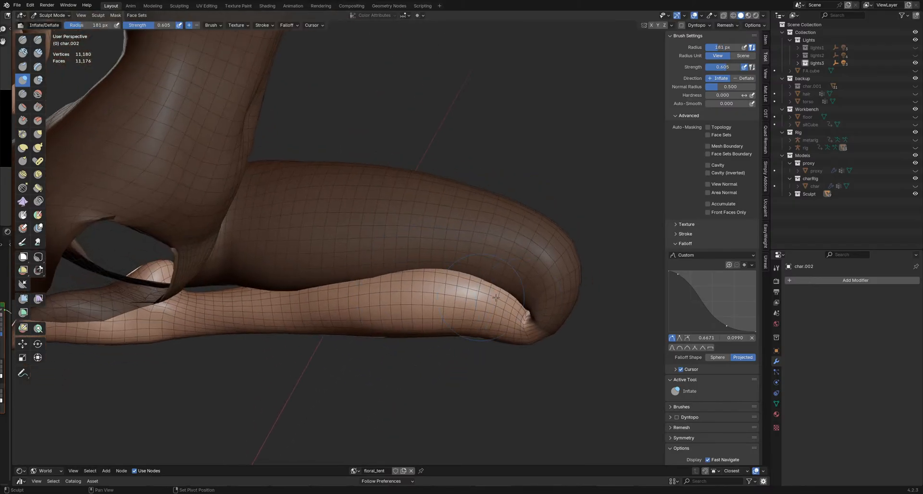
Step: Switch to the Smooth brush, set its falloff shape to Sphere and its radius to 211 px over the inner calf
{"action": "key", "text": "shift+s"}
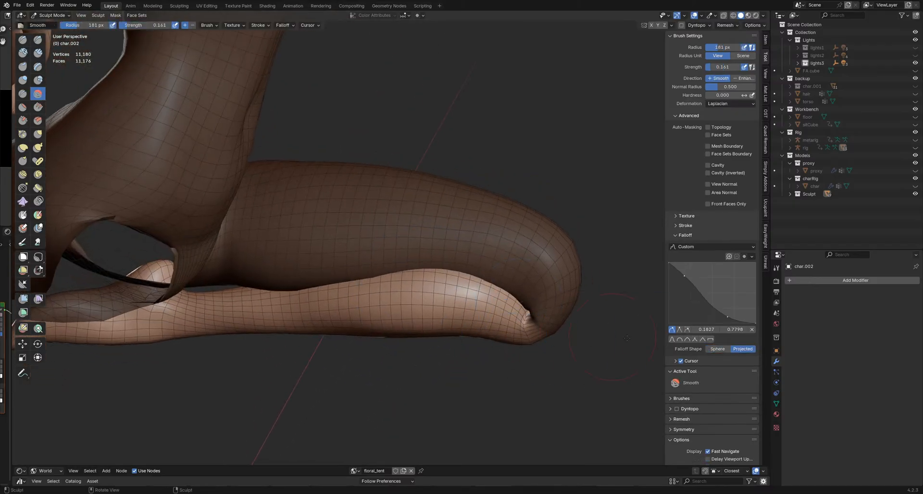
{"action": "left_click", "coordinate": [717, 349]}
{"action": "mouse_move", "coordinate": [471, 307]}
{"action": "middle_mouse_down"}
{"action": "mouse_move", "coordinate": [474, 291]}
{"action": "mouse_move", "coordinate": [470, 297]}
{"action": "middle_mouse_up"}
{"action": "key", "text": "f"}
{"action": "left_click", "coordinate": [487, 299]}
Step: Return to the Inflate brush and set its radius to 169 px for the inner side of the lower leg
{"action": "key", "text": "i"}
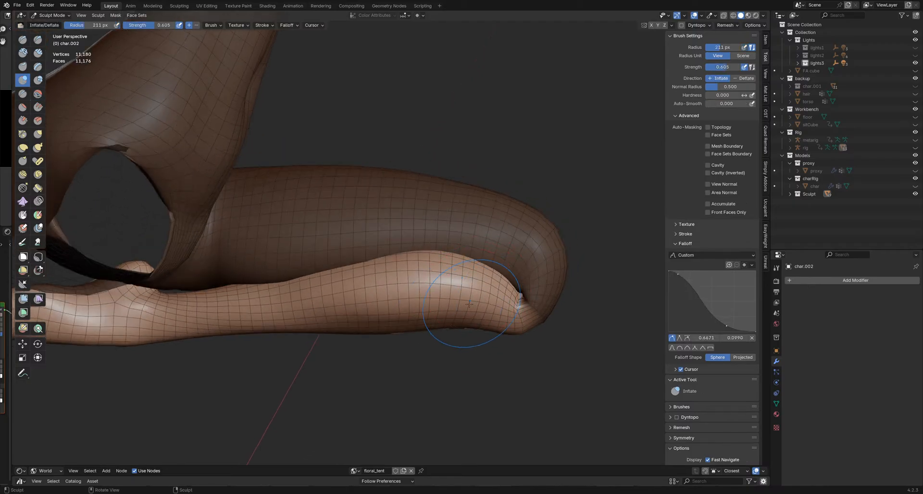
{"action": "key", "text": "f"}
{"action": "left_click", "coordinate": [433, 305]}
{"action": "mouse_move", "coordinate": [433, 305]}
{"action": "middle_mouse_down"}
{"action": "mouse_move", "coordinate": [497, 308]}
{"action": "mouse_move", "coordinate": [494, 272]}
{"action": "middle_mouse_up"}
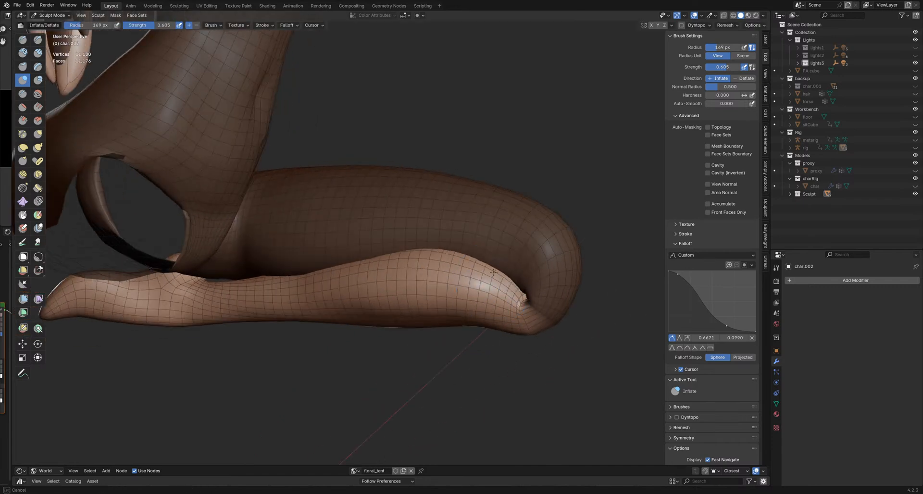
{"action": "mouse_move", "coordinate": [523, 299]}
{"action": "middle_mouse_down"}
{"action": "mouse_move", "coordinate": [447, 306]}
{"action": "mouse_move", "coordinate": [438, 317]}
{"action": "mouse_move", "coordinate": [482, 252]}
{"action": "mouse_move", "coordinate": [385, 268]}
{"action": "mouse_move", "coordinate": [309, 305]}
{"action": "middle_mouse_up"}
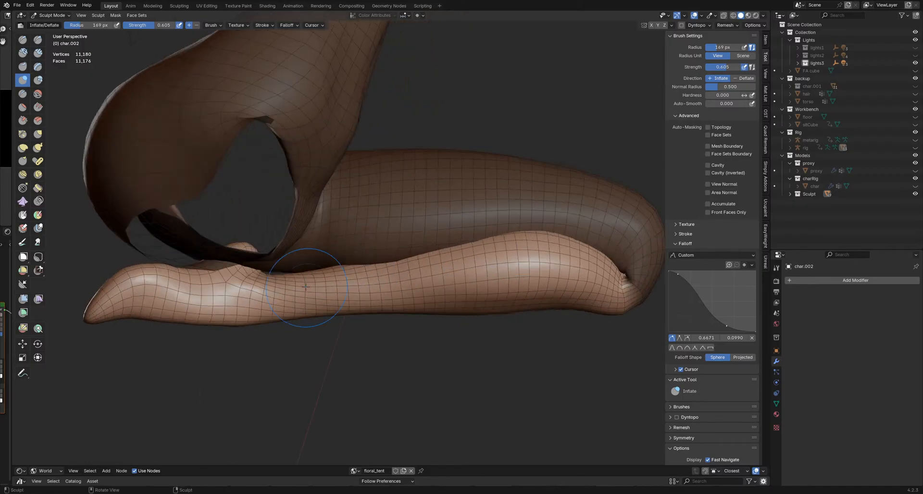
Step: Reduce the Inflate radius to 102 px for the narrow inner part of the lower leg above the ankle
{"action": "key", "text": "f"}
{"action": "left_click", "coordinate": [289, 289]}
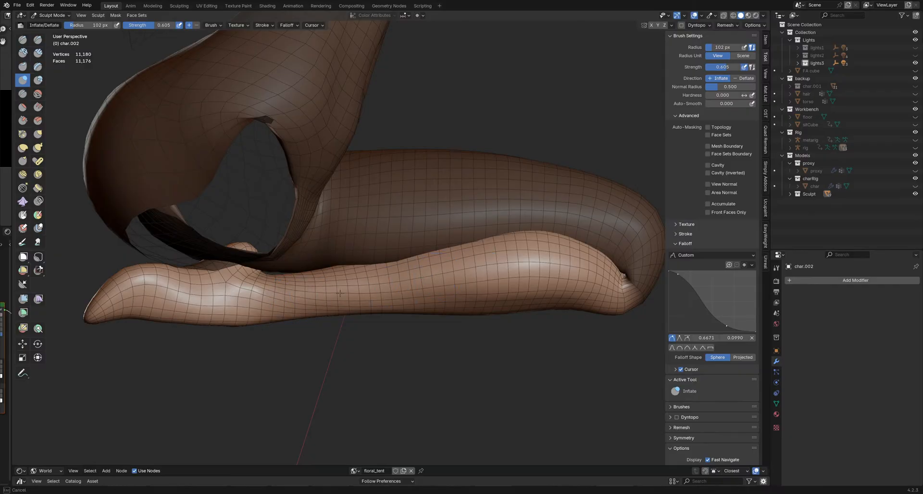
{"action": "middle_click_drag", "start_coordinate": [347, 291], "coordinate": [295, 299]}
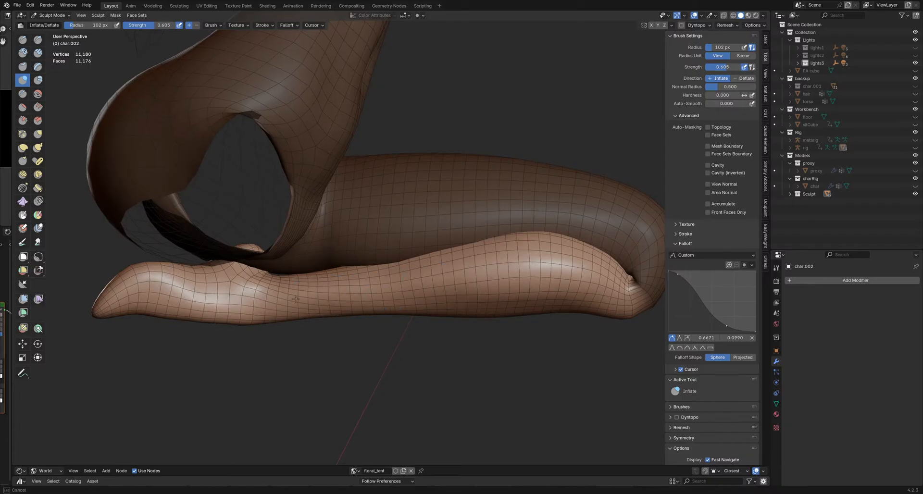
{"action": "middle_click_drag", "start_coordinate": [405, 288], "coordinate": [283, 307]}
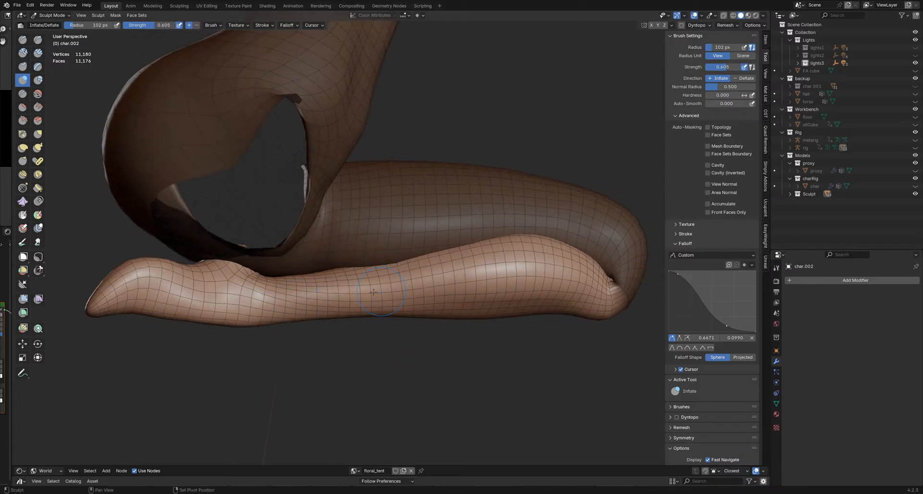
{"action": "mouse_move", "coordinate": [398, 285]}
{"action": "middle_mouse_down"}
{"action": "mouse_move", "coordinate": [411, 301]}
{"action": "mouse_move", "coordinate": [500, 245]}
{"action": "mouse_move", "coordinate": [526, 270]}
{"action": "mouse_move", "coordinate": [466, 272]}
{"action": "middle_mouse_up"}
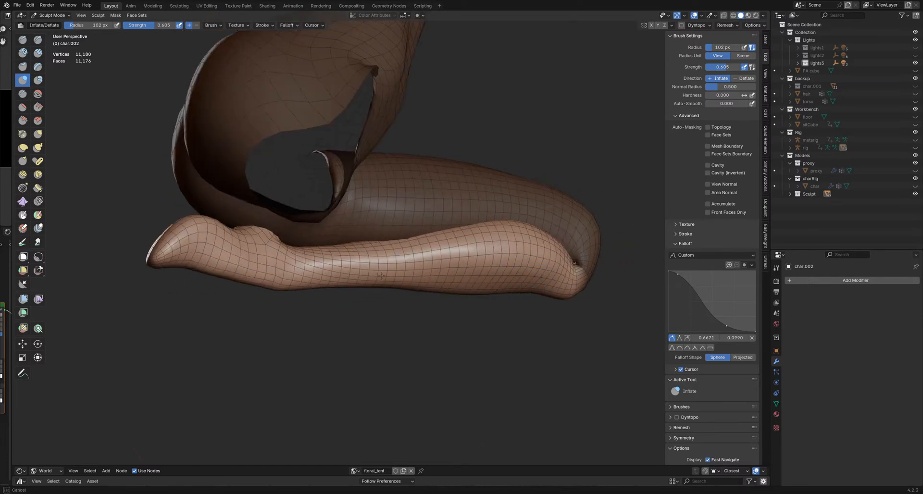
{"action": "mouse_move", "coordinate": [381, 275]}
{"action": "middle_mouse_down"}
{"action": "mouse_move", "coordinate": [300, 278]}
{"action": "mouse_move", "coordinate": [322, 284]}
{"action": "middle_mouse_up"}
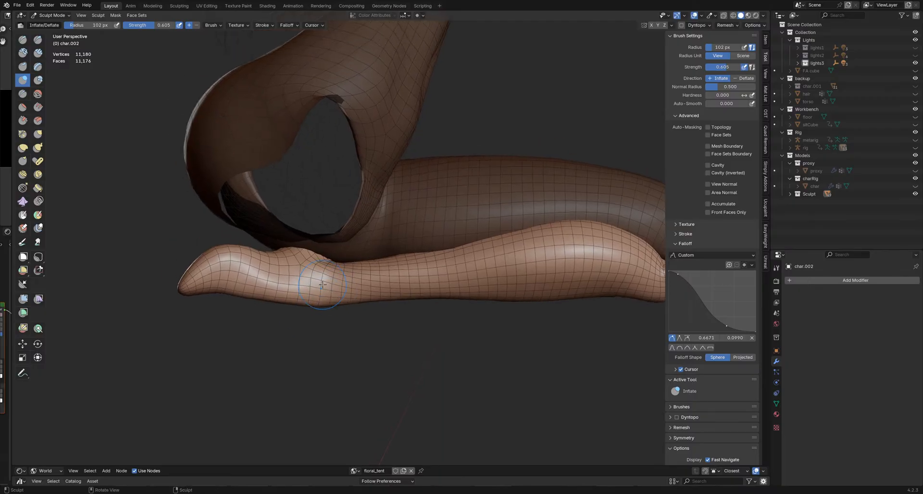
Step: Tighten the mesh around the outer ankle, where the lower leg meets the foot, with a 96 px Pinch brush
{"action": "key", "text": "shift+t"}
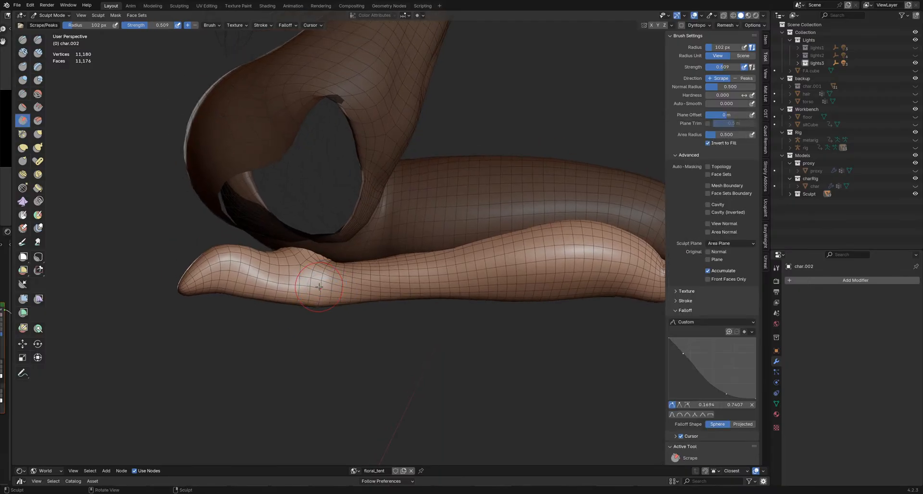
{"action": "key", "text": "p"}
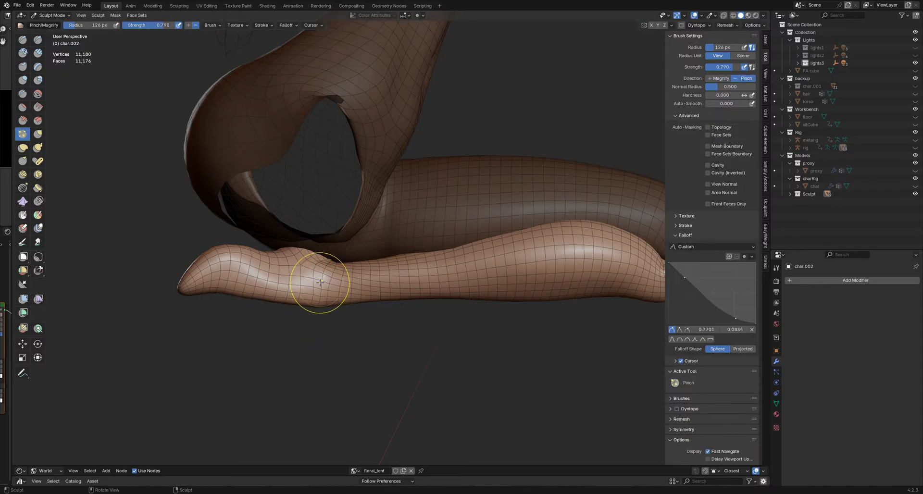
{"action": "key", "text": "f"}
{"action": "mouse_move", "coordinate": [319, 291]}
{"action": "middle_mouse_down"}
{"action": "mouse_move", "coordinate": [311, 299]}
{"action": "mouse_move", "coordinate": [384, 303]}
{"action": "mouse_move", "coordinate": [403, 250]}
{"action": "mouse_move", "coordinate": [340, 309]}
{"action": "middle_mouse_up"}
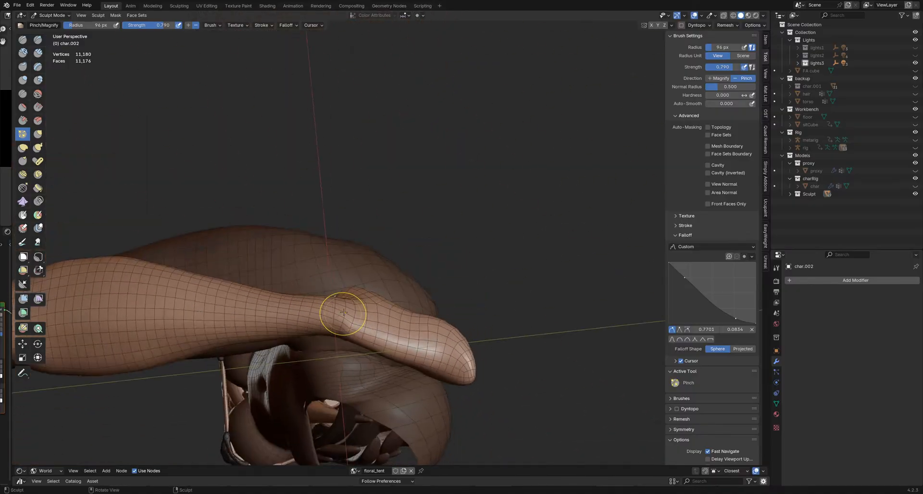
{"action": "left_click_drag", "start_coordinate": [344, 301], "coordinate": [347, 294]}
{"action": "middle_click_drag", "start_coordinate": [347, 294], "coordinate": [355, 339]}
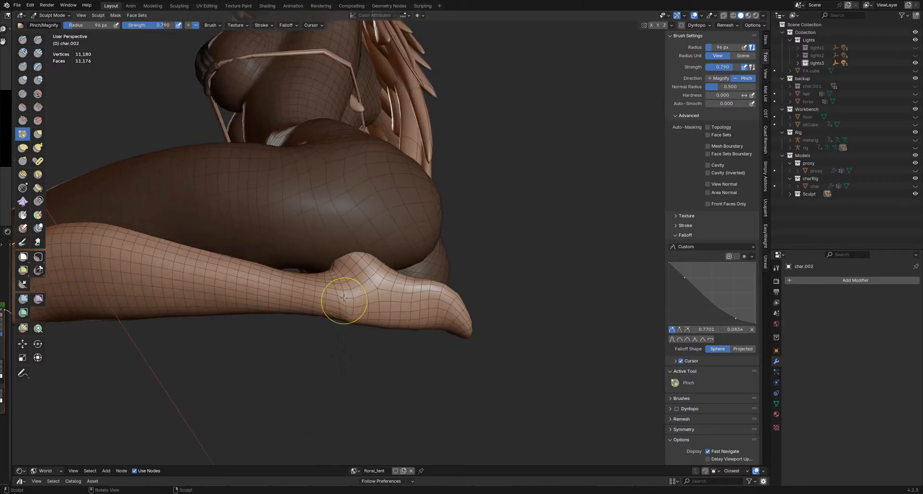
{"action": "left_click_drag", "start_coordinate": [354, 290], "coordinate": [342, 276]}
{"action": "mouse_move", "coordinate": [336, 297]}
{"action": "middle_mouse_down"}
{"action": "mouse_move", "coordinate": [338, 285]}
{"action": "mouse_move", "coordinate": [363, 302]}
{"action": "middle_mouse_up"}
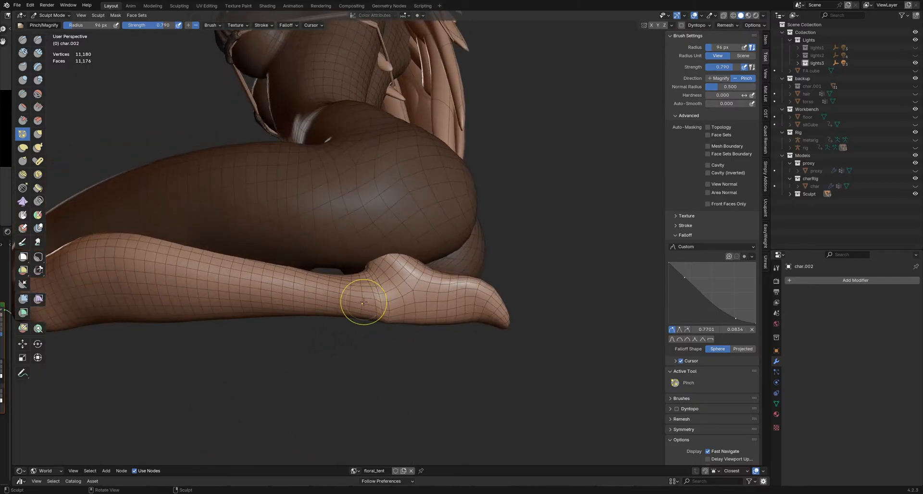
Step: Switch to the Slide Relax brush over the lower leg by the ankle, with strength 0.479 and a 176 px radius
{"action": "key", "text": "shift+r"}
{"action": "key", "text": "shift+f"}
{"action": "left_click", "coordinate": [373, 298]}
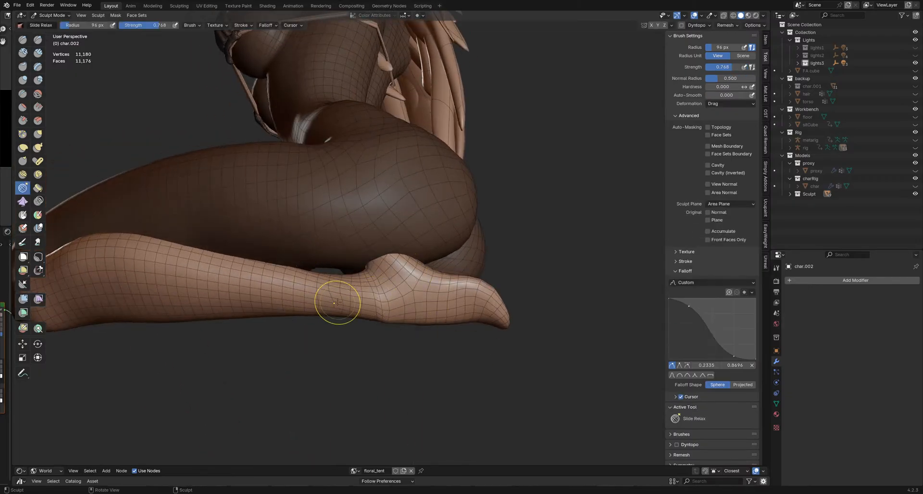
{"action": "key", "text": "shift+f"}
{"action": "left_click", "coordinate": [348, 302]}
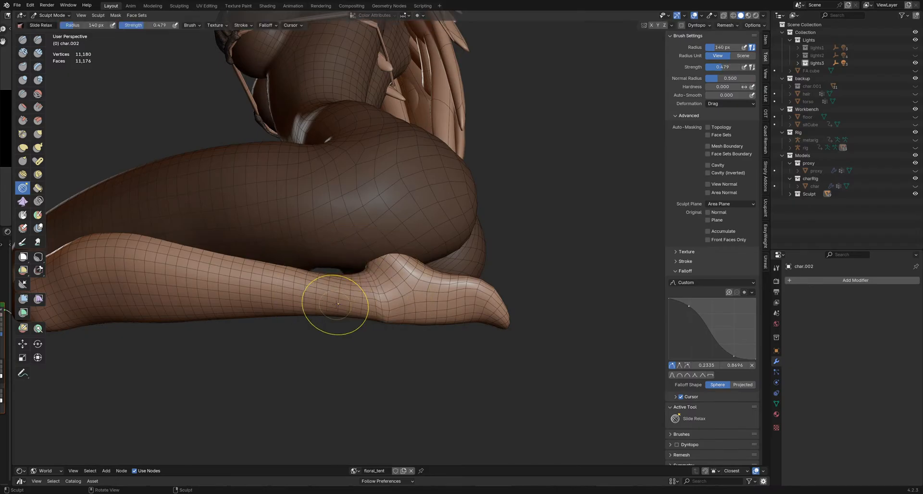
{"action": "key", "text": "f"}
{"action": "left_click", "coordinate": [344, 294]}
Step: Raise the Slide Relax strength to 0.590 and even out the mesh on the underside of the ankle
{"action": "mouse_move", "coordinate": [353, 300]}
{"action": "middle_mouse_down"}
{"action": "mouse_move", "coordinate": [366, 305]}
{"action": "mouse_move", "coordinate": [362, 326]}
{"action": "mouse_move", "coordinate": [349, 310]}
{"action": "mouse_move", "coordinate": [357, 308]}
{"action": "middle_mouse_up"}
{"action": "key", "text": "shift+f"}
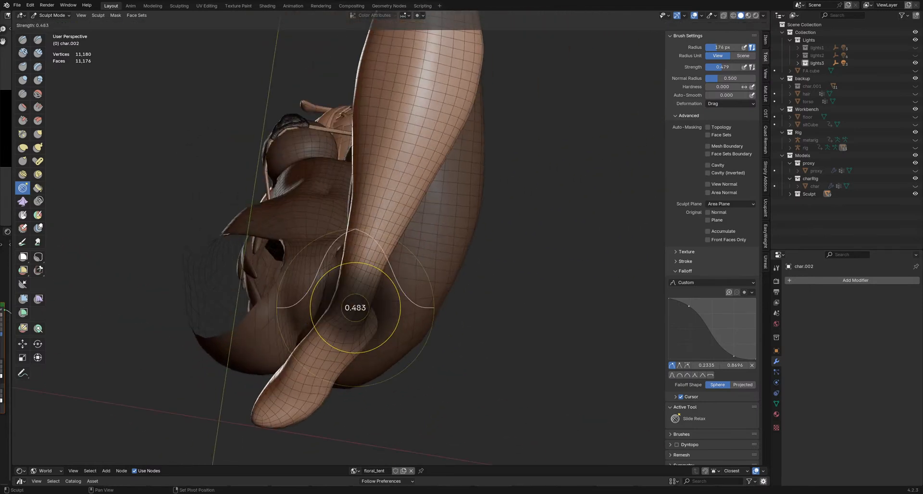
{"action": "left_click", "coordinate": [345, 312]}
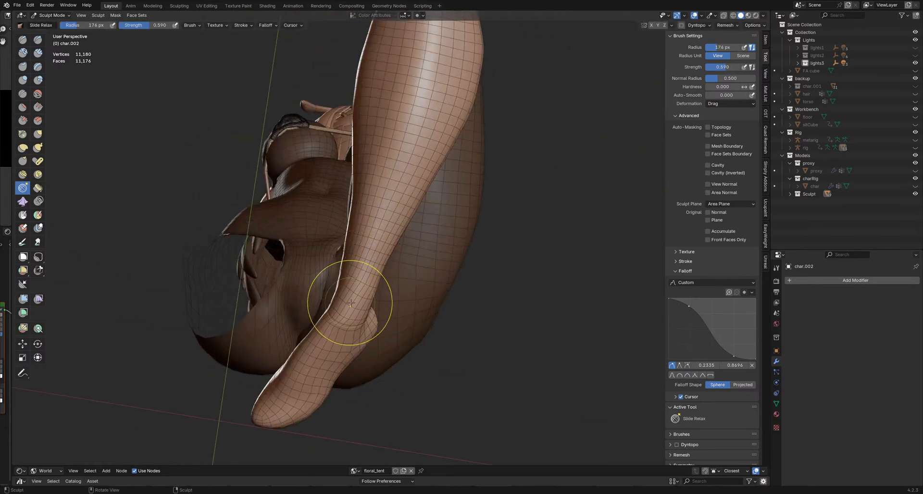
{"action": "left_click_drag", "start_coordinate": [351, 302], "coordinate": [359, 286]}
{"action": "middle_click_drag", "start_coordinate": [367, 245], "coordinate": [351, 281]}
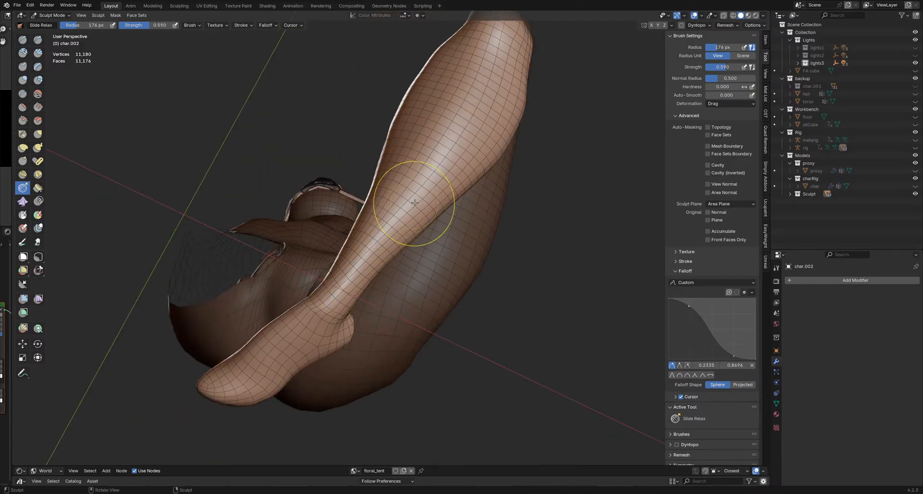
{"action": "mouse_move", "coordinate": [354, 271]}
{"action": "middle_mouse_down"}
{"action": "mouse_move", "coordinate": [350, 293]}
{"action": "mouse_move", "coordinate": [333, 306]}
{"action": "mouse_move", "coordinate": [346, 293]}
{"action": "mouse_move", "coordinate": [337, 288]}
{"action": "mouse_move", "coordinate": [397, 305]}
{"action": "mouse_move", "coordinate": [469, 357]}
{"action": "mouse_move", "coordinate": [334, 294]}
{"action": "mouse_move", "coordinate": [410, 307]}
{"action": "mouse_move", "coordinate": [361, 319]}
{"action": "mouse_move", "coordinate": [371, 325]}
{"action": "mouse_move", "coordinate": [382, 323]}
{"action": "mouse_move", "coordinate": [360, 303]}
{"action": "mouse_move", "coordinate": [352, 309]}
{"action": "middle_mouse_up"}
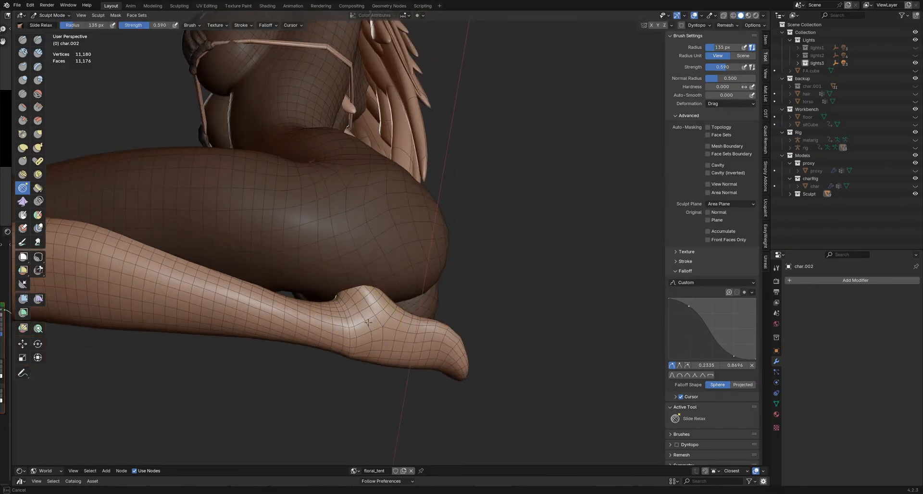
Step: Even out the mesh on the outer ankle and heel with a 135 px Slide Relax brush
{"action": "middle_click_drag", "start_coordinate": [368, 323], "coordinate": [409, 307]}
{"action": "left_click_drag", "start_coordinate": [382, 304], "coordinate": [365, 318]}
{"action": "mouse_move", "coordinate": [418, 325]}
{"action": "middle_mouse_down"}
{"action": "mouse_move", "coordinate": [399, 308]}
{"action": "mouse_move", "coordinate": [423, 319]}
{"action": "mouse_move", "coordinate": [378, 321]}
{"action": "middle_mouse_up"}
Step: Even out the mesh on the lower leg just above the ankle with a 211 px Slide Relax brush
{"action": "key", "text": "f"}
{"action": "left_click", "coordinate": [437, 317]}
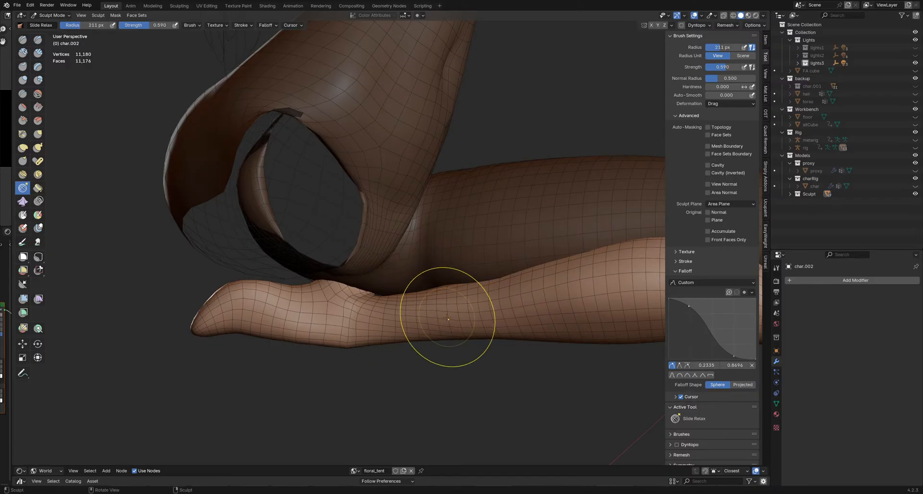
{"action": "middle_click_drag", "start_coordinate": [483, 317], "coordinate": [482, 318]}
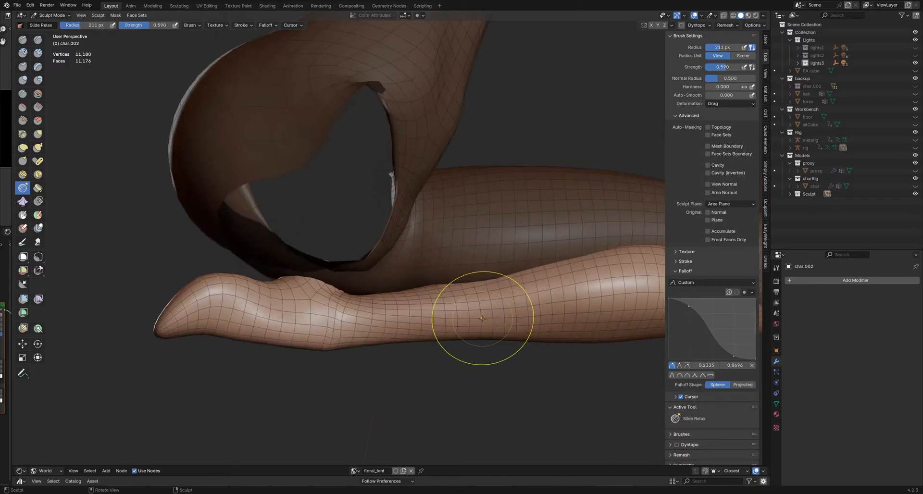
{"action": "mouse_move", "coordinate": [482, 318]}
{"action": "left_mouse_down"}
{"action": "mouse_move", "coordinate": [521, 319]}
{"action": "mouse_move", "coordinate": [558, 298]}
{"action": "mouse_move", "coordinate": [515, 319]}
{"action": "mouse_move", "coordinate": [469, 312]}
{"action": "left_mouse_up"}
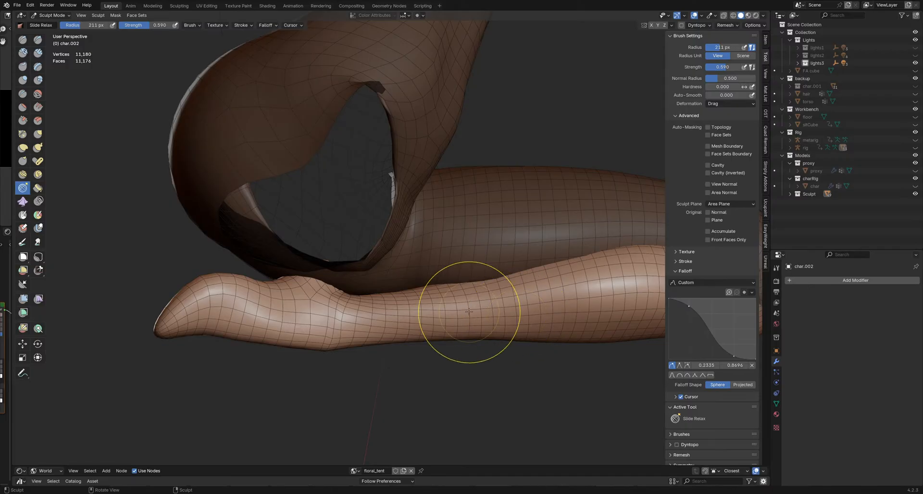
{"action": "middle_click_drag", "start_coordinate": [379, 327], "coordinate": [370, 319]}
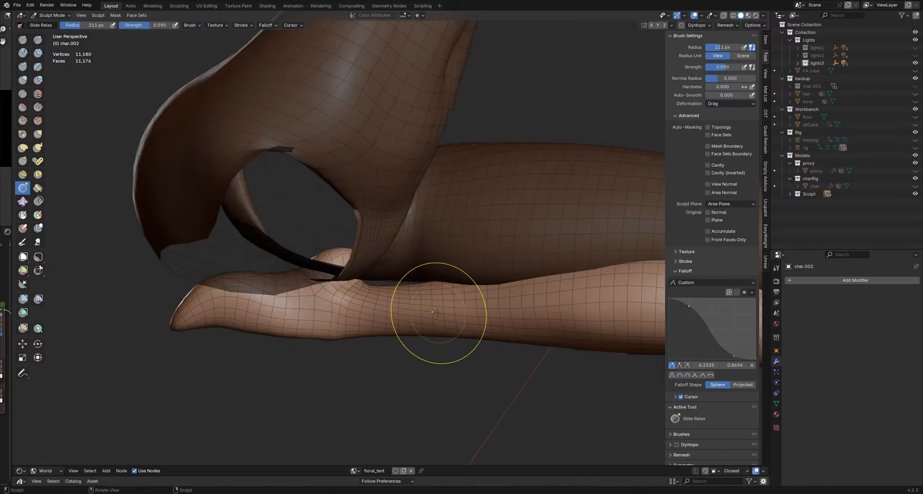
Step: Relax the mesh between the ankle and the middle of the lower leg with a 190 px Slide Relax brush
{"action": "middle_click_drag", "start_coordinate": [478, 315], "coordinate": [383, 321]}
{"action": "key", "text": "f"}
{"action": "left_click", "coordinate": [392, 323]}
{"action": "left_click_drag", "start_coordinate": [401, 318], "coordinate": [415, 323]}
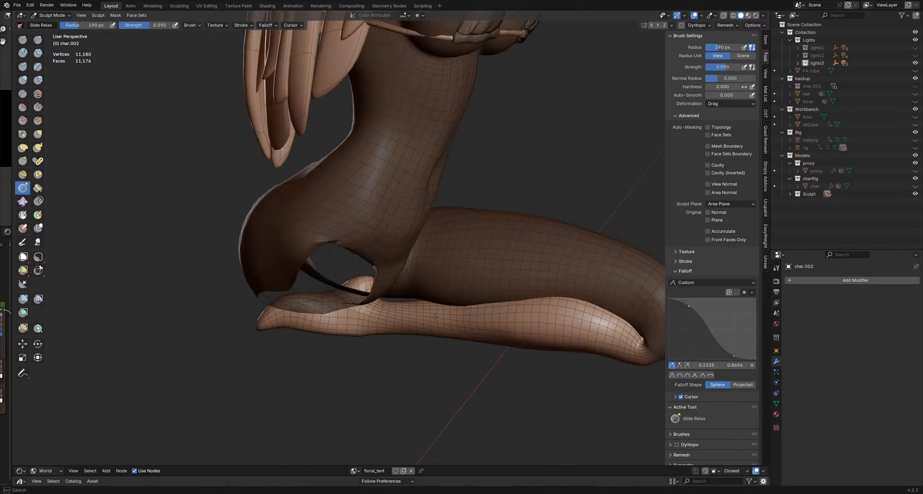
{"action": "mouse_move", "coordinate": [460, 314]}
{"action": "middle_mouse_down"}
{"action": "mouse_move", "coordinate": [499, 326]}
{"action": "mouse_move", "coordinate": [428, 340]}
{"action": "middle_mouse_up"}
{"action": "mouse_move", "coordinate": [508, 321]}
{"action": "middle_mouse_down"}
{"action": "mouse_move", "coordinate": [478, 336]}
{"action": "mouse_move", "coordinate": [526, 340]}
{"action": "middle_mouse_up"}
Step: Lightly smooth the middle of the lower leg and save the file
{"action": "key", "text": "shift+s"}
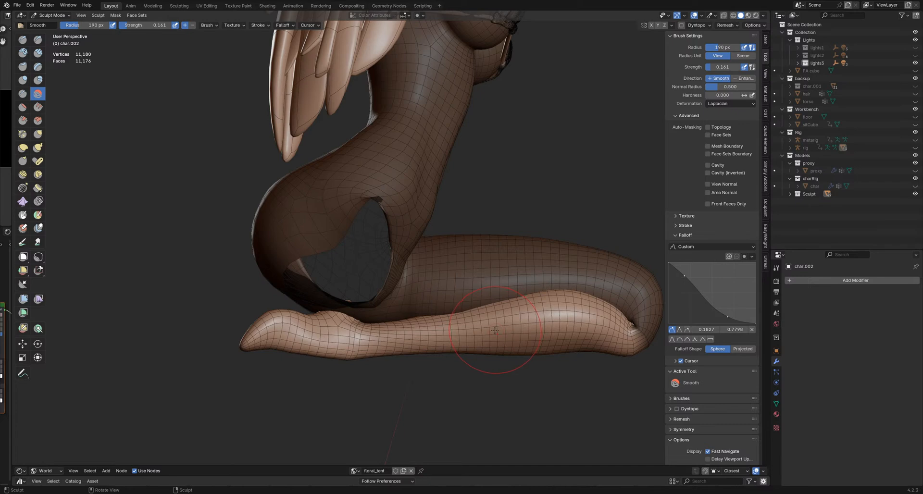
{"action": "key", "text": "shift+s"}
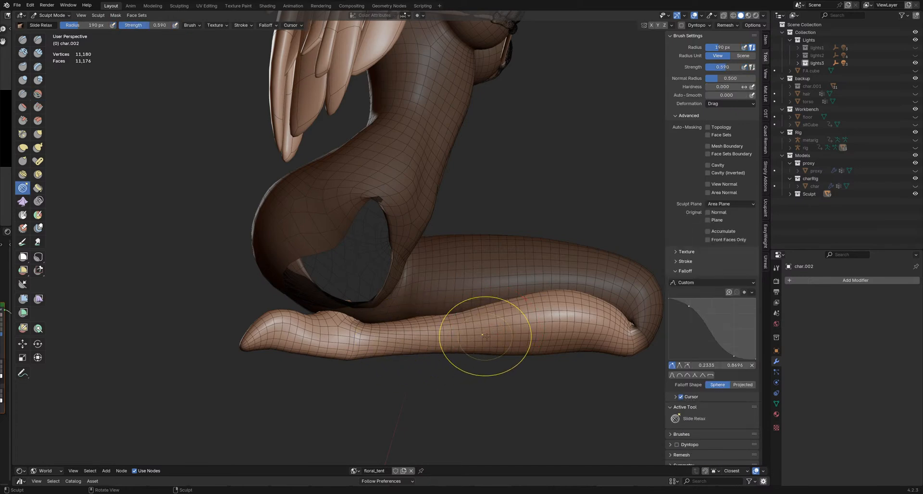
{"action": "middle_click_drag", "start_coordinate": [485, 335], "coordinate": [519, 338]}
{"action": "middle_click_drag", "start_coordinate": [360, 346], "coordinate": [446, 288]}
{"action": "scroll", "coordinate": [505, 340], "scroll_direction": "up", "scroll_amount": 5}
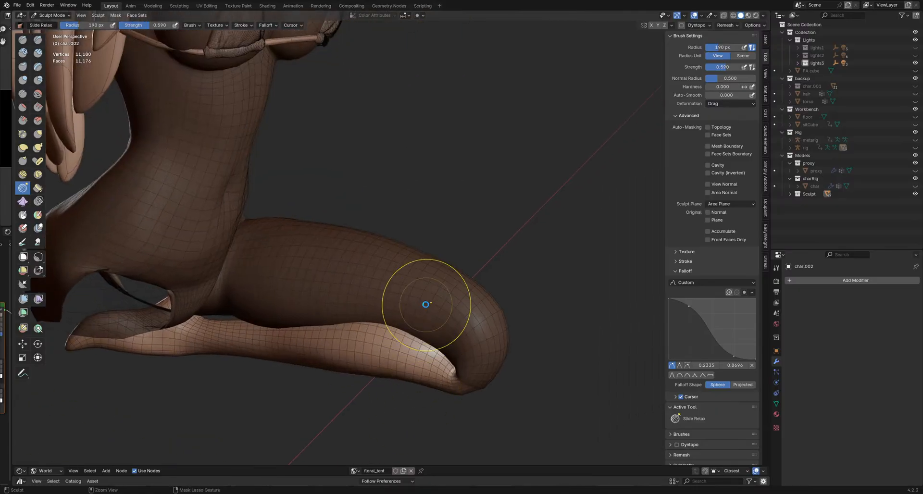
{"action": "key", "text": "ctrl+s"}
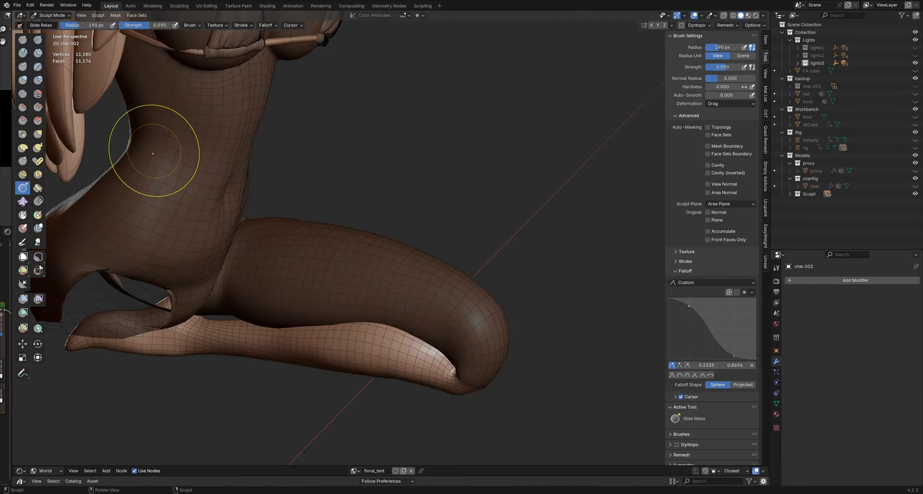
Step: Relax the mesh around the bent knee with the 190 px Slide Relax brush
{"action": "mouse_move", "coordinate": [418, 227]}
{"action": "middle_mouse_down"}
{"action": "mouse_move", "coordinate": [437, 244]}
{"action": "mouse_move", "coordinate": [435, 193]}
{"action": "middle_mouse_up"}
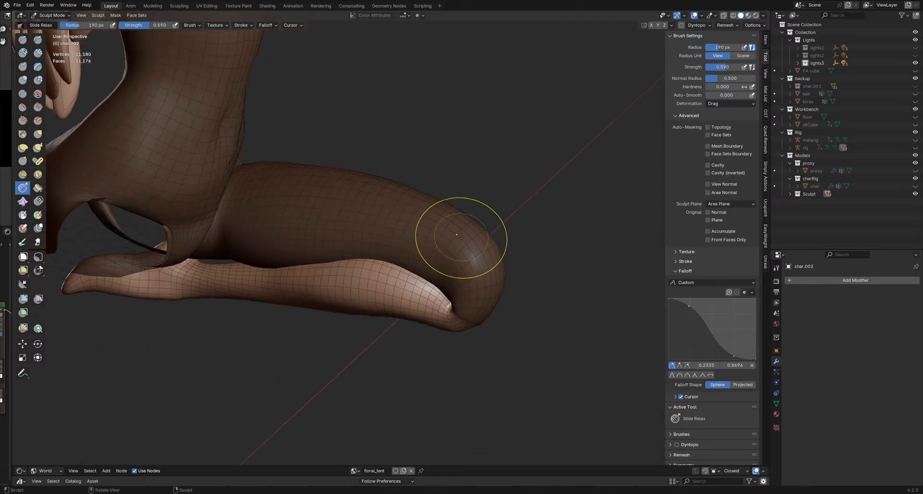
{"action": "mouse_move", "coordinate": [457, 235]}
{"action": "left_mouse_down"}
{"action": "mouse_move", "coordinate": [457, 309]}
{"action": "mouse_move", "coordinate": [478, 243]}
{"action": "mouse_move", "coordinate": [460, 284]}
{"action": "left_mouse_up"}
{"action": "middle_click_drag", "start_coordinate": [470, 270], "coordinate": [509, 255]}
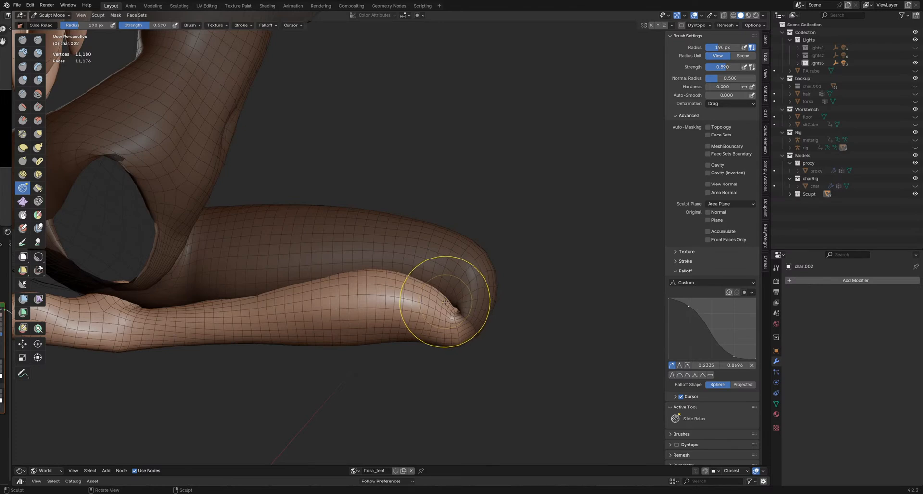
Step: Reshape the calf's upper edge where it meets the knee crease using the Grab brush, reducing its radius to 169 px
{"action": "key", "text": "g"}
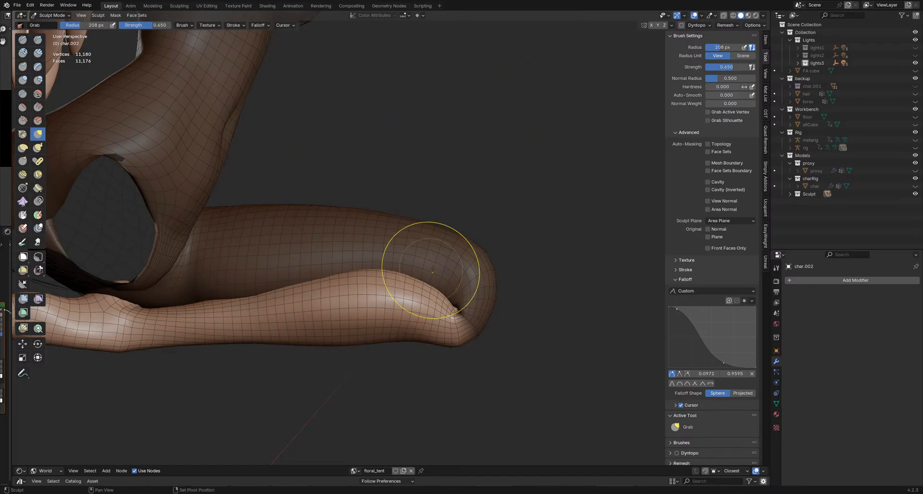
{"action": "middle_click_drag", "start_coordinate": [437, 304], "coordinate": [434, 313], "text": "shift"}
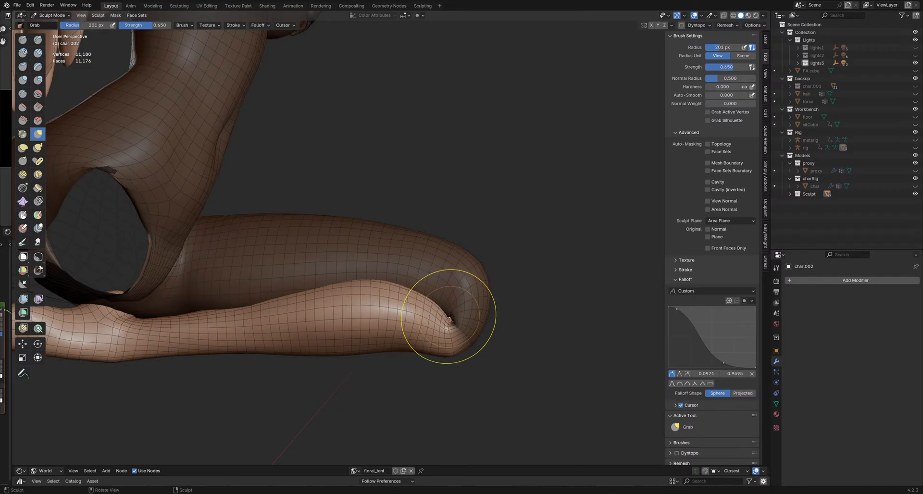
{"action": "middle_click_drag", "start_coordinate": [449, 317], "coordinate": [446, 318]}
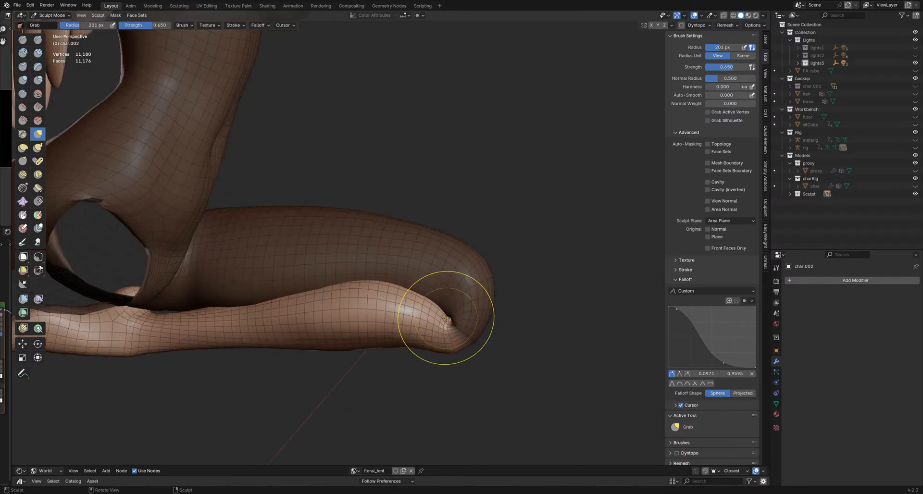
{"action": "key", "text": "i"}
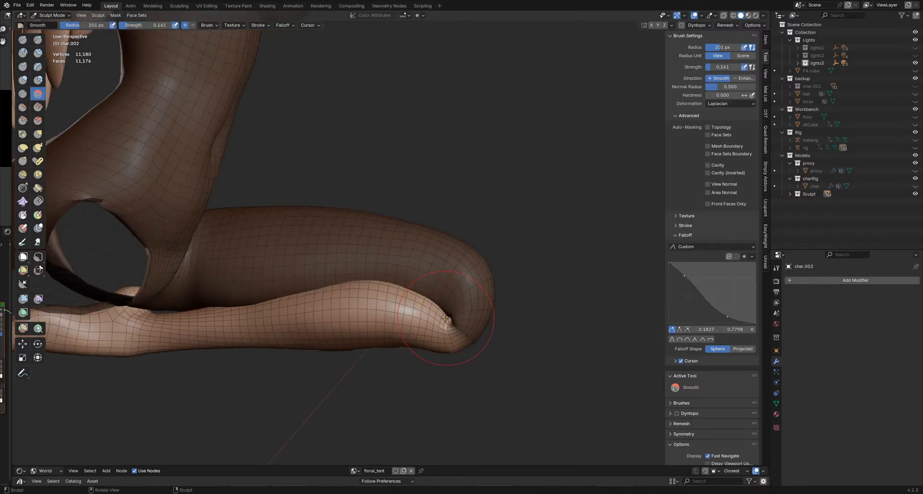
{"action": "key", "text": "g"}
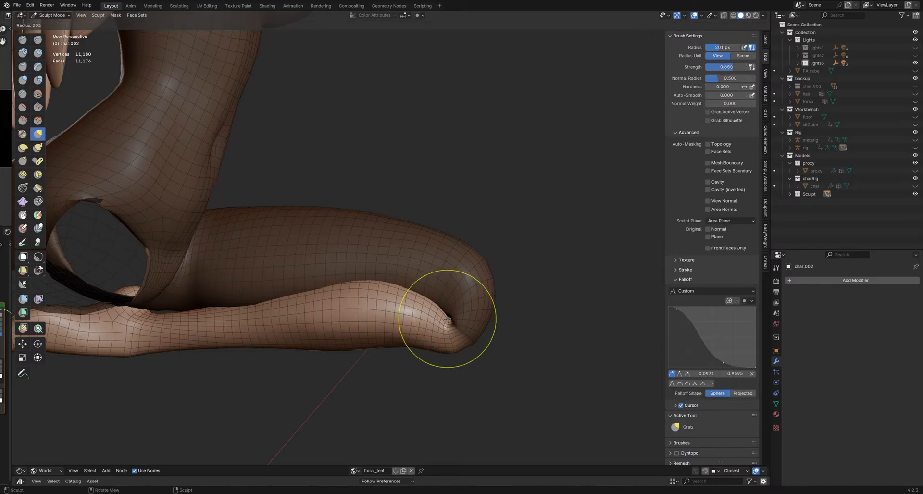
{"action": "middle_click_drag", "start_coordinate": [448, 319], "coordinate": [455, 316]}
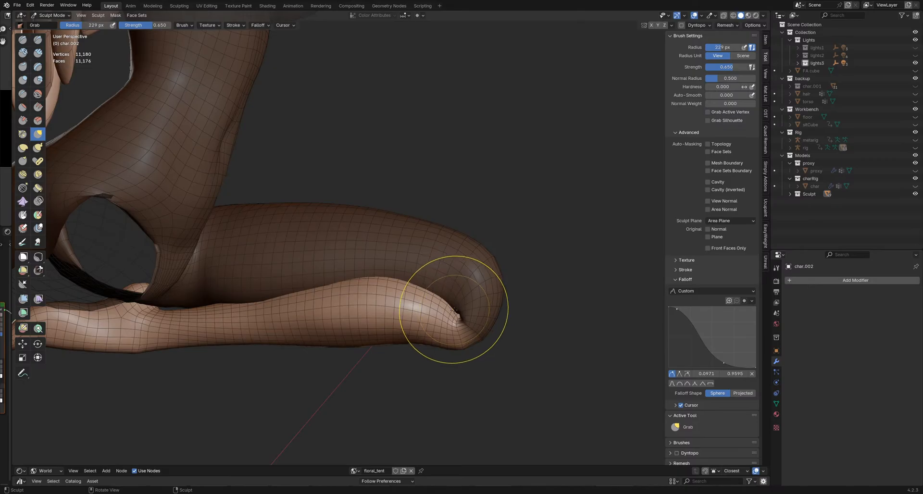
{"action": "left_click_drag", "start_coordinate": [454, 310], "coordinate": [434, 298]}
{"action": "key", "text": "f"}
{"action": "left_click", "coordinate": [480, 300]}
{"action": "left_click_drag", "start_coordinate": [434, 298], "coordinate": [432, 291]}
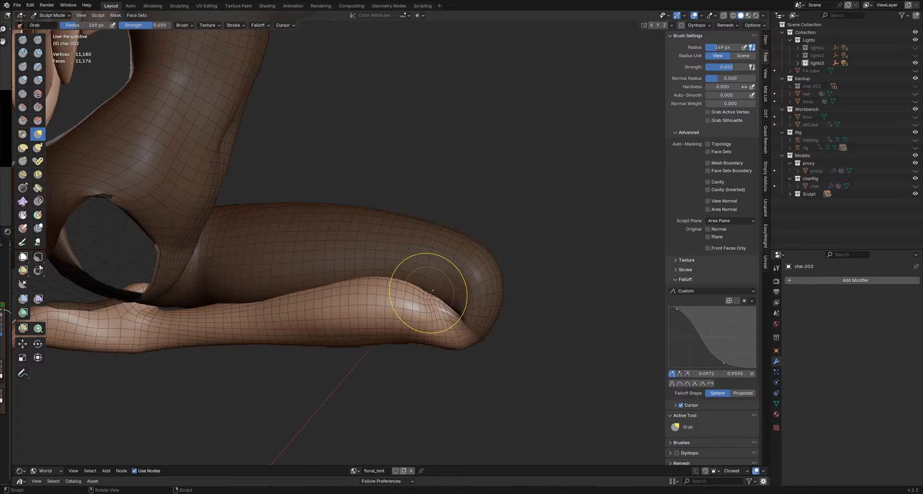
Step: Invert the mask to free the thigh and pull its side of the knee crease against the calf with an 81 px Grab brush
{"action": "key", "text": "f"}
{"action": "left_click", "coordinate": [454, 312]}
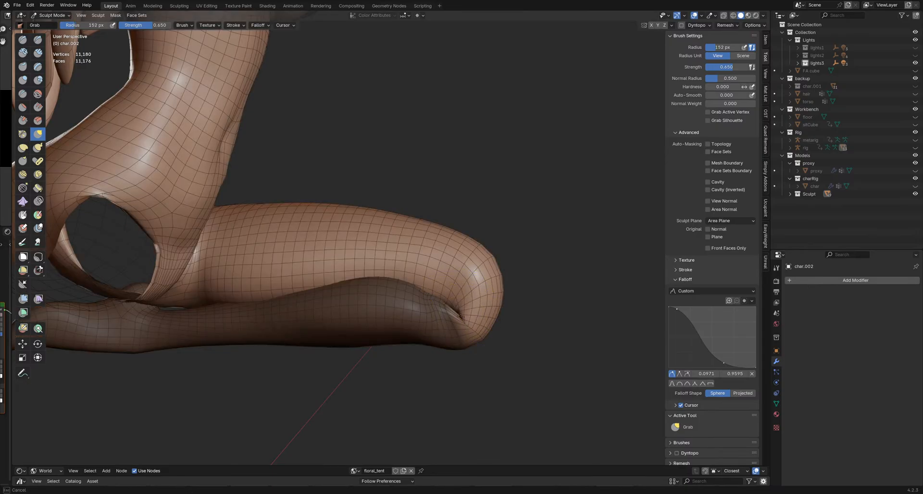
{"action": "left_click", "coordinate": [445, 312]}
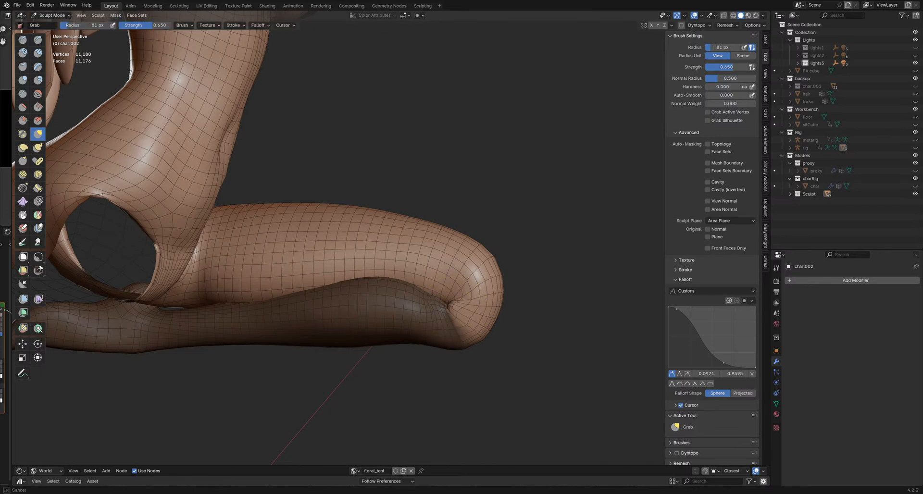
{"action": "left_click", "coordinate": [449, 306]}
Step: Refine the thigh's edge just above the knee crease with small Grab strokes
{"action": "key", "text": "f"}
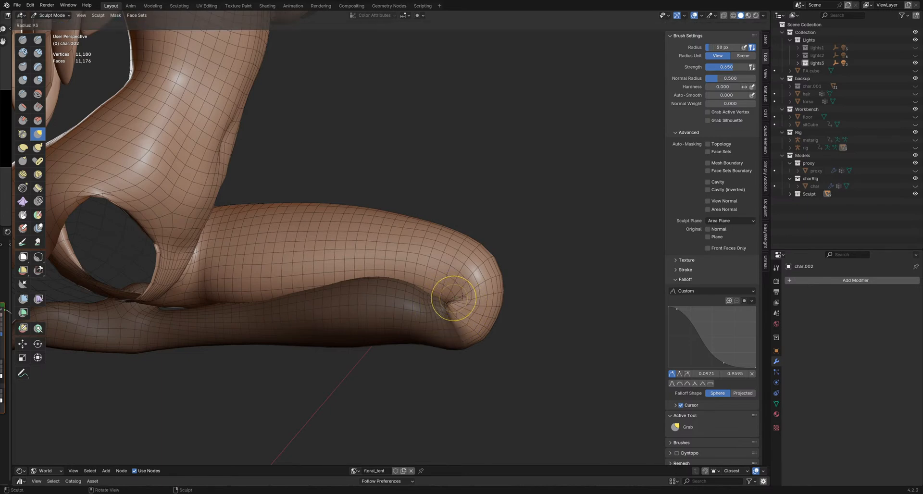
{"action": "left_click", "coordinate": [442, 289]}
{"action": "left_click_drag", "start_coordinate": [443, 289], "coordinate": [438, 289]}
{"action": "key", "text": "f"}
{"action": "left_click", "coordinate": [428, 286]}
Step: Adjust the underside of the thigh where it rests on the calf with a 152 px Grab brush
{"action": "middle_click_drag", "start_coordinate": [424, 272], "coordinate": [412, 284]}
{"action": "key", "text": "f"}
{"action": "left_click", "coordinate": [423, 283]}
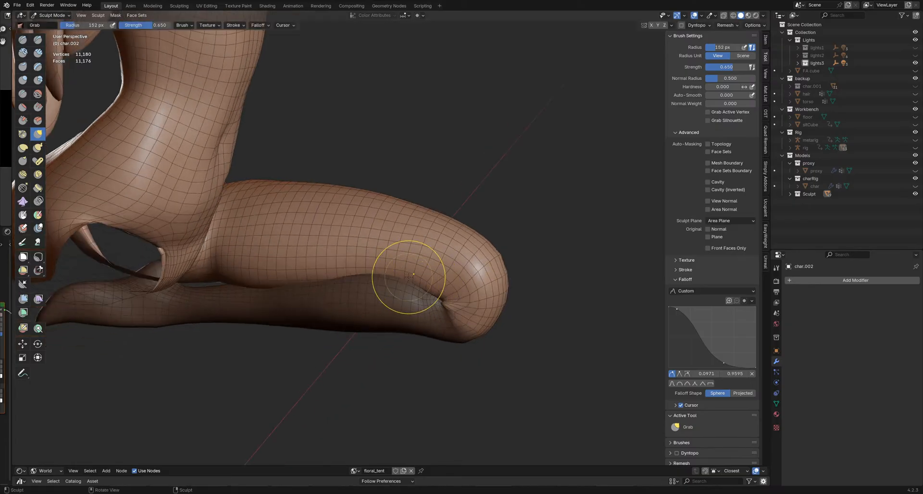
{"action": "left_click_drag", "start_coordinate": [408, 277], "coordinate": [403, 278]}
{"action": "middle_click_drag", "start_coordinate": [402, 278], "coordinate": [437, 299]}
Step: Shape the inner knee beside the crease with the Grab brush at 134 px and 96 px radii
{"action": "key", "text": "f"}
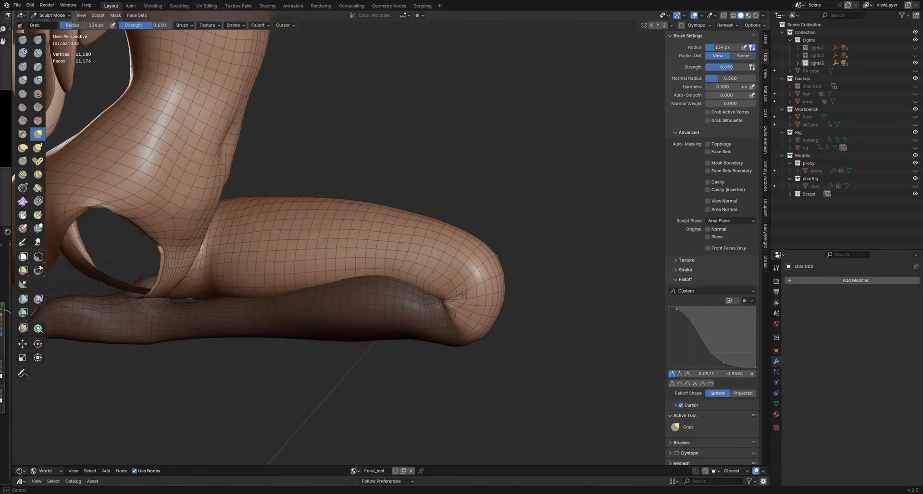
{"action": "left_click", "coordinate": [461, 294]}
{"action": "mouse_move", "coordinate": [457, 280]}
{"action": "middle_mouse_down"}
{"action": "mouse_move", "coordinate": [410, 282]}
{"action": "mouse_move", "coordinate": [431, 276]}
{"action": "mouse_move", "coordinate": [470, 309]}
{"action": "mouse_move", "coordinate": [422, 284]}
{"action": "middle_mouse_up"}
{"action": "key", "text": "f"}
{"action": "left_click", "coordinate": [425, 284]}
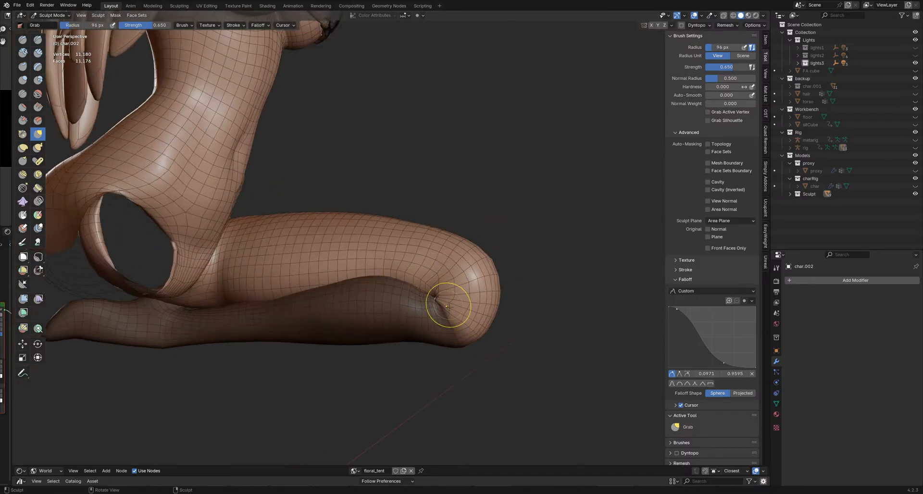
{"action": "mouse_move", "coordinate": [455, 307]}
{"action": "middle_mouse_down"}
{"action": "mouse_move", "coordinate": [474, 289]}
{"action": "mouse_move", "coordinate": [446, 288]}
{"action": "mouse_move", "coordinate": [491, 312]}
{"action": "mouse_move", "coordinate": [463, 317]}
{"action": "middle_mouse_up"}
Step: Round out the side of the knee around the crease with the Grab brush, working down from 139 px to 68 px
{"action": "key", "text": "f"}
{"action": "left_click", "coordinate": [463, 299]}
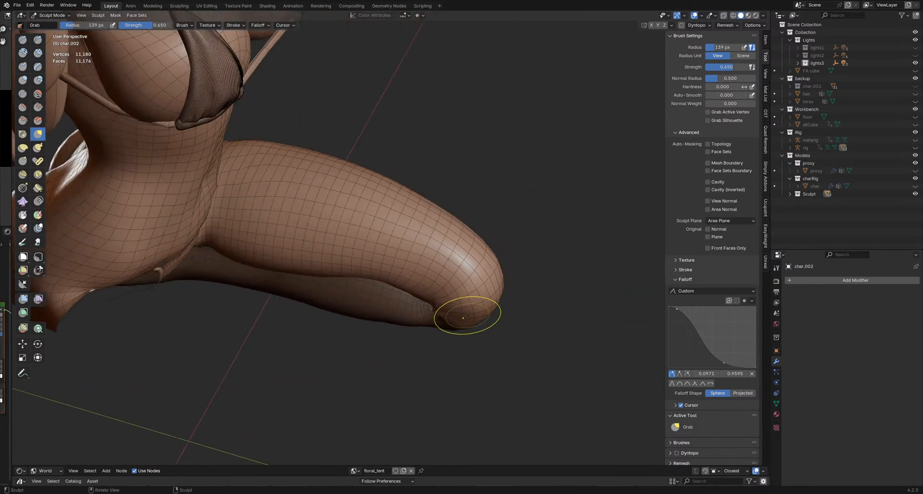
{"action": "key", "text": "f"}
{"action": "left_click", "coordinate": [460, 315]}
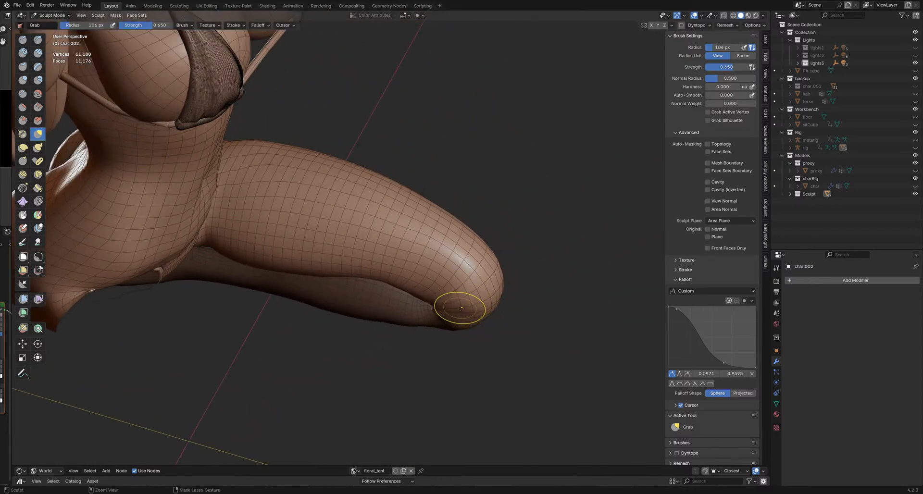
{"action": "middle_click_drag", "start_coordinate": [455, 299], "coordinate": [460, 312]}
{"action": "key", "text": "f"}
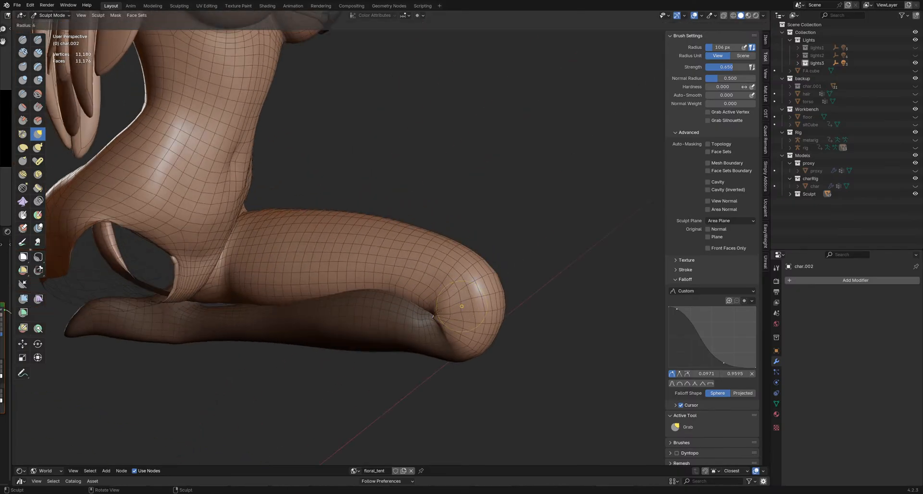
{"action": "left_click", "coordinate": [459, 312]}
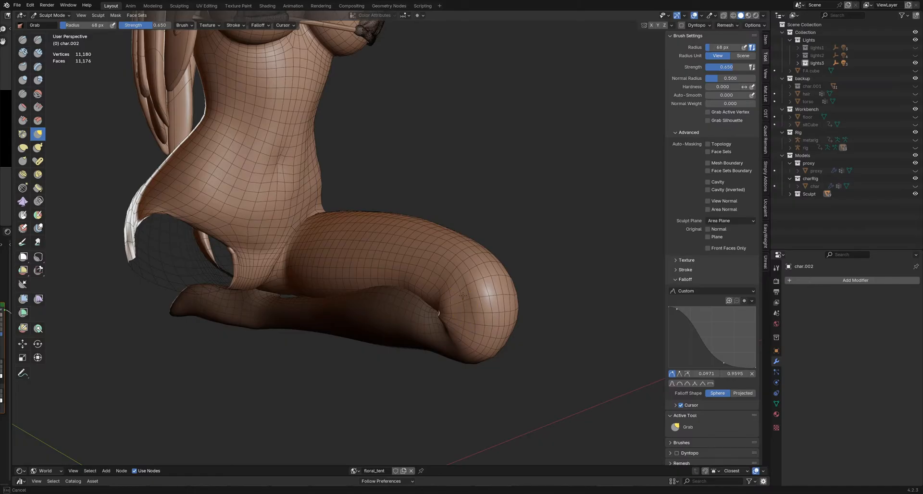
Step: Even out the thigh mesh at the knee crease with a 129 px Slide Relax brush at strength 0.590
{"action": "mouse_move", "coordinate": [463, 296]}
{"action": "middle_mouse_down"}
{"action": "mouse_move", "coordinate": [465, 305]}
{"action": "mouse_move", "coordinate": [430, 319]}
{"action": "middle_mouse_up"}
{"action": "key", "text": "shift+s"}
{"action": "key", "text": "f"}
{"action": "left_click", "coordinate": [447, 316]}
{"action": "left_click_drag", "start_coordinate": [430, 319], "coordinate": [435, 321]}
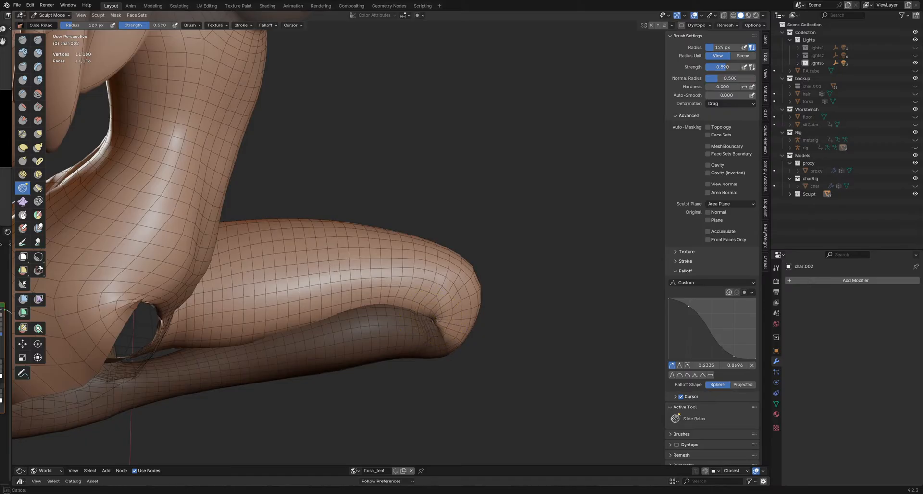
Step: Return to the Grab brush at 99 px and adjust the side of the knee above the crease
{"action": "mouse_move", "coordinate": [439, 322]}
{"action": "middle_mouse_down"}
{"action": "mouse_move", "coordinate": [411, 325]}
{"action": "mouse_move", "coordinate": [456, 317]}
{"action": "middle_mouse_up"}
{"action": "key", "text": "f"}
{"action": "left_click", "coordinate": [435, 323]}
{"action": "key", "text": "g"}
{"action": "key", "text": "f"}
{"action": "left_click", "coordinate": [447, 305]}
{"action": "left_click_drag", "start_coordinate": [456, 317], "coordinate": [451, 302]}
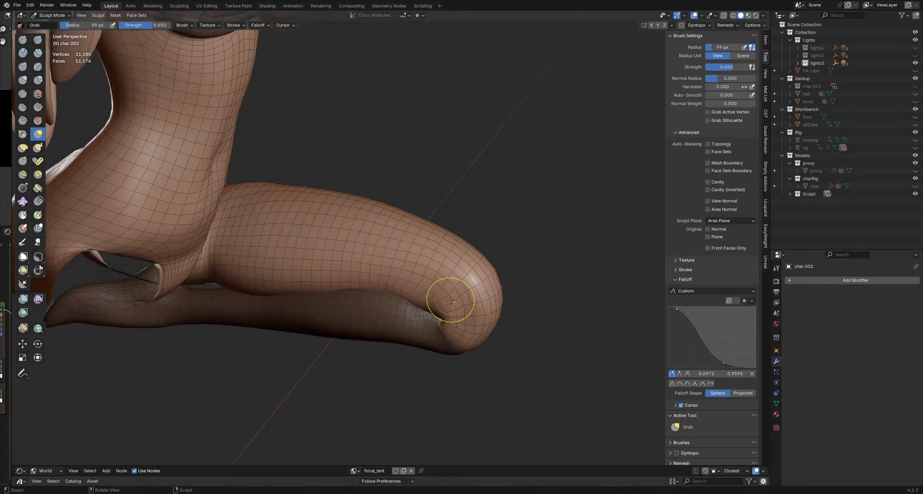
Step: Reshape the thigh's fold near the knee crease with a 108 px Grab brush
{"action": "key", "text": "f"}
{"action": "left_click", "coordinate": [463, 315]}
{"action": "middle_click_drag", "start_coordinate": [454, 316], "coordinate": [448, 310]}
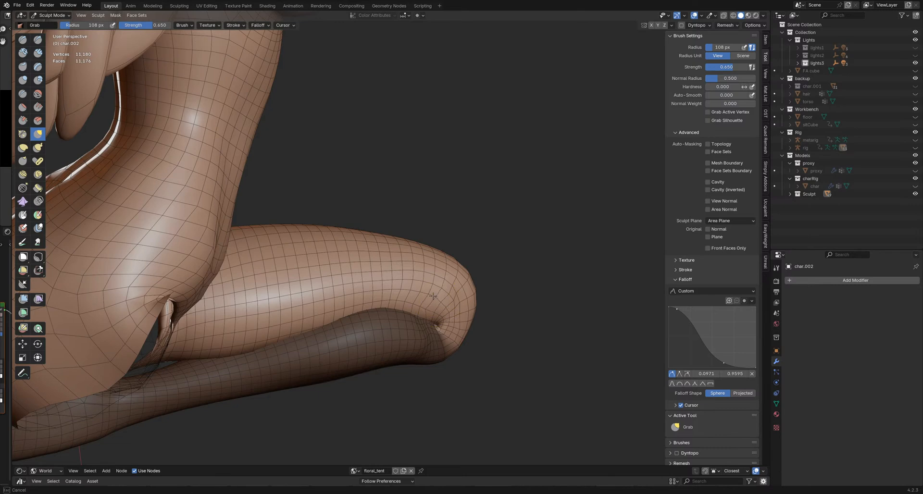
{"action": "mouse_move", "coordinate": [426, 309]}
{"action": "middle_mouse_down"}
{"action": "mouse_move", "coordinate": [427, 292]}
{"action": "mouse_move", "coordinate": [430, 303]}
{"action": "middle_mouse_up"}
Step: Add volume around the knee crease with a 108 px Inflate brush at strength 0.605
{"action": "key", "text": "i"}
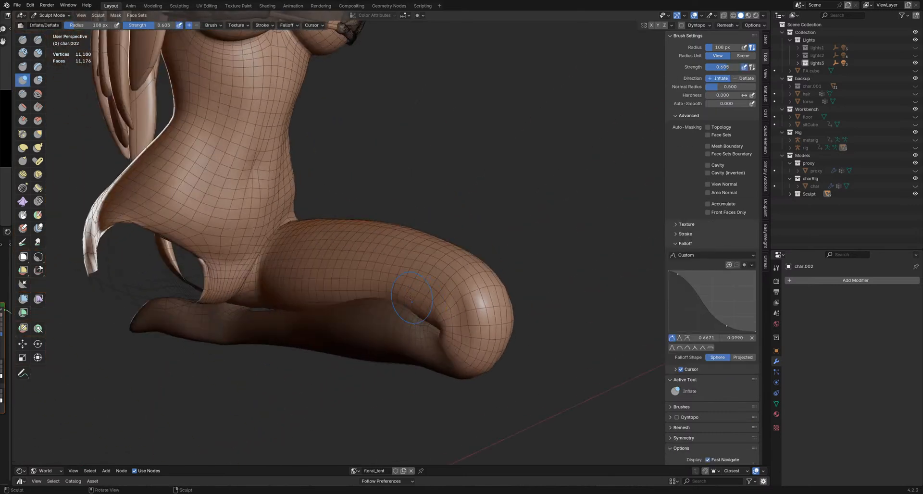
{"action": "scroll", "coordinate": [436, 323], "scroll_direction": "up", "scroll_amount": 3}
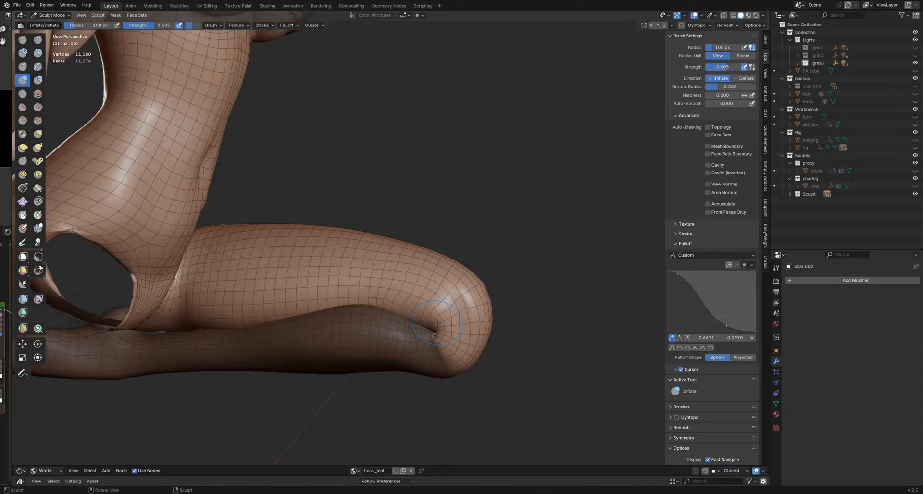
{"action": "mouse_move", "coordinate": [438, 323]}
{"action": "middle_mouse_down"}
{"action": "mouse_move", "coordinate": [435, 342]}
{"action": "mouse_move", "coordinate": [400, 342]}
{"action": "middle_mouse_up"}
Step: Pull the innermost point of the knee crease toward the knee with the Grab brush and set its radius to 128 px
{"action": "key", "text": "g"}
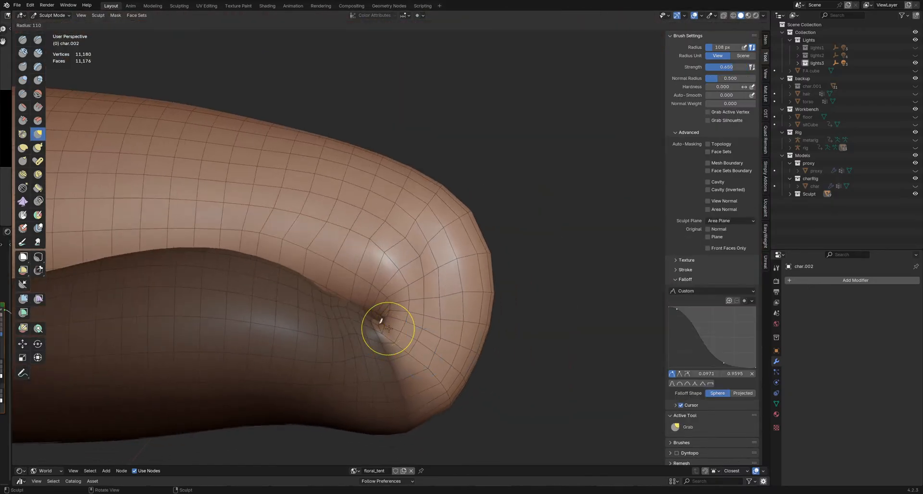
{"action": "mouse_move", "coordinate": [382, 320]}
{"action": "left_mouse_down"}
{"action": "mouse_move", "coordinate": [391, 330]}
{"action": "mouse_move", "coordinate": [379, 319]}
{"action": "mouse_move", "coordinate": [393, 318]}
{"action": "left_mouse_up"}
{"action": "key", "text": "f"}
{"action": "left_click", "coordinate": [385, 320]}
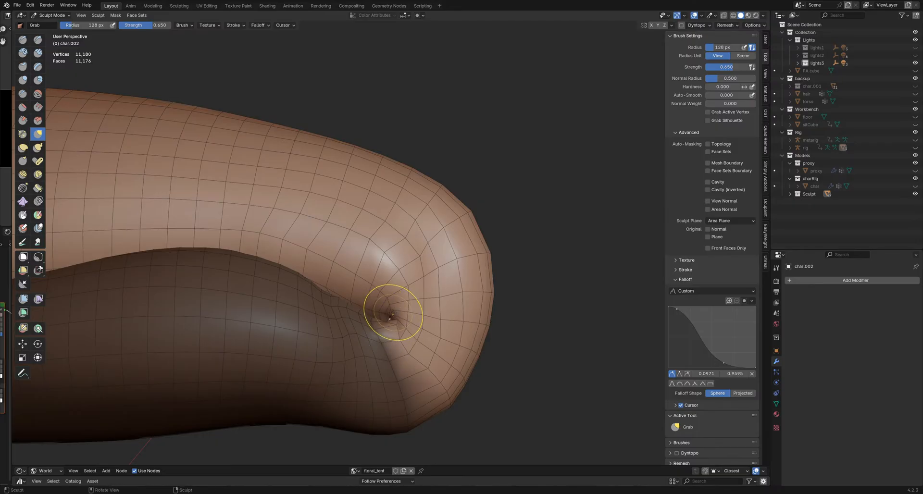
Step: Invert the mask to free the calf and adjust its end at the knee crease with a 103 px Grab brush
{"action": "key", "text": "f"}
{"action": "left_click", "coordinate": [389, 319]}
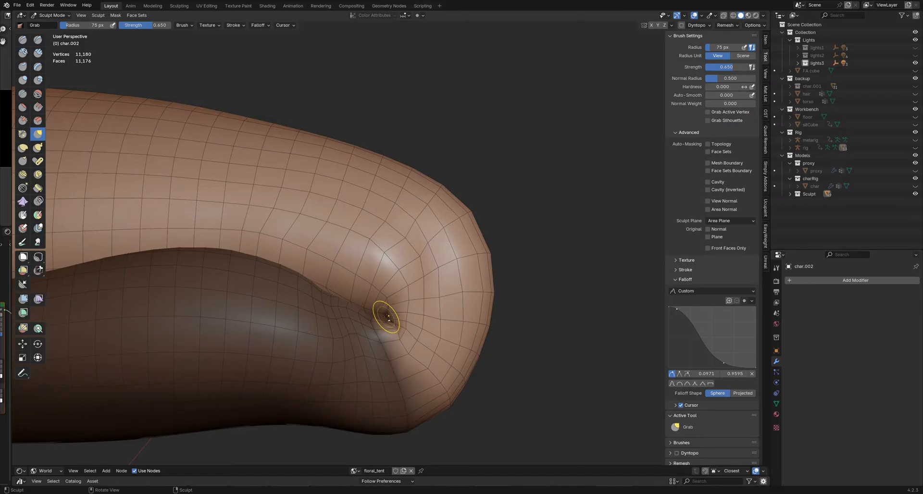
{"action": "key", "text": "ctrl+i"}
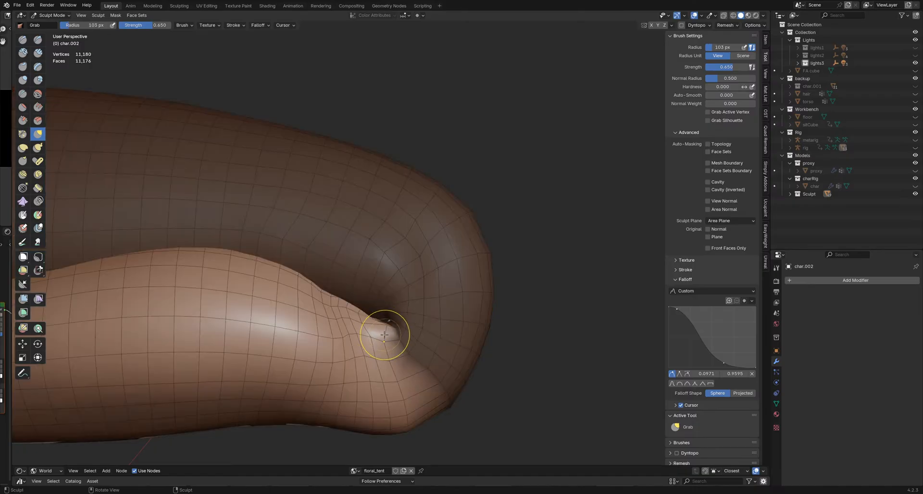
{"action": "left_click_drag", "start_coordinate": [365, 317], "coordinate": [380, 333]}
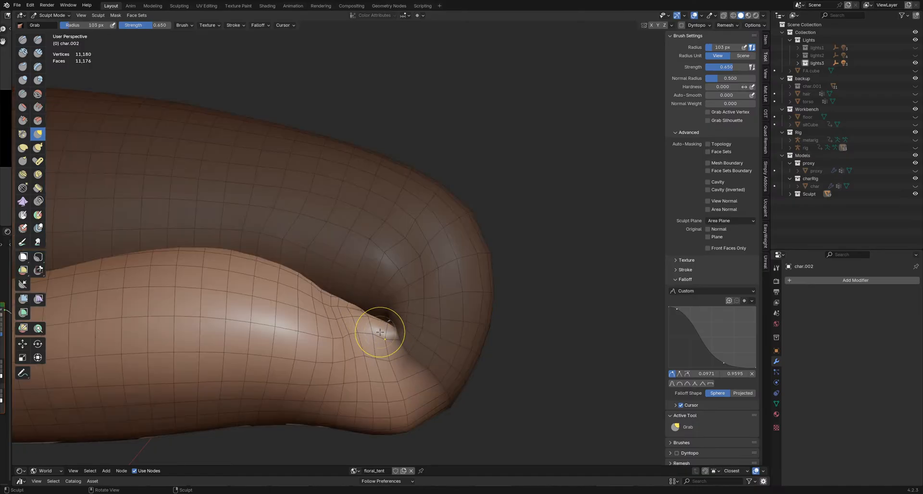
{"action": "middle_click_drag", "start_coordinate": [390, 329], "coordinate": [392, 319]}
Step: Add volume to the calf's upper edge at the knee crease with the Inflate brush at 172 px and 258 px, strength 0.605
{"action": "key", "text": "f"}
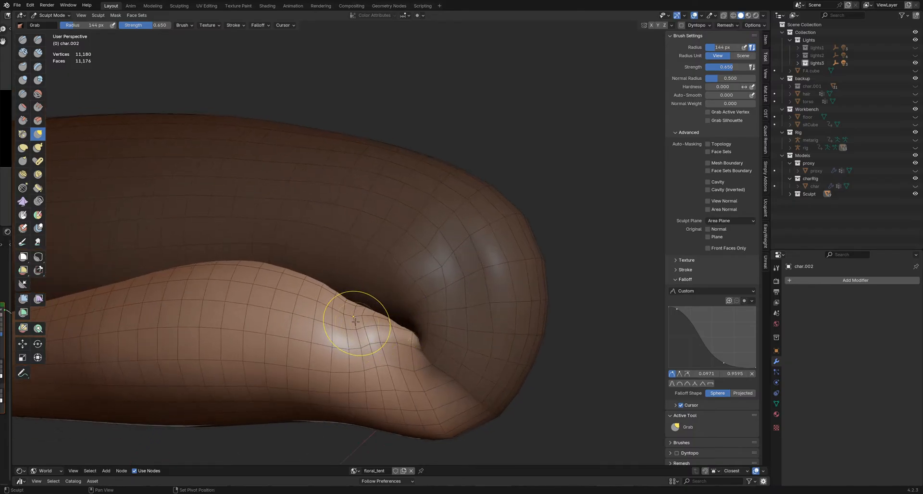
{"action": "left_click", "coordinate": [347, 309]}
{"action": "key", "text": "i"}
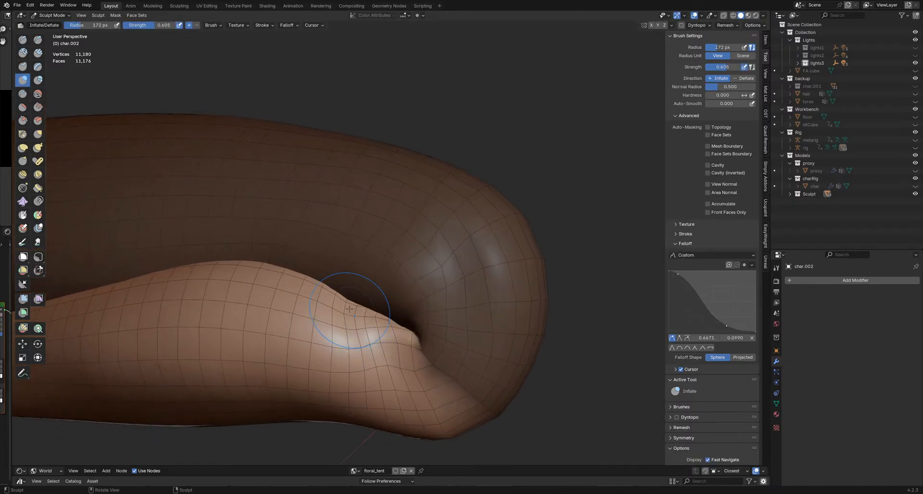
{"action": "key", "text": "f"}
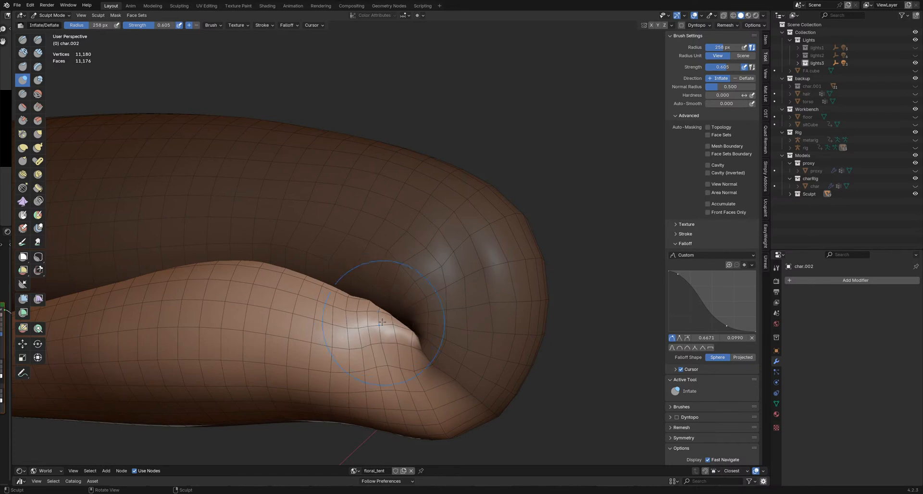
{"action": "mouse_move", "coordinate": [377, 313]}
{"action": "middle_mouse_down"}
{"action": "mouse_move", "coordinate": [361, 305]}
{"action": "mouse_move", "coordinate": [388, 325]}
{"action": "middle_mouse_up"}
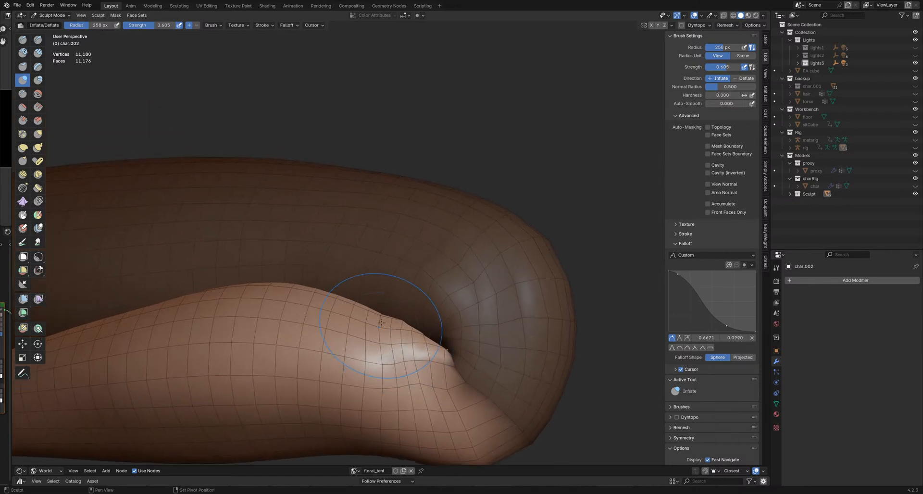
{"action": "key", "text": "f"}
{"action": "left_click", "coordinate": [390, 329]}
{"action": "mouse_move", "coordinate": [390, 332]}
{"action": "left_mouse_down"}
{"action": "mouse_move", "coordinate": [398, 329]}
{"action": "mouse_move", "coordinate": [425, 367]}
{"action": "mouse_move", "coordinate": [417, 368]}
{"action": "left_mouse_up"}
{"action": "mouse_move", "coordinate": [417, 368]}
{"action": "middle_mouse_down"}
{"action": "mouse_move", "coordinate": [408, 344]}
{"action": "mouse_move", "coordinate": [420, 370]}
{"action": "mouse_move", "coordinate": [483, 366]}
{"action": "mouse_move", "coordinate": [425, 369]}
{"action": "middle_mouse_up"}
Step: Even out the calf mesh around the knee crease with the Slide Relax brush at 314 px and 237 px, strength 0.590
{"action": "key", "text": "r"}
{"action": "key", "text": "f"}
{"action": "left_click", "coordinate": [427, 369]}
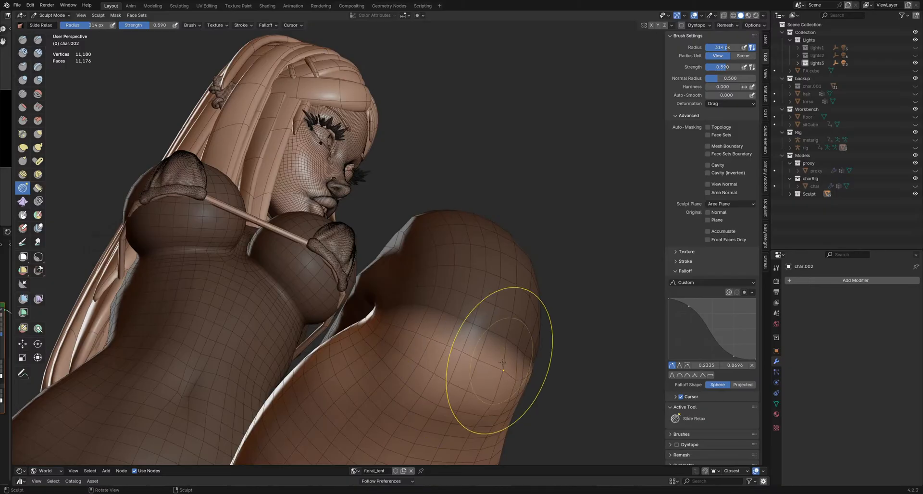
{"action": "mouse_move", "coordinate": [432, 381]}
{"action": "middle_mouse_down"}
{"action": "mouse_move", "coordinate": [449, 398]}
{"action": "mouse_move", "coordinate": [392, 334]}
{"action": "mouse_move", "coordinate": [404, 342]}
{"action": "mouse_move", "coordinate": [394, 345]}
{"action": "middle_mouse_up"}
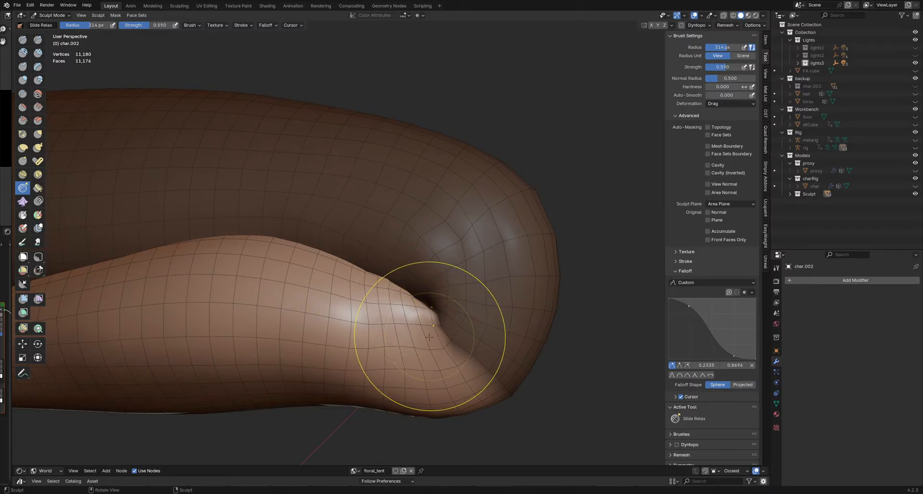
{"action": "key", "text": "f"}
{"action": "left_click", "coordinate": [400, 348]}
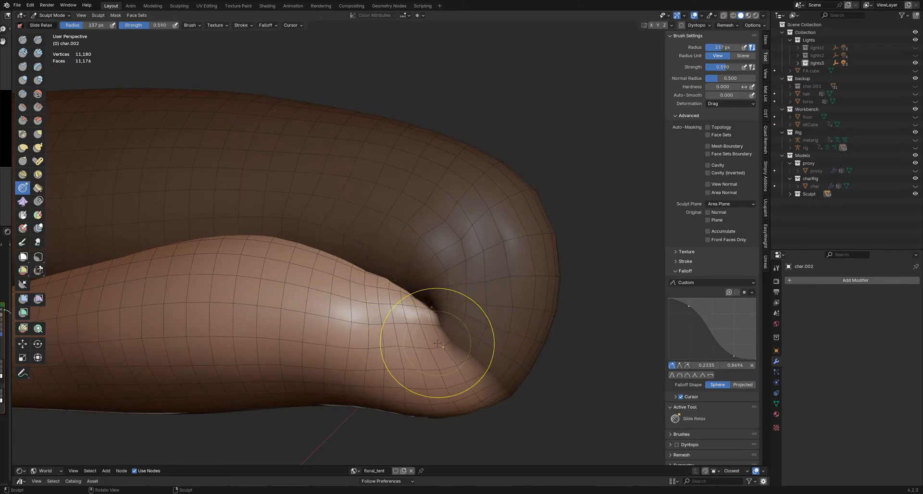
{"action": "mouse_move", "coordinate": [377, 321]}
{"action": "middle_mouse_down"}
{"action": "mouse_move", "coordinate": [391, 322]}
{"action": "mouse_move", "coordinate": [340, 329]}
{"action": "mouse_move", "coordinate": [377, 315]}
{"action": "mouse_move", "coordinate": [406, 328]}
{"action": "middle_mouse_up"}
Step: Fill out the calf's edge along the knee crease with a 284 px Inflate brush at strength 0.631 and save the file
{"action": "key", "text": "i"}
{"action": "key", "text": "shift+f"}
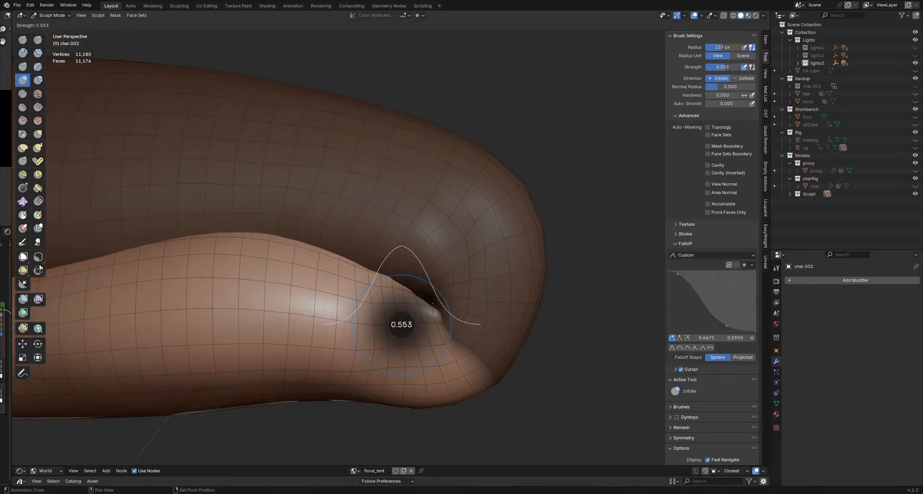
{"action": "left_click", "coordinate": [400, 321]}
{"action": "key", "text": "f"}
{"action": "left_click", "coordinate": [378, 319]}
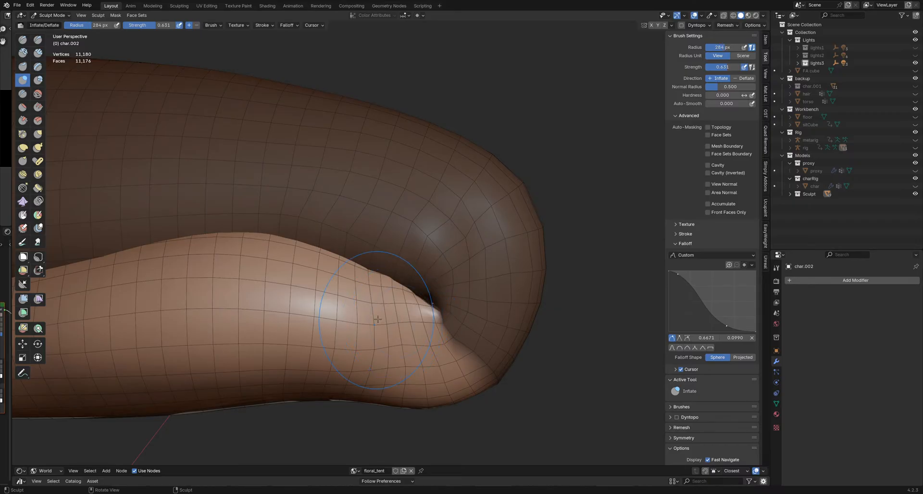
{"action": "middle_click_drag", "start_coordinate": [427, 334], "coordinate": [398, 329]}
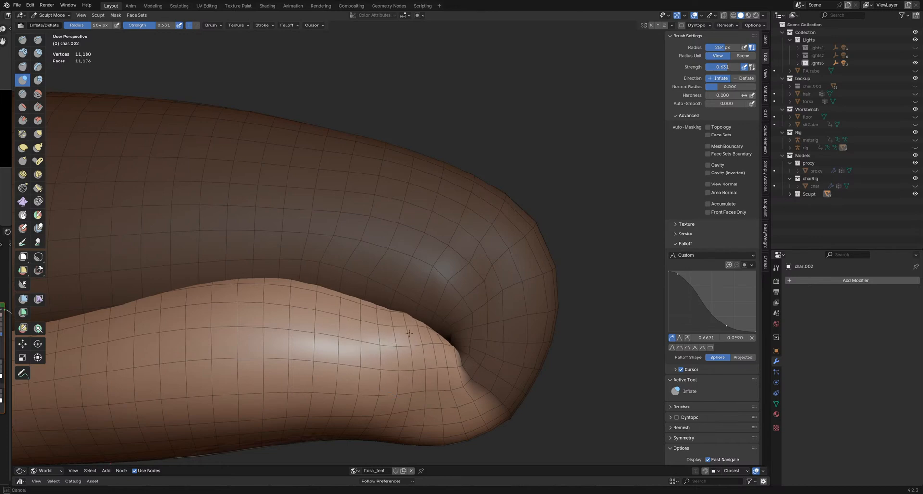
{"action": "mouse_move", "coordinate": [433, 353]}
{"action": "middle_mouse_down"}
{"action": "mouse_move", "coordinate": [423, 343]}
{"action": "mouse_move", "coordinate": [427, 366]}
{"action": "mouse_move", "coordinate": [423, 294]}
{"action": "middle_mouse_up"}
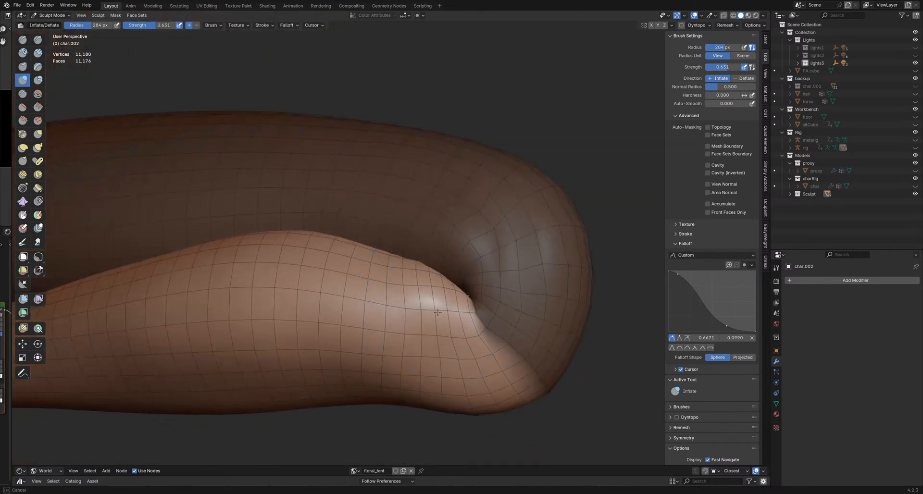
{"action": "mouse_move", "coordinate": [434, 331]}
{"action": "middle_mouse_down"}
{"action": "mouse_move", "coordinate": [402, 311]}
{"action": "mouse_move", "coordinate": [394, 285]}
{"action": "mouse_move", "coordinate": [412, 330]}
{"action": "mouse_move", "coordinate": [395, 272]}
{"action": "mouse_move", "coordinate": [400, 289]}
{"action": "mouse_move", "coordinate": [434, 300]}
{"action": "mouse_move", "coordinate": [435, 291]}
{"action": "mouse_move", "coordinate": [387, 288]}
{"action": "mouse_move", "coordinate": [366, 313]}
{"action": "mouse_move", "coordinate": [409, 346]}
{"action": "mouse_move", "coordinate": [454, 258]}
{"action": "middle_mouse_up"}
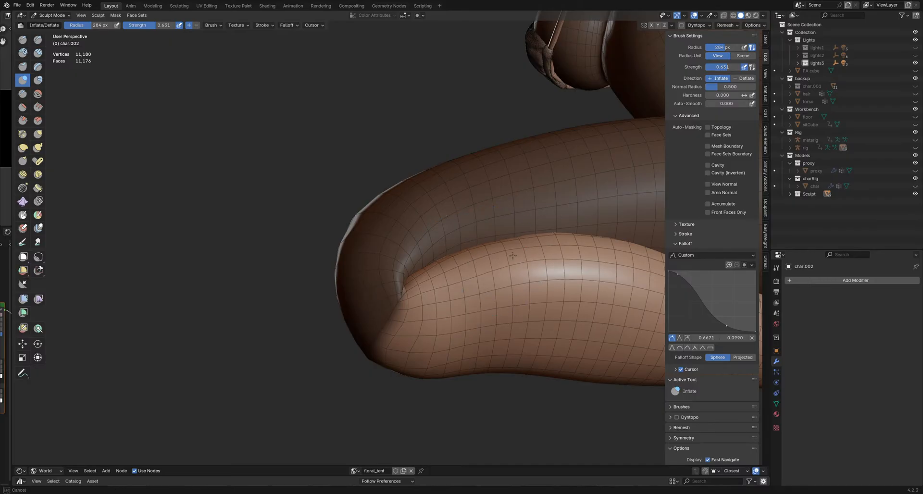
{"action": "mouse_move", "coordinate": [513, 253]}
{"action": "middle_mouse_down"}
{"action": "mouse_move", "coordinate": [514, 270]}
{"action": "mouse_move", "coordinate": [423, 288]}
{"action": "mouse_move", "coordinate": [421, 338]}
{"action": "middle_mouse_up"}
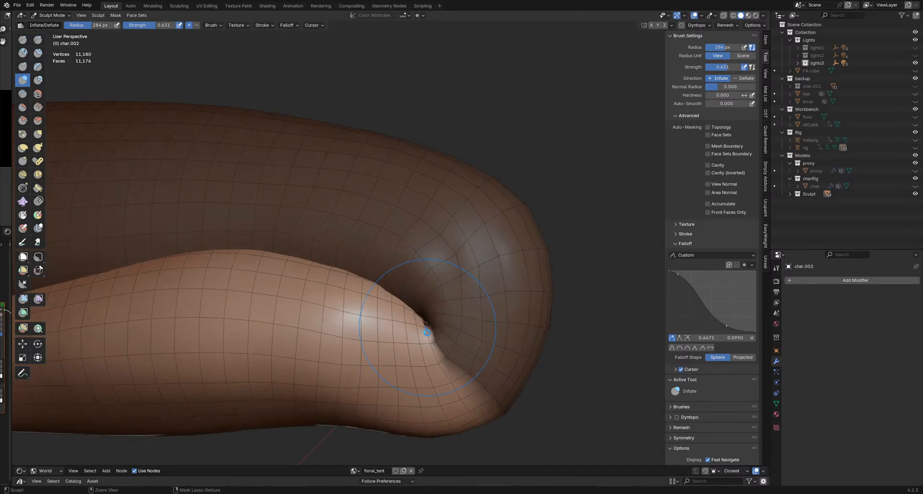
{"action": "key", "text": "ctrl+s"}
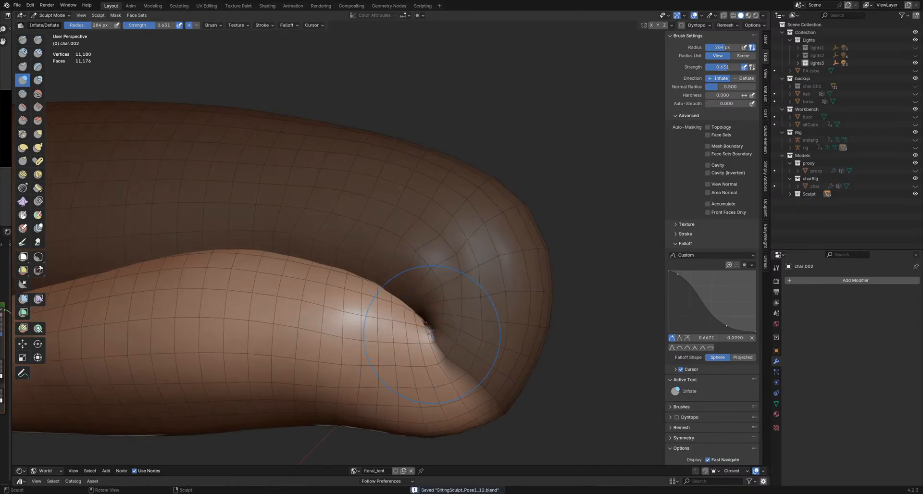
Step: Switch to a larger Grab brush at strength 0.650 and invert the mask to free the thigh
{"action": "middle_click_drag", "start_coordinate": [432, 334], "coordinate": [432, 333]}
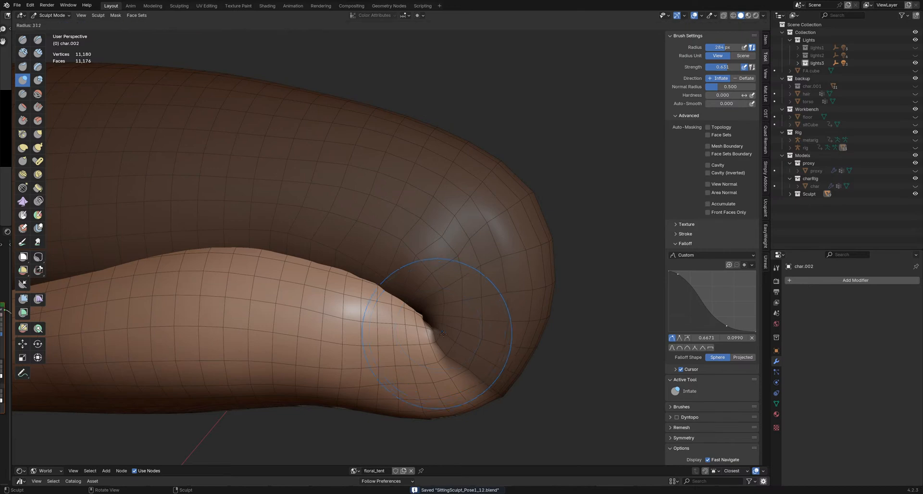
{"action": "key", "text": "g"}
{"action": "key", "text": "f"}
{"action": "left_click", "coordinate": [433, 334]}
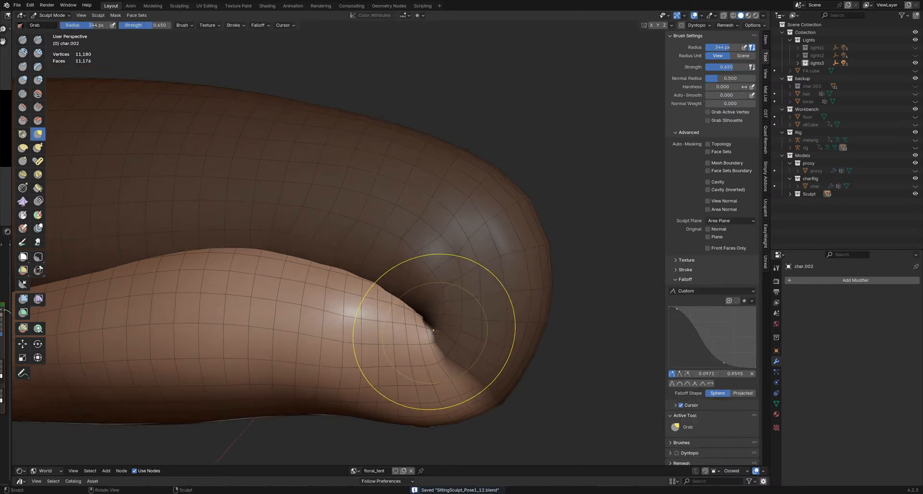
{"action": "middle_click_drag", "start_coordinate": [432, 334], "coordinate": [446, 327]}
Step: Reduce the Grab brush radius and pull the thigh surface just below the knee crease outward toward the kneecap
{"action": "key", "text": "f"}
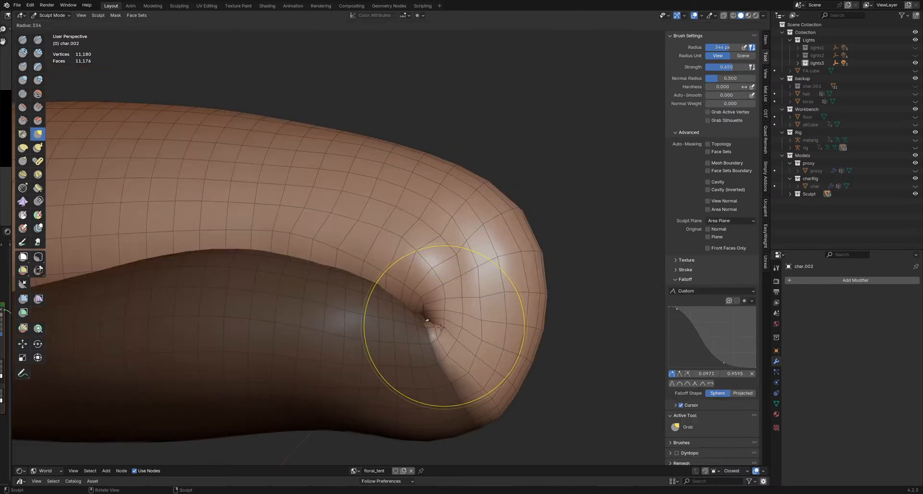
{"action": "left_click", "coordinate": [435, 321]}
{"action": "key", "text": "f"}
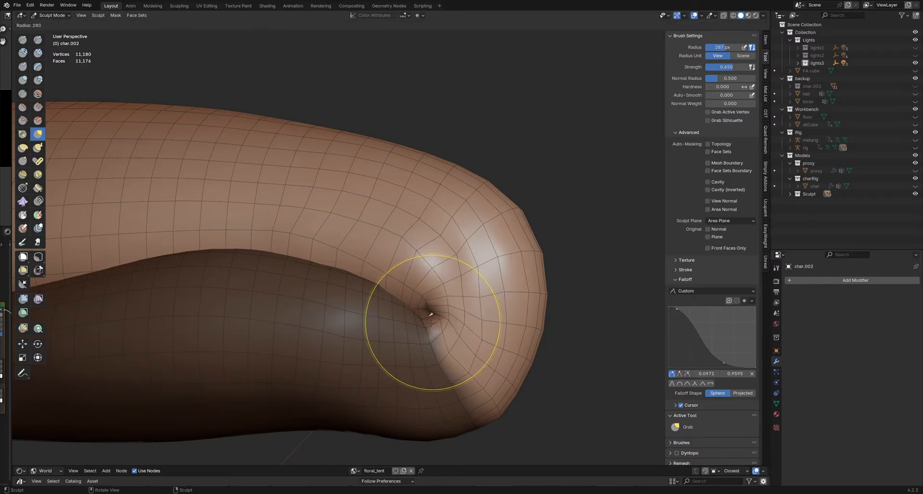
{"action": "left_click", "coordinate": [431, 317]}
{"action": "key", "text": "f"}
{"action": "left_click", "coordinate": [426, 331]}
{"action": "mouse_move", "coordinate": [427, 331]}
{"action": "left_mouse_down"}
{"action": "mouse_move", "coordinate": [435, 319]}
{"action": "mouse_move", "coordinate": [447, 324]}
{"action": "mouse_move", "coordinate": [443, 354]}
{"action": "mouse_move", "coordinate": [480, 365]}
{"action": "mouse_move", "coordinate": [471, 344]}
{"action": "mouse_move", "coordinate": [480, 346]}
{"action": "mouse_move", "coordinate": [507, 315]}
{"action": "left_mouse_up"}
Step: Smooth the side of the knee around the crease and set the Grab brush radius to 238 px
{"action": "key", "text": "f"}
{"action": "left_click", "coordinate": [449, 350]}
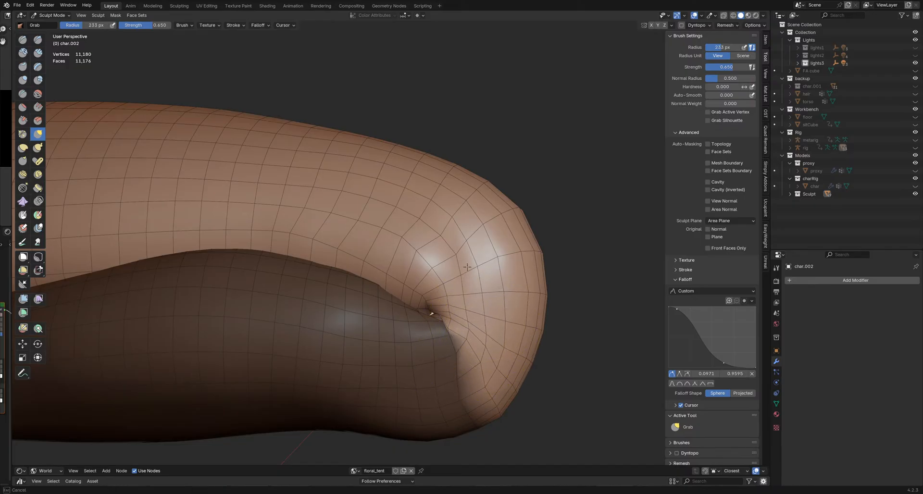
{"action": "mouse_move", "coordinate": [467, 267]}
{"action": "left_mouse_down", "text": "shift"}
{"action": "mouse_move", "coordinate": [470, 284]}
{"action": "mouse_move", "coordinate": [447, 274]}
{"action": "mouse_move", "coordinate": [463, 294]}
{"action": "mouse_move", "coordinate": [480, 273]}
{"action": "mouse_move", "coordinate": [493, 320]}
{"action": "left_mouse_up", "text": "shift"}
{"action": "key", "text": "f"}
{"action": "left_click", "coordinate": [524, 298]}
{"action": "key", "text": "f"}
{"action": "left_click", "coordinate": [524, 299]}
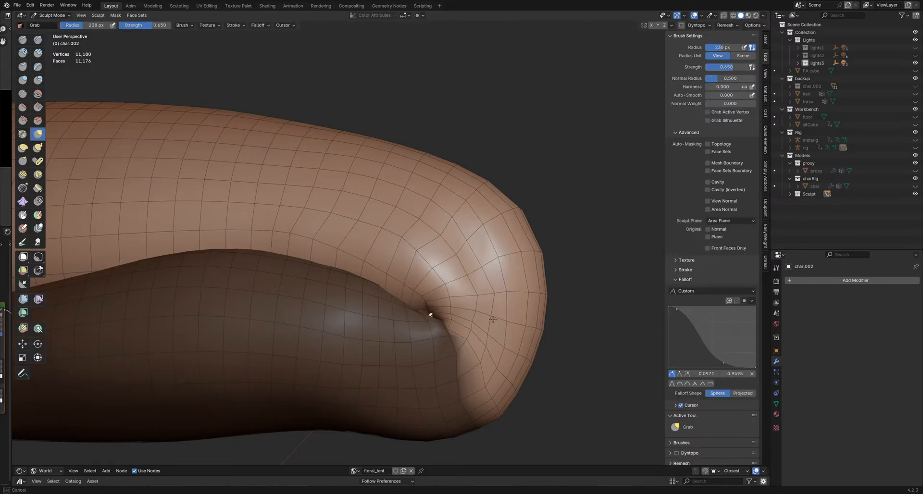
Step: Reshape the side of the knee beside and above the crease with Grab strokes, then set the radius to 172 px
{"action": "middle_click_drag", "start_coordinate": [497, 338], "coordinate": [497, 321]}
{"action": "left_click_drag", "start_coordinate": [498, 321], "coordinate": [490, 351]}
{"action": "middle_click_drag", "start_coordinate": [481, 316], "coordinate": [491, 310]}
{"action": "left_click_drag", "start_coordinate": [459, 297], "coordinate": [453, 286]}
{"action": "middle_click_drag", "start_coordinate": [465, 278], "coordinate": [474, 275]}
{"action": "key", "text": "f"}
Step: Examine the knee crease up close and the whole folded leg's silhouette without the wireframe
{"action": "mouse_move", "coordinate": [468, 278]}
{"action": "middle_mouse_down"}
{"action": "mouse_move", "coordinate": [428, 312]}
{"action": "mouse_move", "coordinate": [436, 288]}
{"action": "mouse_move", "coordinate": [426, 289]}
{"action": "mouse_move", "coordinate": [446, 305]}
{"action": "middle_mouse_up"}
{"action": "scroll", "coordinate": [435, 290], "scroll_direction": "up", "scroll_amount": 5}
{"action": "scroll", "coordinate": [434, 298], "scroll_direction": "down", "scroll_amount": 2}
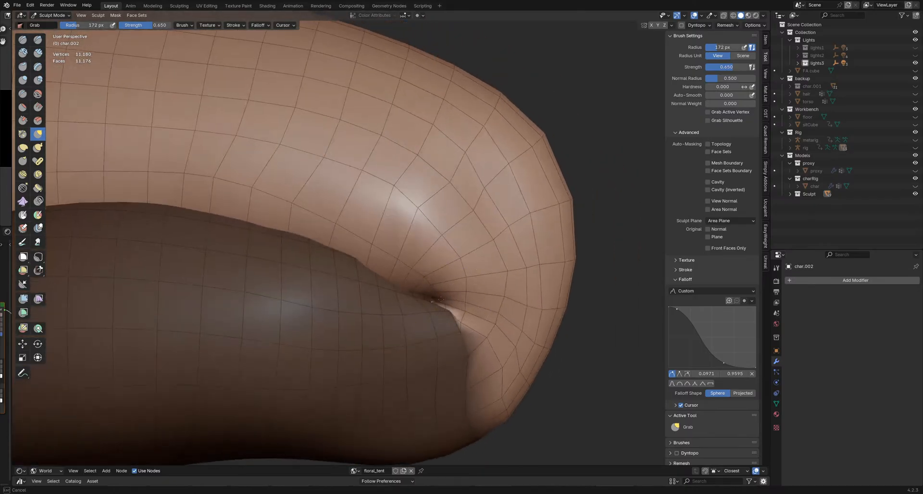
{"action": "scroll", "coordinate": [441, 304], "scroll_direction": "down", "scroll_amount": 6}
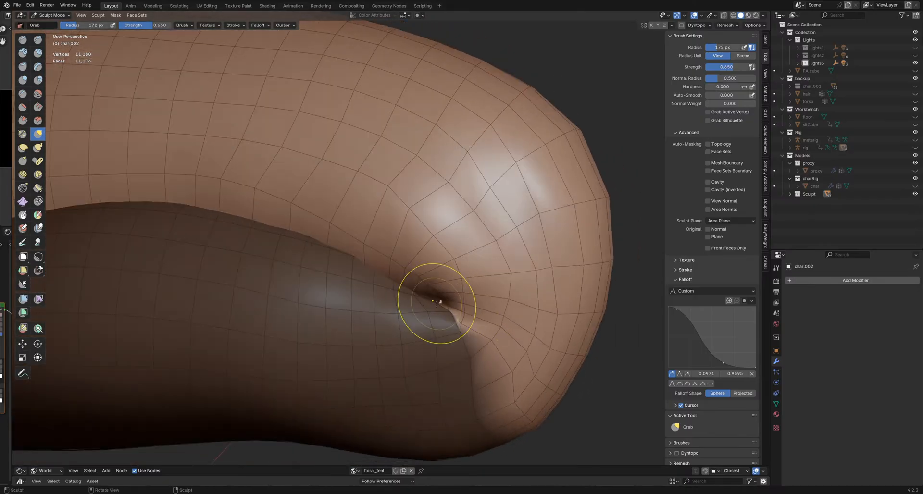
{"action": "scroll", "coordinate": [453, 316], "scroll_direction": "down", "scroll_amount": 5}
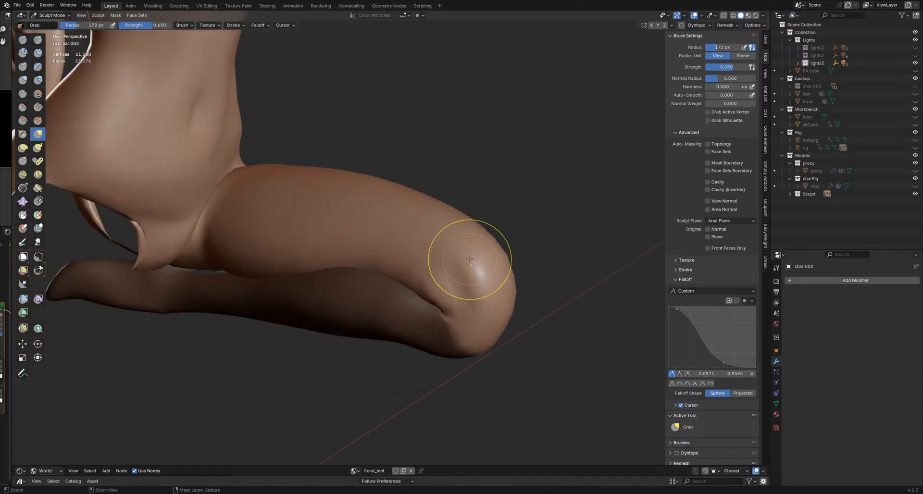
{"action": "mouse_move", "coordinate": [422, 329]}
{"action": "middle_mouse_down"}
{"action": "mouse_move", "coordinate": [486, 327]}
{"action": "mouse_move", "coordinate": [410, 314]}
{"action": "middle_mouse_up"}
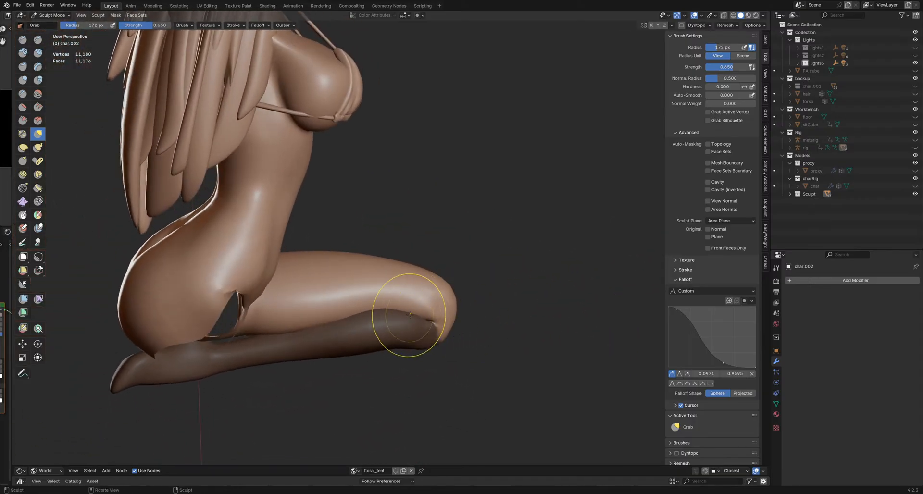
{"action": "scroll", "coordinate": [433, 319], "scroll_direction": "up", "scroll_amount": 6}
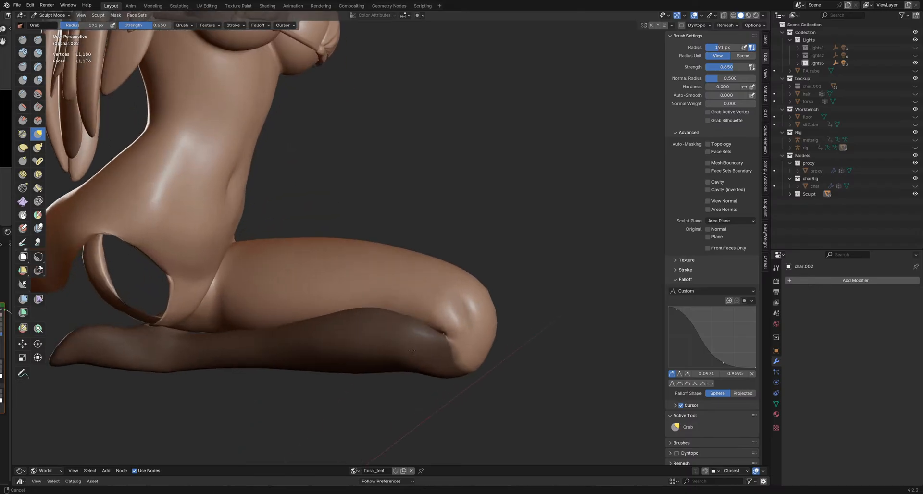
{"action": "mouse_move", "coordinate": [459, 339]}
{"action": "middle_mouse_down"}
{"action": "mouse_move", "coordinate": [442, 331]}
{"action": "mouse_move", "coordinate": [446, 321]}
{"action": "mouse_move", "coordinate": [432, 332]}
{"action": "mouse_move", "coordinate": [429, 321]}
{"action": "mouse_move", "coordinate": [450, 339]}
{"action": "middle_mouse_up"}
Step: Inflate the unmasked calf edge at the knee crease with a 191 px brush at strength 0.631 and save the file
{"action": "key", "text": "i"}
{"action": "scroll", "coordinate": [450, 339], "scroll_direction": "up", "scroll_amount": 5}
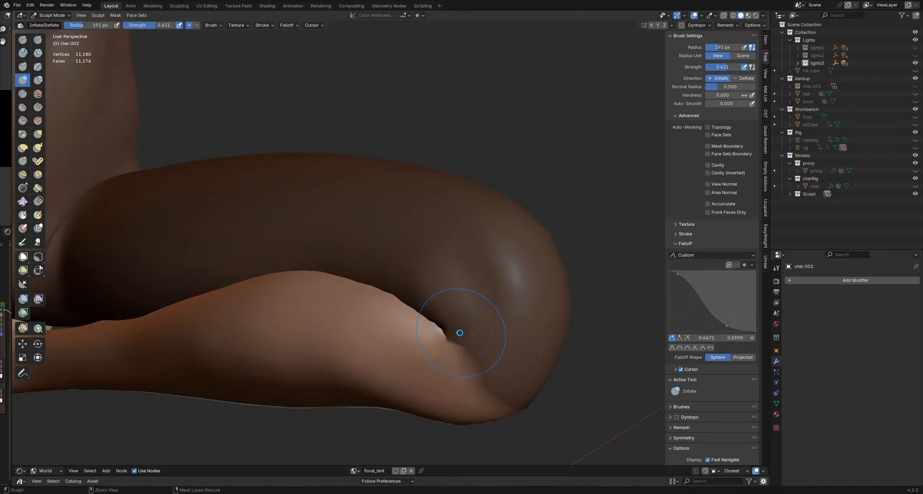
{"action": "key", "text": "ctrl+s"}
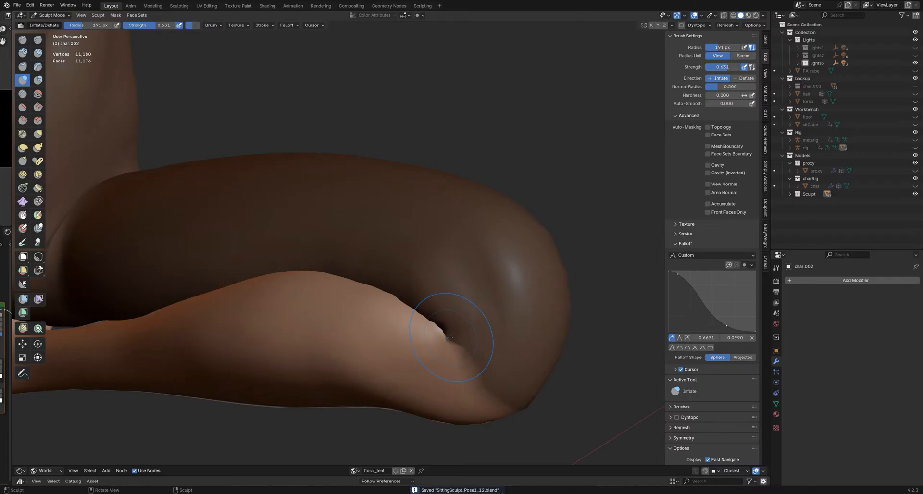
Step: Show the wireframe, free the thigh by inverting the mask, and tighten its fold at the knee crease with Grab at 173 px and 142 px
{"action": "scroll", "coordinate": [448, 339], "scroll_direction": "up", "scroll_amount": 2}
{"action": "key", "text": "shift+alt+z"}
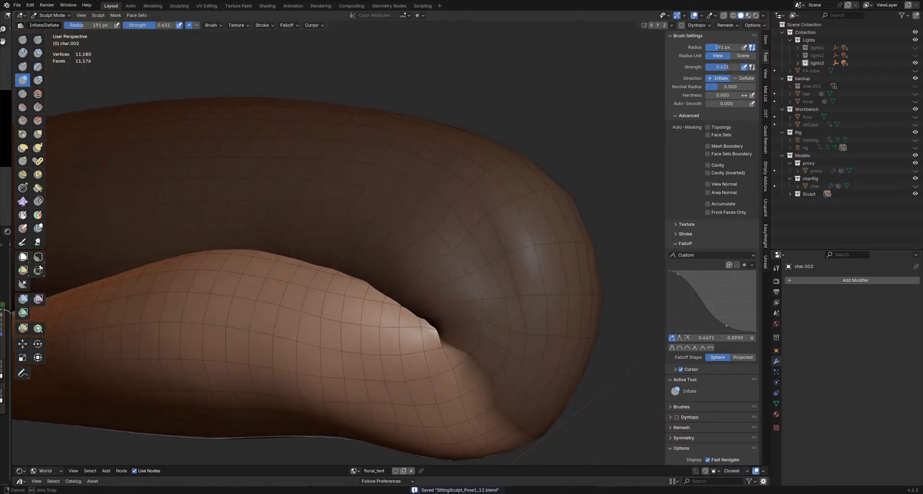
{"action": "key", "text": "g"}
{"action": "key", "text": "f"}
{"action": "left_click", "coordinate": [441, 348]}
{"action": "key", "text": "f"}
{"action": "left_click", "coordinate": [446, 349]}
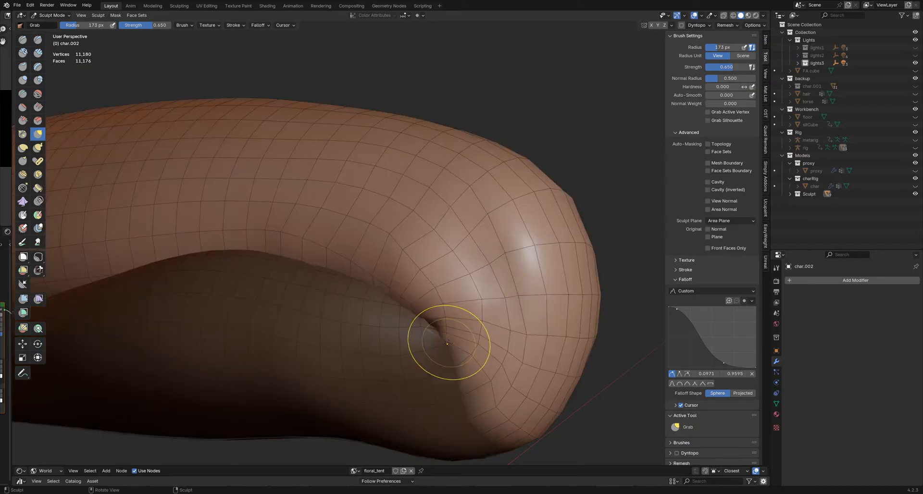
{"action": "key", "text": "f"}
{"action": "left_click", "coordinate": [447, 343]}
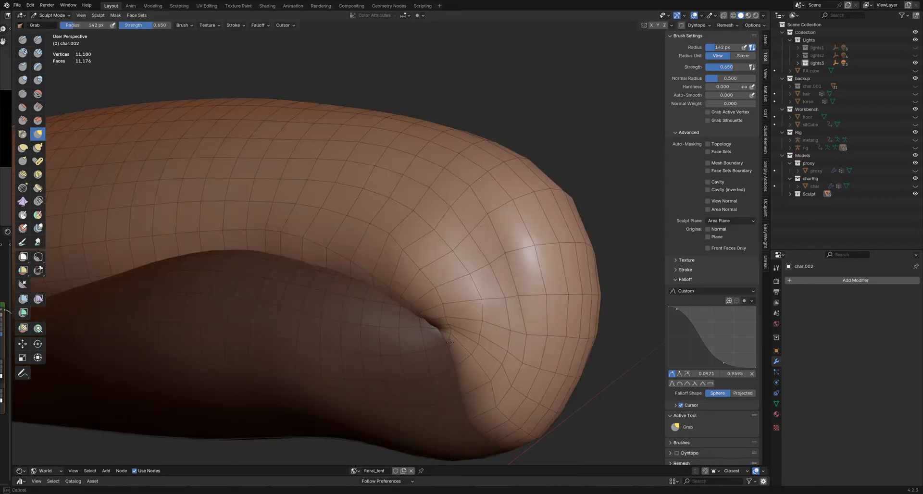
Step: Shape the thigh's lower edge over the calf at the knee crease with Grab at 260 px, 299 px and 294 px
{"action": "scroll", "coordinate": [451, 334], "scroll_direction": "down", "scroll_amount": 3}
{"action": "scroll", "coordinate": [450, 327], "scroll_direction": "up", "scroll_amount": 2}
{"action": "key", "text": "f"}
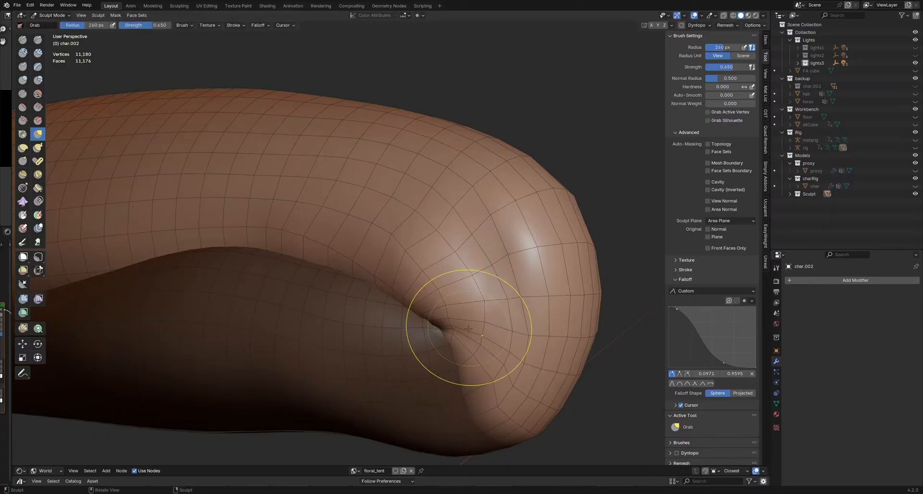
{"action": "scroll", "coordinate": [449, 305], "scroll_direction": "down", "scroll_amount": 2}
{"action": "key", "text": "f"}
{"action": "left_click", "coordinate": [437, 322]}
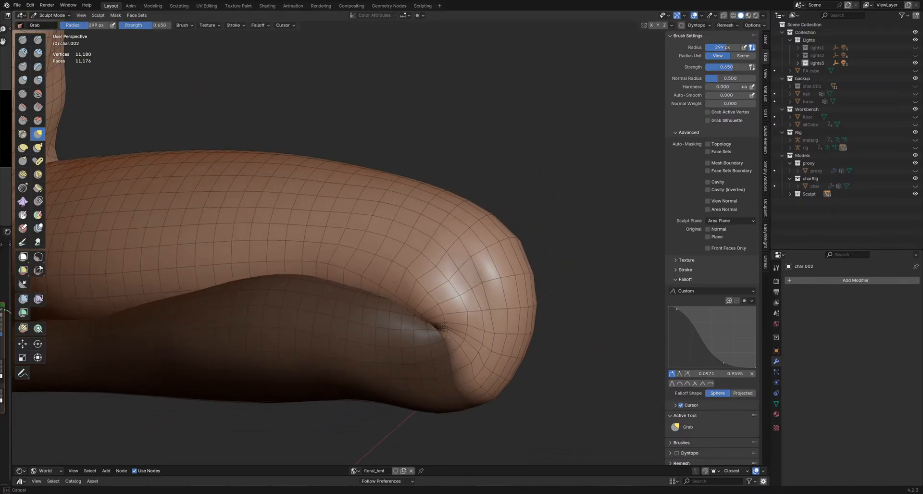
{"action": "middle_click_drag", "start_coordinate": [437, 322], "coordinate": [447, 320]}
{"action": "key", "text": "f"}
{"action": "left_click", "coordinate": [432, 325]}
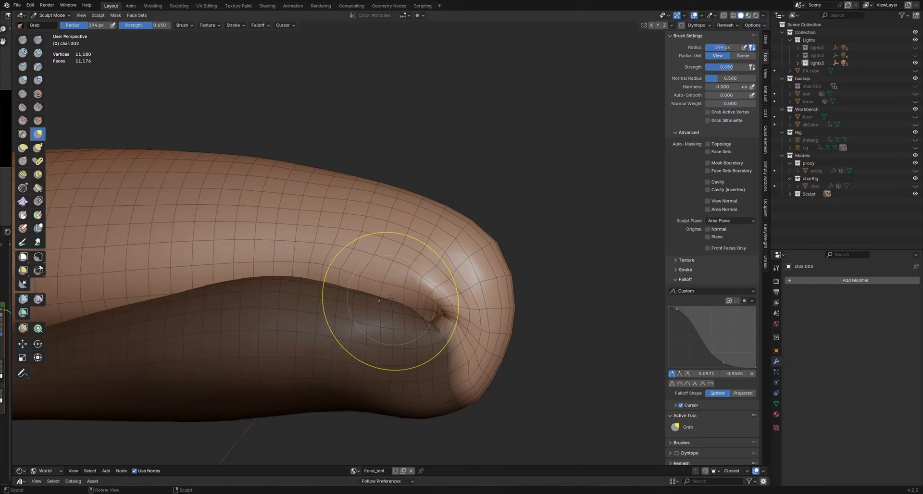
{"action": "mouse_move", "coordinate": [379, 297]}
{"action": "left_mouse_down"}
{"action": "mouse_move", "coordinate": [422, 305]}
{"action": "mouse_move", "coordinate": [403, 305]}
{"action": "left_mouse_up"}
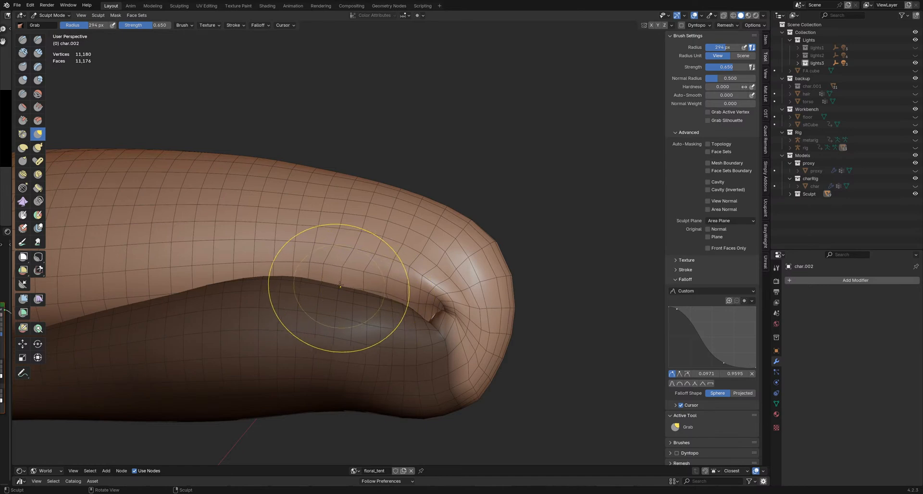
Step: Invert the mask, pull the calf's corner up into the knee crease with Grab at 289 px, and invert it back
{"action": "key", "text": "ctrl+i"}
{"action": "key", "text": "f"}
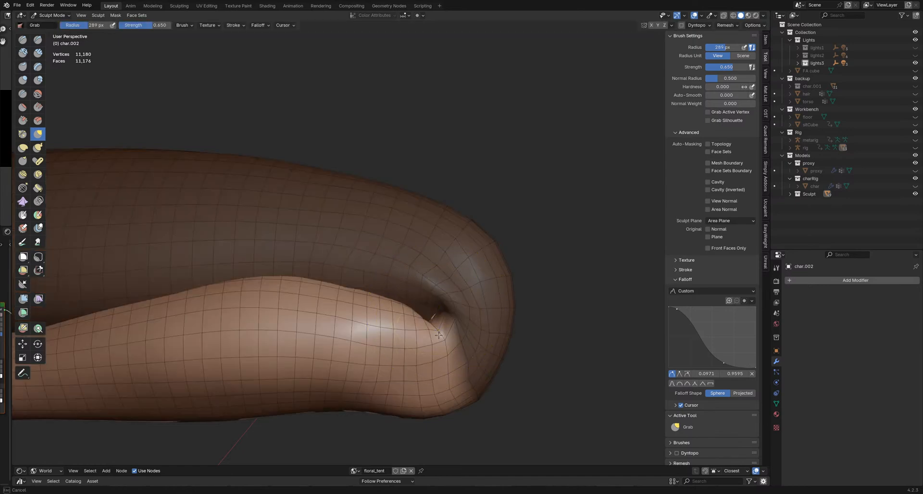
{"action": "left_click_drag", "start_coordinate": [449, 324], "coordinate": [446, 316]}
{"action": "left_click_drag", "start_coordinate": [443, 322], "coordinate": [446, 316]}
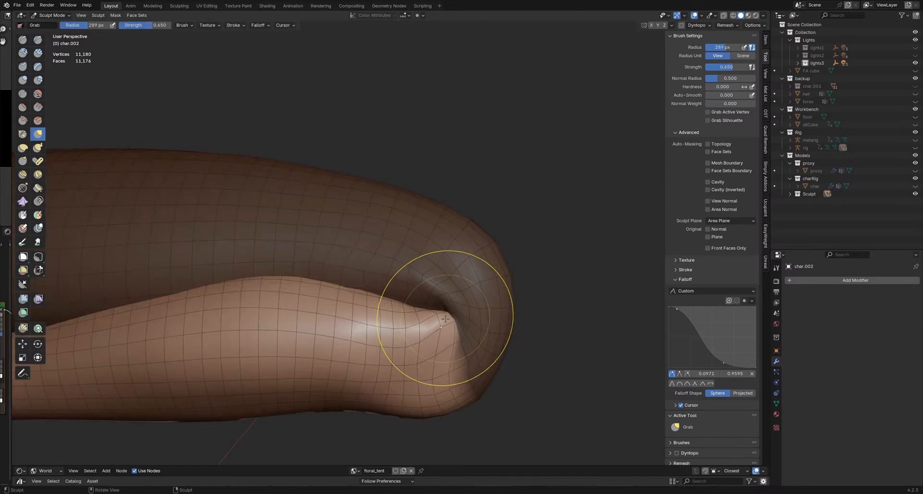
{"action": "middle_click_drag", "start_coordinate": [434, 304], "coordinate": [423, 308]}
{"action": "key", "text": "ctrl+i"}
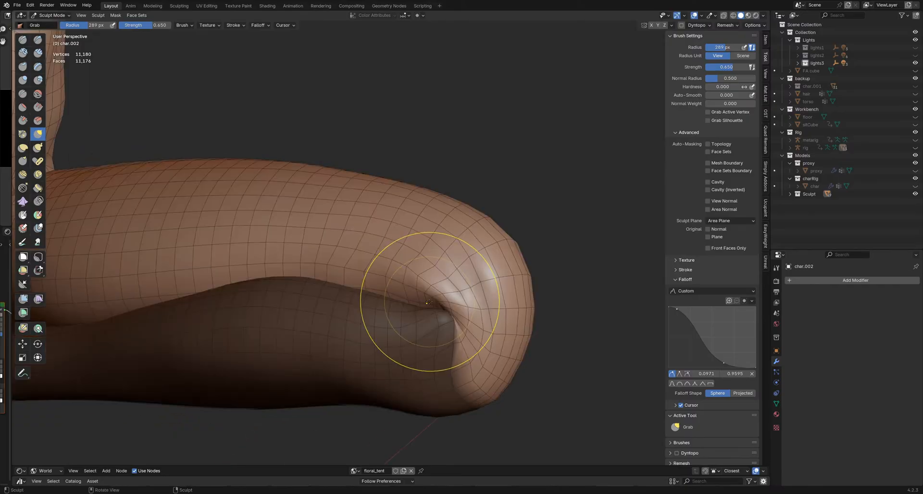
{"action": "key", "text": "f"}
{"action": "key", "text": "p"}
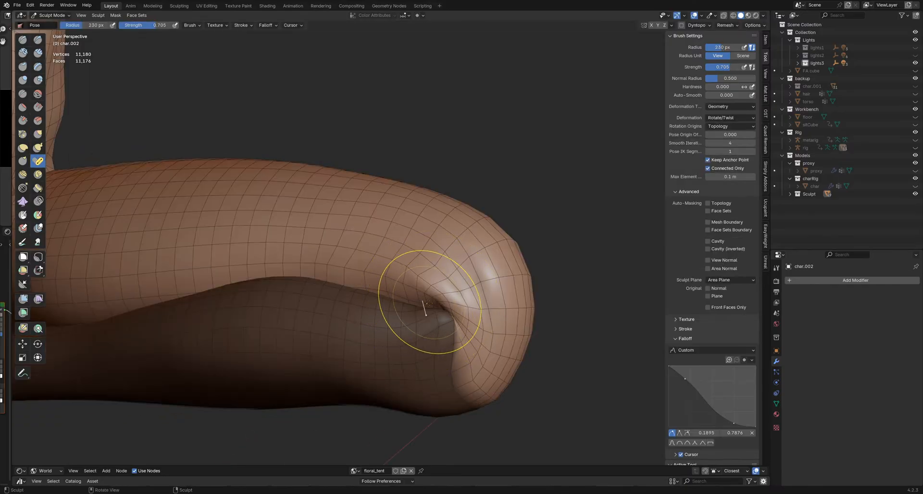
{"action": "left_click_drag", "start_coordinate": [428, 303], "coordinate": [422, 296]}
{"action": "key", "text": "ctrl+z"}
Step: Examine the folded leg and knee crease from several angles, with and without the wireframe
{"action": "key", "text": "i"}
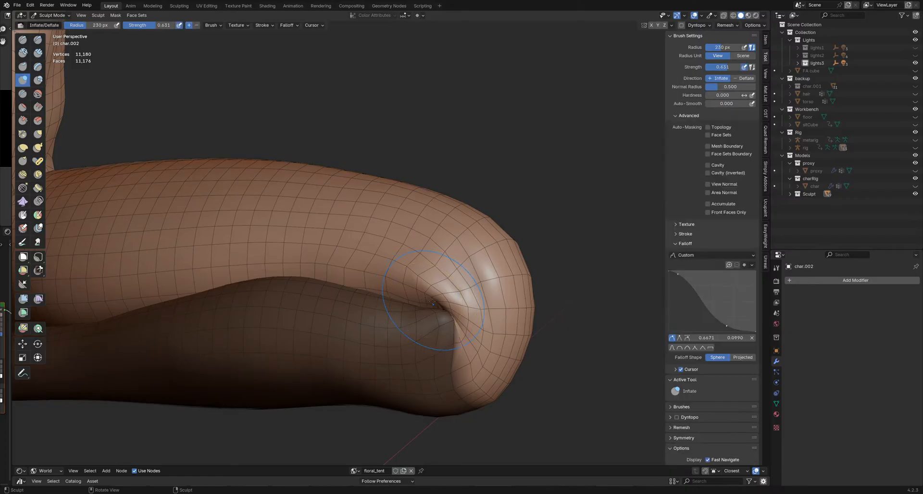
{"action": "mouse_move", "coordinate": [412, 299]}
{"action": "middle_mouse_down"}
{"action": "mouse_move", "coordinate": [397, 297]}
{"action": "mouse_move", "coordinate": [418, 285]}
{"action": "mouse_move", "coordinate": [458, 296]}
{"action": "mouse_move", "coordinate": [427, 309]}
{"action": "mouse_move", "coordinate": [423, 302]}
{"action": "mouse_move", "coordinate": [435, 303]}
{"action": "mouse_move", "coordinate": [373, 288]}
{"action": "mouse_move", "coordinate": [386, 294]}
{"action": "mouse_move", "coordinate": [374, 300]}
{"action": "middle_mouse_up"}
{"action": "scroll", "coordinate": [417, 304], "scroll_direction": "down", "scroll_amount": 2}
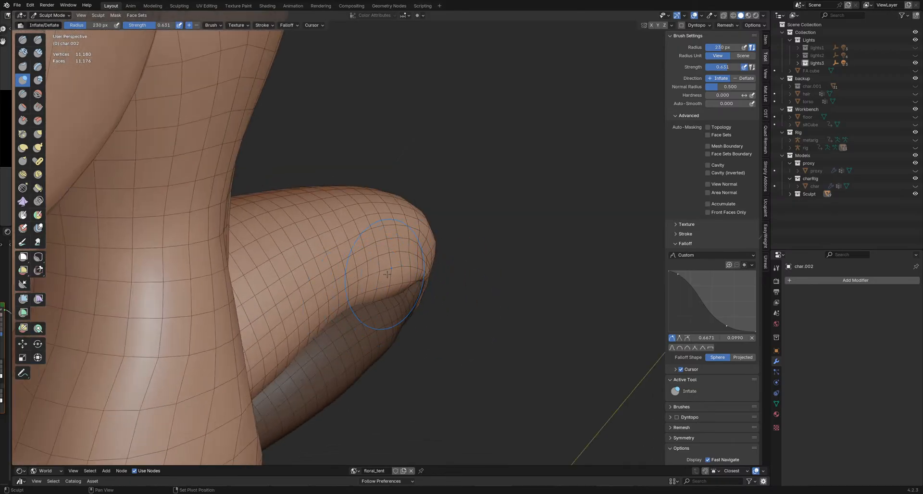
{"action": "mouse_move", "coordinate": [409, 270]}
{"action": "middle_mouse_down"}
{"action": "mouse_move", "coordinate": [441, 290]}
{"action": "mouse_move", "coordinate": [484, 262]}
{"action": "mouse_move", "coordinate": [506, 306]}
{"action": "mouse_move", "coordinate": [477, 321]}
{"action": "mouse_move", "coordinate": [480, 294]}
{"action": "middle_mouse_up"}
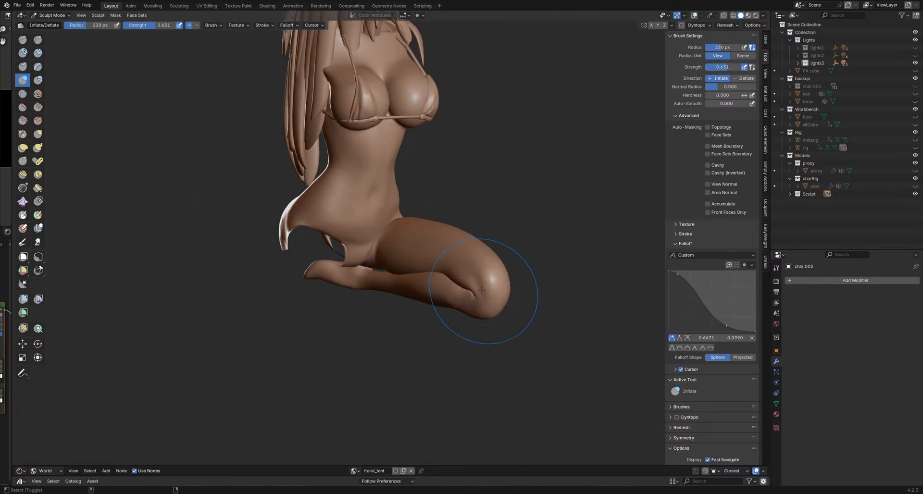
{"action": "scroll", "coordinate": [479, 283], "scroll_direction": "up", "scroll_amount": 5}
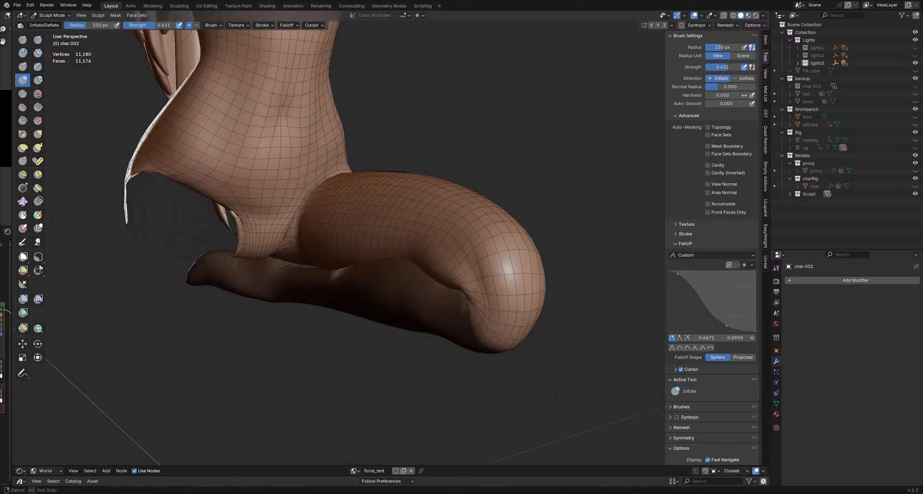
{"action": "key", "text": "g"}
{"action": "key", "text": "f"}
{"action": "left_click", "coordinate": [490, 278]}
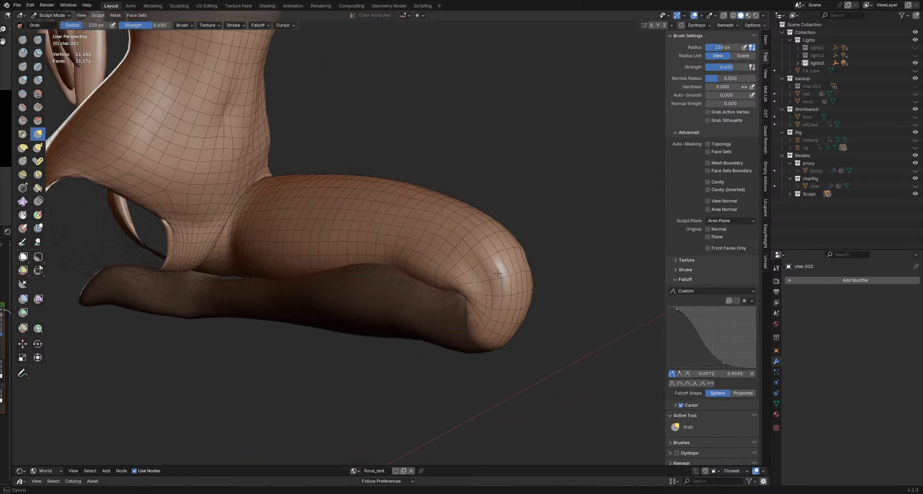
{"action": "mouse_move", "coordinate": [498, 274]}
{"action": "middle_mouse_down"}
{"action": "mouse_move", "coordinate": [503, 299]}
{"action": "mouse_move", "coordinate": [476, 292]}
{"action": "mouse_move", "coordinate": [479, 268]}
{"action": "mouse_move", "coordinate": [452, 301]}
{"action": "mouse_move", "coordinate": [474, 300]}
{"action": "mouse_move", "coordinate": [449, 297]}
{"action": "mouse_move", "coordinate": [469, 313]}
{"action": "mouse_move", "coordinate": [471, 293]}
{"action": "mouse_move", "coordinate": [473, 301]}
{"action": "middle_mouse_up"}
Step: Inflate the thigh side of the knee crease at strength 0.631 with the brush at 129 px and 144 px
{"action": "key", "text": "shift+x"}
{"action": "key", "text": "f"}
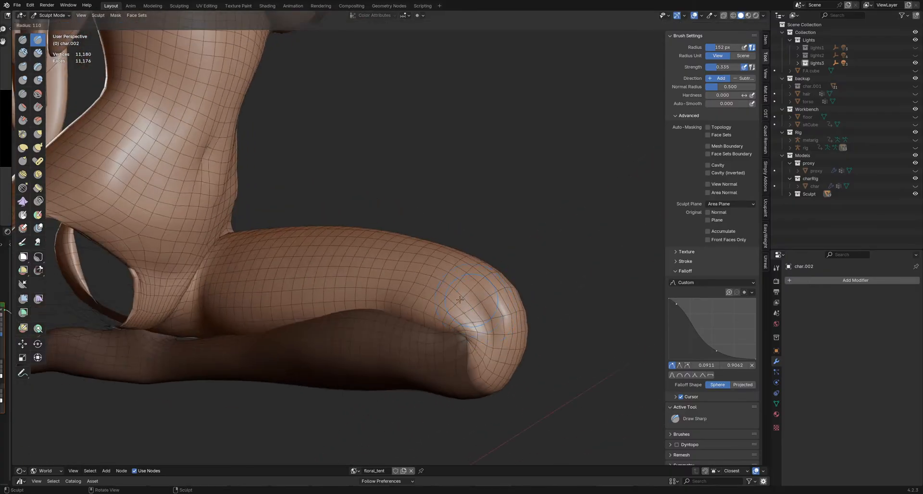
{"action": "left_click", "coordinate": [462, 303]}
{"action": "key", "text": "i"}
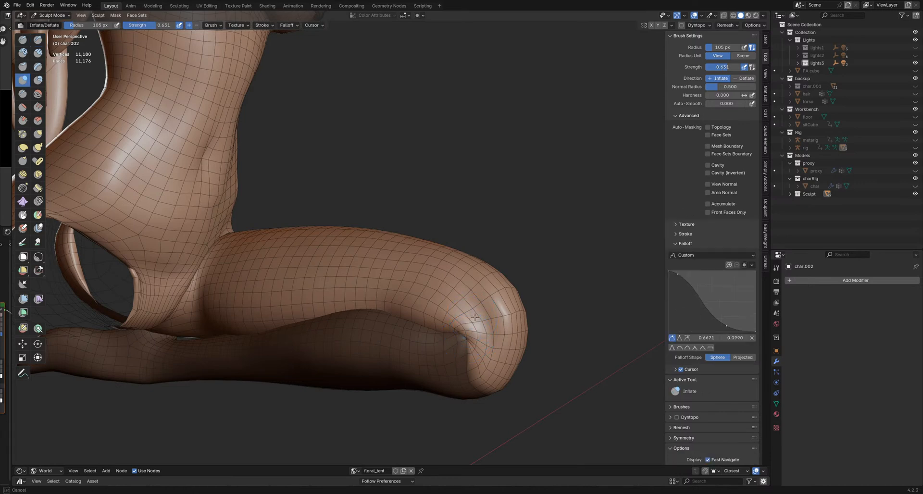
{"action": "key", "text": "f"}
{"action": "left_click", "coordinate": [474, 320]}
{"action": "middle_click_drag", "start_coordinate": [473, 338], "coordinate": [475, 338]}
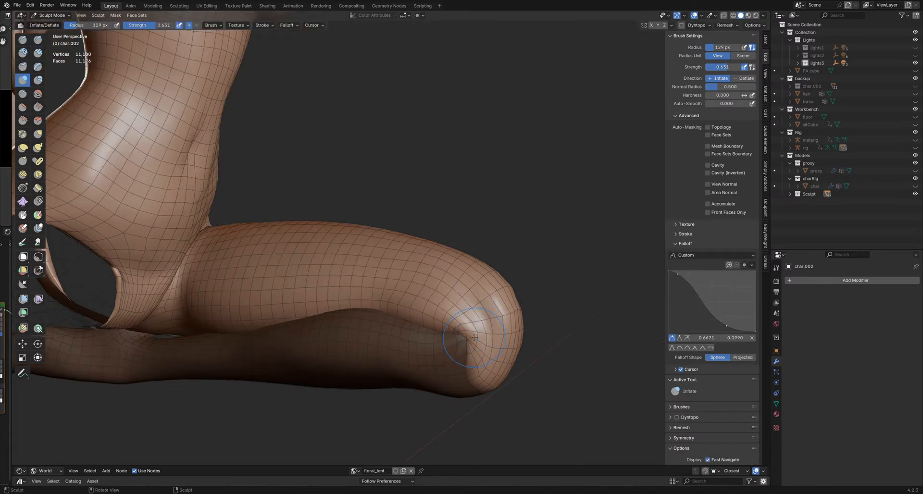
{"action": "middle_click_drag", "start_coordinate": [455, 308], "coordinate": [462, 315]}
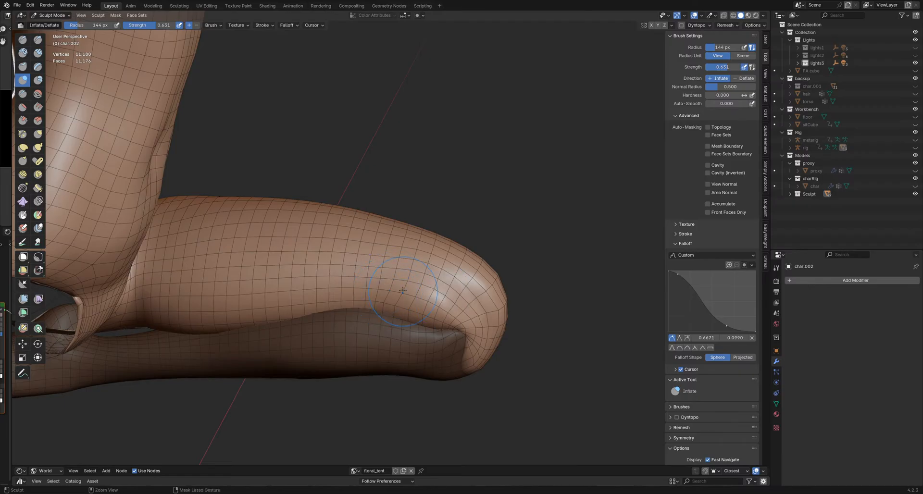
{"action": "middle_click_drag", "start_coordinate": [428, 299], "coordinate": [451, 352]}
Step: Free the calf by inverting the mask and reshape its corner at the knee crease with Grab at 160 px, 142 px and 149 px
{"action": "key", "text": "f"}
{"action": "left_click", "coordinate": [464, 347]}
{"action": "key", "text": "g"}
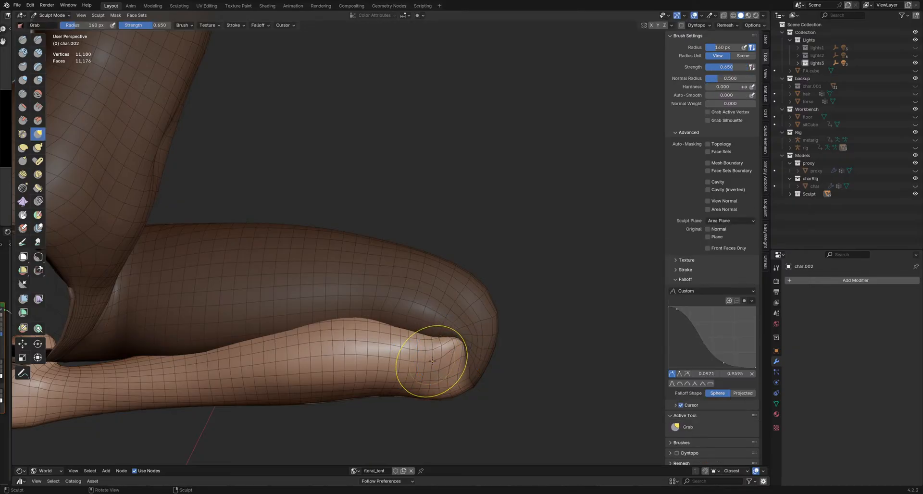
{"action": "mouse_move", "coordinate": [419, 361]}
{"action": "middle_mouse_down"}
{"action": "mouse_move", "coordinate": [447, 369]}
{"action": "mouse_move", "coordinate": [408, 338]}
{"action": "middle_mouse_up"}
{"action": "key", "text": "f"}
{"action": "left_click", "coordinate": [425, 340]}
{"action": "left_click_drag", "start_coordinate": [424, 340], "coordinate": [405, 354]}
{"action": "middle_click_drag", "start_coordinate": [419, 352], "coordinate": [408, 359]}
{"action": "key", "text": "f"}
{"action": "left_click", "coordinate": [449, 352]}
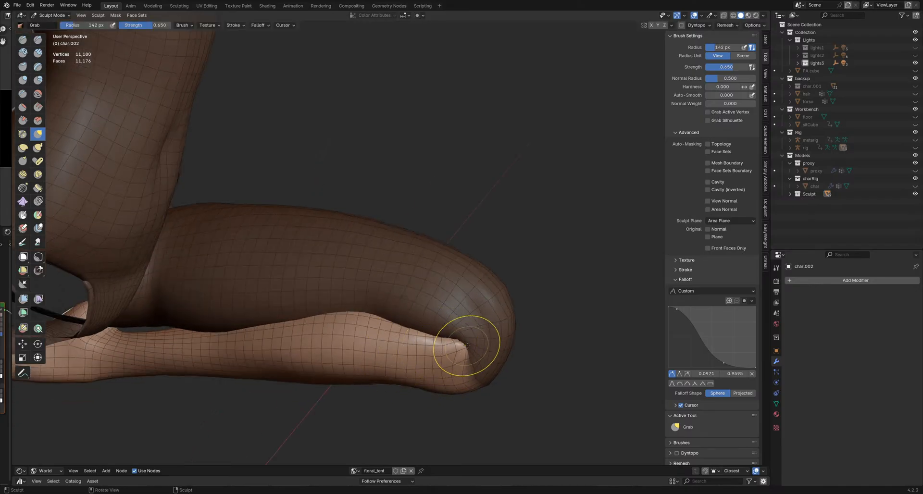
{"action": "left_click", "coordinate": [441, 353]}
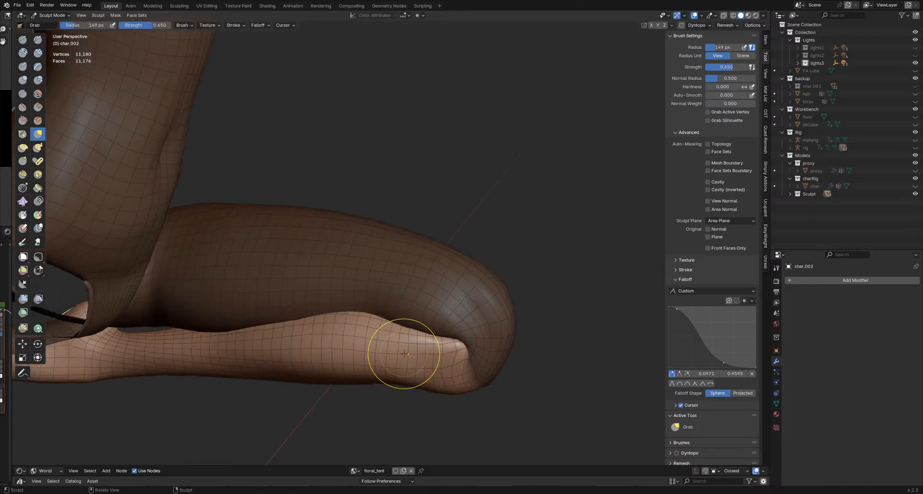
Step: Even out the calf mesh beside the knee crease with Slide Relax at 185 px, strength 0.590, and save the file
{"action": "middle_click_drag", "start_coordinate": [404, 354], "coordinate": [434, 370]}
{"action": "key", "text": "shift+r"}
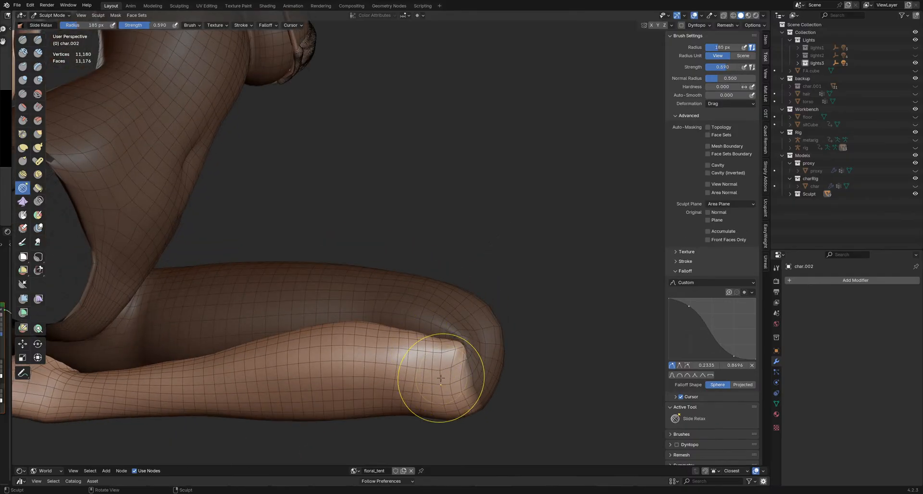
{"action": "mouse_move", "coordinate": [408, 369]}
{"action": "left_mouse_down"}
{"action": "mouse_move", "coordinate": [430, 376]}
{"action": "mouse_move", "coordinate": [404, 379]}
{"action": "mouse_move", "coordinate": [429, 368]}
{"action": "mouse_move", "coordinate": [458, 381]}
{"action": "left_mouse_up"}
{"action": "middle_click_drag", "start_coordinate": [458, 381], "coordinate": [450, 310]}
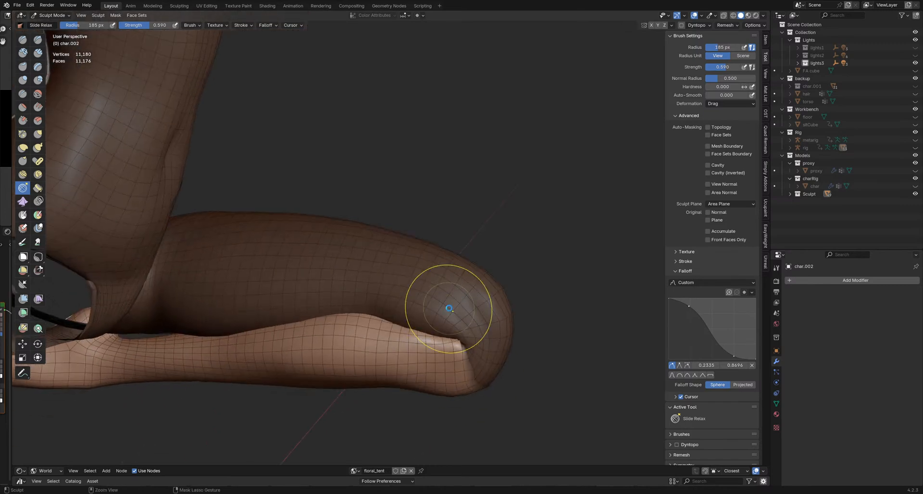
{"action": "key", "text": "ctrl+s"}
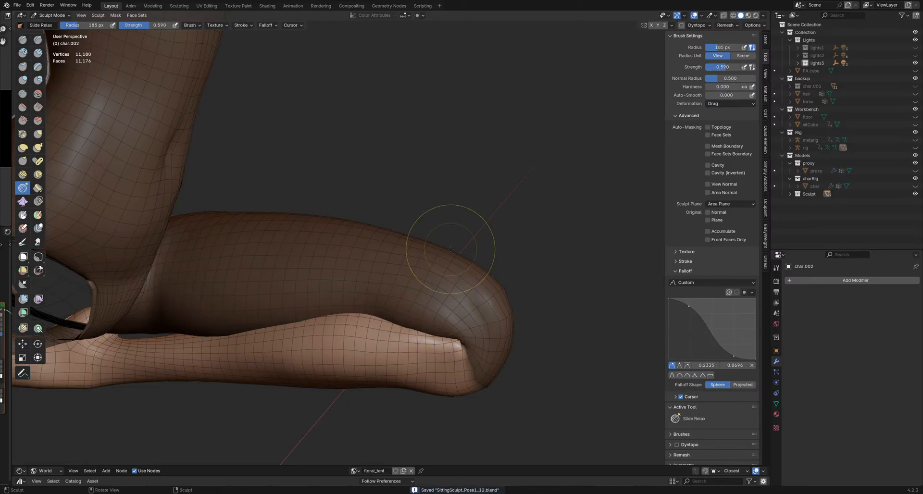
Step: Inspect the thigh and calf fold on the whole folded leg, with and without the wireframe
{"action": "scroll", "coordinate": [486, 274], "scroll_direction": "down", "scroll_amount": 6}
{"action": "mouse_move", "coordinate": [398, 268]}
{"action": "middle_mouse_down"}
{"action": "mouse_move", "coordinate": [370, 275]}
{"action": "mouse_move", "coordinate": [419, 292]}
{"action": "mouse_move", "coordinate": [370, 288]}
{"action": "mouse_move", "coordinate": [308, 265]}
{"action": "mouse_move", "coordinate": [391, 278]}
{"action": "middle_mouse_up"}
{"action": "scroll", "coordinate": [399, 269], "scroll_direction": "up", "scroll_amount": 6}
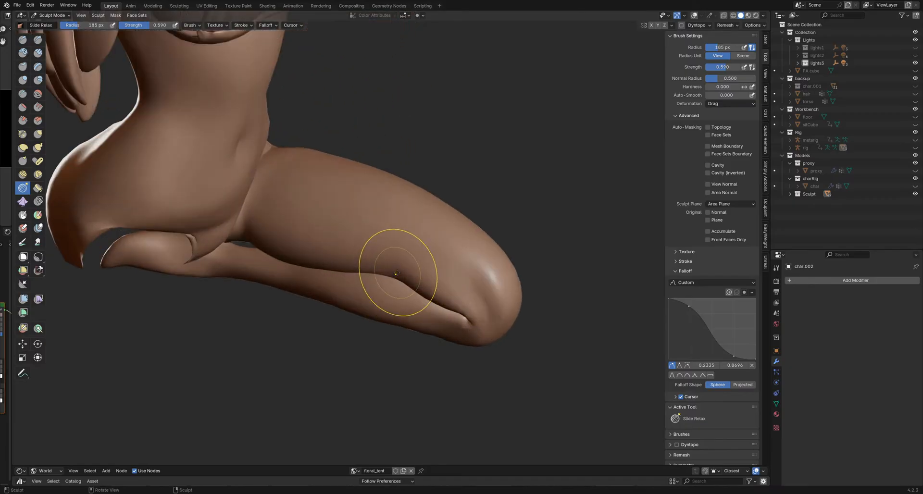
{"action": "key", "text": "shift+alt+z"}
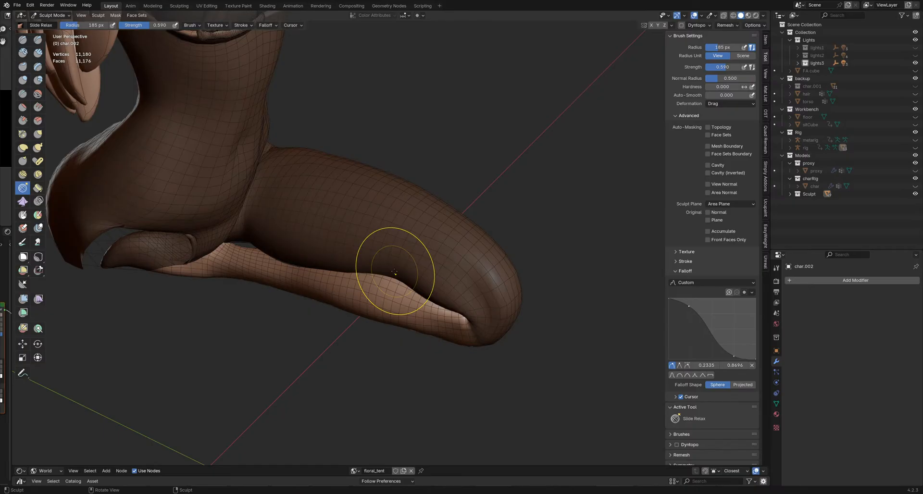
{"action": "mouse_move", "coordinate": [394, 272]}
{"action": "middle_mouse_down"}
{"action": "mouse_move", "coordinate": [370, 267]}
{"action": "mouse_move", "coordinate": [422, 262]}
{"action": "mouse_move", "coordinate": [402, 272]}
{"action": "middle_mouse_up"}
{"action": "key", "text": "shift+alt+z"}
Step: Adjust the unmasked calf's edge beneath the thigh with Grab at 284 px and 301 px
{"action": "key", "text": "g"}
{"action": "key", "text": "f"}
{"action": "left_click", "coordinate": [407, 266]}
{"action": "scroll", "coordinate": [407, 268], "scroll_direction": "down", "scroll_amount": 4}
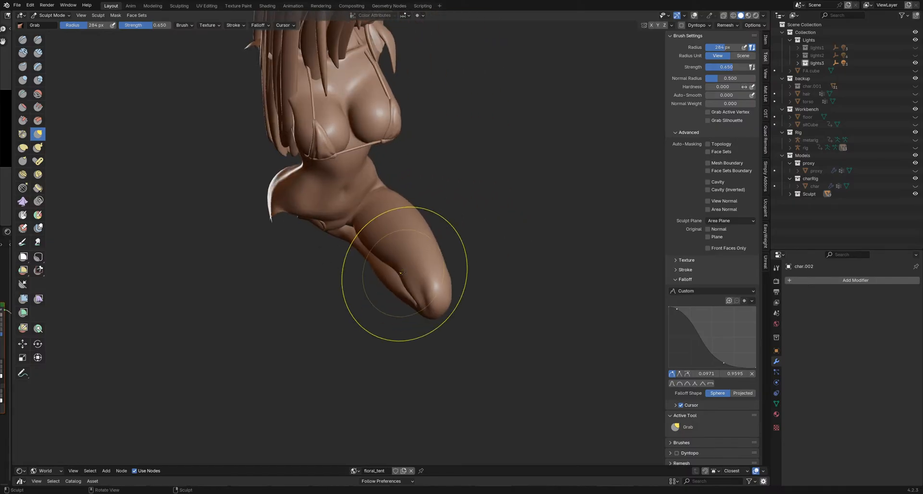
{"action": "key", "text": "f"}
{"action": "left_click", "coordinate": [391, 264]}
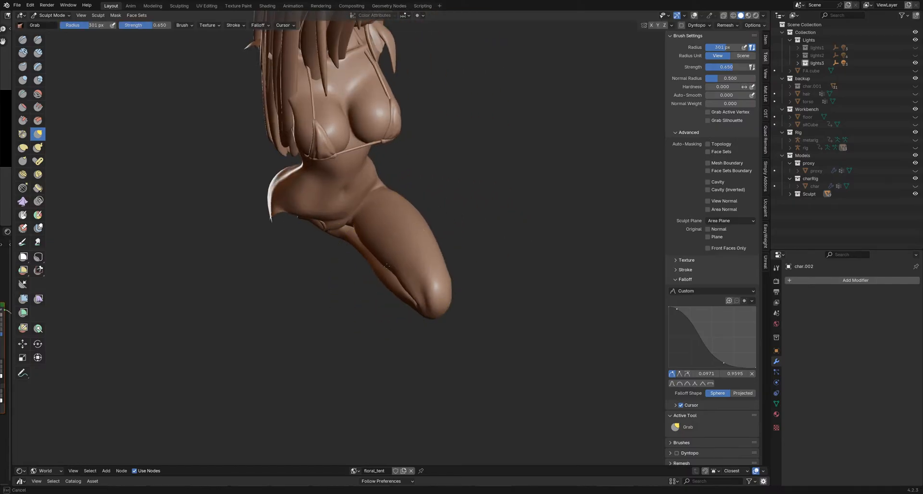
{"action": "mouse_move", "coordinate": [394, 271]}
{"action": "middle_mouse_down"}
{"action": "mouse_move", "coordinate": [375, 273]}
{"action": "mouse_move", "coordinate": [391, 284]}
{"action": "mouse_move", "coordinate": [371, 300]}
{"action": "middle_mouse_up"}
Step: Refine the calf's contour toward the knee with Grab, reducing the brush radius to 192 px
{"action": "key", "text": "f"}
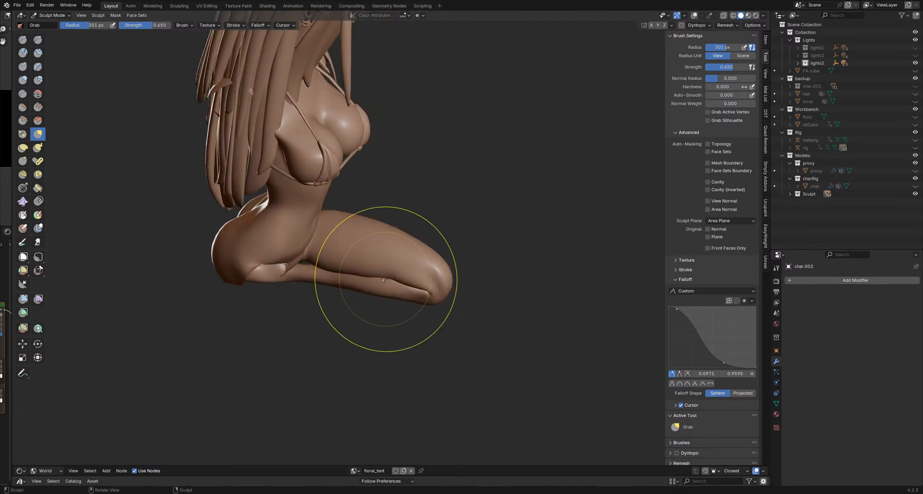
{"action": "left_click", "coordinate": [402, 291]}
{"action": "key", "text": "f"}
{"action": "left_click", "coordinate": [412, 278]}
{"action": "mouse_move", "coordinate": [411, 278]}
{"action": "middle_mouse_down"}
{"action": "mouse_move", "coordinate": [343, 296]}
{"action": "mouse_move", "coordinate": [418, 280]}
{"action": "mouse_move", "coordinate": [353, 285]}
{"action": "mouse_move", "coordinate": [384, 280]}
{"action": "mouse_move", "coordinate": [358, 299]}
{"action": "mouse_move", "coordinate": [404, 300]}
{"action": "mouse_move", "coordinate": [406, 327]}
{"action": "mouse_move", "coordinate": [417, 291]}
{"action": "middle_mouse_up"}
{"action": "key", "text": "f"}
{"action": "left_click", "coordinate": [393, 277]}
{"action": "key", "text": "f"}
{"action": "left_click", "coordinate": [405, 285]}
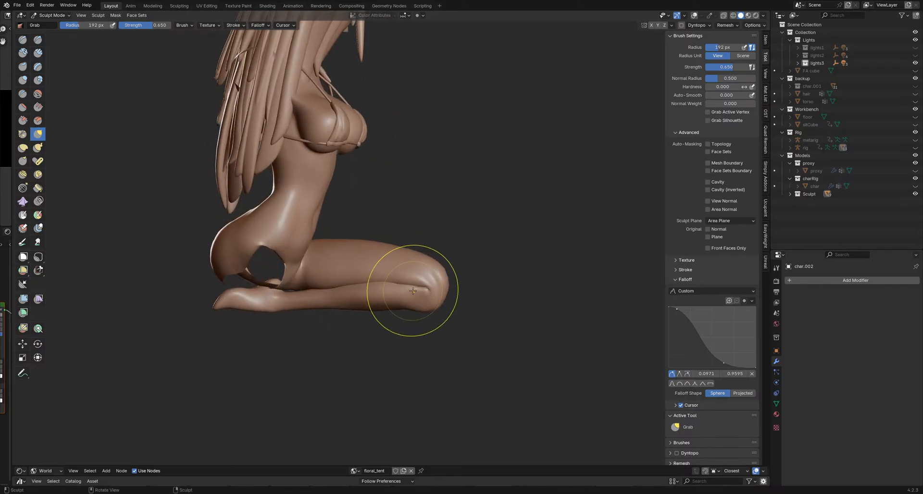
Step: Check the wireframe briefly and adjust the folded calf's contour with Grab at 257 px
{"action": "key", "text": "shift+alt+z"}
{"action": "key", "text": "shift+alt+z"}
{"action": "mouse_move", "coordinate": [394, 293]}
{"action": "middle_mouse_down"}
{"action": "mouse_move", "coordinate": [364, 288]}
{"action": "mouse_move", "coordinate": [392, 280]}
{"action": "mouse_move", "coordinate": [345, 283]}
{"action": "mouse_move", "coordinate": [361, 272]}
{"action": "mouse_move", "coordinate": [351, 267]}
{"action": "mouse_move", "coordinate": [365, 271]}
{"action": "mouse_move", "coordinate": [337, 273]}
{"action": "mouse_move", "coordinate": [380, 239]}
{"action": "middle_mouse_up"}
{"action": "key", "text": "f"}
{"action": "left_click", "coordinate": [372, 279]}
{"action": "key", "text": "f"}
{"action": "left_click", "coordinate": [436, 255]}
Step: Examine the full figure's silhouette and the folded leg from the front, side and back
{"action": "mouse_move", "coordinate": [436, 255]}
{"action": "middle_mouse_down"}
{"action": "mouse_move", "coordinate": [402, 234]}
{"action": "mouse_move", "coordinate": [403, 267]}
{"action": "mouse_move", "coordinate": [385, 288]}
{"action": "middle_mouse_up"}
{"action": "scroll", "coordinate": [425, 246], "scroll_direction": "up", "scroll_amount": 2}
{"action": "scroll", "coordinate": [423, 251], "scroll_direction": "down", "scroll_amount": 5}
{"action": "middle_click_drag", "start_coordinate": [423, 251], "coordinate": [441, 275]}
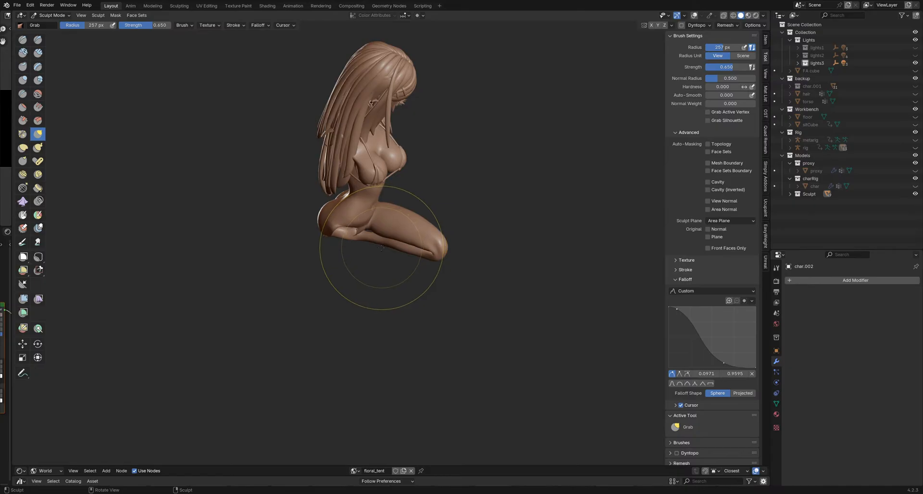
{"action": "mouse_move", "coordinate": [381, 248]}
{"action": "middle_mouse_down"}
{"action": "mouse_move", "coordinate": [325, 157]}
{"action": "mouse_move", "coordinate": [379, 243]}
{"action": "middle_mouse_up"}
{"action": "scroll", "coordinate": [379, 242], "scroll_direction": "up", "scroll_amount": 8}
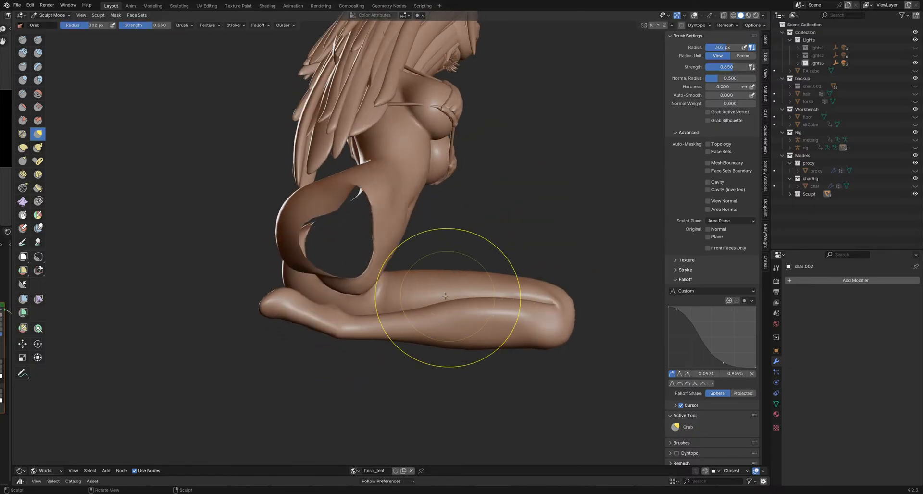
{"action": "middle_click_drag", "start_coordinate": [448, 303], "coordinate": [481, 326]}
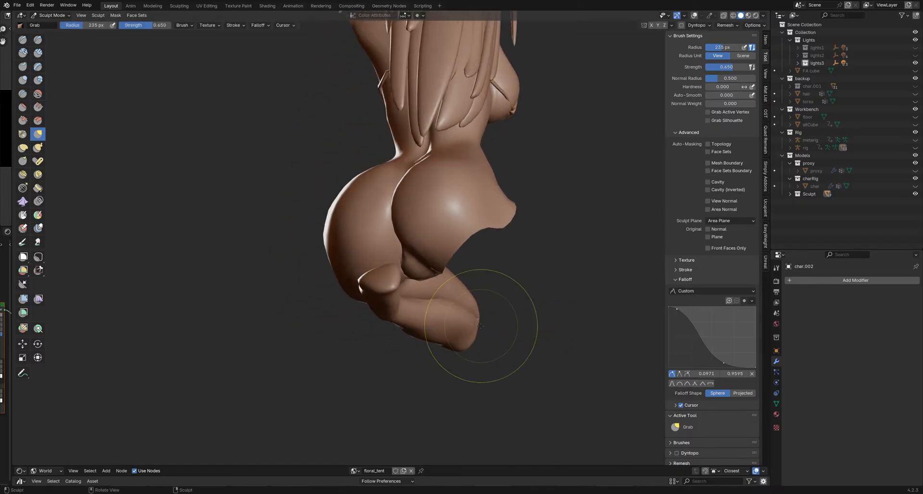
Step: Set the Grab radius to 126 px and stroke along the calf with Draw Sharp at 93 px, strength 0.335
{"action": "key", "text": "f"}
{"action": "left_click", "coordinate": [452, 335]}
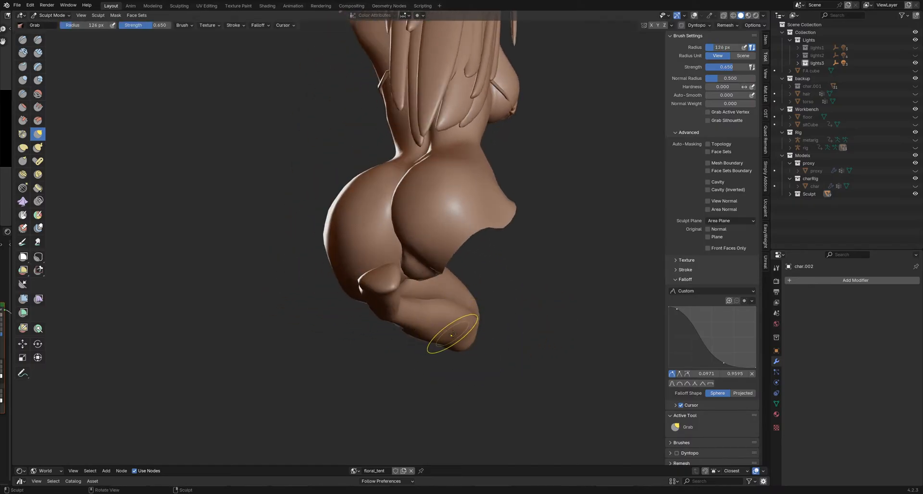
{"action": "key", "text": "x"}
{"action": "mouse_move", "coordinate": [415, 329]}
{"action": "left_mouse_down"}
{"action": "mouse_move", "coordinate": [454, 339]}
{"action": "mouse_move", "coordinate": [426, 319]}
{"action": "left_mouse_up"}
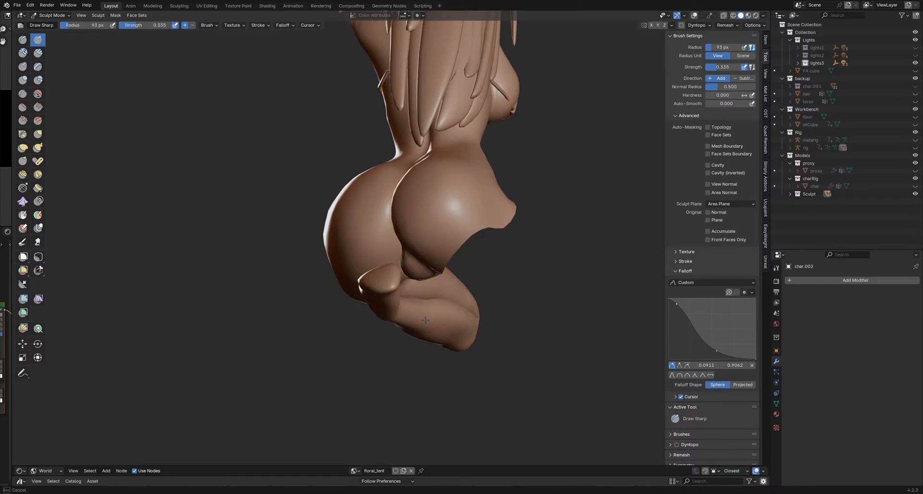
{"action": "middle_click_drag", "start_coordinate": [449, 328], "coordinate": [464, 341]}
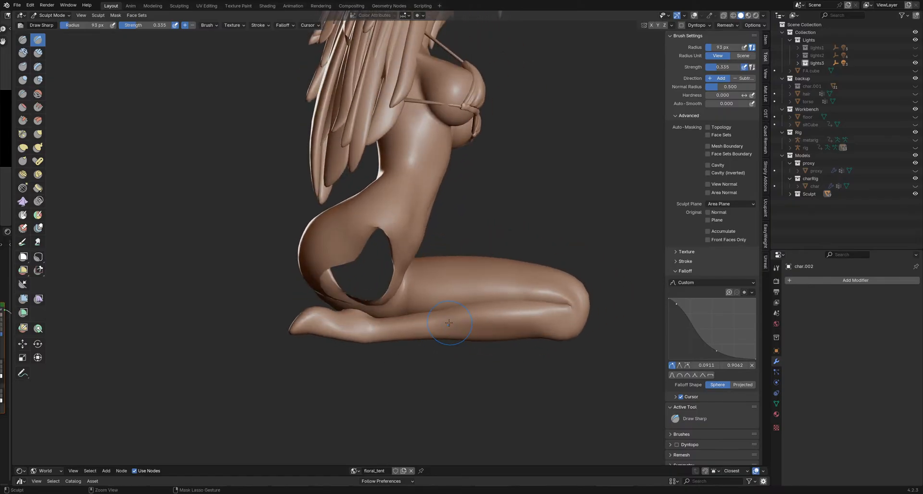
Step: Swell the surface at the inner end of the knee crease with short Inflate strokes at 67 px, strength 0.631
{"action": "key", "text": "bracketleft"}
{"action": "key", "text": "bracketleft"}
{"action": "key", "text": "bracketleft"}
{"action": "key", "text": "bracketleft"}
{"action": "key", "text": "bracketleft"}
{"action": "mouse_move", "coordinate": [536, 328]}
{"action": "middle_mouse_down"}
{"action": "mouse_move", "coordinate": [550, 327]}
{"action": "mouse_move", "coordinate": [506, 333]}
{"action": "mouse_move", "coordinate": [566, 312]}
{"action": "middle_mouse_up"}
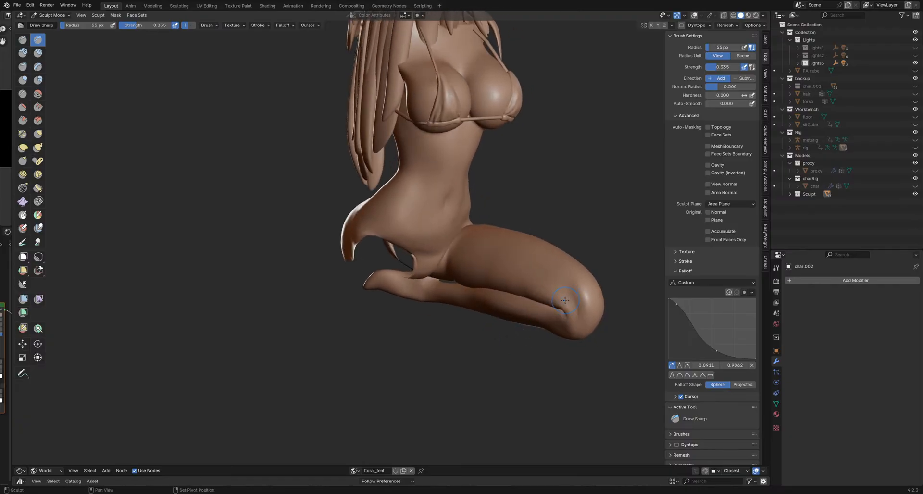
{"action": "key", "text": "i"}
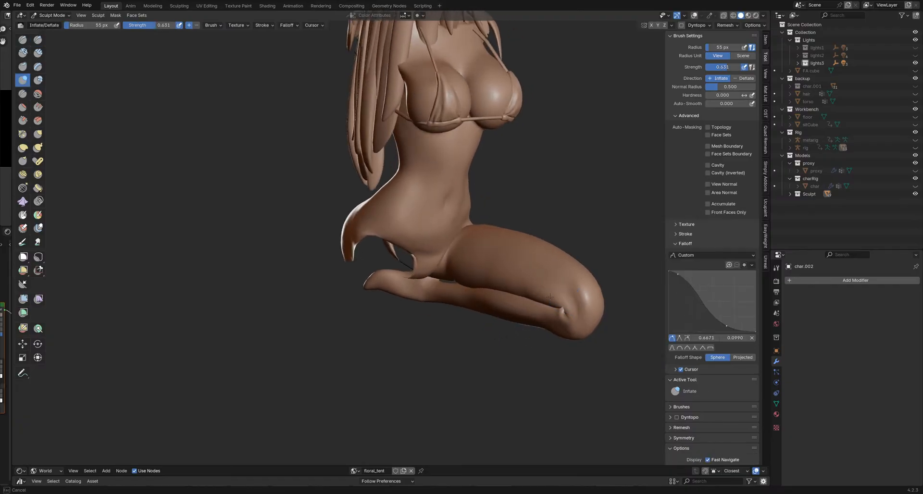
{"action": "mouse_move", "coordinate": [551, 297]}
{"action": "middle_mouse_down", "text": "ctrl"}
{"action": "mouse_move", "coordinate": [578, 308]}
{"action": "mouse_move", "coordinate": [568, 305]}
{"action": "middle_mouse_up", "text": "ctrl"}
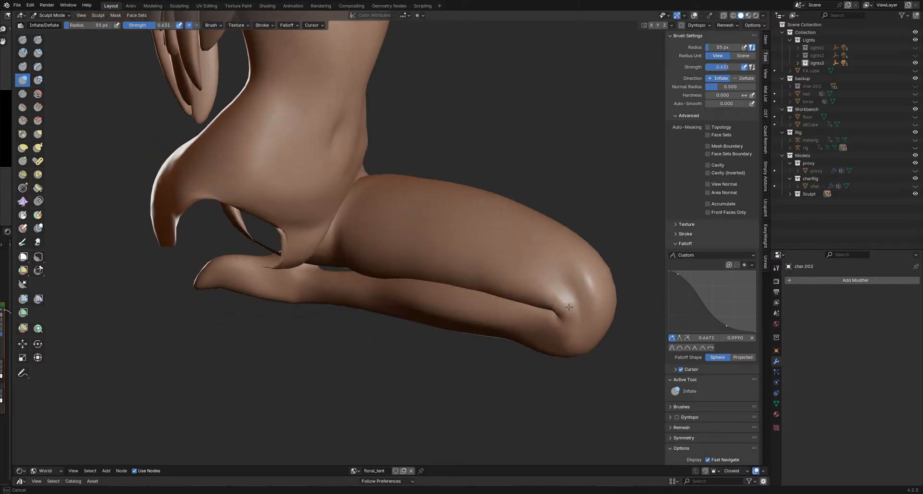
{"action": "scroll", "coordinate": [567, 306], "scroll_direction": "up", "scroll_amount": 4}
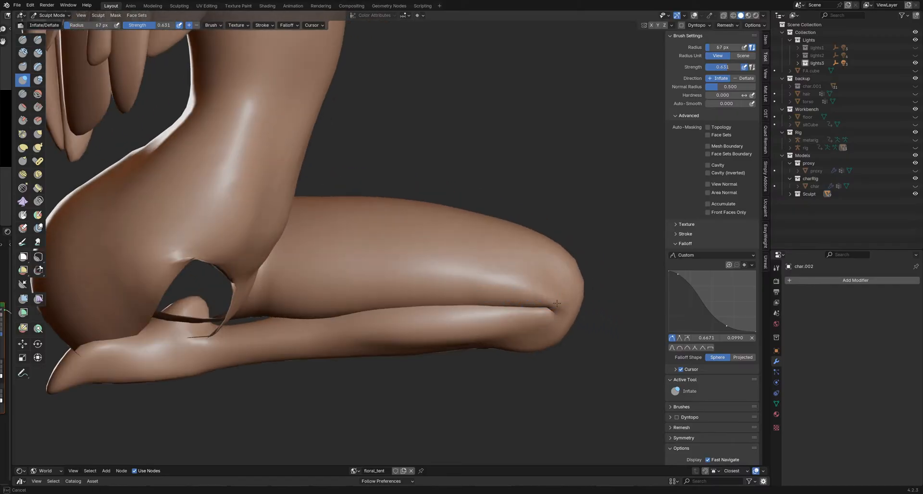
{"action": "left_click_drag", "start_coordinate": [557, 303], "coordinate": [558, 308]}
{"action": "middle_click_drag", "start_coordinate": [559, 308], "coordinate": [534, 318]}
{"action": "left_click_drag", "start_coordinate": [553, 308], "coordinate": [558, 312]}
Step: Check the knee crease and the full figure from the opposite side, and save the file
{"action": "scroll", "coordinate": [558, 310], "scroll_direction": "down", "scroll_amount": 3}
{"action": "mouse_move", "coordinate": [555, 308]}
{"action": "middle_mouse_down"}
{"action": "mouse_move", "coordinate": [523, 308]}
{"action": "mouse_move", "coordinate": [543, 311]}
{"action": "middle_mouse_up"}
{"action": "scroll", "coordinate": [555, 313], "scroll_direction": "up", "scroll_amount": 4}
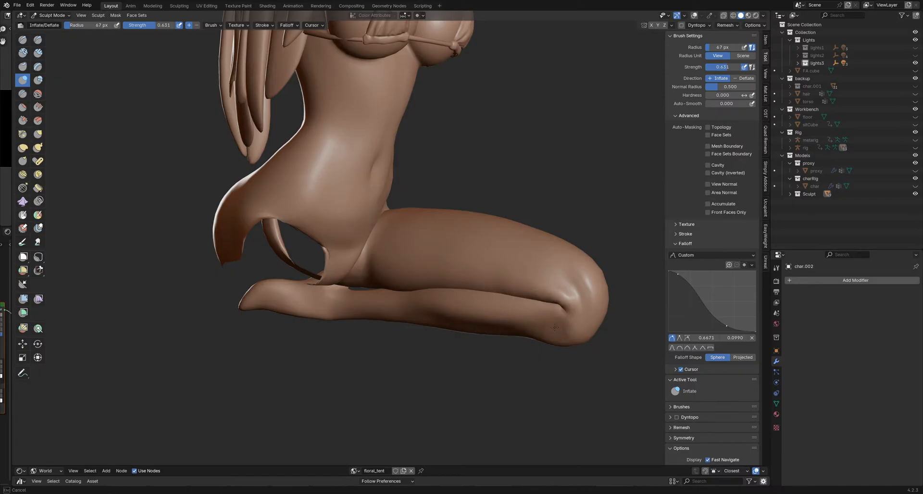
{"action": "mouse_move", "coordinate": [558, 327]}
{"action": "middle_mouse_down"}
{"action": "mouse_move", "coordinate": [571, 325]}
{"action": "mouse_move", "coordinate": [536, 331]}
{"action": "mouse_move", "coordinate": [449, 313]}
{"action": "mouse_move", "coordinate": [461, 303]}
{"action": "mouse_move", "coordinate": [389, 269]}
{"action": "mouse_move", "coordinate": [433, 272]}
{"action": "mouse_move", "coordinate": [397, 279]}
{"action": "middle_mouse_up"}
{"action": "scroll", "coordinate": [462, 303], "scroll_direction": "down", "scroll_amount": 6}
{"action": "scroll", "coordinate": [433, 272], "scroll_direction": "up", "scroll_amount": 3}
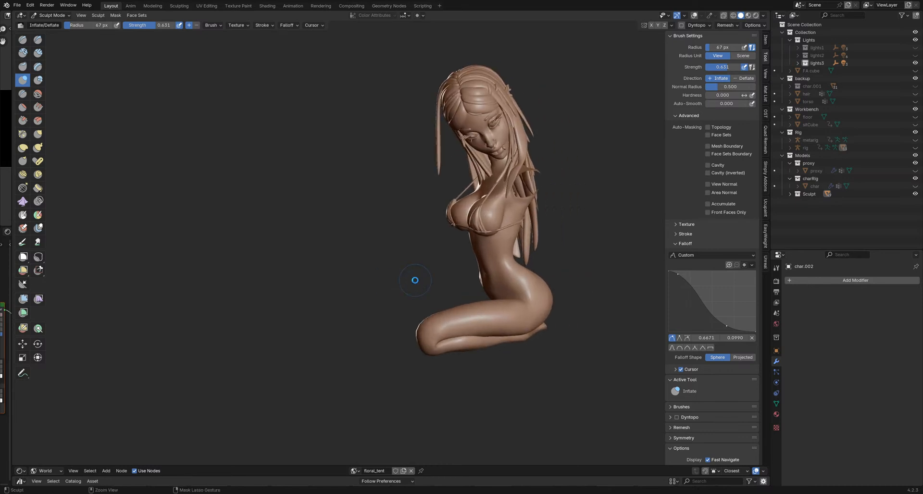
{"action": "key", "text": "ctrl+s"}
{"action": "middle_click_drag", "start_coordinate": [415, 280], "coordinate": [386, 280], "text": "shift"}
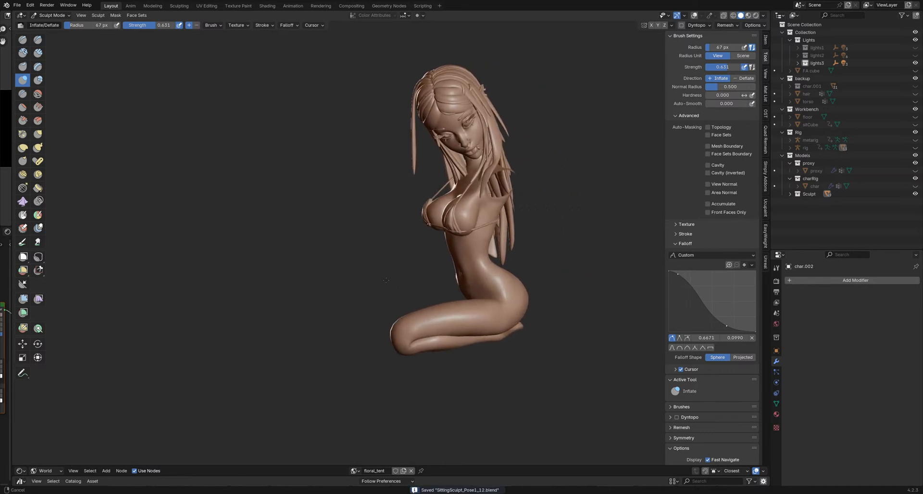